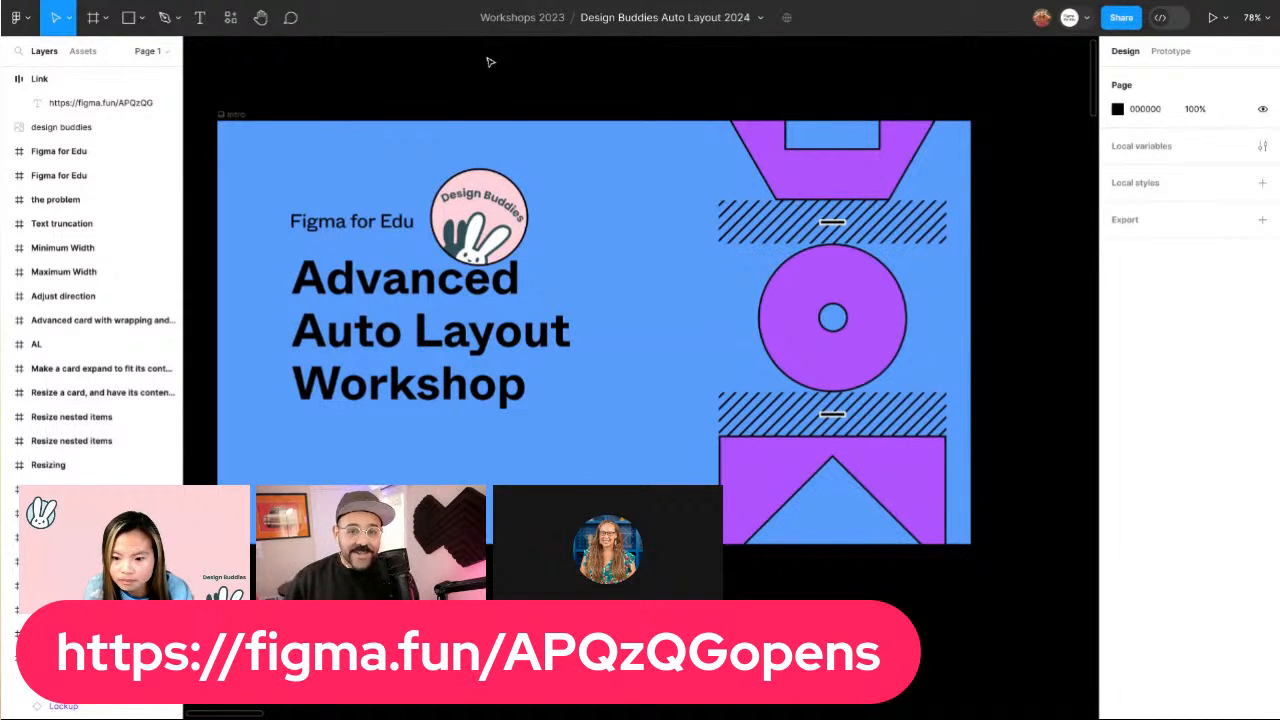
Set the page background colour to light grey E9E9E9
left_click(1117, 110)
left_click(971, 191)
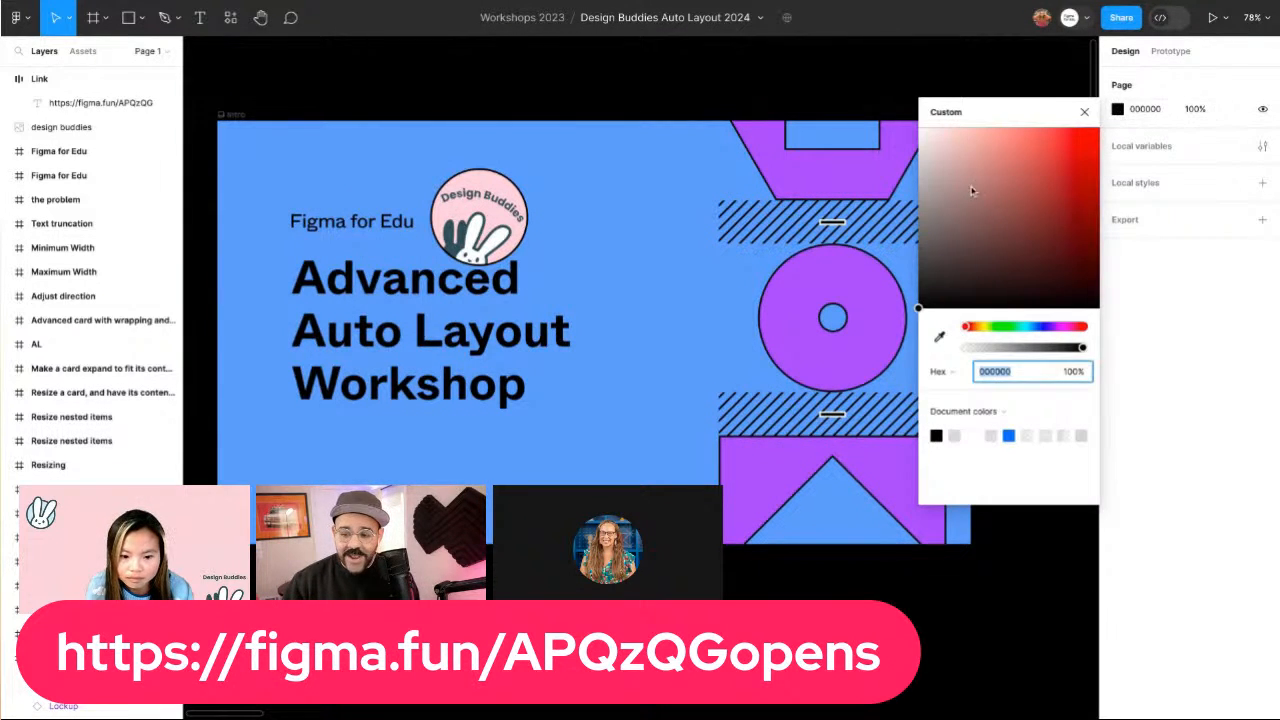
left_click(1084, 112)
View the Welcome slide and both Figma for Edu slides, ending on the sign-up and verification slide
key("n")
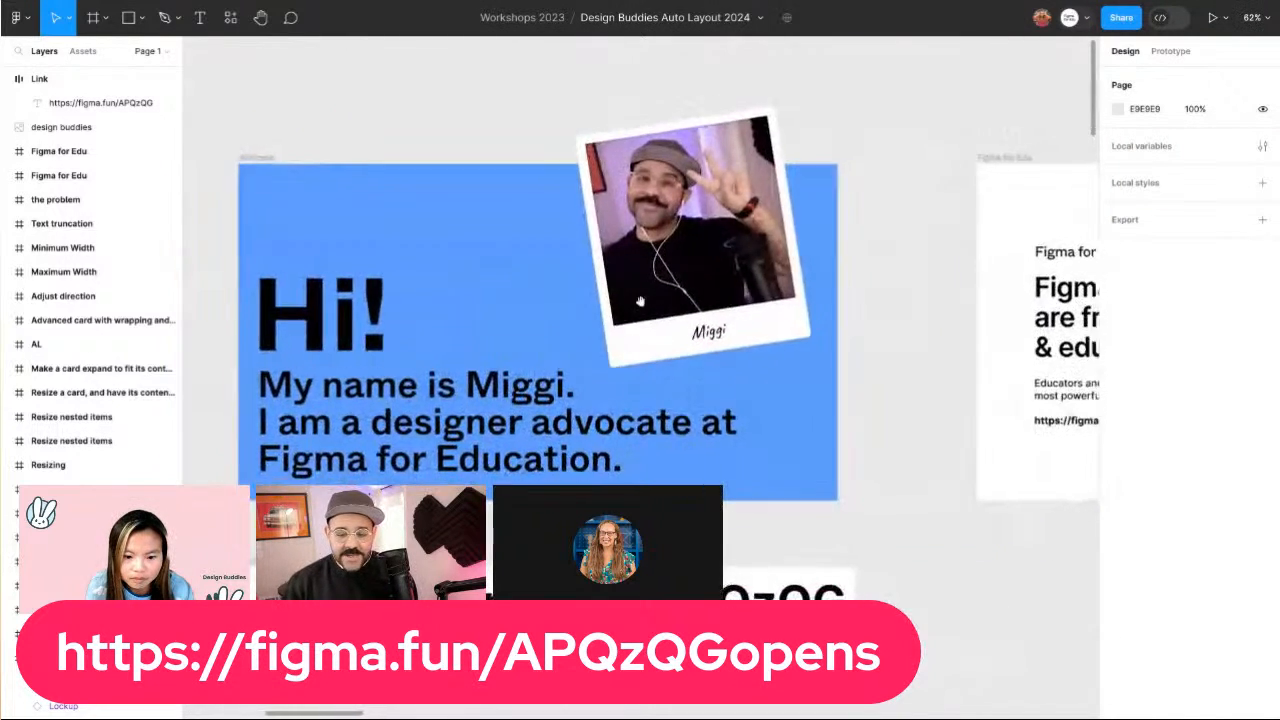
left_click_drag(640, 301, 668, 293)
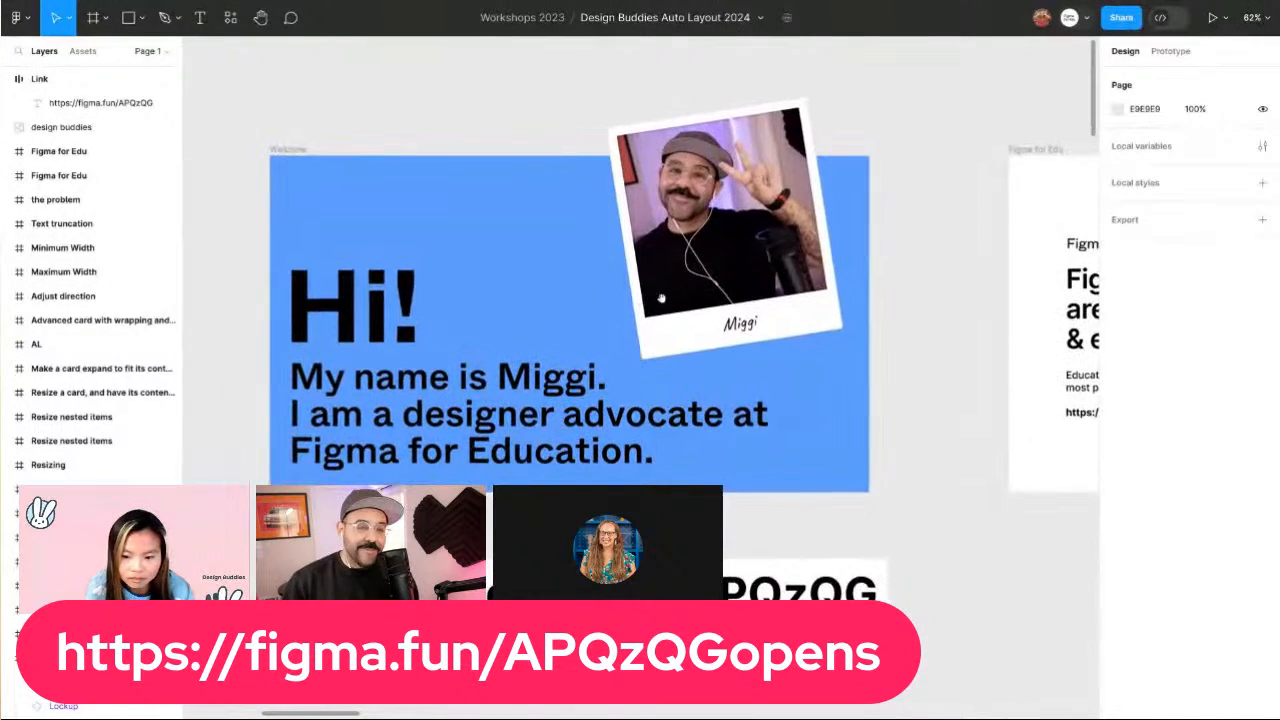
scroll(668, 293, "up", 1)
left_click_drag(646, 506, 667, 486)
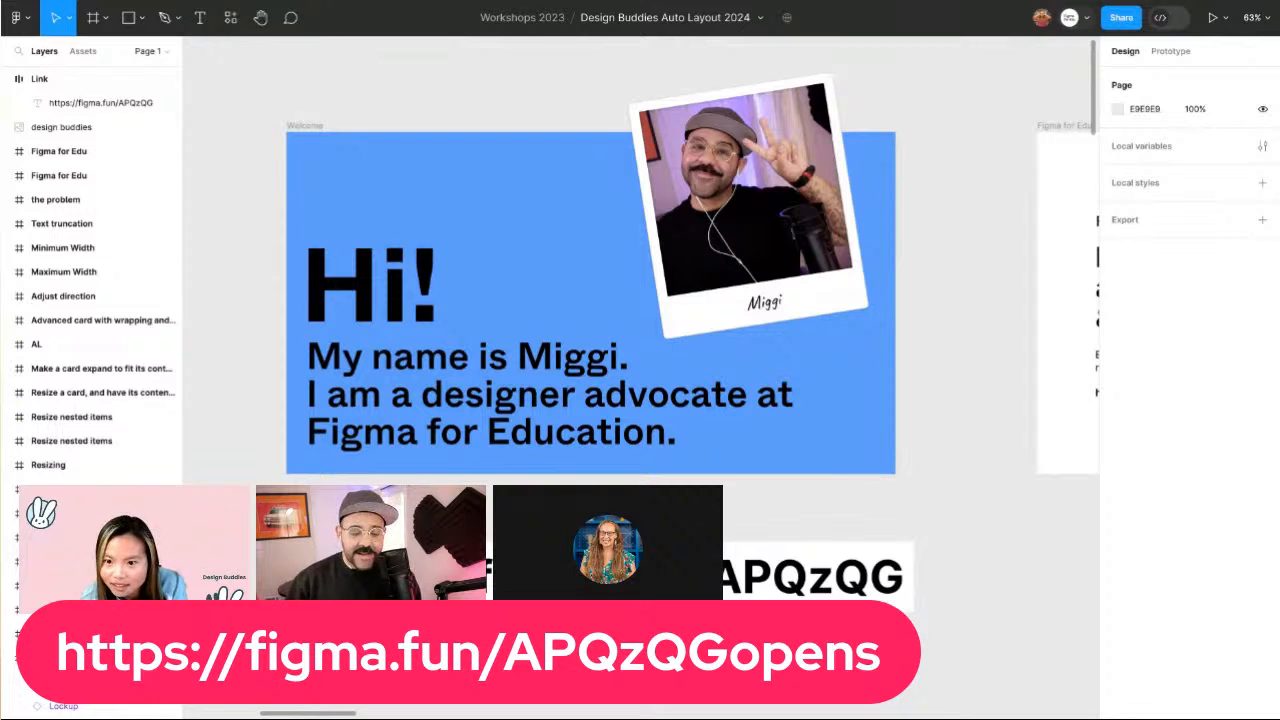
key("n")
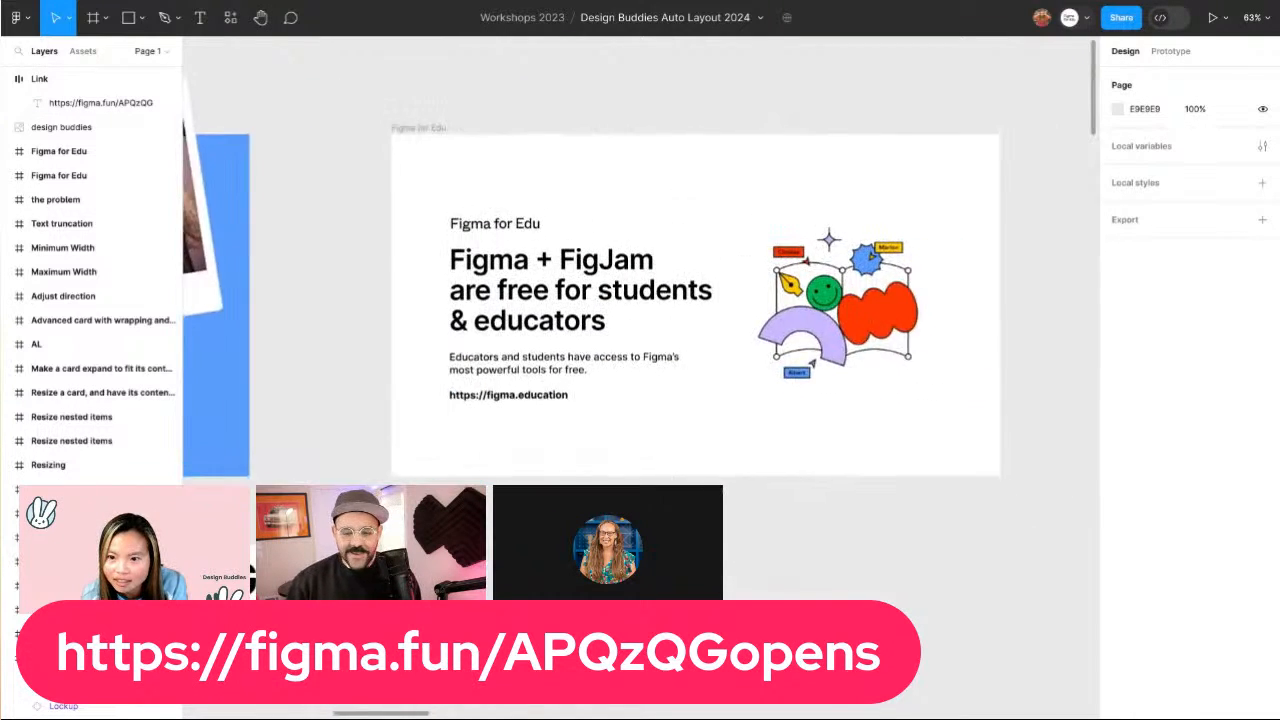
scroll(437, 384, "up", 3, "ctrl")
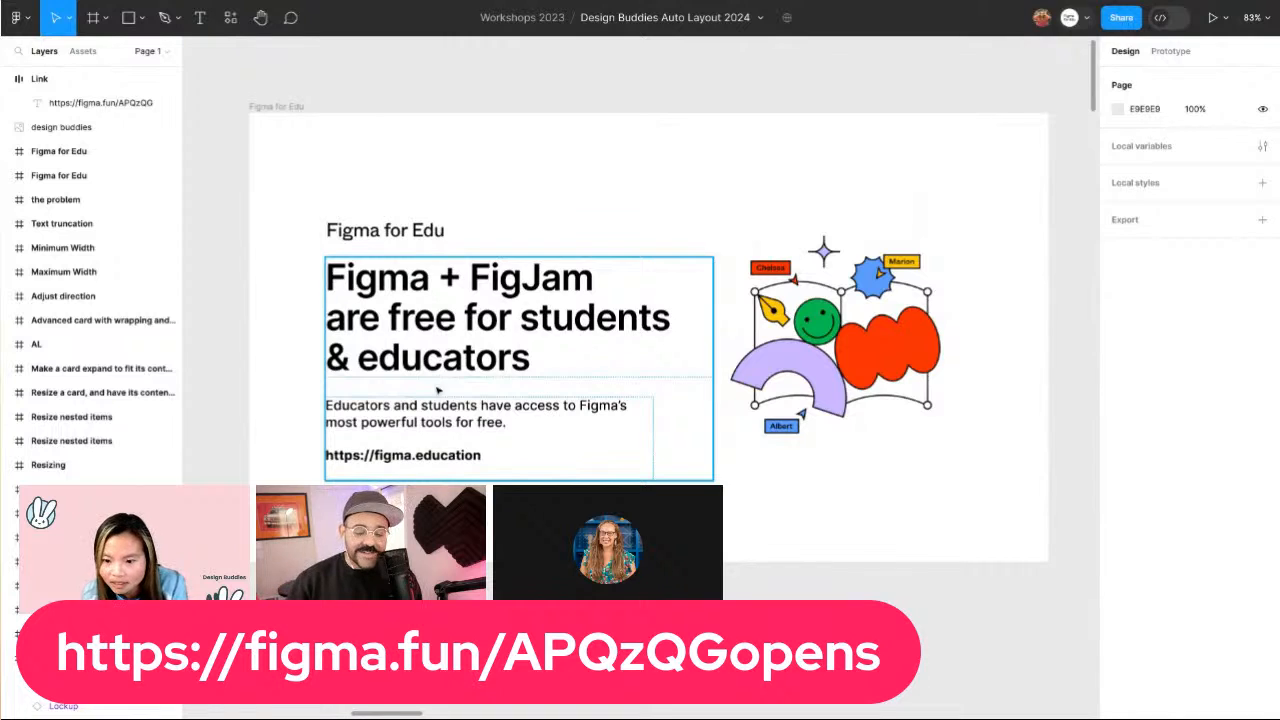
scroll(398, 482, "up", 1)
scroll(397, 480, "up", 1, "ctrl")
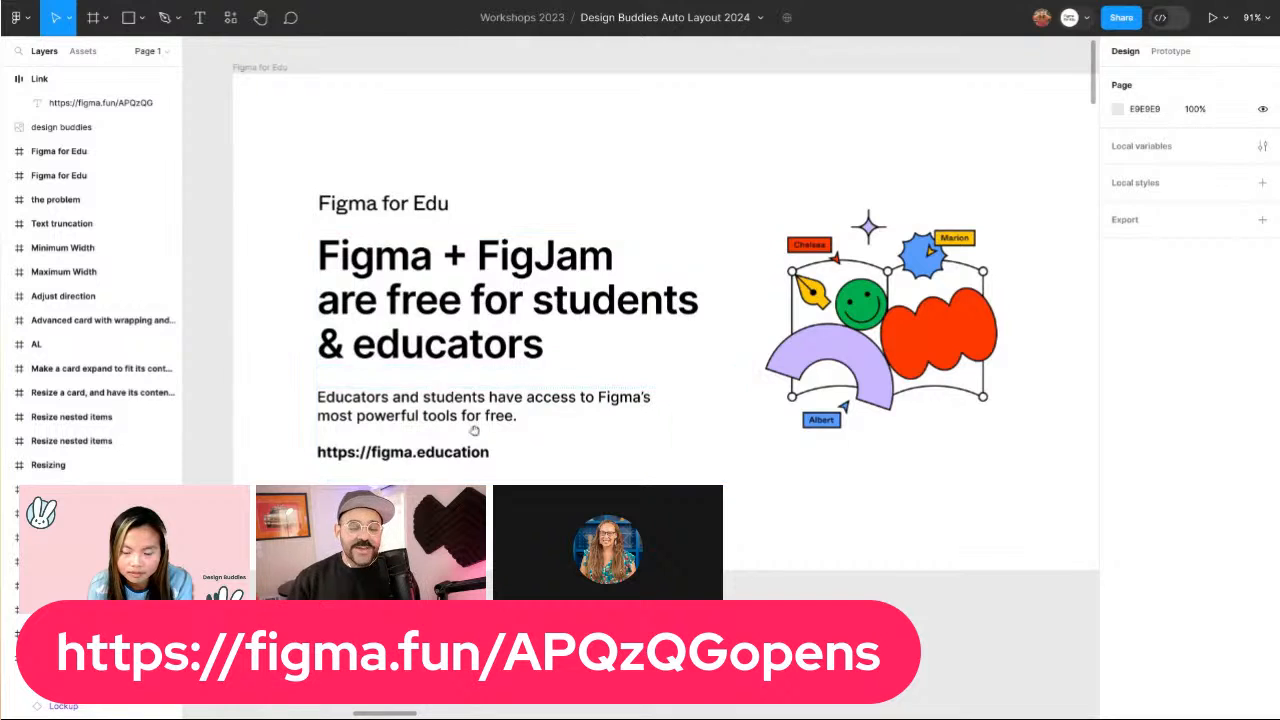
scroll(474, 431, "right", 10)
scroll(571, 473, "down", 1, "ctrl")
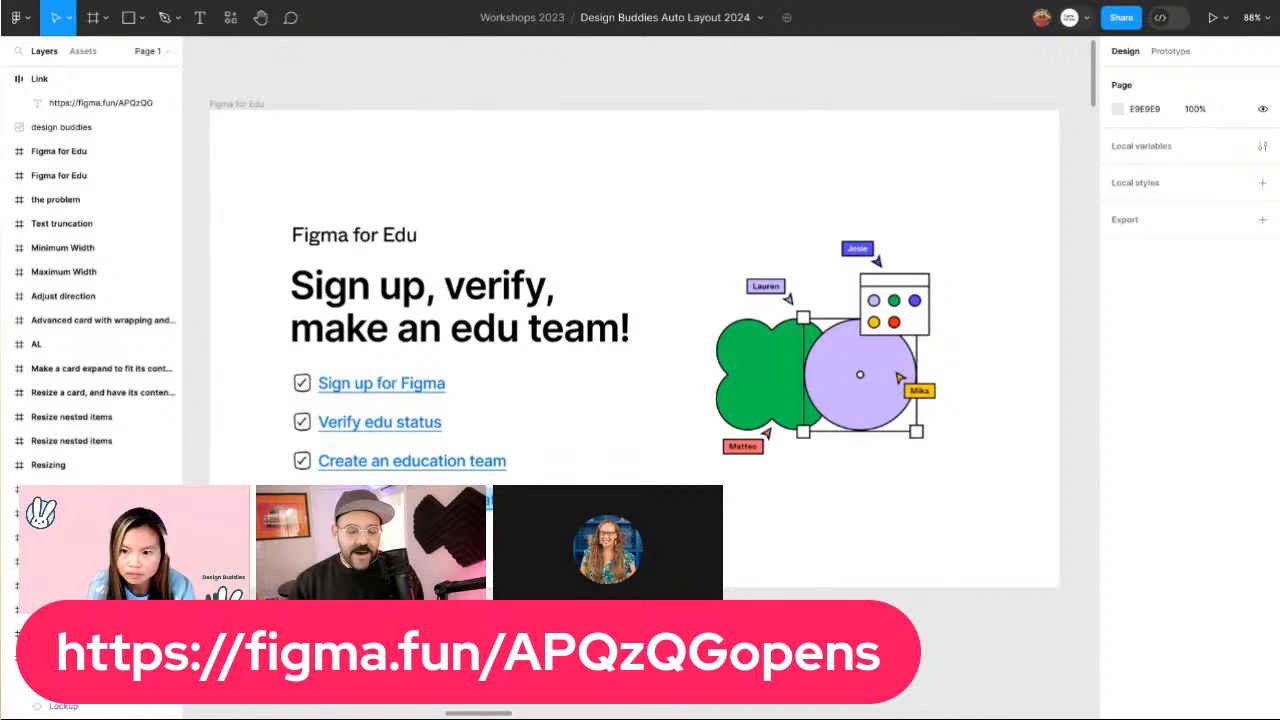
Look over the sign-up links, the Auto layout intro slide and the slide about content layout problems
left_click(400, 421)
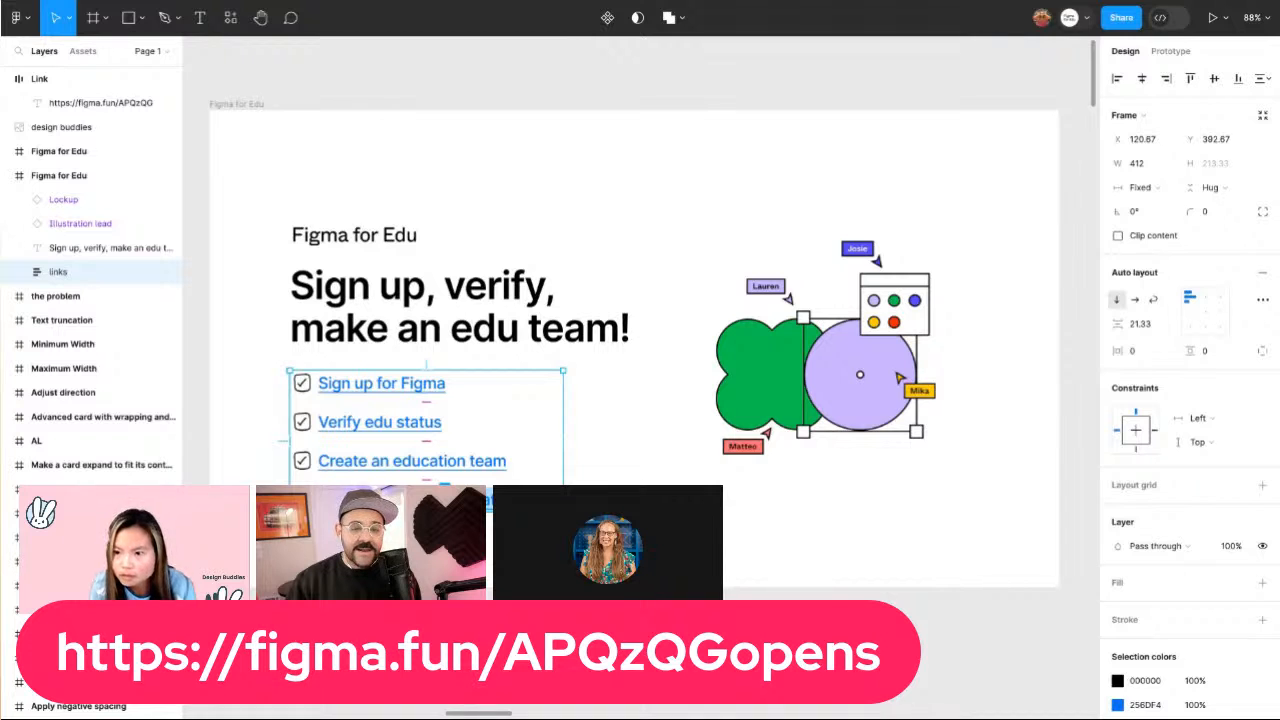
left_click(430, 162)
scroll(430, 162, "down", 5)
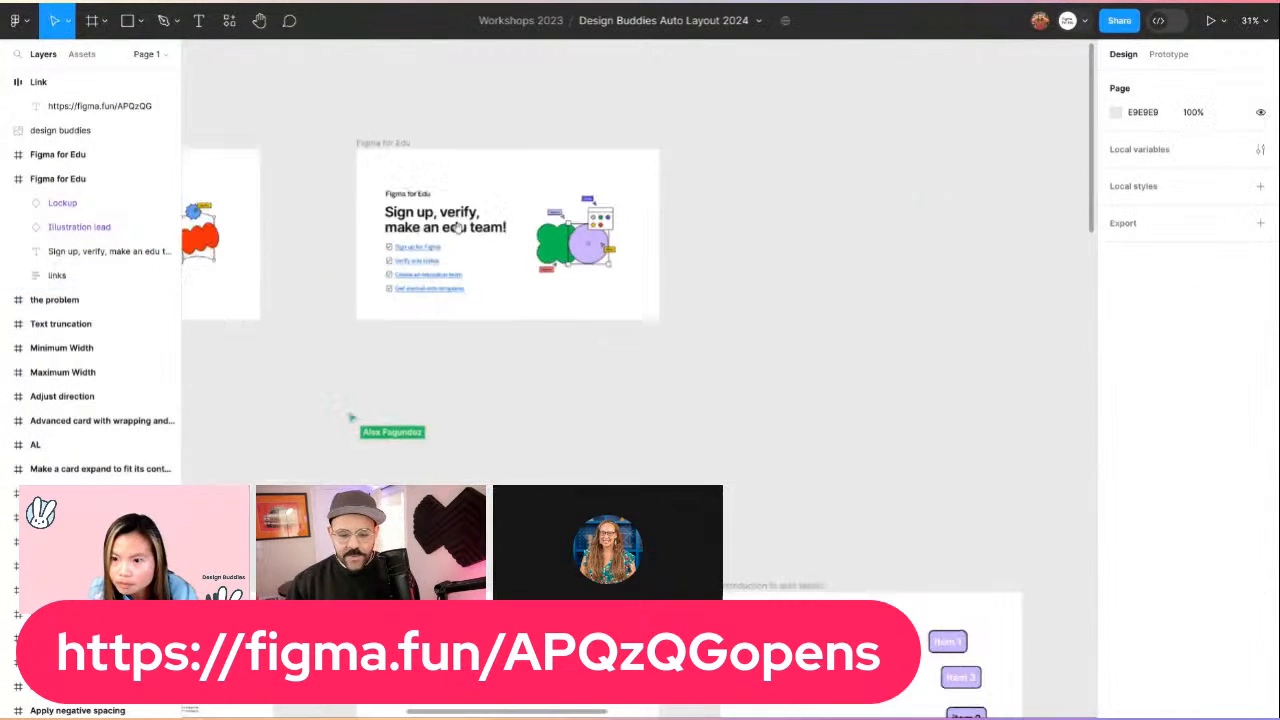
scroll(421, 385, "left", 5)
scroll(421, 385, "left", 6)
scroll(360, 286, "right", 1)
scroll(548, 287, "up", 8)
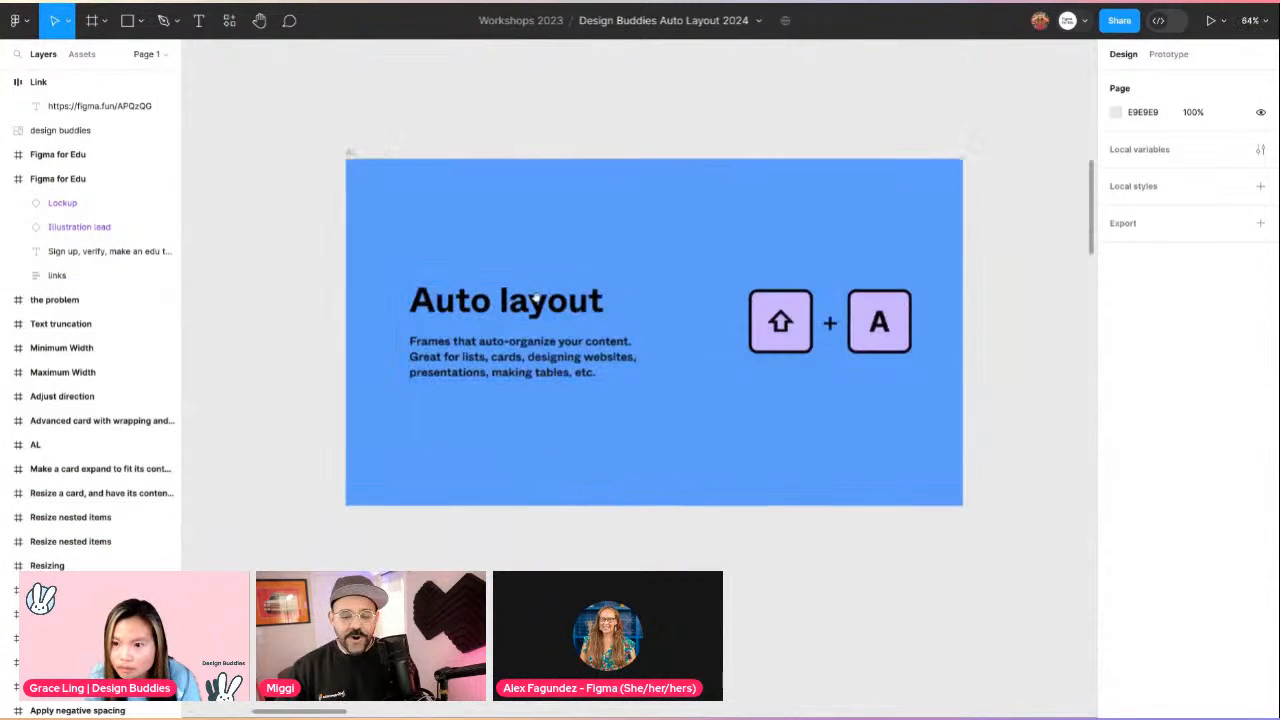
scroll(548, 287, "right", 3)
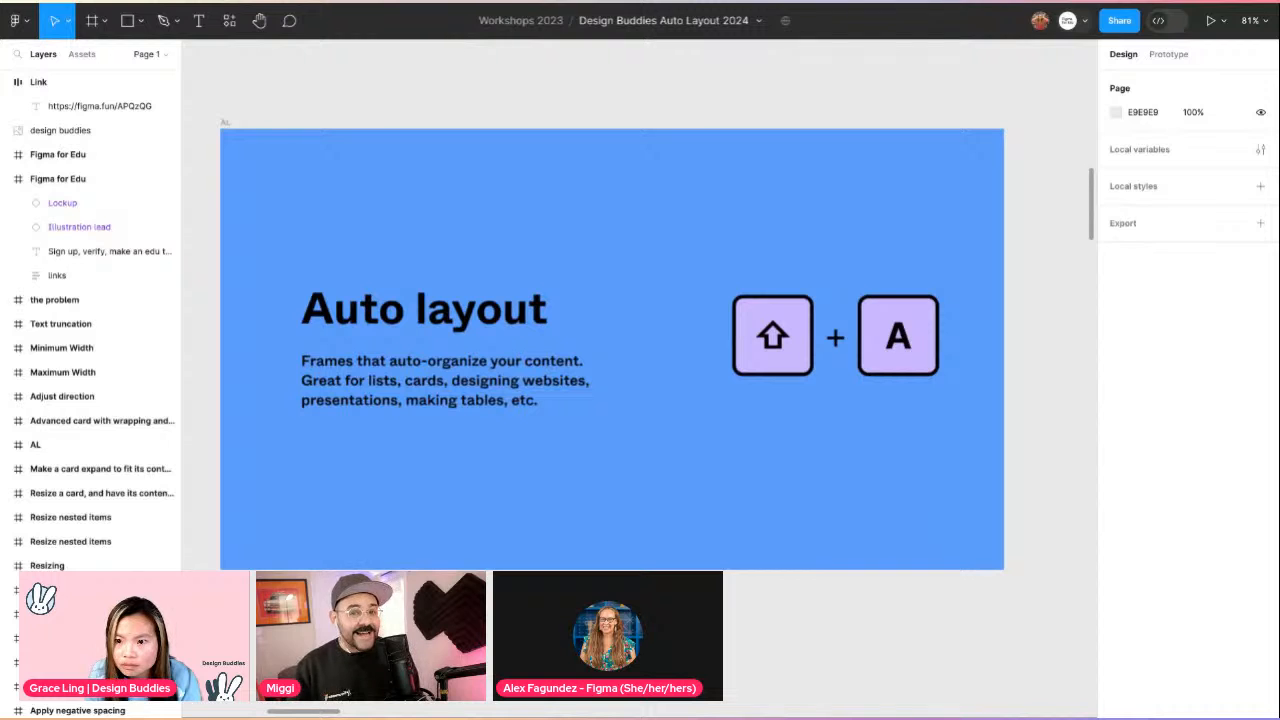
key("n")
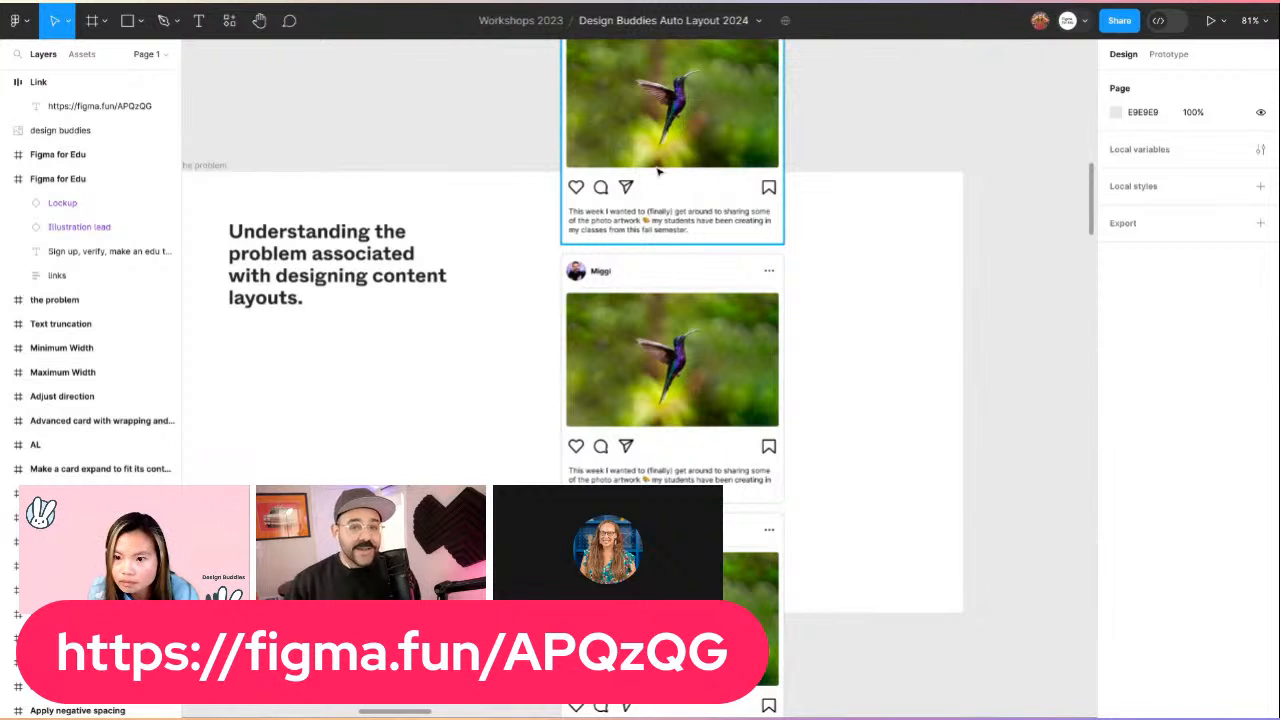
scroll(662, 185, "down", 2)
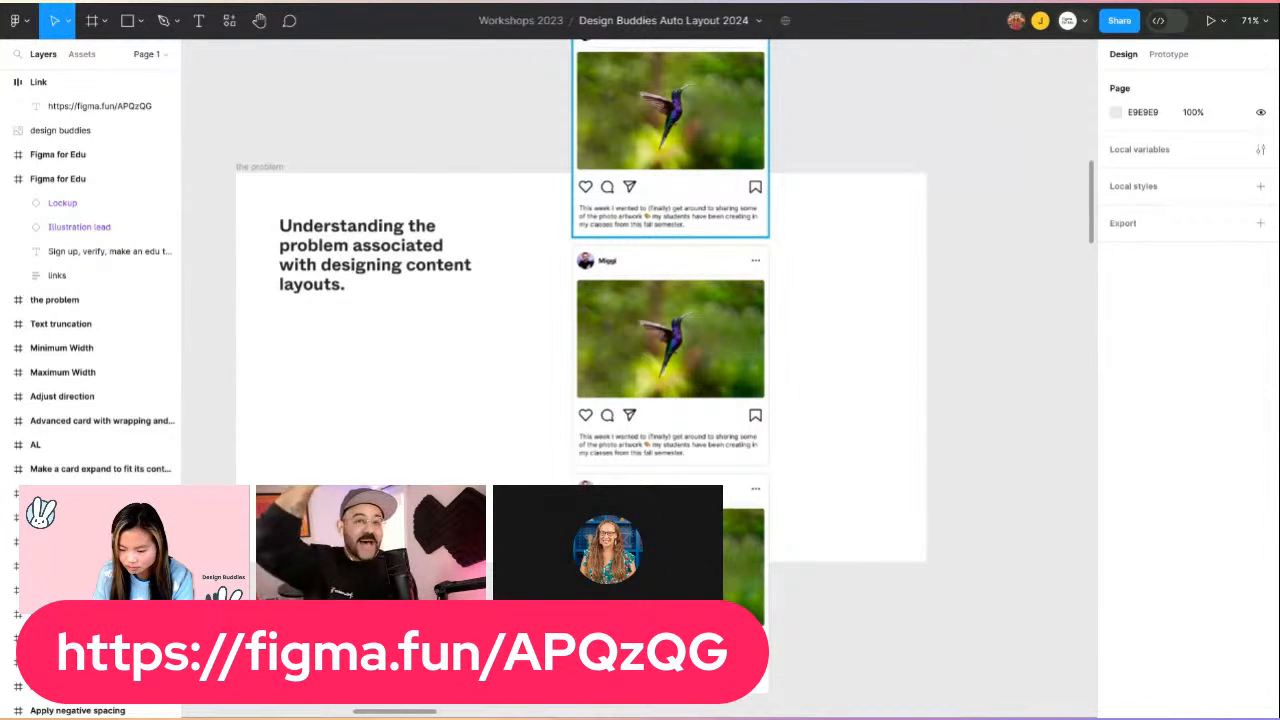
Move the social posts on the problem slide by hand and restack them closely below one another
left_click_drag(690, 175, 555, 219)
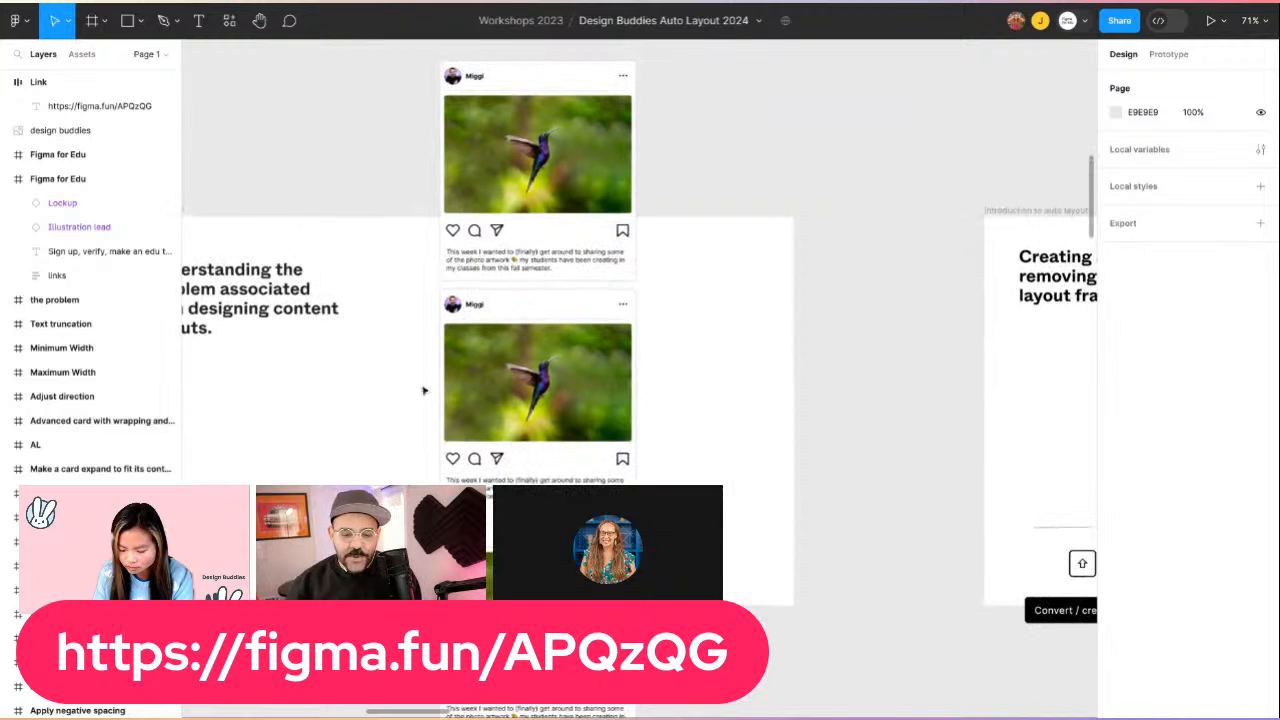
left_click_drag(394, 432, 471, 330)
left_click_drag(643, 138, 643, 188)
left_click_drag(752, 246, 621, 381)
left_click_drag(478, 409, 507, 395)
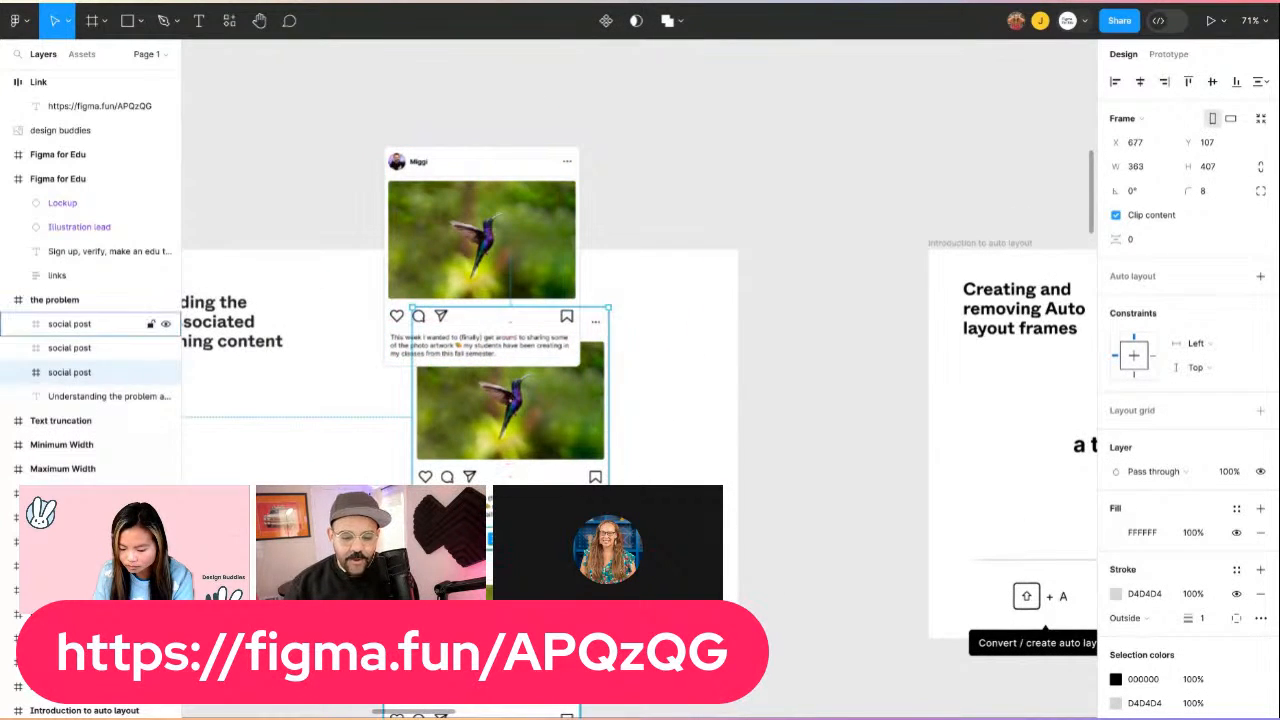
left_click_drag(500, 640, 487, 580)
left_click(660, 427)
left_click_drag(527, 405, 495, 469)
scroll(521, 363, "up", 5)
left_click_drag(516, 409, 565, 354)
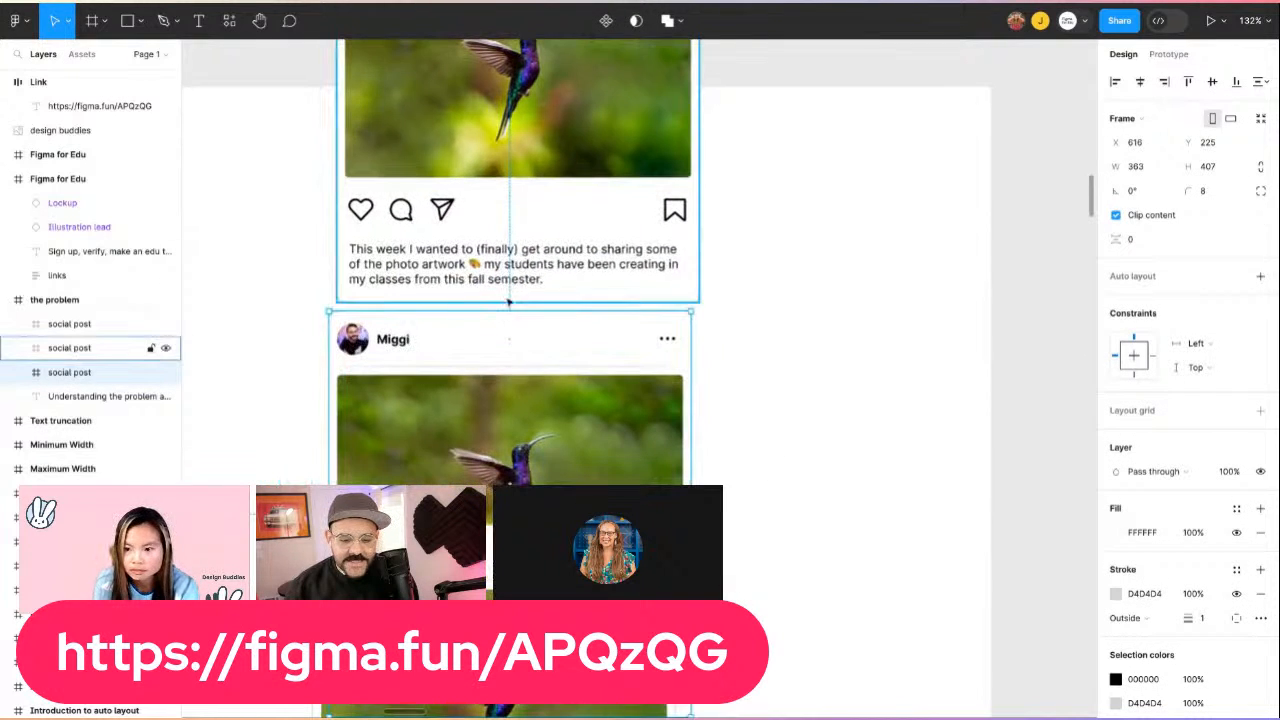
Append a second copy of the caption paragraph on a new line in the top social post's description
left_click(511, 277)
double_click(511, 277)
key("ctrl+c")
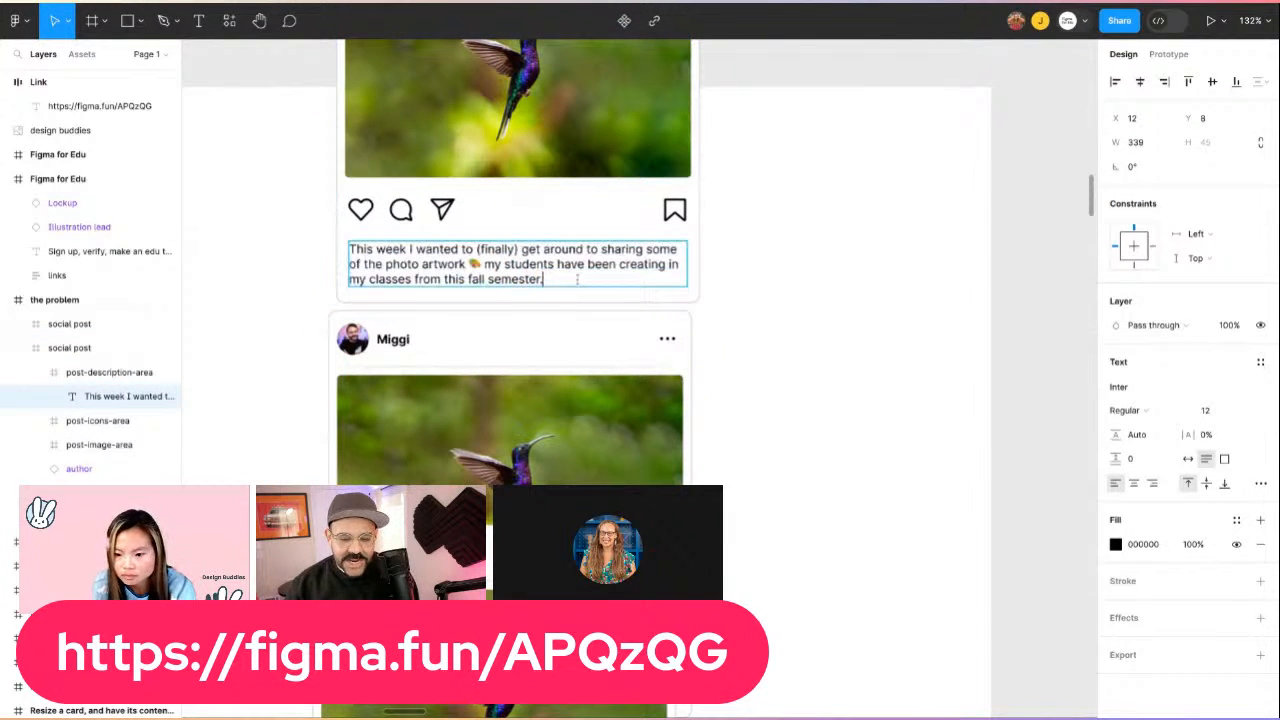
key("Right")
key("Return")
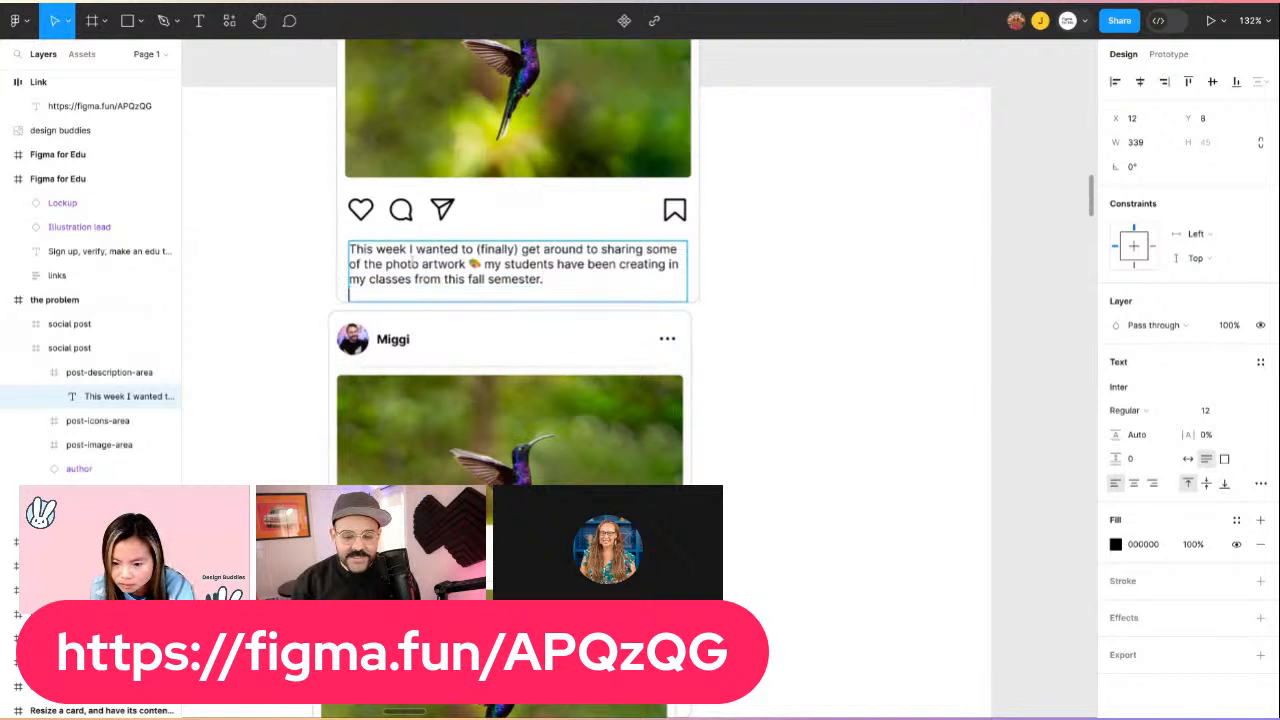
key("ctrl+v")
key("Return")
left_click(817, 277)
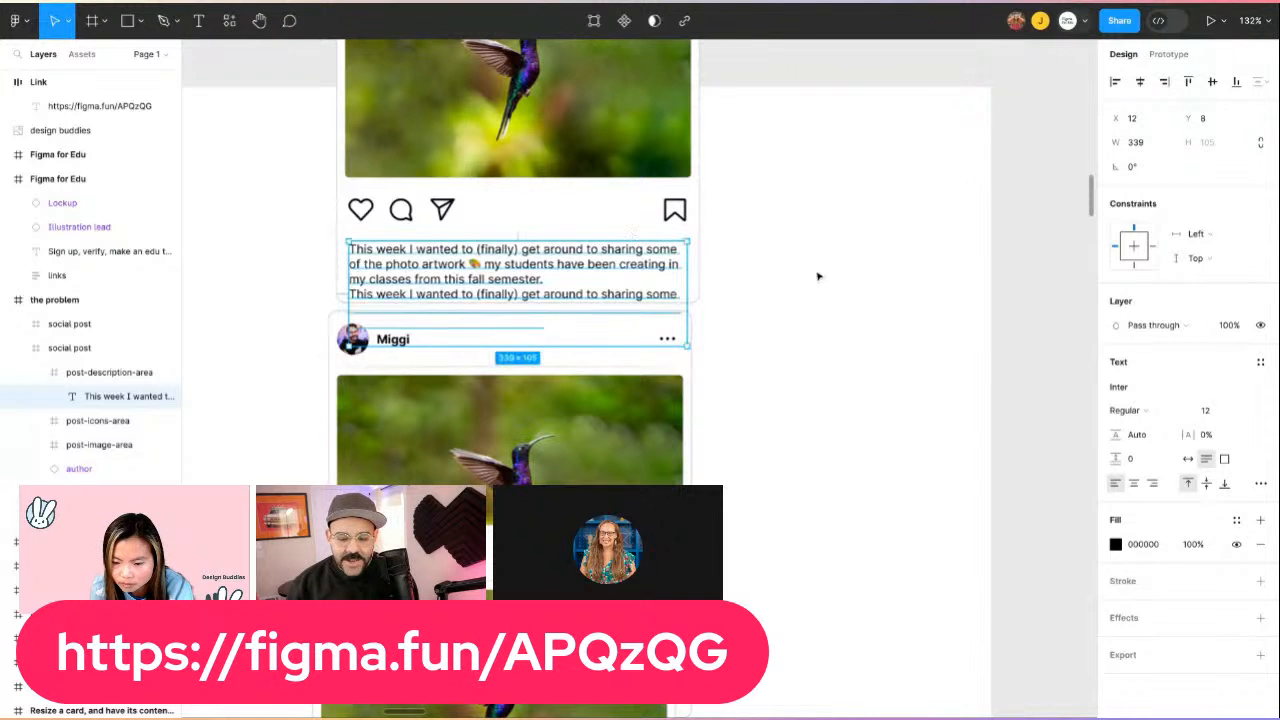
Lengthen the top post's frame to fit its doubled caption and reposition the second post just below it
left_click_drag(535, 334, 543, 441)
left_click(440, 294)
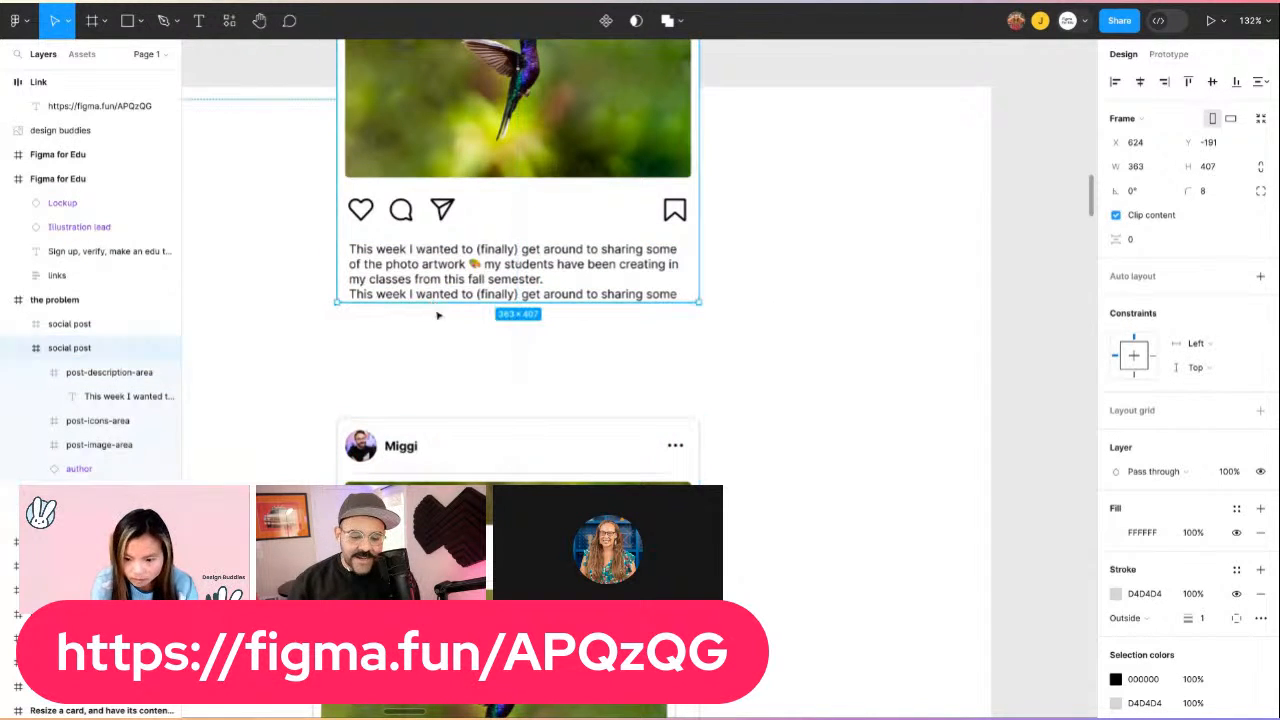
left_click_drag(437, 303, 437, 350)
left_click_drag(463, 459, 463, 405)
left_click(809, 400)
Move the third social post down clear of the second post, beyond the lower edge of the slide
scroll(809, 400, "down", 4)
left_click(512, 372)
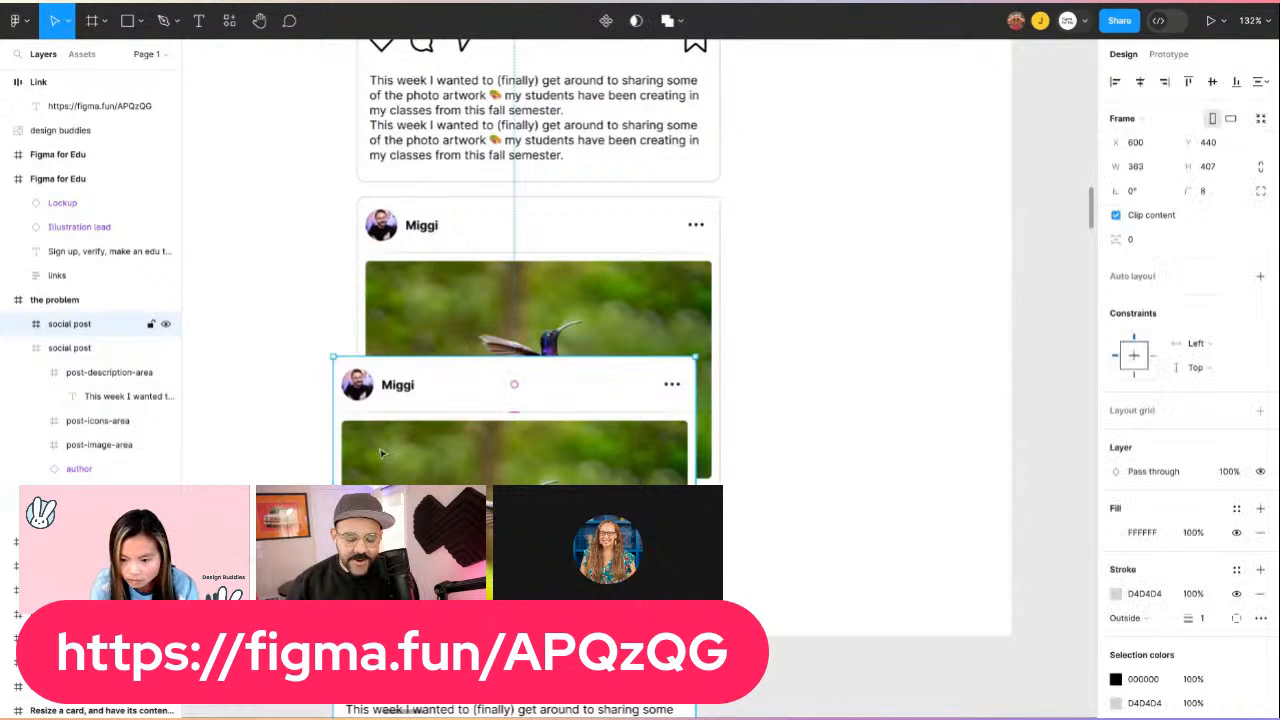
left_click_drag(457, 399, 456, 400)
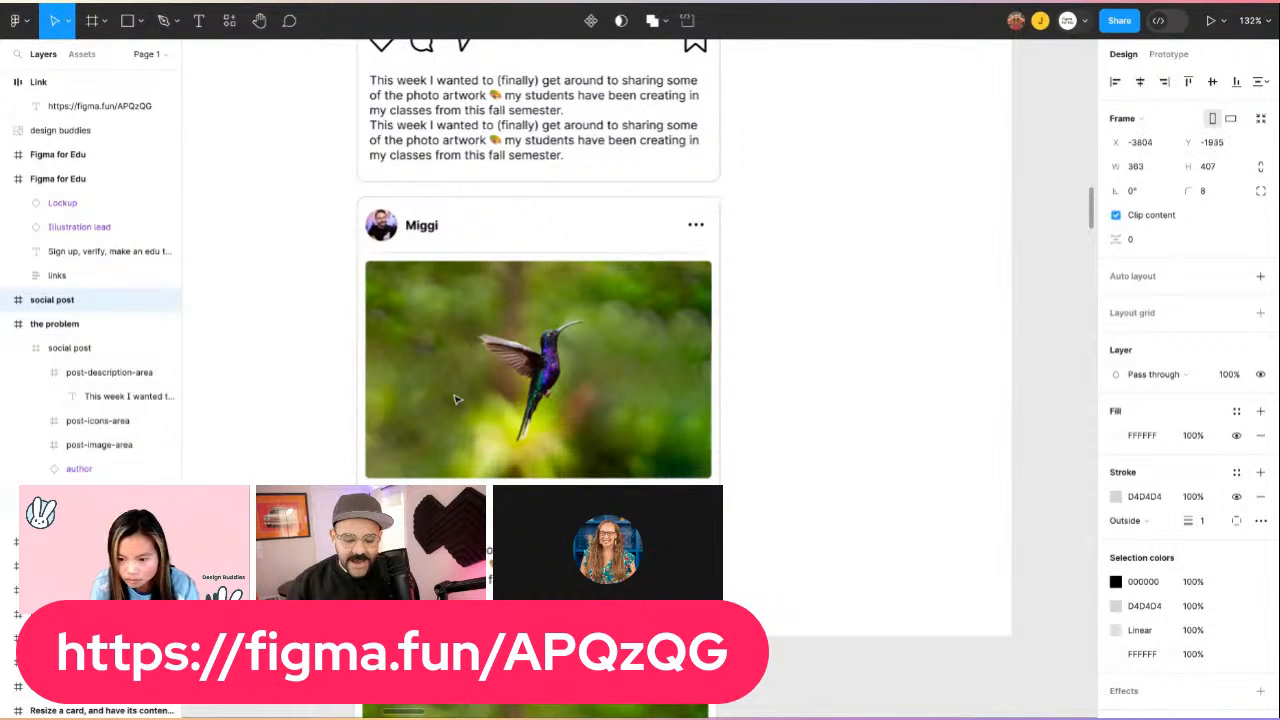
left_click(802, 479)
Draw a rectangle about 261 by 289 on the empty canvas below the slide and duplicate it twice into a vertical column
scroll(796, 457, "down", 2)
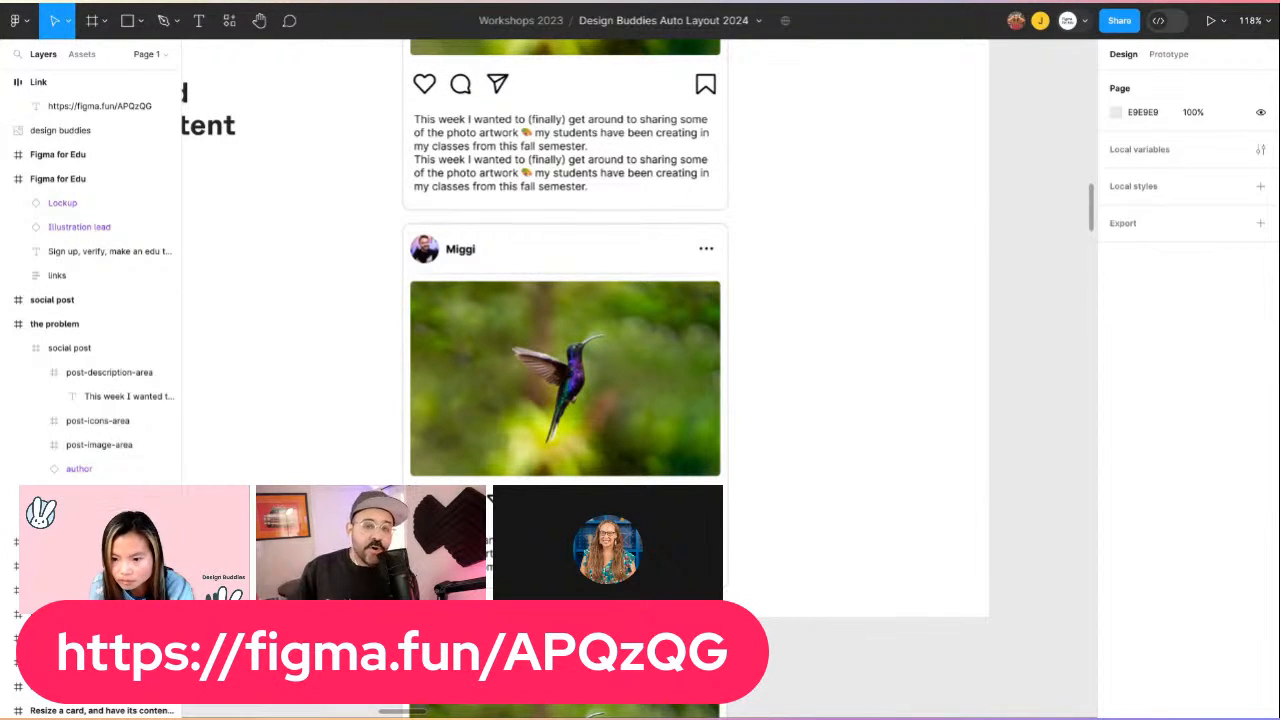
scroll(504, 150, "up", 1)
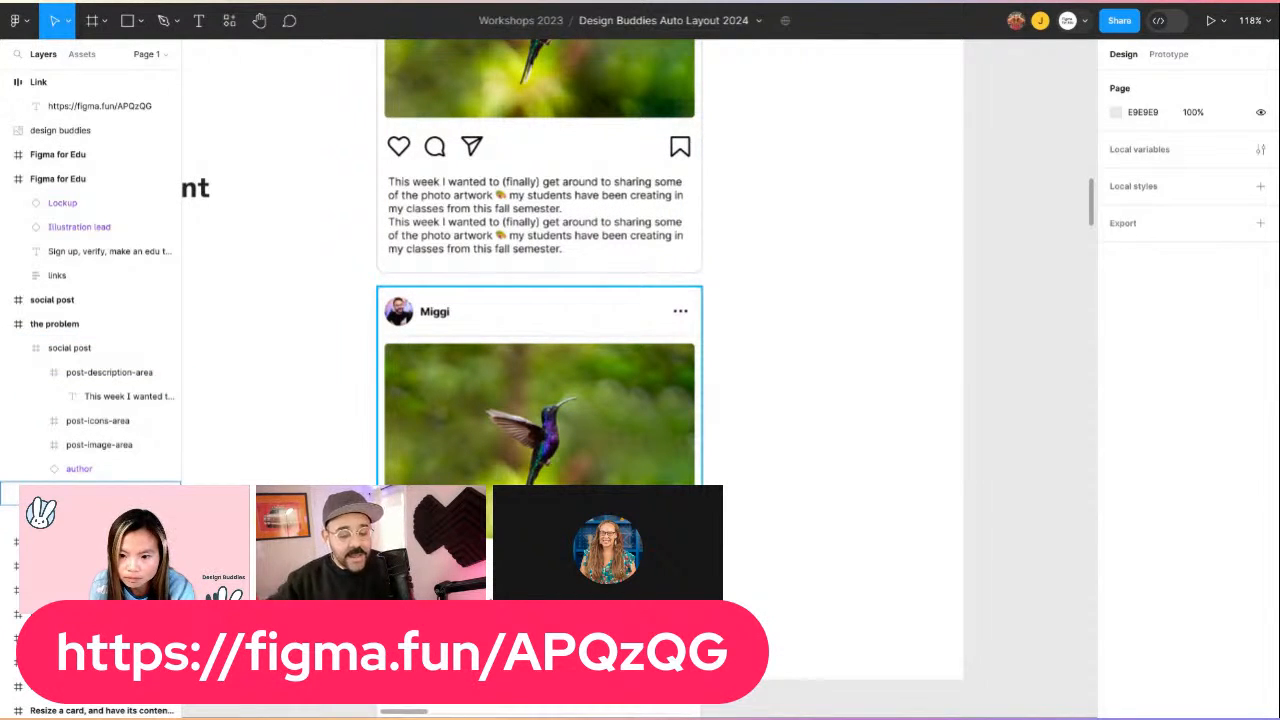
scroll(525, 408, "down", 1)
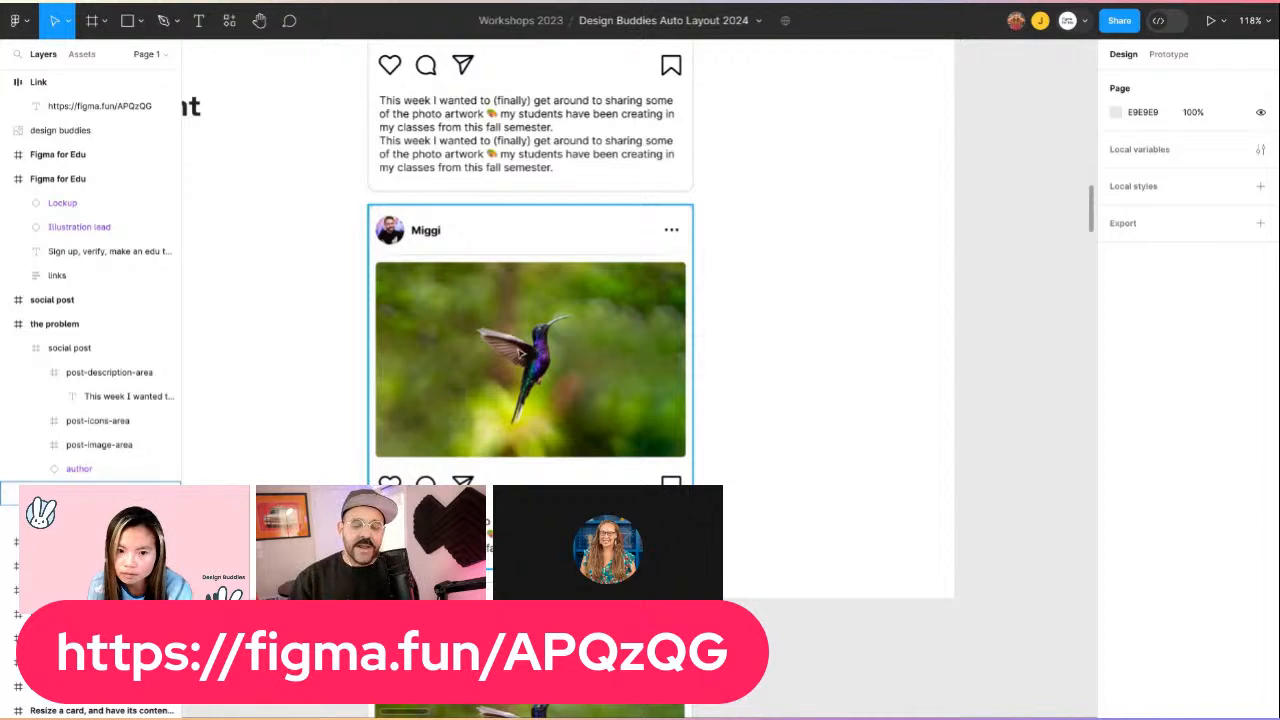
scroll(575, 346, "down", 4)
left_click_drag(770, 377, 688, 391)
left_click_drag(751, 300, 1026, 181)
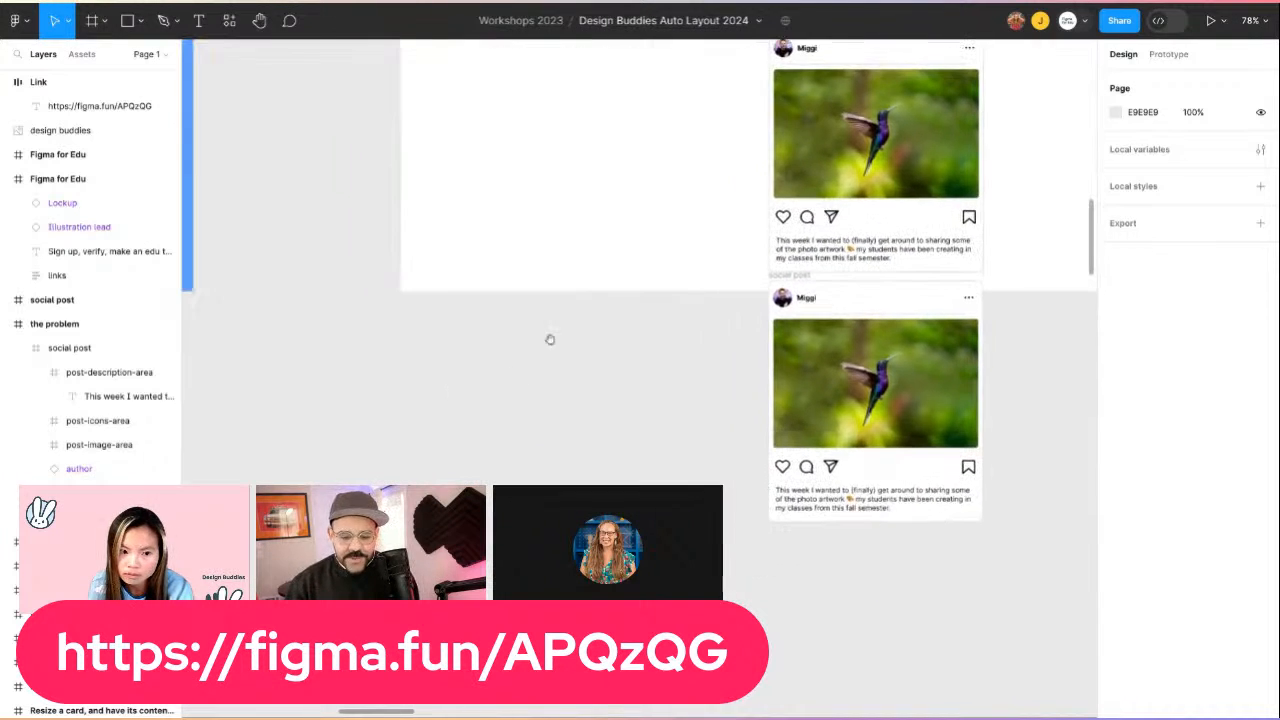
key("r")
left_click_drag(388, 316, 543, 488)
left_click_drag(478, 397, 494, 571)
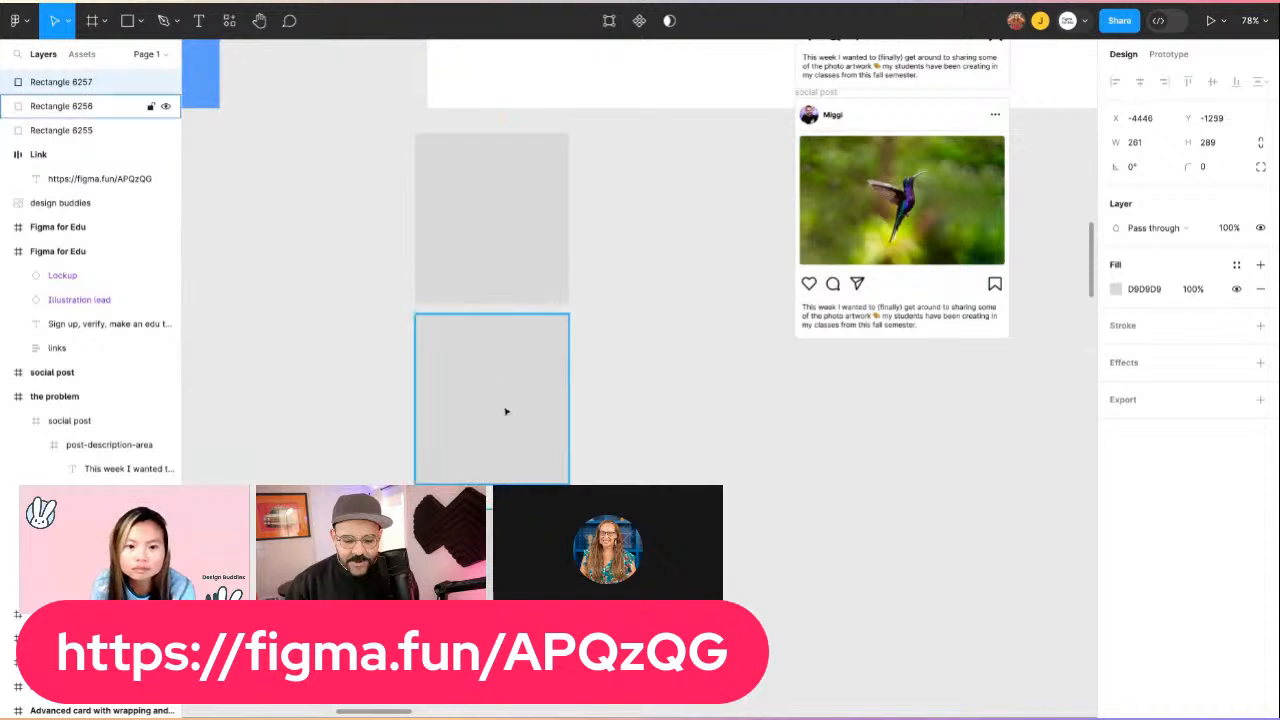
Set the fill of all three rectangles to grey 878787
left_click(508, 408, "shift")
left_click(535, 262, "shift")
left_click(1116, 325)
left_click(1009, 386)
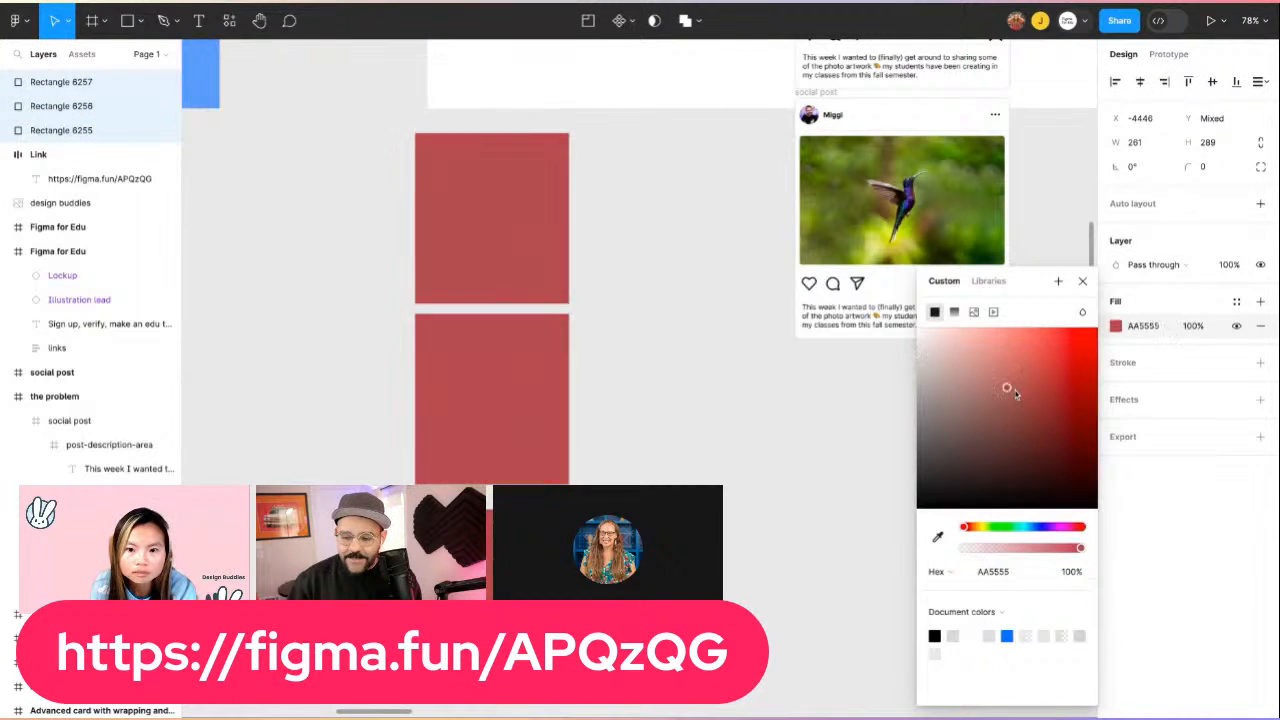
left_click(696, 405)
Shift the lowest rectangle slightly out of line and wrap all three rectangles in a vertical auto layout frame
left_click(500, 337)
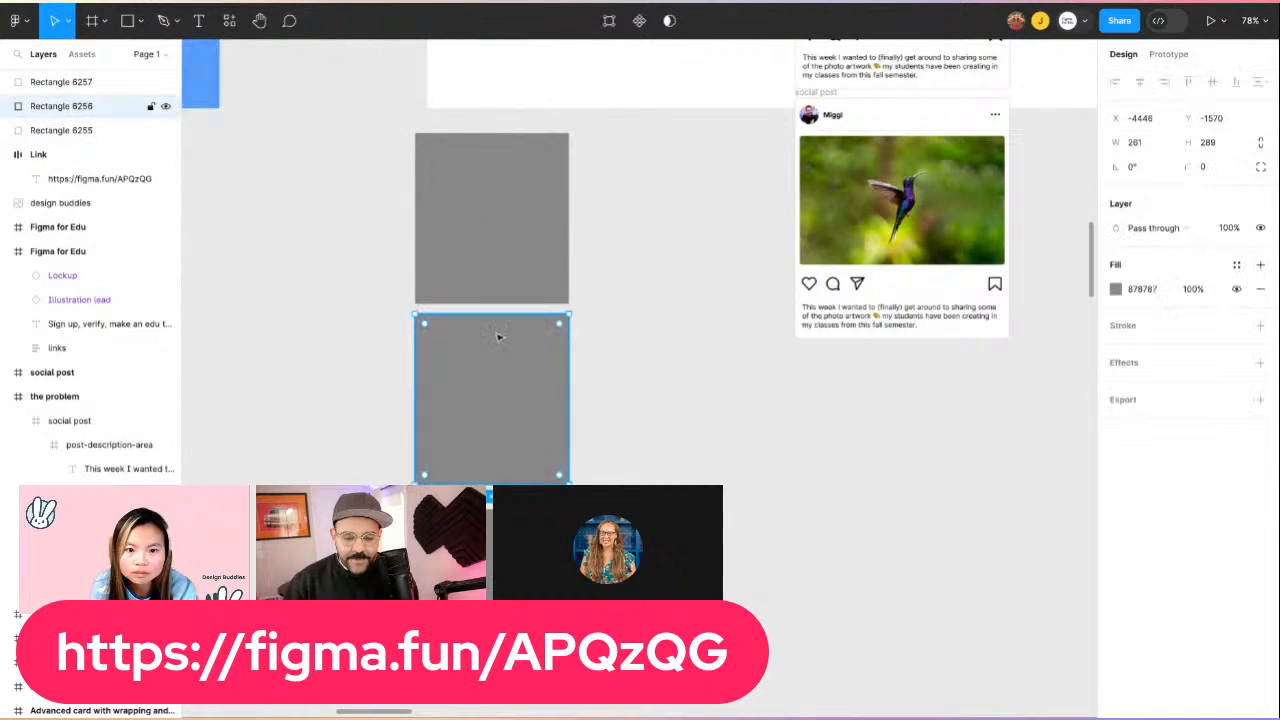
left_click(70, 81)
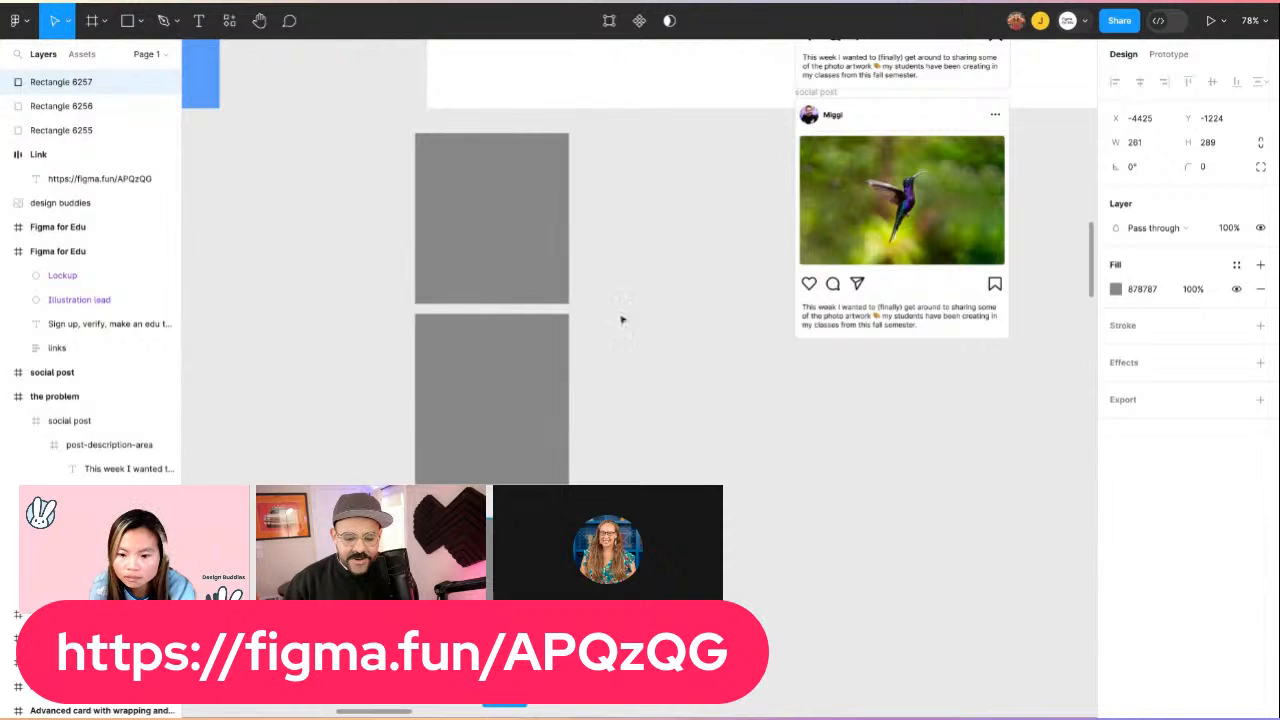
left_click_drag(515, 698, 646, 250)
scroll(483, 608, "down", 1)
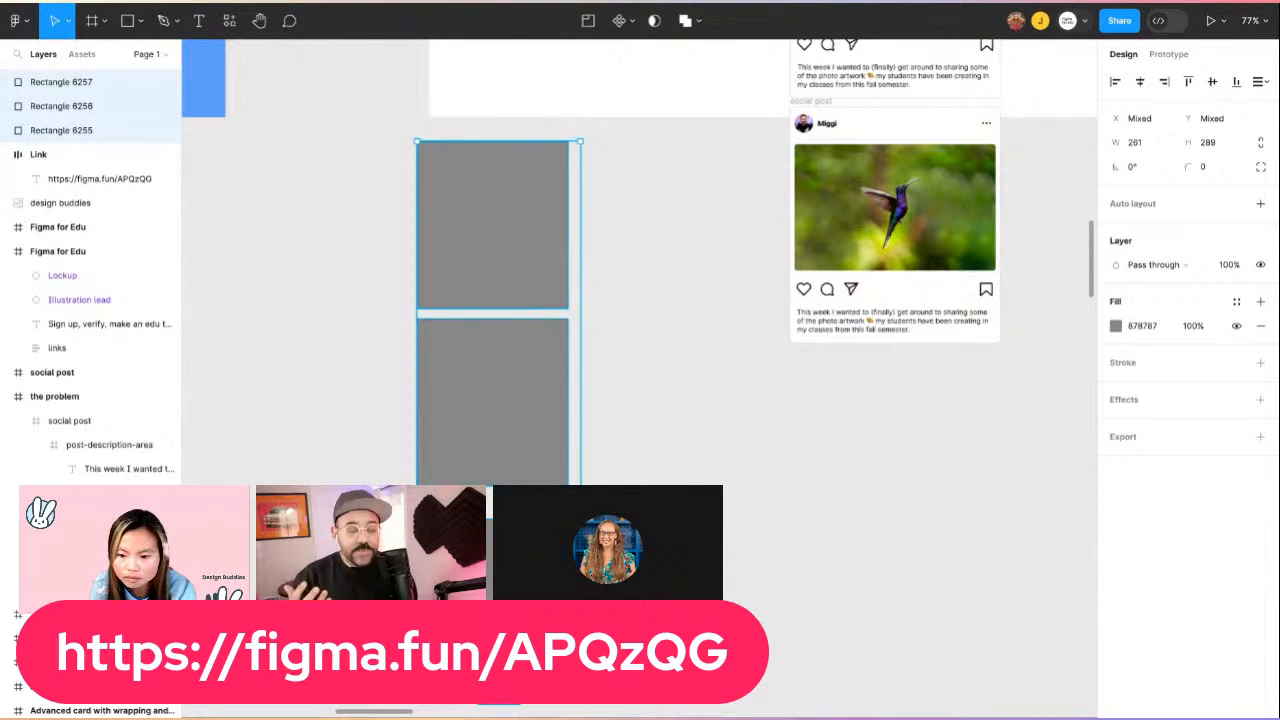
key("shift+a")
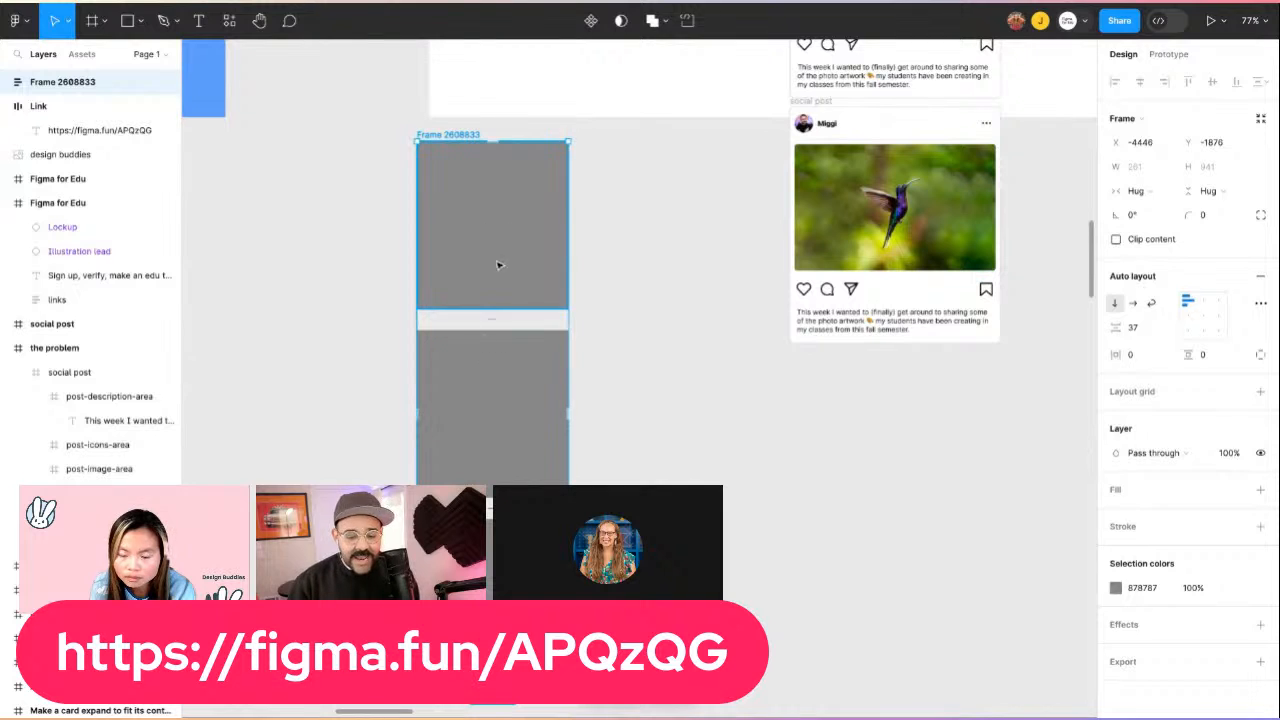
Shorten the middle rectangle inside the auto layout frame and select the lowest rectangle
left_click(509, 457)
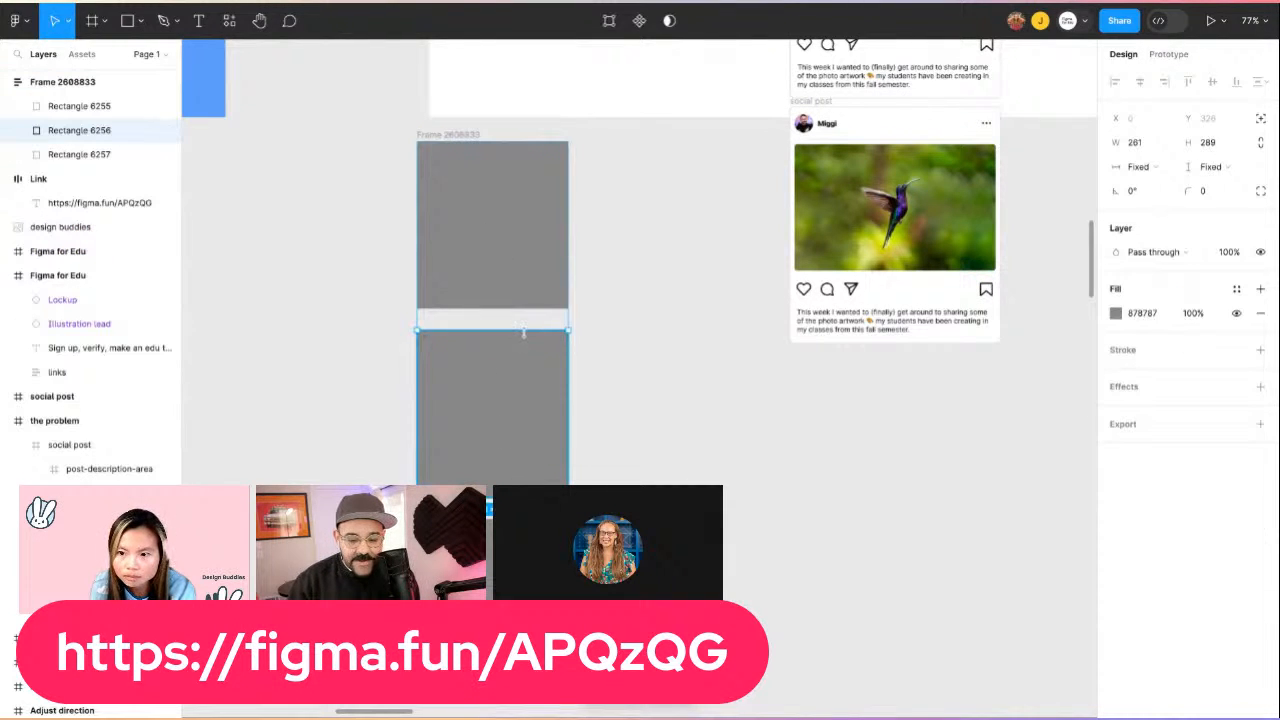
left_click_drag(524, 332, 524, 467)
left_click(524, 515)
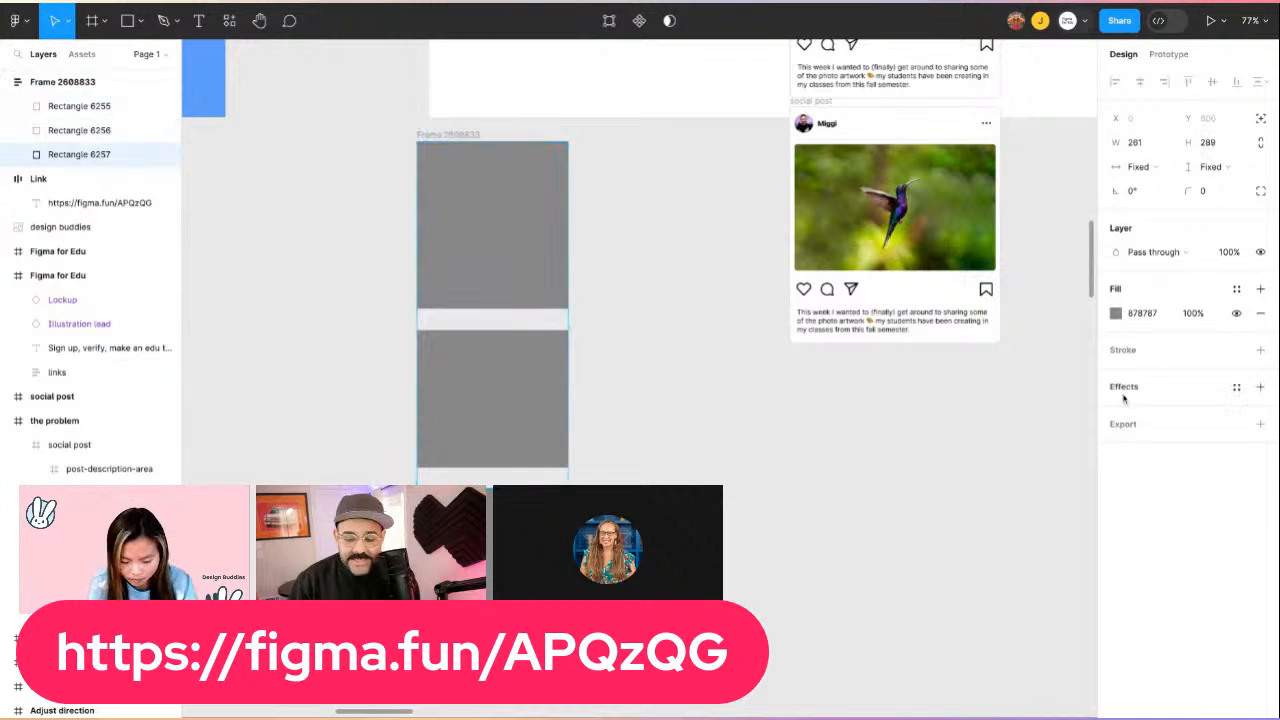
Change the lowest rectangle's fill to red F12727 and reorder it to the start of the auto layout frame
left_click(1118, 313)
left_click_drag(1056, 370, 1068, 339)
left_click(766, 429)
left_click(535, 525)
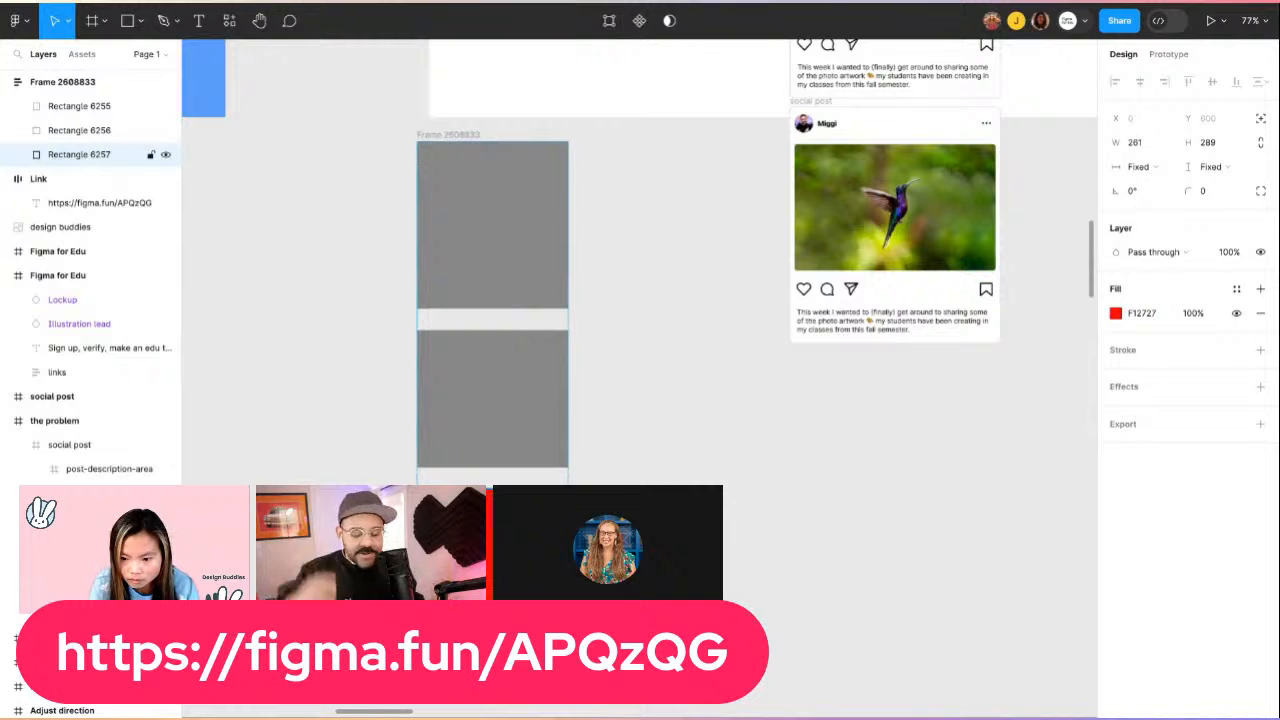
key("Up")
key("Up")
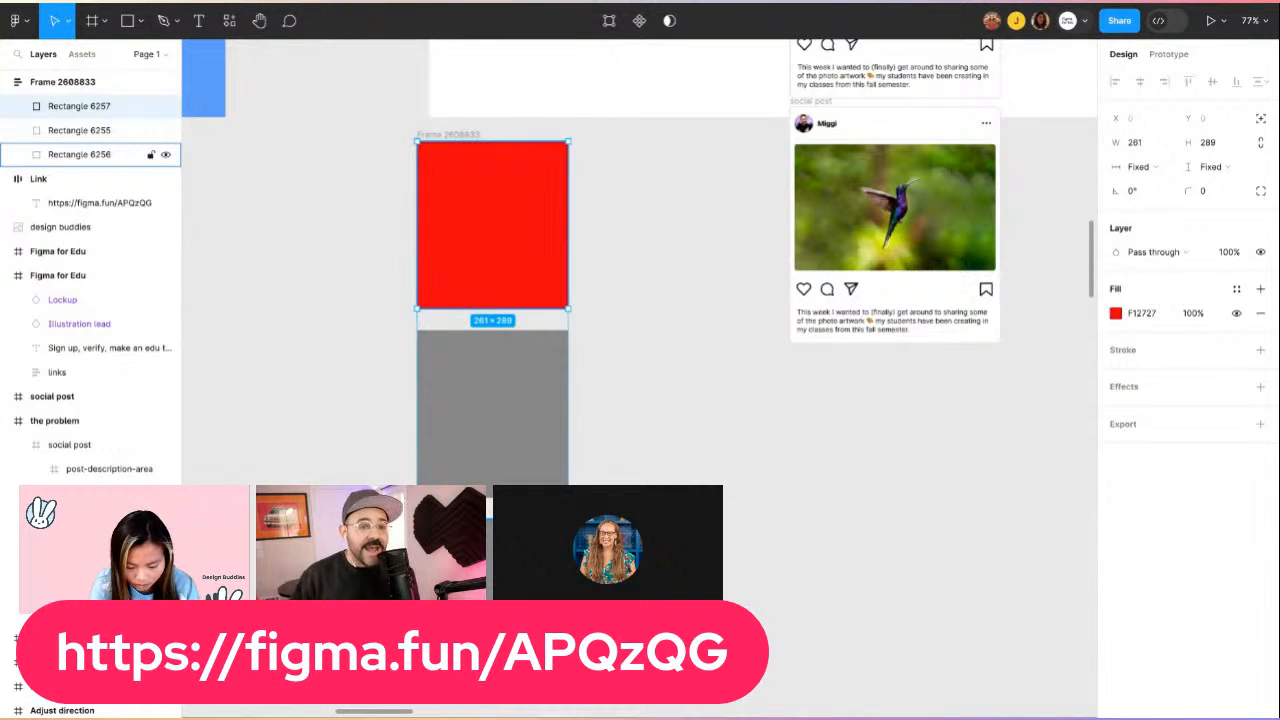
Delete the auto layout frame that holds the three rectangles
left_click(442, 135)
key("Delete")
scroll(470, 230, "up", 5)
scroll(470, 230, "right", 5)
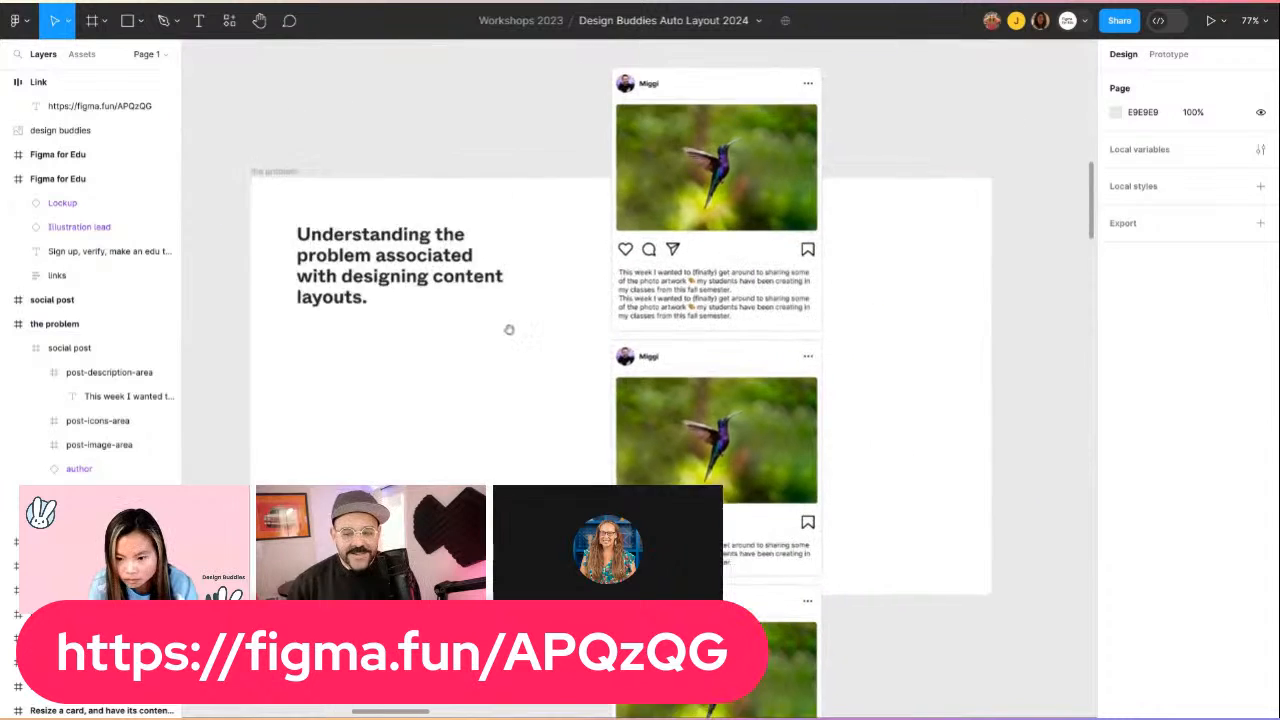
Move "a text node" out of the Introduction to auto layout slide onto the empty canvas above it and wrap it in an auto layout frame
scroll(531, 348, "left", 3)
scroll(531, 348, "down", 1)
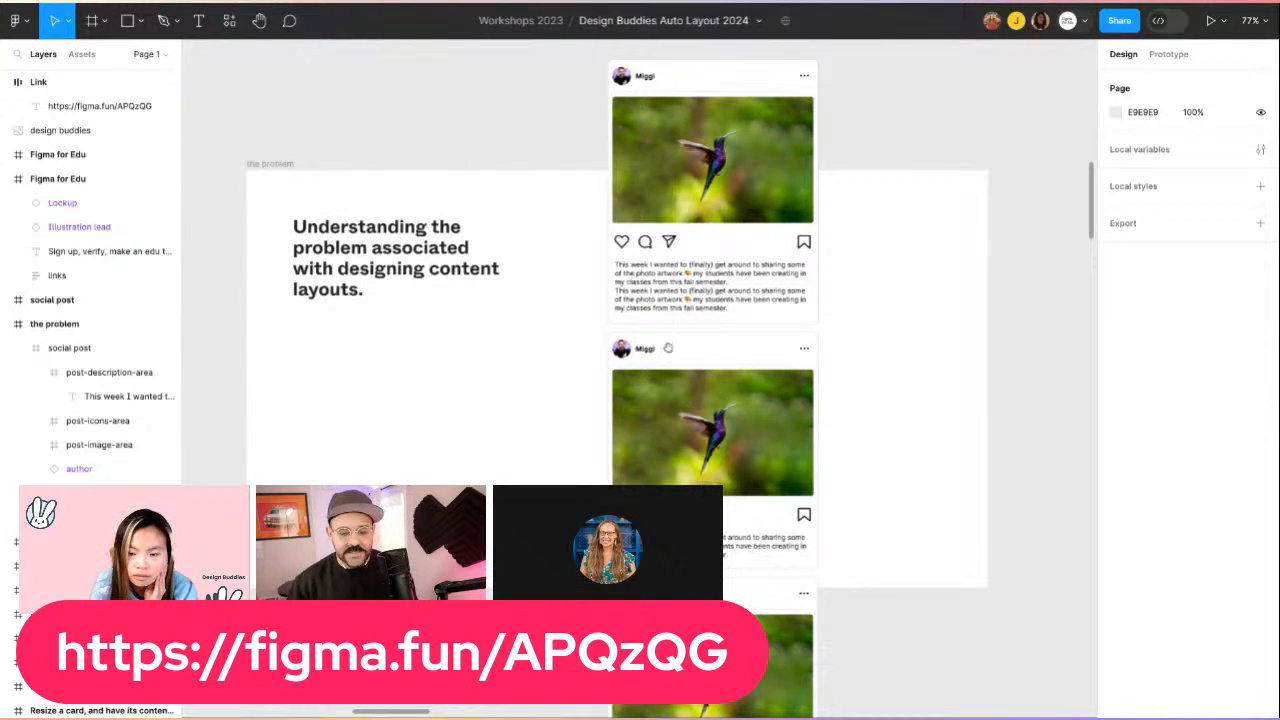
left_click_drag(668, 348, 490, 381)
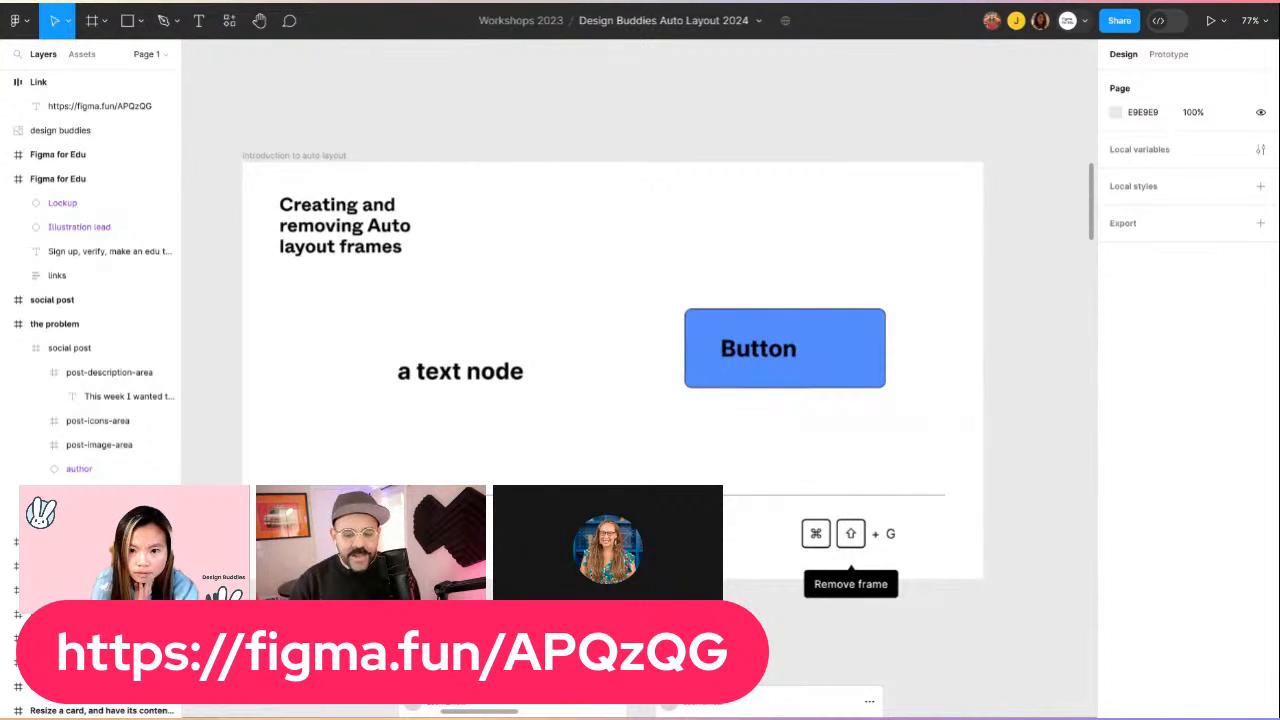
left_click_drag(468, 416, 474, 405)
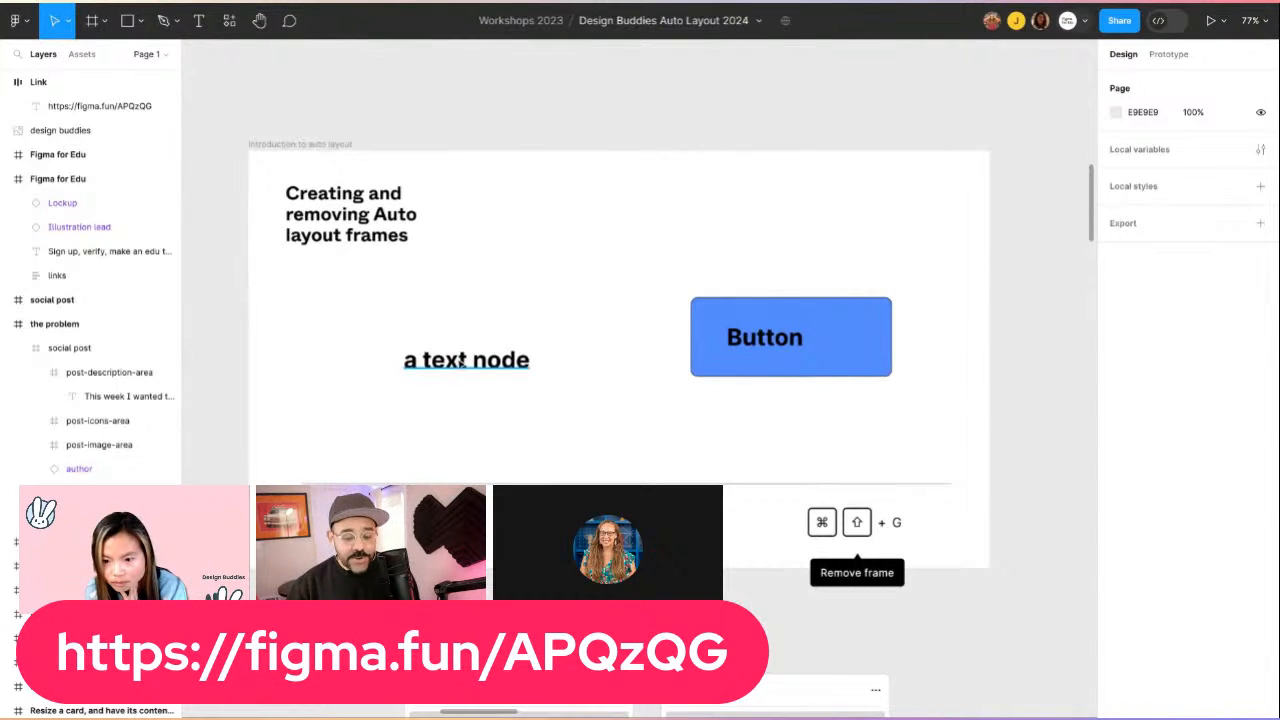
scroll(460, 403, "down", 2)
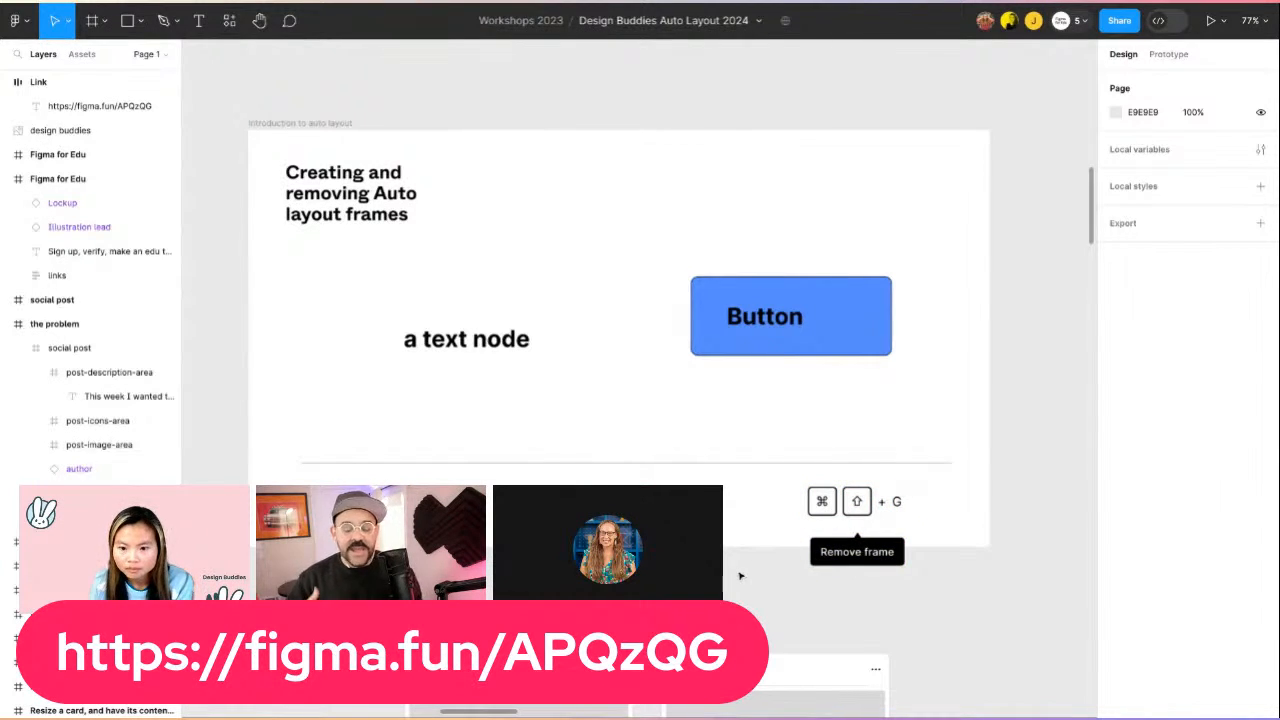
mouse_move(460, 346)
left_mouse_down()
mouse_move(475, 347)
mouse_move(454, 347)
left_mouse_up()
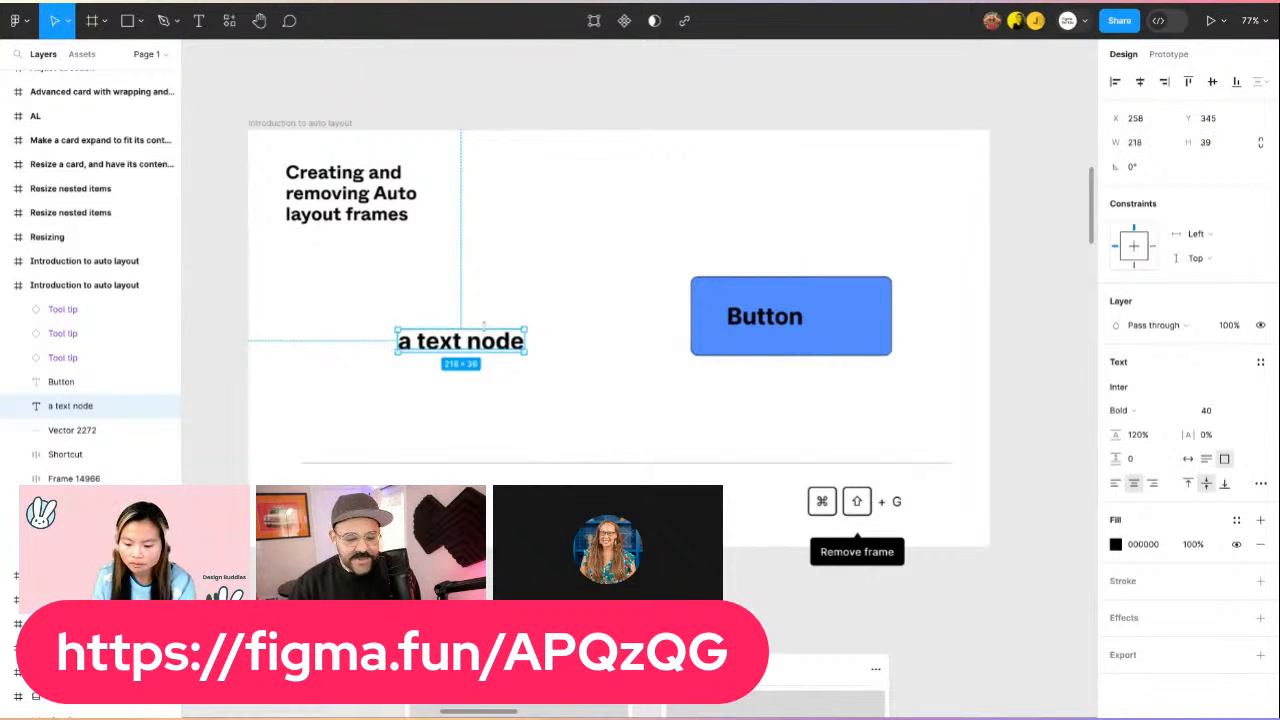
scroll(450, 333, "up", 2)
left_click_drag(438, 444, 494, 117)
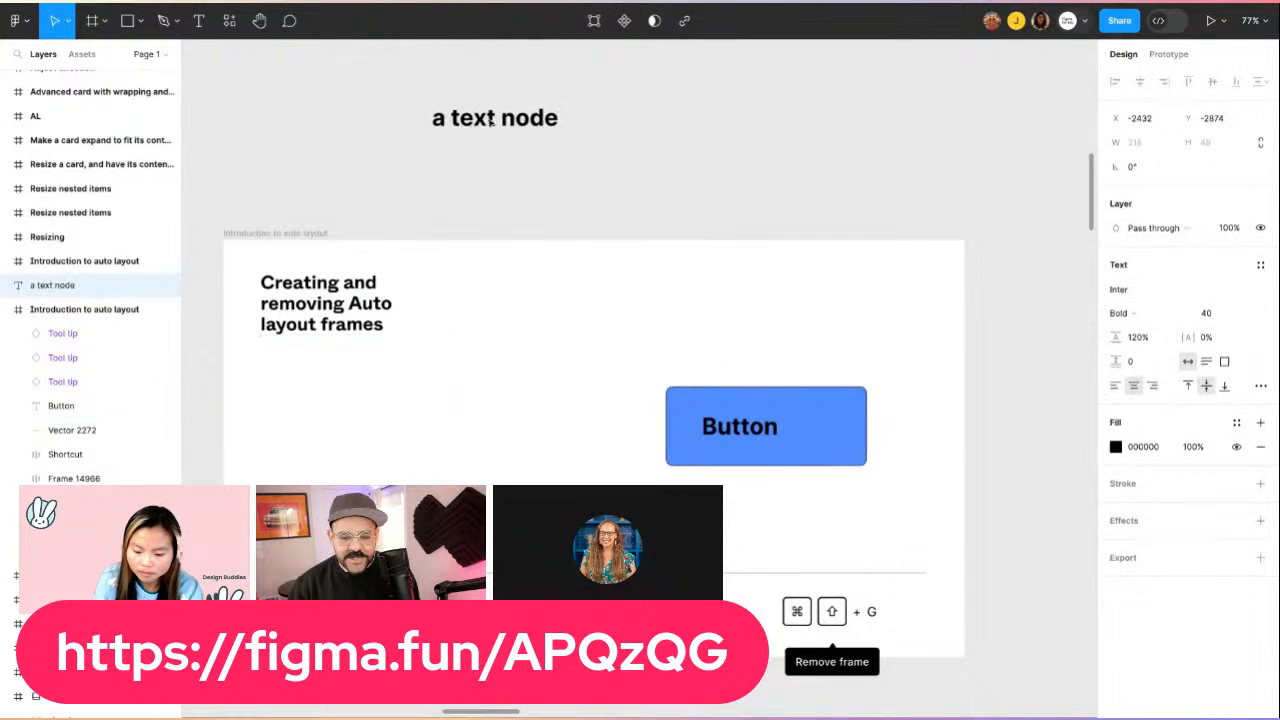
scroll(526, 274, "up", 3)
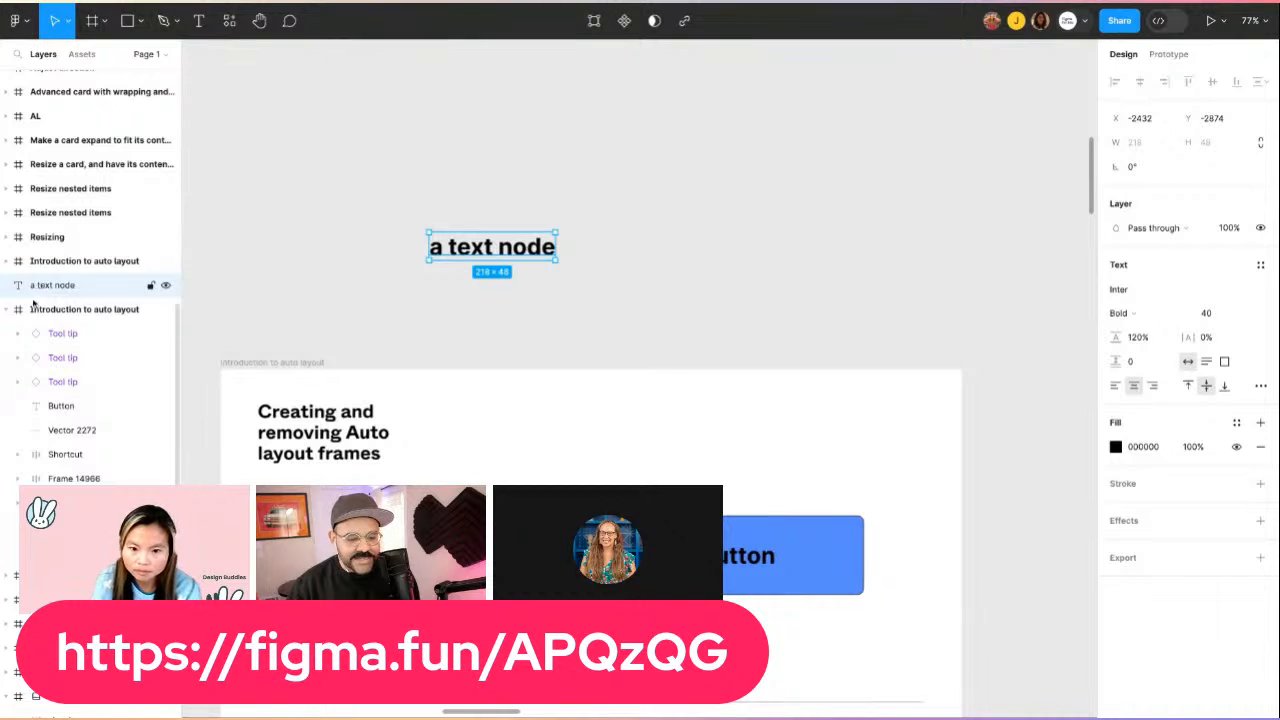
mouse_move(457, 259)
left_mouse_down()
mouse_move(478, 252)
mouse_move(470, 240)
left_mouse_up()
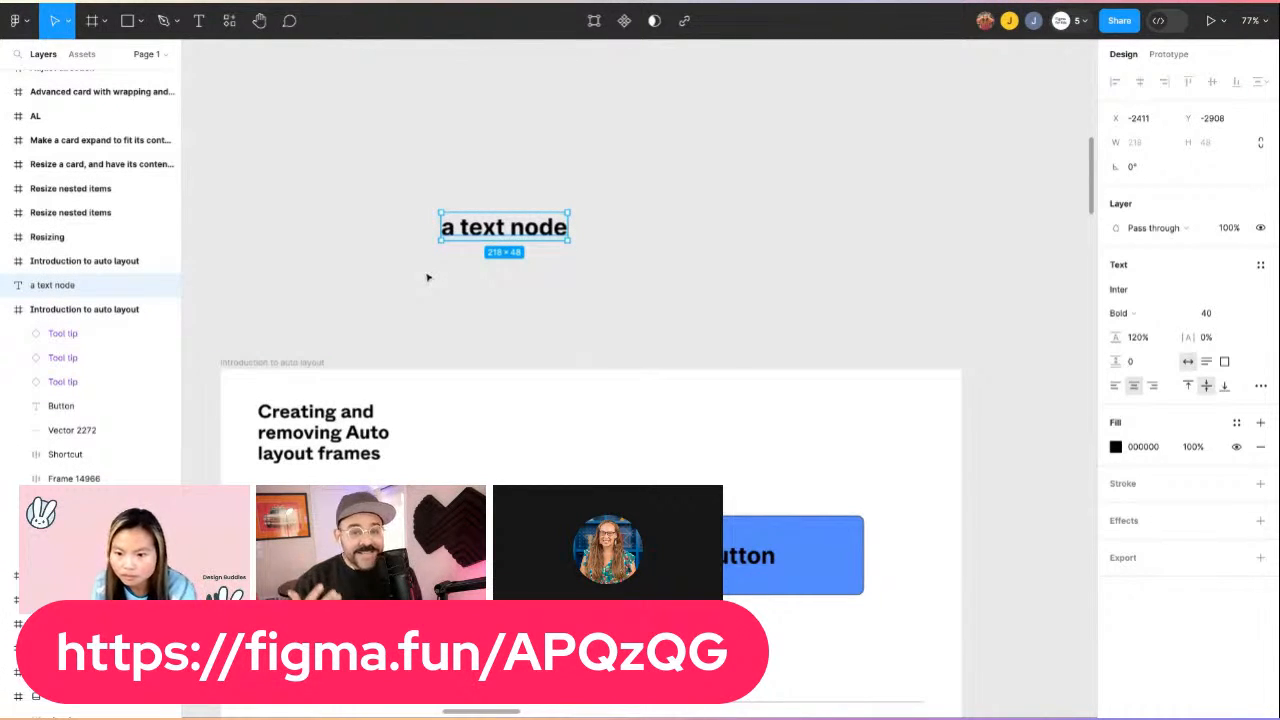
key("shift+a")
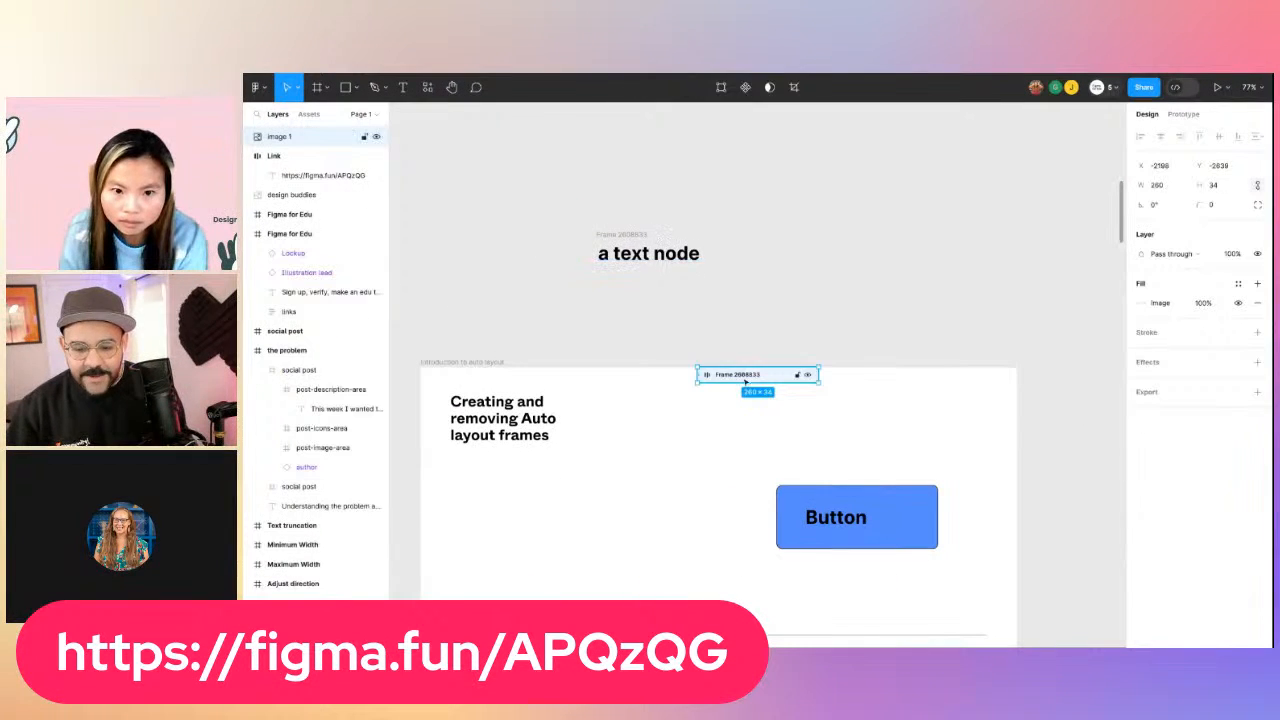
Place the pasted layer-row screenshot above the text frame, enlarged to about 842 by 110, and shift the text frame slightly
left_click_drag(746, 379, 911, 212)
left_click_drag(805, 203, 769, 191)
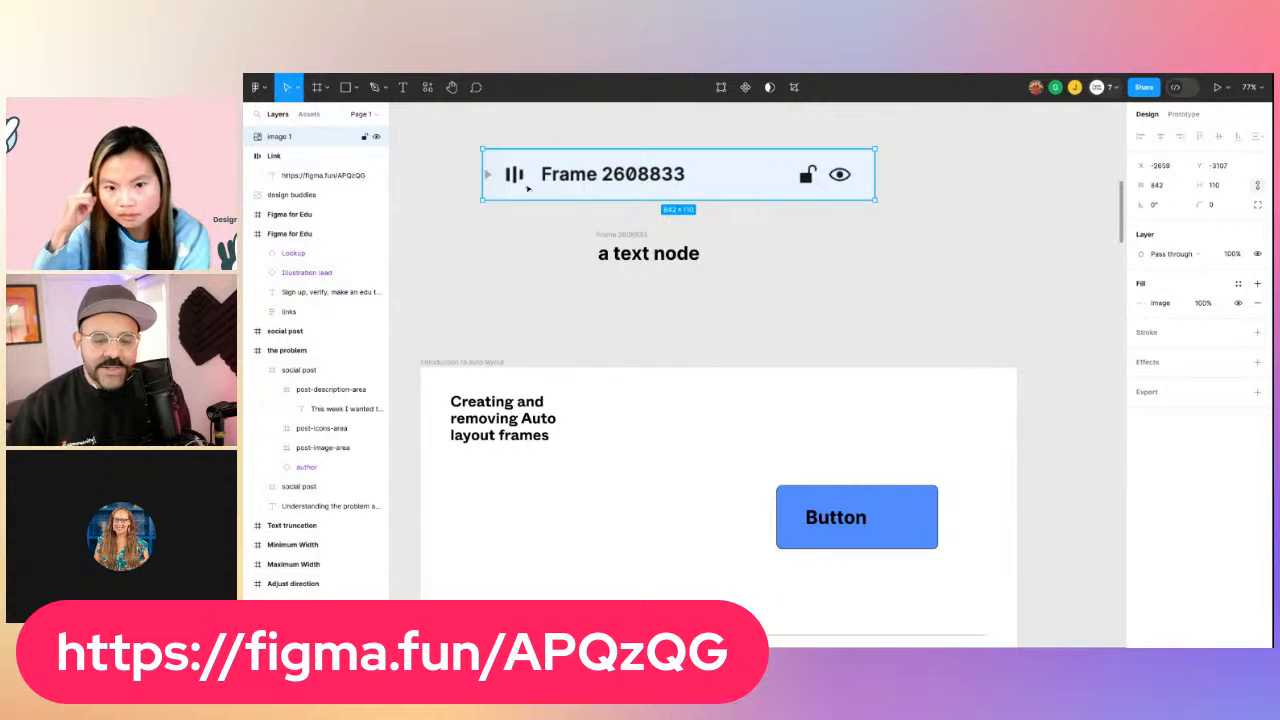
left_click_drag(614, 237, 595, 250)
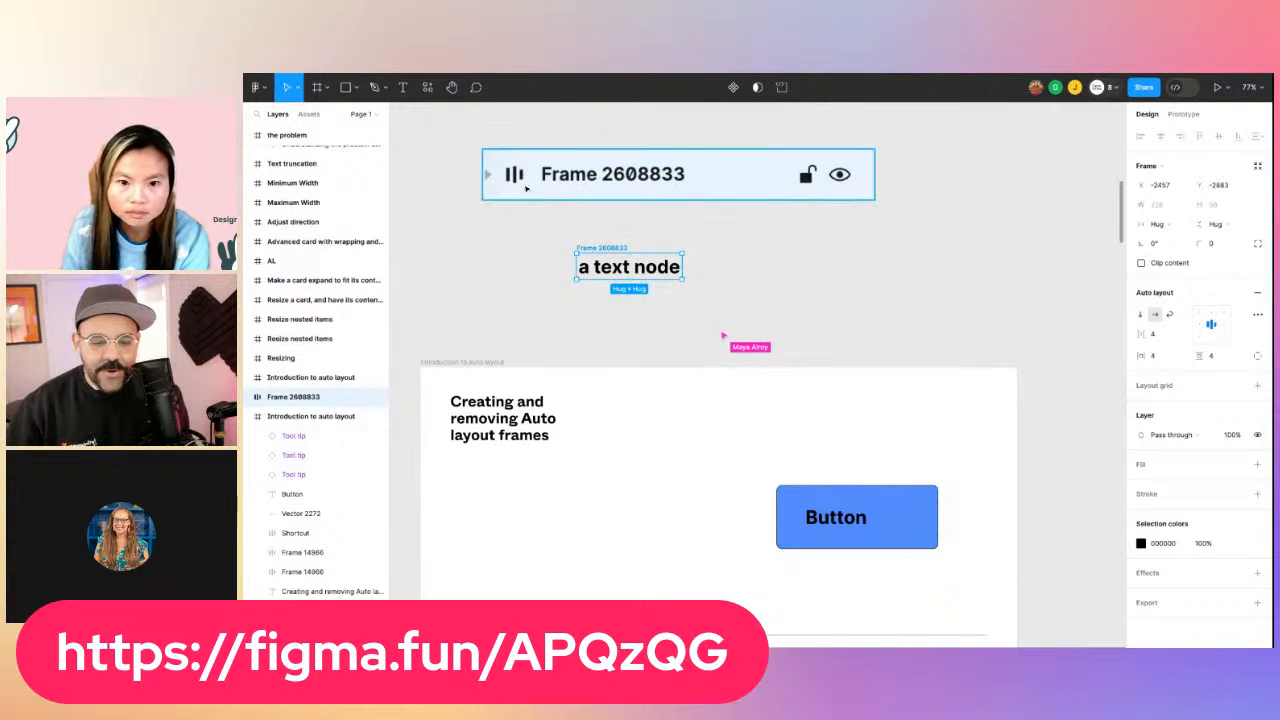
Expand the text frame in the layer list and replace the screenshot with a larger one showing the nested text node
left_click(249, 397)
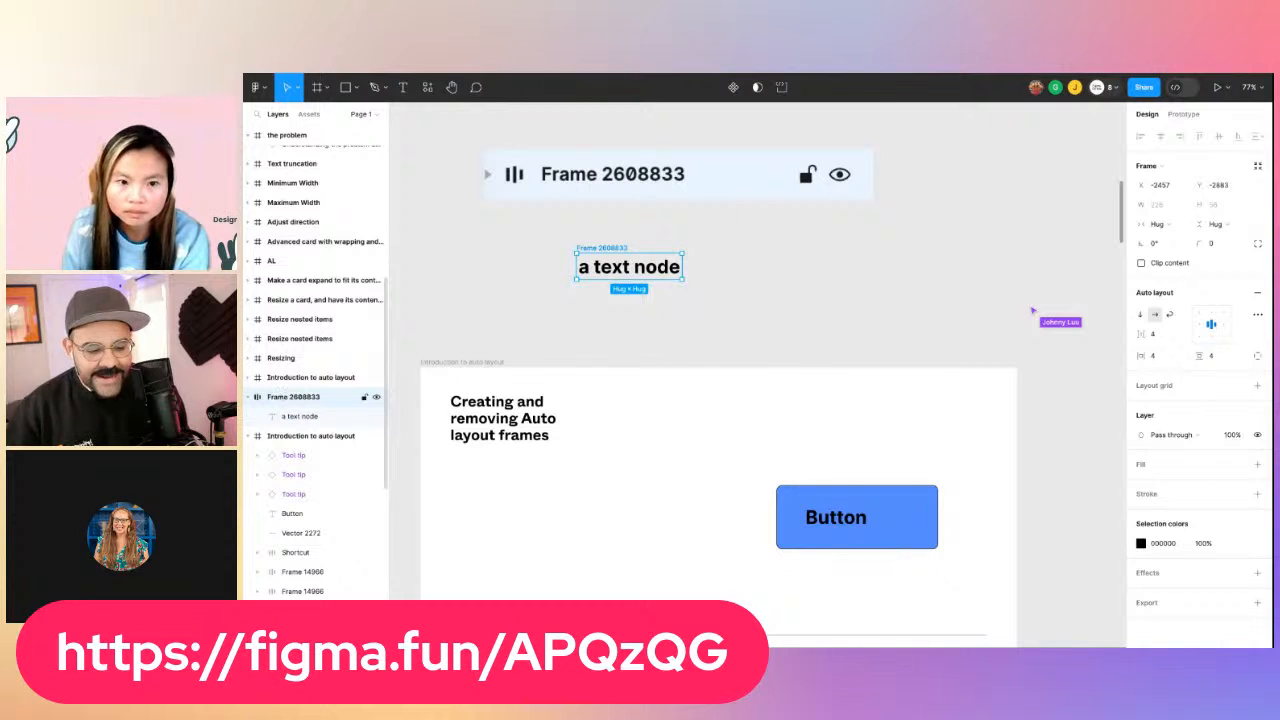
key("Return")
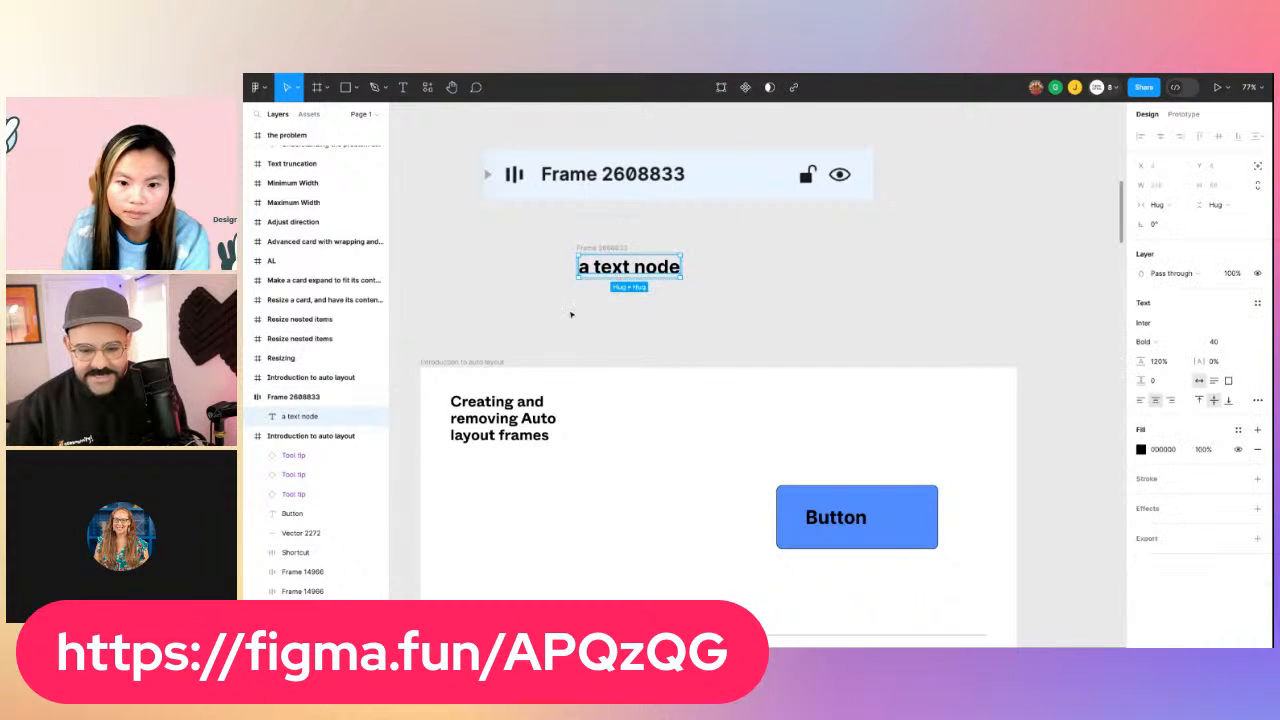
key("ctrl+v")
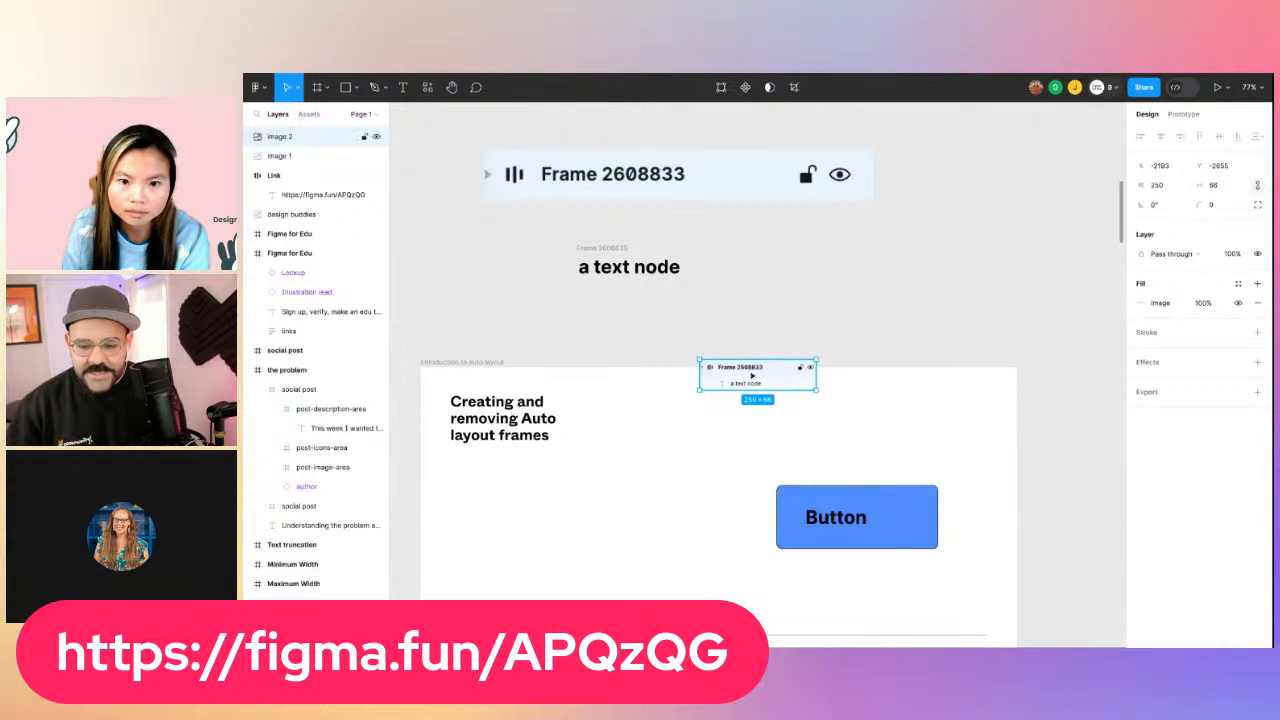
left_click(747, 189)
left_click_drag(752, 375, 586, 146)
key("Delete")
left_click(760, 212)
left_click_drag(680, 178, 644, 188)
Rename the auto layout frame around the text node to Button
left_click(605, 255)
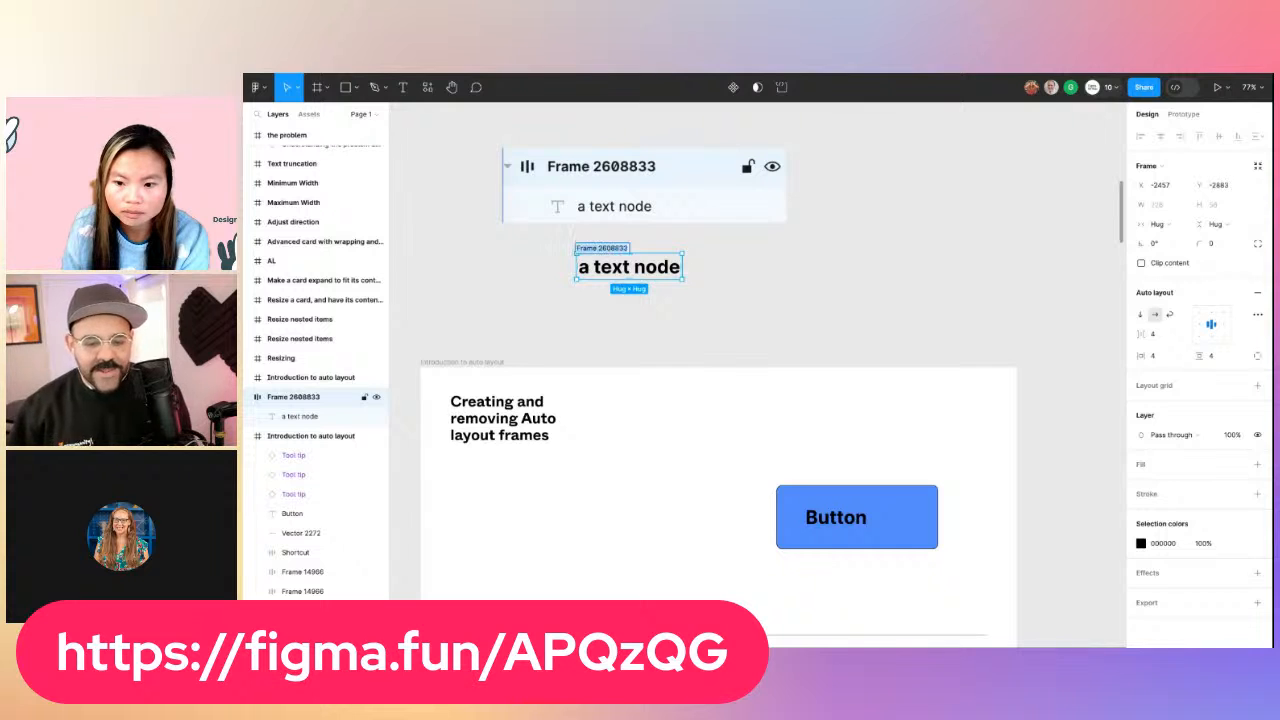
double_click(601, 248)
type("But")
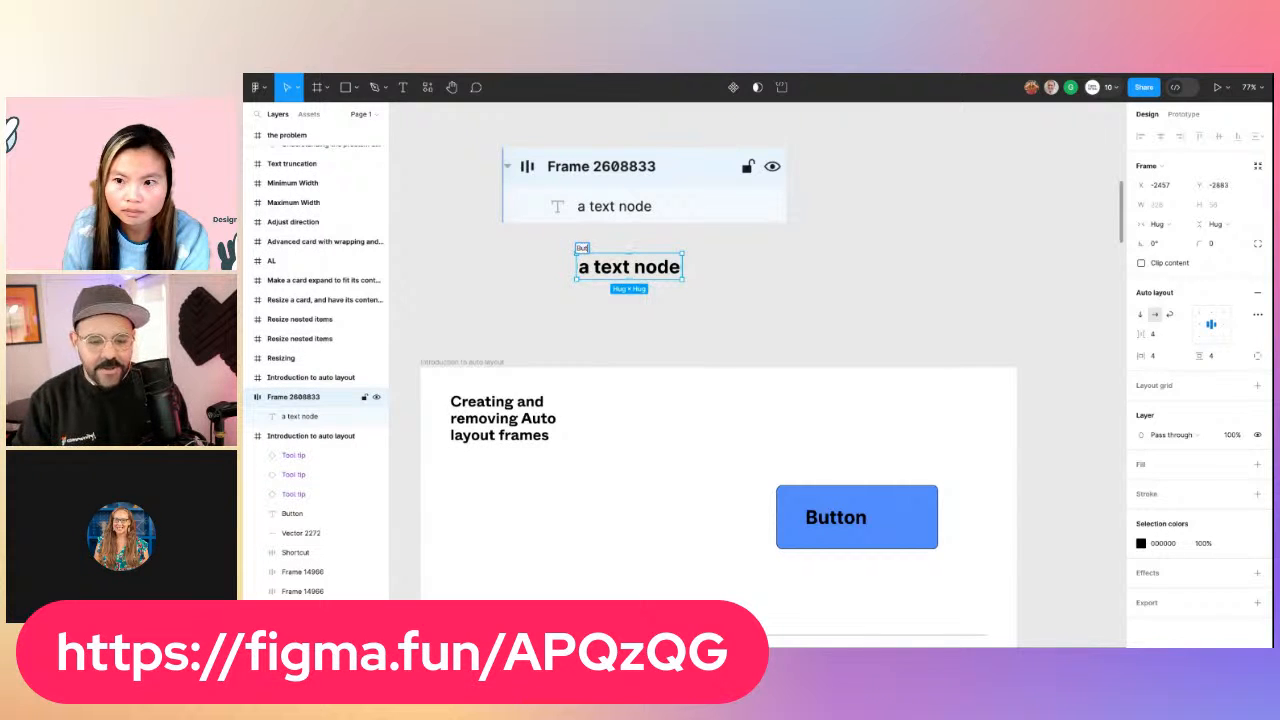
type("ton")
key("Return")
Replace the layer screenshot with a new one showing the Button frame, placed above the text and enlarged to about 604 by 168
left_click(639, 203)
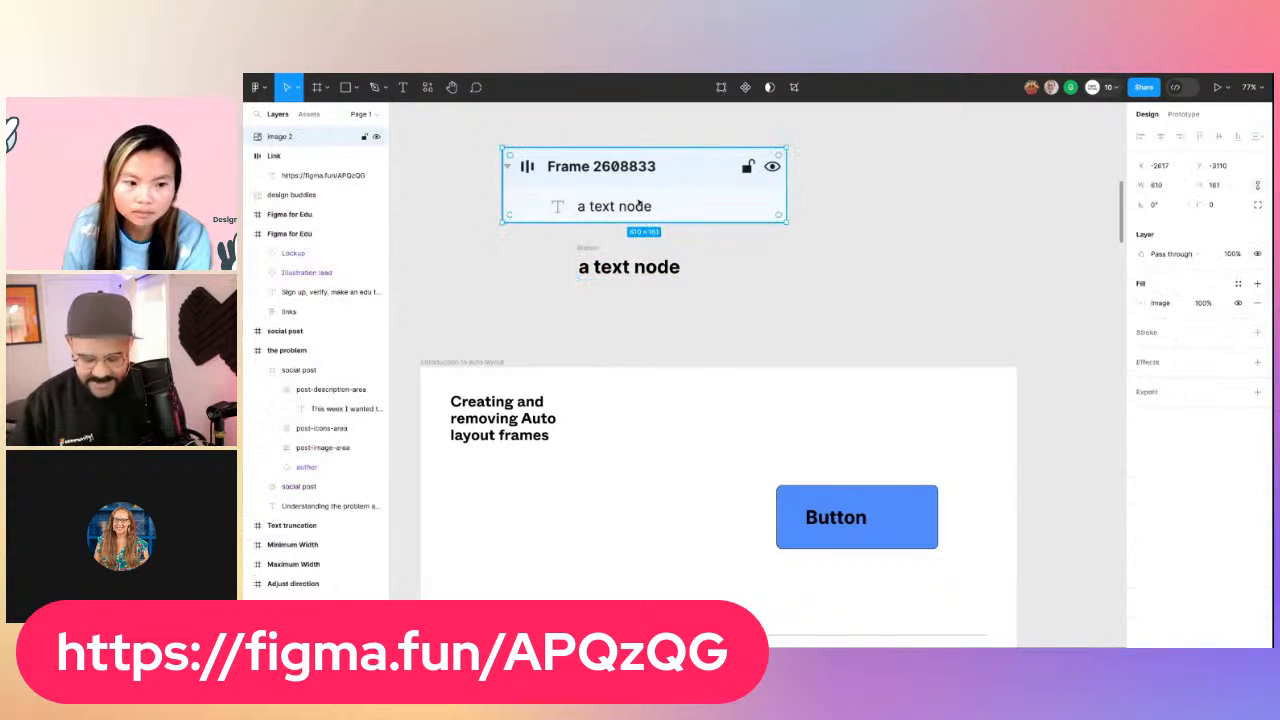
left_click(591, 247)
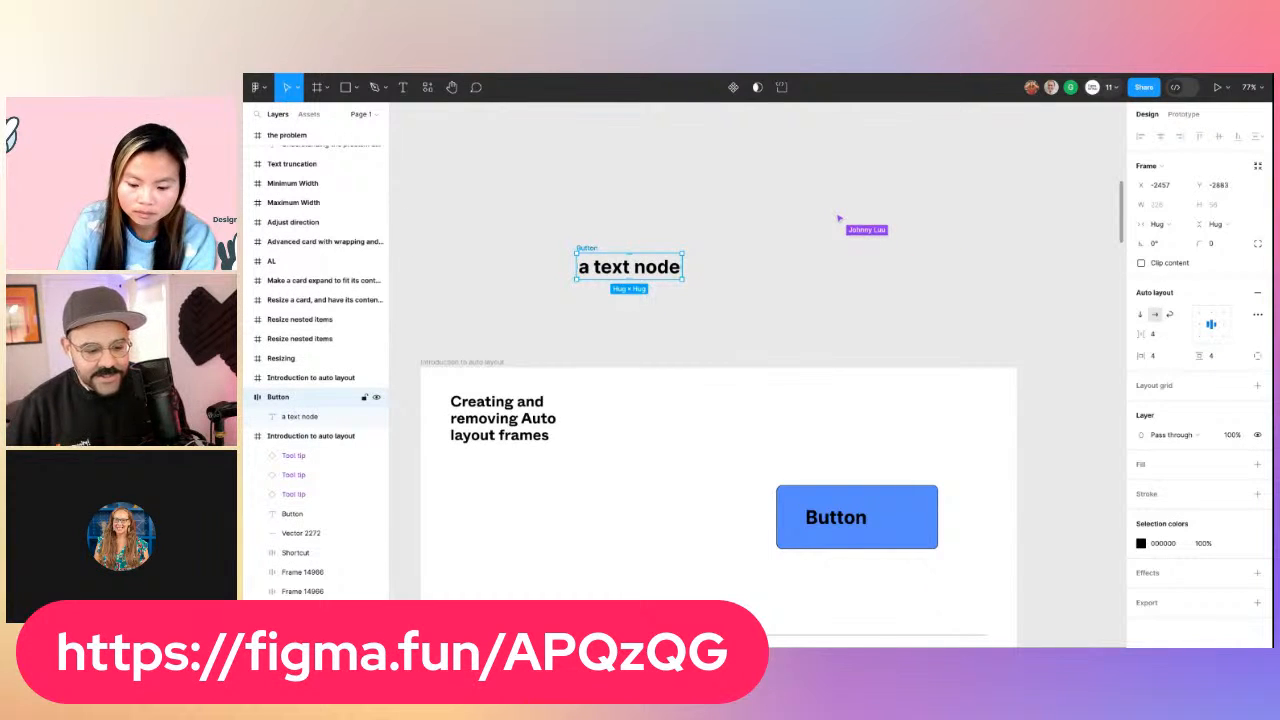
left_click(496, 306)
key("ctrl+v")
left_click_drag(747, 374, 613, 171)
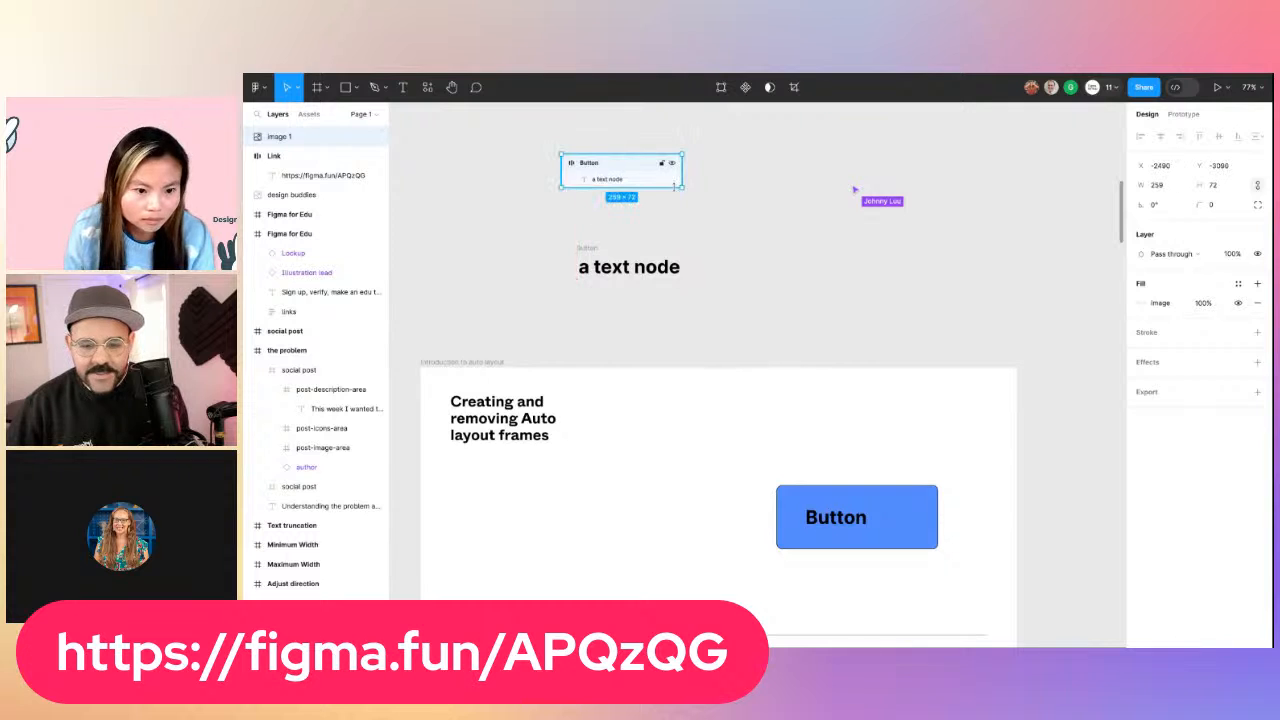
left_click_drag(683, 189, 845, 232)
left_click_drag(759, 214, 705, 196)
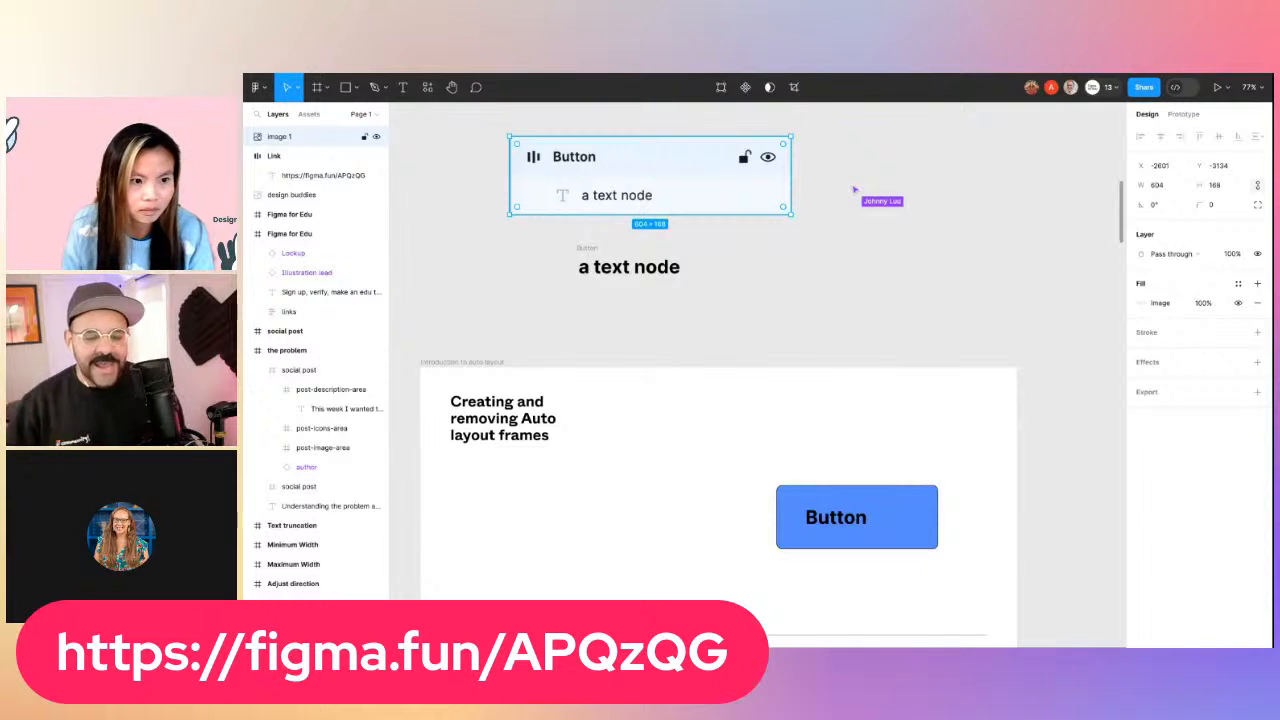
Give the Button frame a blue 1B4DFF fill and set its text colour to white FFFFFF
left_click(622, 268)
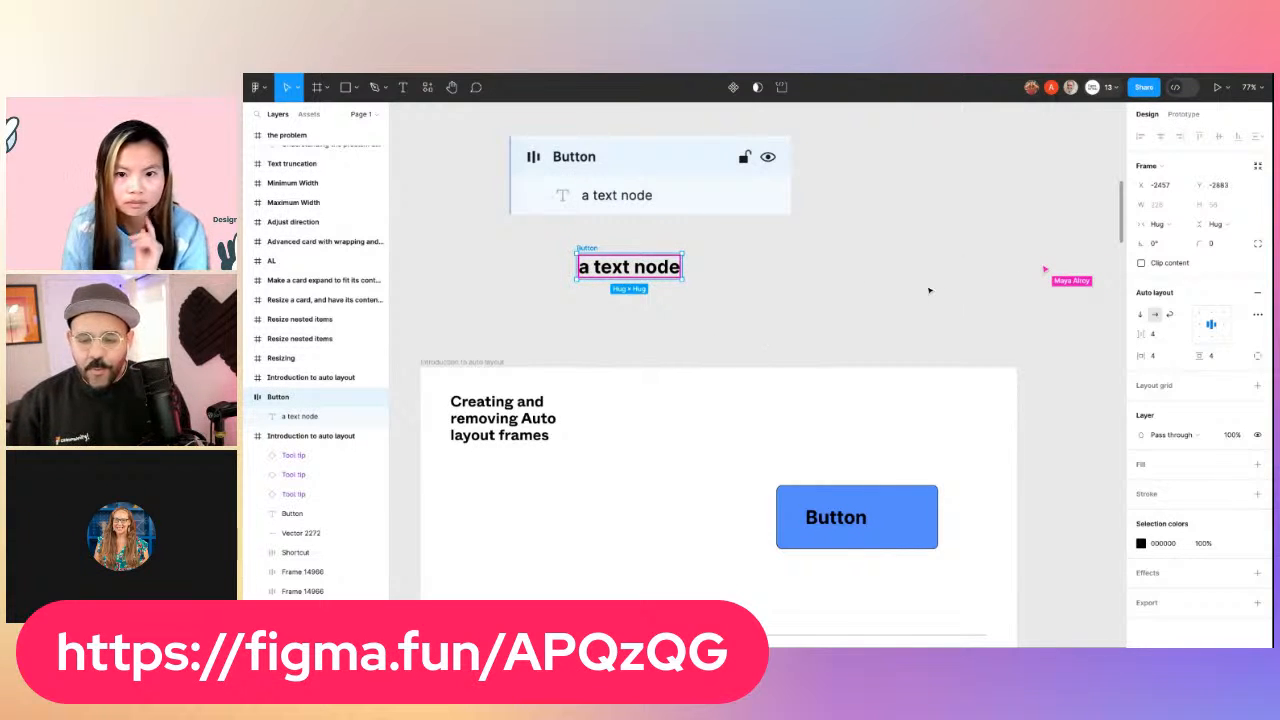
left_click(1141, 483)
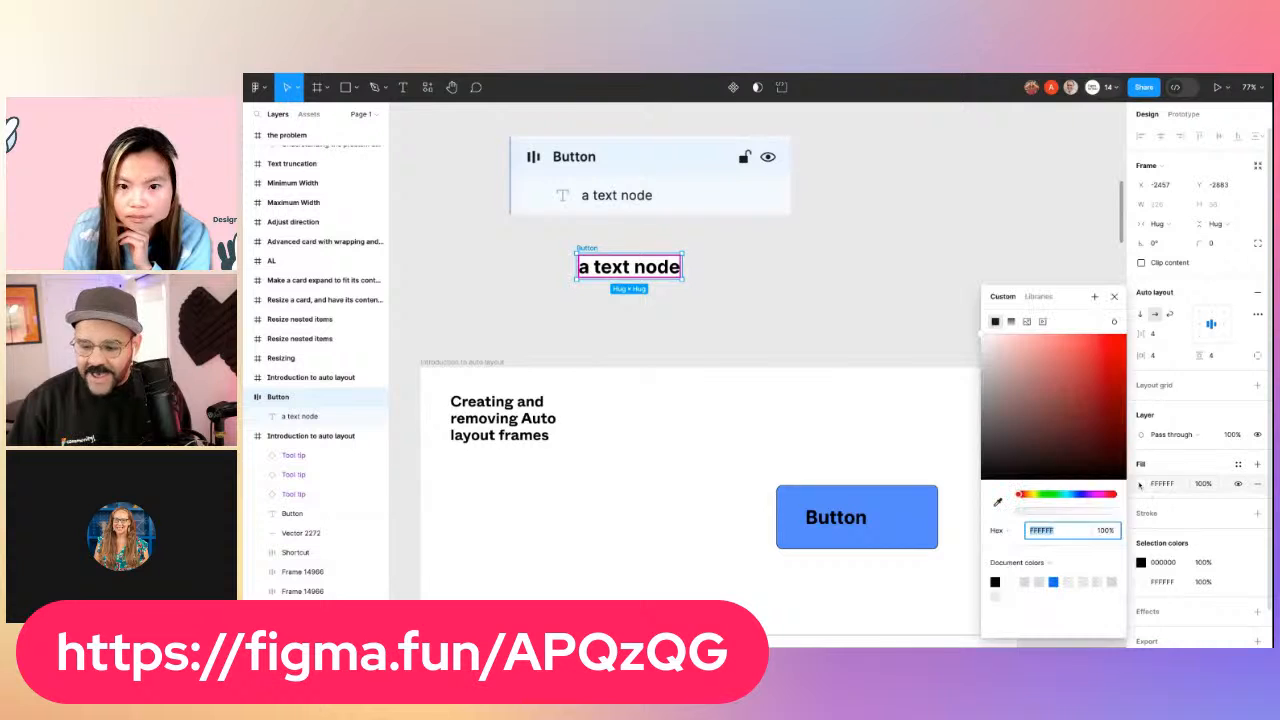
type("1B4DFF")
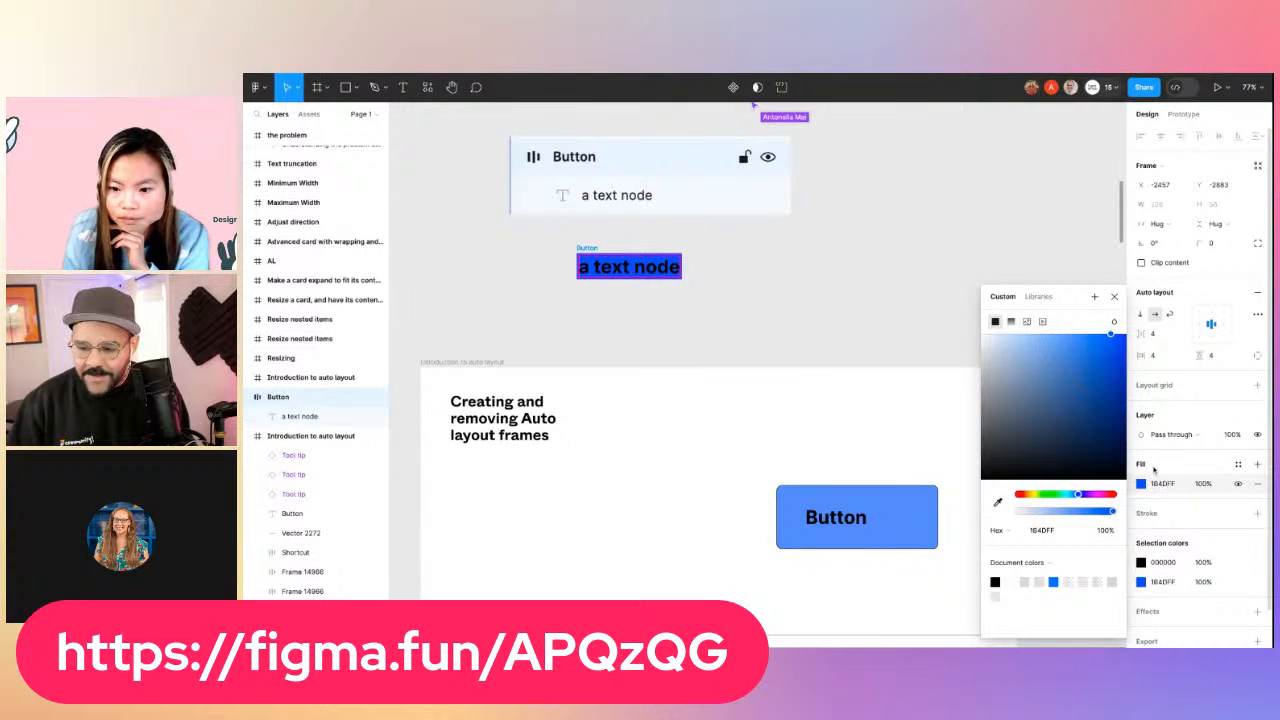
left_click(1141, 562)
type("FFFFFF")
key("Return")
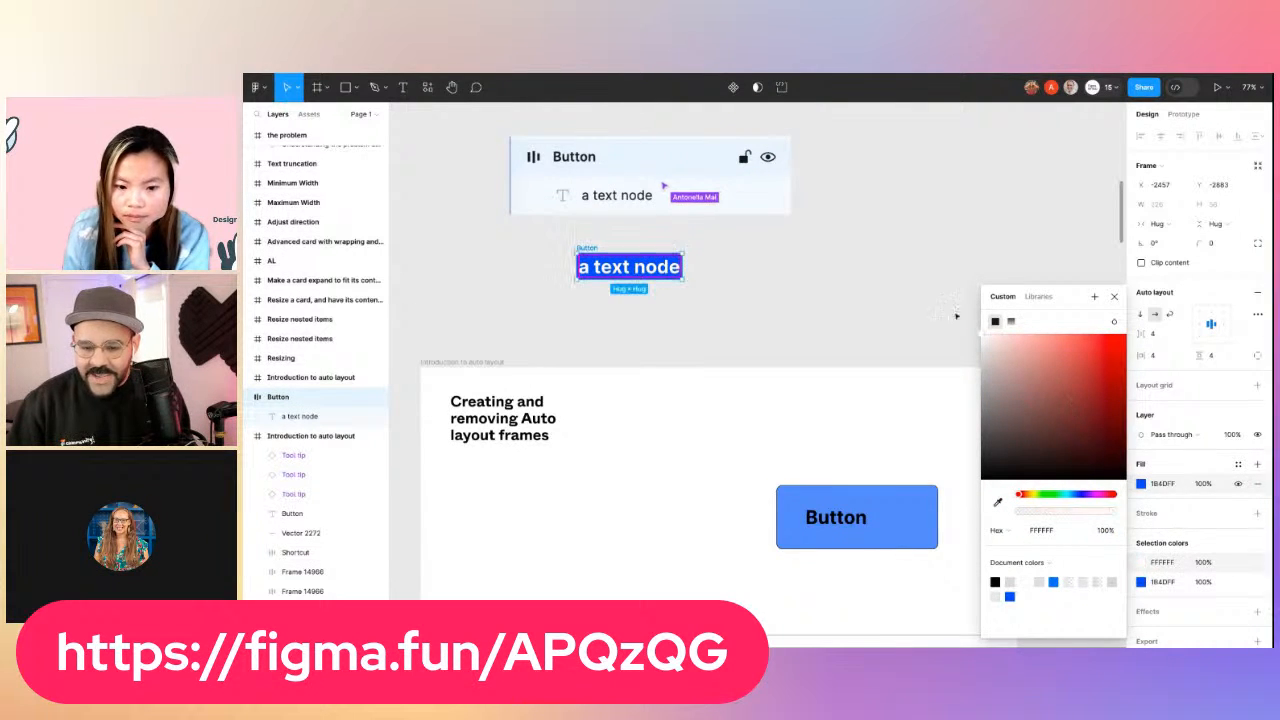
left_click(1113, 296)
Duplicate the blue button just below the original and select the copy
scroll(612, 291, "up", 5)
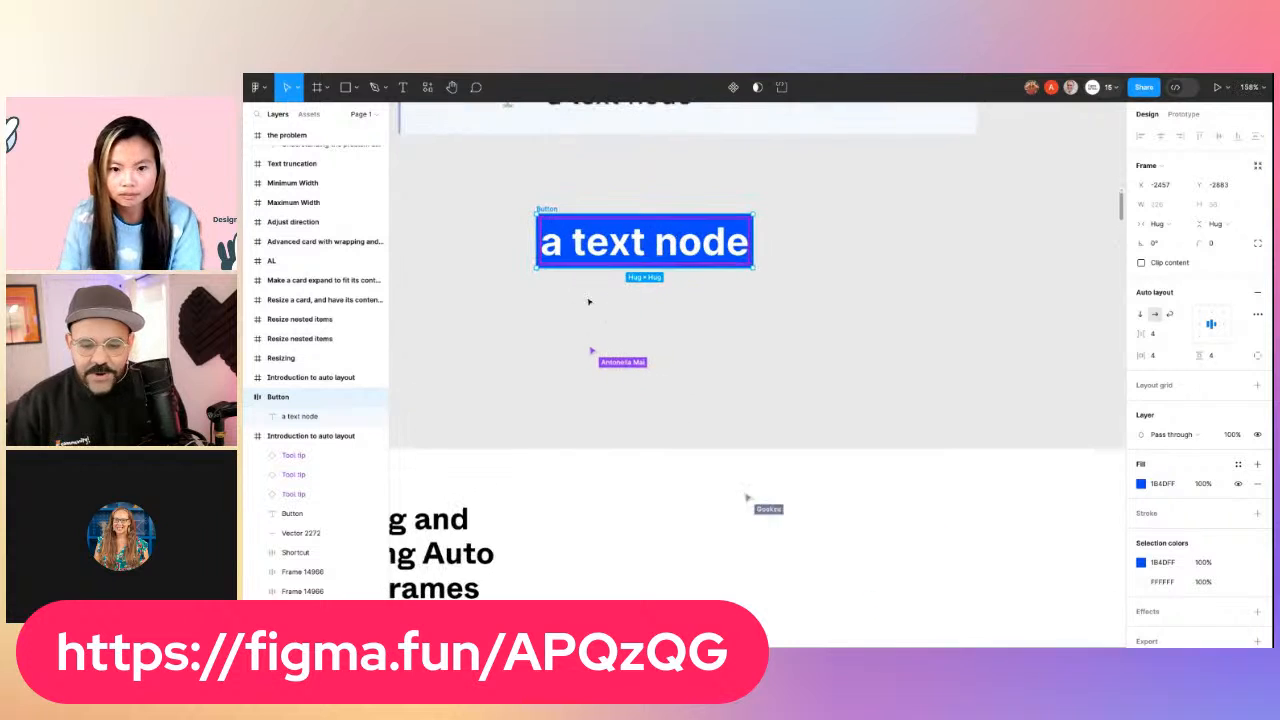
left_click_drag(583, 226, 608, 323, "alt")
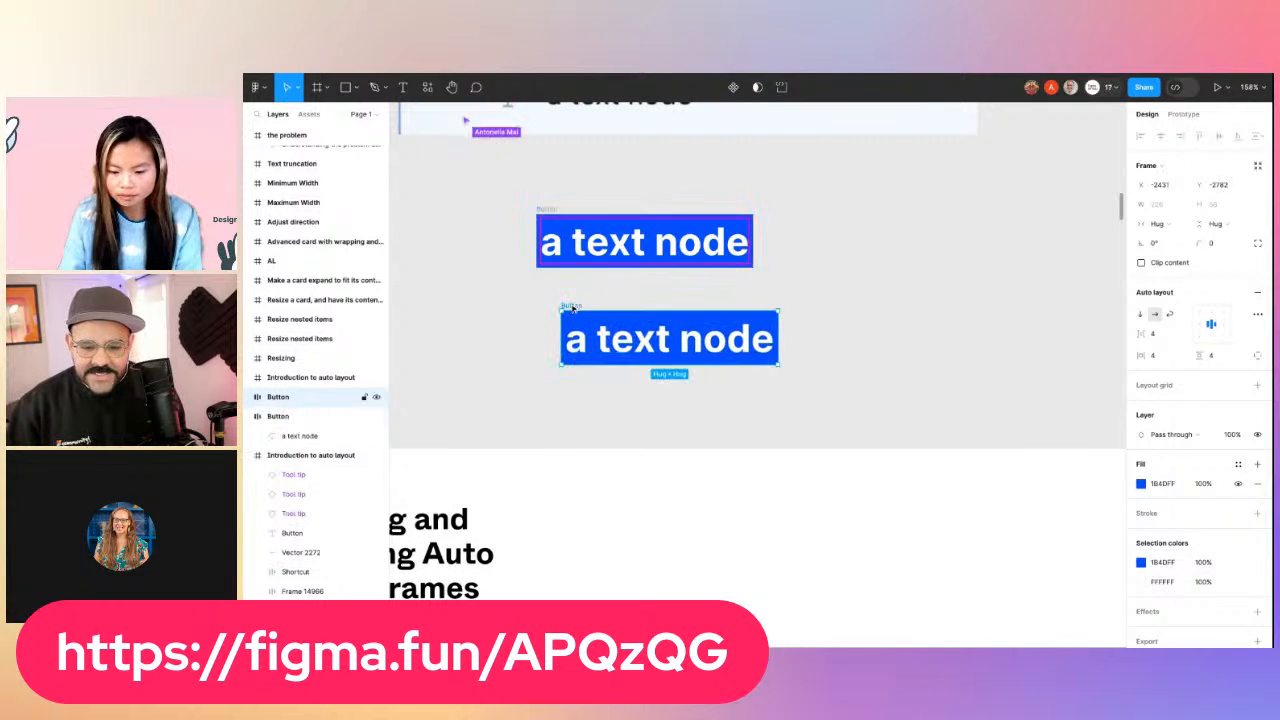
left_click(543, 350)
scroll(543, 350, "down", 2)
left_click(640, 262)
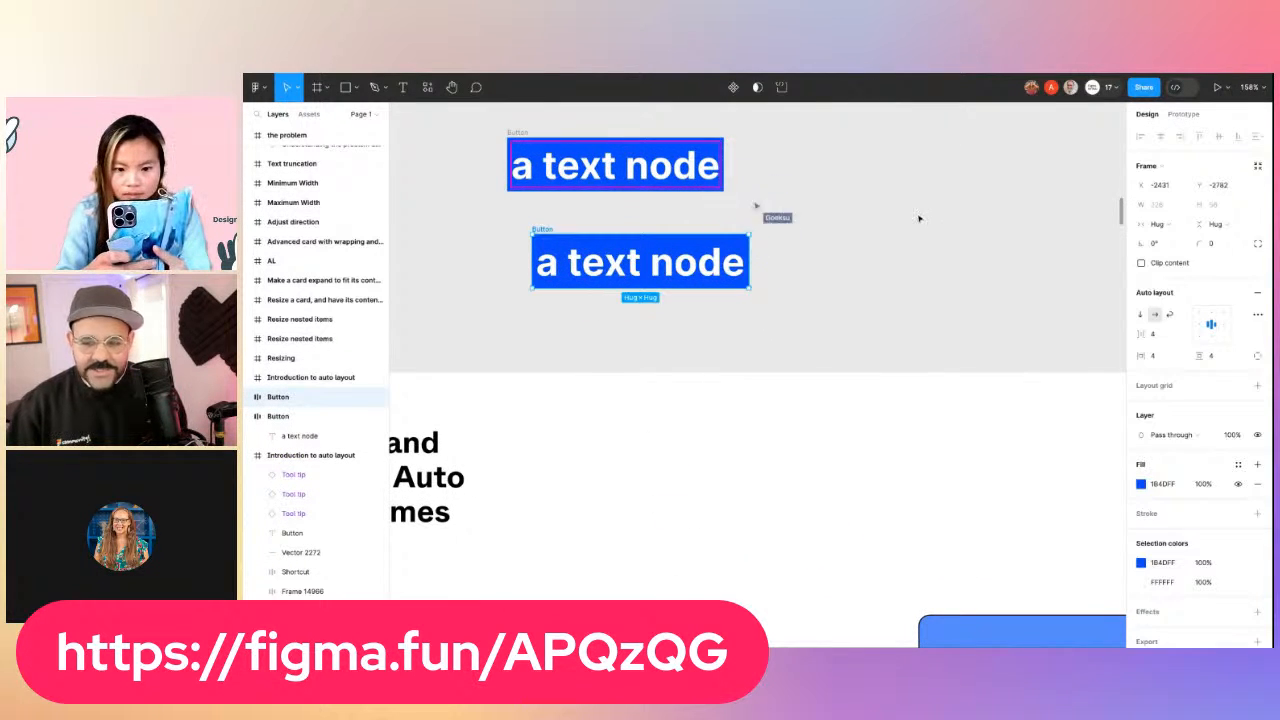
Restrict the file's sharing access to only people invited to this file and activate the Comment tool
left_click(1092, 90)
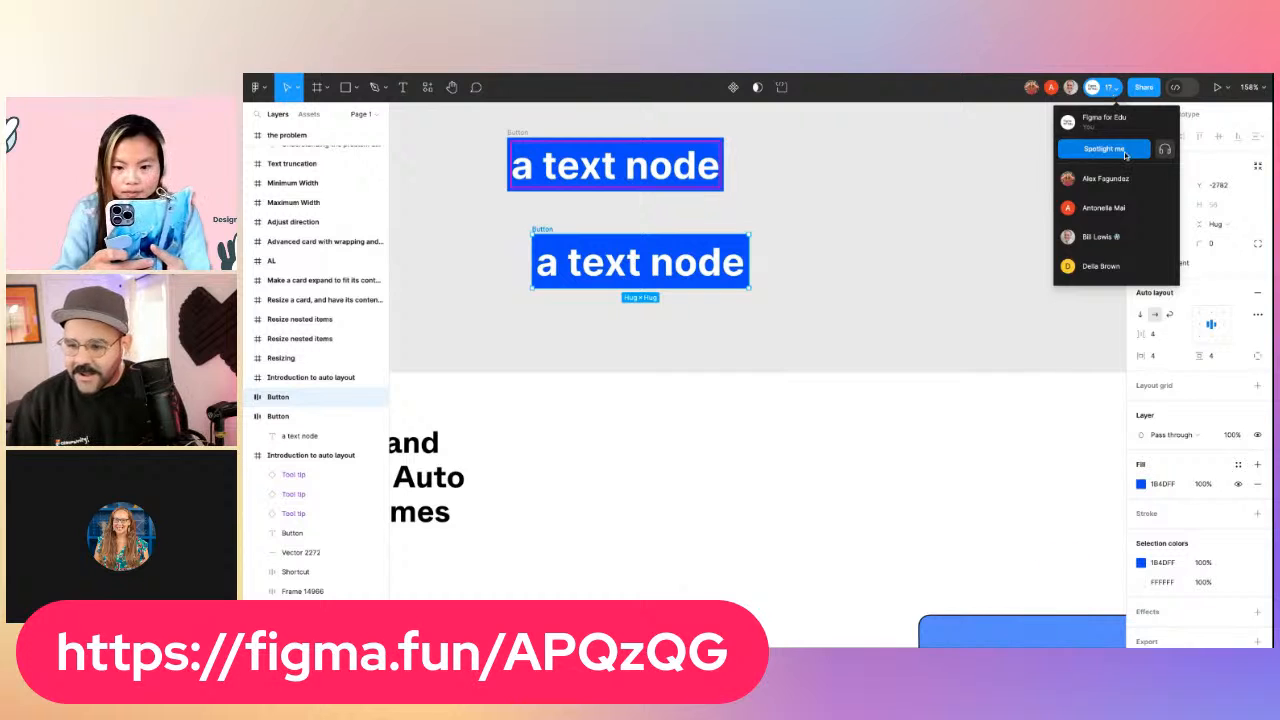
key("Escape")
left_click(1144, 88)
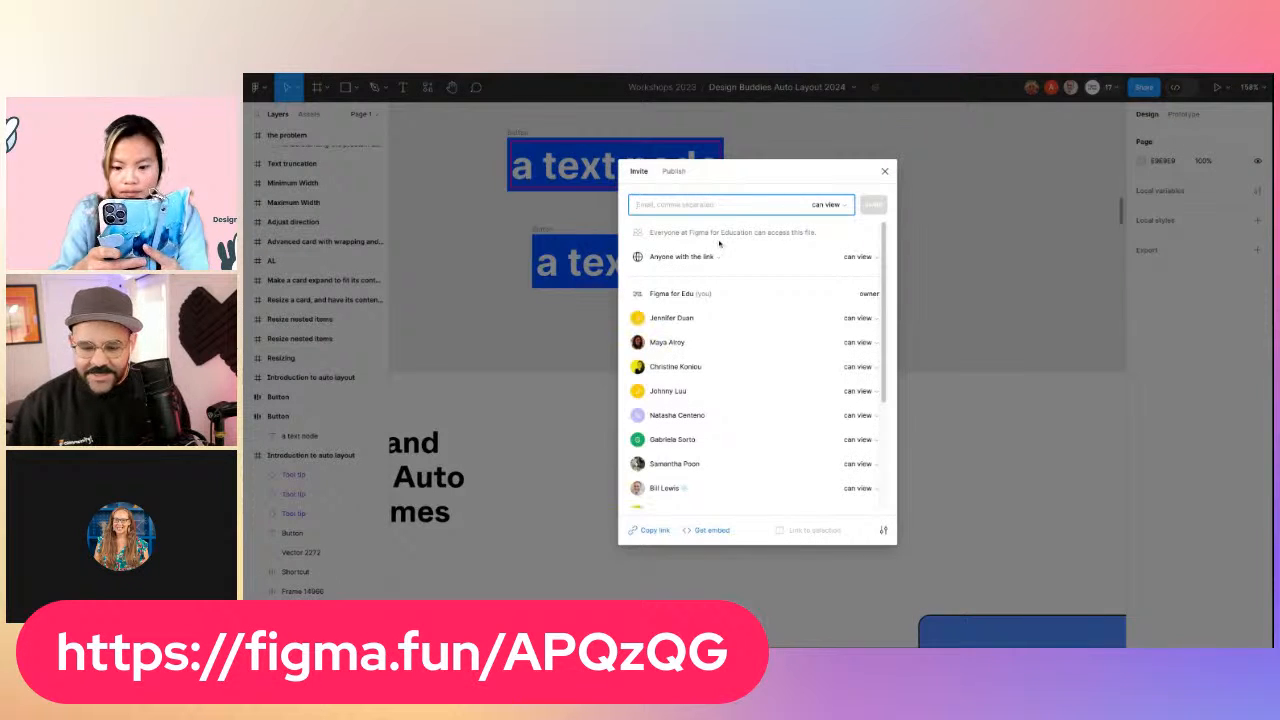
left_click(713, 257)
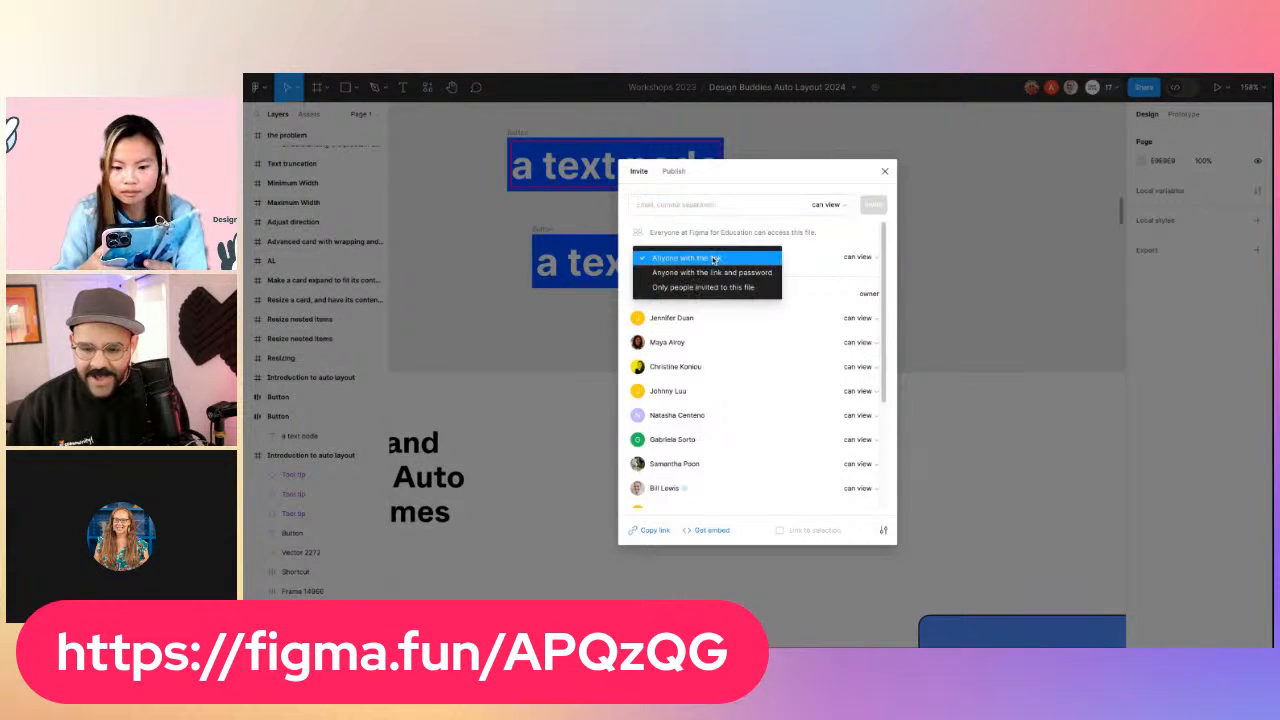
left_click(770, 286)
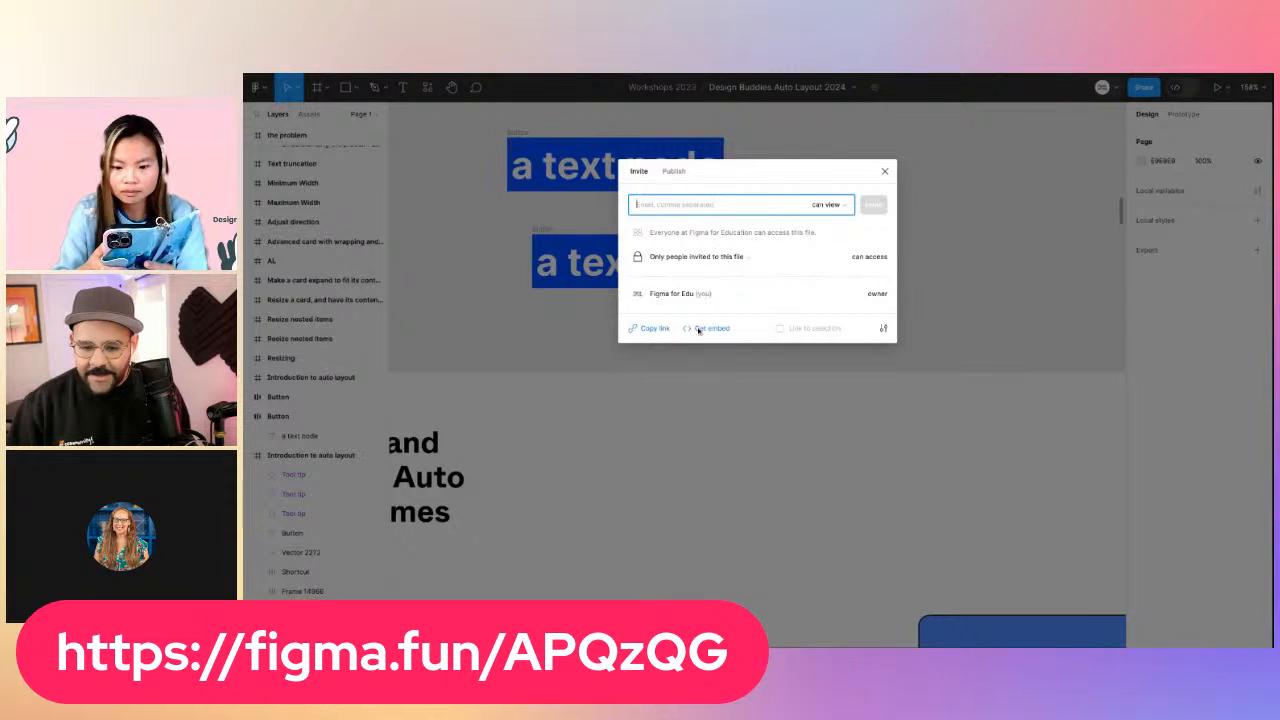
left_click(884, 171)
key("c")
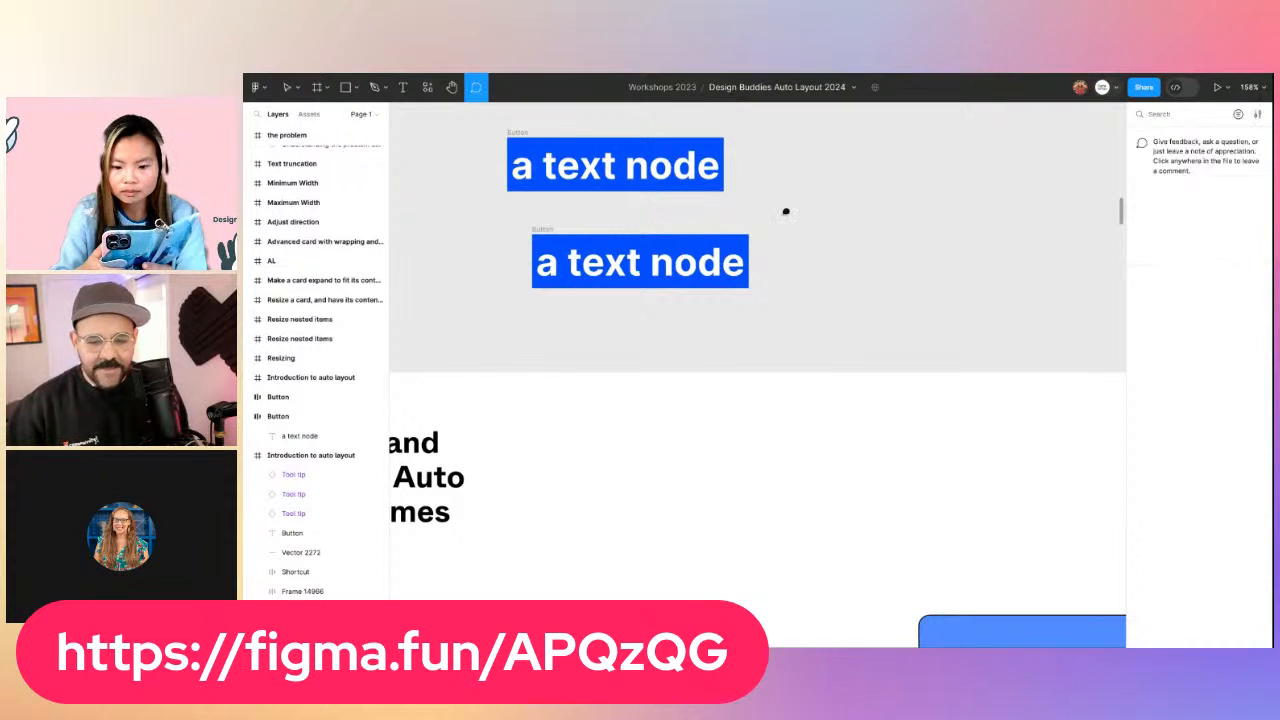
Set the lower button copy's padding to 20 horizontally and 18.5 vertically
left_click(786, 212)
key("Escape")
scroll(800, 240, "up", 2)
key("v")
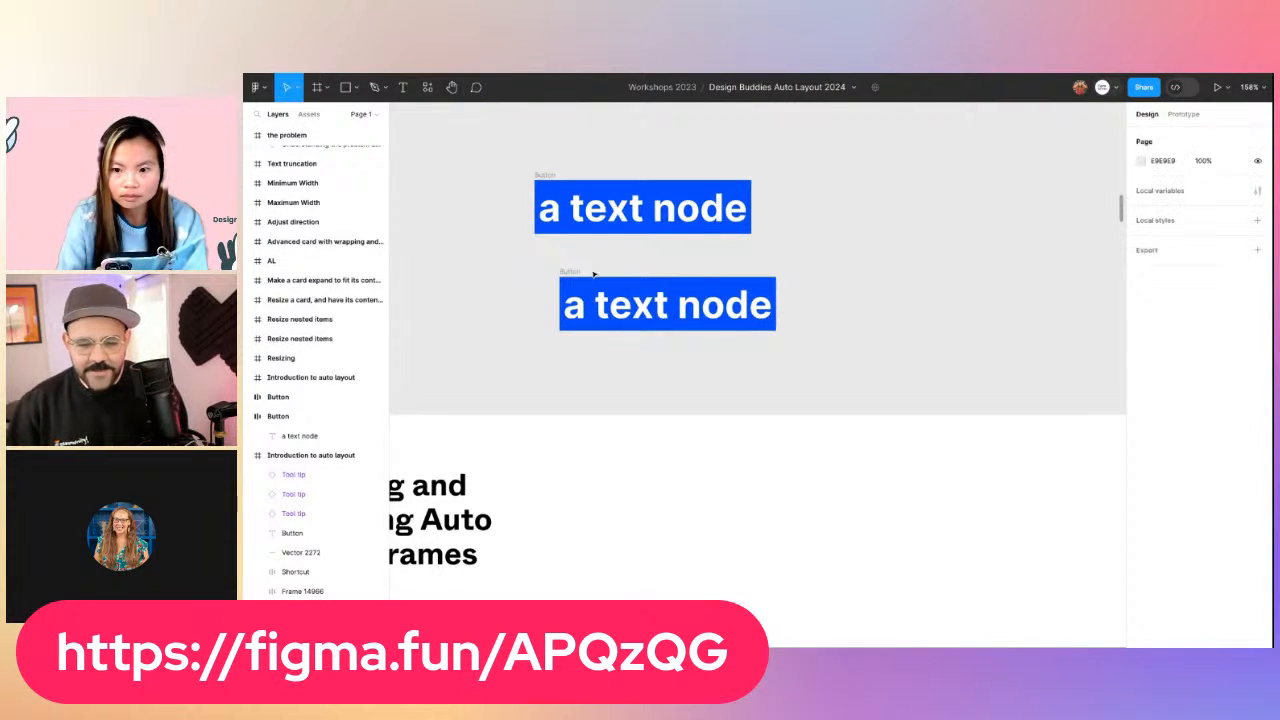
left_click(572, 272)
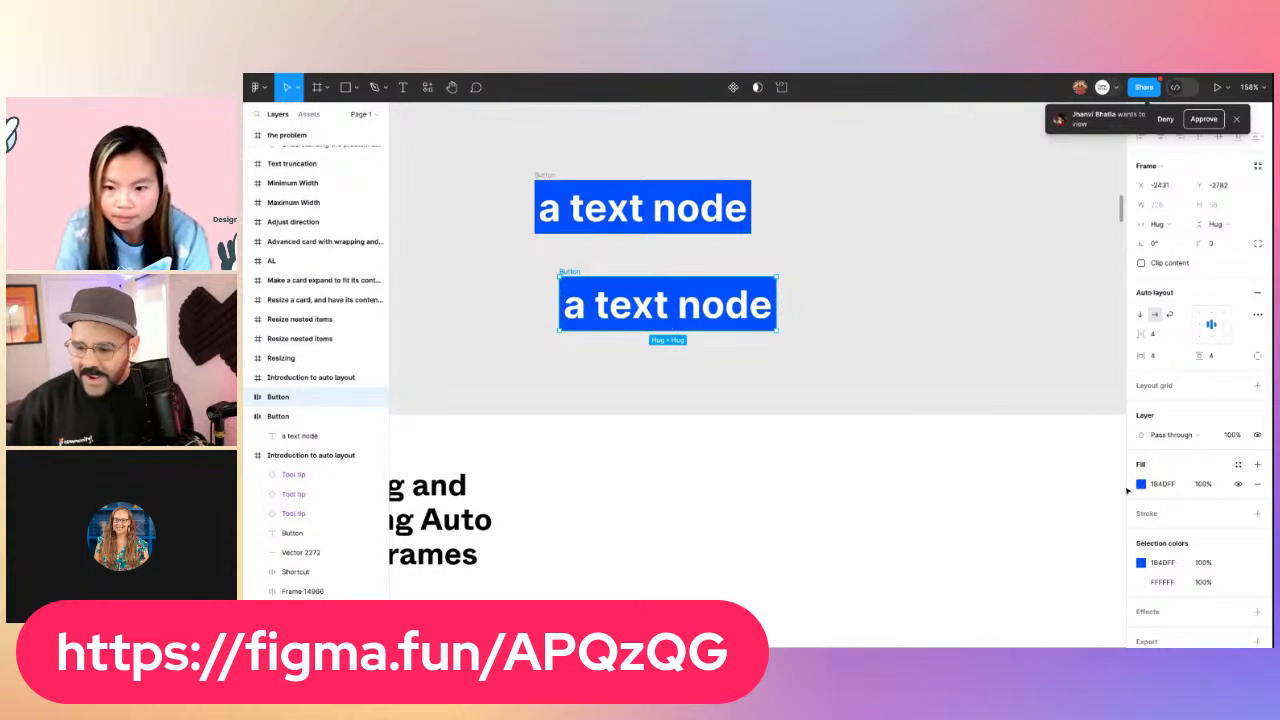
scroll(1168, 500, "down", 1)
scroll(745, 362, "up", 1)
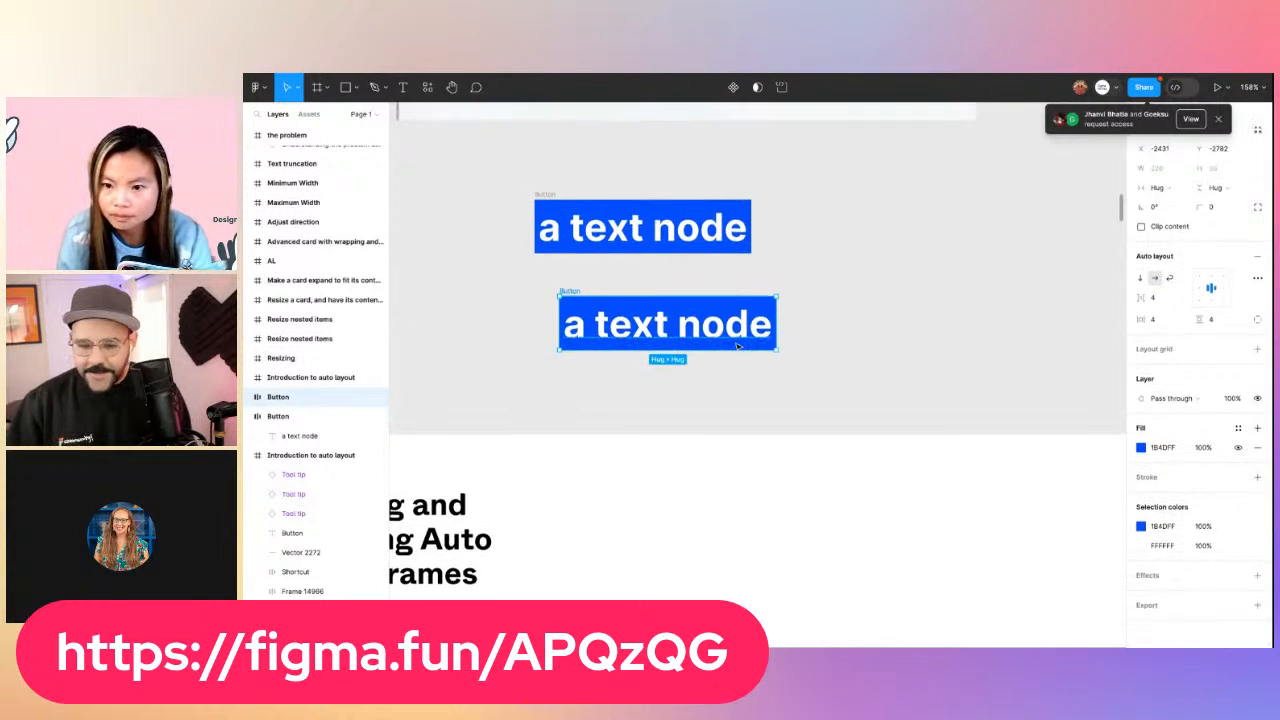
left_click_drag(1142, 320, 1240, 332)
scroll(676, 332, "up", 5)
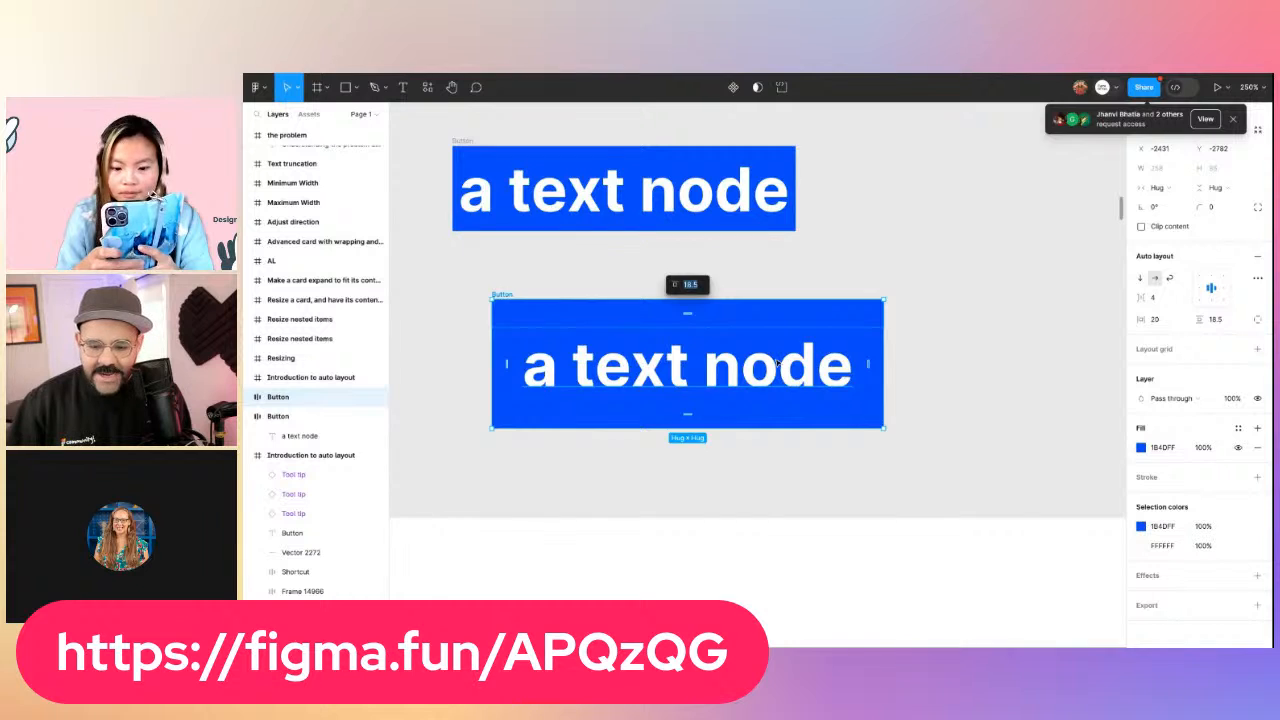
Change the lower button copy's fill to a bright pink and deselect it
scroll(778, 362, "down", 5)
left_click(1141, 447)
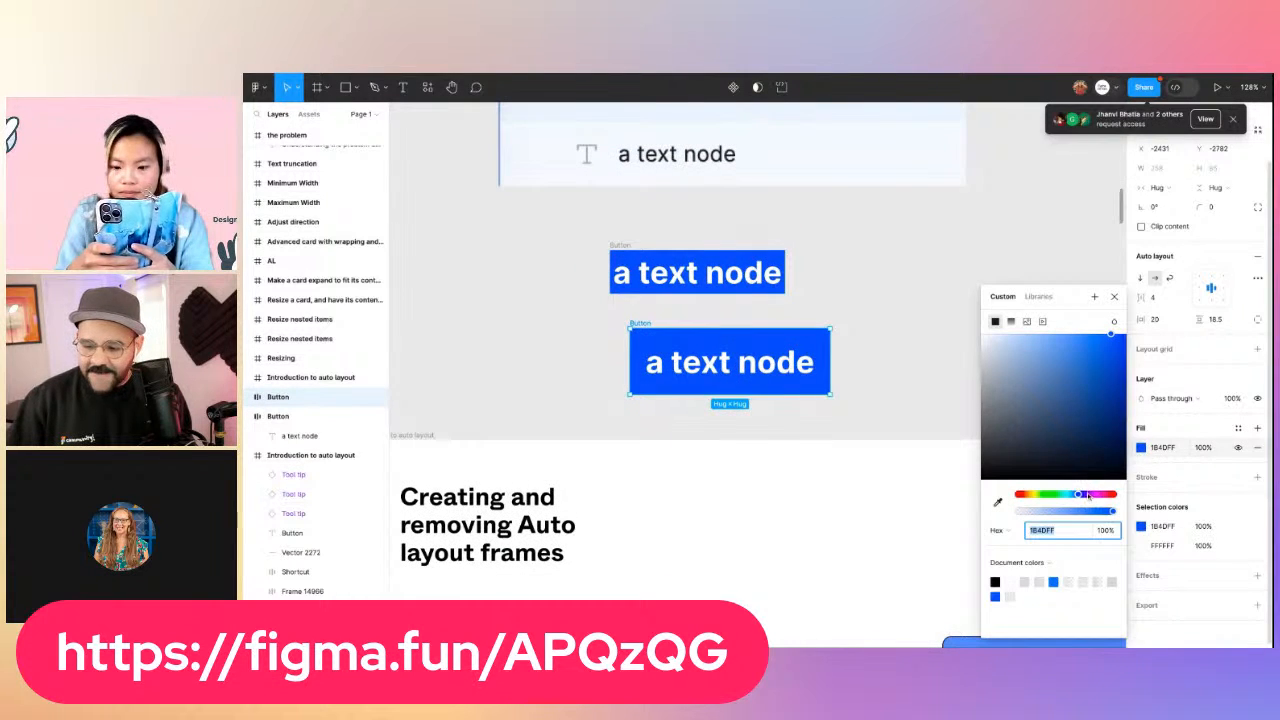
left_click_drag(1089, 495, 1102, 495)
left_click_drag(1091, 434, 1121, 334)
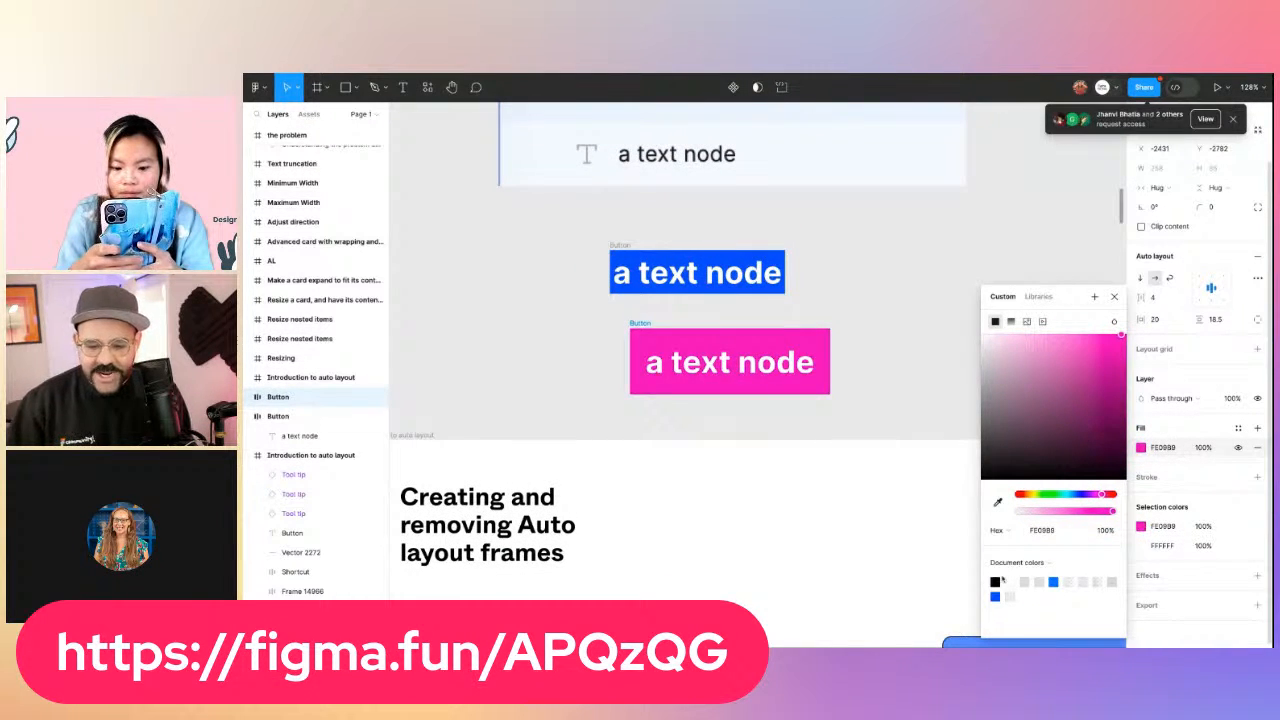
left_click(1114, 296)
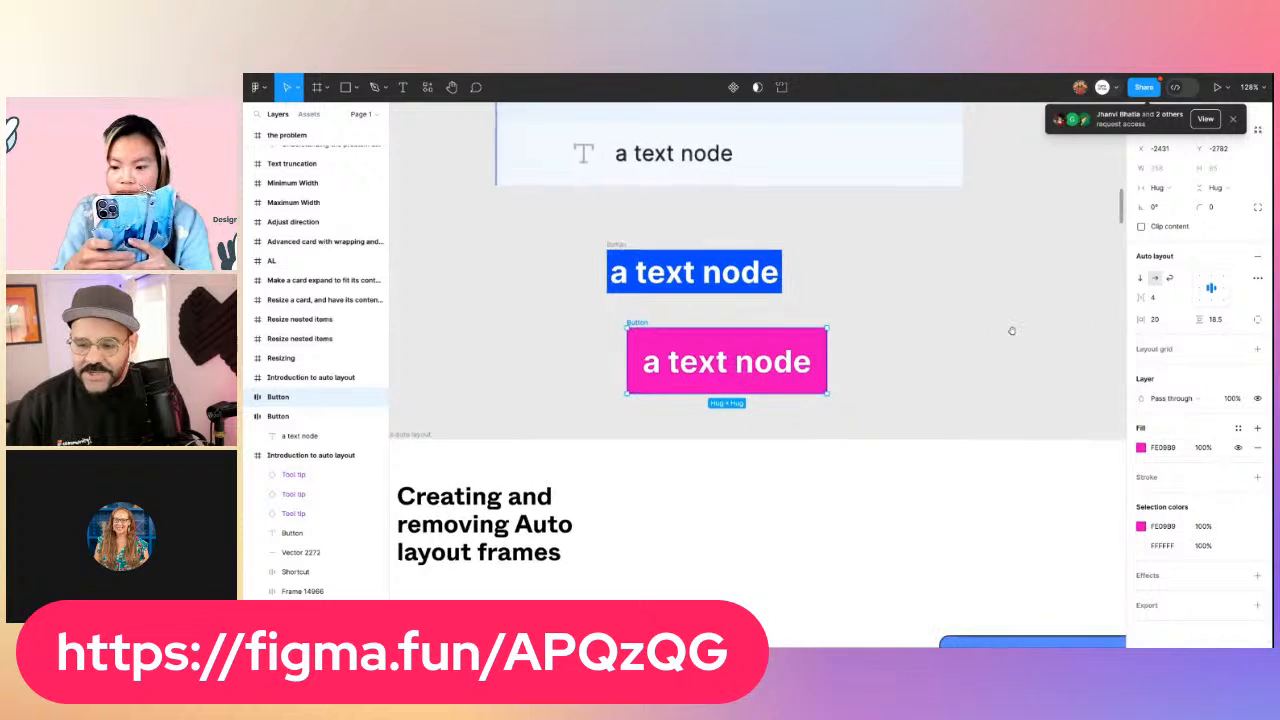
left_click_drag(1012, 331, 939, 307)
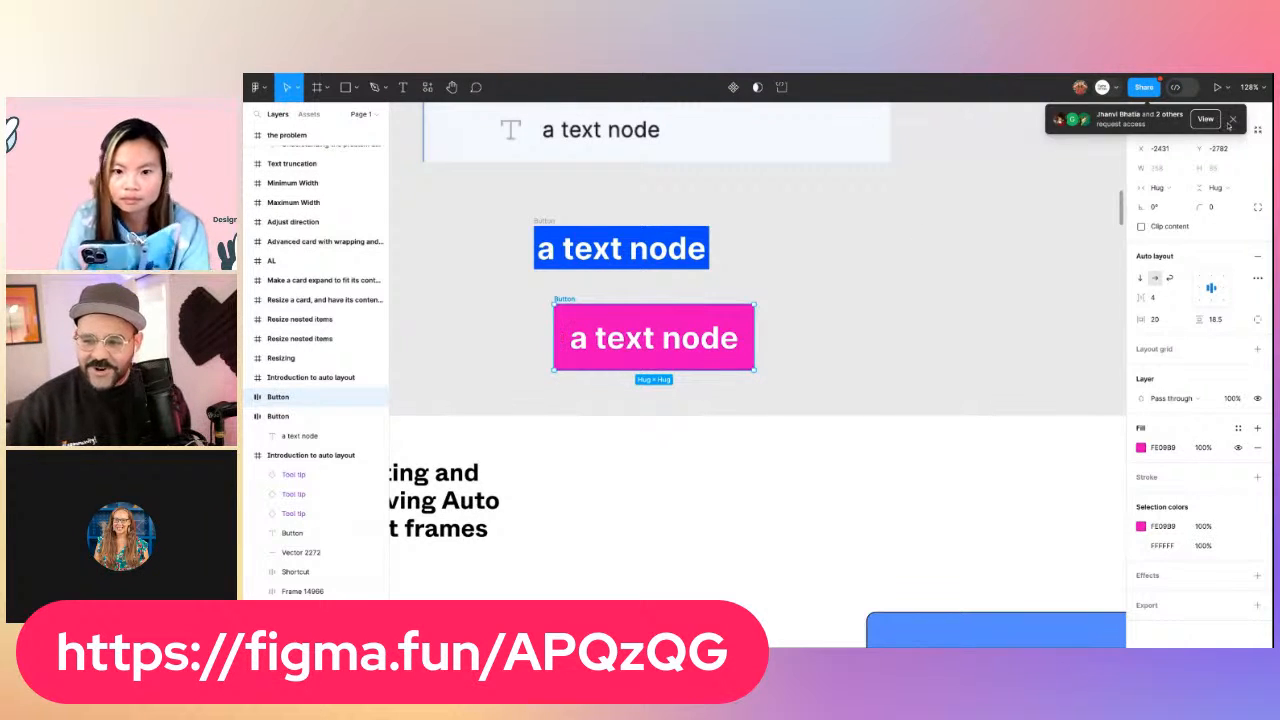
left_click(951, 240)
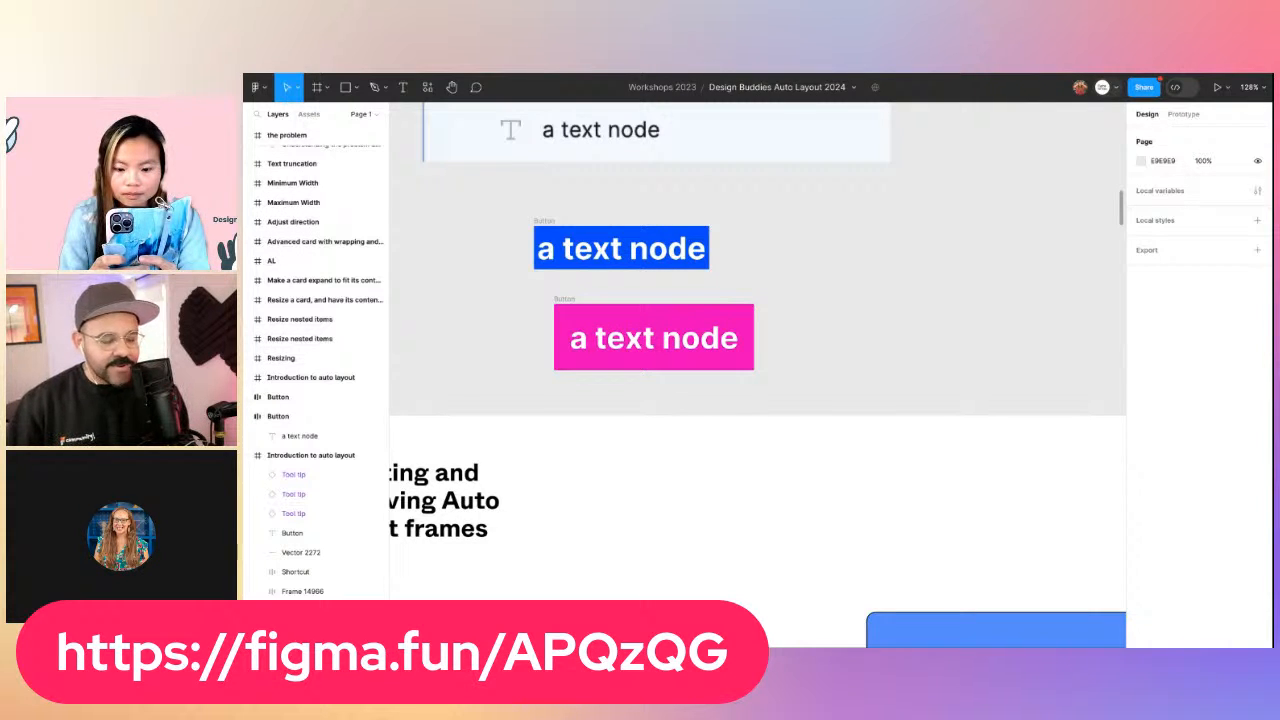
Find the workshop link below the "Hi!" introduction slide and select its whole text without changing it
scroll(506, 247, "down", 5)
scroll(468, 260, "left", 12)
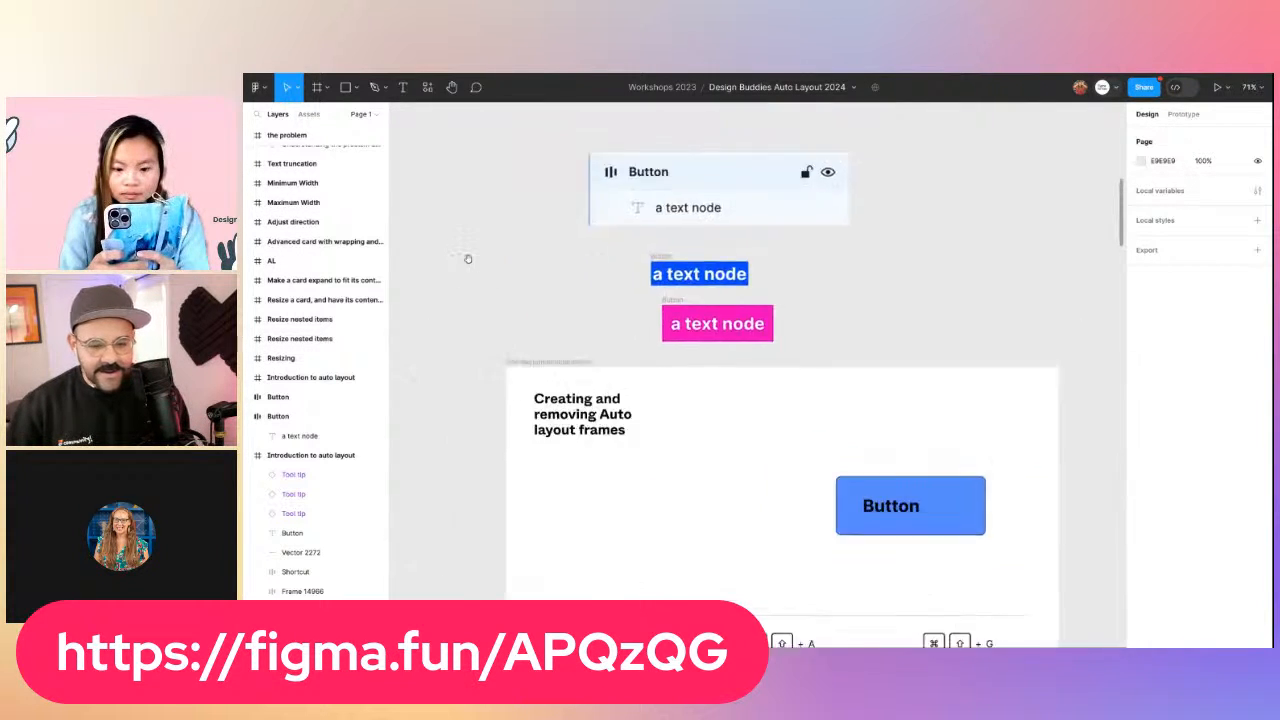
scroll(640, 328, "left", 3)
scroll(700, 328, "down", 3)
scroll(788, 320, "right", 8)
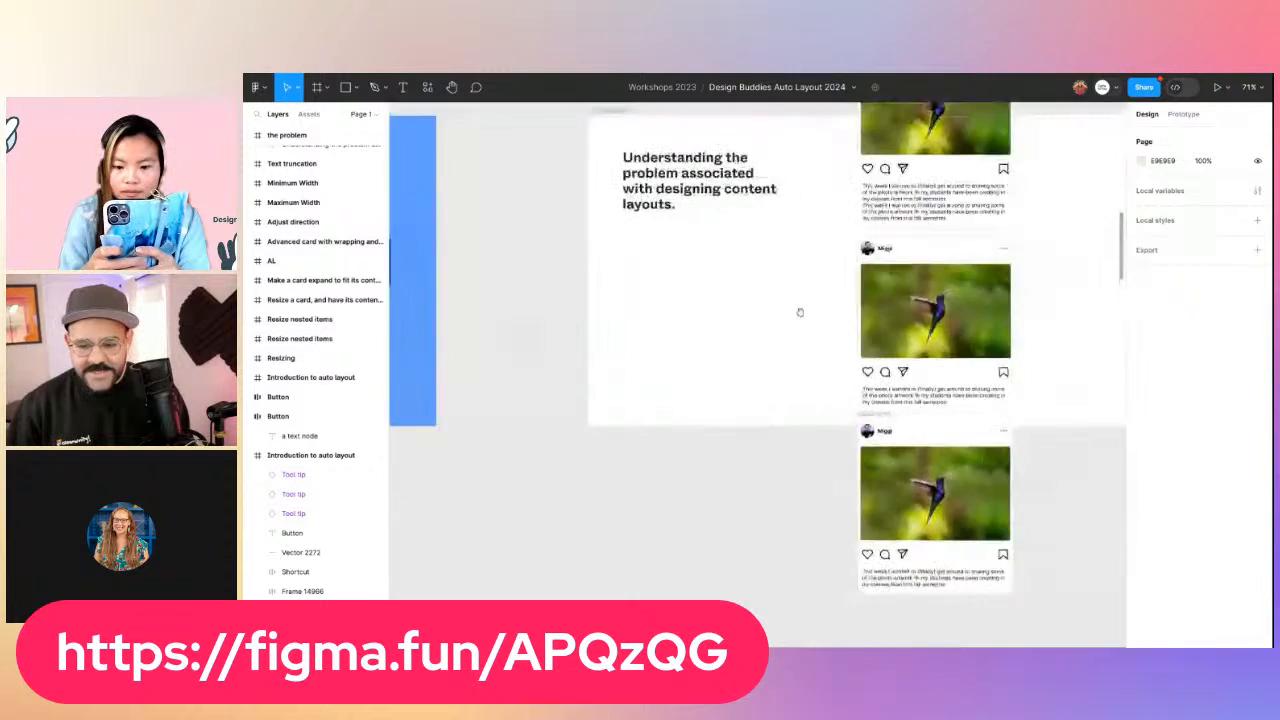
scroll(800, 311, "down", 5)
scroll(780, 322, "right", 1)
scroll(763, 328, "right", 3)
scroll(740, 332, "left", 6)
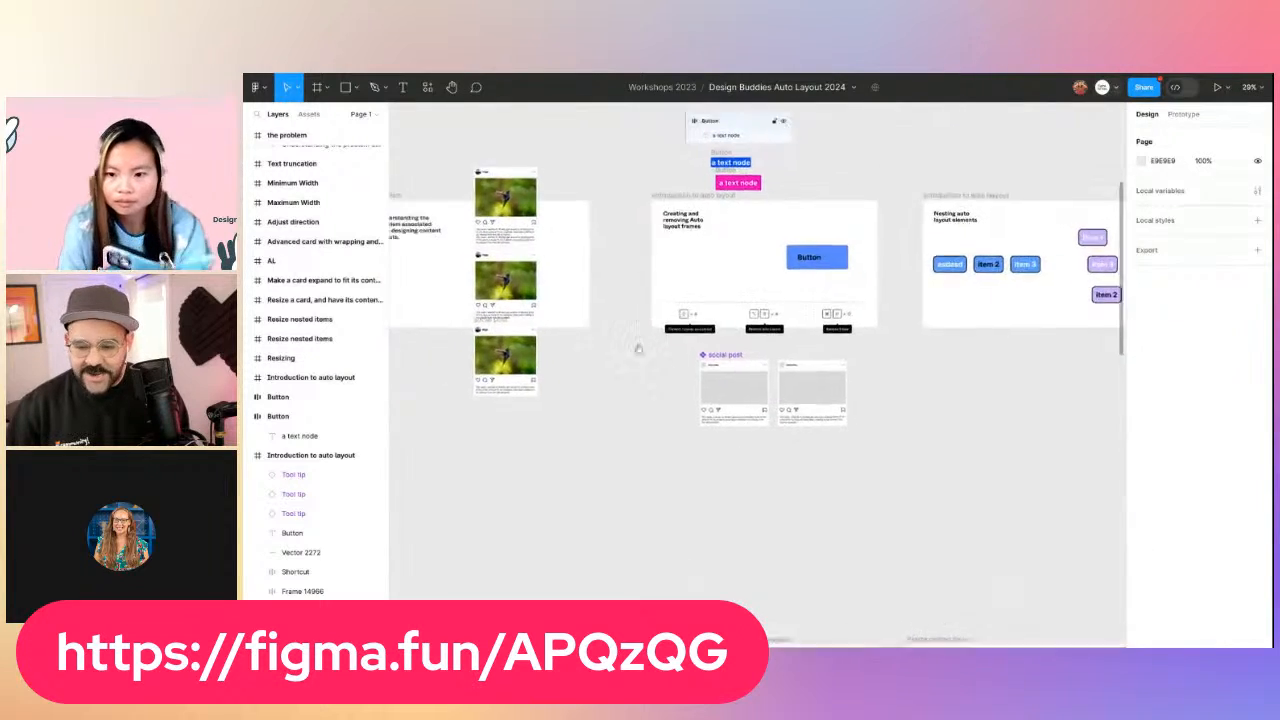
scroll(650, 335, "down", 4)
scroll(671, 325, "up", 2)
double_click(672, 312)
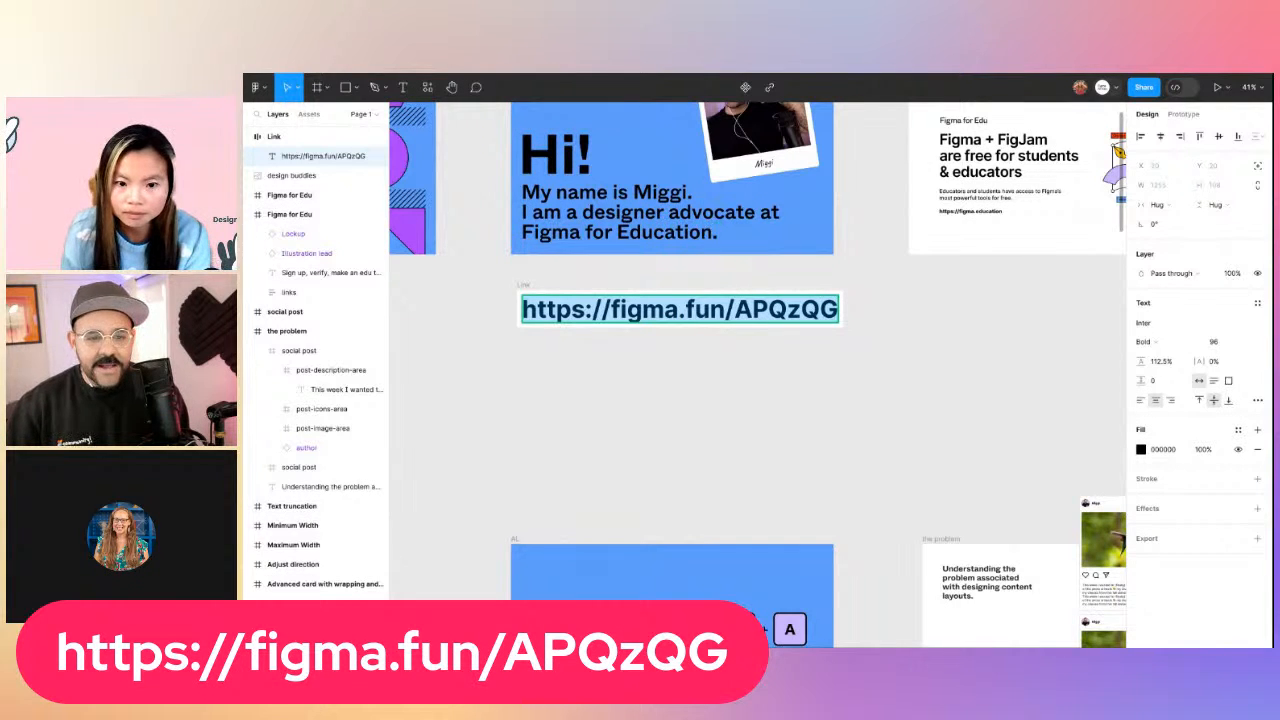
key("Escape")
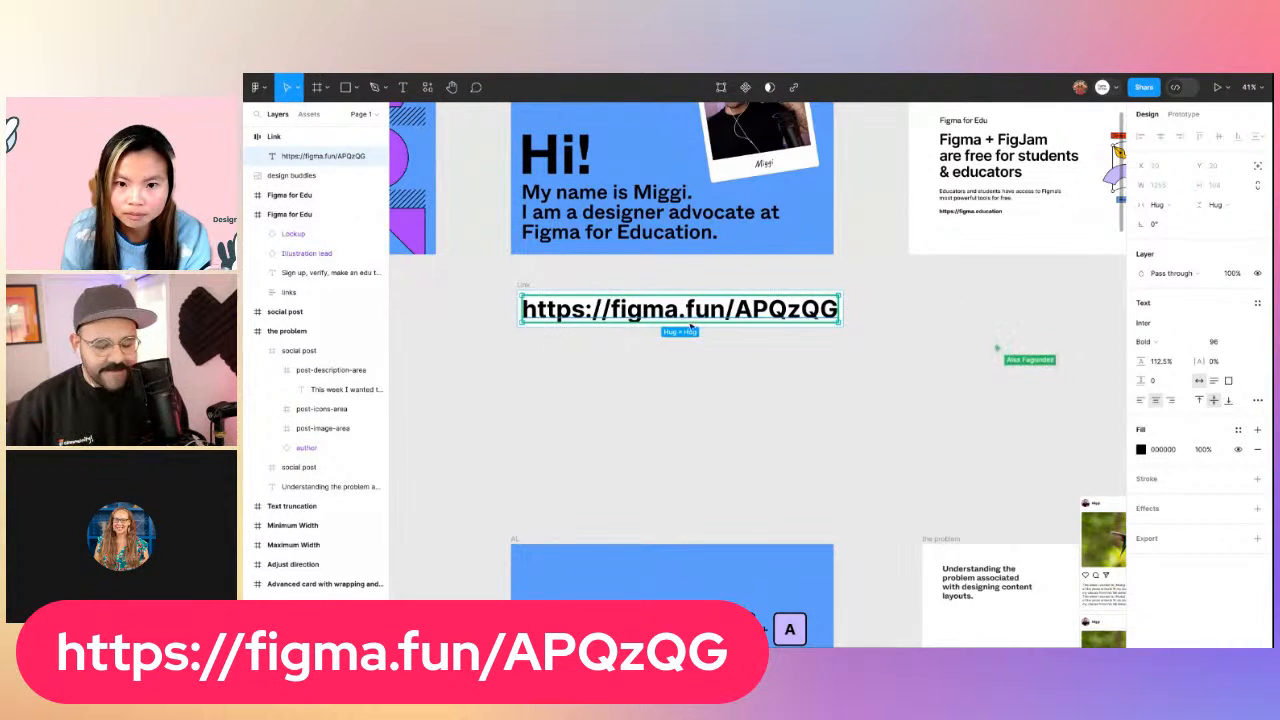
Paste a screenshot of the pink button's nested text layer sizing settings, showing Hug, and place it beside the pink button
left_click(660, 386)
scroll(661, 386, "down", 2)
left_click_drag(865, 449, 626, 370)
left_click_drag(827, 444, 712, 398)
left_click_drag(825, 470, 606, 342)
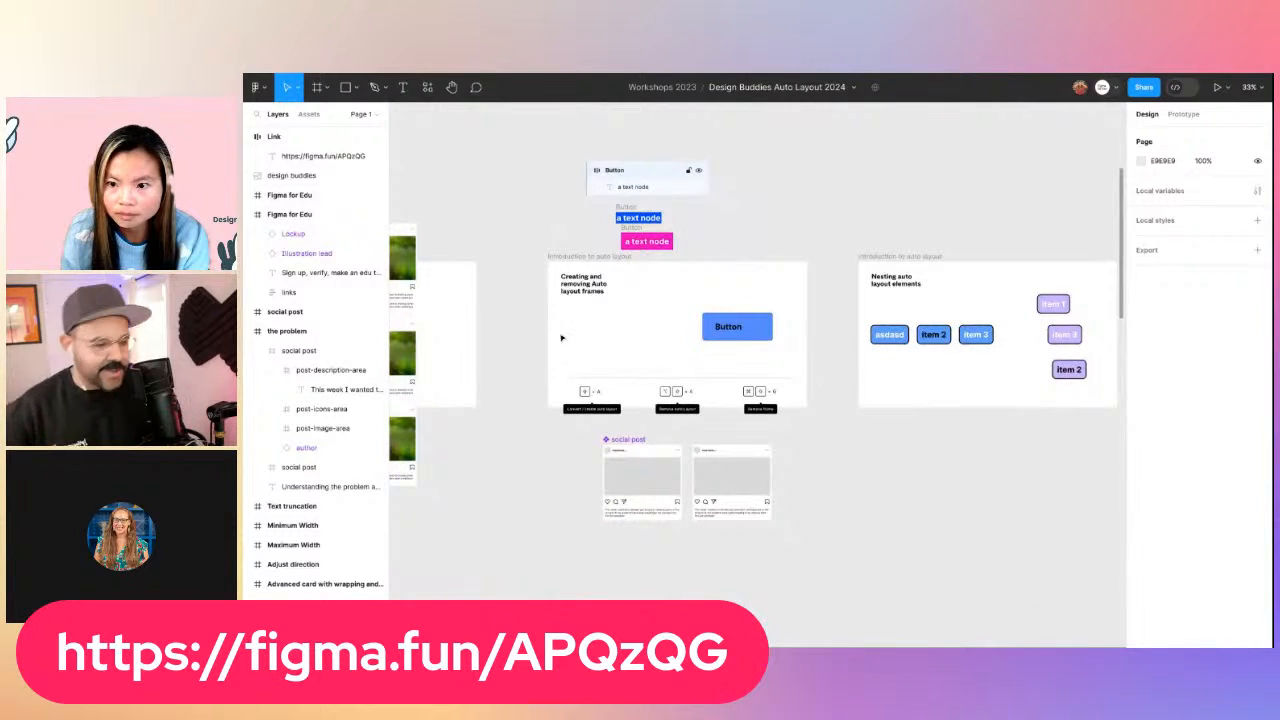
scroll(587, 353, "up", 6)
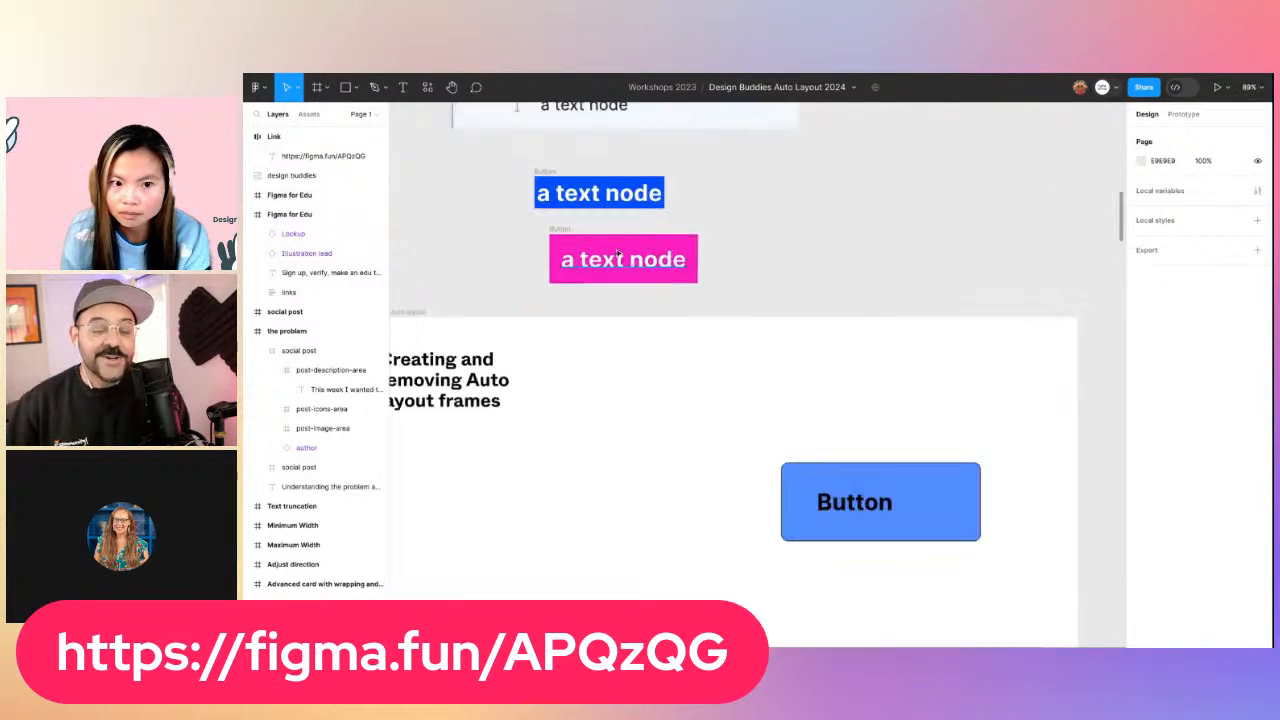
left_click(649, 209)
scroll(649, 240, "up", 3)
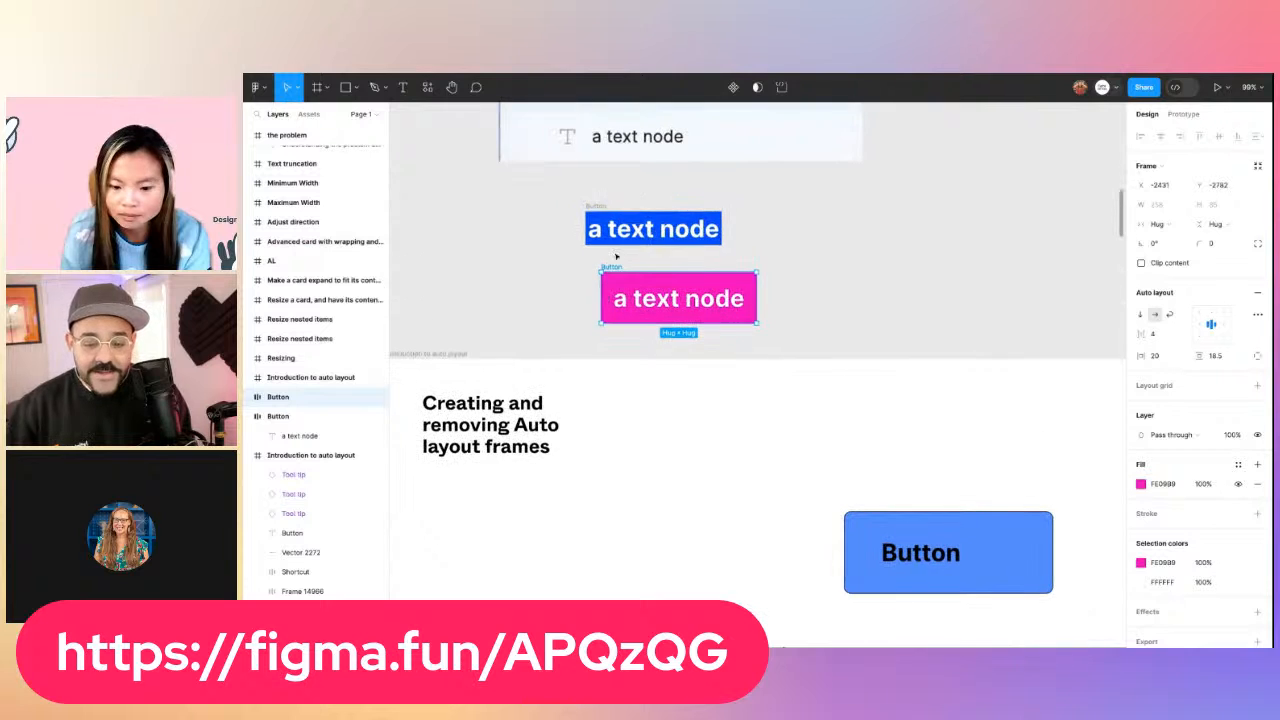
left_click(250, 397)
left_click(302, 416)
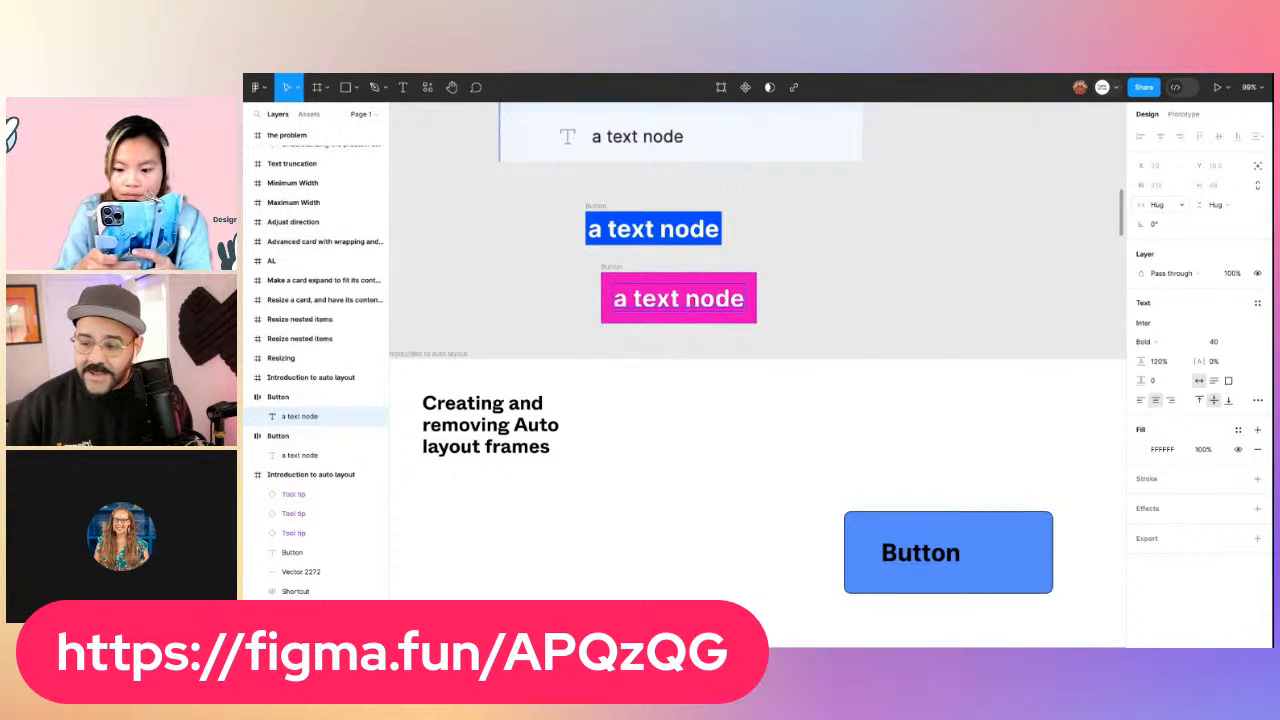
key("ctrl+v")
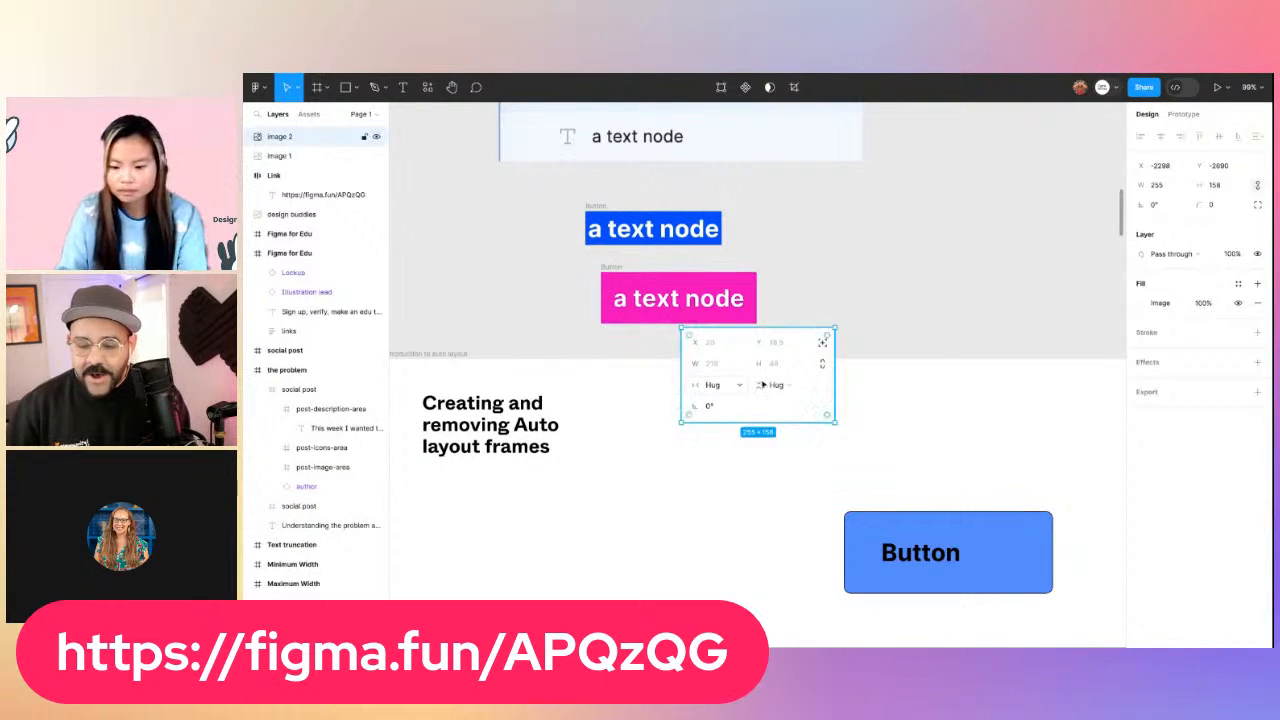
left_click_drag(760, 385, 850, 290)
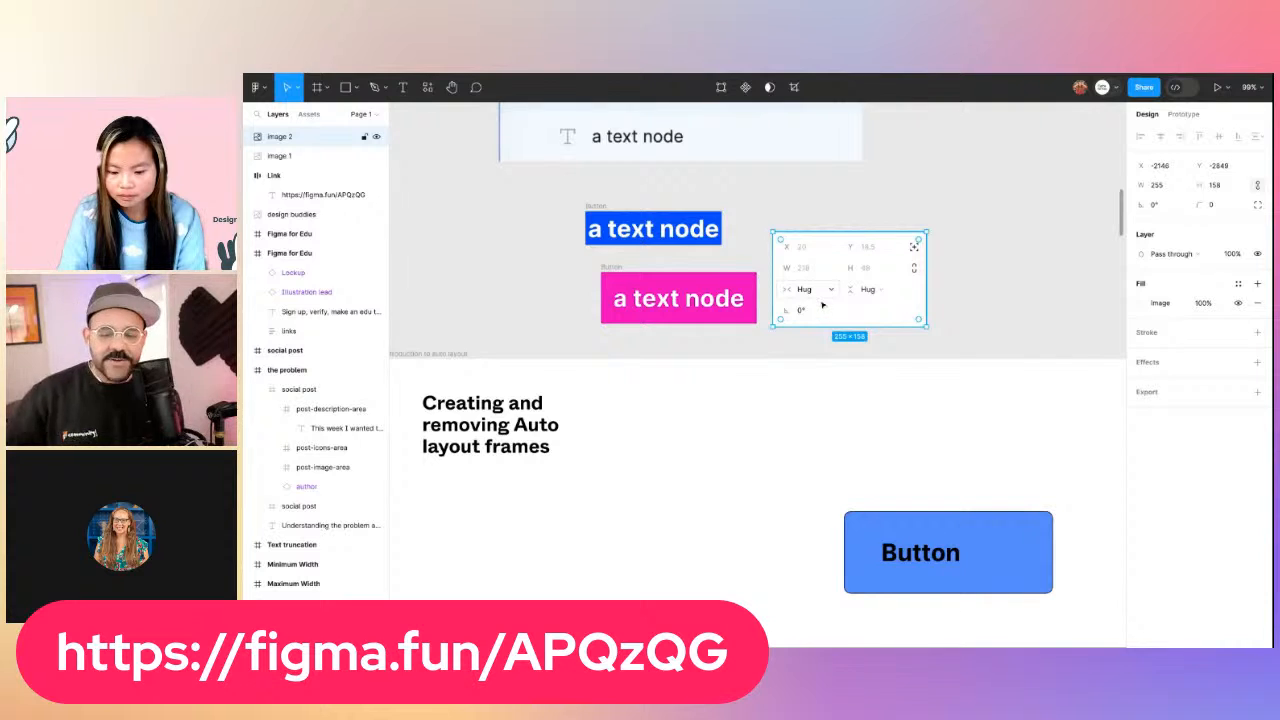
double_click(672, 300)
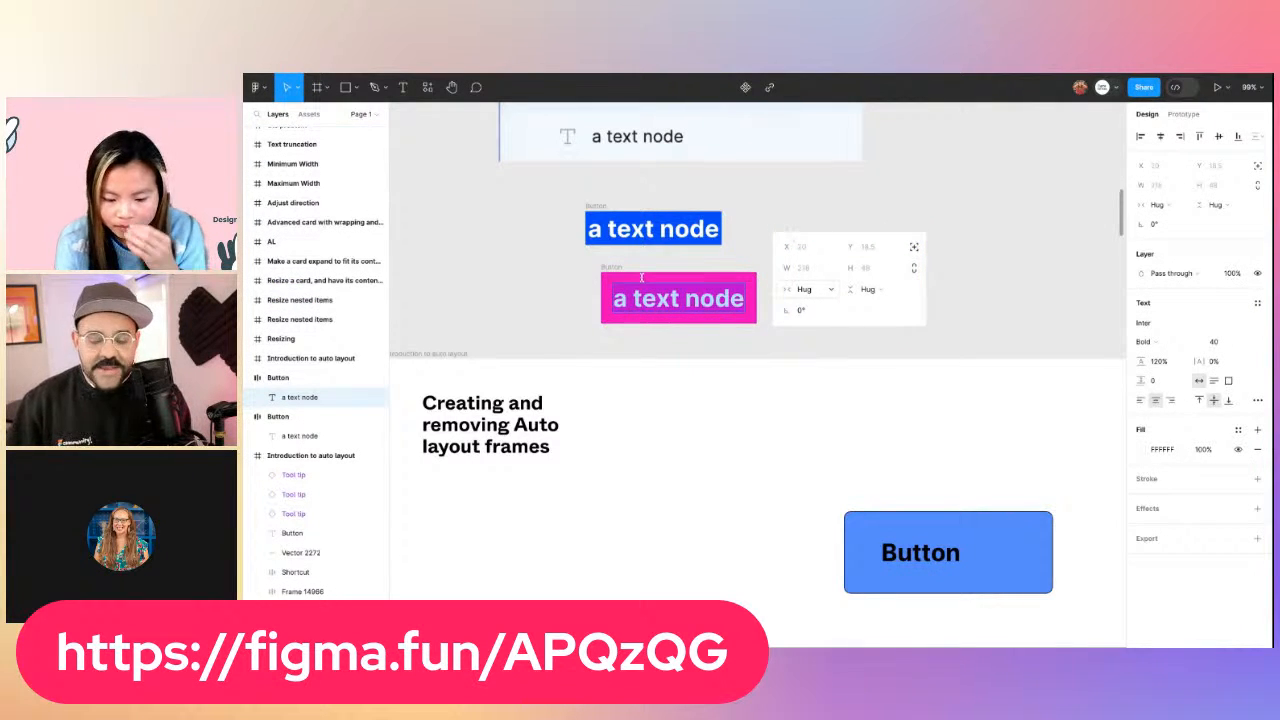
left_click_drag(806, 268, 872, 268)
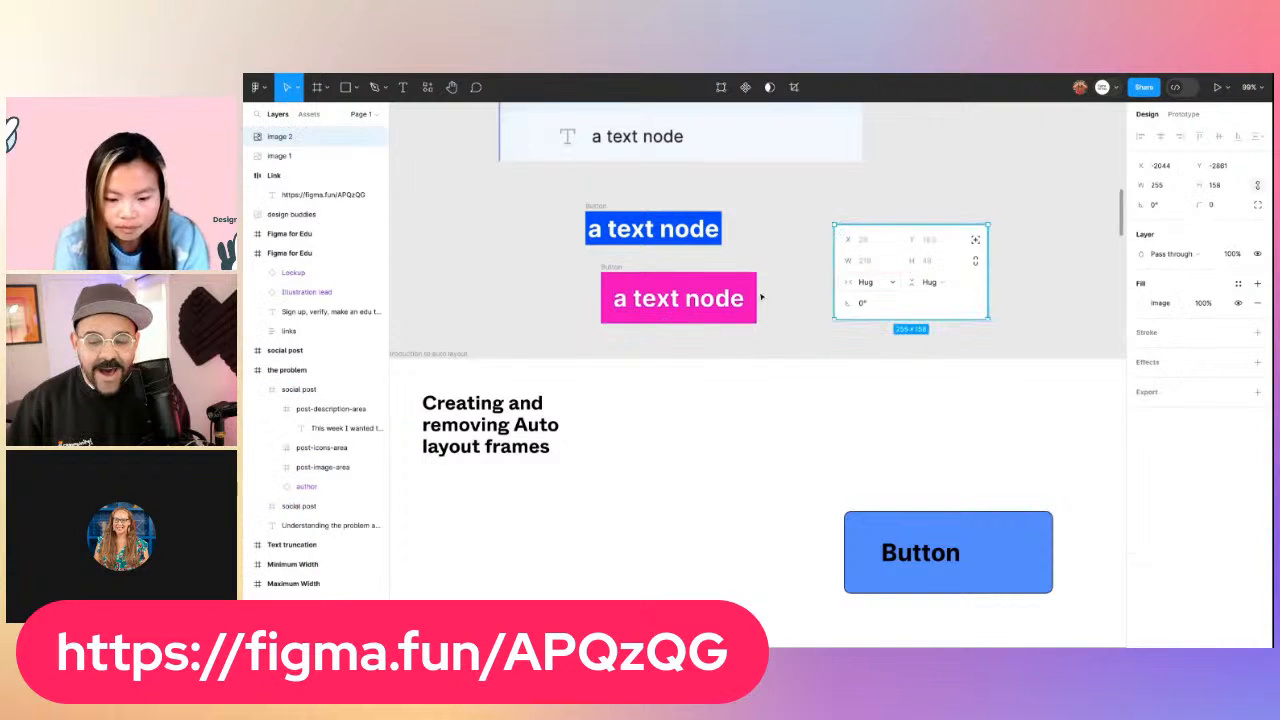
Replace the pink button's text with three lines of "asdasd" filler to demonstrate how the frame hugs its content
left_click(673, 305)
type("asdasdasdasd")
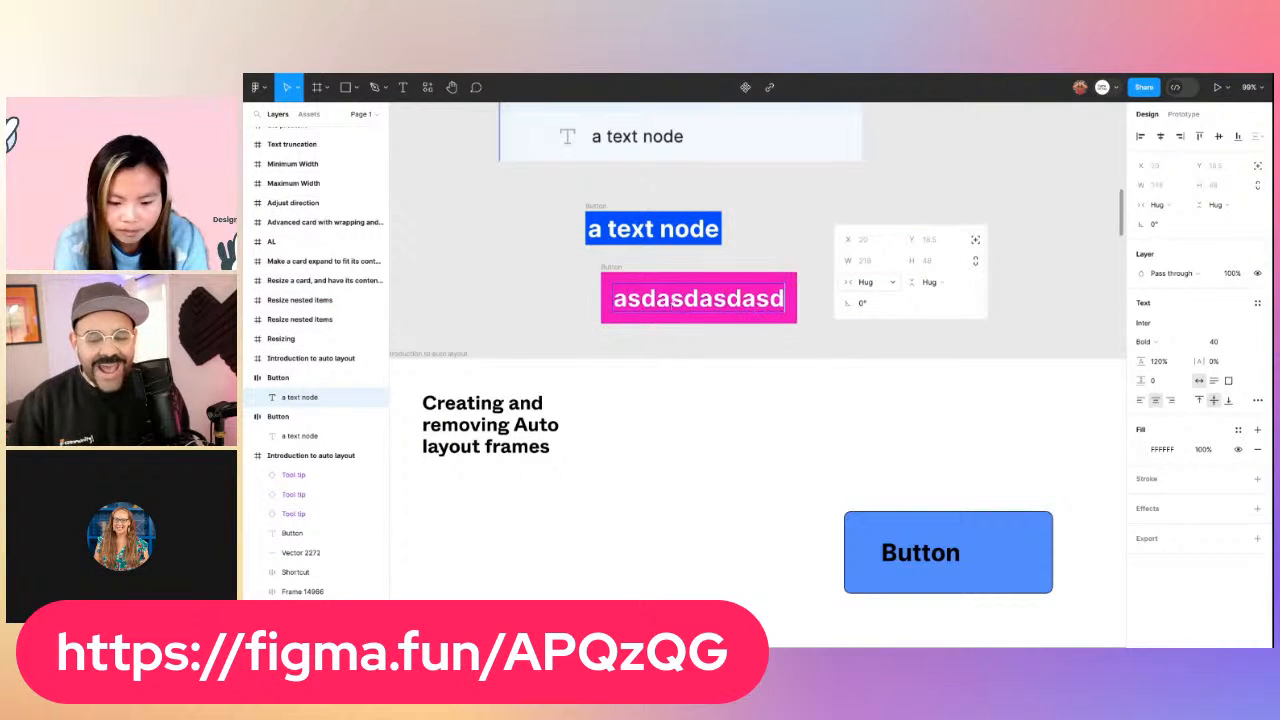
type("asd")
key("Return")
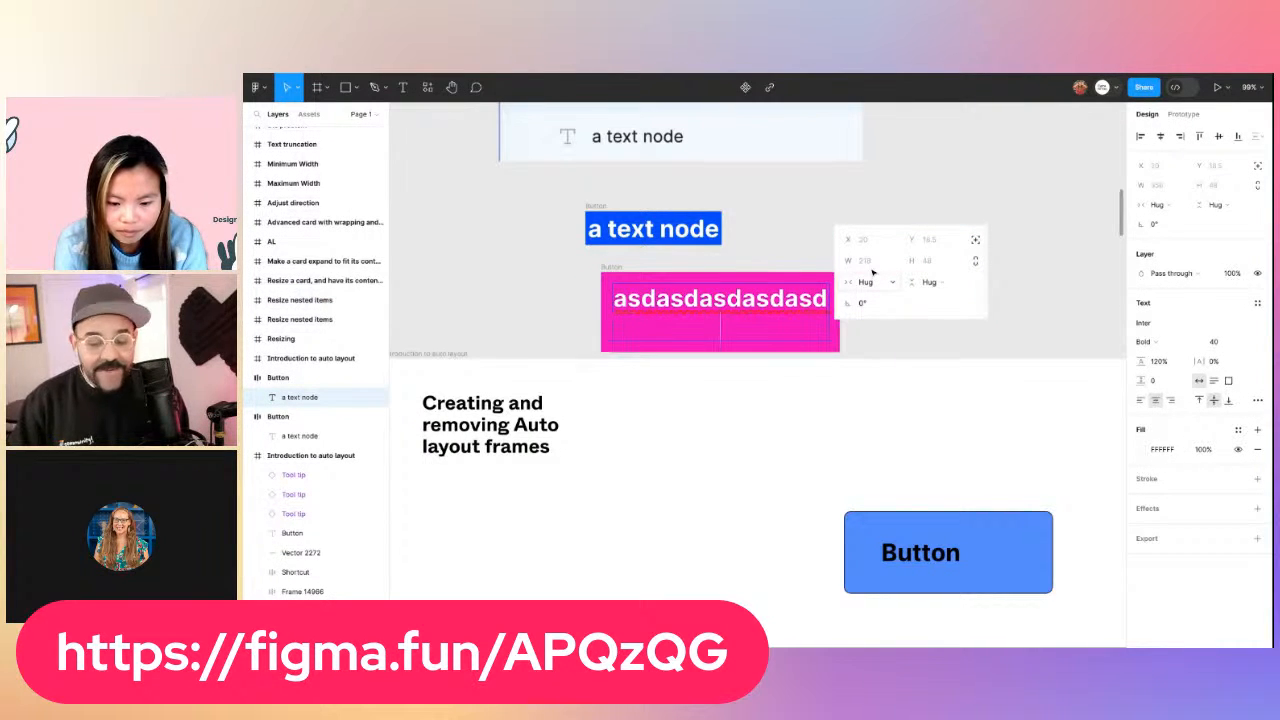
type("asdasdasd")
key("Return")
type("asdasdasd asdasdas")
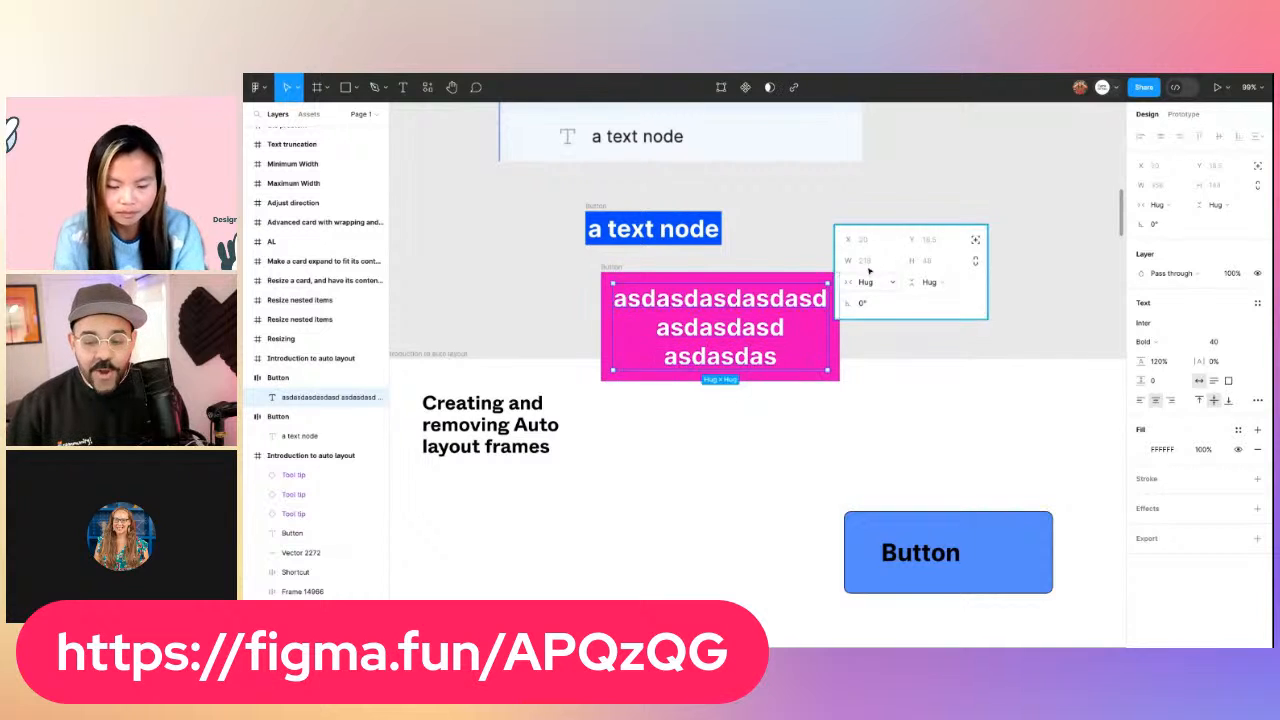
Move the sizing screenshot further from the buttons and delete the pink button
key("ctrl+v")
left_click(612, 268)
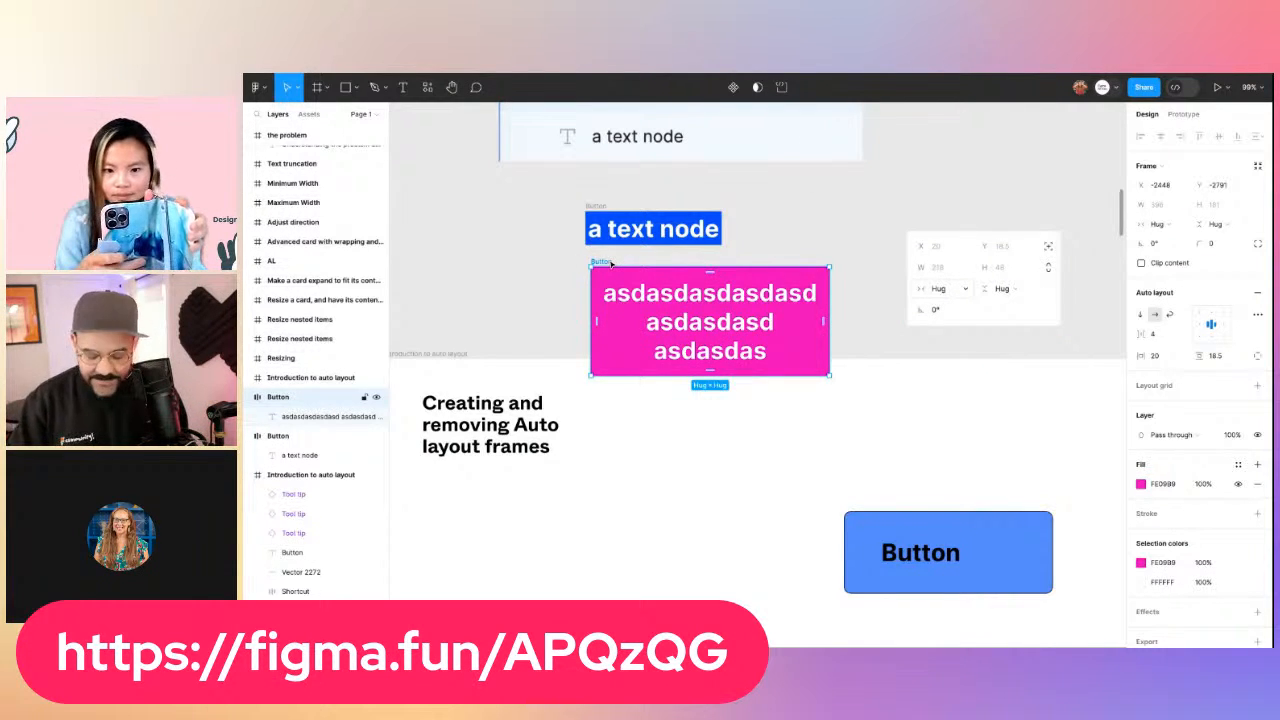
key("Delete")
Add a "Button" text layer in the empty area of the "Creating and removing Auto layout frames" slide, across from the blue button
scroll(677, 274, "right", 1)
scroll(671, 277, "down", 3)
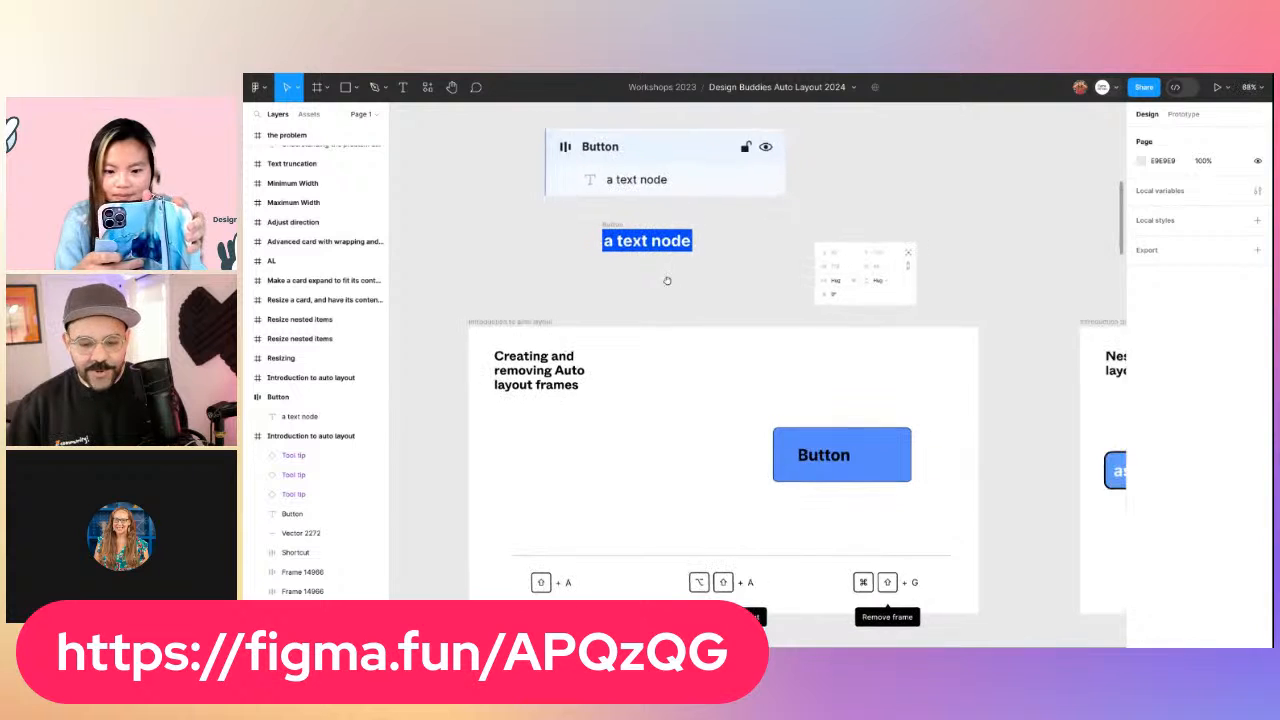
scroll(660, 270, "down", 4)
scroll(660, 270, "right", 2)
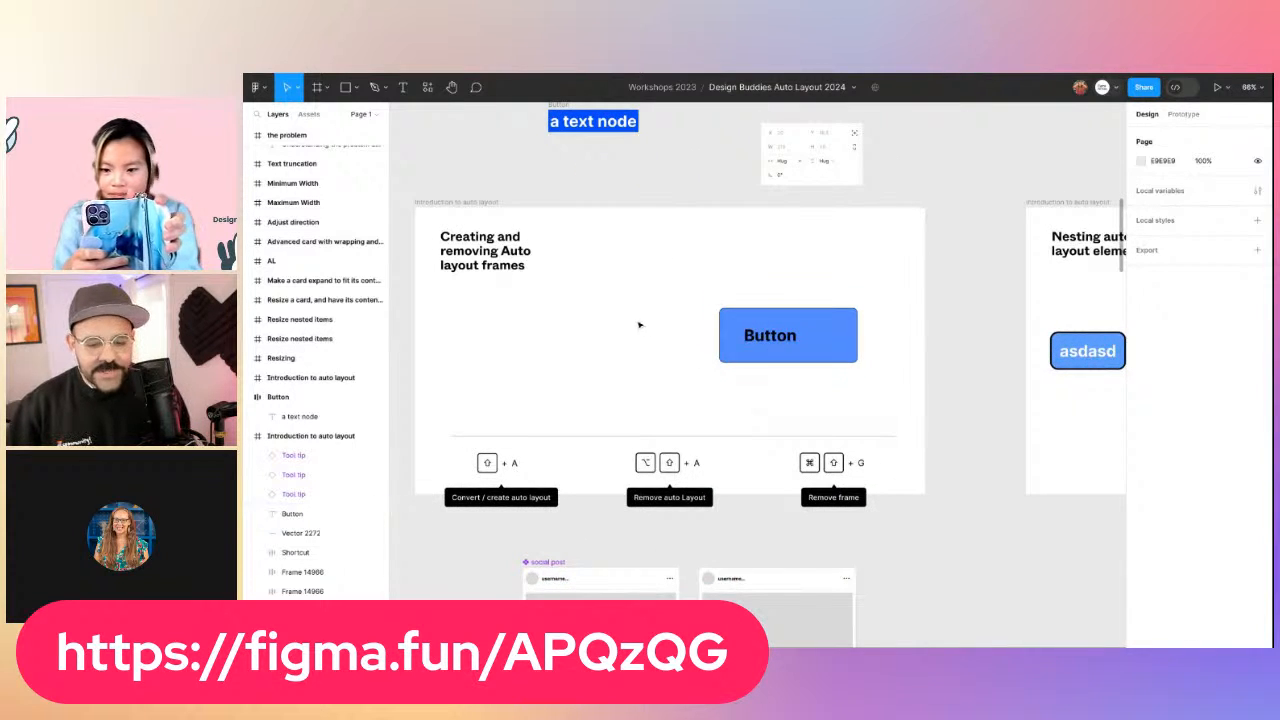
scroll(620, 328, "up", 2)
key("t")
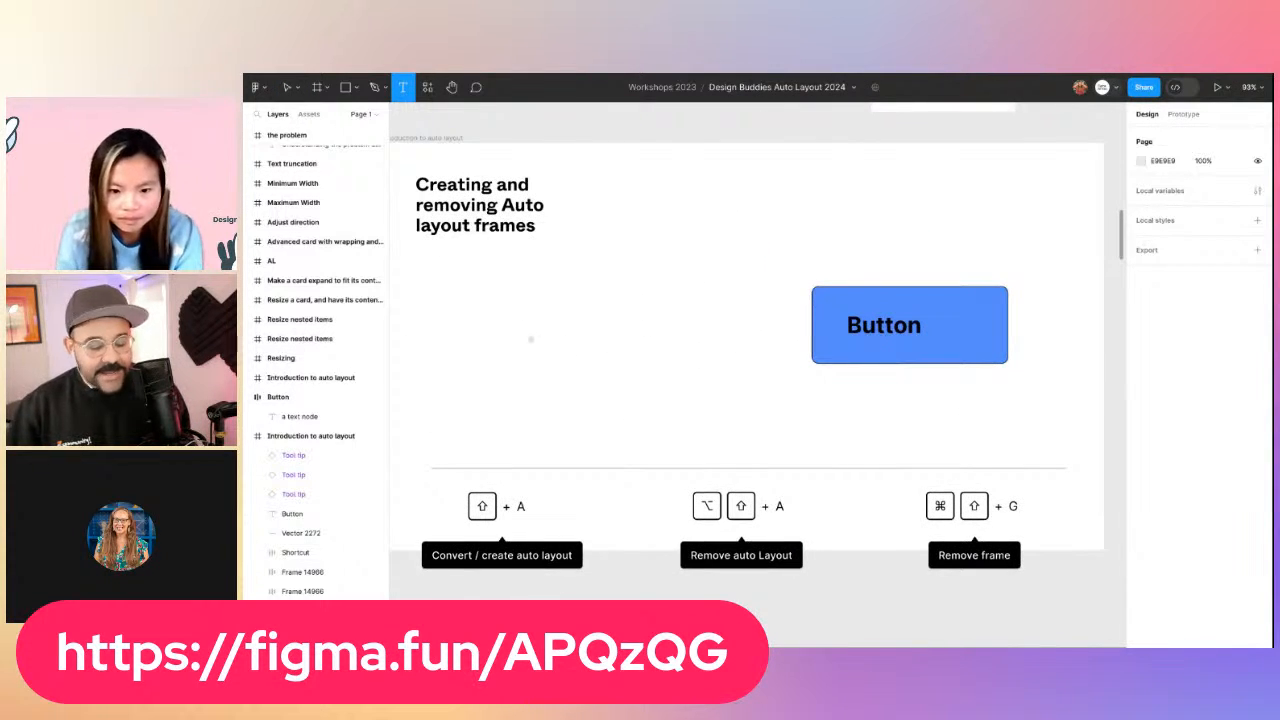
left_click(522, 323)
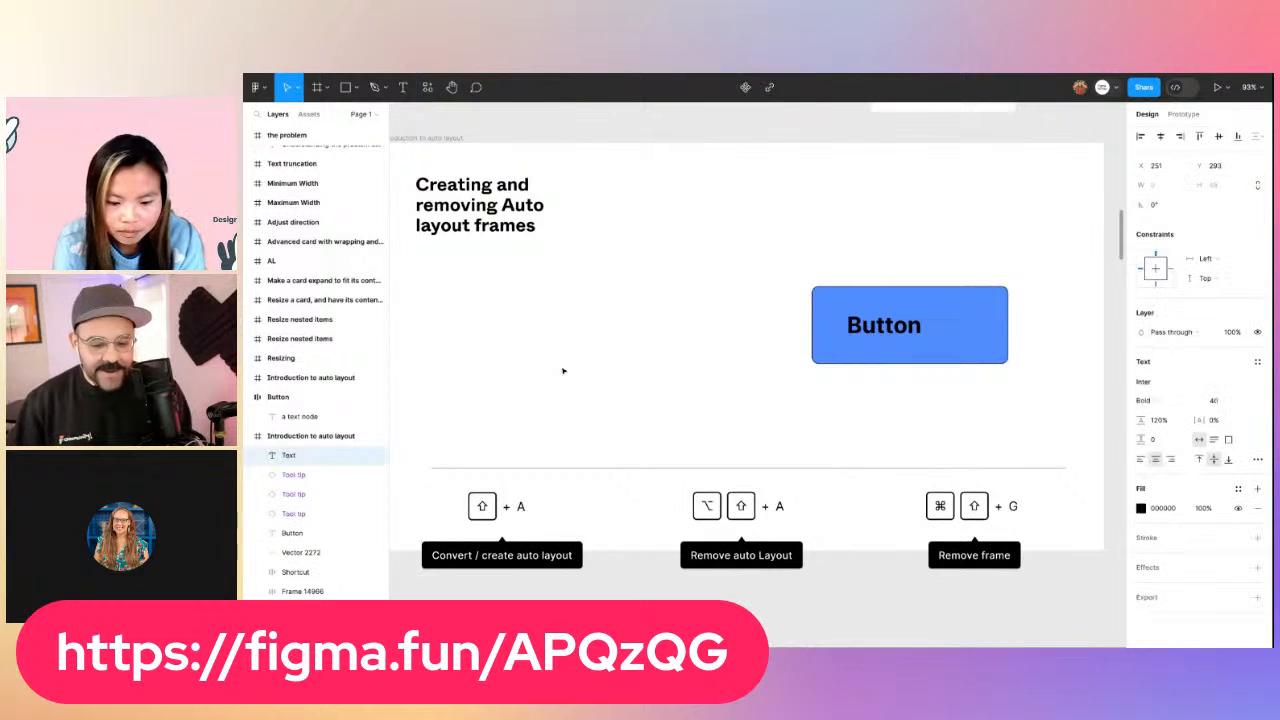
type("Button")
key("Escape")
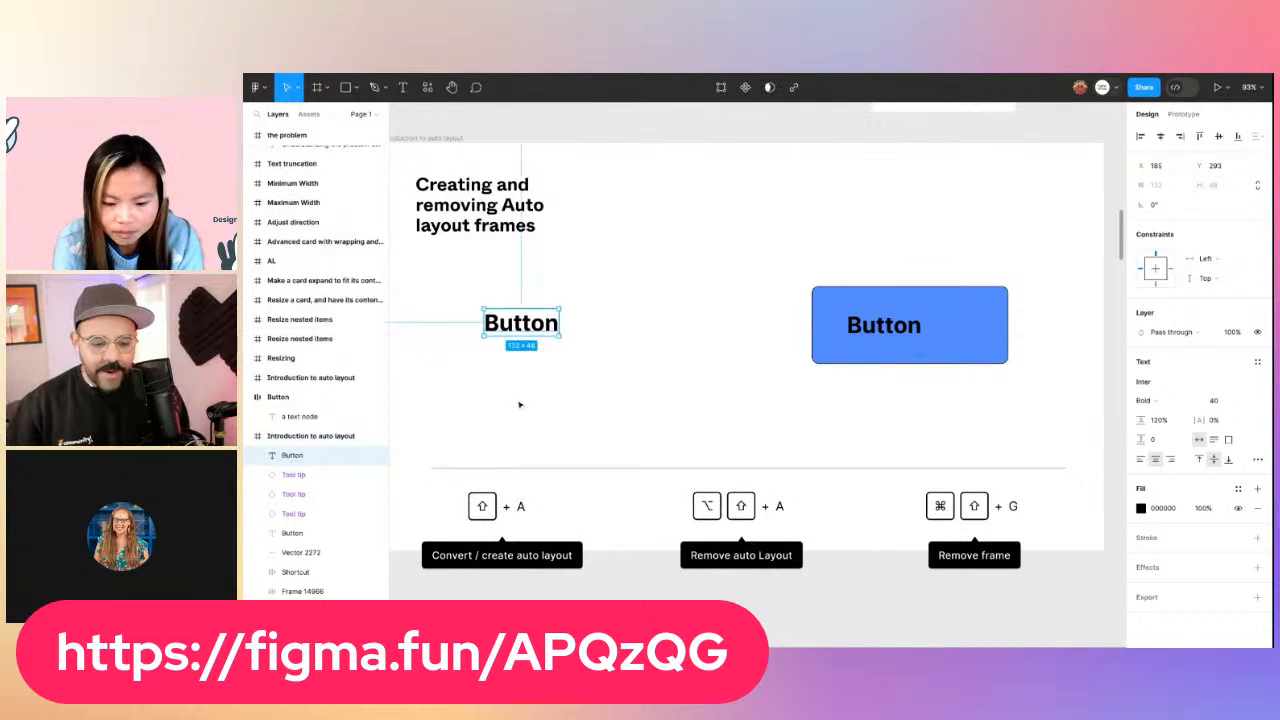
left_click_drag(522, 325, 572, 327)
left_click(566, 370)
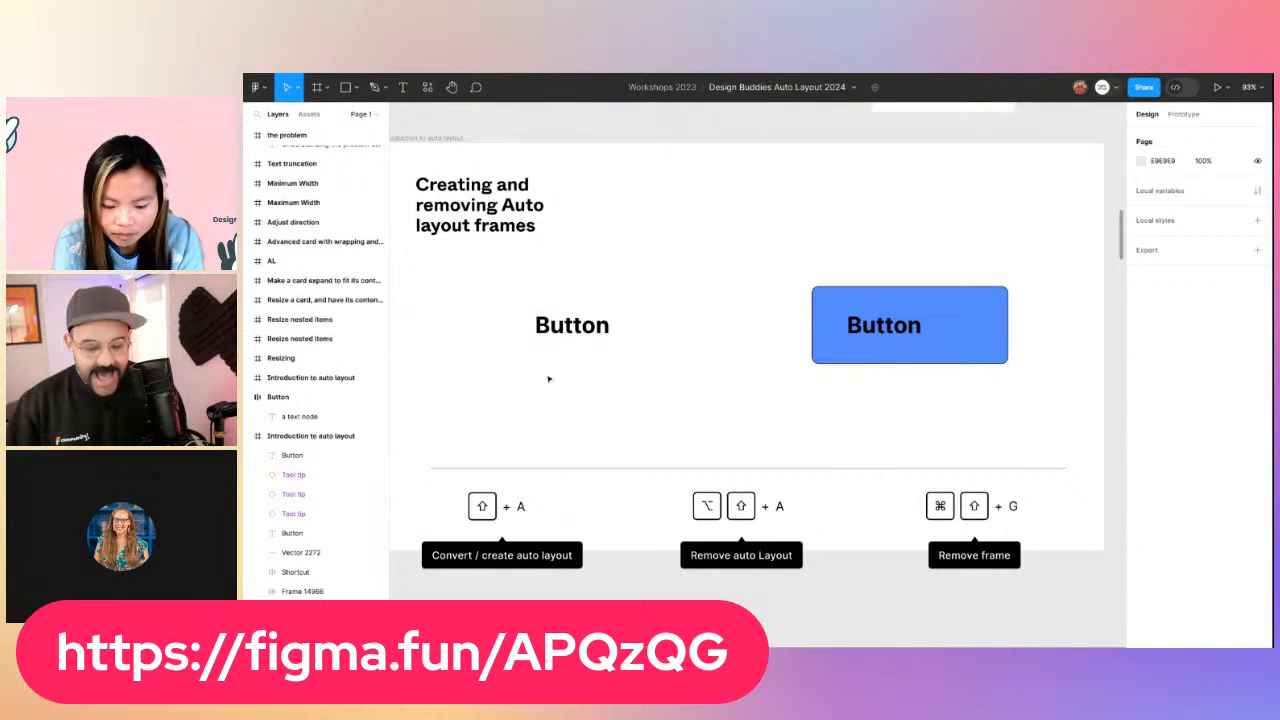
Draw a grey rectangle about 340 by 144 behind the new Button text and position the text inside it
key("r")
mouse_move(476, 284)
left_mouse_down()
mouse_move(668, 363)
mouse_move(670, 319)
left_mouse_up()
left_click_drag(592, 336, 562, 371)
left_click(573, 326)
left_click_drag(573, 326, 603, 331)
left_click(603, 420)
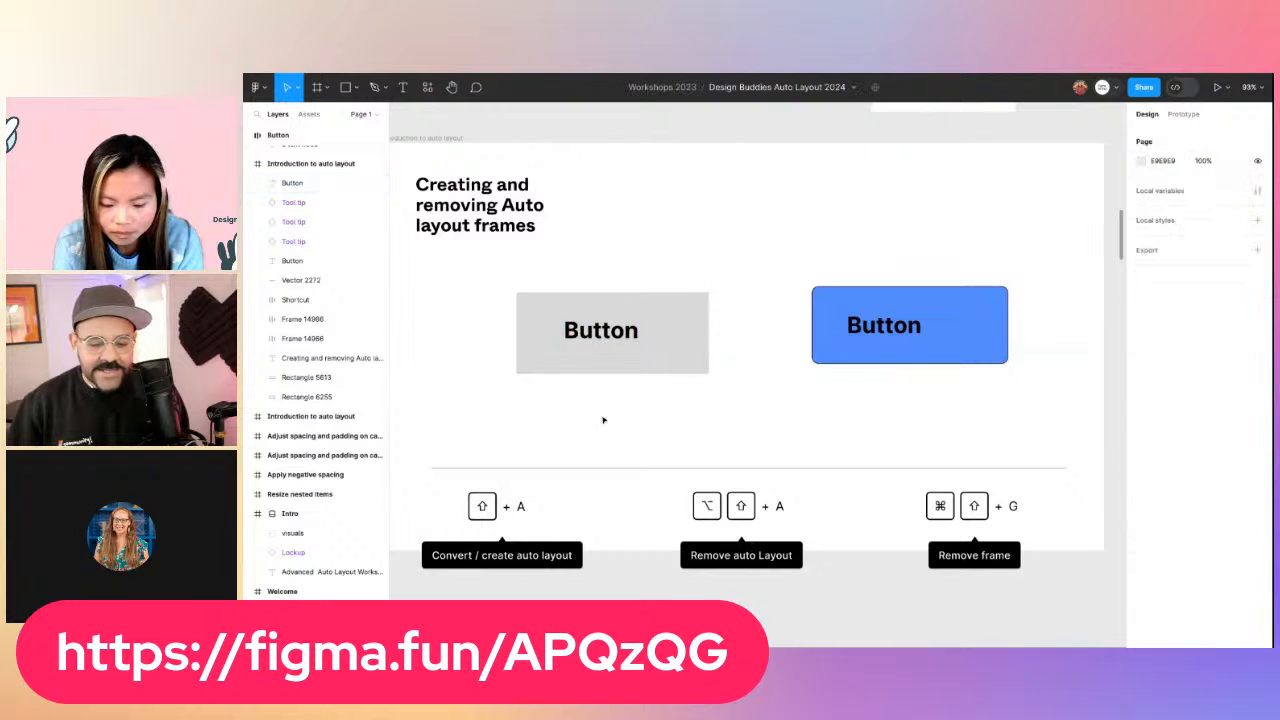
Convert the grey rectangle and its Button text together into one auto layout frame
left_click_drag(618, 424, 597, 327)
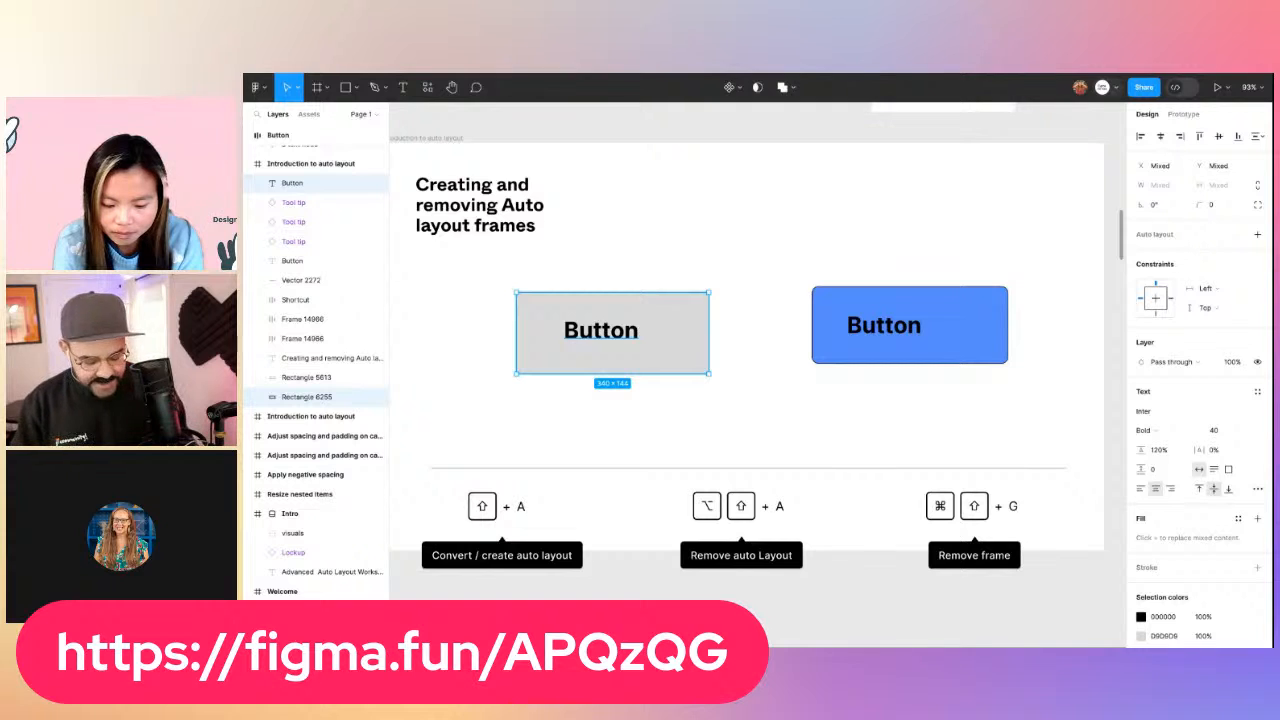
key("shift+a")
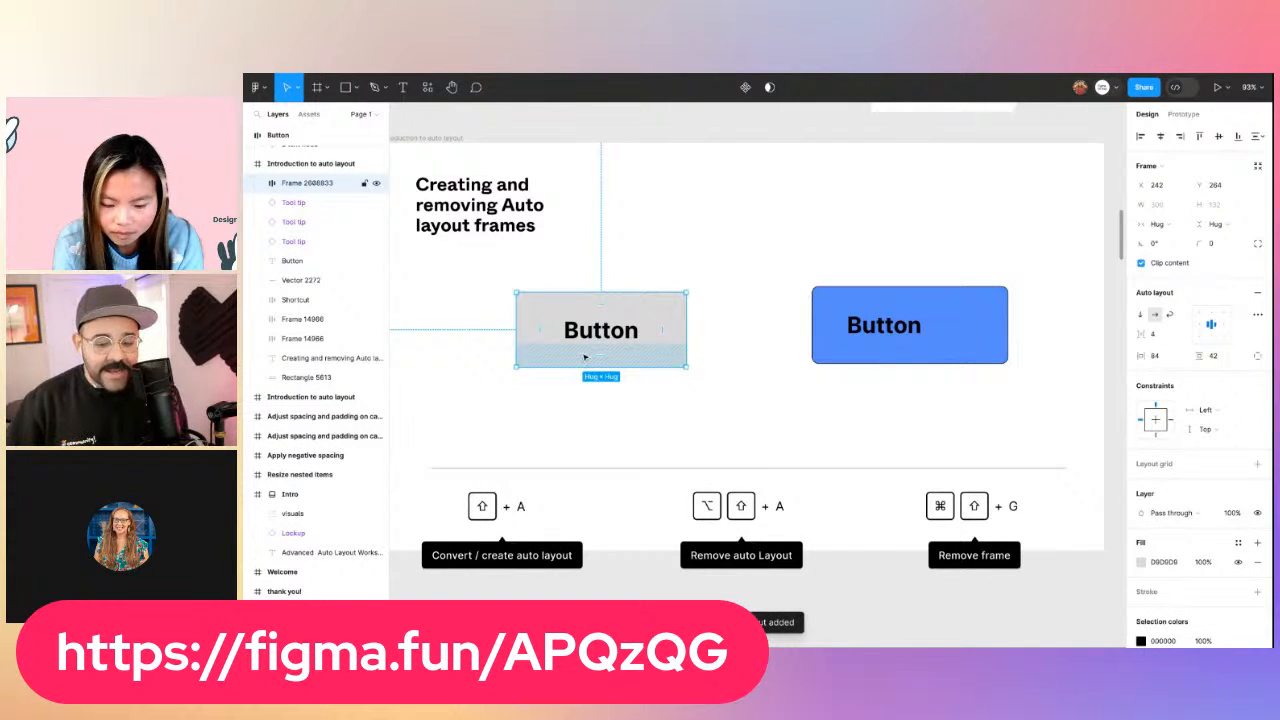
Expand the grey auto layout frame to show its nested text layer and rename the frame "Button"
left_click(254, 183)
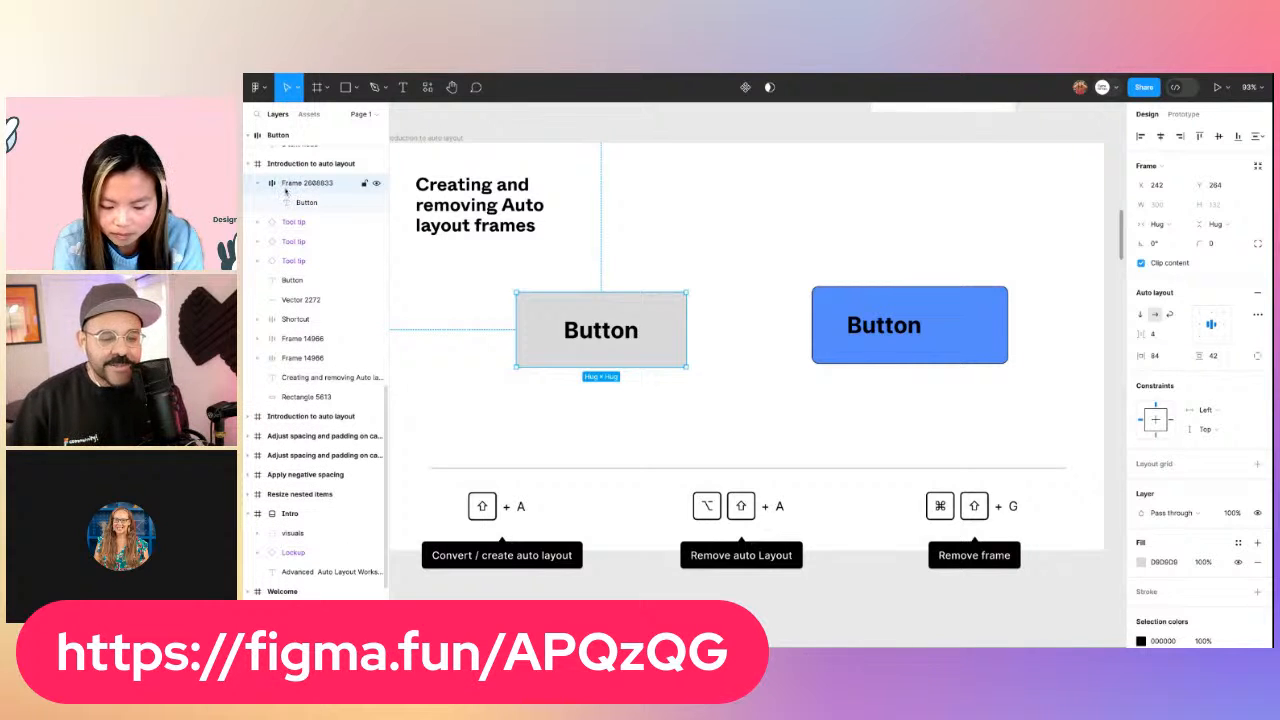
double_click(318, 184)
type("B")
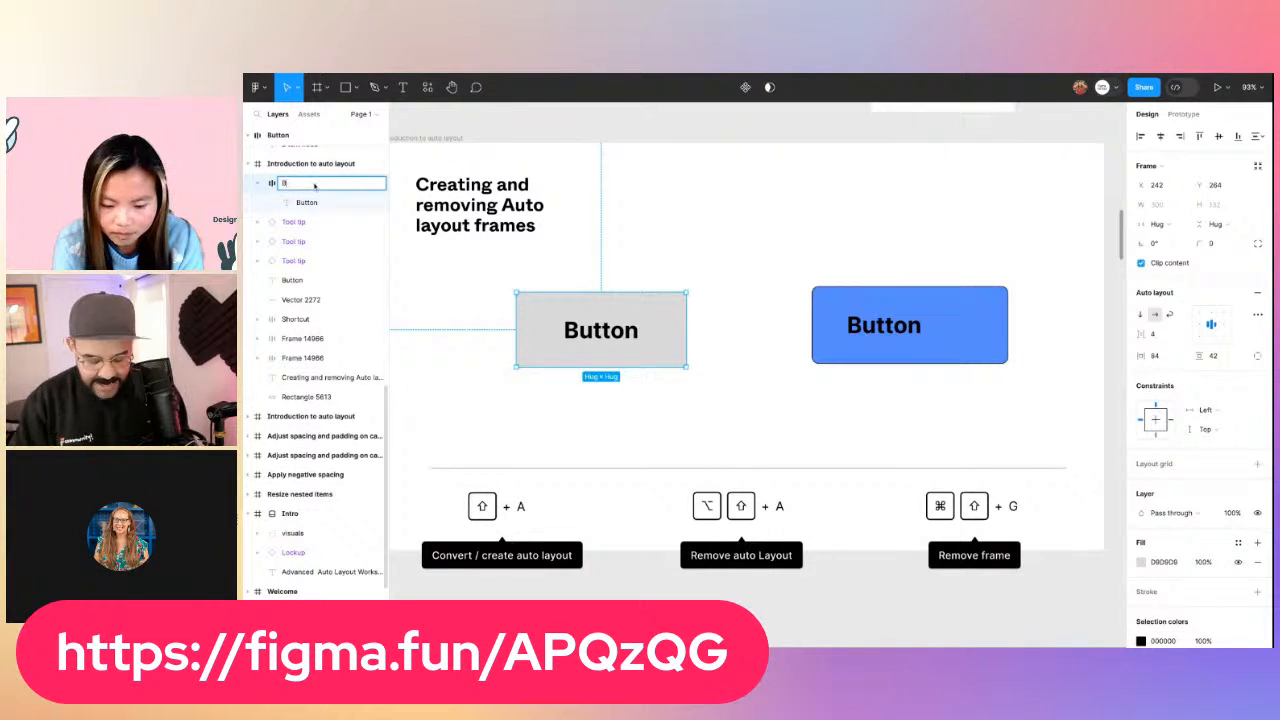
type("utton")
key("Return")
key("Return")
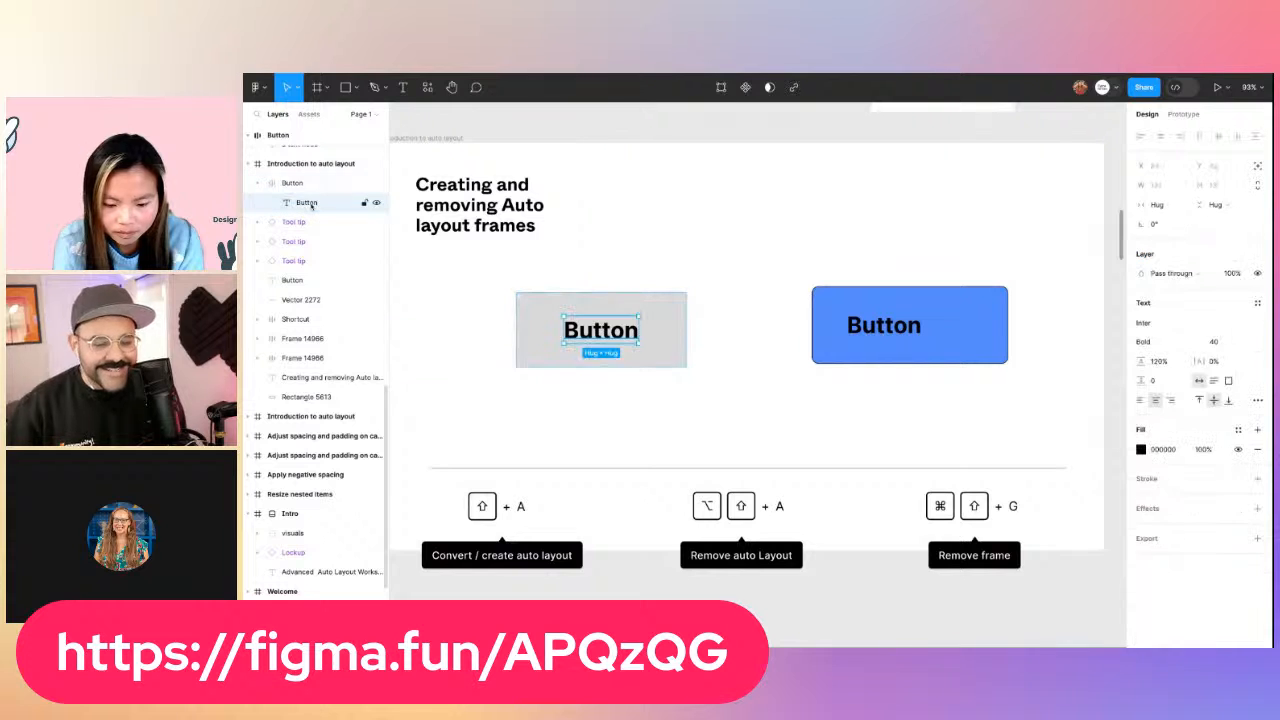
left_click(306, 184)
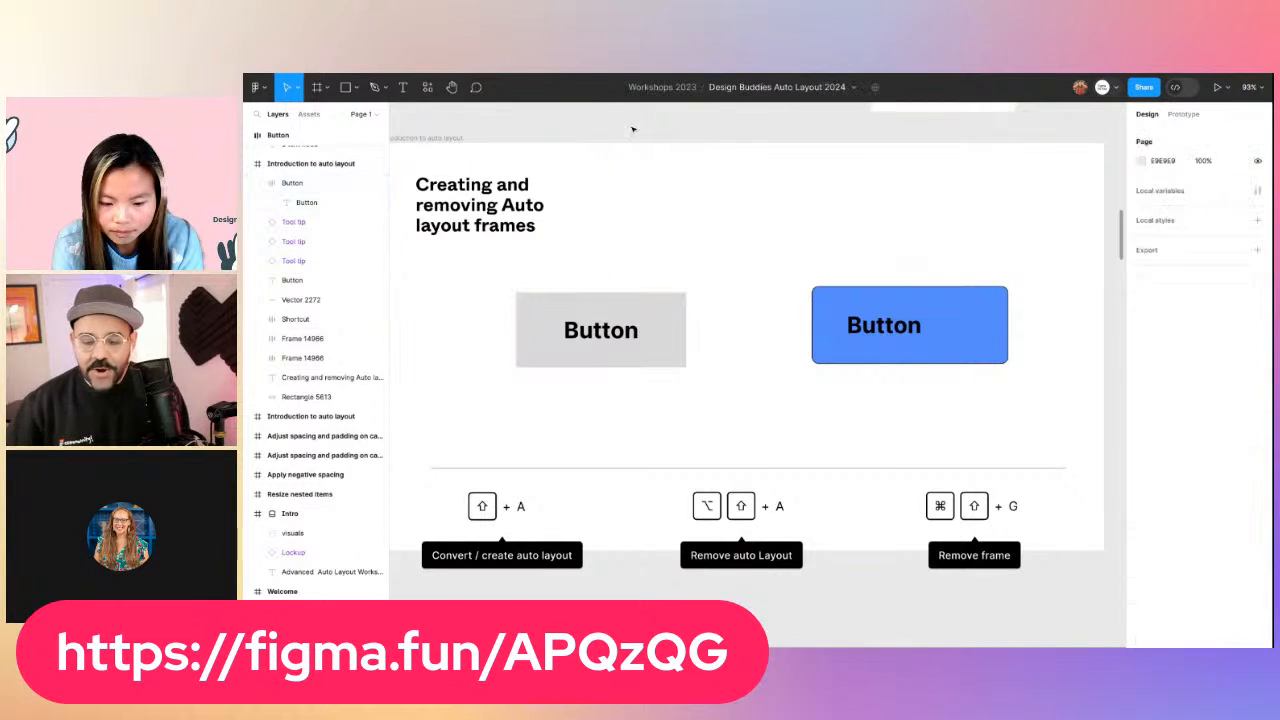
Paste the auto layout settings screenshot above the two buttons and delete it again
key("super+v")
left_click_drag(781, 368, 755, 212)
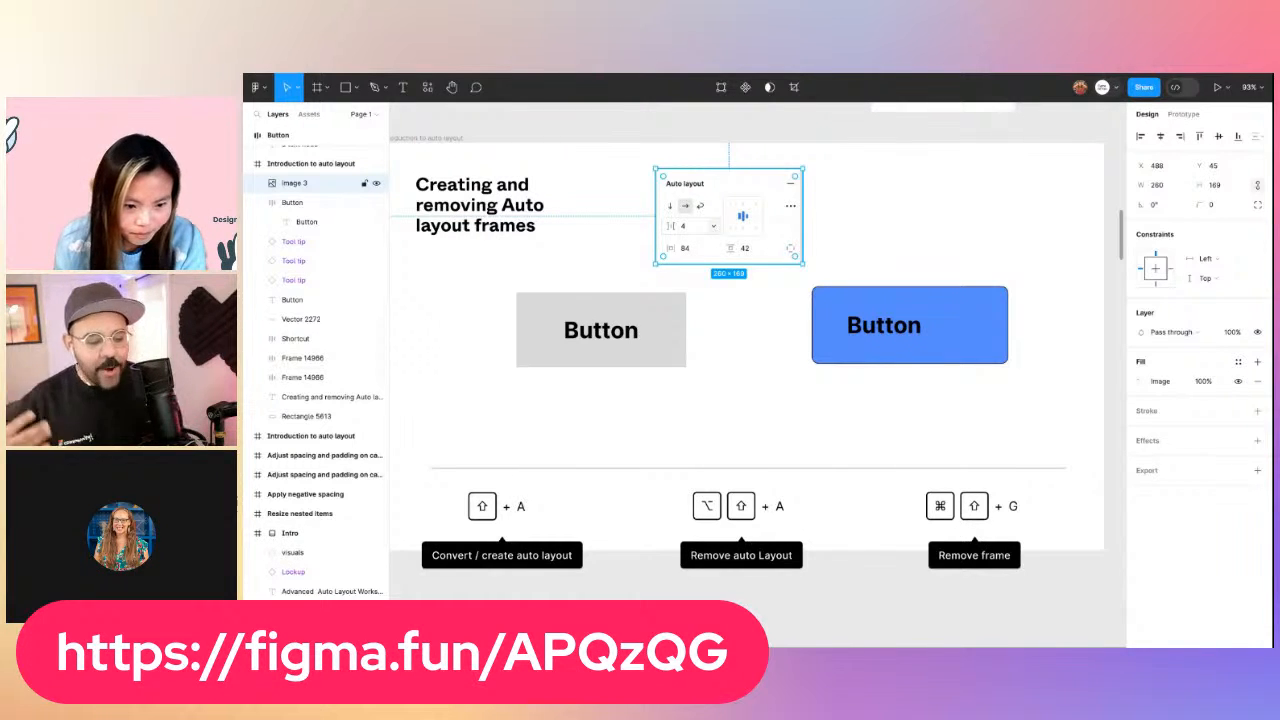
key("Delete")
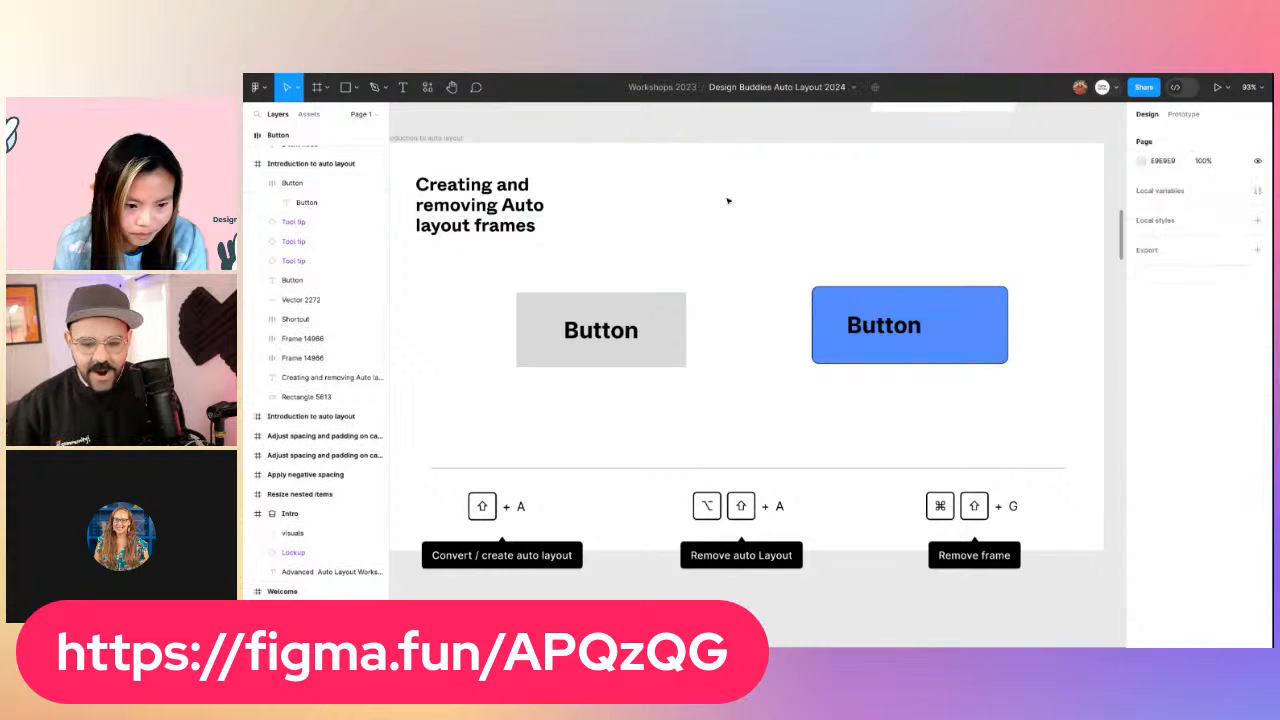
Move the social post instance from beside its main component to the empty canvas below the "Nesting auto layout elements" slide
scroll(746, 191, "down", 5)
scroll(700, 250, "right", 10)
scroll(760, 243, "up", 3)
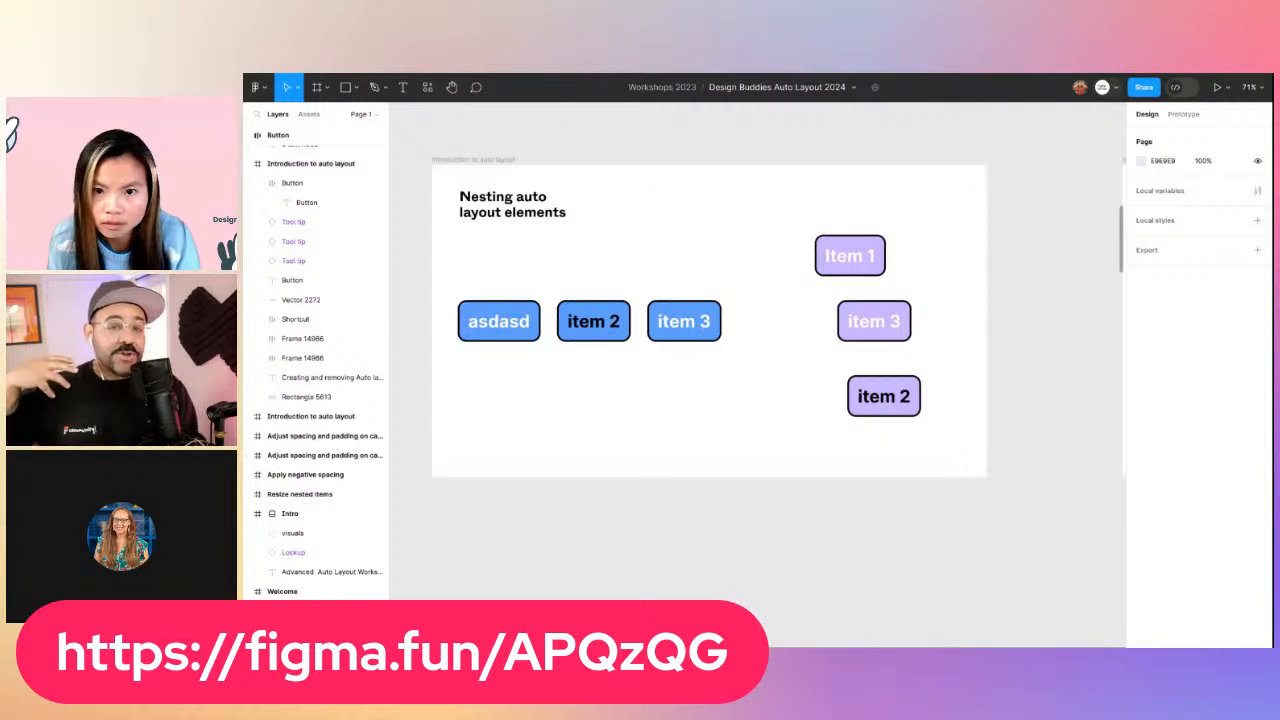
scroll(700, 277, "down", 5)
scroll(700, 277, "left", 3)
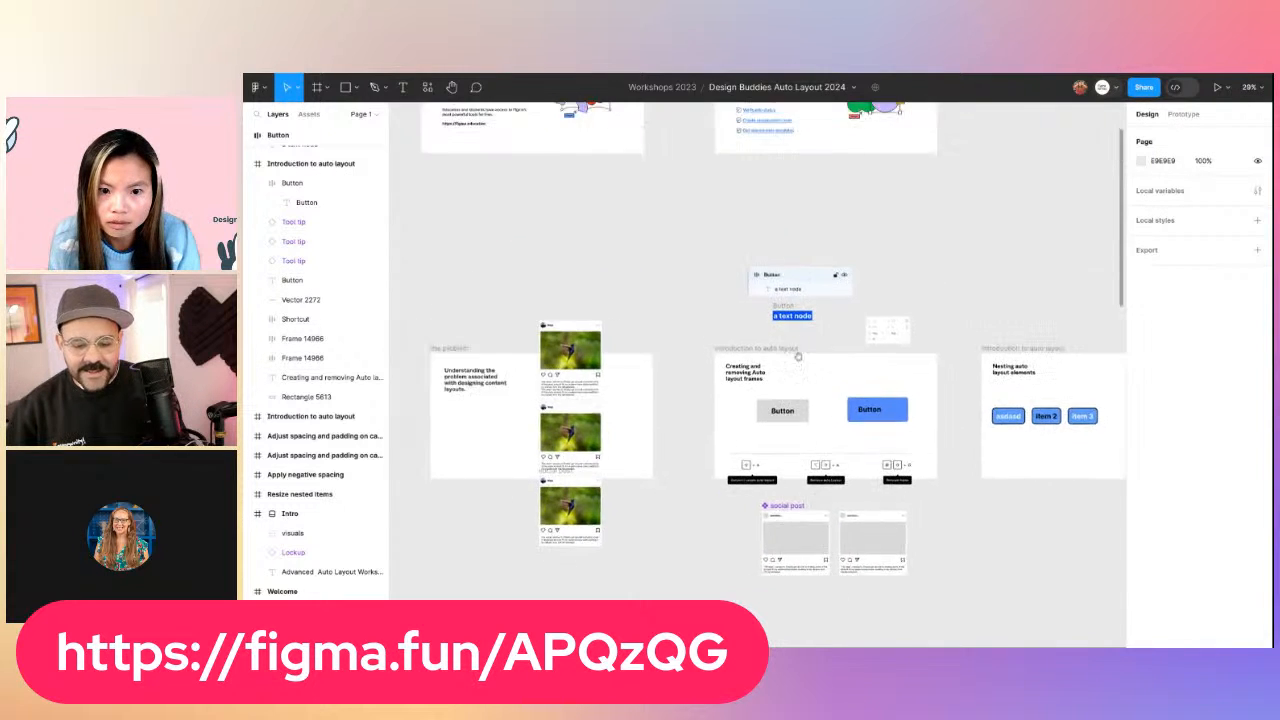
scroll(718, 456, "right", 3)
left_click(718, 456)
scroll(718, 456, "up", 5)
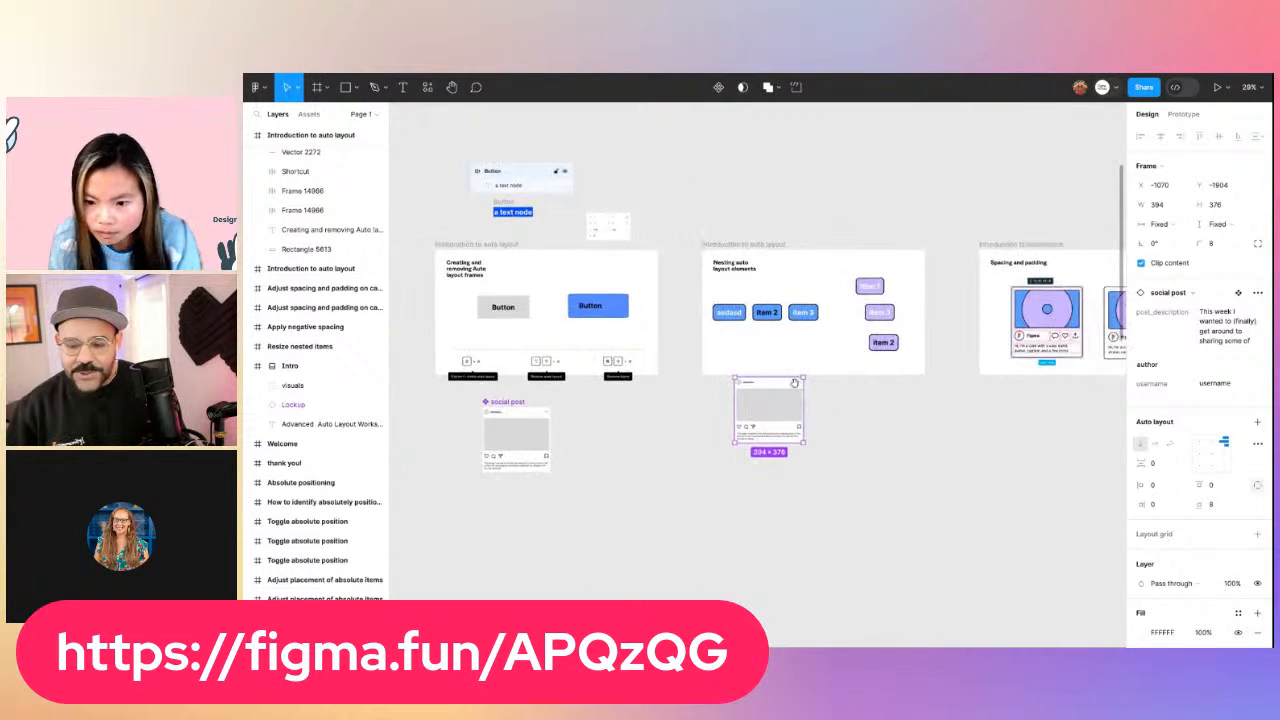
scroll(812, 398, "up", 3)
scroll(846, 392, "down", 1)
left_click_drag(611, 310, 643, 380)
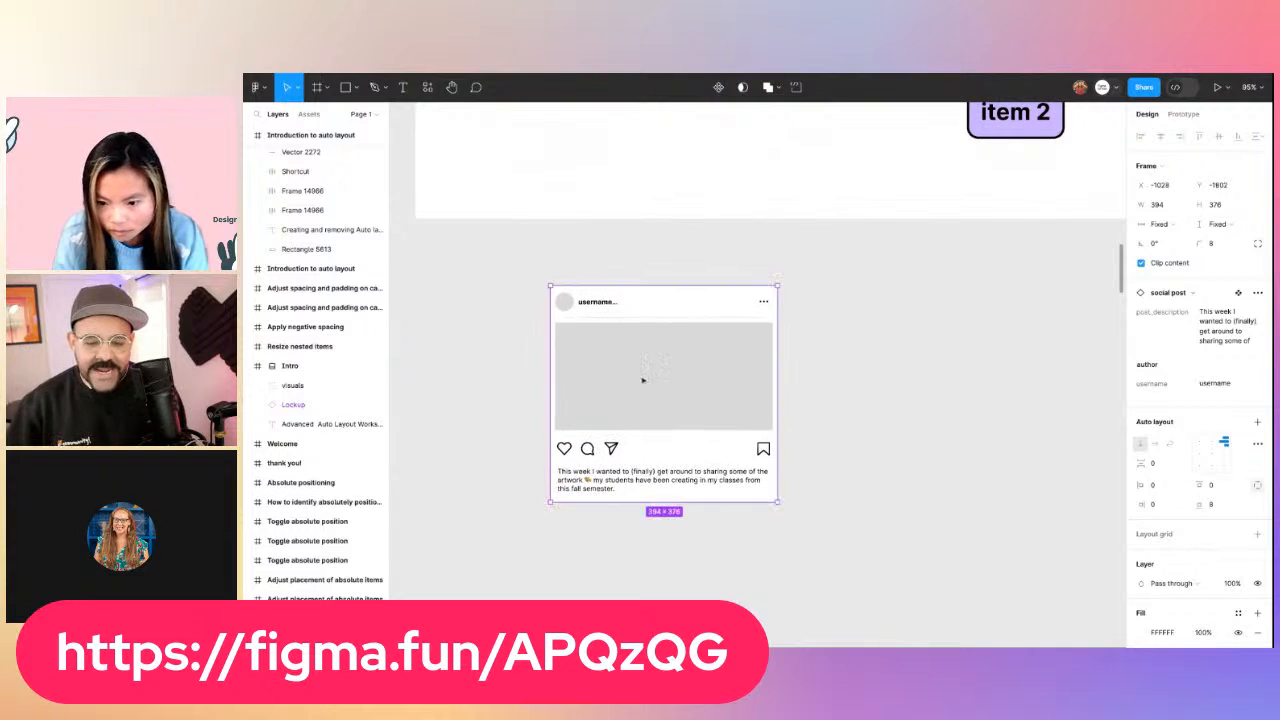
Examine the nested auto layout frames of the social post's description area and icon row, in the instance and the main component
double_click(680, 472)
left_click(636, 473)
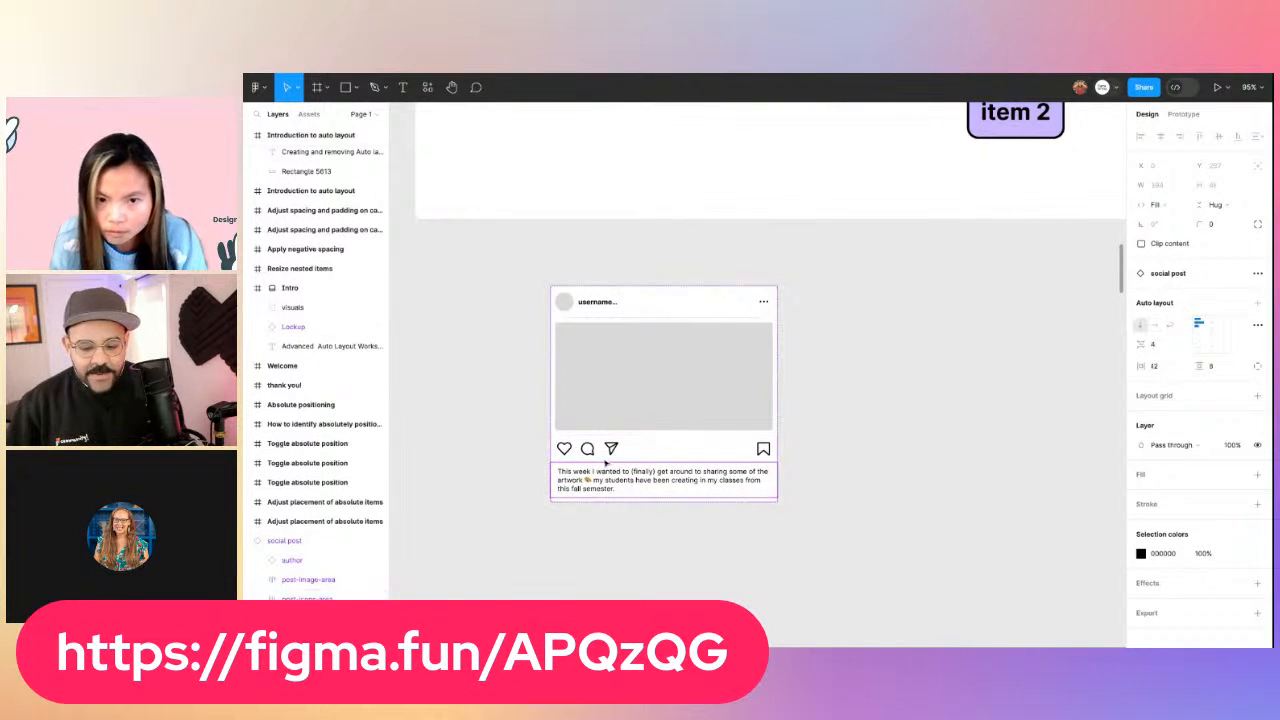
scroll(607, 458, "down", 3)
scroll(837, 420, "left", 5)
left_click(571, 447)
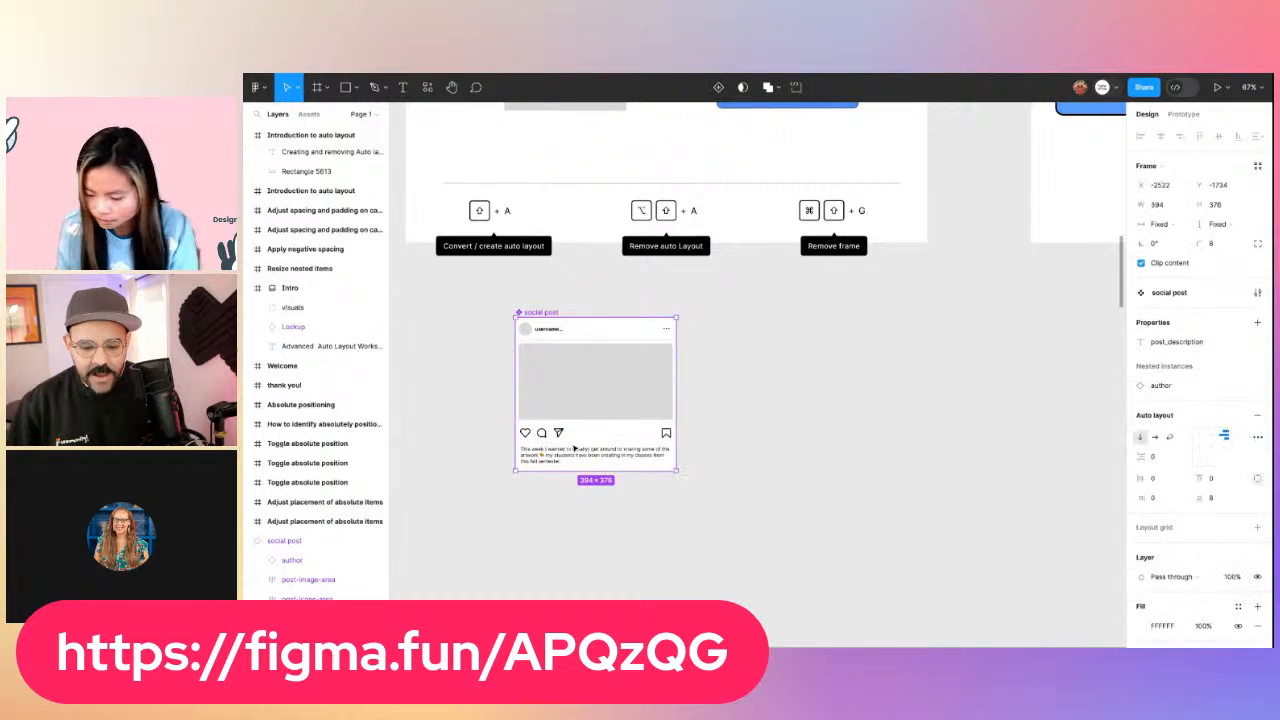
scroll(571, 446, "up", 5)
double_click(574, 440)
double_click(554, 427)
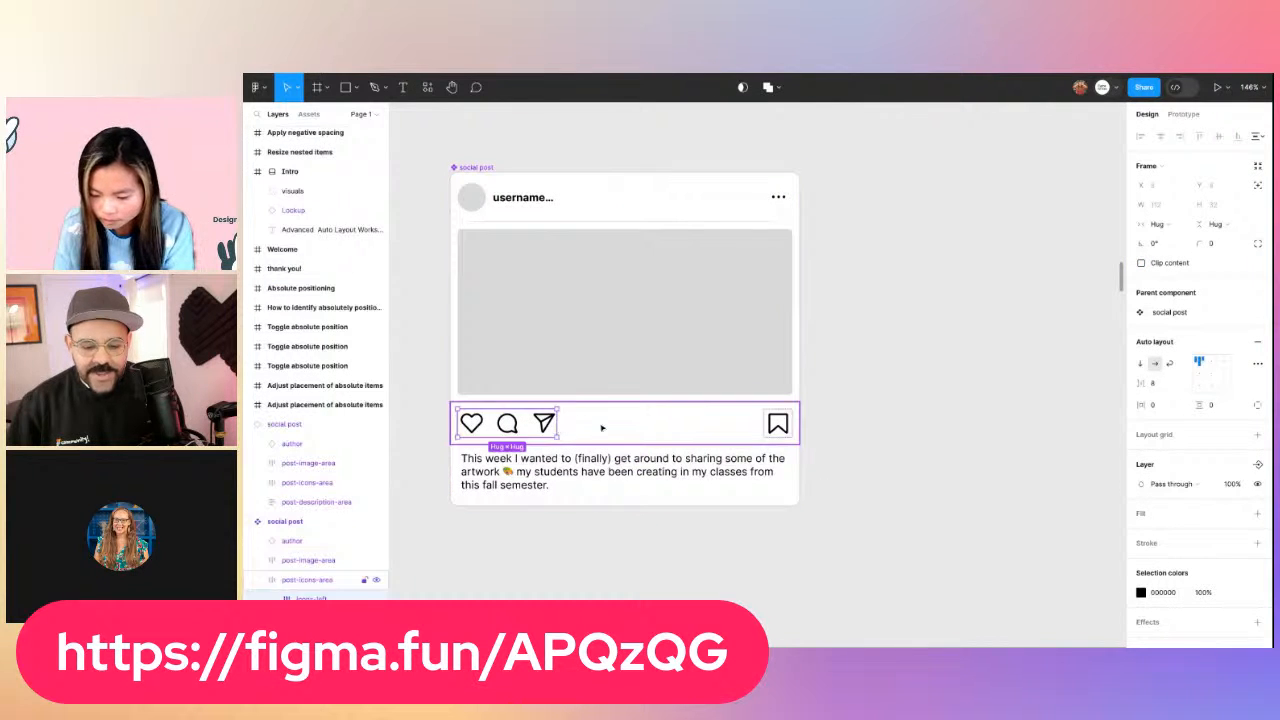
left_click(603, 424)
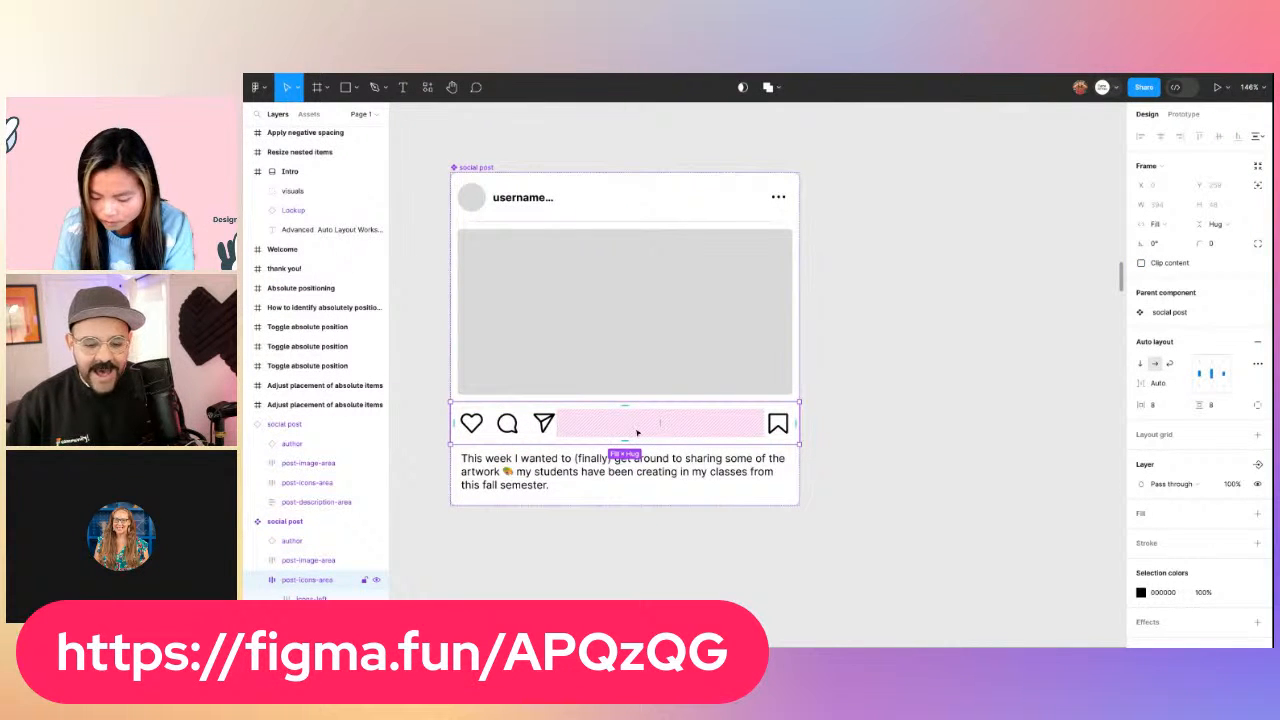
scroll(575, 365, "down", 5)
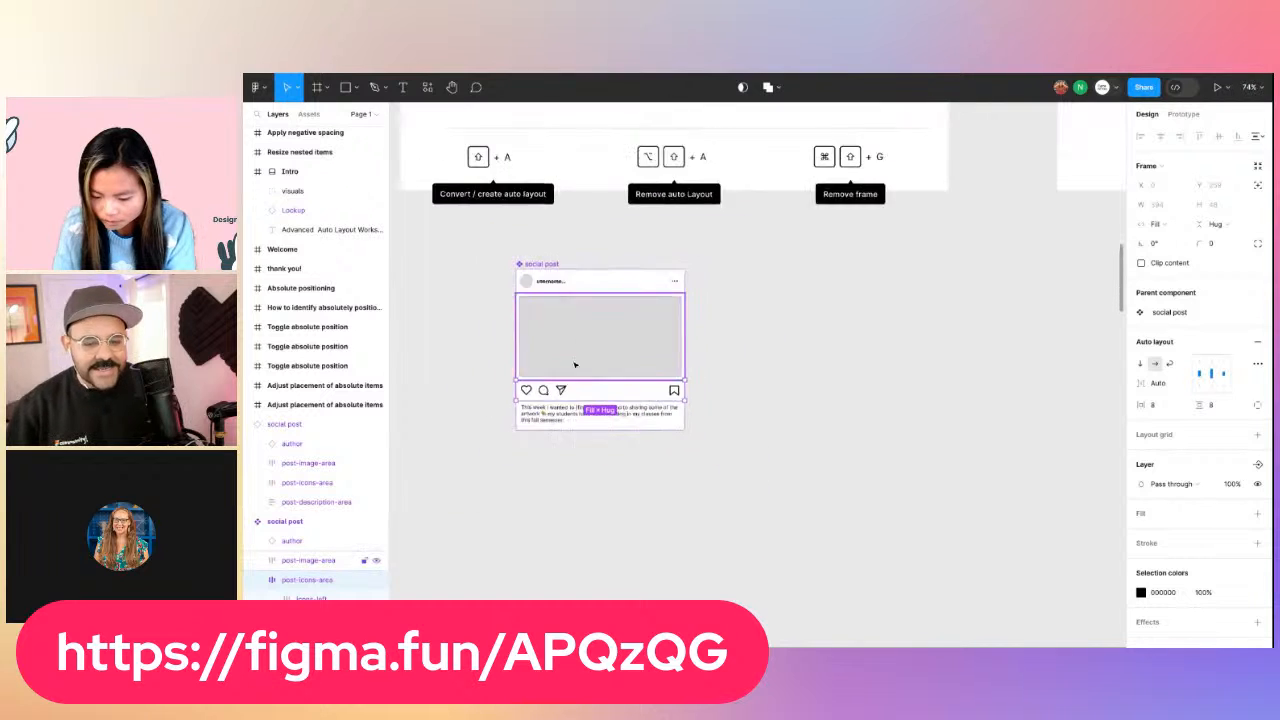
Delete the "social post" main component below the "Creating and removing Auto layout frames" slide
scroll(575, 365, "down", 1)
left_click(537, 270)
key("Delete")
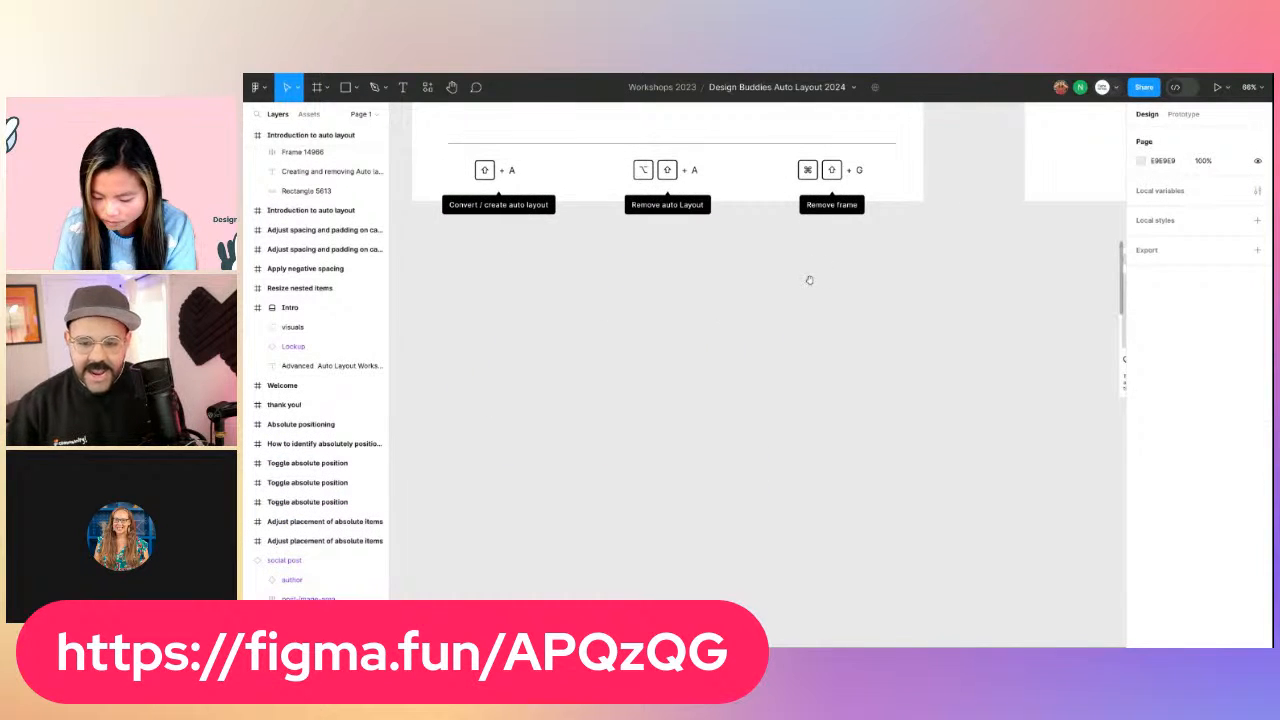
Duplicate the remaining social post instance and place the copy directly beneath it
left_click_drag(809, 280, 655, 406)
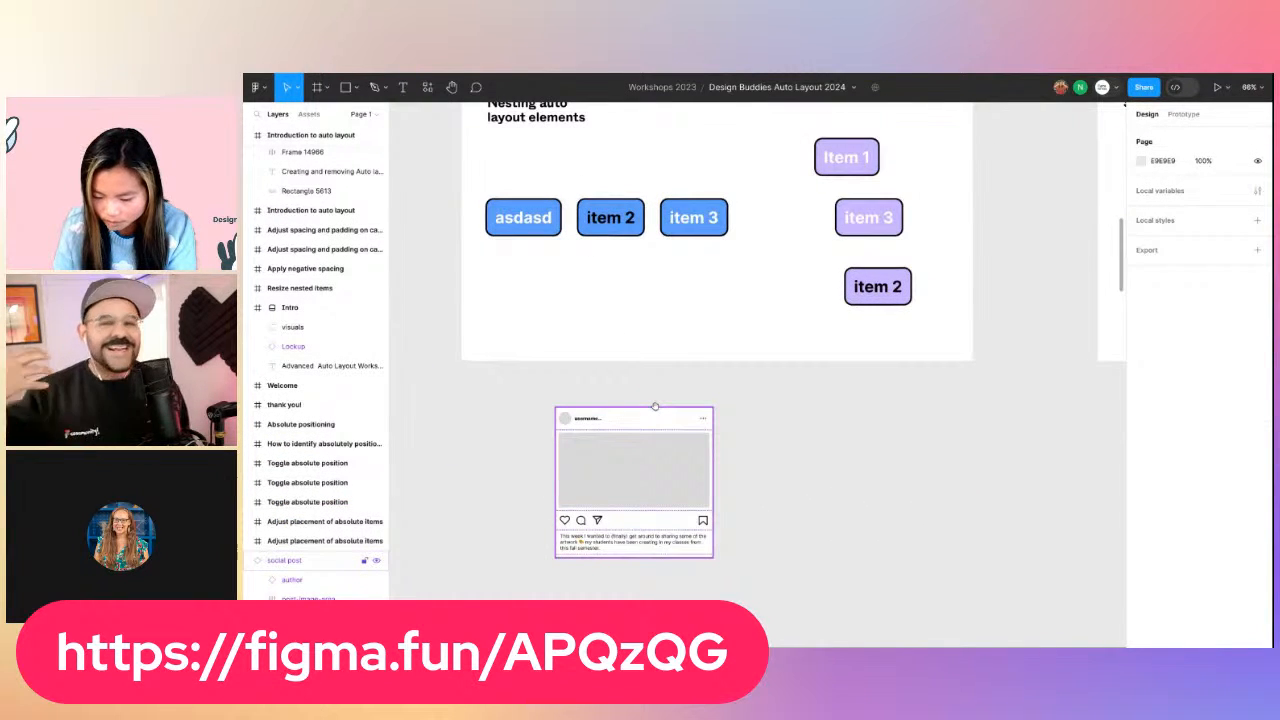
left_click_drag(586, 483, 616, 364)
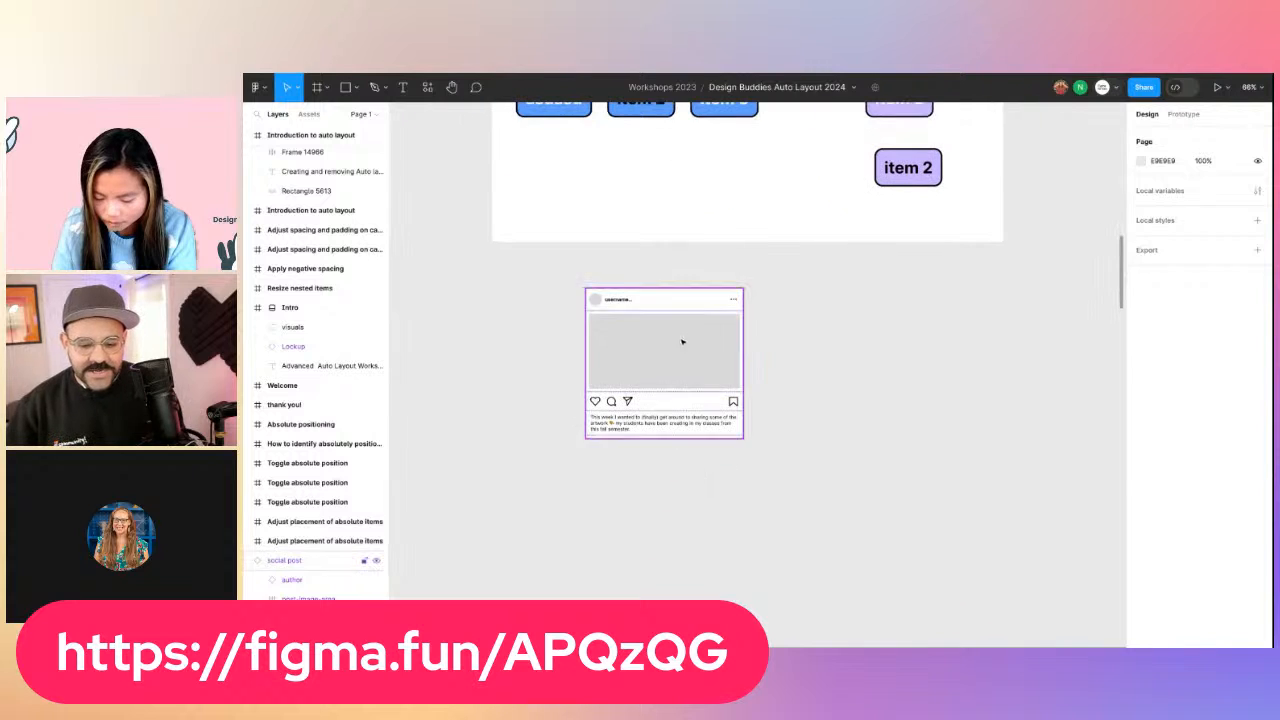
left_click(655, 317)
key("ctrl+d")
left_click_drag(655, 467, 655, 475)
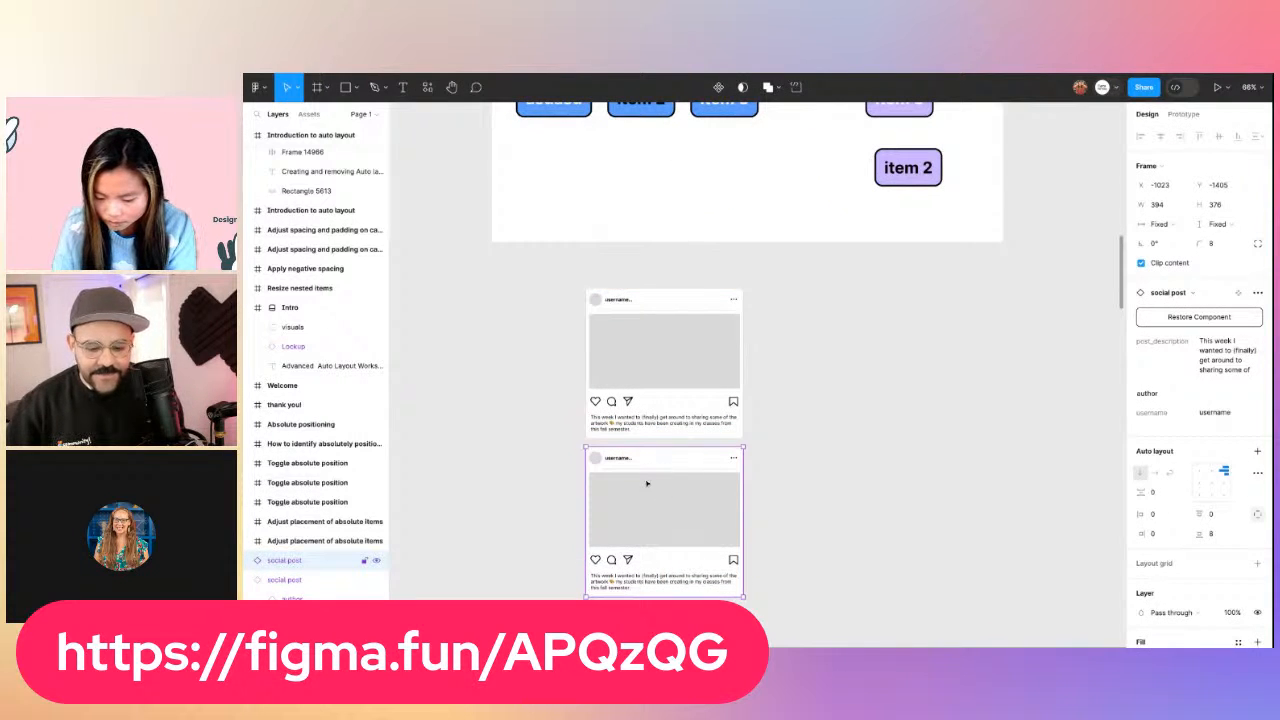
Place two more social post copies in a row beside the original at 30 spacing, and delete the copy beneath it
left_click_drag(652, 551, 822, 393)
key("alt+shift+Right")
key("alt+shift+Right")
key("alt+shift+Right")
key("alt+shift+Right")
key("alt+shift+Right")
key("alt+shift+Right")
key("alt+shift+Right")
key("alt+shift+Right")
key("alt+shift+Right")
key("alt+shift+Right")
key("alt+shift+Right")
key("alt+shift+Right")
key("alt+shift+Right")
key("alt+shift+Right")
key("alt+shift+Right")
key("alt+shift+Right")
key("alt+shift+Right")
key("alt+shift+Right")
key("alt+shift+Right")
key("alt+shift+Right")
left_click(717, 511)
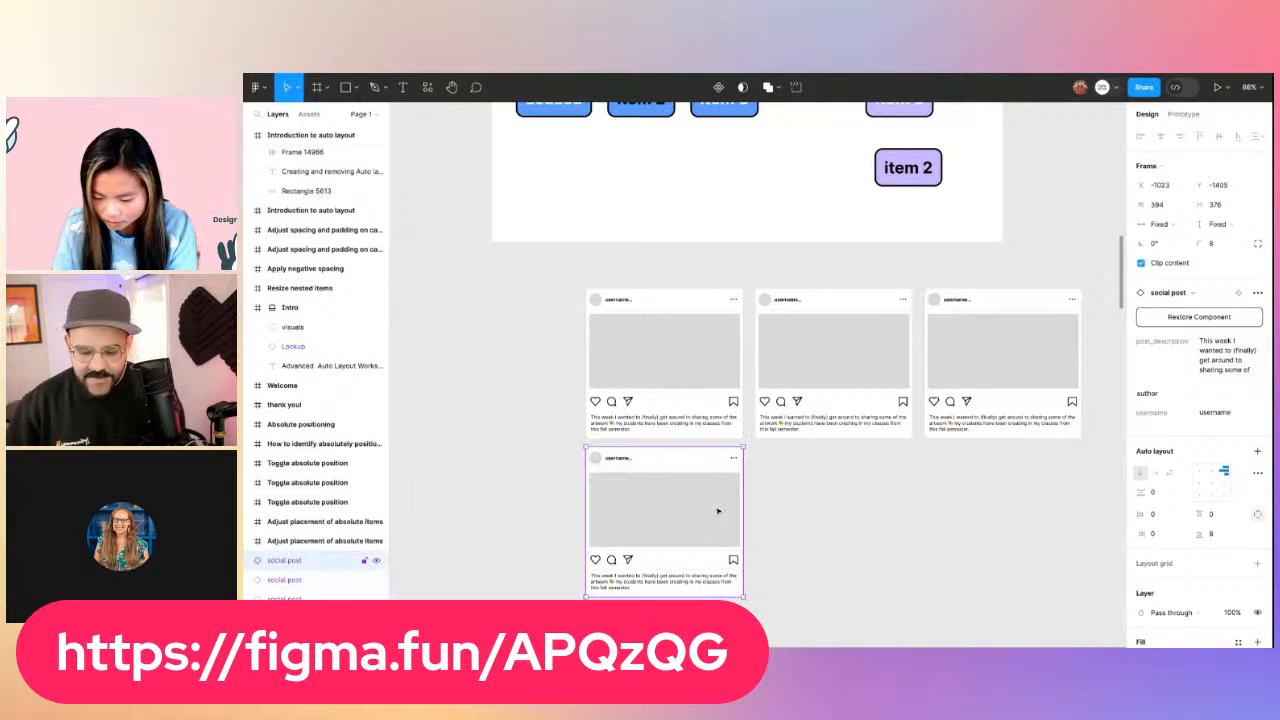
key("Delete")
Wrap the three social posts in one auto layout frame and align it with the left edge of the slide above
left_click_drag(682, 484, 1008, 361)
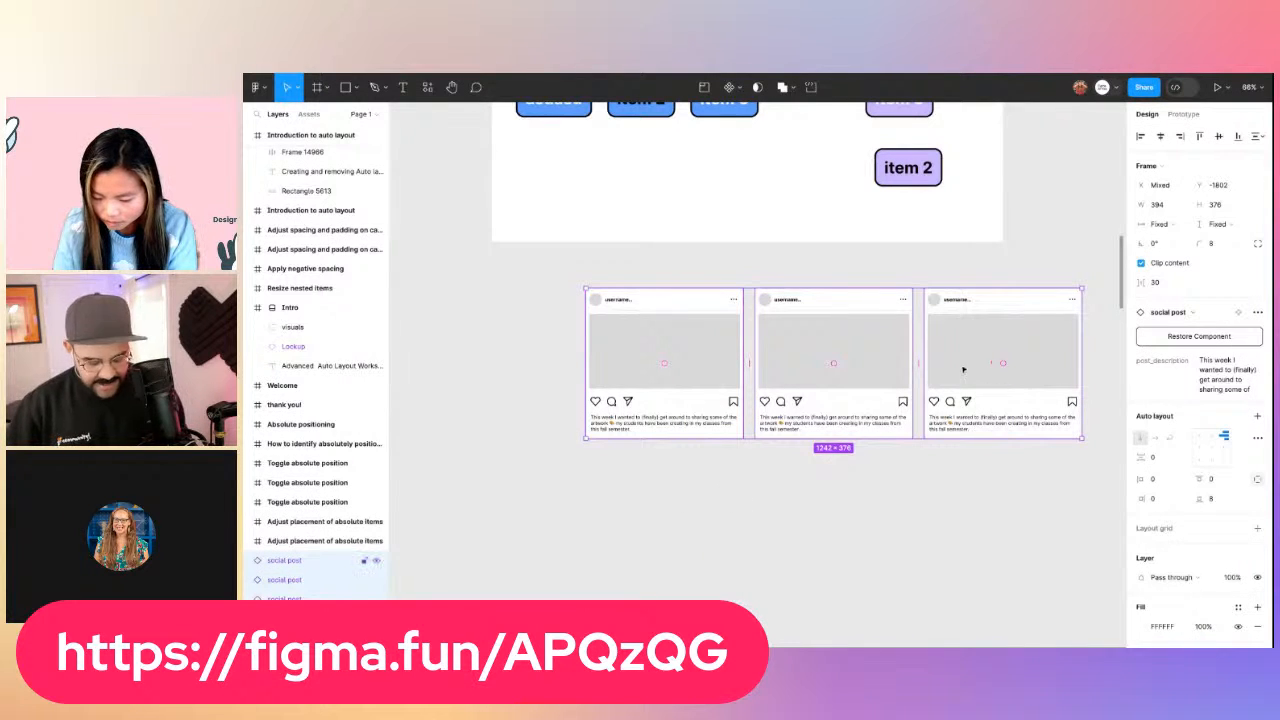
key("shift+a")
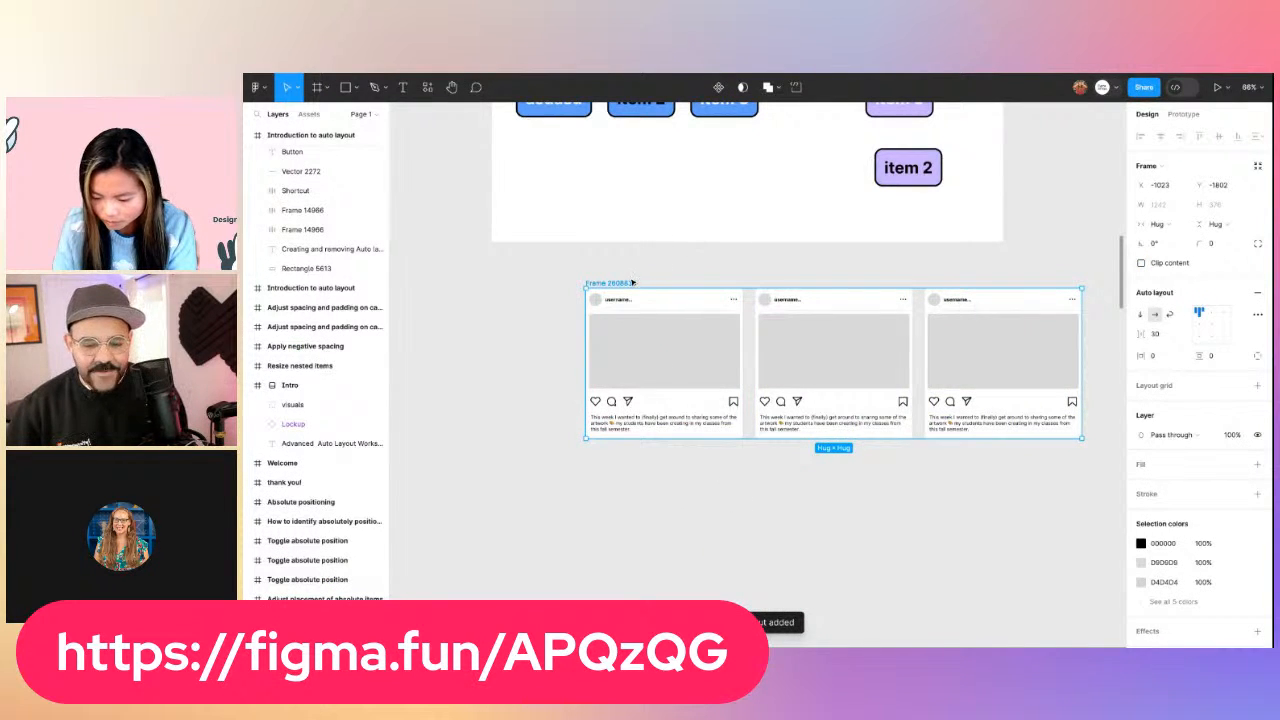
left_click_drag(632, 283, 537, 279)
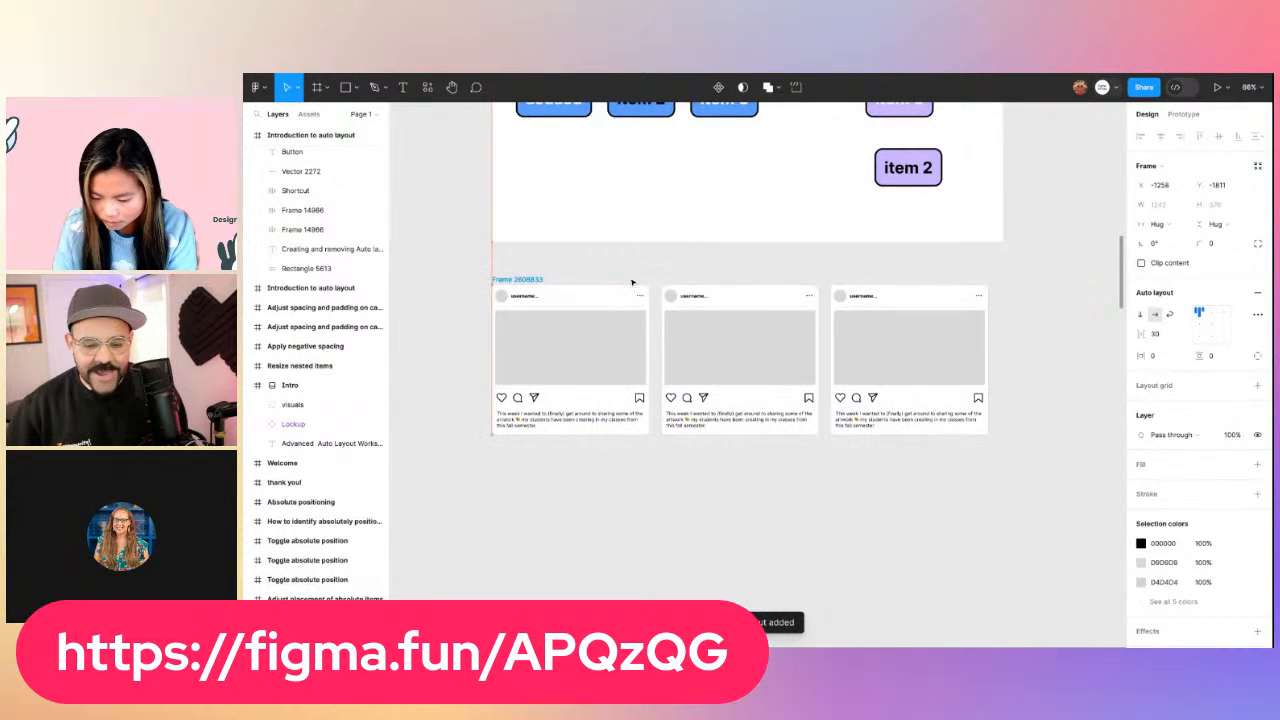
Switch the social posts frame to vertical and back to horizontal layout, and reduce its spacing until the posts overlap
left_click(1140, 315)
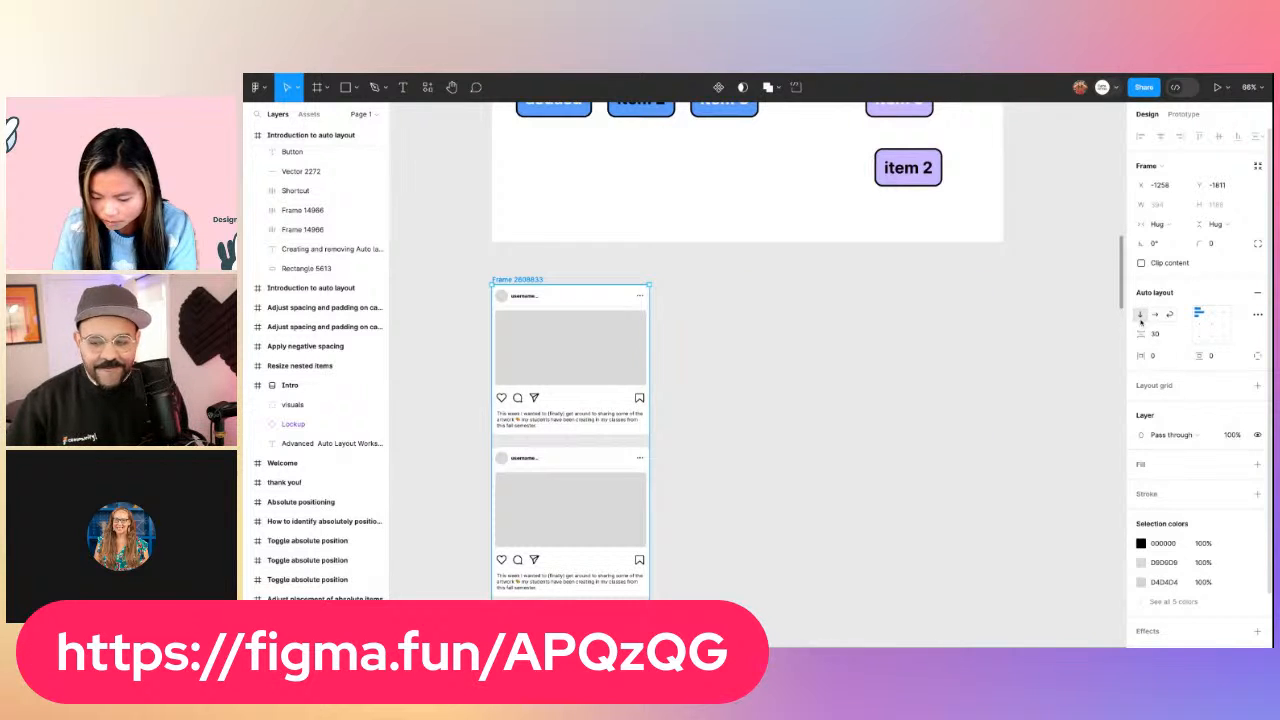
left_click(1155, 315)
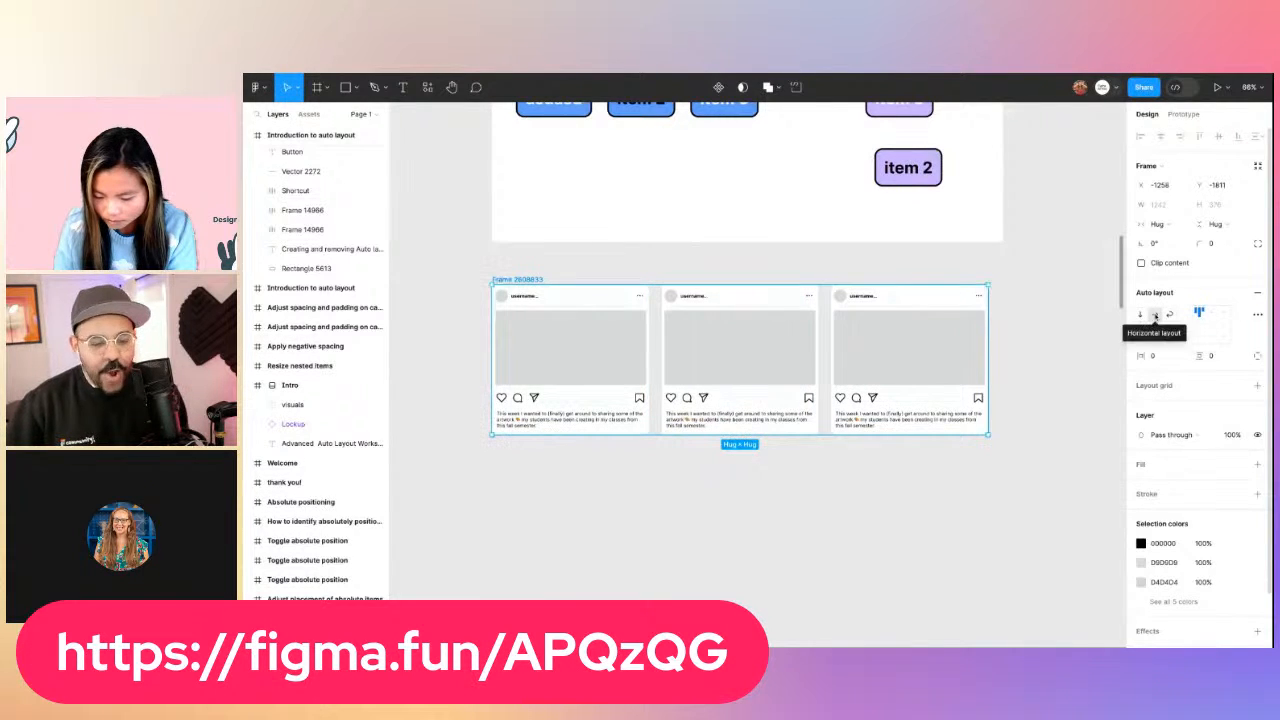
left_click_drag(826, 360, 672, 363)
left_click(651, 519)
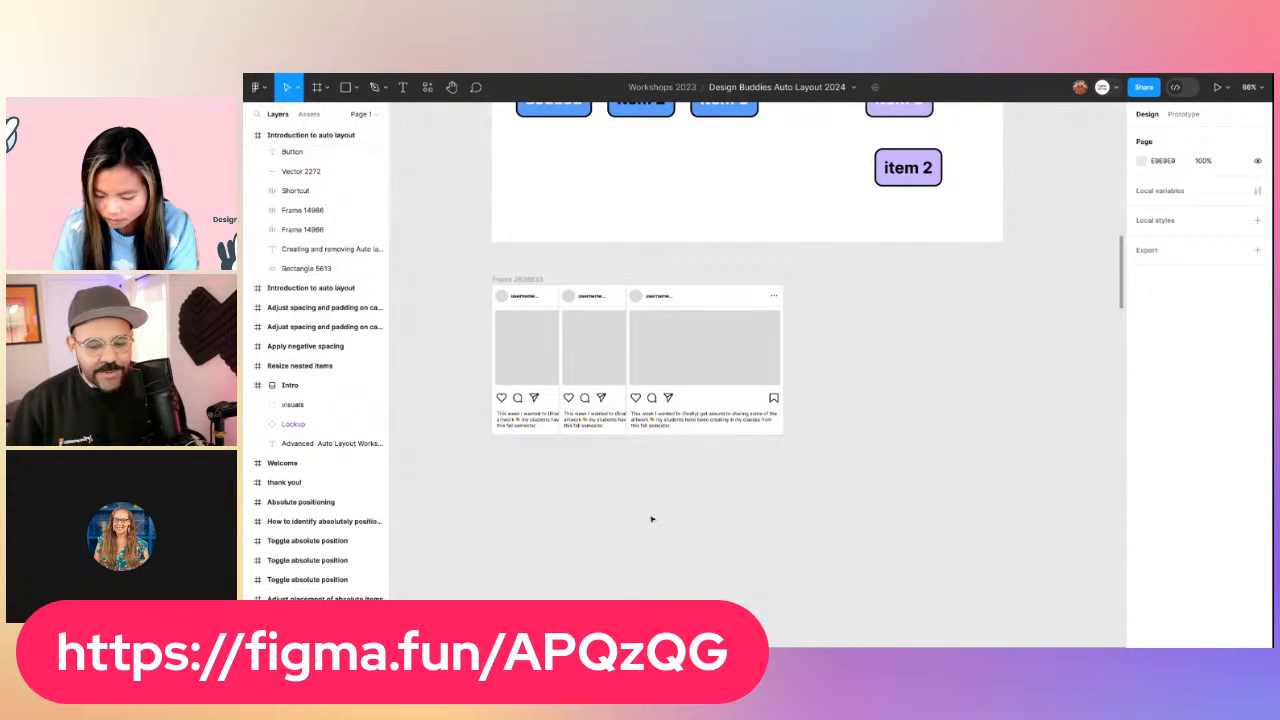
Delete the auto layout frame containing the overlapping social posts
left_click(524, 280)
key("Delete")
Move the three blue items on the "Nesting auto layout elements" slide individually so they sit slightly out of line
scroll(660, 211, "up", 3)
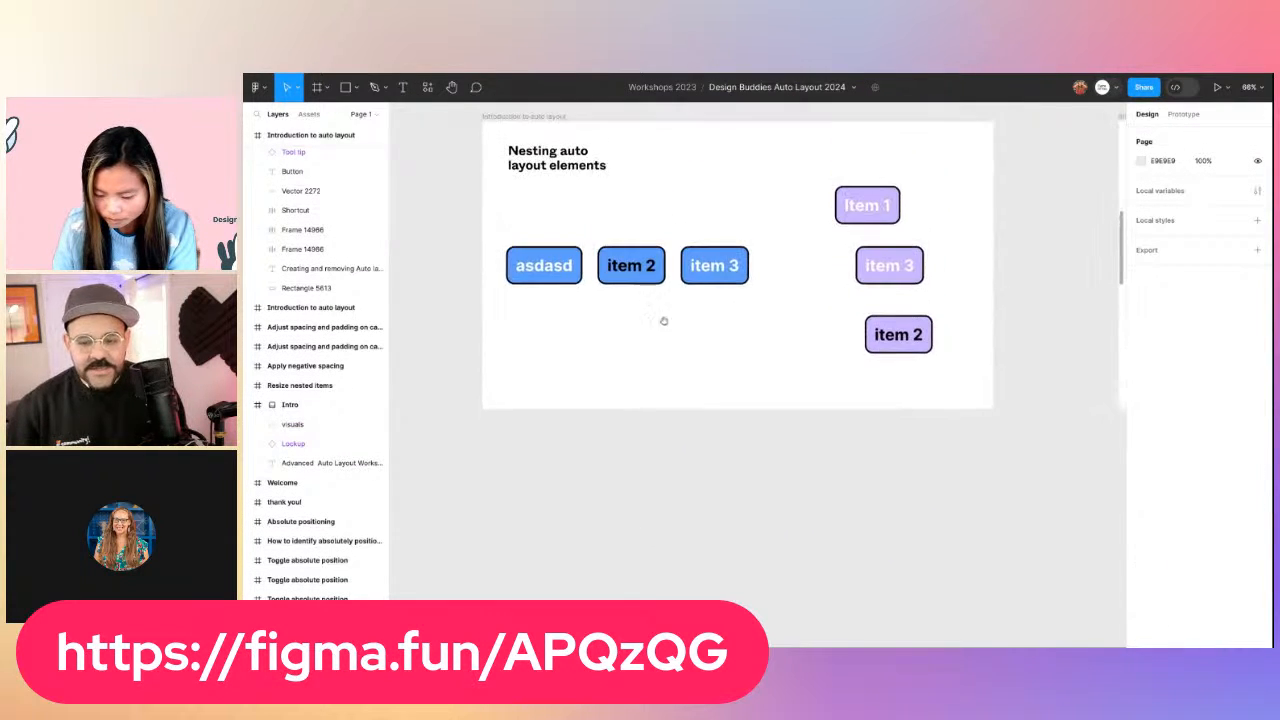
scroll(665, 265, "up", 2)
left_click(519, 354)
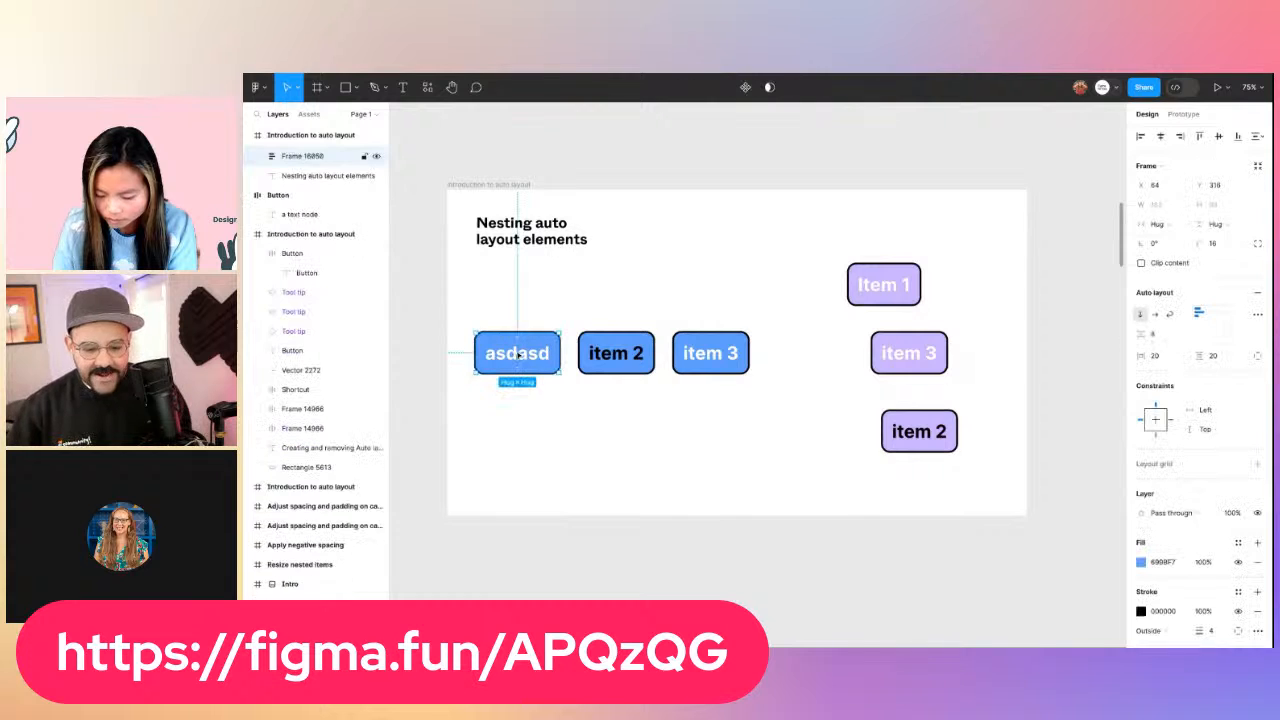
left_click_drag(541, 354, 613, 360)
left_click_drag(707, 354, 706, 357)
Change the third blue item's text to "asasdasd" and the second blue item's text to "asdasd 2"
double_click(706, 357)
type("asasdasd")
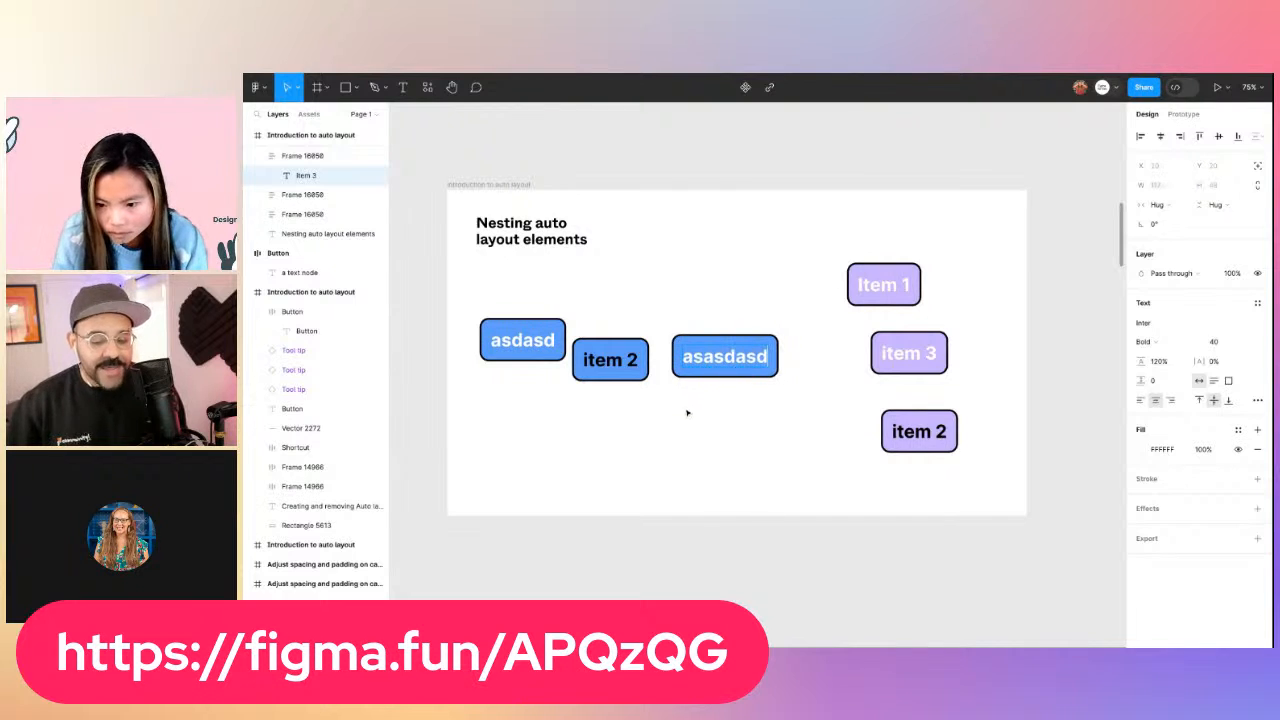
left_click(617, 362)
type("asdasd")
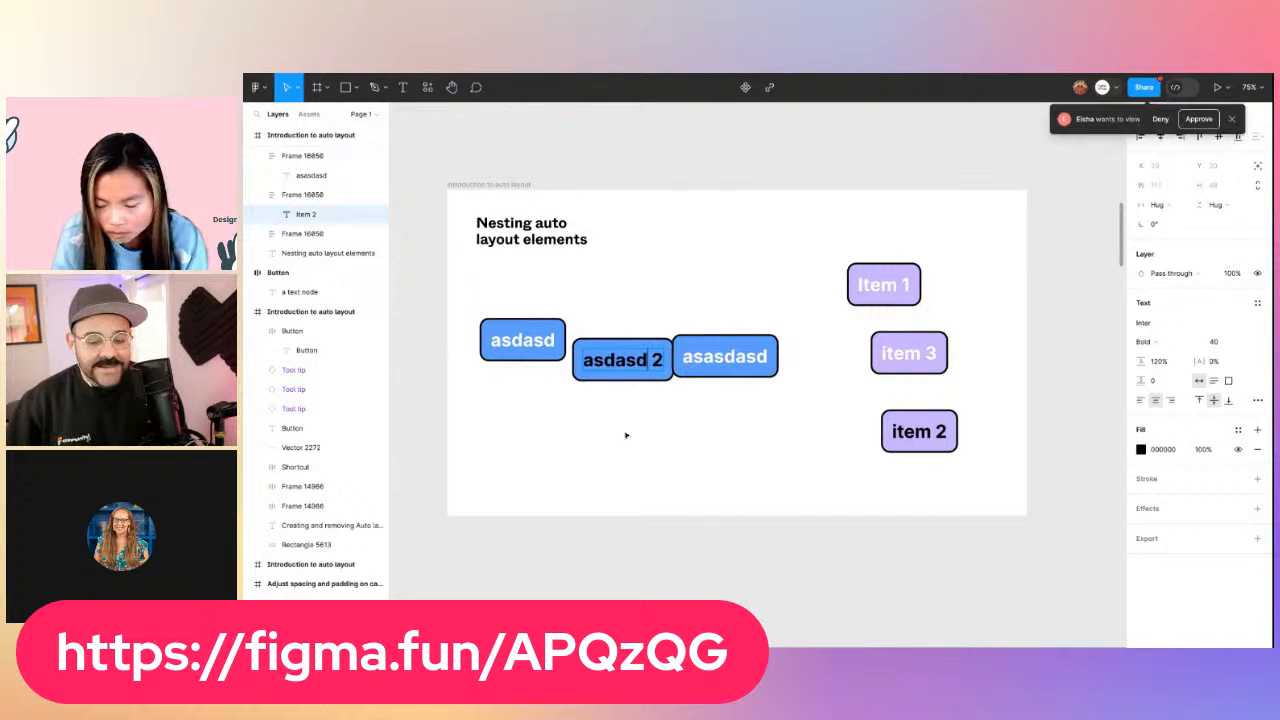
Relabel the three blue items "button 1", "button 2" and "button 3" in order
double_click(620, 360)
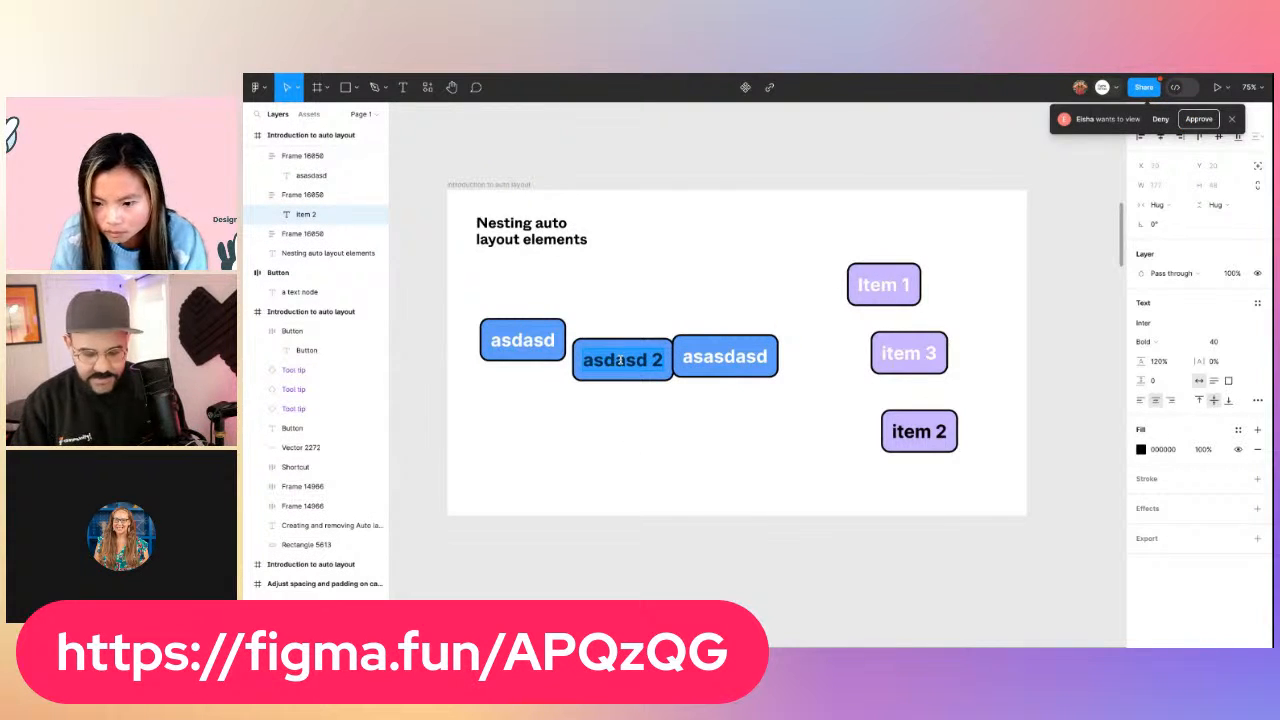
type("button")
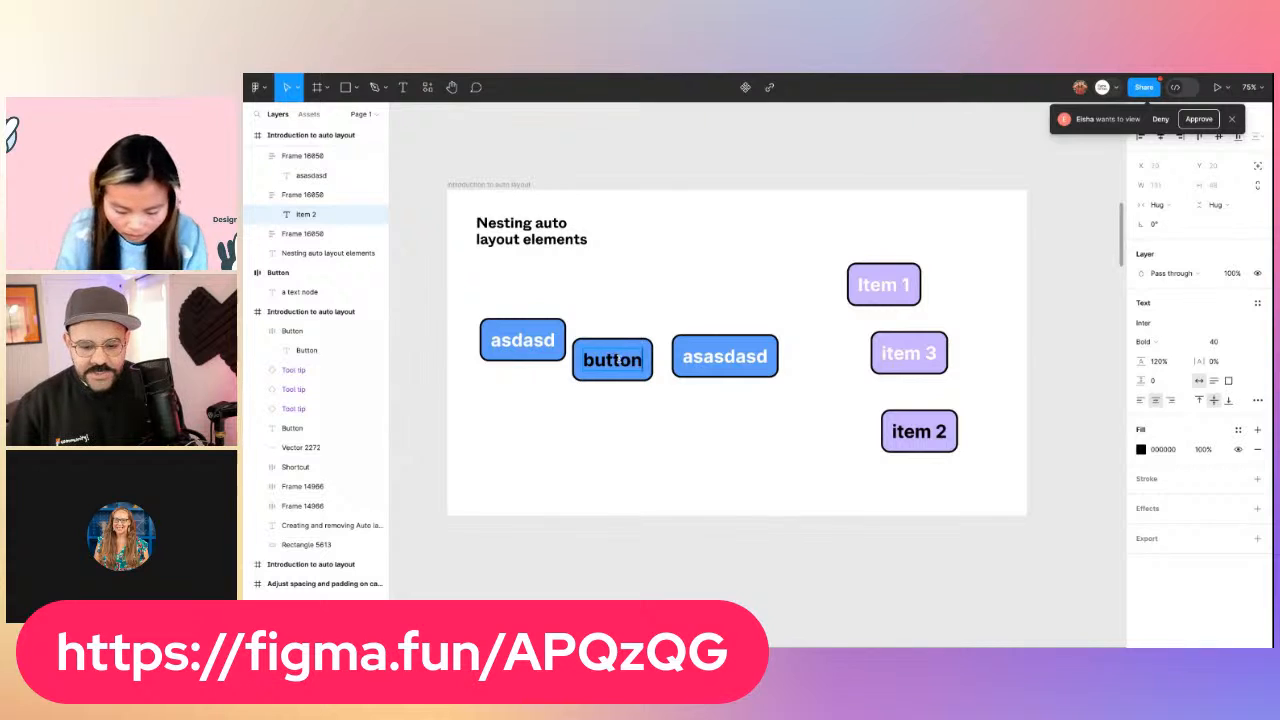
type(" 2")
double_click(725, 360)
type("button 3")
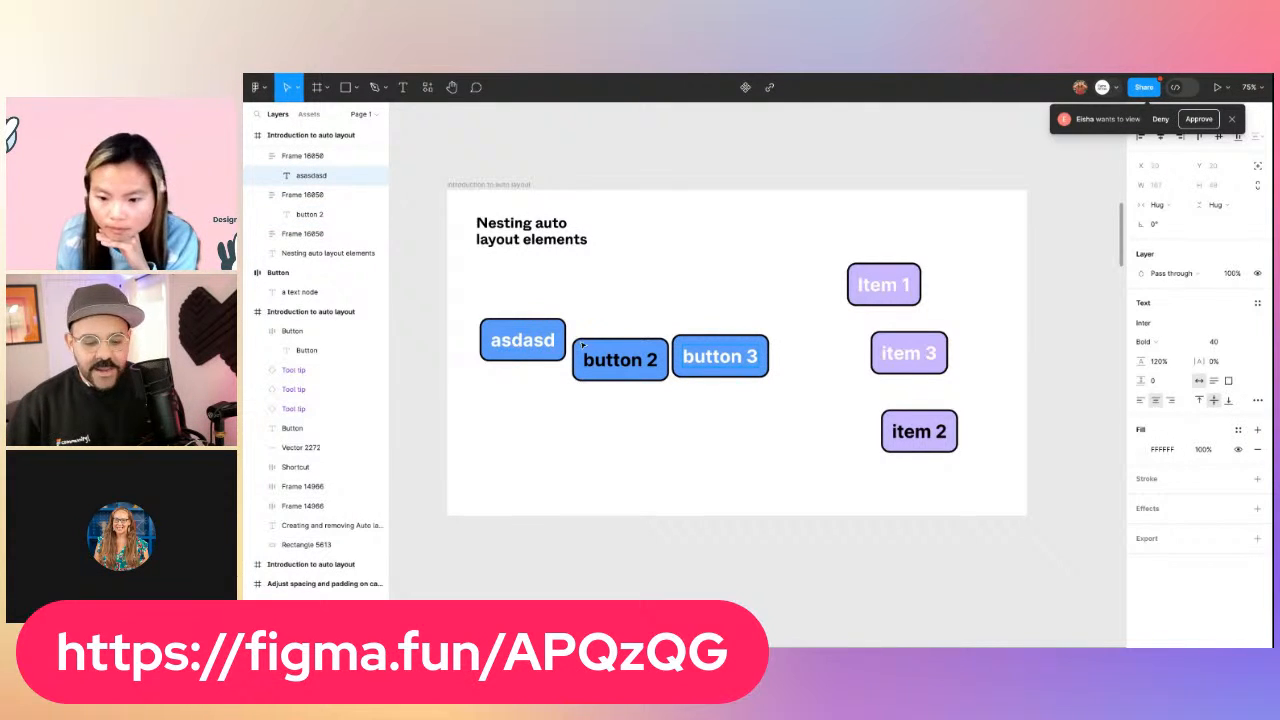
double_click(522, 340)
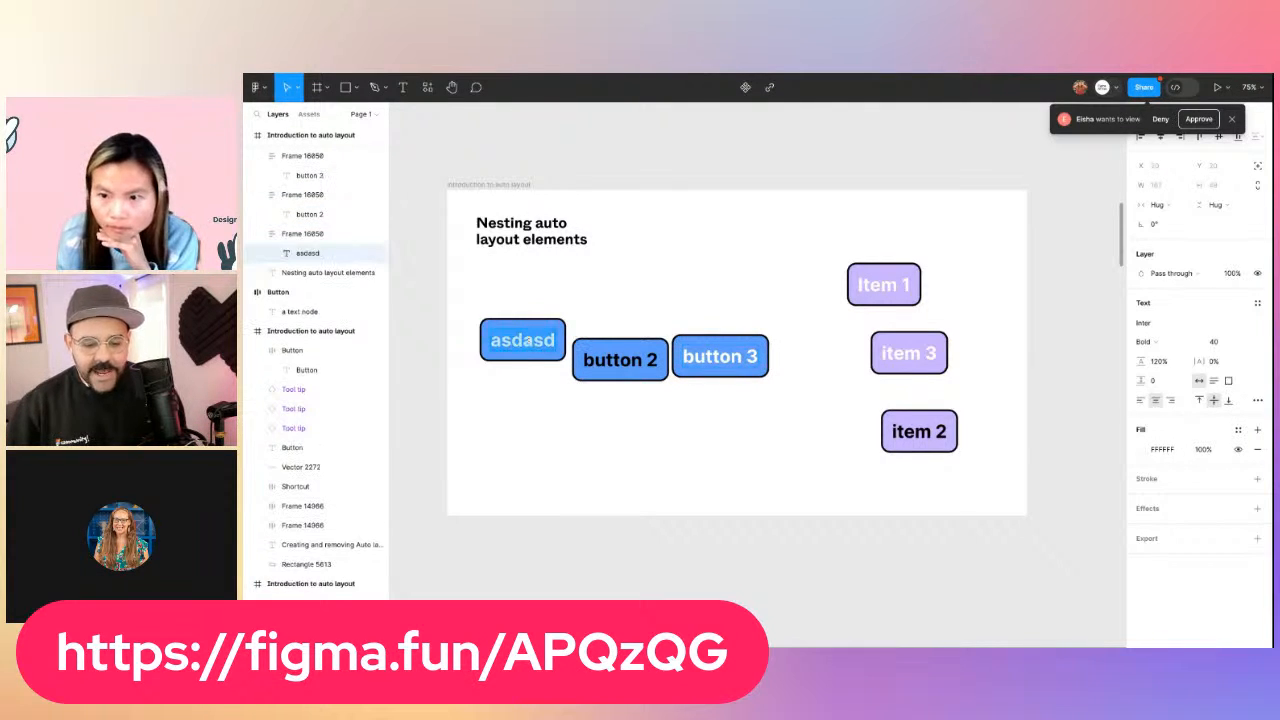
type("button 1")
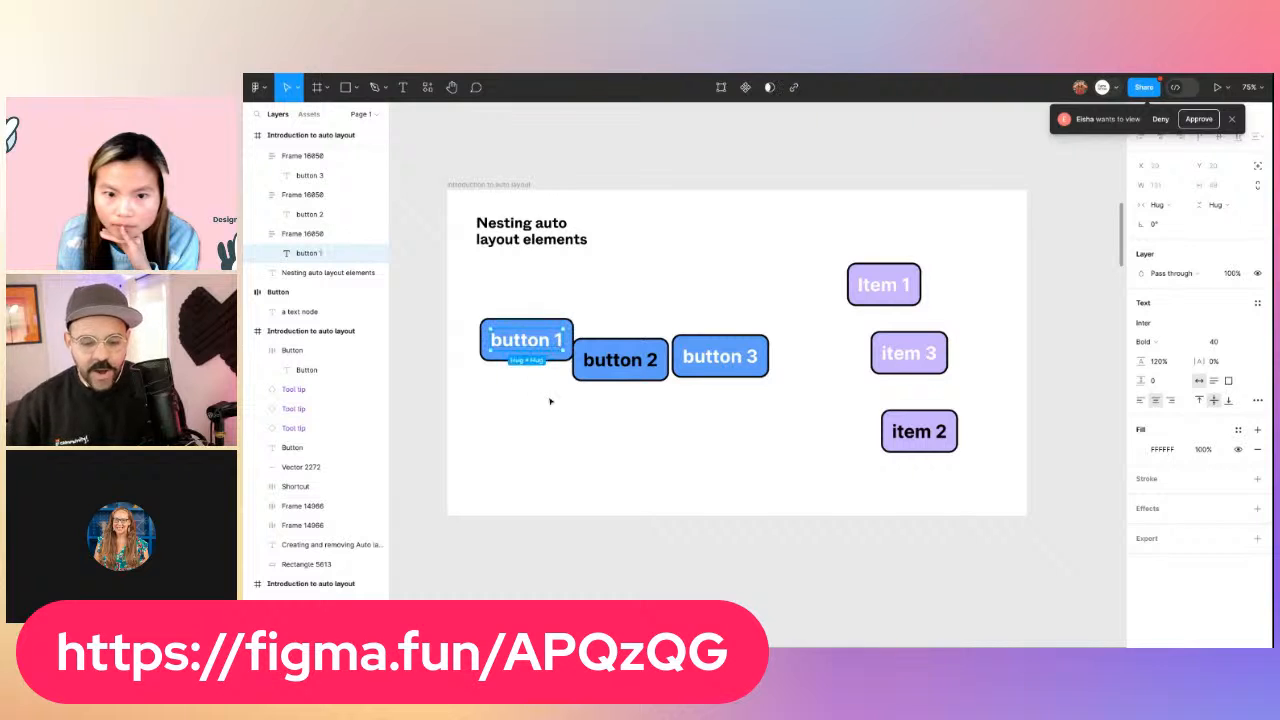
Reposition button 2 and button 3 into a loose, slightly uneven row beside button 1
left_click(551, 401)
left_click_drag(641, 353, 569, 400)
left_click_drag(719, 358, 683, 402)
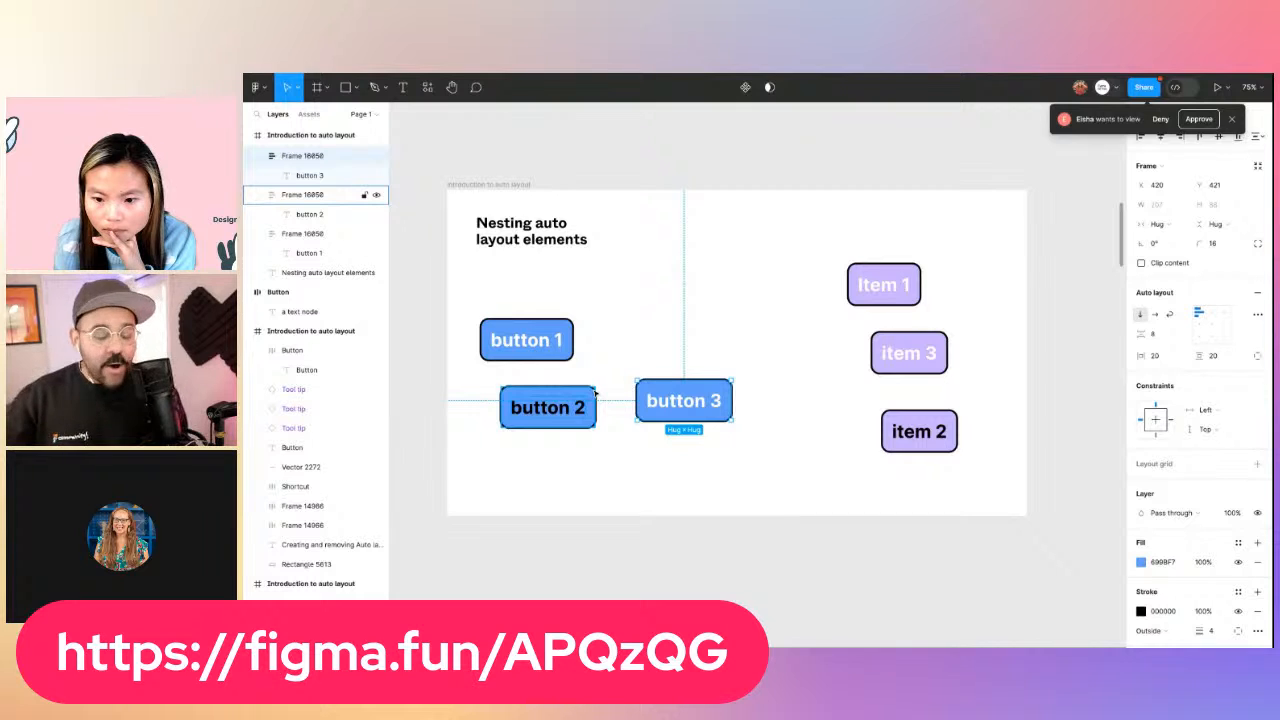
left_click_drag(548, 407, 631, 333)
left_click_drag(677, 394, 731, 348)
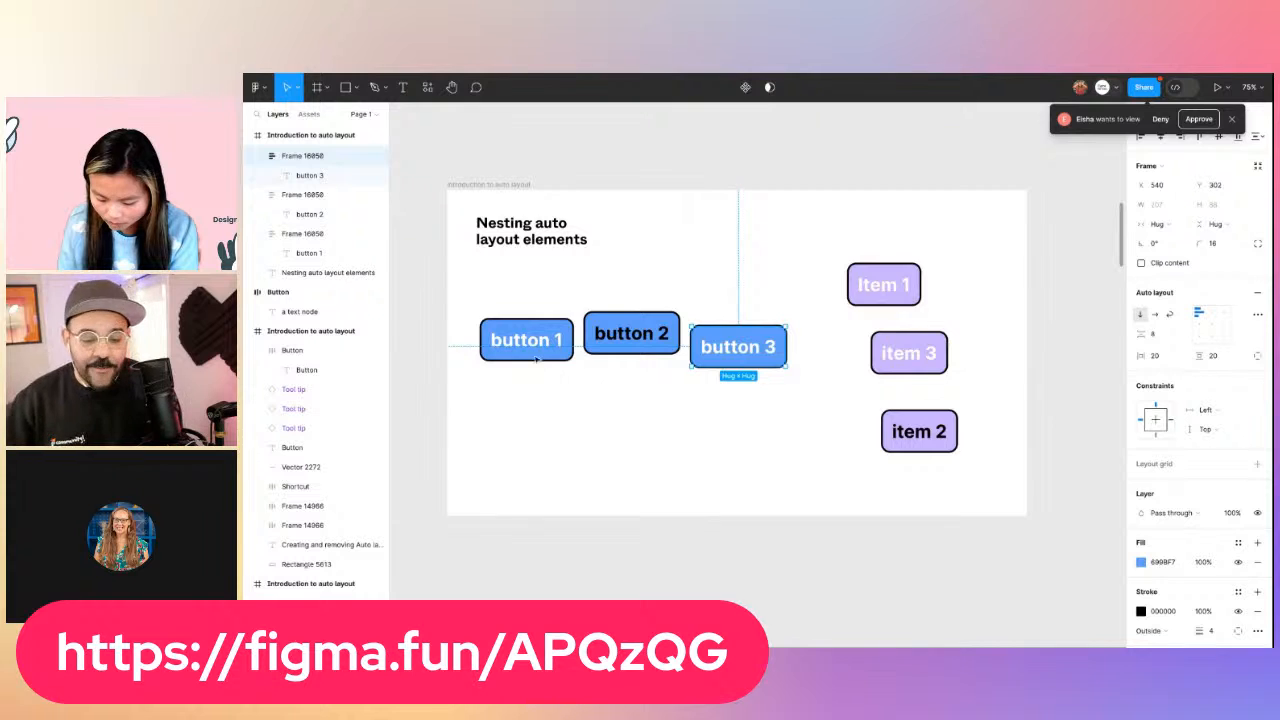
left_click_drag(480, 283, 810, 392)
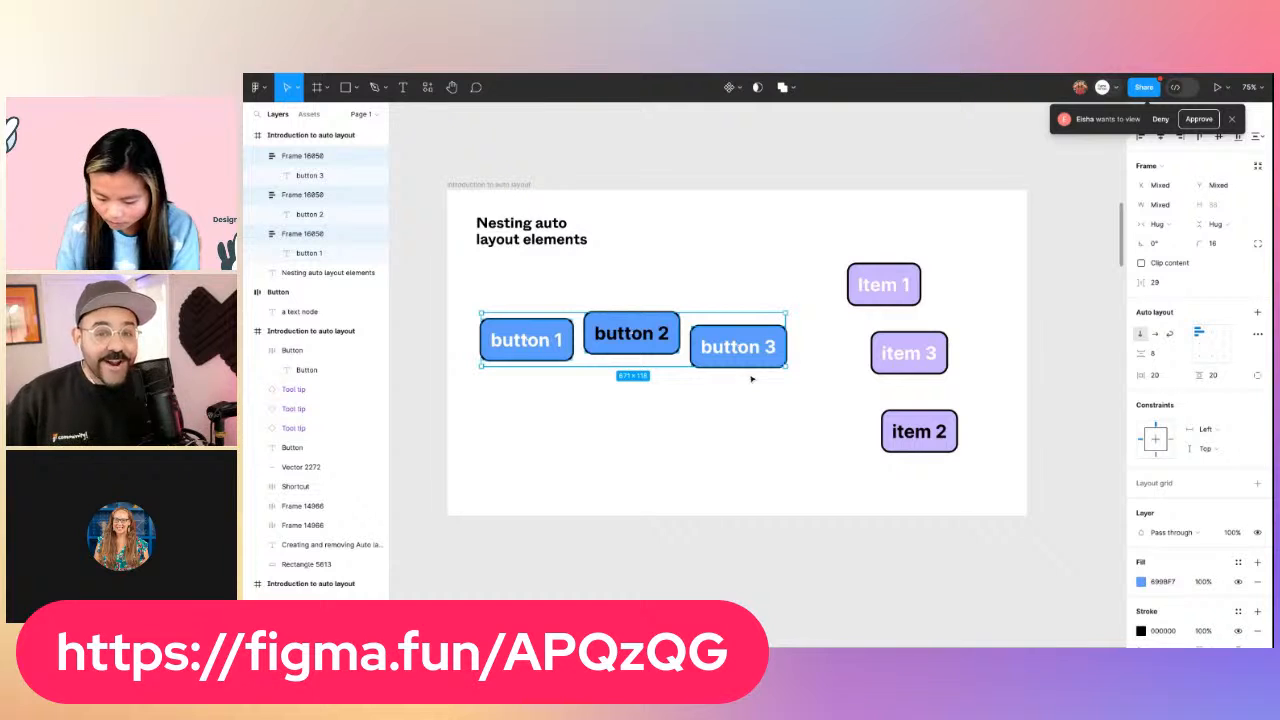
left_click(1257, 315)
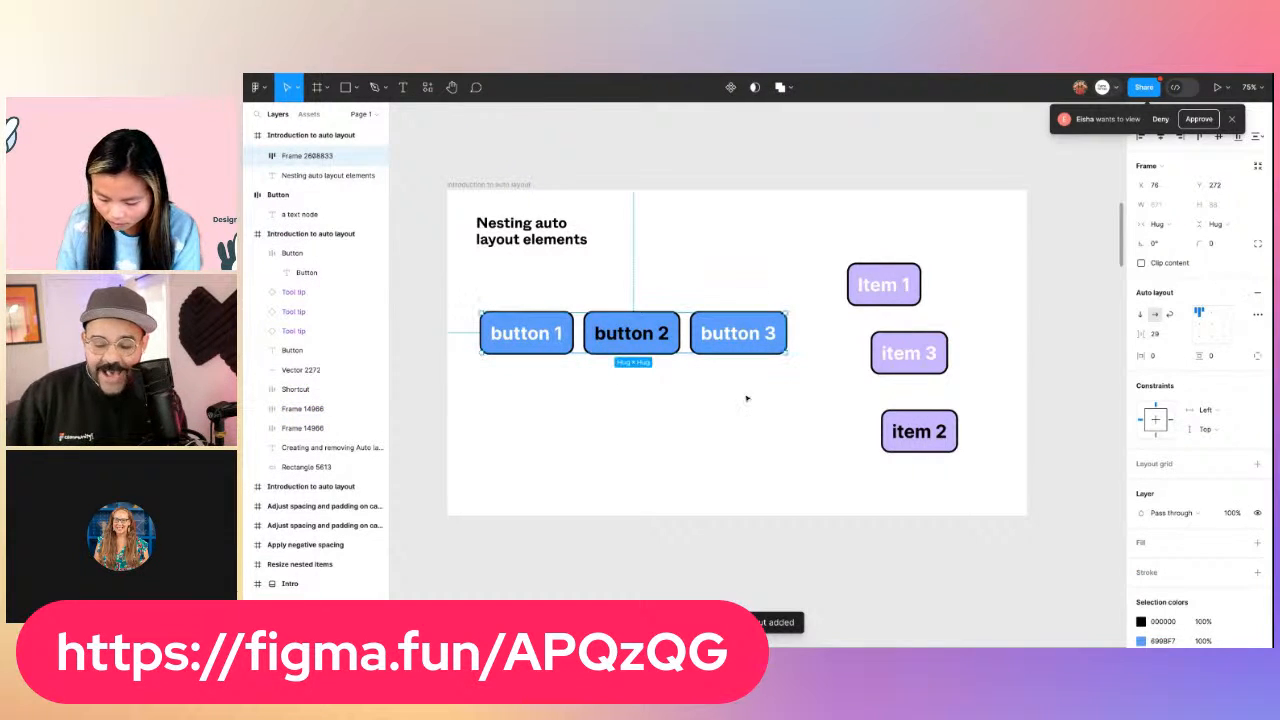
key("ctrl+z")
Wrap button 1, button 2 and button 3 together in an auto layout frame
left_click(527, 340)
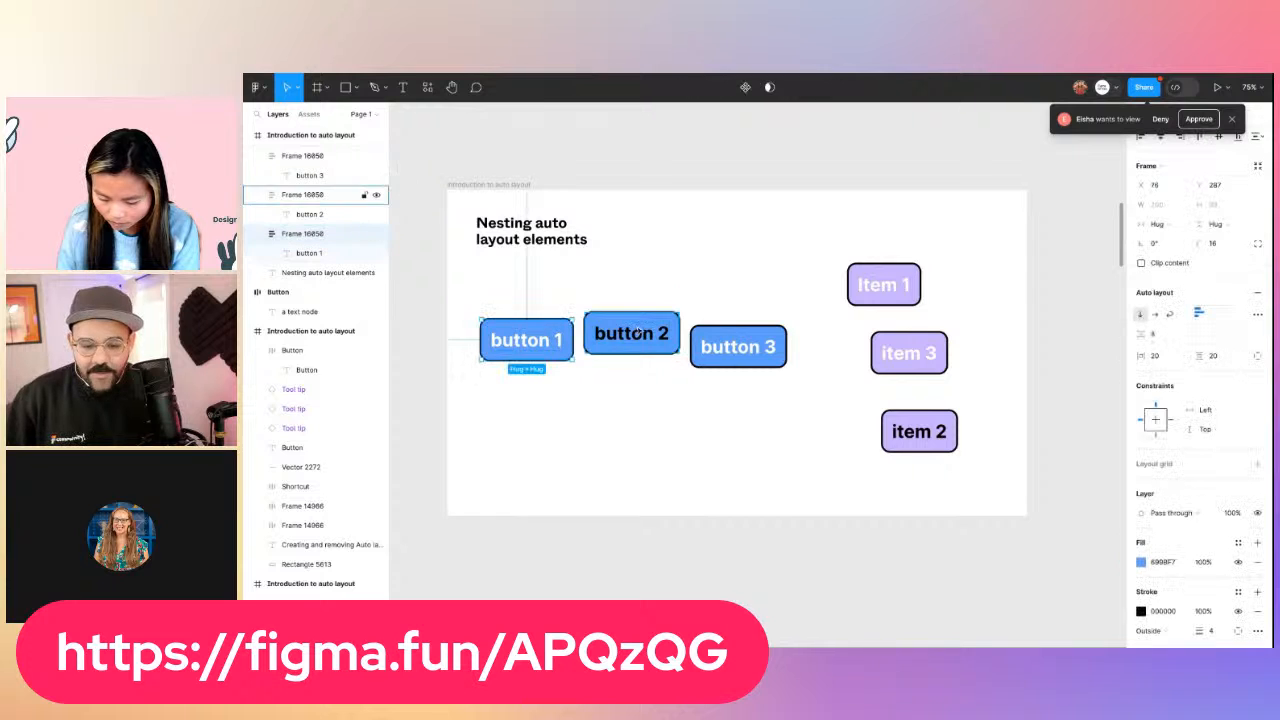
left_click(633, 333, "shift")
left_click(736, 346, "shift")
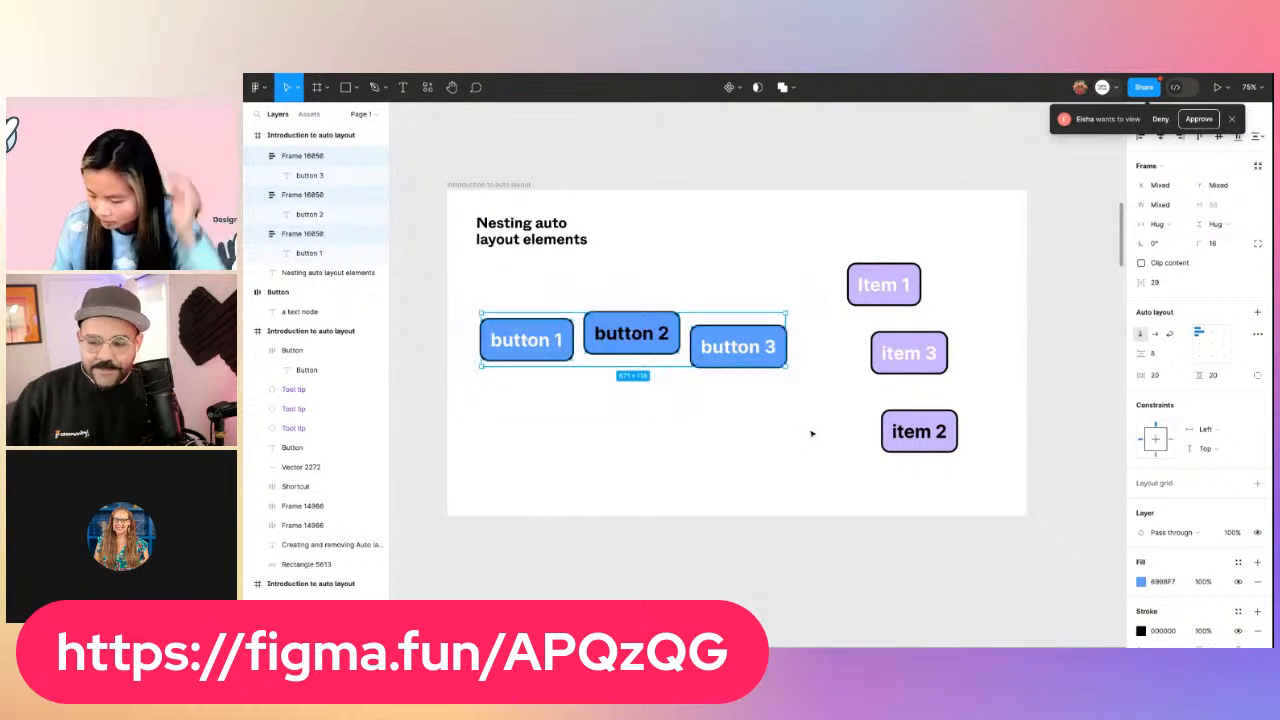
left_click(1257, 314)
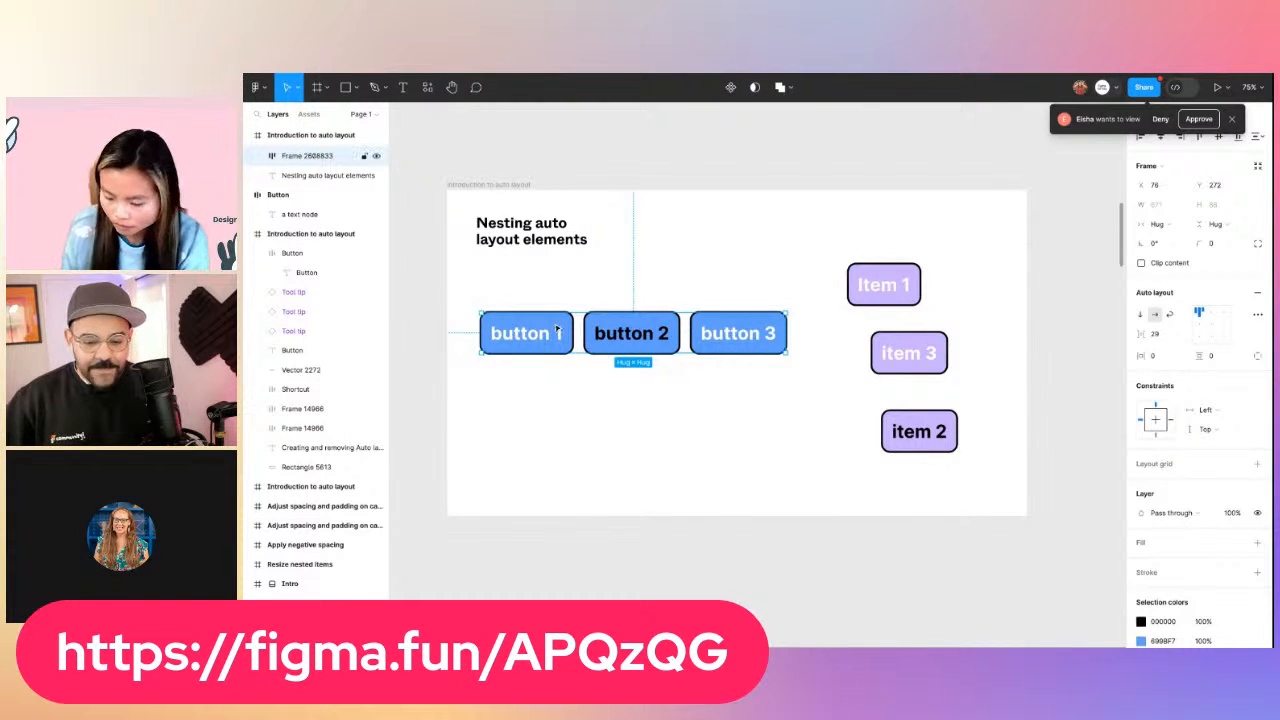
Reorder button 2 inside the auto layout row, shifting it to the end and back to the first place
double_click(608, 338)
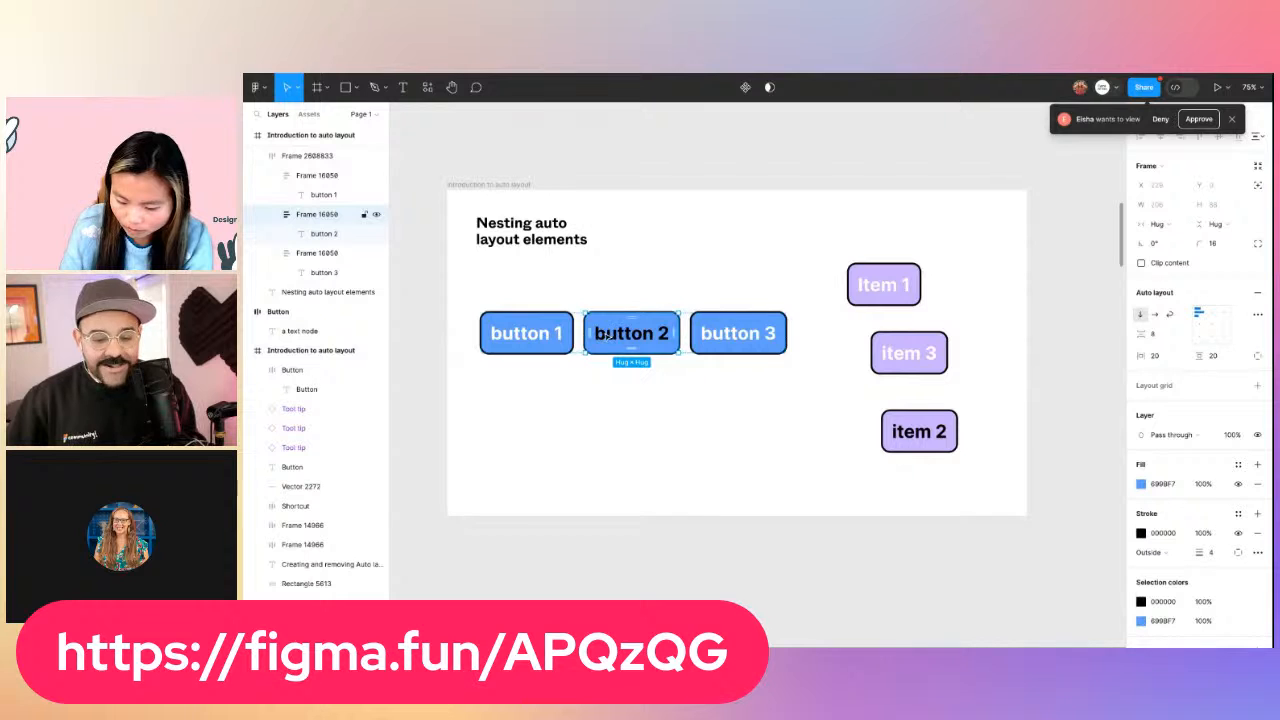
left_click_drag(598, 333, 495, 333)
key("Right")
key("Right")
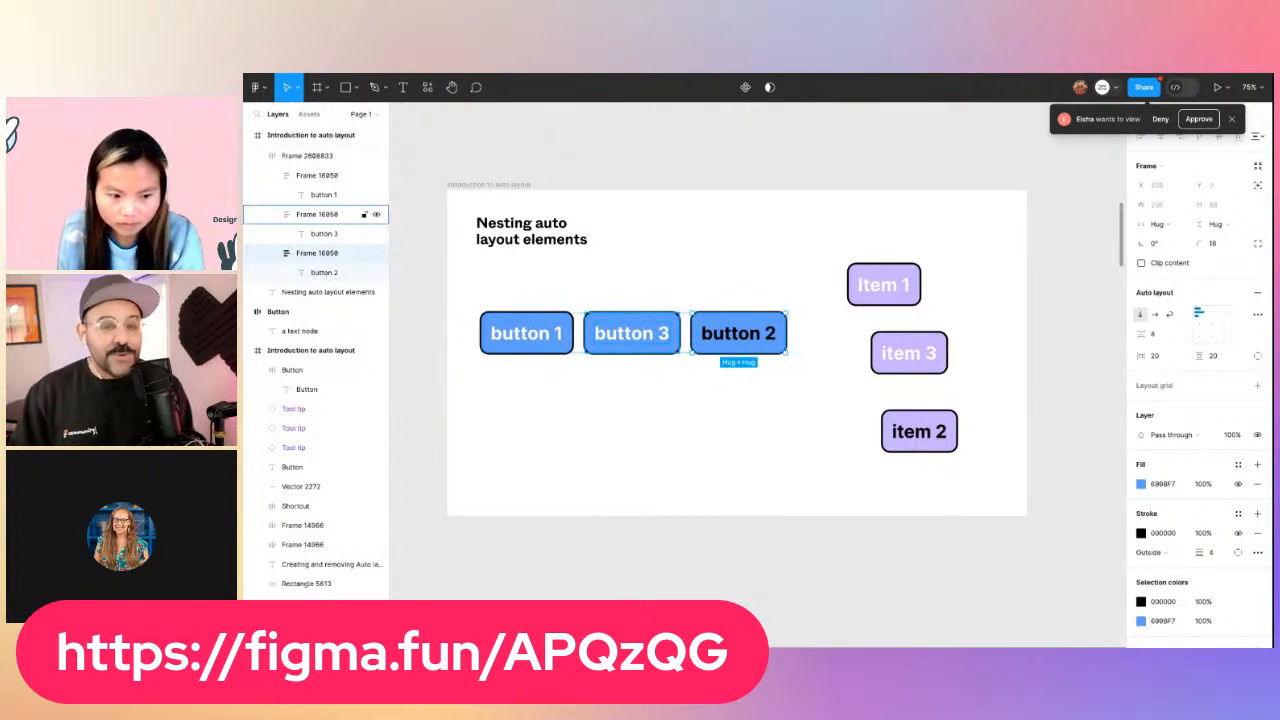
key("Left")
key("Left")
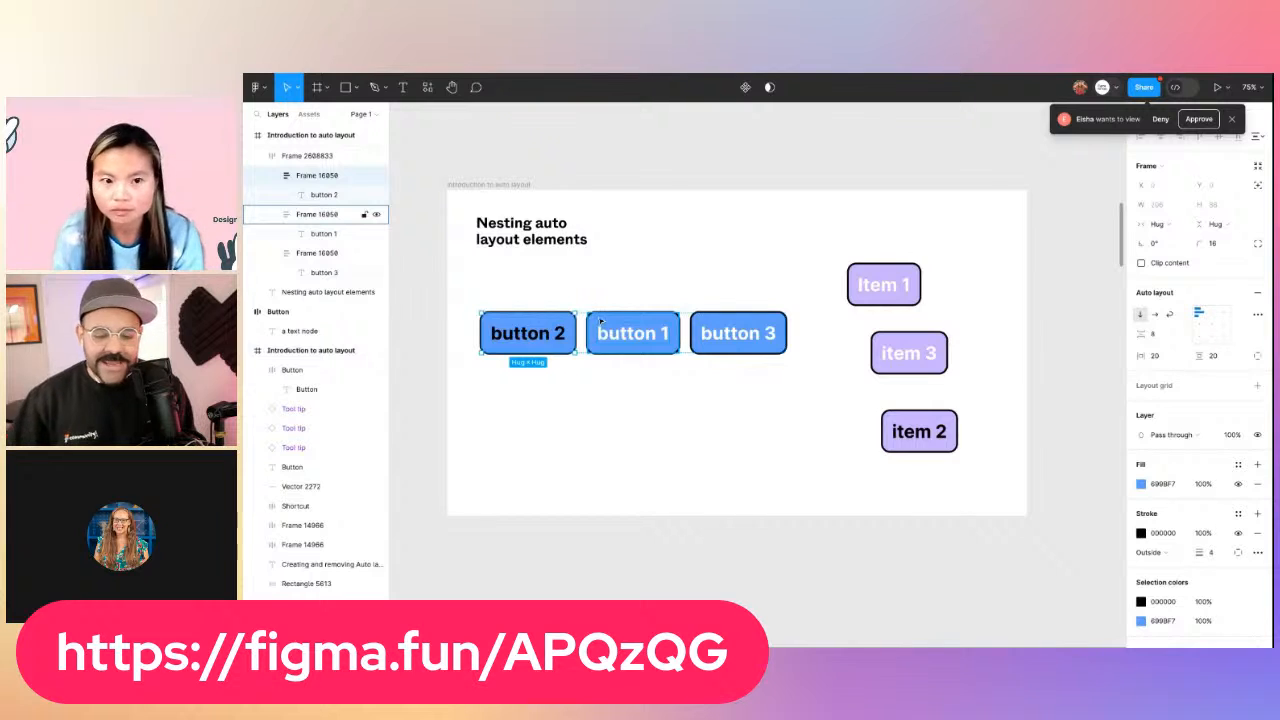
left_click(597, 374)
Move the three purple items individually into a loose, uneven column in the order item 1, item 3, item 2
scroll(597, 374, "down", 1)
left_click_drag(865, 426, 673, 405)
left_click_drag(697, 267, 704, 243)
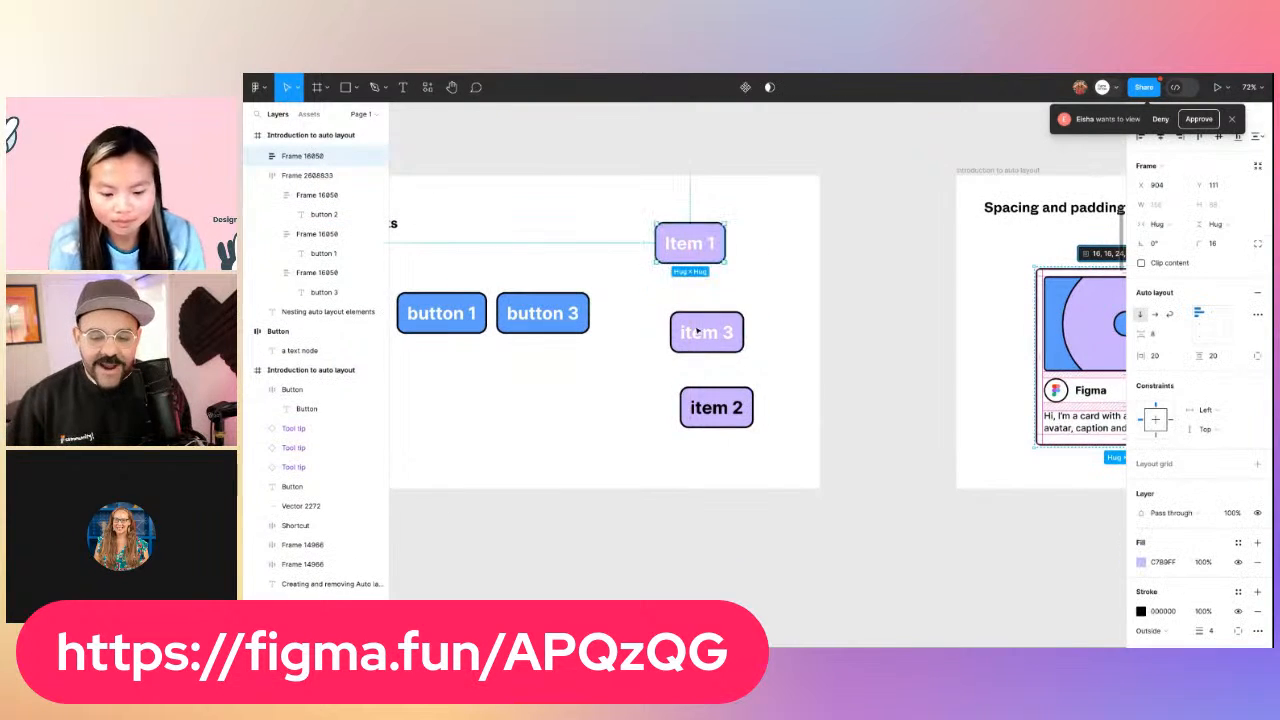
left_click_drag(694, 329, 711, 319)
left_click_drag(699, 421, 682, 398)
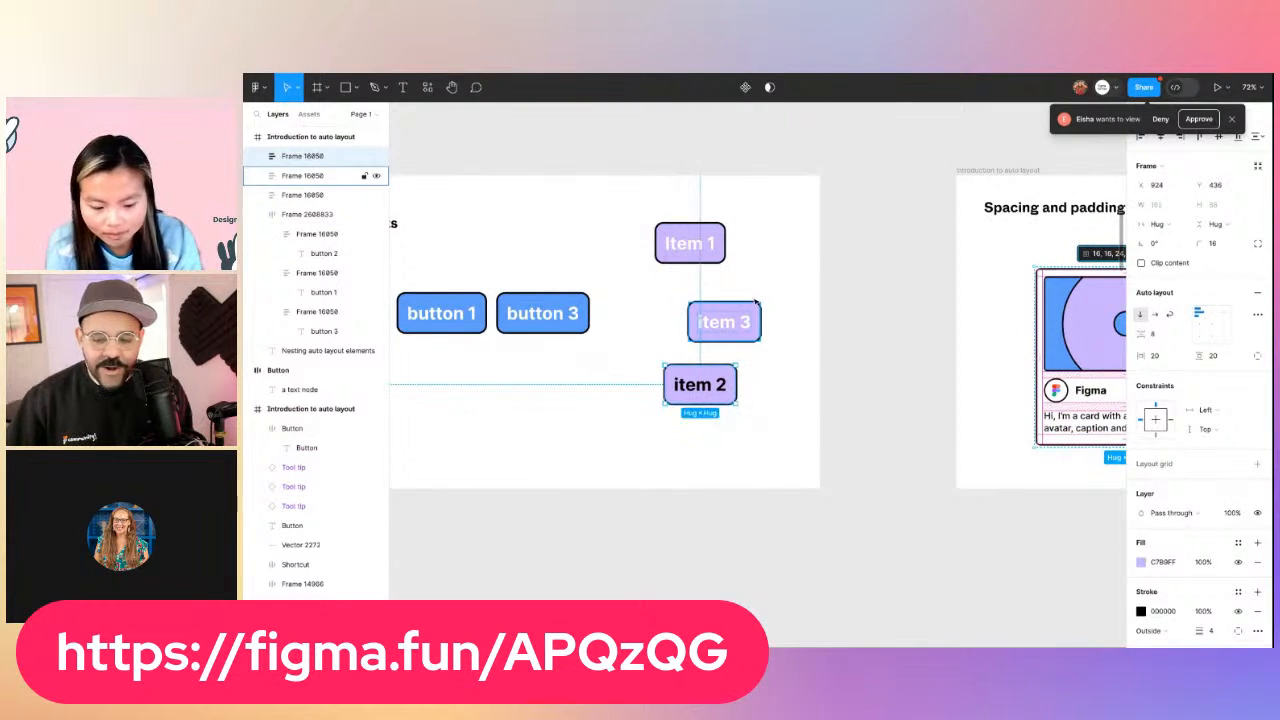
left_click_drag(744, 327, 747, 318)
Wrap the three purple items together in a vertical auto layout frame
left_click(637, 285)
left_click_drag(638, 210, 763, 443)
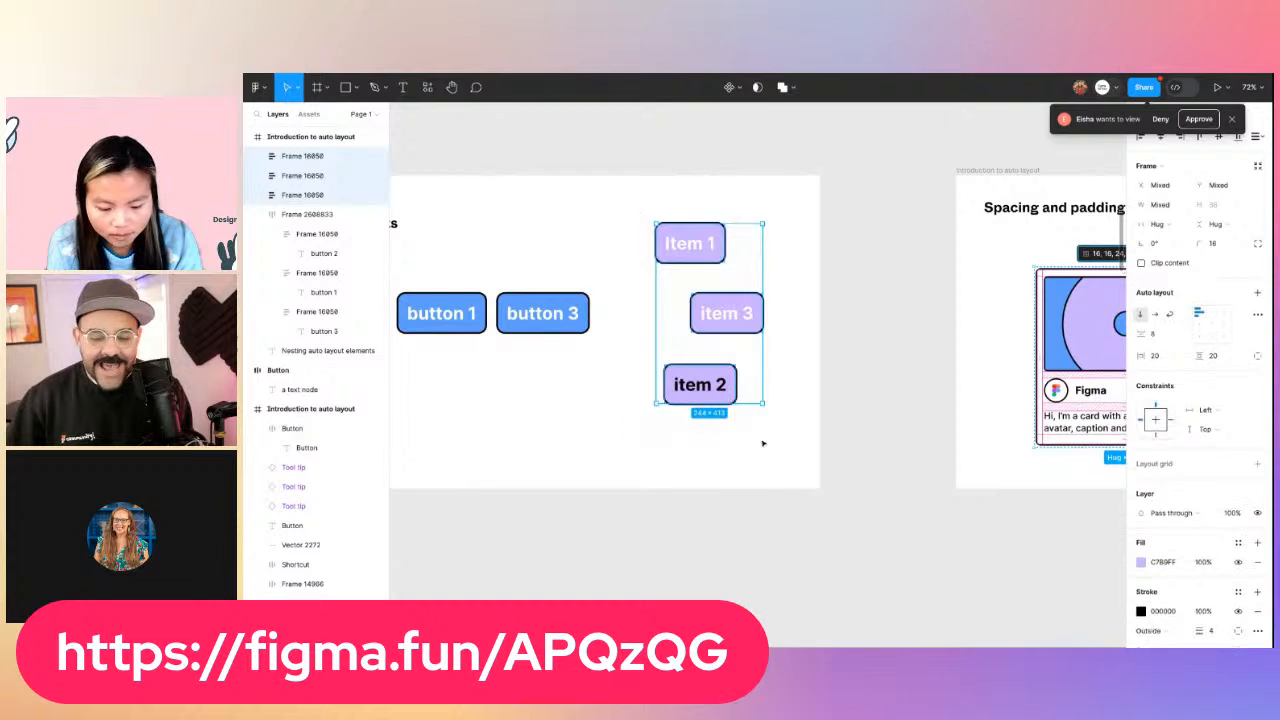
key("shift+a")
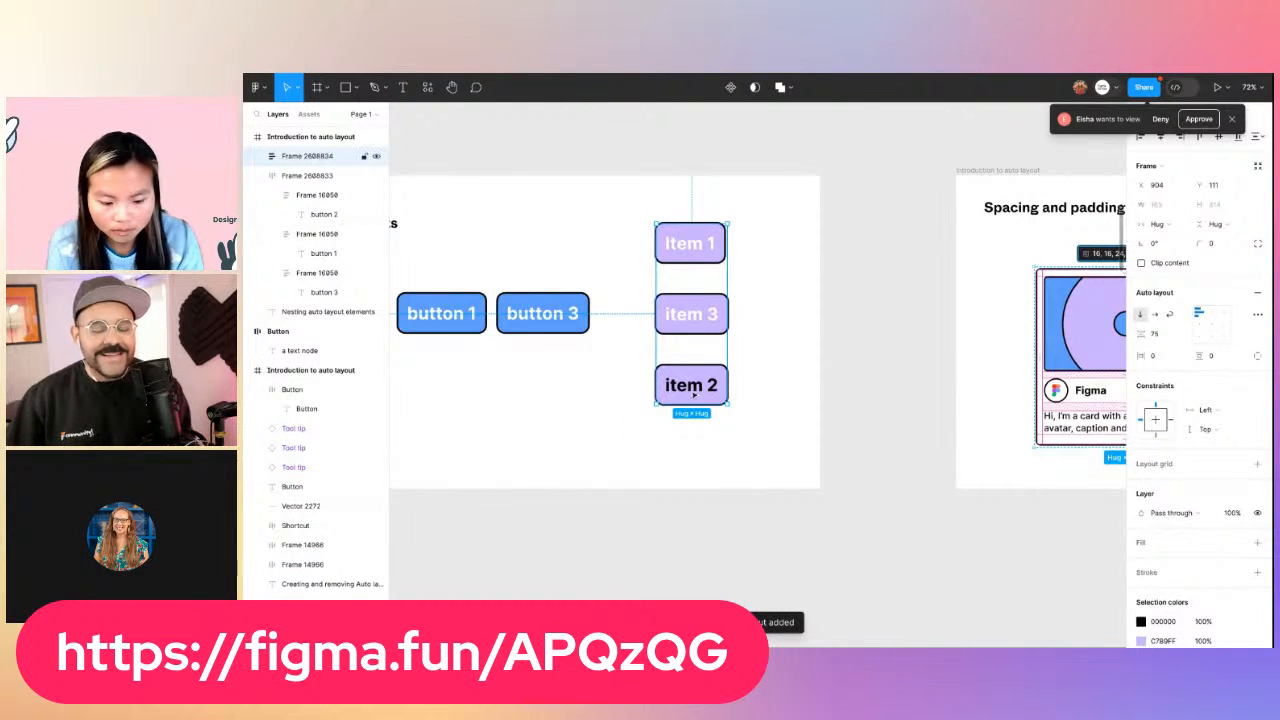
Rename the auto layout frame holding the purple items as "Navigation"
left_click(258, 160)
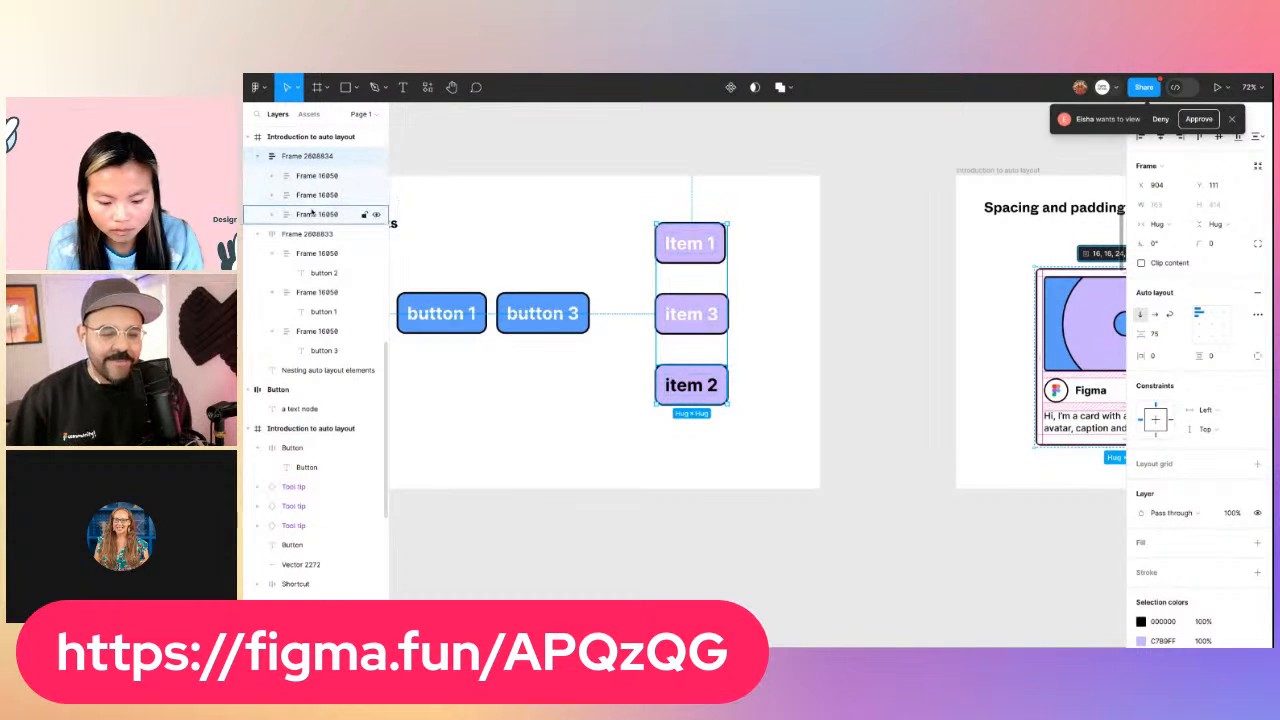
double_click(316, 157)
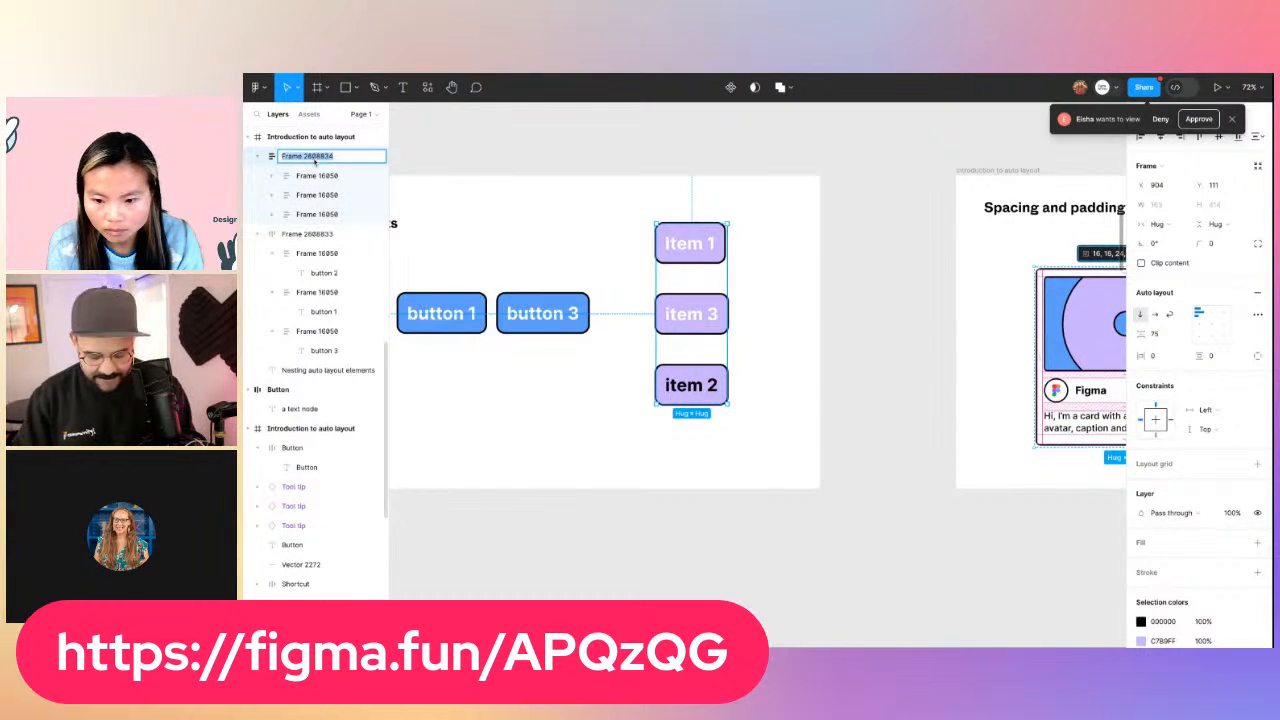
type("Navi")
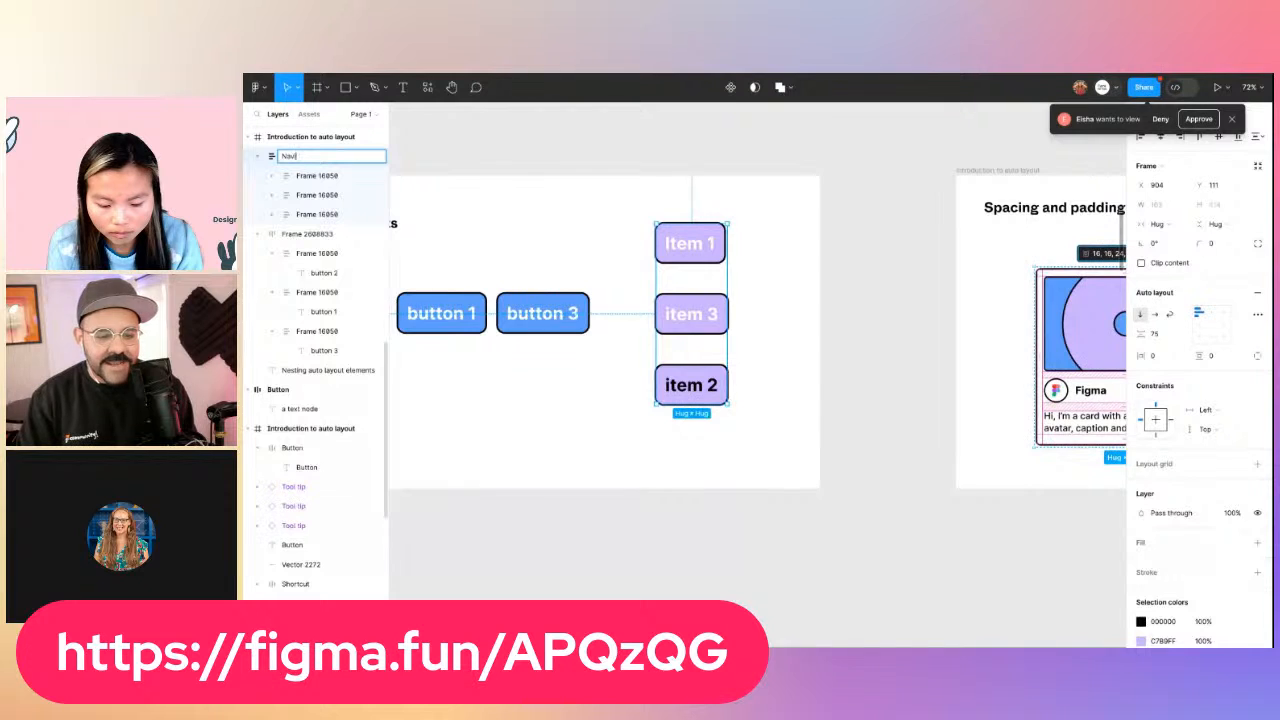
type("gation")
key("Return")
Batch-rename the three child frames of Navigation as "item" followed by a descending number
left_click(308, 176)
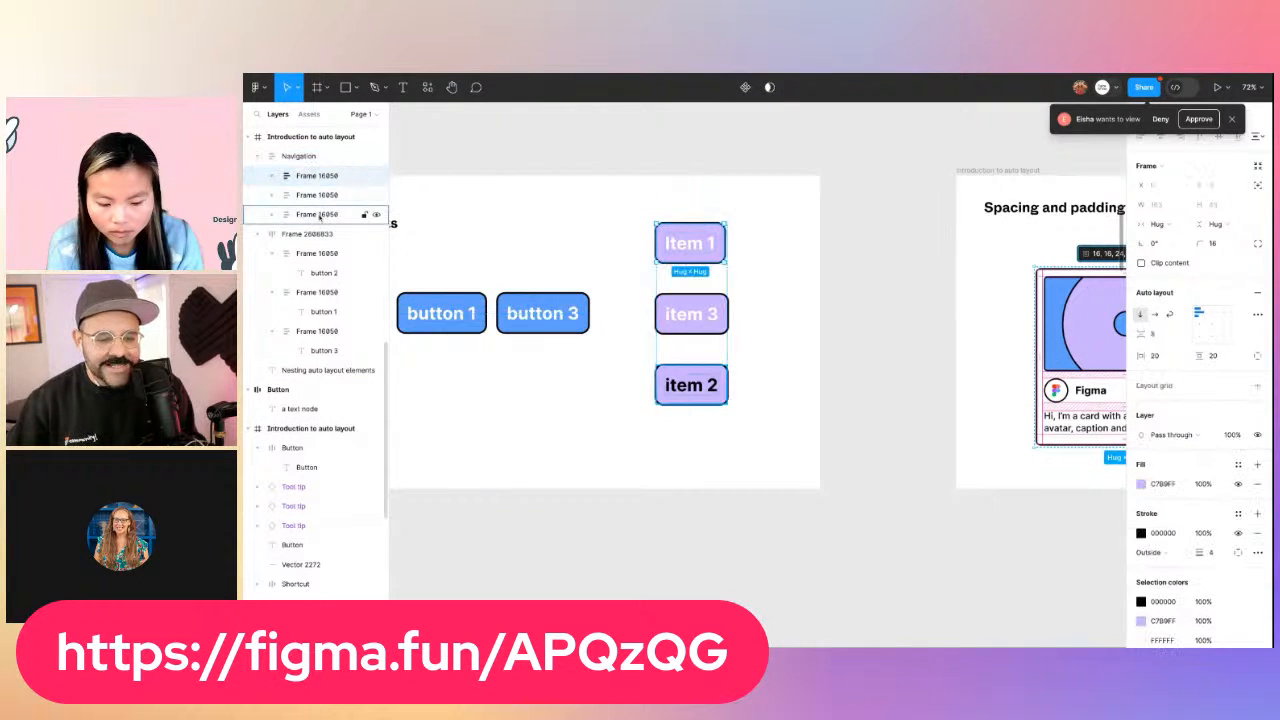
left_click(321, 215, "shift")
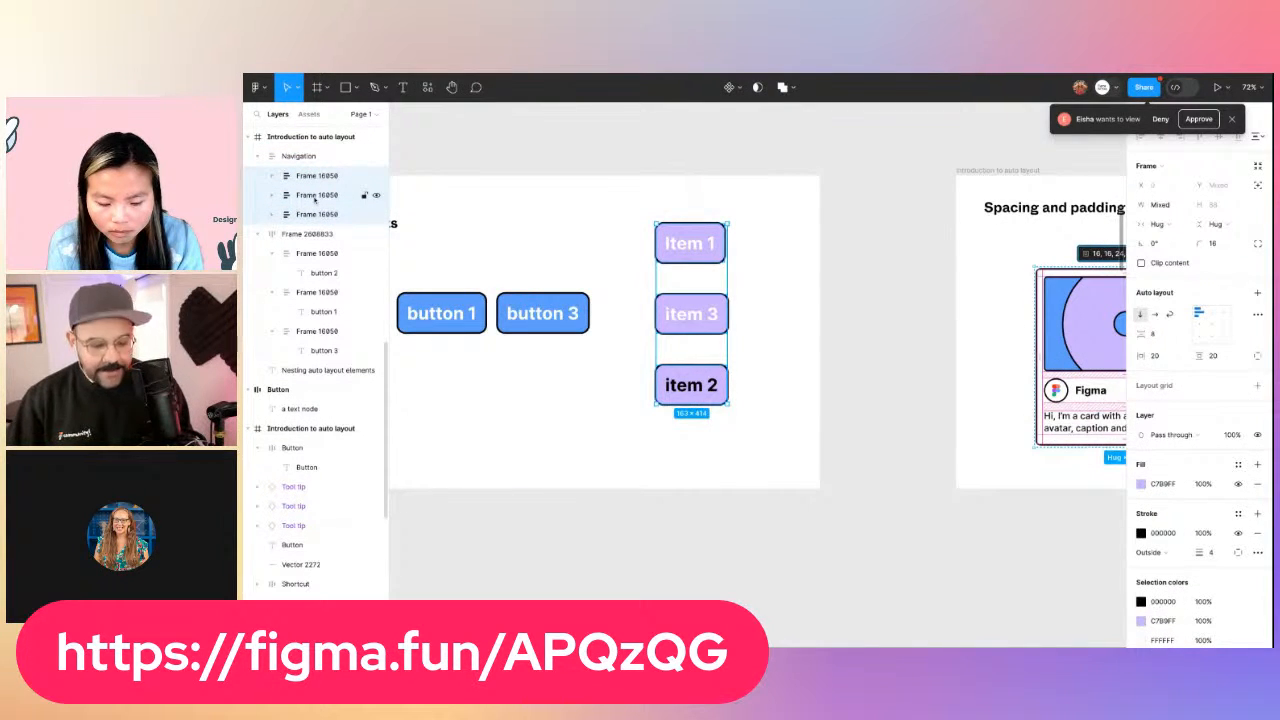
key("ctrl+r")
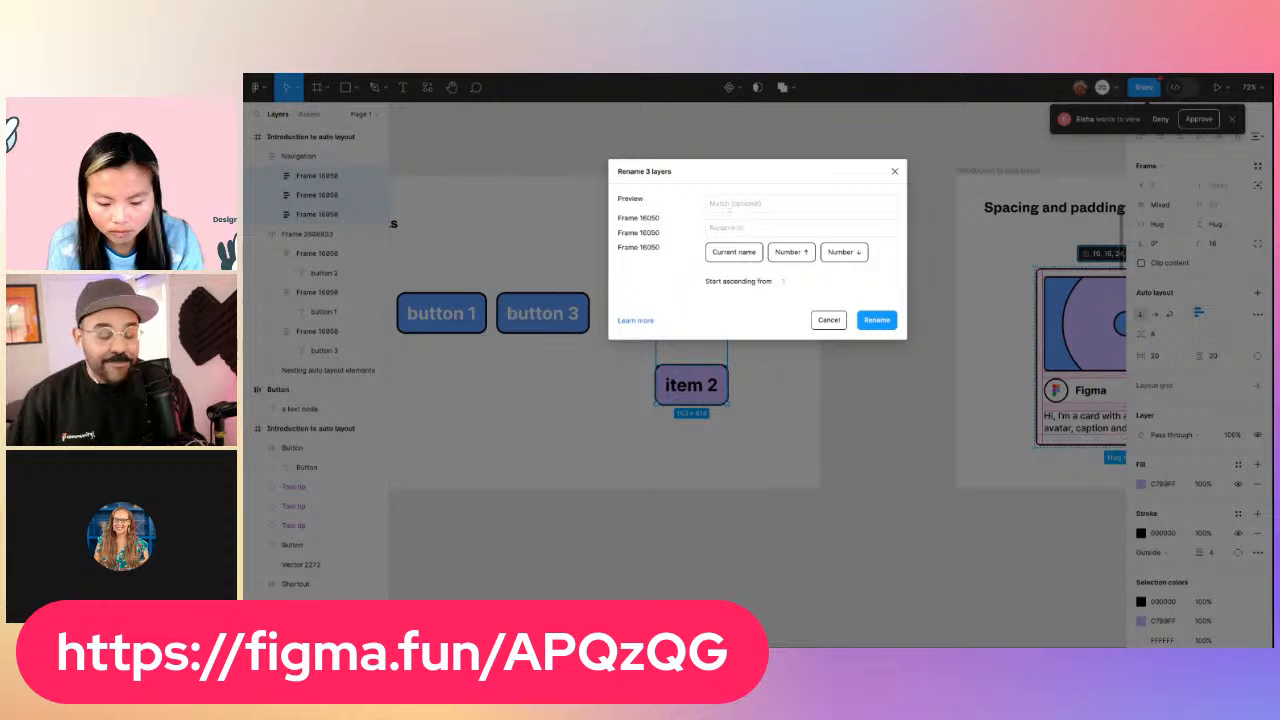
left_click(737, 227)
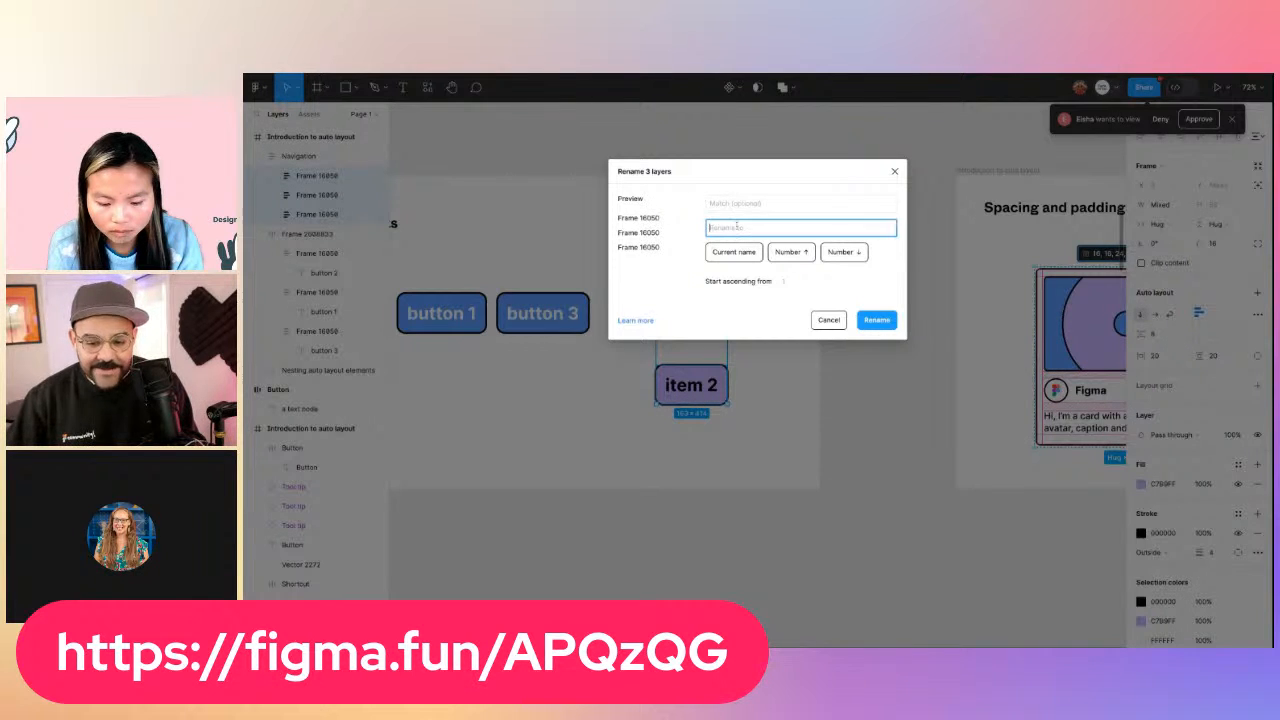
type("item")
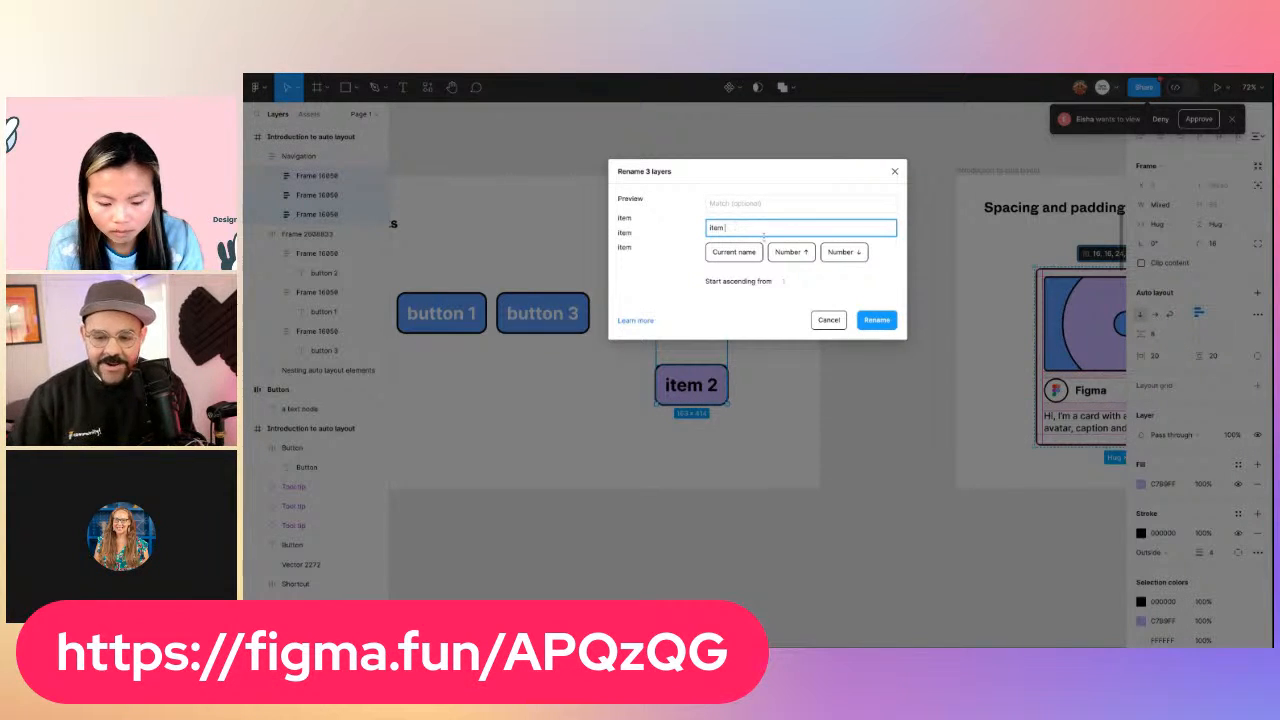
left_click(845, 251)
key("Return")
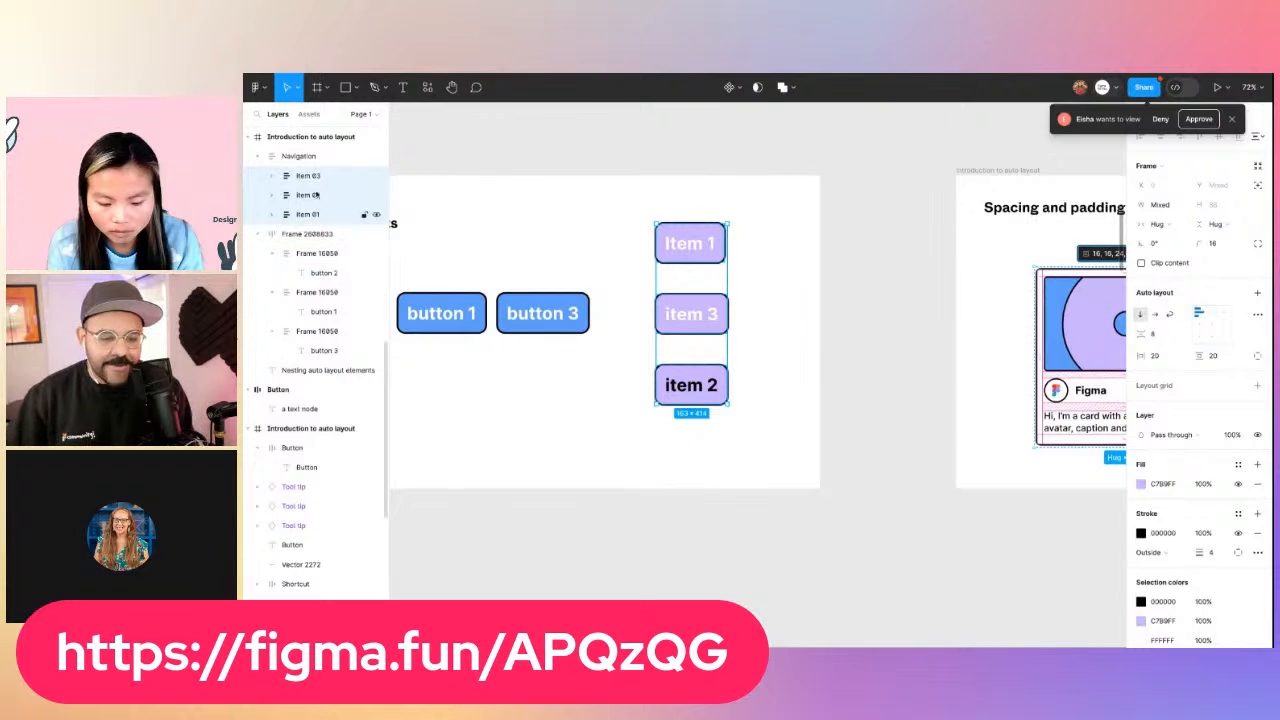
left_click(340, 215)
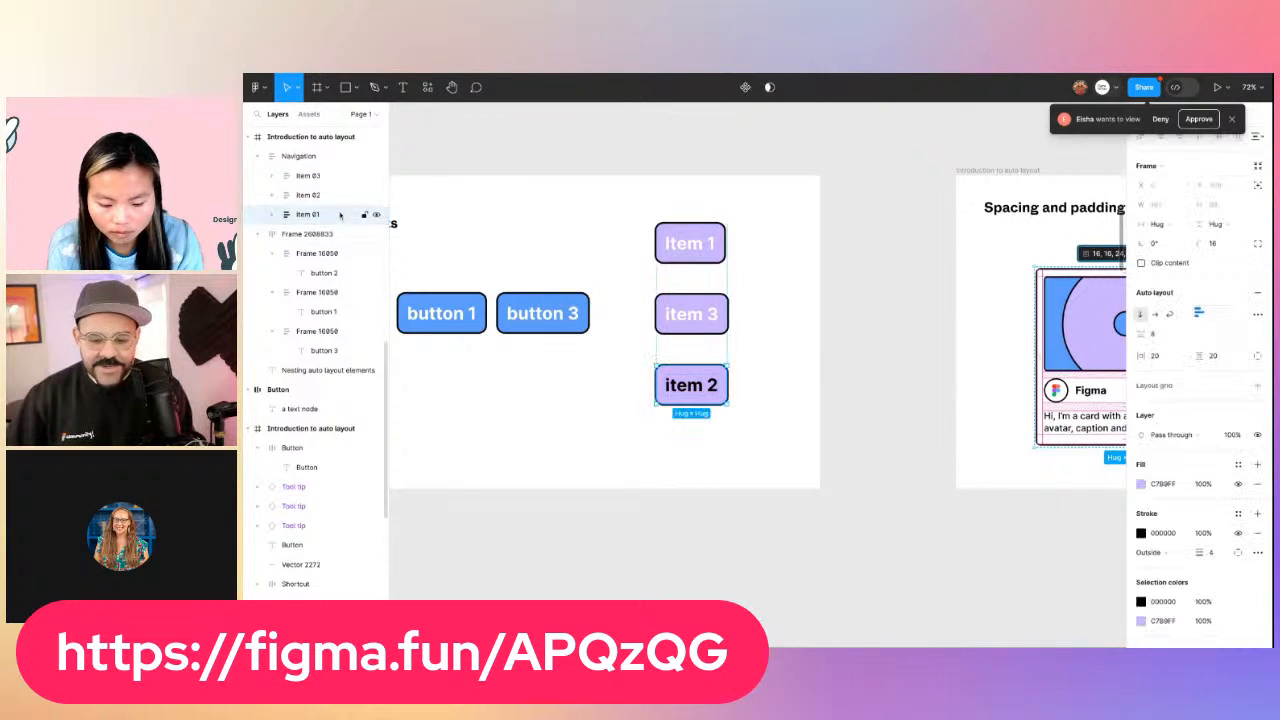
left_click(629, 259)
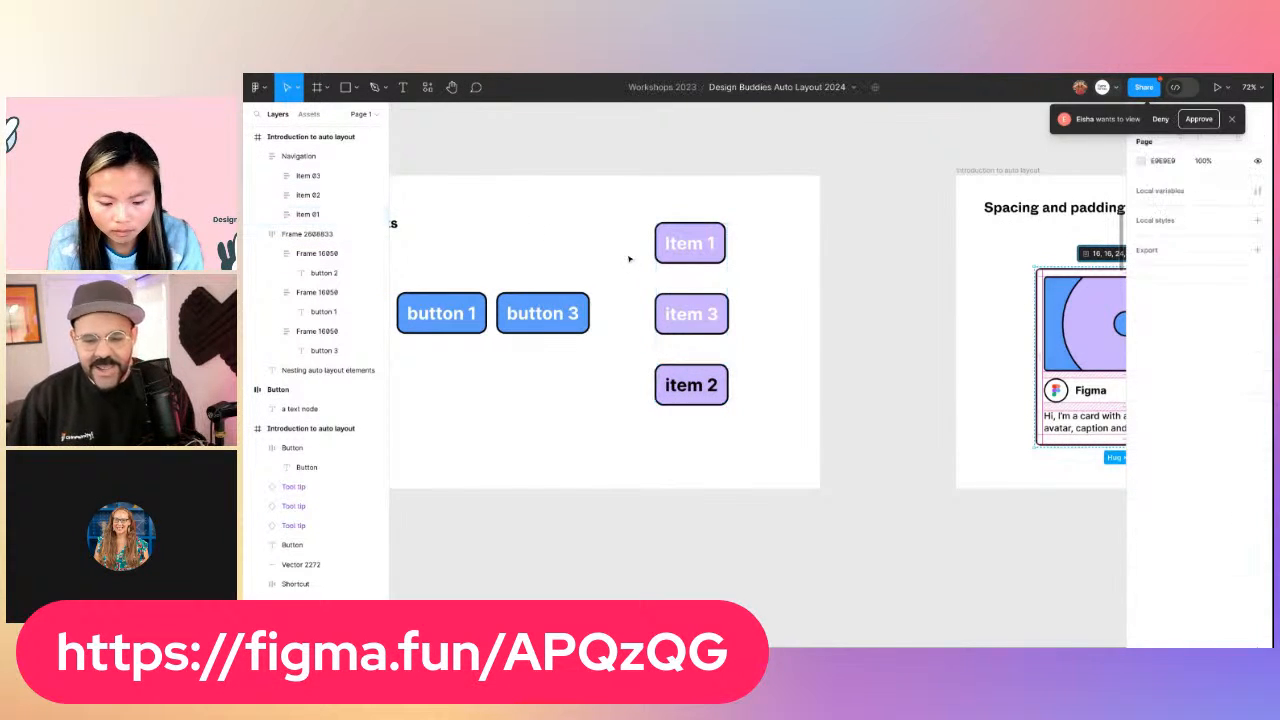
Tighten the vertical spacing of the Navigation frame to about 38 and move item 2 above item 3
left_click(703, 243)
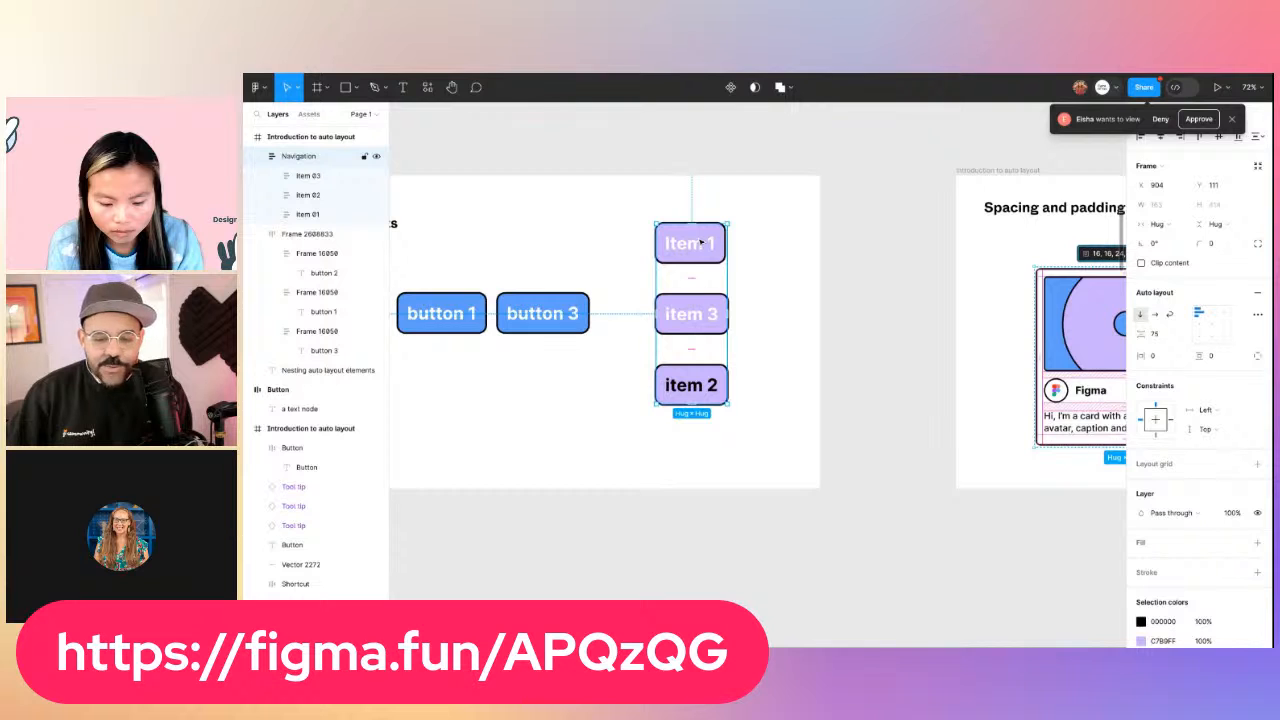
mouse_move(694, 281)
left_mouse_down()
mouse_move(695, 262)
mouse_move(695, 298)
mouse_move(695, 271)
left_mouse_up()
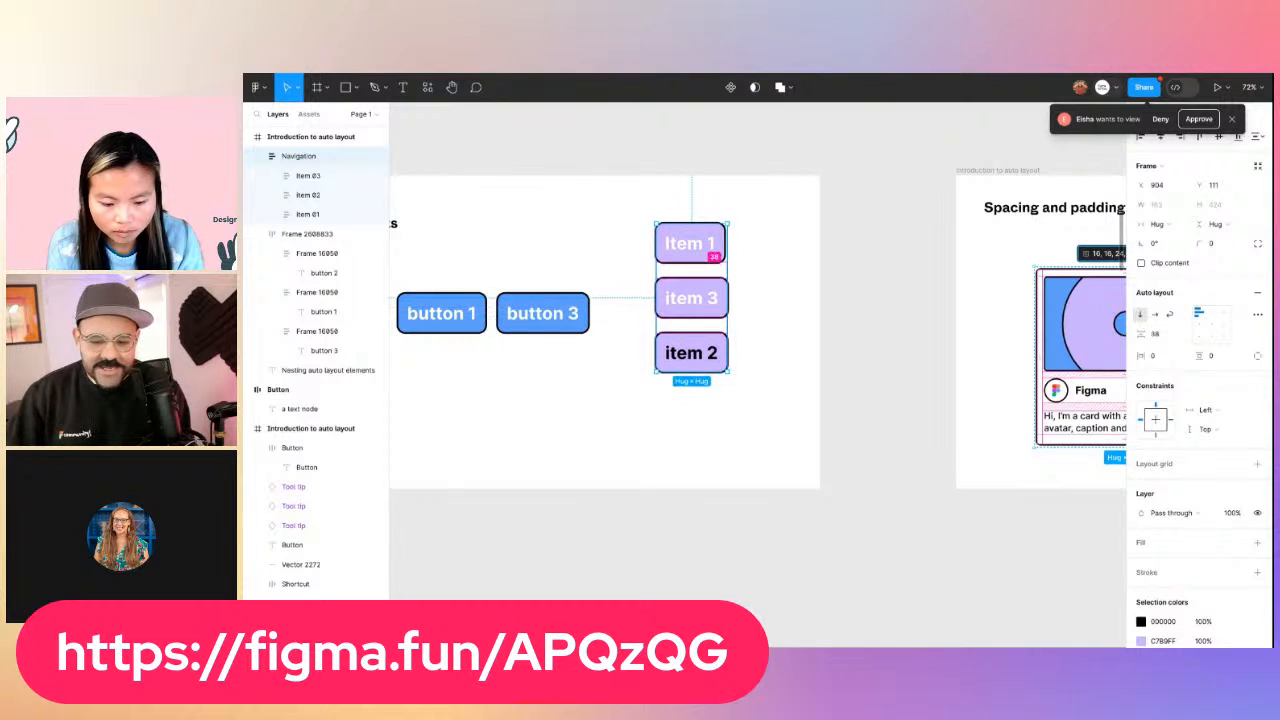
double_click(715, 254)
left_click(706, 345)
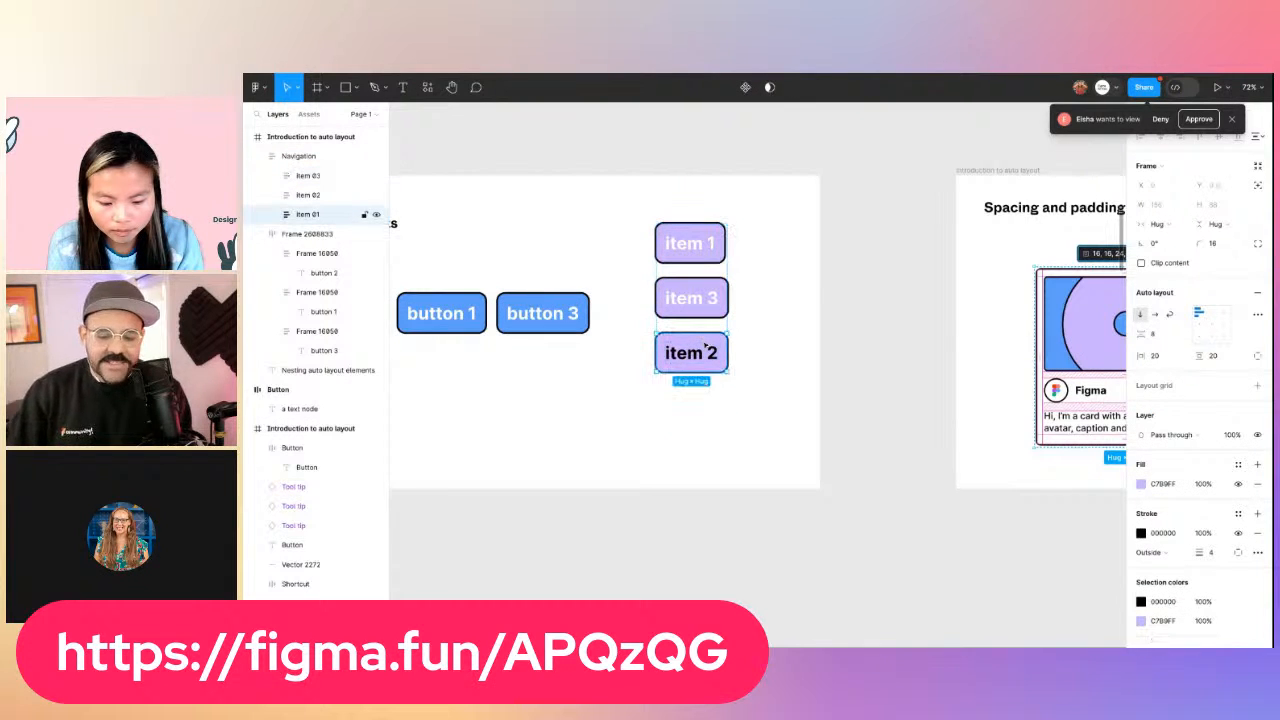
key("Up")
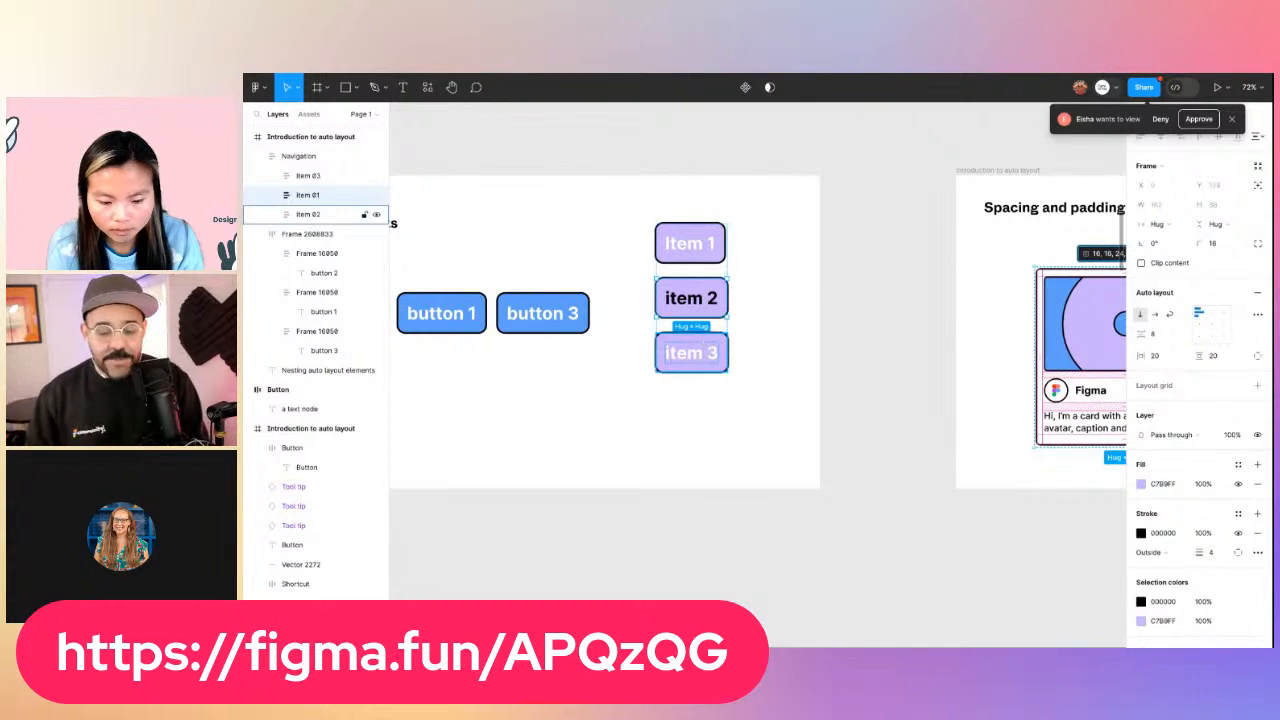
Add three lines reading "asdasd" and an empty last line below the item 2 text
double_click(691, 300)
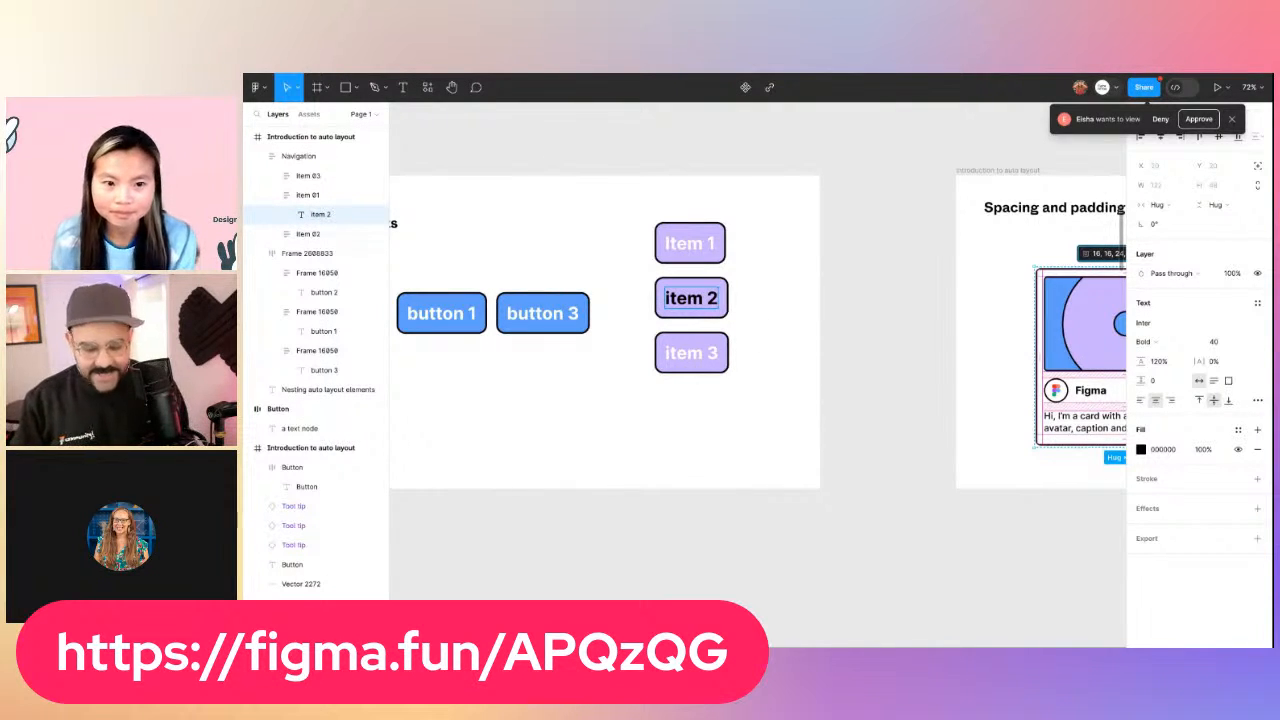
key("Return")
type("asdasd")
key("Return")
type("asdasd")
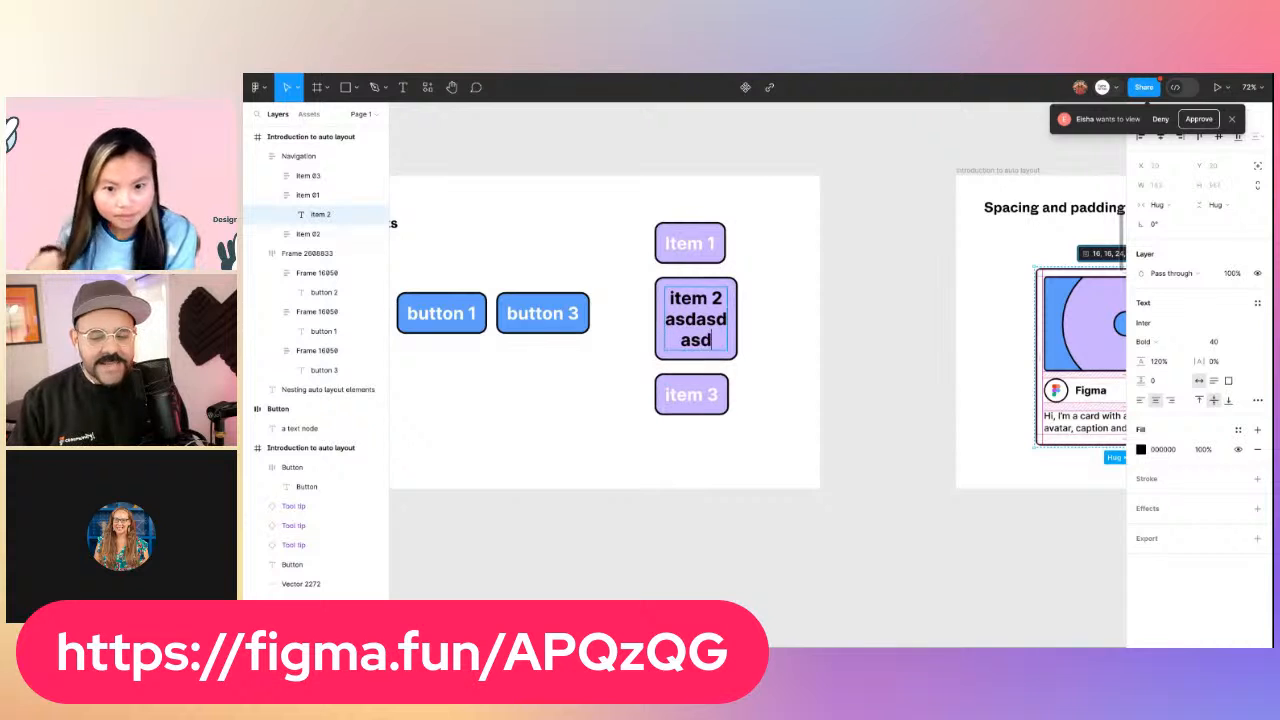
key("Return")
type("asdasd")
key("Return")
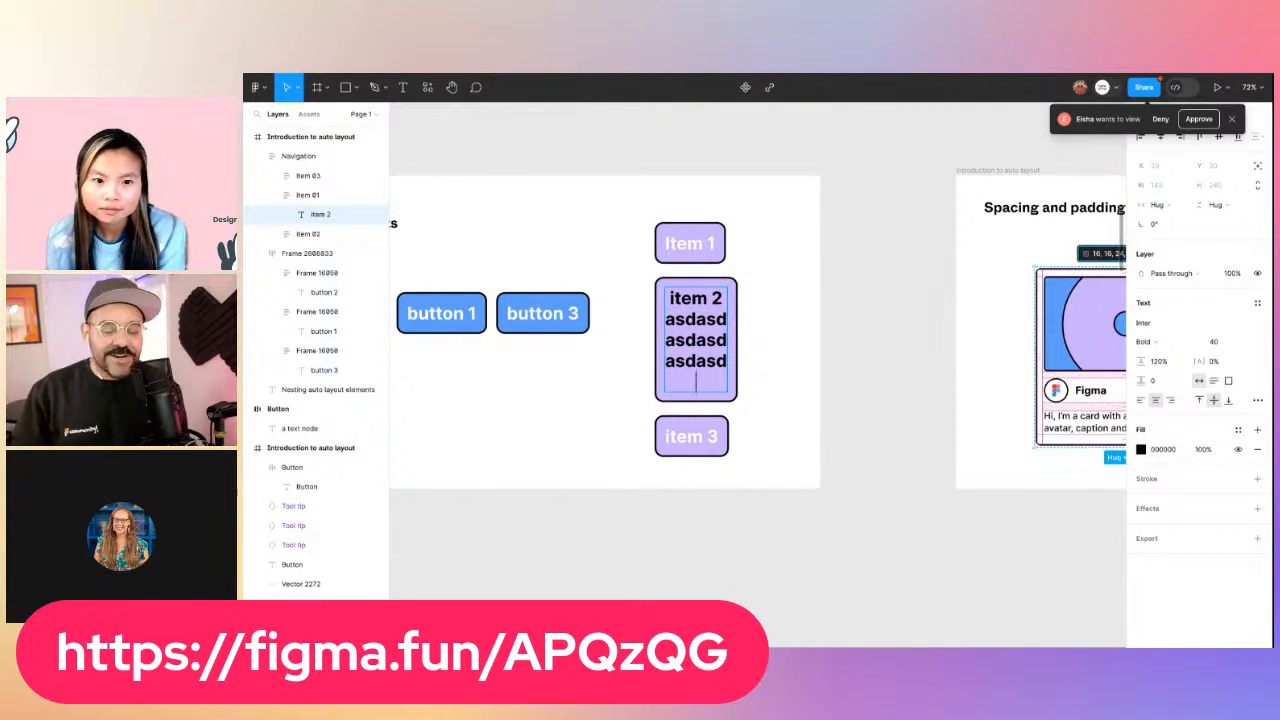
left_click(811, 316)
Bring the "Spacing and padding" slide into view to examine its two cards
scroll(803, 309, "right", 10)
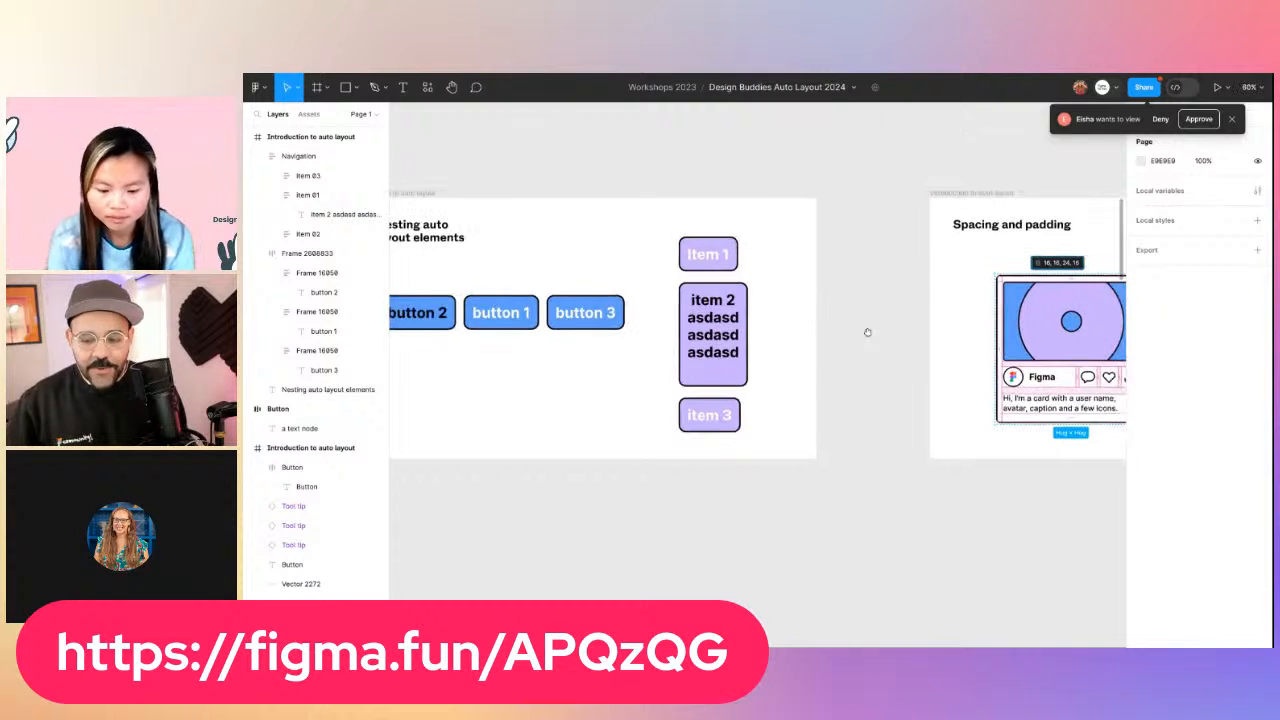
scroll(783, 328, "up", 2)
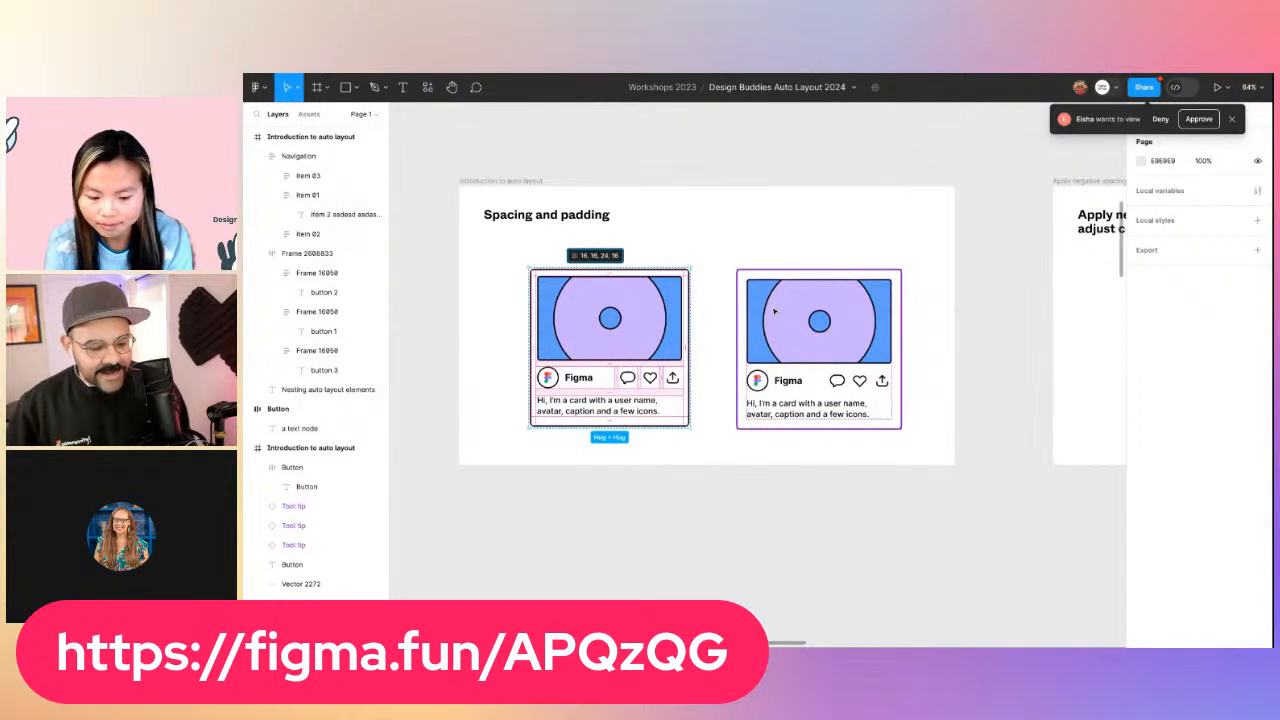
scroll(766, 295, "down", 2)
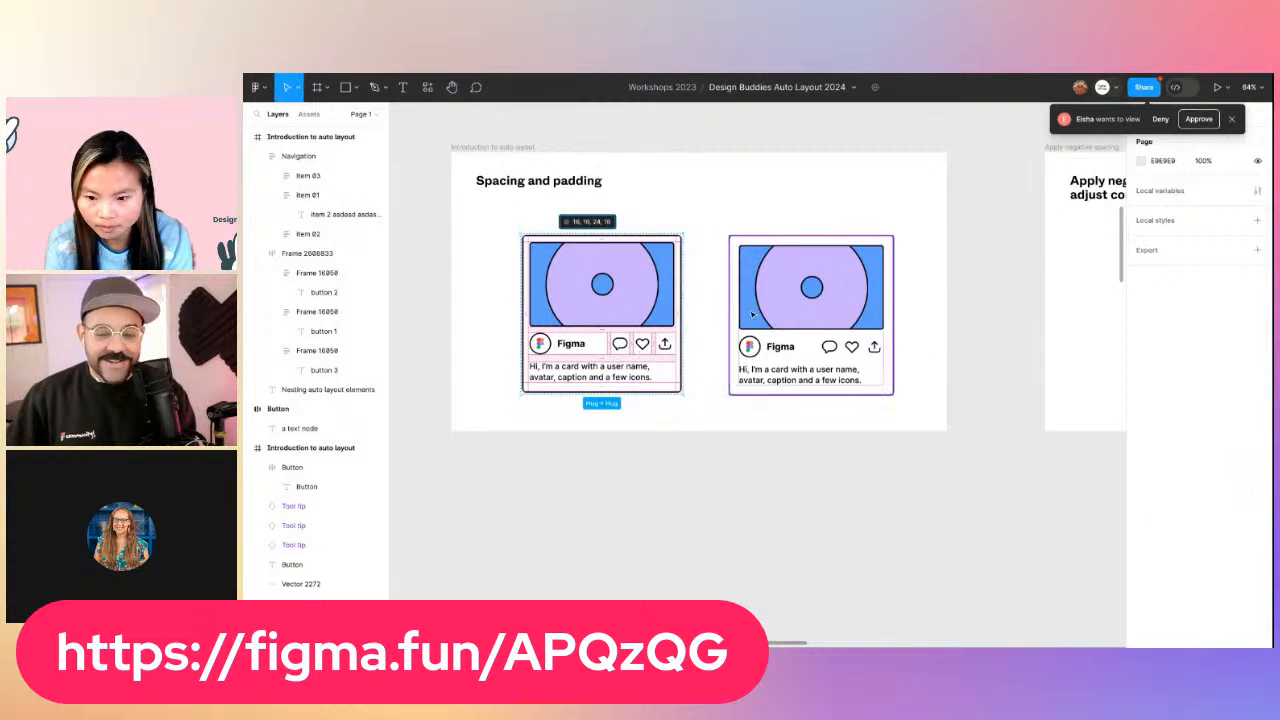
scroll(800, 295, "up", 2)
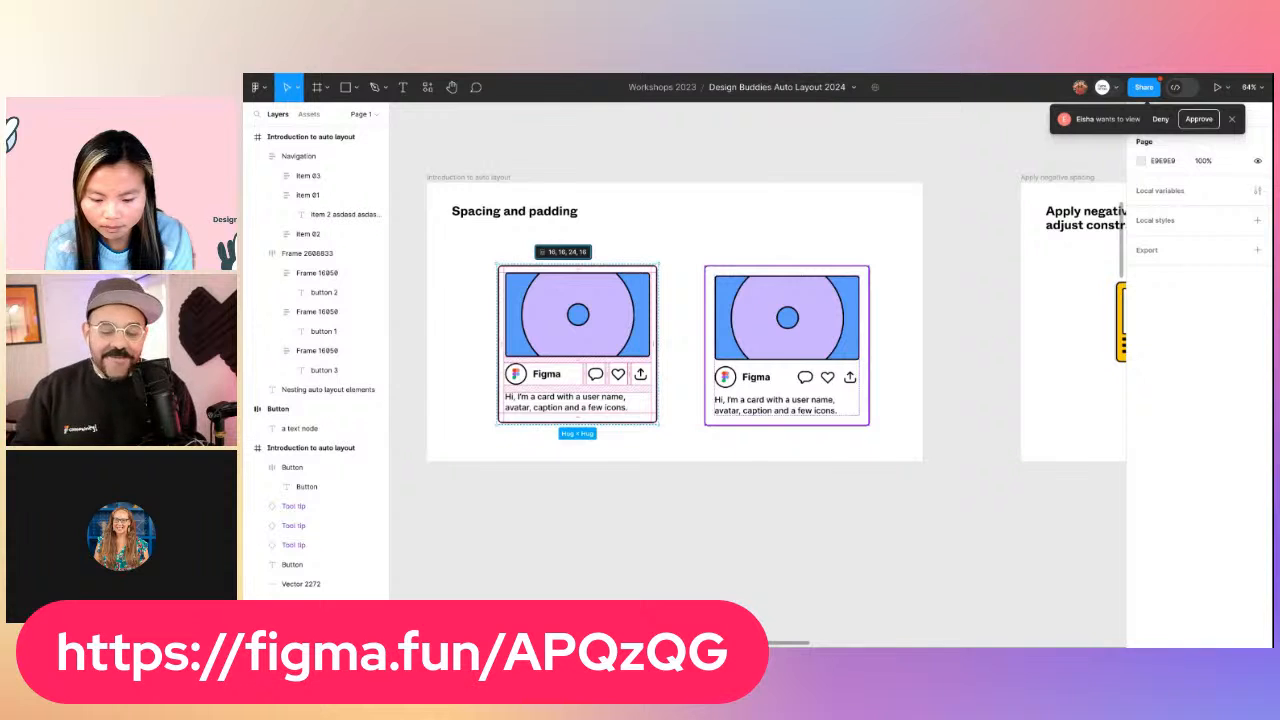
scroll(643, 506, "down", 2)
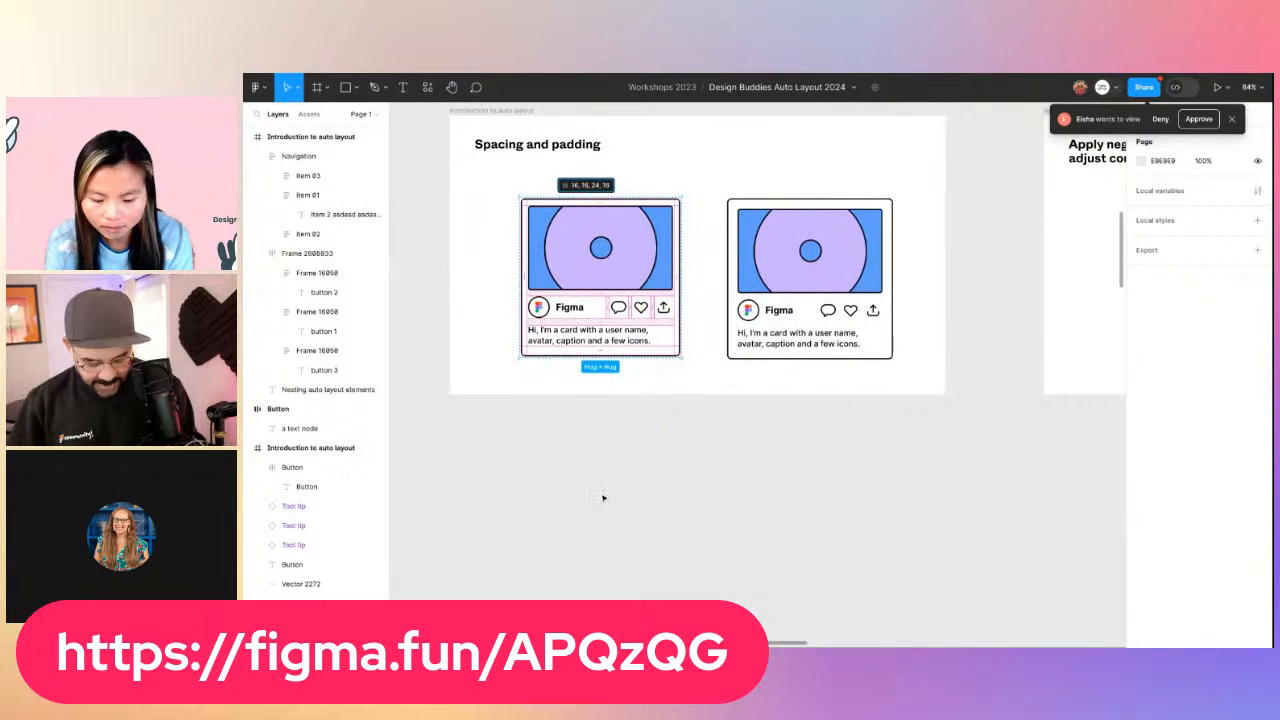
key("f")
left_click_drag(525, 470, 680, 563)
double_click(562, 466)
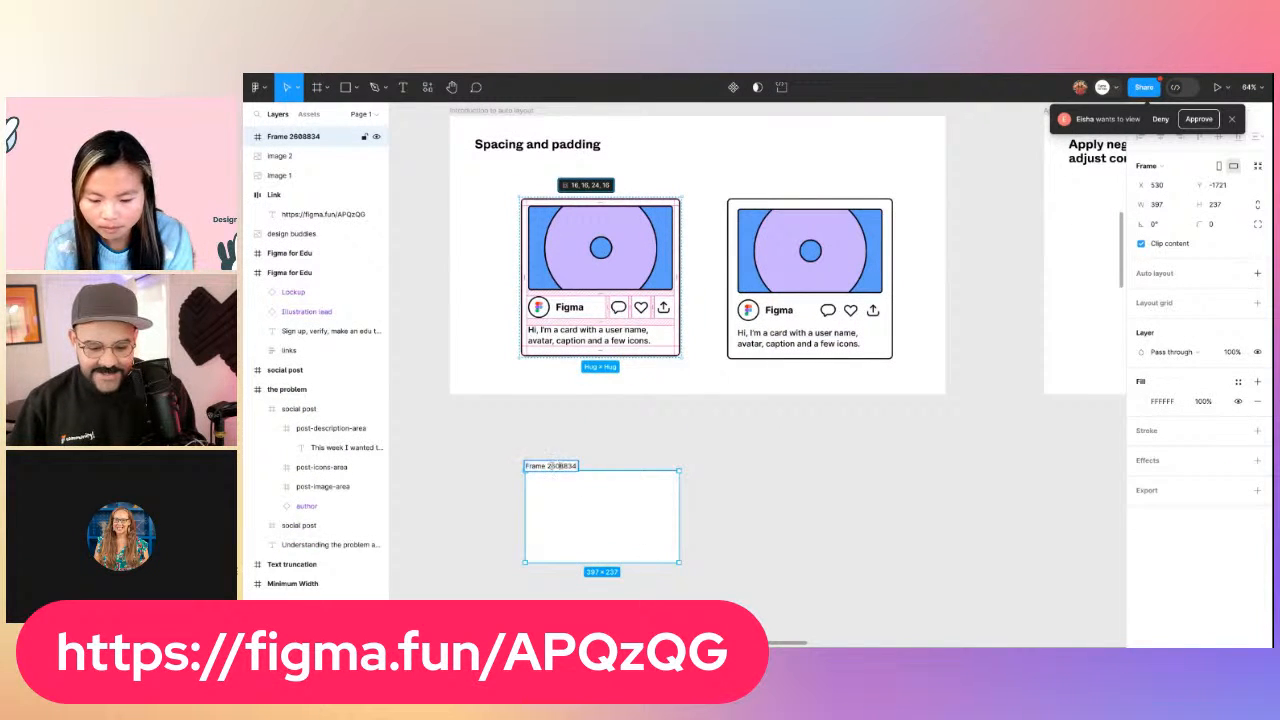
double_click(555, 466)
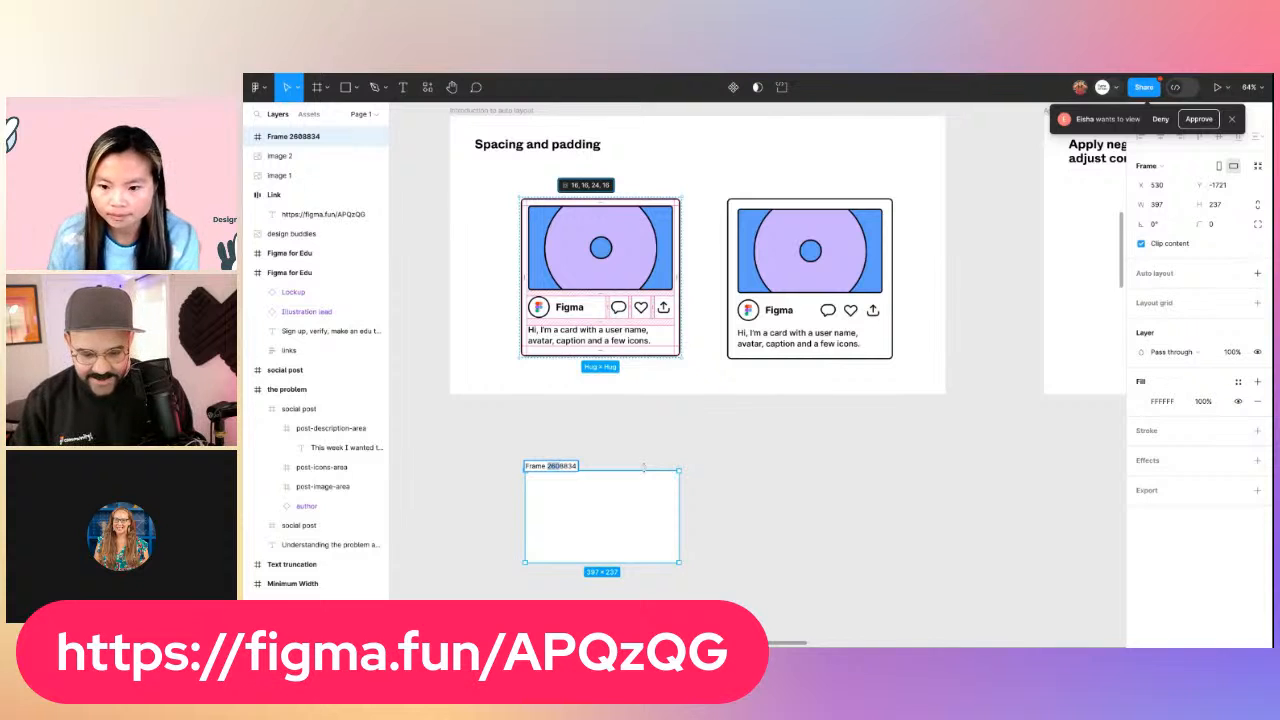
key("BackSpace")
type("4000000000")
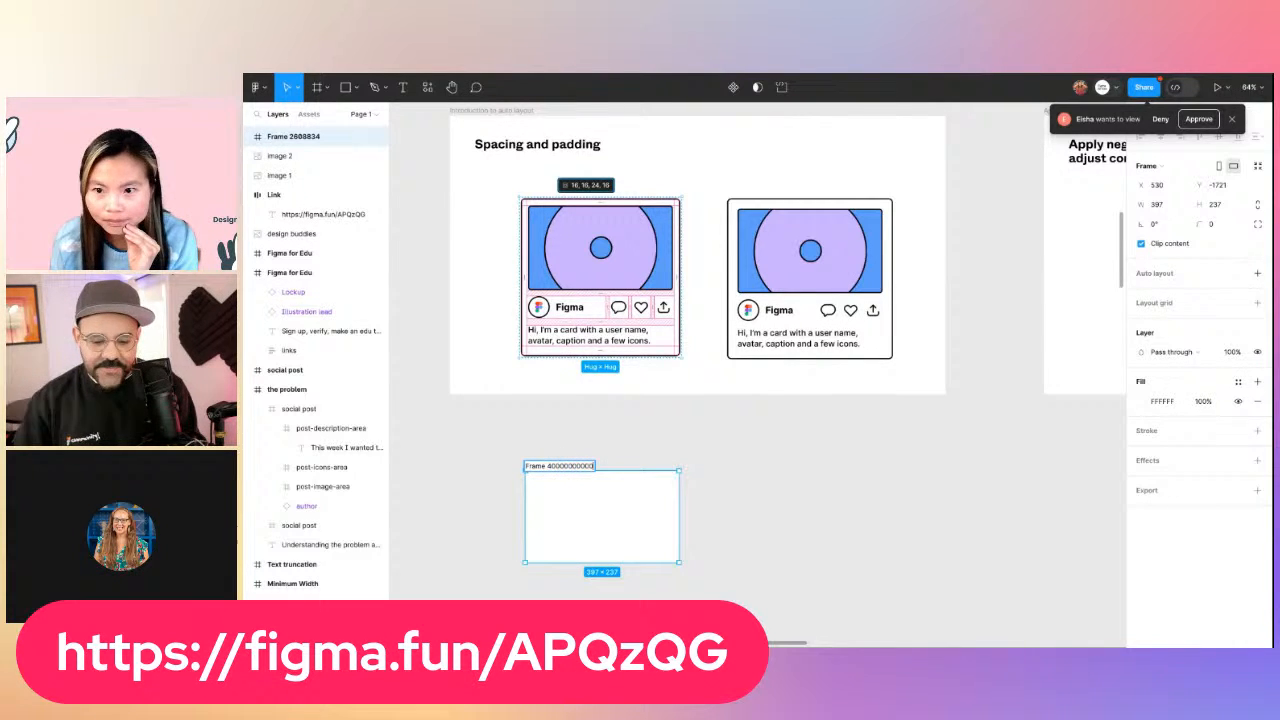
key("Return")
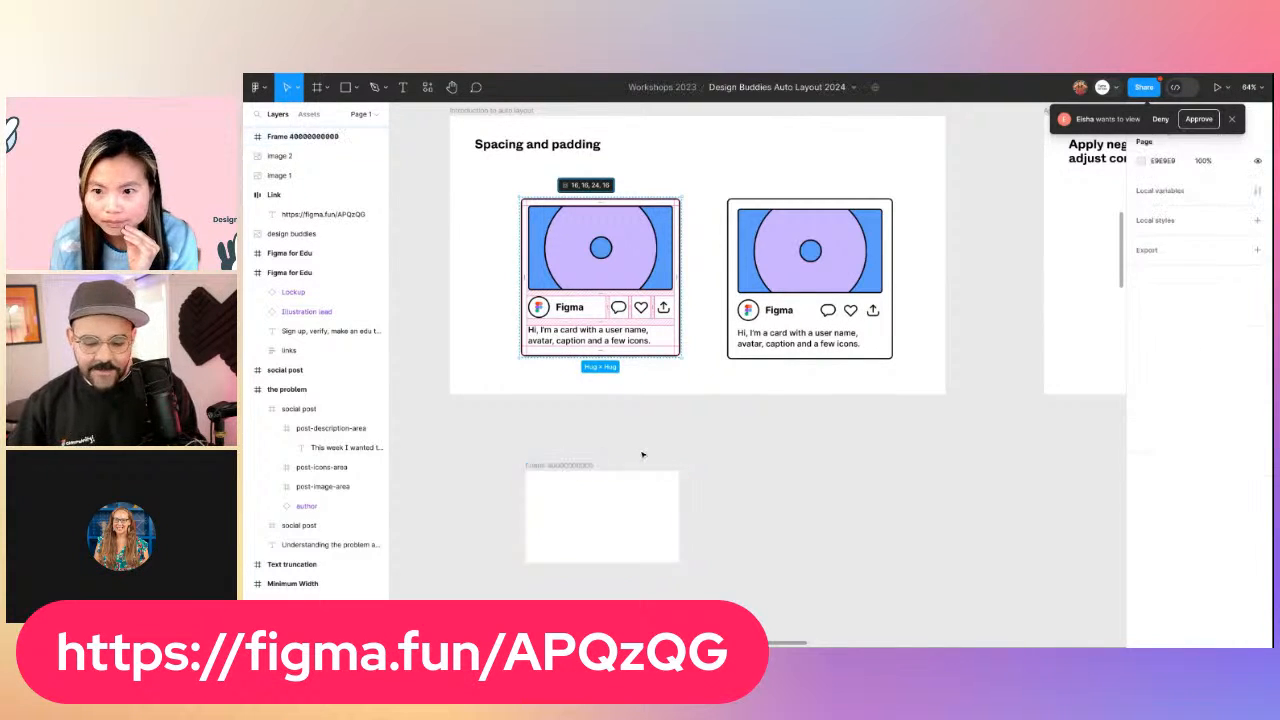
Duplicate the empty frame beside the original and delete both frames
key("ctrl+d")
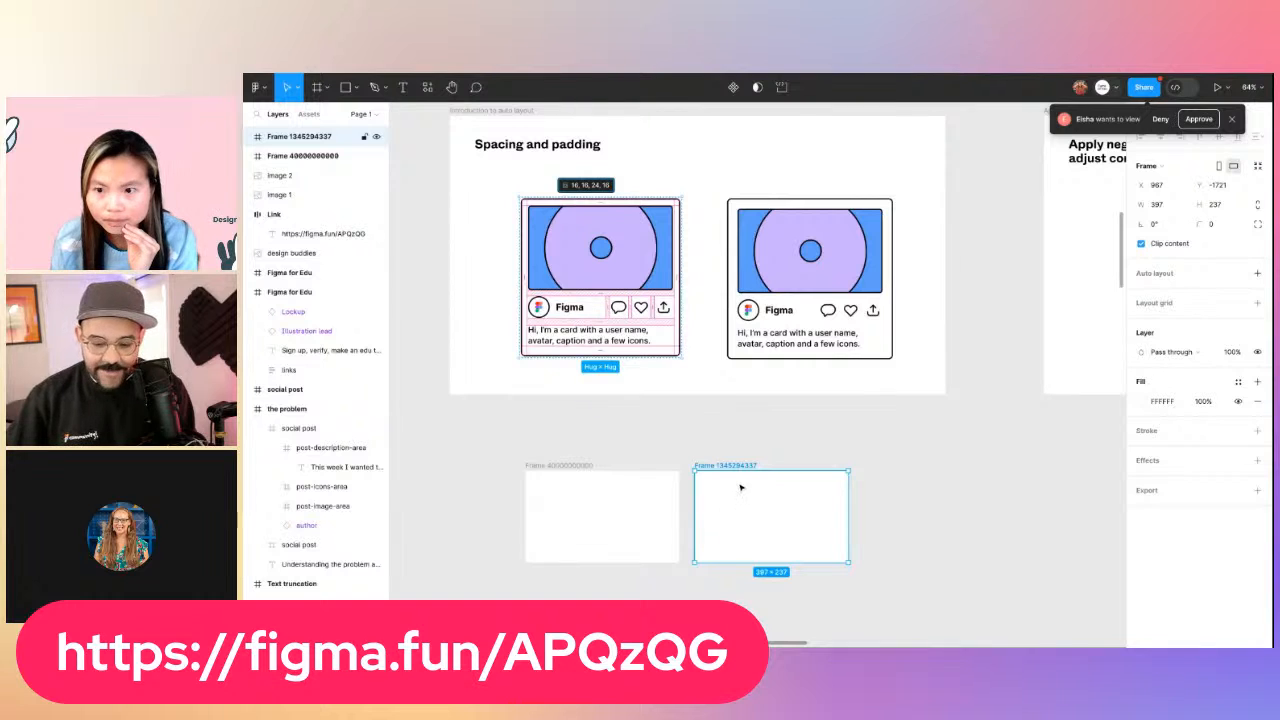
left_click(660, 500, "shift")
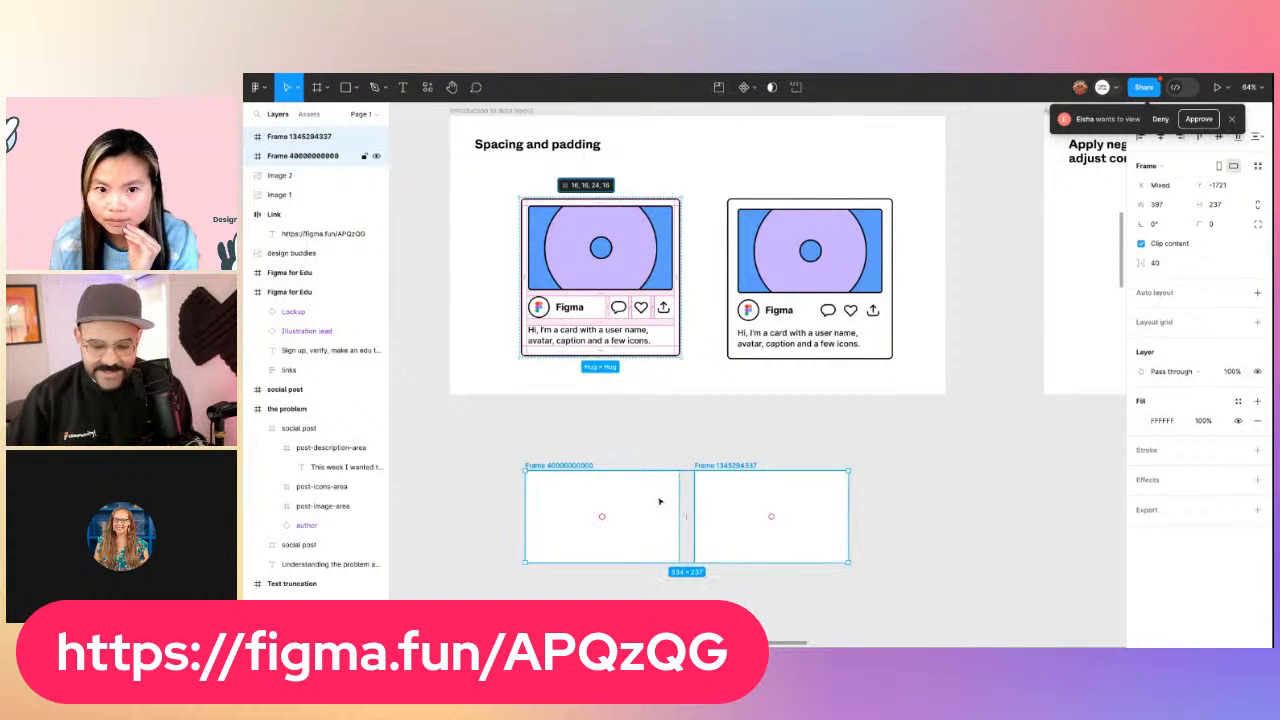
key("Delete")
scroll(639, 433, "up", 1)
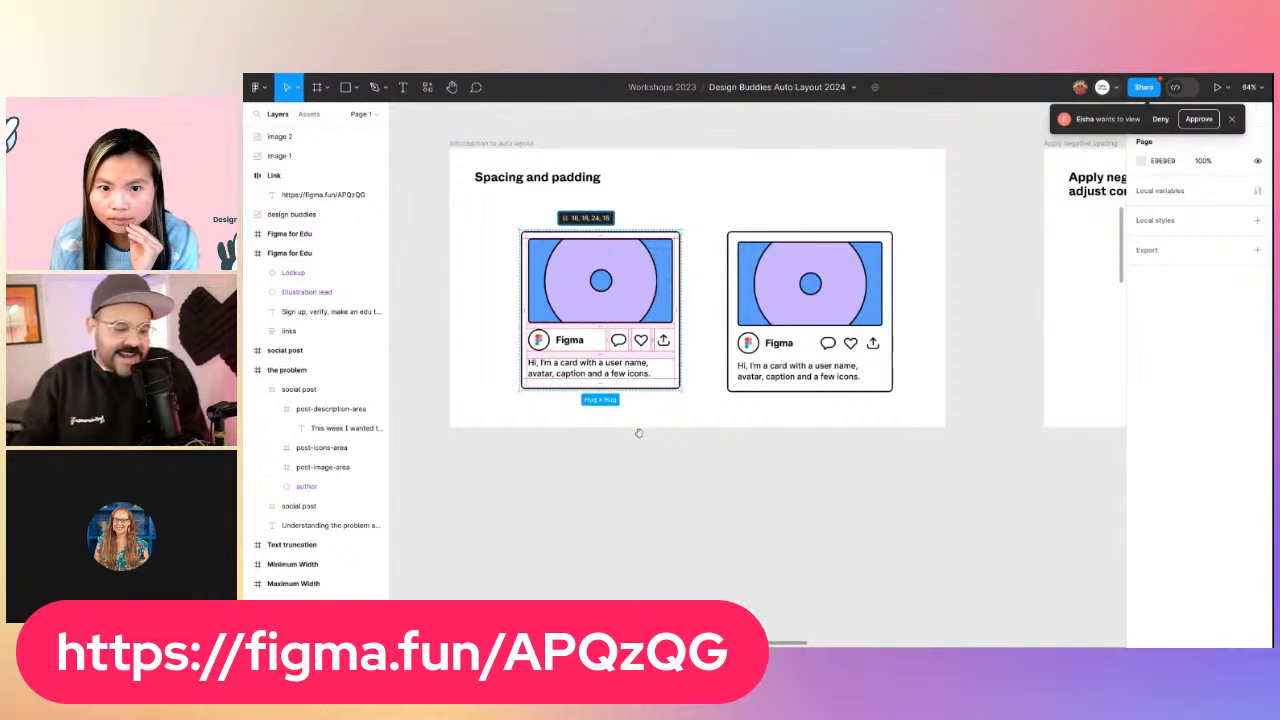
scroll(639, 433, "up", 1)
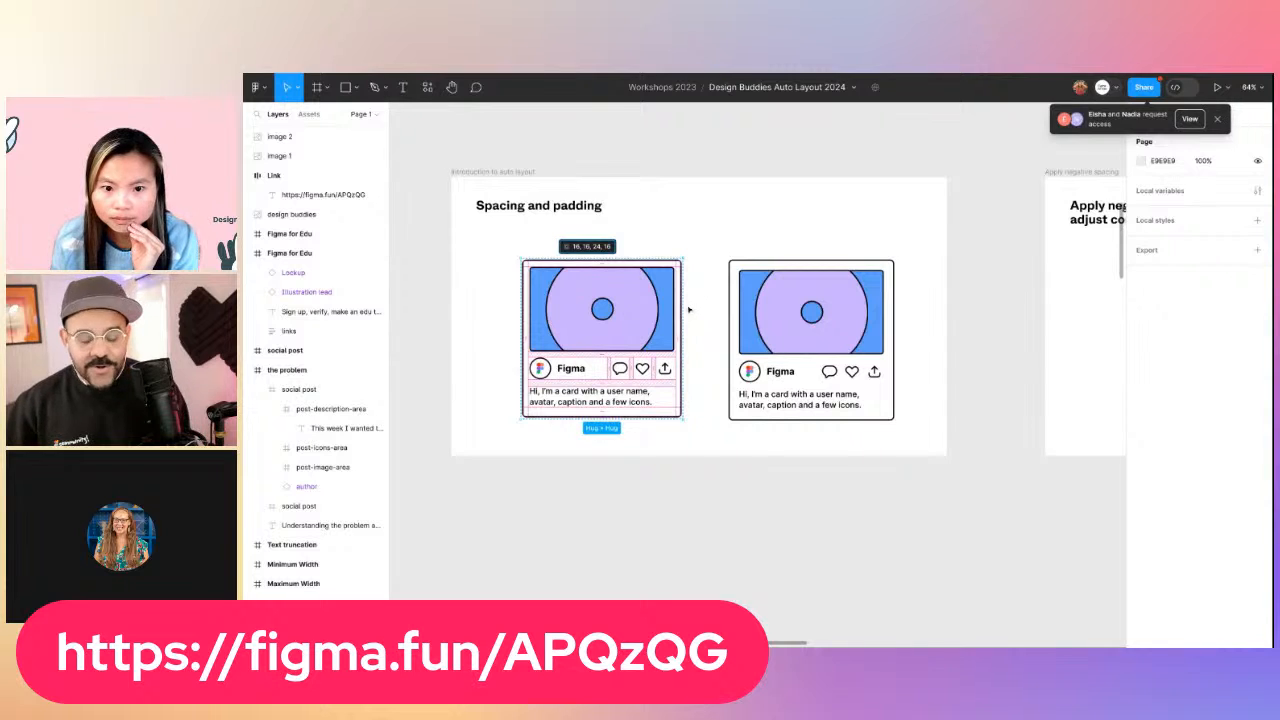
Draw a rectangle about 176 × 105 below the "Spacing and padding" slide and give it a blue fill
scroll(731, 423, "down", 2)
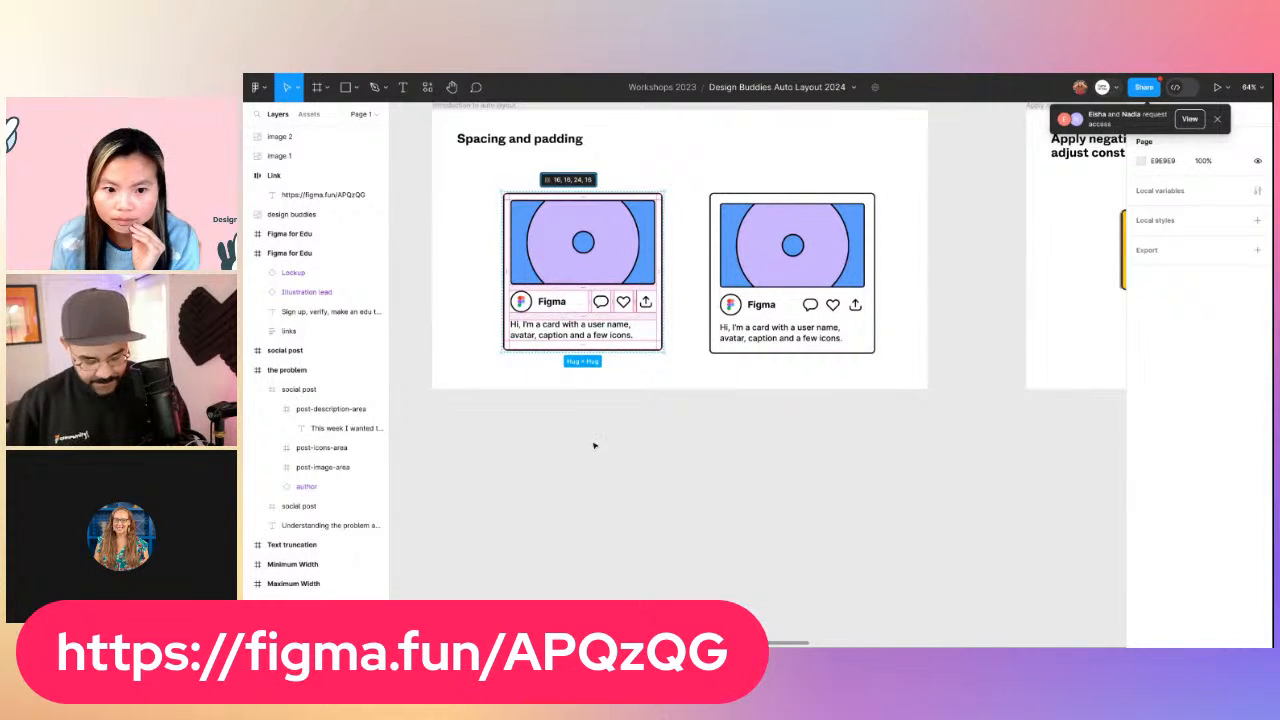
key("r")
left_click_drag(530, 438, 600, 479)
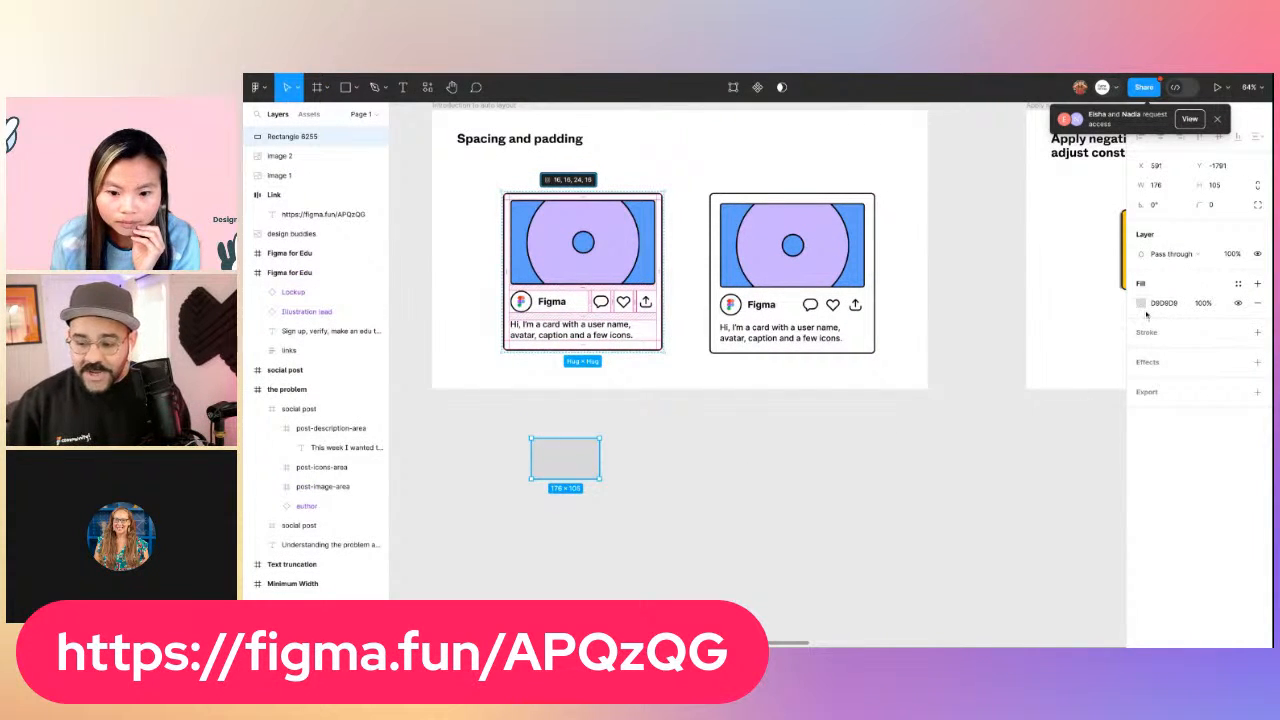
left_click(1141, 303)
left_click(1110, 335)
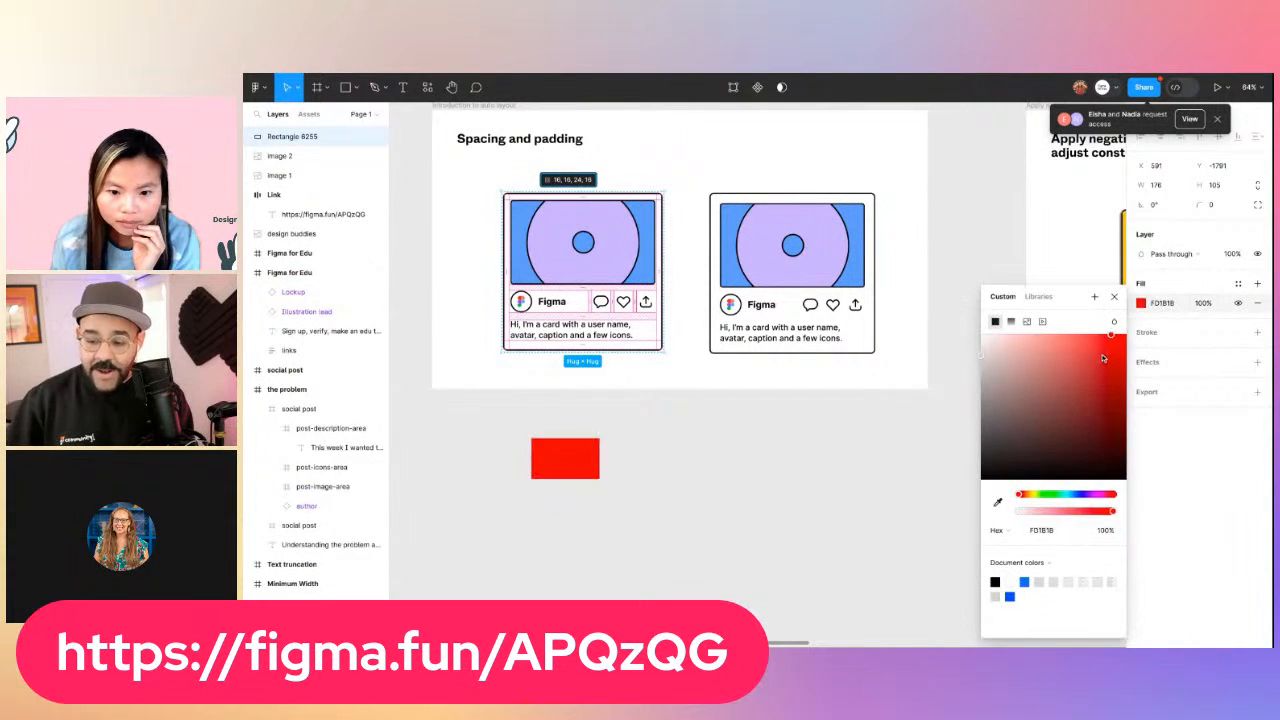
left_click(1077, 494)
left_click(1114, 296)
left_click(856, 428)
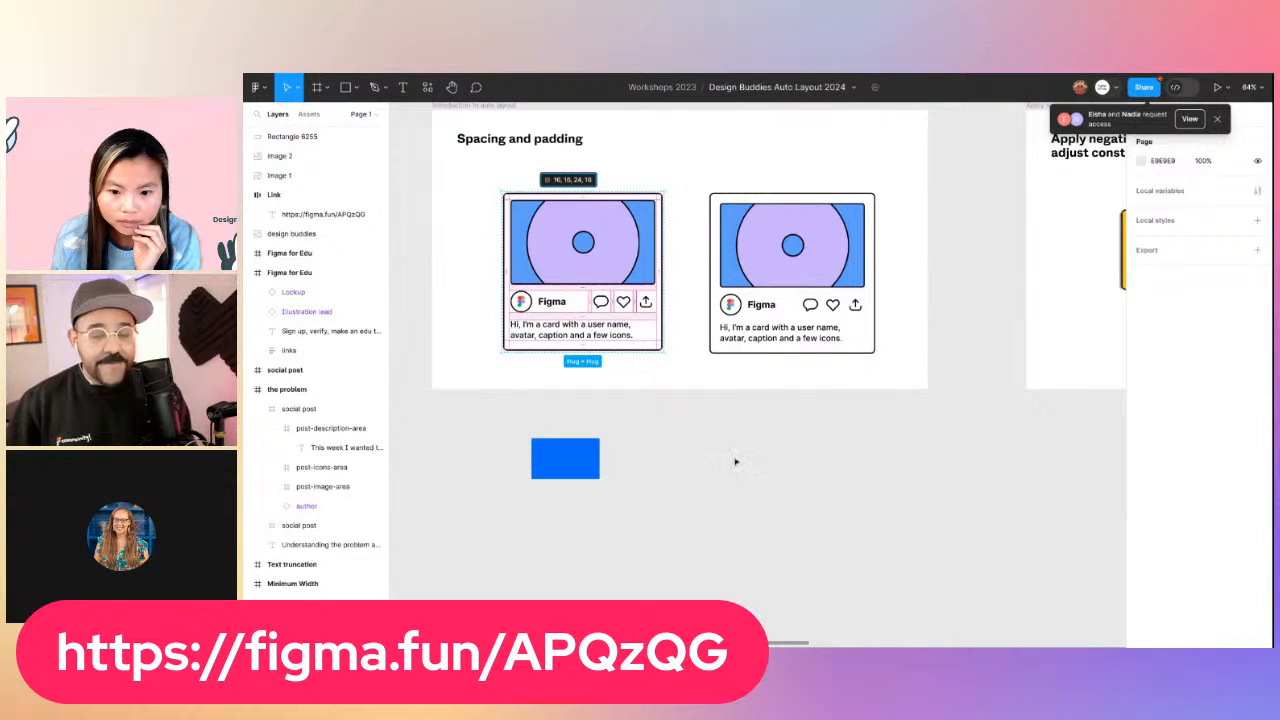
Copy the blue rectangle twice into a horizontal row with 32 spacing and move the row of three further down
left_click(569, 464)
left_click_drag(547, 464, 678, 483)
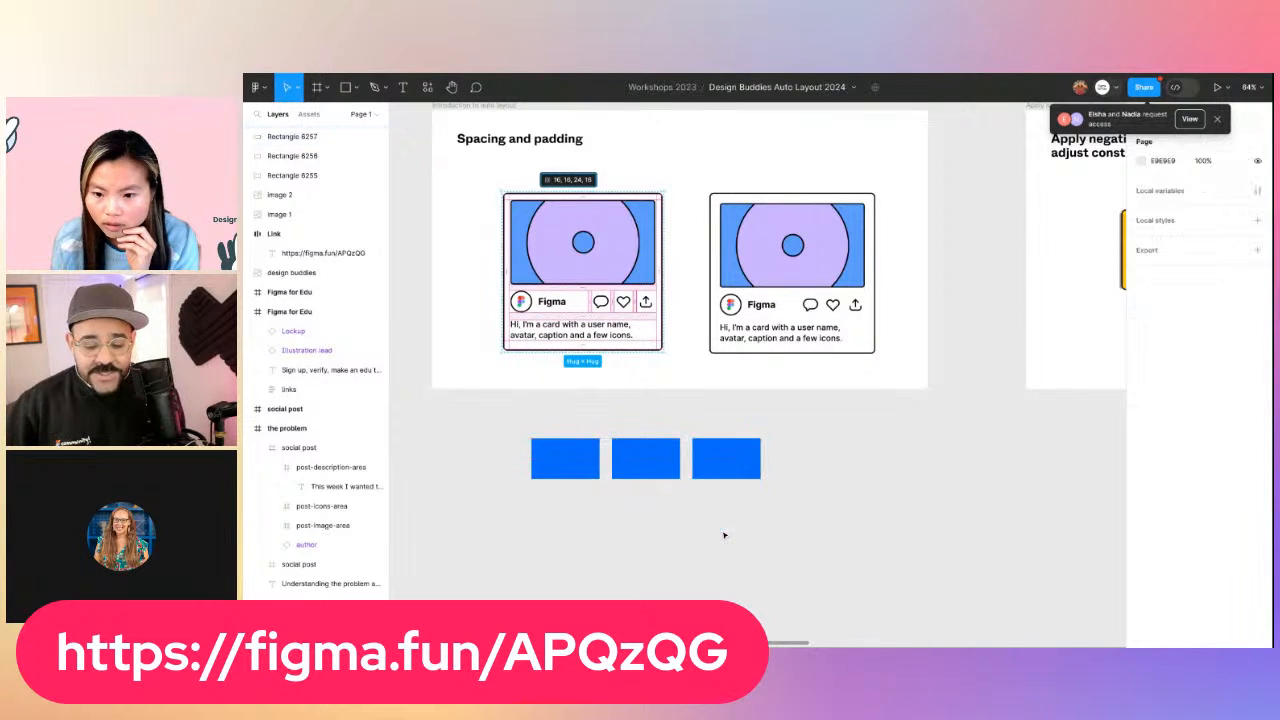
left_click_drag(723, 531, 518, 438)
key("ctrl+alt+t")
left_click(586, 494)
Copy the first rectangle above the row and resize the copy to 592 × 238, spanning the row's full width
left_click(574, 543)
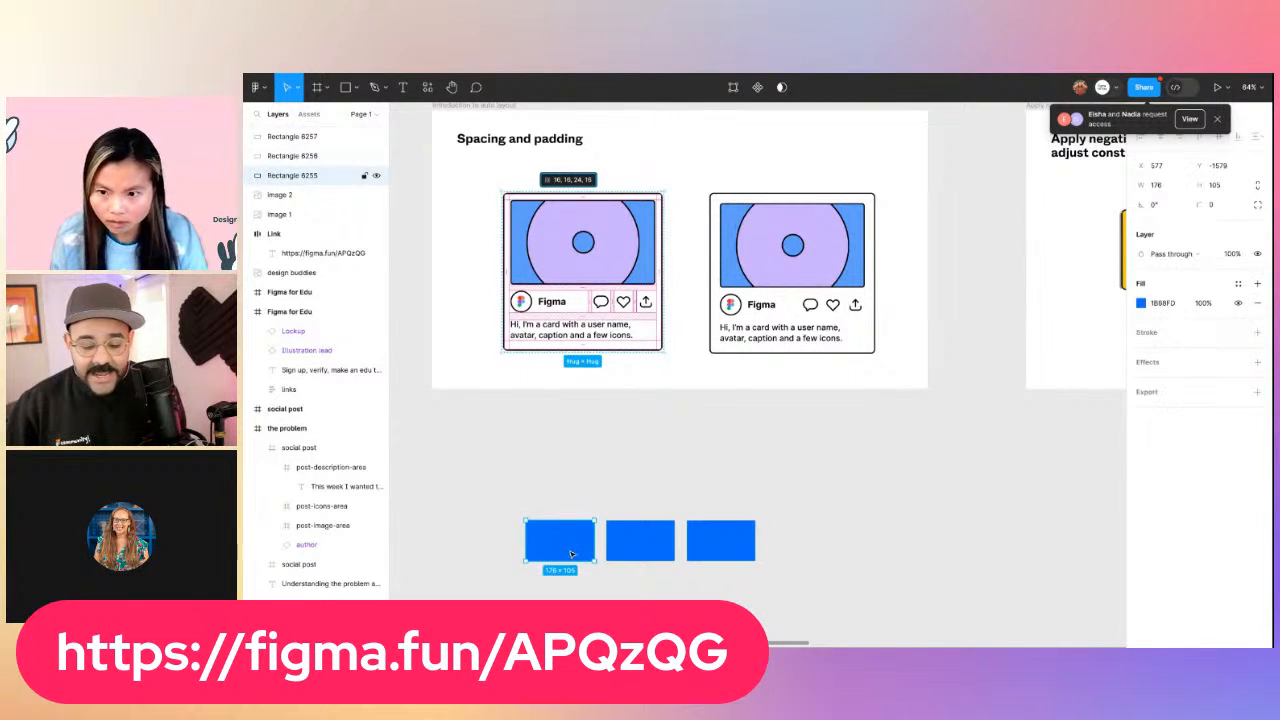
left_click_drag(574, 543, 756, 512)
left_click_drag(653, 428, 647, 420)
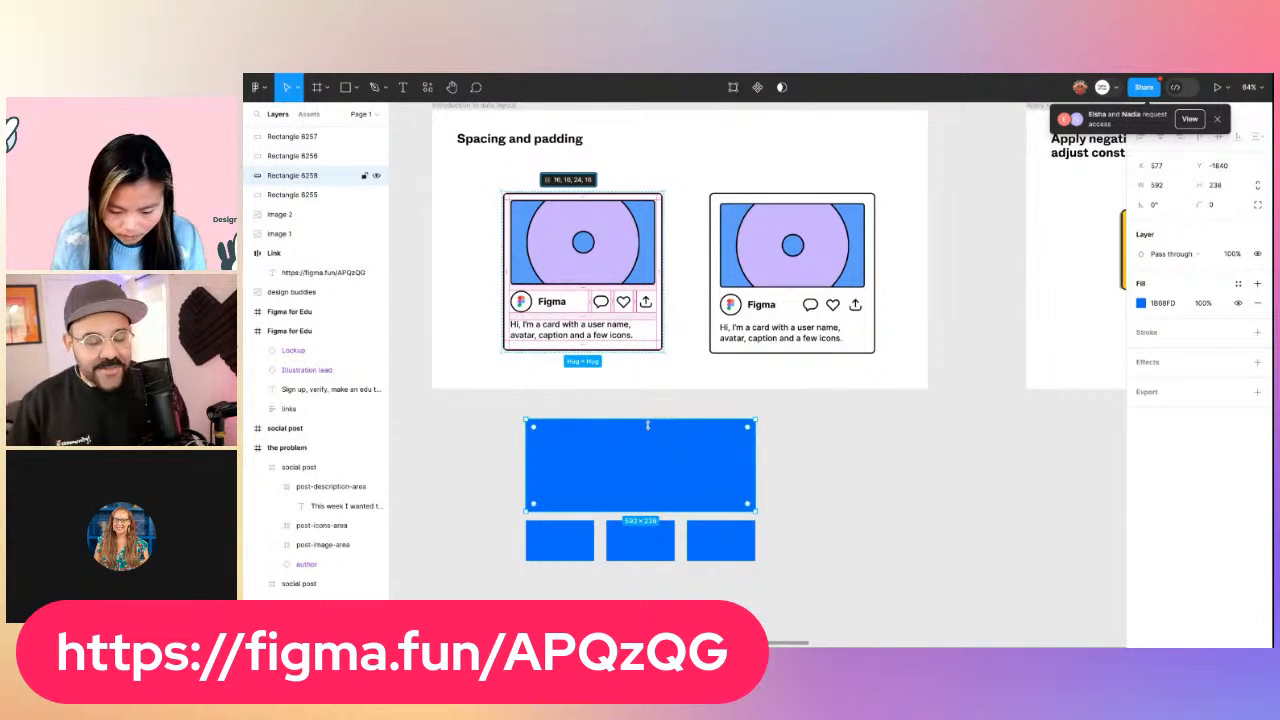
mouse_move(526, 460)
left_mouse_down()
mouse_move(503, 460)
mouse_move(530, 458)
left_mouse_up()
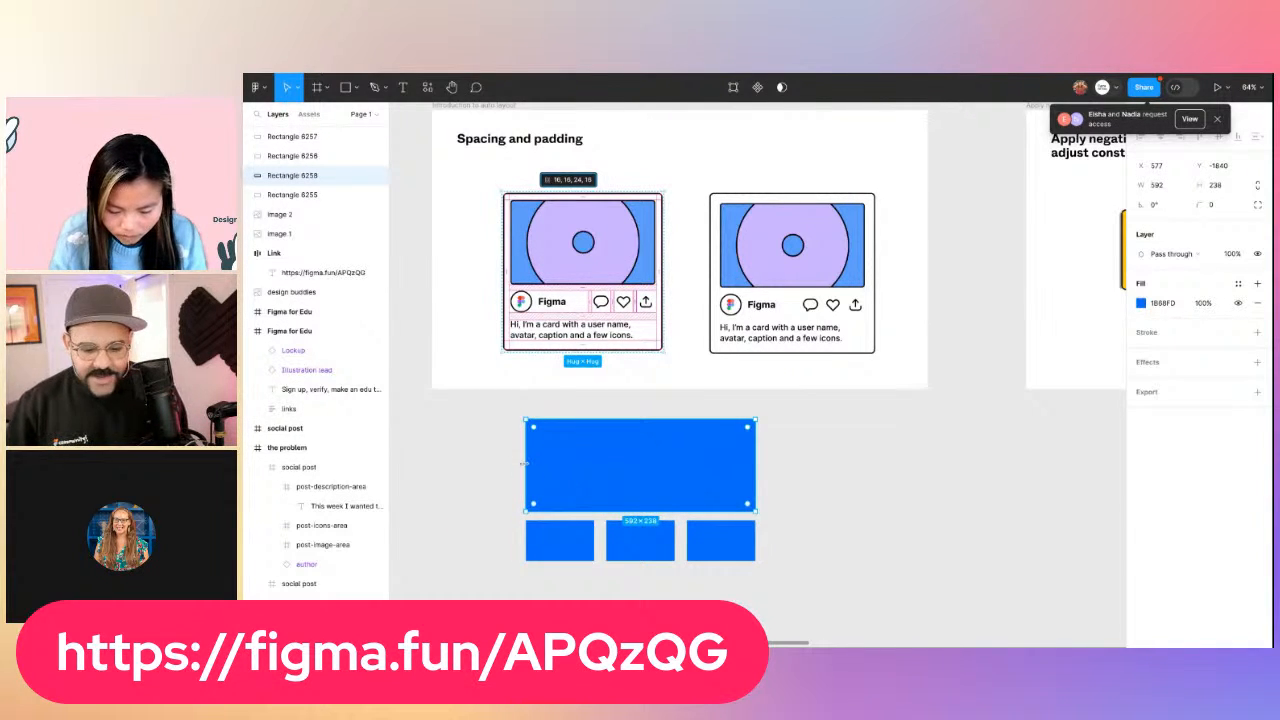
mouse_move(527, 466)
left_mouse_down()
mouse_move(489, 460)
mouse_move(527, 463)
left_mouse_up()
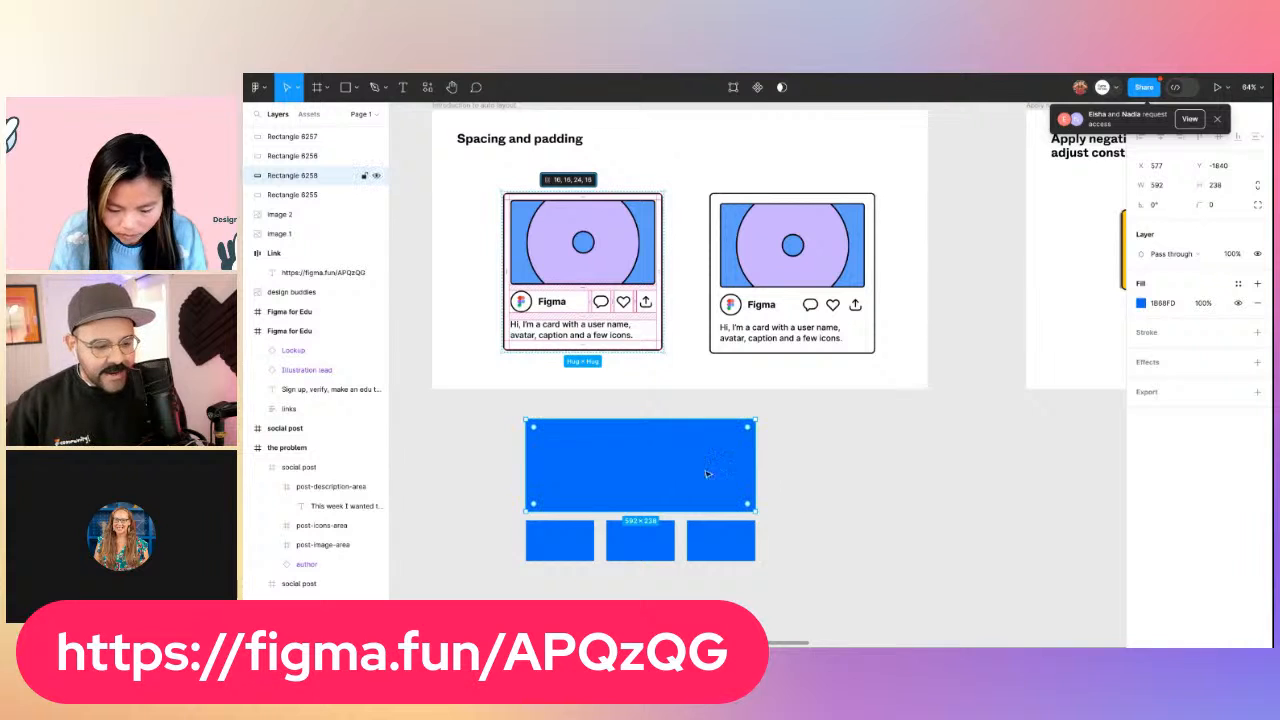
left_click(800, 498)
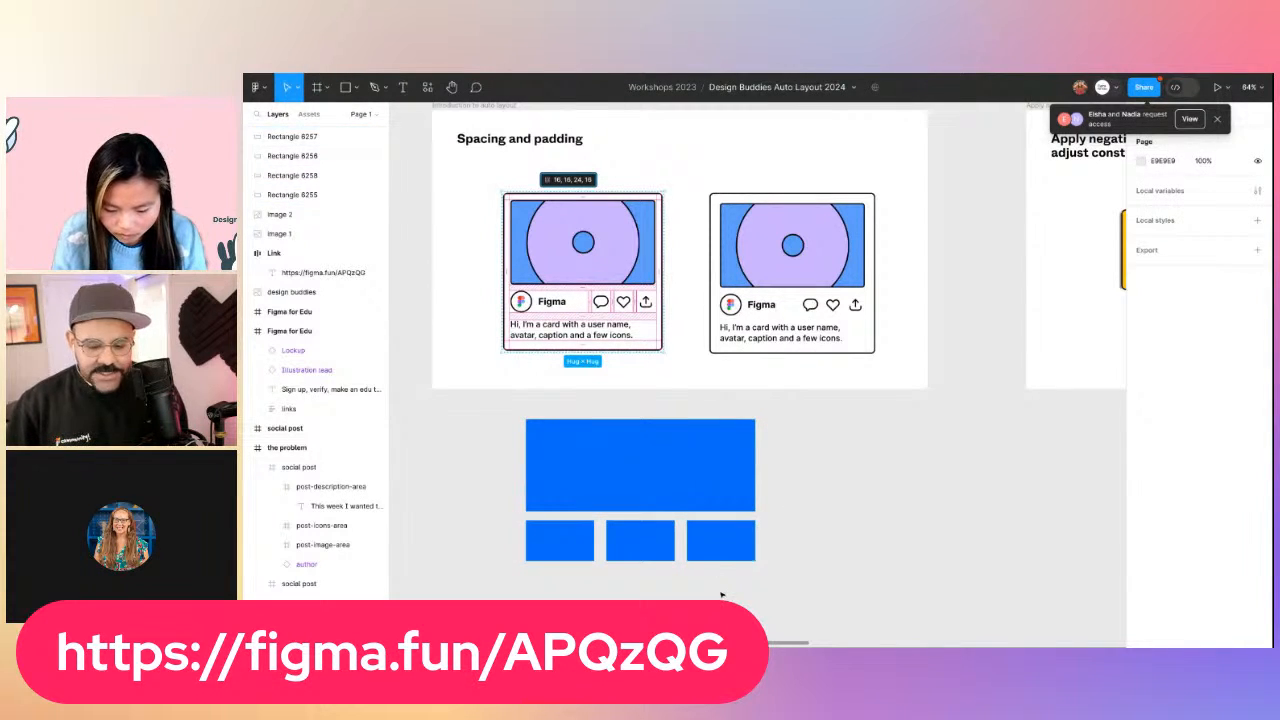
Wrap the three small rectangles in a horizontal auto layout frame and rename it "row"
left_click_drag(722, 593, 575, 557)
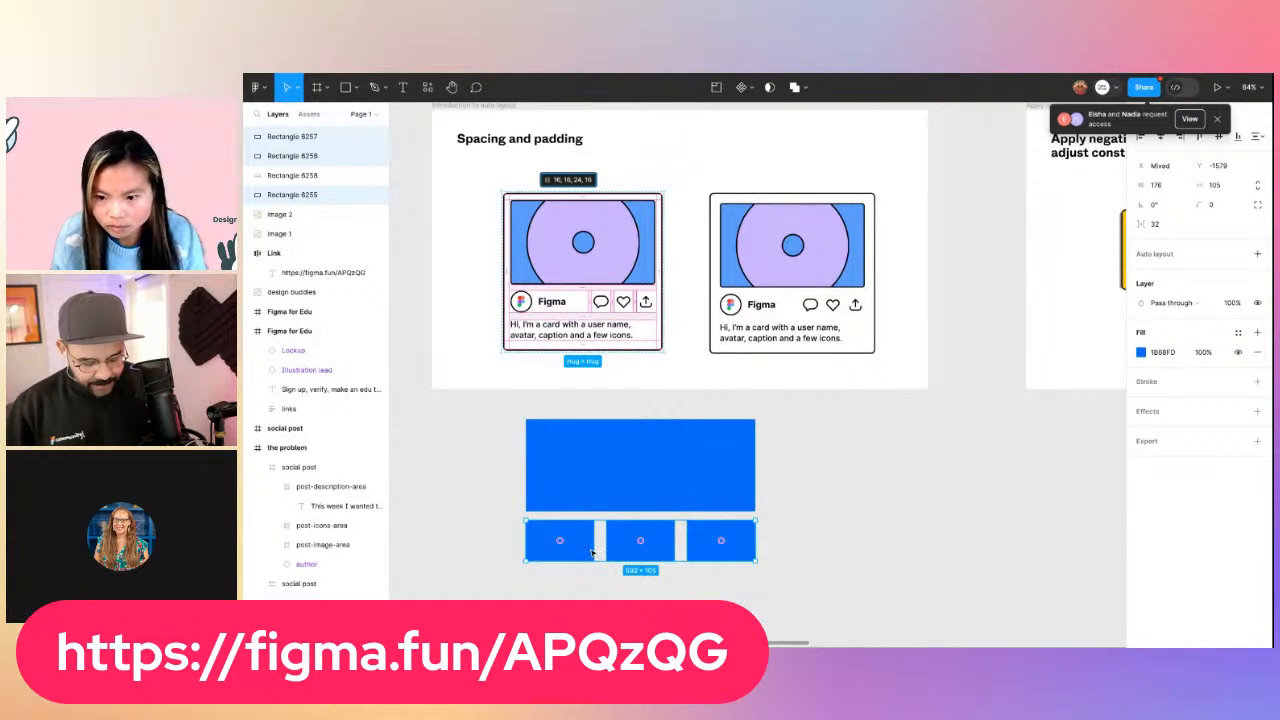
key("shift+a")
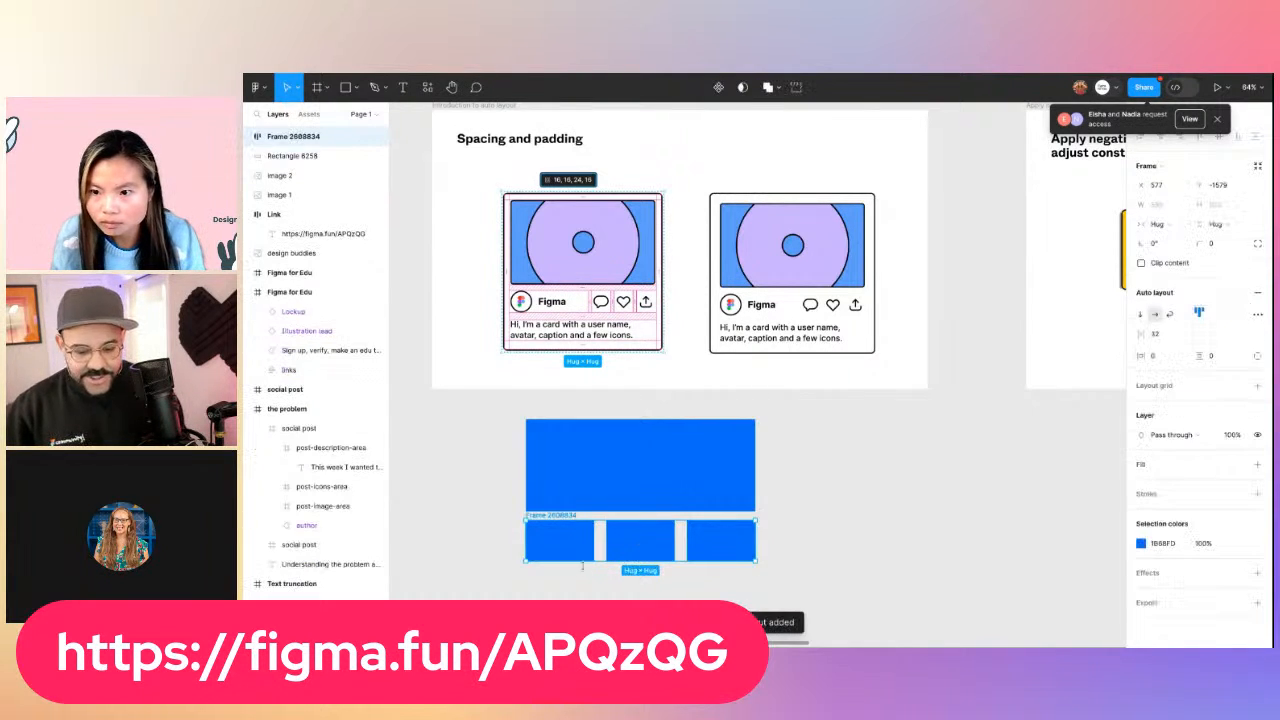
double_click(551, 515)
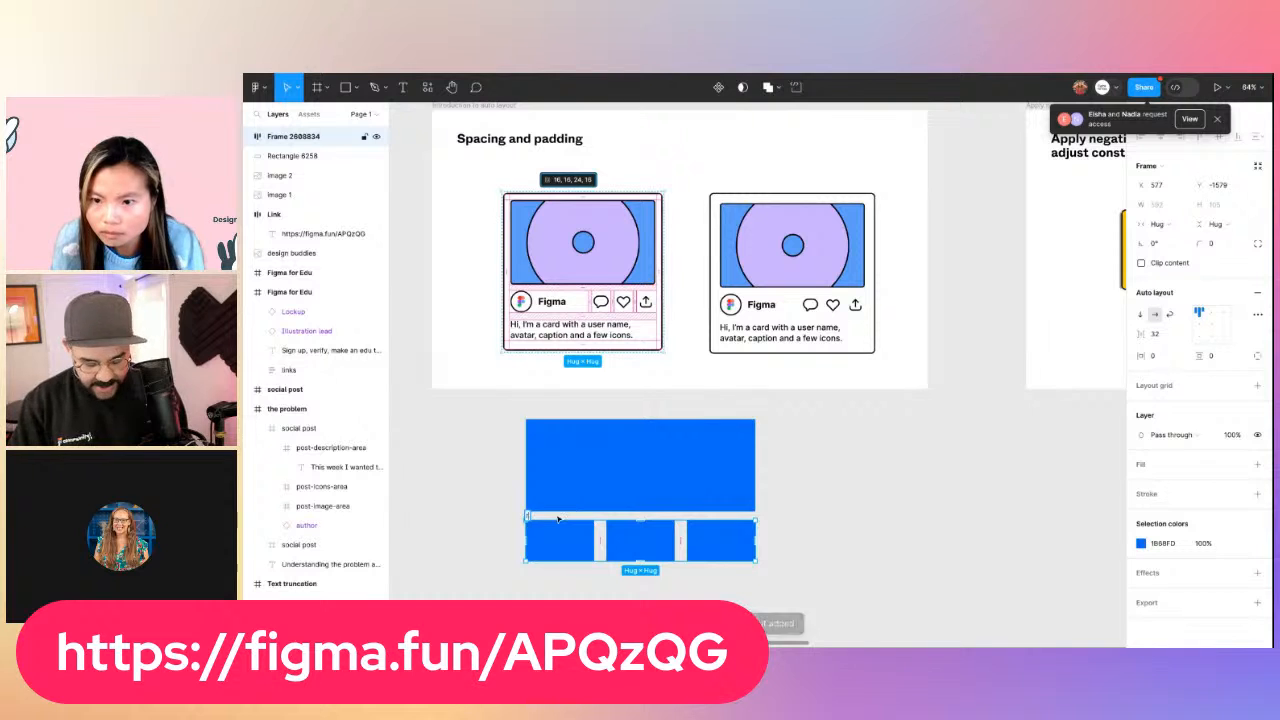
type("row")
key("Return")
left_click(474, 517)
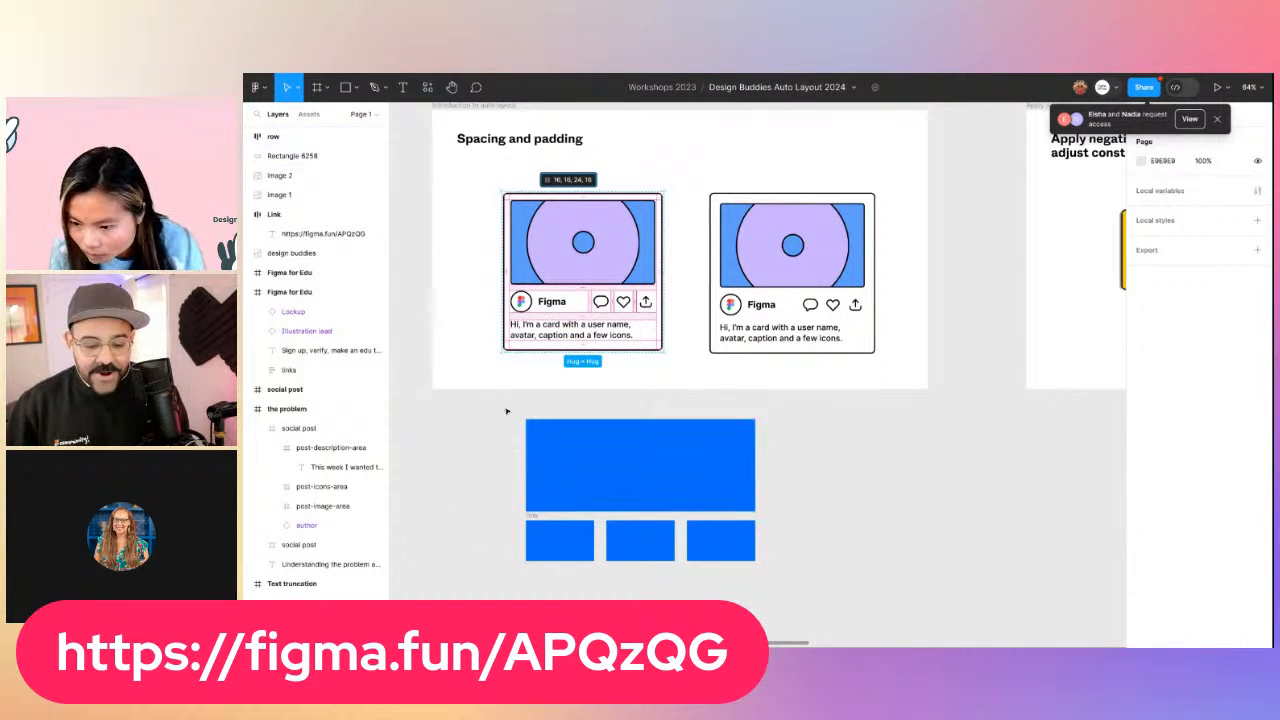
Combine the large rectangle and the row frame in a vertical auto layout frame
left_click_drag(504, 405, 790, 588)
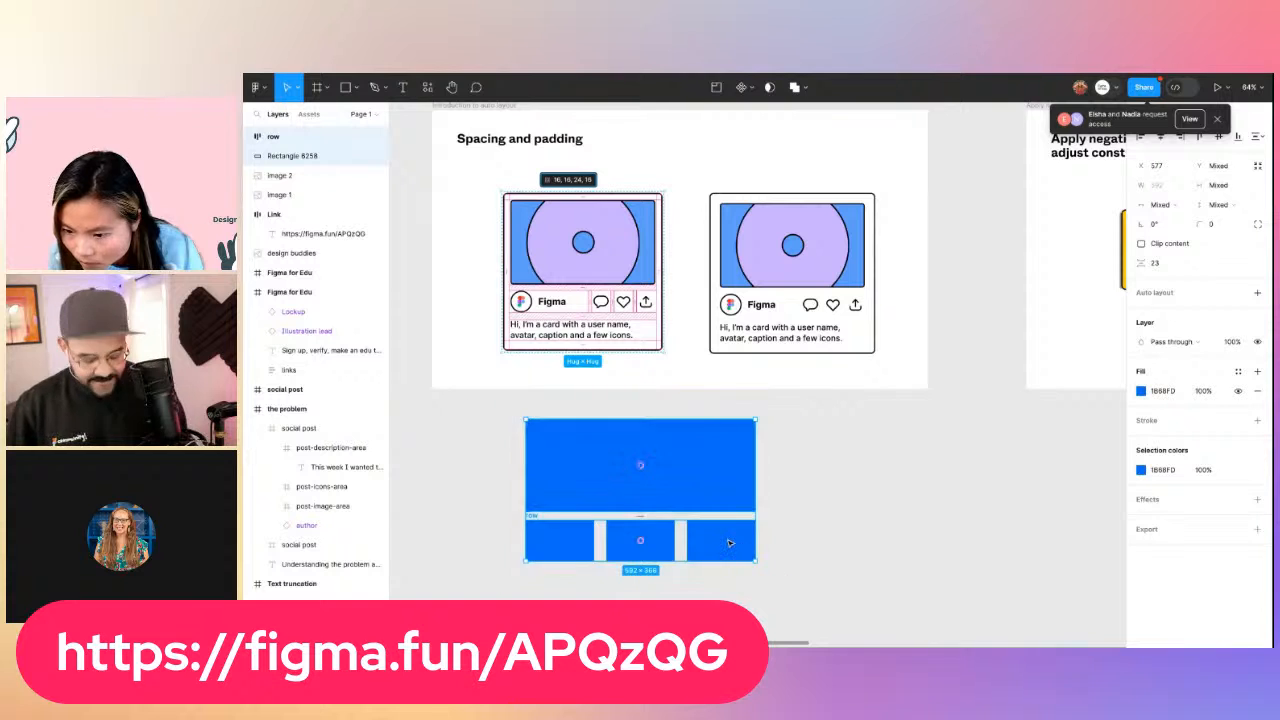
key("shift+a")
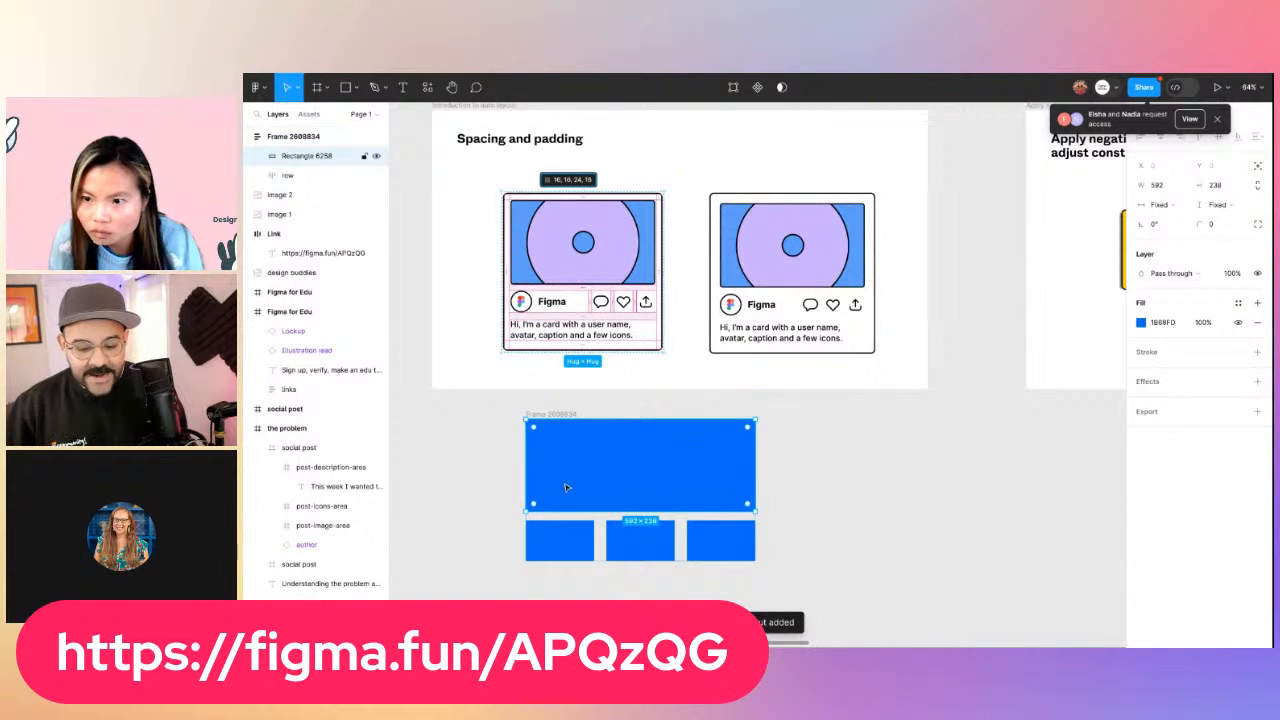
left_click(555, 543)
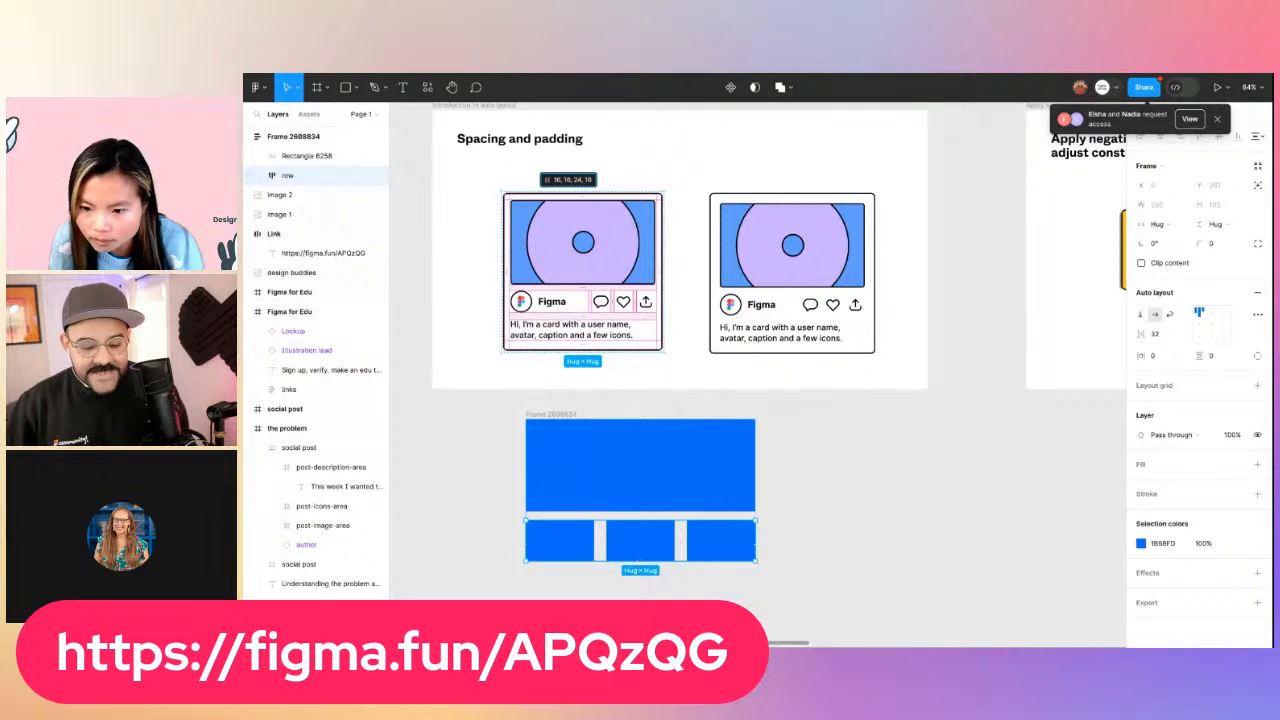
Give the outer auto layout frame 24.5 horizontal and 23 vertical padding, with the top padding alone set to 37
left_click(563, 422)
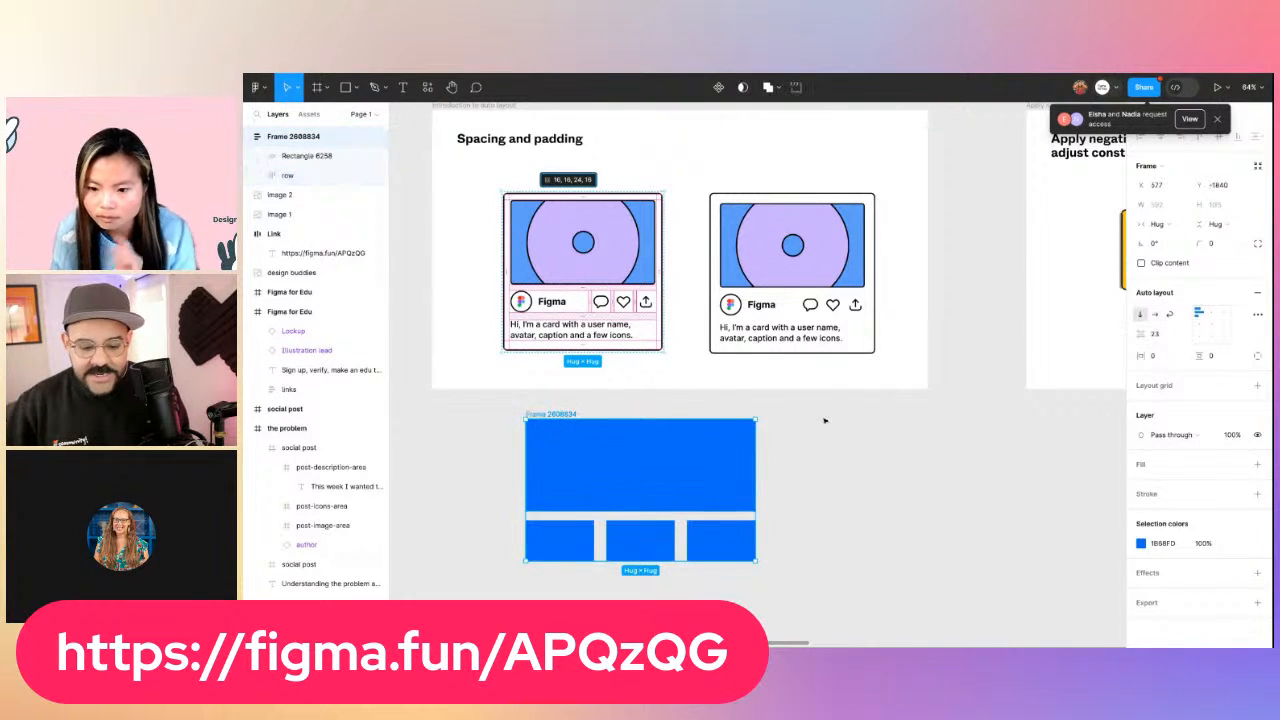
left_click_drag(1143, 356, 1213, 356)
scroll(600, 416, "up", 5)
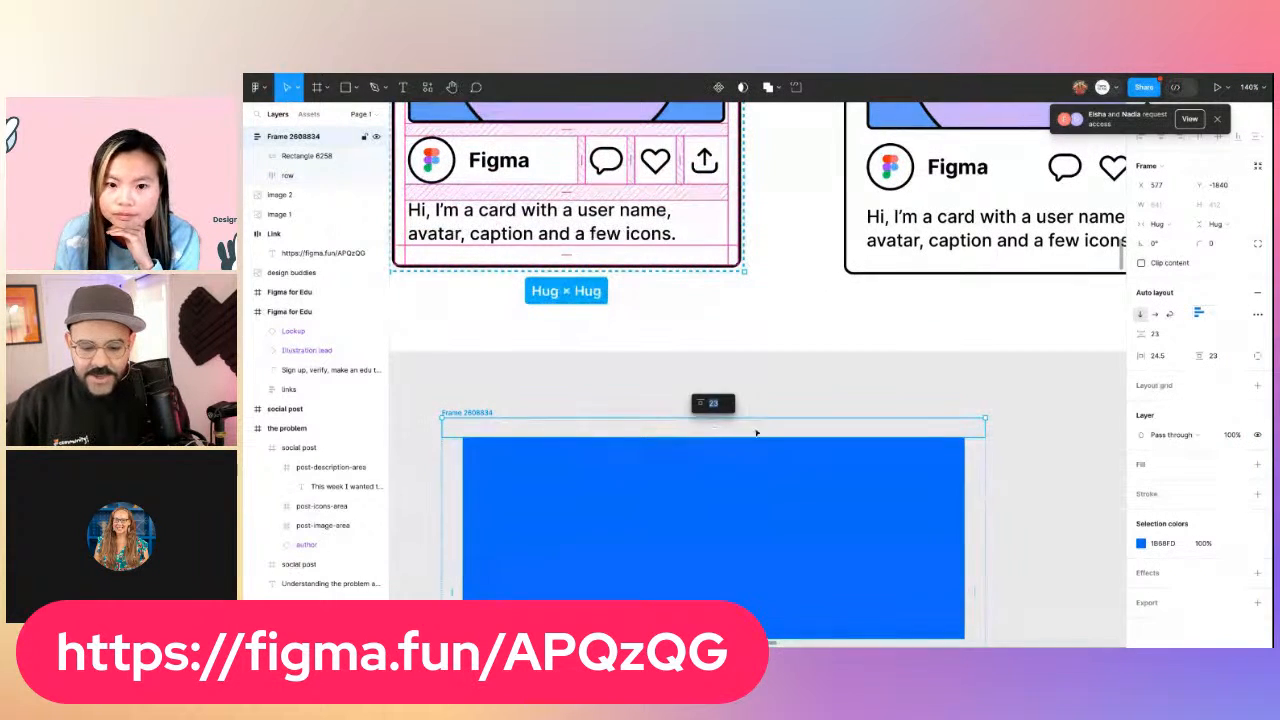
scroll(700, 430, "down", 3)
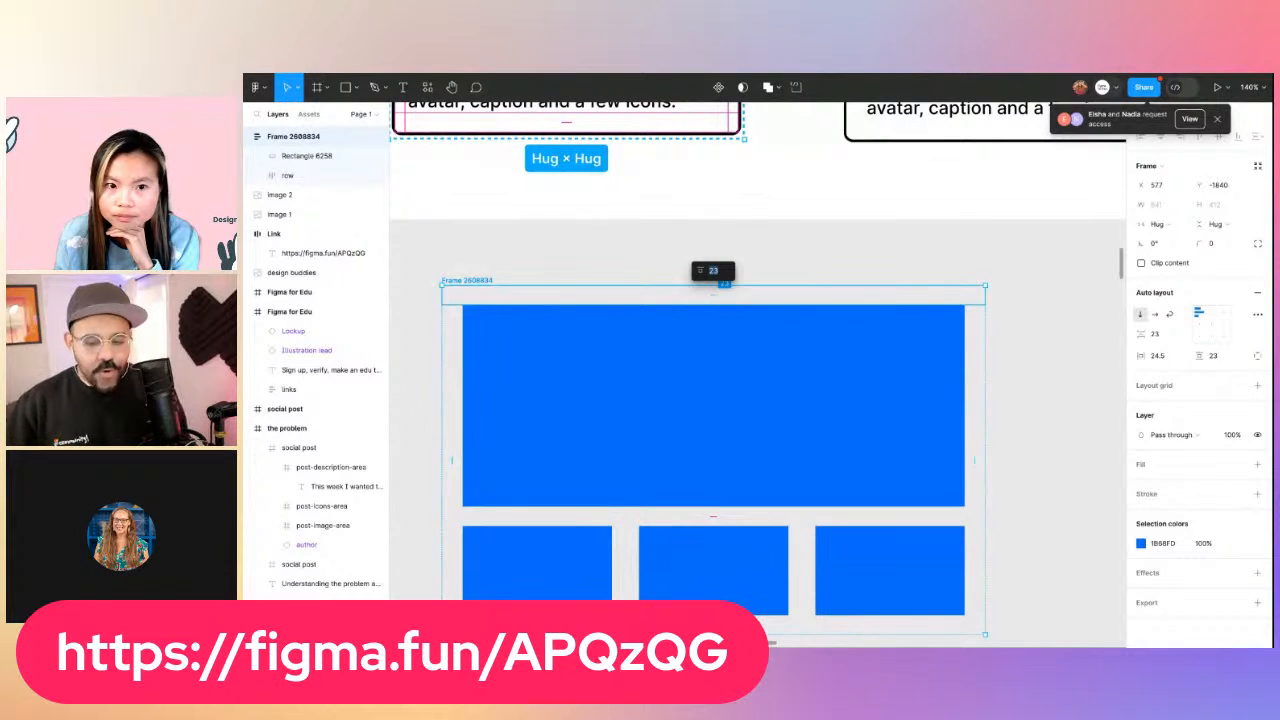
left_click_drag(714, 295, 715, 308)
scroll(715, 312, "down", 4)
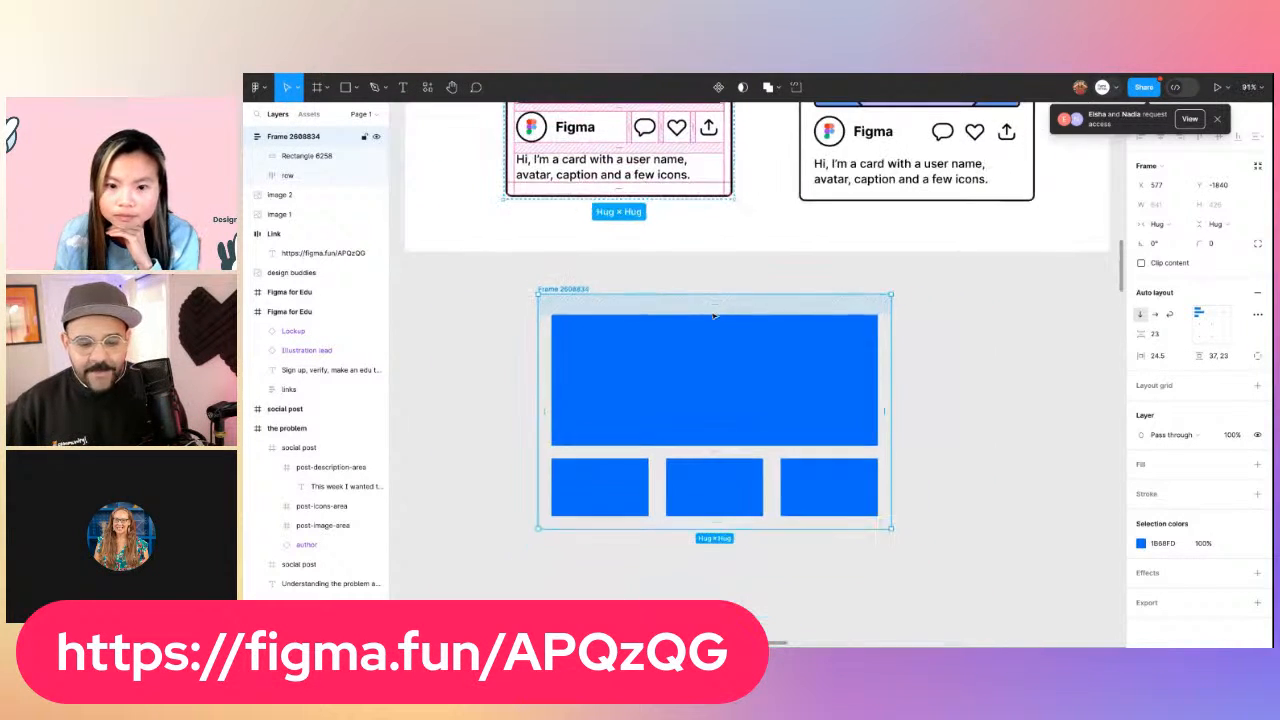
Draw a frame about 987 × 626 around the rectangle layout, give it a white fill, and reselect the auto layout frame
left_click(494, 336)
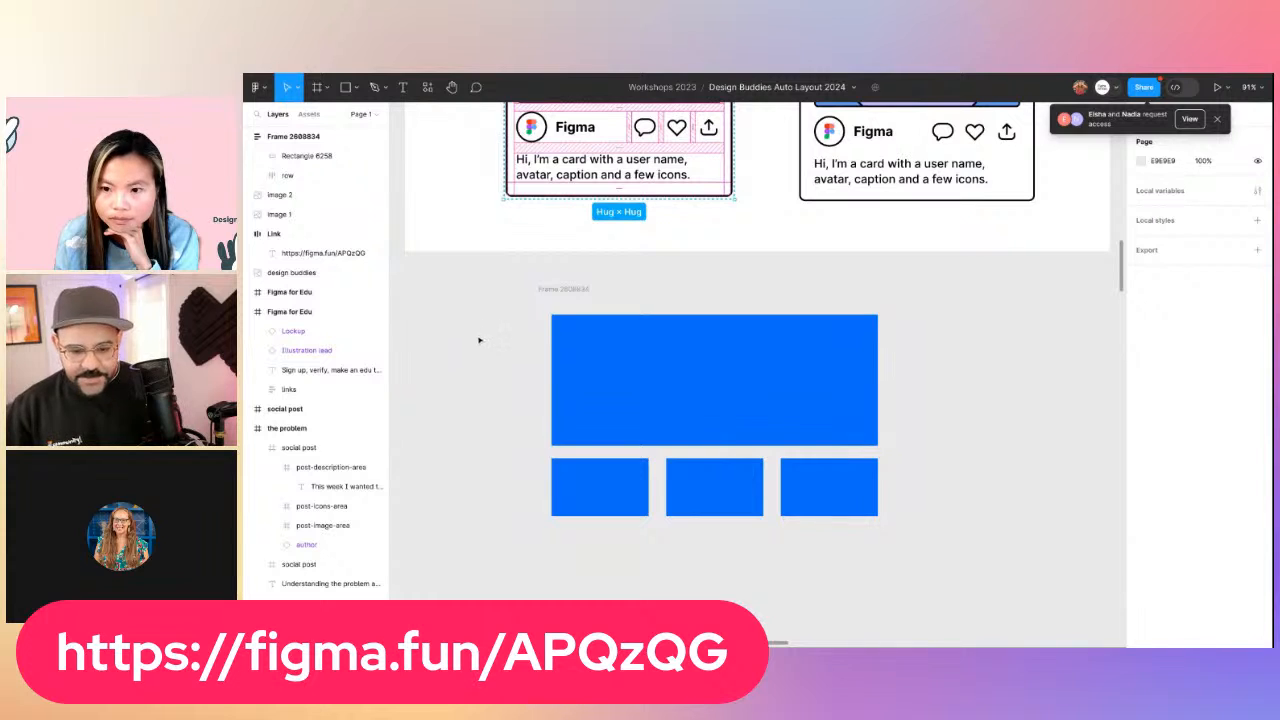
key("f")
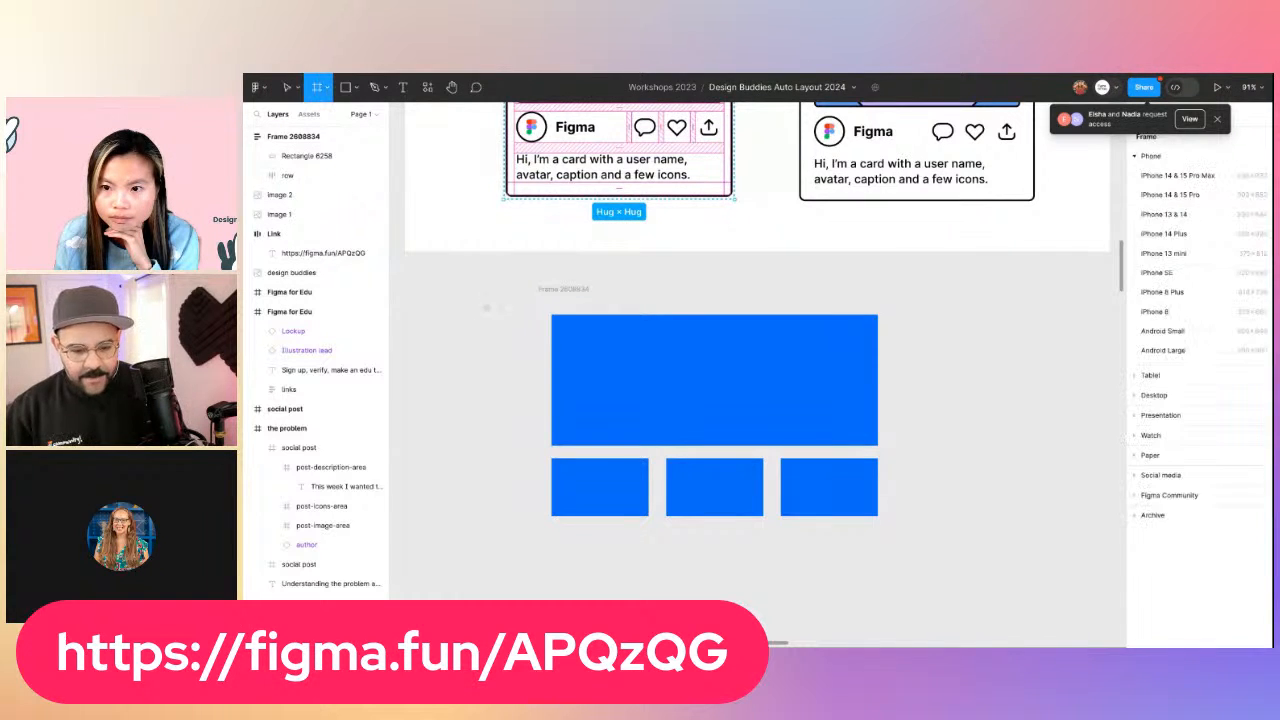
mouse_move(440, 251)
left_mouse_down()
mouse_move(466, 318)
mouse_move(957, 594)
mouse_move(985, 596)
left_mouse_up()
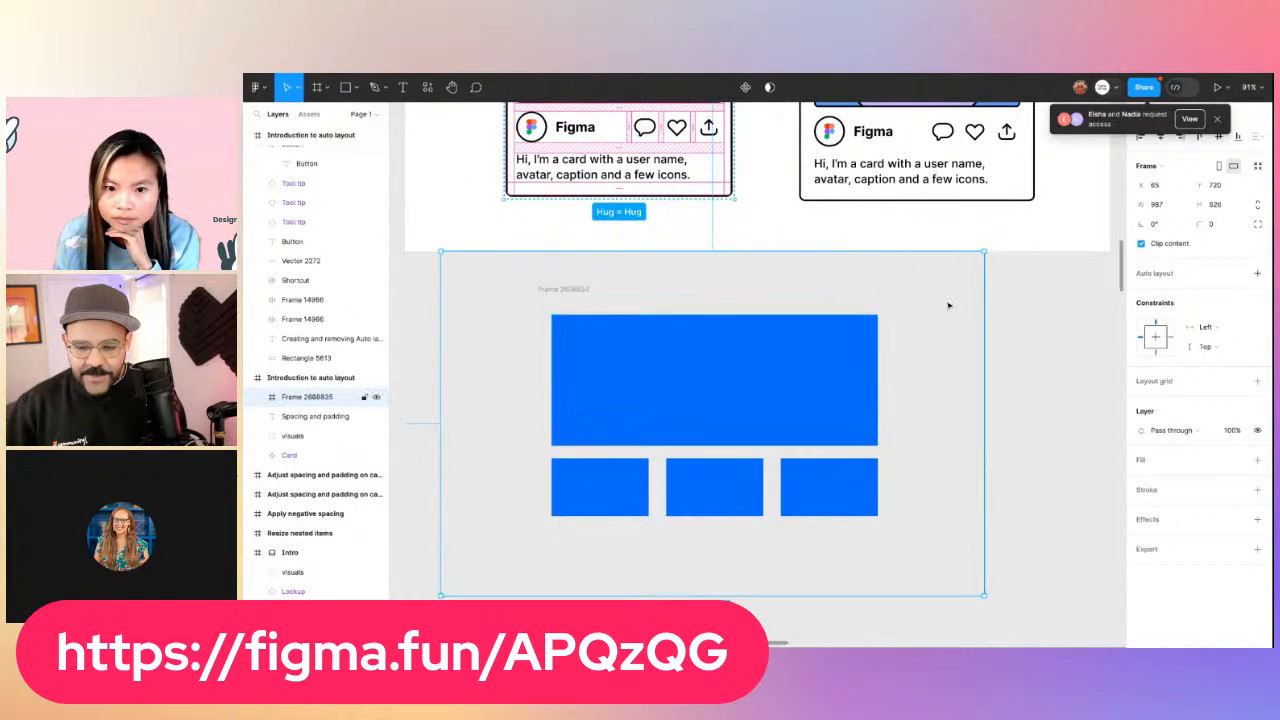
left_click(1257, 459)
left_click(586, 298)
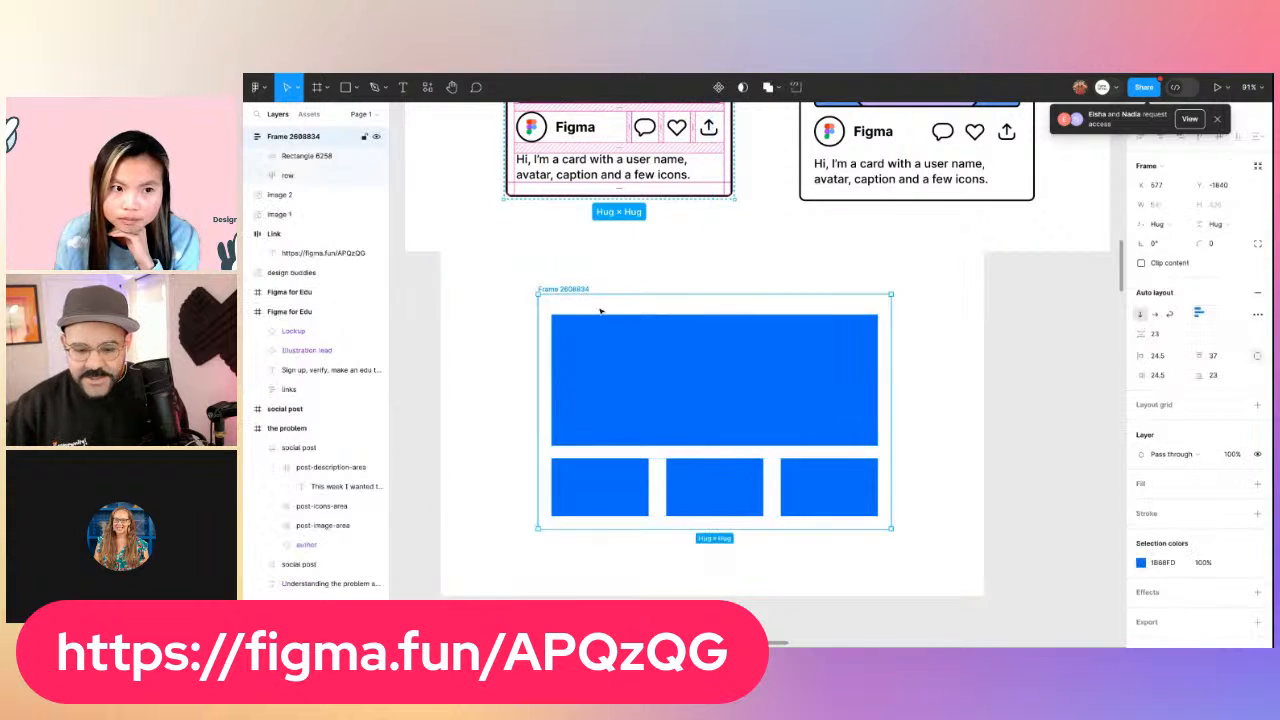
Set the outer auto layout frame's left padding to 32 and top padding to 44, and narrow the row's spacing to 14
scroll(718, 305, "up", 4)
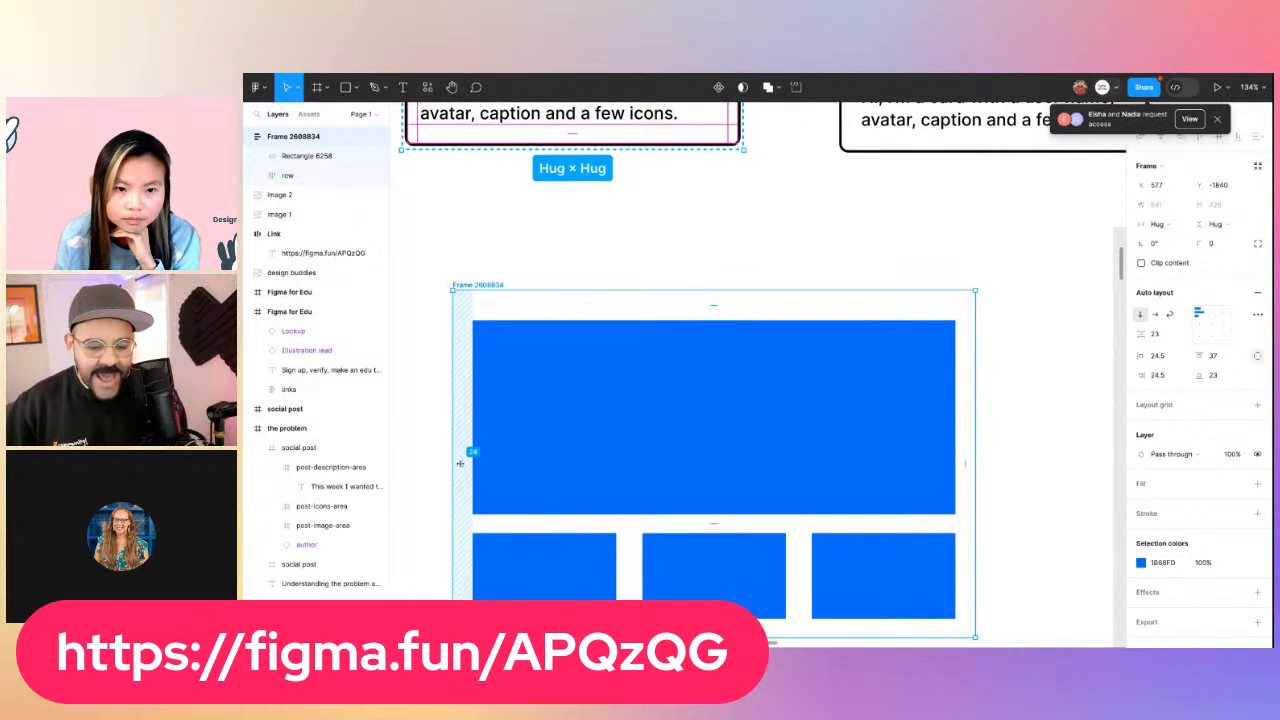
mouse_move(460, 463)
left_mouse_down()
mouse_move(506, 455)
mouse_move(470, 460)
left_mouse_up()
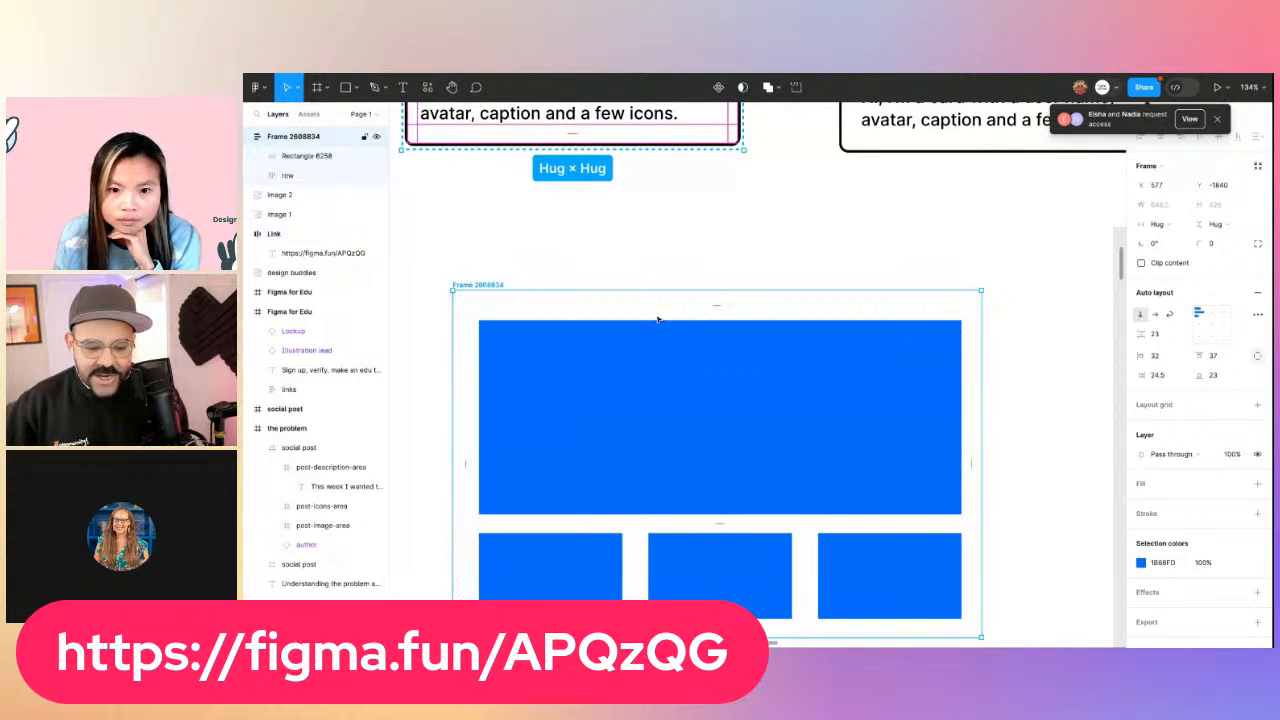
left_click_drag(715, 301, 716, 282)
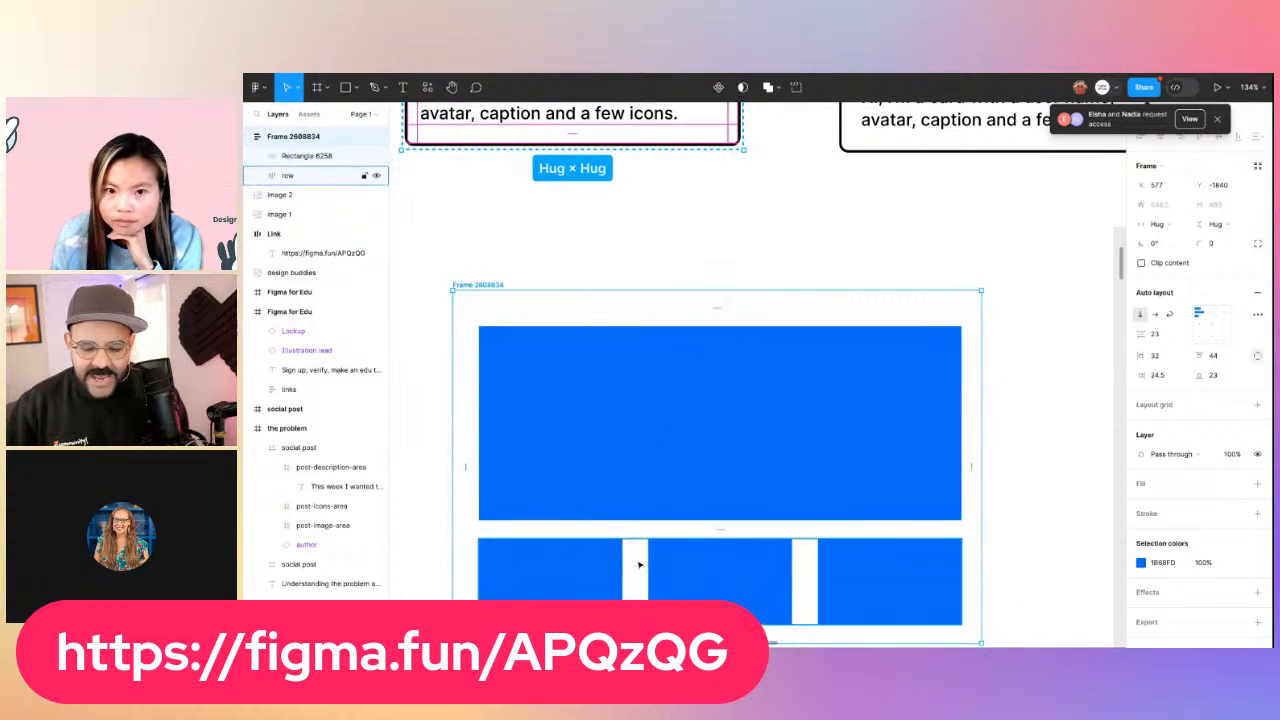
left_click(634, 579)
left_click_drag(636, 582, 626, 581)
Adjust the outer frame's left padding to 30, both horizontal paddings together to 57, and finally all four paddings to 38
left_click(471, 518)
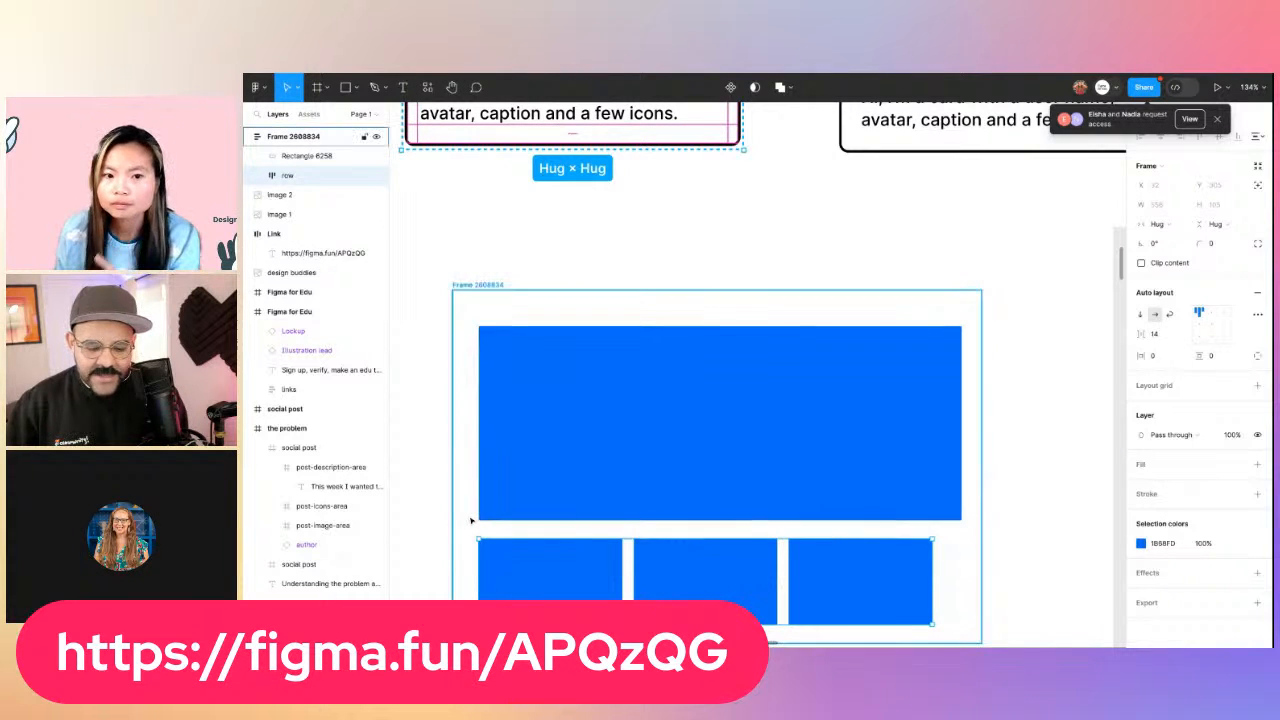
left_click_drag(477, 457, 466, 467)
scroll(468, 440, "down", 2)
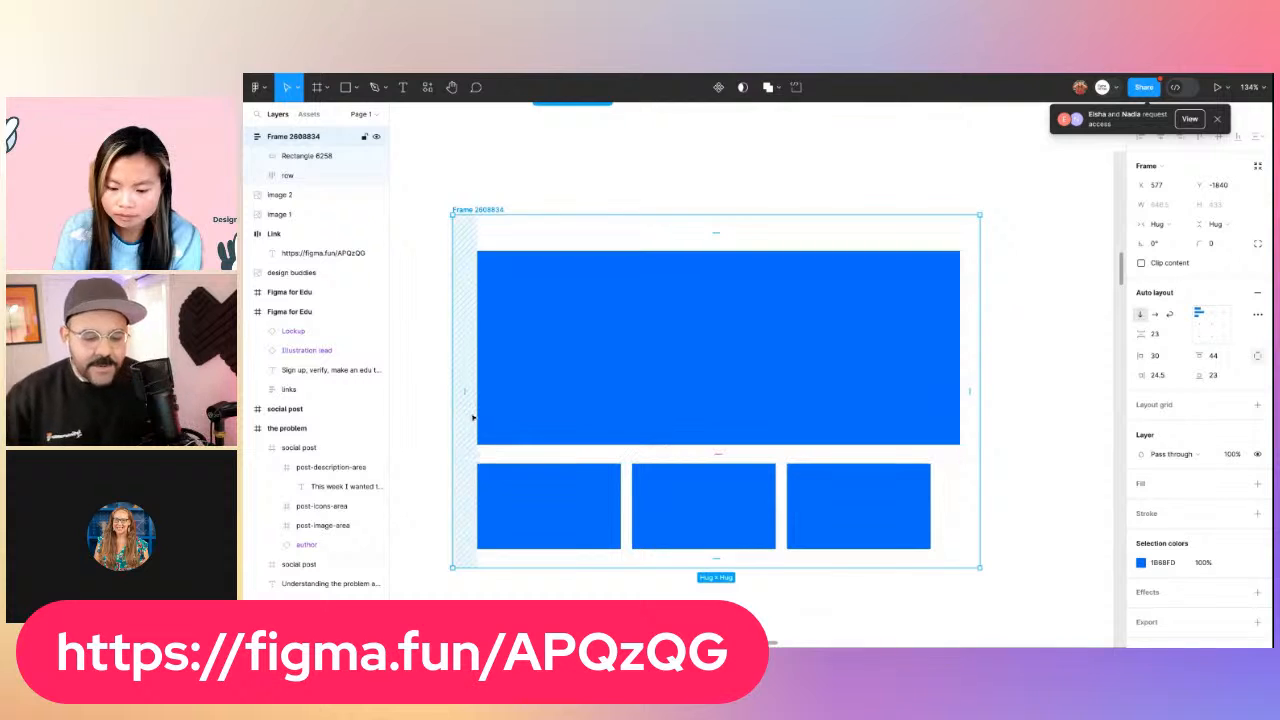
mouse_move(465, 393)
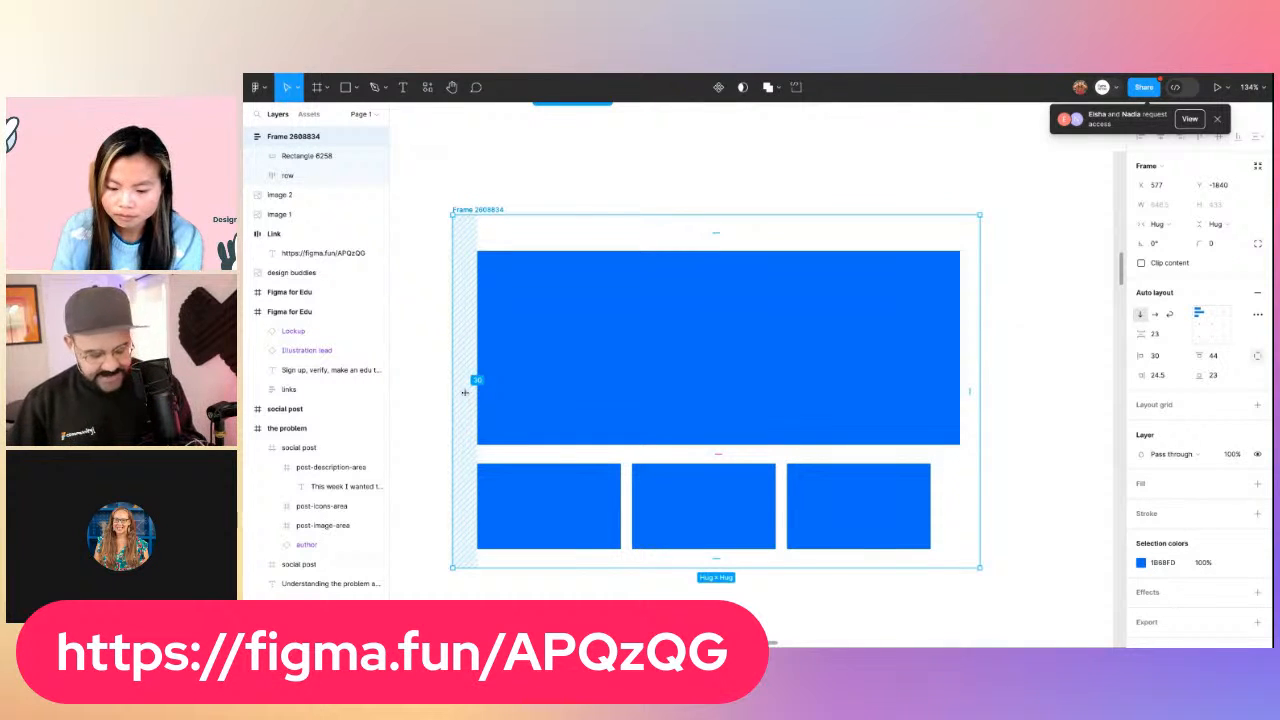
left_click_drag(465, 393, 497, 382)
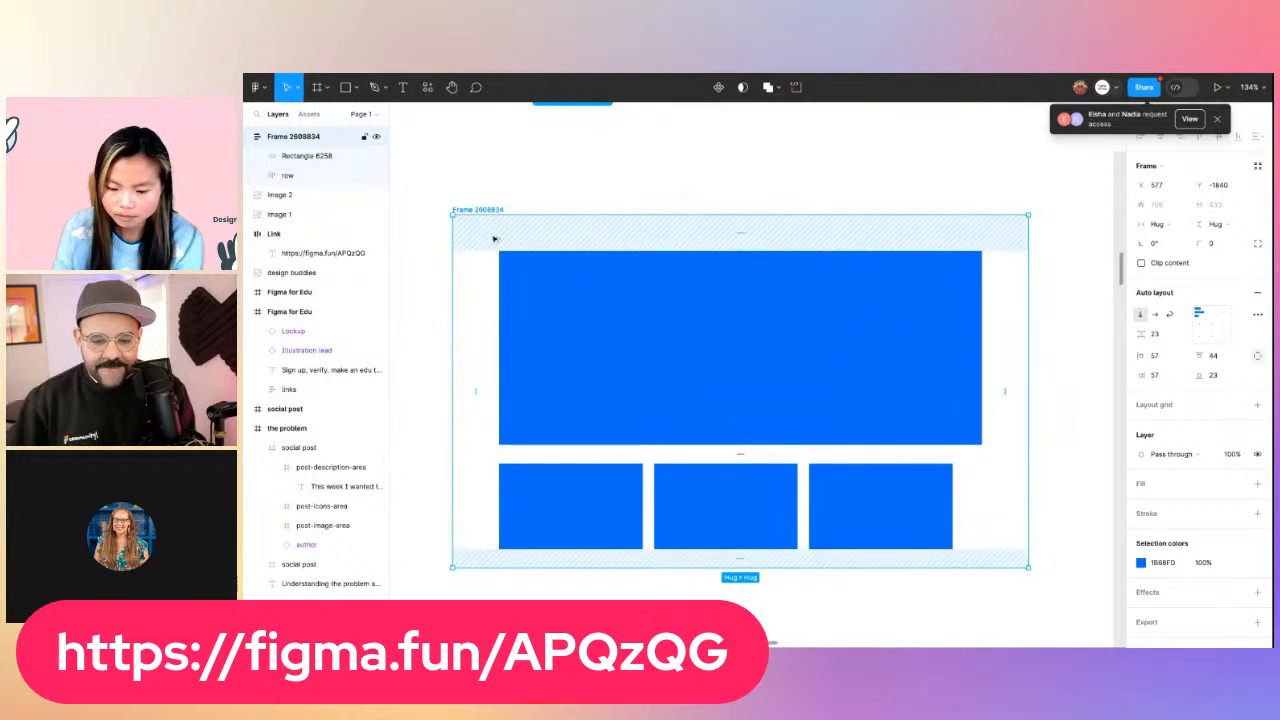
mouse_move(483, 374)
left_mouse_down()
mouse_move(497, 374)
mouse_move(477, 385)
mouse_move(511, 378)
mouse_move(474, 400)
mouse_move(464, 395)
mouse_move(502, 386)
mouse_move(472, 380)
left_mouse_up()
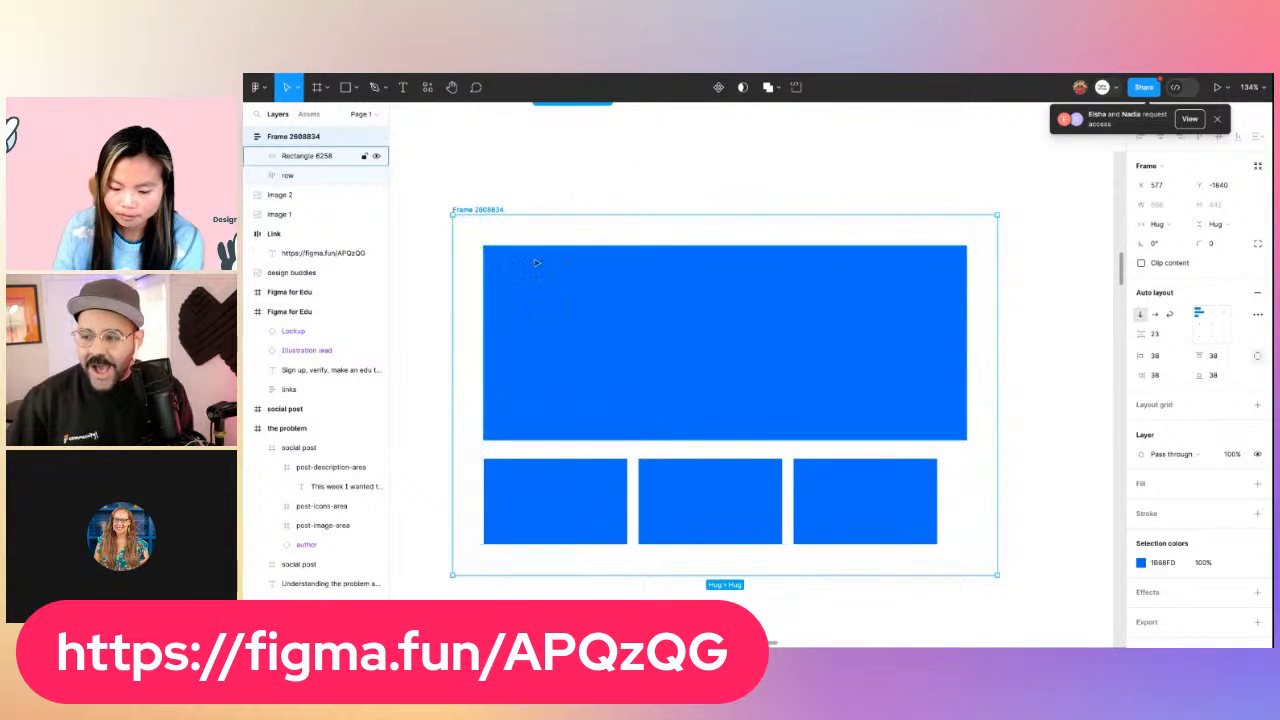
Delete the rectangle auto layout and the white frame that was drawn around it
key("Delete")
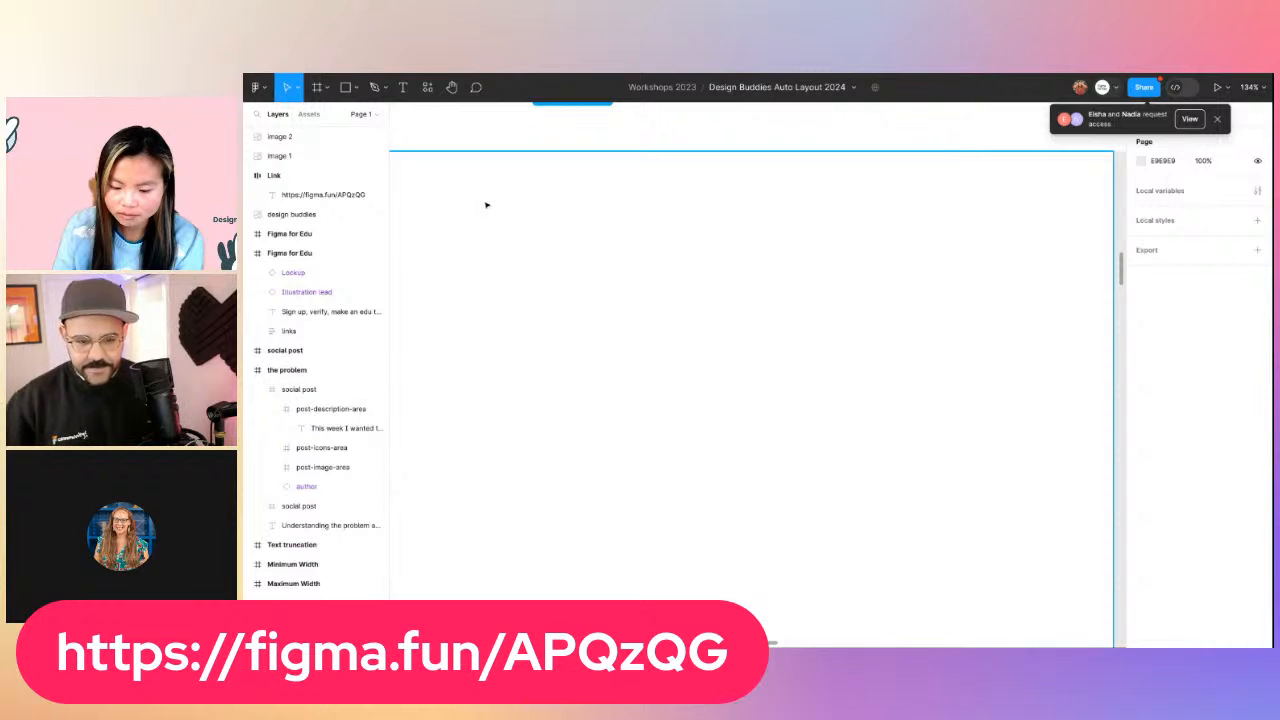
scroll(532, 232, "down", 5)
scroll(570, 268, "up", 1)
left_click(548, 309)
key("Delete")
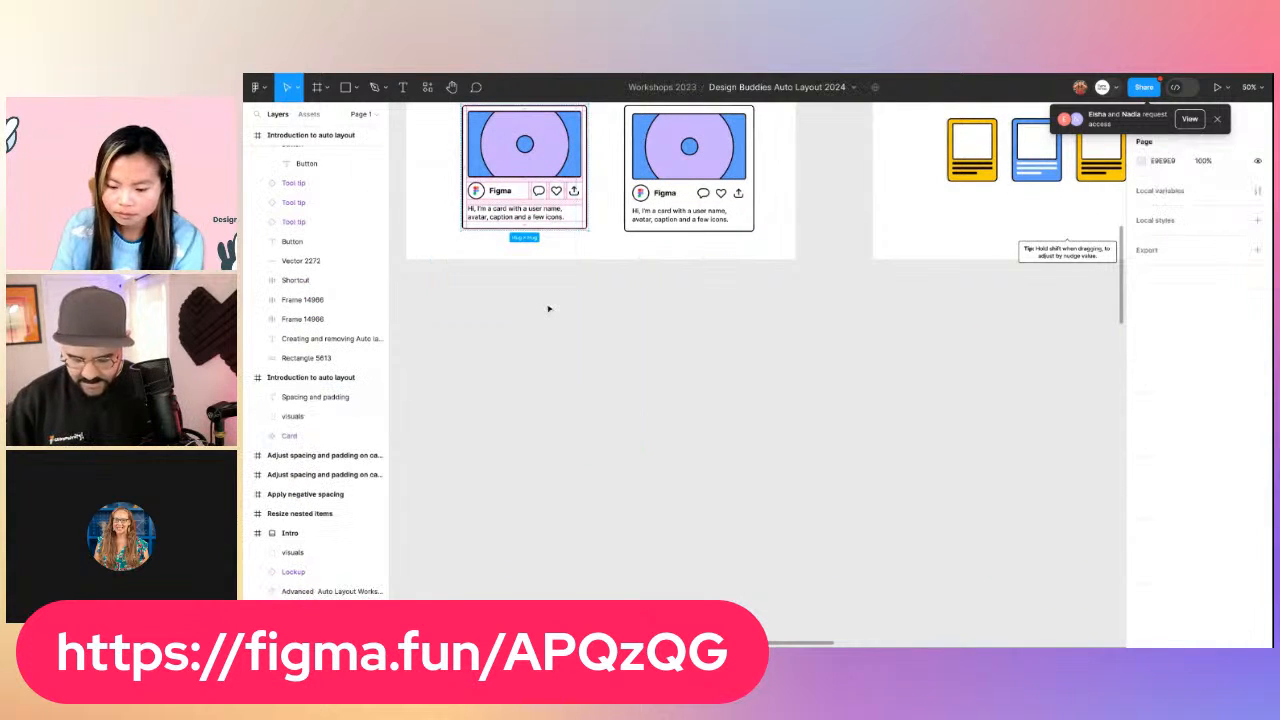
Reduce the spacing between the four cards of the card set in the "Apply negative spacing" frame to 38
left_click_drag(893, 324, 688, 416)
scroll(684, 376, "up", 3)
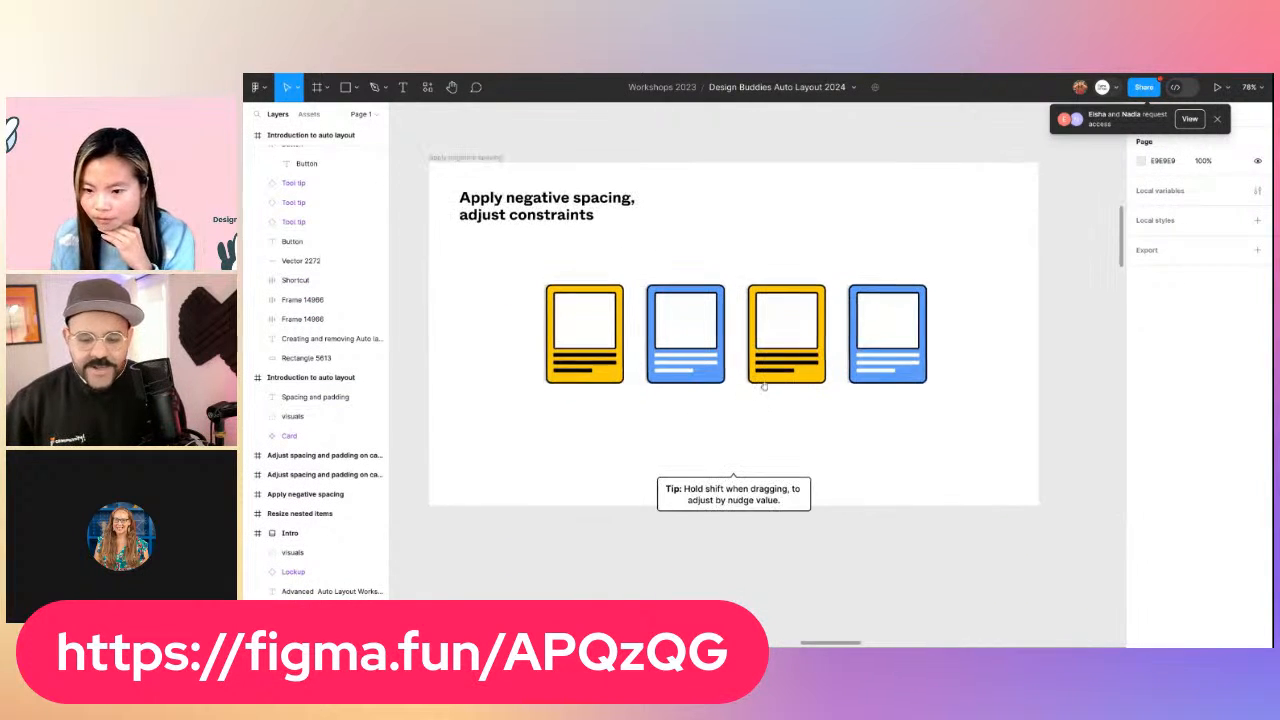
left_click(705, 340)
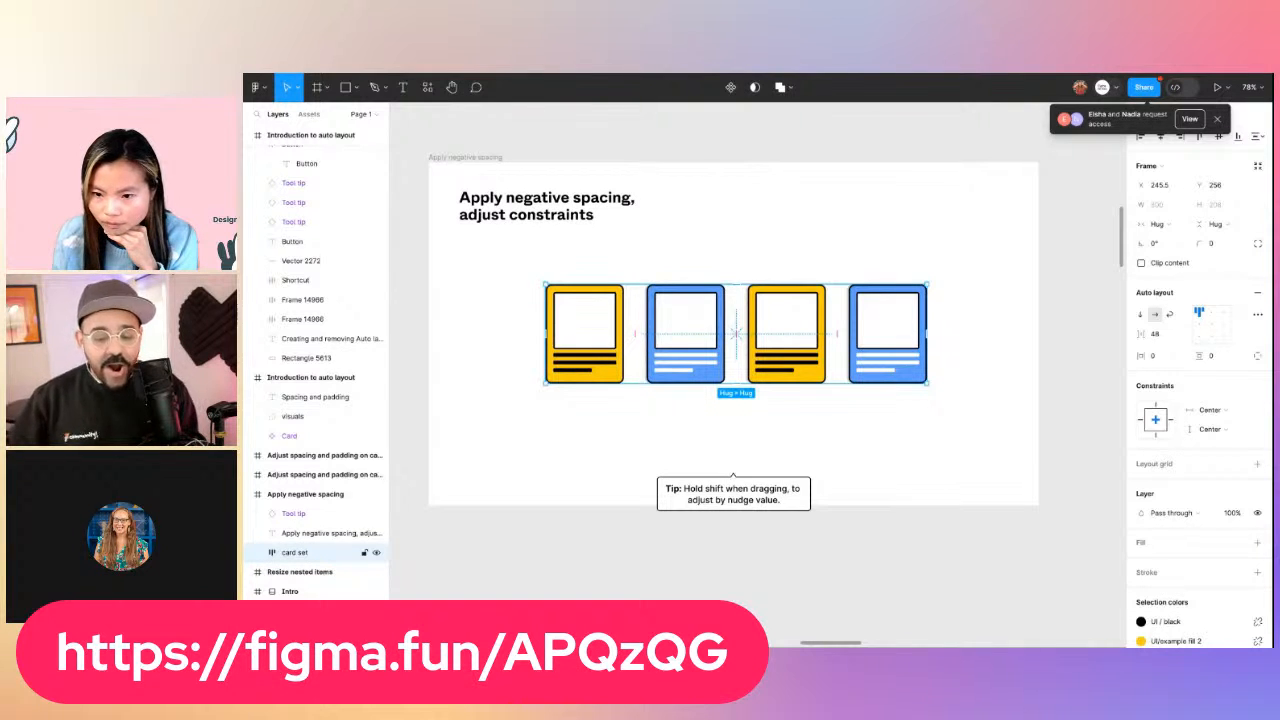
mouse_move(635, 339)
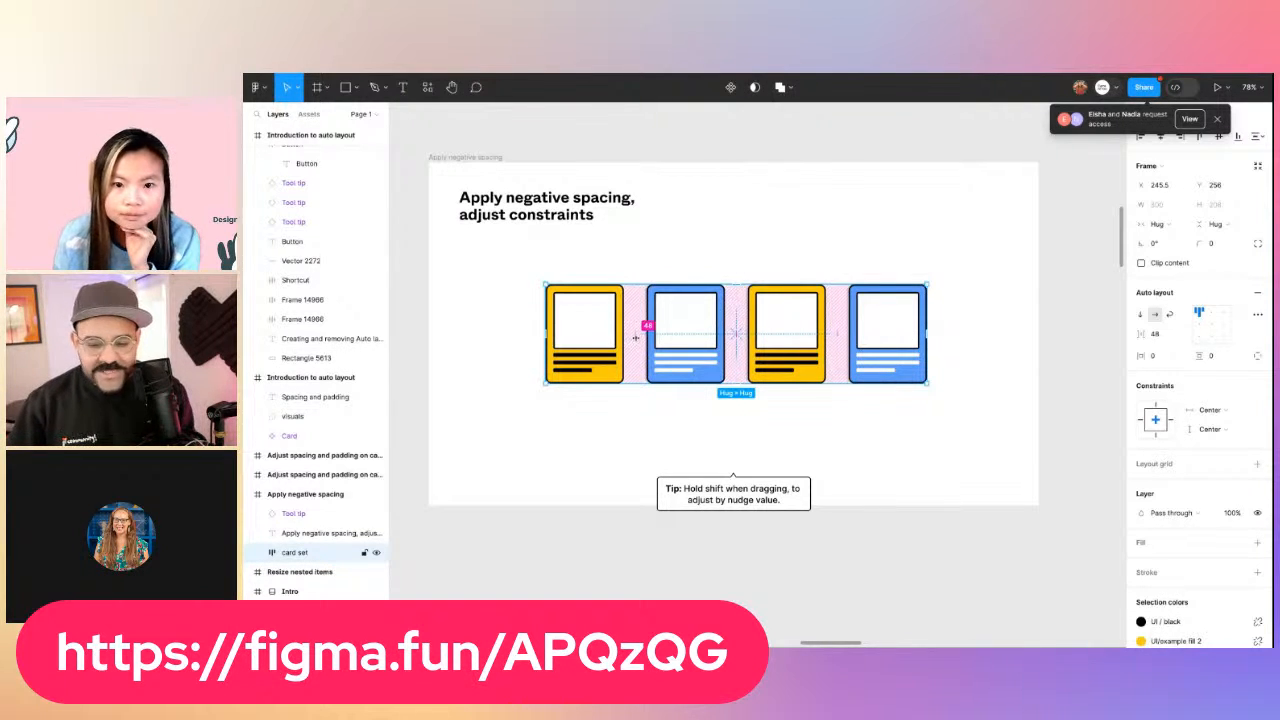
mouse_move(635, 339)
left_mouse_down()
mouse_move(649, 331)
mouse_move(660, 363)
mouse_move(621, 339)
mouse_move(658, 339)
mouse_move(620, 332)
left_mouse_up()
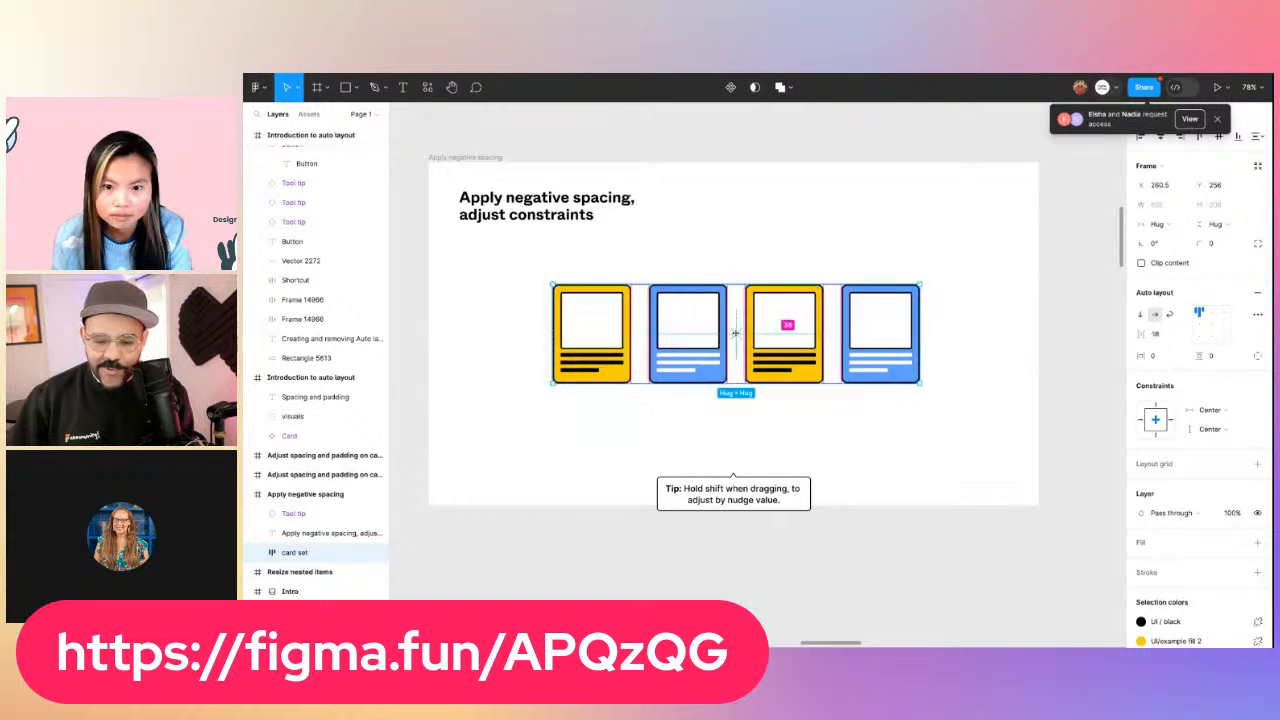
mouse_move(737, 332)
left_mouse_down()
mouse_move(769, 337)
mouse_move(745, 335)
left_mouse_up()
left_click(756, 438)
Try raising the top padding of the navigation bar in the "Adjust padding on the canvas" frame to 50
scroll(934, 403, "right", 10)
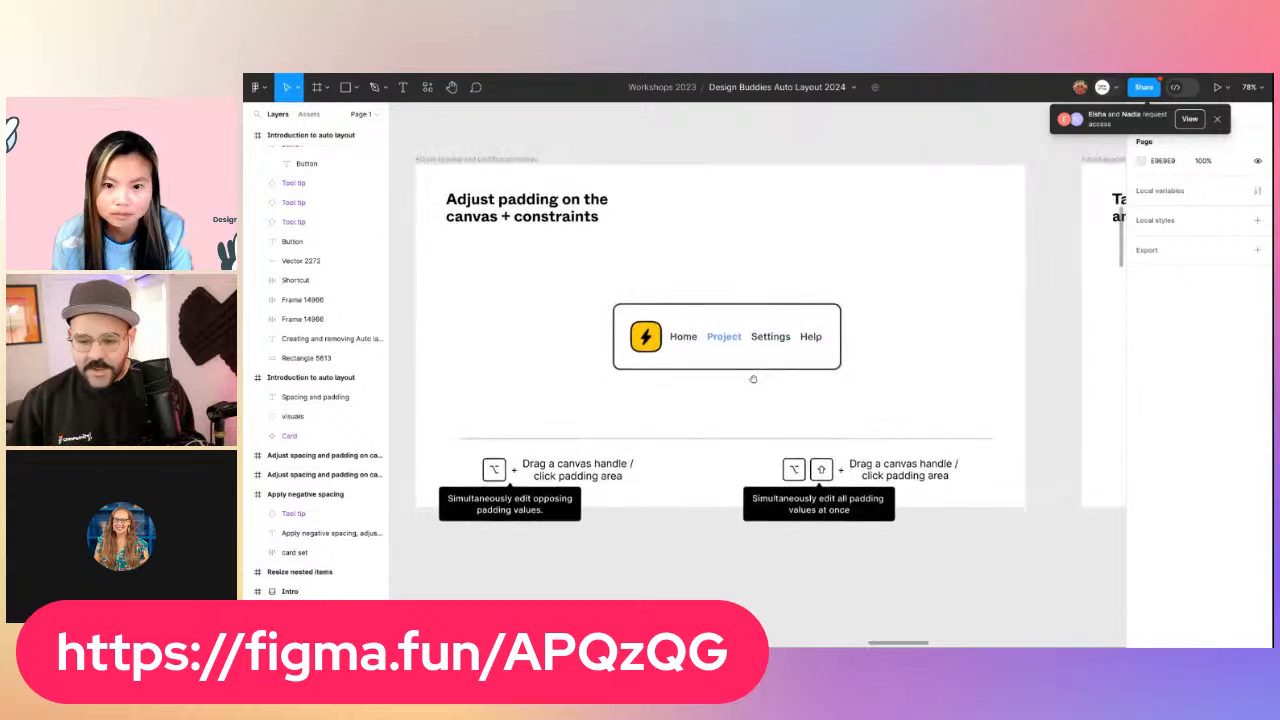
left_click(722, 332)
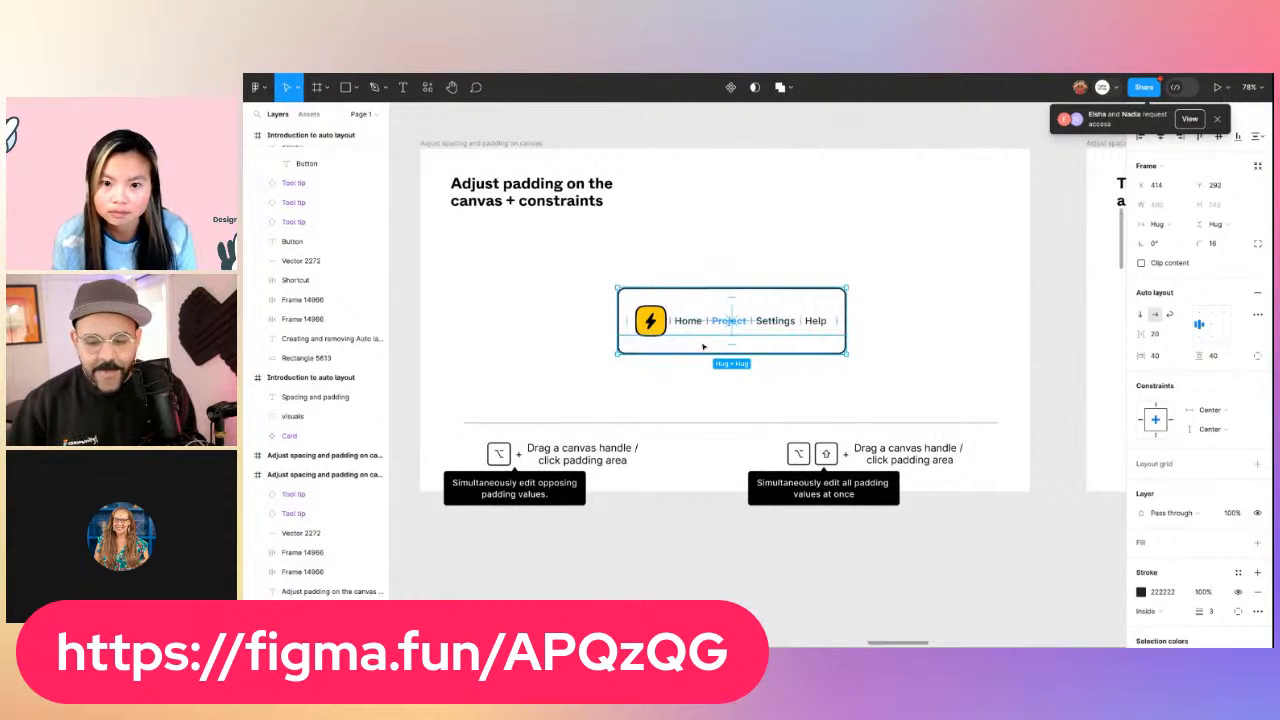
left_click_drag(730, 344, 735, 335)
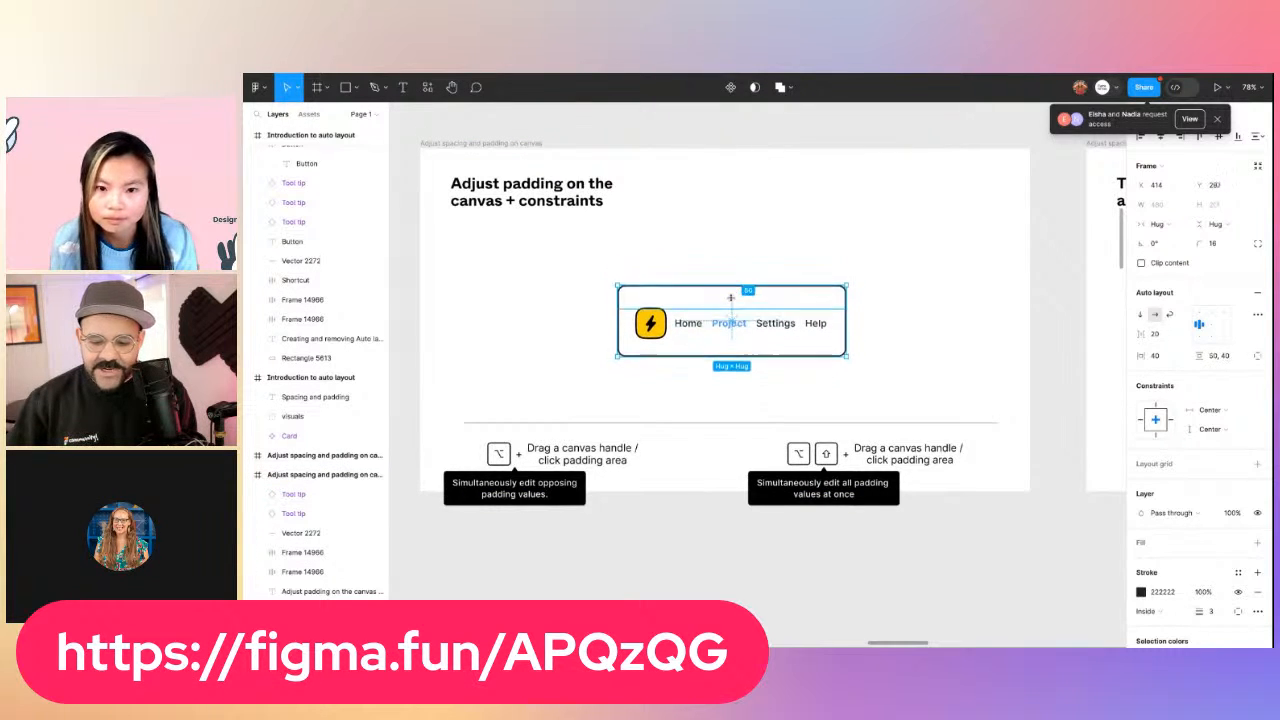
left_click(876, 320)
scroll(876, 320, "left", 2)
Paste a screenshot of the navigation bar's Constraints settings and place it above the bar, next to the slide title
left_click(734, 316)
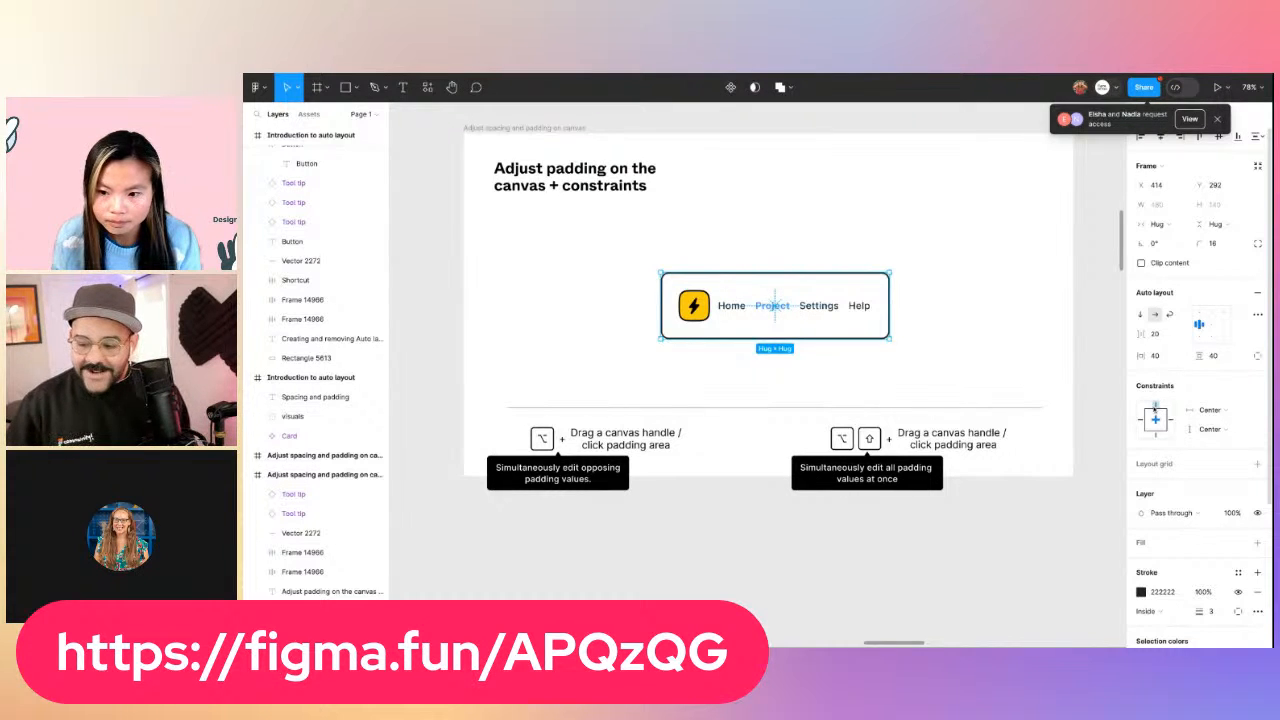
key("ctrl+v")
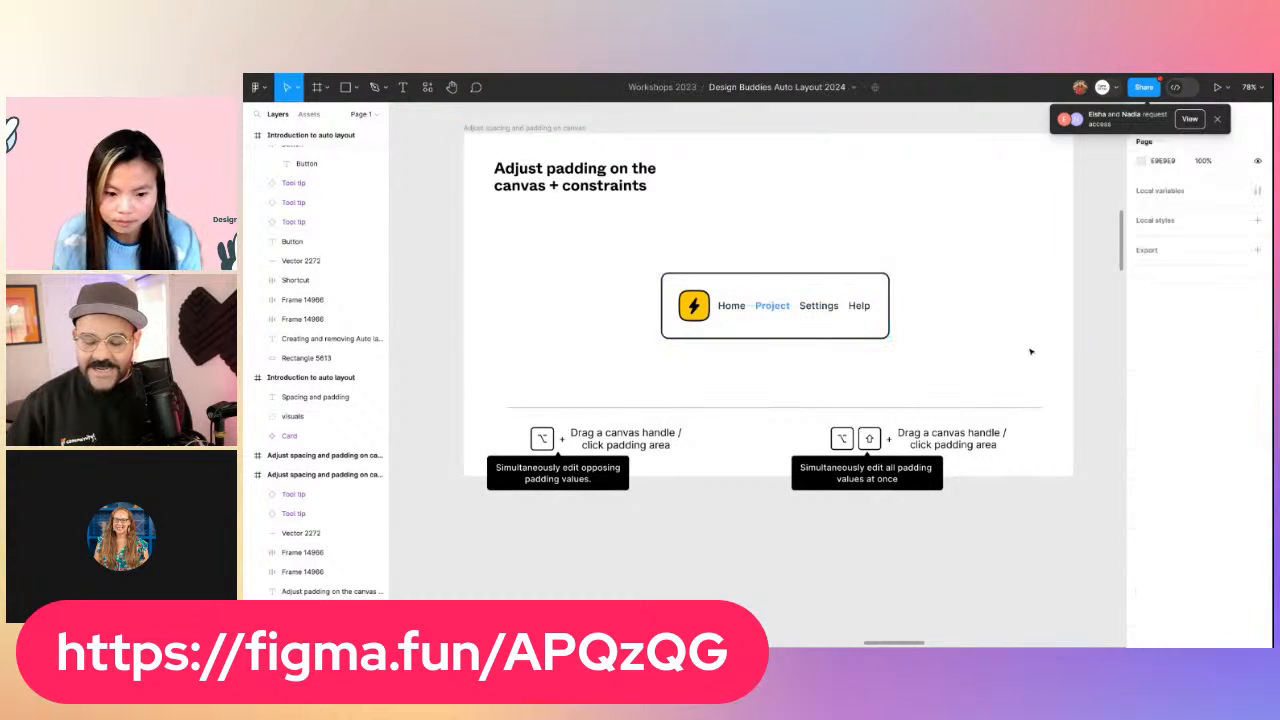
left_click_drag(786, 374, 800, 192)
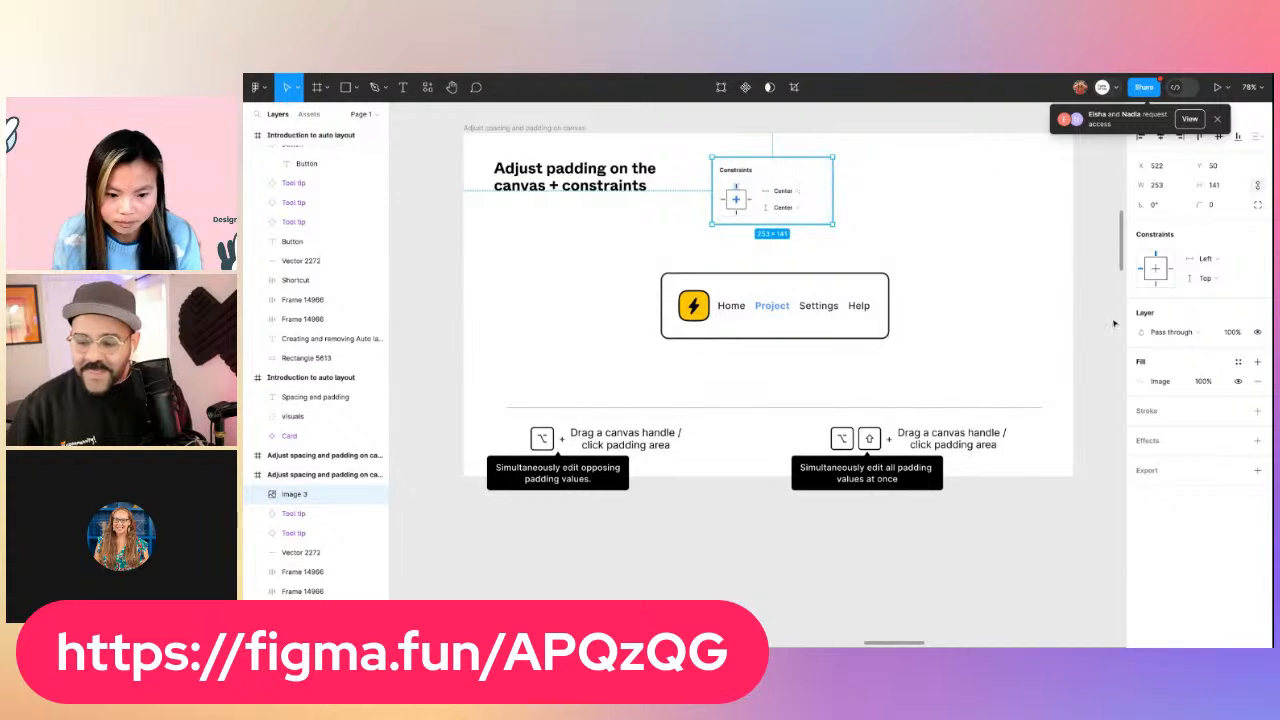
left_click(943, 314)
Try a left padding of 125 on the navigation bar, undo it, and move the bar to X 406, Y 313
left_click(773, 318)
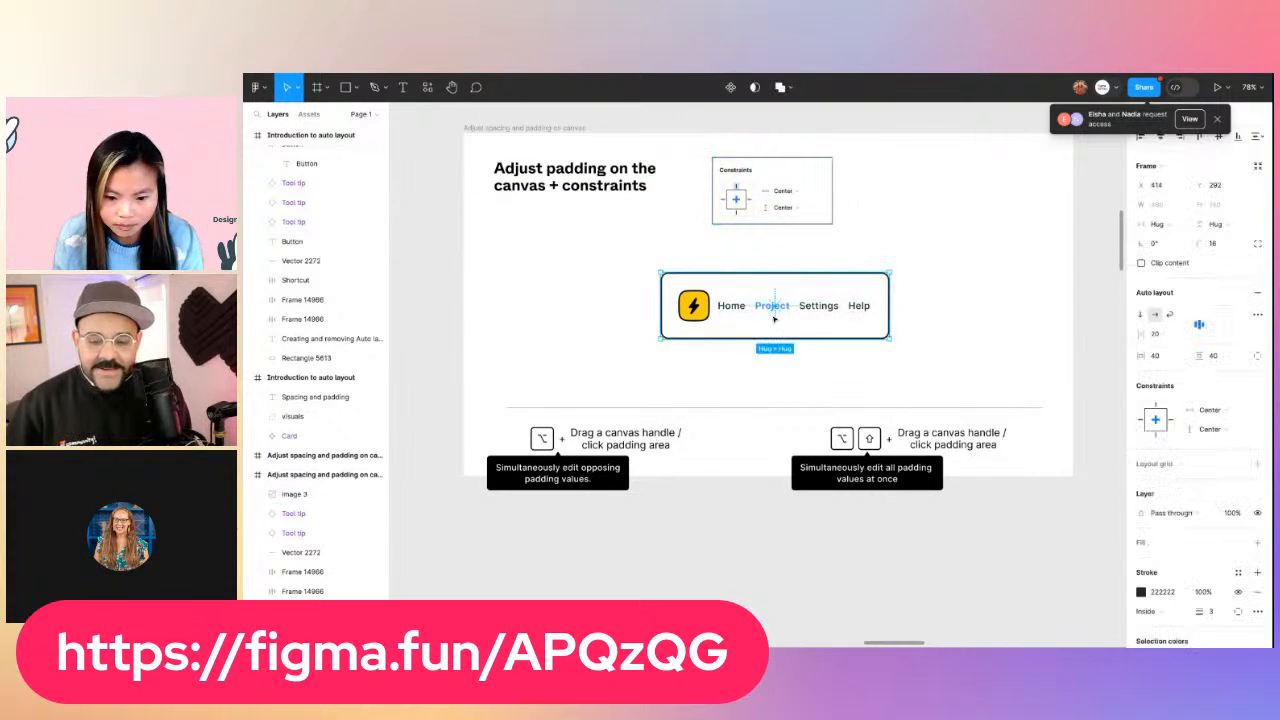
left_click_drag(667, 318, 690, 306)
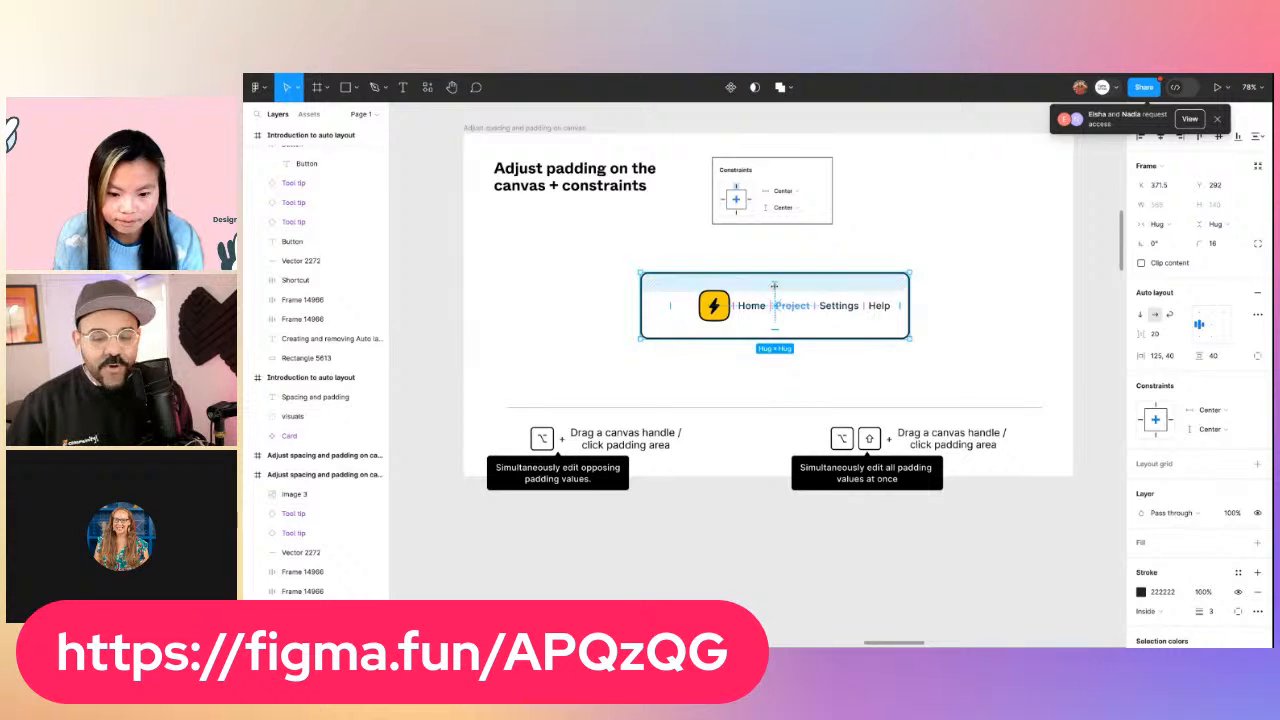
key("ctrl+z")
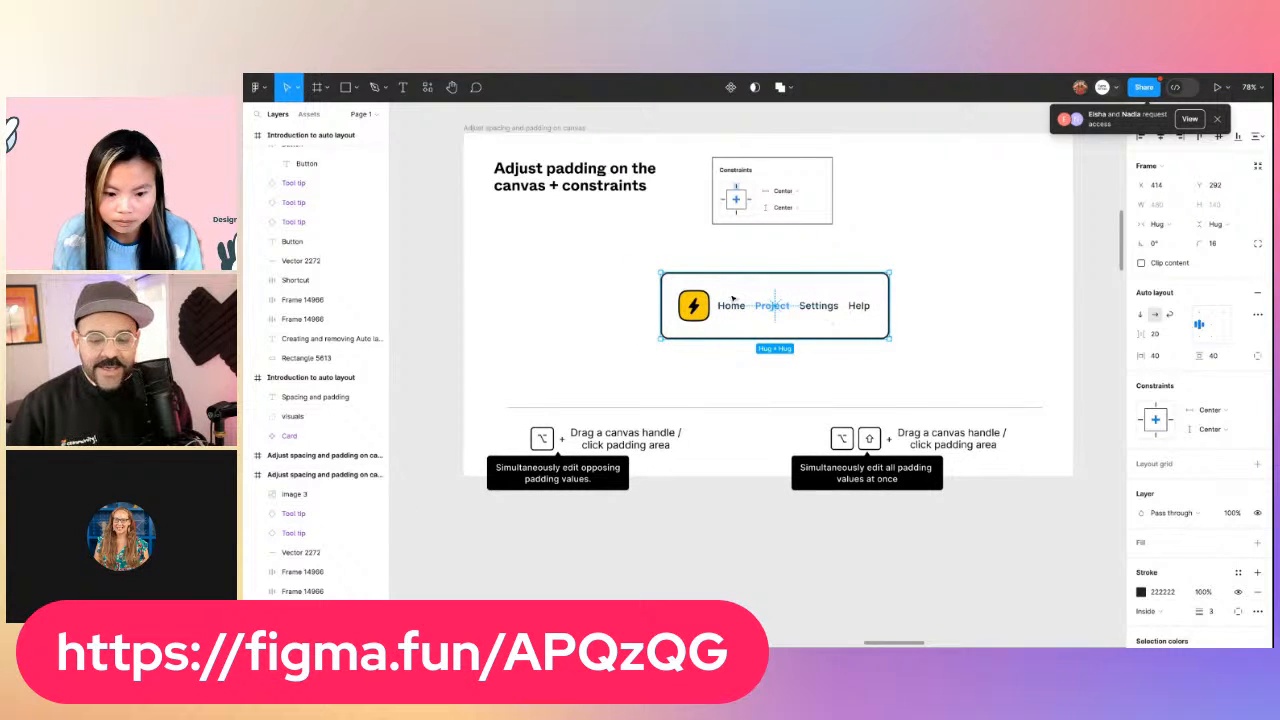
key("ctrl+z")
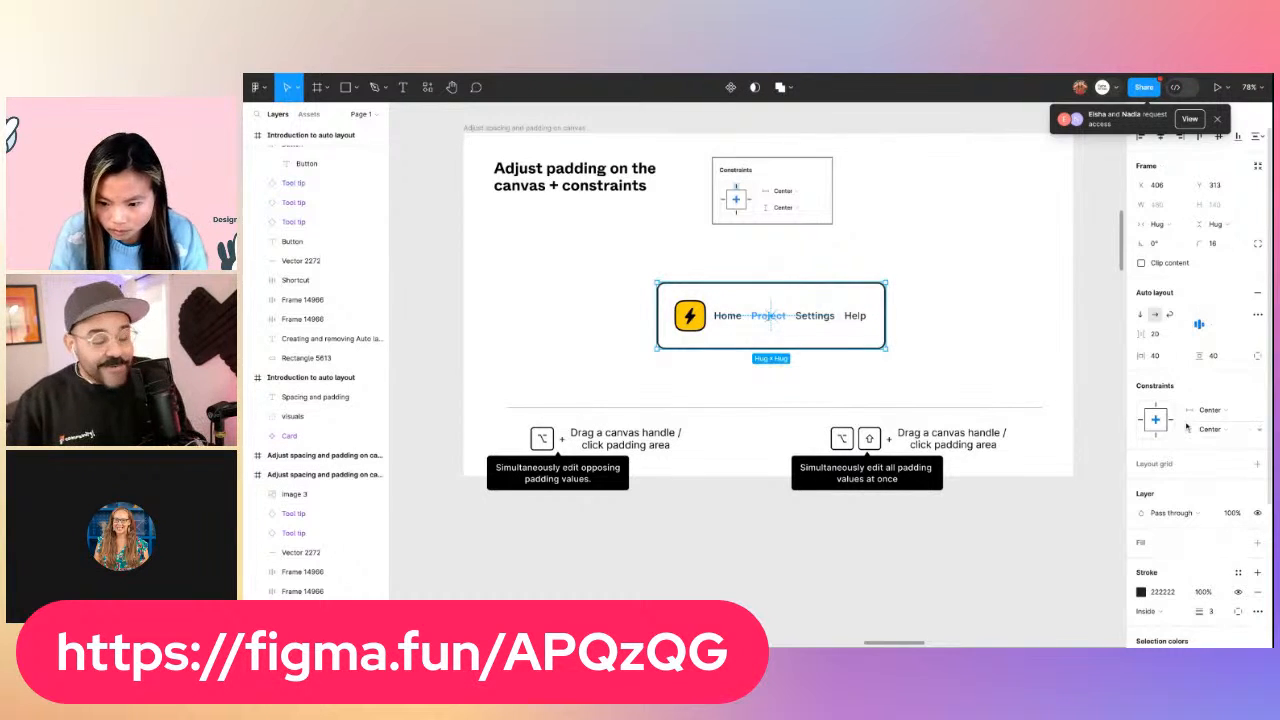
Set the navigation bar's constraints to Left horizontally and Top vertically
left_click(1228, 410)
left_click(1221, 370)
left_click(1213, 429)
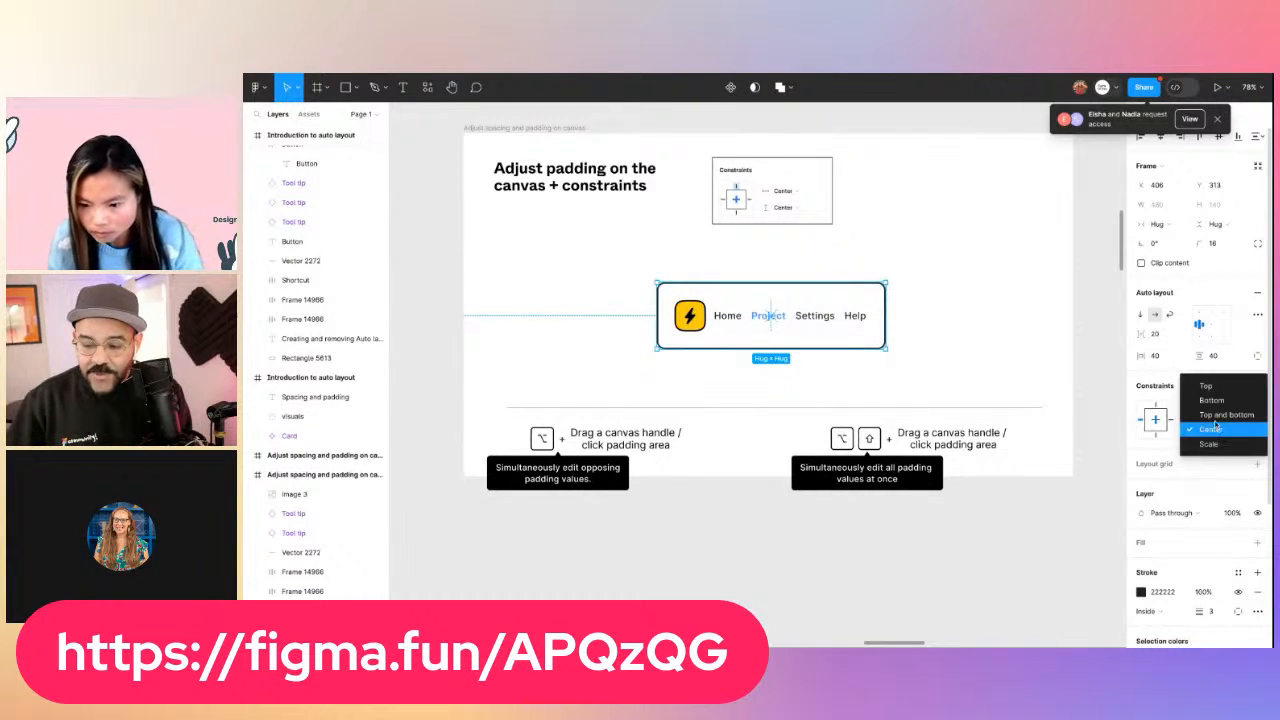
left_click(1215, 386)
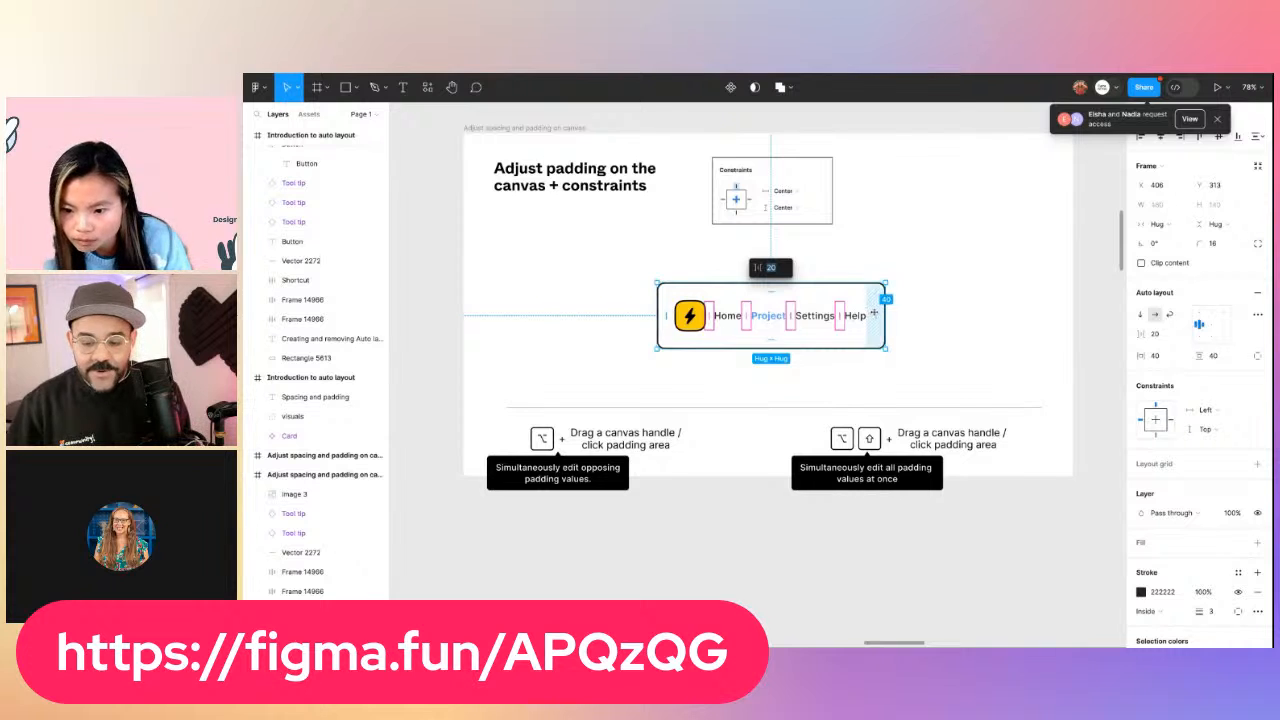
Try enlarging the navigation bar's right and bottom padding on the canvas, and undo both changes
left_click_drag(886, 303, 921, 312)
left_click_drag(791, 340, 791, 380)
key("ctrl+z")
key("ctrl+z")
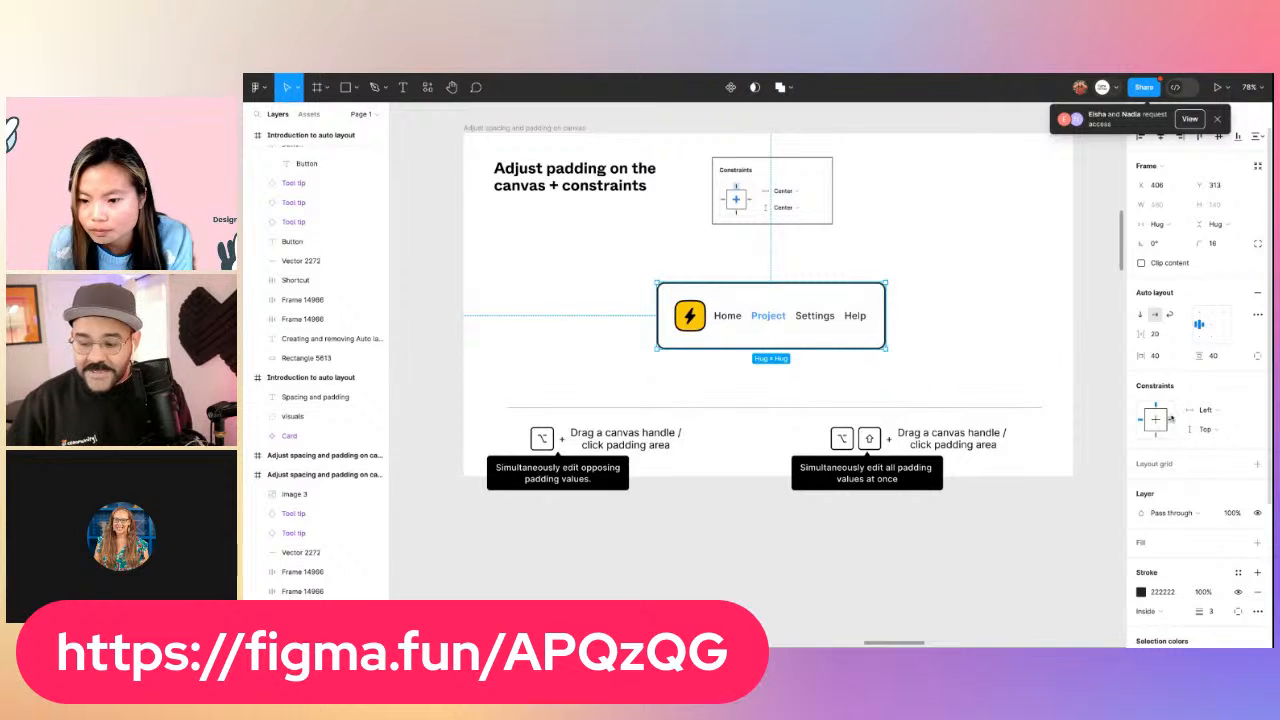
Set the navigation bar's constraints to Right horizontally and Bottom vertically
left_click(1206, 410)
left_click(1212, 425)
left_click(1210, 430)
left_click(1211, 443)
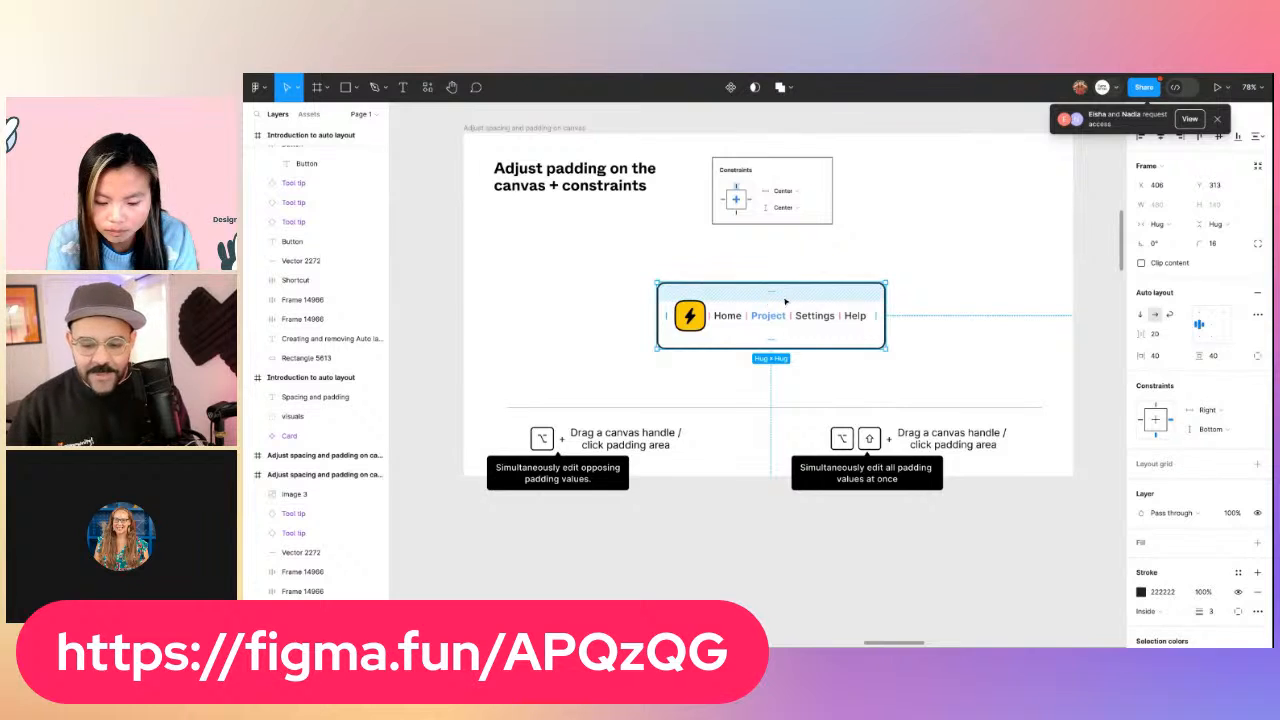
Increase the navigation bar's left padding to 164 and its top padding to 64 on the canvas
left_click_drag(771, 295, 772, 296)
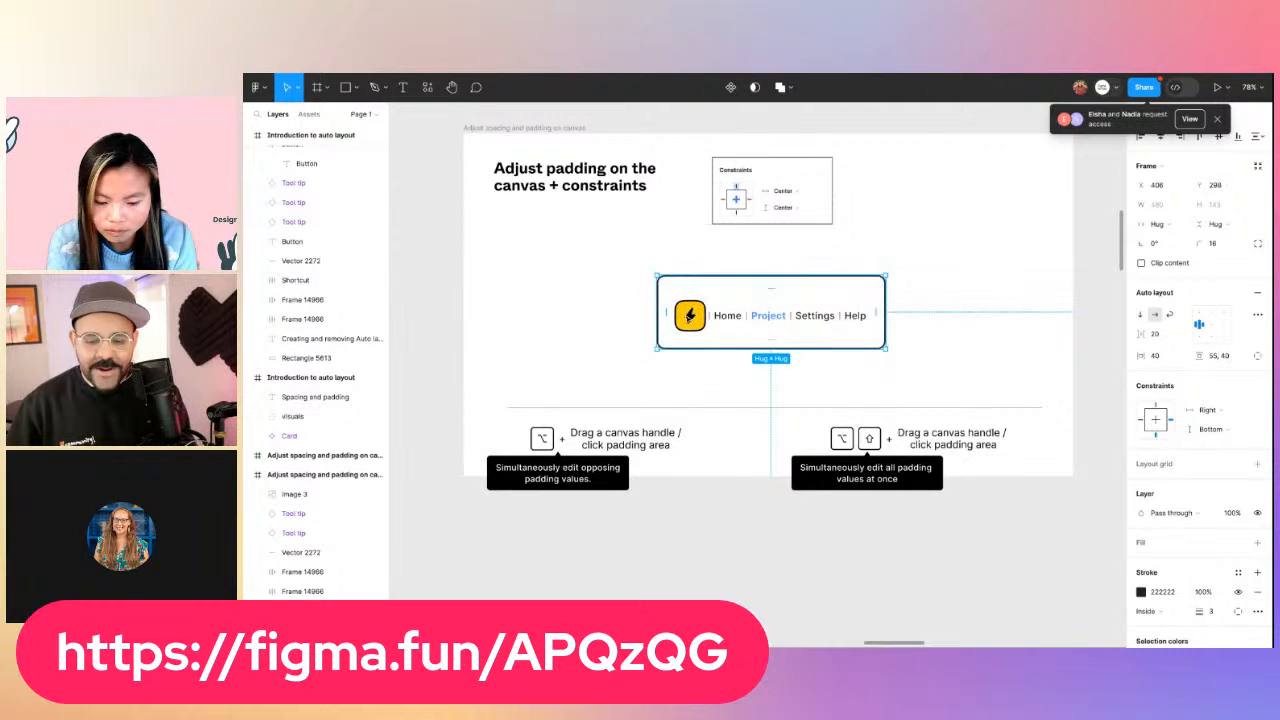
mouse_move(668, 311)
left_mouse_down()
mouse_move(591, 311)
mouse_move(786, 311)
mouse_move(681, 324)
left_mouse_up()
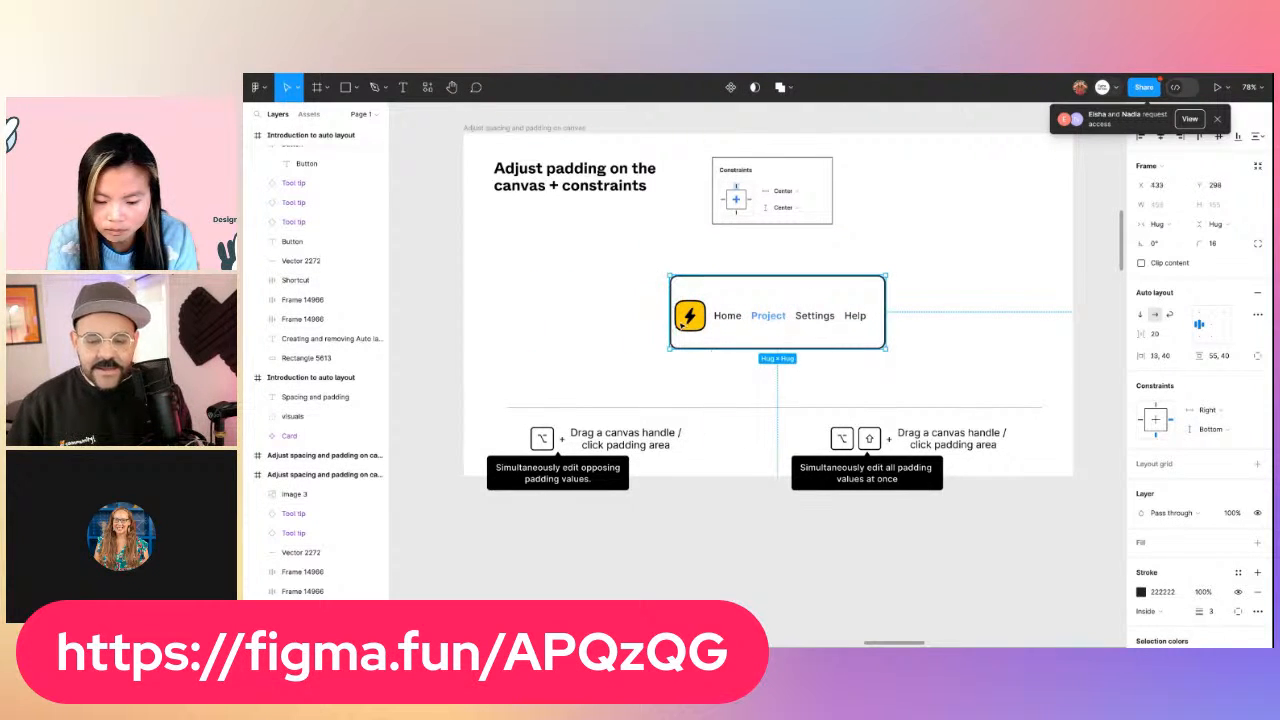
mouse_move(876, 313)
left_mouse_down()
mouse_move(826, 313)
mouse_move(877, 313)
left_mouse_up()
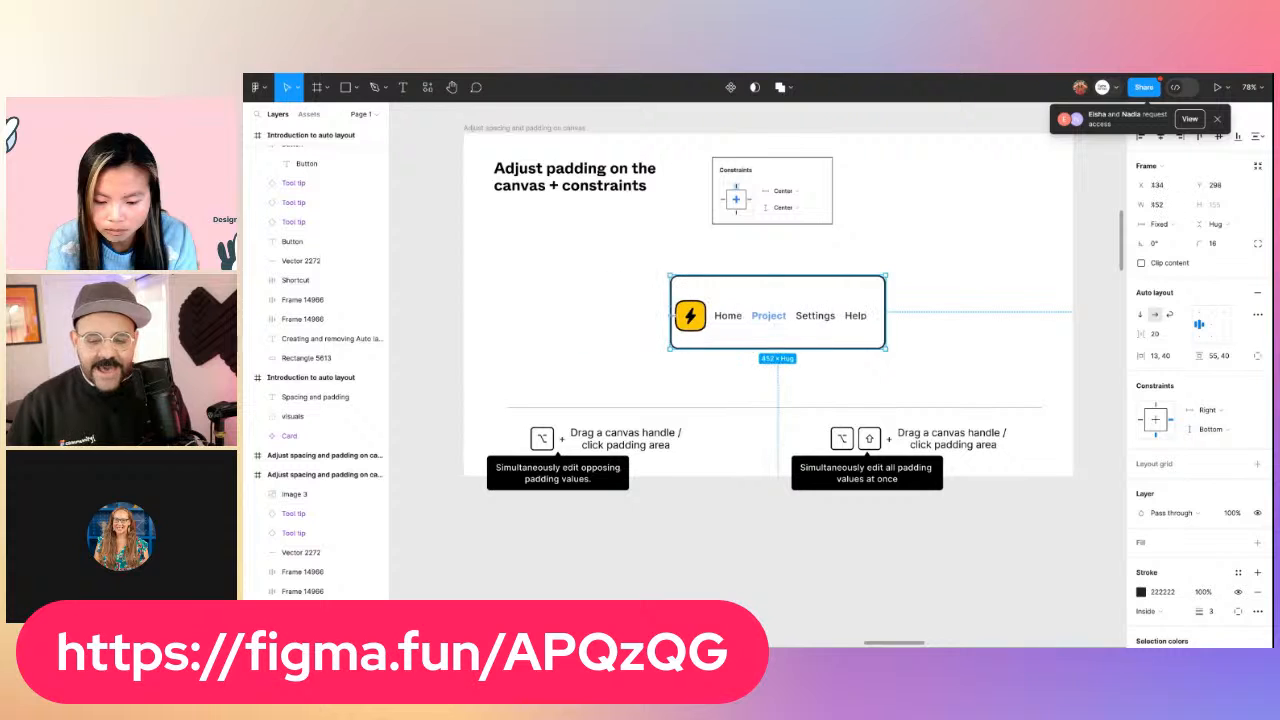
left_click_drag(674, 314, 638, 314)
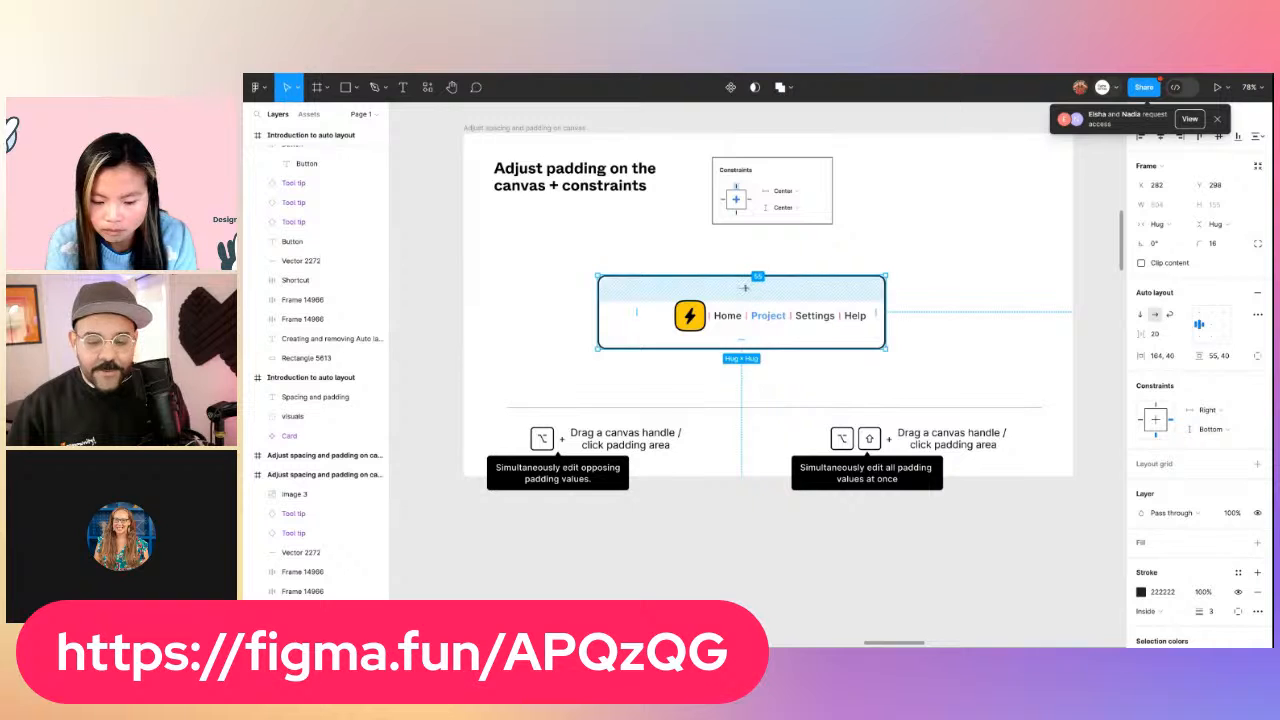
left_click_drag(746, 286, 746, 285)
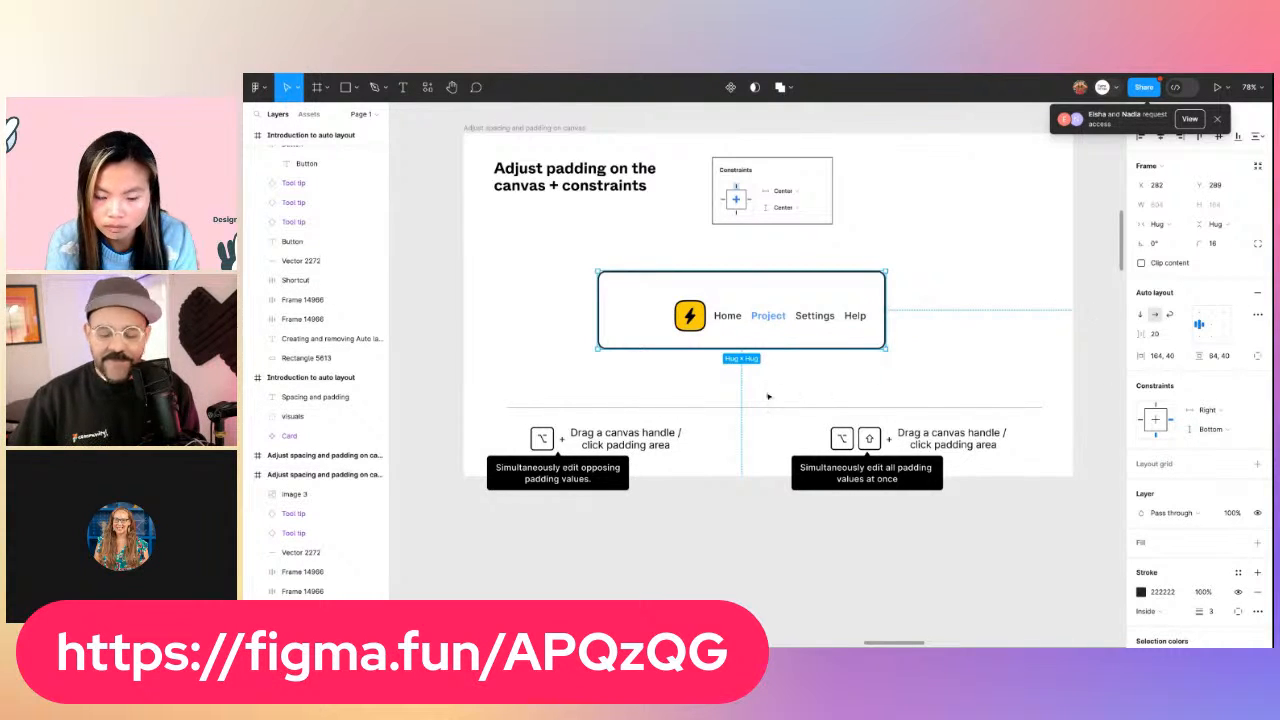
Adjust the navigation bar's left padding to 42 and its top padding to 38 on the canvas
right_click(637, 309)
left_click(621, 315)
left_click_drag(636, 308, 635, 307)
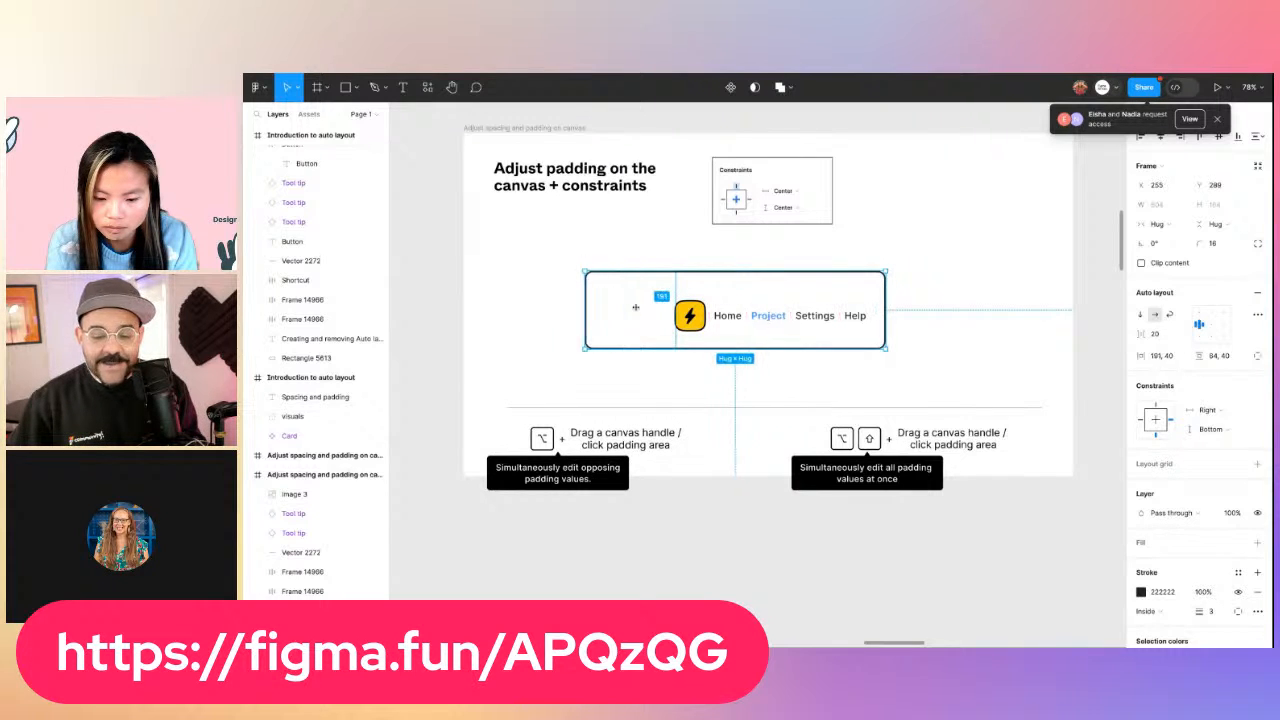
mouse_move(766, 294)
left_mouse_down()
mouse_move(769, 246)
mouse_move(769, 284)
left_mouse_up()
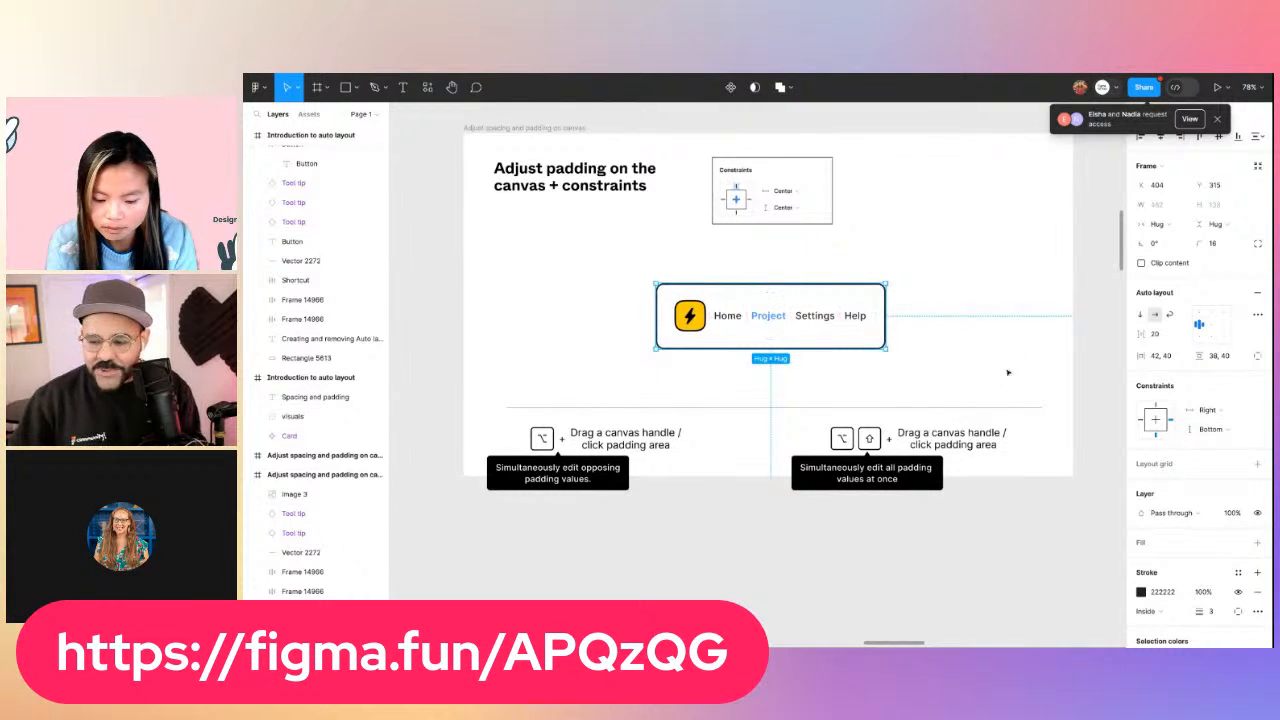
Set the navigation bar's constraints to Center both horizontally and vertically
left_click(1210, 410)
left_click(1210, 438)
left_click(1212, 429)
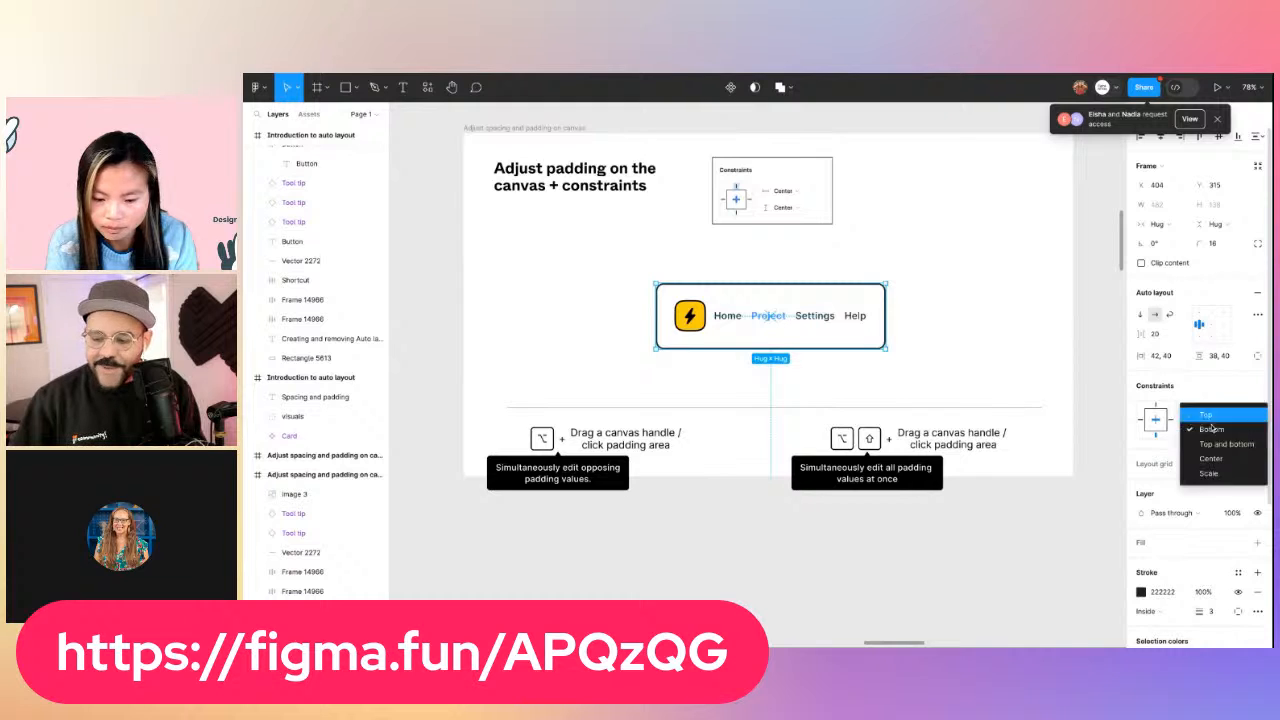
left_click(1212, 465)
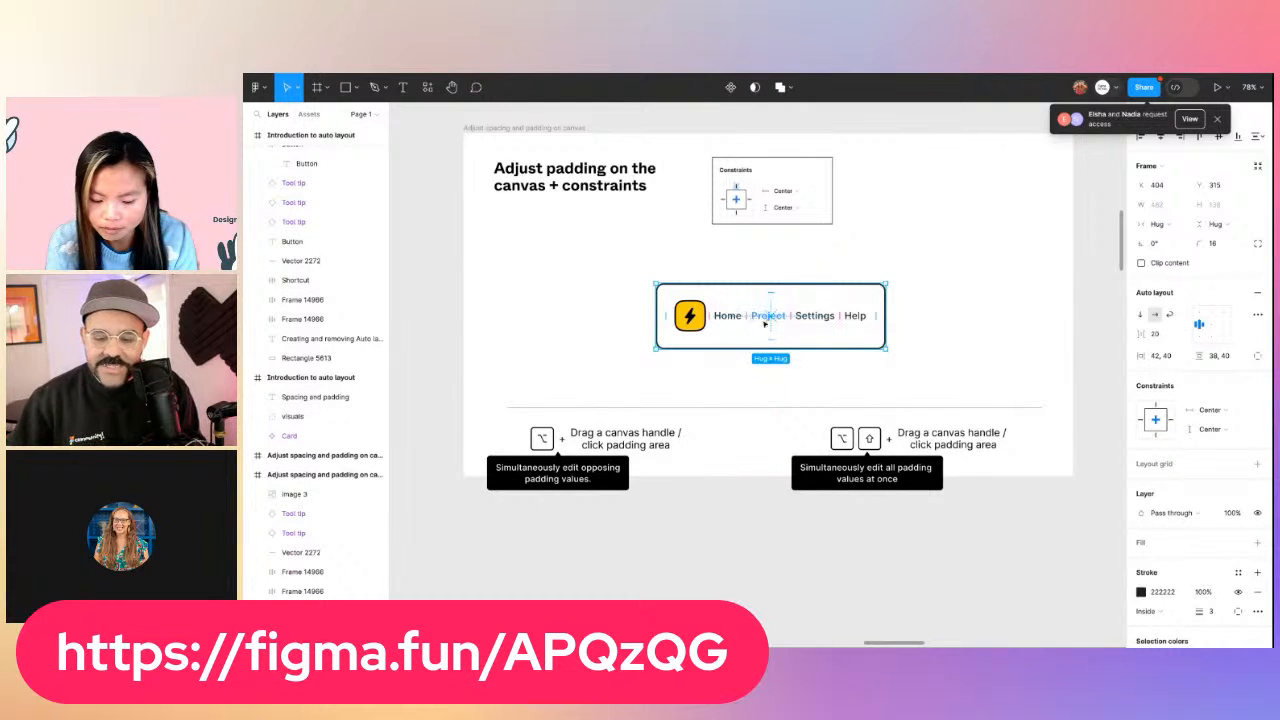
Adjust the navigation bar's opposing paddings together on the canvas, to 42 for the left and right and 33 for the top and bottom
left_click_drag(779, 328, 771, 333)
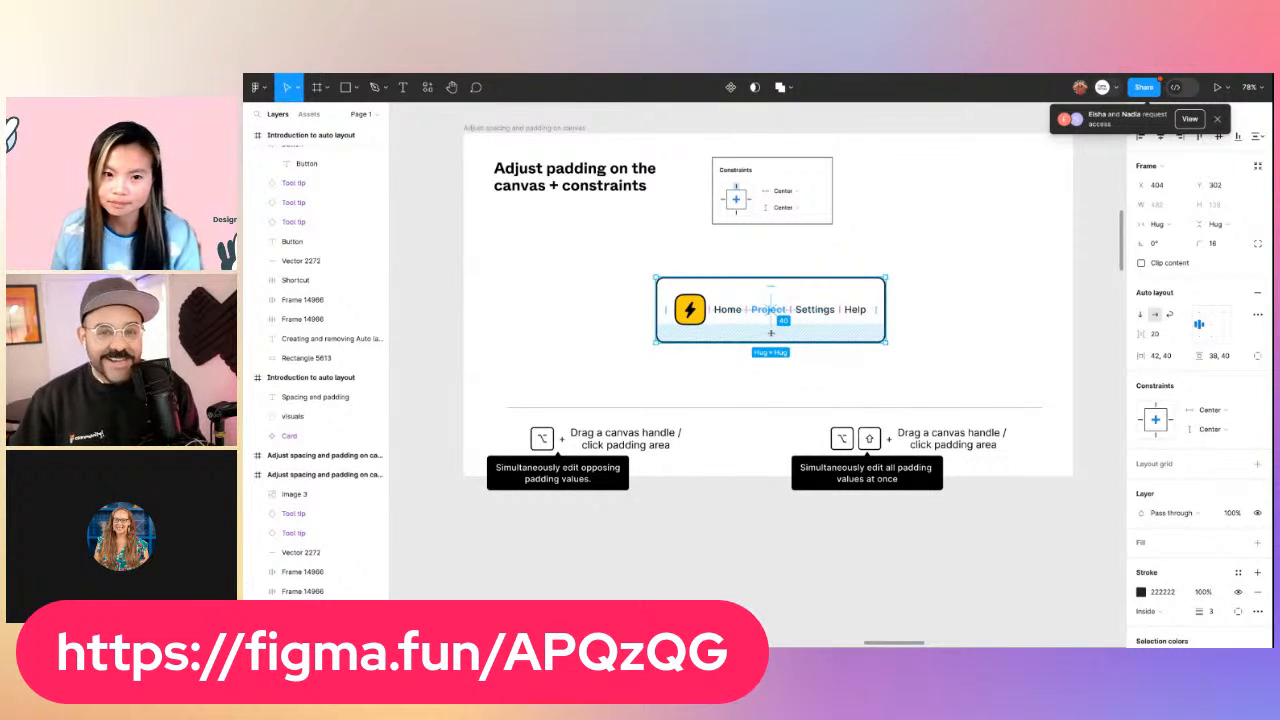
left_click_drag(771, 330, 771, 375)
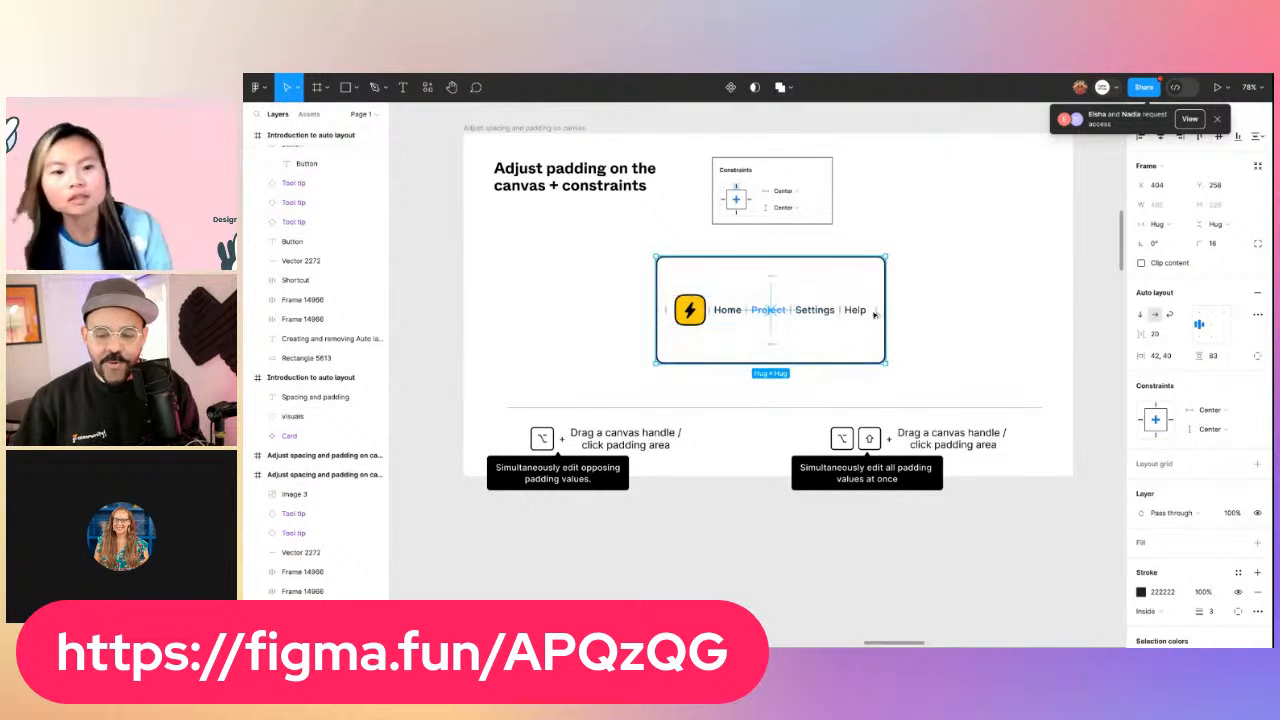
mouse_move(876, 310)
left_mouse_down()
mouse_move(928, 310)
mouse_move(862, 309)
left_mouse_up()
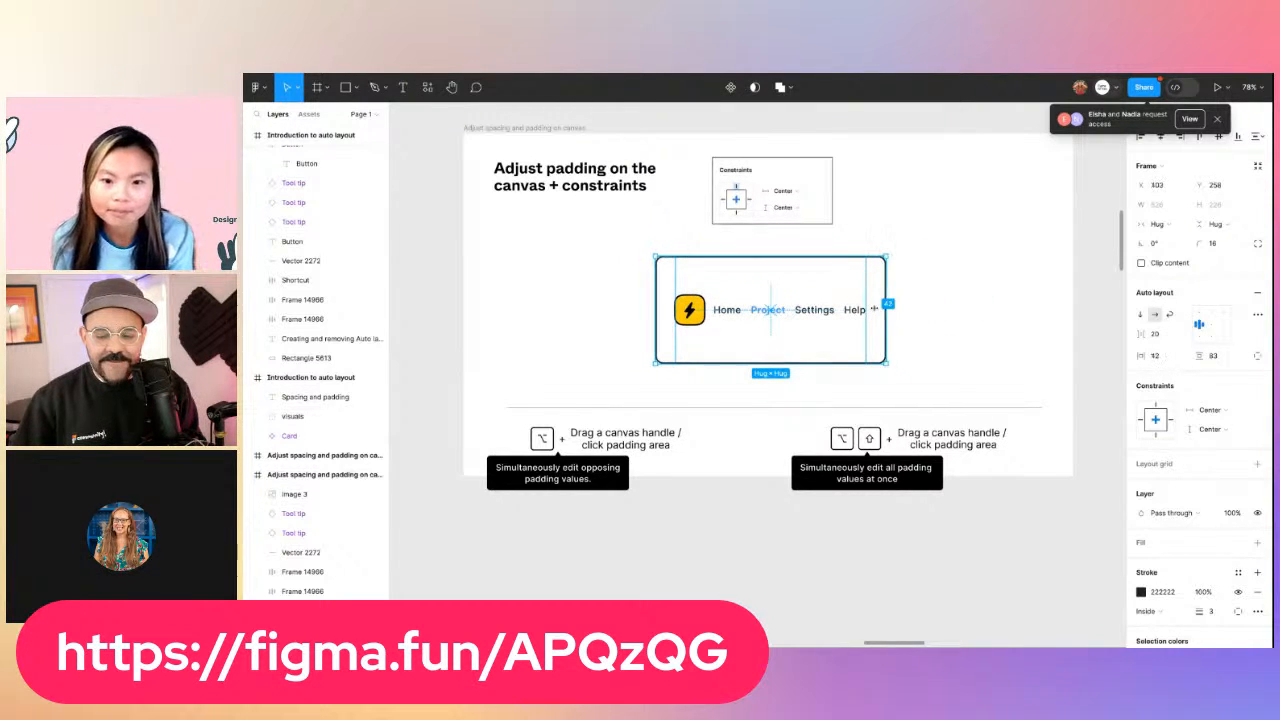
left_click_drag(772, 262, 772, 297)
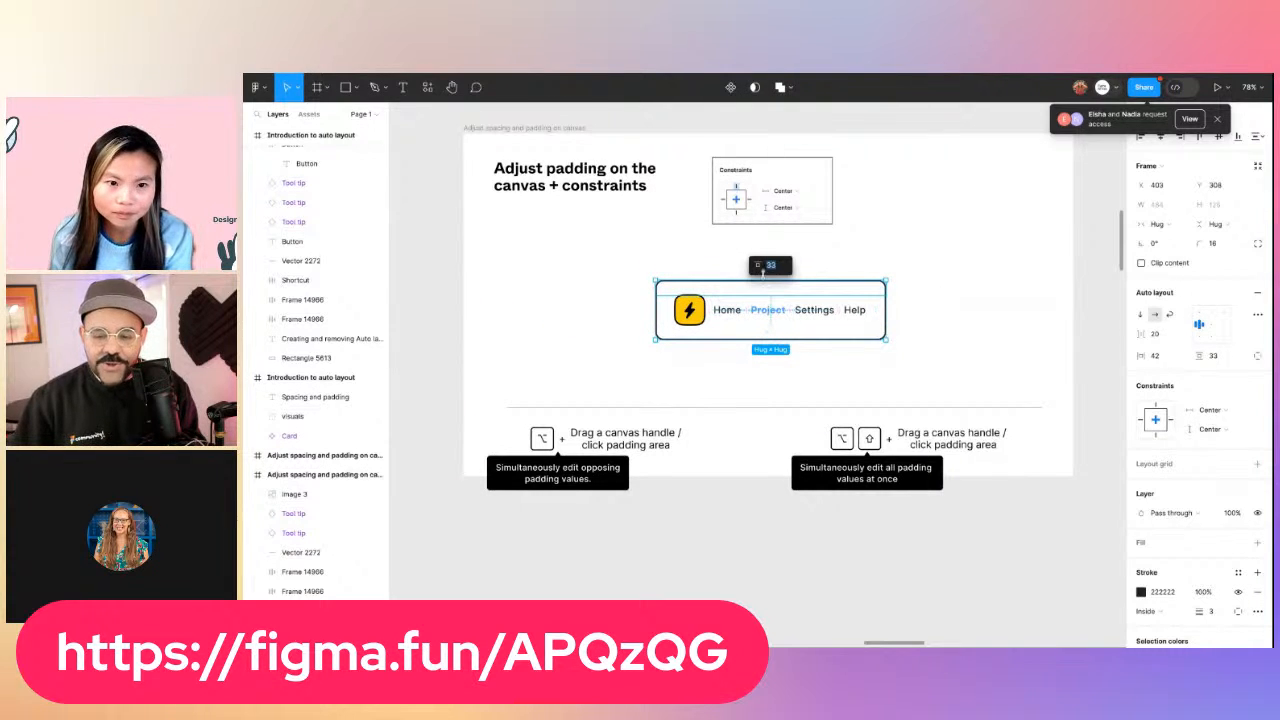
left_click(771, 272)
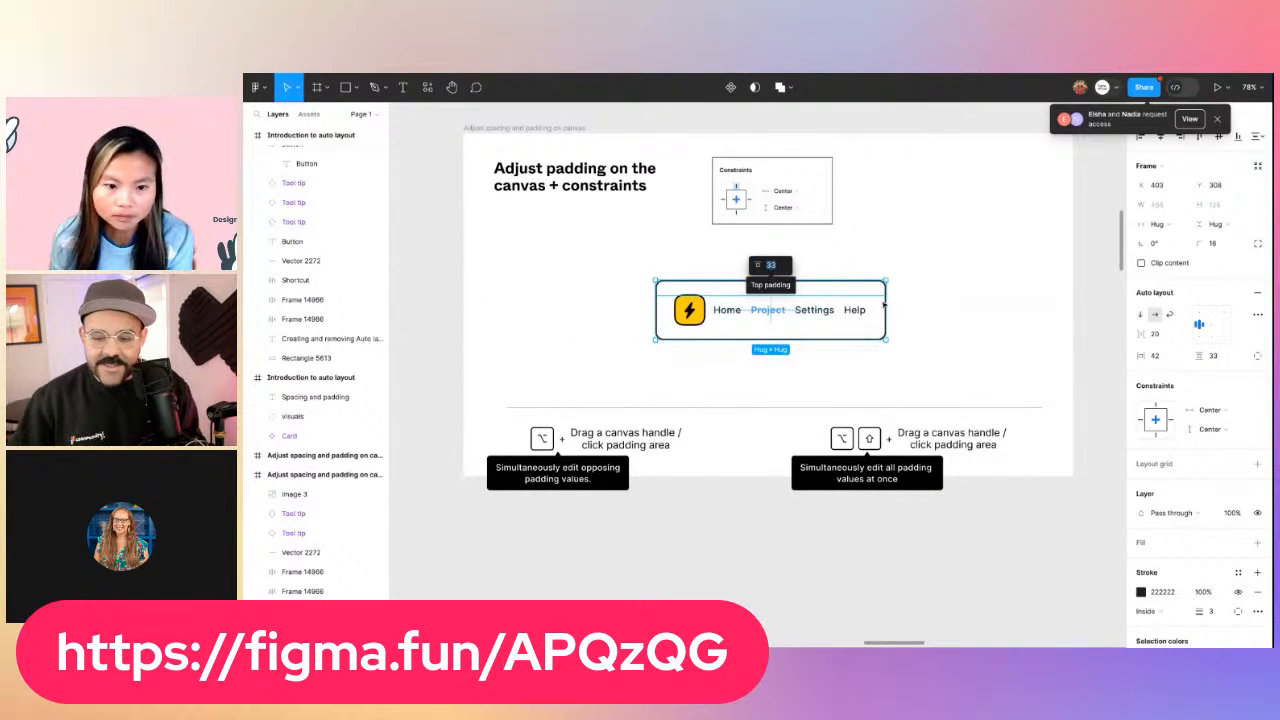
Set the navigation bar's right, bottom and left padding to 80 each, directly on the canvas
left_click(874, 310)
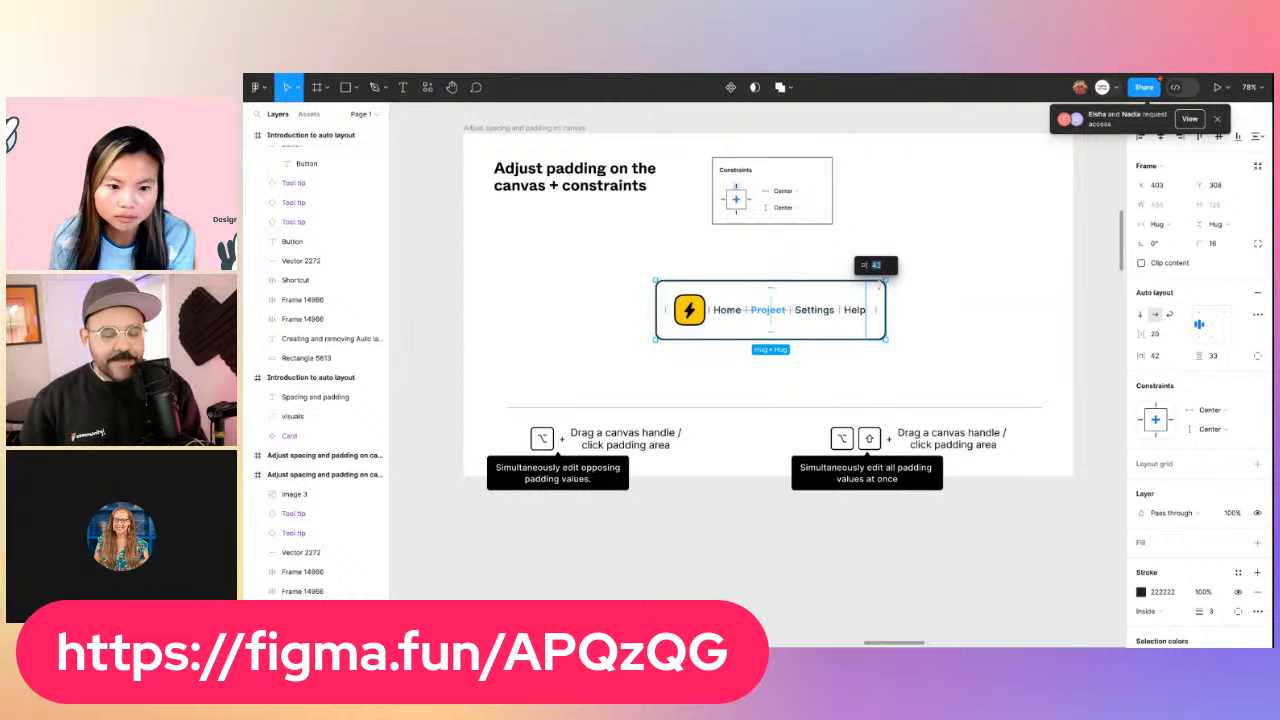
type("80")
key("Return")
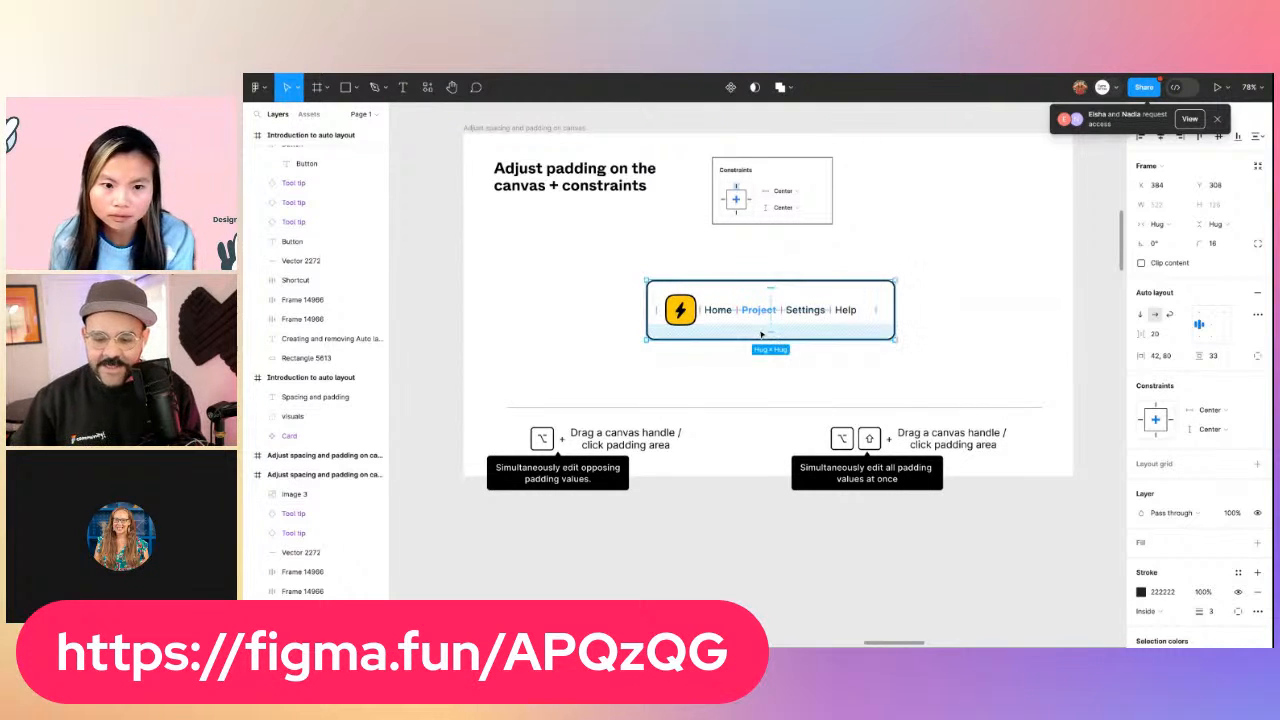
left_click(776, 328)
type("80")
key("Return")
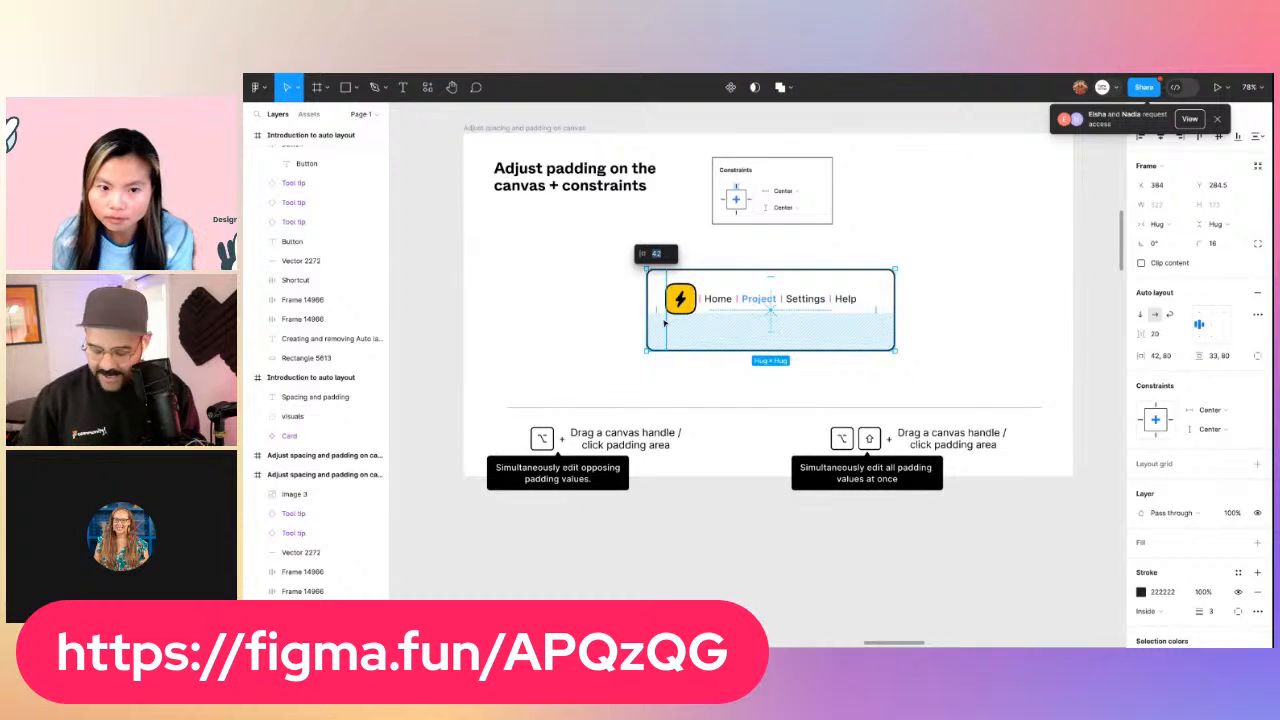
type("80")
key("Return")
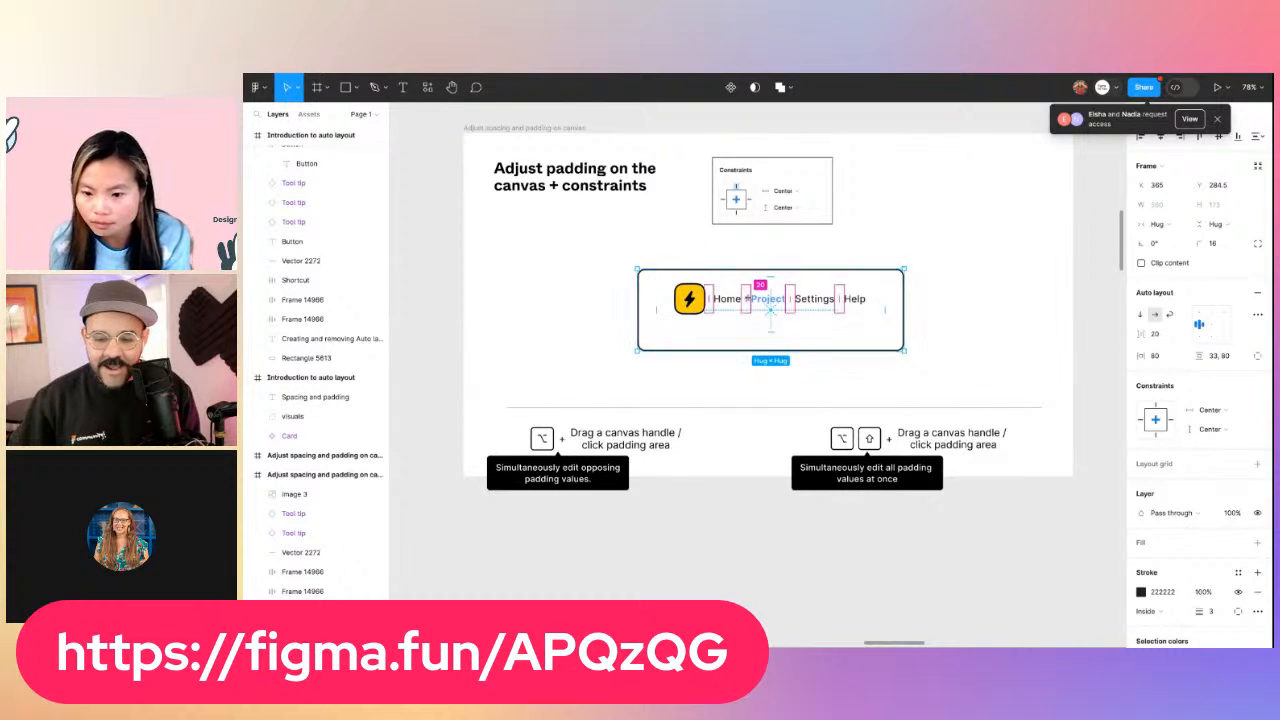
Set the spacing between the navigation bar's items to 40 and its top padding to 80 on the canvas
left_click(746, 299)
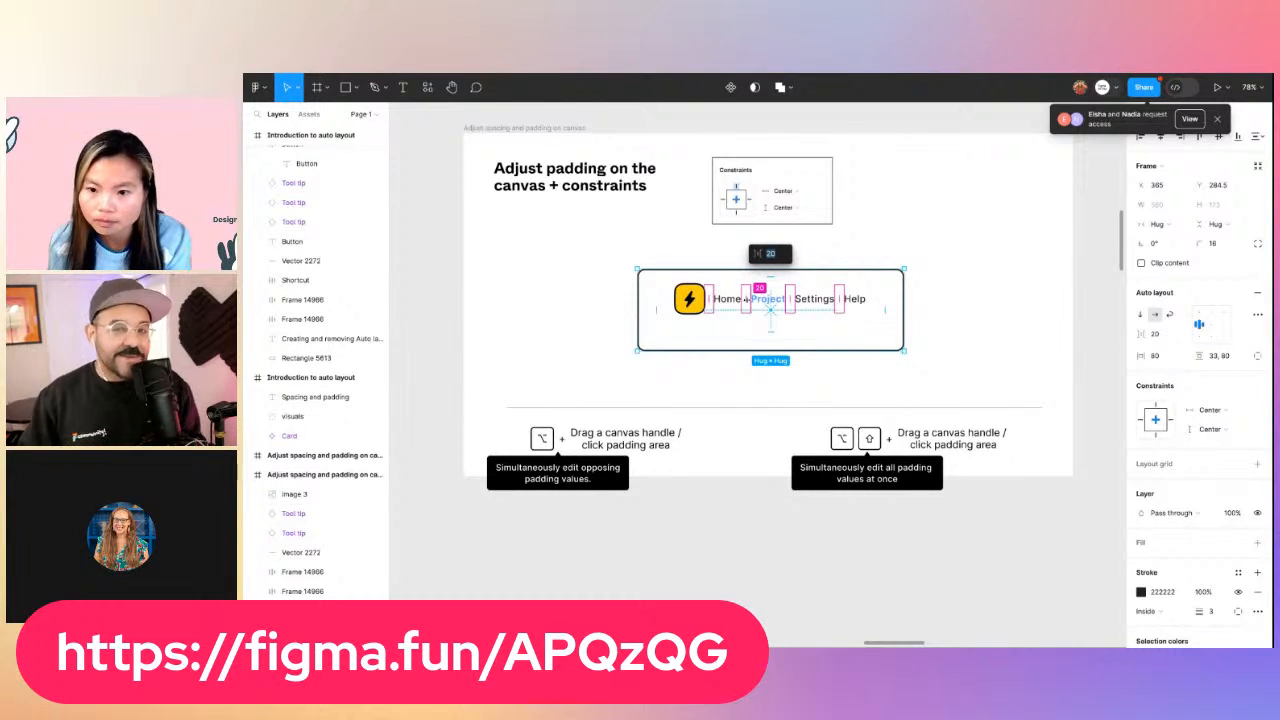
type("40")
key("Return")
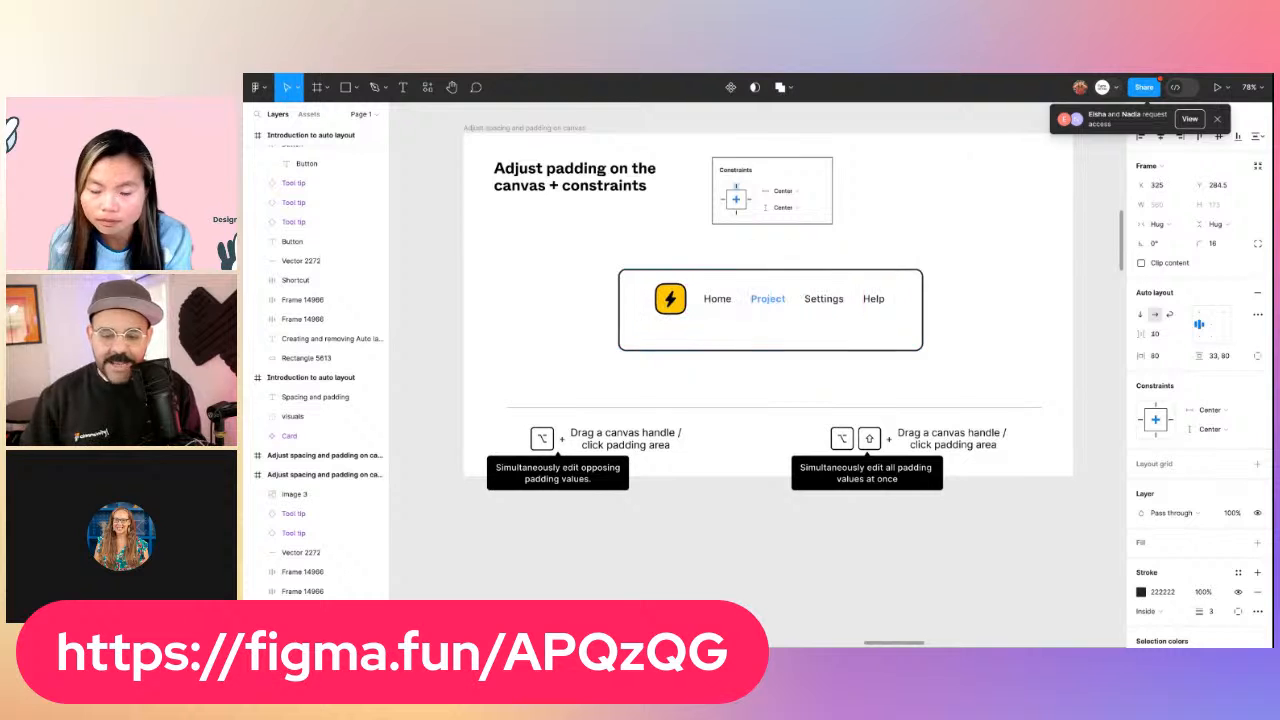
type("80")
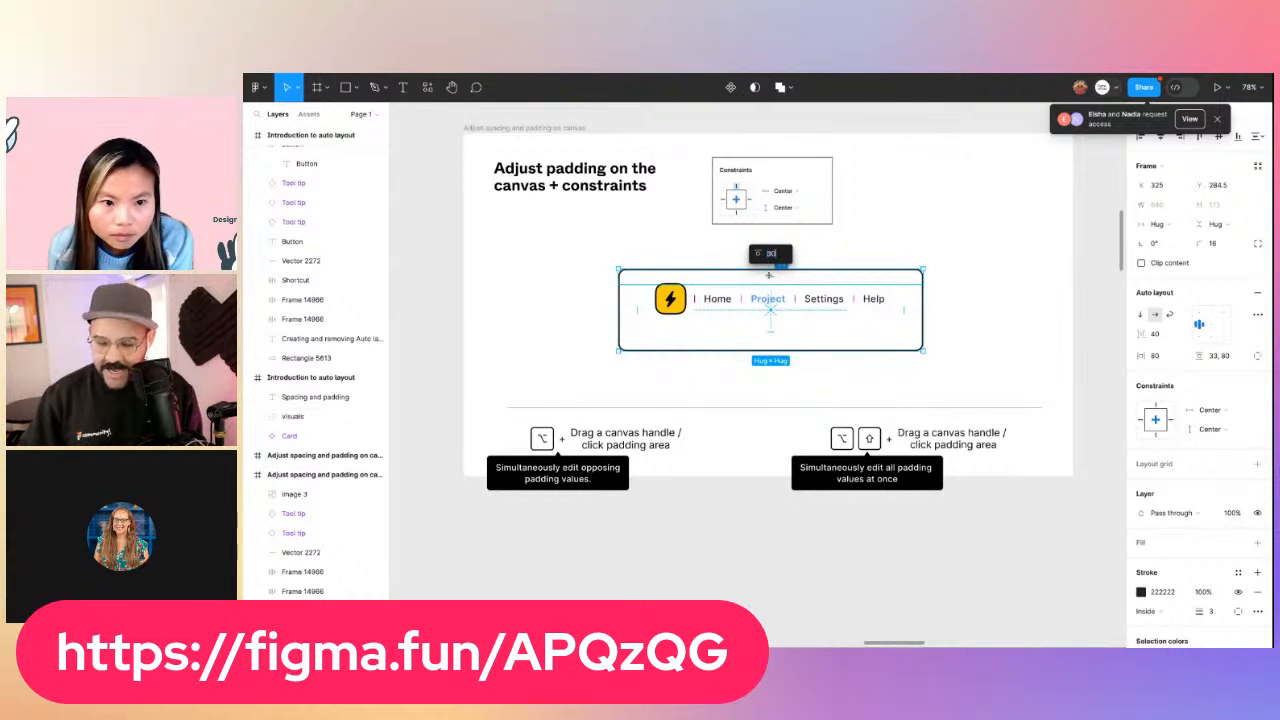
key("Return")
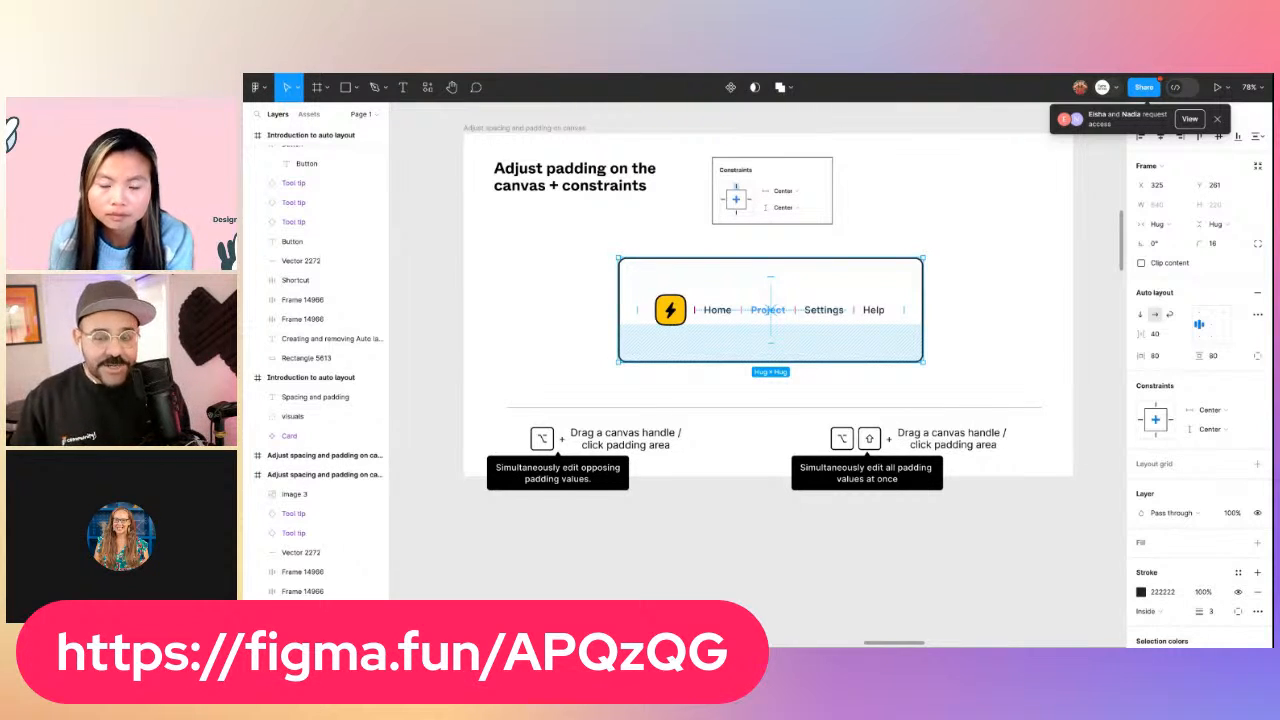
Dismiss the access request notification and go to the slide on tabbing through padding and spacing values
left_click(1215, 118)
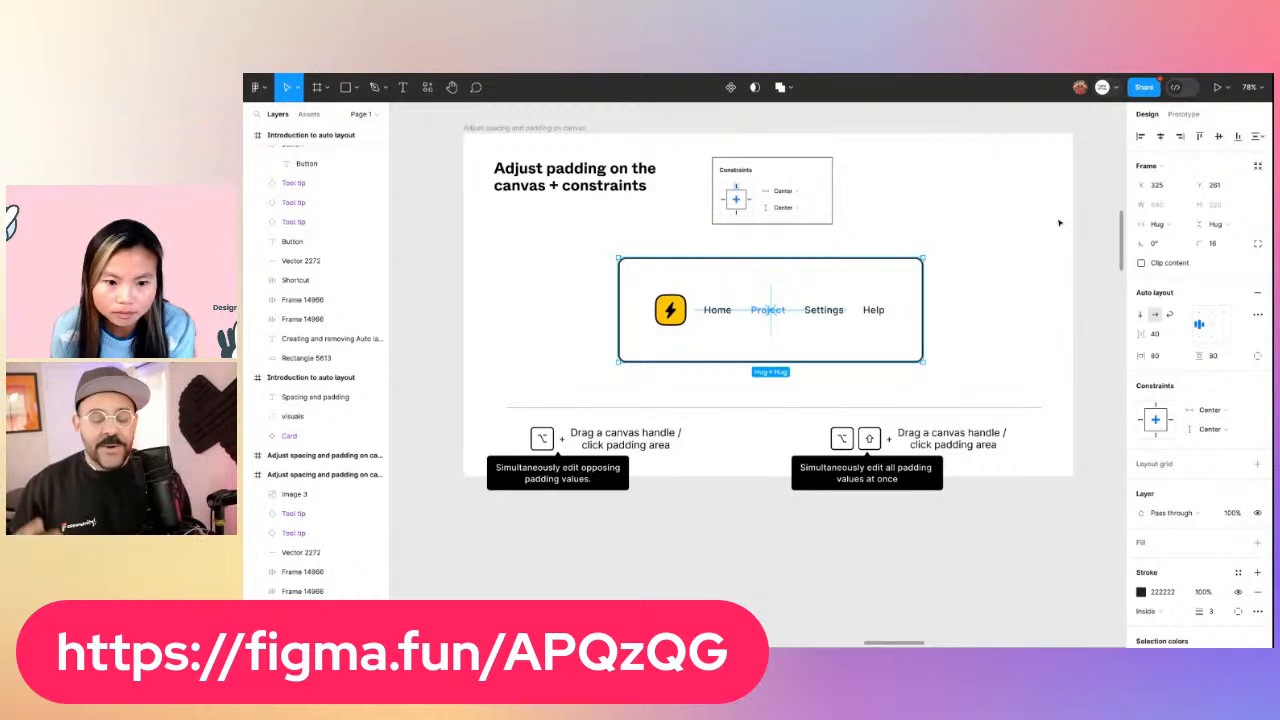
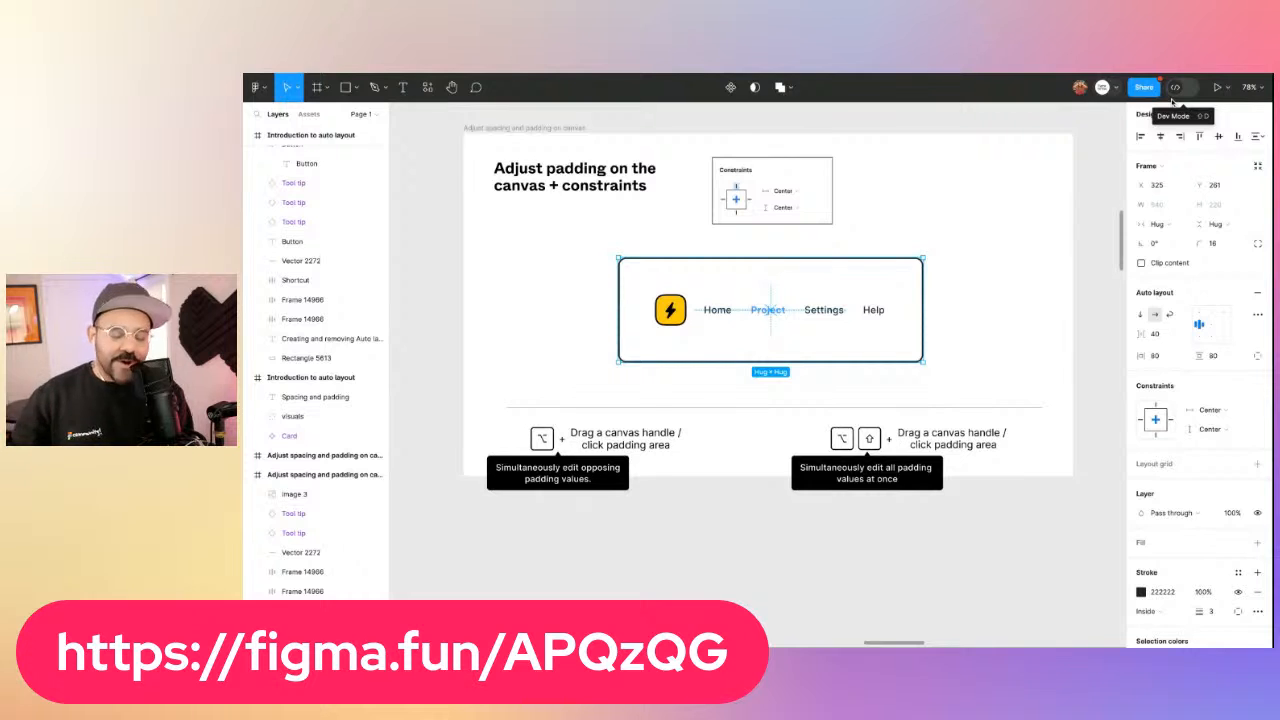
left_click(951, 274)
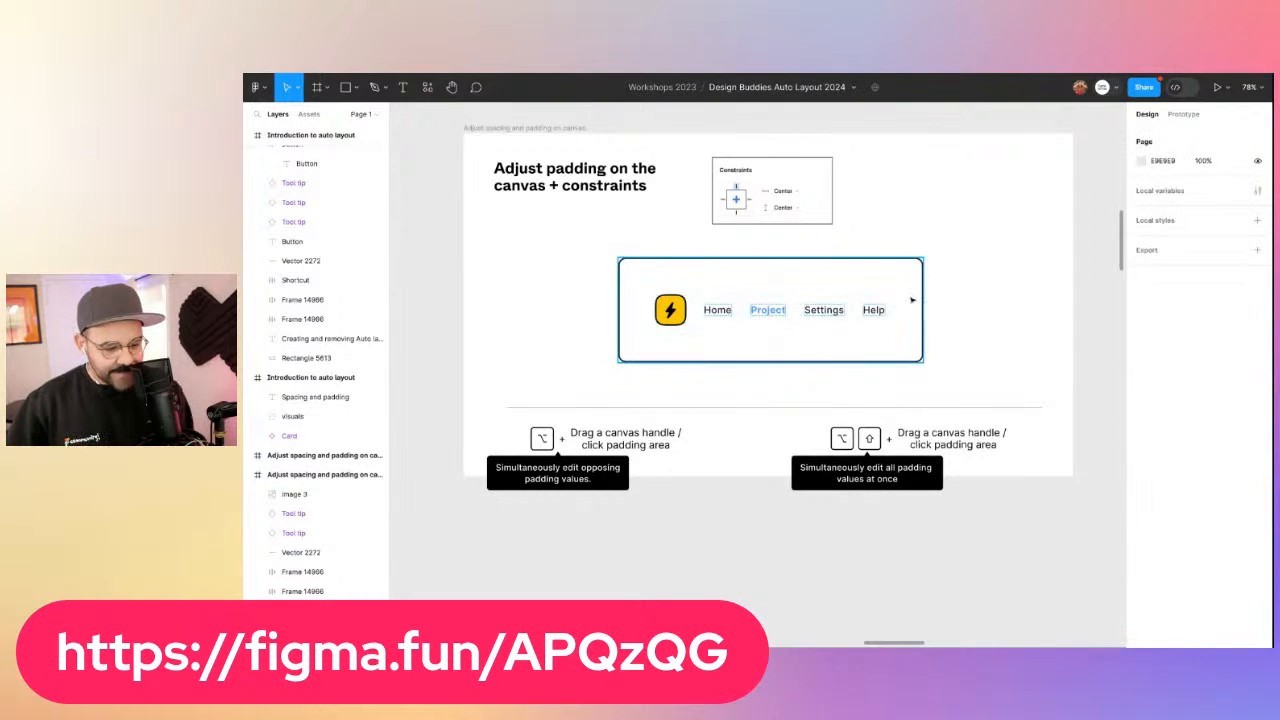
scroll(694, 314, "right", 10)
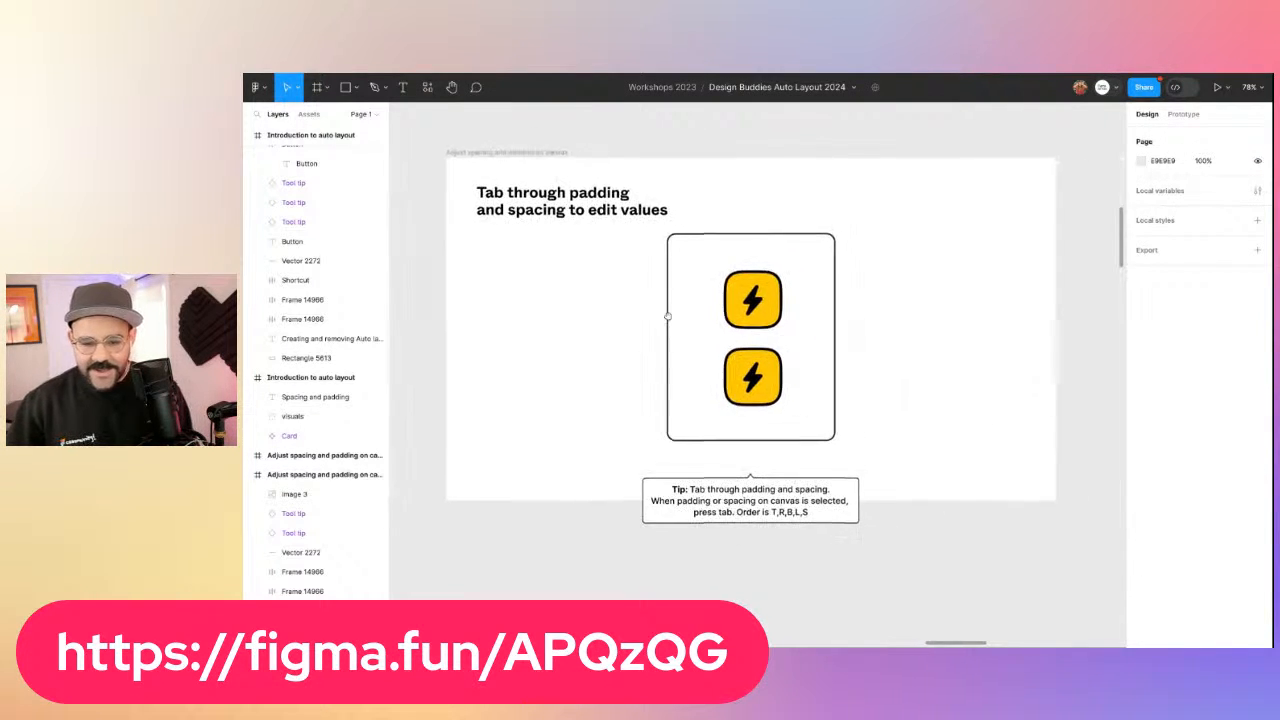
left_click_drag(668, 316, 661, 318)
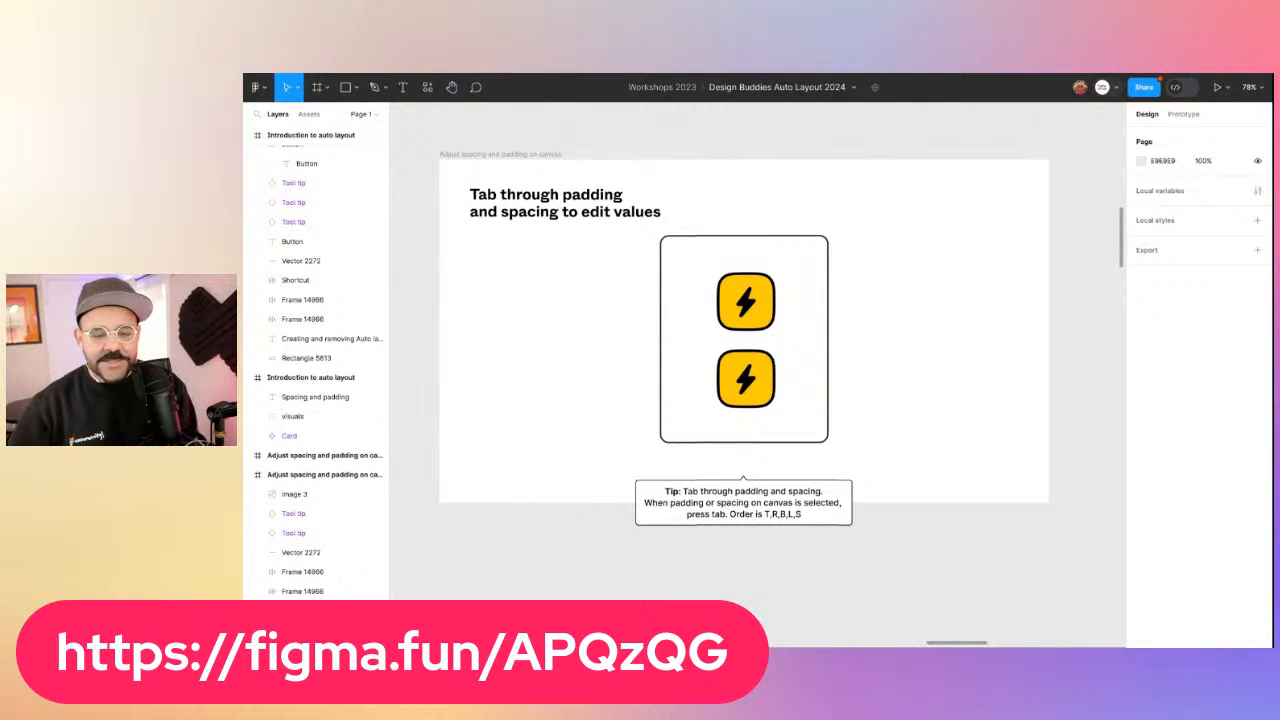
Open the two-icon card's top padding value on the canvas and cycle through its padding and spacing fields, stopping at the item spacing
left_click(738, 262)
left_click(742, 256)
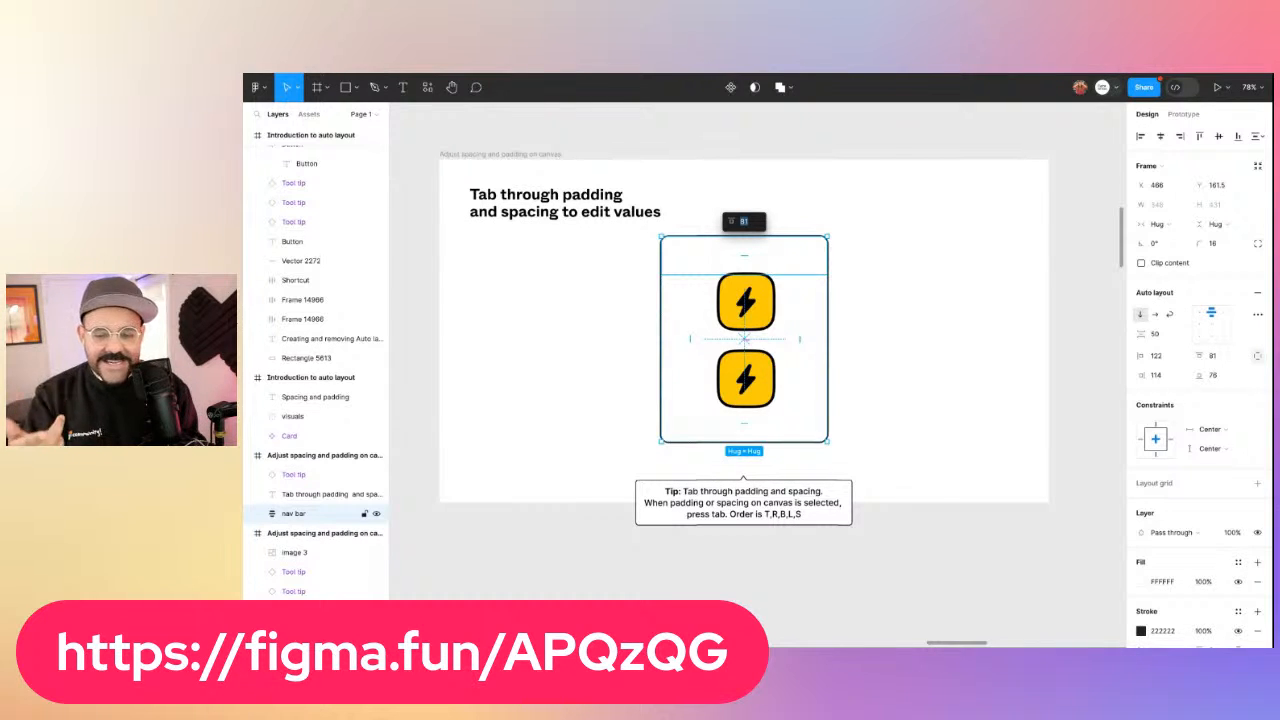
key("Tab")
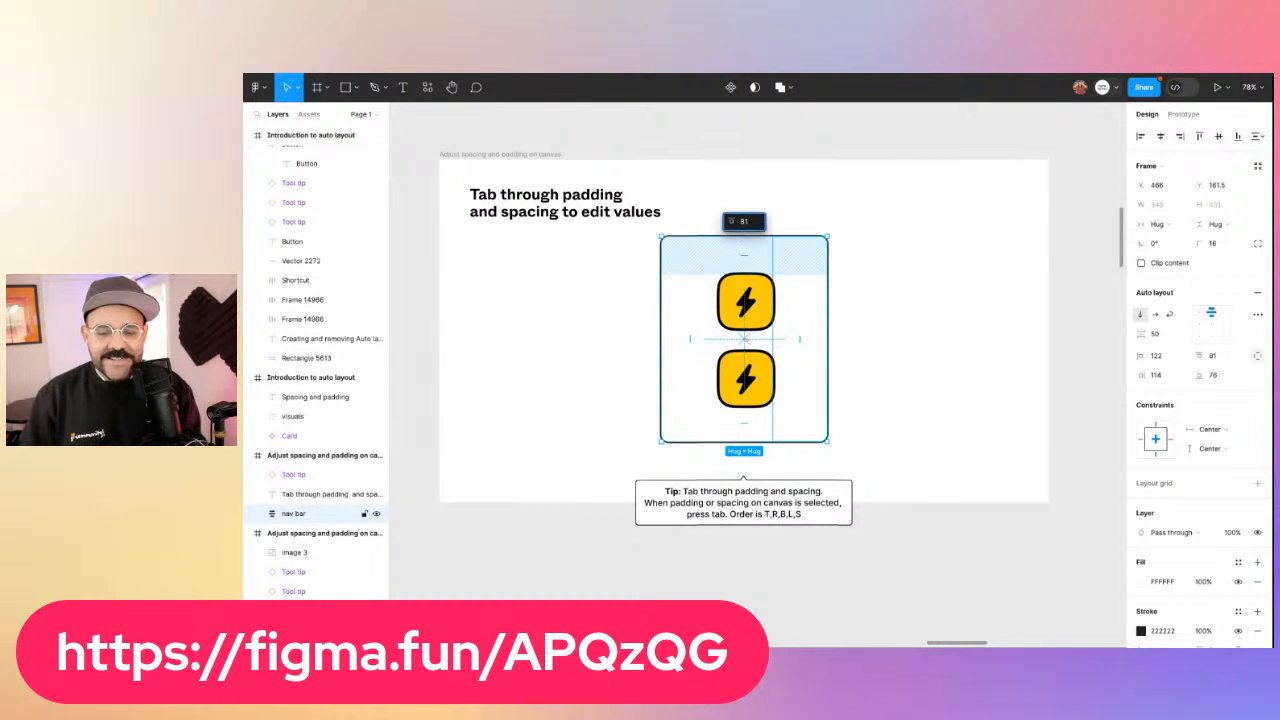
key("Tab")
key("Tab")
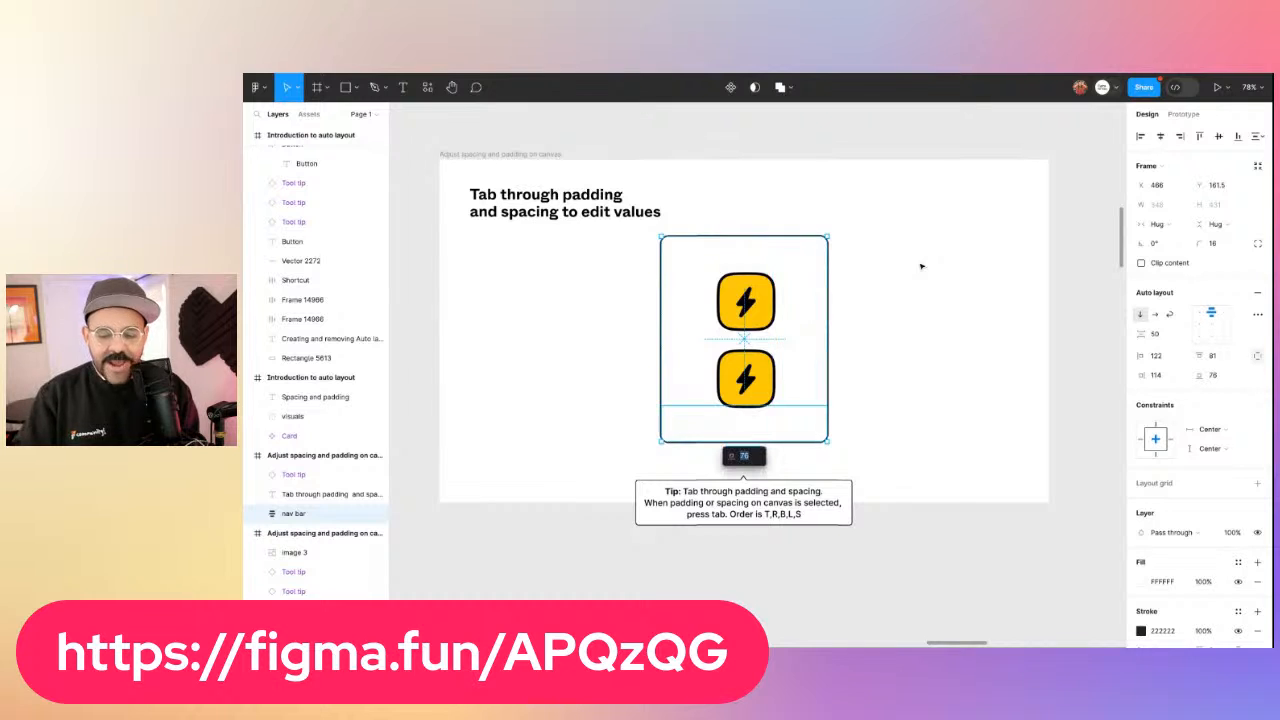
key("Tab")
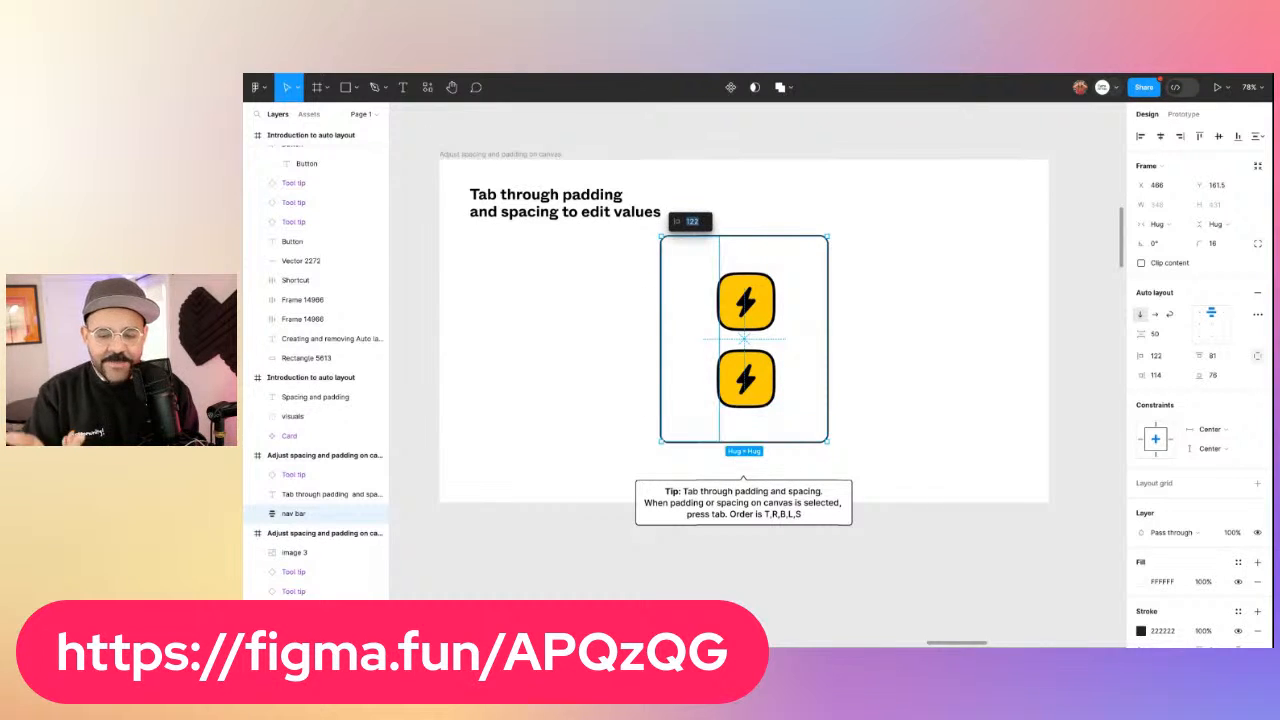
key("Tab")
key("Tab")
key("Tab")
key("Tab")
key("Tab")
key("Tab")
key("Tab")
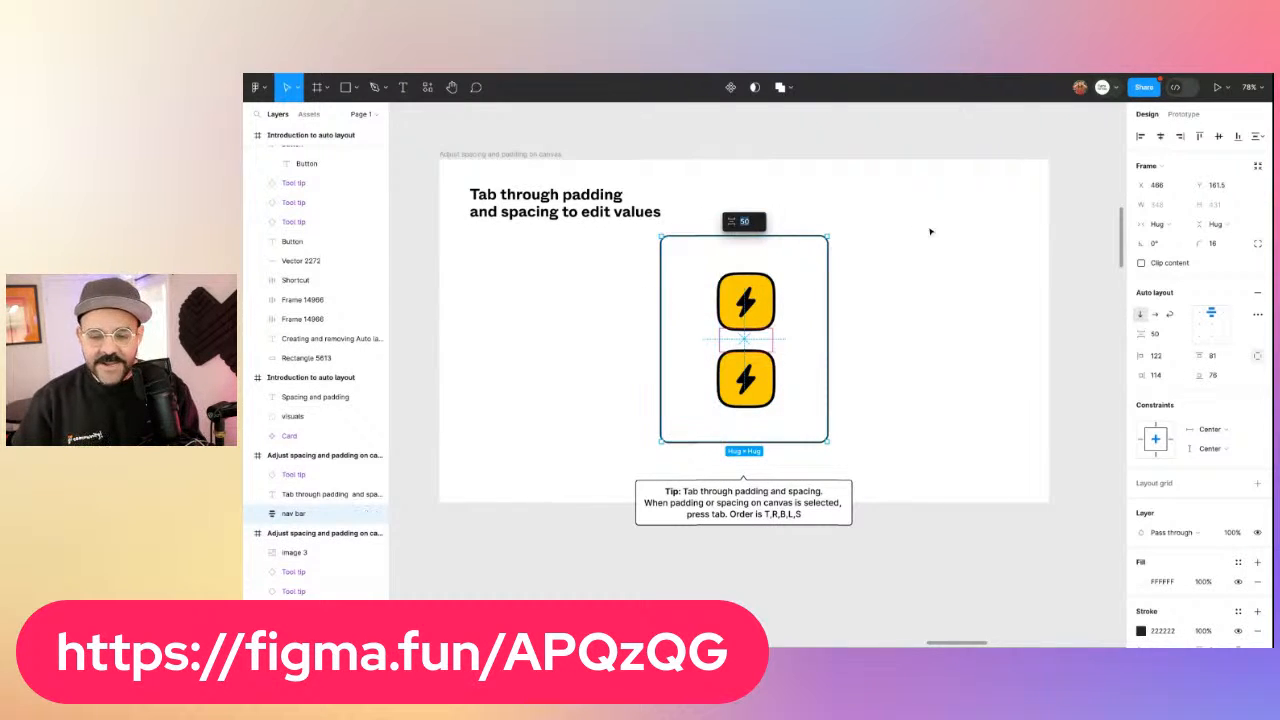
key("Tab")
key("Tab")
key("Tab")
key("Tab")
key("Tab")
key("Tab")
key("Tab")
key("Tab")
key("Tab")
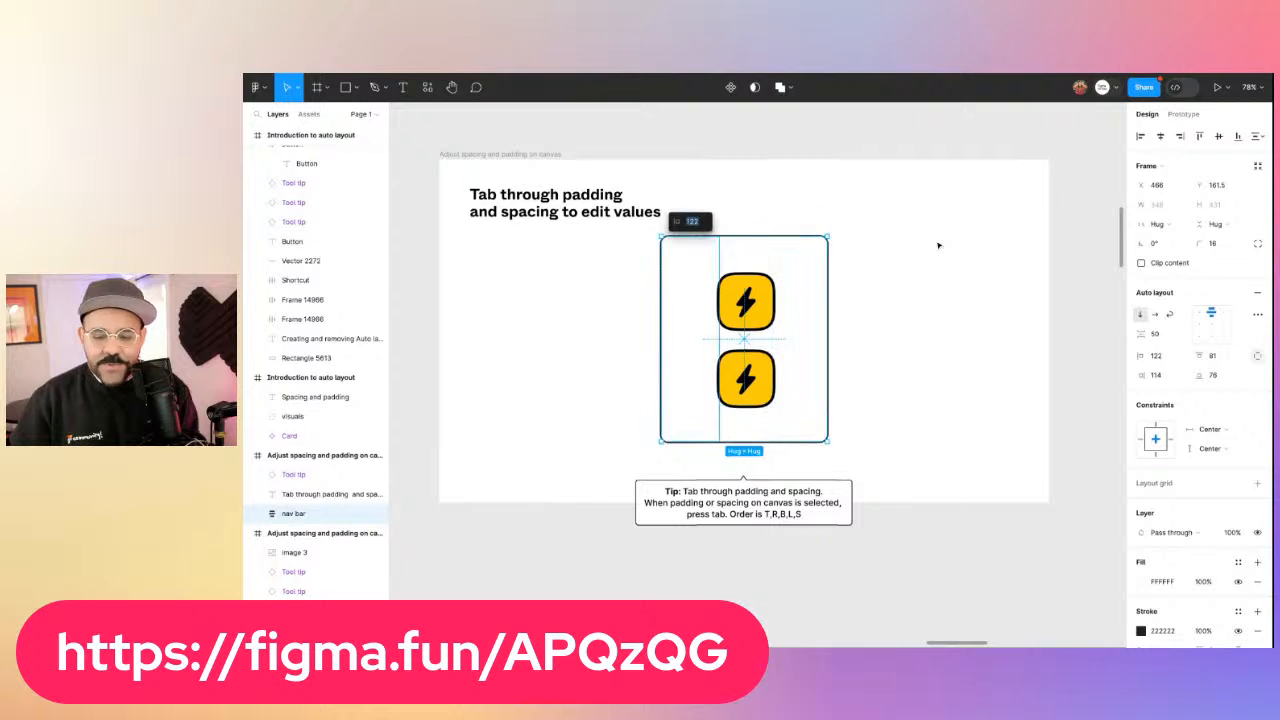
key("Tab")
key("Tab")
key("Tab")
key("Tab")
key("Tab")
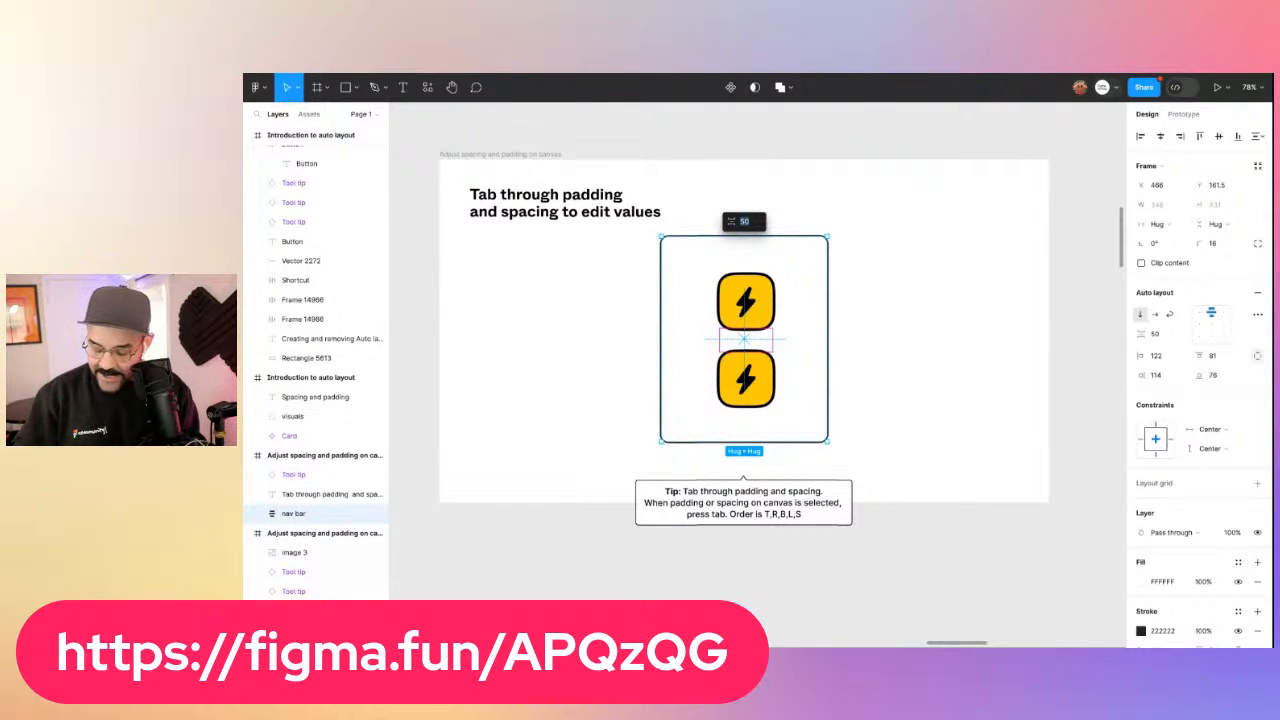
Set the two-icon card's item spacing and its top, right, bottom and left padding to 48 each on the canvas
type("68")
key("Tab")
type("4")
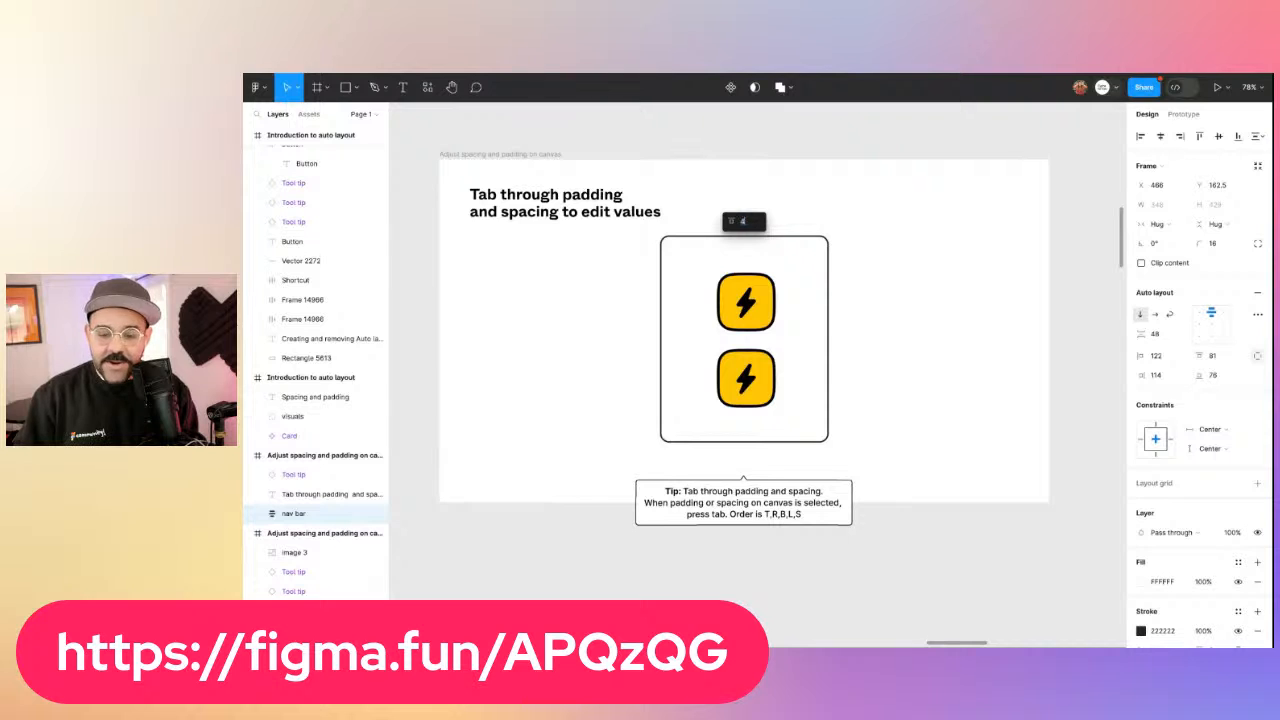
type("8")
key("Tab")
type("48")
key("Tab")
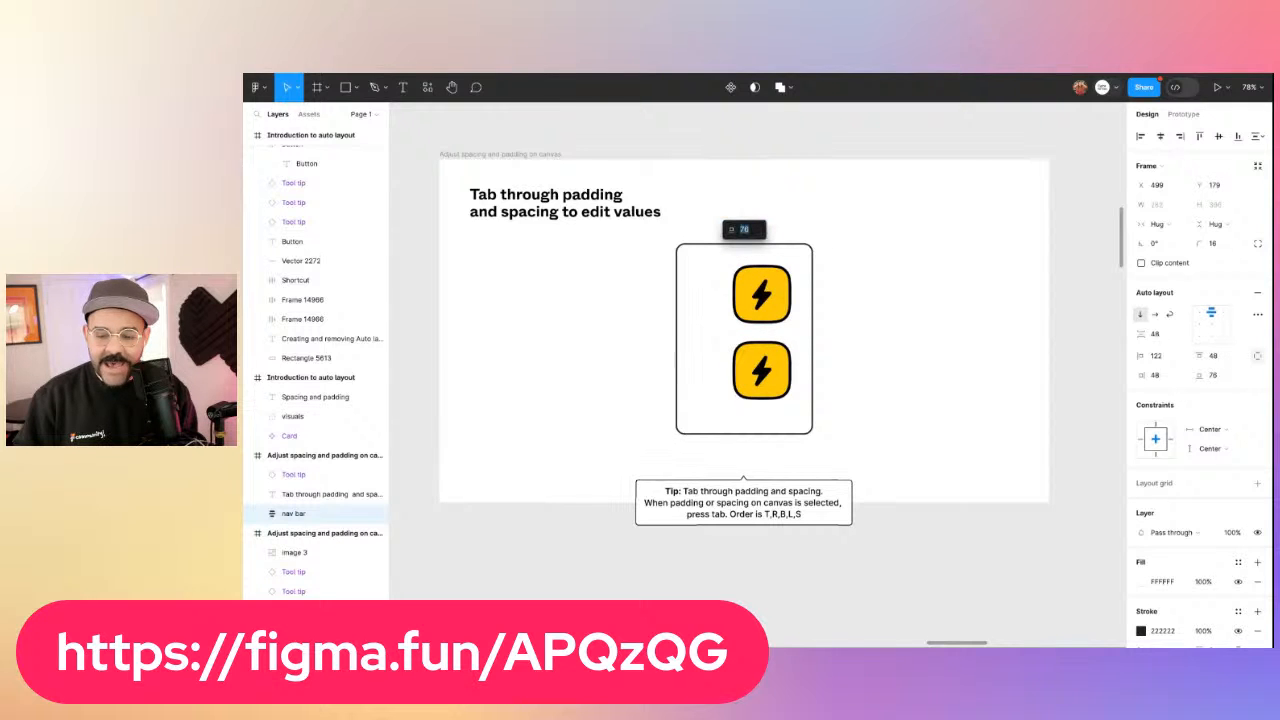
type("48")
key("Tab")
type("48")
key("Tab")
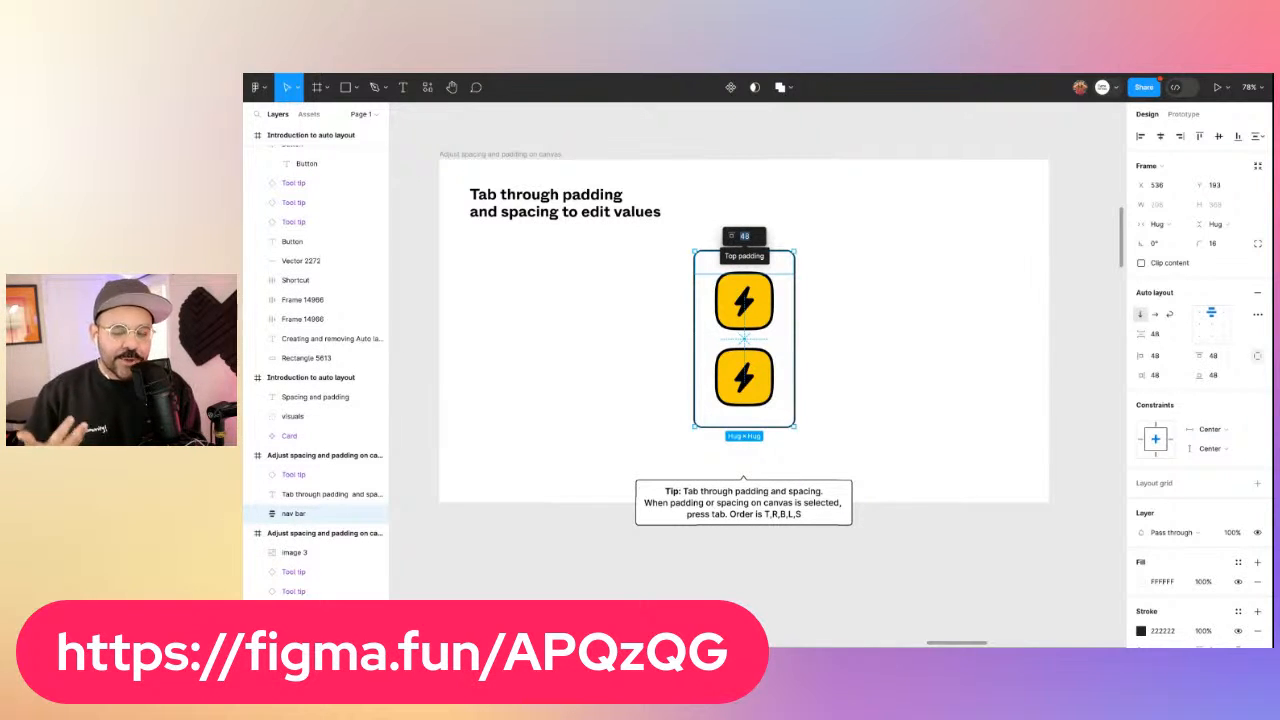
Open the nav bar frame's top padding for editing on the canvas
left_click(850, 187)
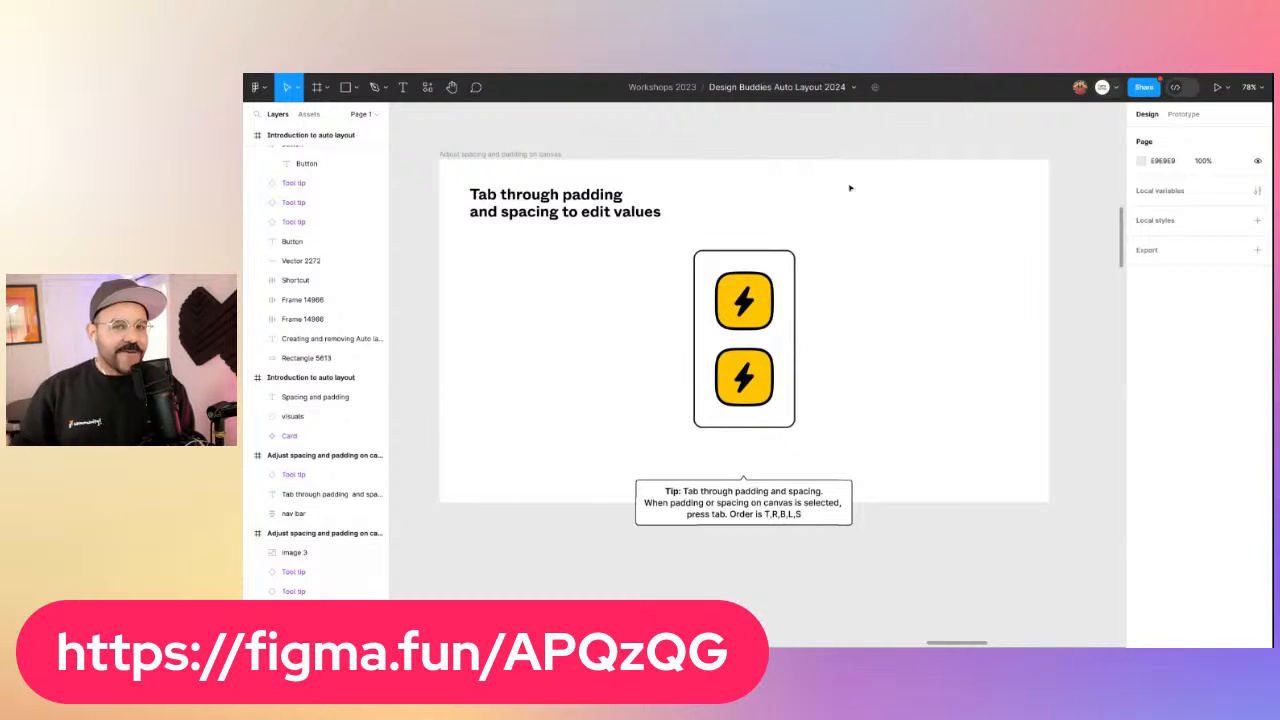
left_click(744, 260)
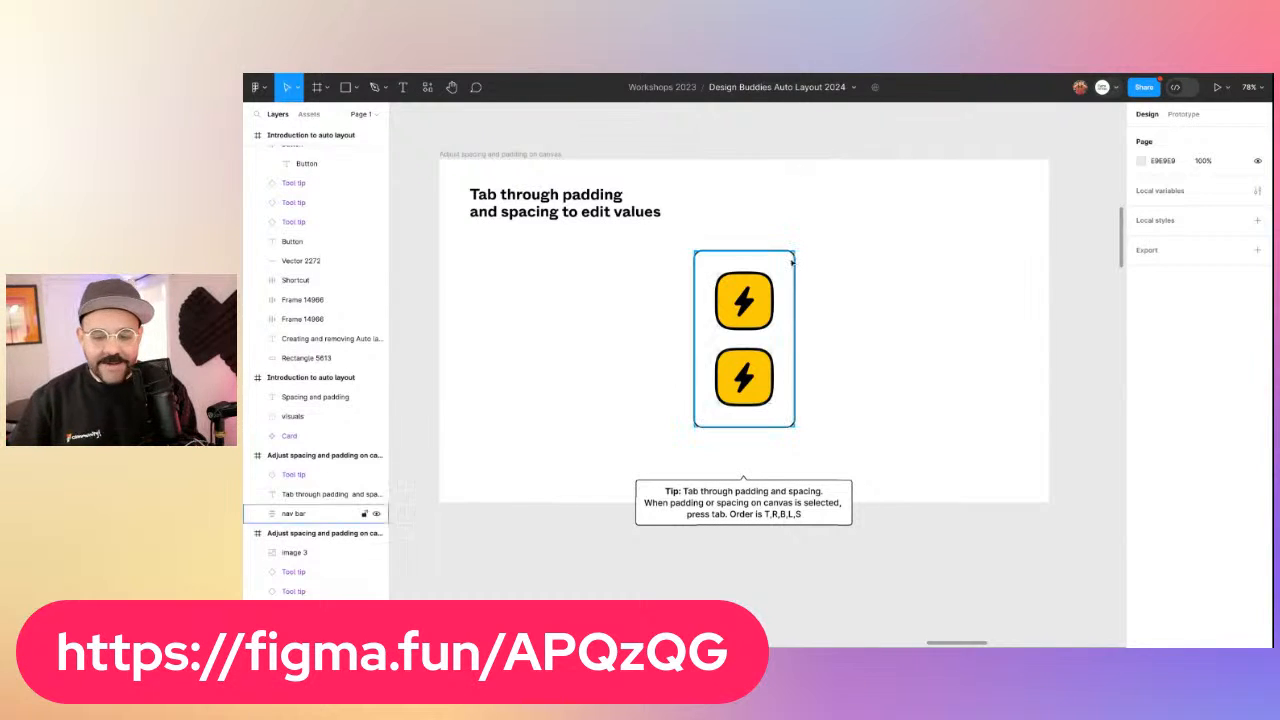
left_click(744, 260)
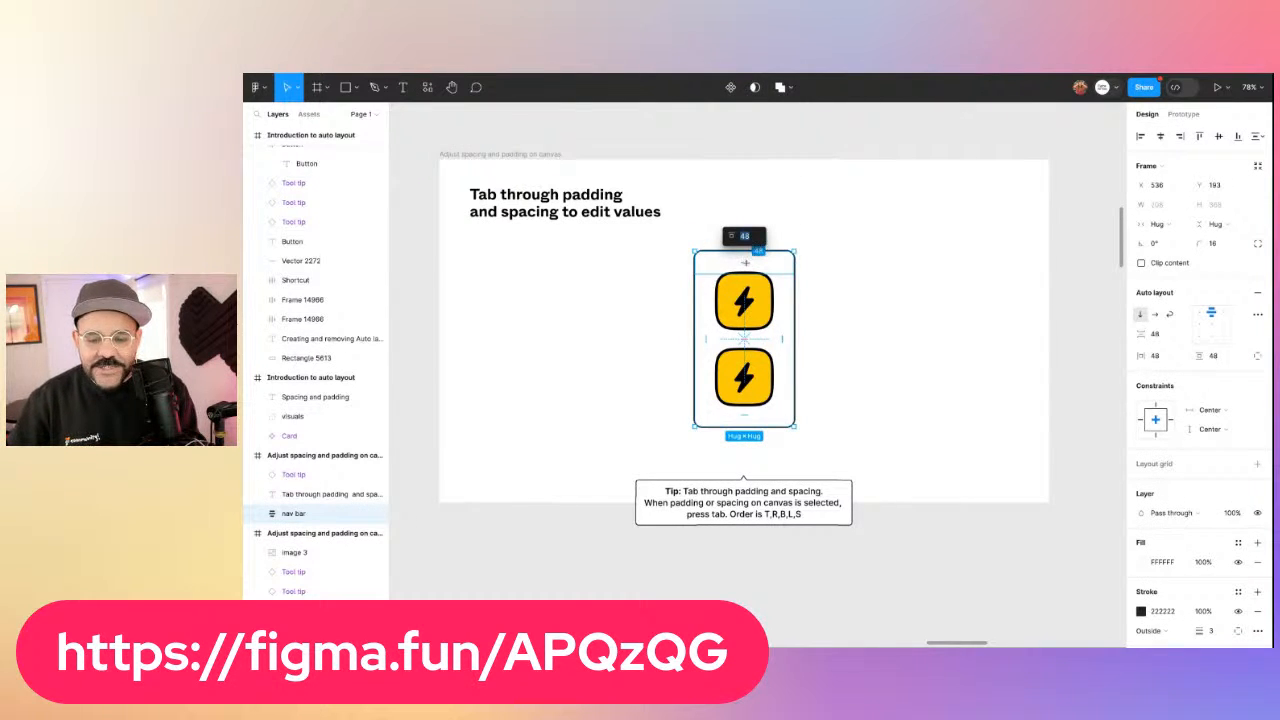
scroll(750, 260, "up", 5)
scroll(757, 263, "down", 8)
left_click(828, 258)
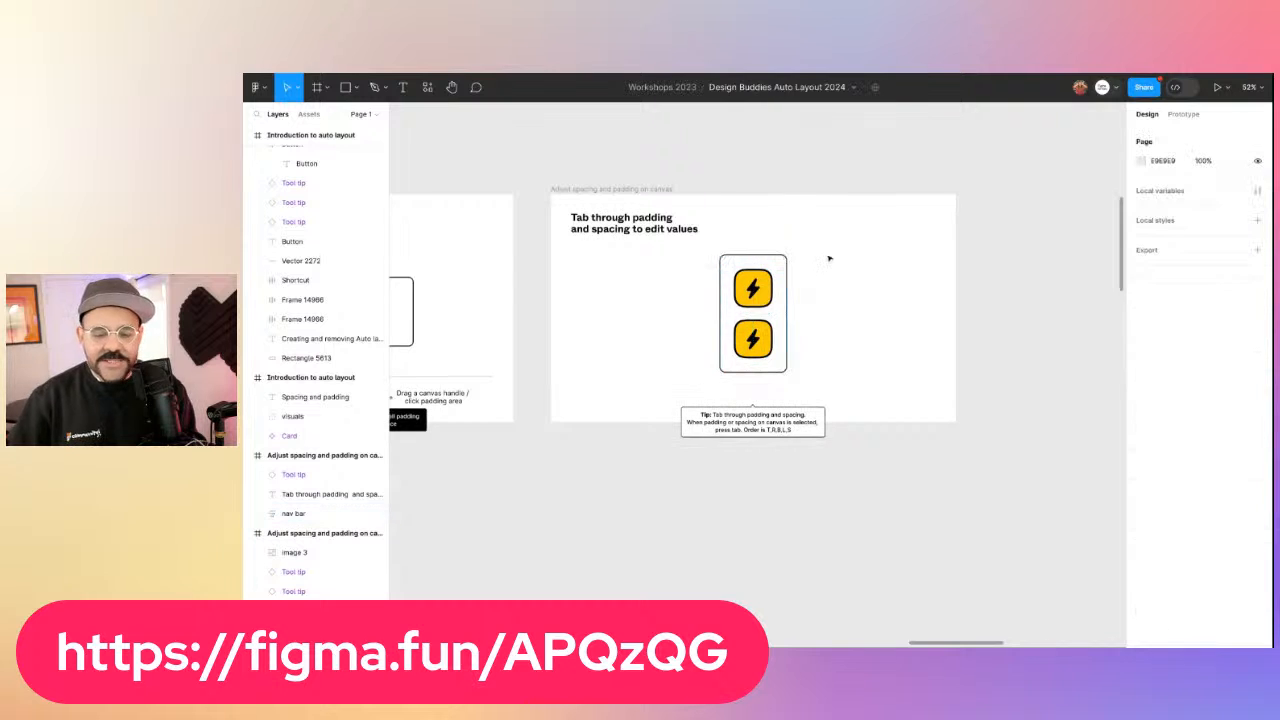
Examine the Resizing title slide at the start of the next workshop section
scroll(757, 380, "up", 3)
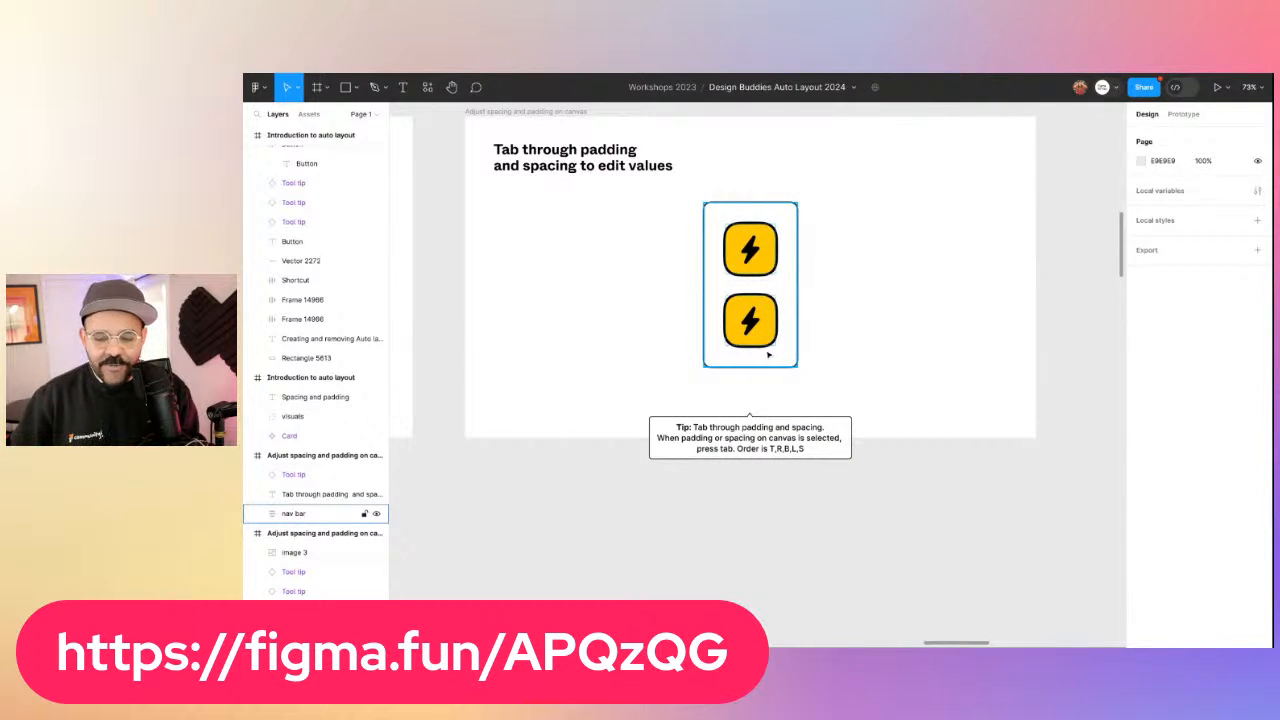
scroll(745, 262, "up", 3)
scroll(765, 275, "down", 2)
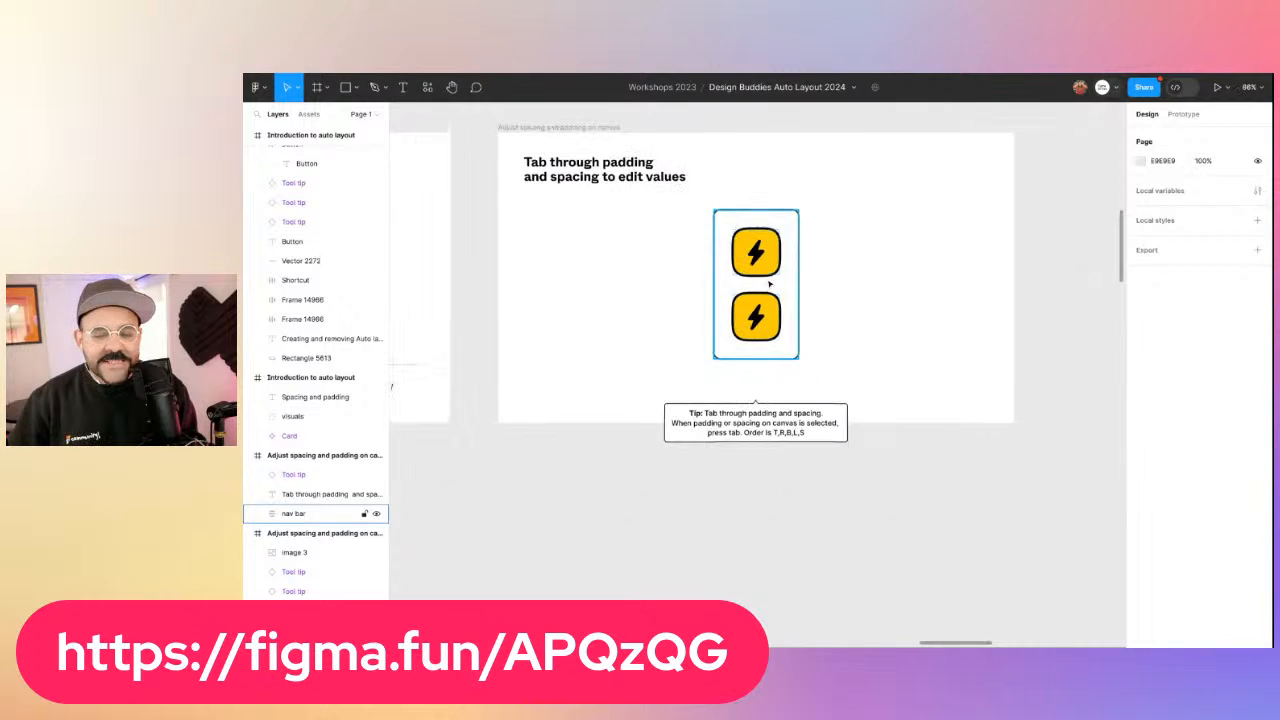
scroll(622, 229, "down", 3)
scroll(700, 300, "down", 3)
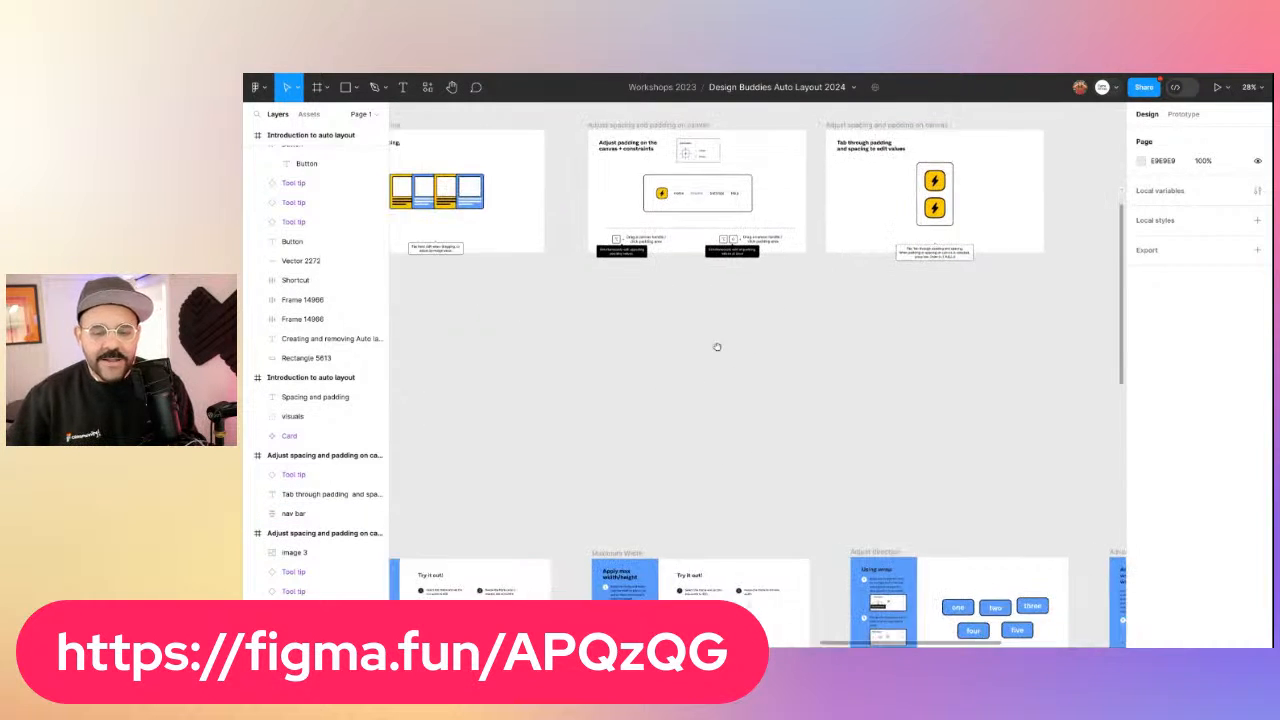
scroll(719, 319, "down", 2)
scroll(719, 319, "left", 10)
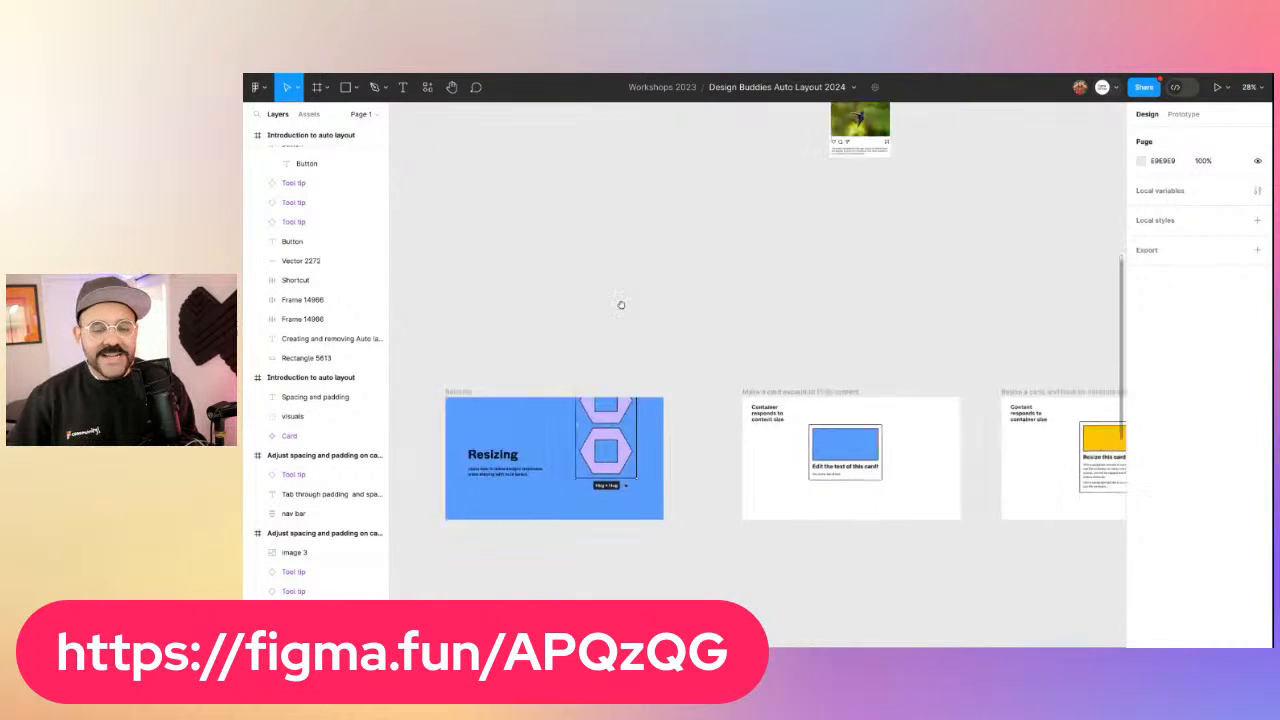
scroll(620, 303, "down", 2)
scroll(826, 297, "down", 3)
scroll(640, 268, "up", 4)
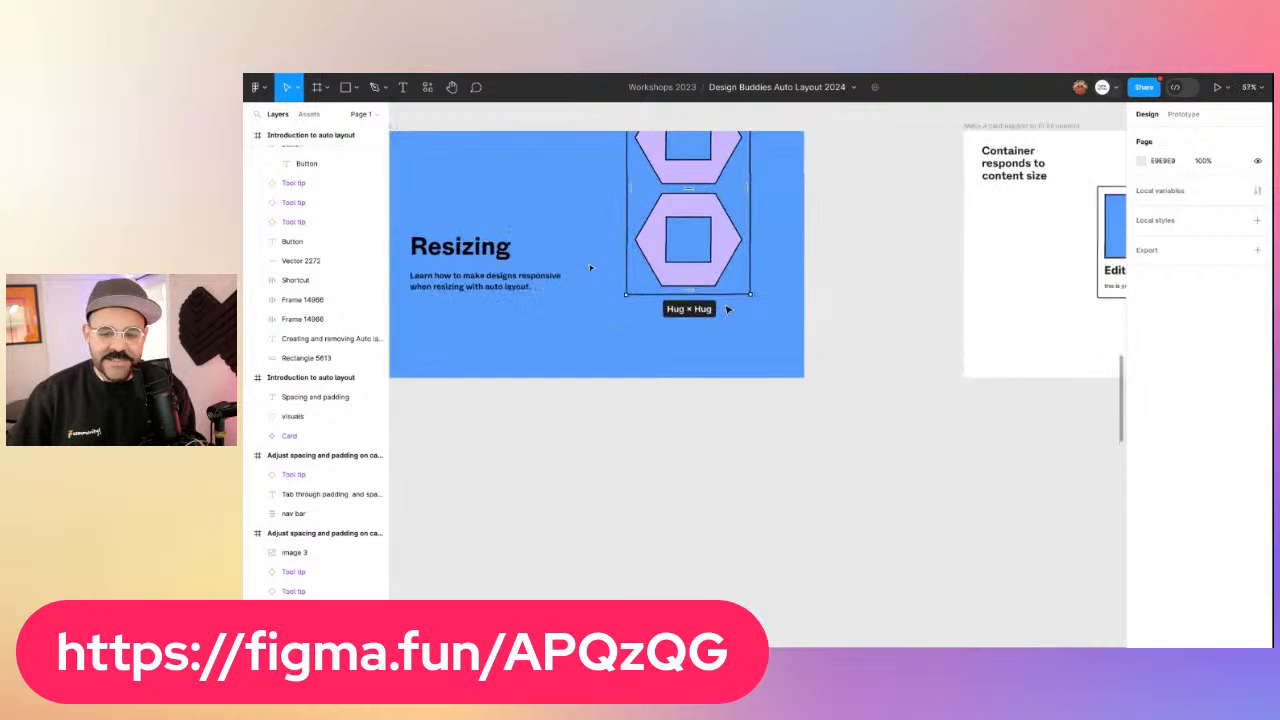
scroll(545, 266, "right", 2)
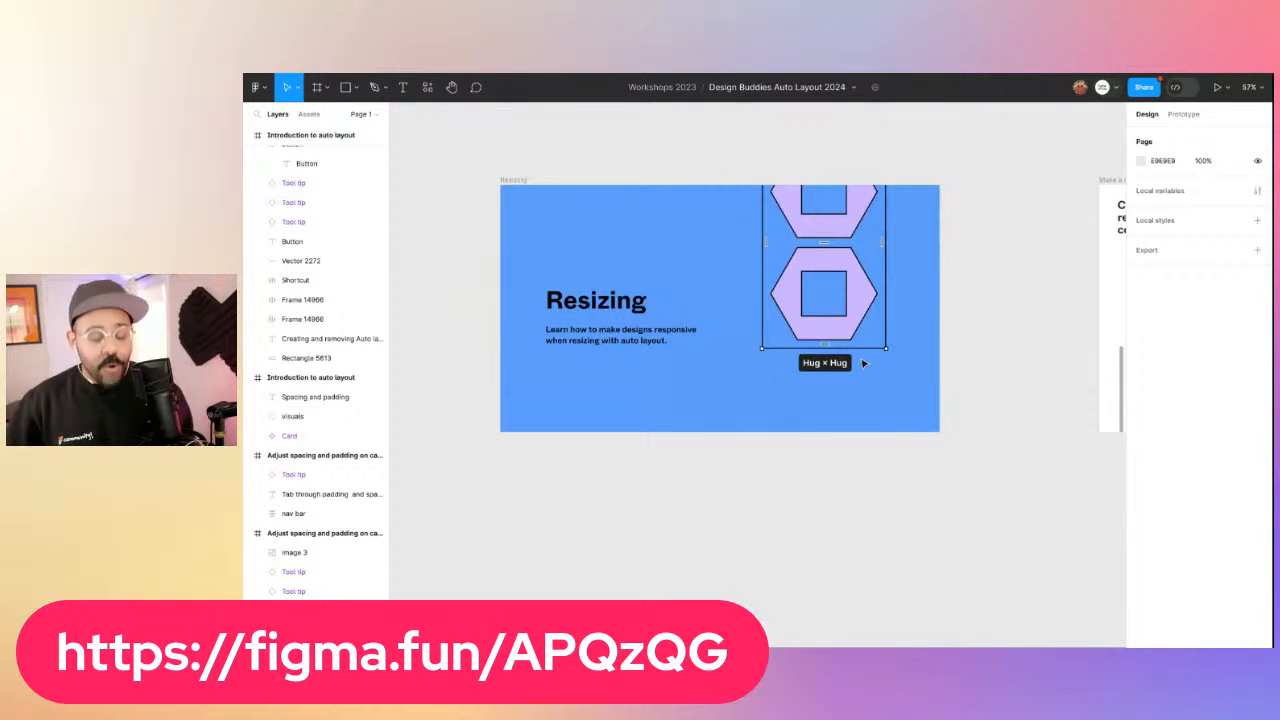
Draw a frame about 359 × 422 below the Resizing slide and a rectangle about 92 × 88 near the frame's lower-right corner
key("f")
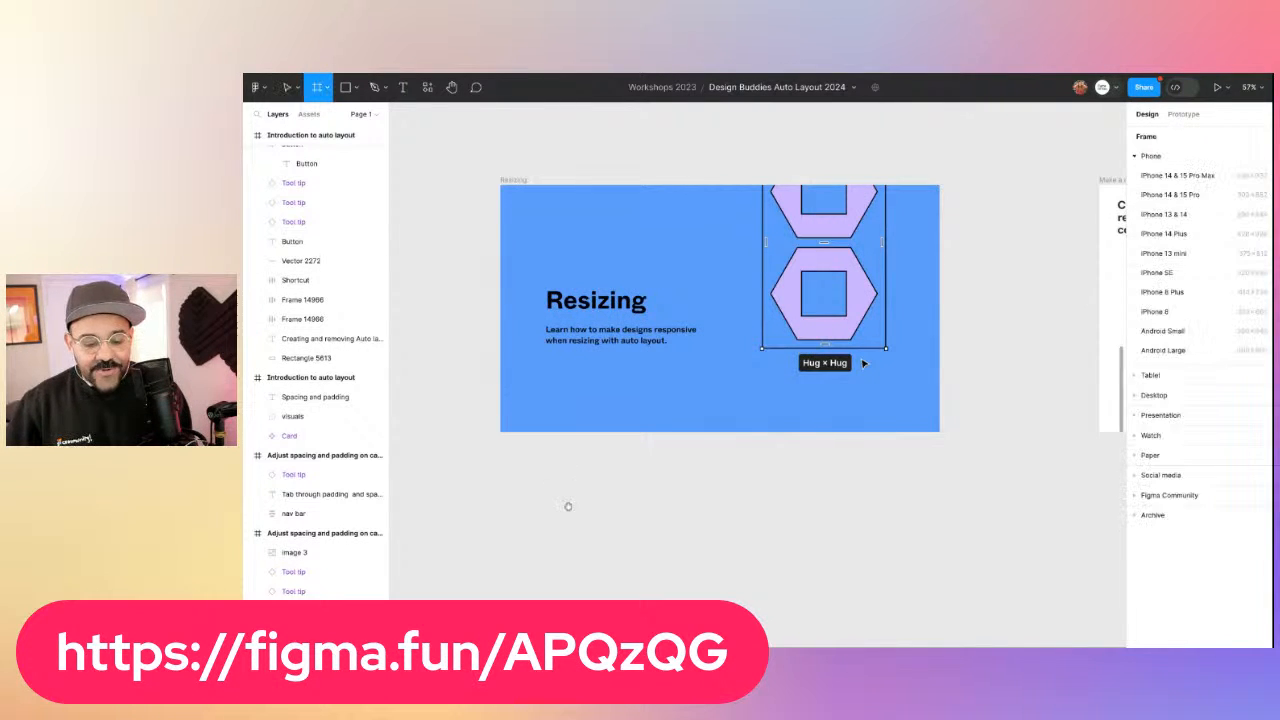
scroll(561, 451, "down", 2)
mouse_move(518, 378)
left_mouse_down()
mouse_move(603, 526)
mouse_move(642, 523)
left_mouse_up()
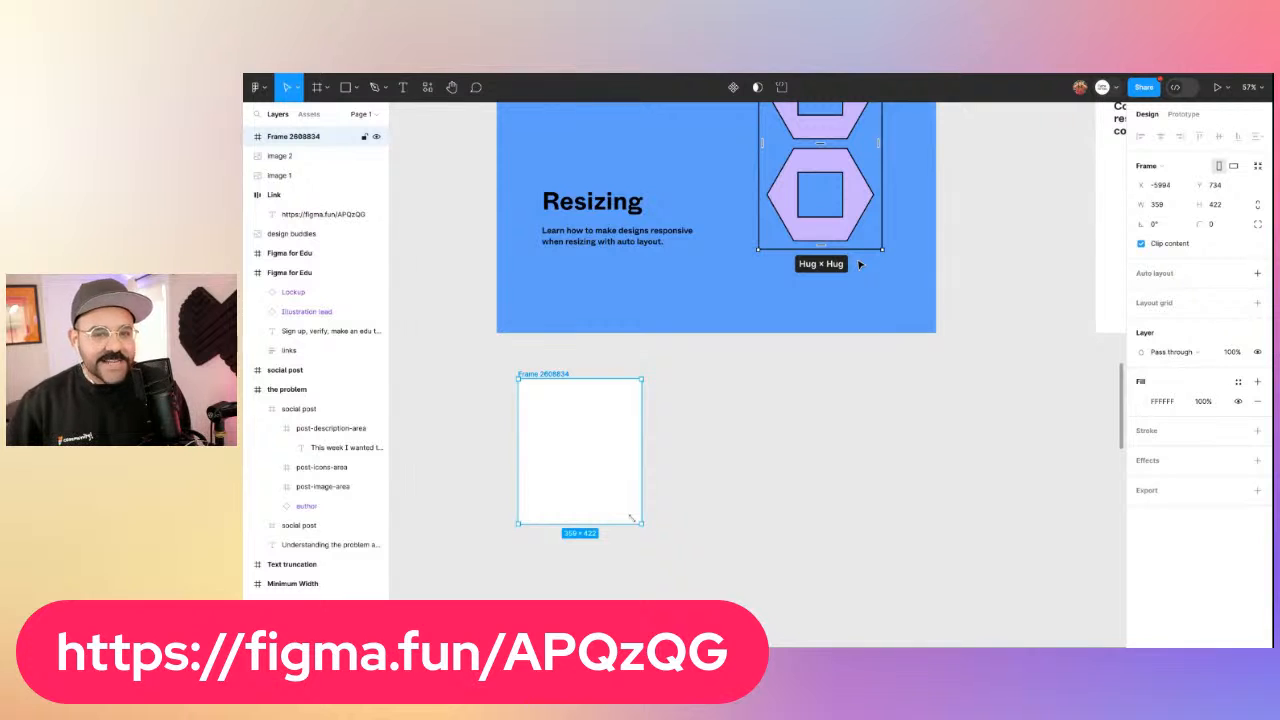
key("r")
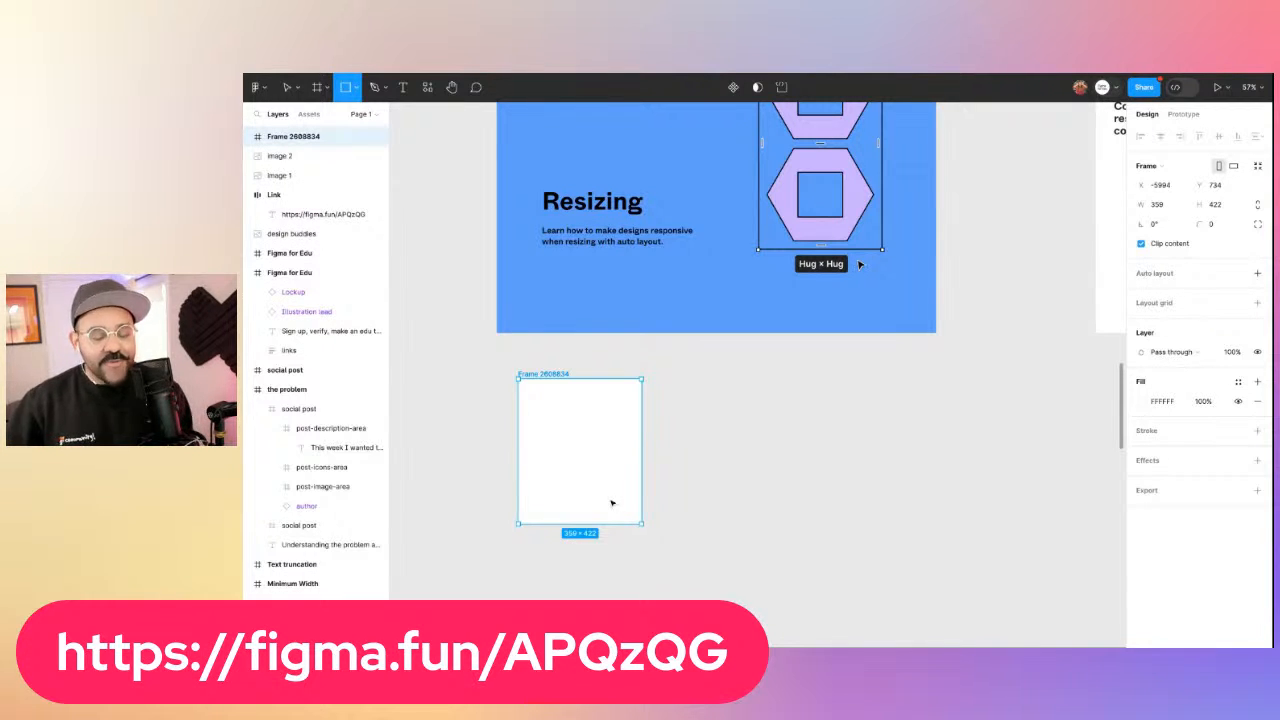
mouse_move(589, 484)
left_mouse_down()
mouse_move(621, 514)
mouse_move(606, 499)
left_mouse_up()
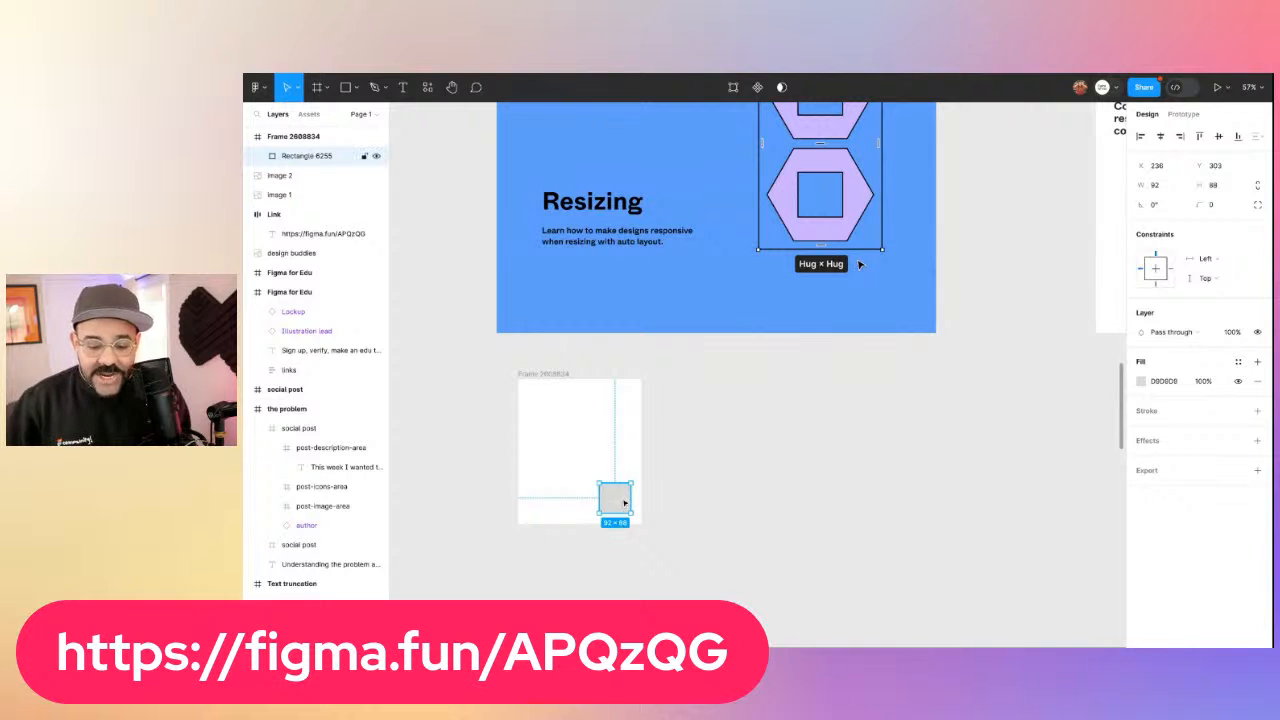
Rename the new frame as "Constraints test"
double_click(563, 378)
type("Cons")
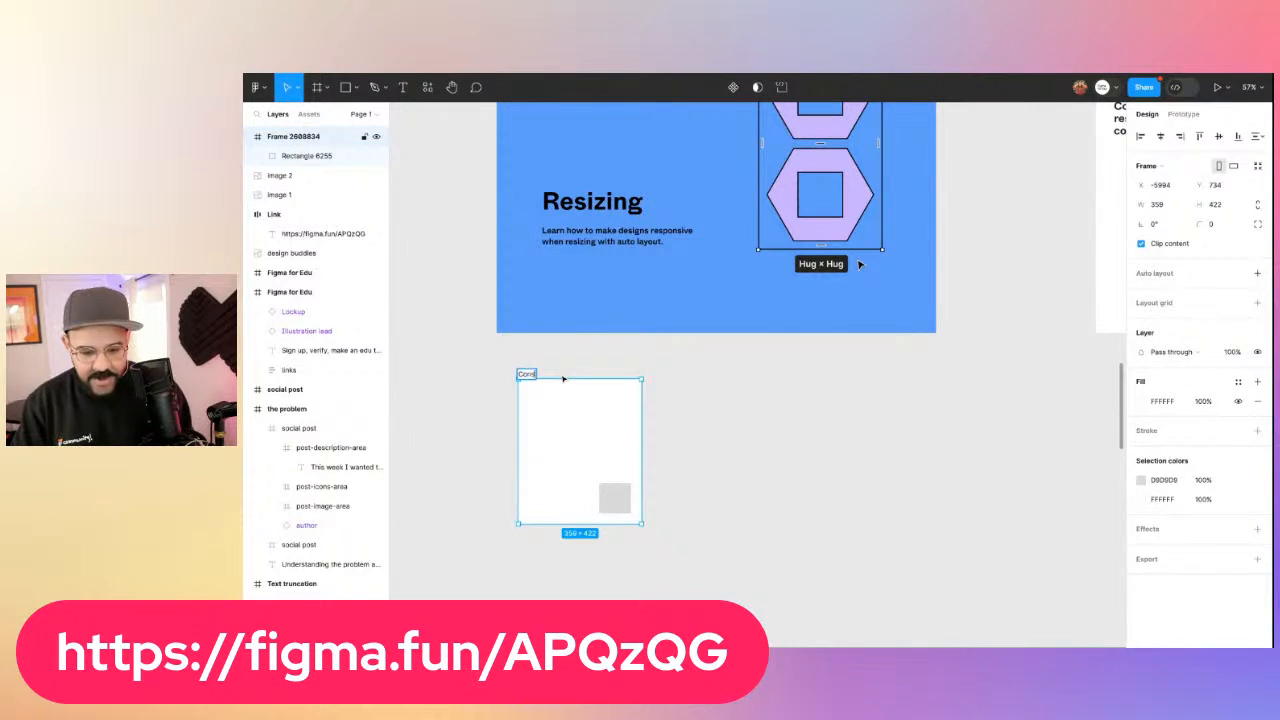
type("traints test")
key("Return")
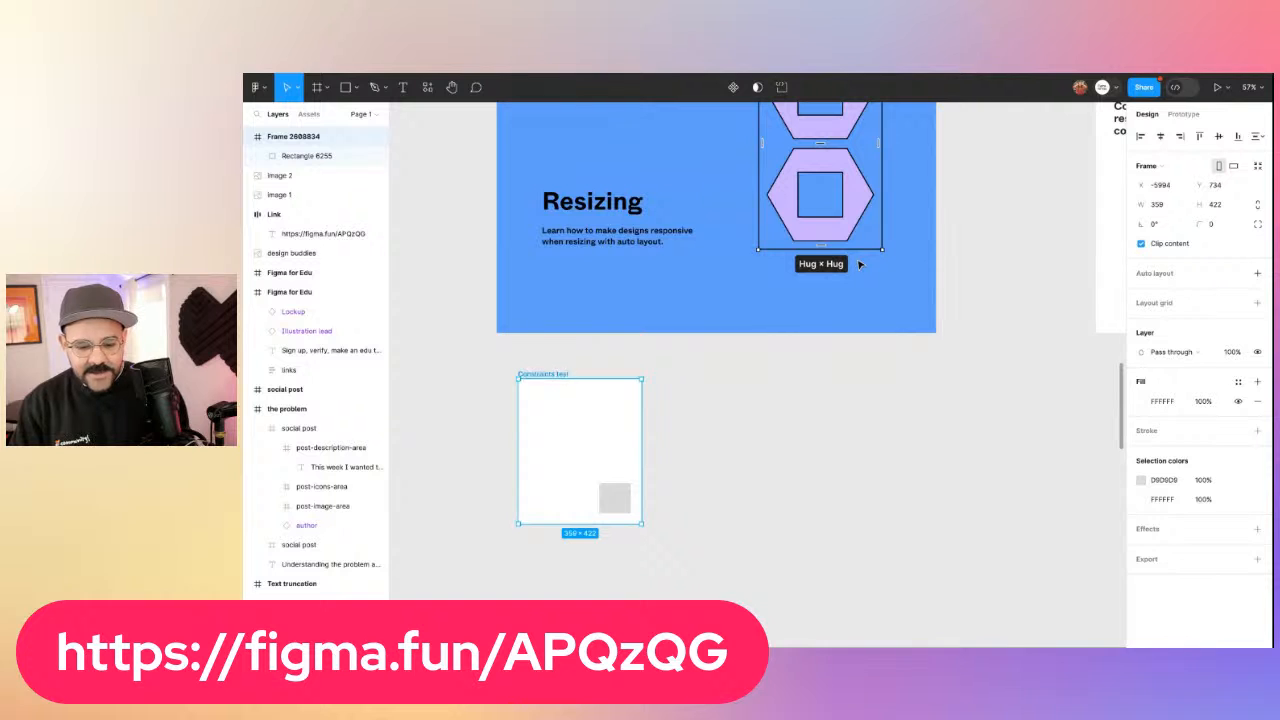
Enlarge the Constraints test frame to about 626 × 577, and shrink it back to about 382 × 448
left_click(616, 500)
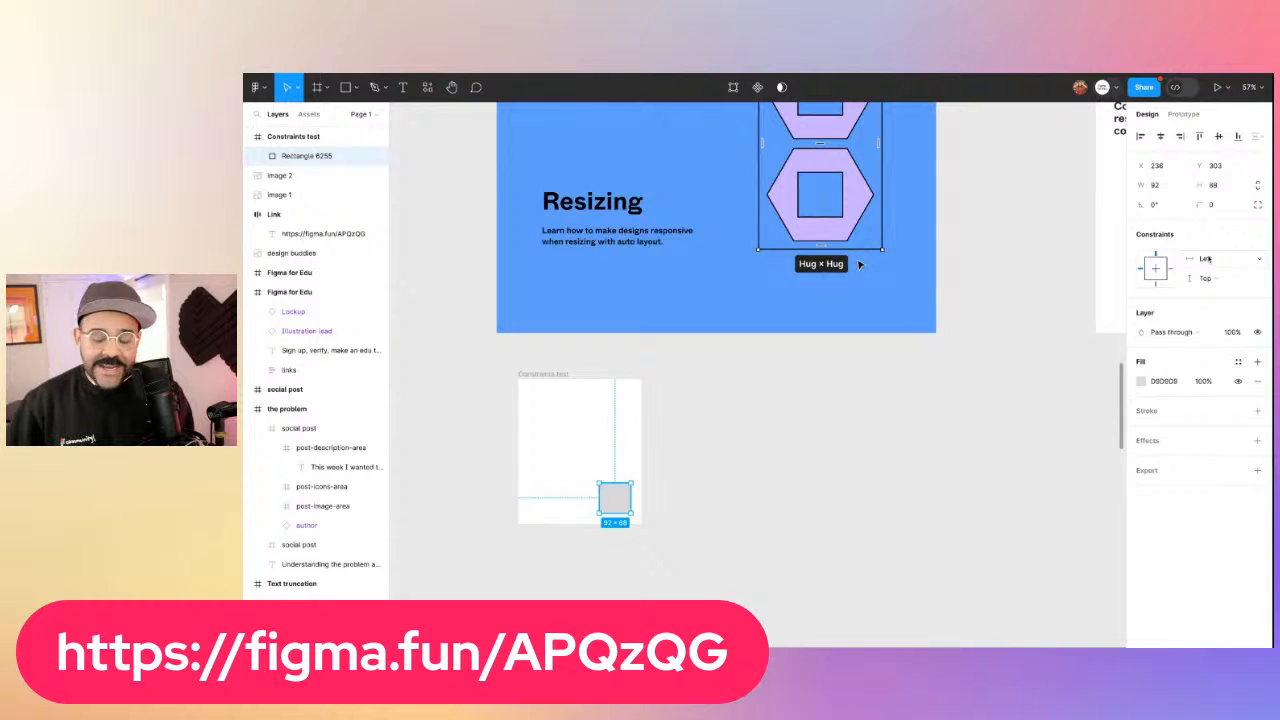
left_click(571, 391)
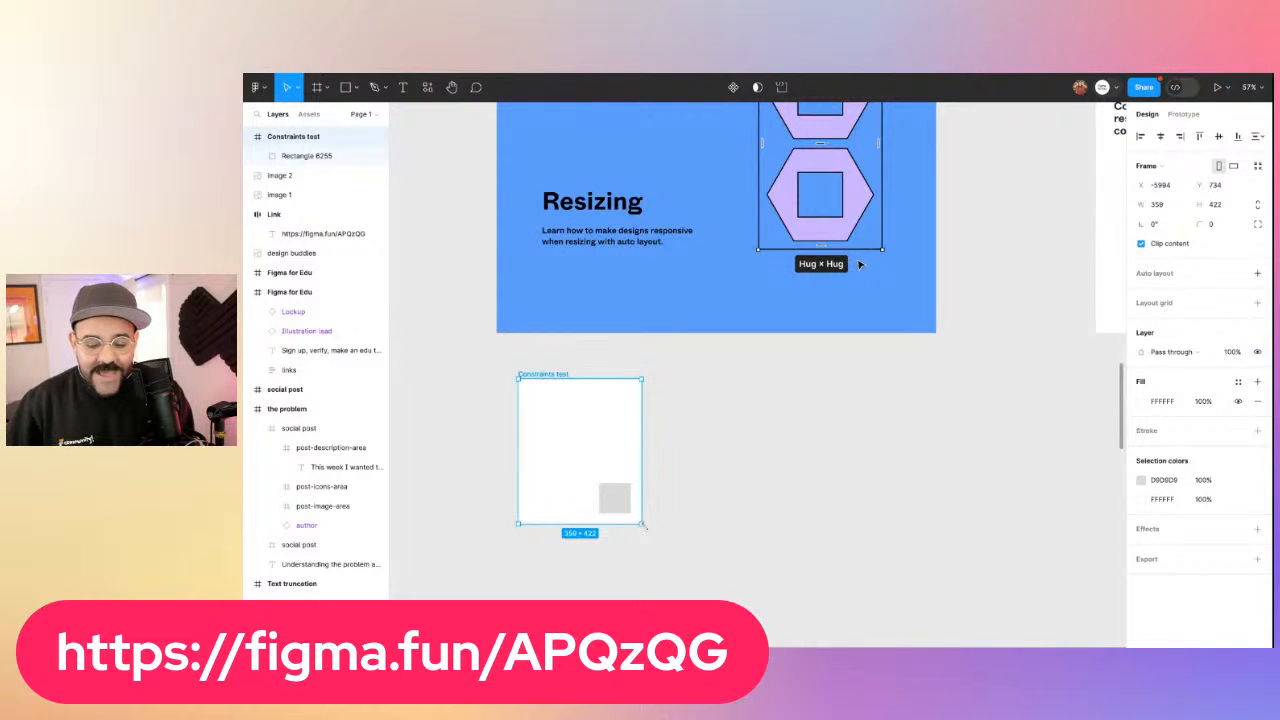
left_click_drag(641, 523, 733, 577)
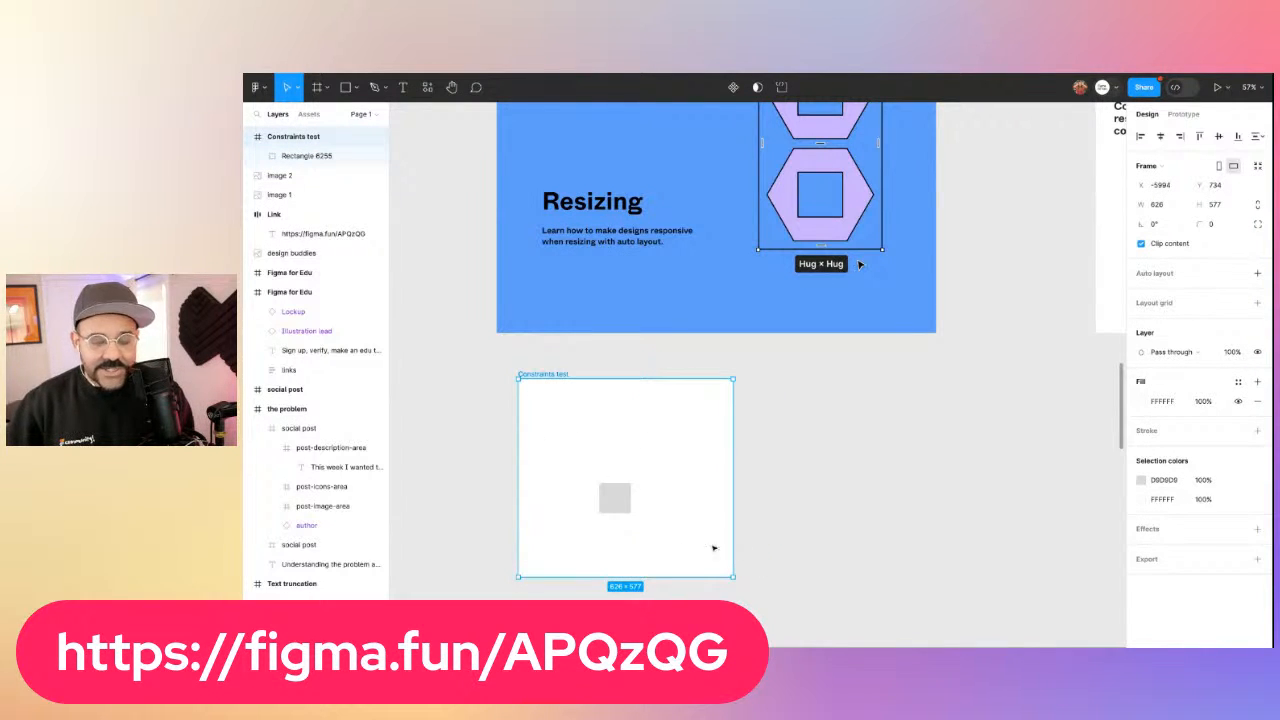
left_click_drag(712, 537, 648, 532)
Set the gray rectangle's constraints to Right horizontally and Bottom vertically
left_click(625, 508)
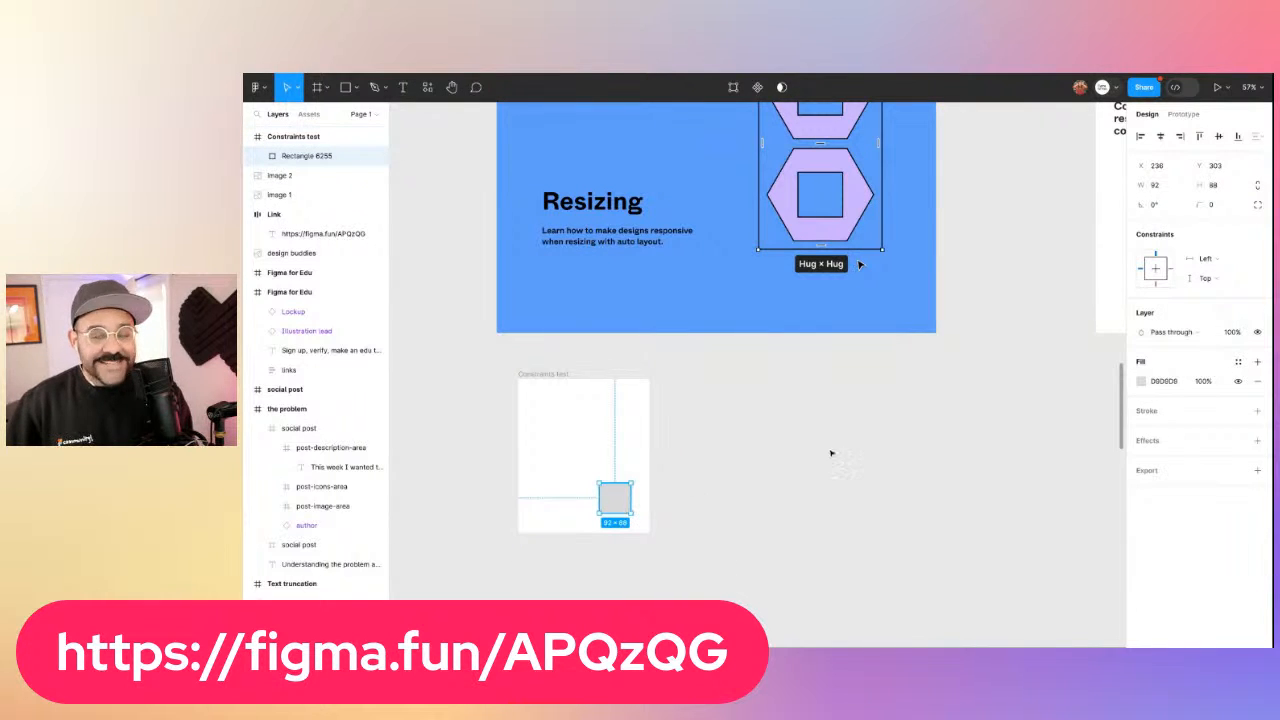
left_click(1203, 259)
left_click(1215, 275)
left_click(1213, 279)
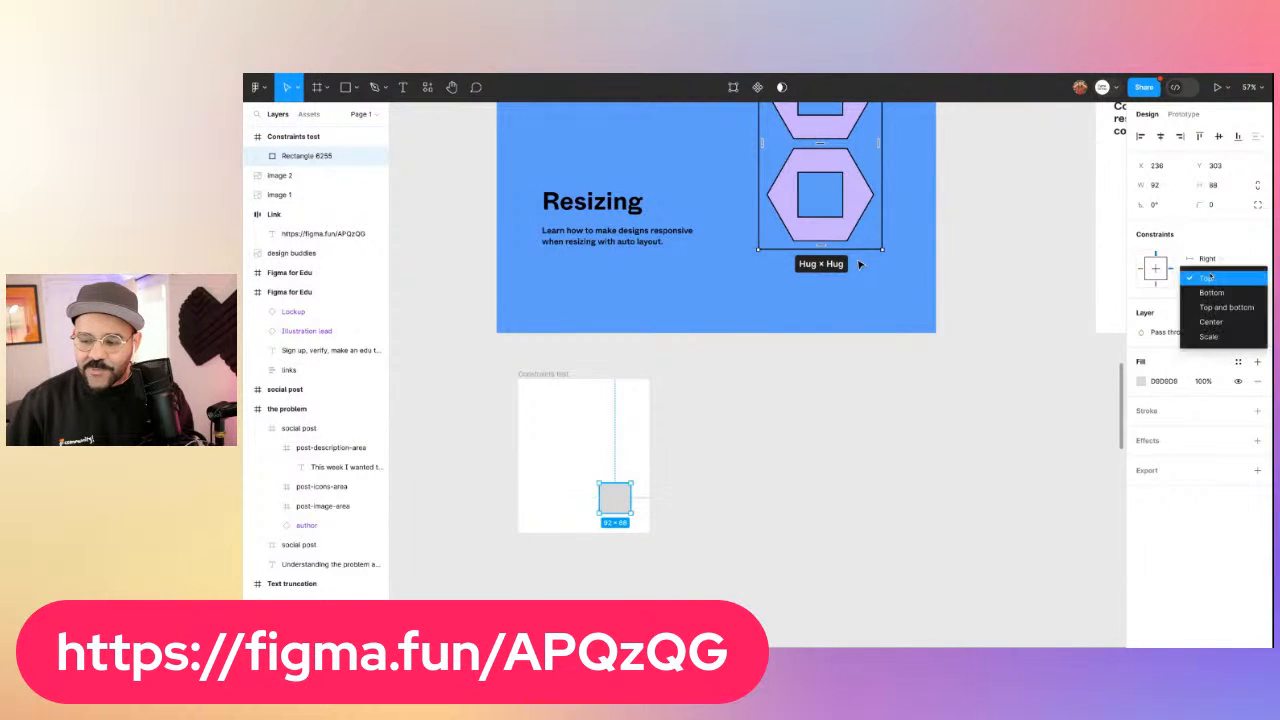
left_click(1211, 291)
Resize the Constraints test frame to about 328 × 418 to test the rectangle's constraints
left_click(545, 375)
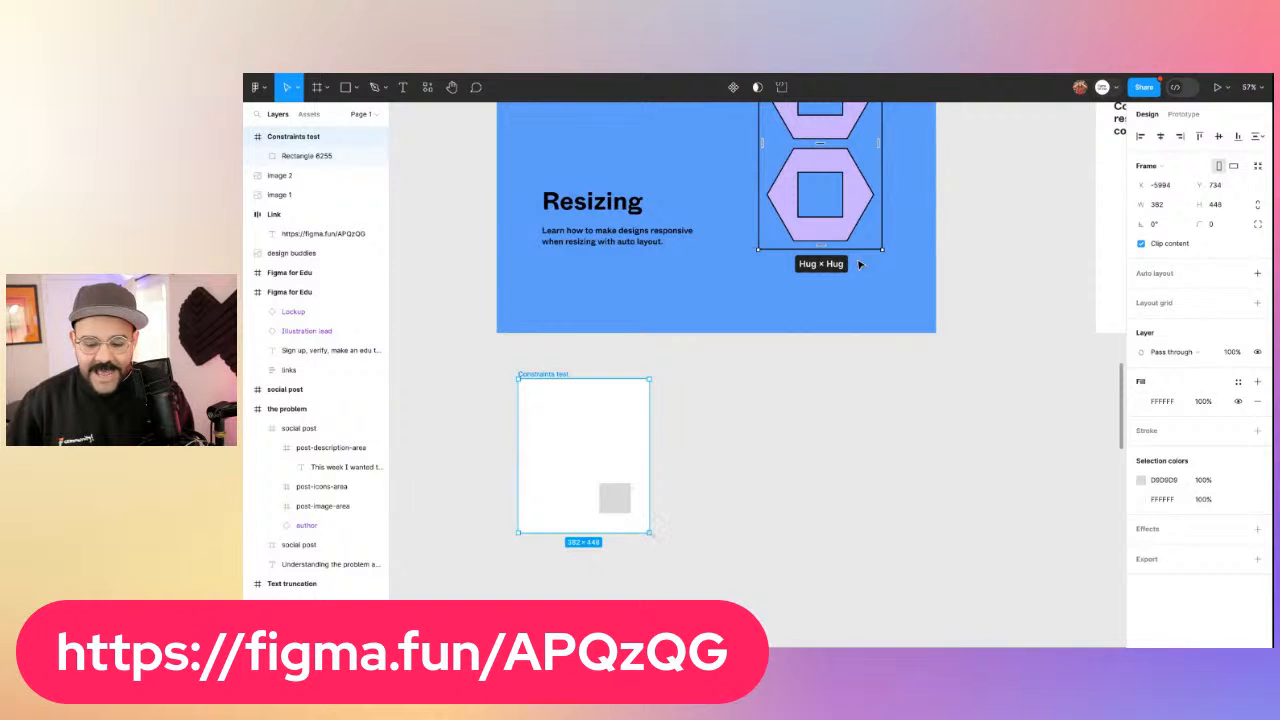
mouse_move(650, 532)
left_mouse_down()
mouse_move(728, 608)
mouse_move(705, 494)
mouse_move(668, 569)
mouse_move(631, 521)
left_mouse_up()
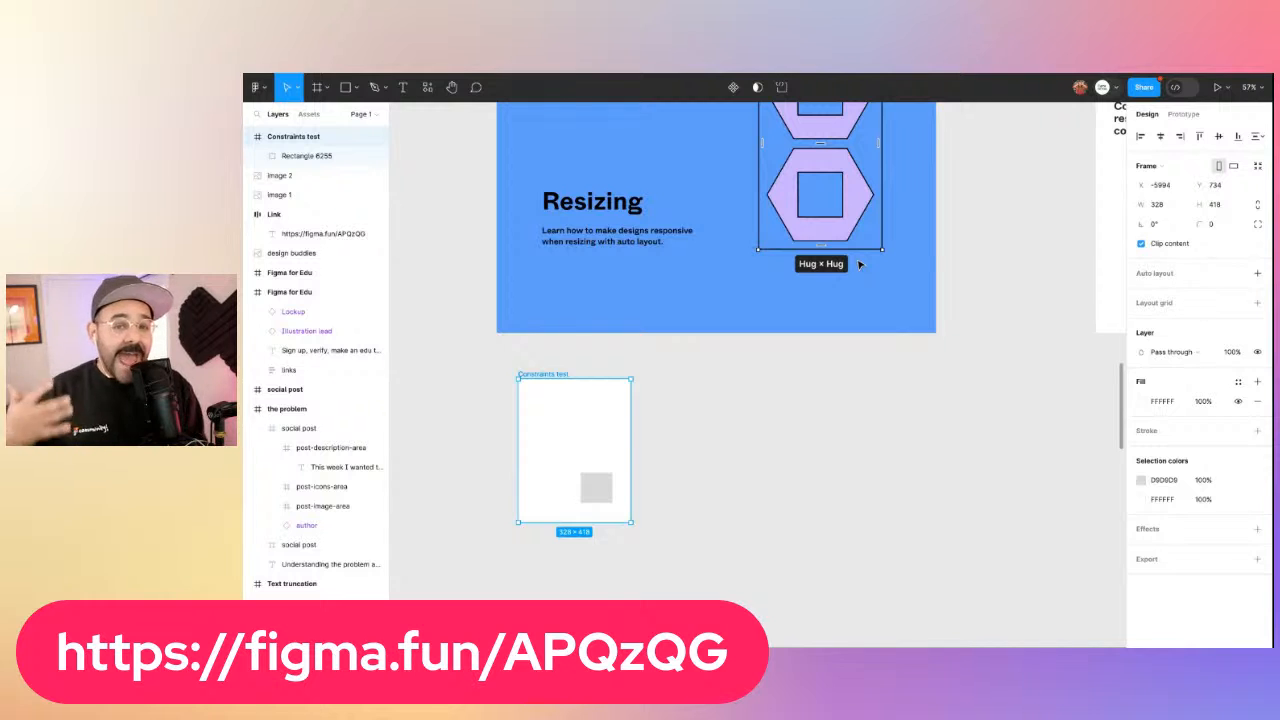
left_click(678, 485)
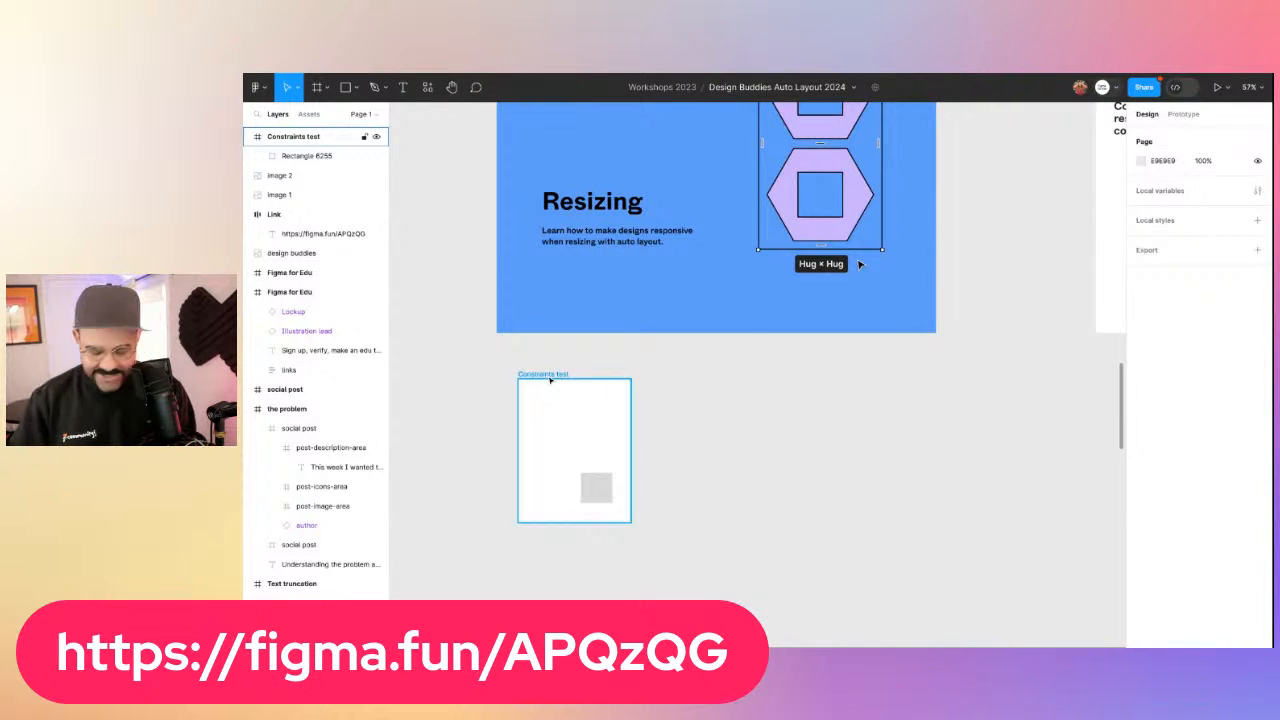
Replace the card heading on the "Container responds to content size" slide with "adsdasdasdasdasdasdasdasdasda"
scroll(757, 397, "right", 6)
scroll(757, 397, "up", 1)
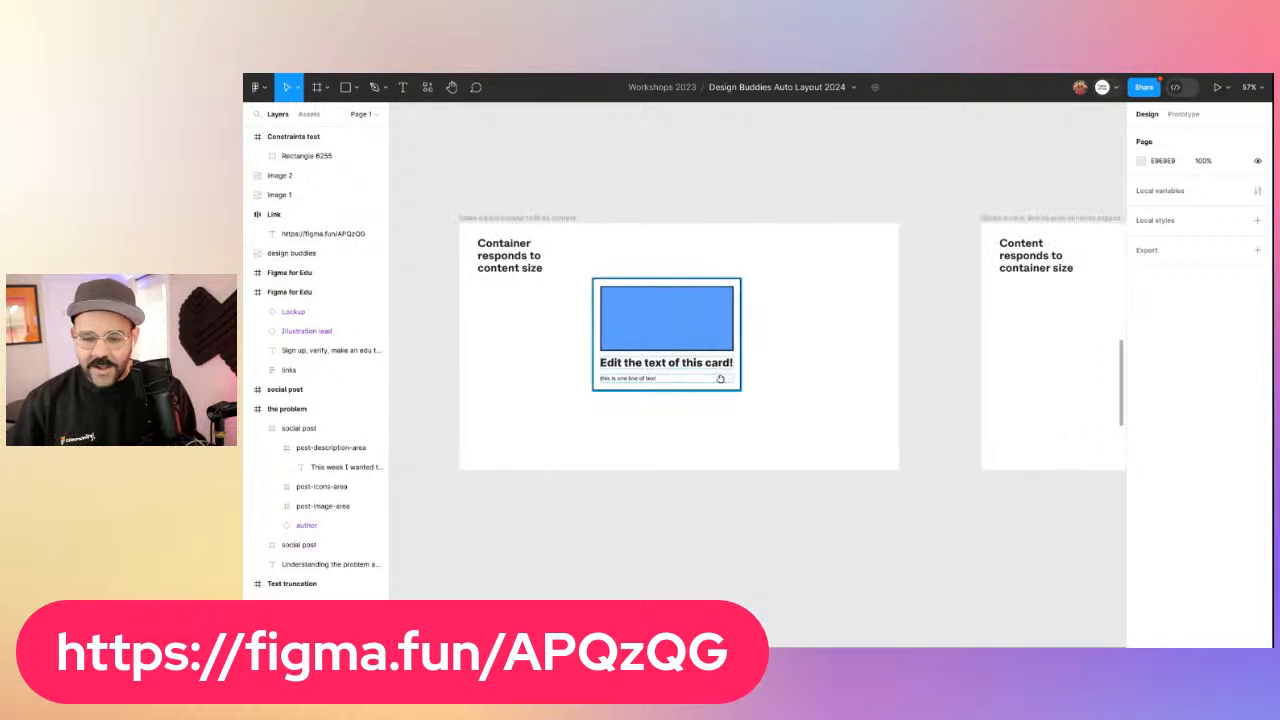
scroll(705, 352, "up", 1)
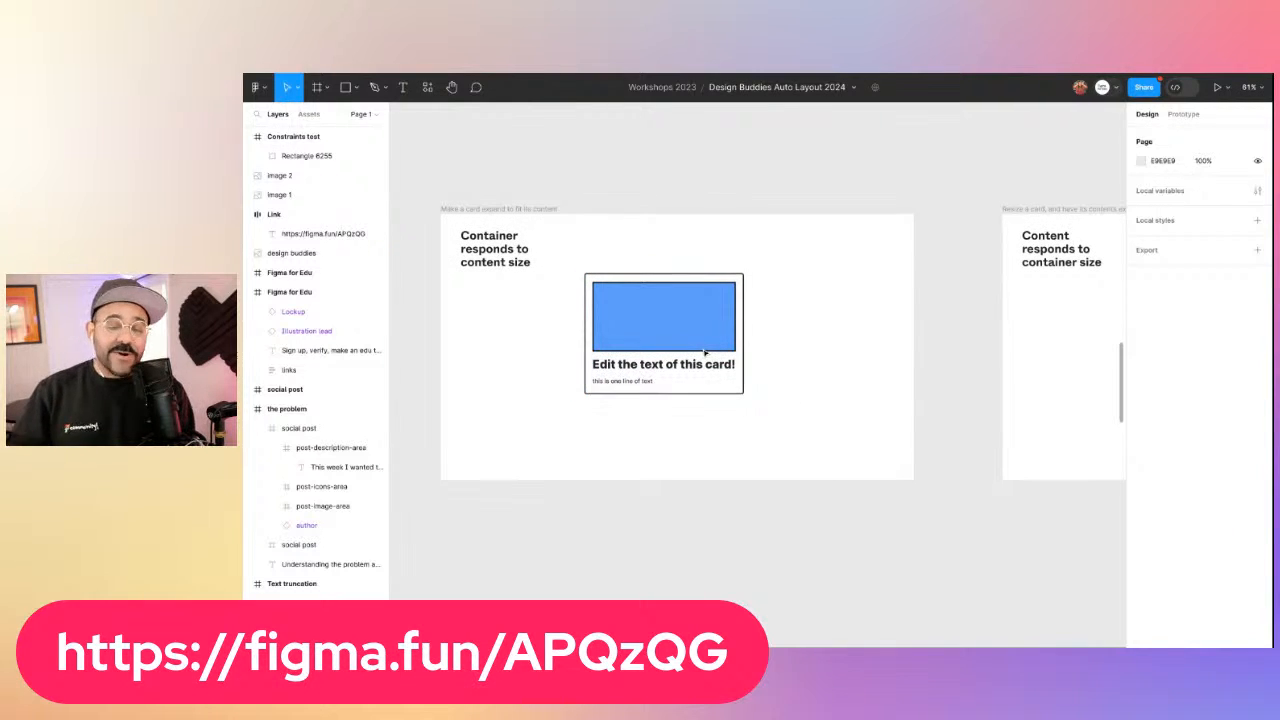
left_click(662, 335)
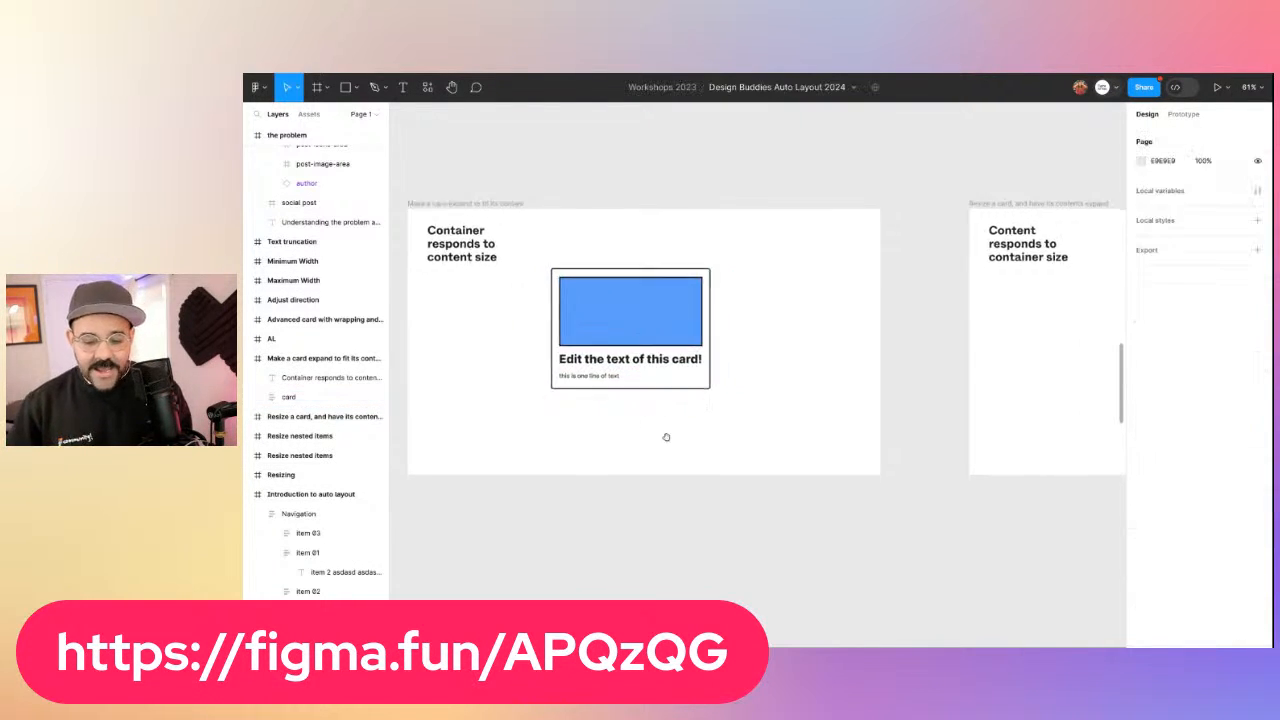
double_click(632, 360)
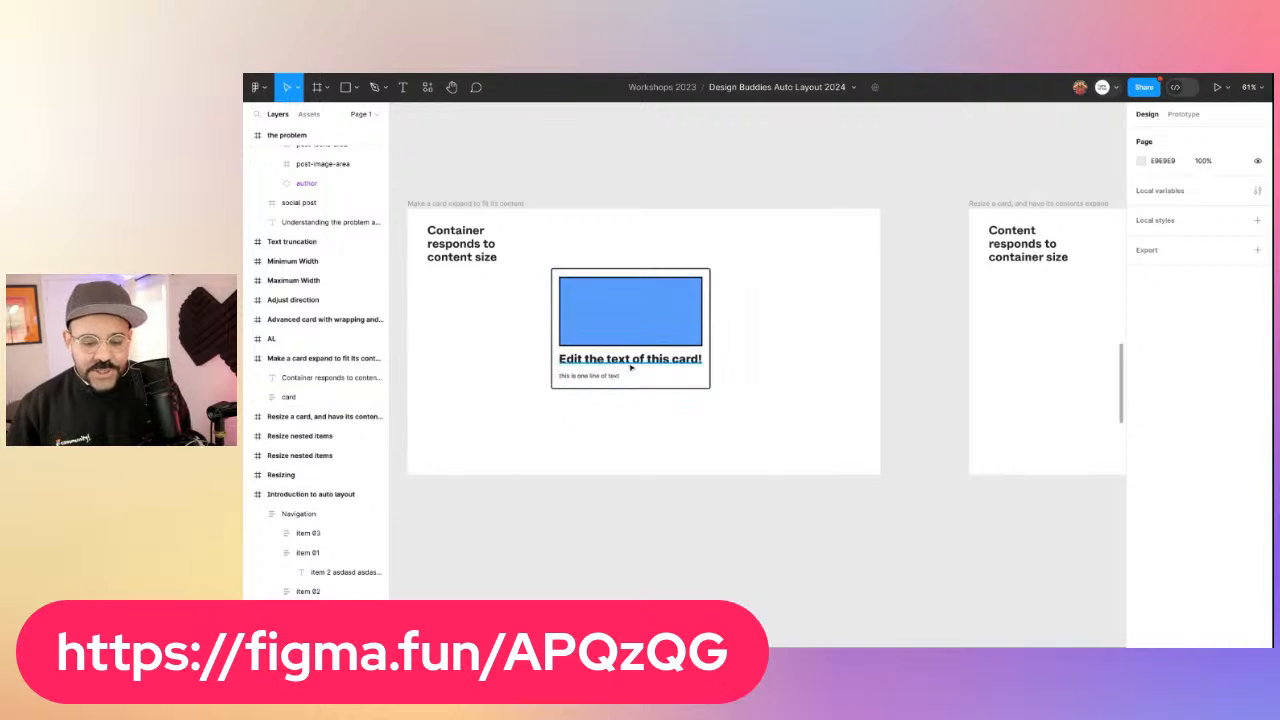
type("adsdasdas")
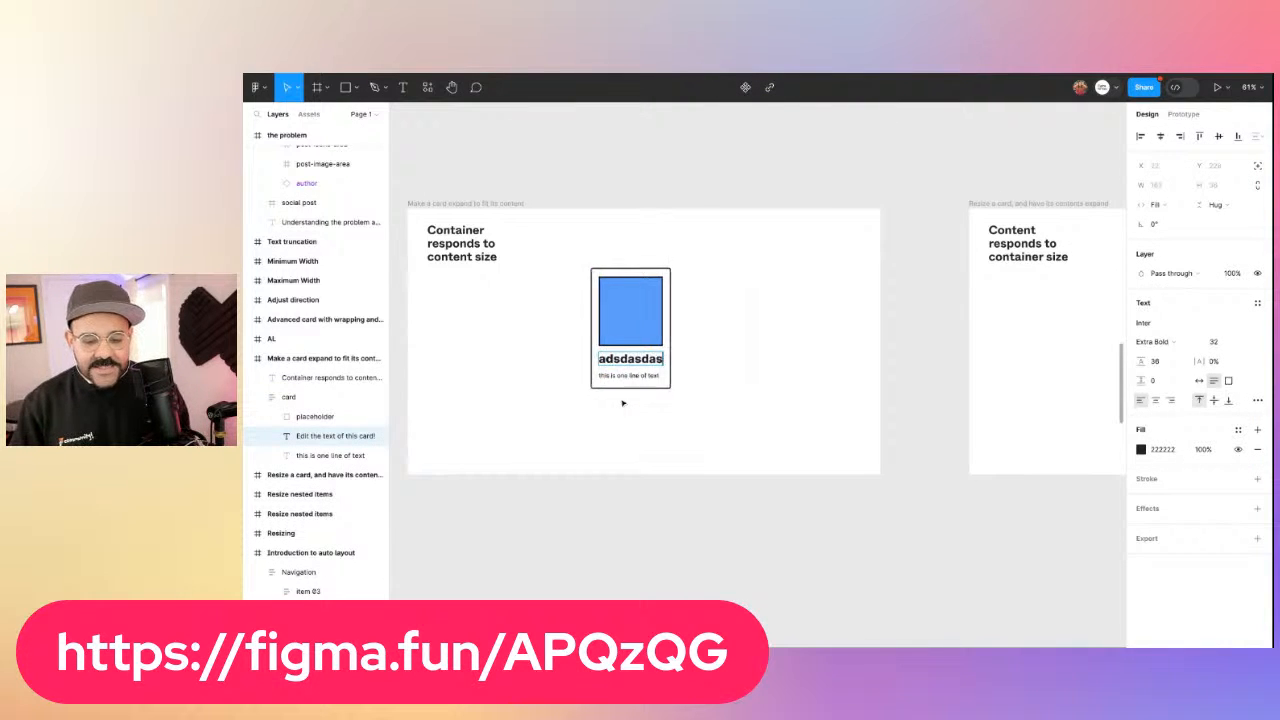
type("dasdasdasdasdasdasda")
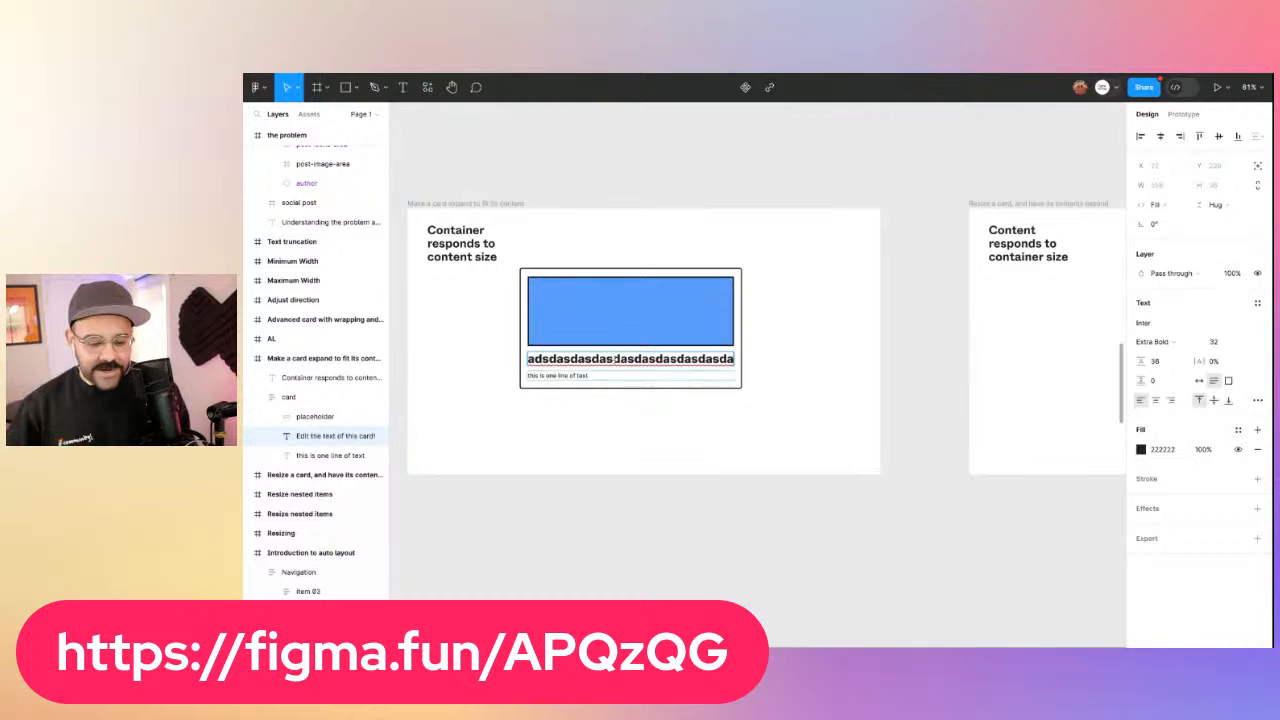
Lengthen the card's description by pasting "this is one line of text" several times in a row
double_click(571, 376)
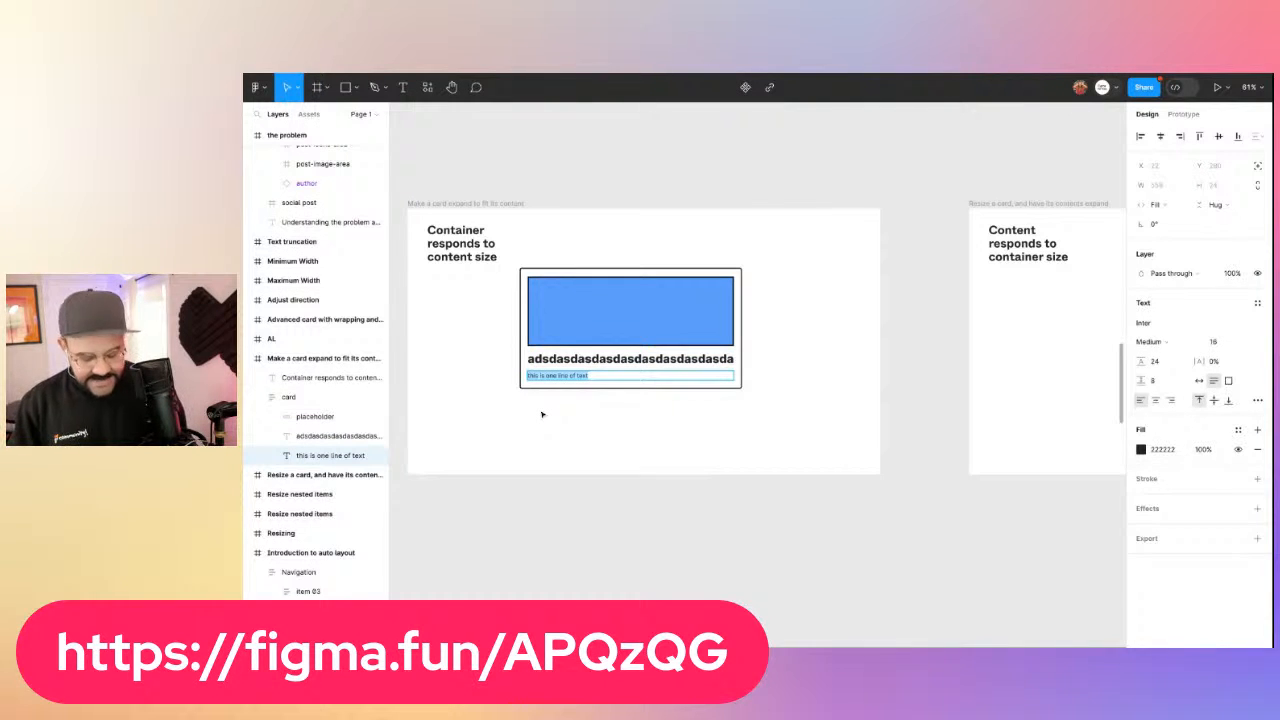
key("ctrl+v")
key("ctrl+v")
key("ctrl+v")
key("ctrl+v")
key("ctrl+v")
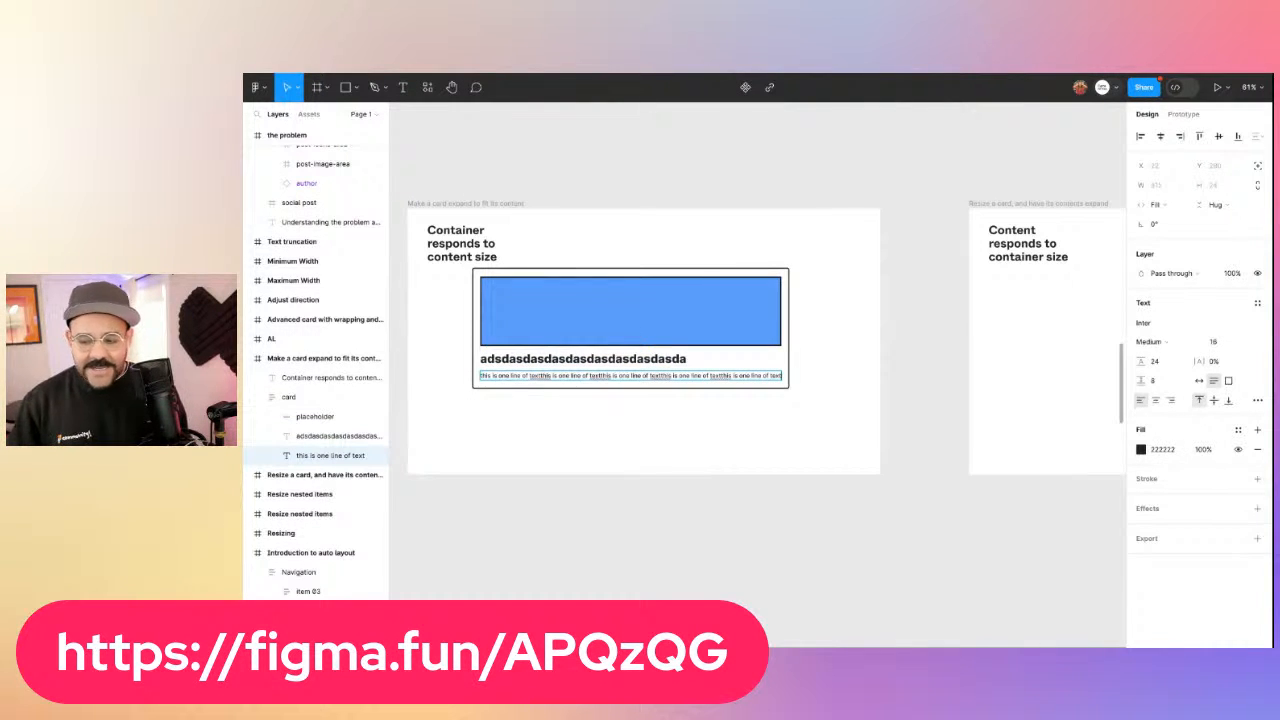
Undo the repeated pastes in the card's description
key("ctrl+z")
key("ctrl+z")
key("ctrl+z")
key("ctrl+z")
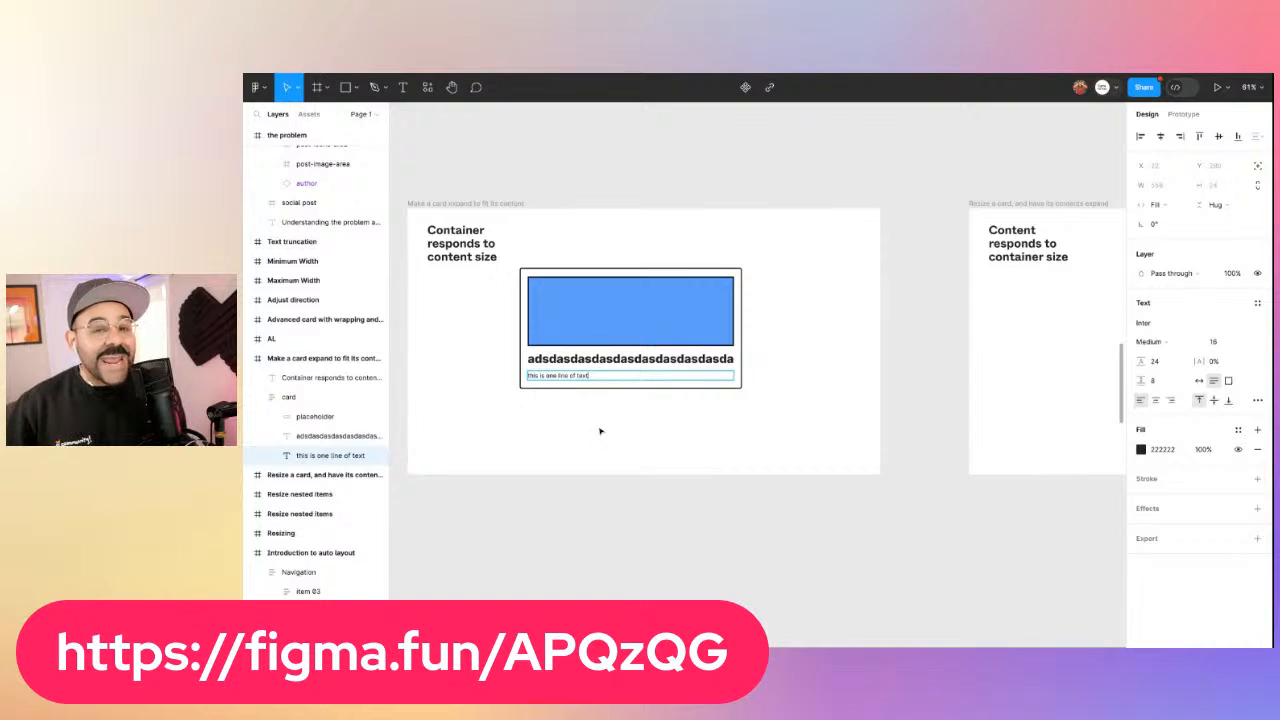
Set the card description's horizontal resizing to Fixed width
key("Escape")
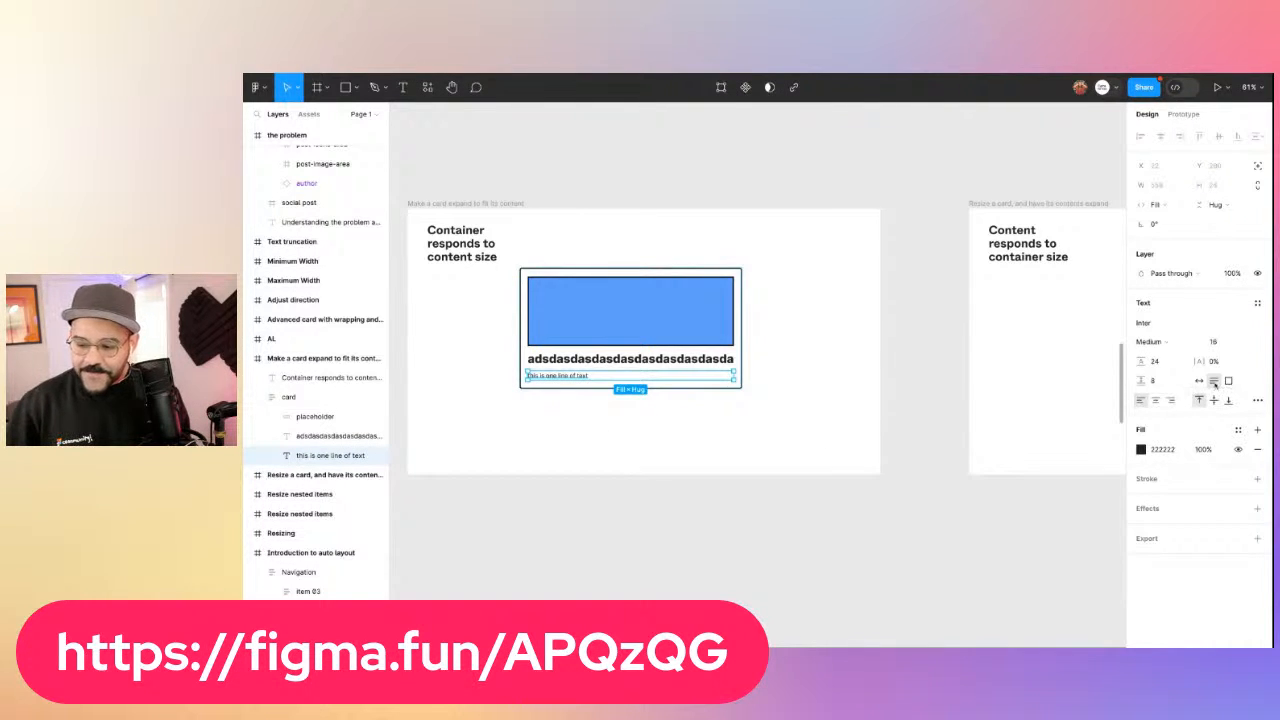
left_click(1170, 206)
left_click(1182, 175)
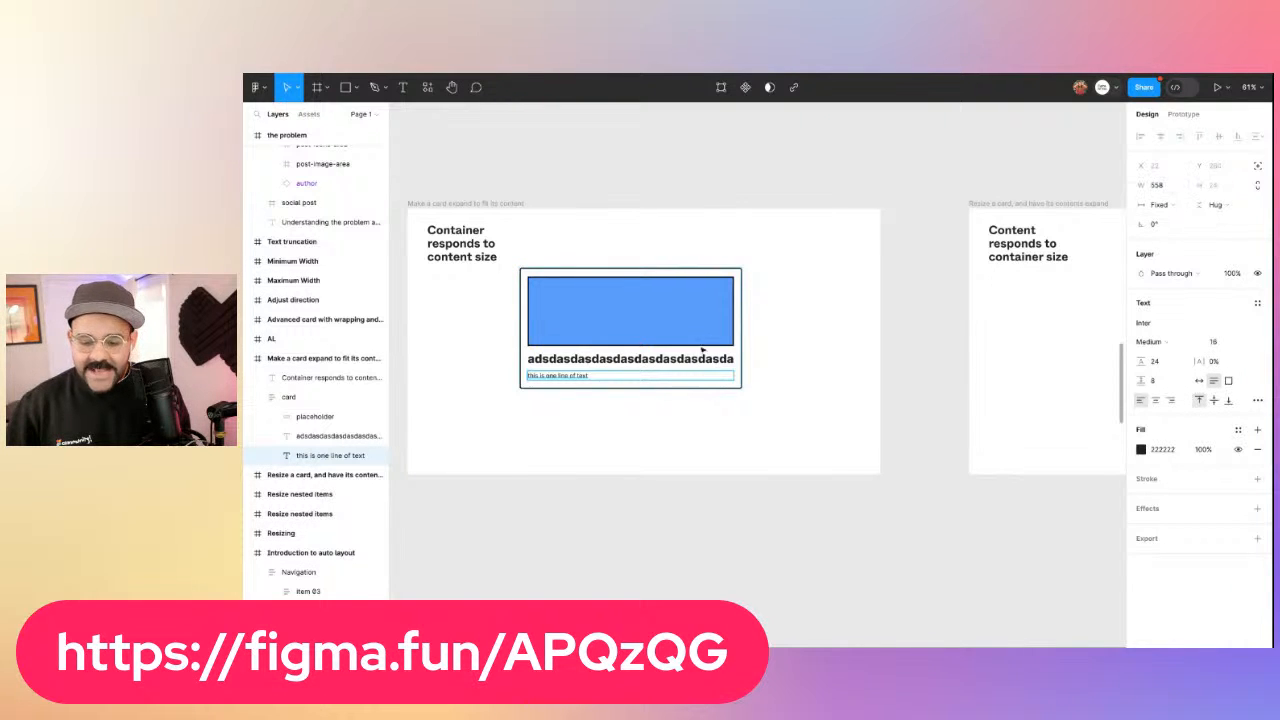
Extend the card's description by appending "a" and six new filler lines, such as "asdasd" and "asdasdasd"
double_click(592, 377)
left_click(604, 377)
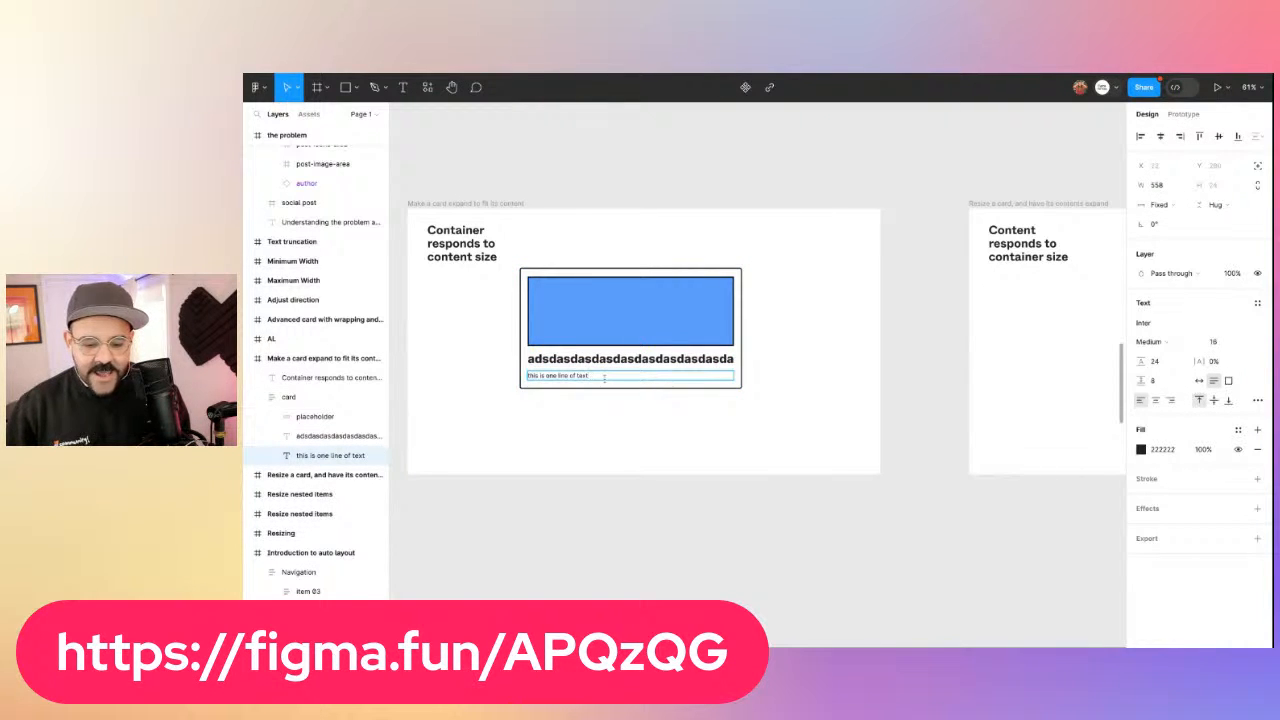
type("a")
key("Return")
type("asdasd")
key("Return")
type("asdasdasd")
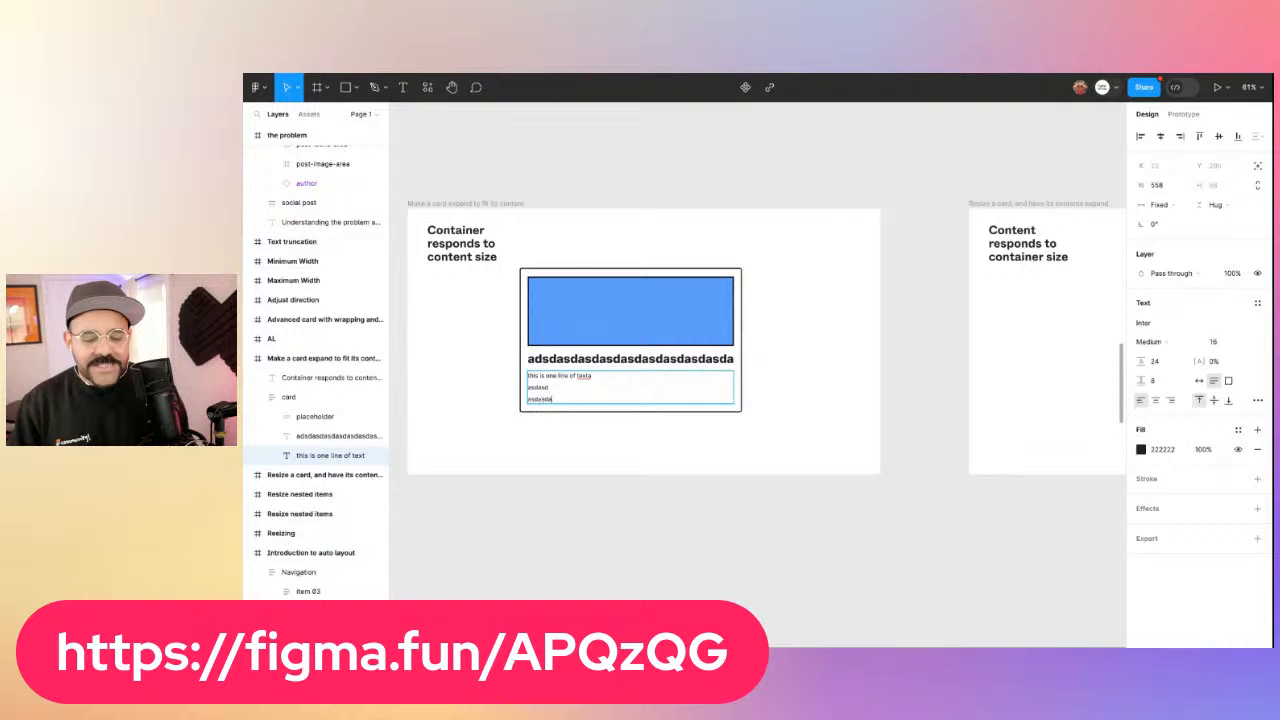
key("Return")
type("asdasdasd")
key("Return")
type("asdasd")
key("Return")
type("as")
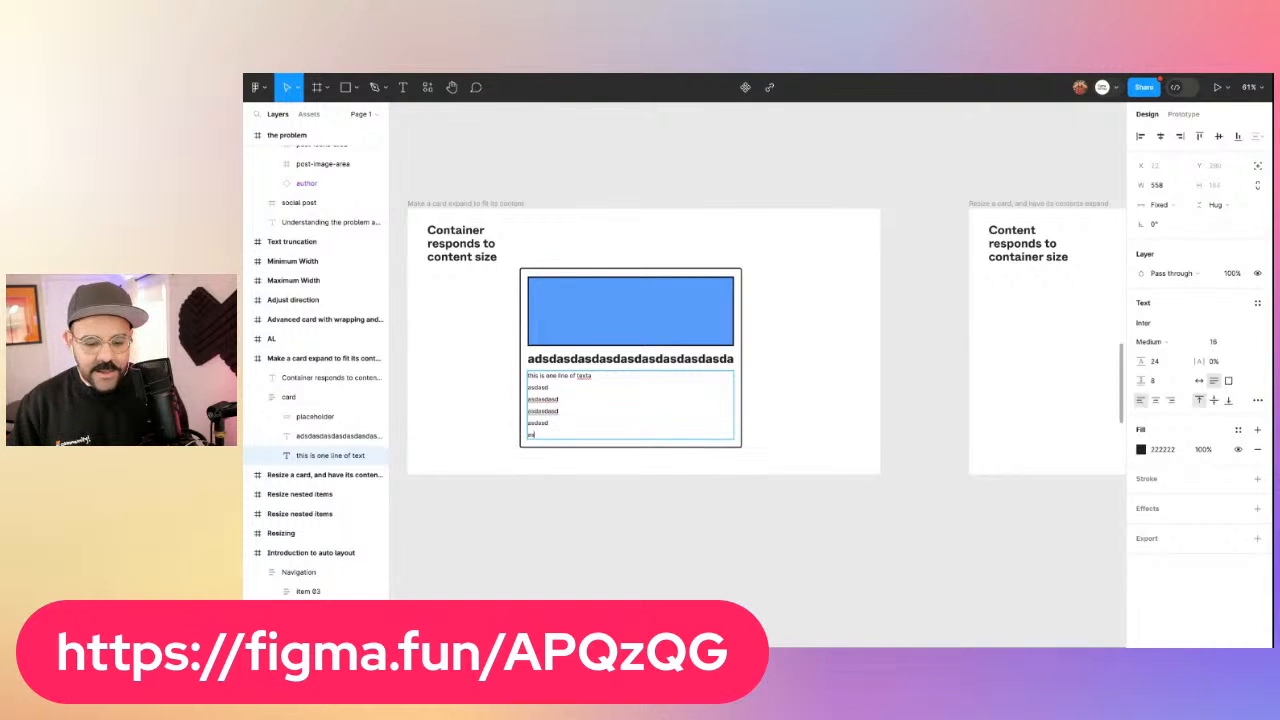
type("dasdasdasda")
key("Return")
type("dasd")
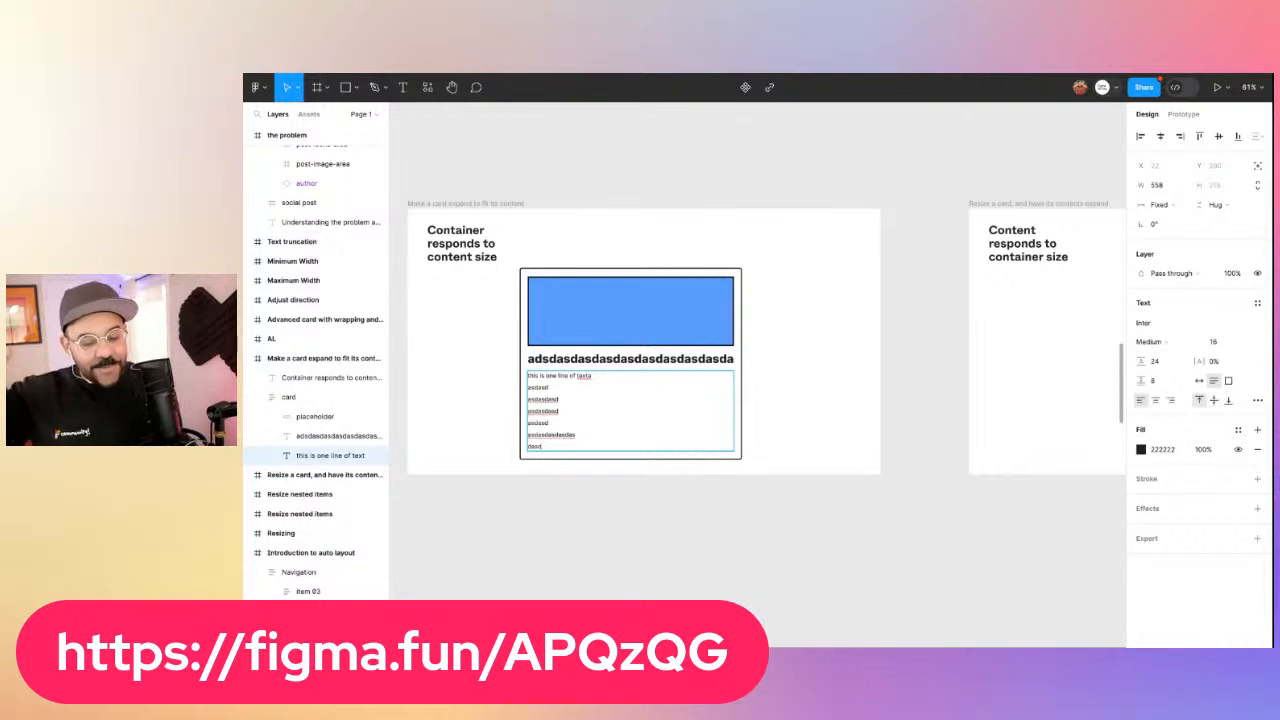
Move the whole card up within its slide to about X 321, Y 95
left_click(607, 316)
left_click(588, 248)
left_click(586, 270)
key("shift+a")
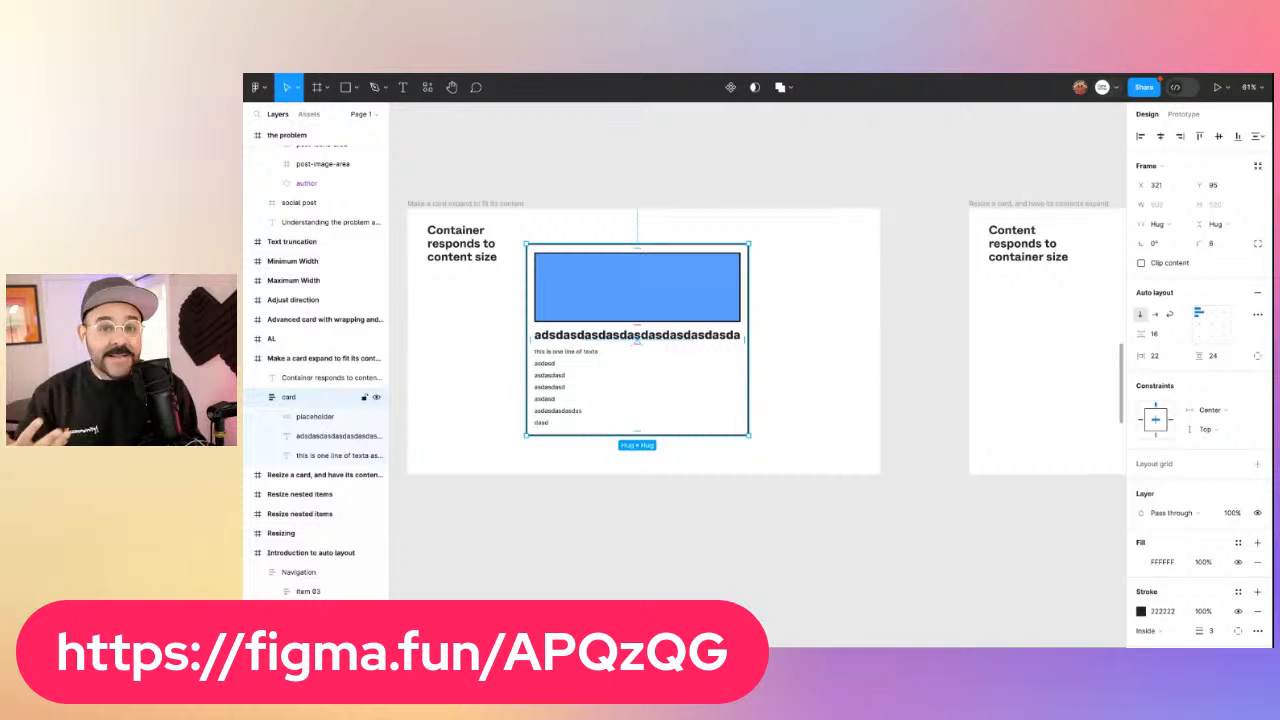
Dismiss the file access request and inspect the card's horizontal and vertical resizing settings
left_click(872, 352)
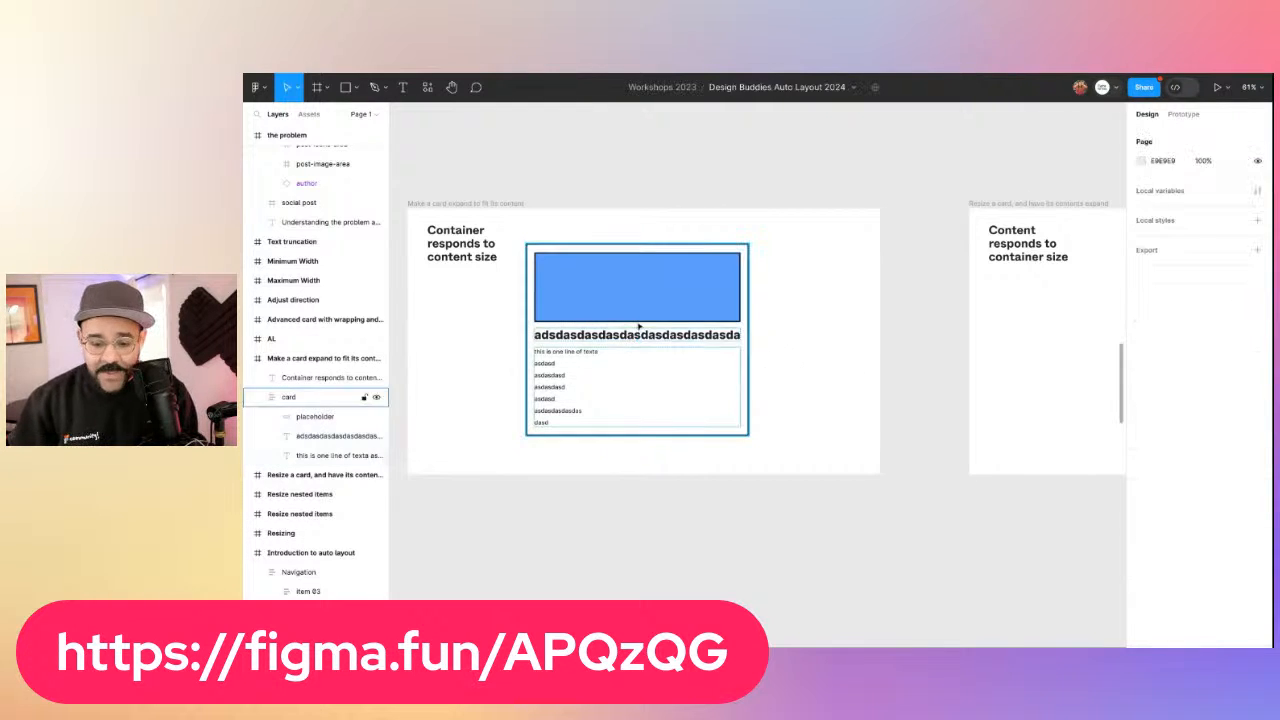
left_click(600, 375)
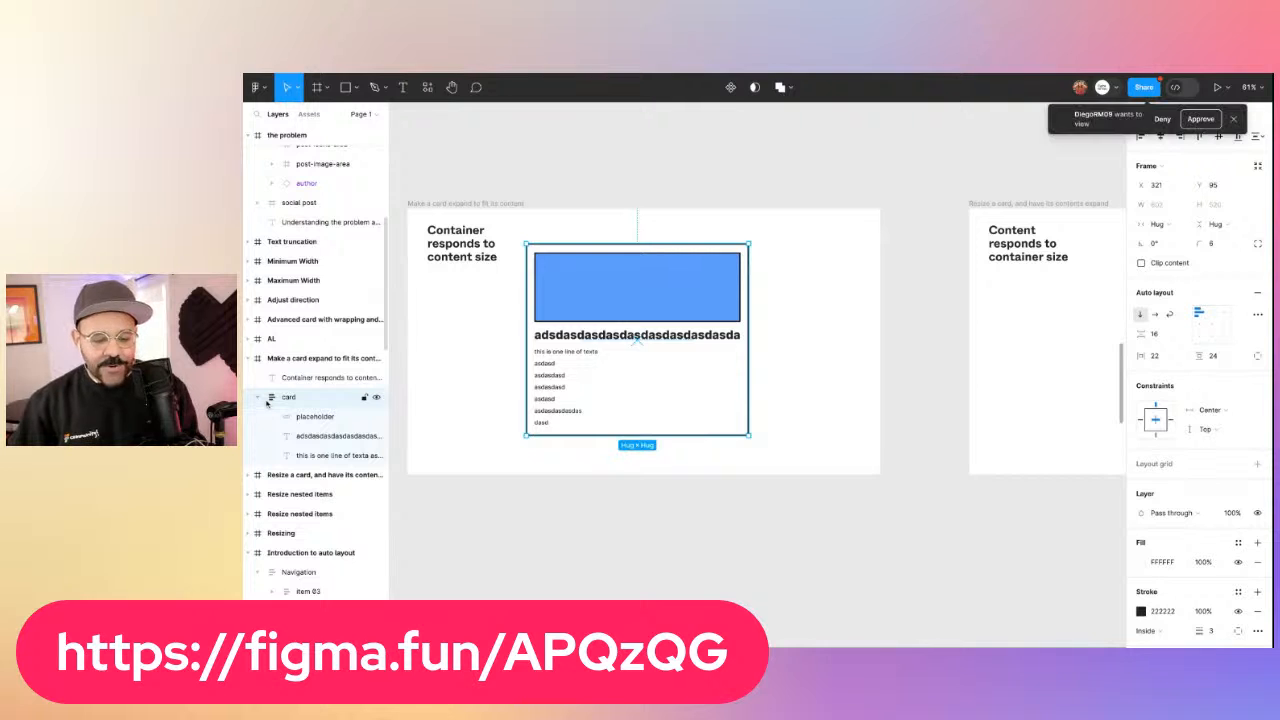
left_click(1233, 121)
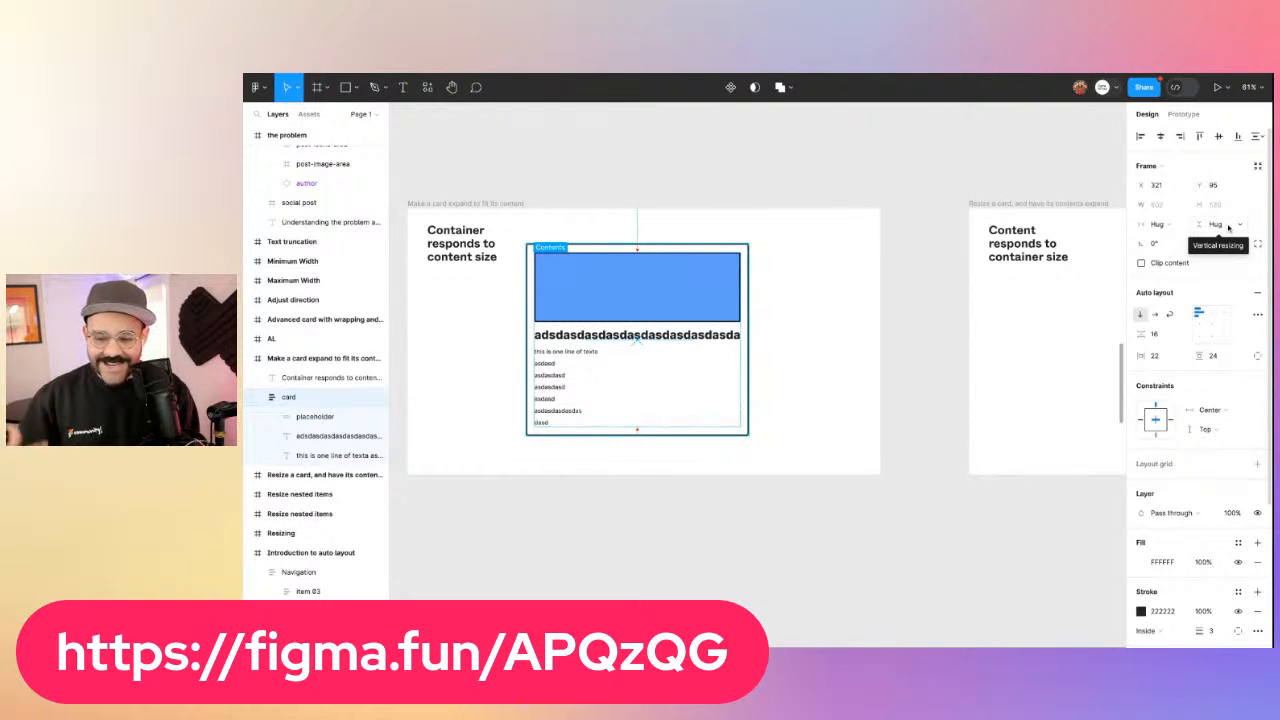
left_click(865, 281)
left_click(583, 251)
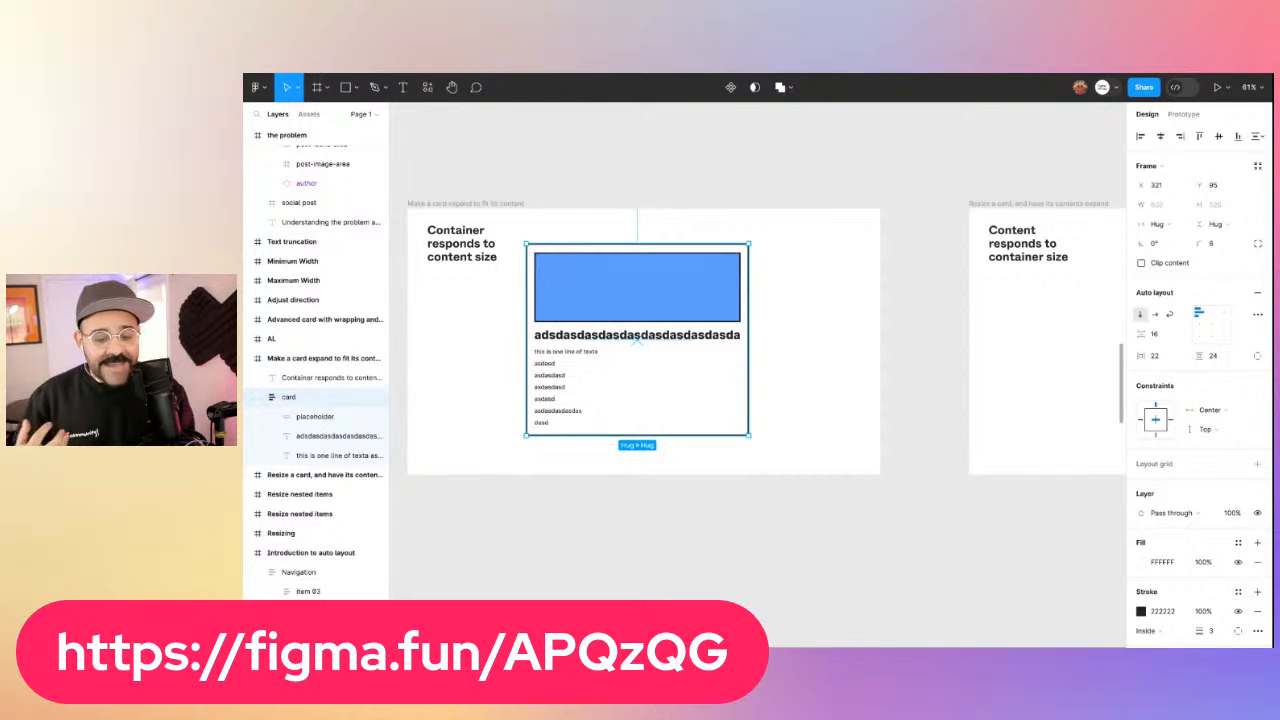
Duplicate the blue placeholder inside the card and narrow the copy to about 428 px wide
left_click(620, 316)
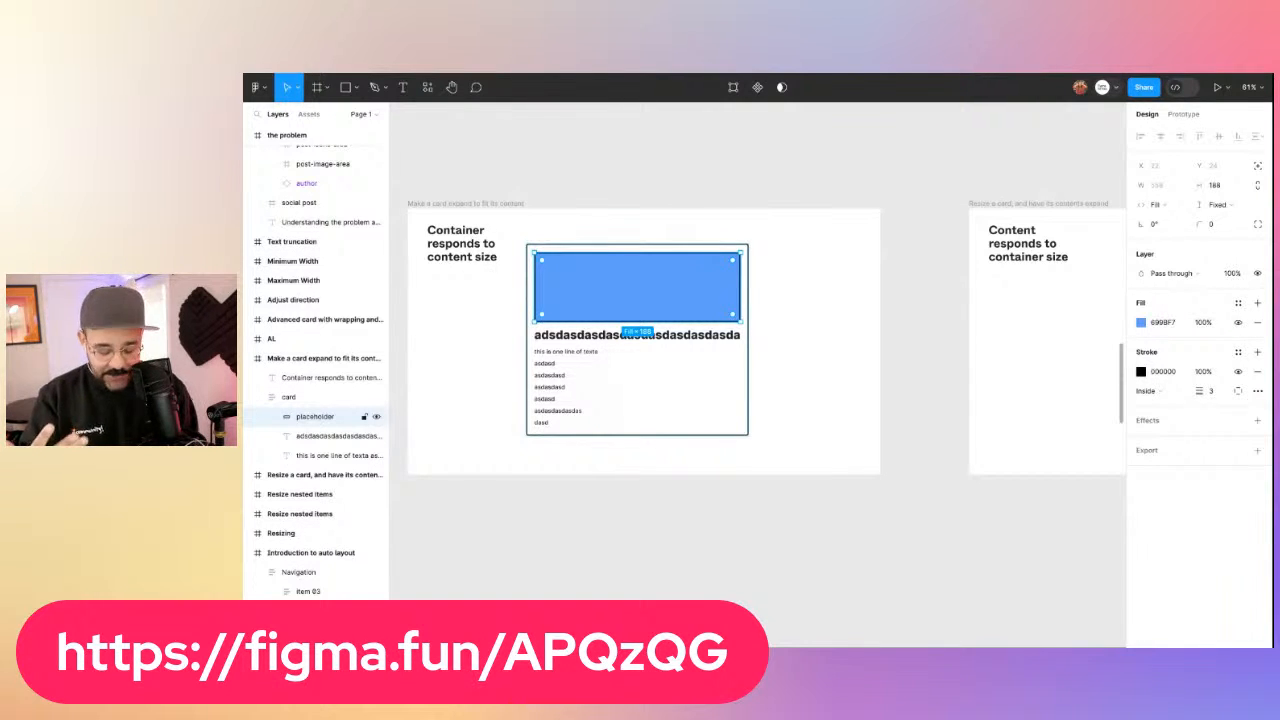
key("ctrl+d")
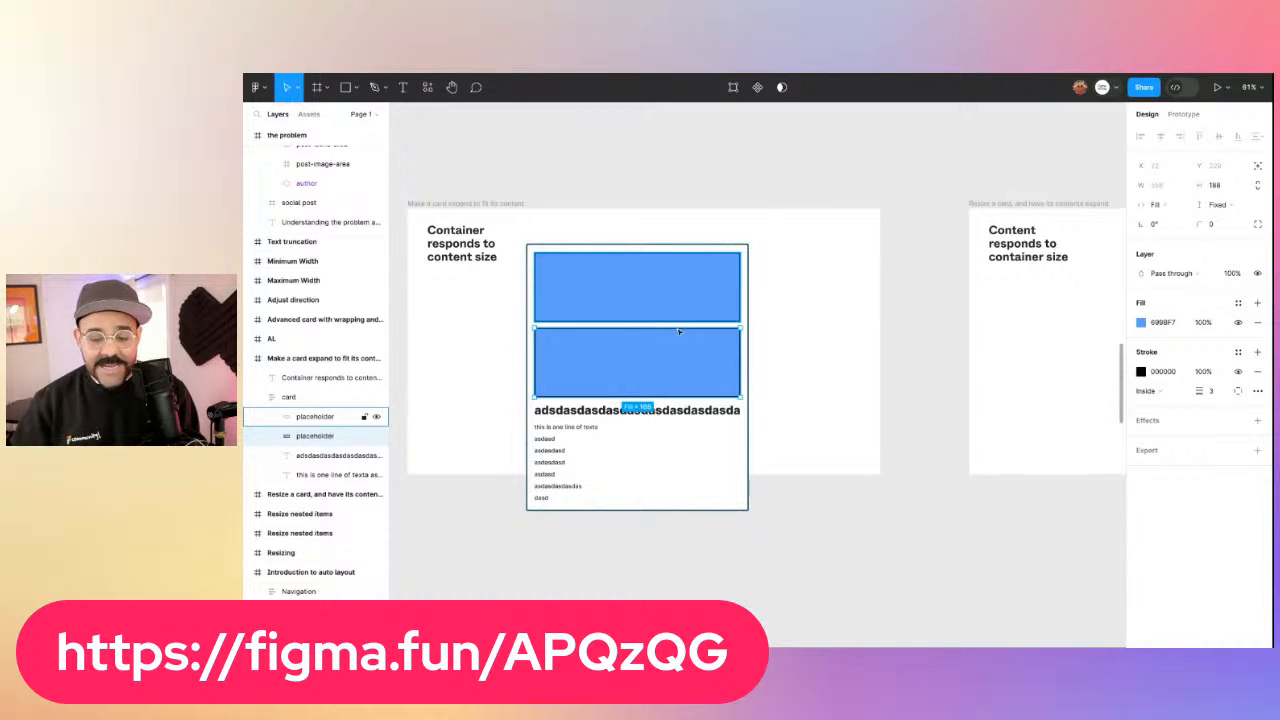
left_click_drag(740, 359, 594, 359)
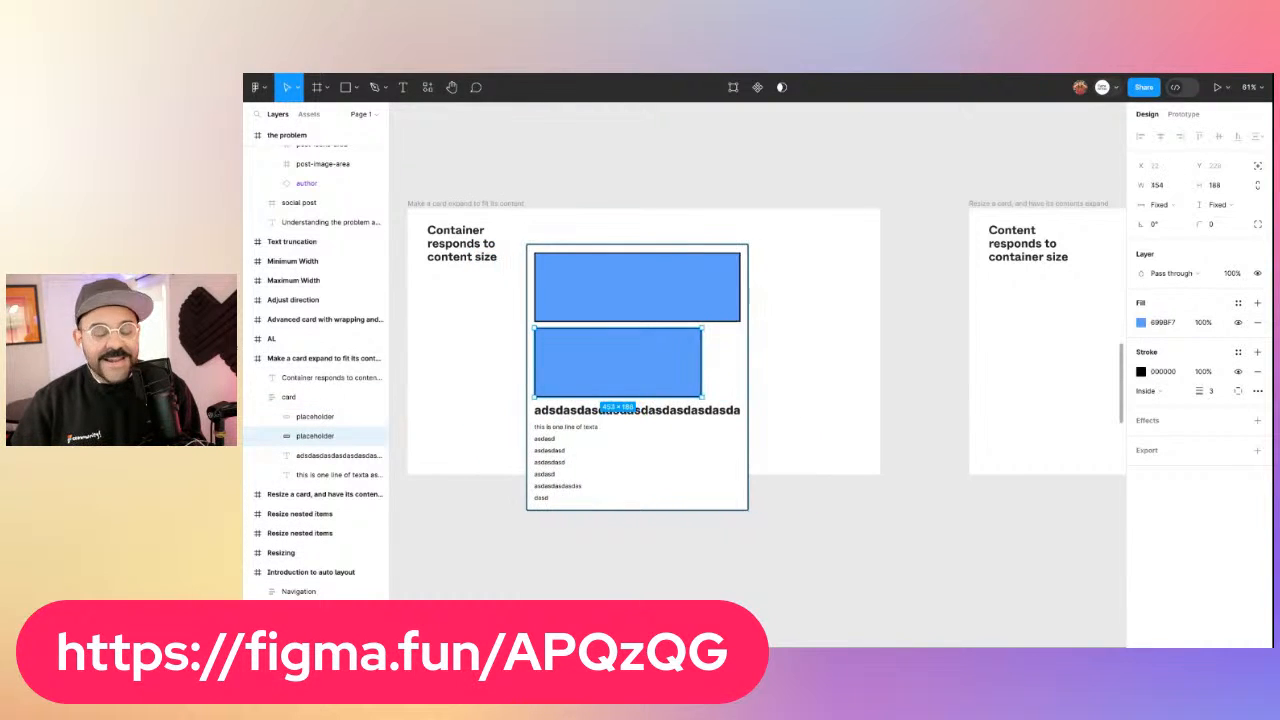
mouse_move(701, 359)
left_mouse_down()
mouse_move(757, 359)
mouse_move(692, 359)
left_mouse_up()
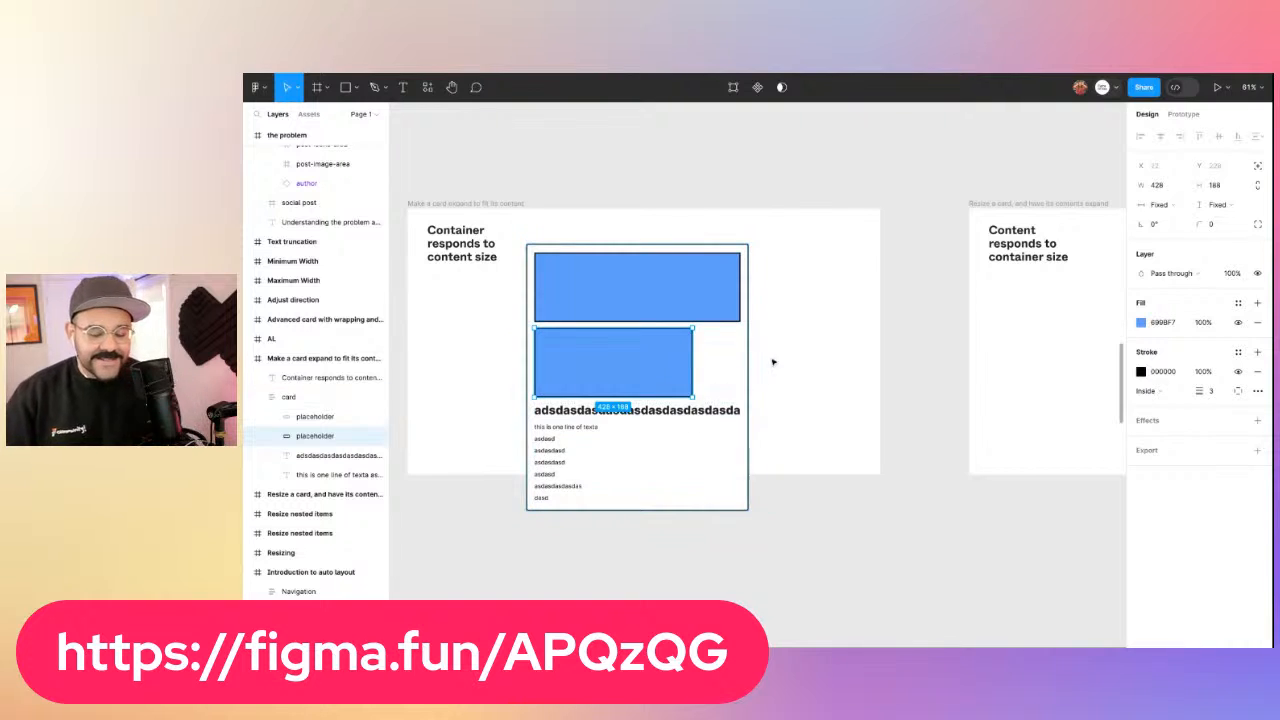
left_click(776, 359)
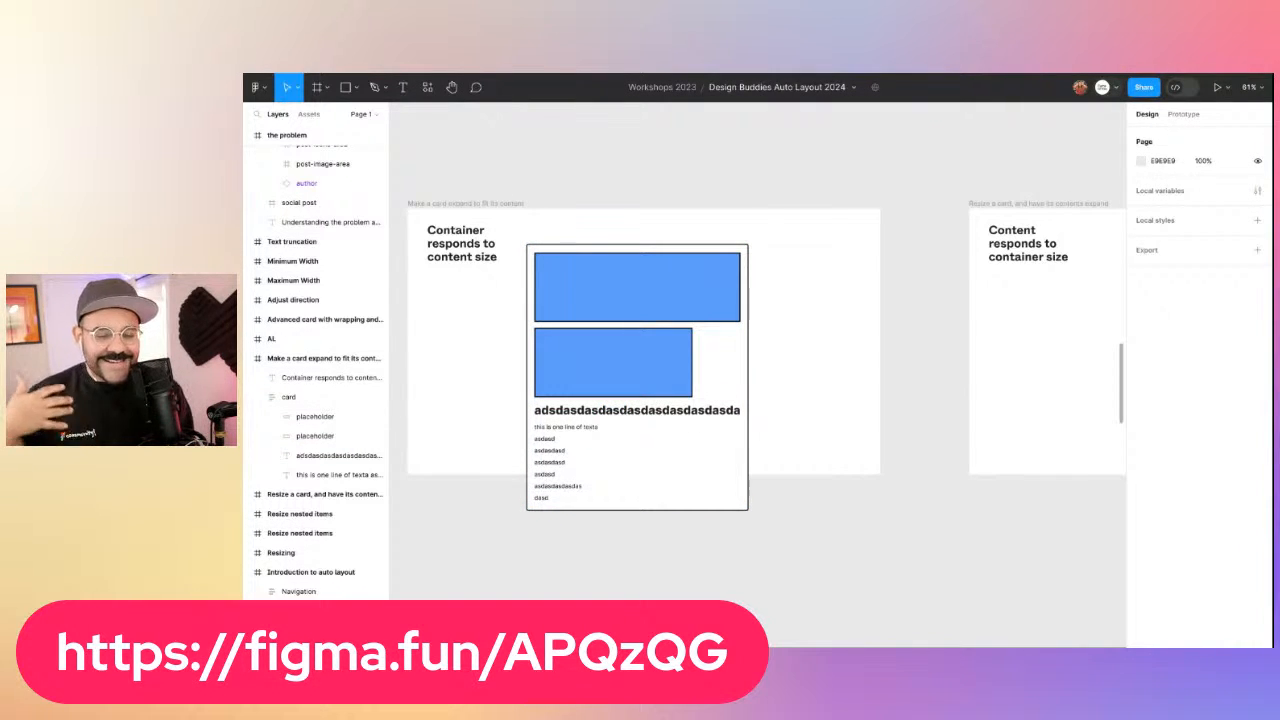
Resize the card on the "Content responds to container size" slide to about 329 by 501 px
scroll(651, 378, "right", 10)
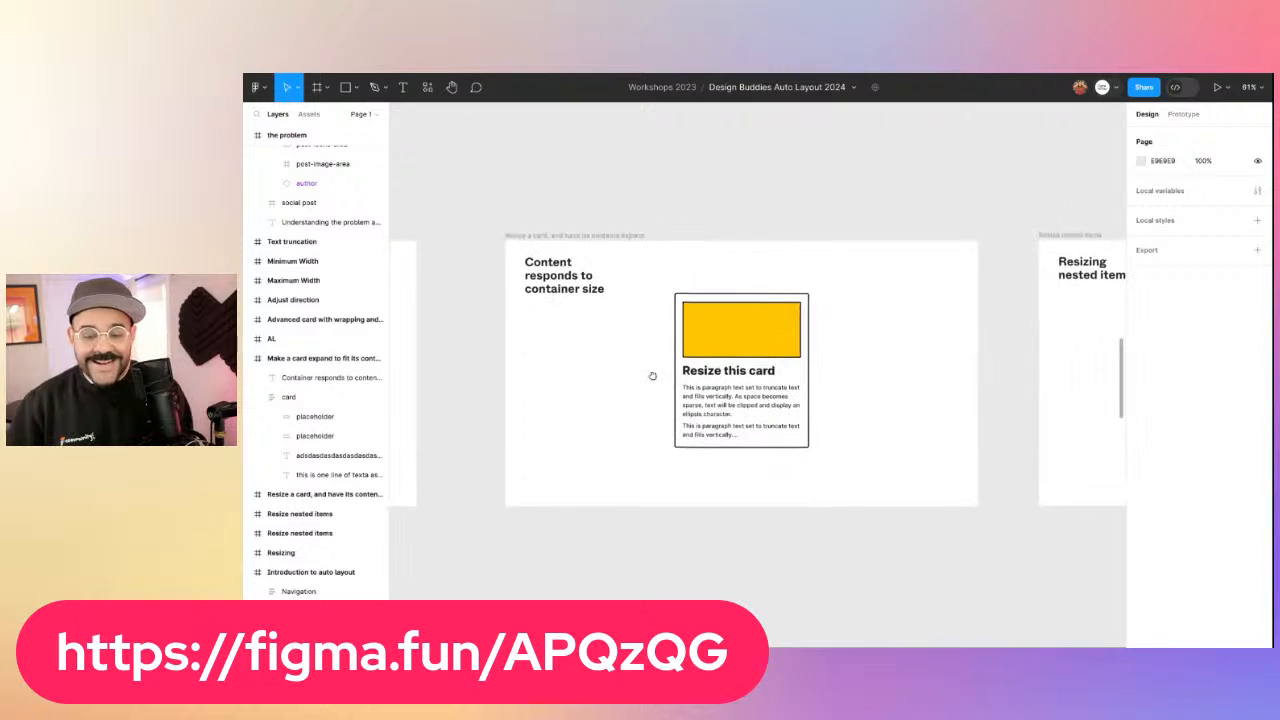
left_click_drag(652, 379, 651, 377)
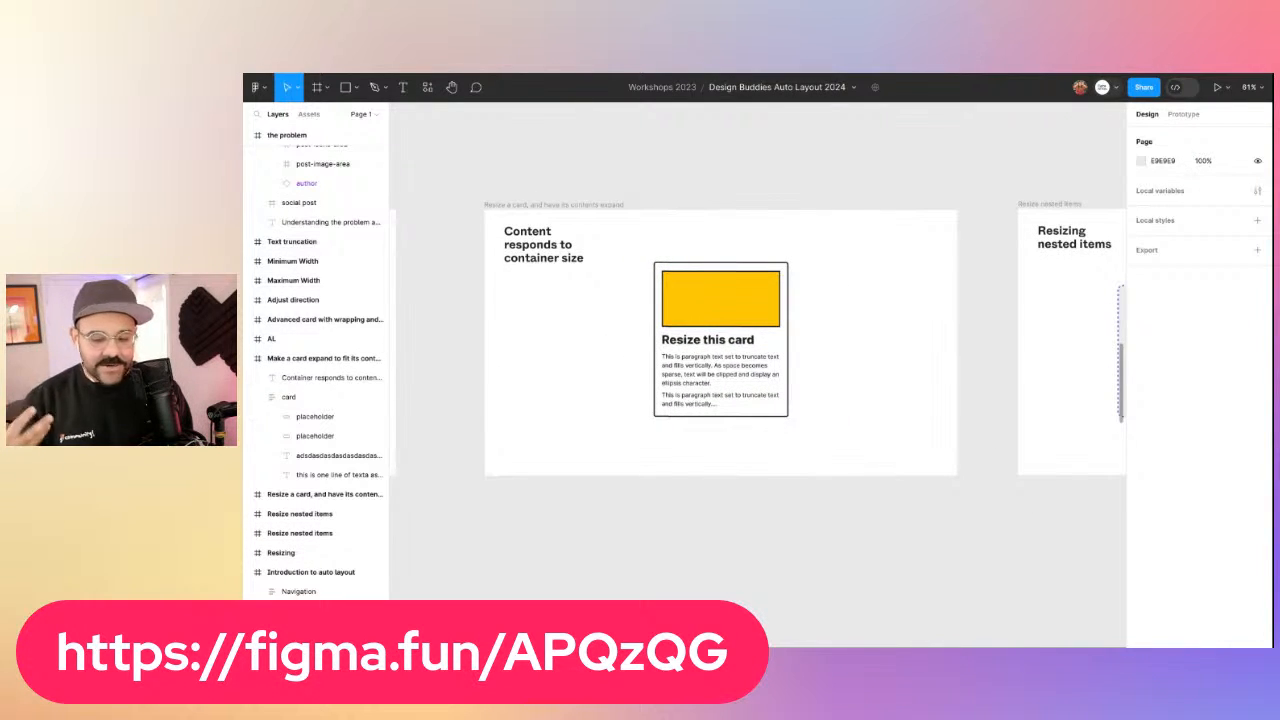
left_click(780, 386)
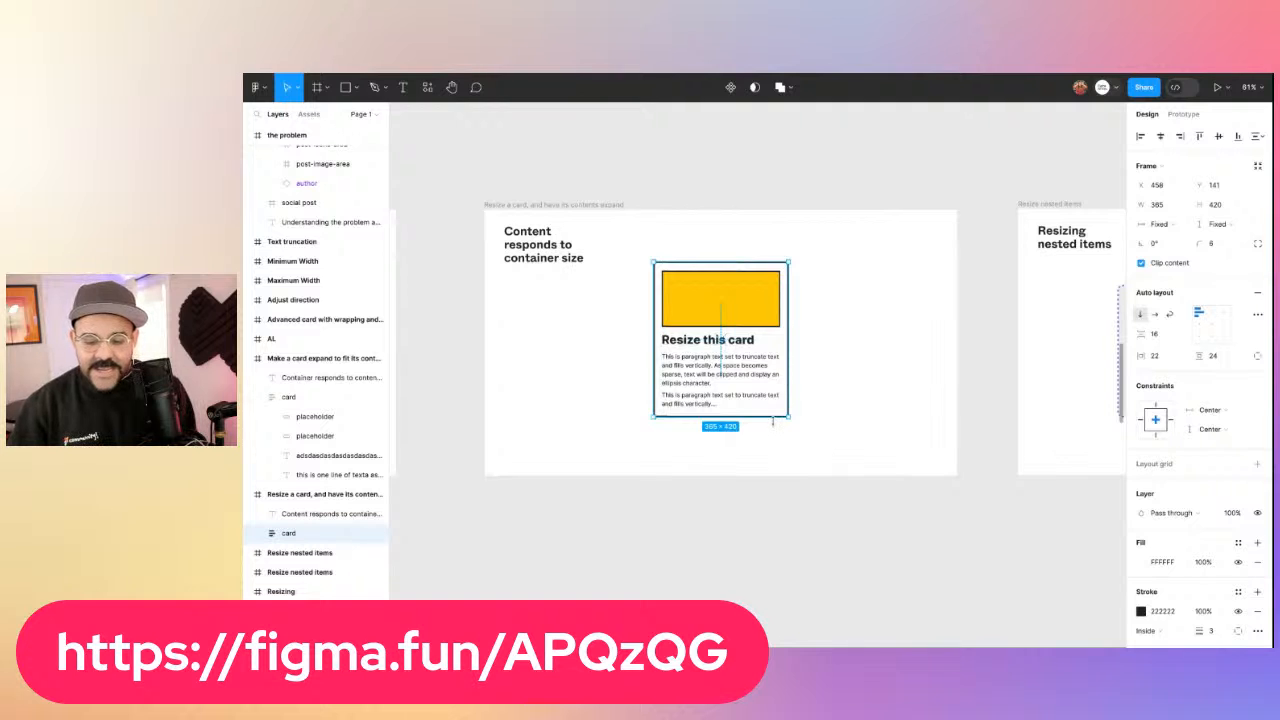
left_click_drag(772, 420, 772, 455)
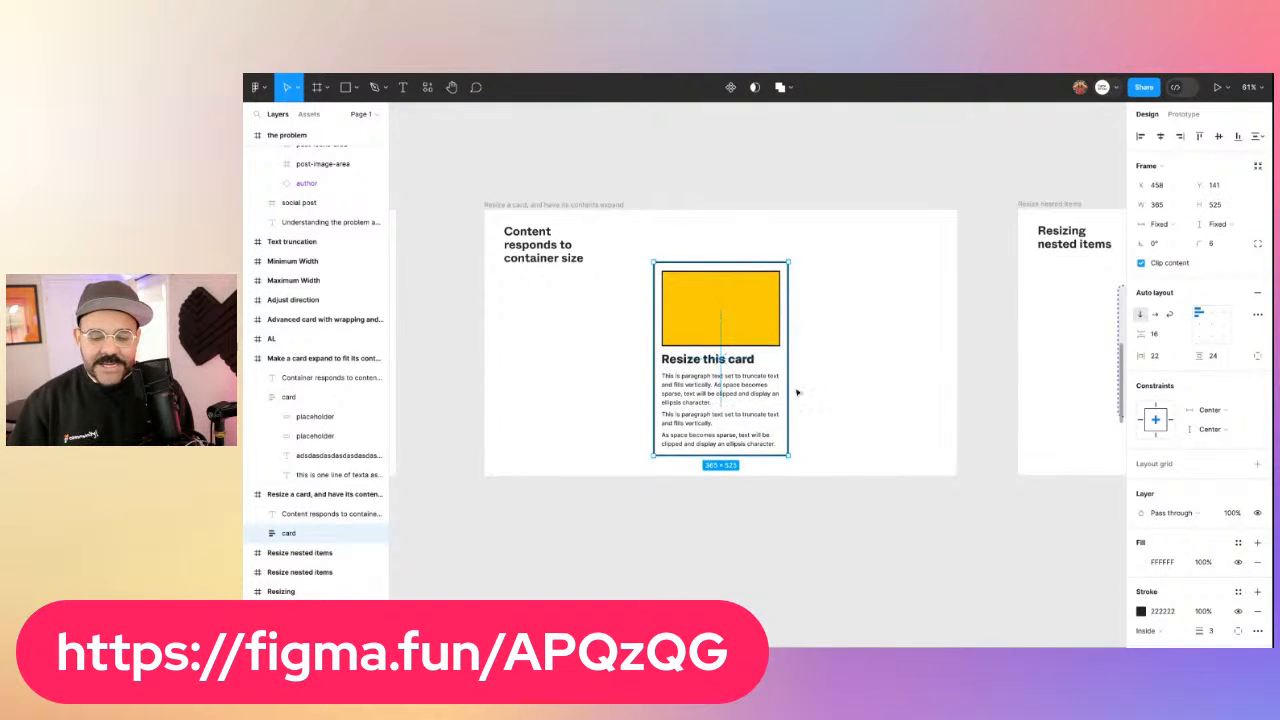
mouse_move(789, 391)
left_mouse_down()
mouse_move(932, 390)
mouse_move(771, 389)
left_mouse_up()
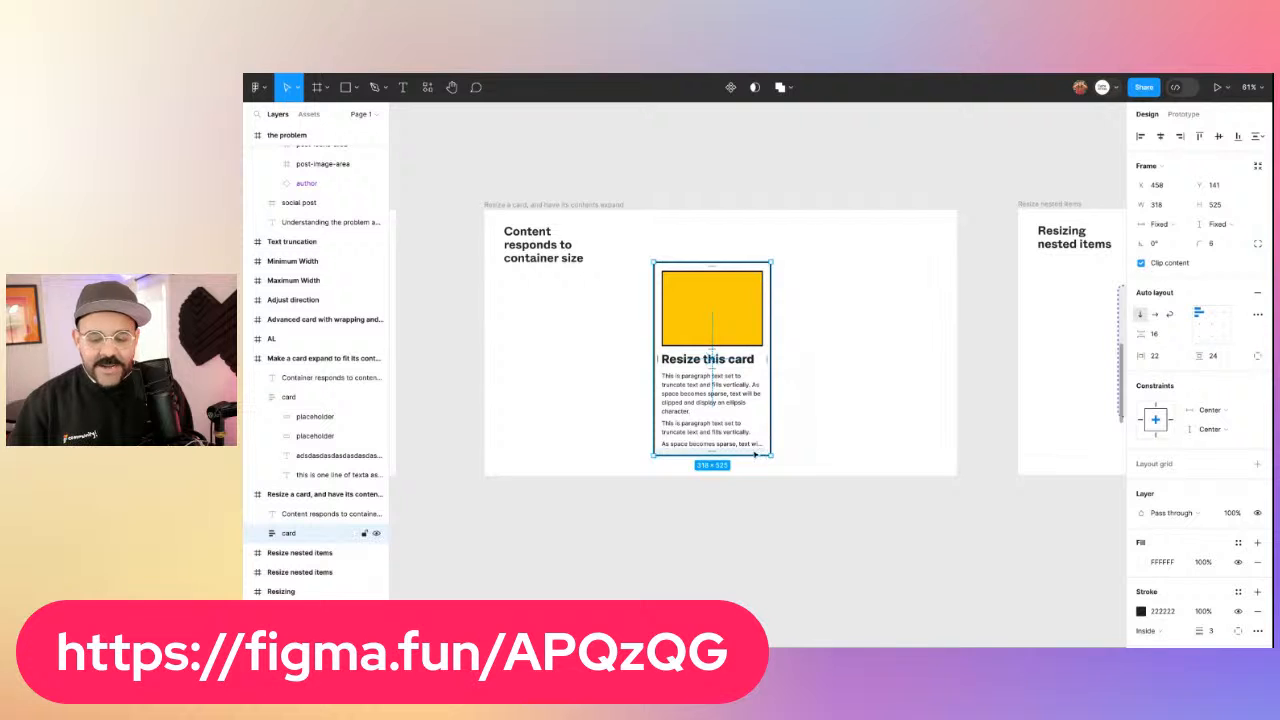
mouse_move(753, 456)
left_mouse_down()
mouse_move(753, 381)
mouse_move(753, 461)
left_mouse_up()
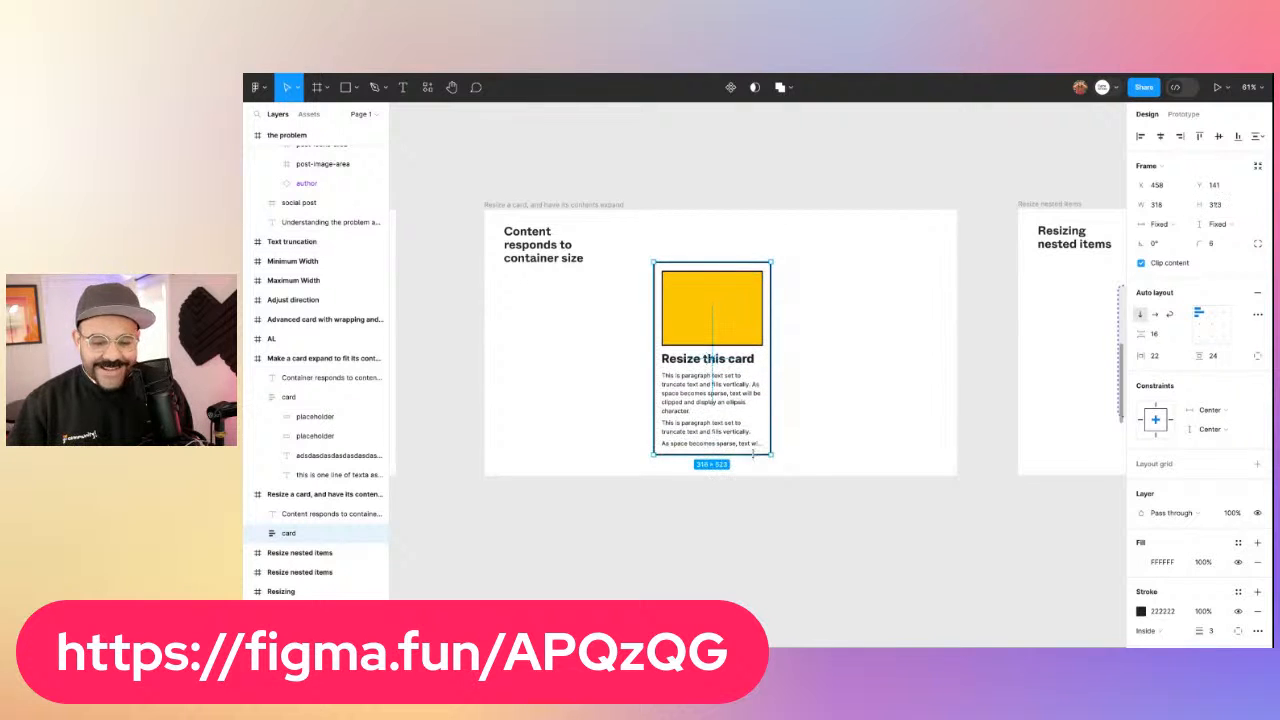
mouse_move(773, 403)
left_mouse_down()
mouse_move(846, 403)
mouse_move(776, 403)
left_mouse_up()
Deny the file access request and inspect the yellow placeholder's horizontal and vertical resizing settings
double_click(735, 316)
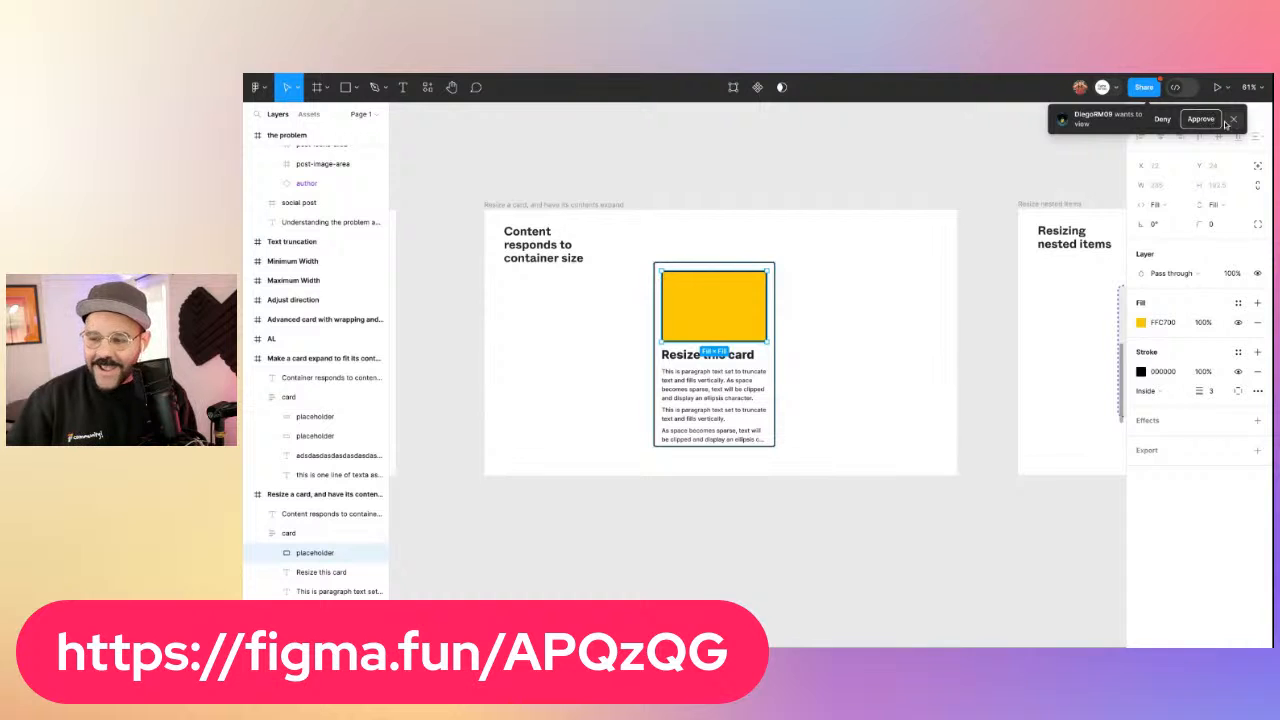
left_click(1161, 120)
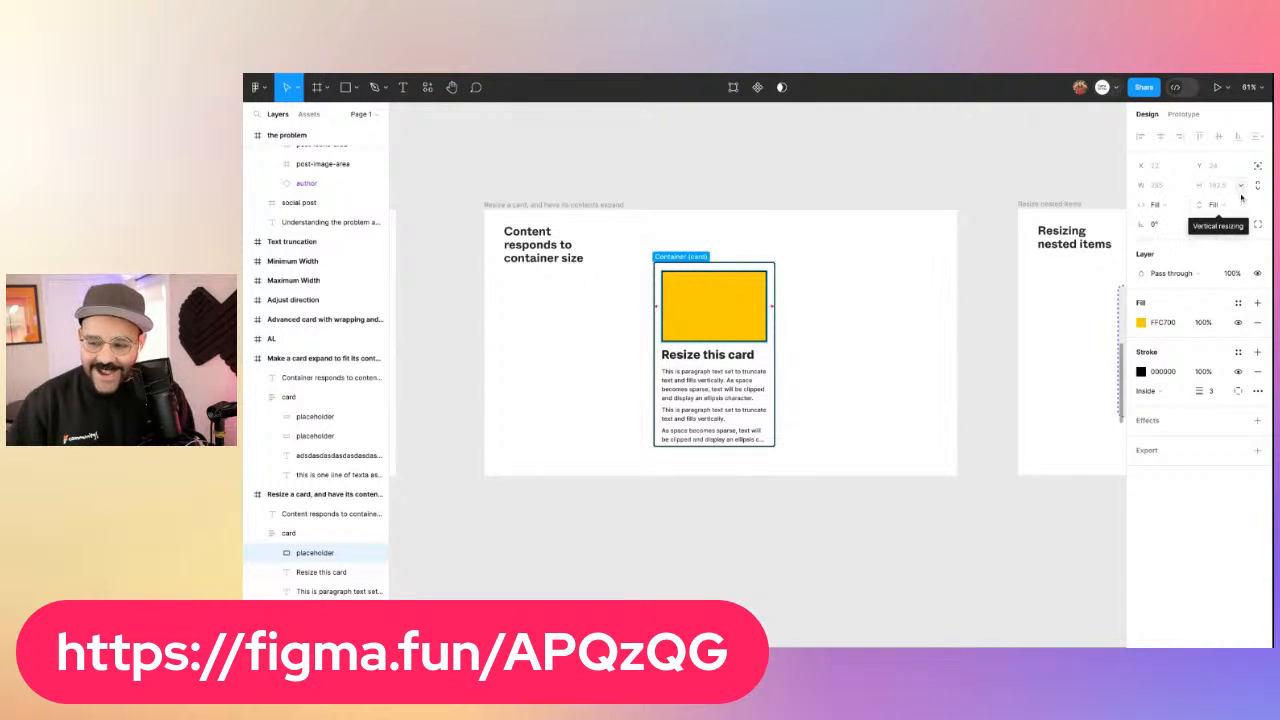
left_click(875, 281)
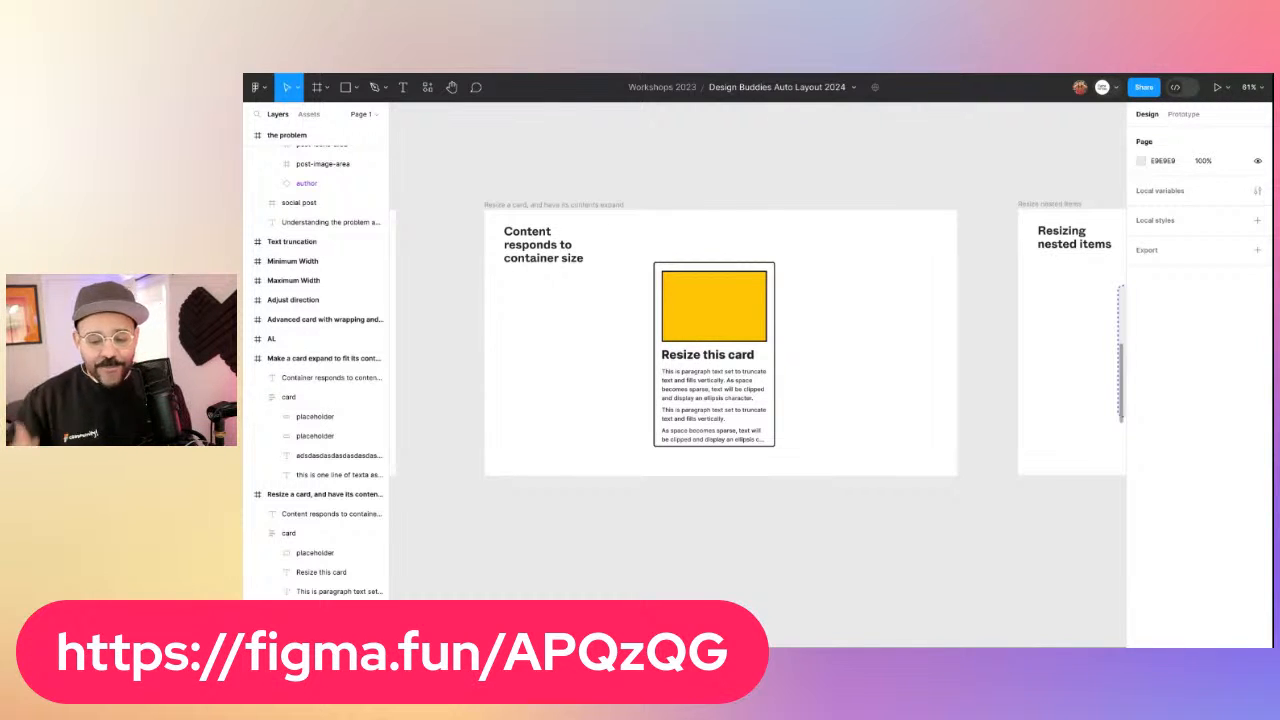
Append "asdasd asdasd asd" to the "Resize this card" heading
double_click(726, 354)
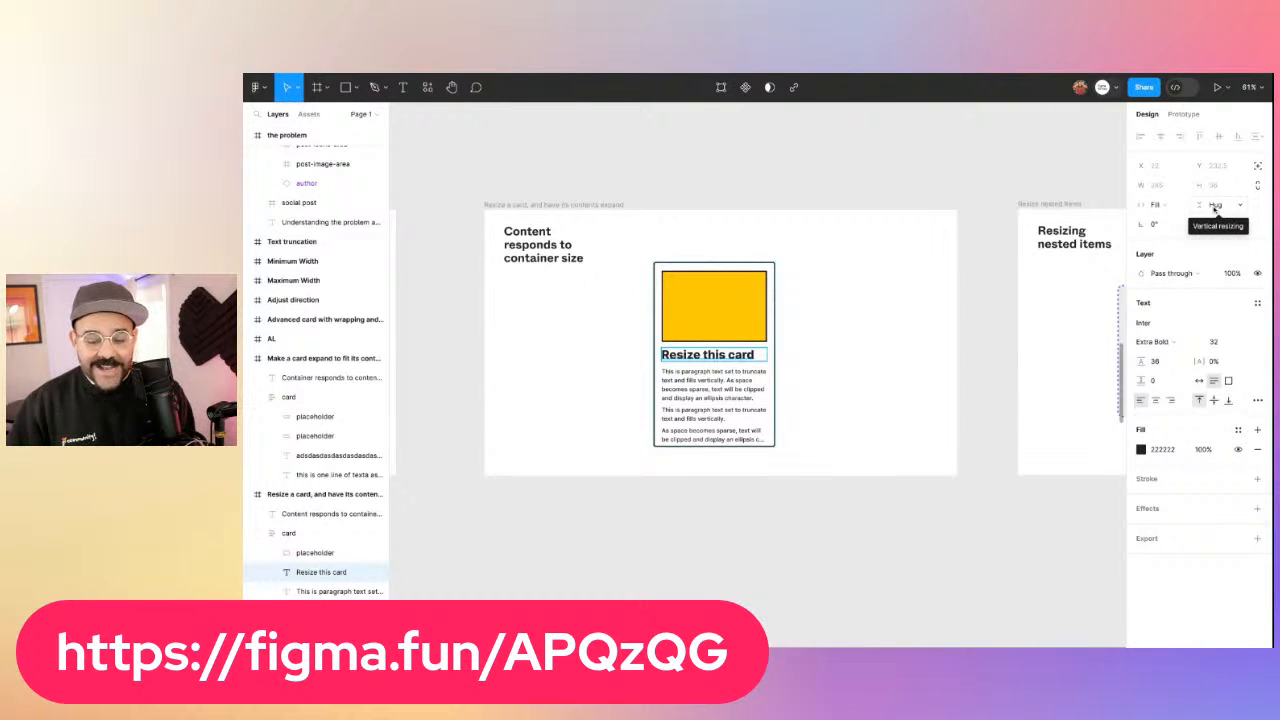
double_click(757, 355)
left_click(757, 355)
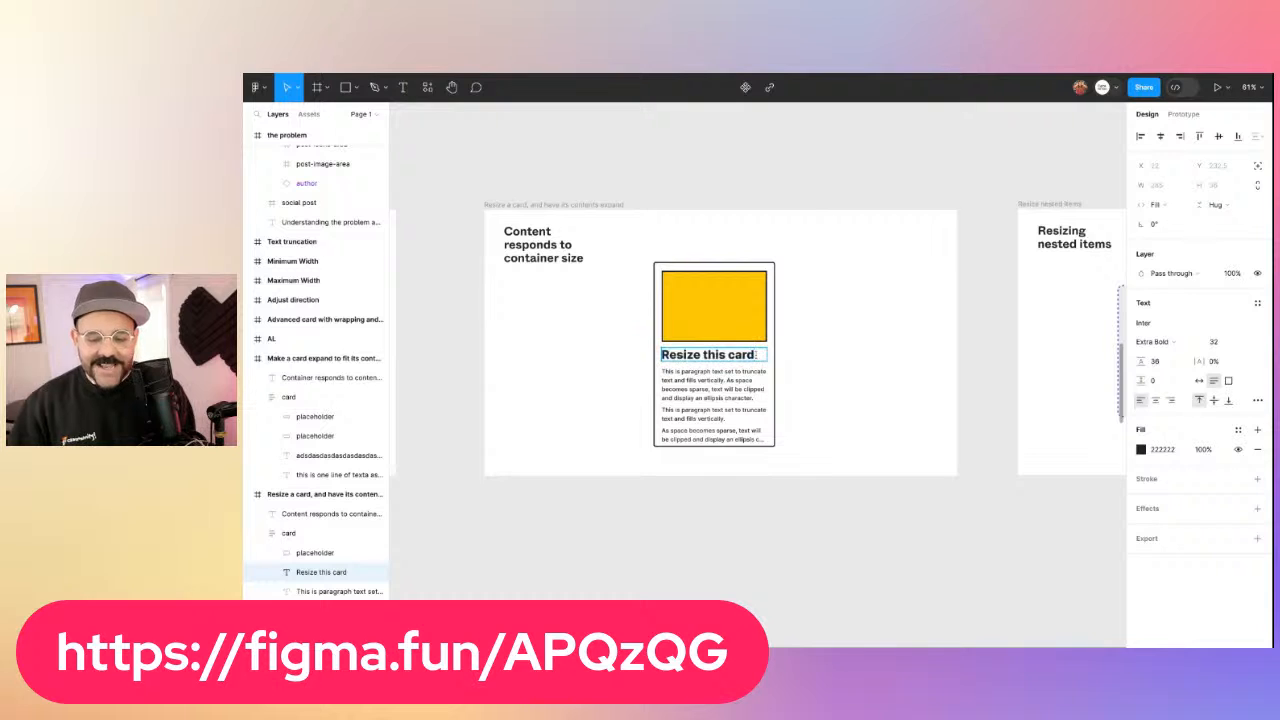
type("asdasd asdasd asd")
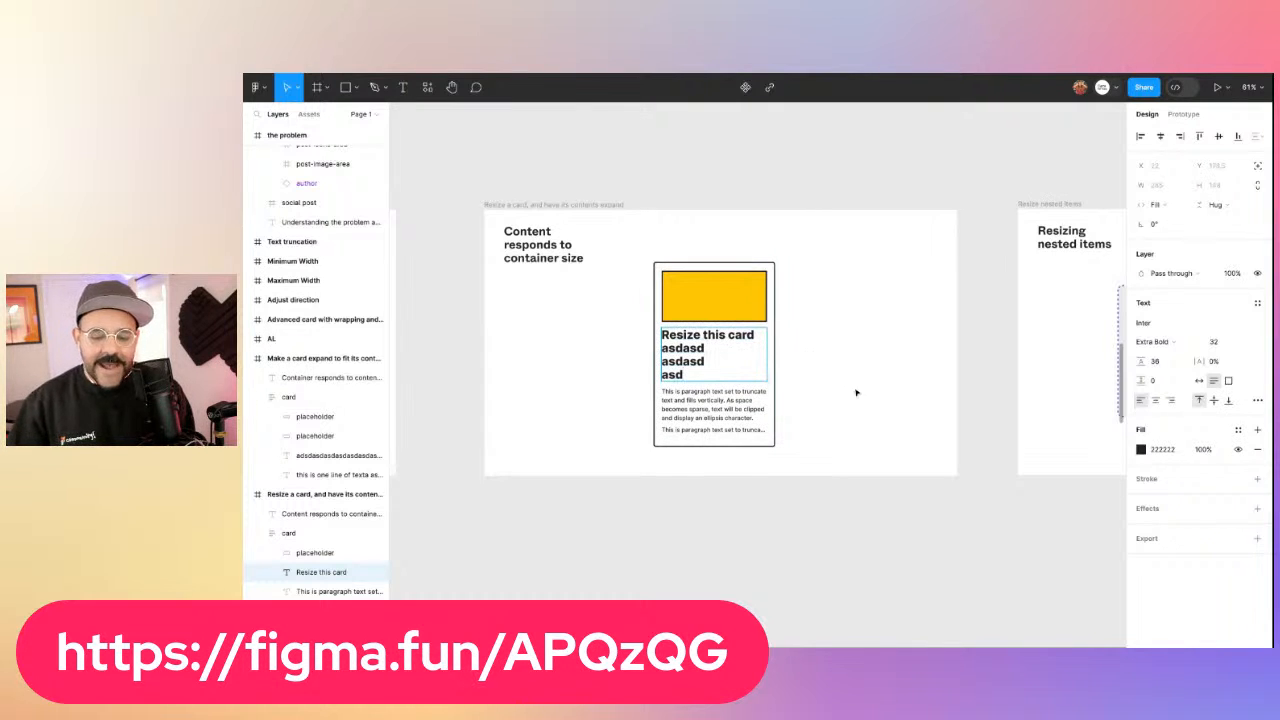
key("Escape")
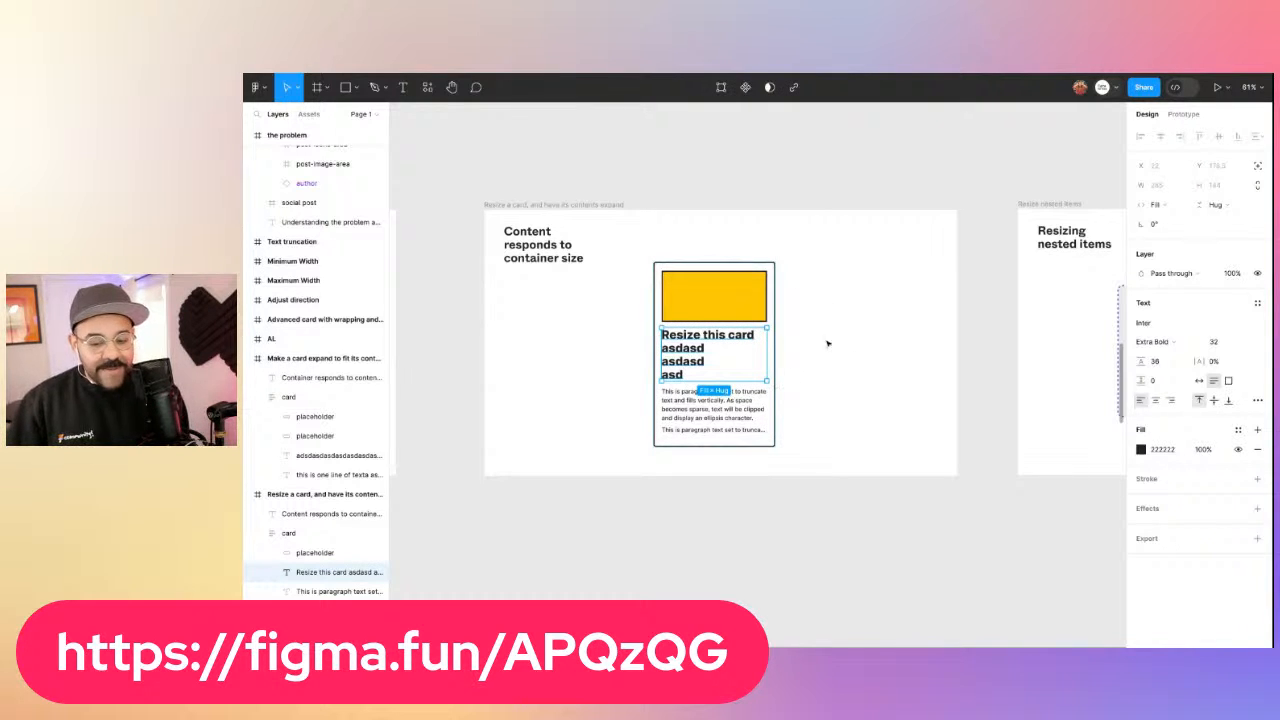
left_click(789, 309)
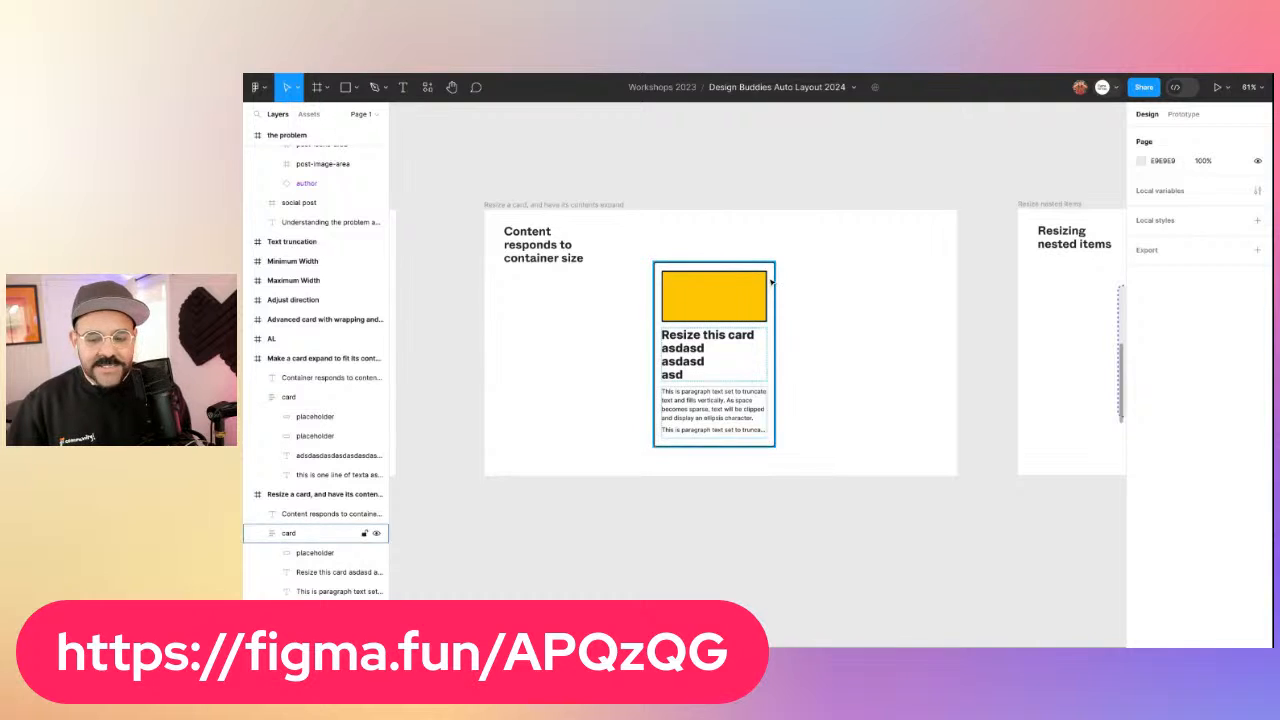
Try widening the card to about 558 px, and undo the resize
left_click(776, 290)
left_click_drag(776, 291, 858, 292)
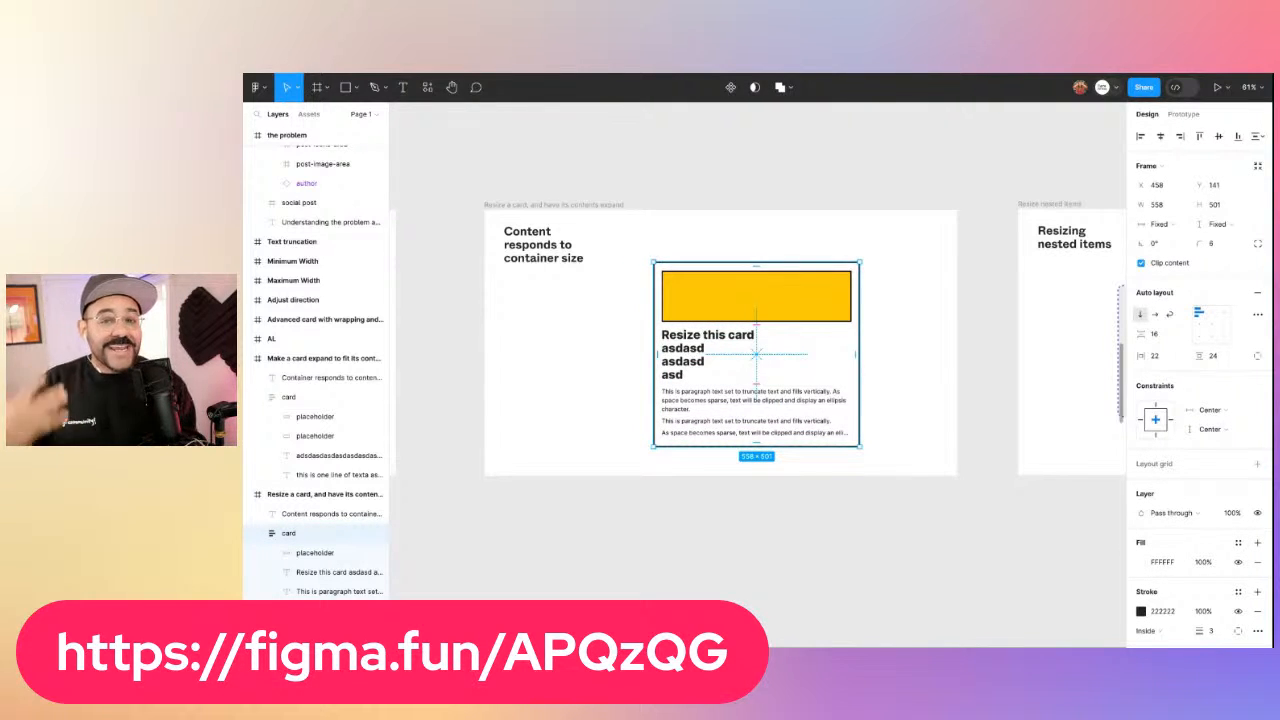
key("ctrl+z")
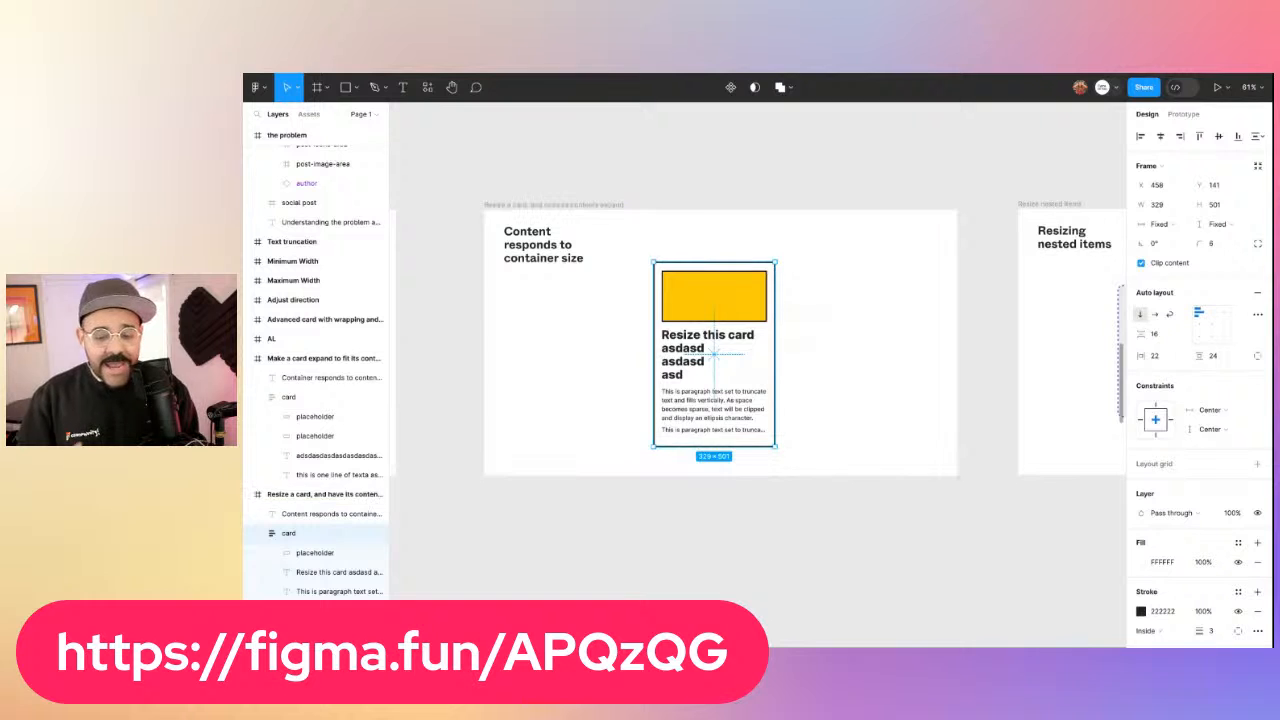
key("Escape")
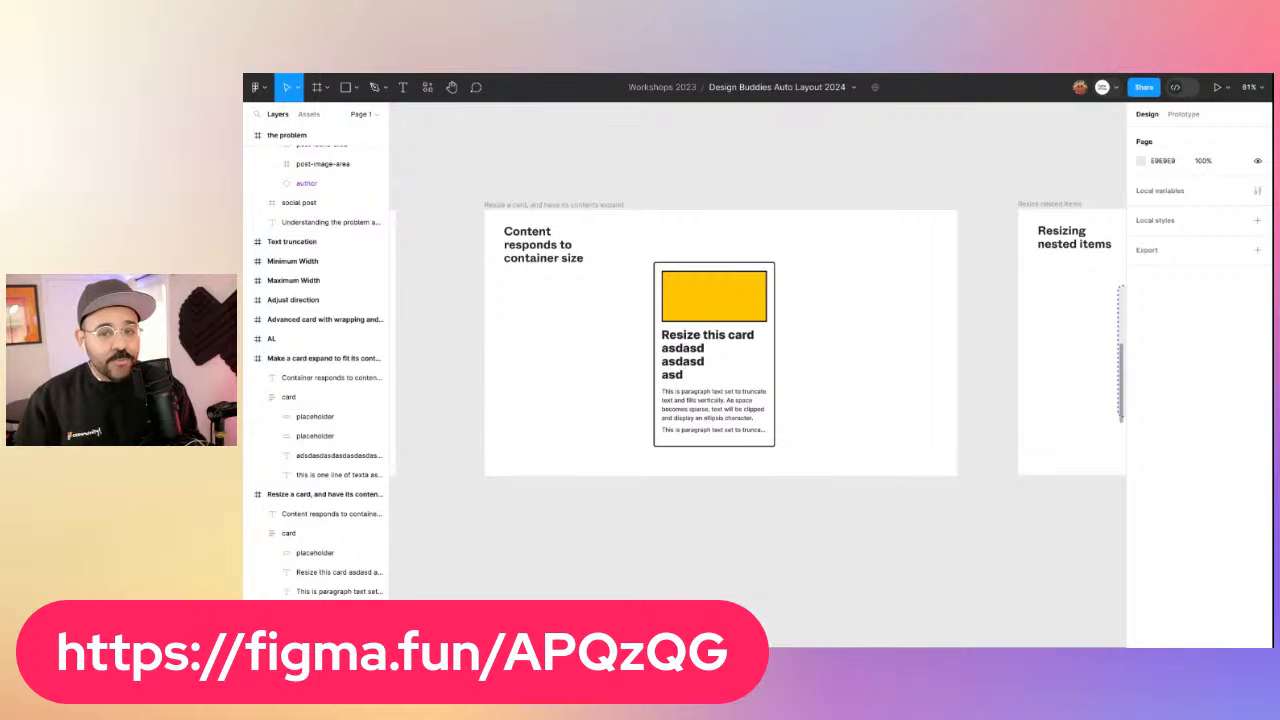
Duplicate the first card of the card stack on the "Resizing nested items" slide and place the copy below the slide
key("n")
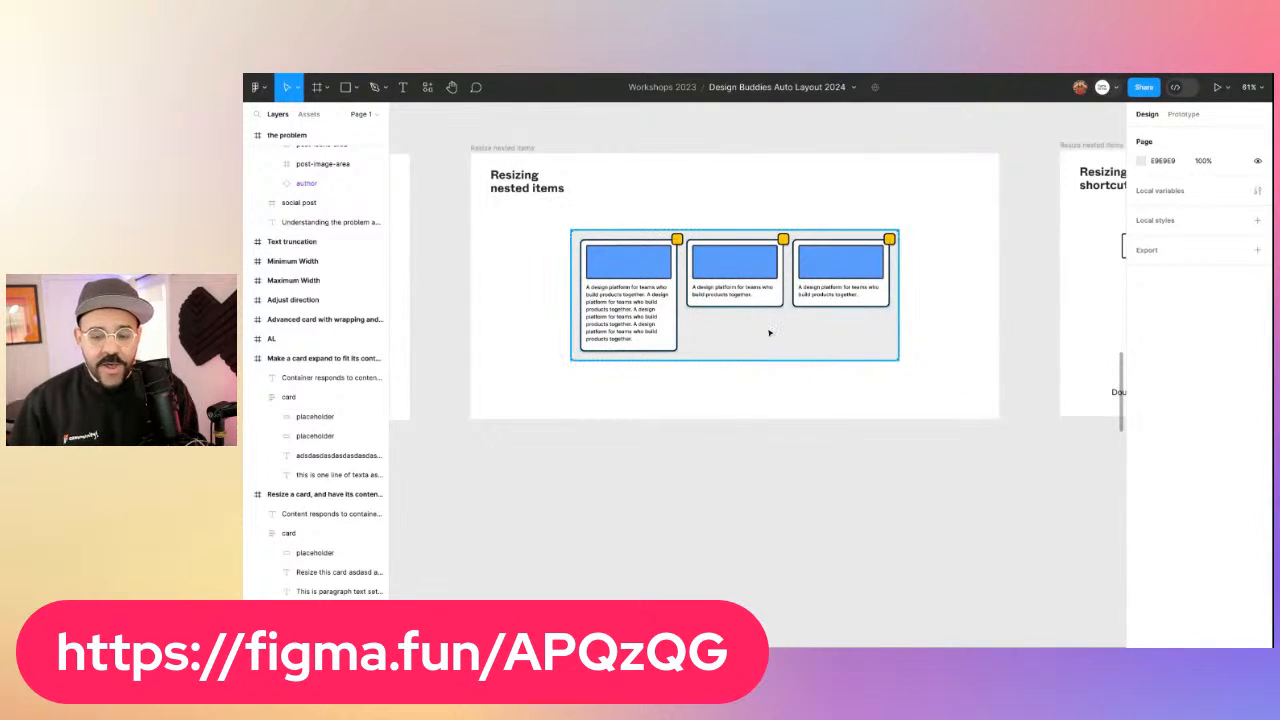
left_click(781, 324)
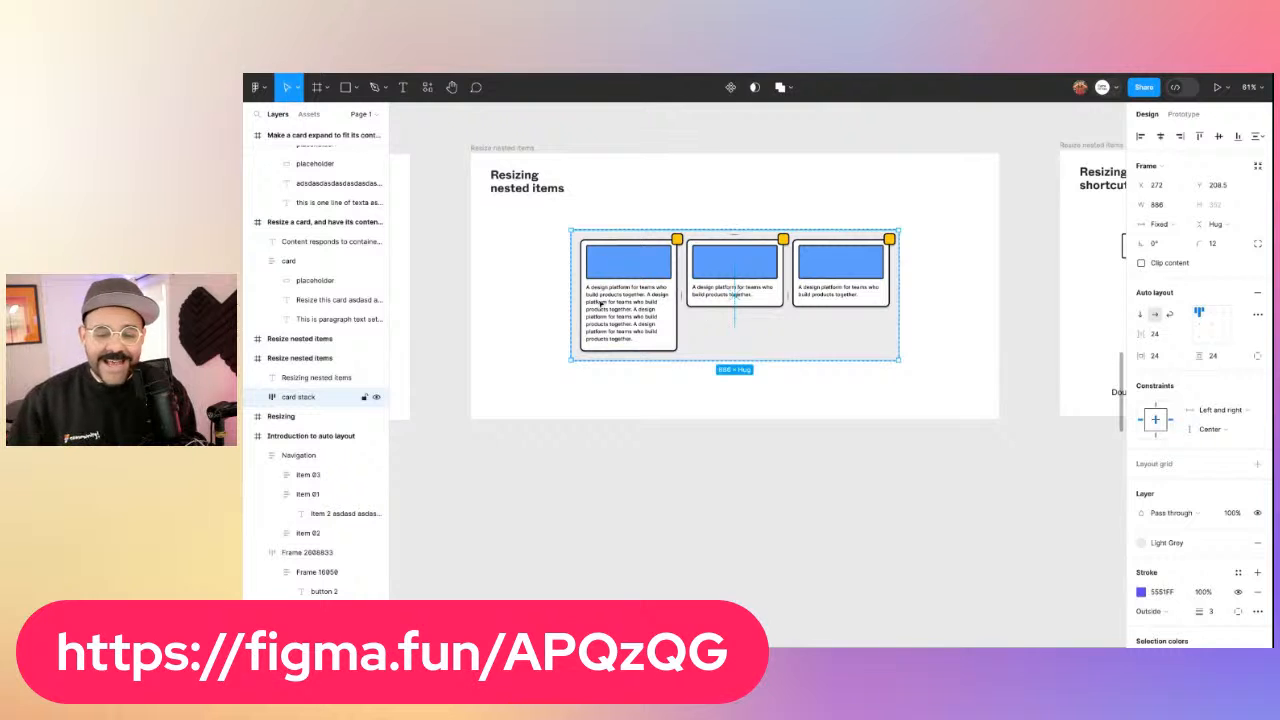
left_click_drag(625, 308, 653, 497)
scroll(772, 444, "down", 2)
left_click_drag(690, 448, 727, 466)
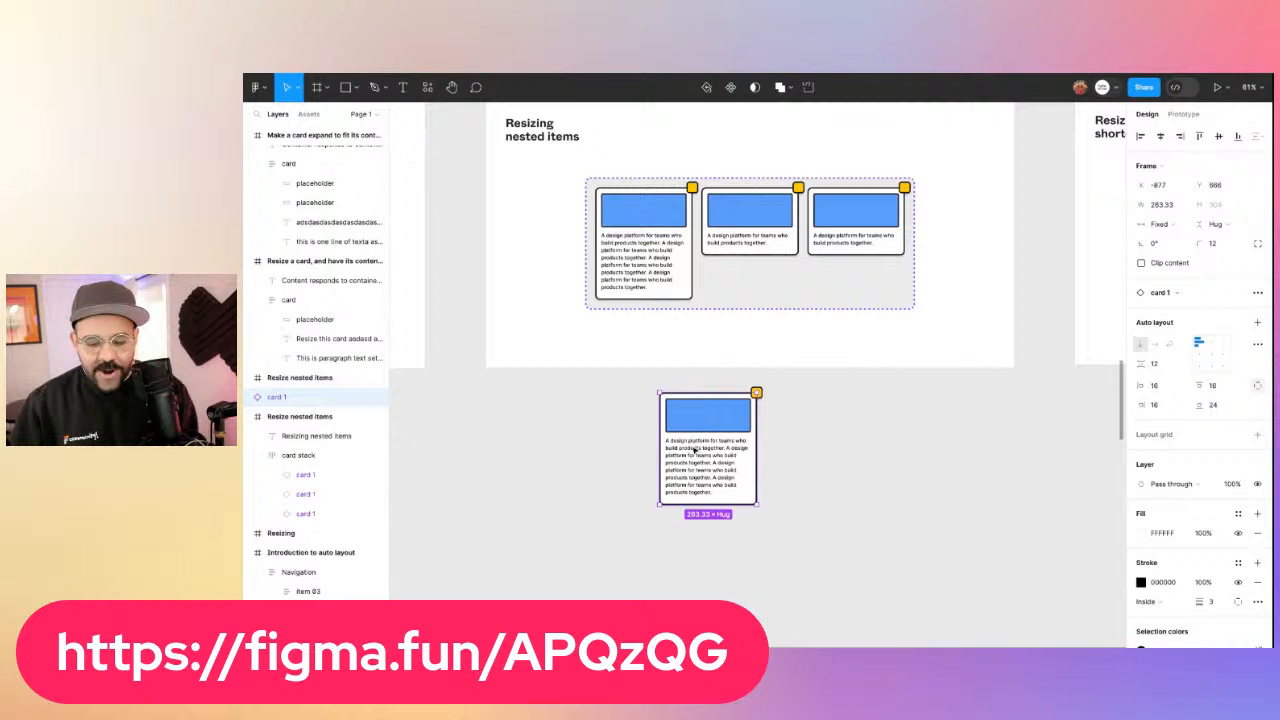
Replace the text of the card copied below the slide with the four lines "asdasdasda", "sdasd", "as" and "dasdasd"
double_click(697, 450)
type("asdasdasda")
key("Return")
type("sdasd")
key("Return")
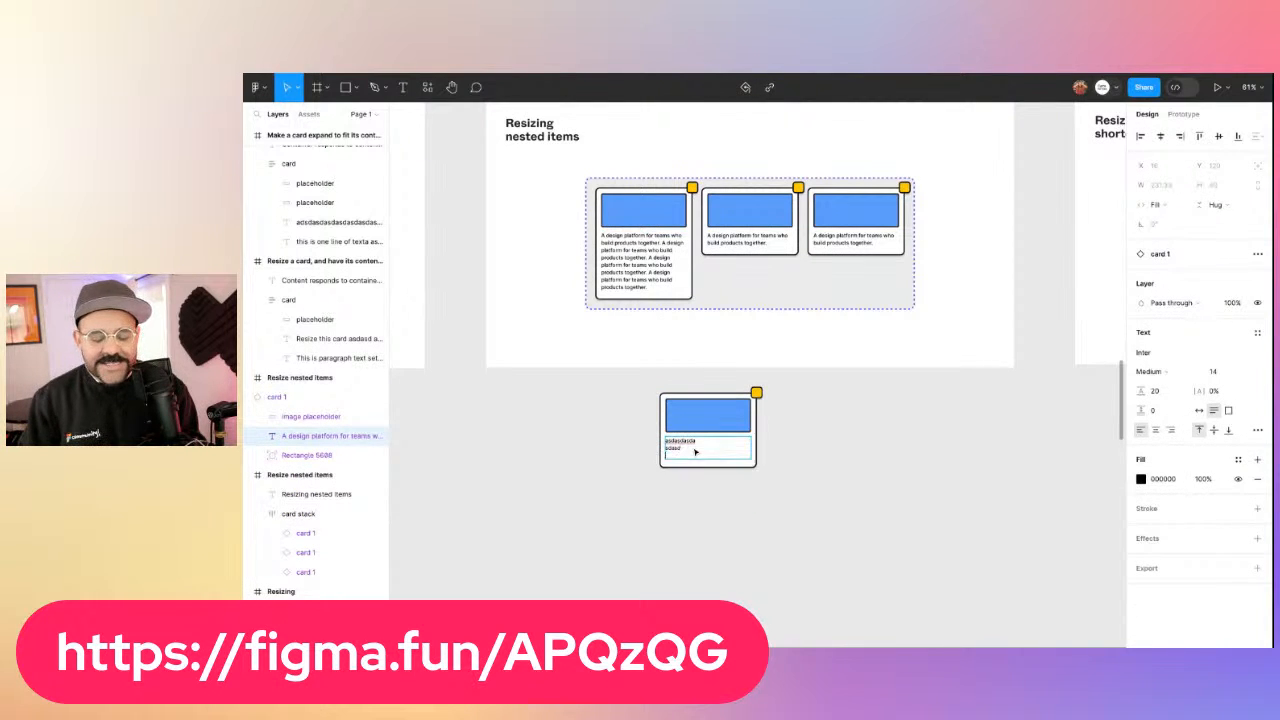
type("as")
key("Return")
type("dasdasd")
key("Escape")
left_click(806, 300)
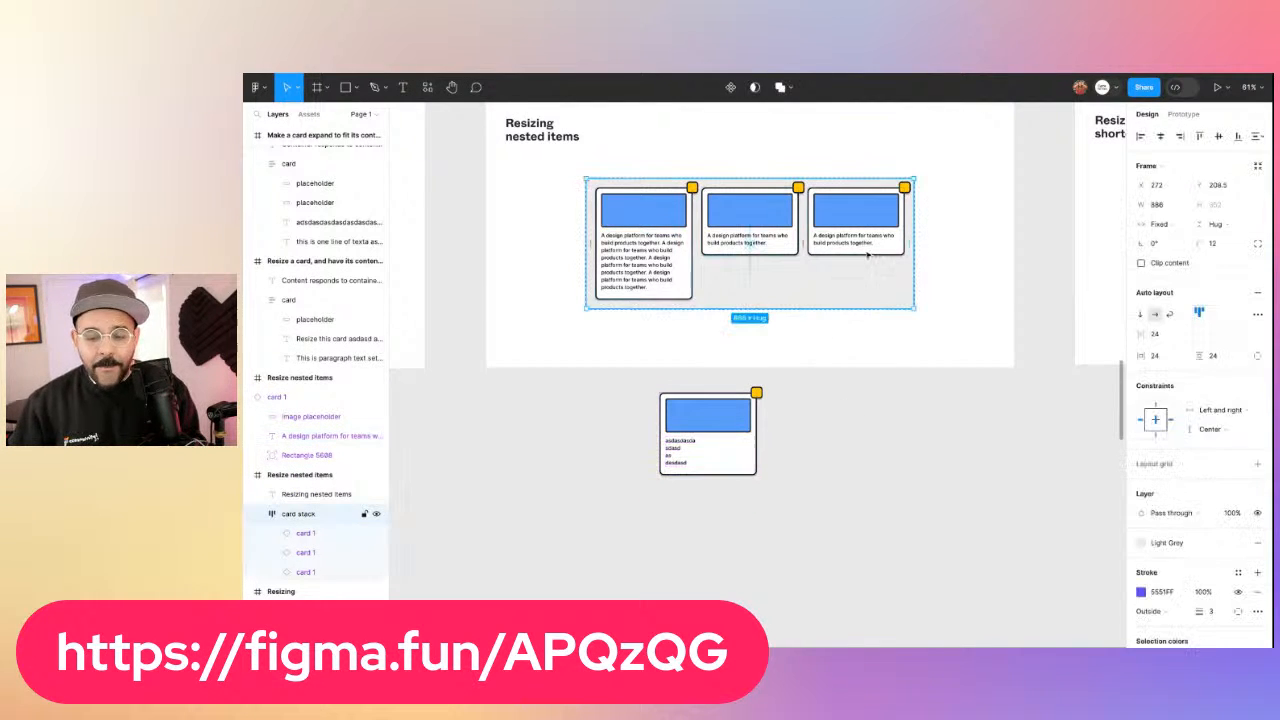
Duplicate the edited card twice, arrange the three cards in a vertical column below the slide, and select them
left_click_drag(735, 427, 685, 458)
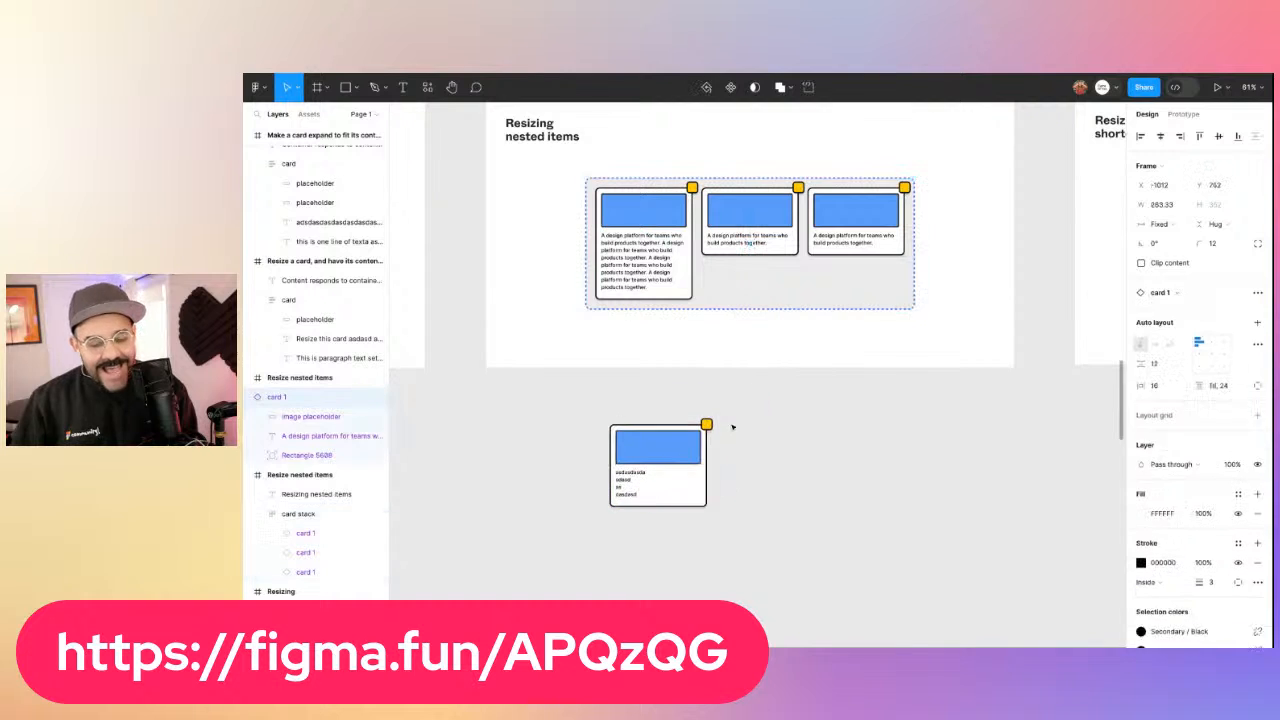
key("ctrl+d")
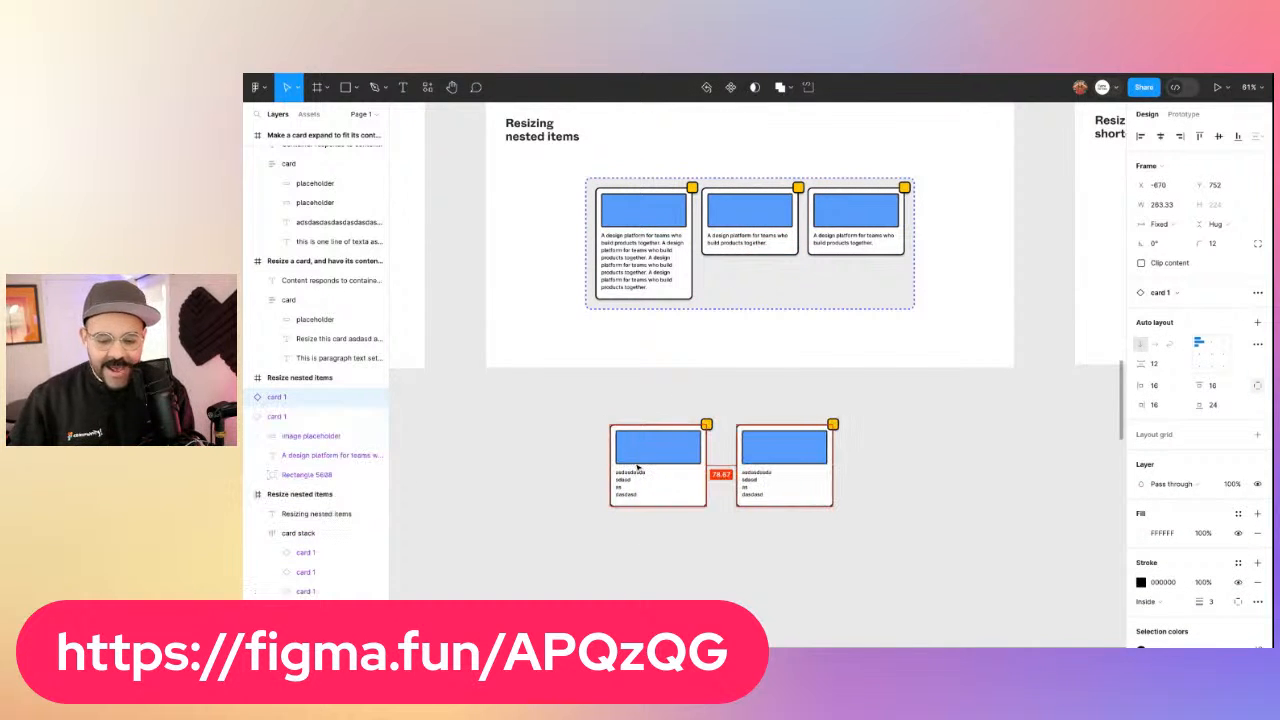
key("ctrl+d")
left_click_drag(769, 470, 639, 555)
left_click_drag(794, 554, 845, 414)
left_click_drag(929, 334, 716, 522)
left_click(608, 509)
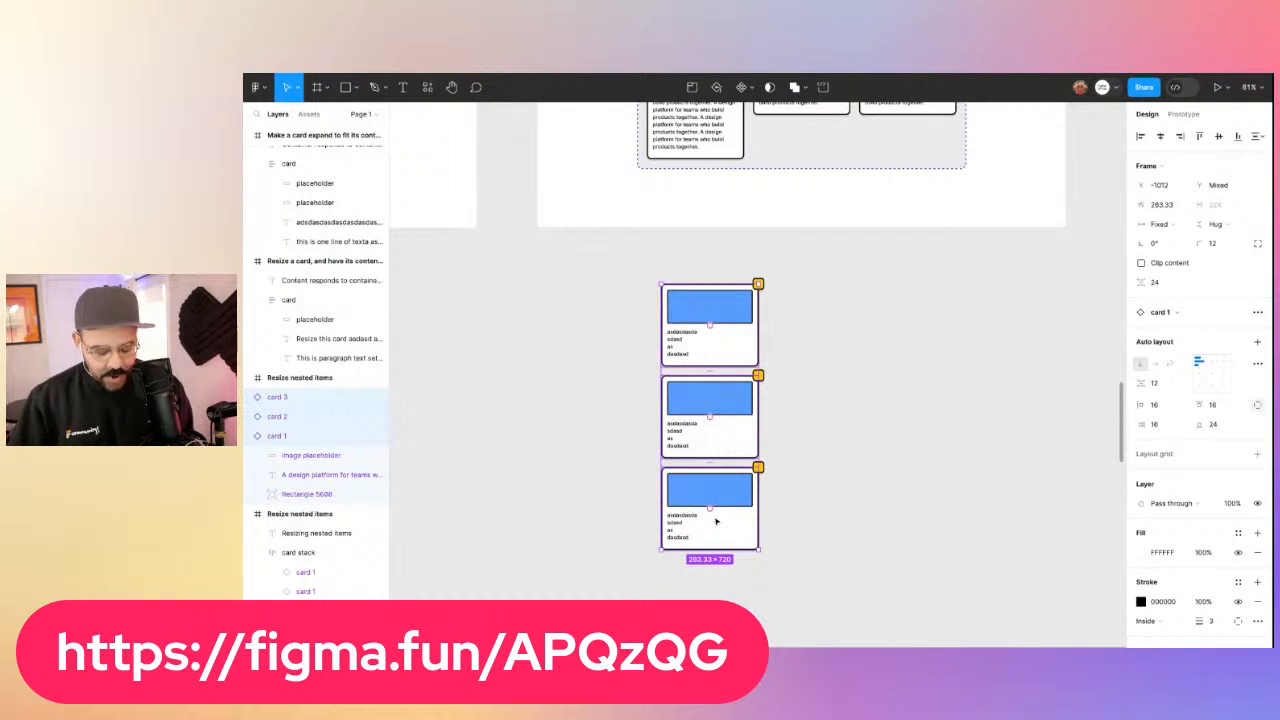
Wrap the three selected cards in an auto layout frame and name it "feed"
key("shift+a")
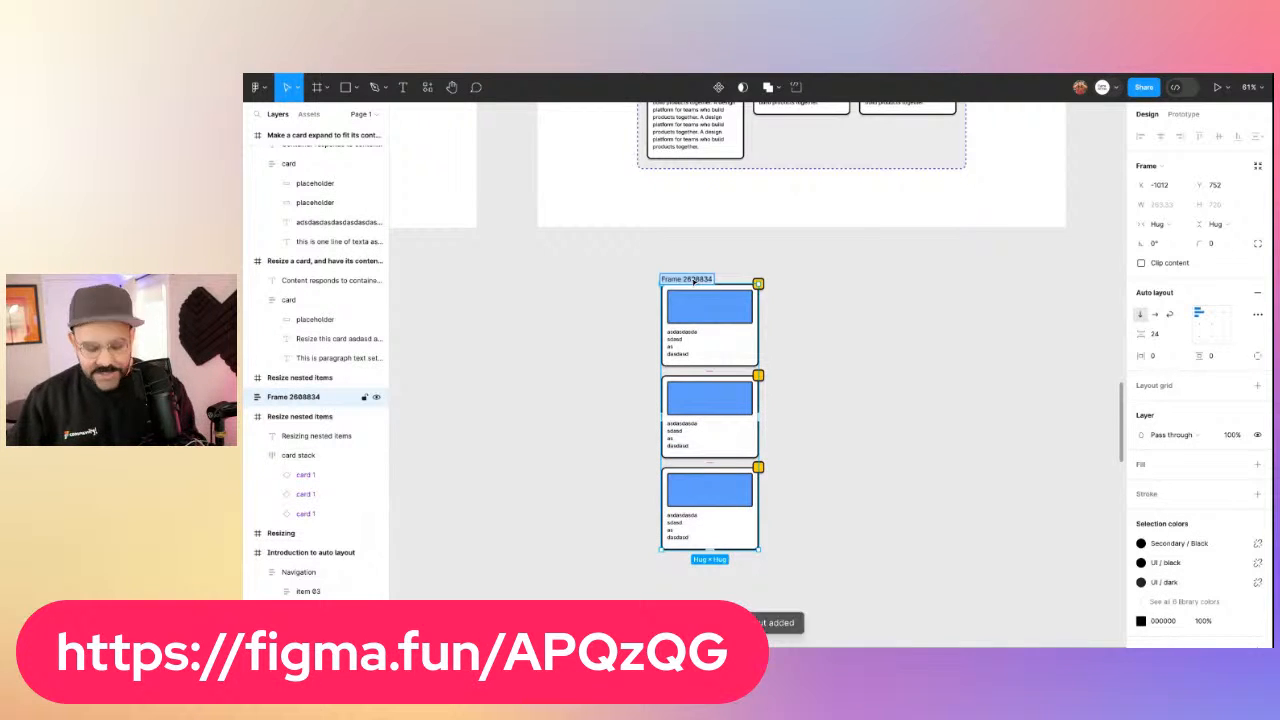
type("feed")
key("Return")
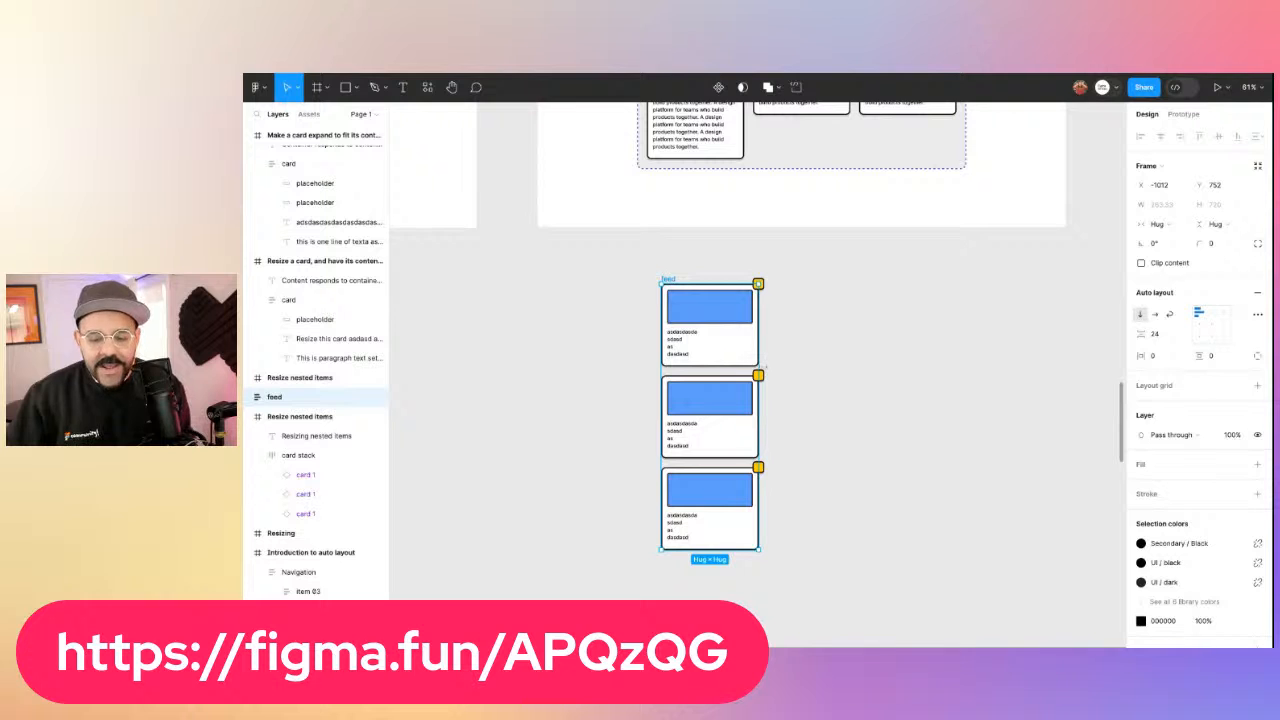
Try widening the feed frame to 550 px while its cards have fixed widths, and undo the resize
left_click_drag(759, 370, 865, 370)
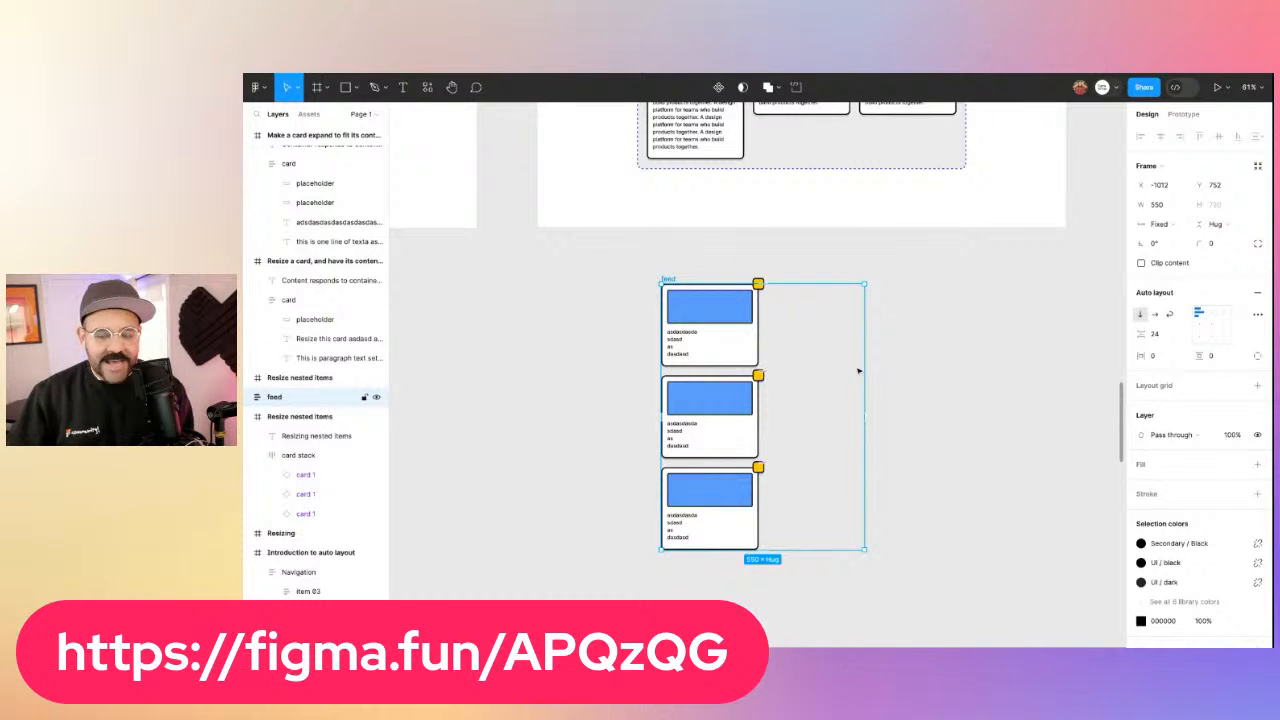
key("ctrl+z")
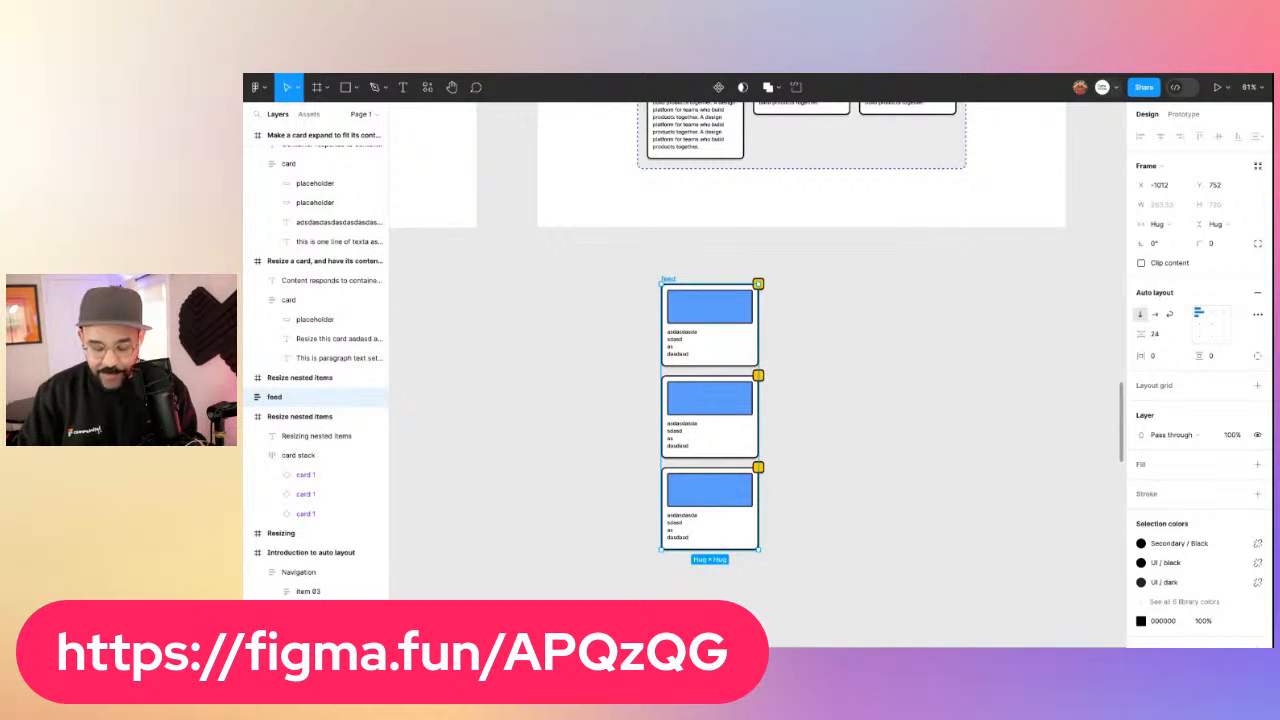
key("Return")
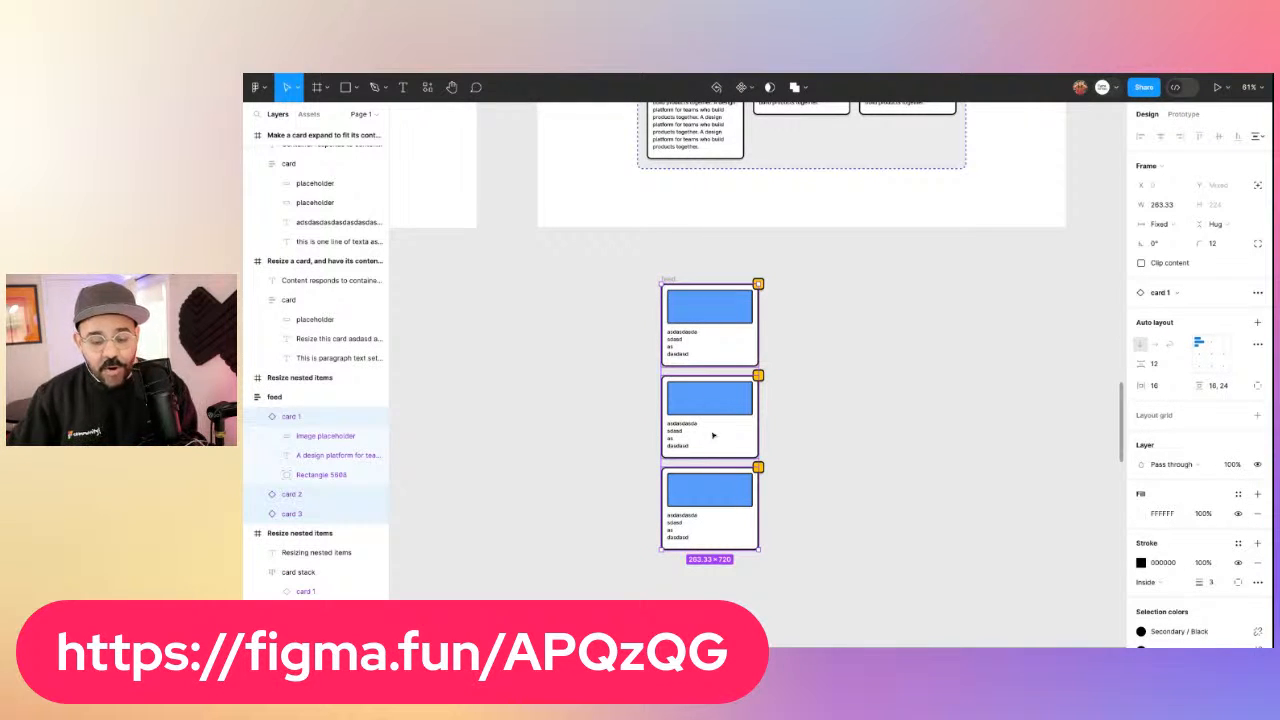
left_click(874, 402)
scroll(859, 424, "down", 1)
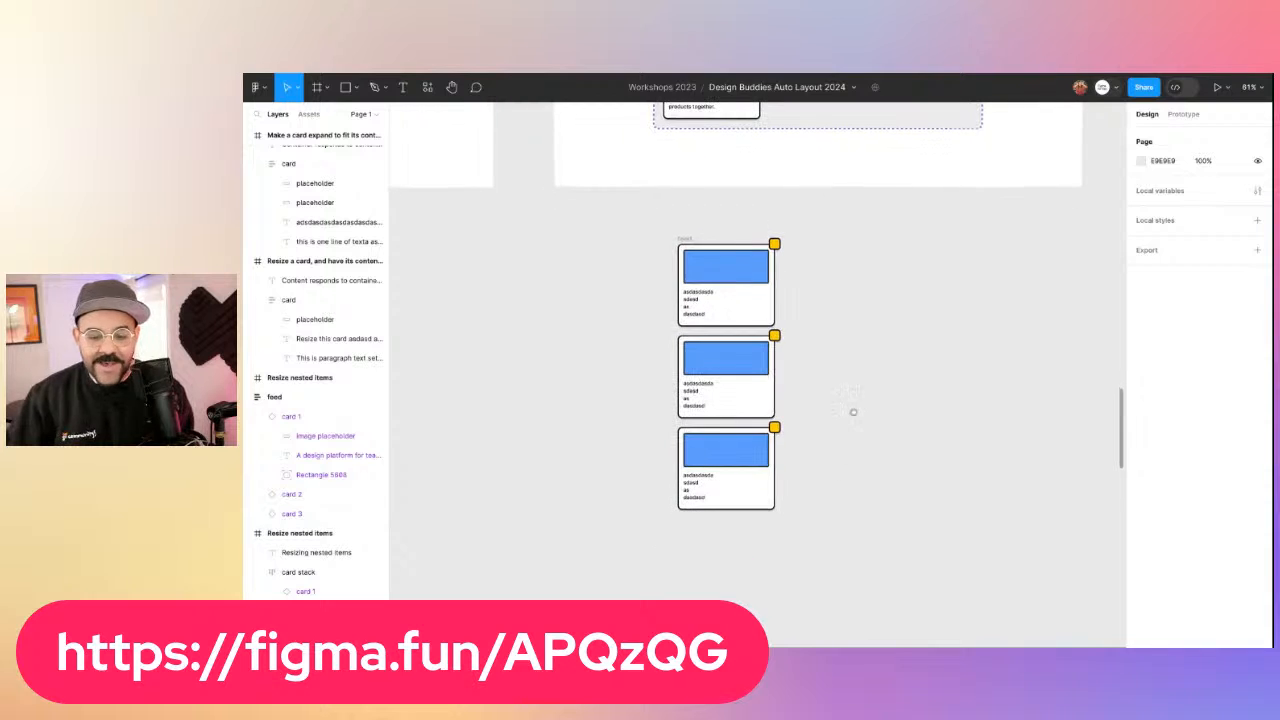
left_click(692, 242)
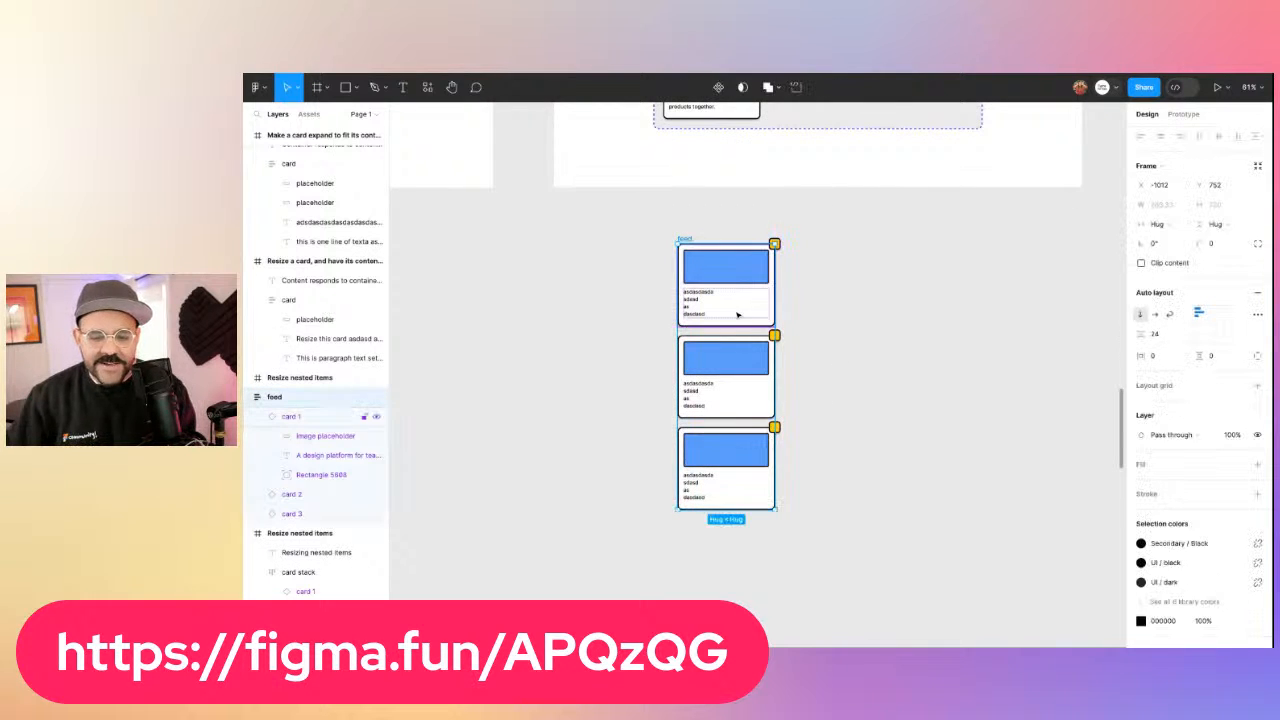
scroll(726, 323, "up", 3)
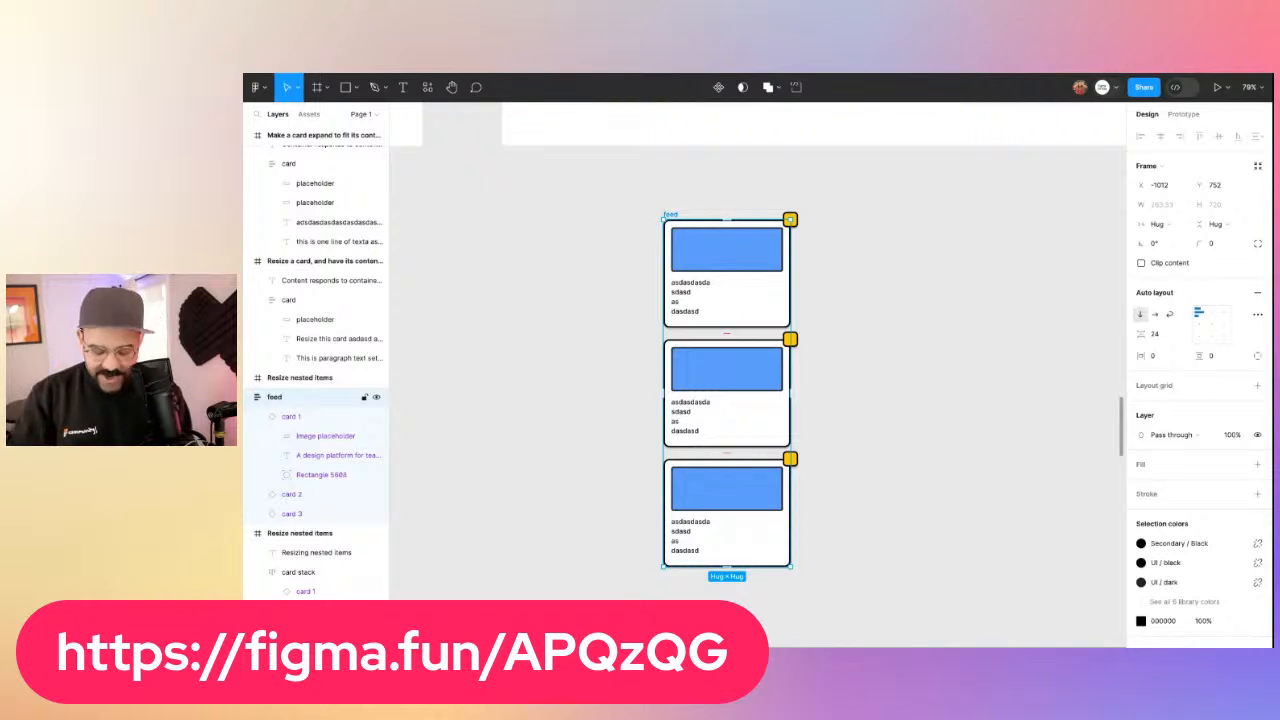
Set the horizontal resizing of the three cards inside the feed frame to Fill container
key("Return")
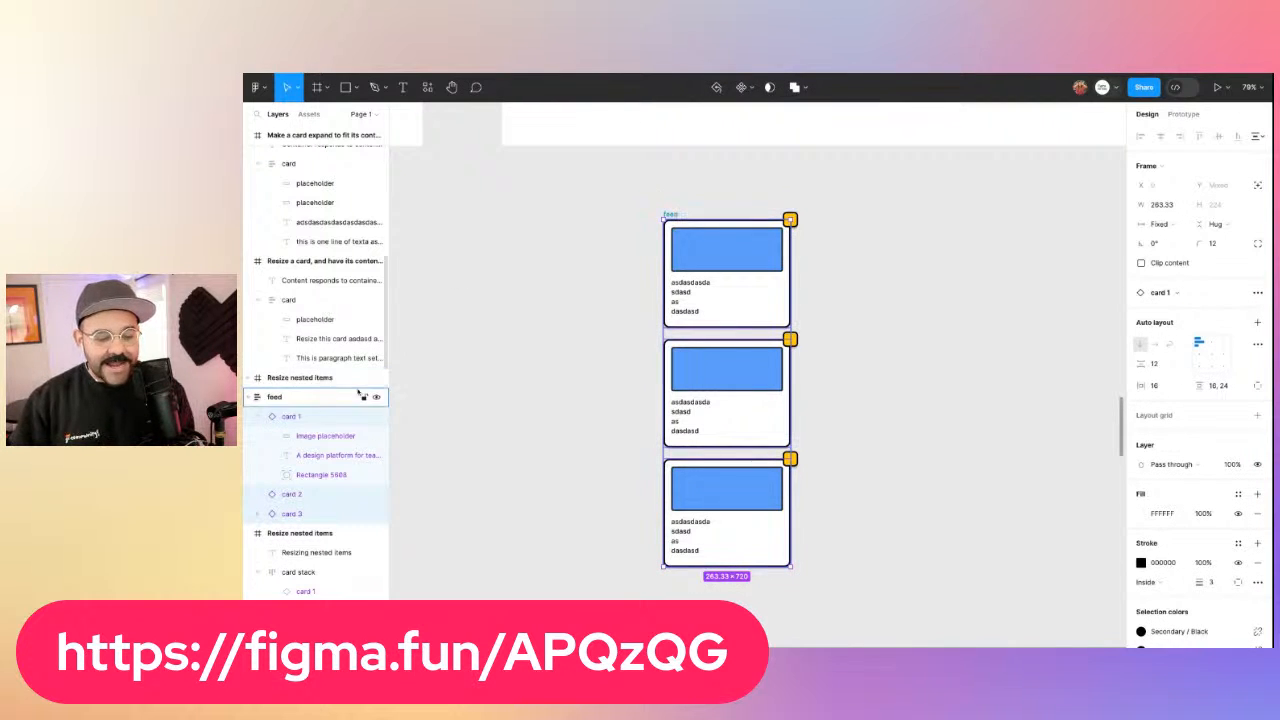
left_click(258, 418)
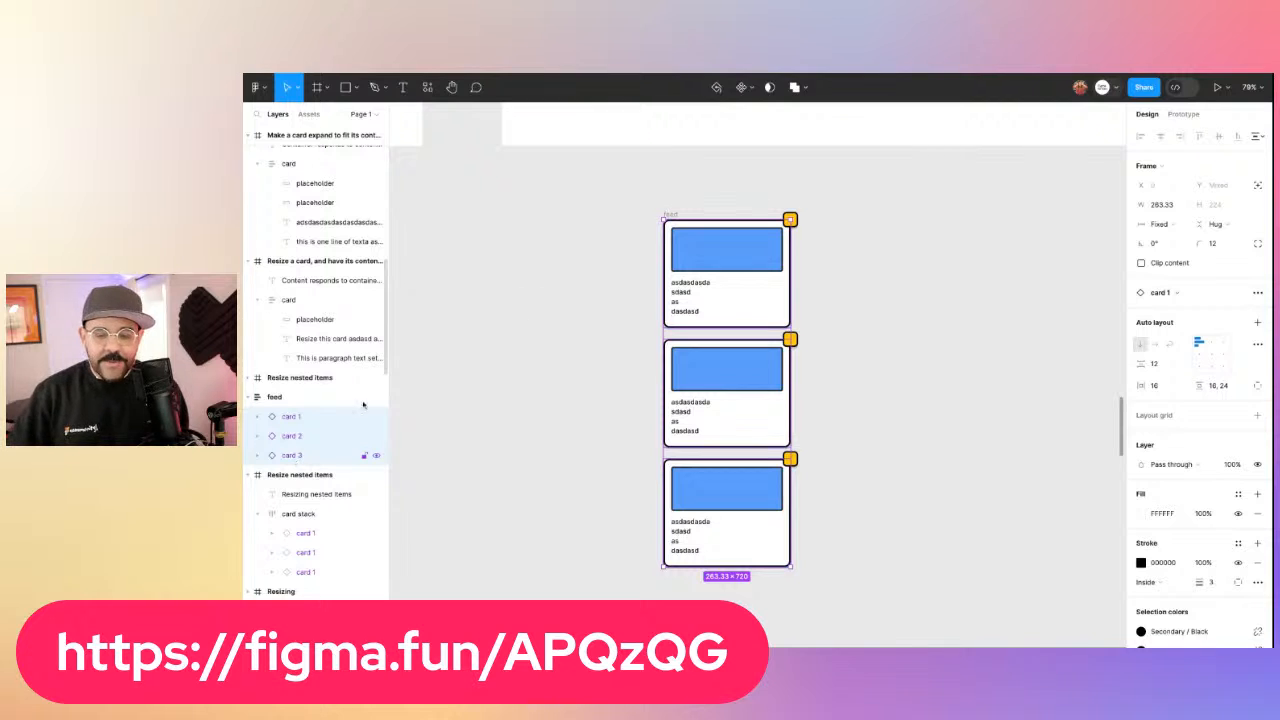
left_click(1156, 226)
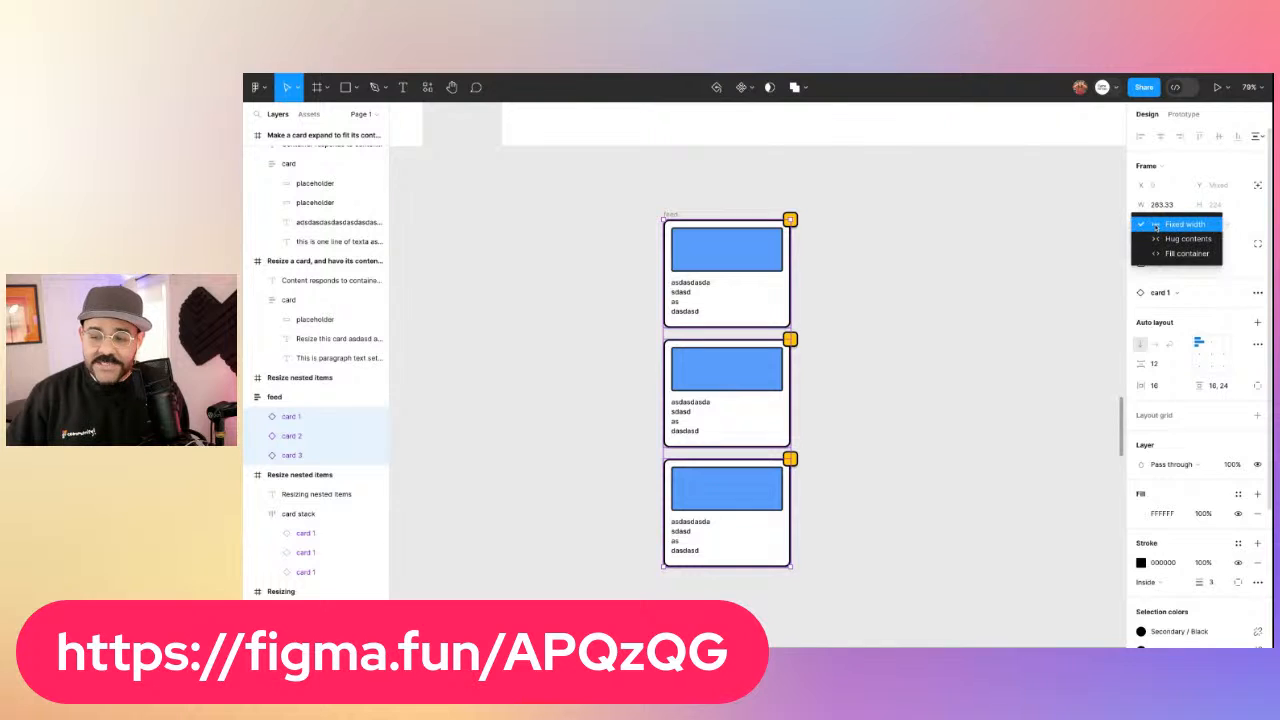
left_click(1162, 252)
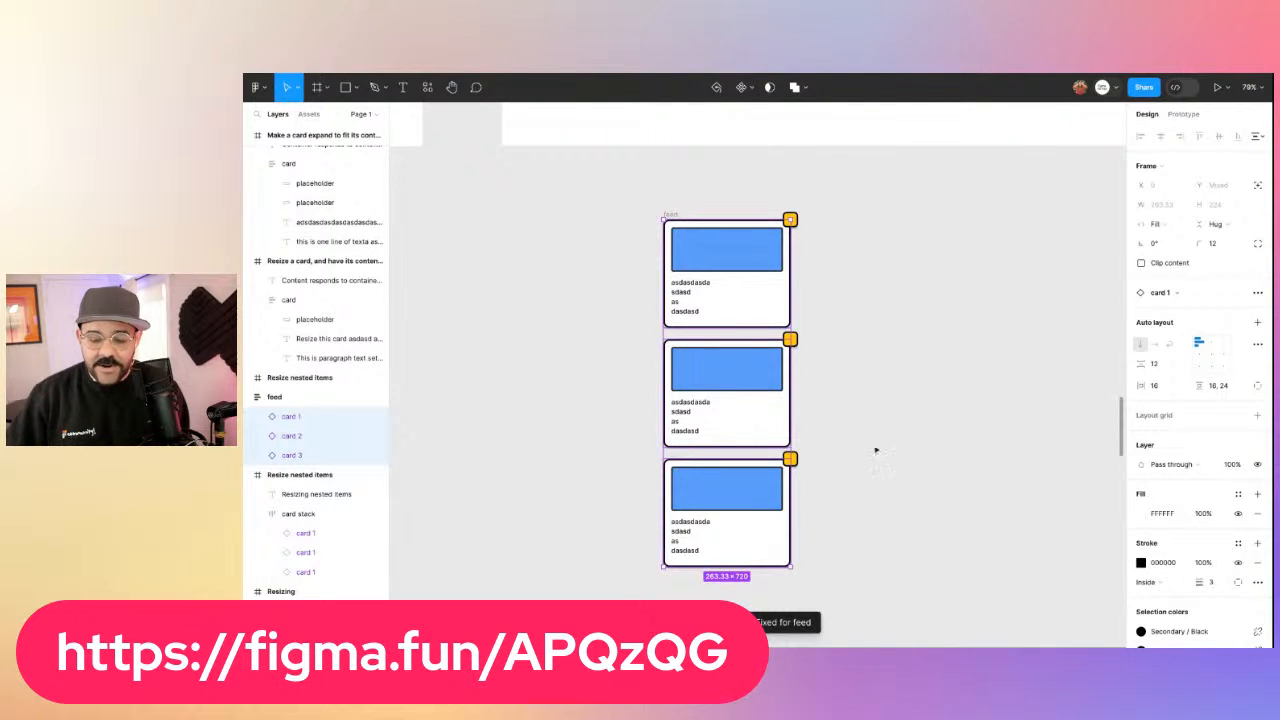
Try widening the feed frame to about 356 px so the cards stretch with it, and undo the resize
left_click(669, 214)
left_click_drag(790, 260, 835, 262)
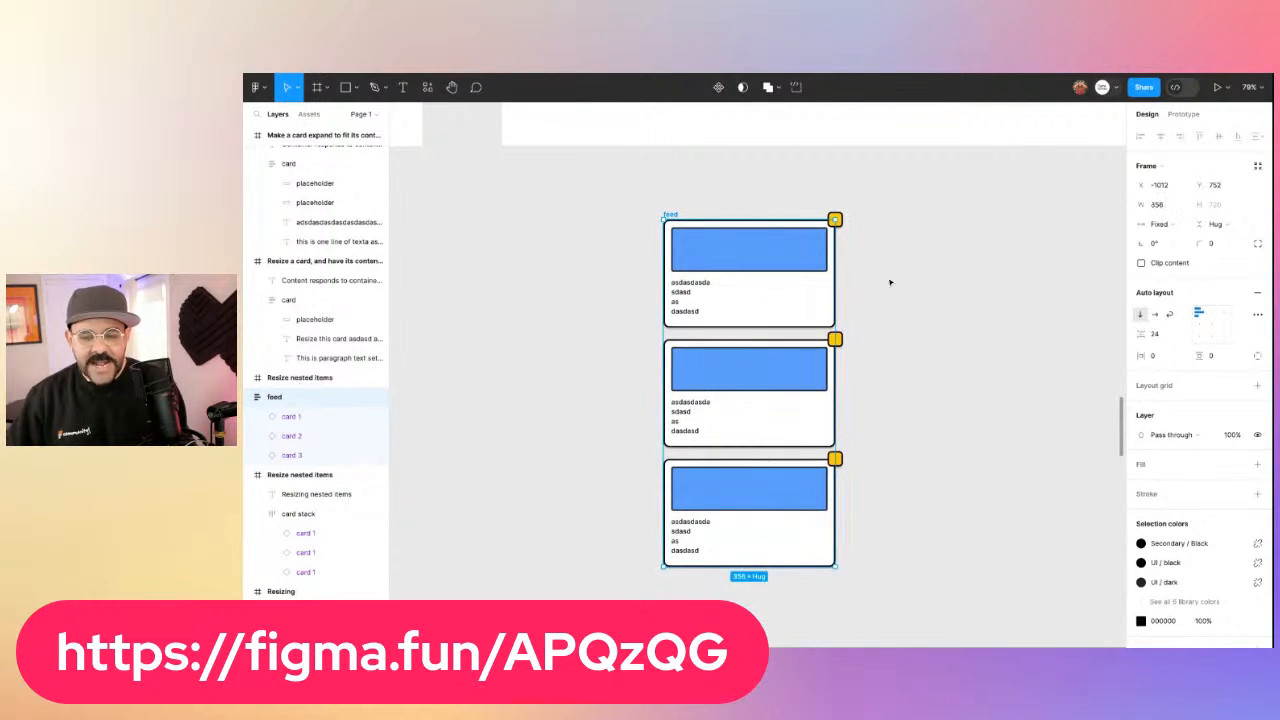
key("ctrl+z")
key("ctrl+z")
left_click(899, 258)
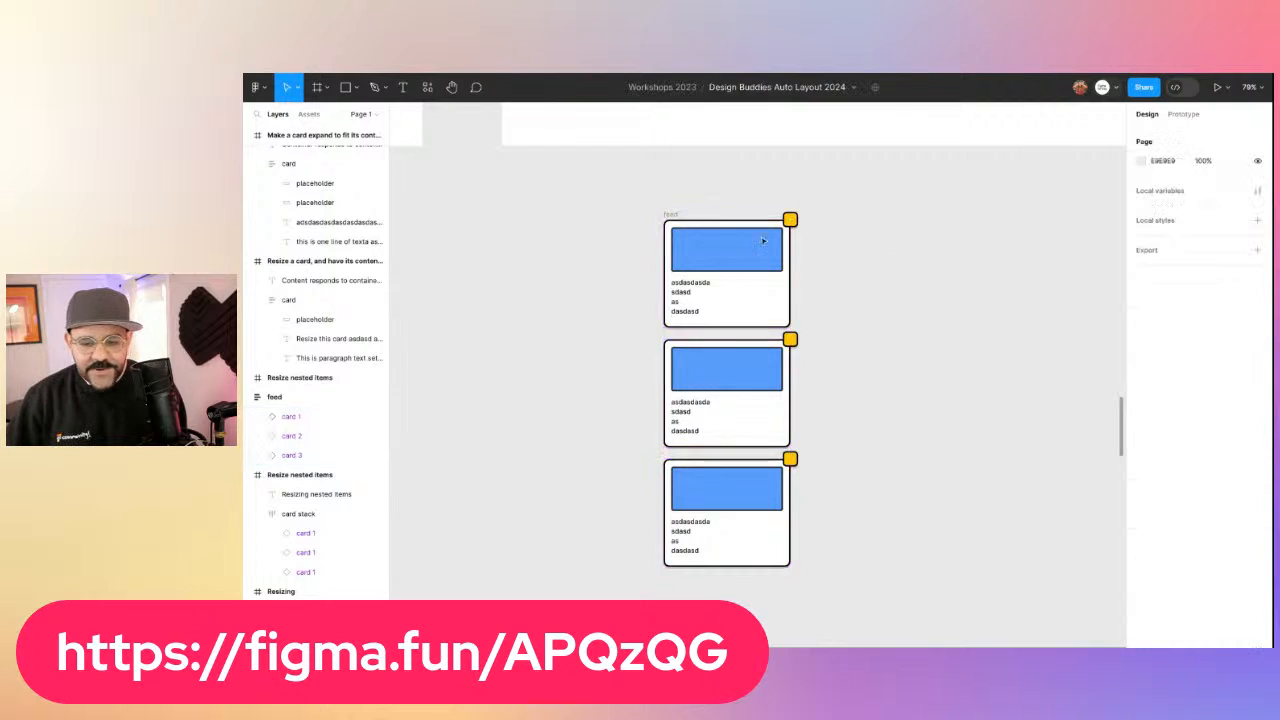
Ungroup the feed frame and scatter its three cards freely on the canvas
left_click(670, 215)
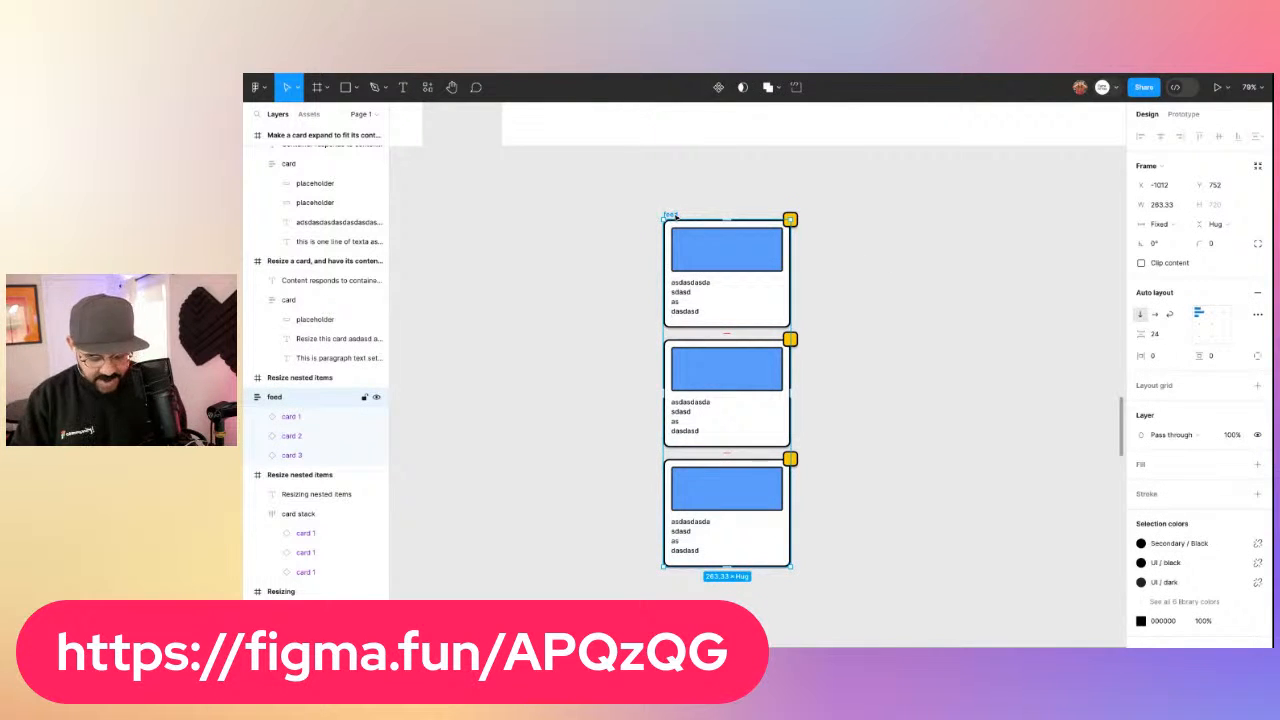
key("ctrl+shift+g")
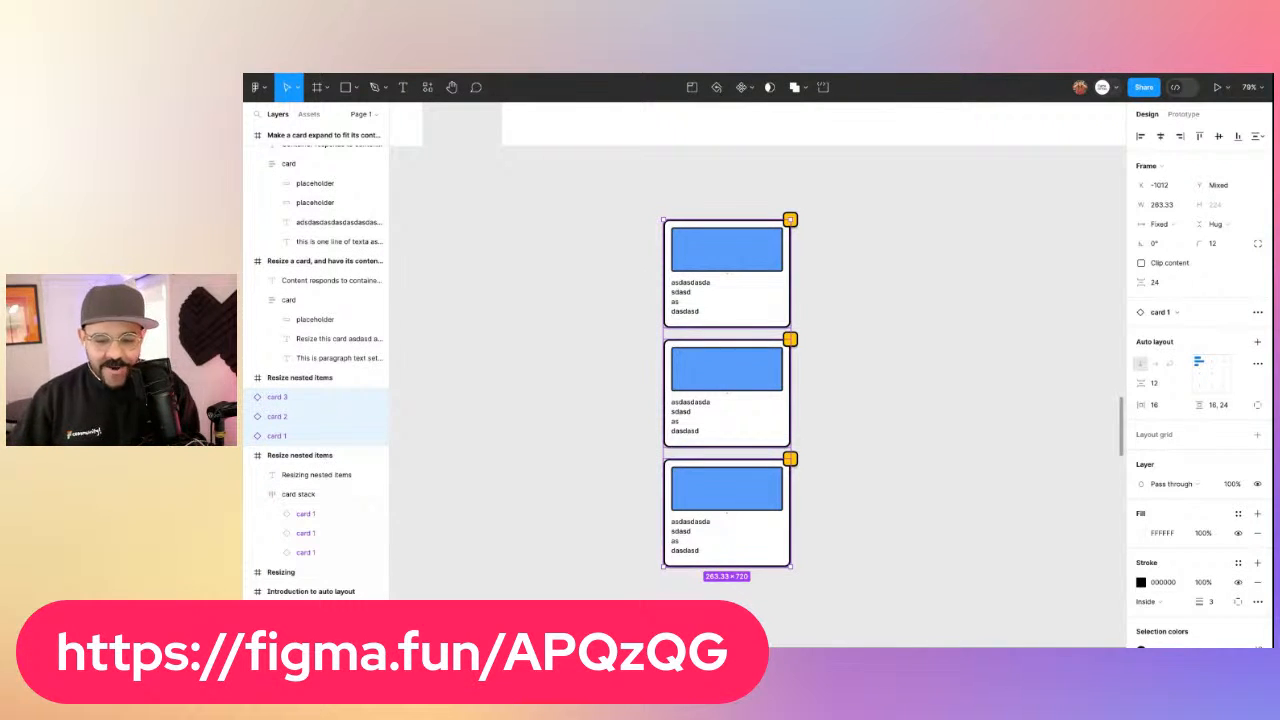
left_click(600, 263)
left_click_drag(740, 221, 689, 242)
left_click_drag(727, 381, 847, 359)
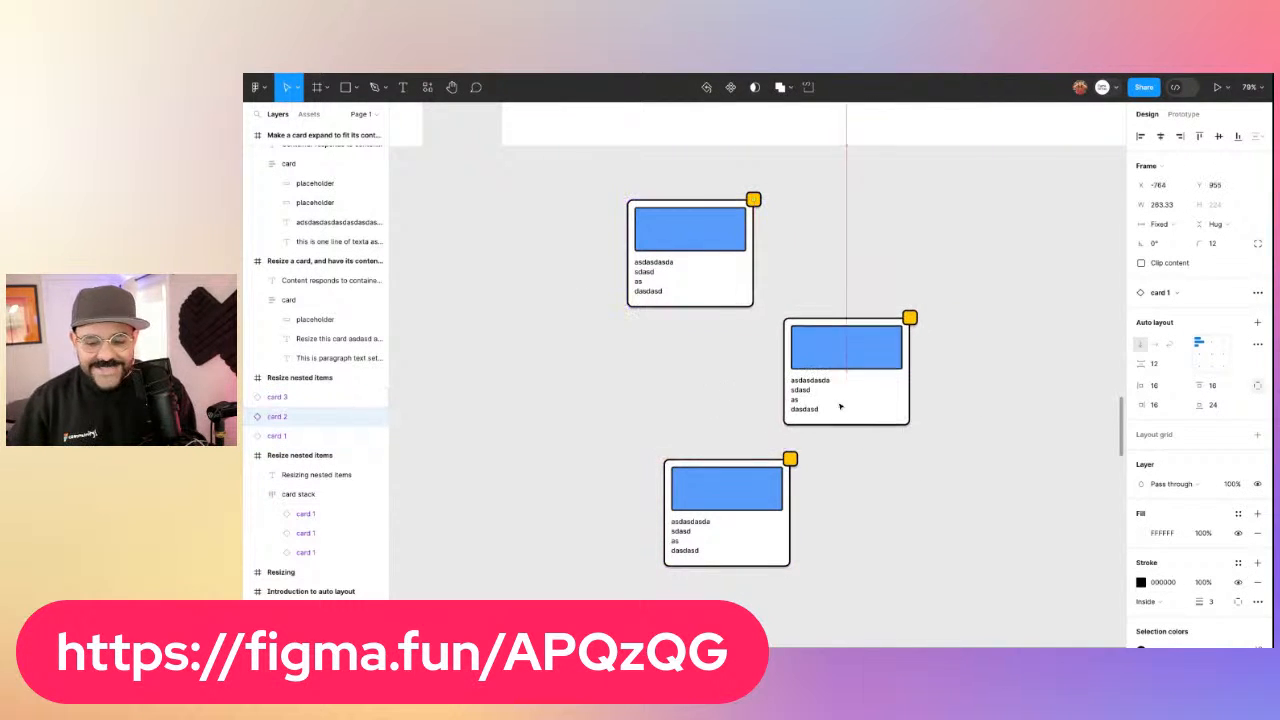
left_click_drag(730, 500, 686, 500)
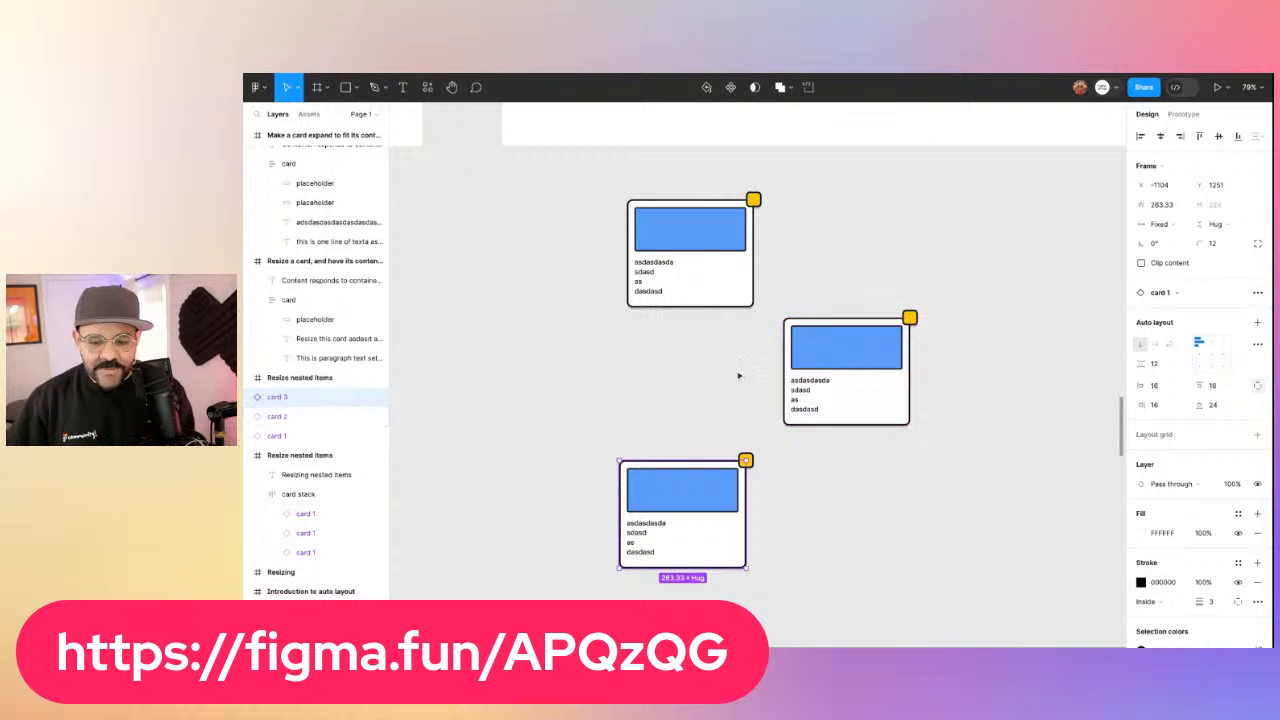
Bring the three scattered cards roughly back into a vertical column and wrap them in an auto layout frame
left_click_drag(847, 358, 754, 377)
mouse_move(694, 286)
left_mouse_down()
mouse_move(773, 281)
mouse_move(694, 281)
mouse_move(708, 277)
left_mouse_up()
left_click_drag(706, 492, 757, 498)
left_click(605, 247)
left_click_drag(605, 247, 784, 578)
key("shift+a")
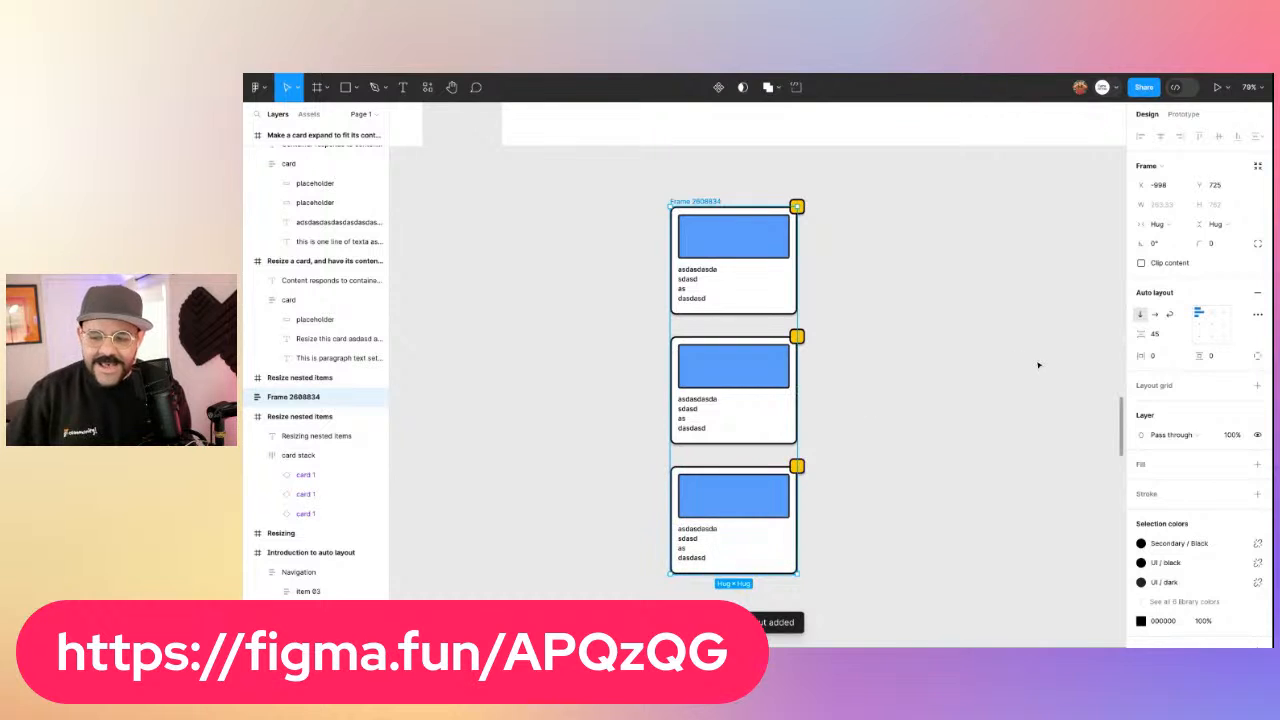
Switch the new frame to horizontal layout and back to vertical, and rename it "feed"
left_click(1155, 315)
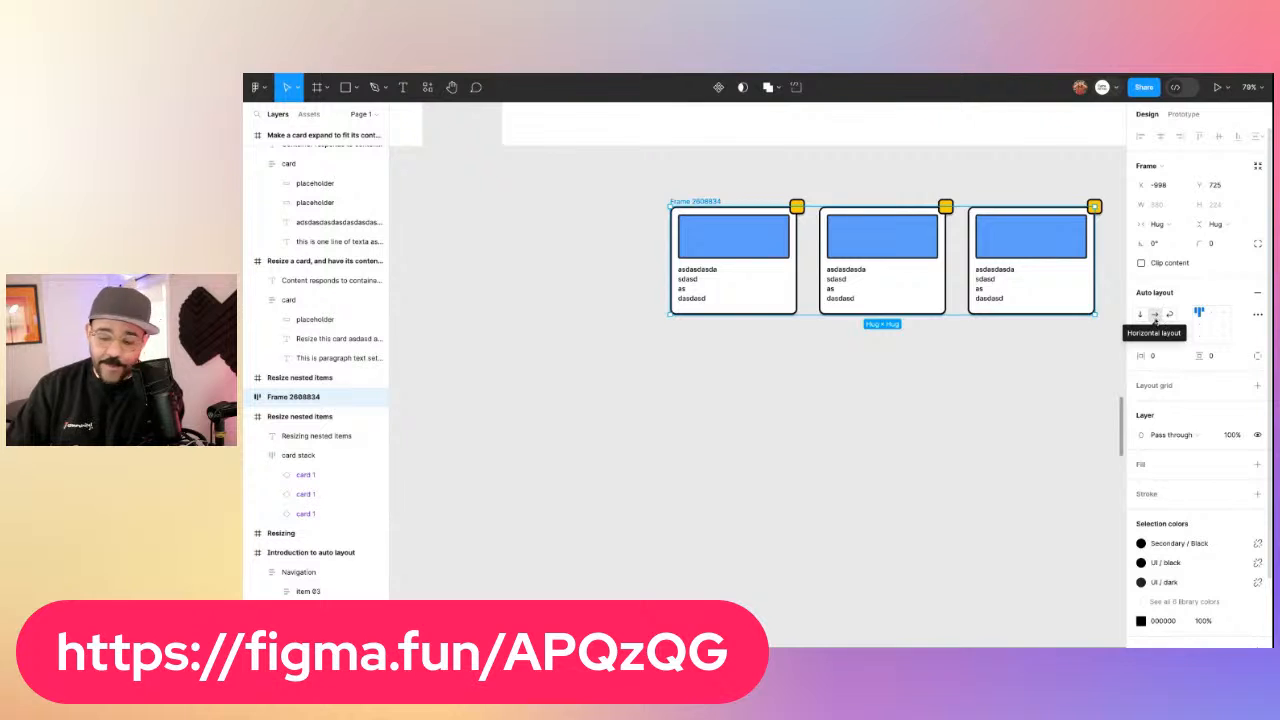
left_click(1140, 314)
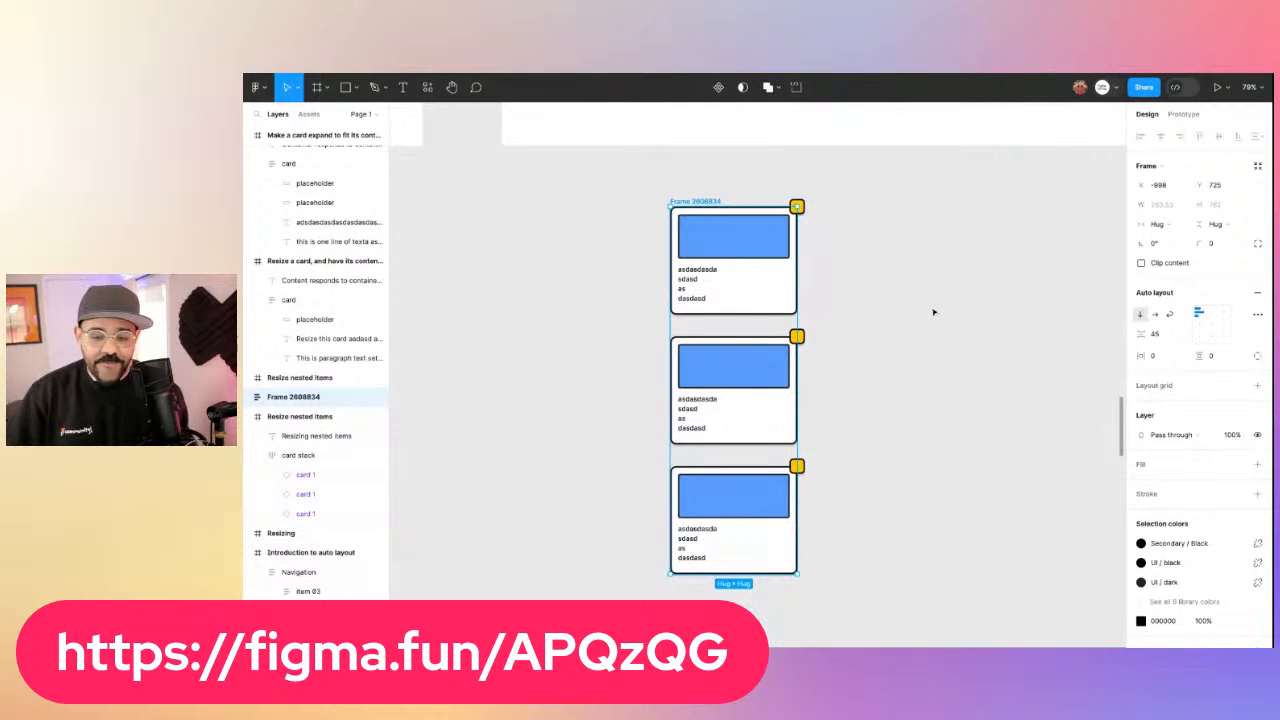
double_click(712, 201)
type("feed")
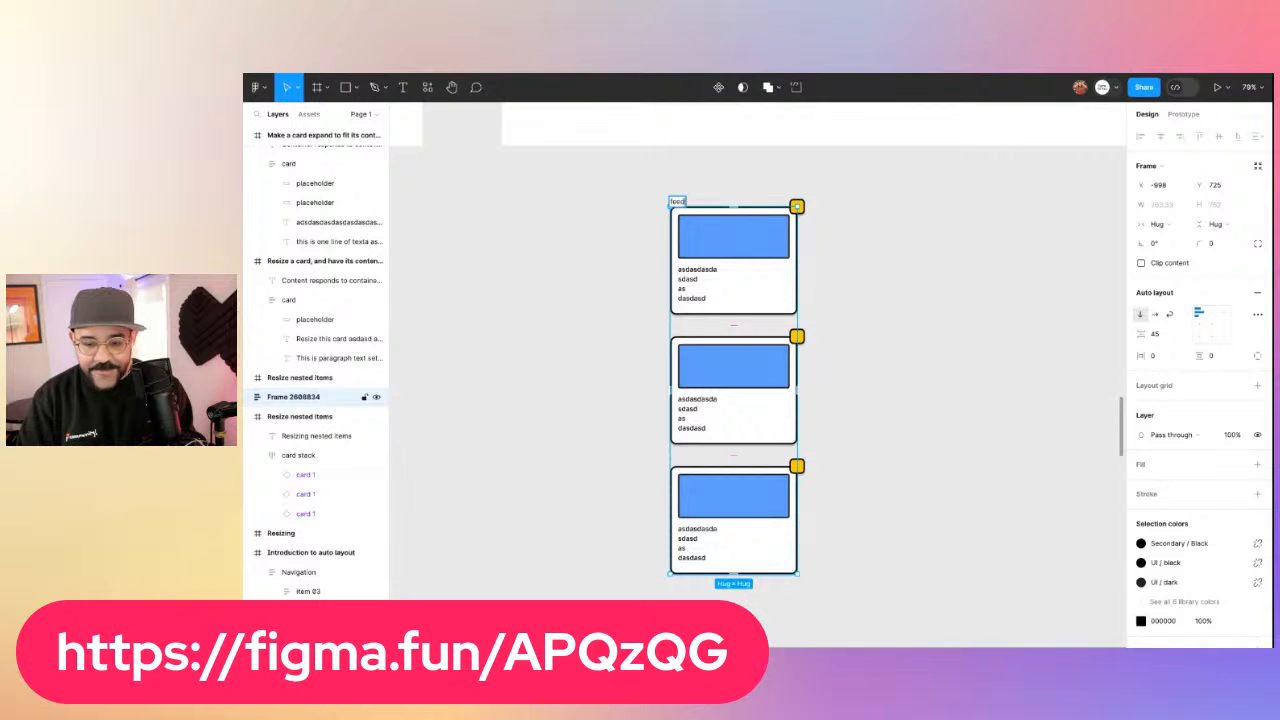
key("Return")
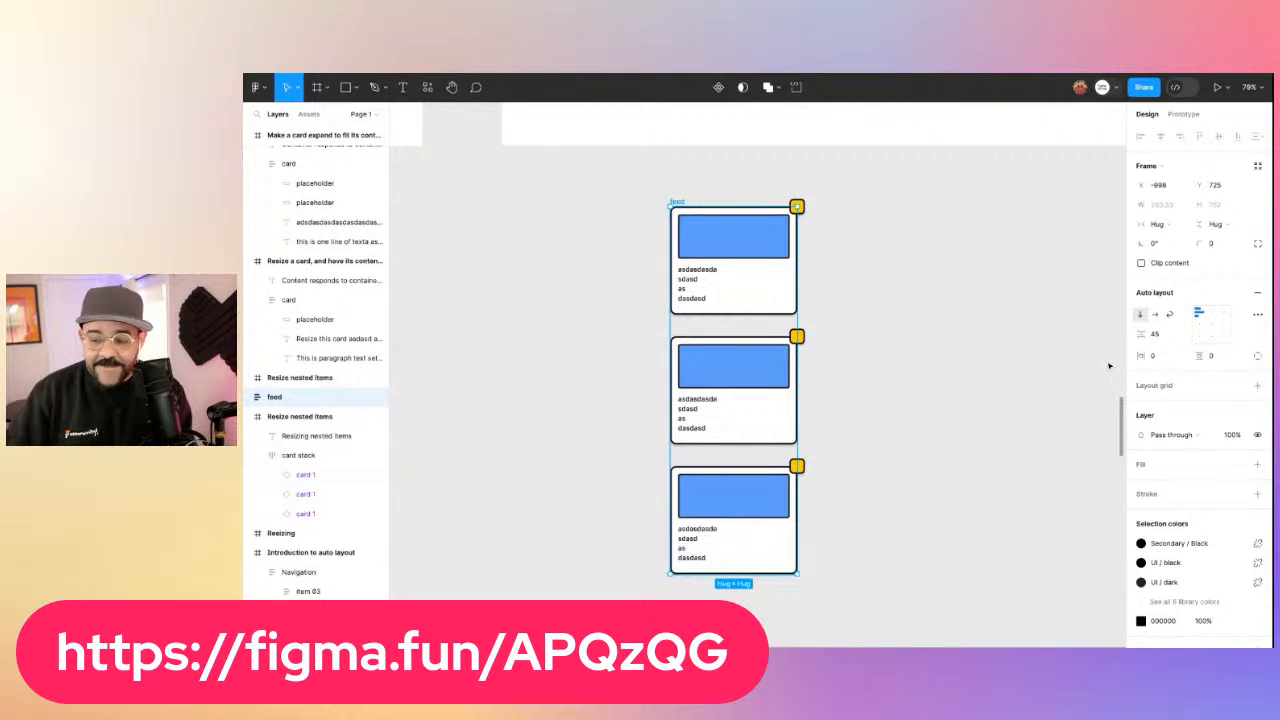
Set the feed frame's horizontal and vertical padding to 80 and give it a white FFFFFF fill
left_click(1160, 357)
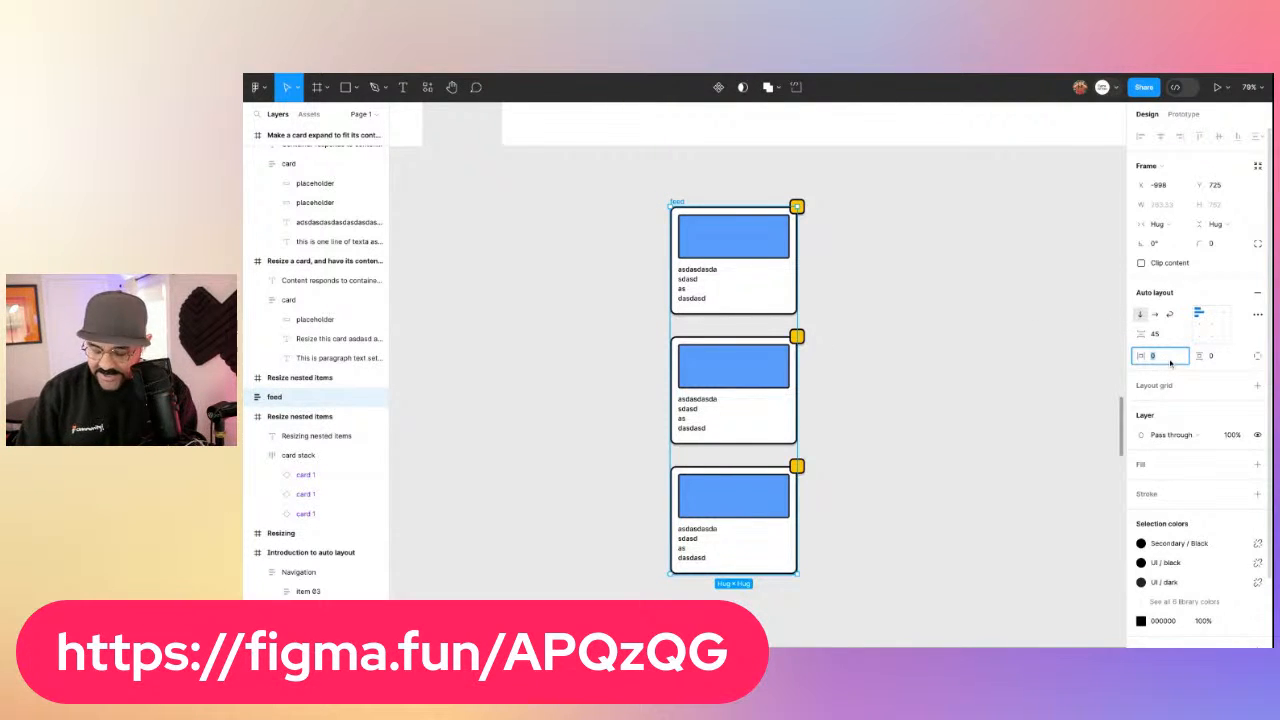
type("80")
key("Tab")
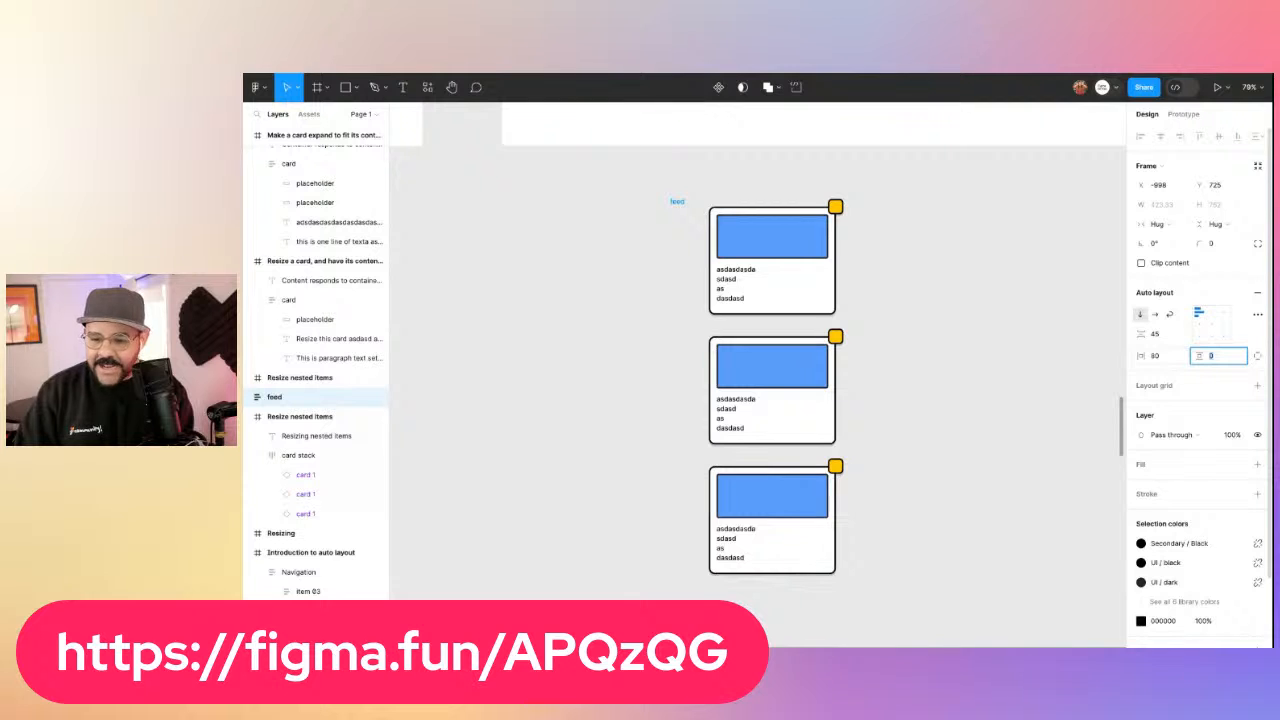
type("80")
key("Return")
scroll(1137, 390, "down", 2)
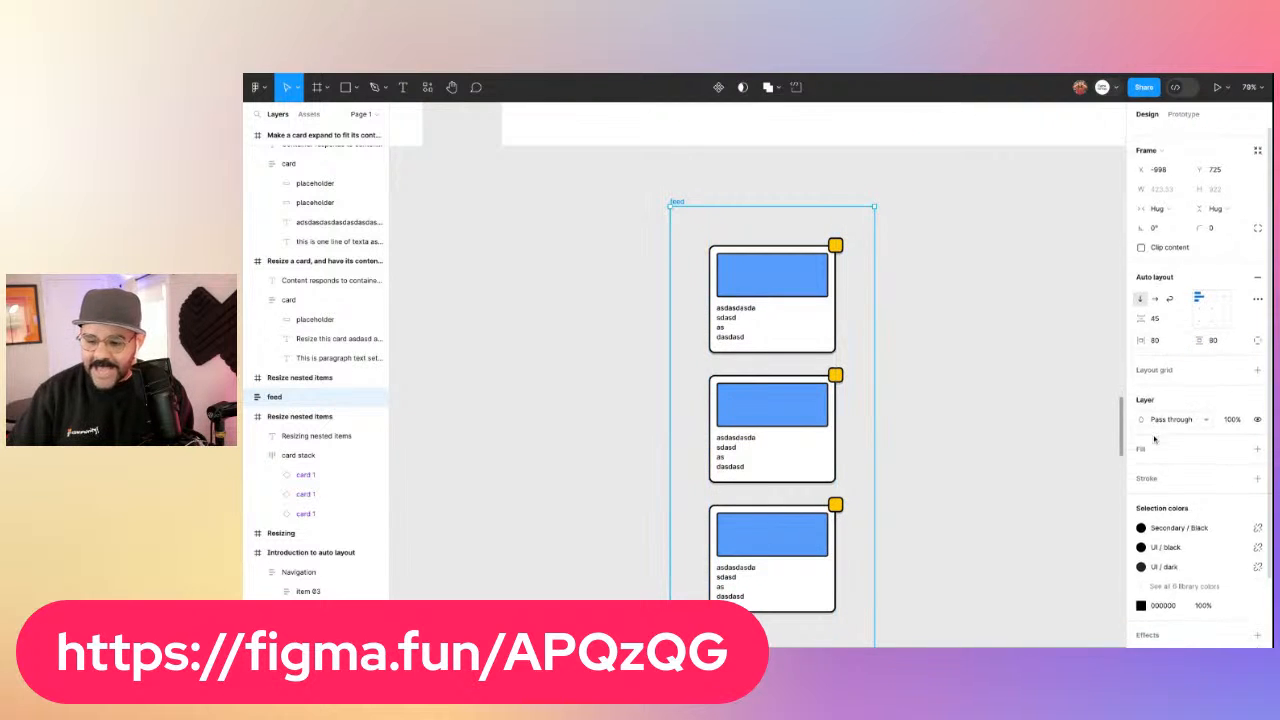
left_click(958, 348)
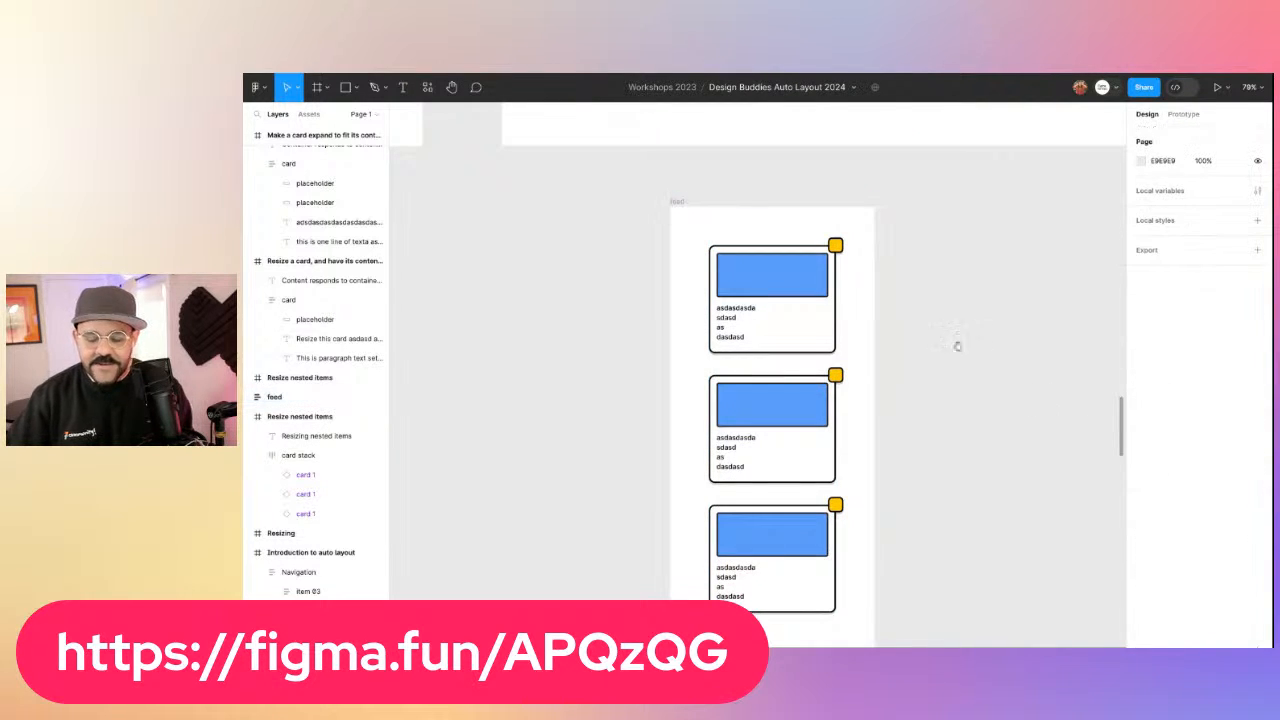
scroll(963, 329, "down", 2)
Reduce the vertical gap between the feed frame's cards to 43
left_click(631, 150)
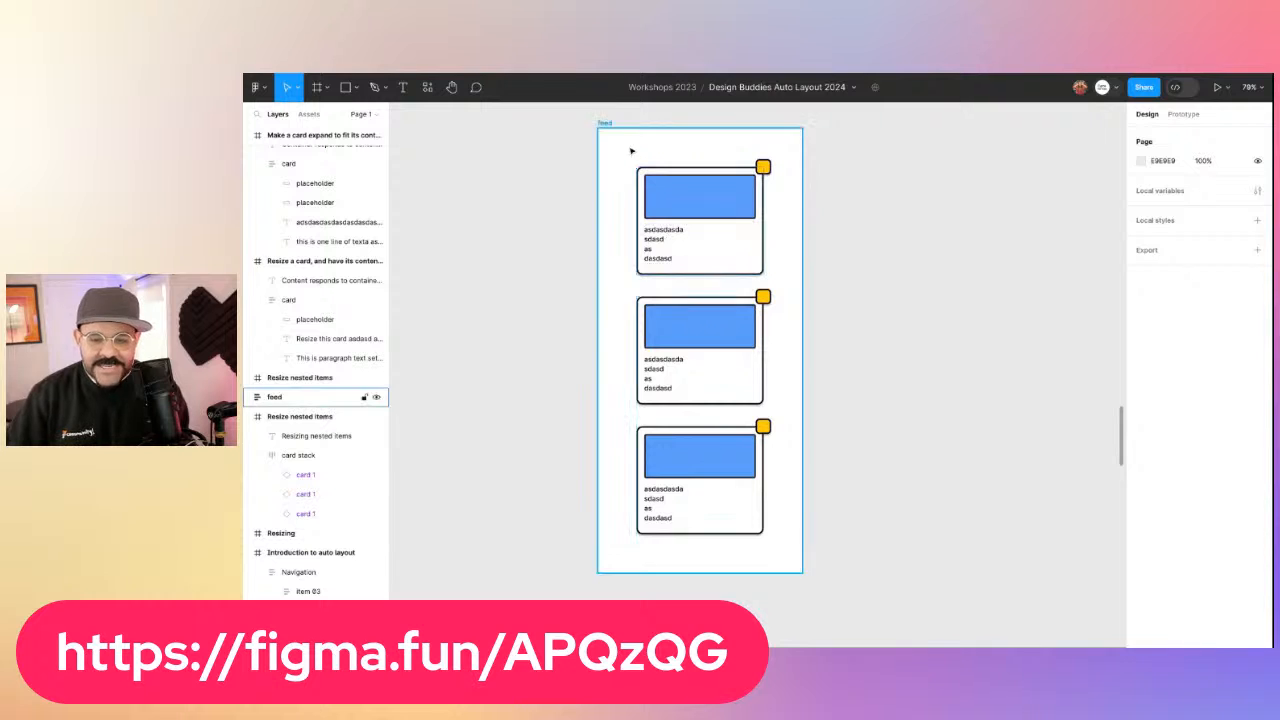
left_click(676, 152)
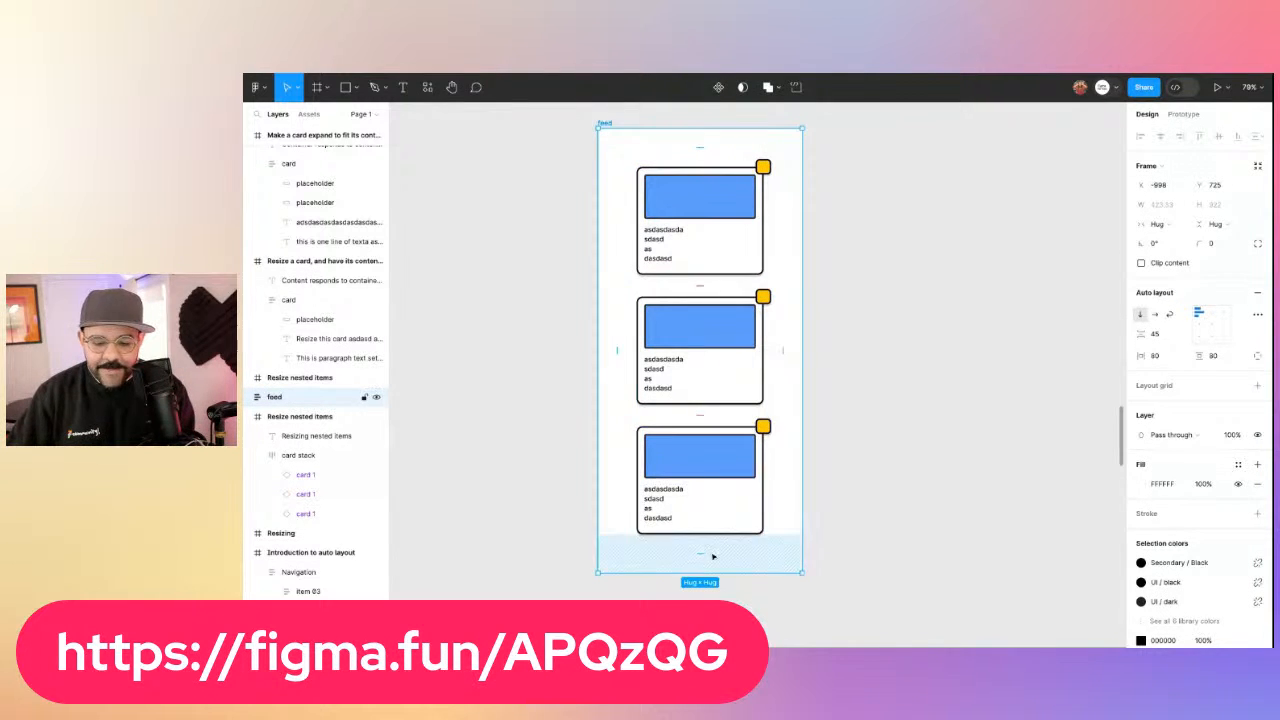
mouse_move(706, 414)
left_mouse_down()
mouse_move(729, 334)
mouse_move(712, 410)
left_mouse_up()
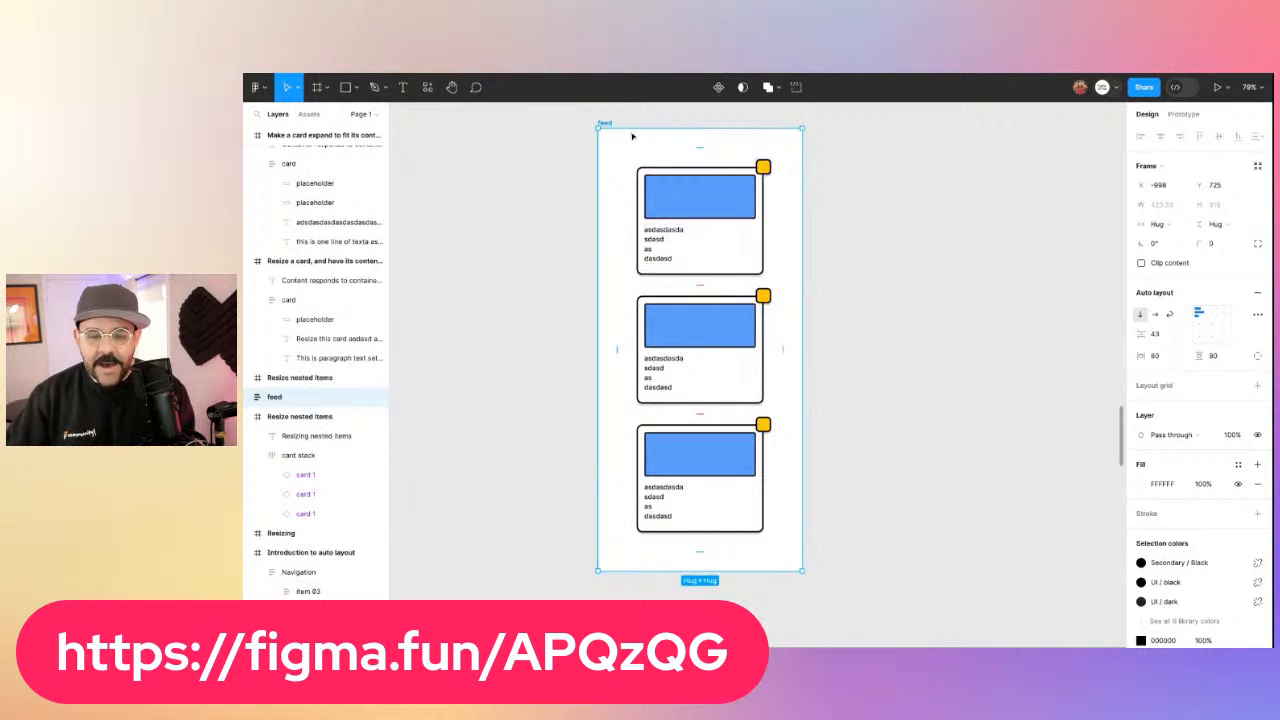
Widen the feed frame to about 781, keeping the frame itself selected
left_click_drag(801, 204, 975, 205)
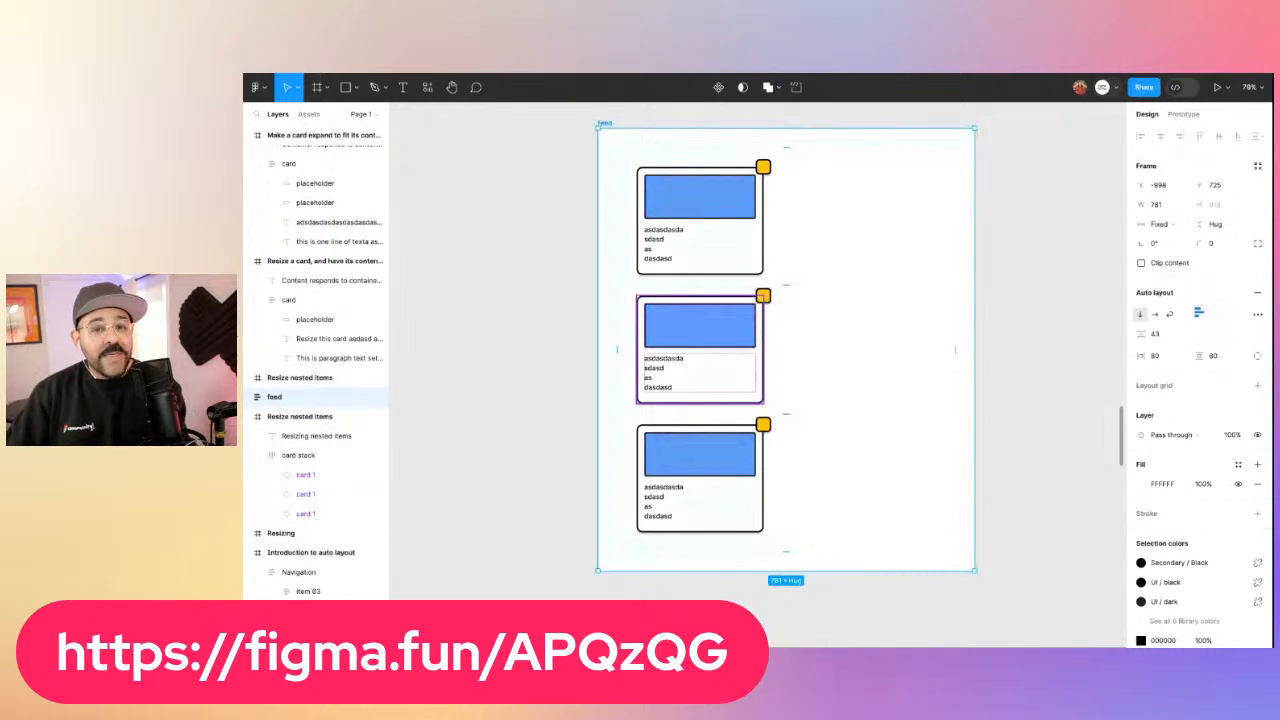
left_click(623, 117)
left_click(611, 125)
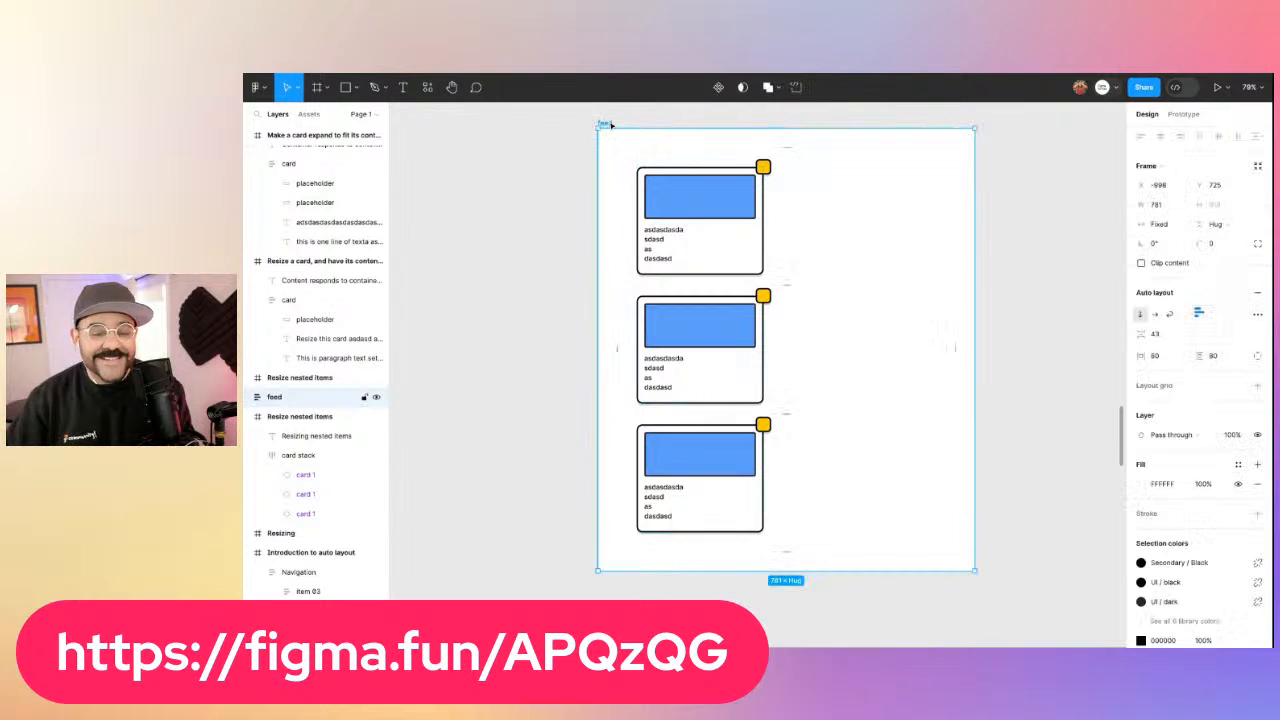
Select all three cards nested in the feed frame and set their width to fill the container
key("Return")
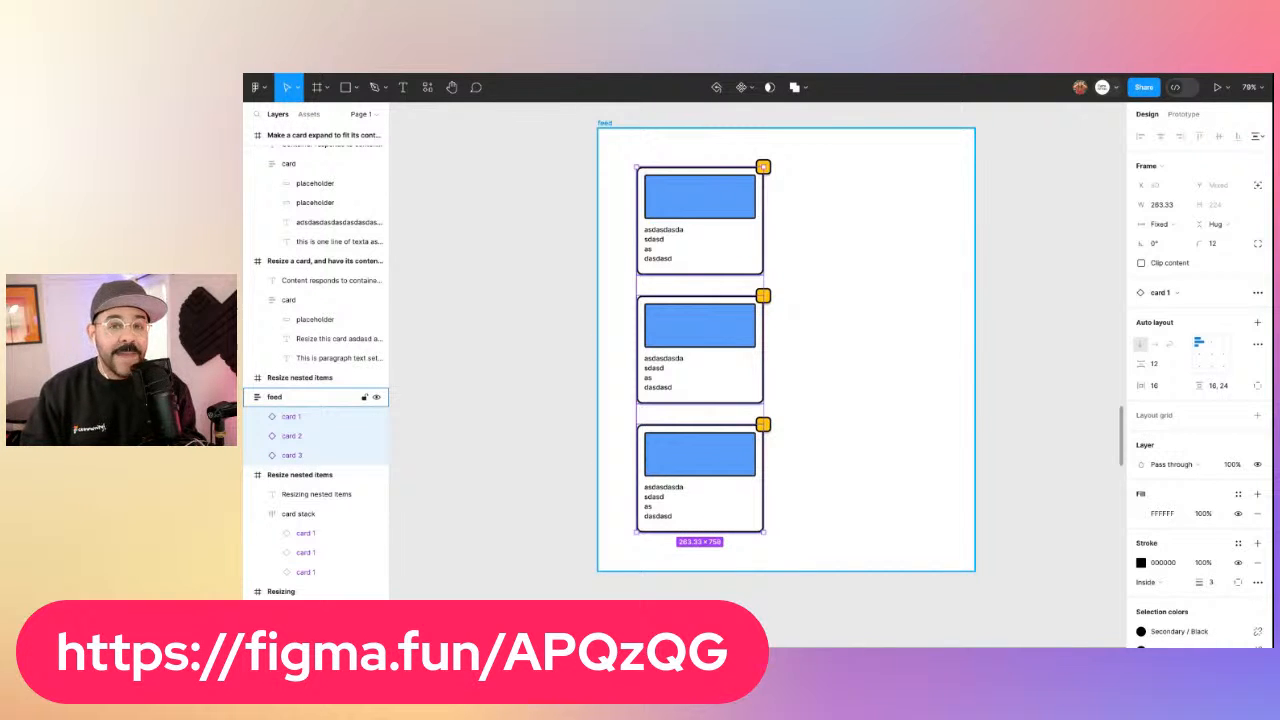
key("shift+Return")
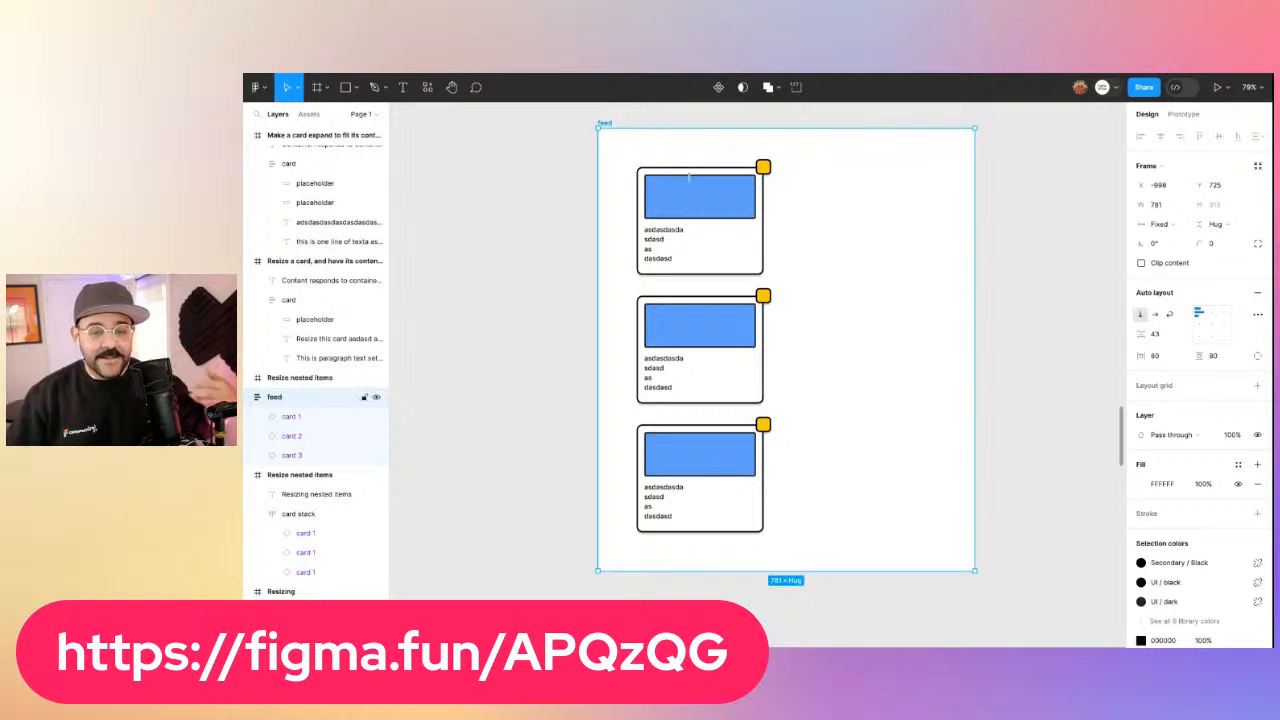
key("Return")
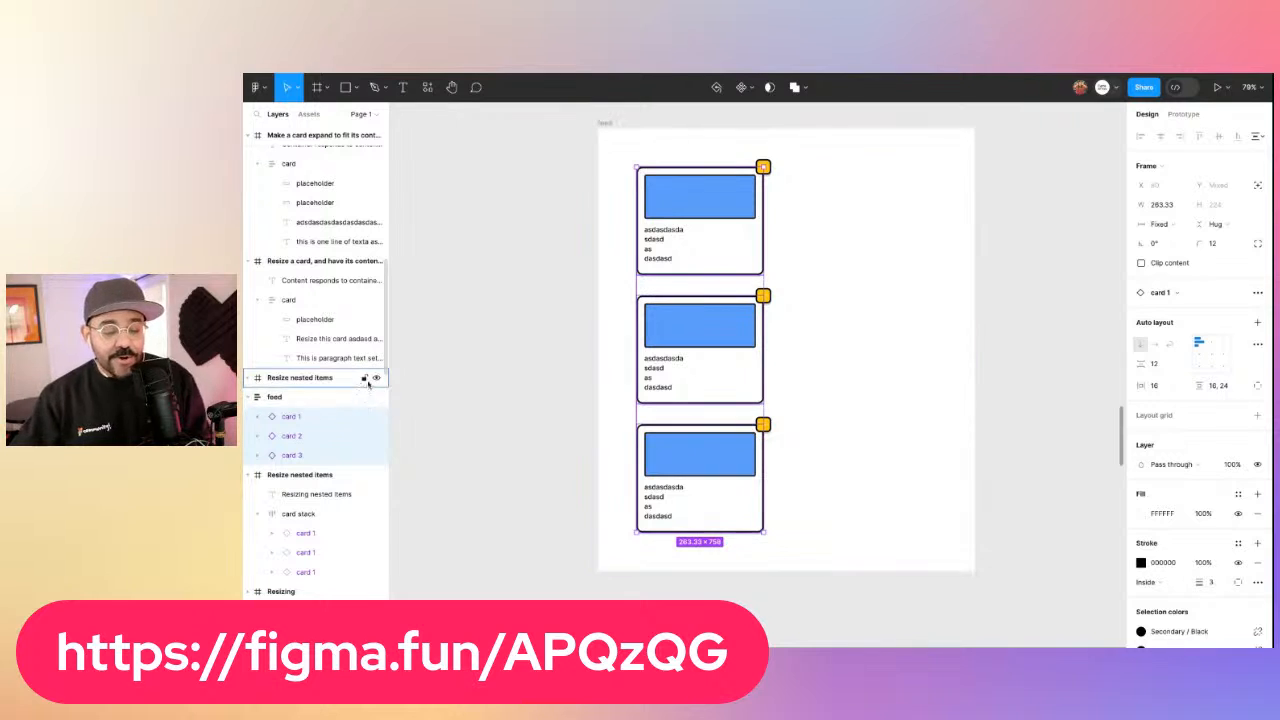
left_click_drag(390, 393, 497, 393)
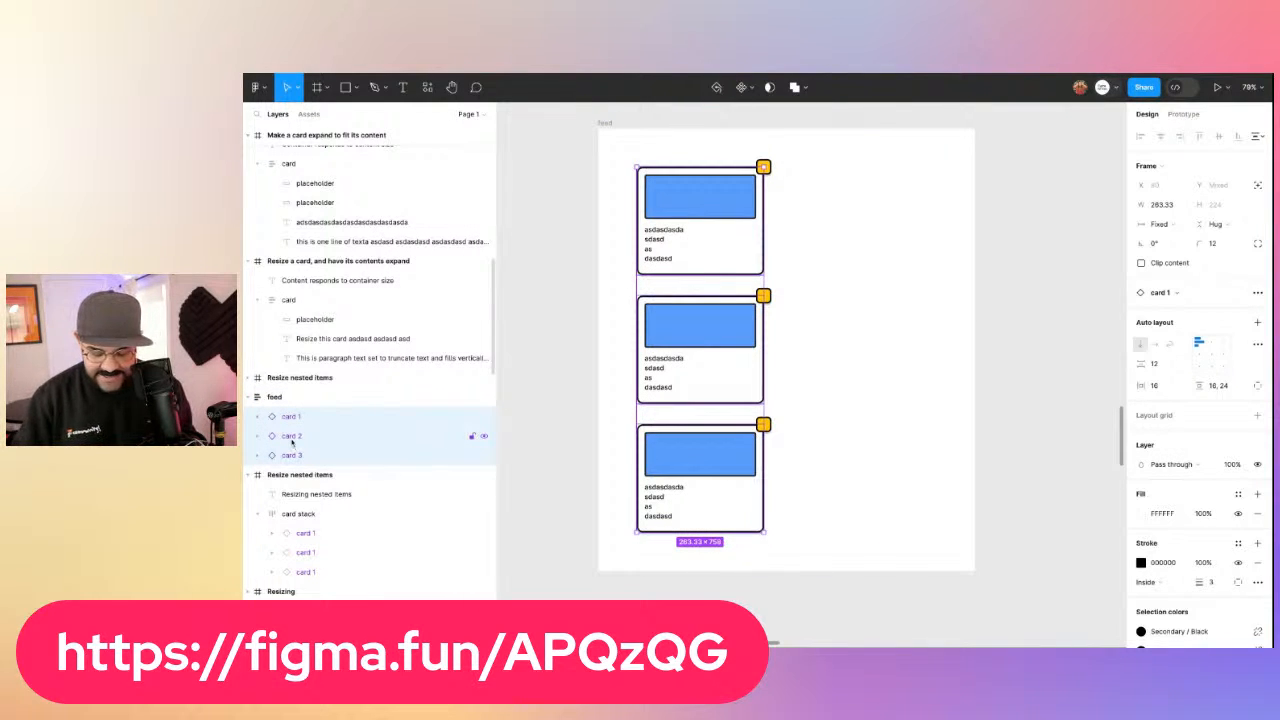
key("Escape")
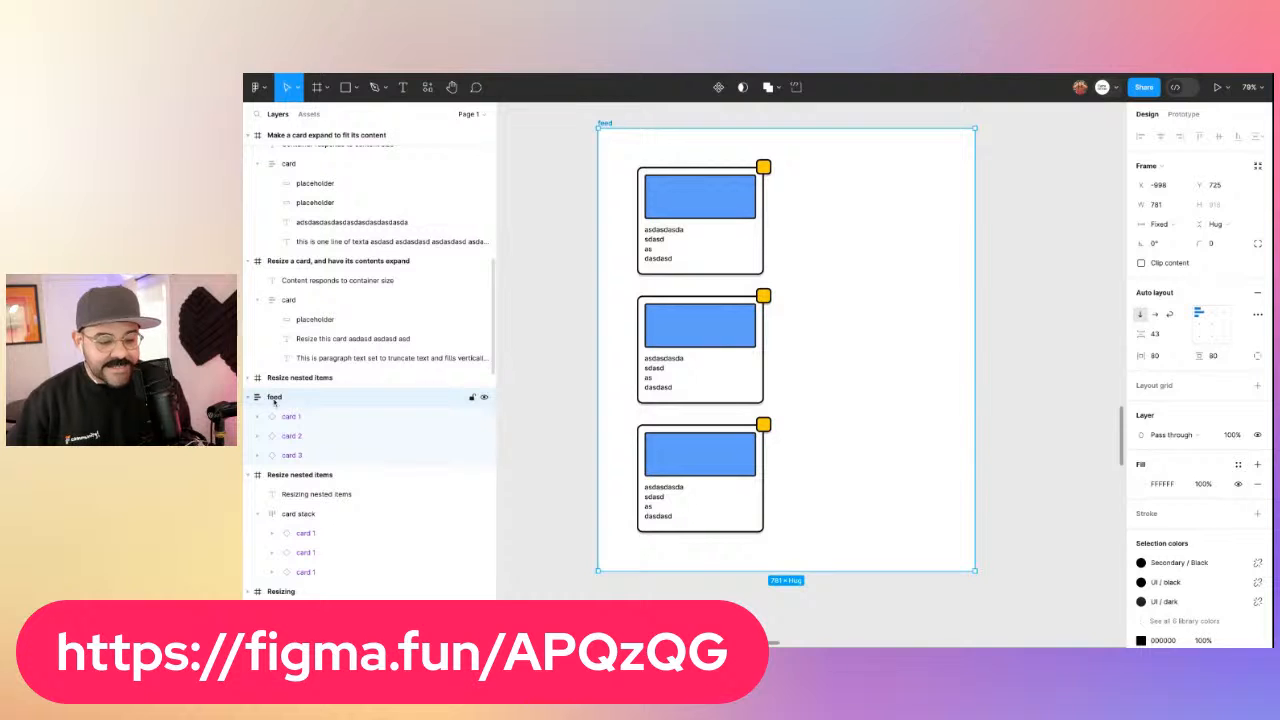
key("Return")
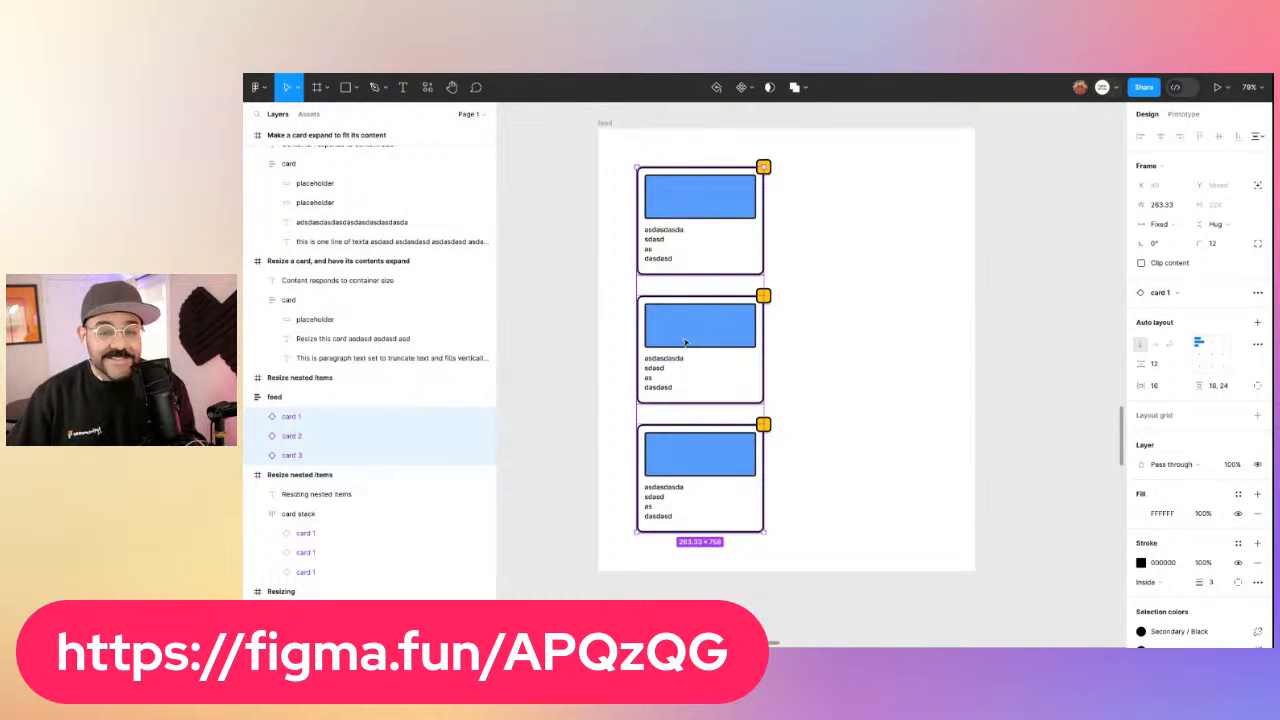
left_click_drag(497, 228, 408, 228)
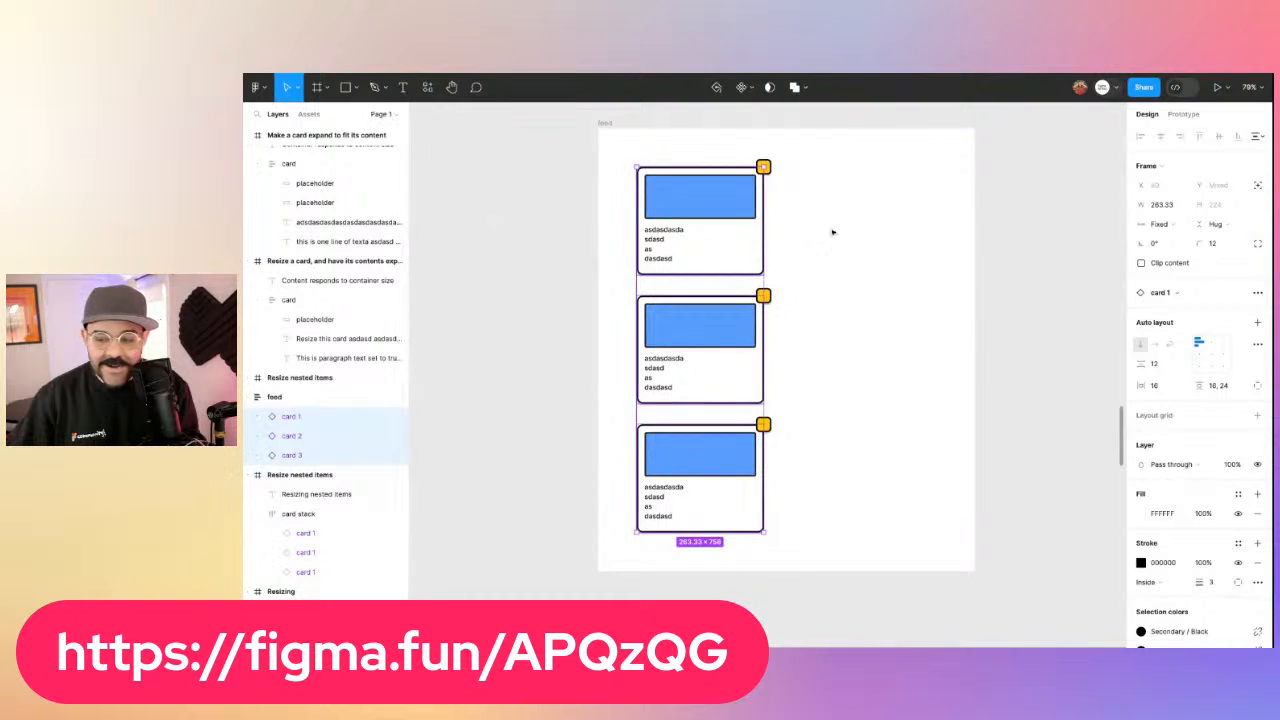
left_click(1160, 224)
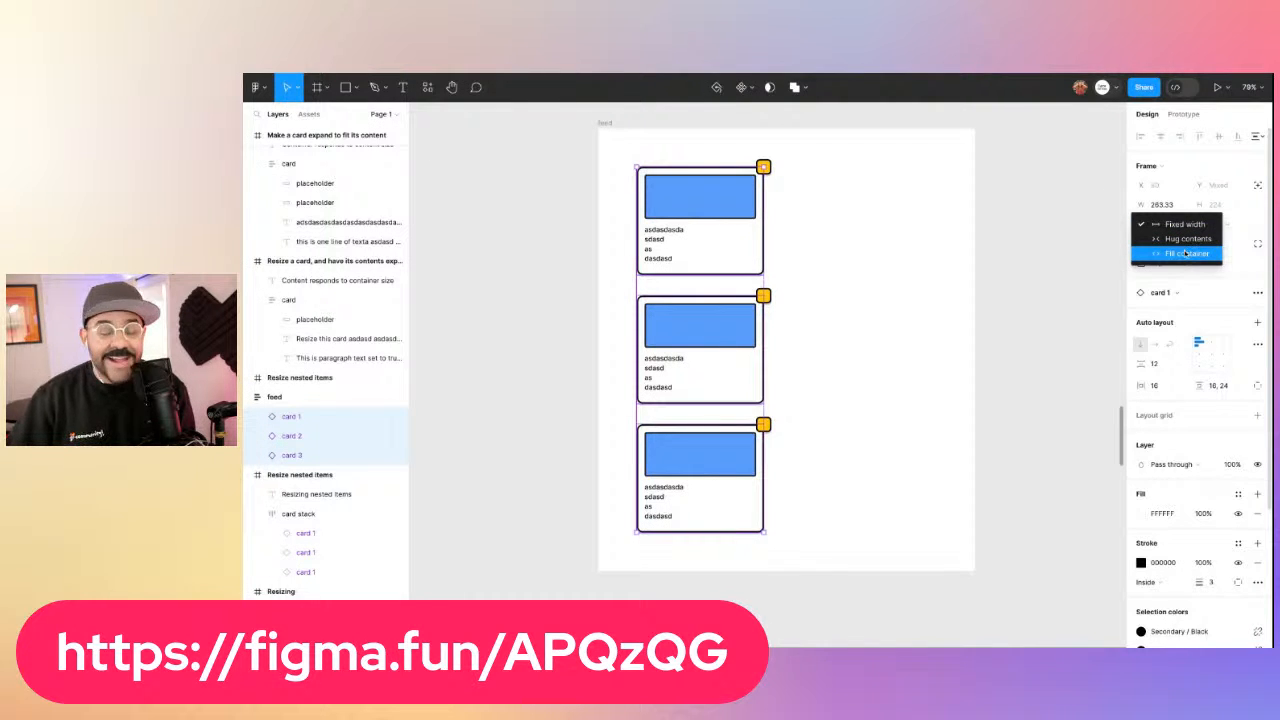
left_click(1186, 254)
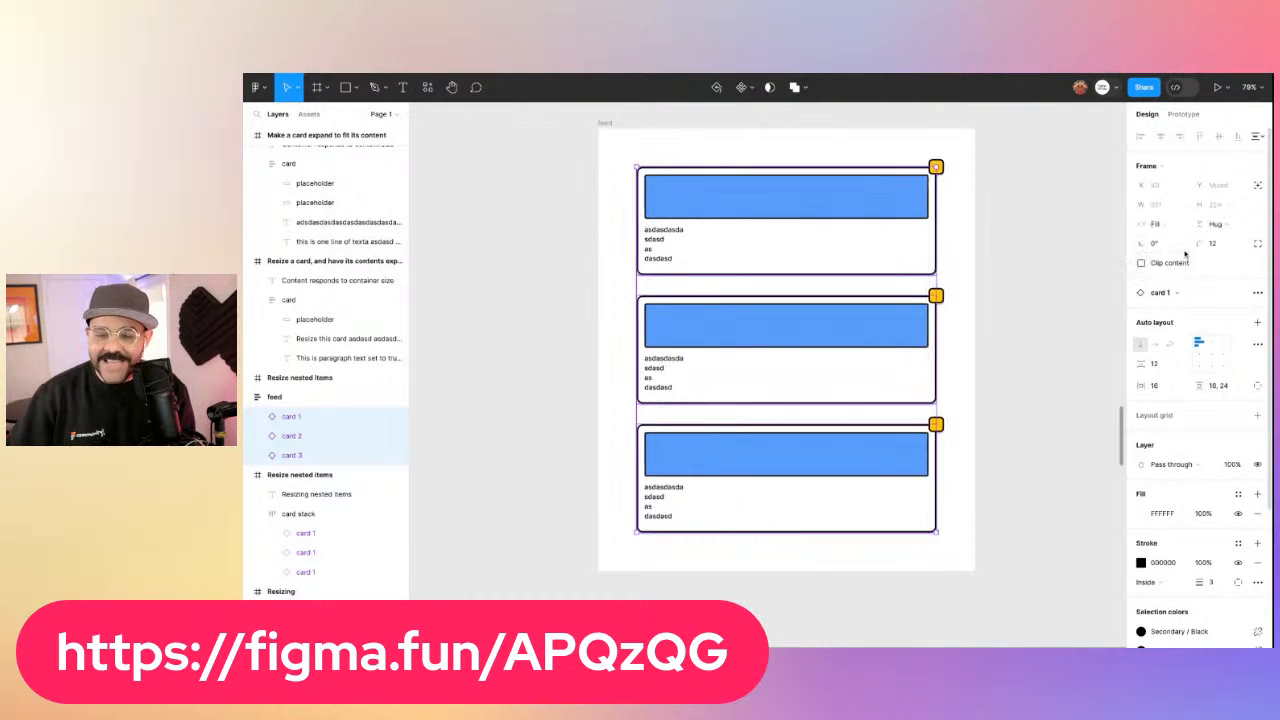
Narrow the feed frame to about 628 wide
left_click(1053, 308)
left_click(605, 123)
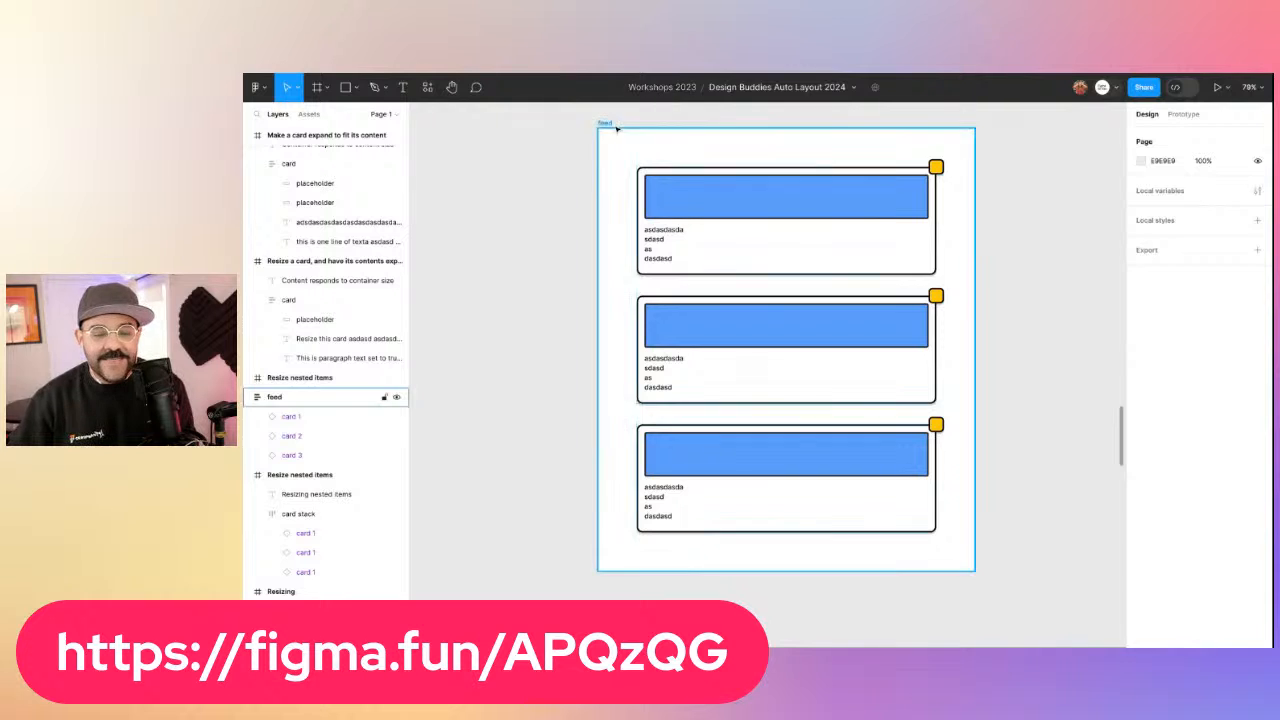
left_click_drag(979, 248, 901, 248)
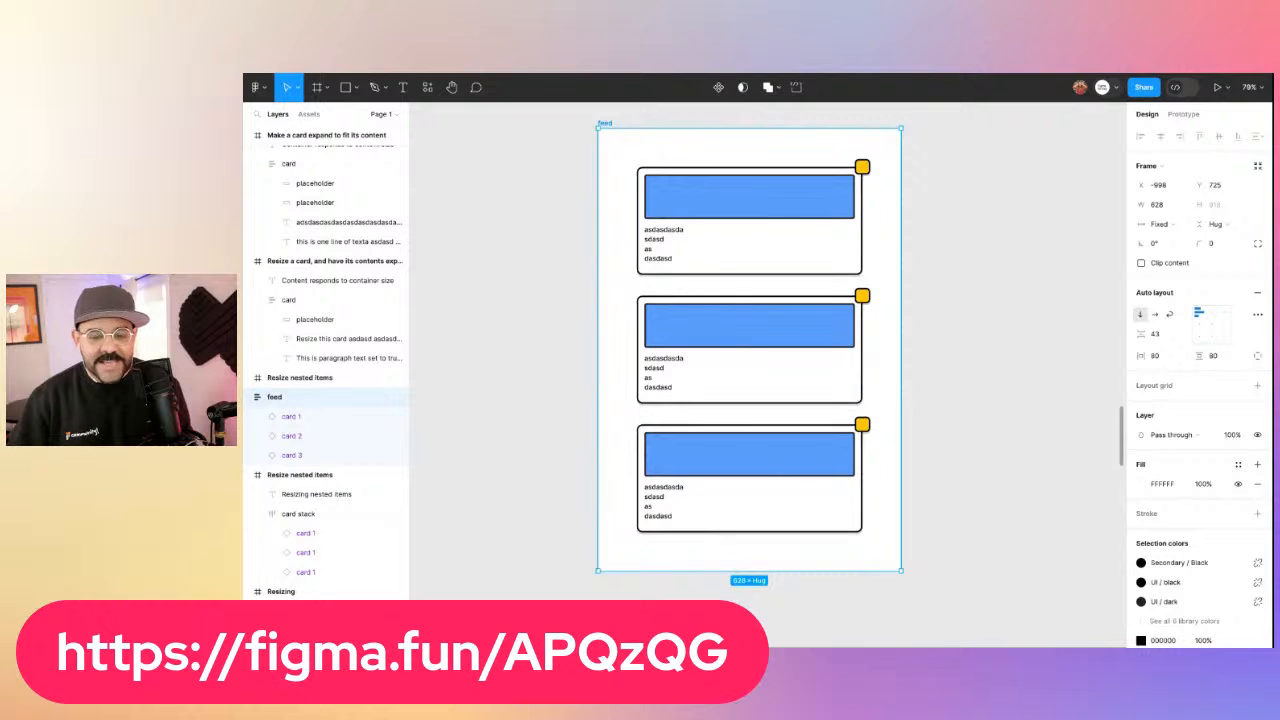
Replace the first feed card's text with five consecutive copies of itself
double_click(671, 238)
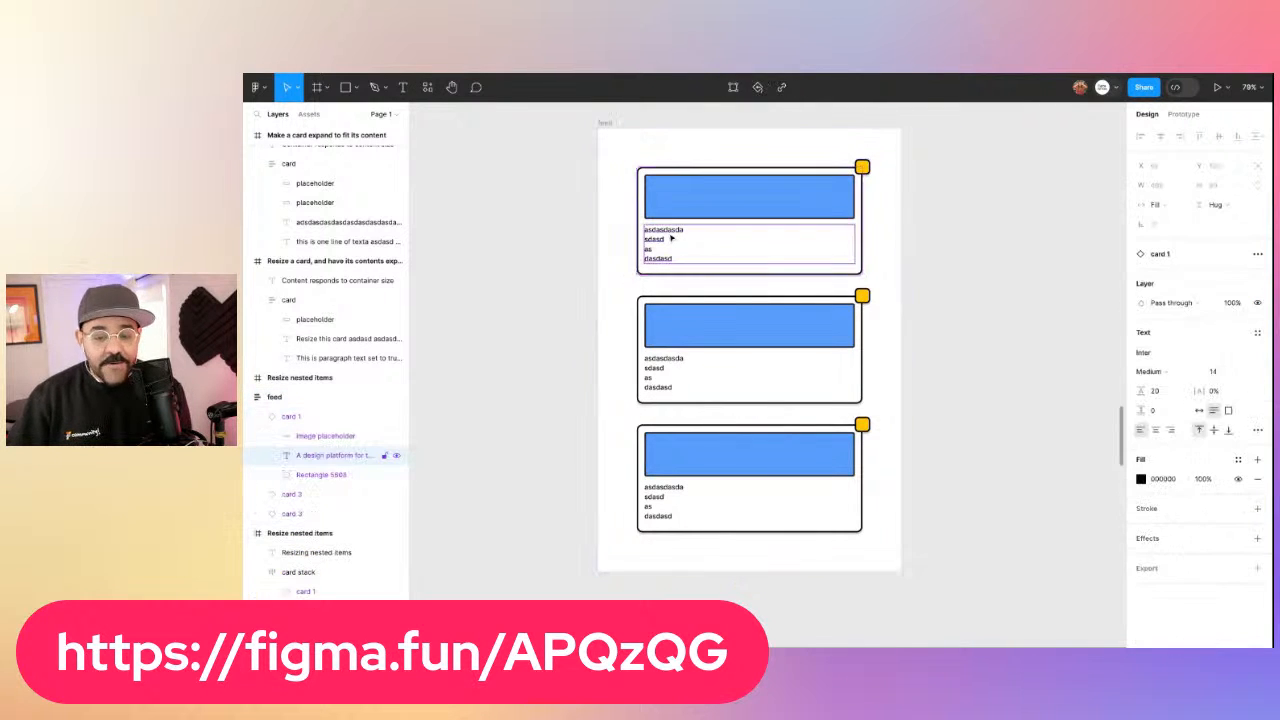
double_click(671, 238)
key("ctrl+c")
key("ctrl+v")
key("ctrl+v")
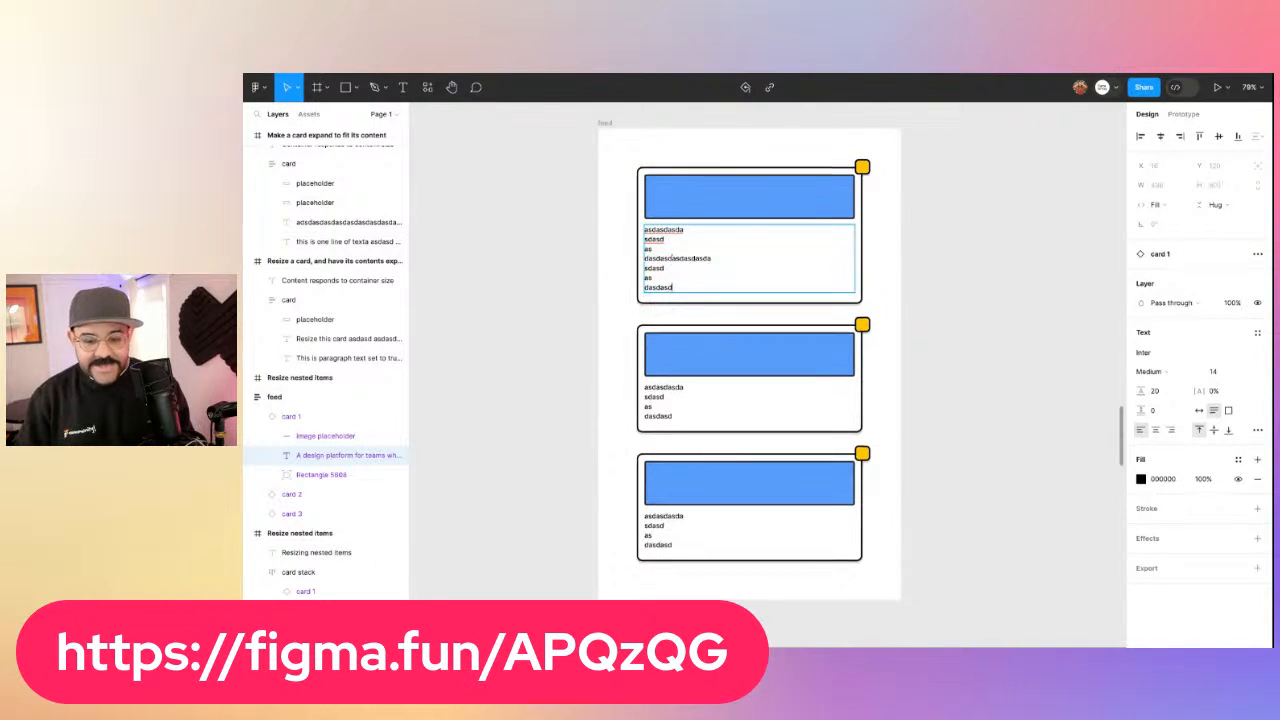
key("ctrl+v")
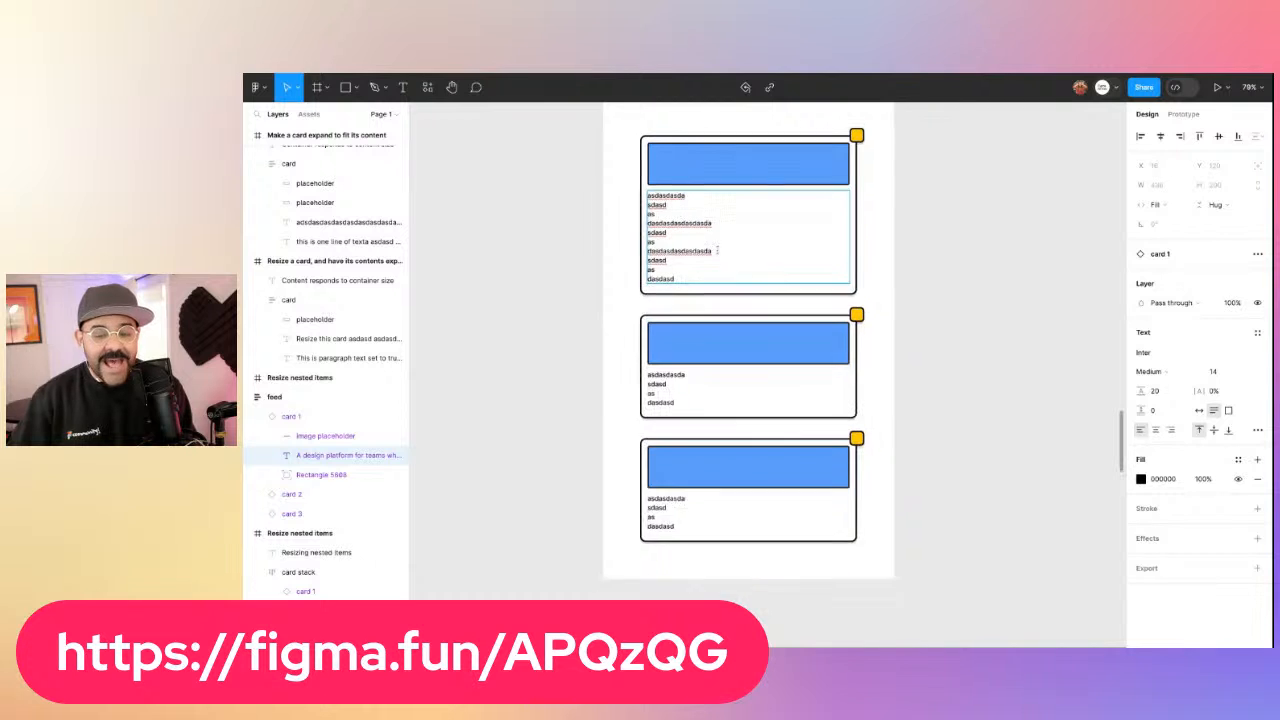
key("ctrl+v")
key("ctrl+v")
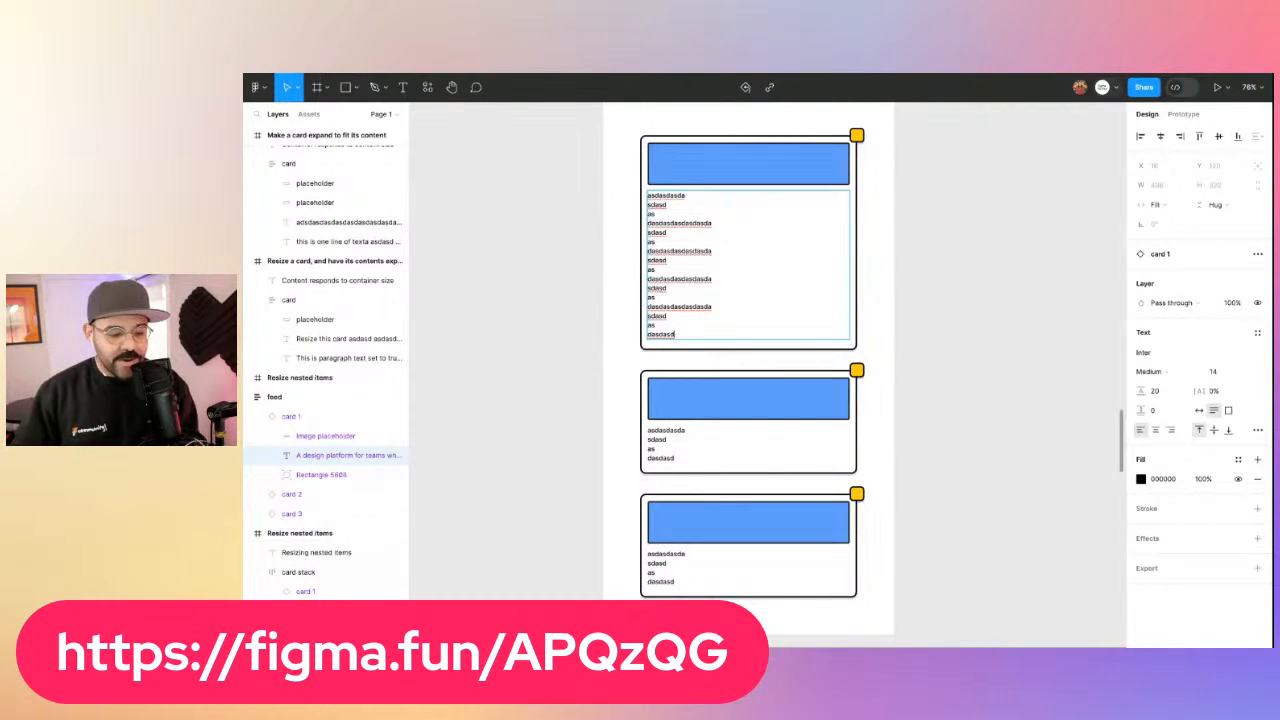
Replace the second feed card's text with four consecutive copies of the copied text, and clear the selection
scroll(914, 269, "right", 2)
left_click(630, 440)
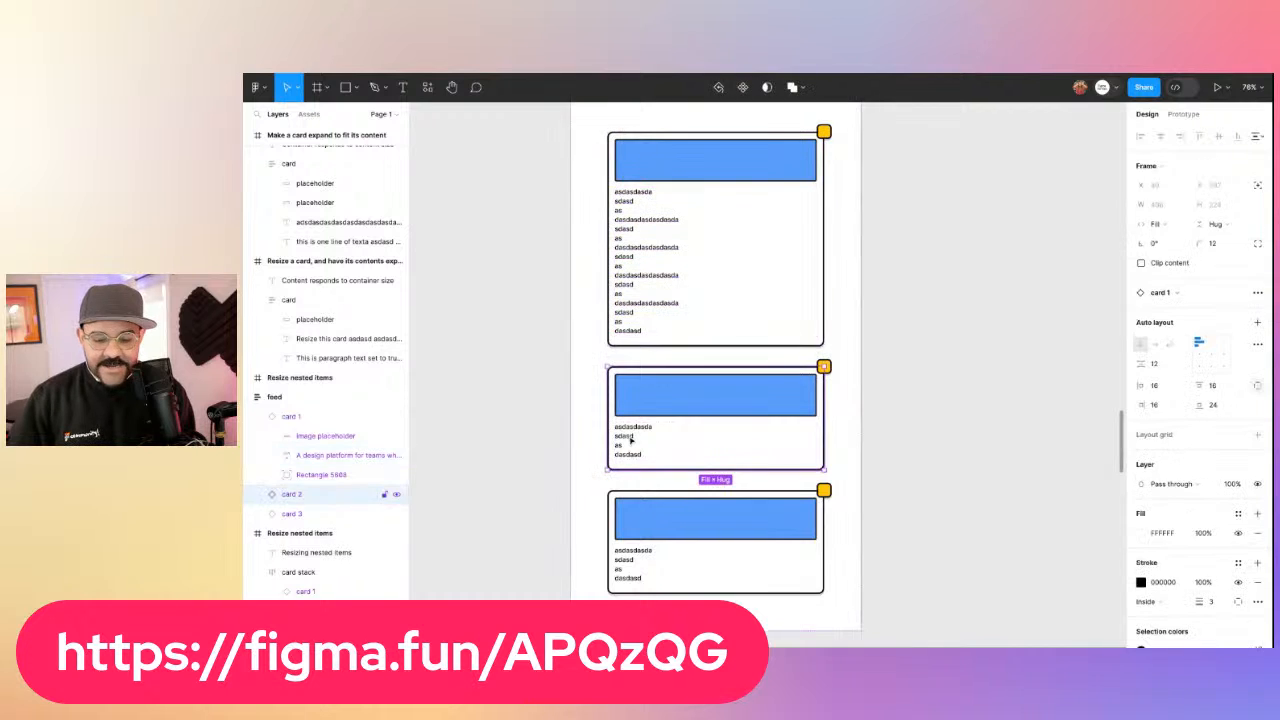
double_click(630, 440)
key("ctrl+v")
key("ctrl+v")
key("ctrl+v")
key("ctrl+v")
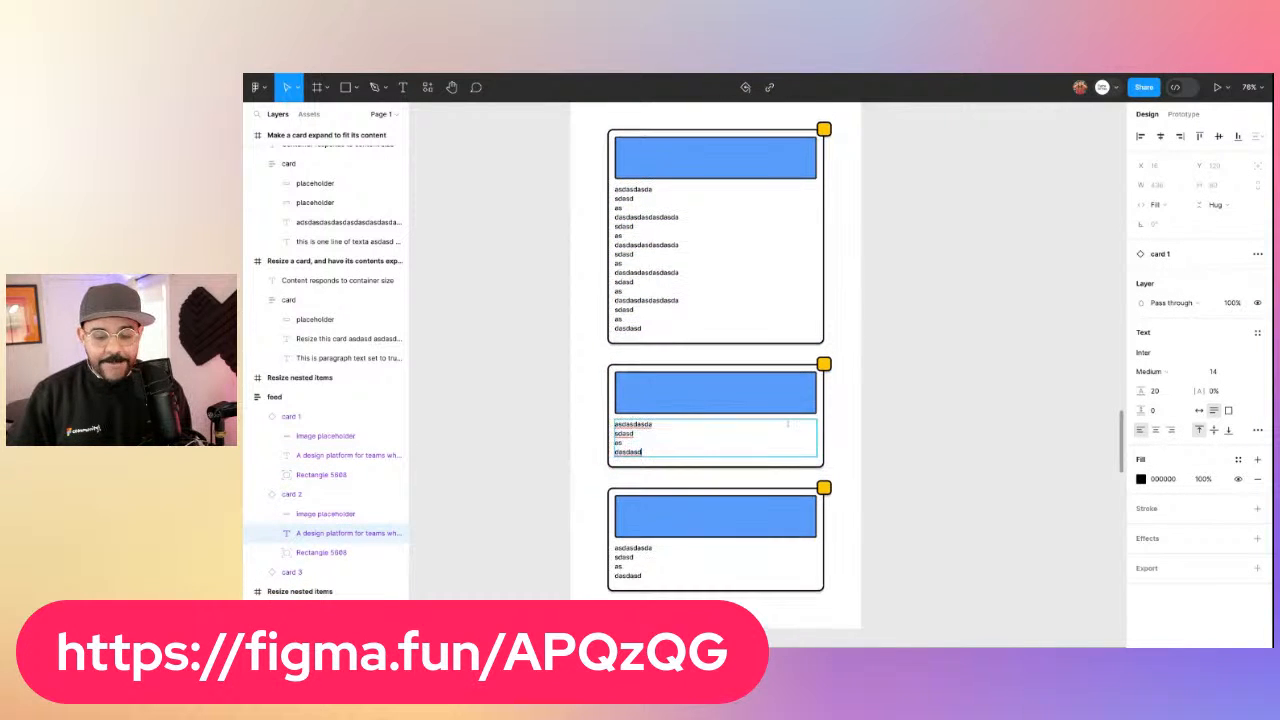
scroll(909, 400, "down", 3)
scroll(900, 388, "up", 1)
scroll(900, 388, "right", 1)
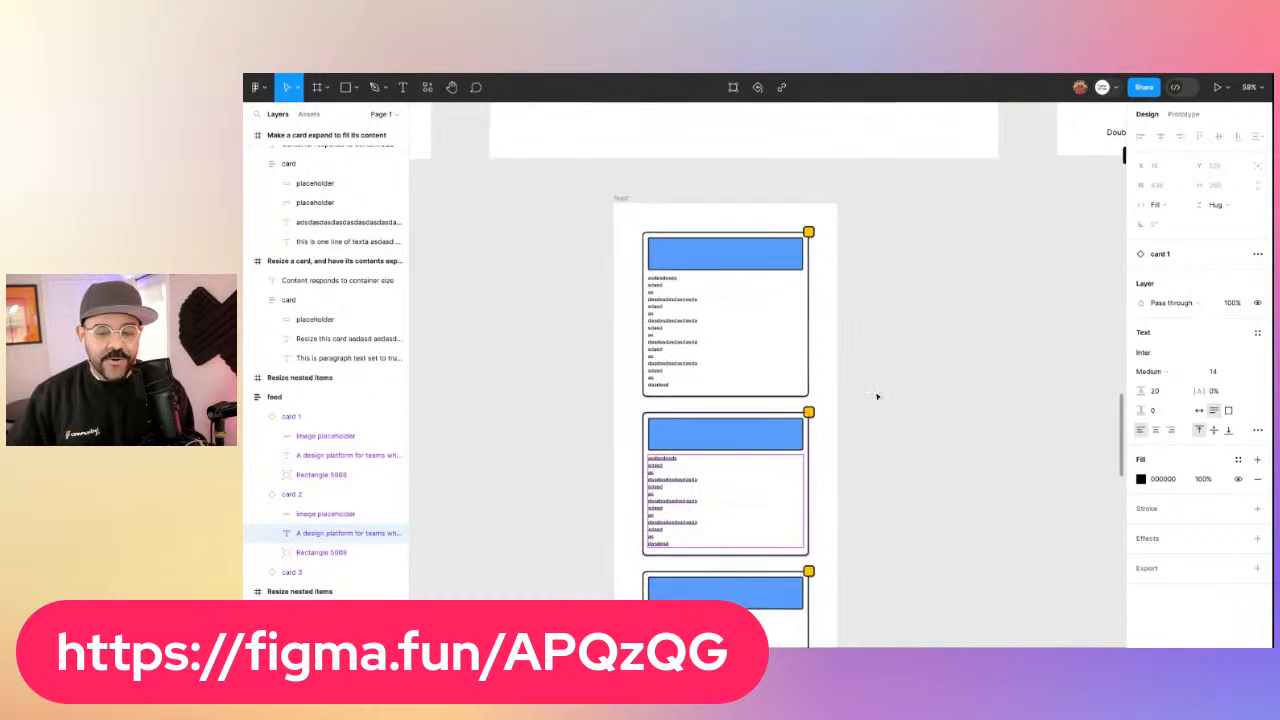
left_click(728, 298)
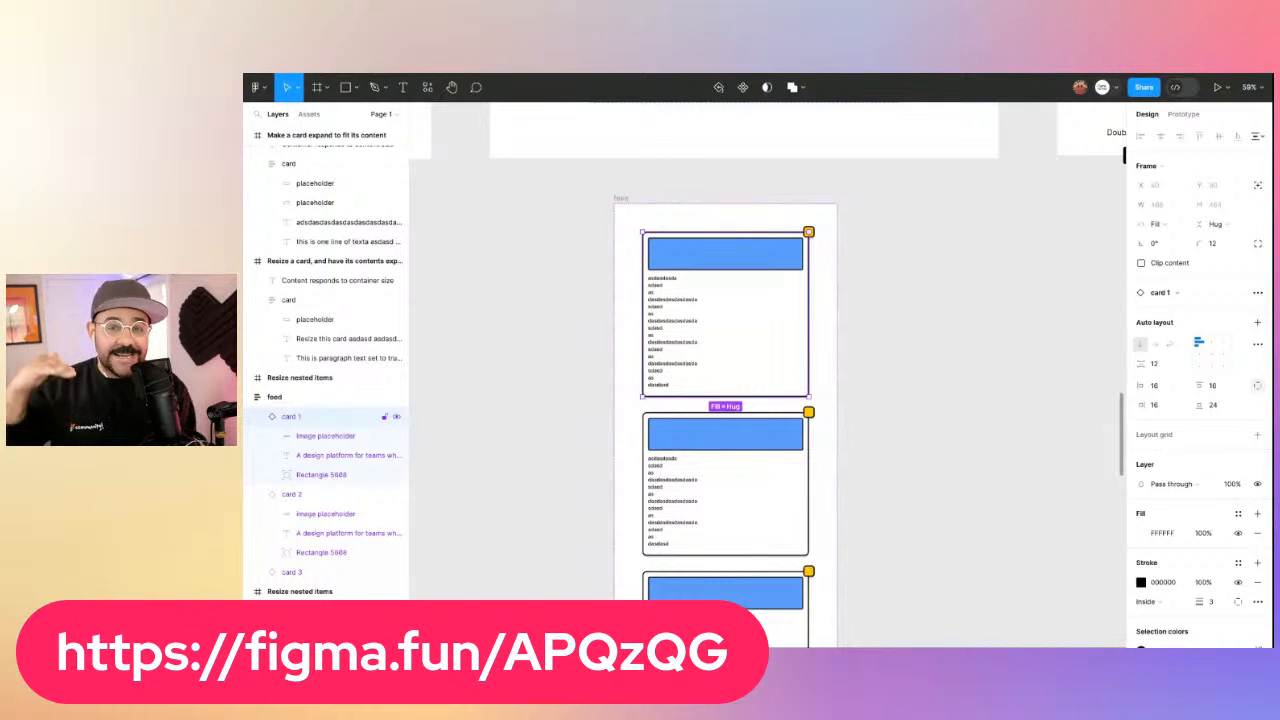
left_click(903, 260)
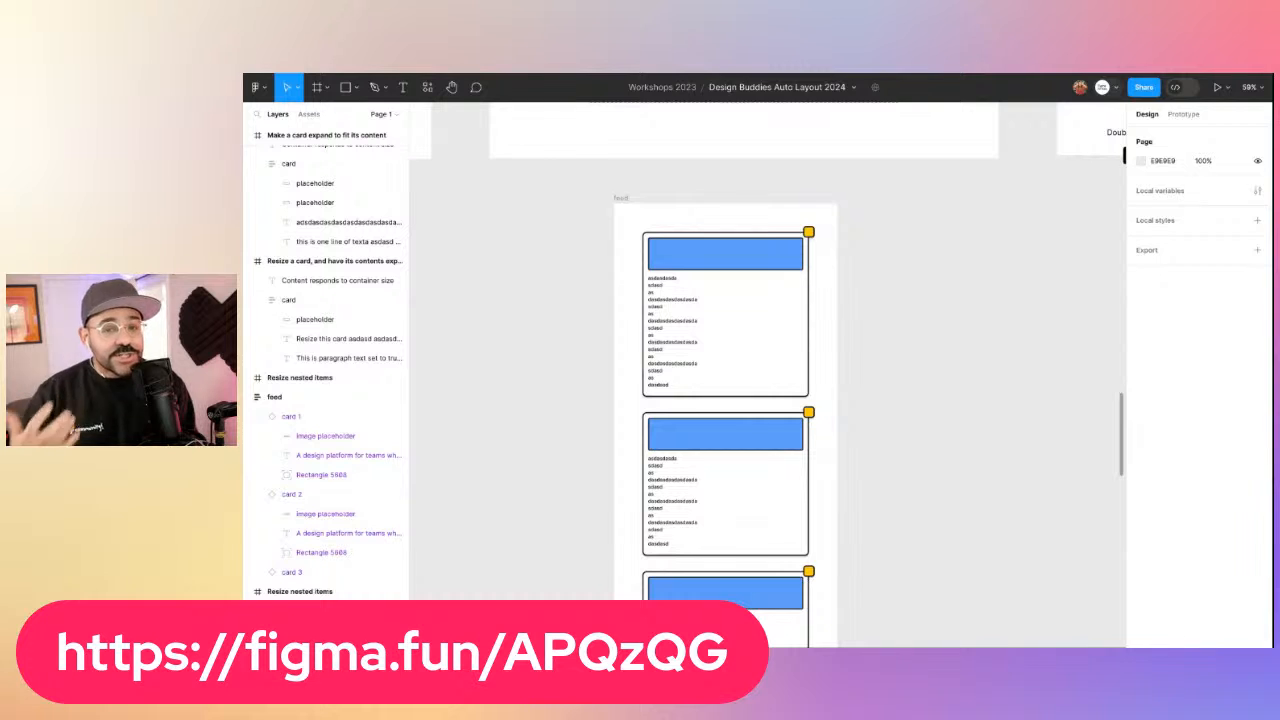
In the "Resizing shortcuts" frame, narrow the standalone List Item to about 326 wide and widen it to about 412
scroll(740, 373, "up", 5)
scroll(740, 373, "right", 5)
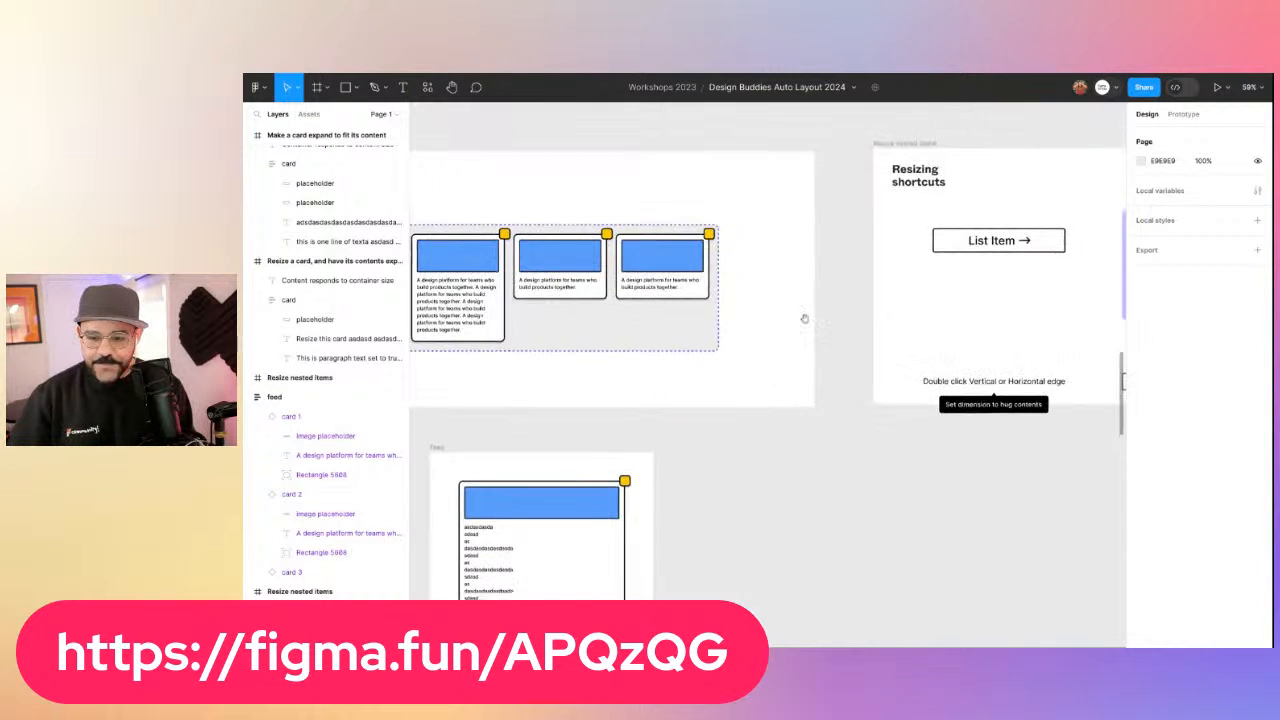
scroll(709, 360, "down", 1)
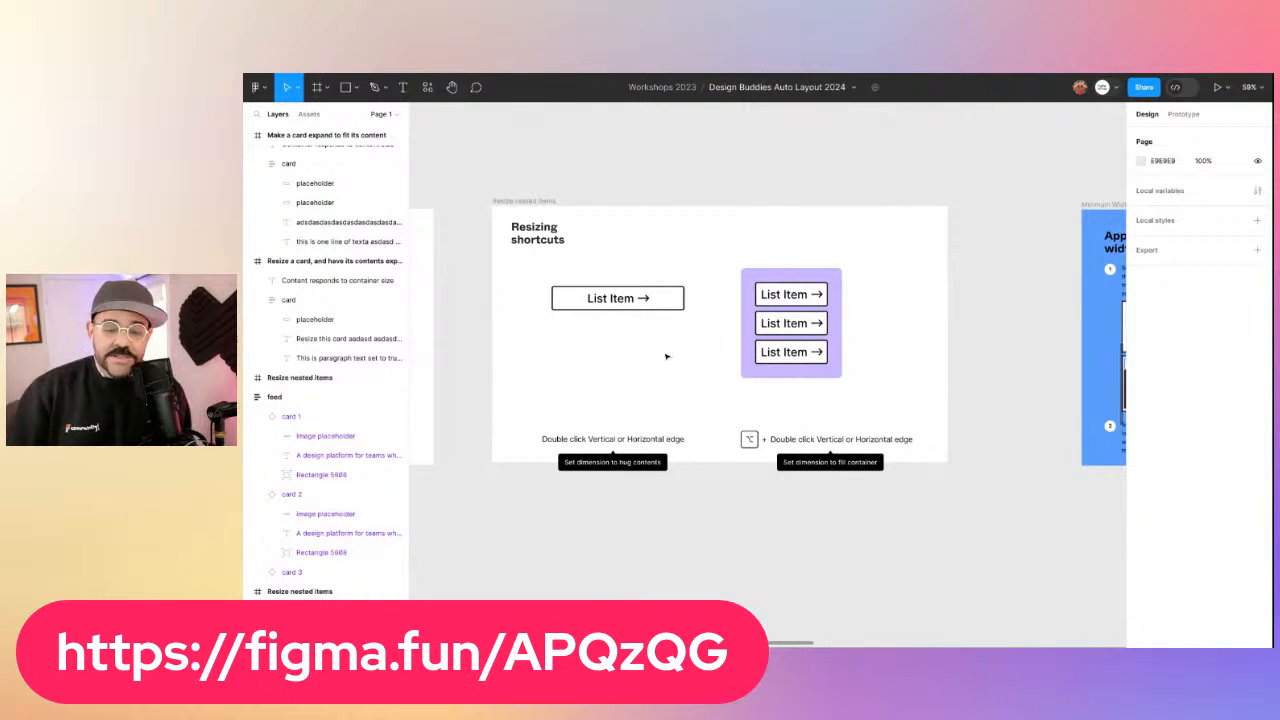
scroll(660, 358, "up", 2)
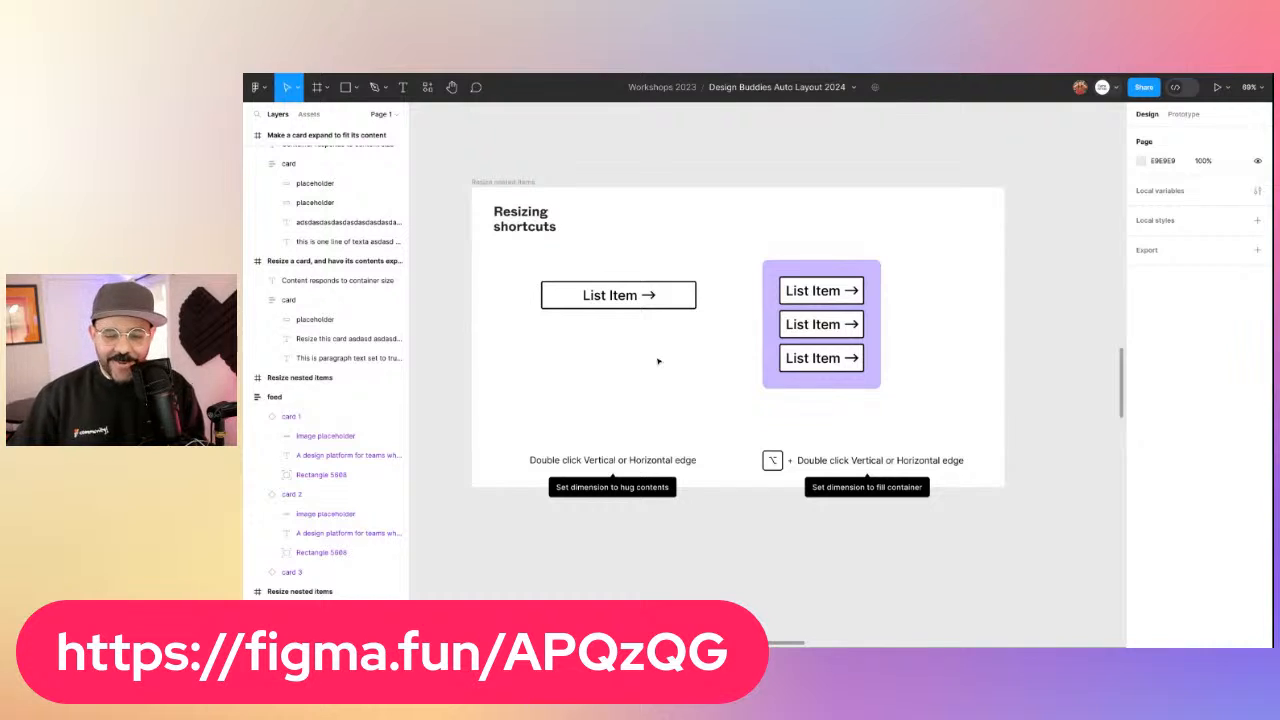
left_click(636, 302)
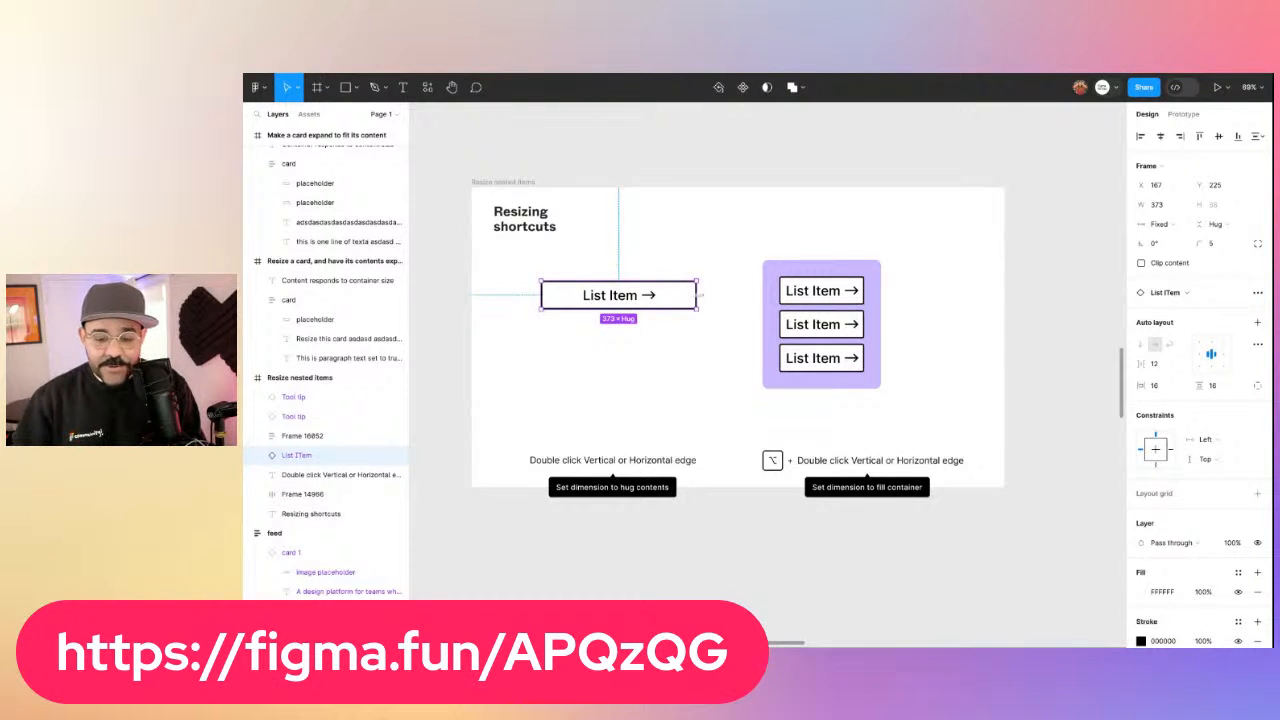
mouse_move(697, 296)
left_mouse_down()
mouse_move(762, 296)
mouse_move(651, 296)
mouse_move(746, 296)
mouse_move(677, 296)
left_mouse_up()
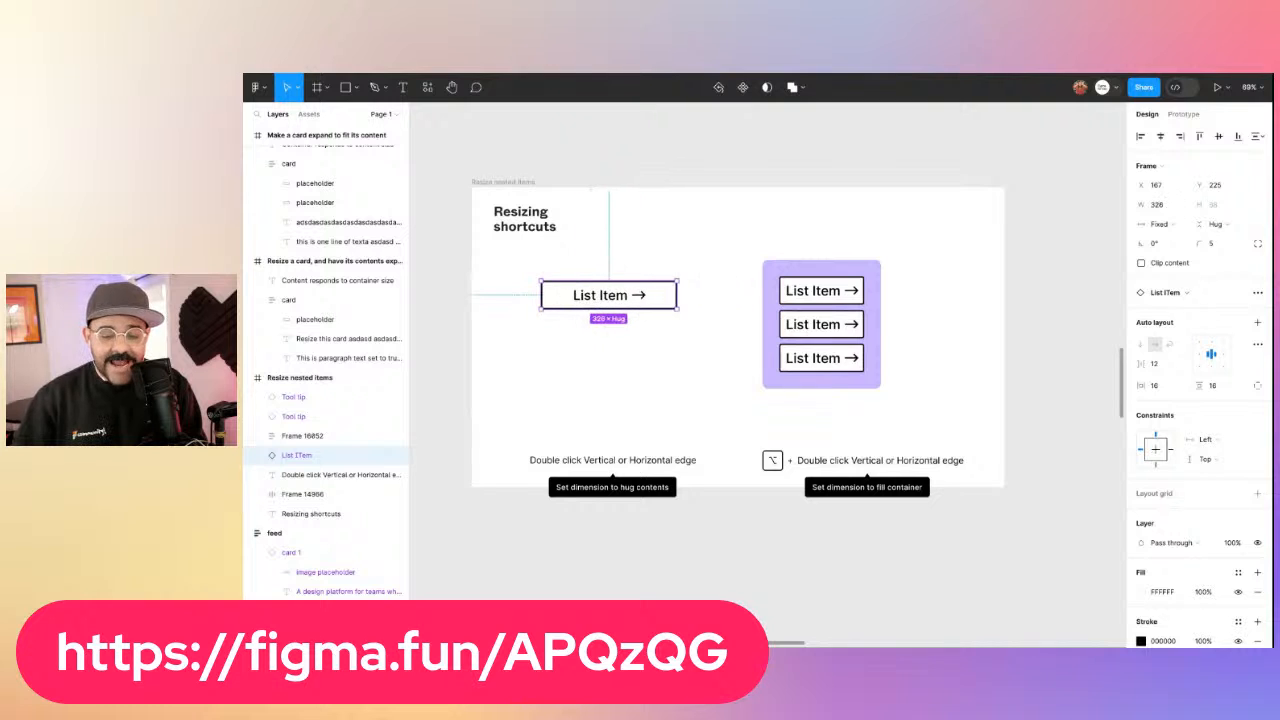
left_click(259, 456)
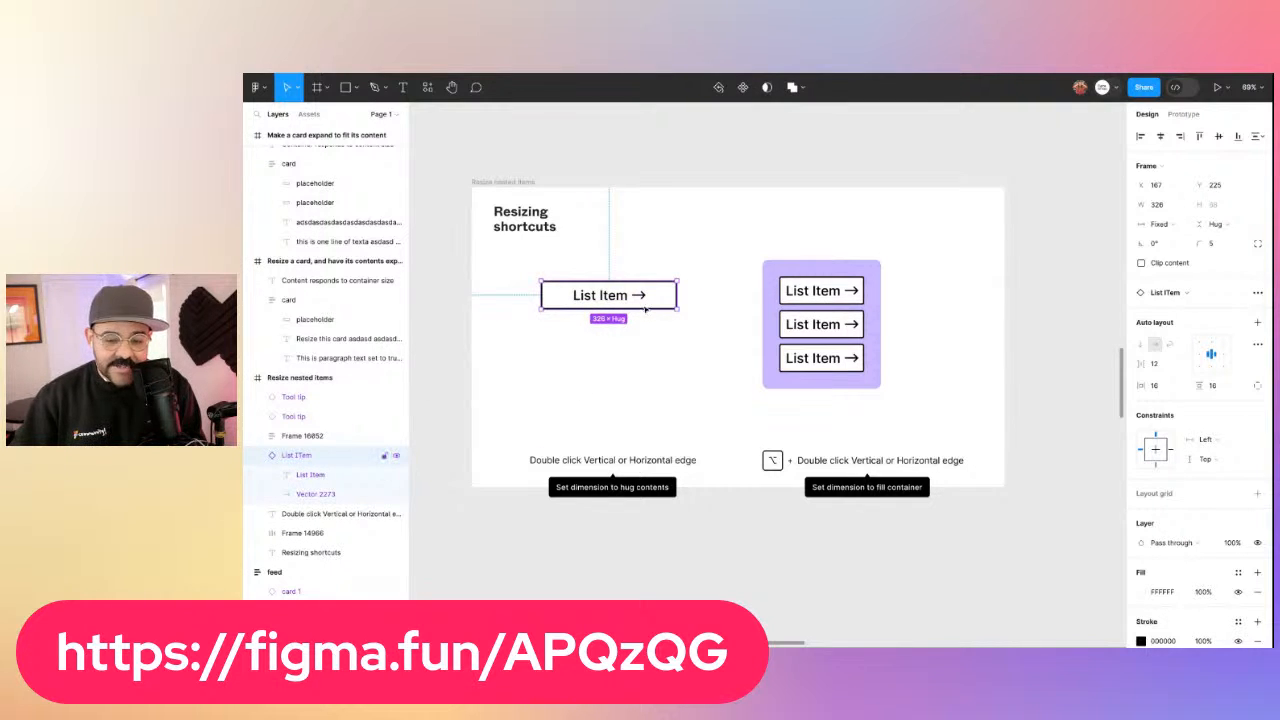
left_click_drag(681, 293, 713, 296)
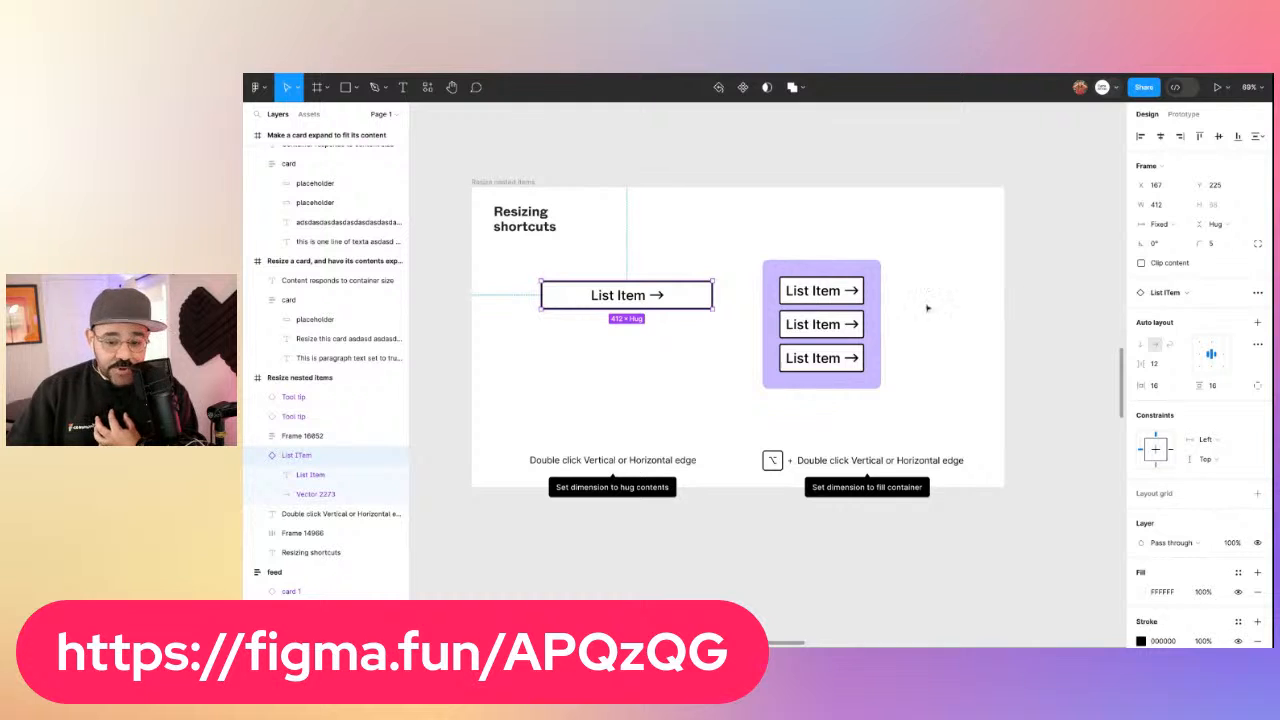
Try replacing the standalone List Item's label with several lines of filler text starting with "sda", and undo the text edits
double_click(631, 296)
double_click(631, 296)
type("sda")
key("Return")
type("asdas")
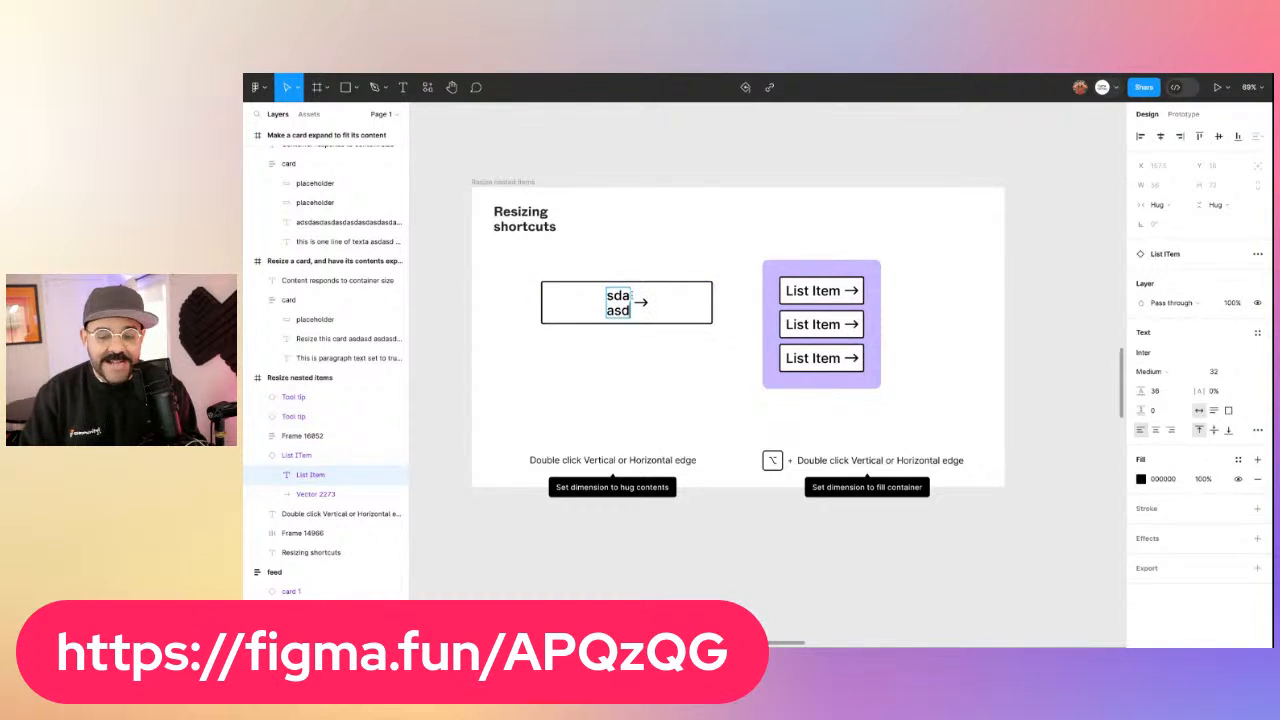
key("Return")
type("dasd")
key("BackSpace")
key("BackSpace")
key("BackSpace")
key("BackSpace")
key("BackSpace")
key("ctrl+z")
key("ctrl+z")
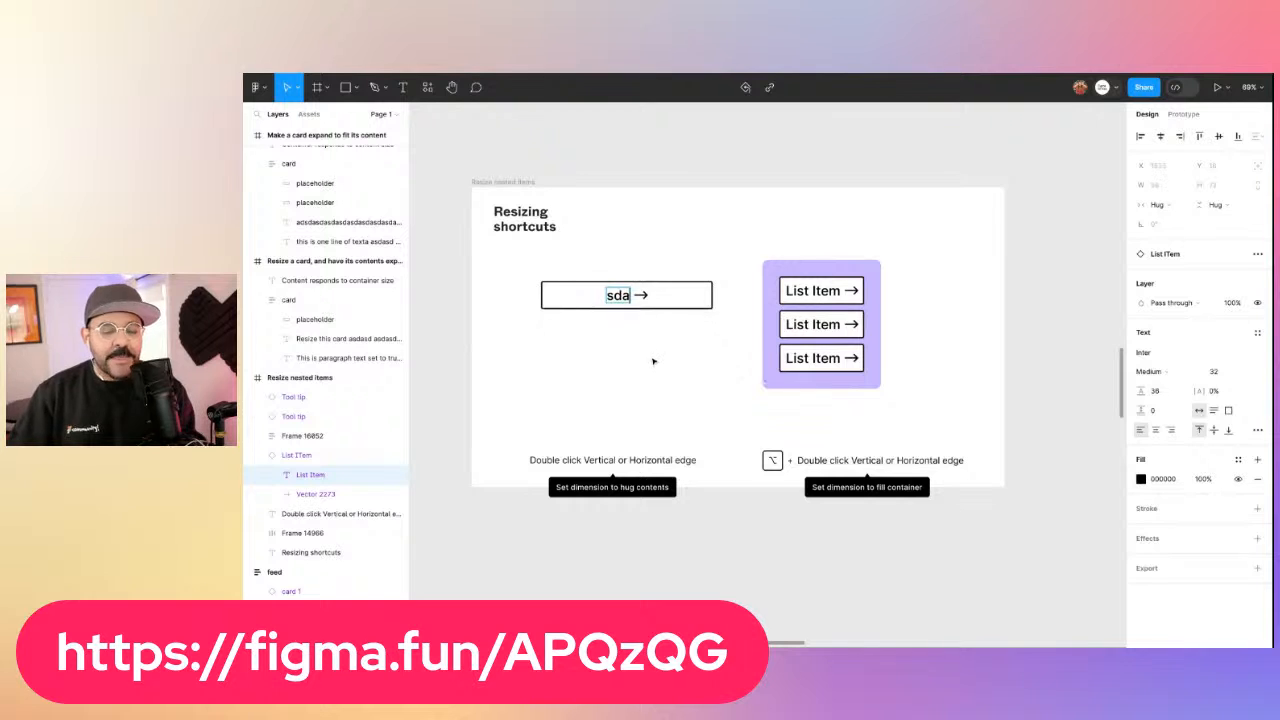
key("Escape")
key("Escape")
left_click(631, 305)
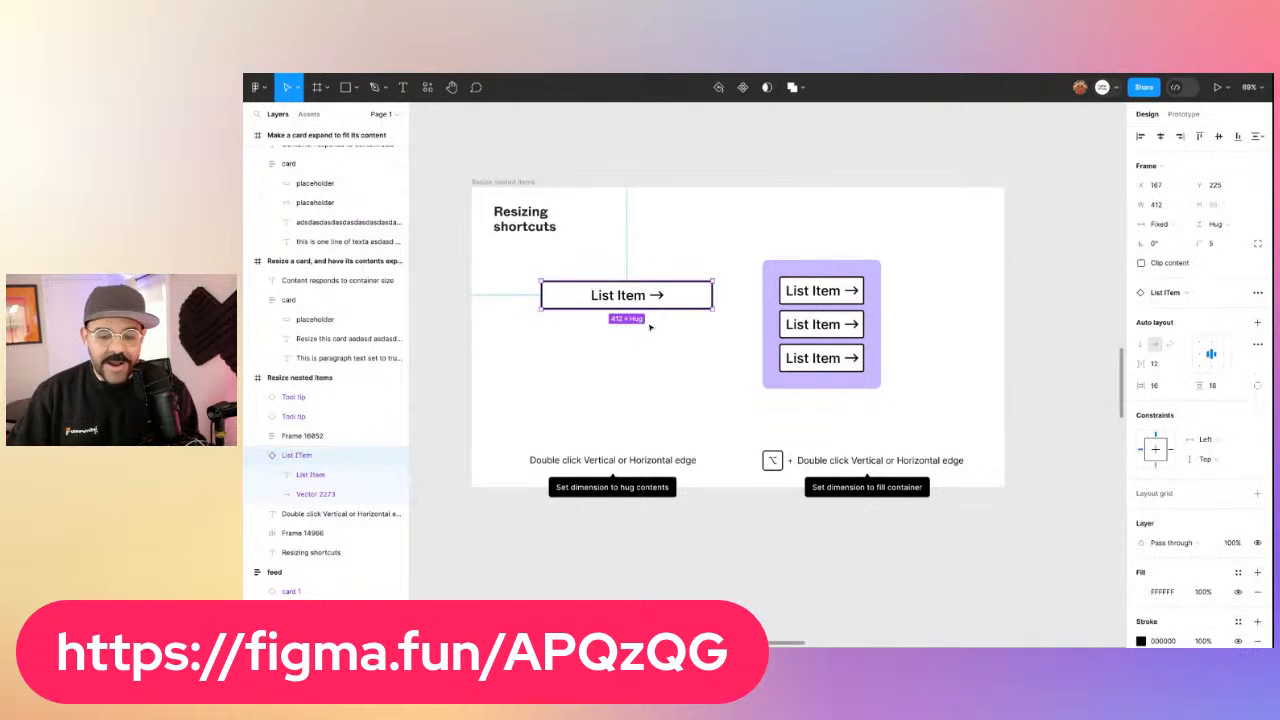
Snap the widened List Item's width to hug contents and stretch it again to about 447 wide
left_click_drag(713, 296, 732, 297)
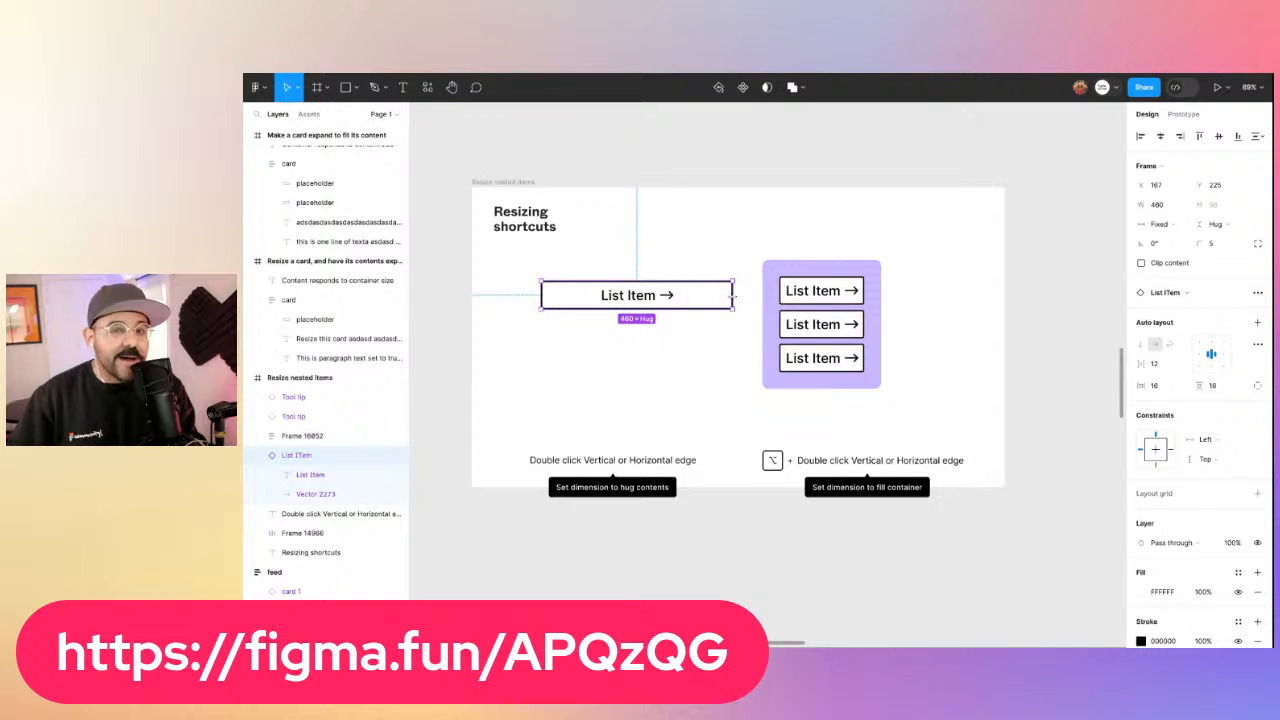
double_click(733, 296)
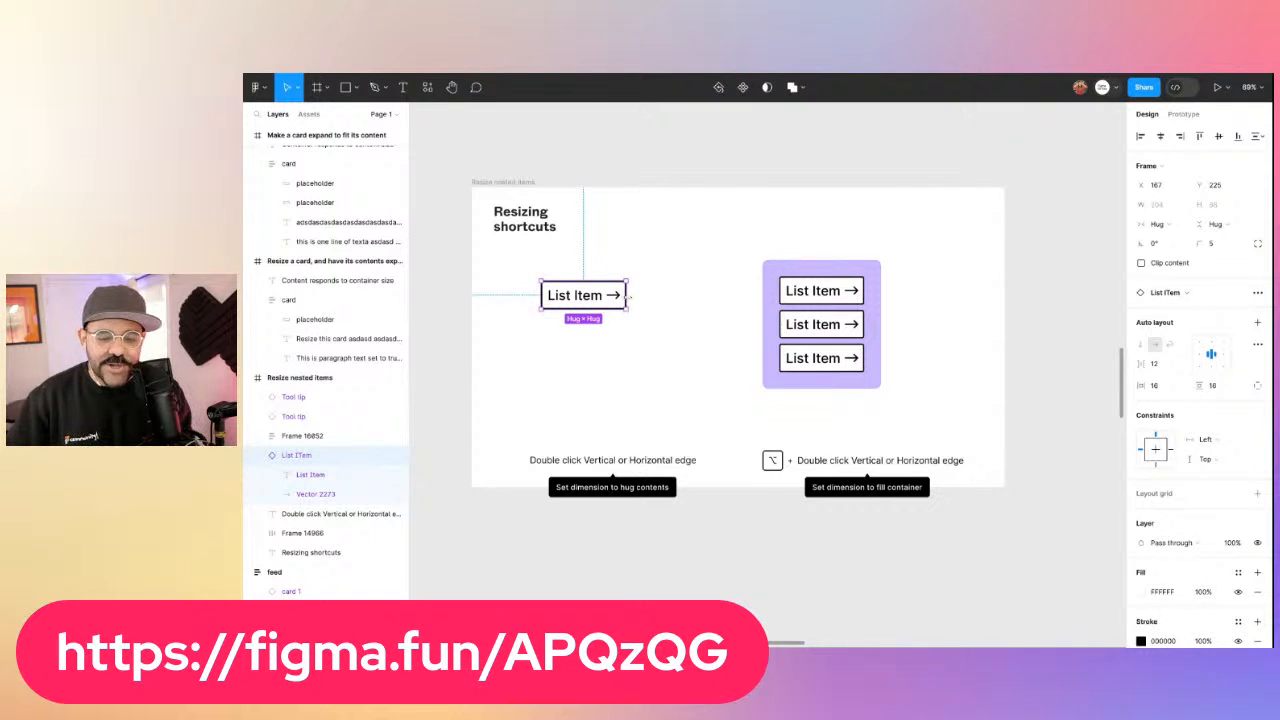
left_click_drag(628, 296, 727, 296)
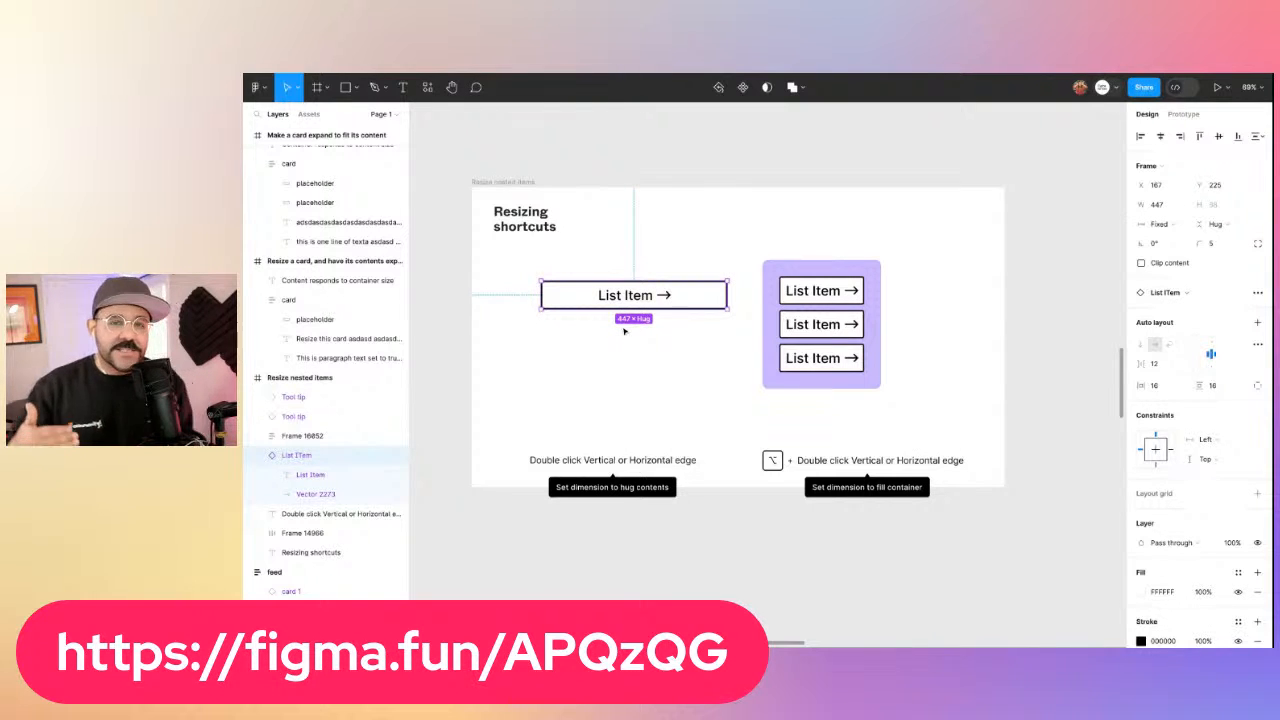
Snap the standalone List Item's width to hug contents and replace its label with "asdasdasdasdasd"
double_click(731, 297)
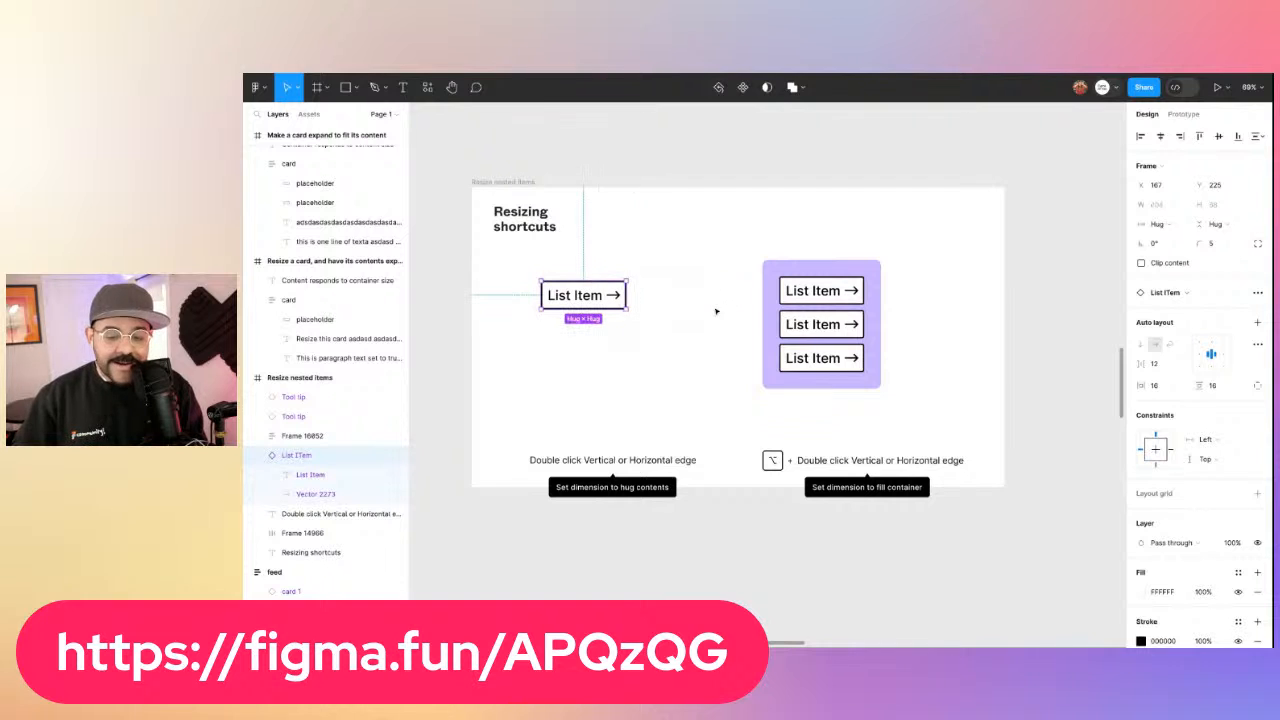
double_click(583, 299)
key("Return")
type("asdasdasdasdasd")
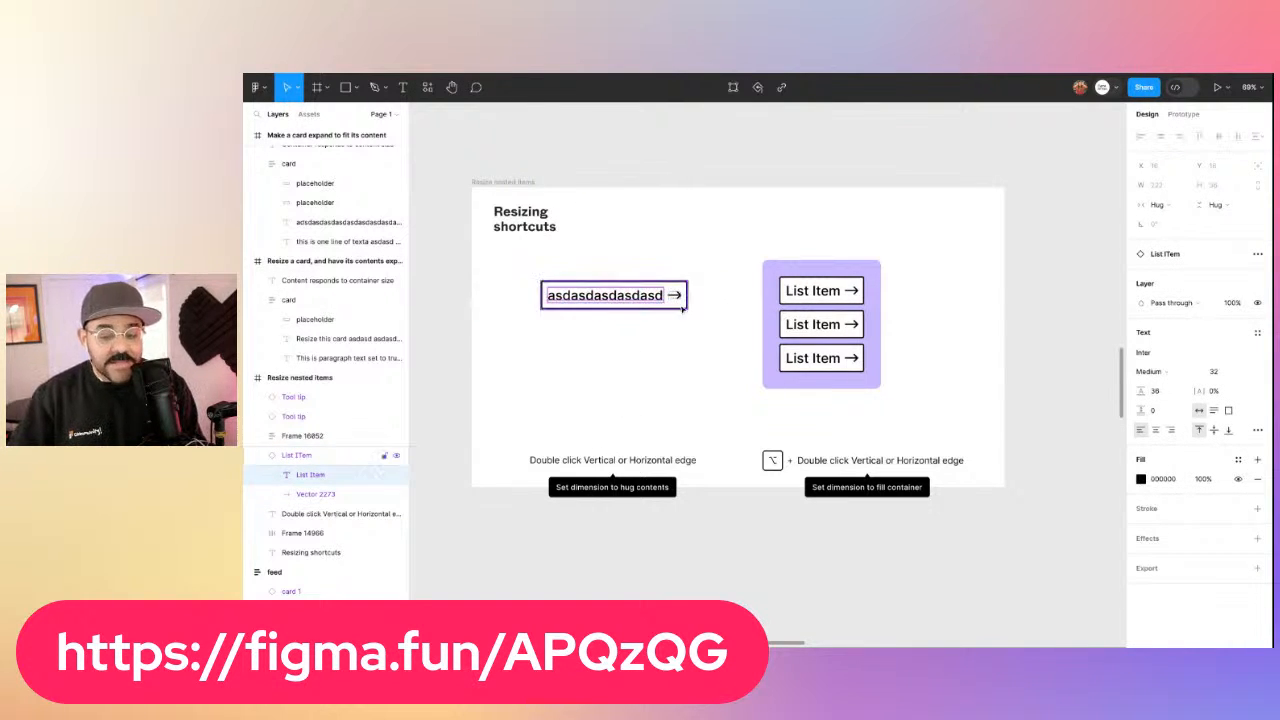
key("Escape")
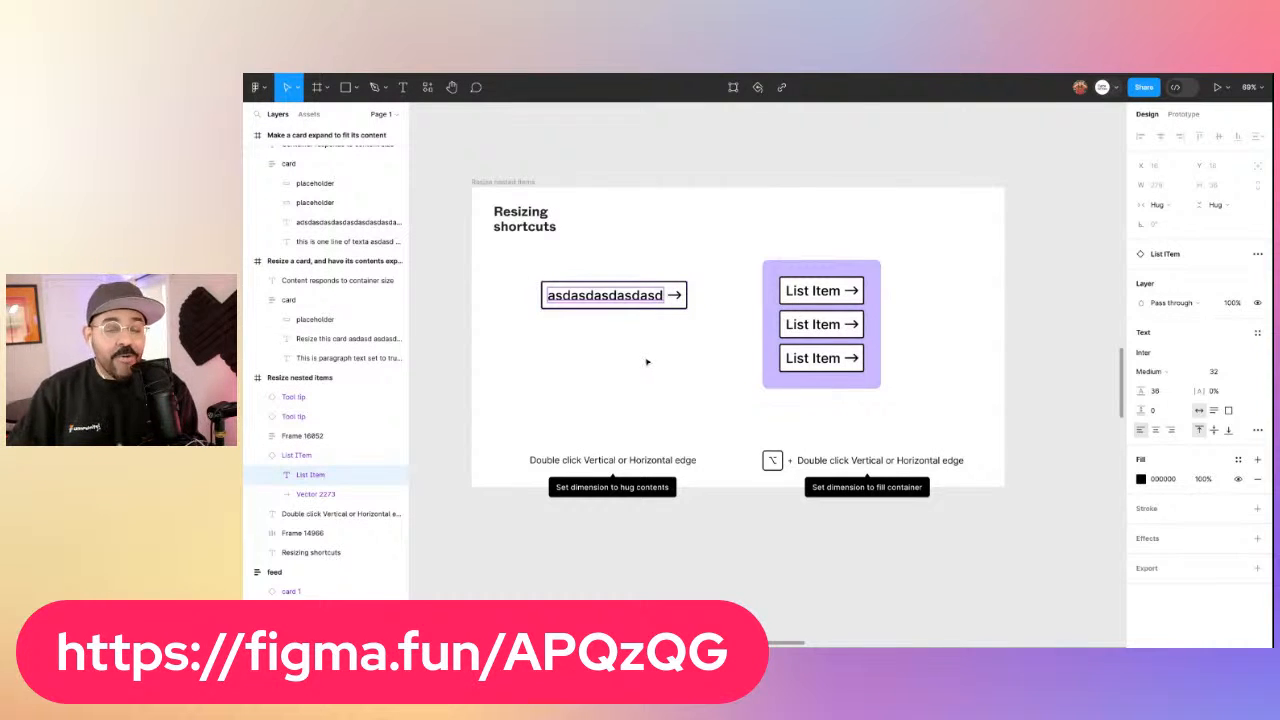
Stretch the standalone List Item to about 516 wide and try left, right and centre alignment of its contents
left_click(677, 311)
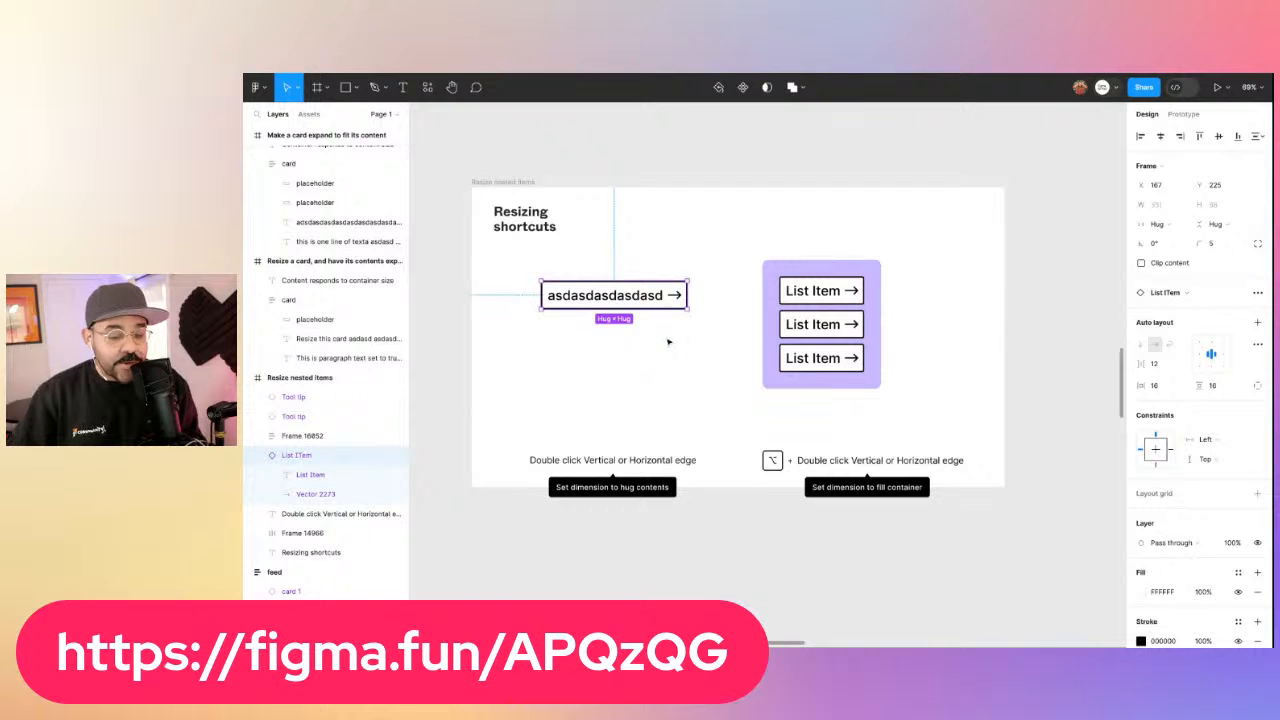
left_click_drag(677, 284, 730, 302)
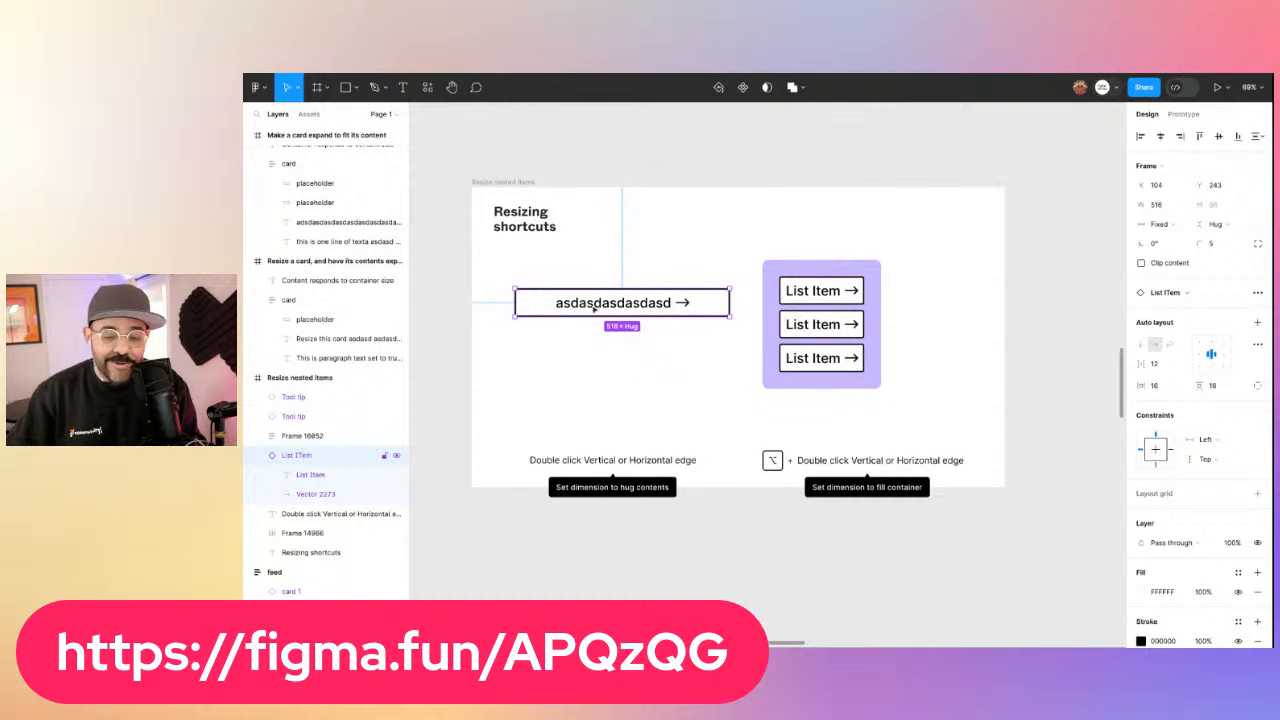
left_click(1199, 355)
left_click(1220, 356)
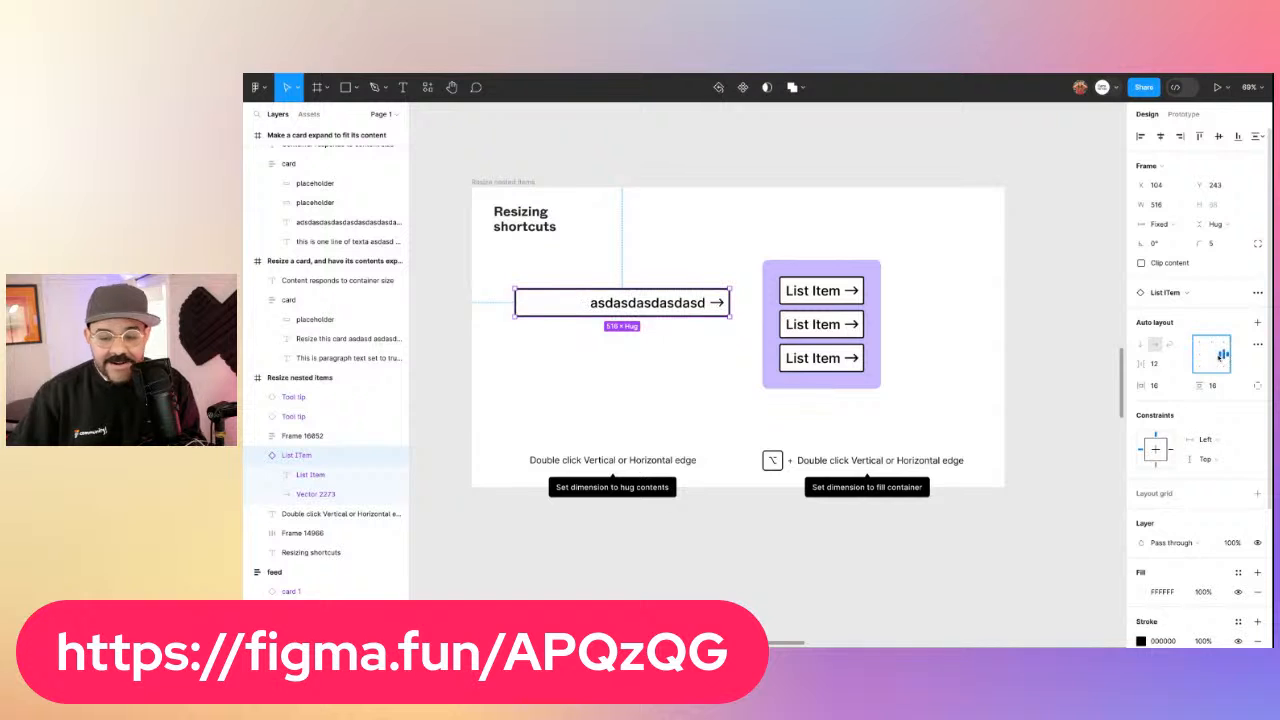
left_click(1211, 355)
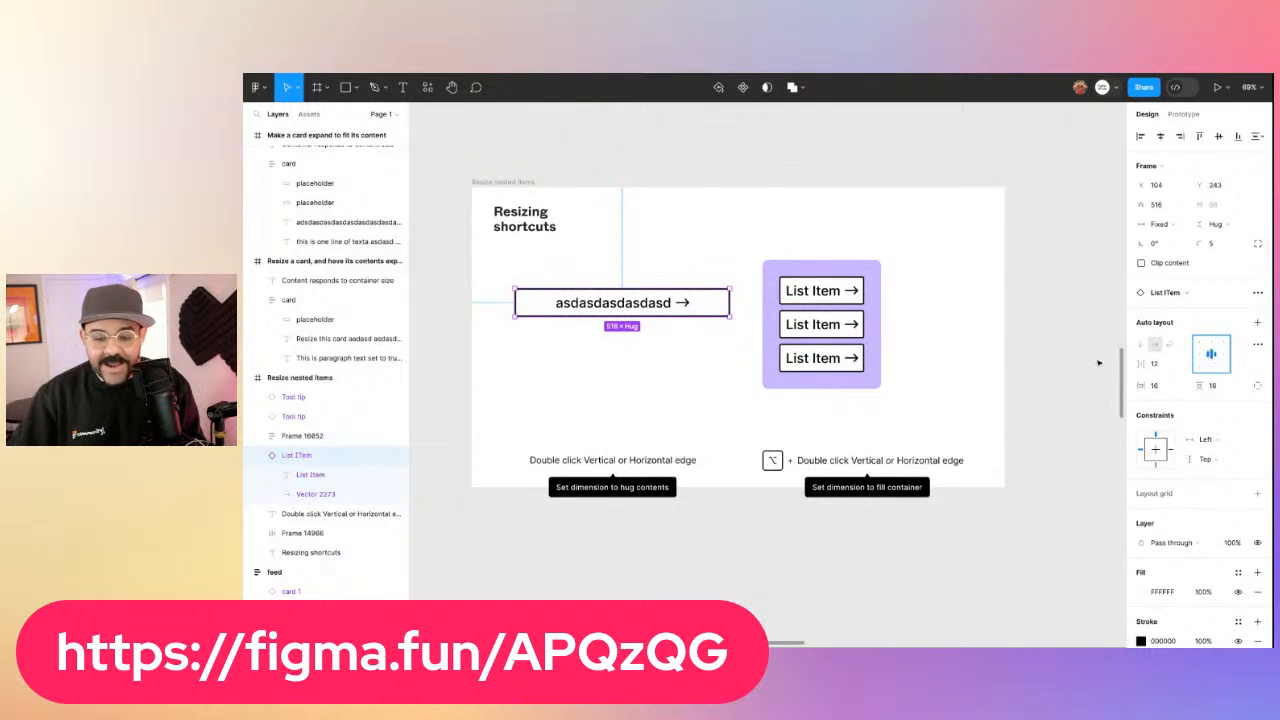
Set the standalone List Item's horizontal gap to Auto and snap its width back to hug contents
left_click(1181, 364)
left_click(1145, 398)
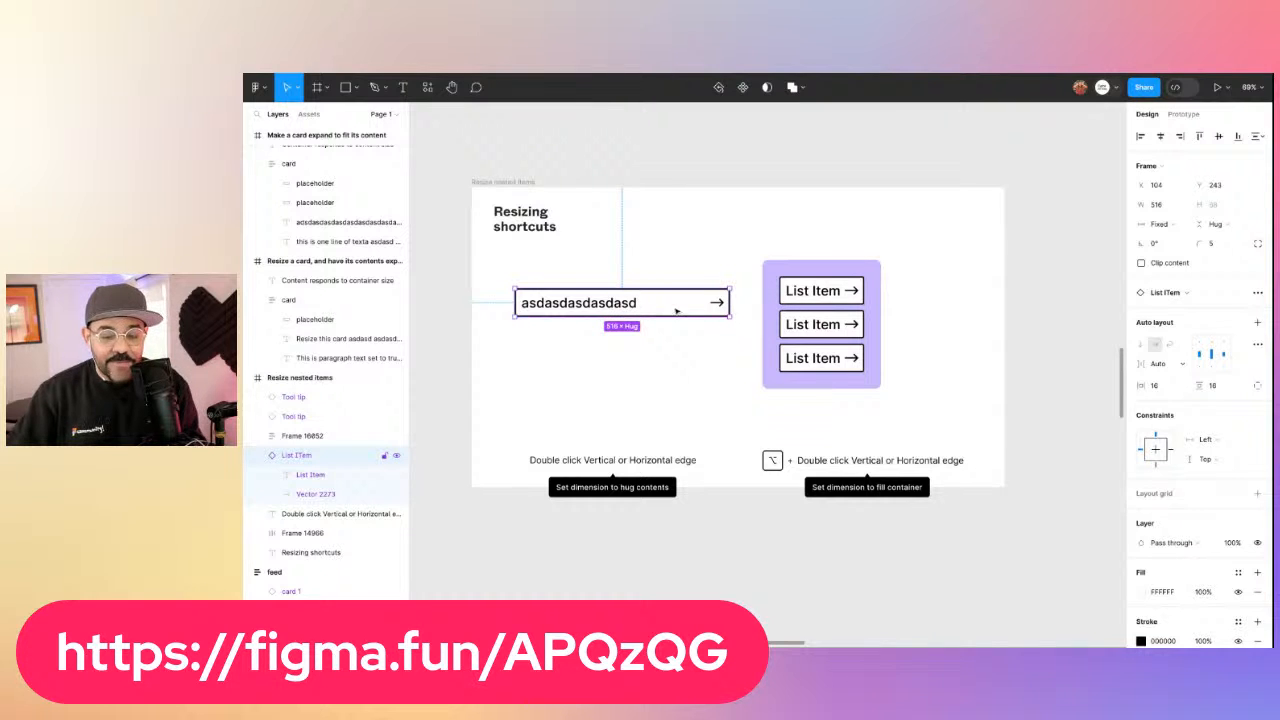
double_click(730, 303)
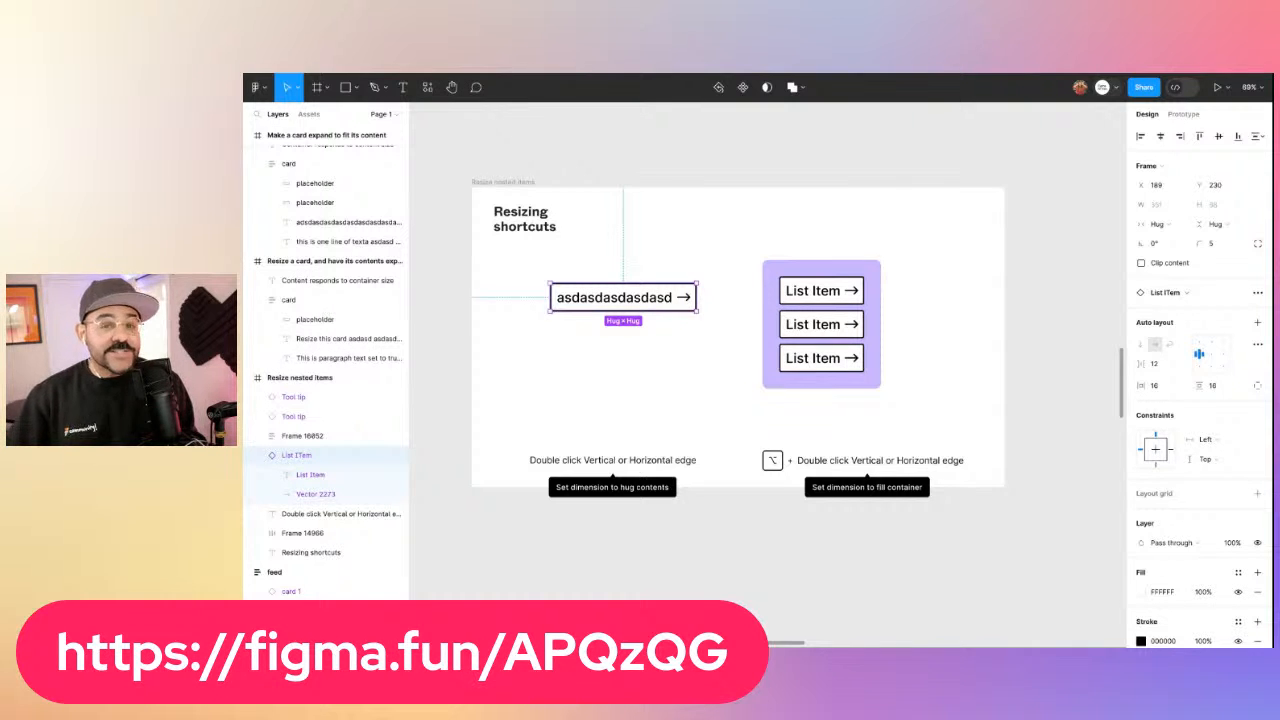
Widen the purple frame holding the three nested List Items to about 520
left_click(841, 271)
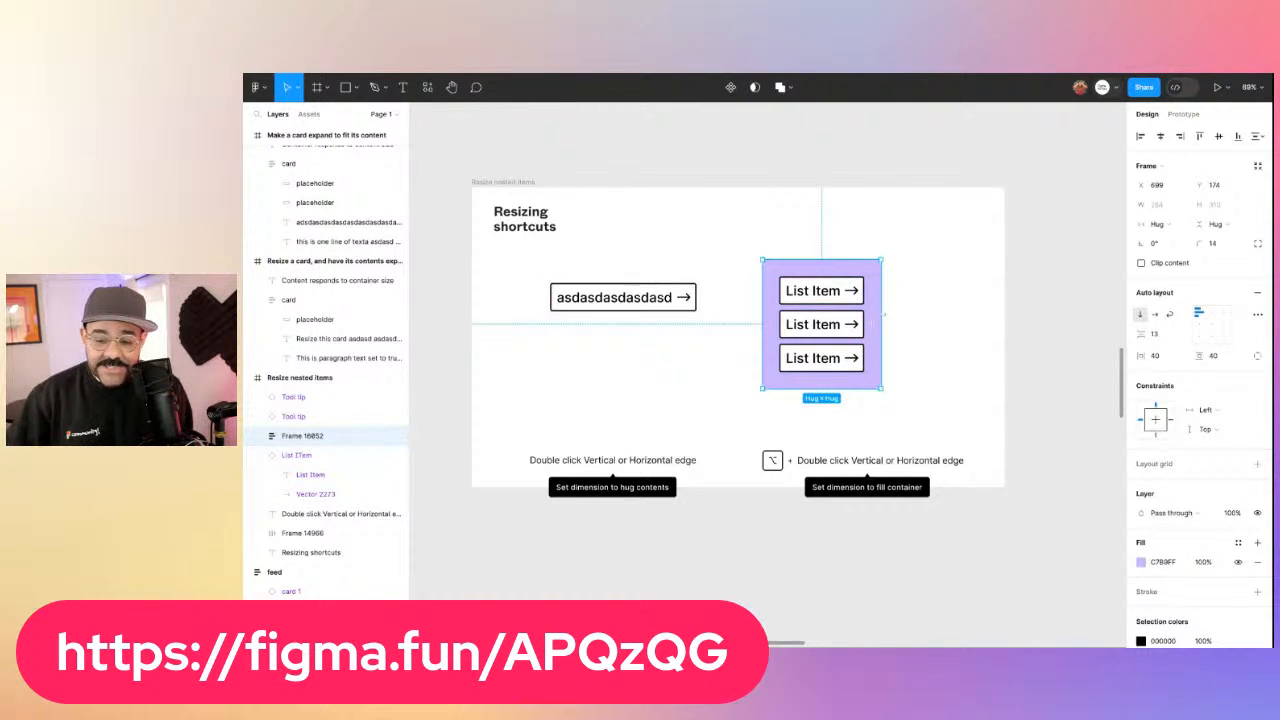
left_click_drag(882, 316, 980, 316)
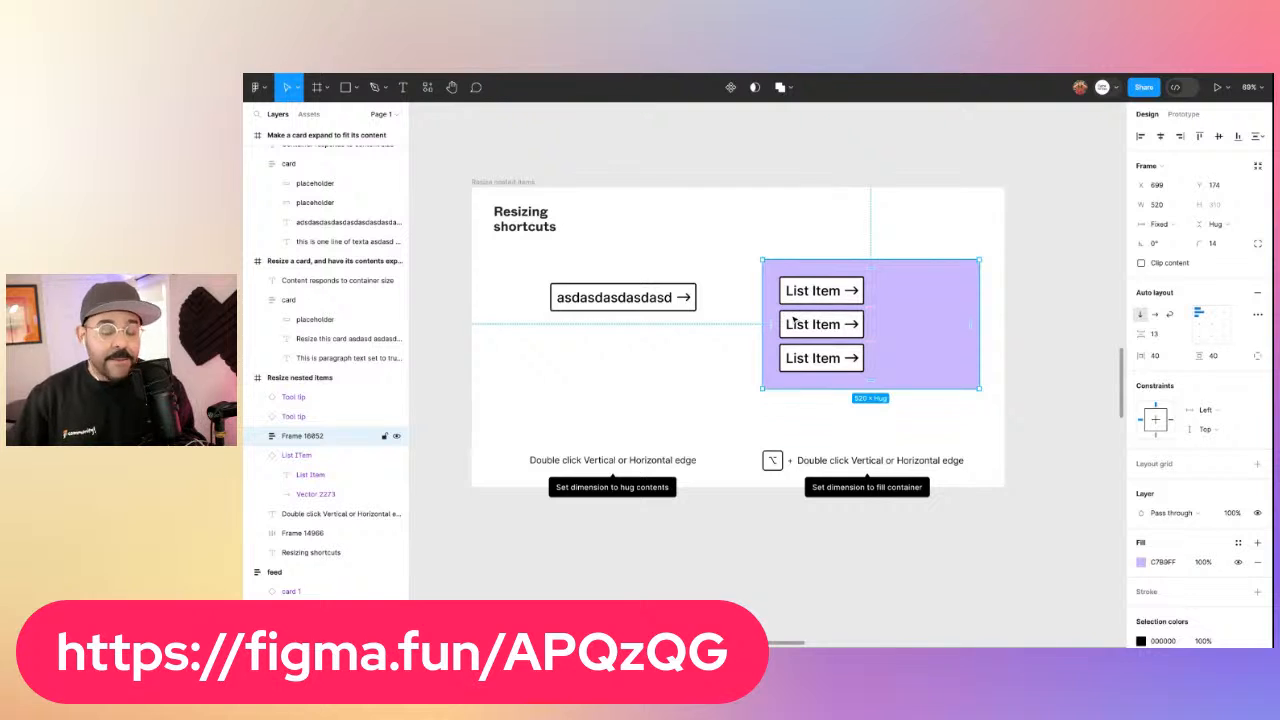
Try setting the width of all three nested List Items to fill container, and undo that change
key("Return")
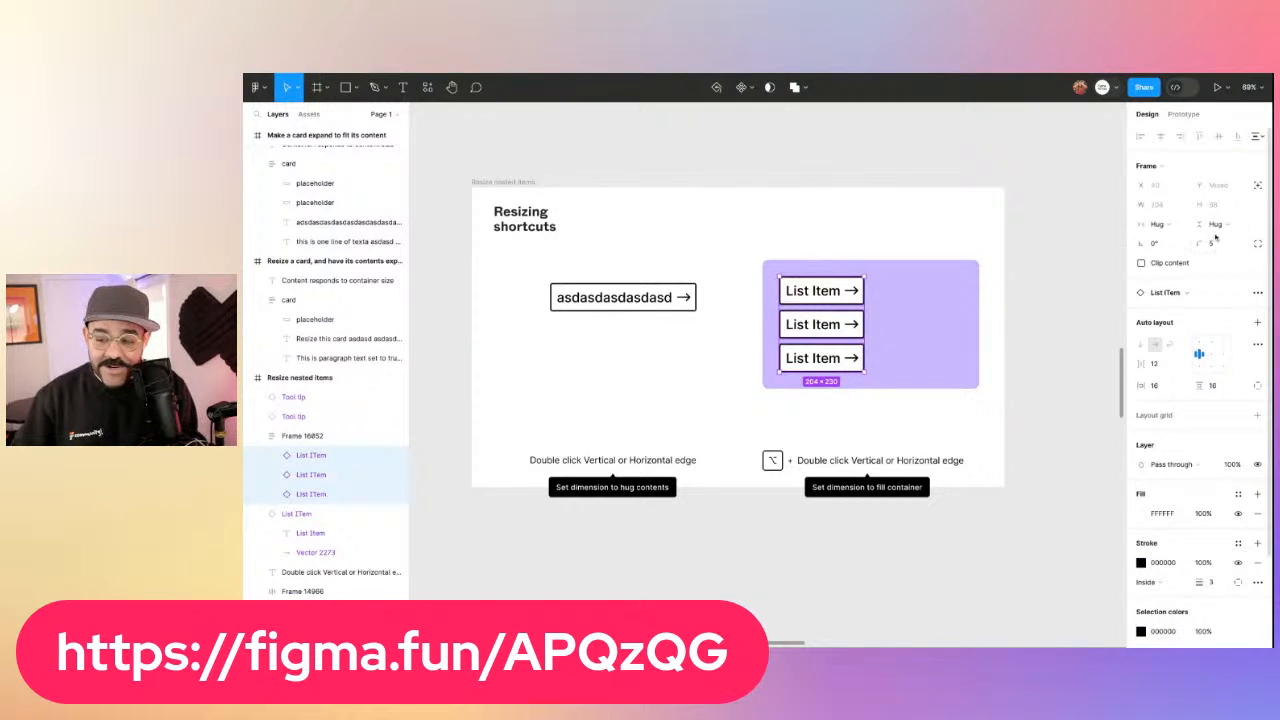
left_click(1172, 226)
left_click(1186, 239)
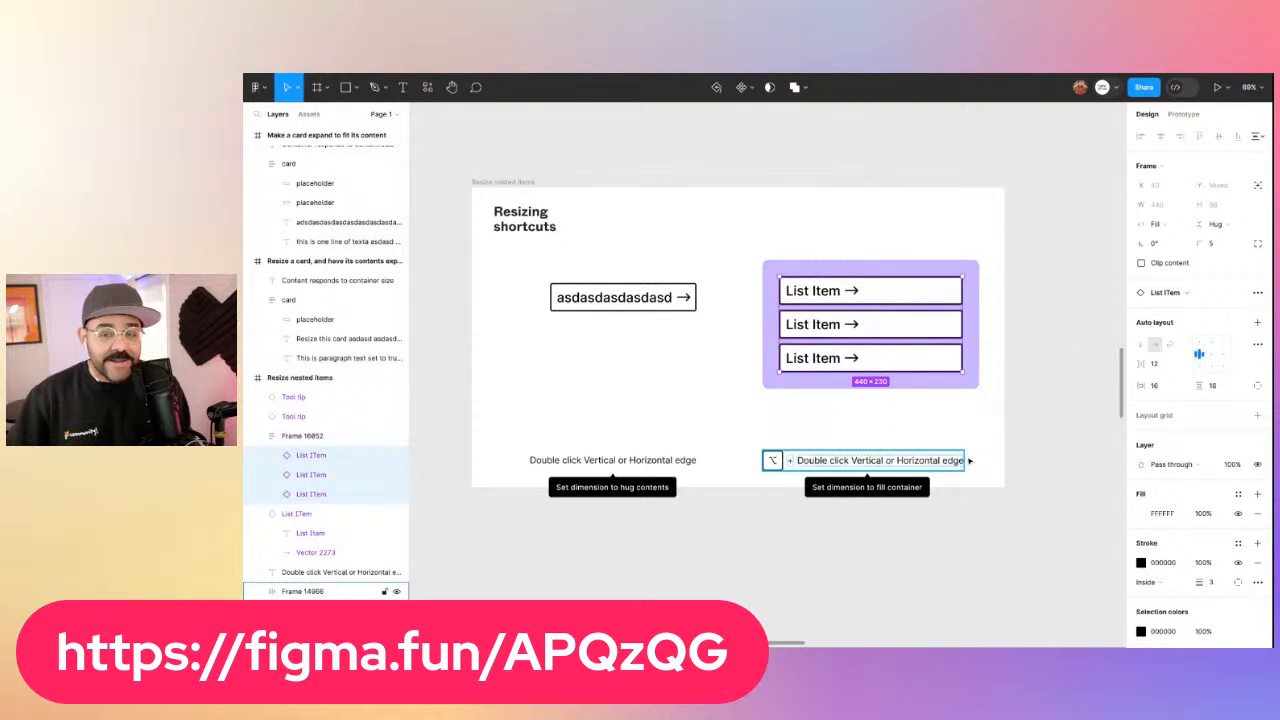
key("super+z")
key("super+z")
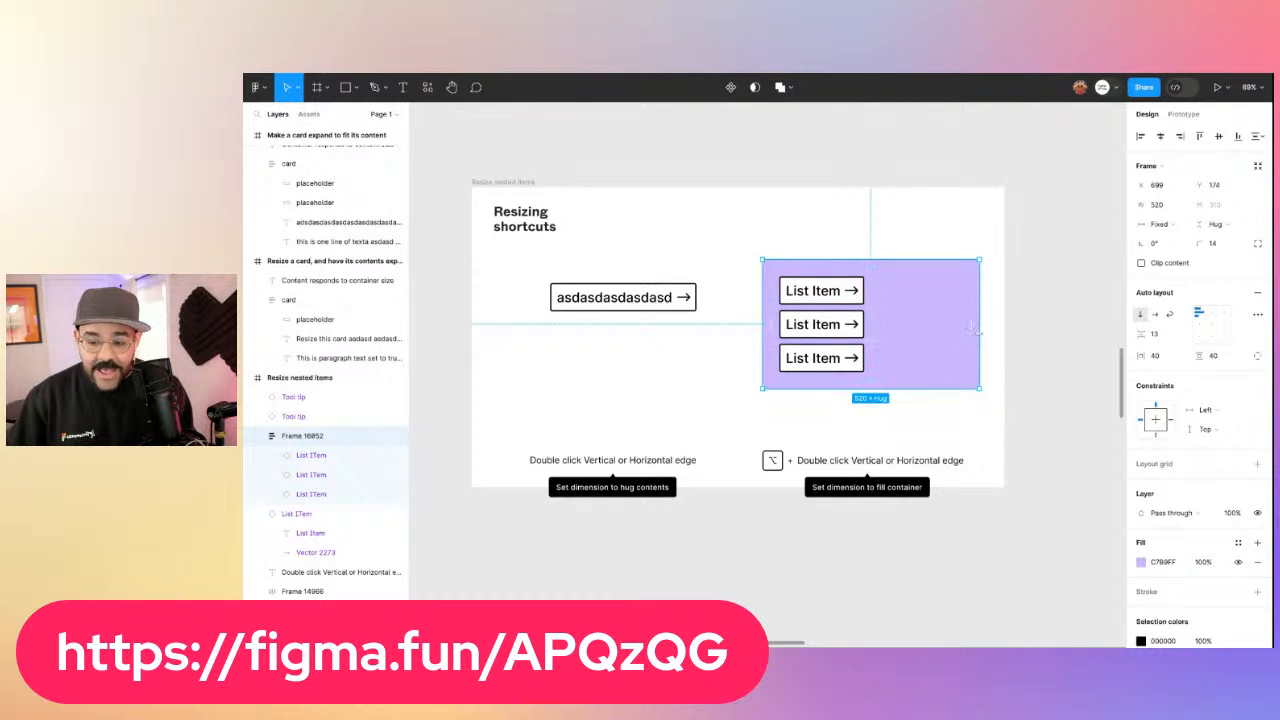
Narrow the purple frame to about 483 wide and set each nested List Item's width to fill container using the resizing shortcut
left_click_drag(980, 337, 964, 337)
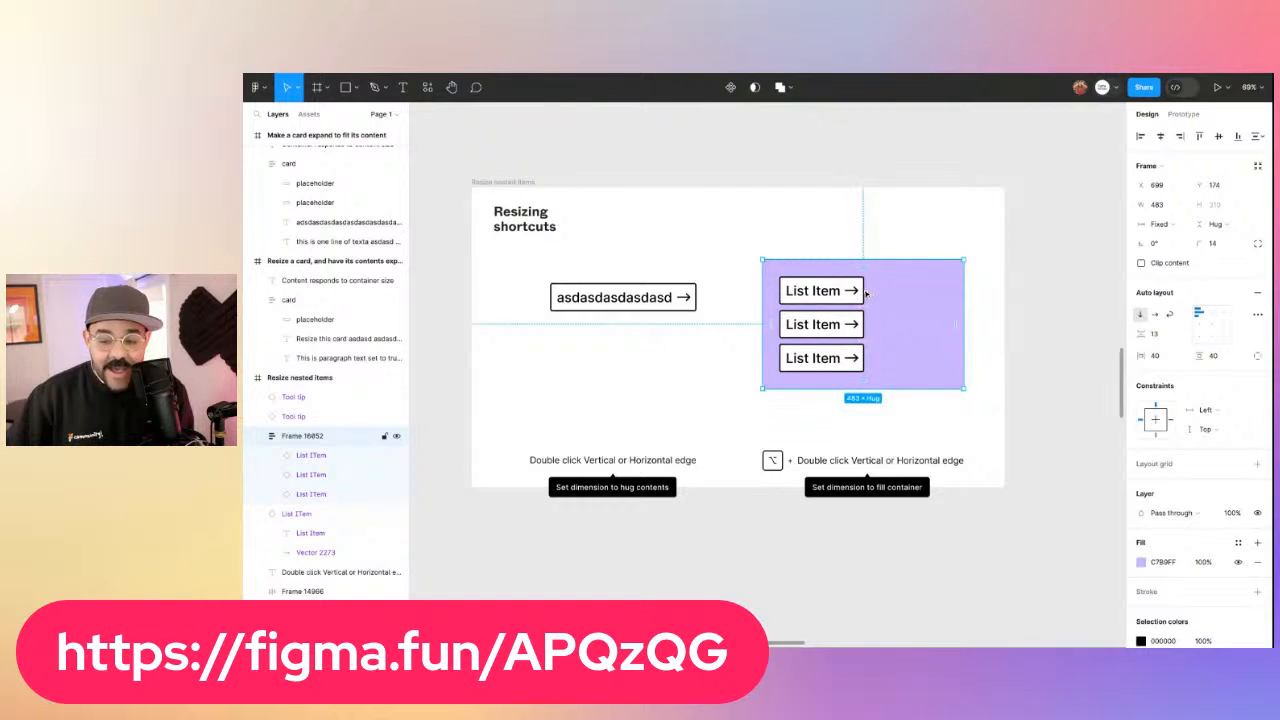
left_click(864, 290)
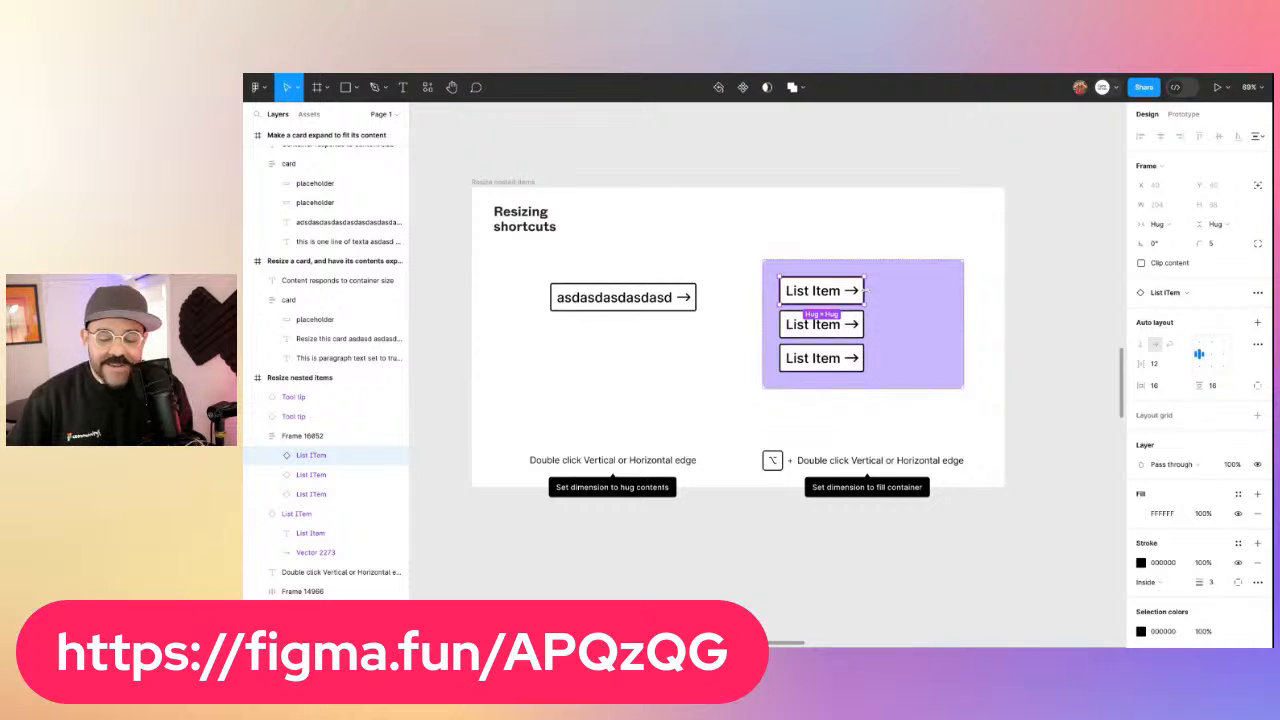
double_click(864, 291, "alt")
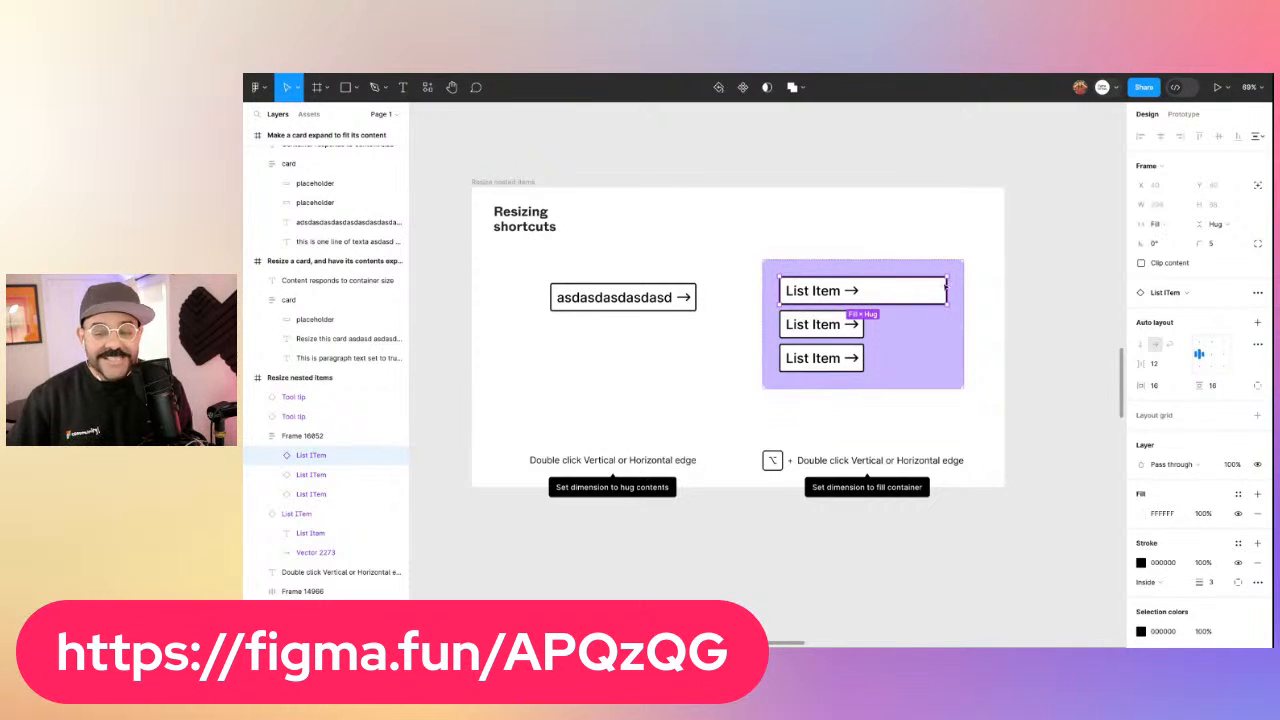
left_click(862, 324)
double_click(864, 324, "alt")
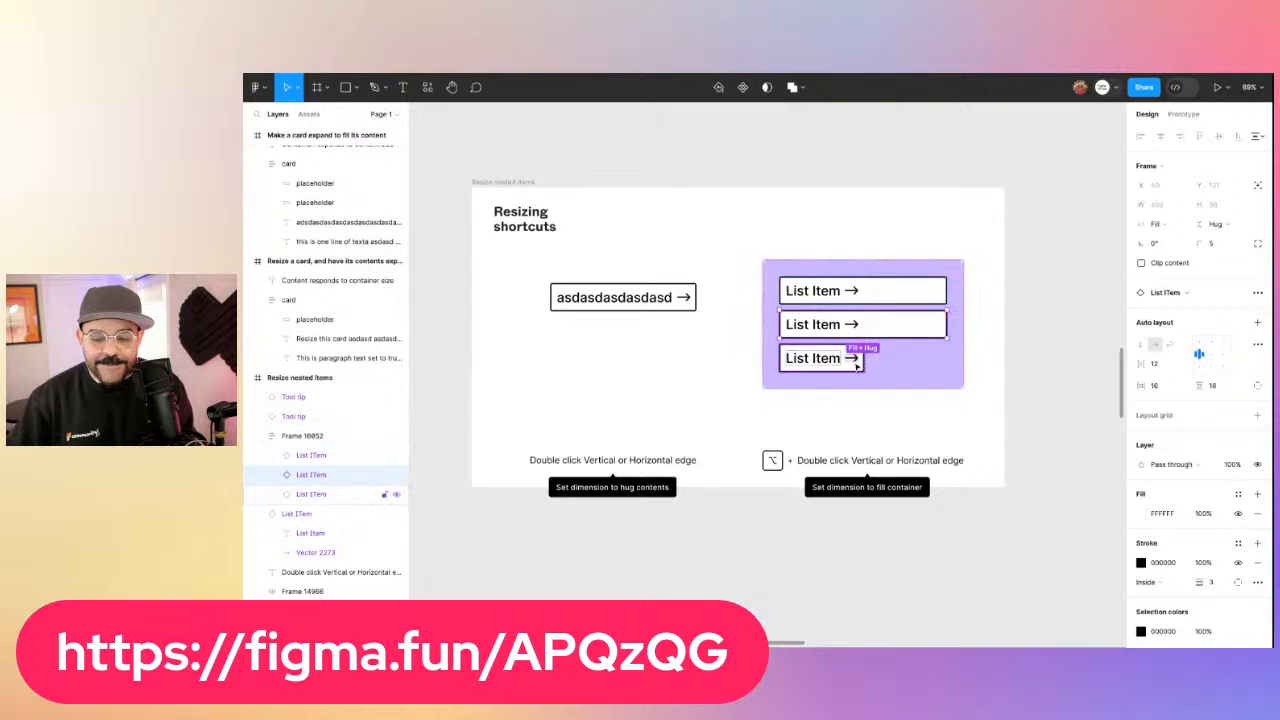
left_click(858, 358)
double_click(862, 358, "alt")
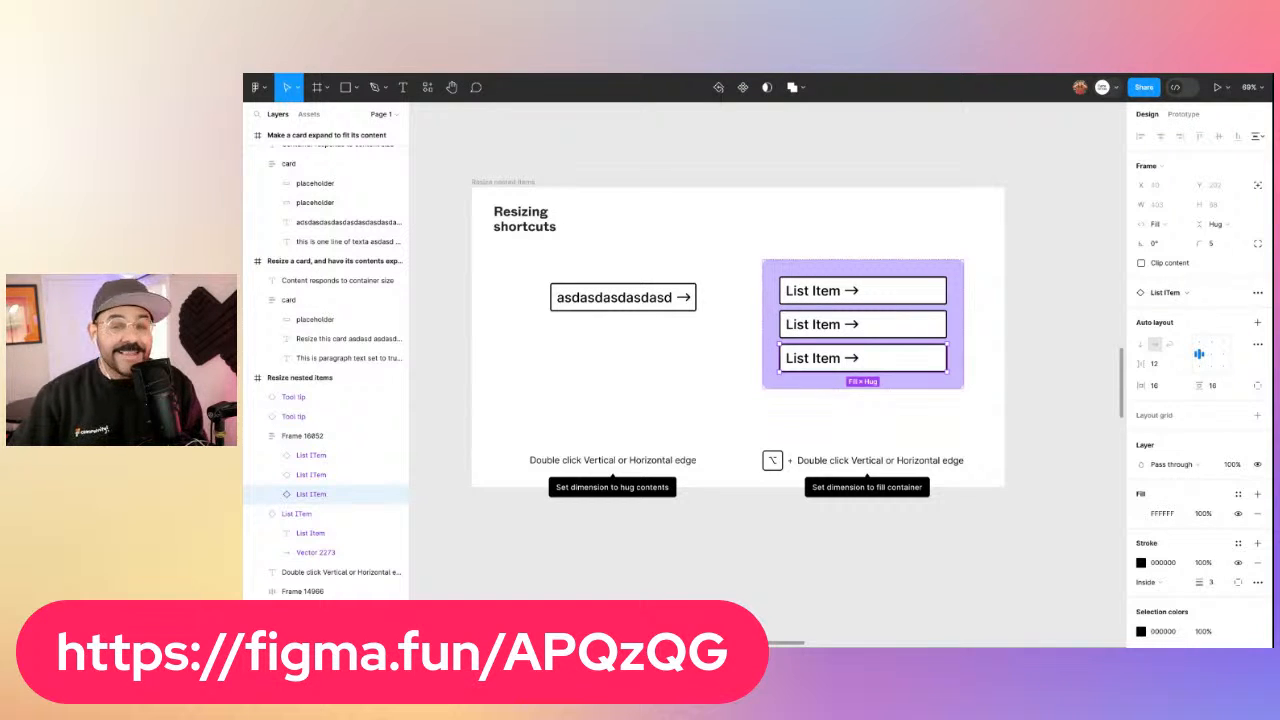
Snap the widths of the three nested List Items to hug contents, one by one from the lowest to the uppermost
double_click(947, 358)
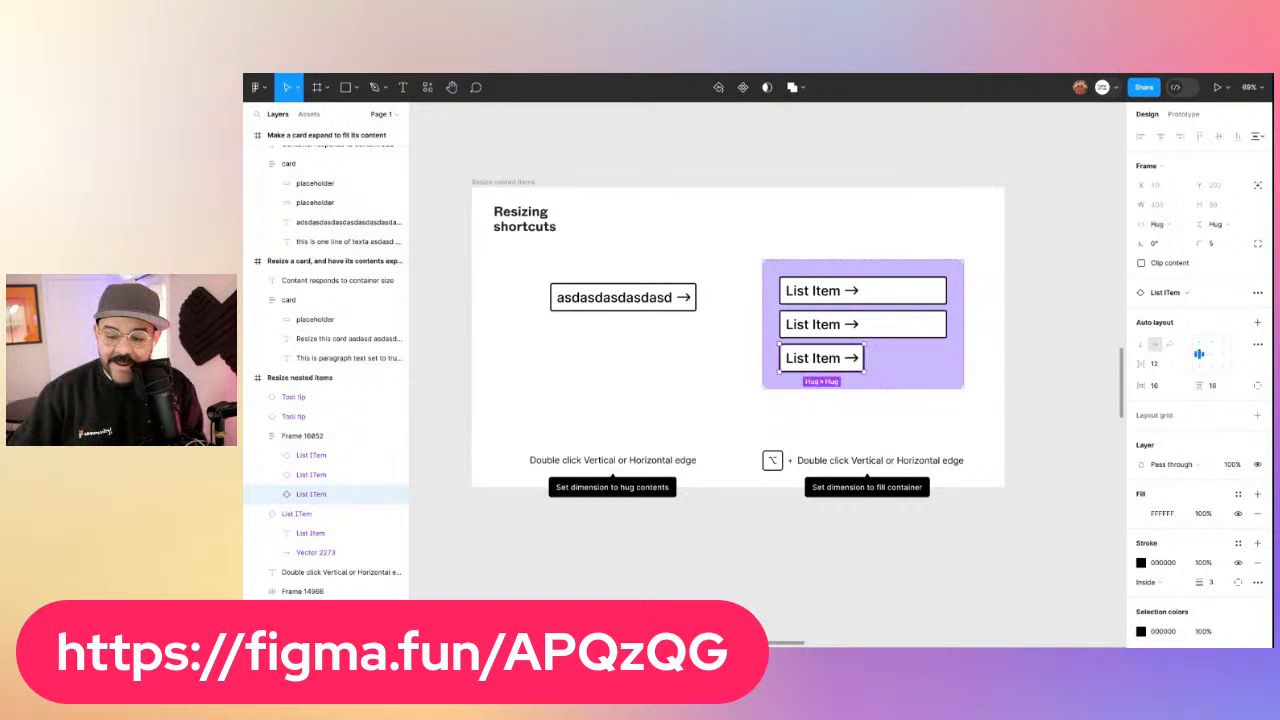
left_click(945, 325)
double_click(946, 325)
left_click(945, 291)
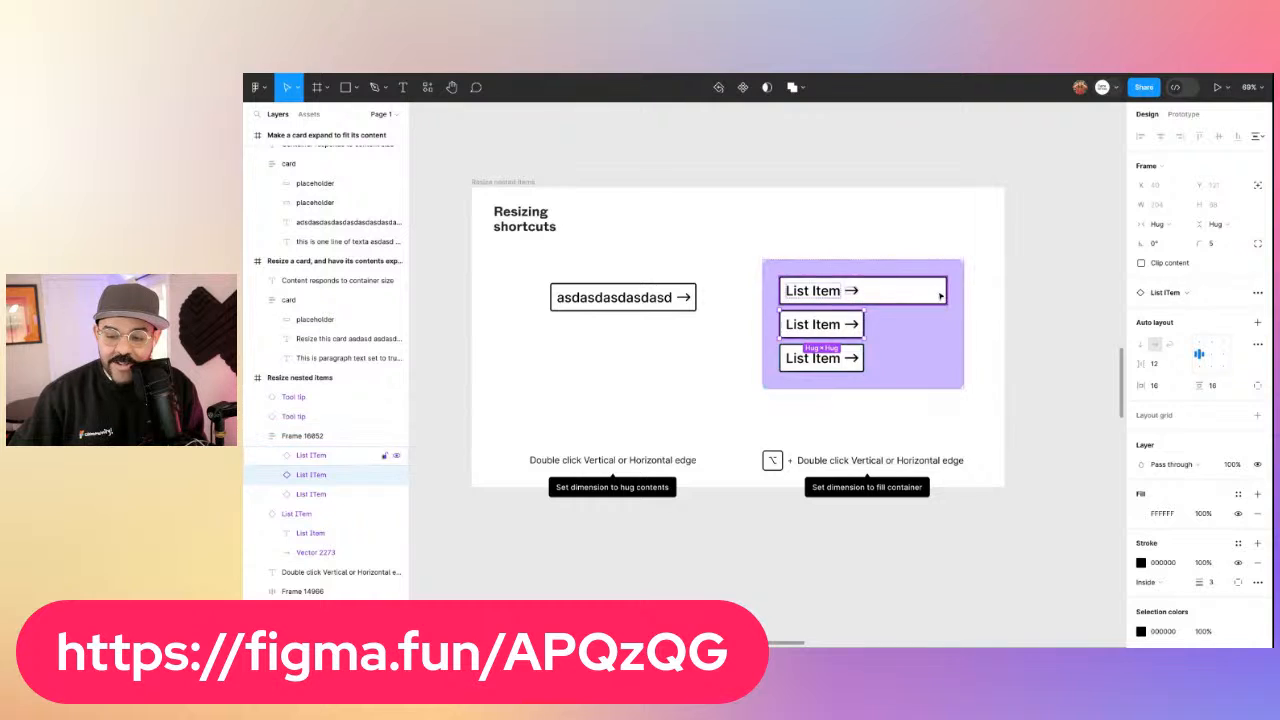
double_click(946, 291)
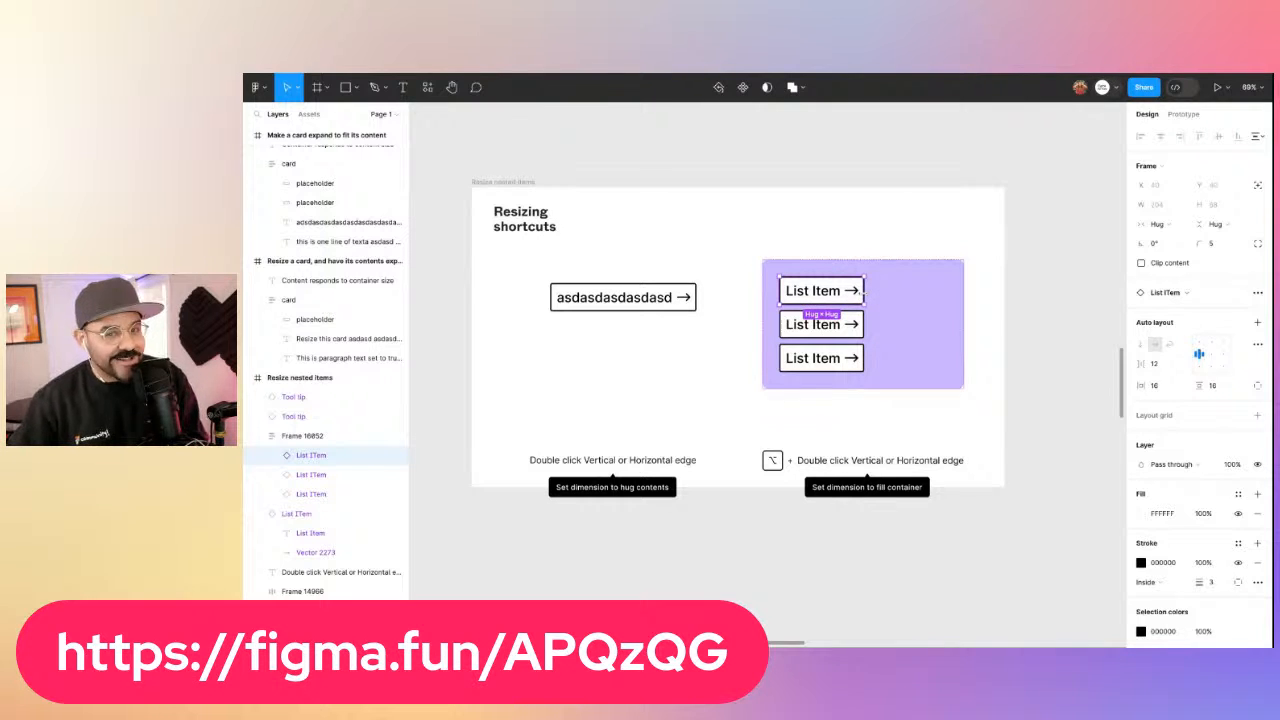
Return the three nested List Items to fill container width, one by one from the uppermost to the lowest
double_click(864, 290, "alt")
left_click(862, 325)
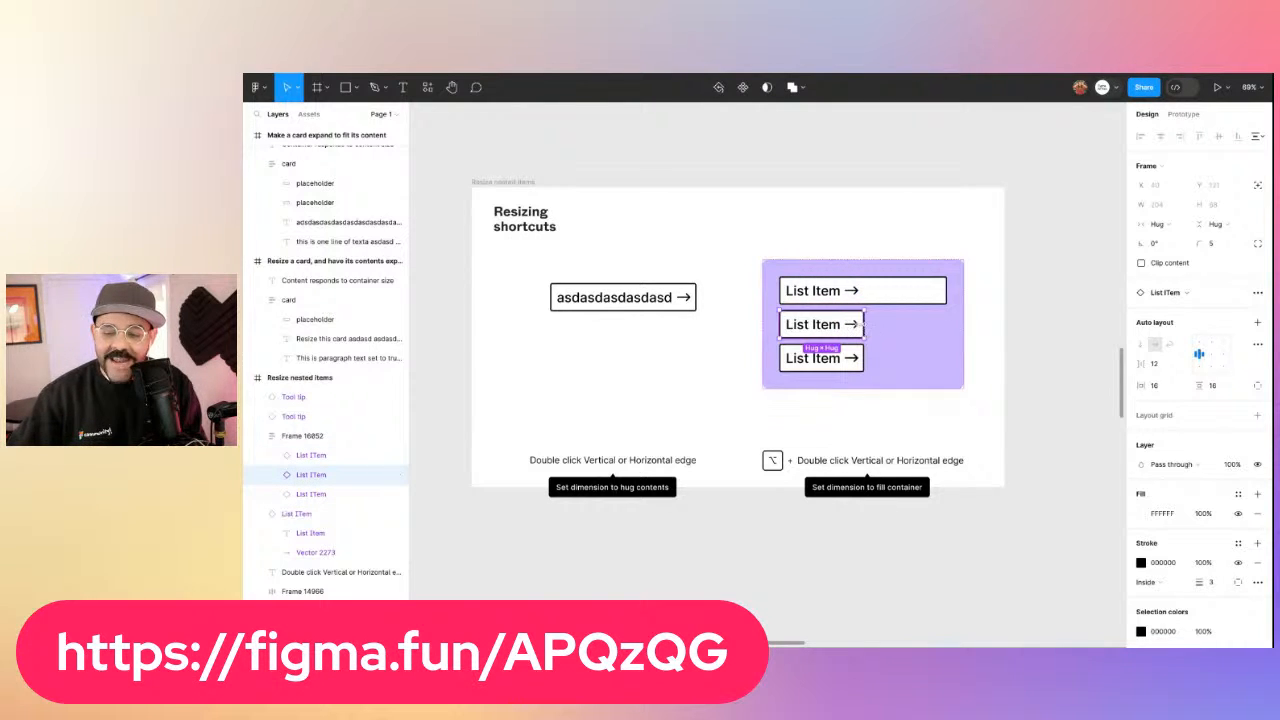
double_click(862, 325, "alt")
left_click(862, 360)
double_click(863, 360, "alt")
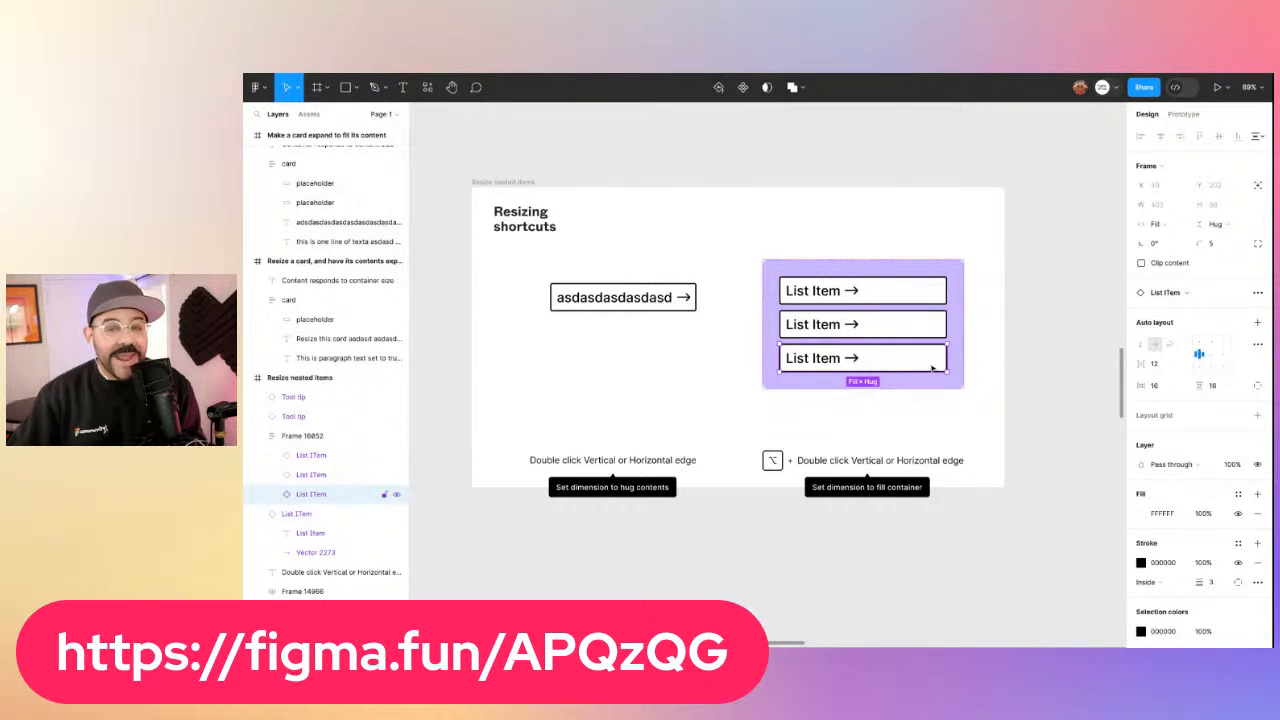
Set the horizontal gap of all three nested List Items to 26, switch it to Auto, and clear the selection
left_click(869, 330, "shift")
left_click(888, 297, "shift")
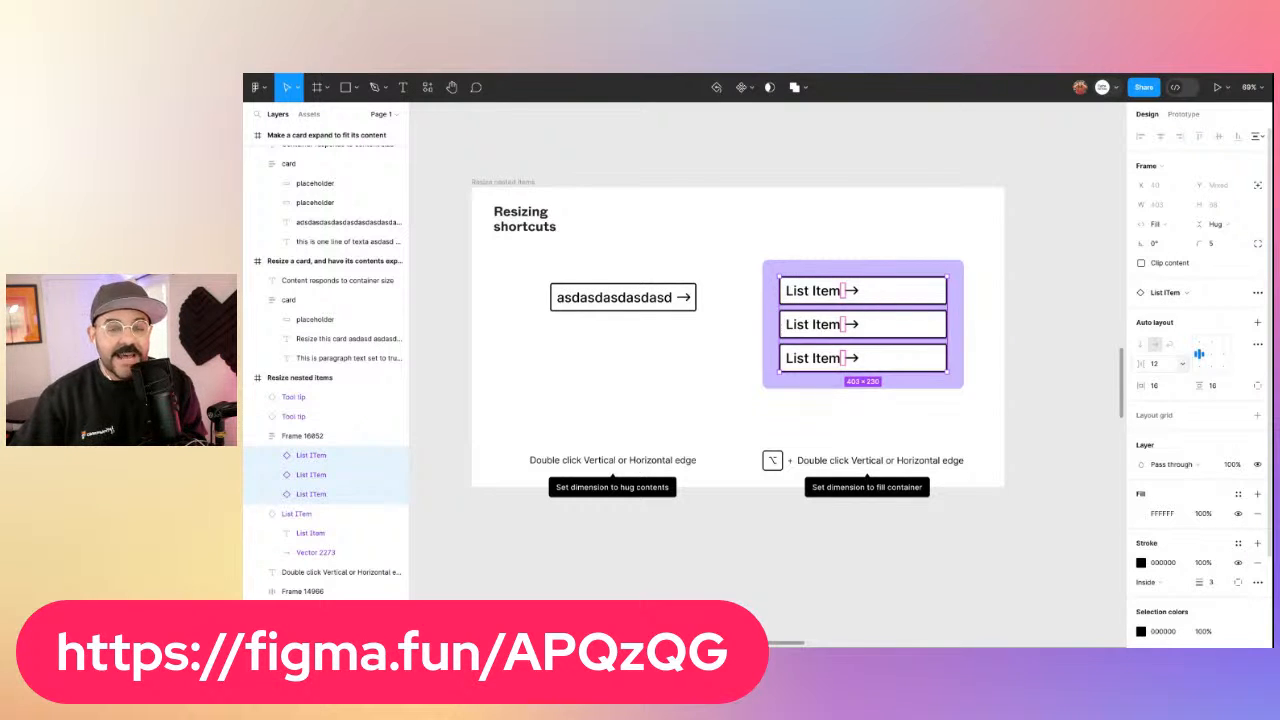
left_click_drag(1140, 364, 1176, 366)
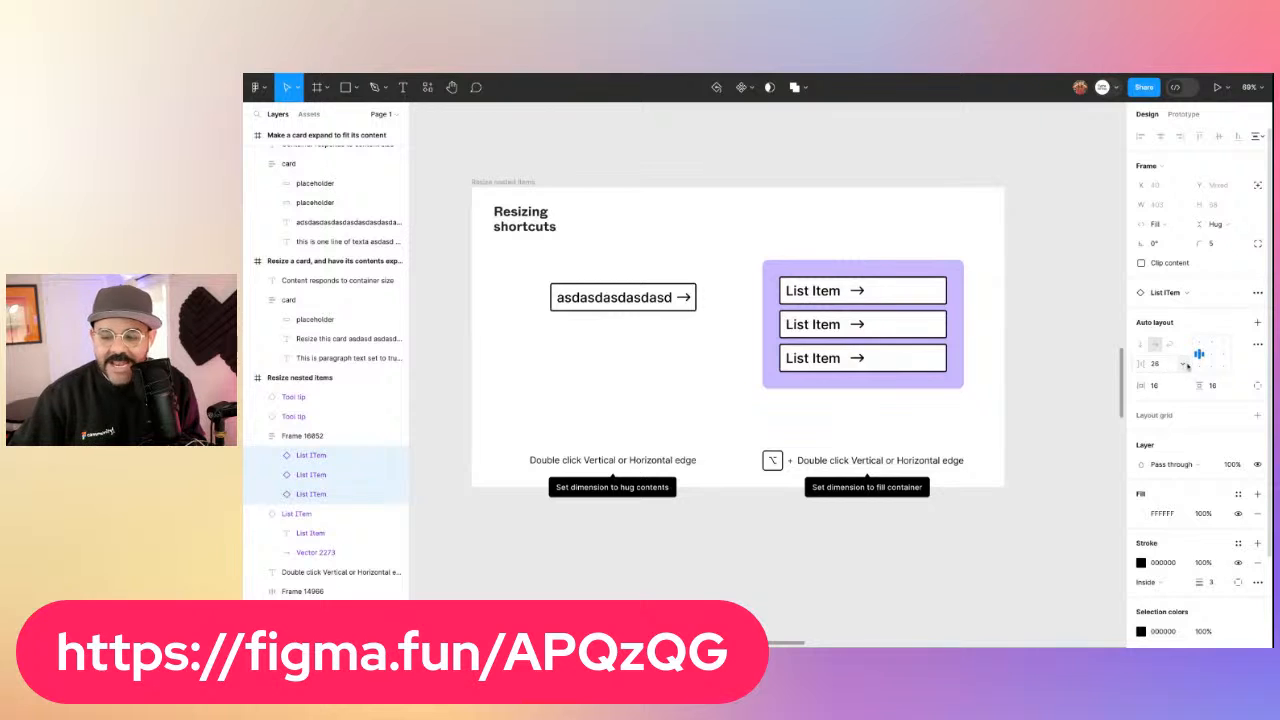
left_click(1183, 364)
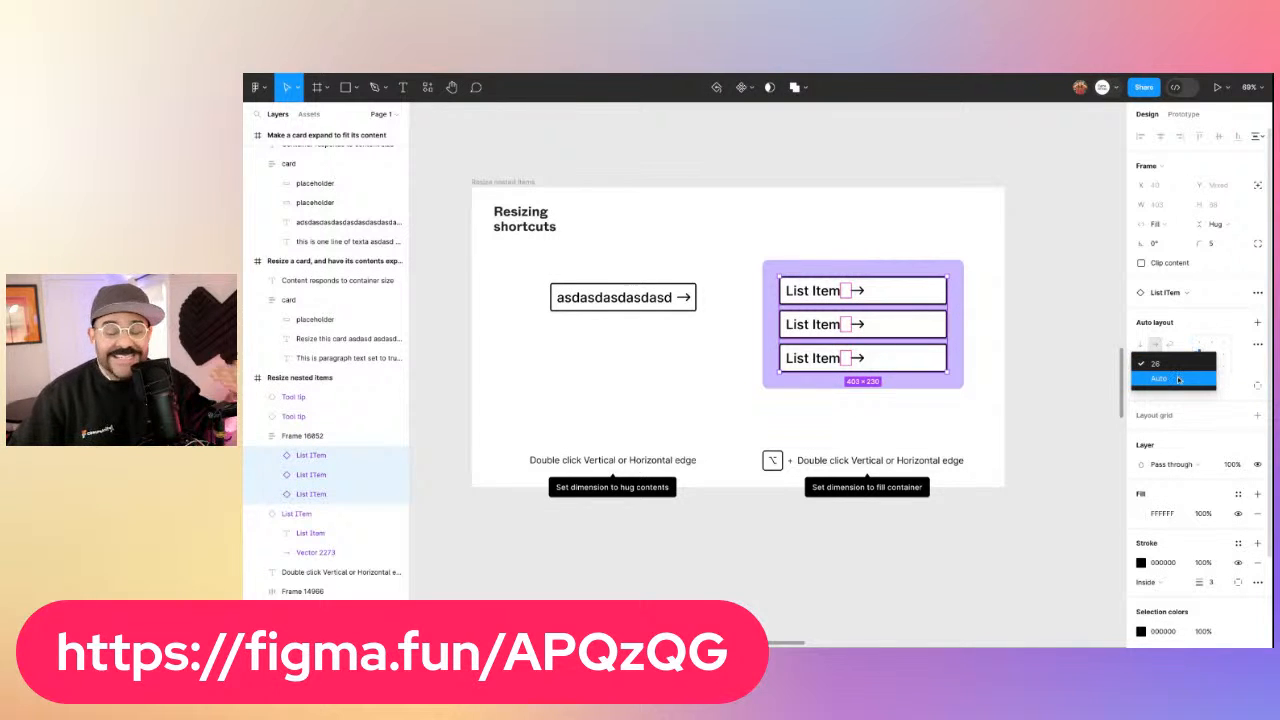
left_click(1178, 379)
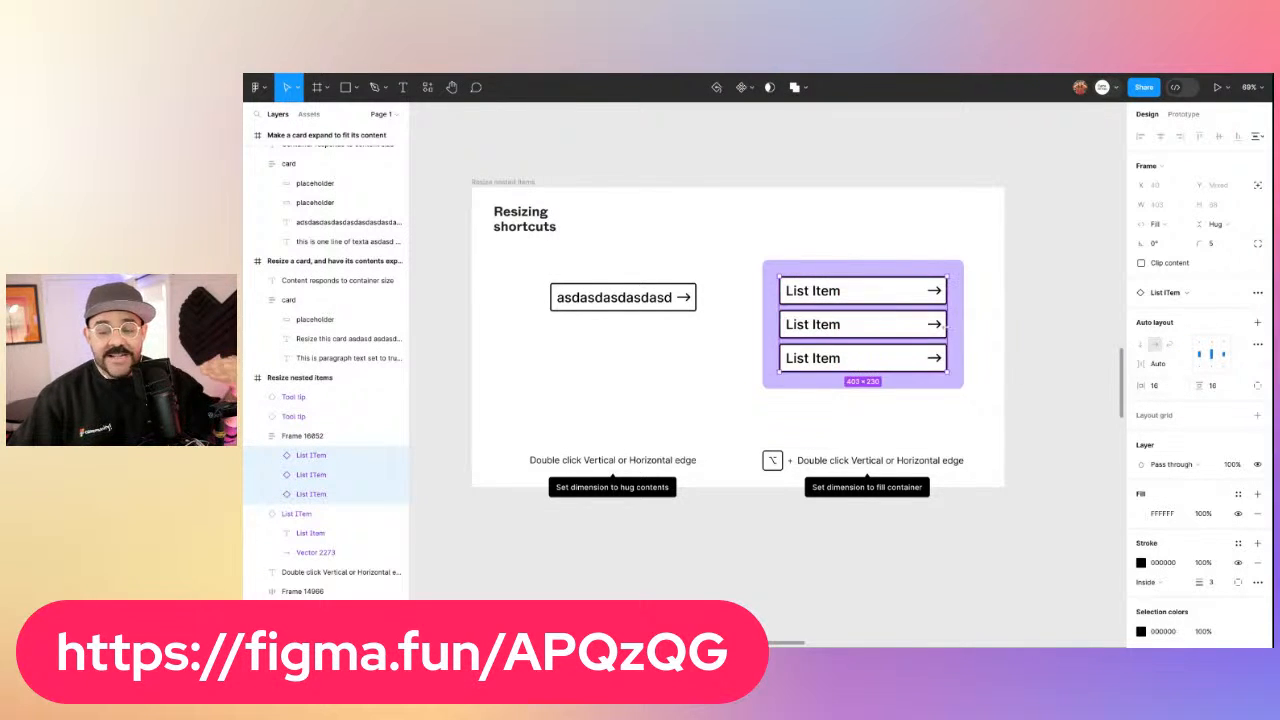
left_click(1164, 365)
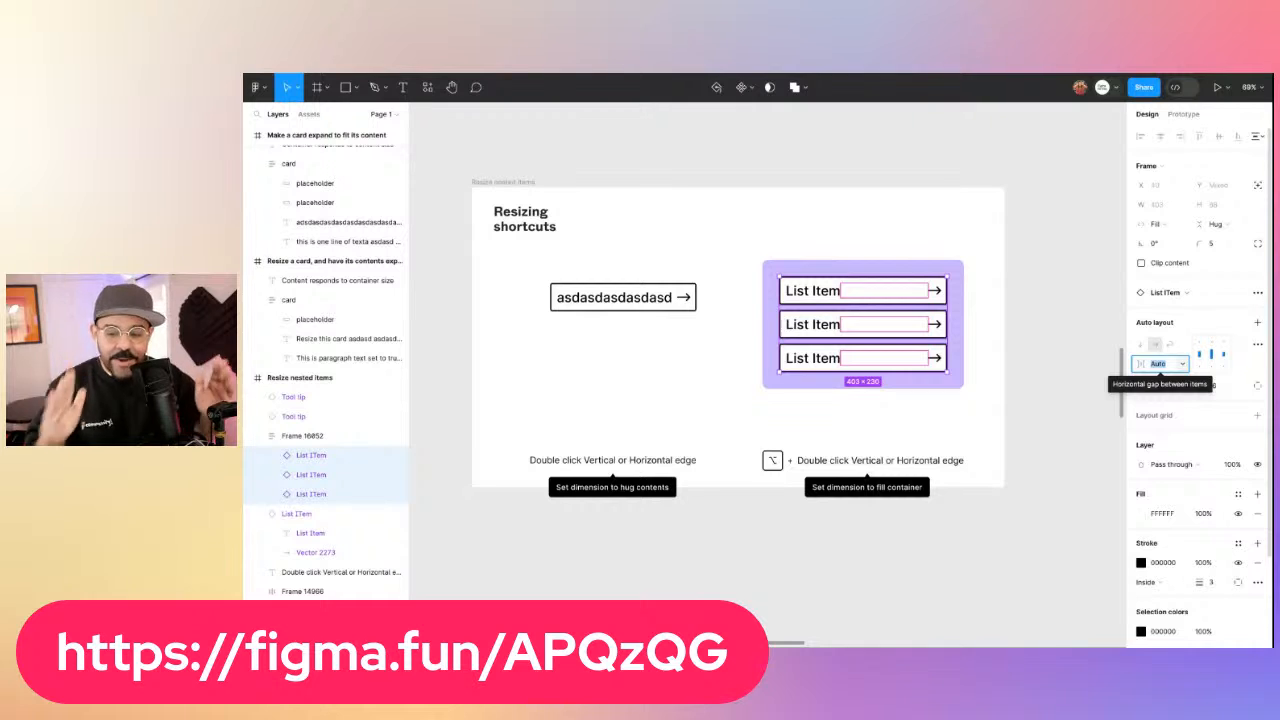
left_click(962, 443)
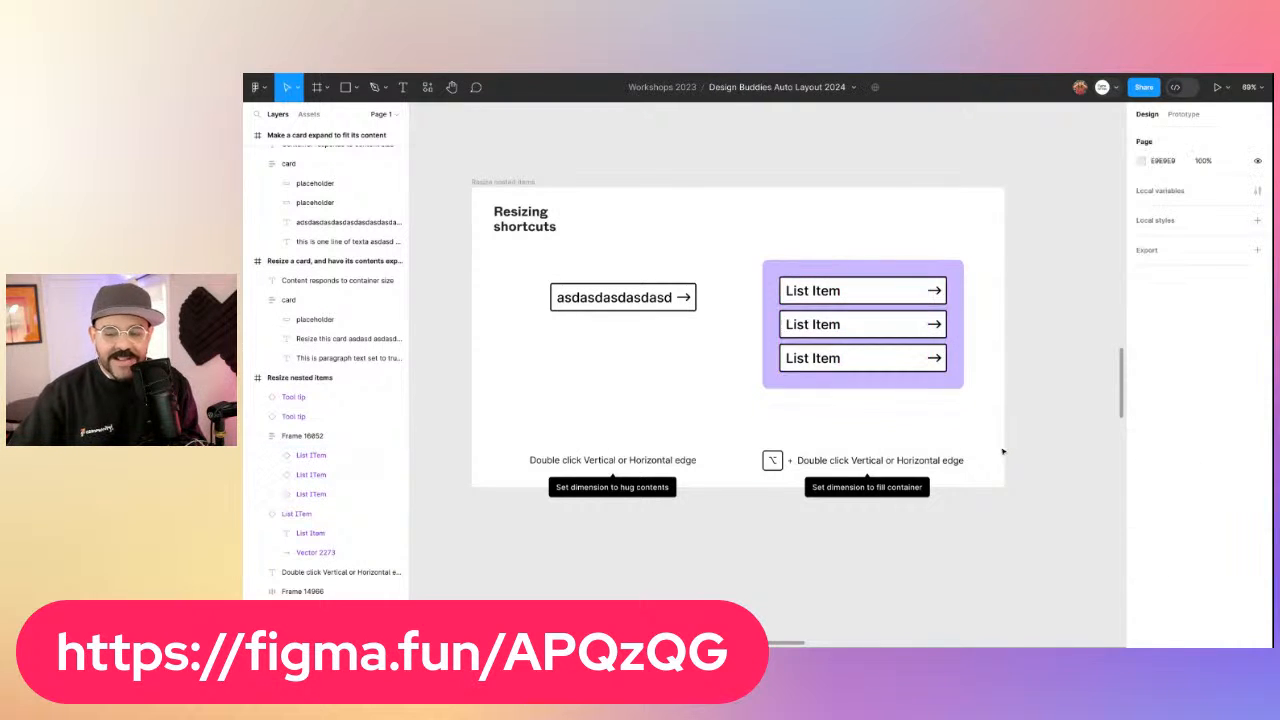
Narrow the purple frame to about 461 wide and widen it again to about 493
left_click(965, 354)
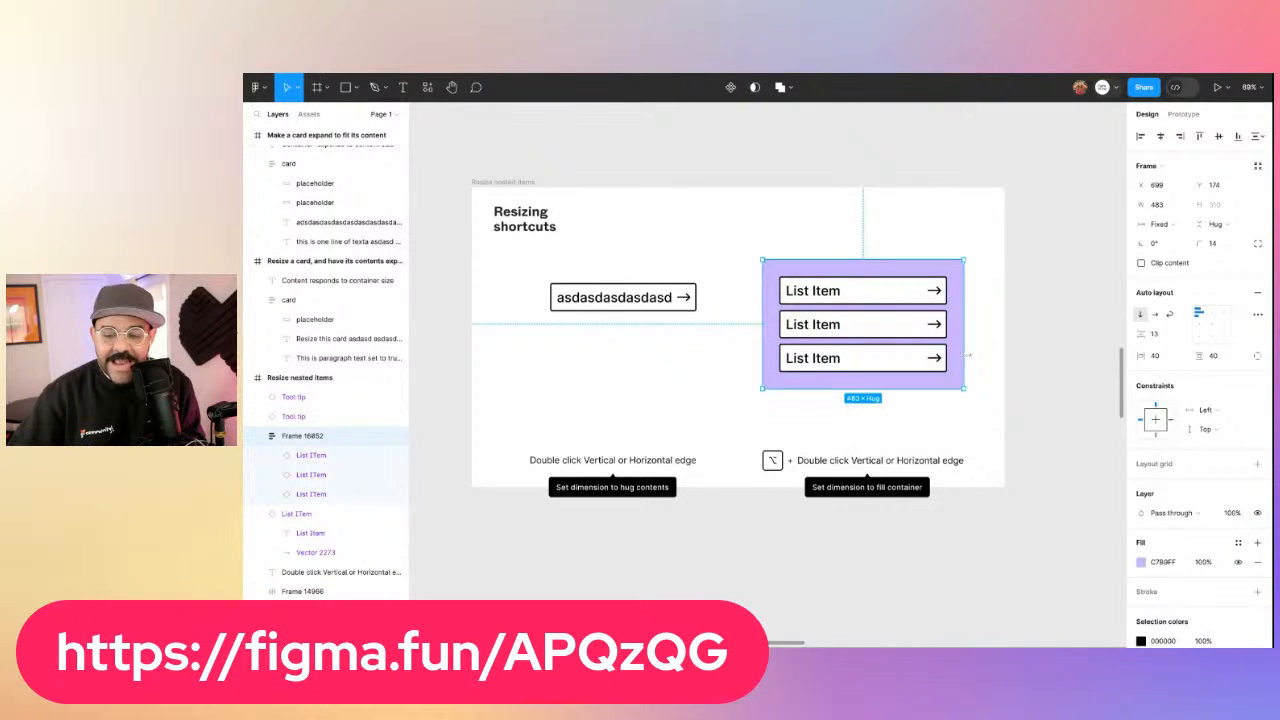
mouse_move(966, 355)
left_mouse_down()
mouse_move(874, 355)
mouse_move(1000, 355)
mouse_move(880, 355)
mouse_move(955, 355)
left_mouse_up()
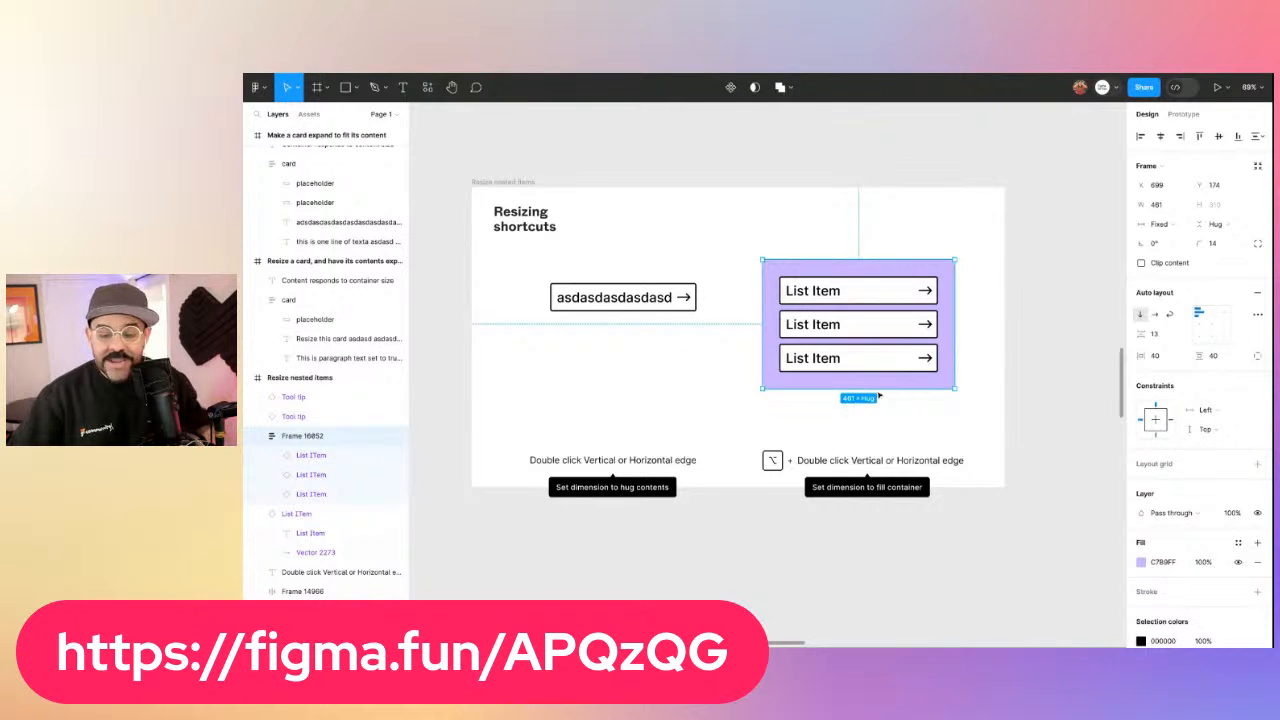
left_click_drag(957, 355, 968, 355)
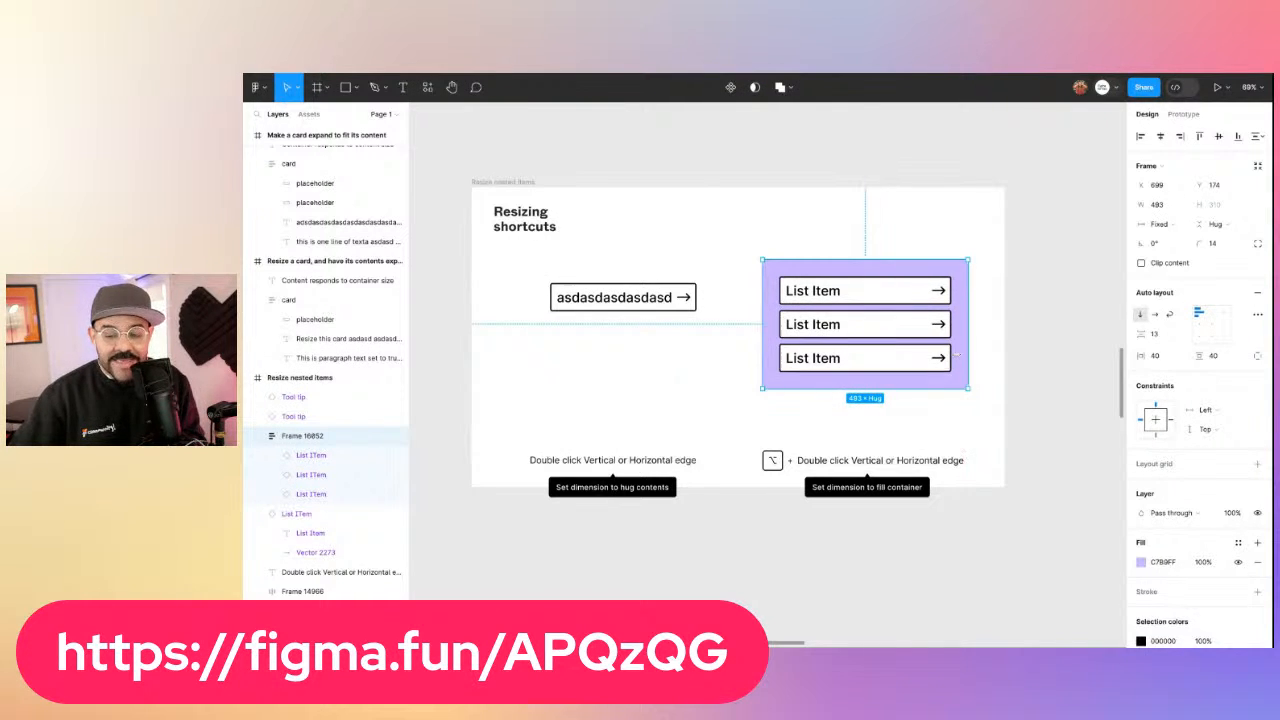
Set the three nested List Items in the purple frame to hug their contents horizontally, starting with the lowest
left_click(894, 358)
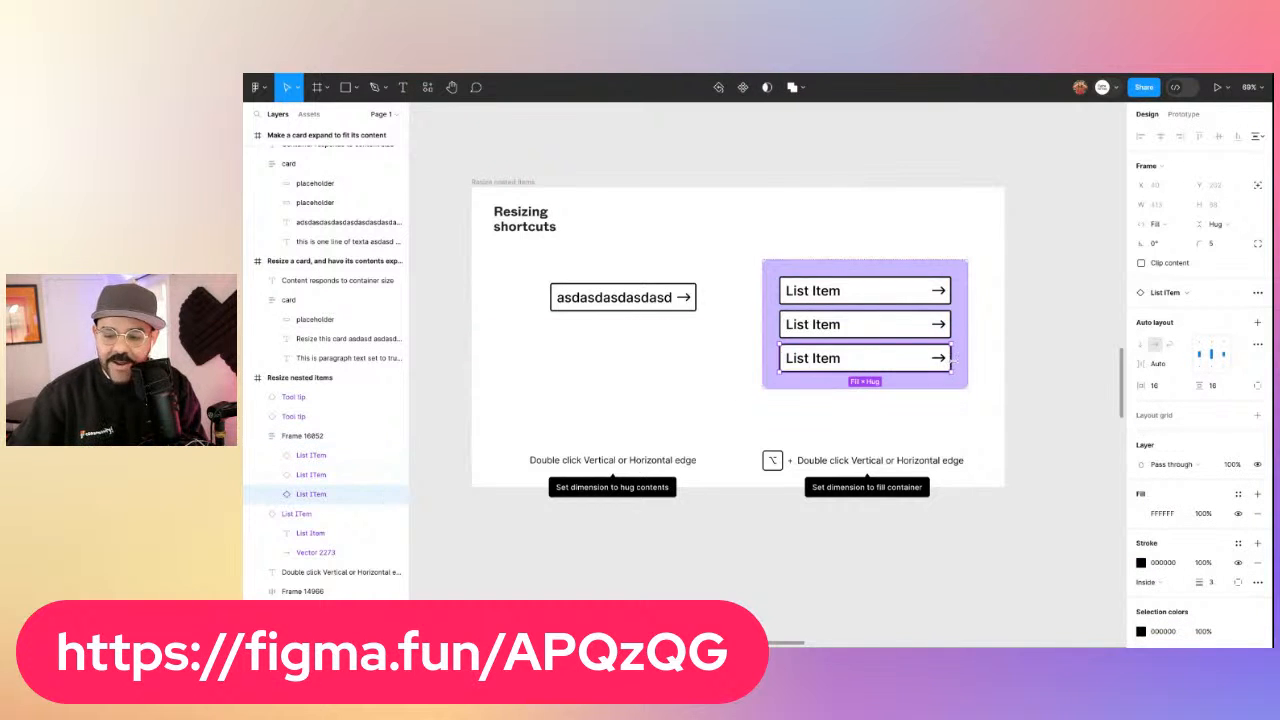
double_click(950, 358)
double_click(950, 324)
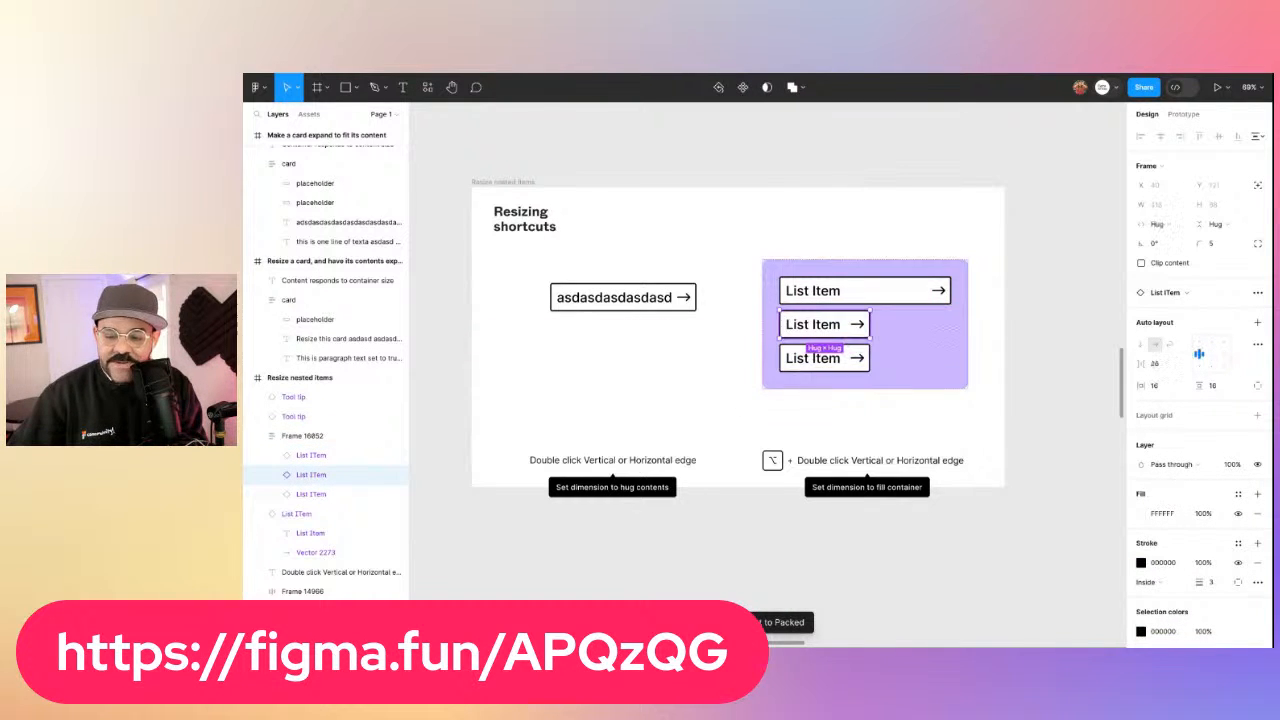
left_click(950, 290)
double_click(950, 290)
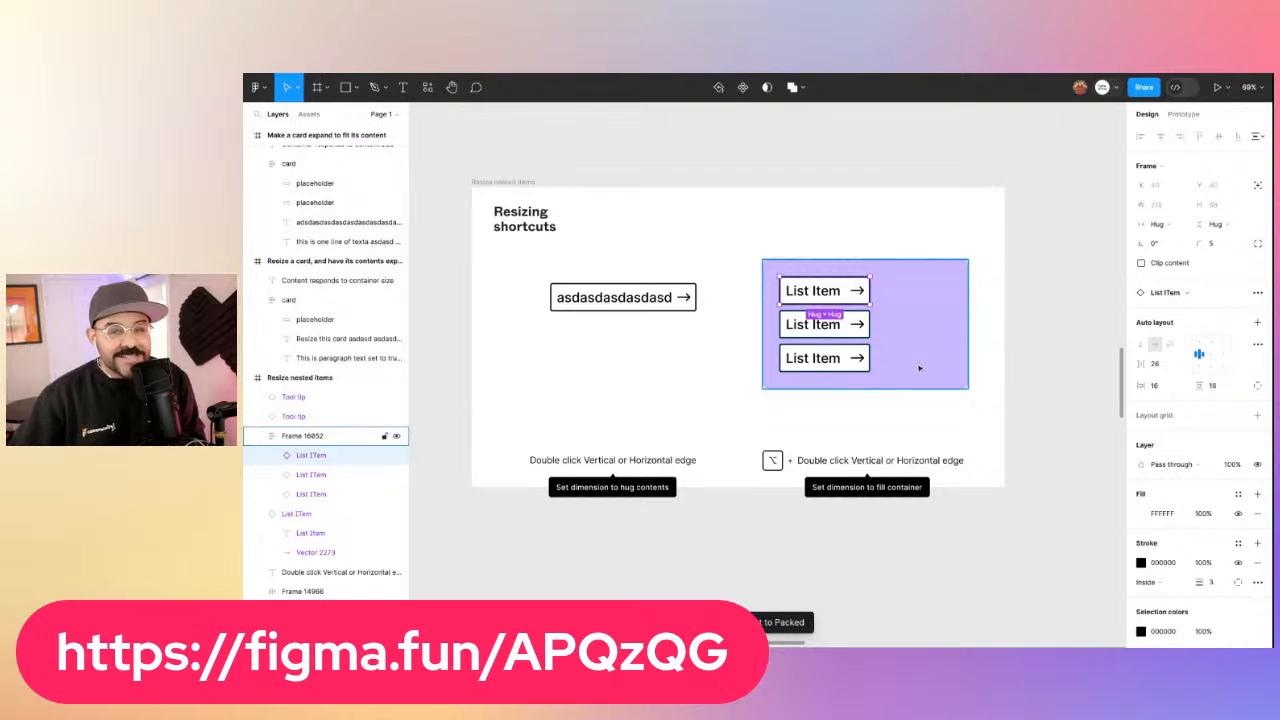
Set each nested List Item's width back to fill container, working from the uppermost down to the lowest
double_click(870, 290, "alt")
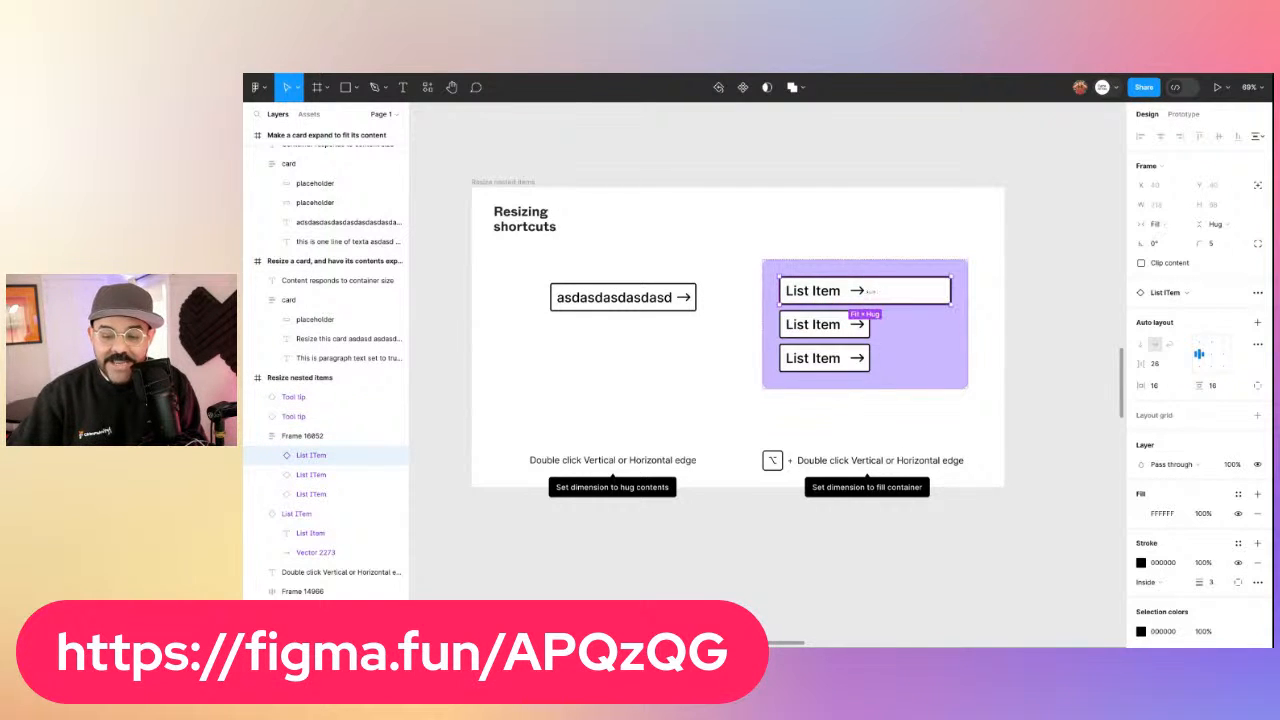
left_click(866, 330)
double_click(869, 324, "alt")
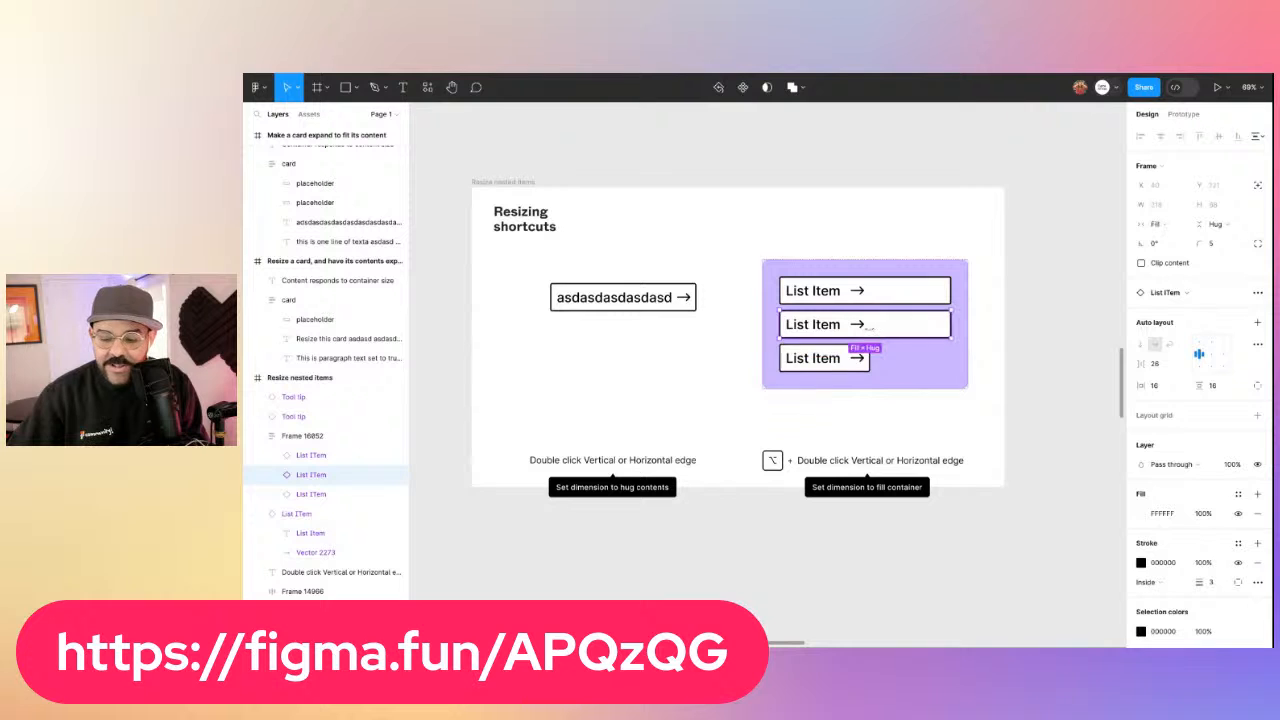
left_click(868, 360)
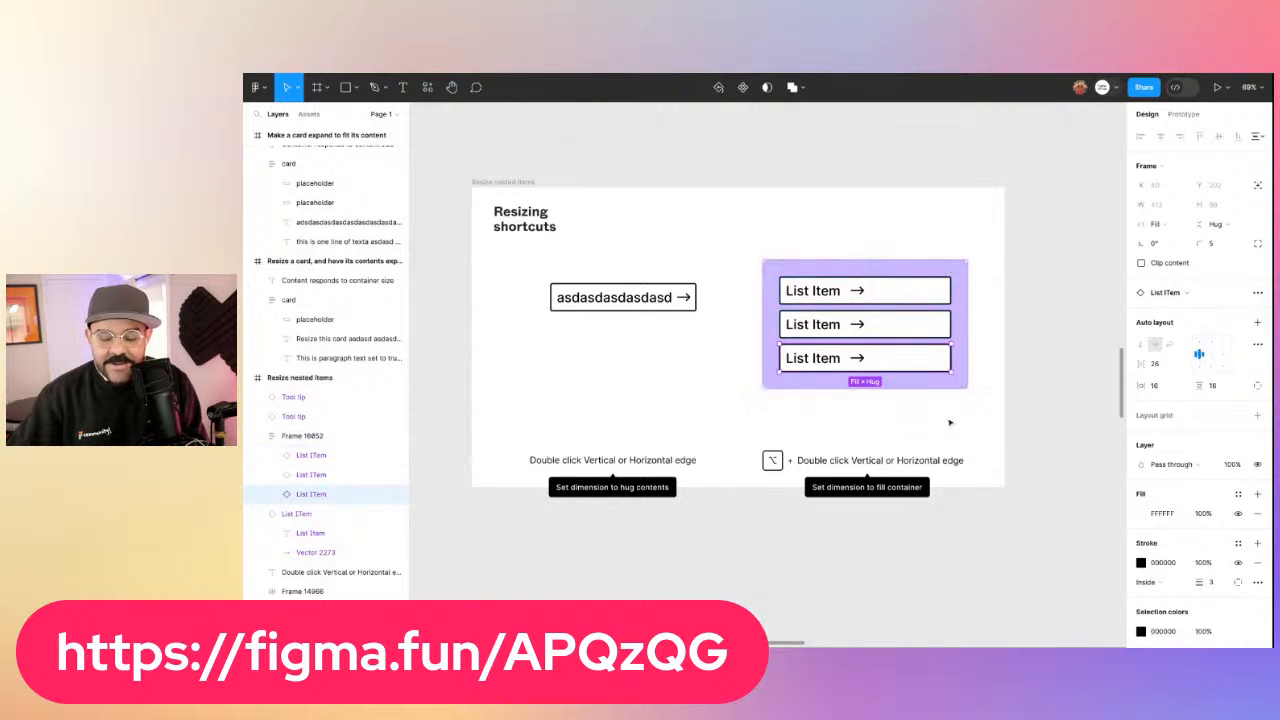
Switch the horizontal gap of all three nested List Items to Auto and clear the selection
left_click(897, 317, "shift")
left_click(902, 294, "shift")
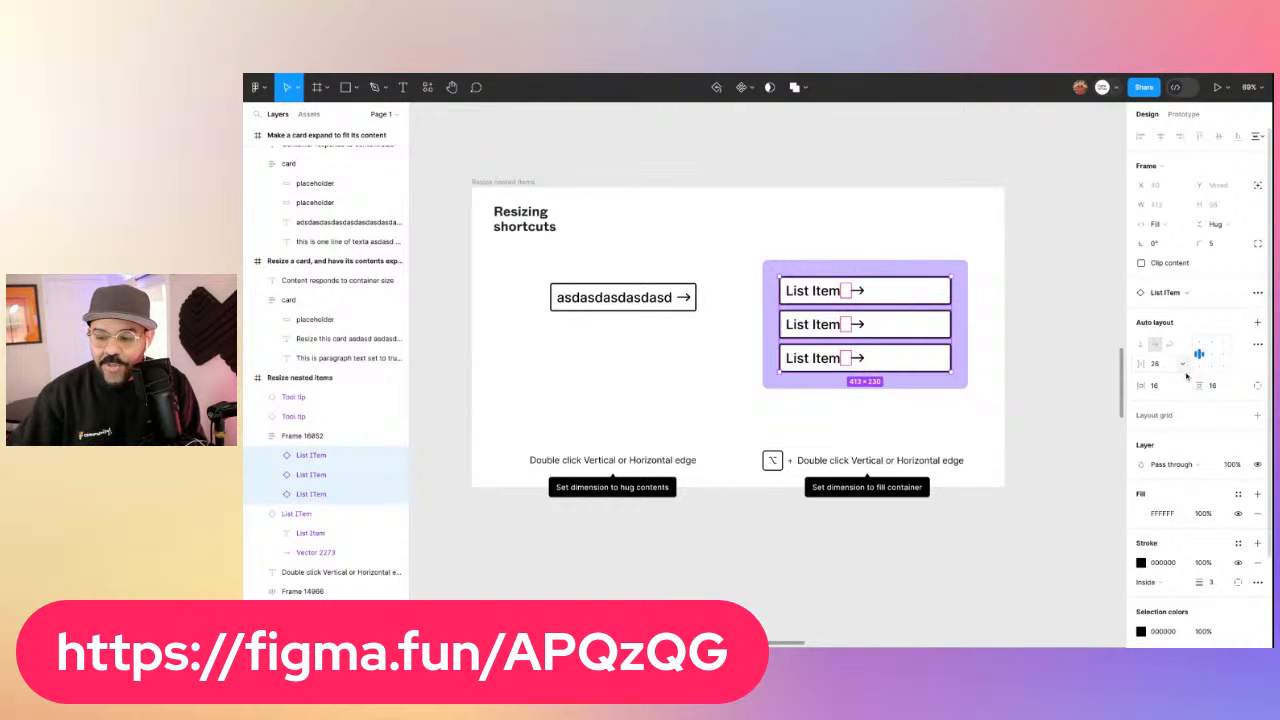
left_click(1177, 364)
left_click(1173, 379)
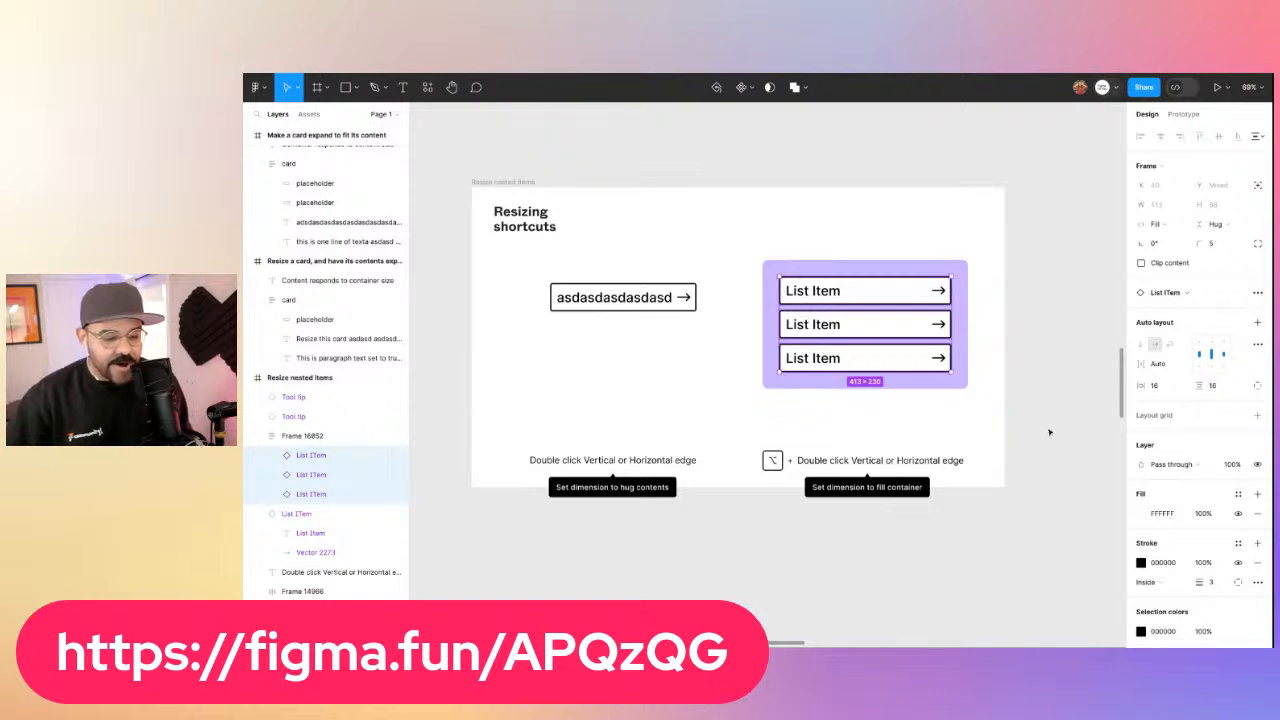
left_click(1049, 431)
Examine the Minimum Width lesson frame and its instructions on applying min width and height
scroll(747, 503, "down", 2)
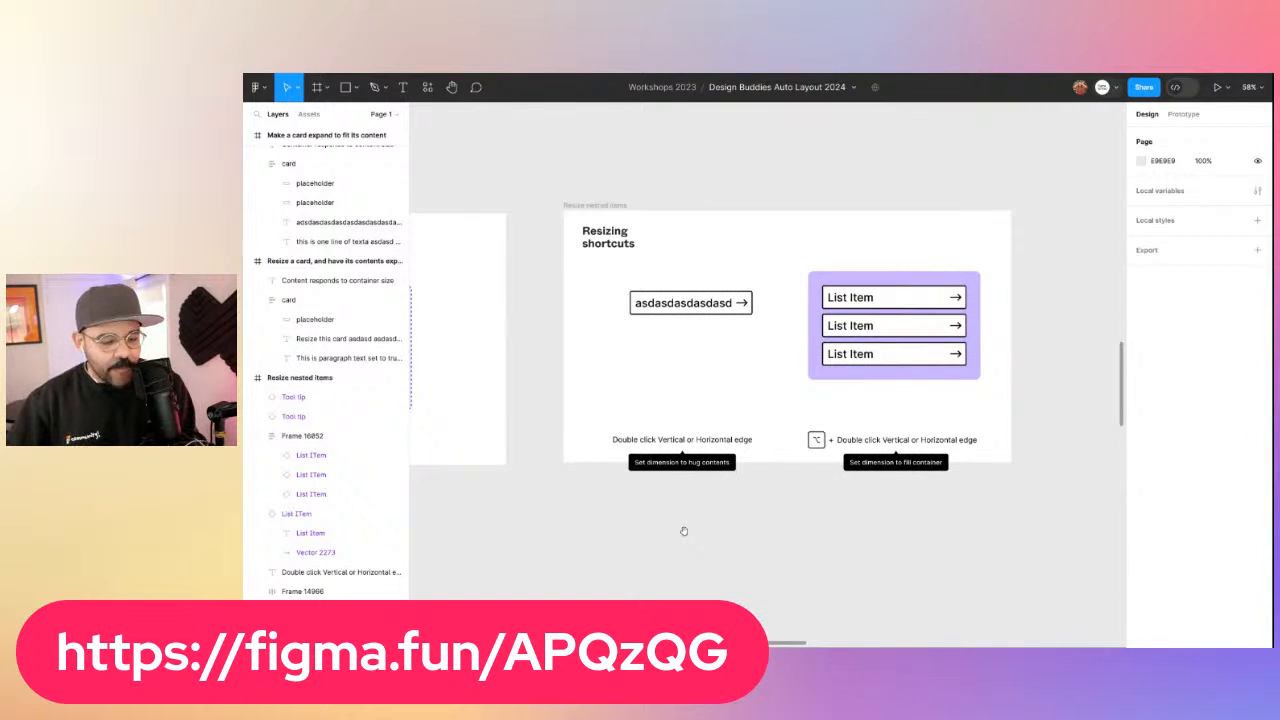
scroll(684, 531, "right", 3)
scroll(752, 501, "down", 1)
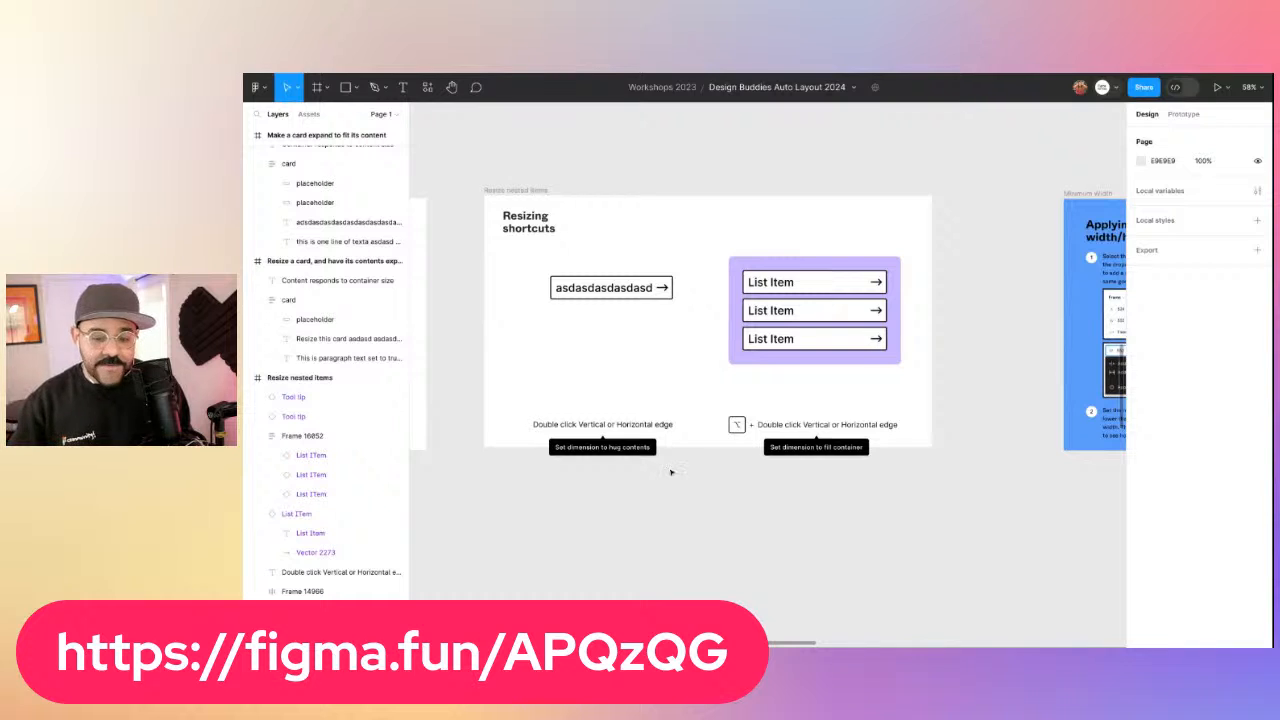
scroll(671, 472, "down", 2)
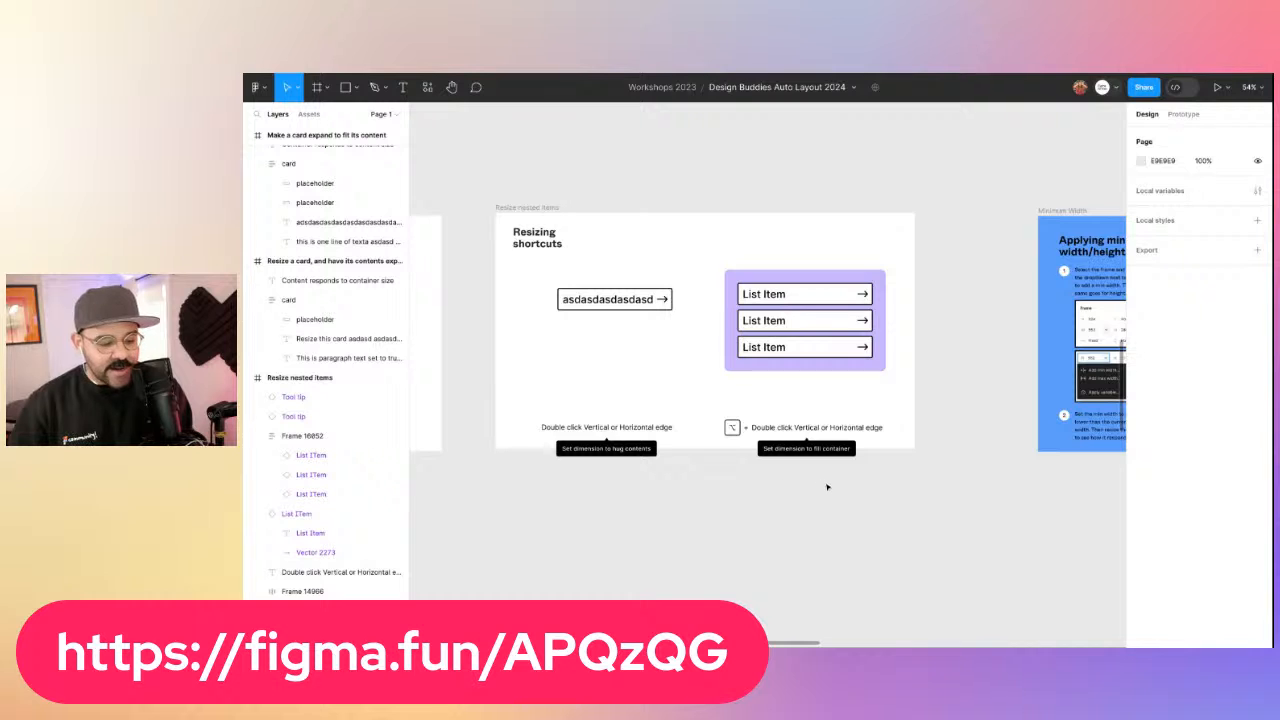
scroll(880, 482, "right", 10)
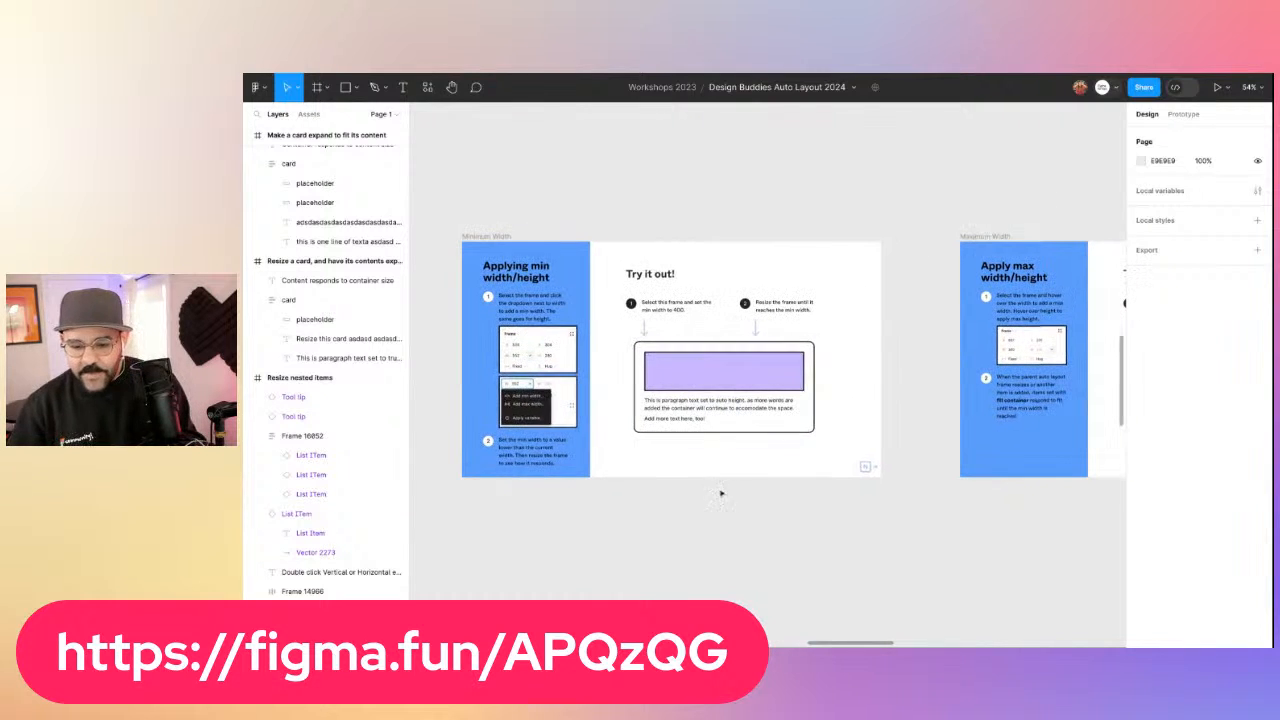
scroll(660, 418, "up", 2)
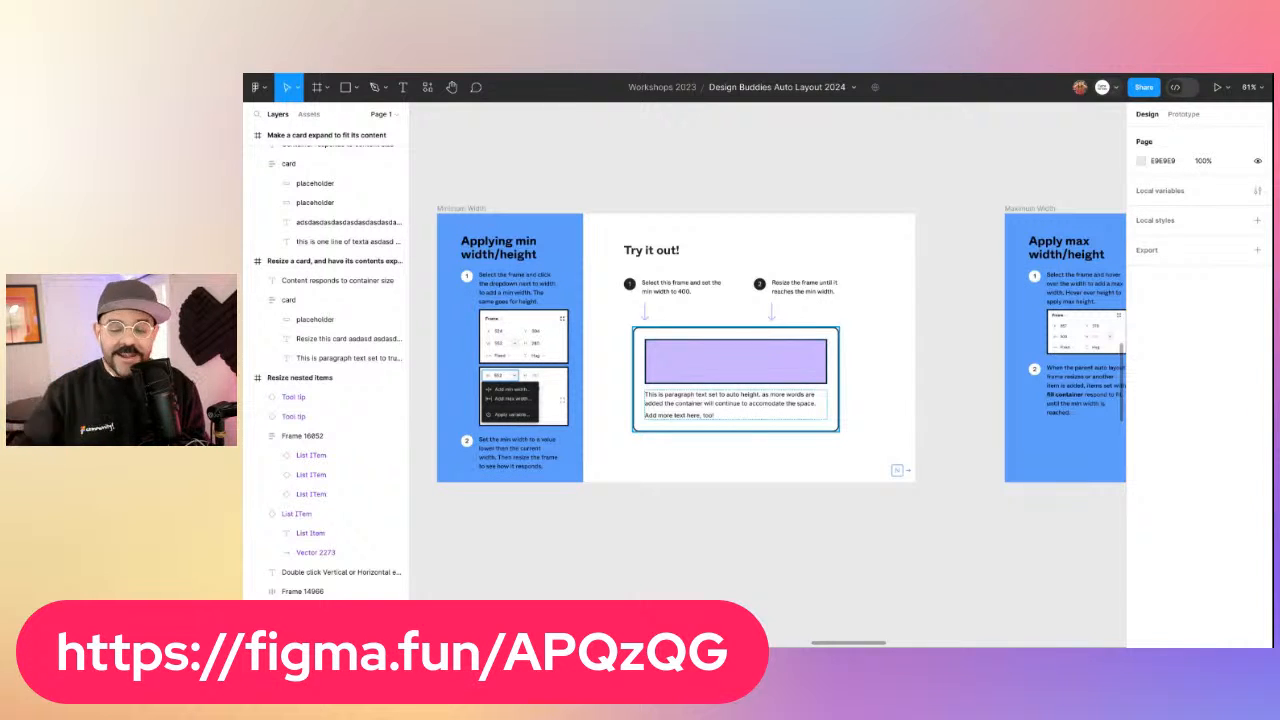
scroll(712, 508, "down", 1)
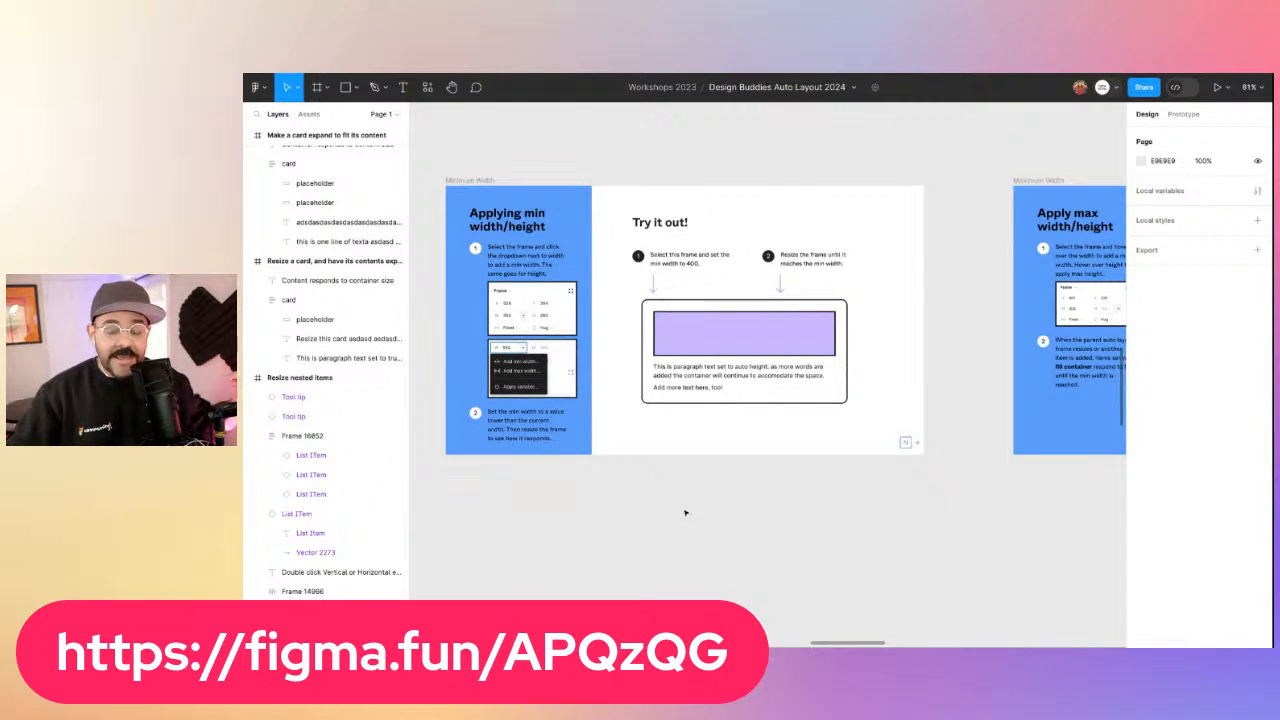
Draw a rectangle about 365 × 204 on the empty canvas below the Minimum Width frame
scroll(670, 510, "down", 5)
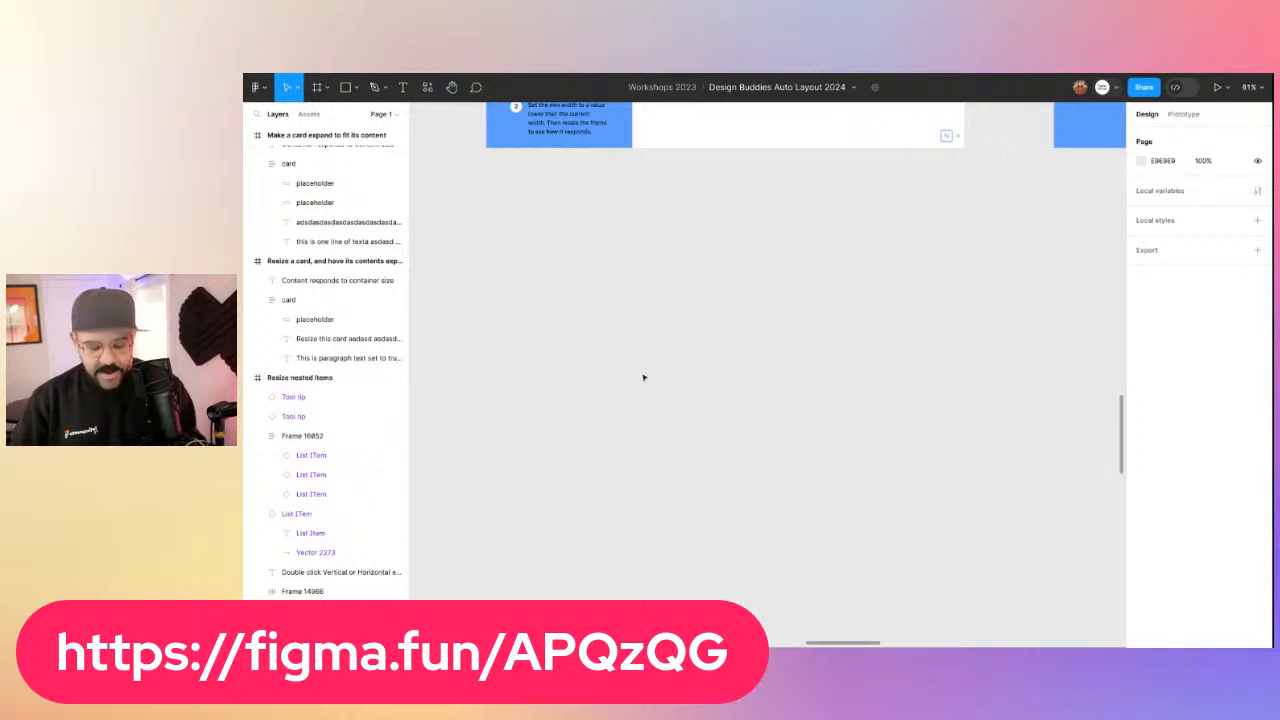
key("r")
mouse_move(556, 298)
left_mouse_down()
mouse_move(692, 374)
mouse_move(700, 362)
left_mouse_up()
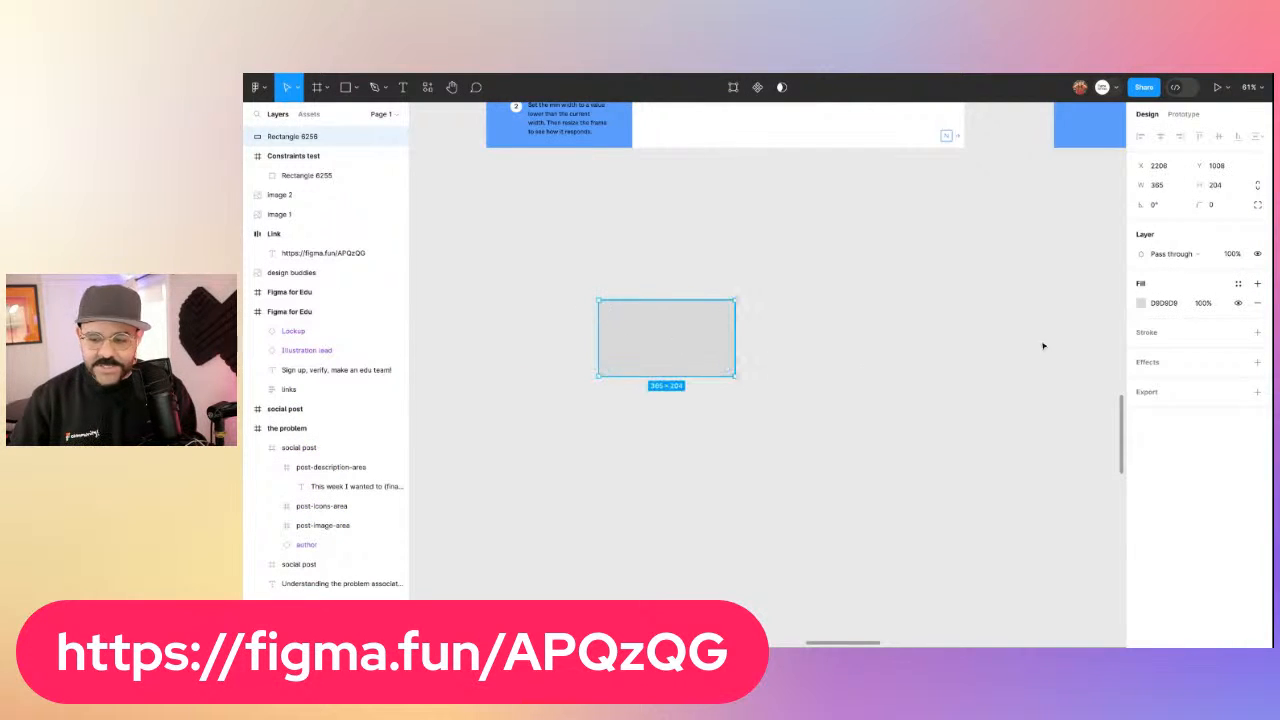
Fill the new rectangle with red and shift it slightly on the canvas
left_click(1141, 303)
left_click(1111, 335)
left_click(809, 363)
left_click_drag(615, 334, 660, 317)
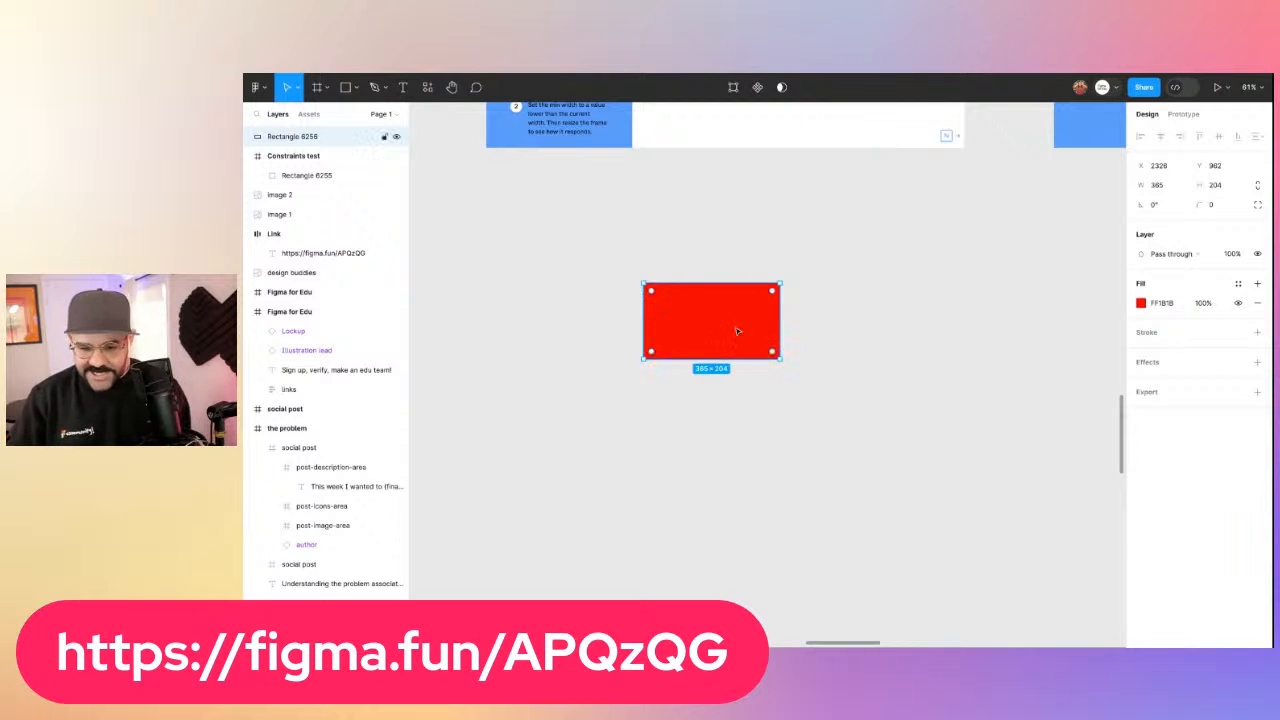
Recolour the rectangle with the blue sampled from the Minimum Width frame's instruction panel and reposition it
key("i")
left_click(629, 114)
key("Escape")
left_click(720, 285)
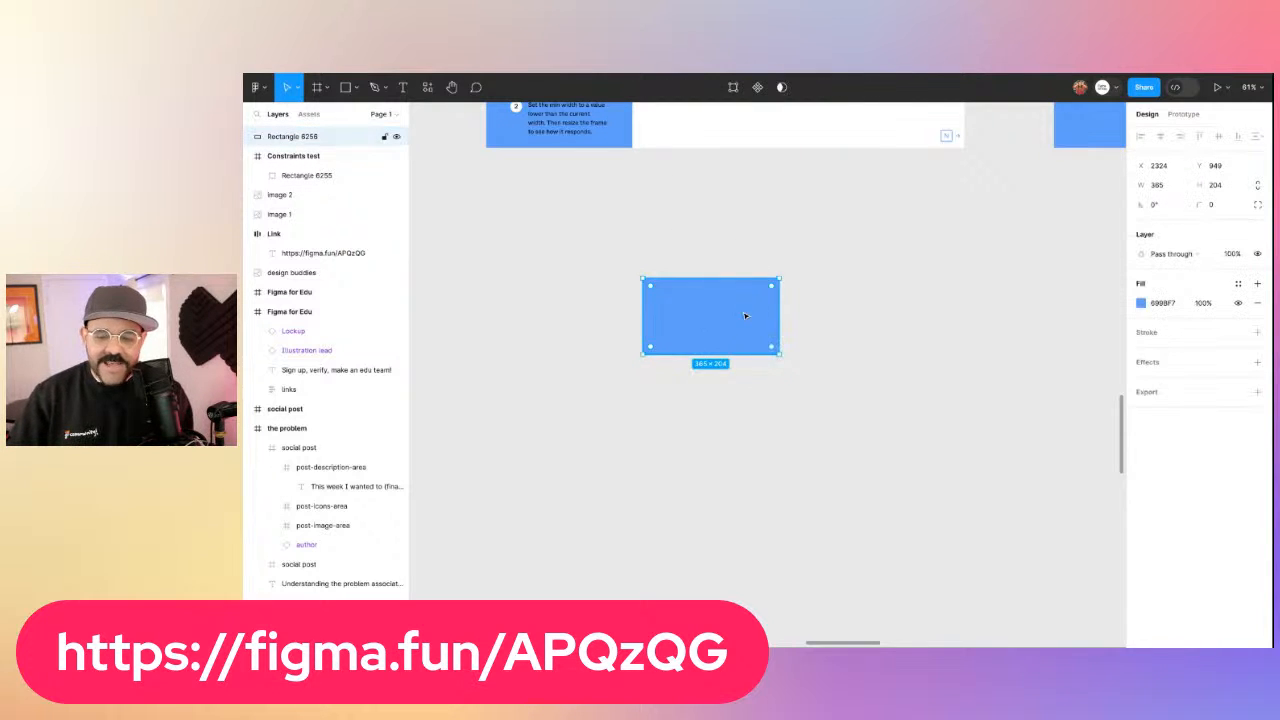
left_click_drag(747, 316, 720, 336)
Add a black inside stroke with a weight of 8 to the blue rectangle
left_click(1200, 371)
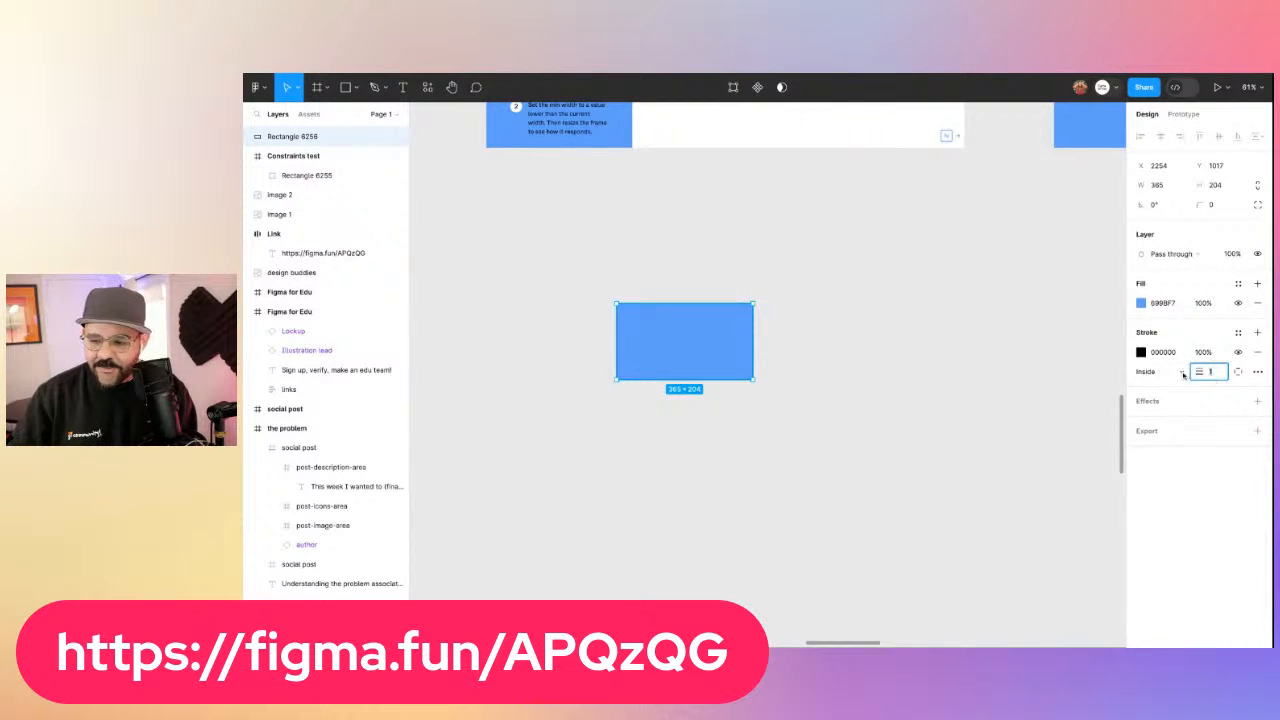
type("8")
key("Return")
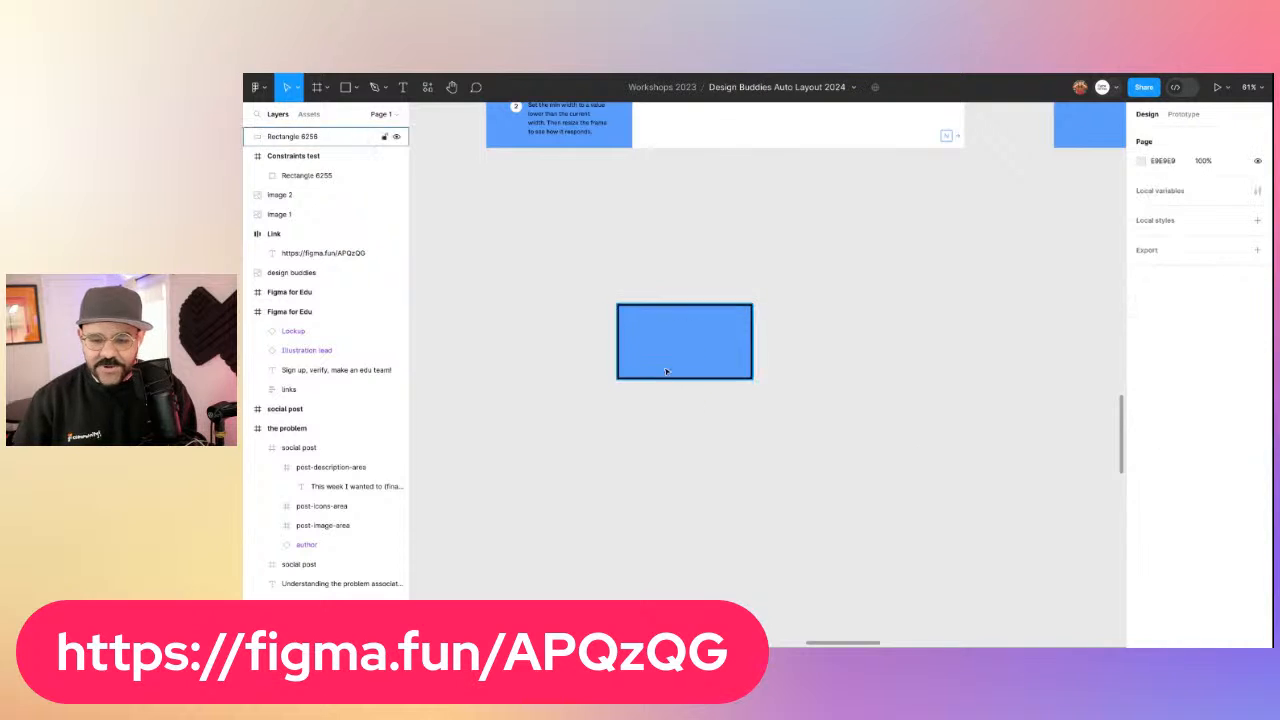
Resize the blue rectangle to about 650 × 231, reposition it on the empty canvas and clear the selection
left_click_drag(693, 357, 686, 331)
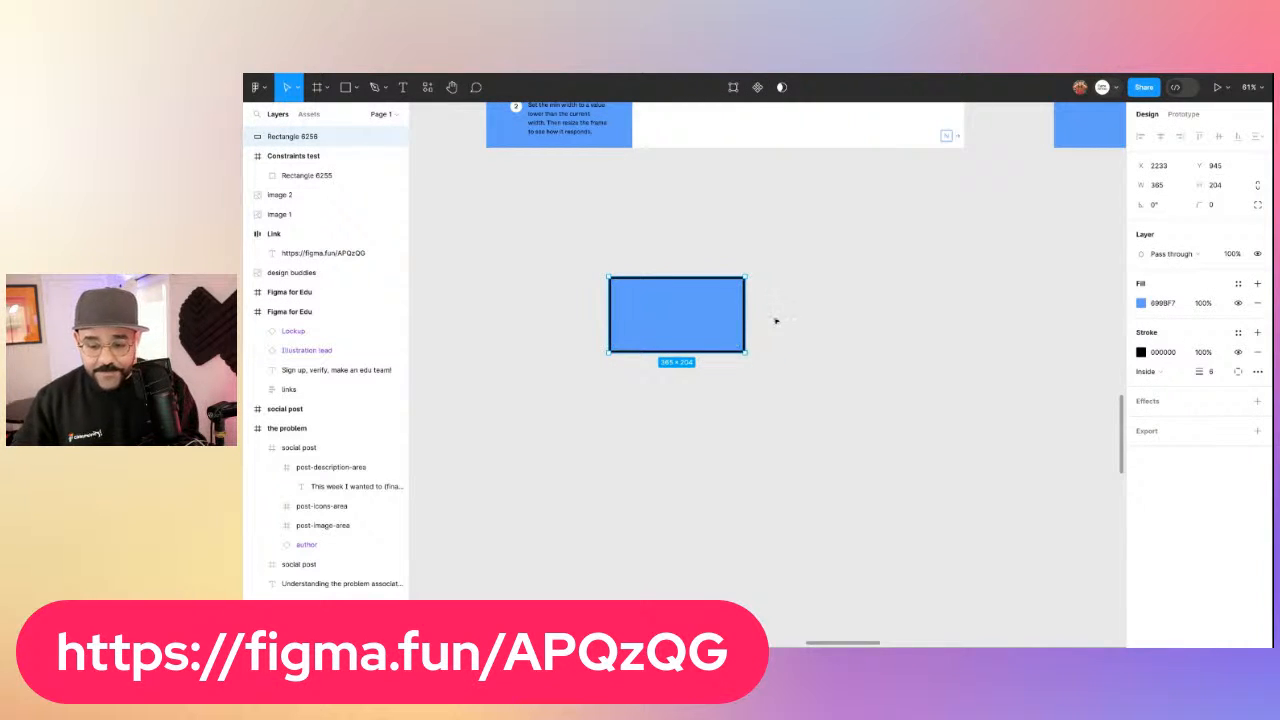
left_click_drag(745, 337, 733, 364)
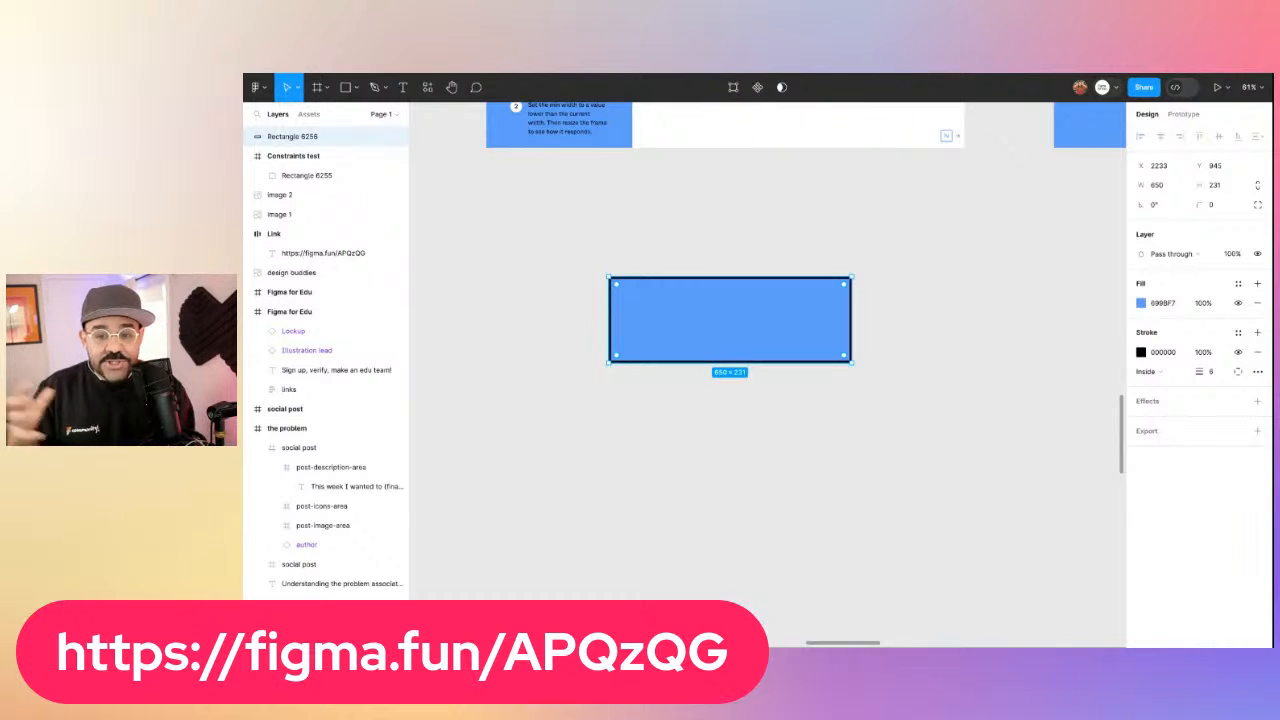
left_click_drag(746, 325, 688, 320)
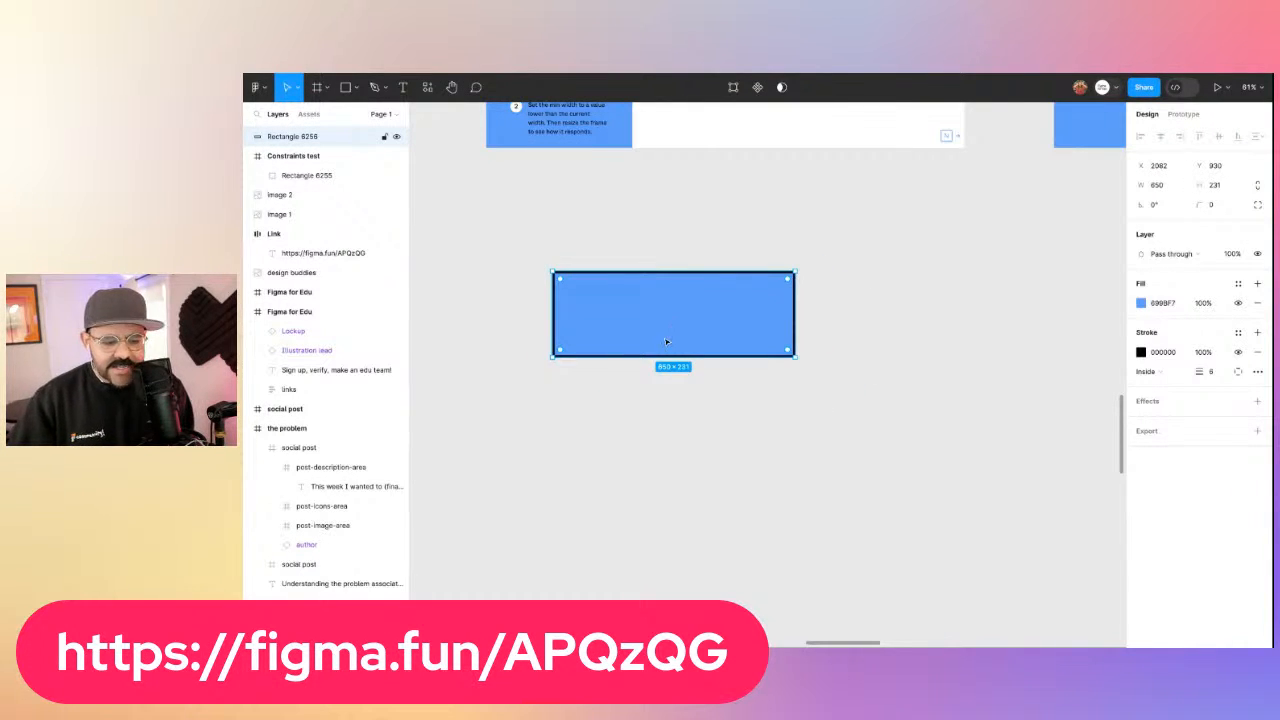
left_click_drag(709, 314, 721, 327)
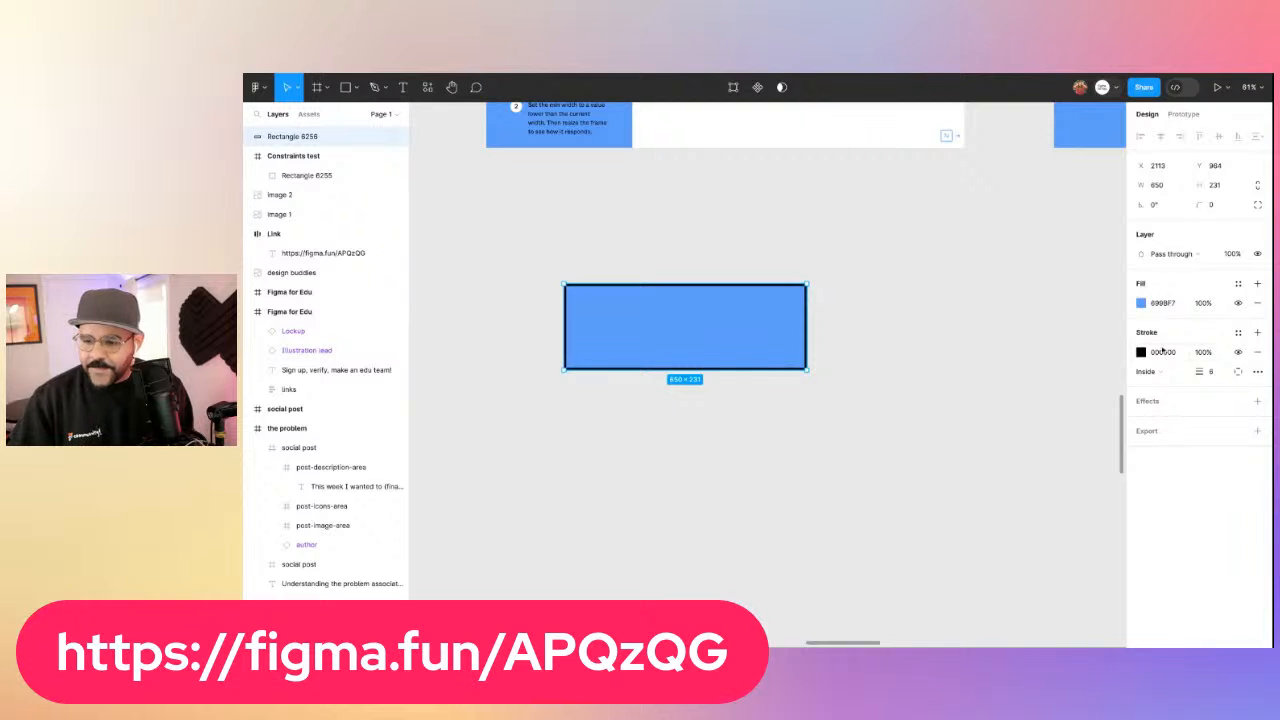
left_click(1185, 187)
left_click(854, 297)
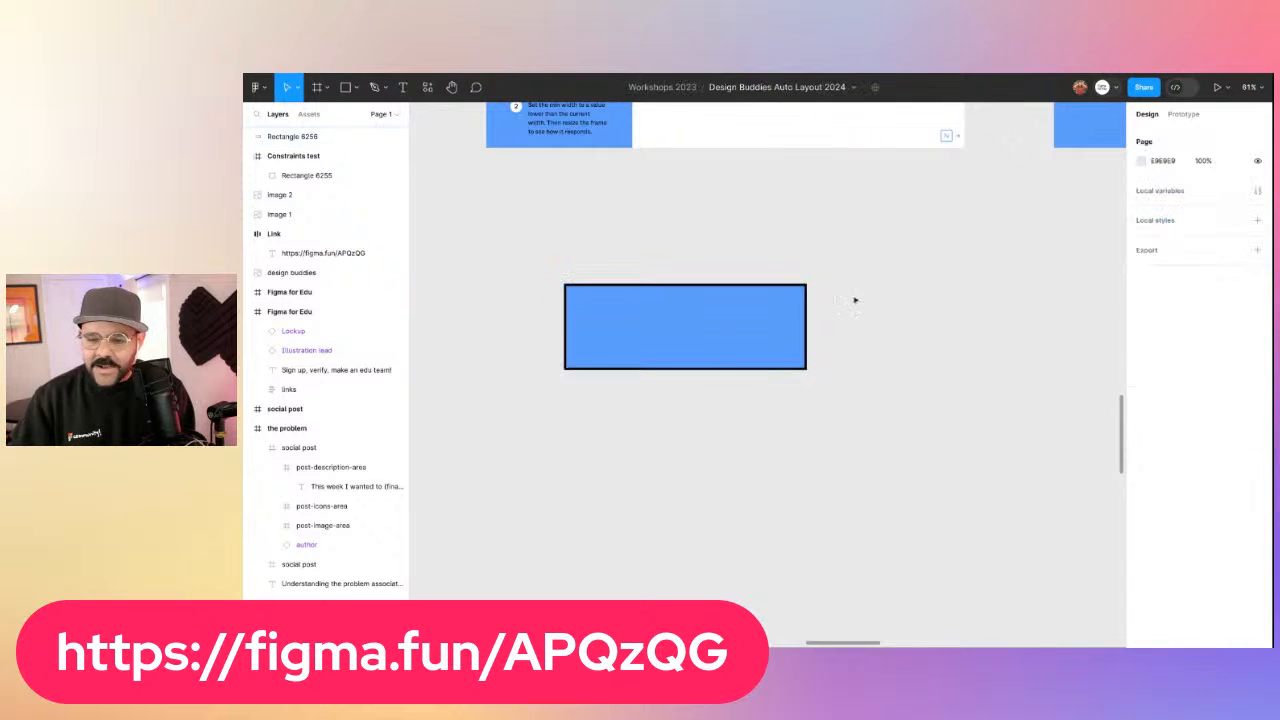
Wrap the blue rectangle in an auto layout frame and rename the frame to AL Frame
left_click(790, 315)
left_click_drag(682, 326, 728, 334)
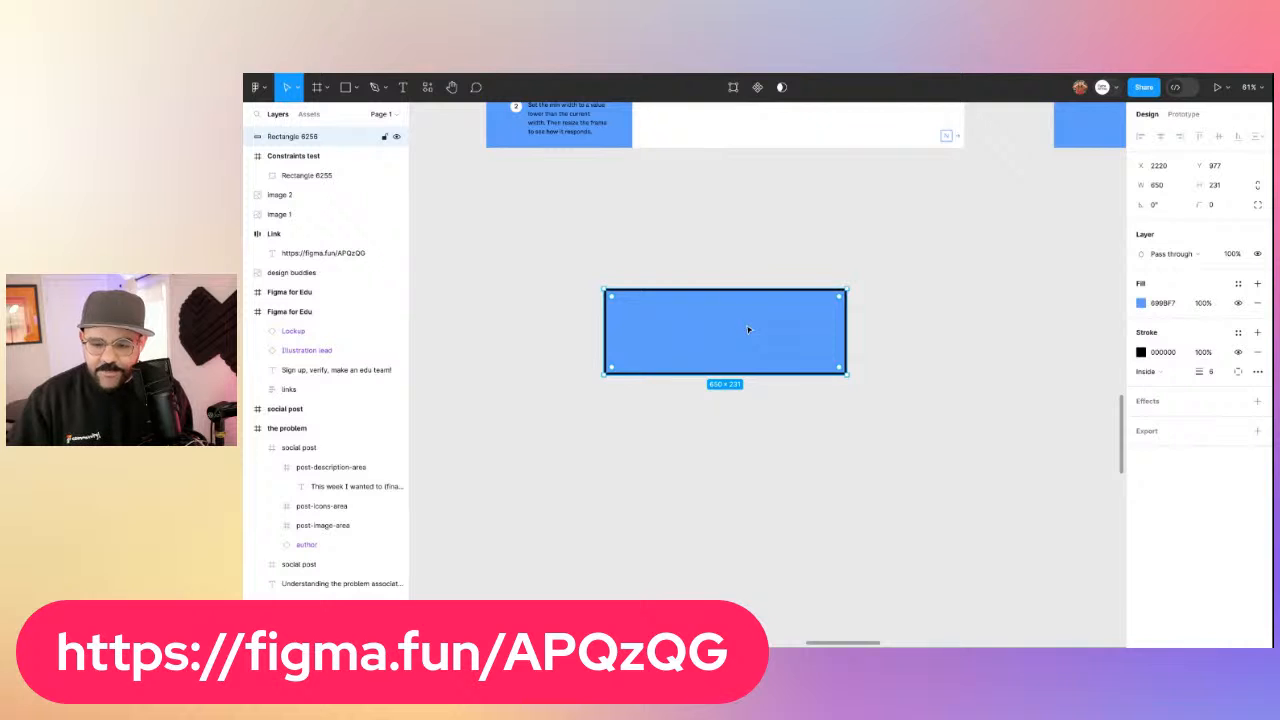
key("shift+a")
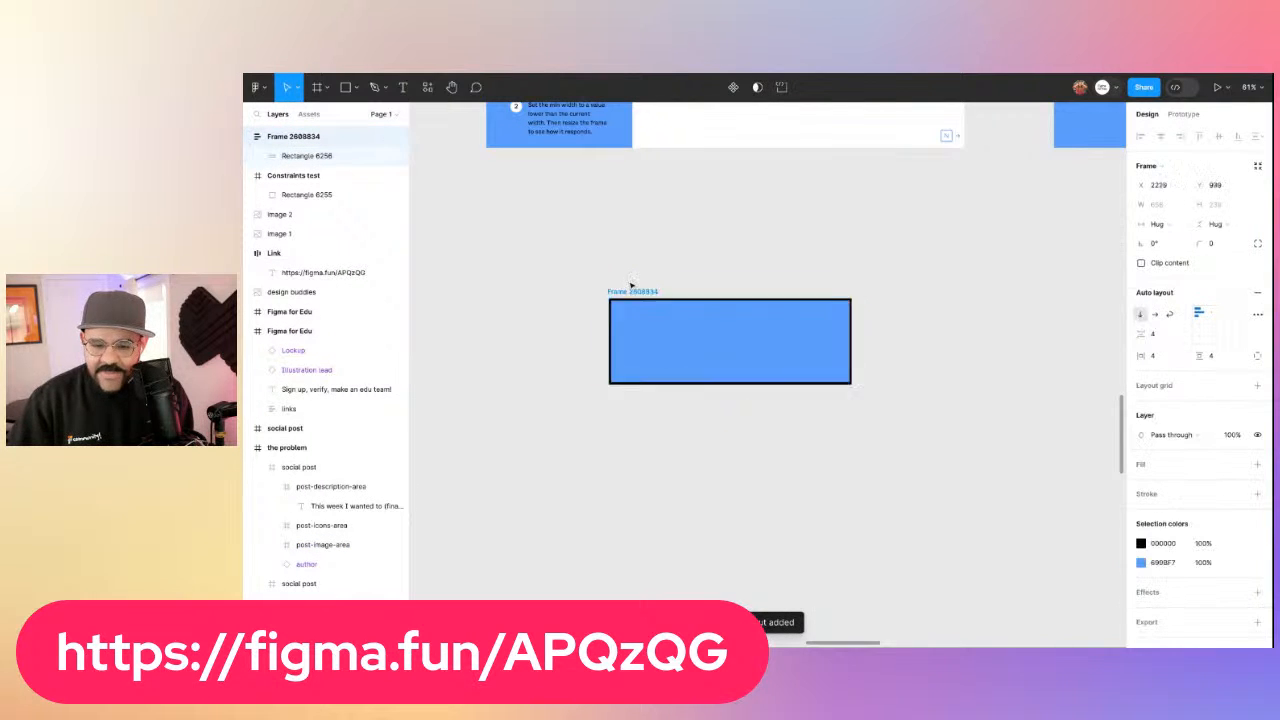
left_click_drag(633, 289, 644, 277)
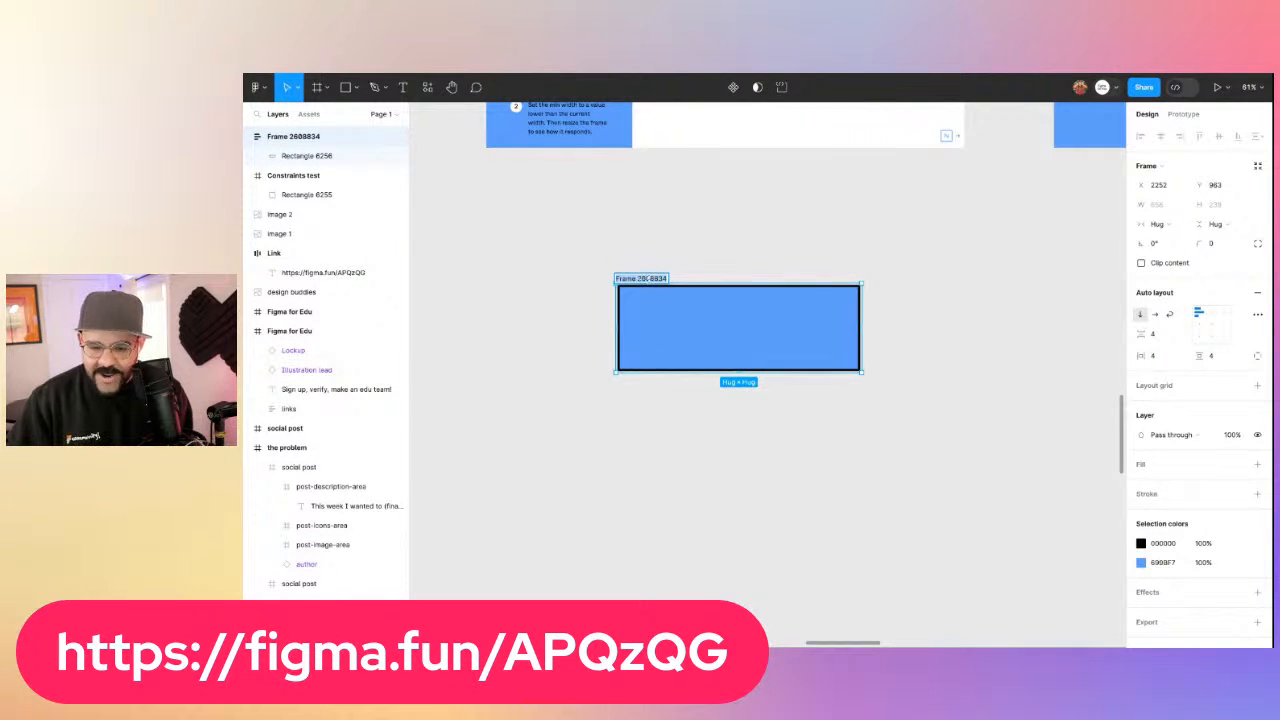
type("AL Frame")
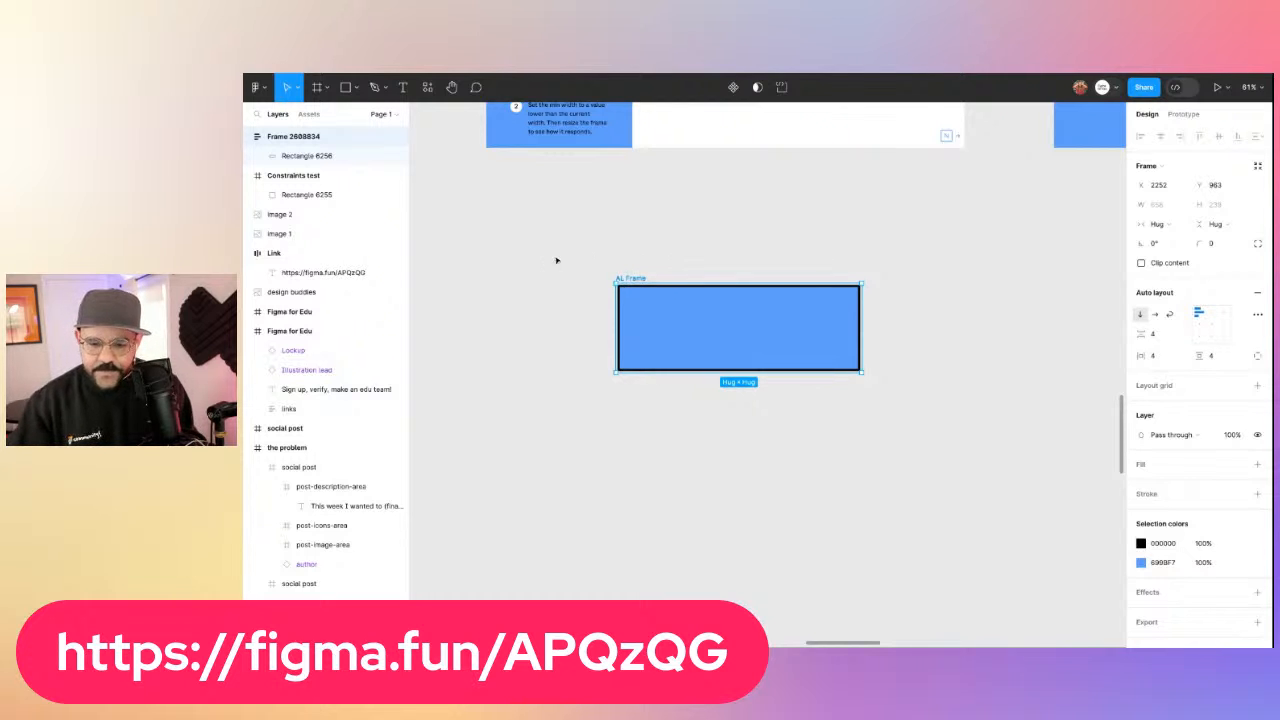
key("Return")
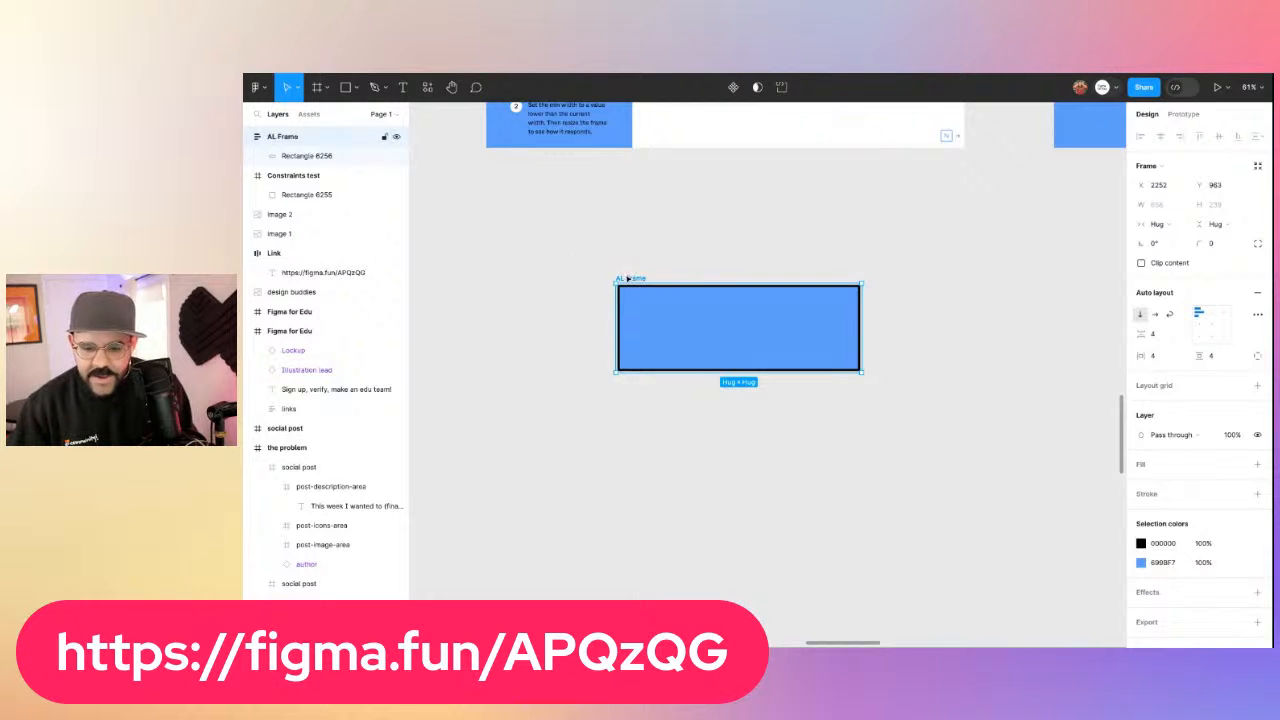
Add a minimum width to AL Frame, first entering 20 and correcting it to 200
left_click(1182, 205)
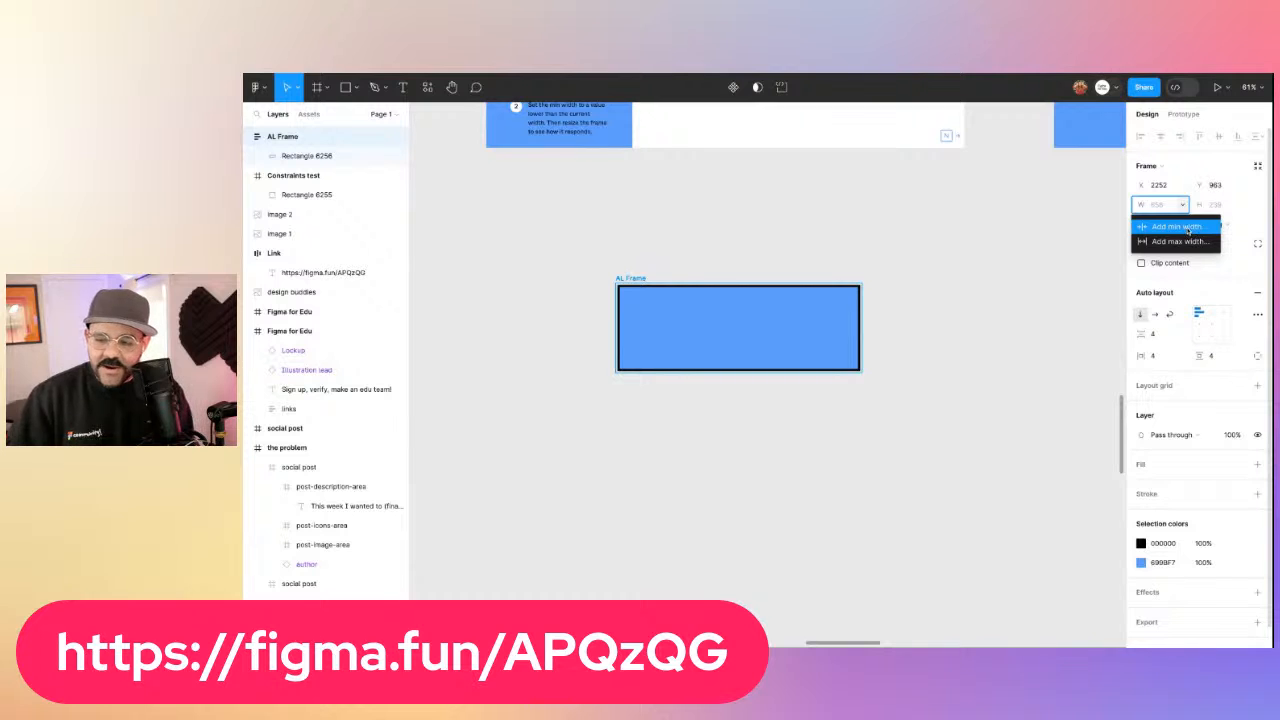
left_click(1188, 228)
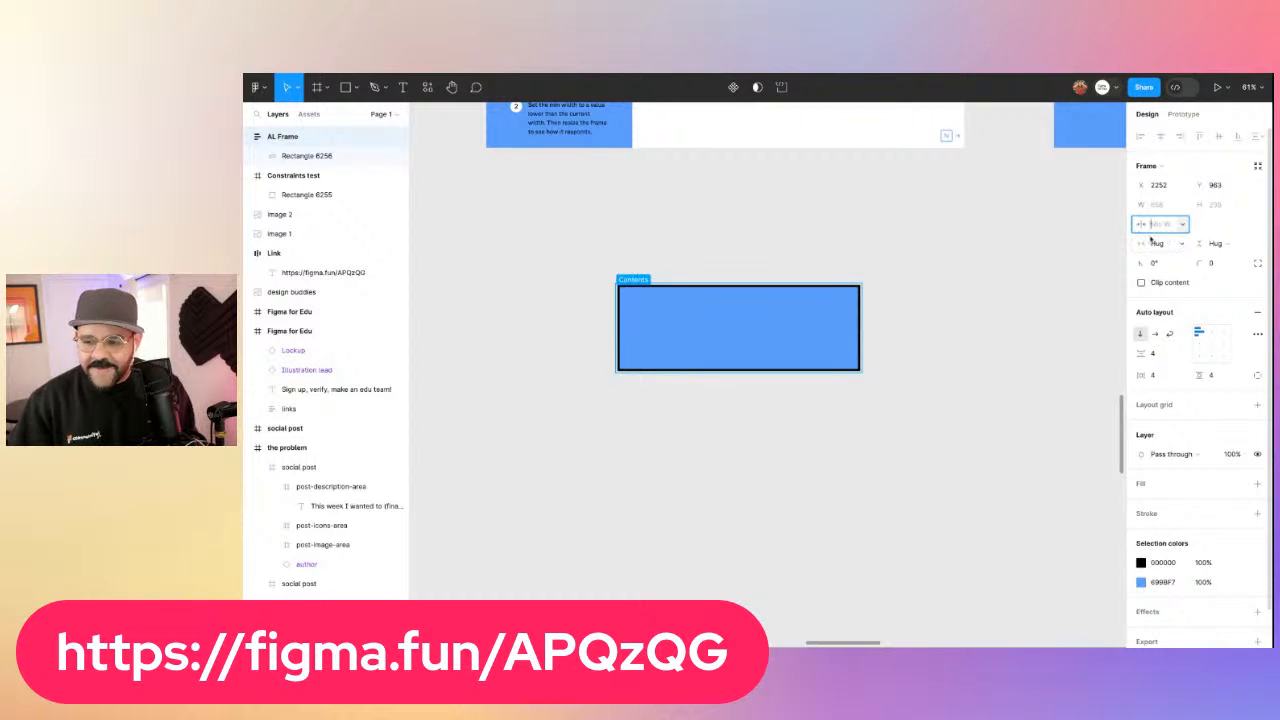
type("20")
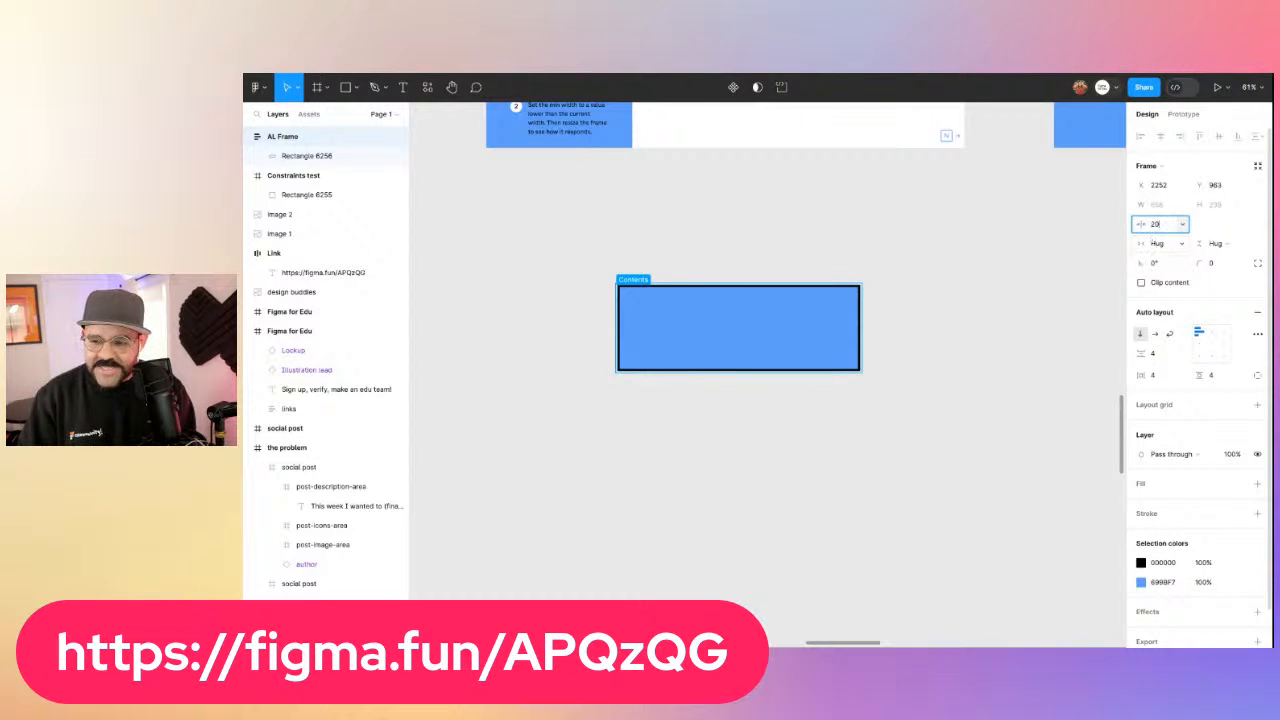
key("Return")
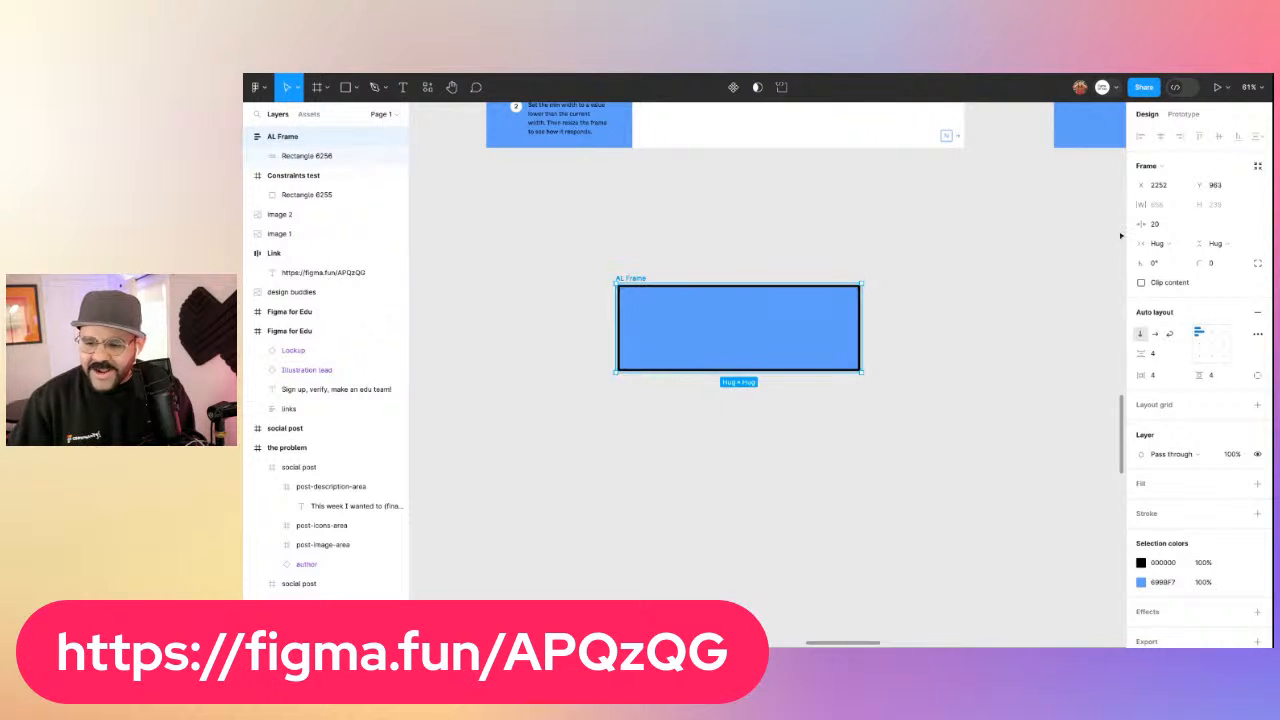
left_click(1160, 224)
type("0")
key("Return")
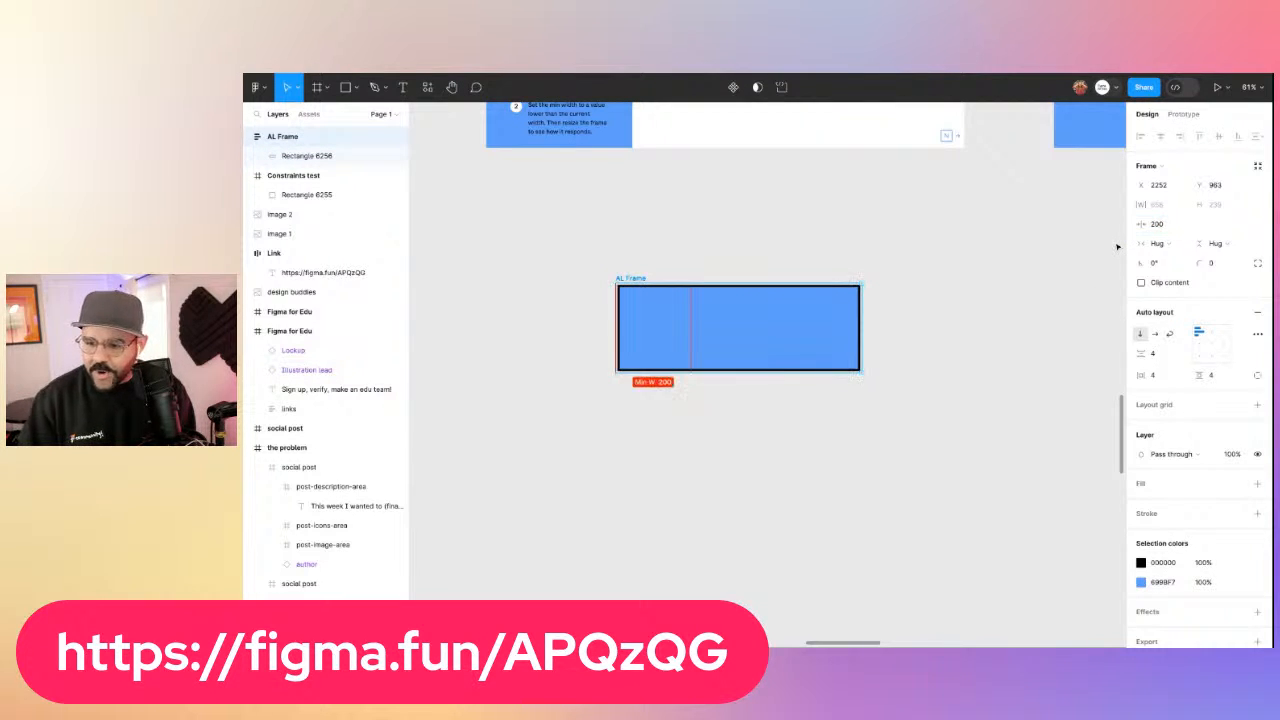
Add a maximum width of 480 to AL Frame and clear the selection
left_click(1183, 205)
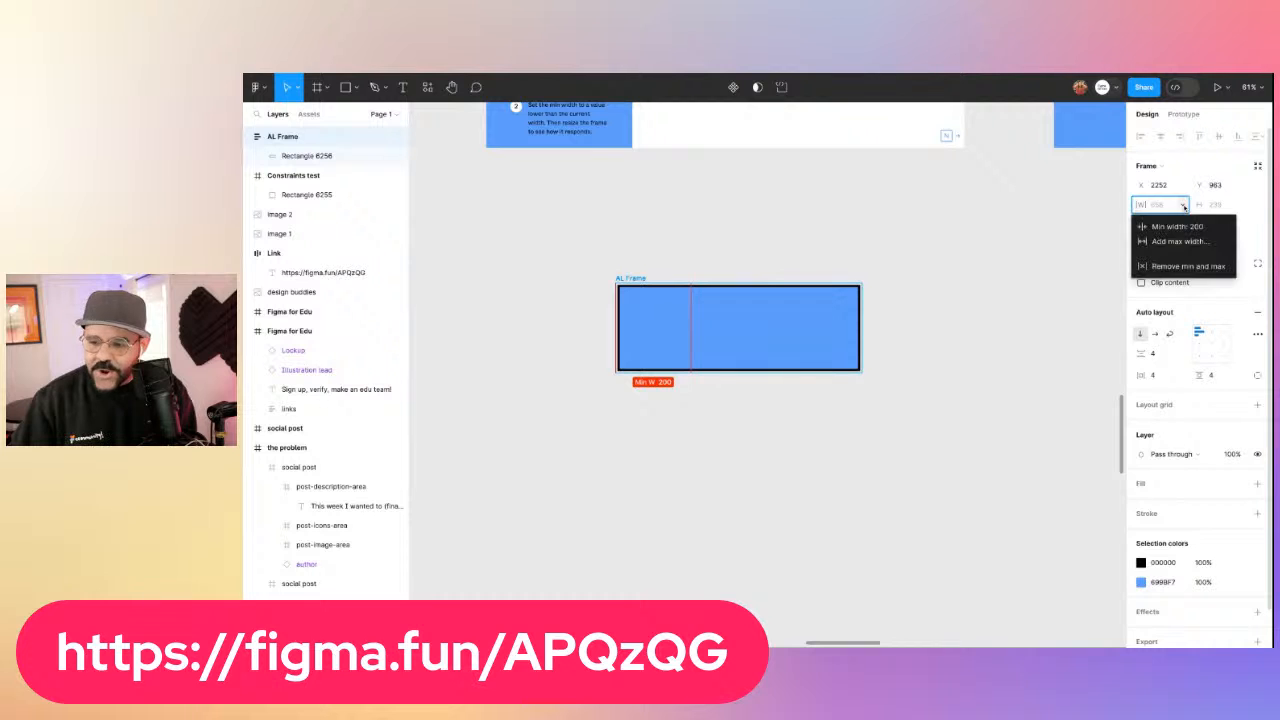
left_click(1178, 241)
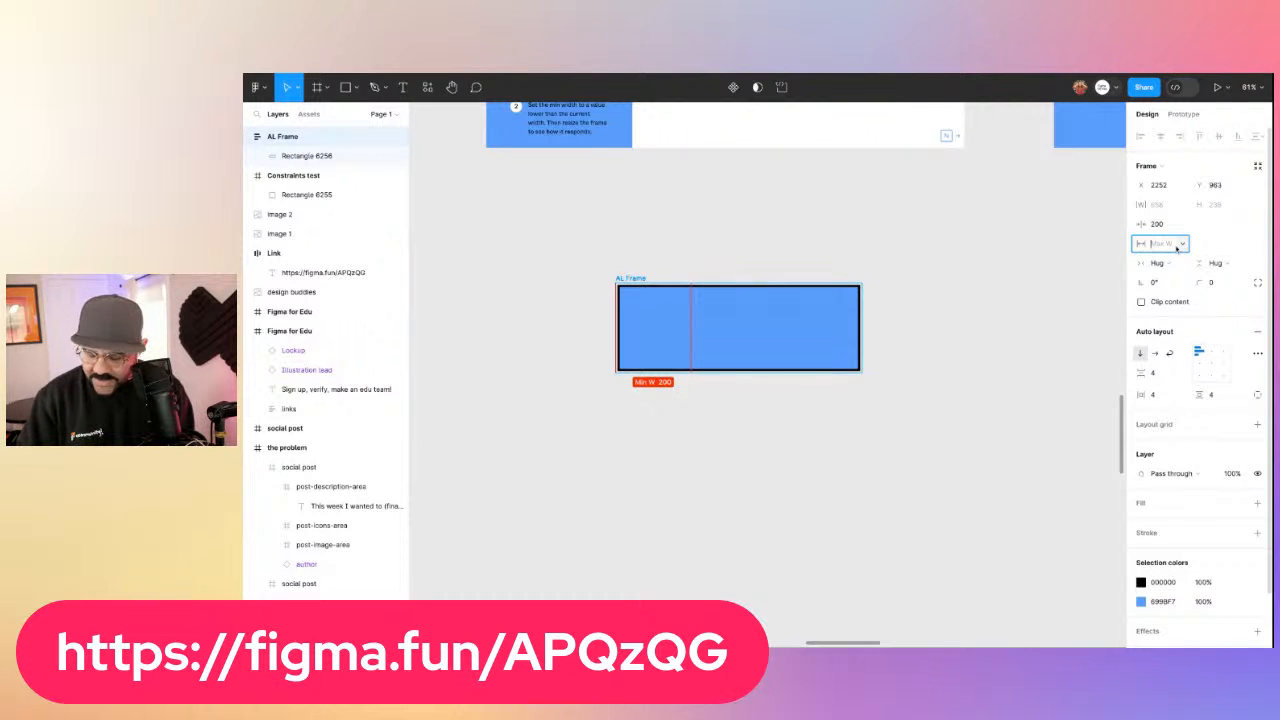
type("500")
key("Return")
left_click(831, 449)
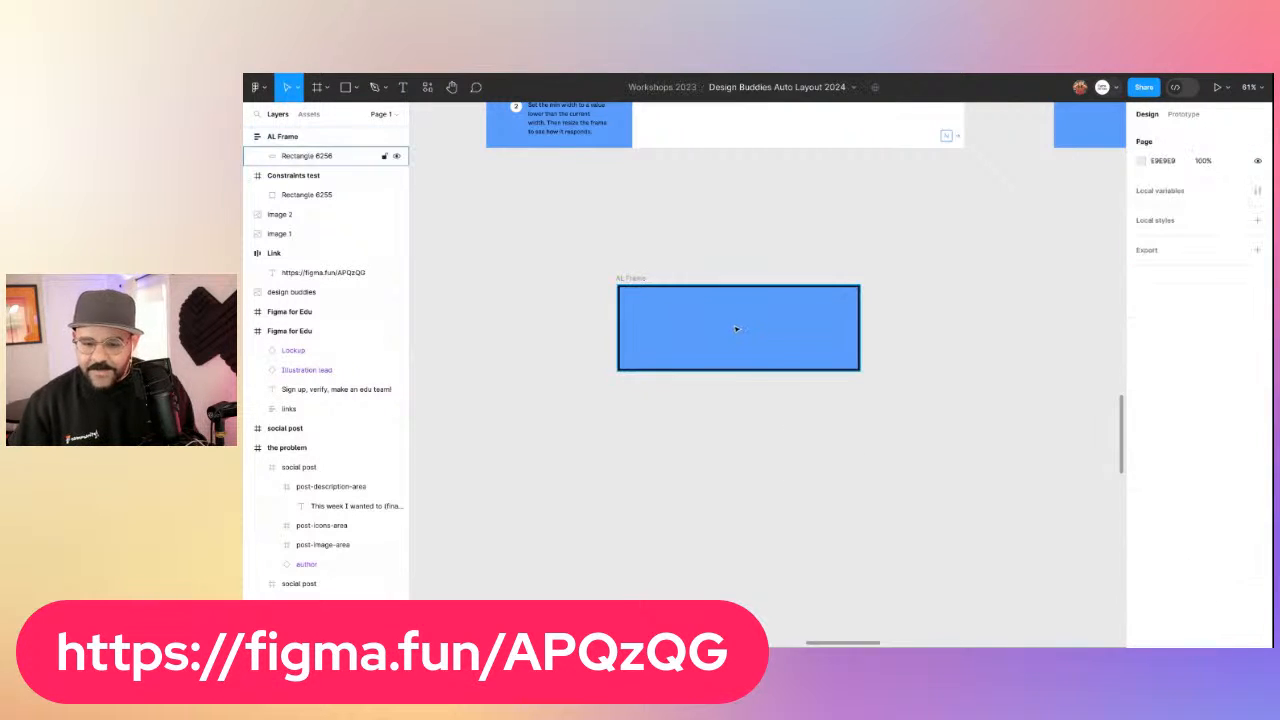
Give AL Frame a white FFFFFF fill and set its horizontal and vertical padding to 80
left_click(736, 329)
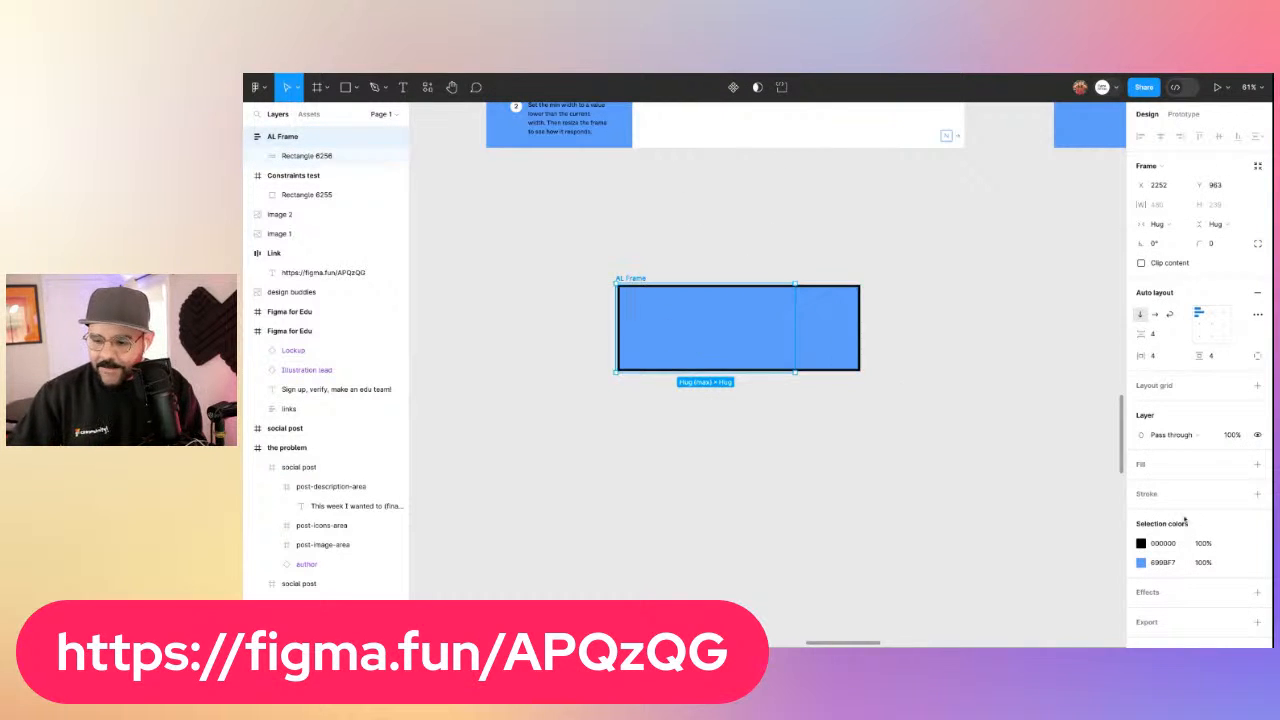
left_click(1140, 465)
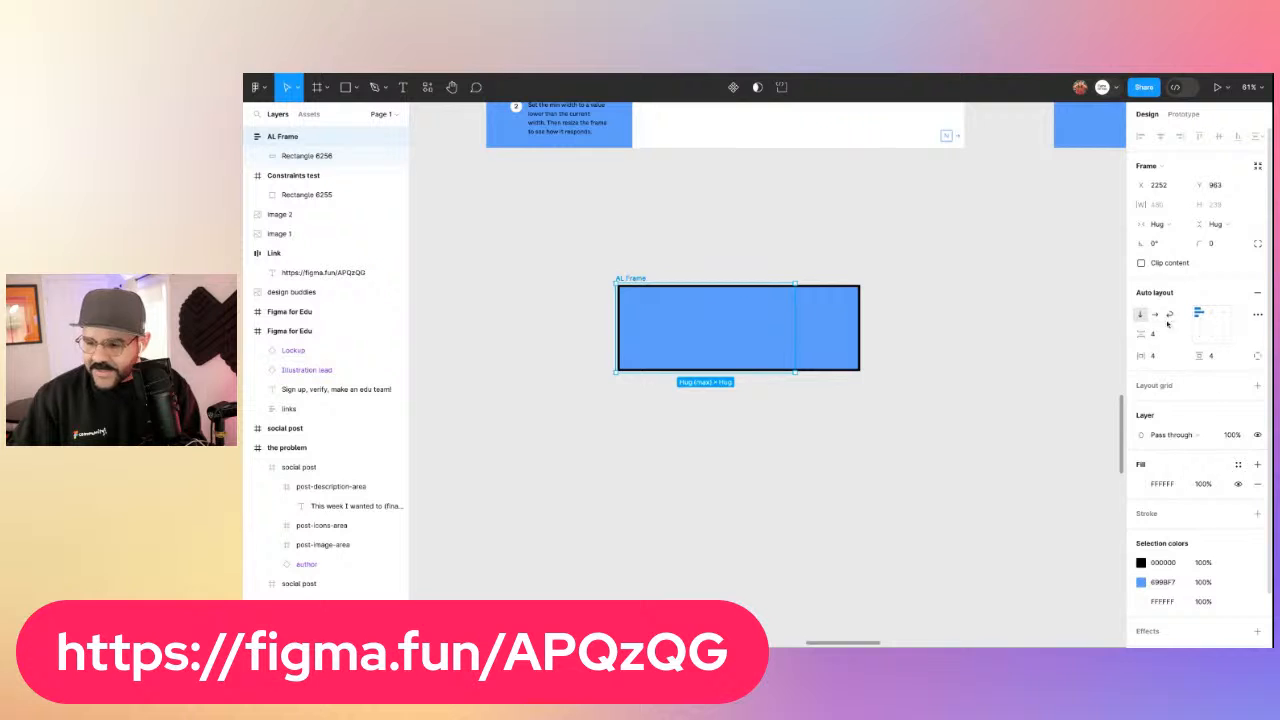
left_click(1156, 355)
type("50")
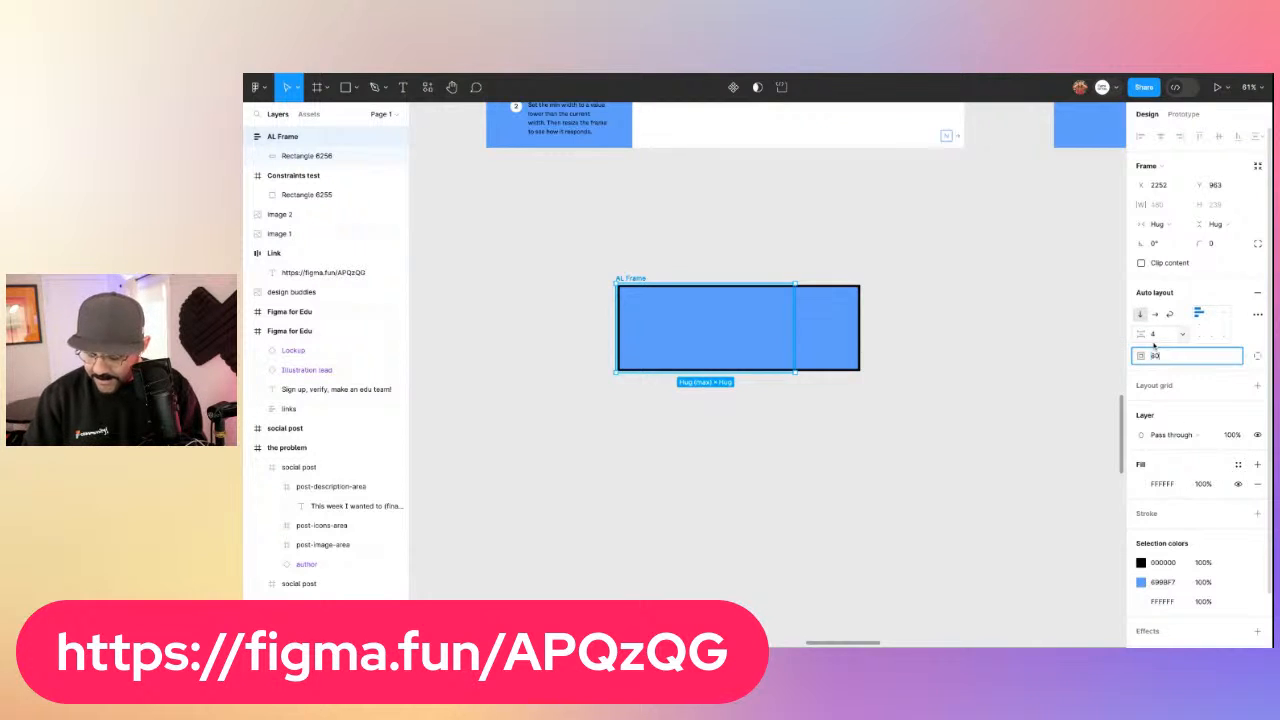
key("Return")
left_click(635, 260)
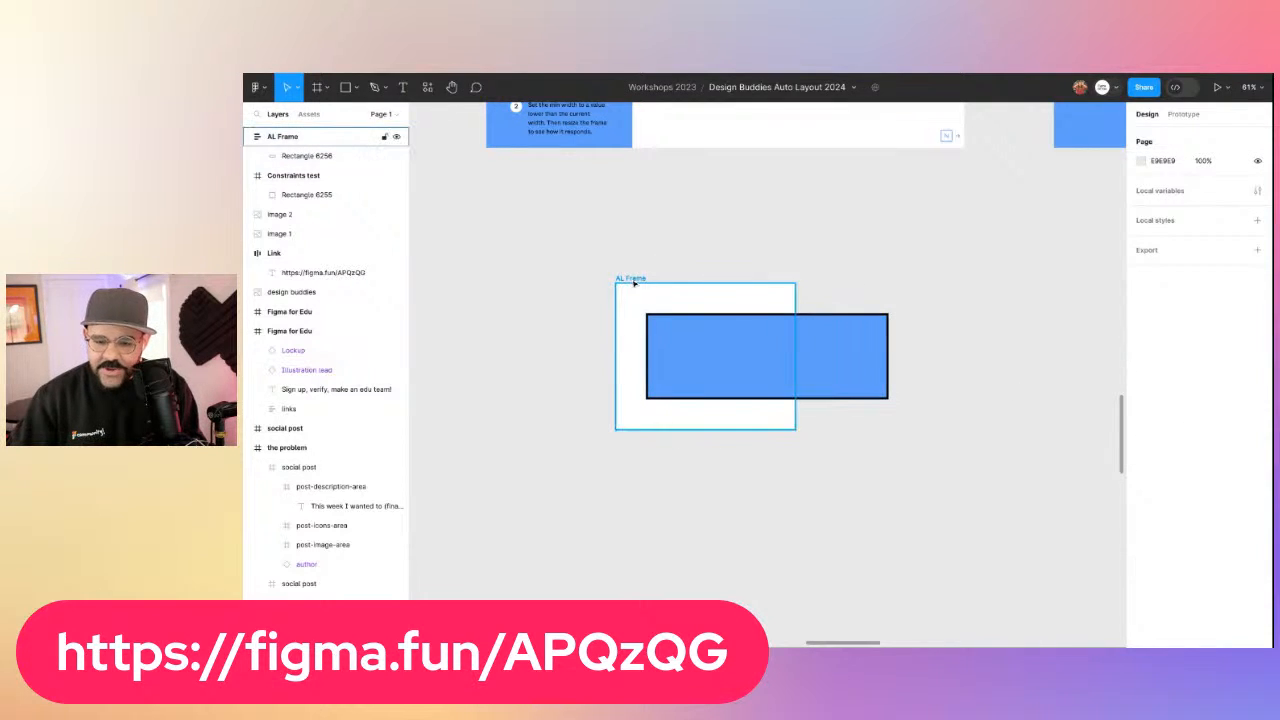
Resize the blue rectangle inside AL Frame to about 366 wide
left_click(716, 334)
left_click_drag(890, 359, 770, 358)
mouse_move(796, 356)
left_mouse_down()
mouse_move(751, 356)
mouse_move(924, 356)
mouse_move(660, 356)
mouse_move(814, 356)
left_mouse_up()
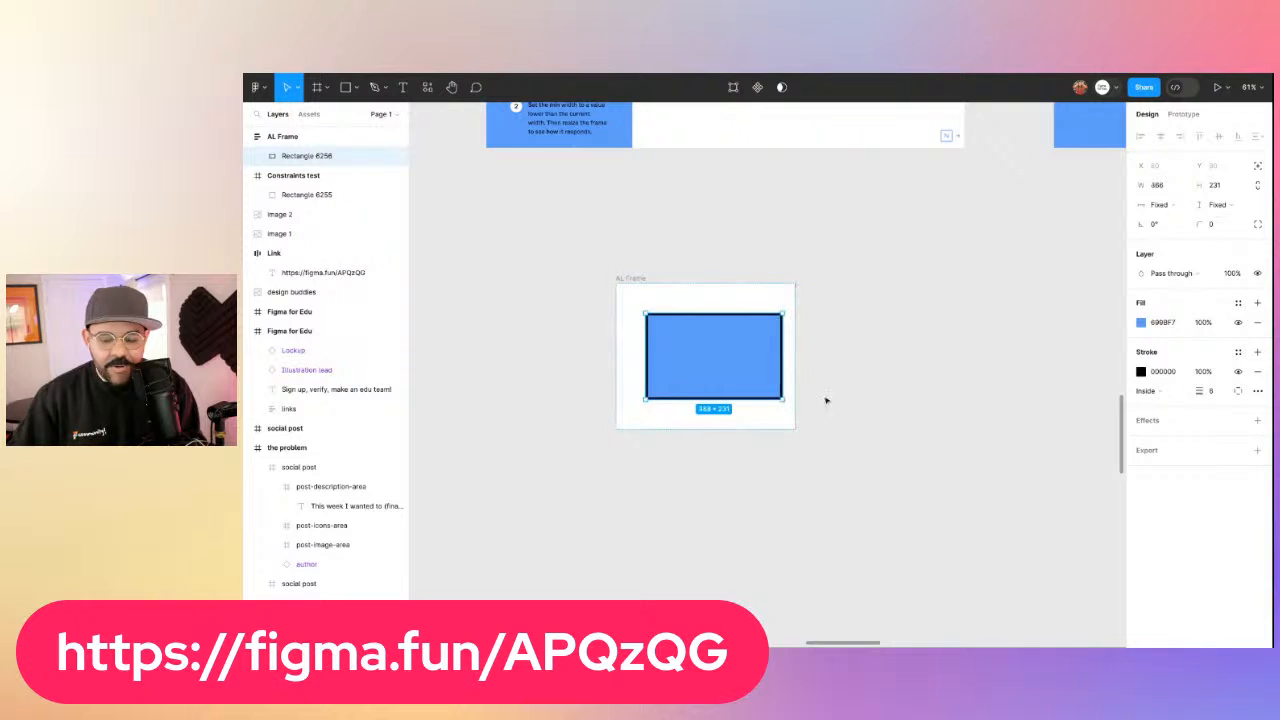
scroll(874, 380, "right", 3)
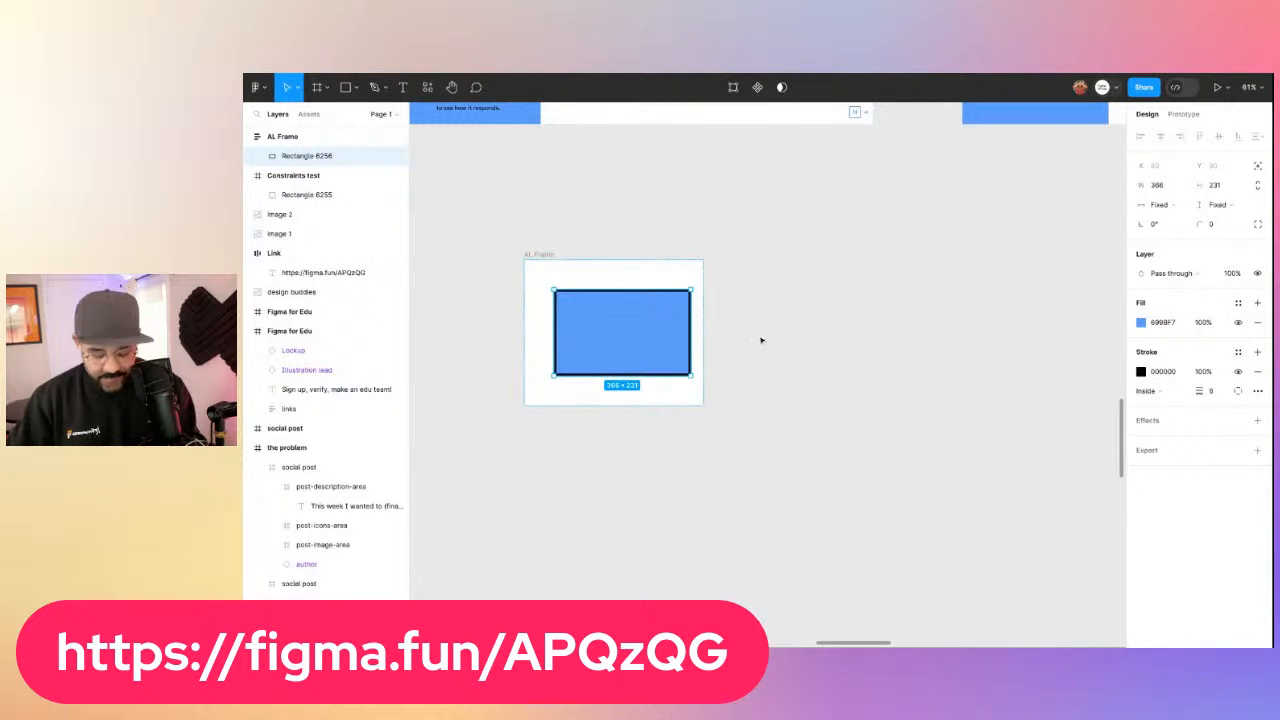
key("r")
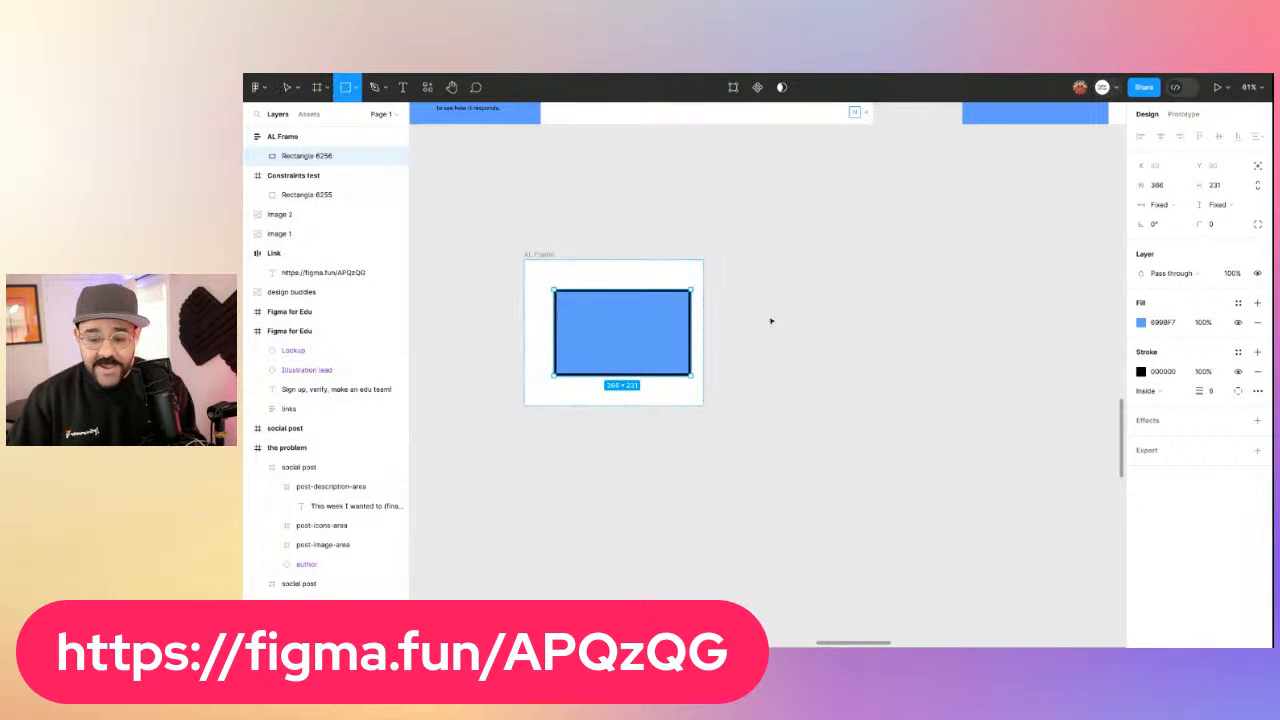
left_click_drag(763, 306, 820, 348)
key("ctrl+z")
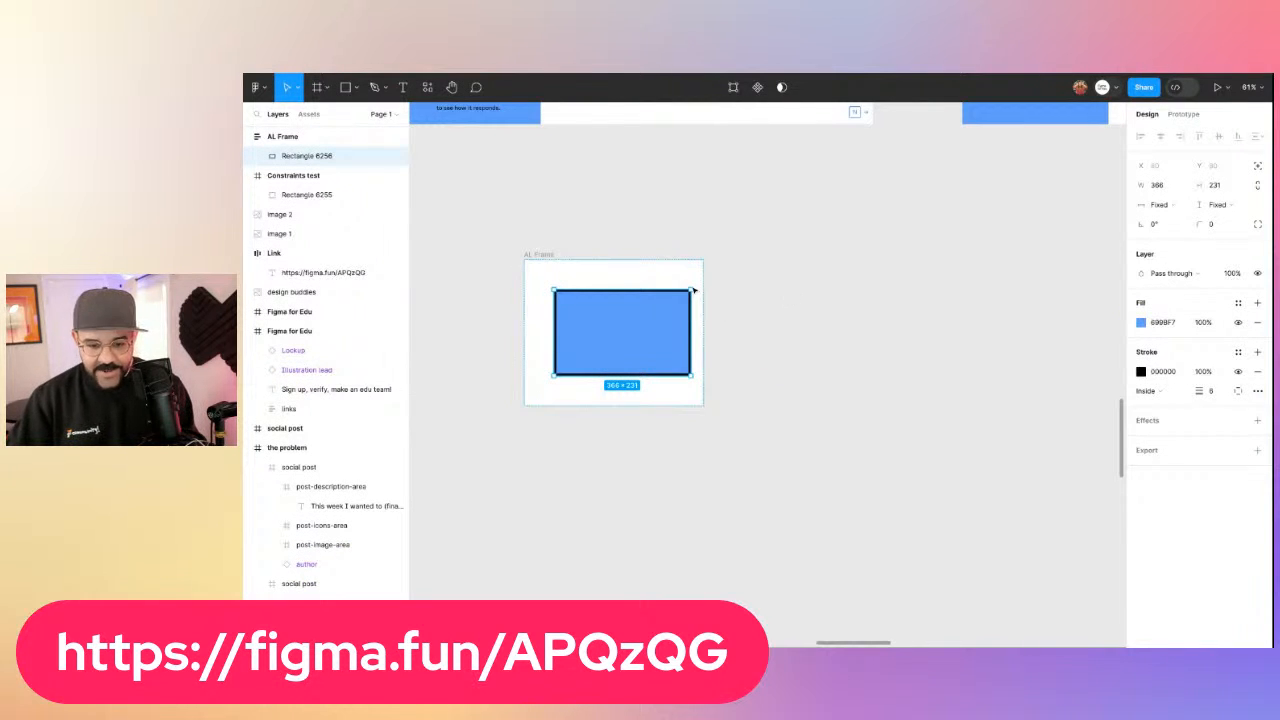
left_click(547, 262)
left_click(591, 323)
Add a text layer reading Hello on the empty canvas beside AL Frame
key("t")
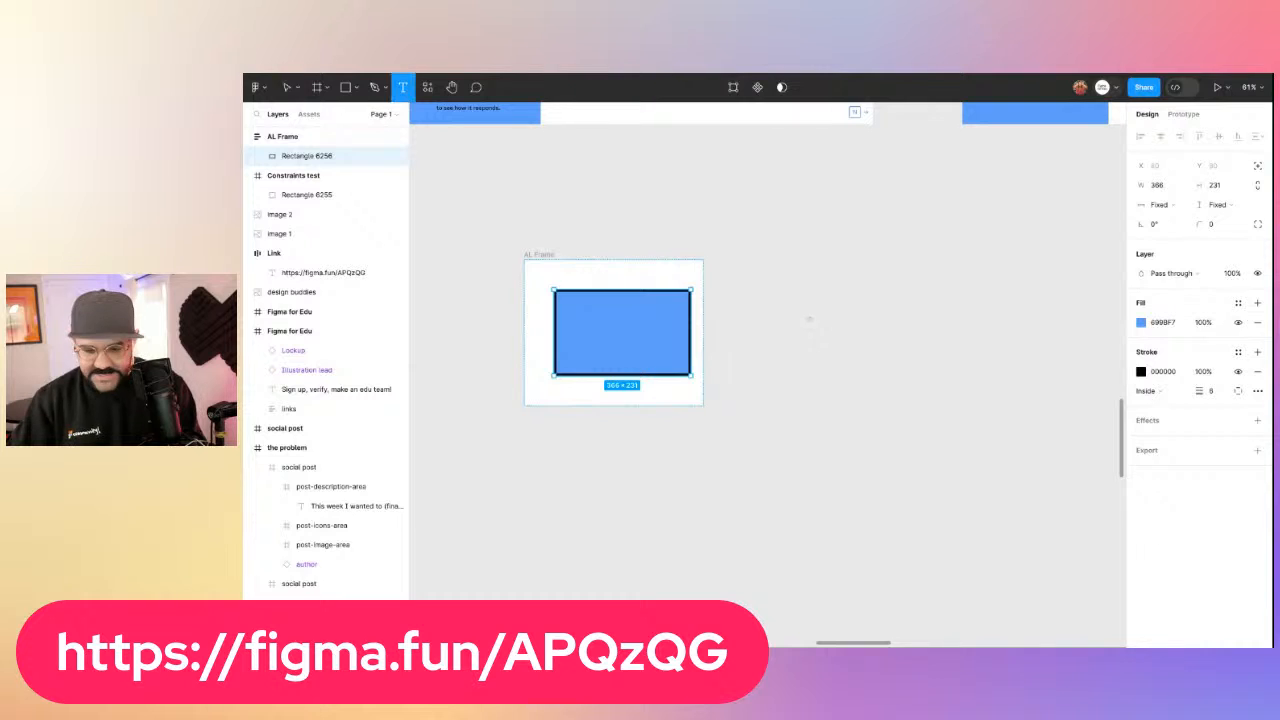
left_click(814, 359)
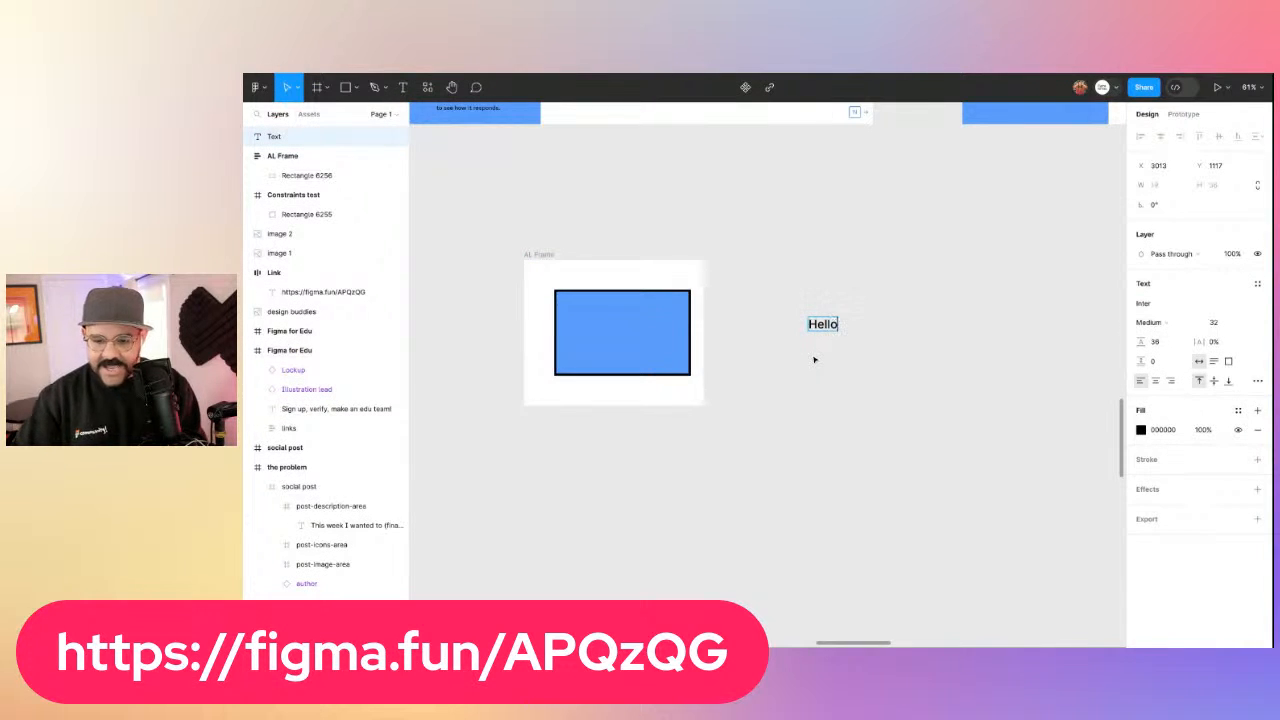
left_click(769, 420)
Move the blue rectangle out of AL Frame onto the canvas below it and place the Hello text inside the frame
left_click(614, 329)
left_click_drag(614, 329, 749, 517)
left_click(822, 330)
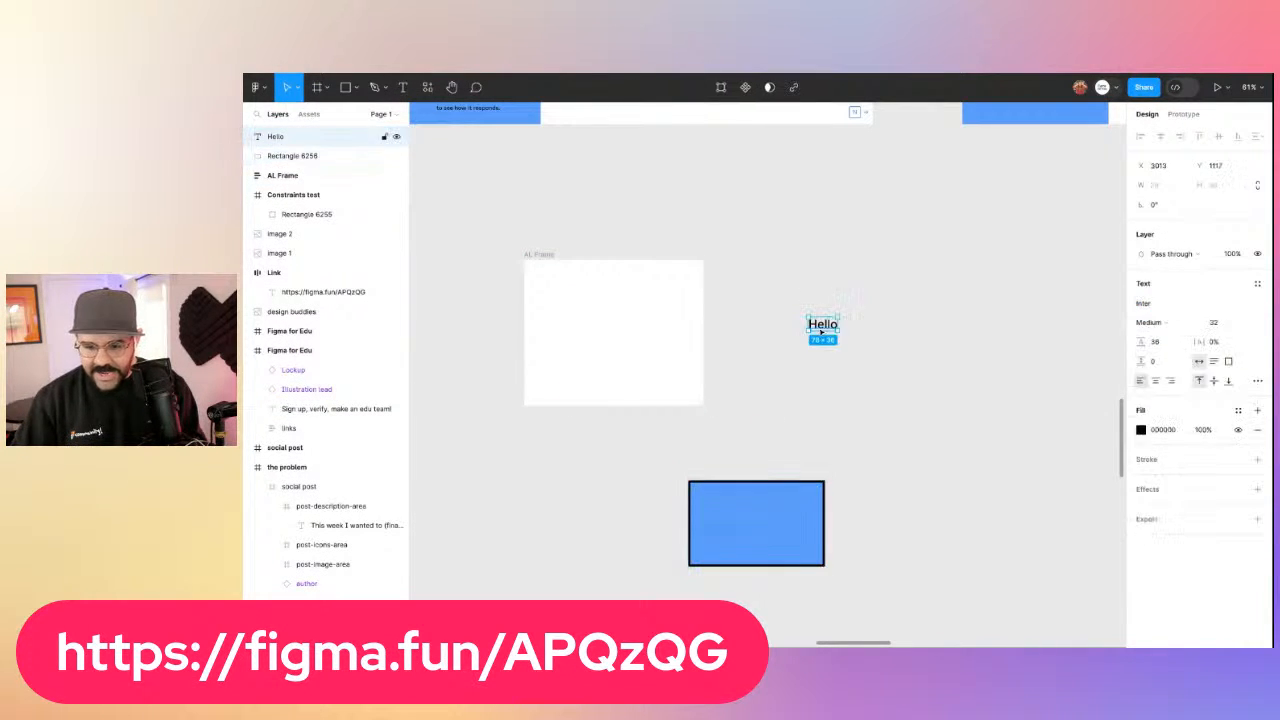
left_click_drag(822, 330, 600, 310)
Replace the Hello text with a long unbroken placeholder string to test the frame's maximum width, and undo the text change
key("Return")
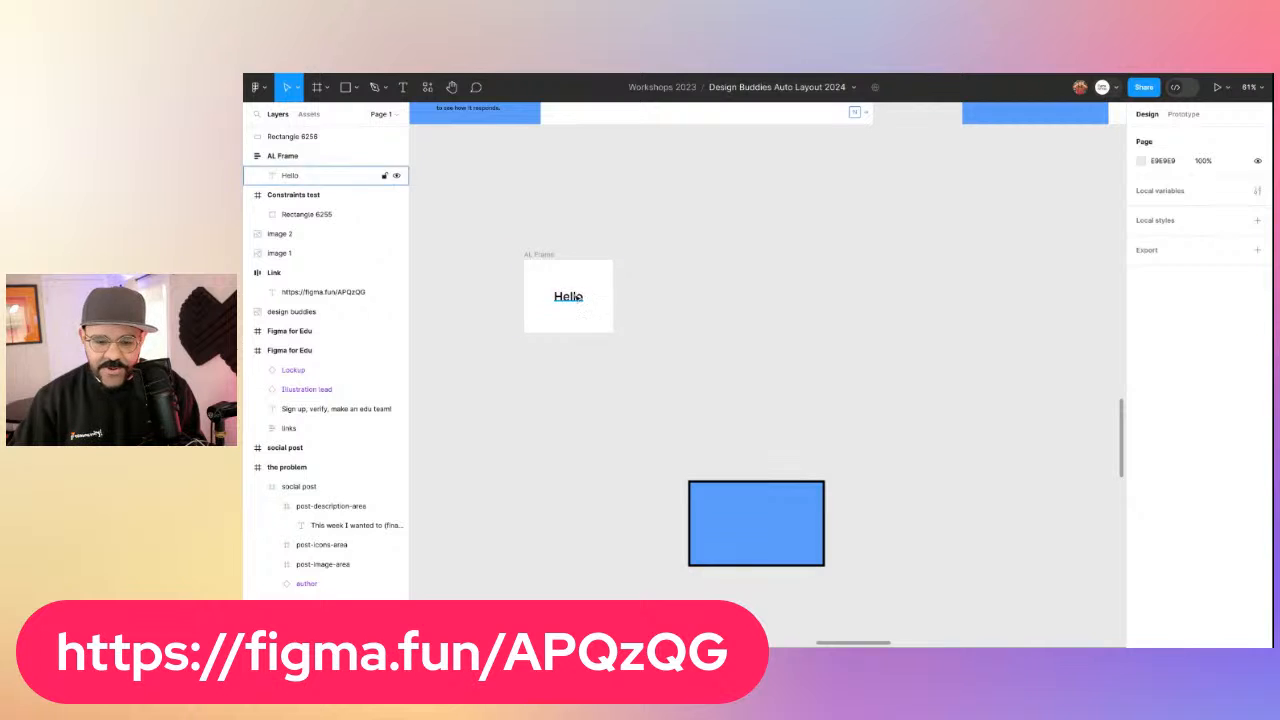
type("asdasdasdjhagsdjgajshgdjahgsdjhgsjadg")
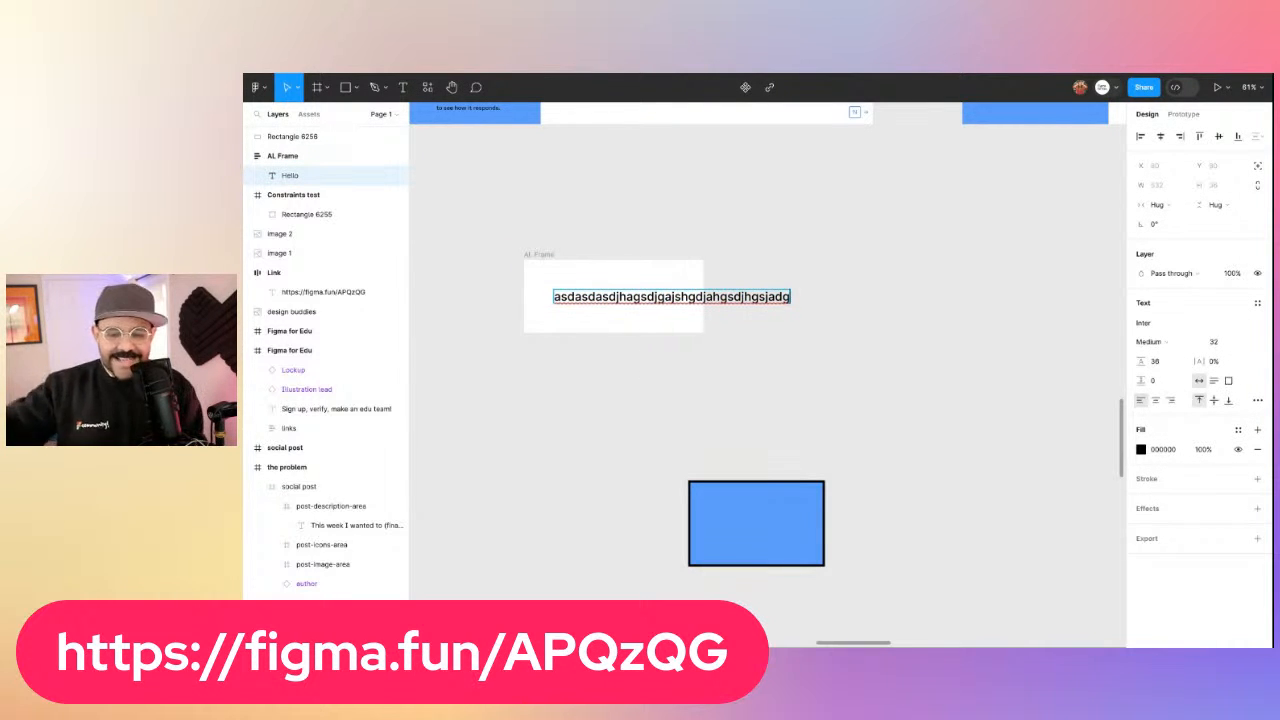
key("ctrl+z")
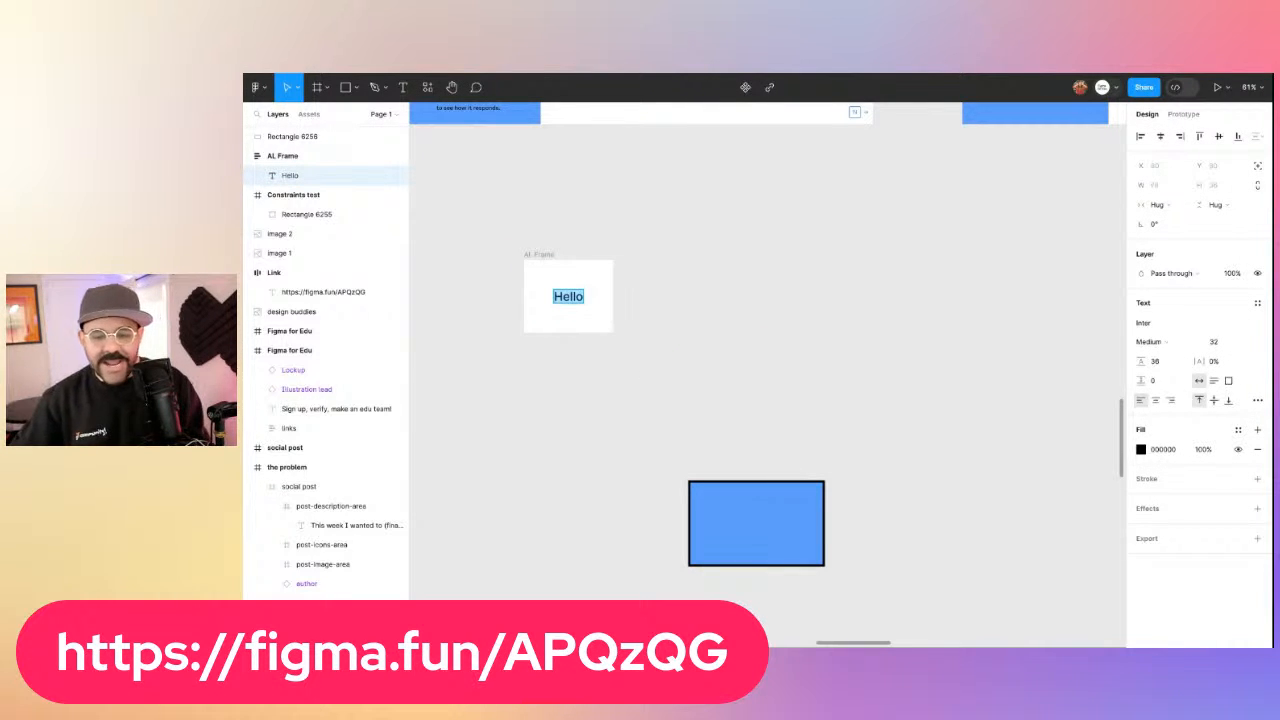
Set the Hello text to auto height and replace its content with asdaslmdalskjdlaksd
left_click(1213, 380)
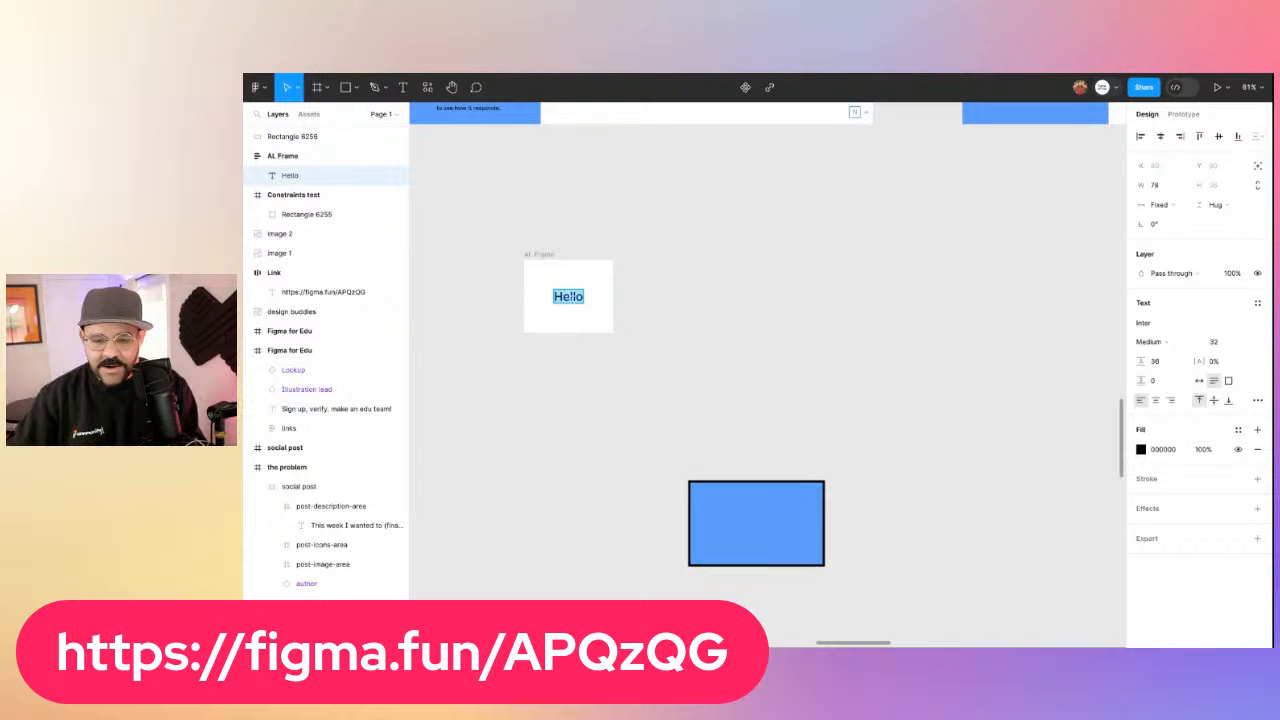
type("asdaslmdalskjdlaksd")
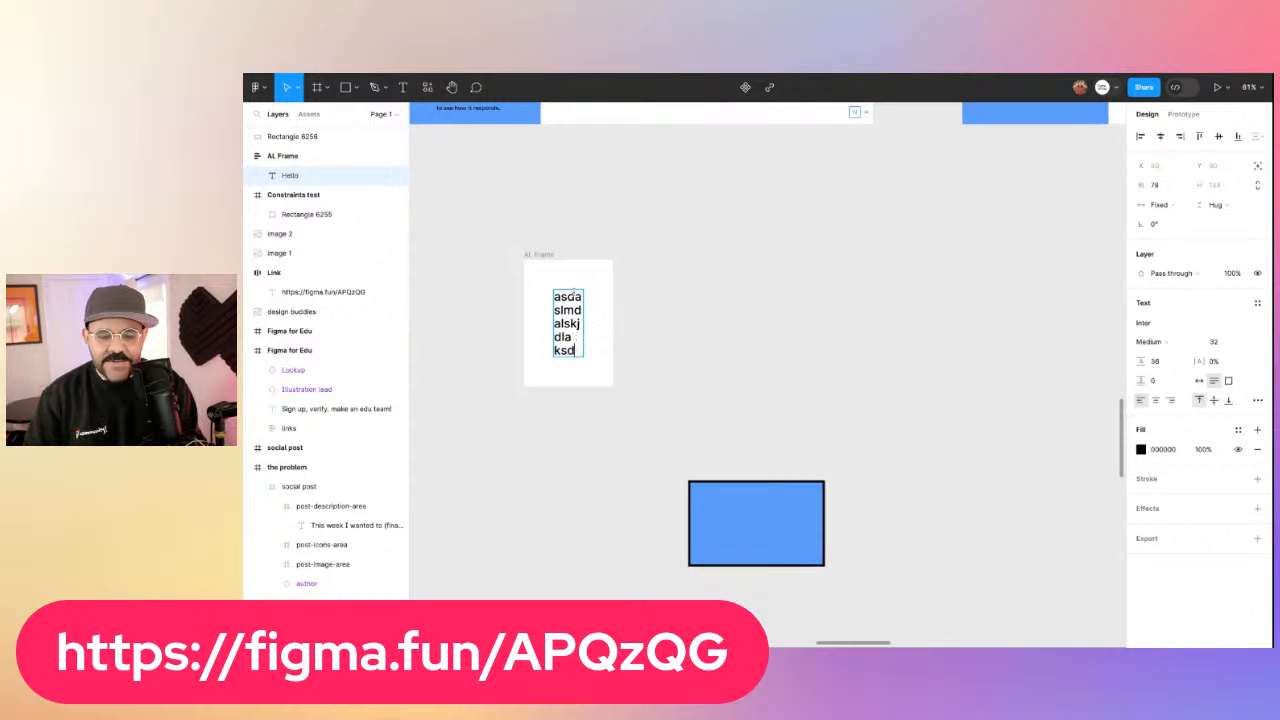
left_click(814, 323)
Try widening the wrapped text to about 498 inside AL Frame, and undo the resize
left_click_drag(584, 312, 741, 290)
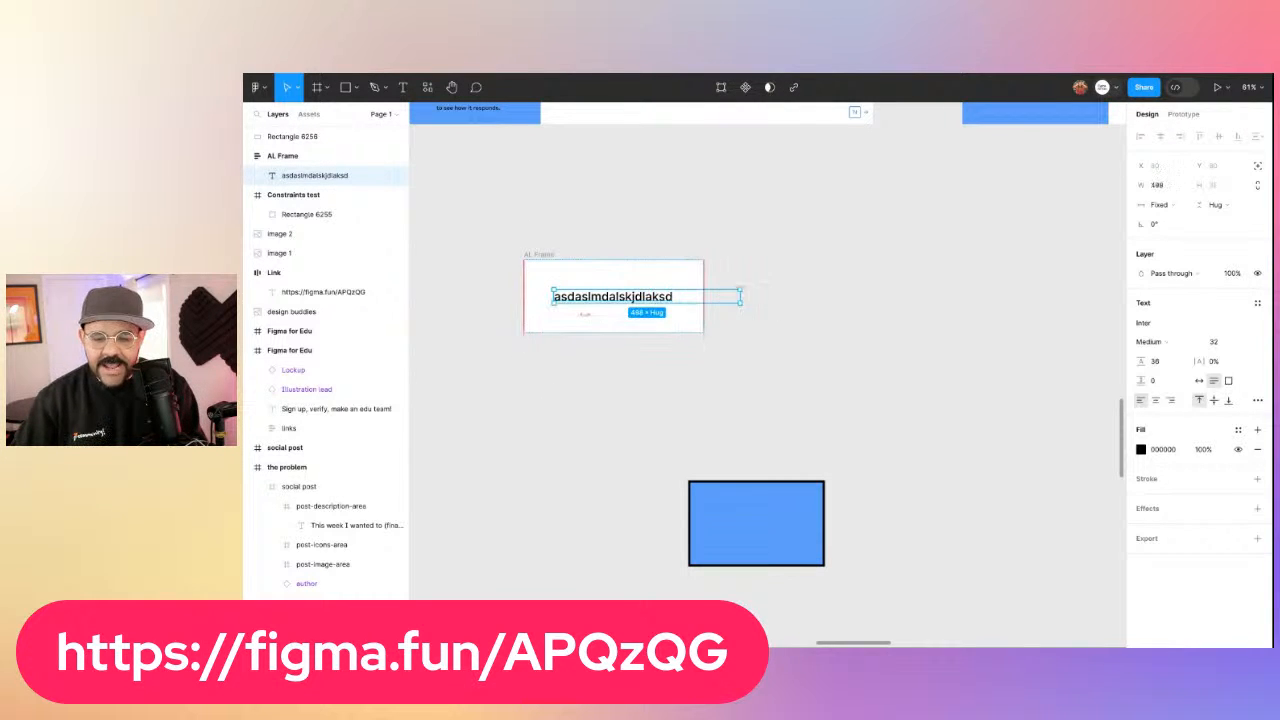
key("ctrl+z")
left_click(817, 337)
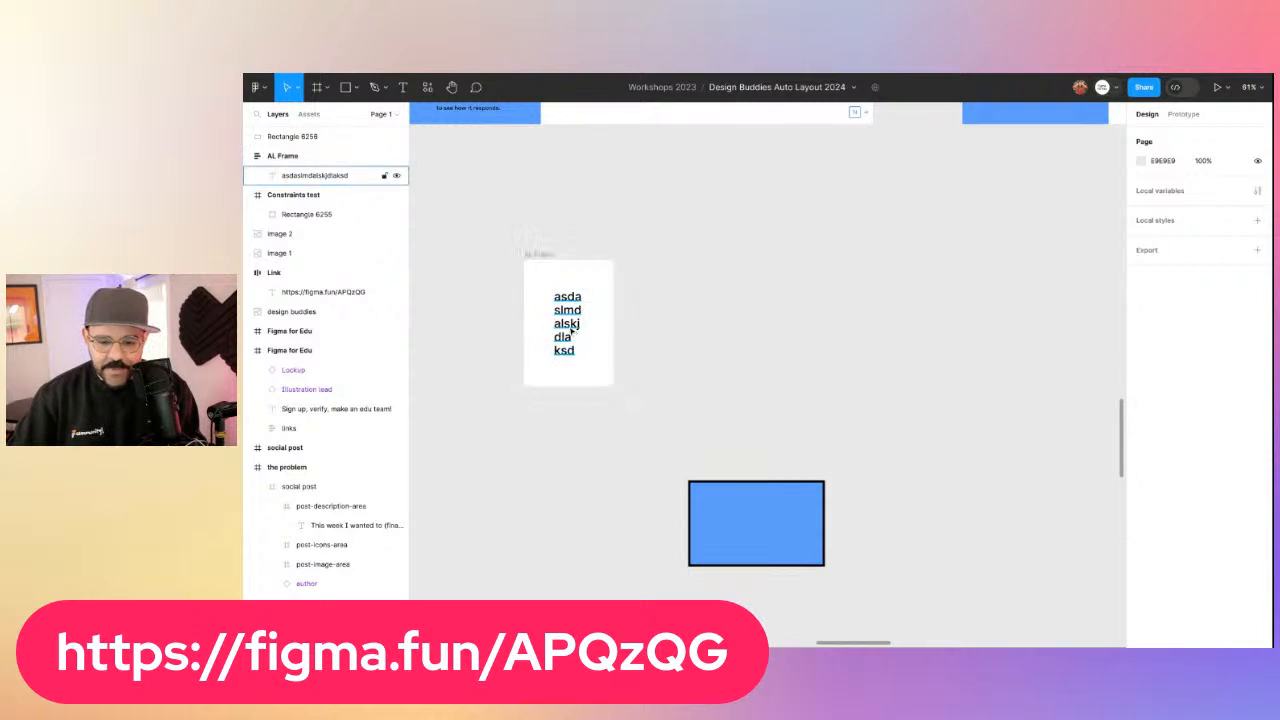
Delete AL Frame with its text and add a new text layer reading Button in its place
left_click(541, 257)
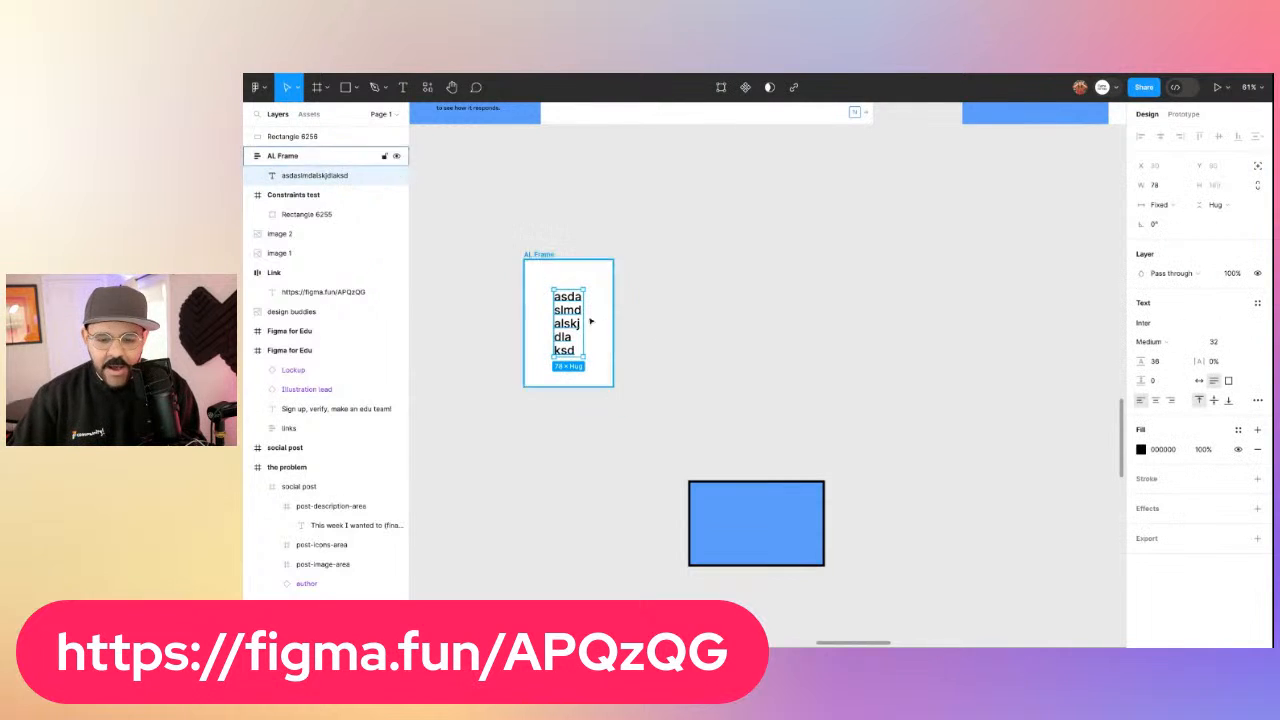
key("Delete")
key("t")
left_click(551, 280)
type("B")
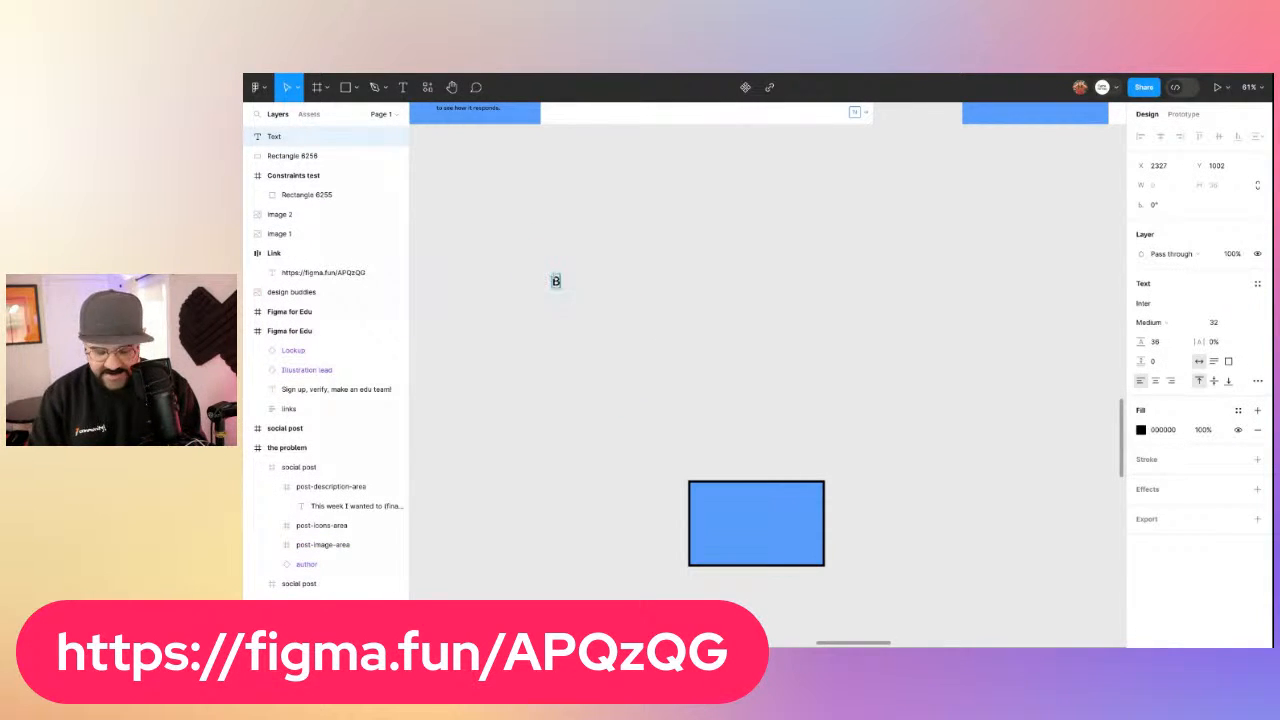
type("utton")
key("Escape")
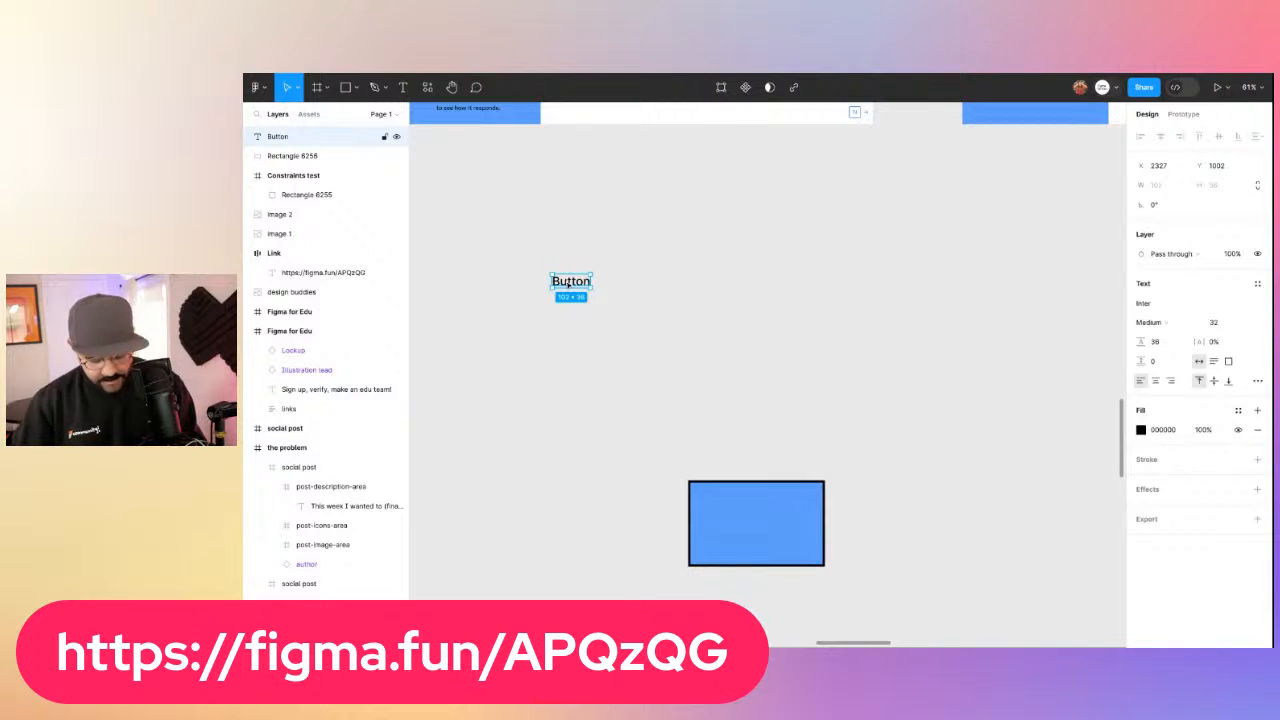
Wrap the Button text in an auto layout frame and give the frame a blue 4383FF fill
key("shift+a")
left_click(1141, 466)
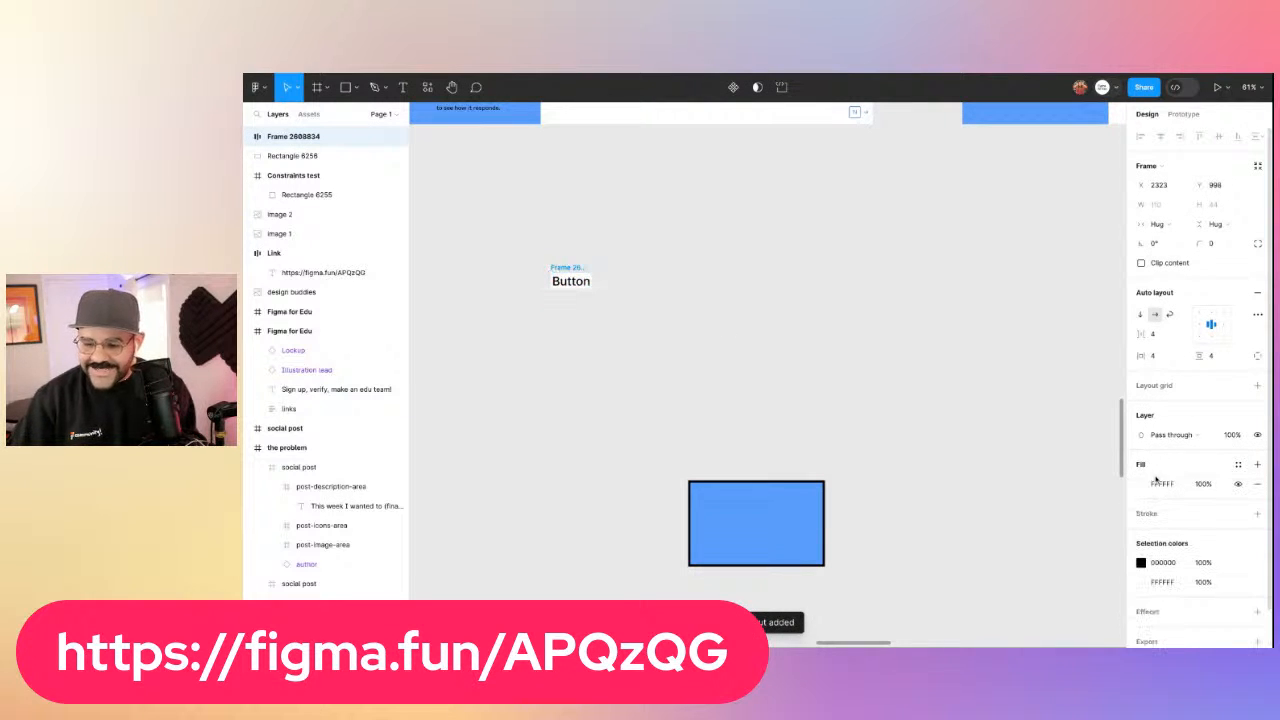
left_click(1139, 486)
left_click(1075, 495)
left_click_drag(1082, 412, 1088, 334)
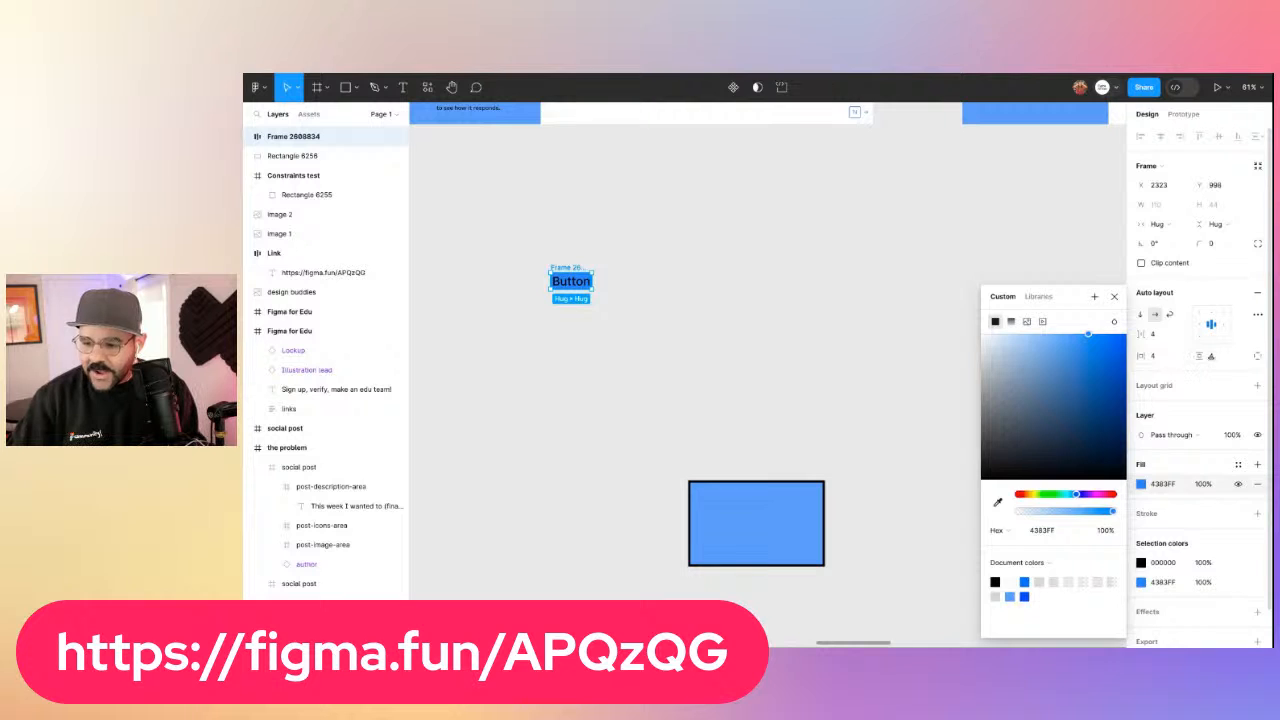
Set the Button text frame's horizontal and vertical padding to 10 and clear the selection
left_click(1215, 356)
key("Return")
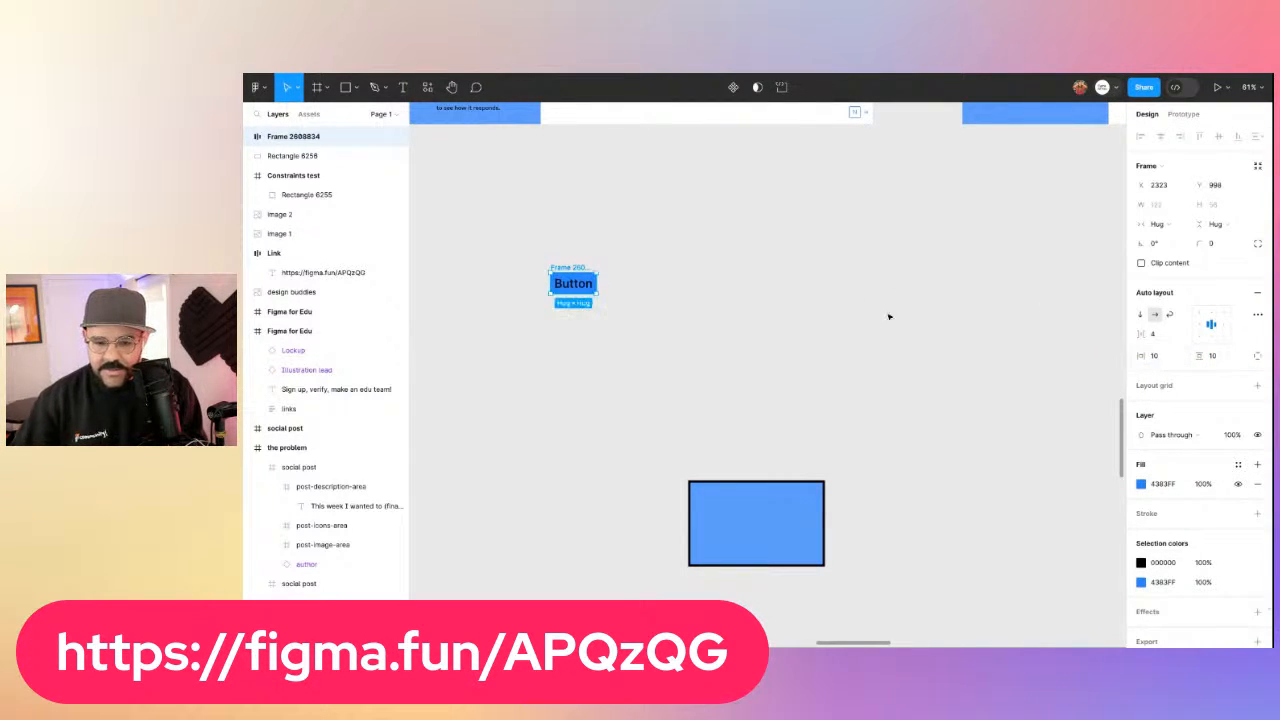
left_click(498, 293)
Rename the auto layout frame to button and reposition it a little further along the canvas
scroll(499, 293, "up", 5)
left_click(613, 261)
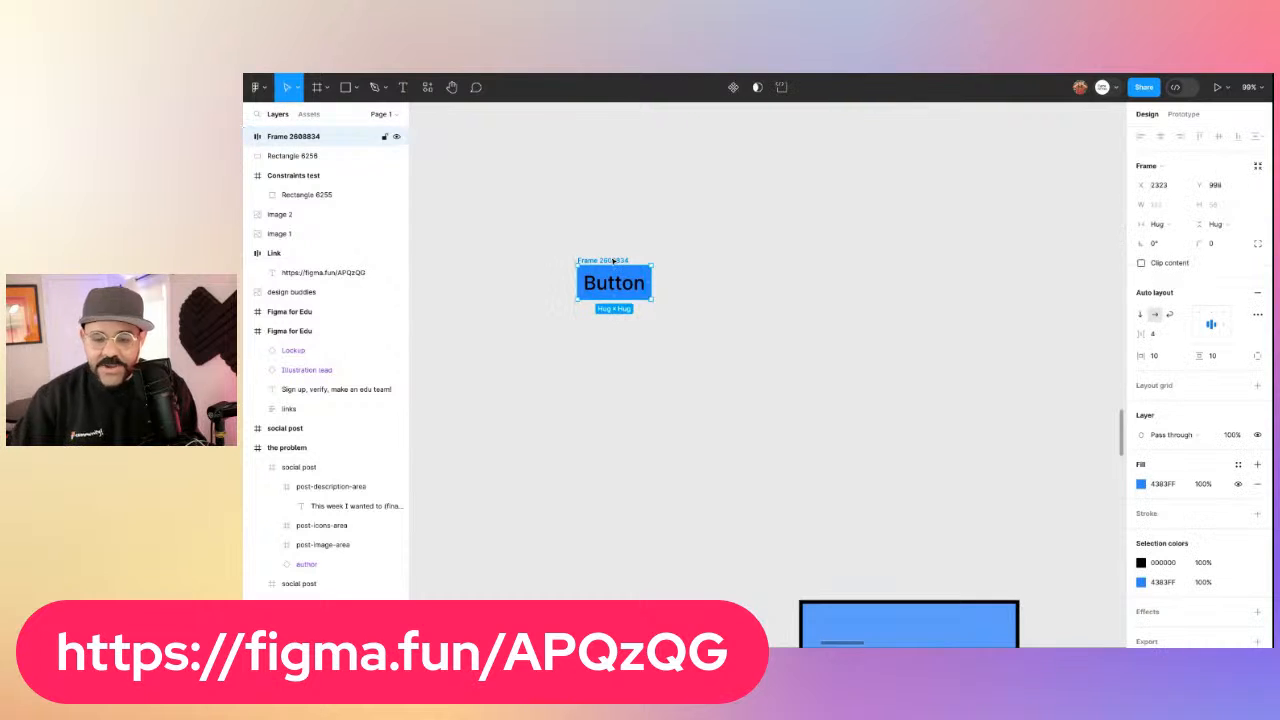
left_click_drag(613, 261, 667, 260)
double_click(671, 259)
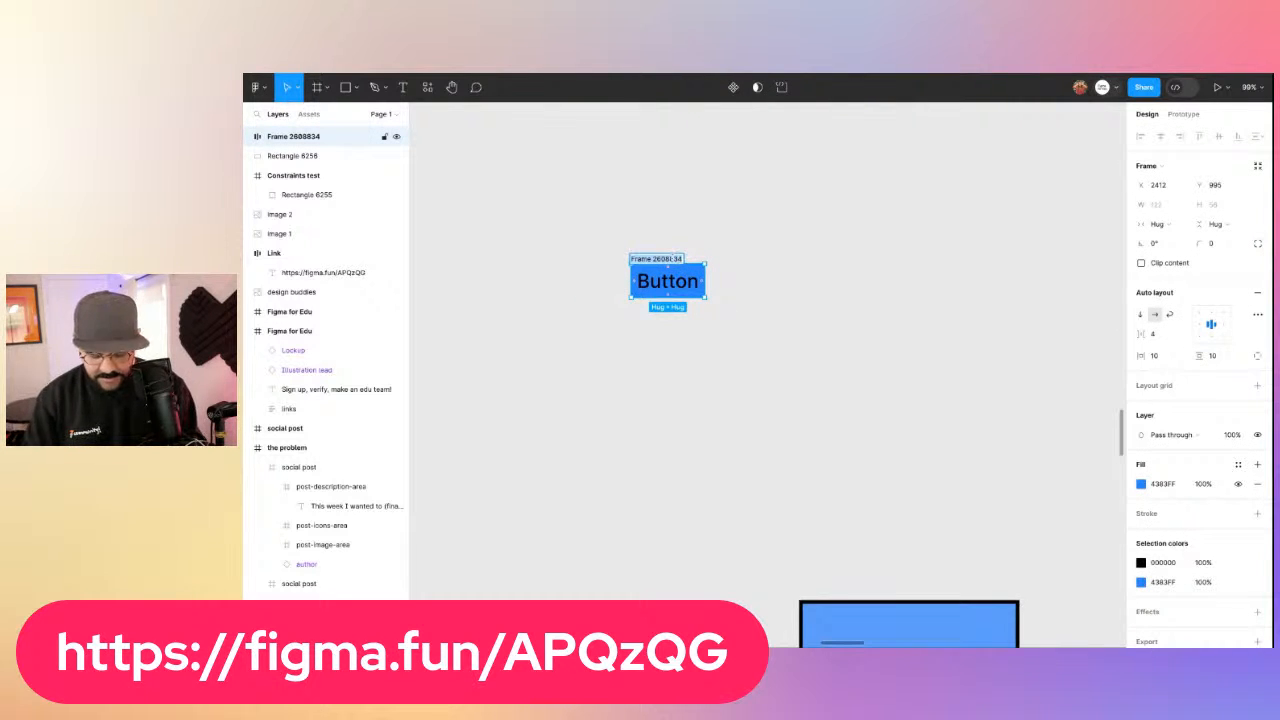
type("button")
key("Return")
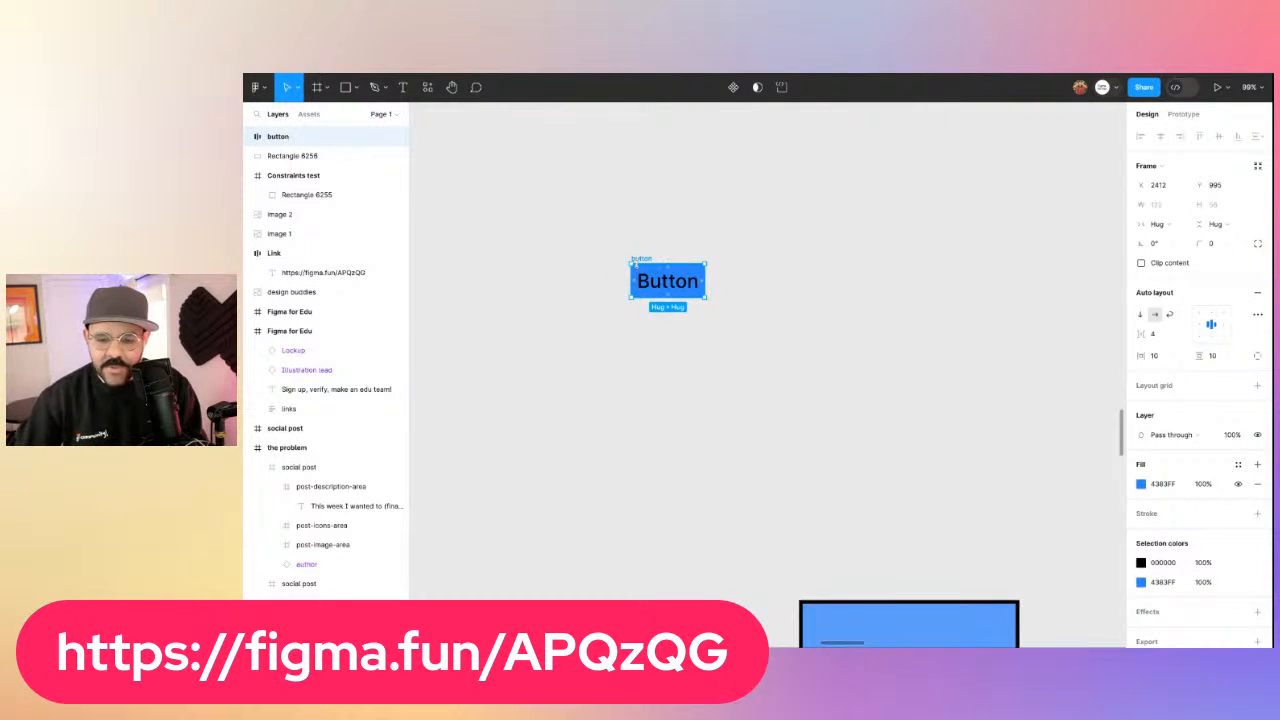
left_click_drag(641, 262, 680, 265)
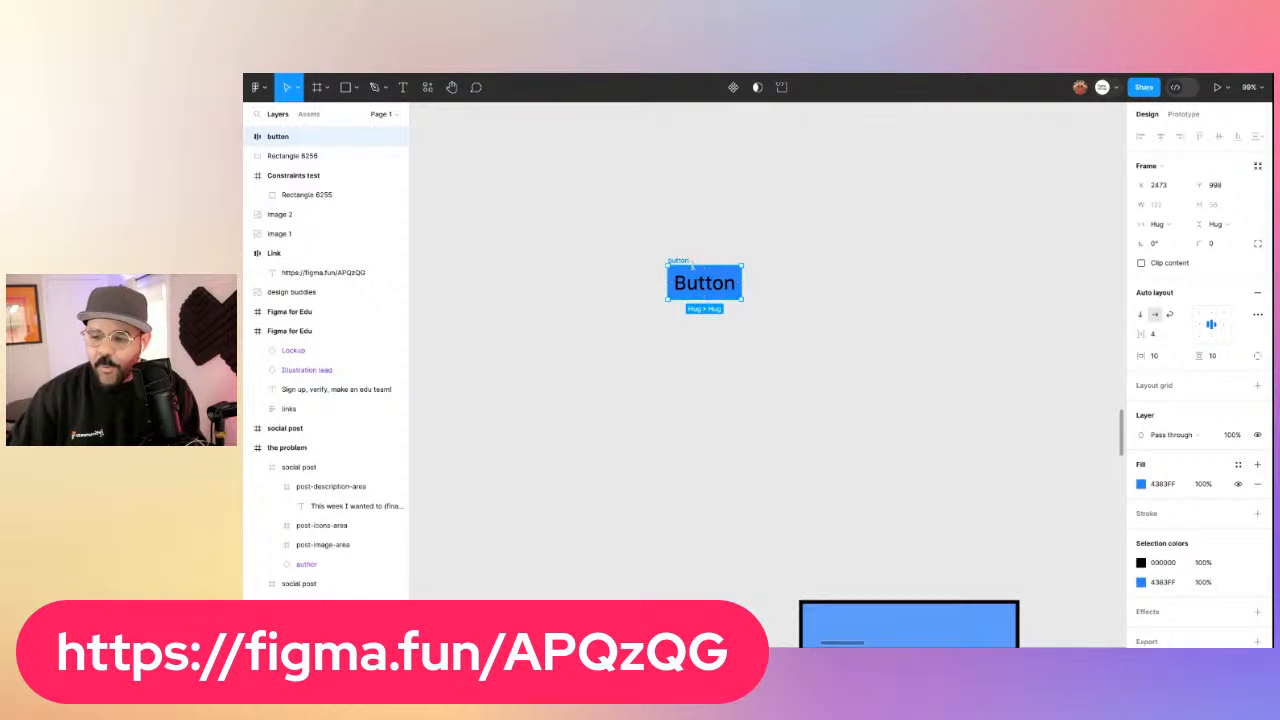
Add a minimum width of 180 to the button frame and clear the selection
left_click(1175, 206)
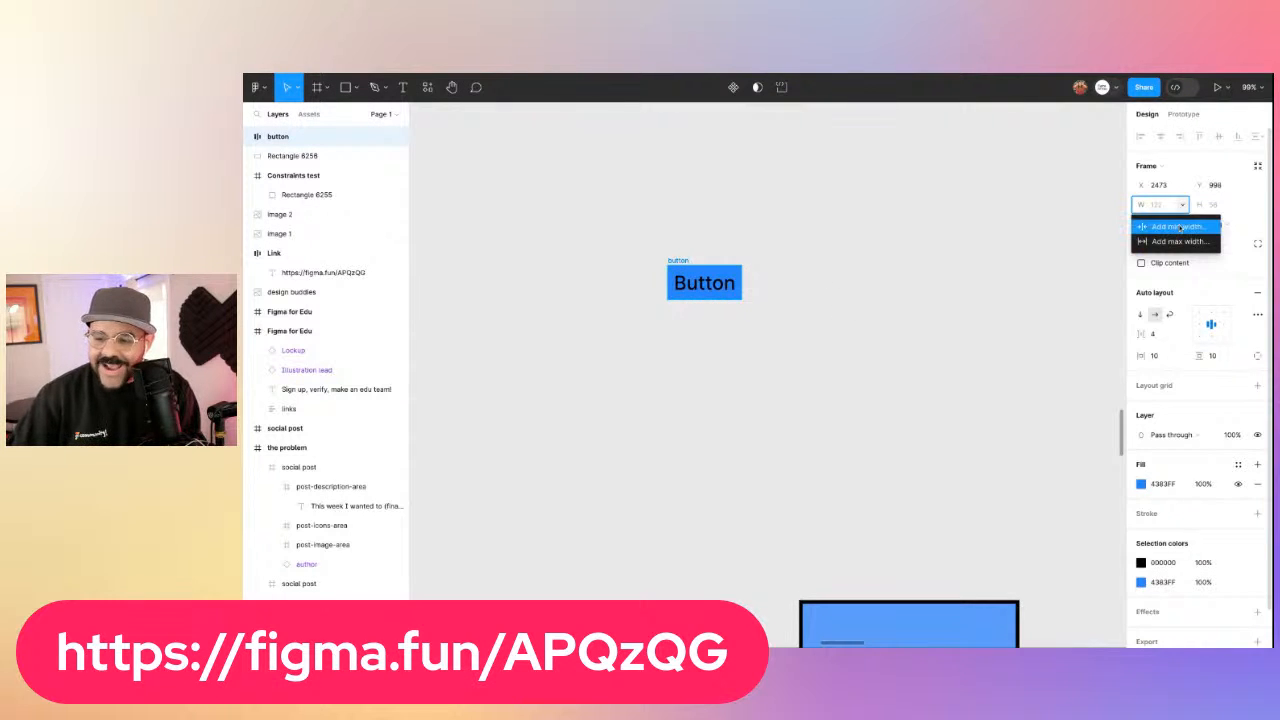
left_click(1180, 228)
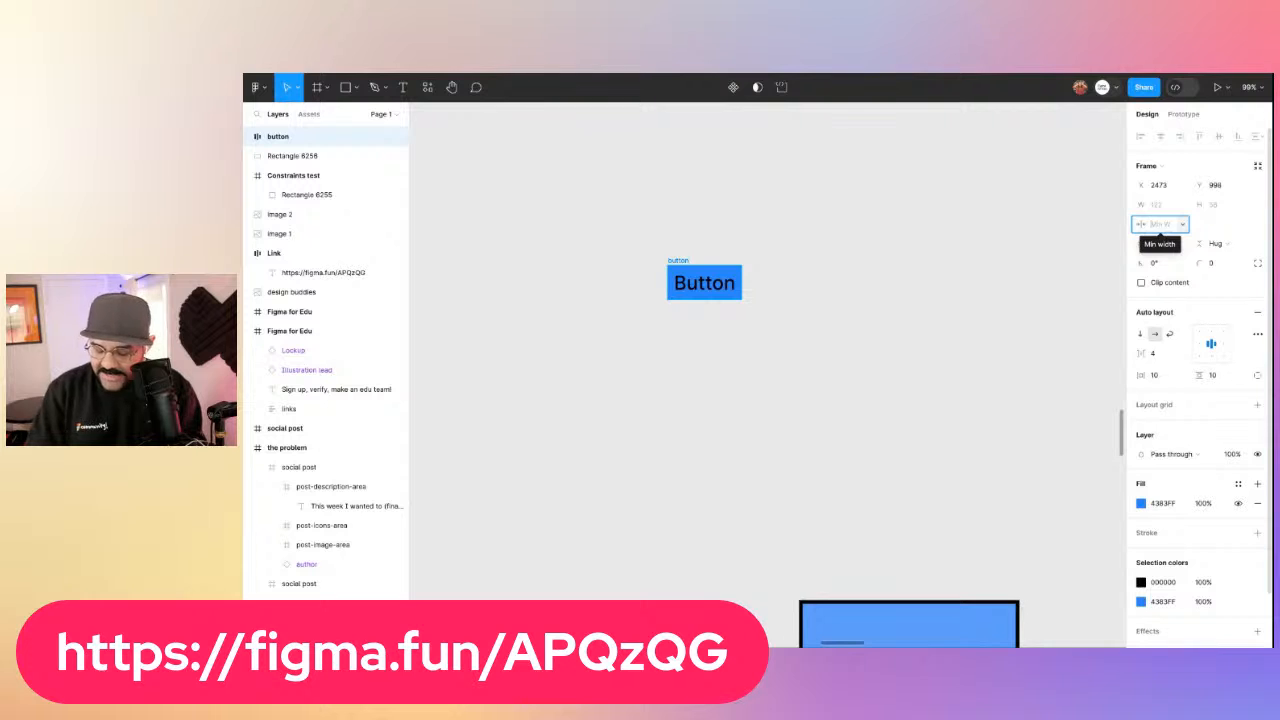
type("180")
key("Return")
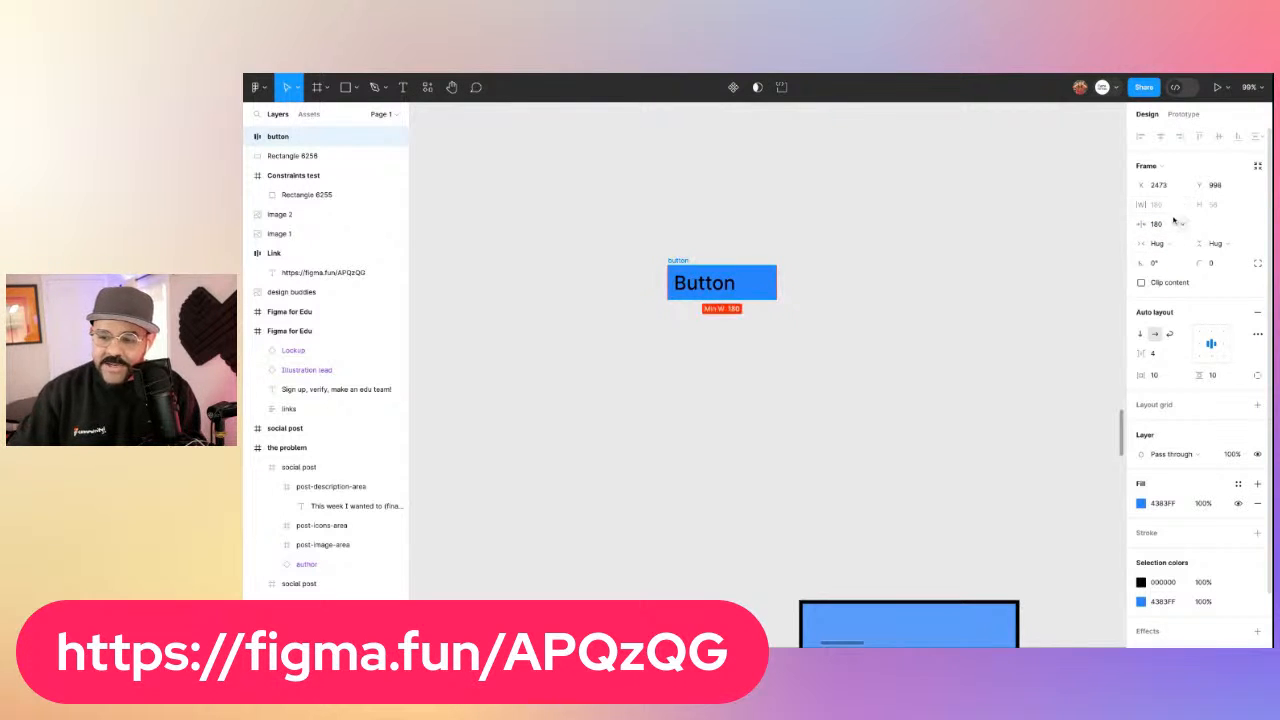
left_click(1000, 278)
Replace the label inside the blue button frame with the long text saasdasdasdasdasd
left_click(705, 285)
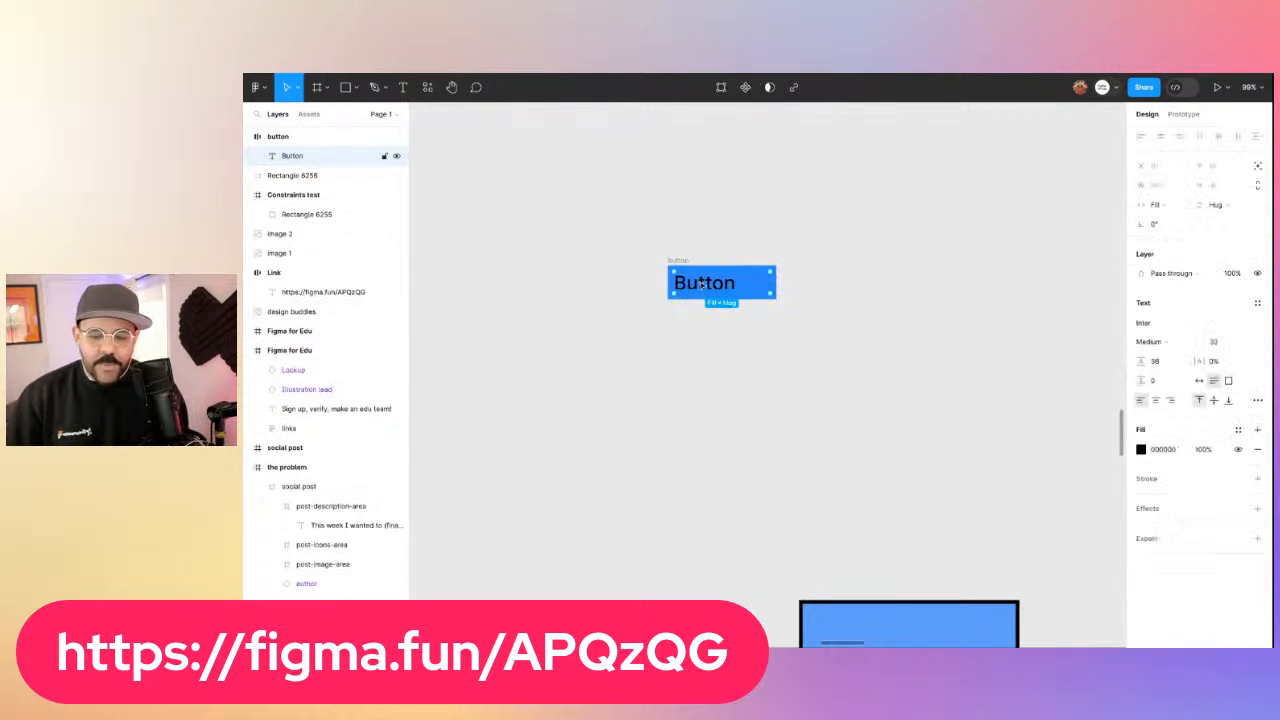
double_click(703, 285)
type("saasdasdas")
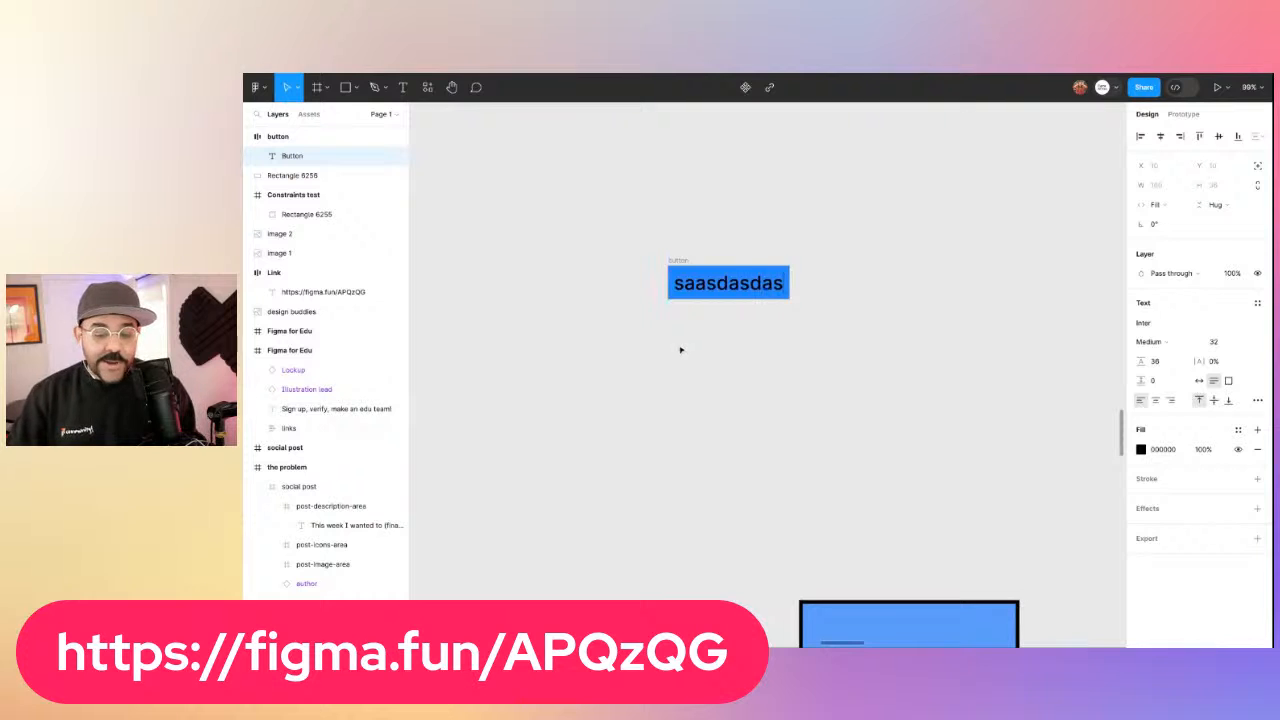
type("dasdasd")
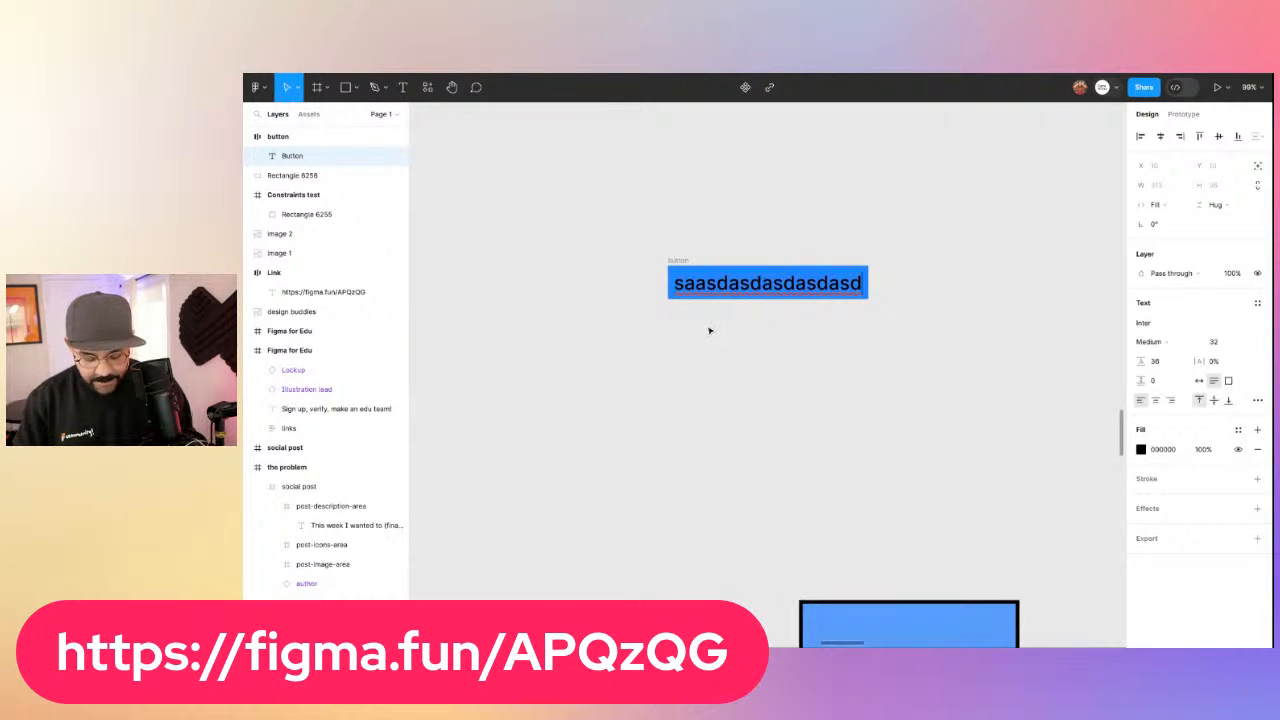
Replace the blue button's label with the short text one and clear the selection
type("one")
key("ctrl+a")
key("BackSpace")
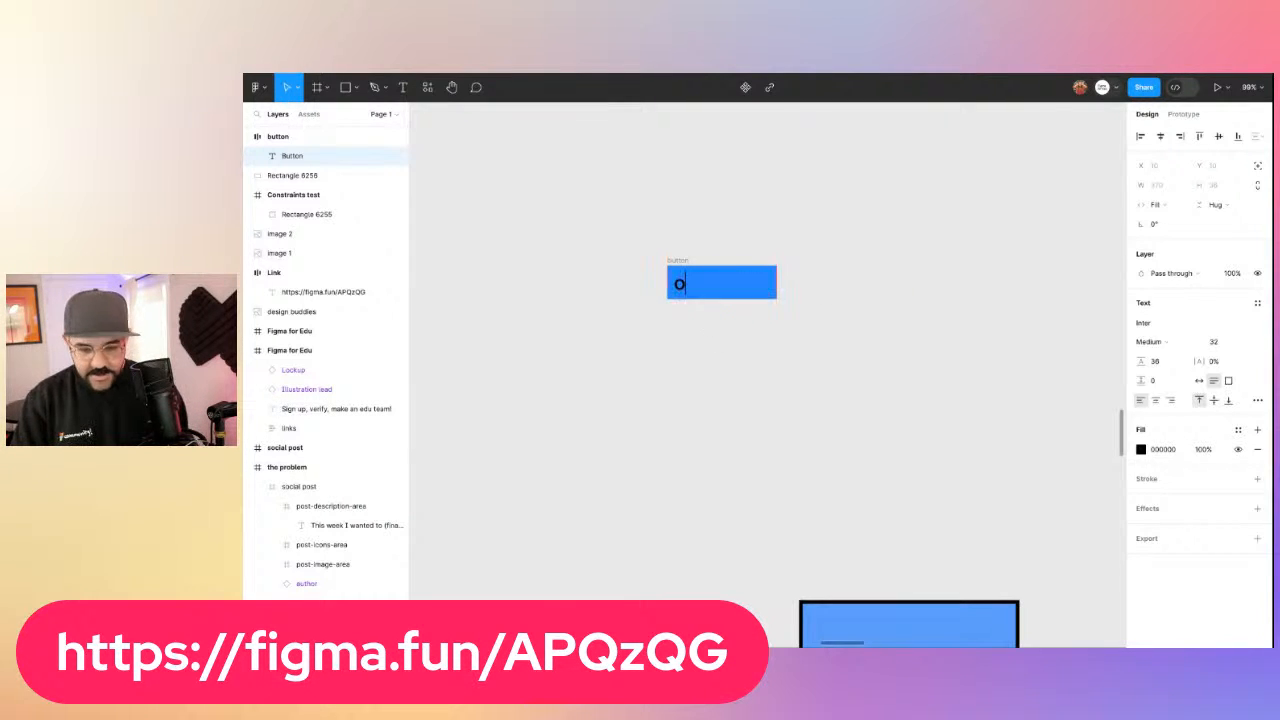
type("one")
key("Escape")
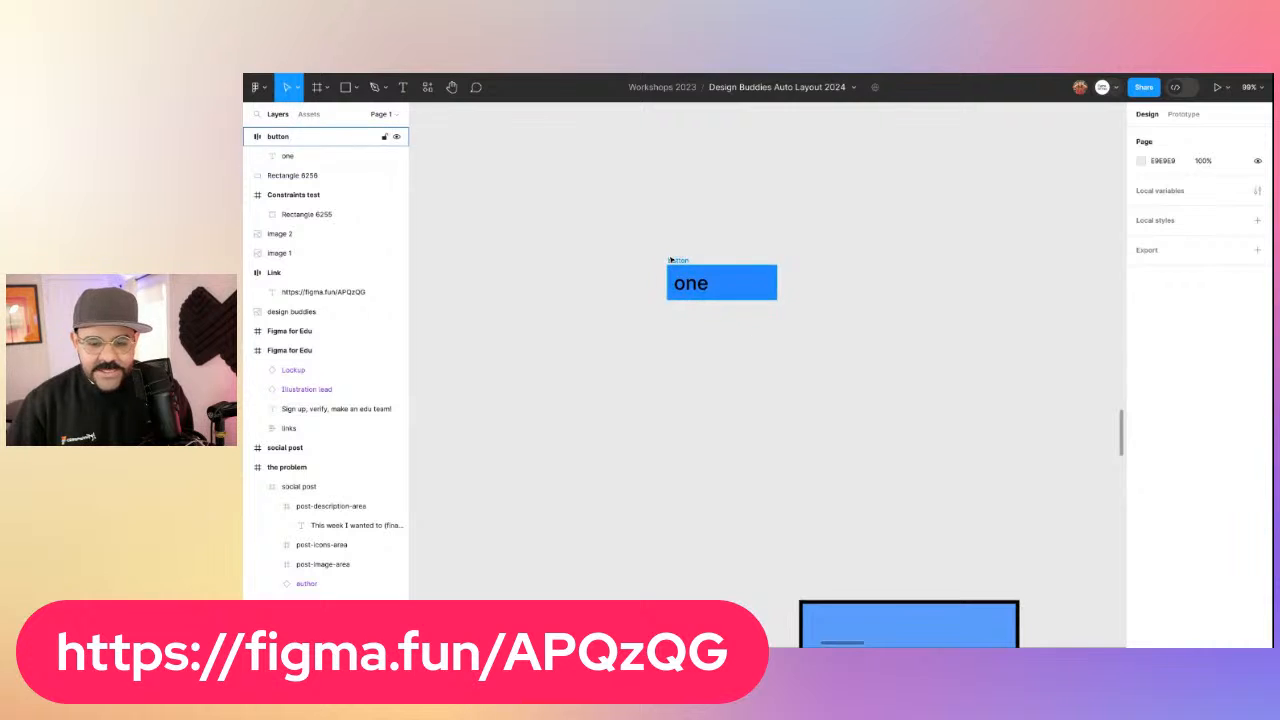
key("Escape")
Centre-align the blue button's label, replace its text with ASDasasdasdasd and clear the selection
double_click(697, 283)
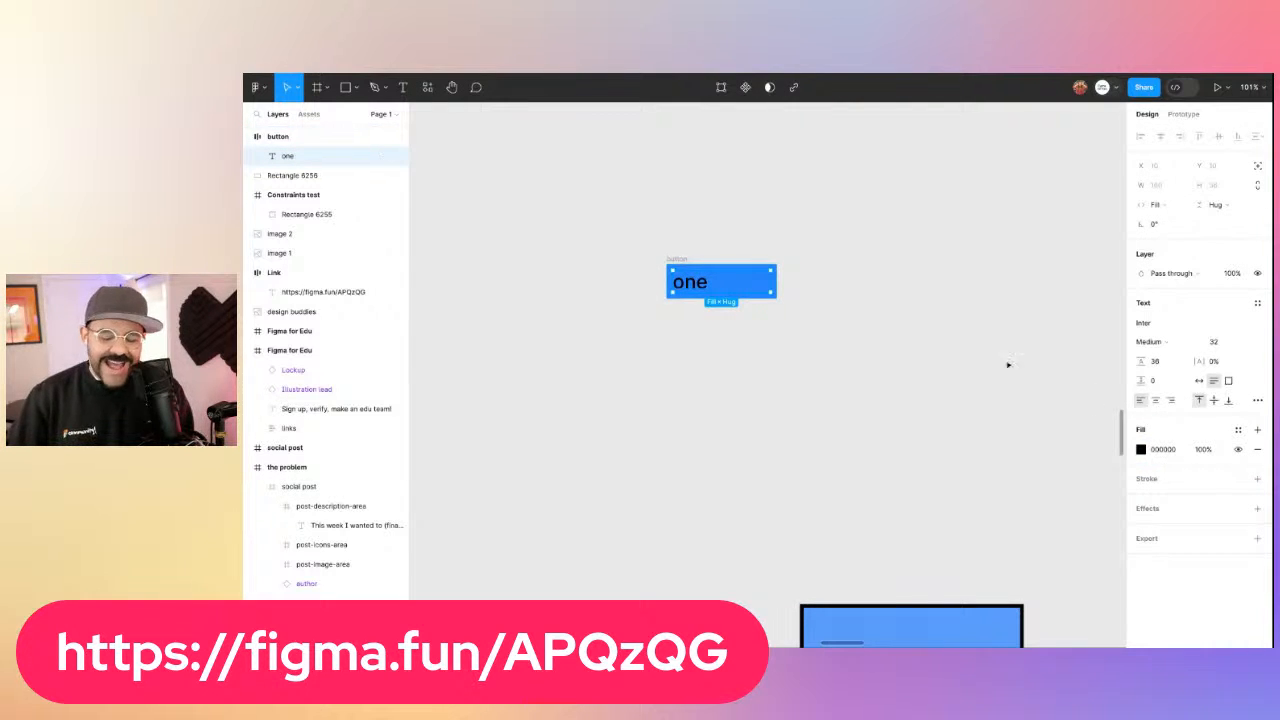
left_click(790, 383)
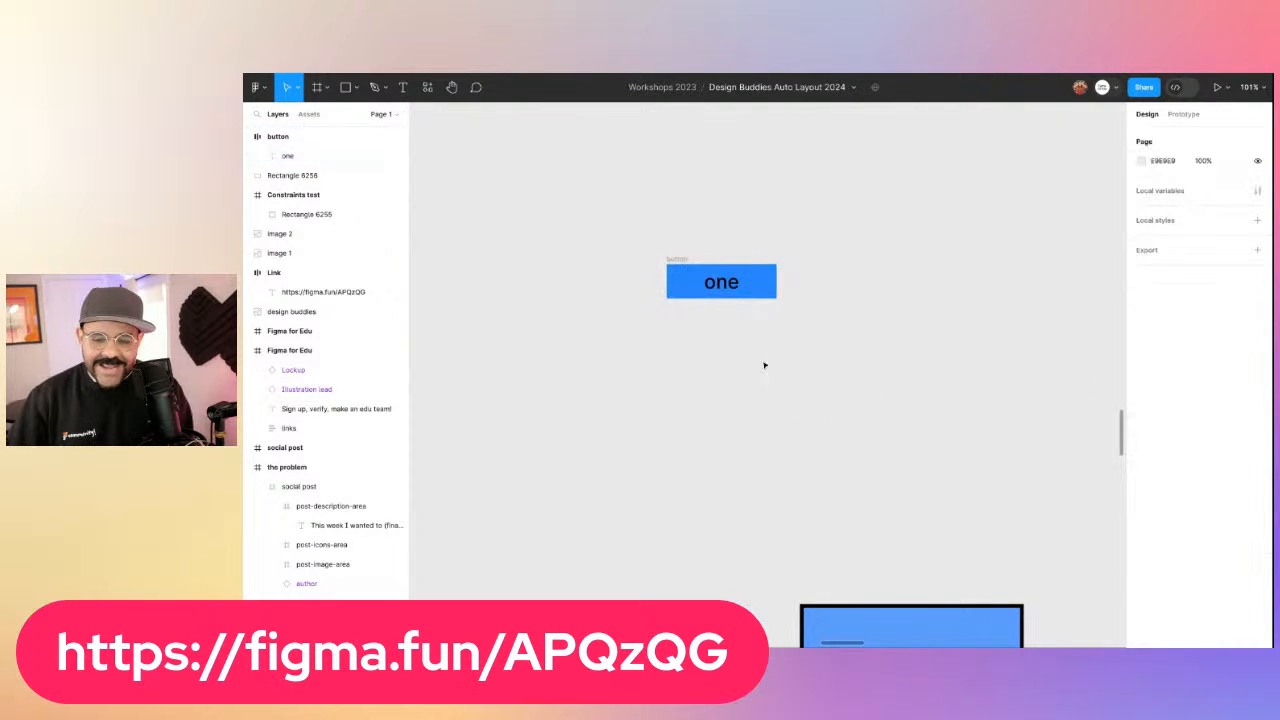
left_click(680, 262)
double_click(721, 284)
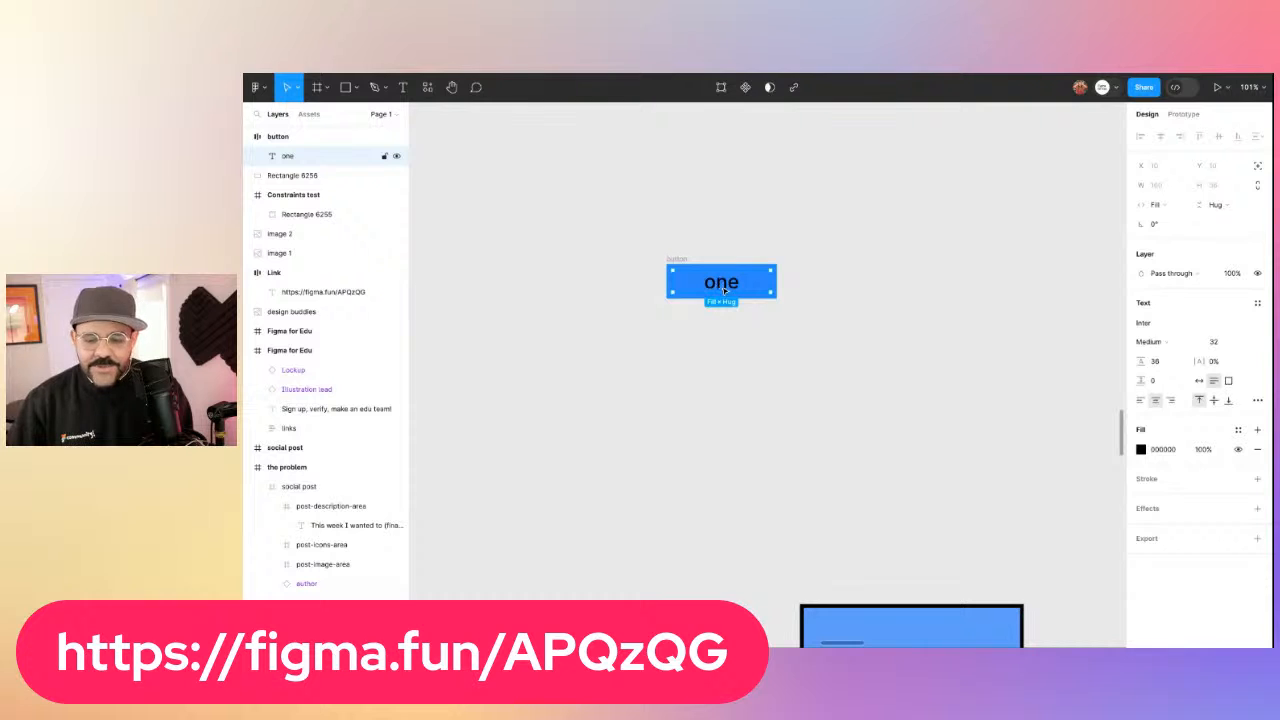
key("Return")
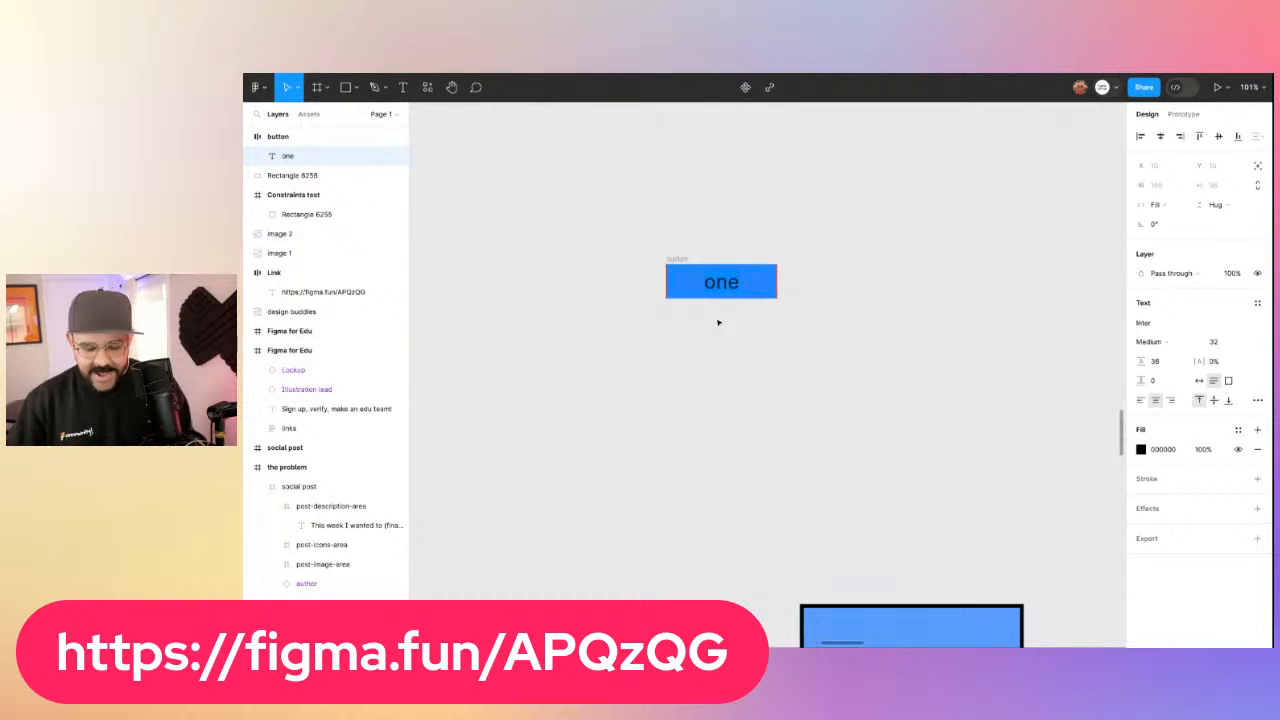
type("ASDasasdasd")
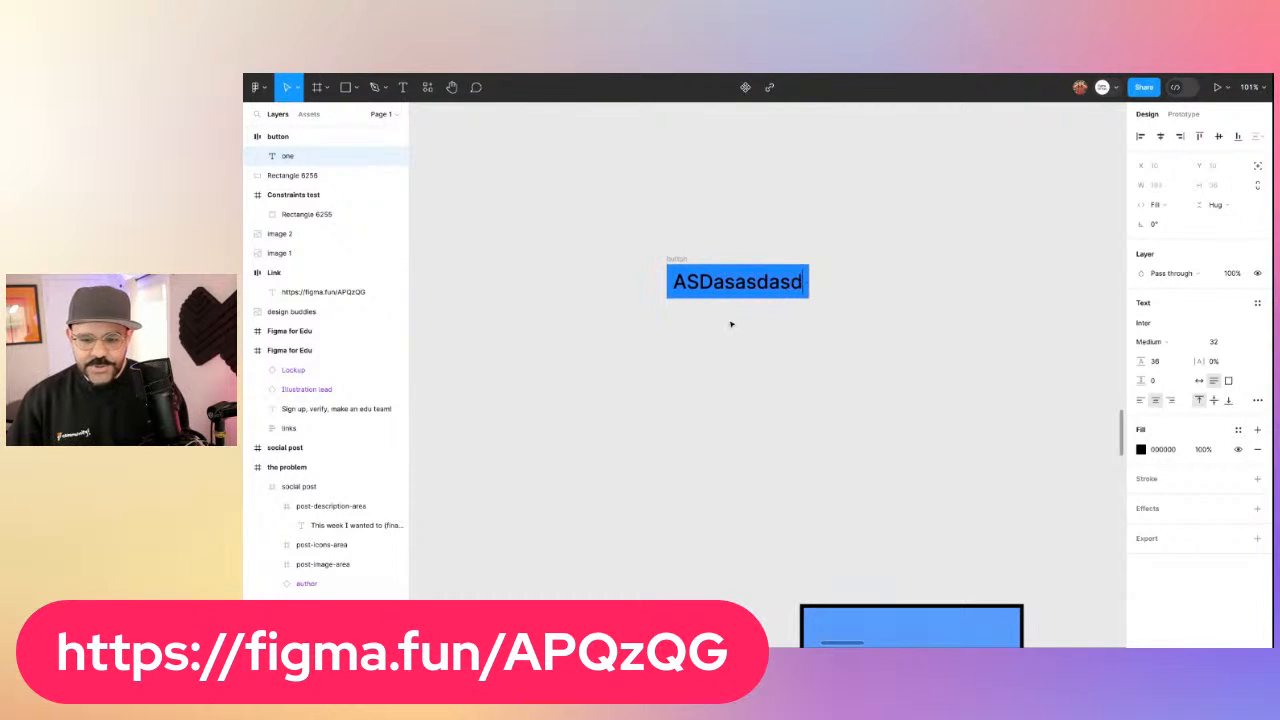
type("asd")
key("Escape")
key("Escape")
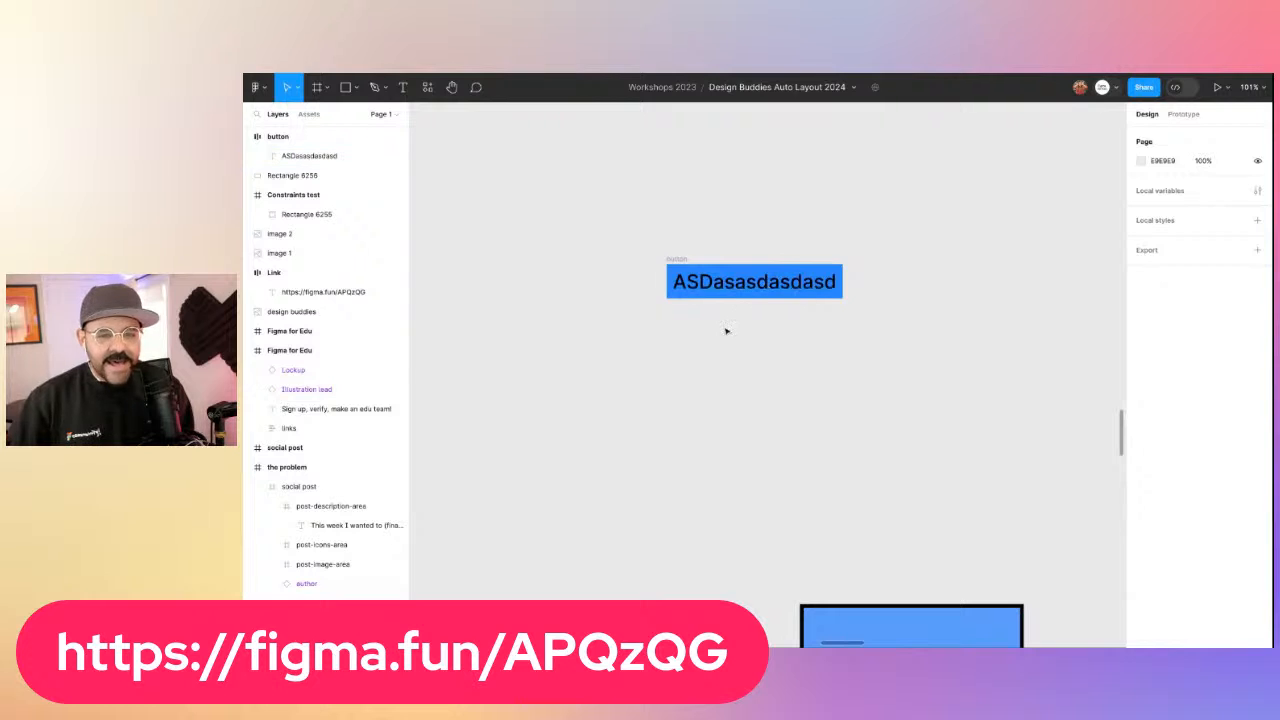
Delete the sample button frame together with the loose rectangle below it
scroll(728, 329, "down", 5)
left_click_drag(660, 297, 819, 499)
key("Delete")
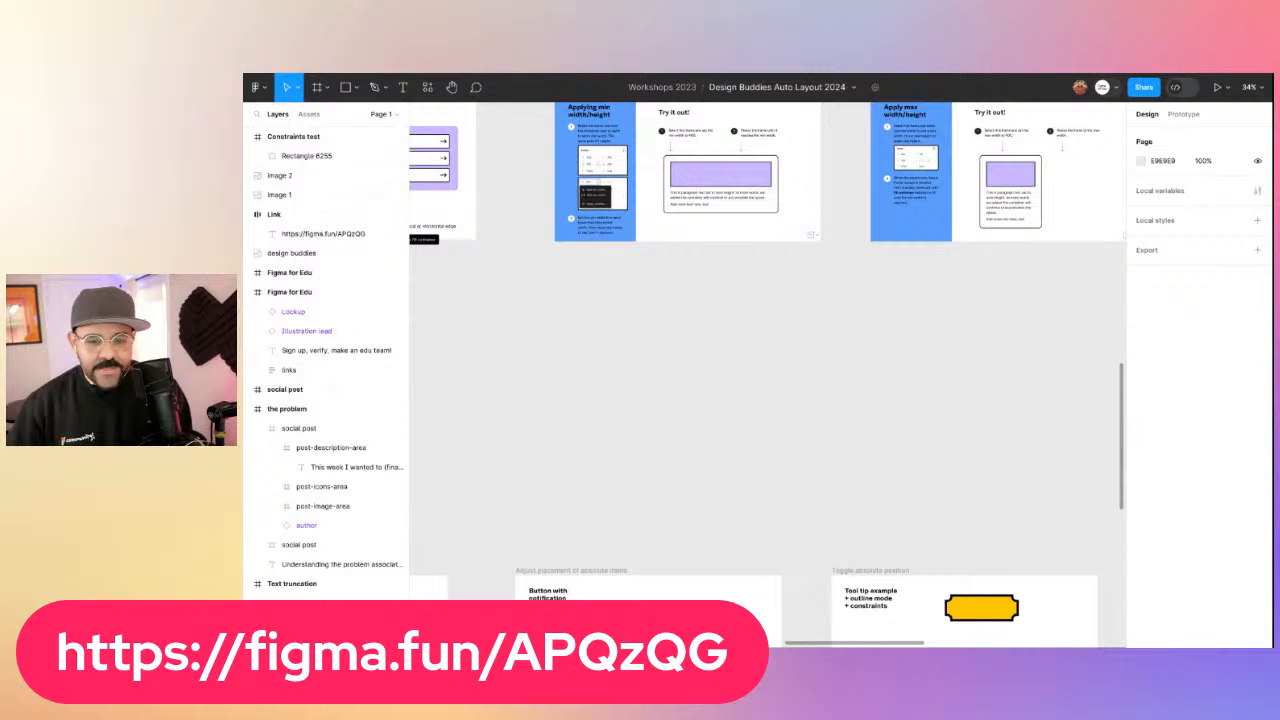
On the Using wrap slide, arrange blocks one, two and three in an evenly spaced row with four and five in a second row beneath
scroll(900, 286, "right", 7)
scroll(837, 343, "up", 2)
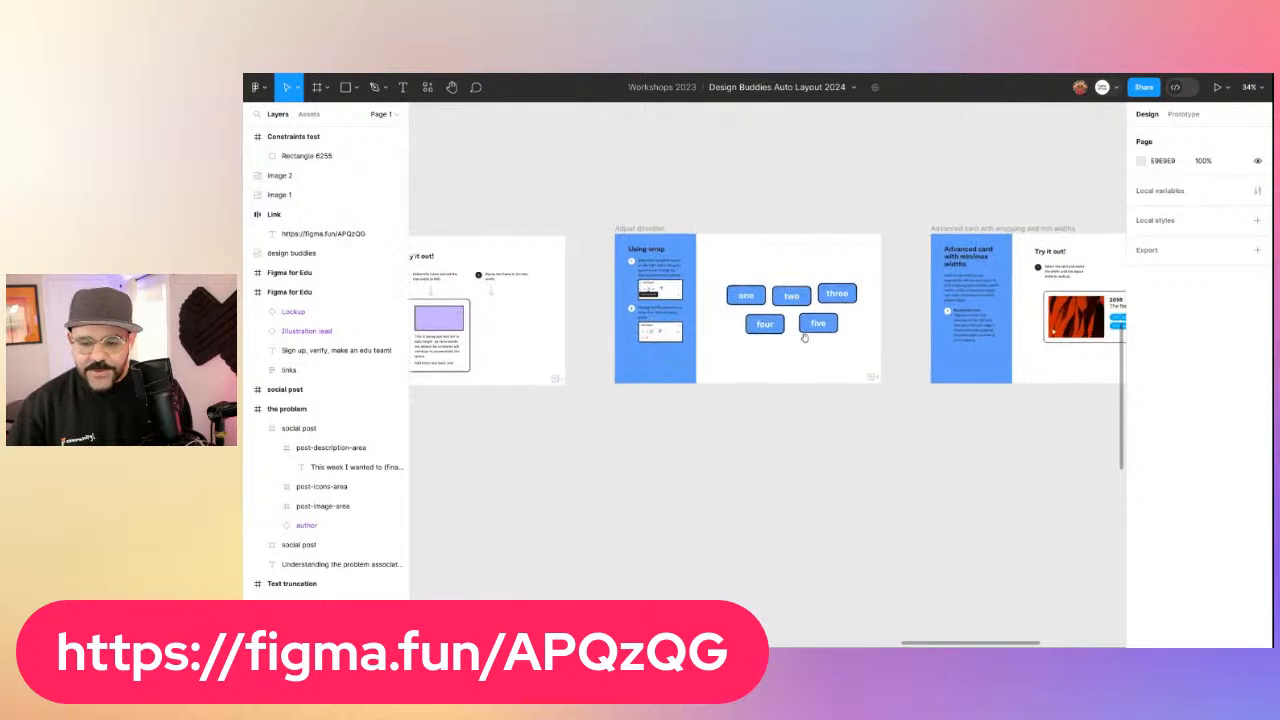
scroll(708, 337, "up", 5)
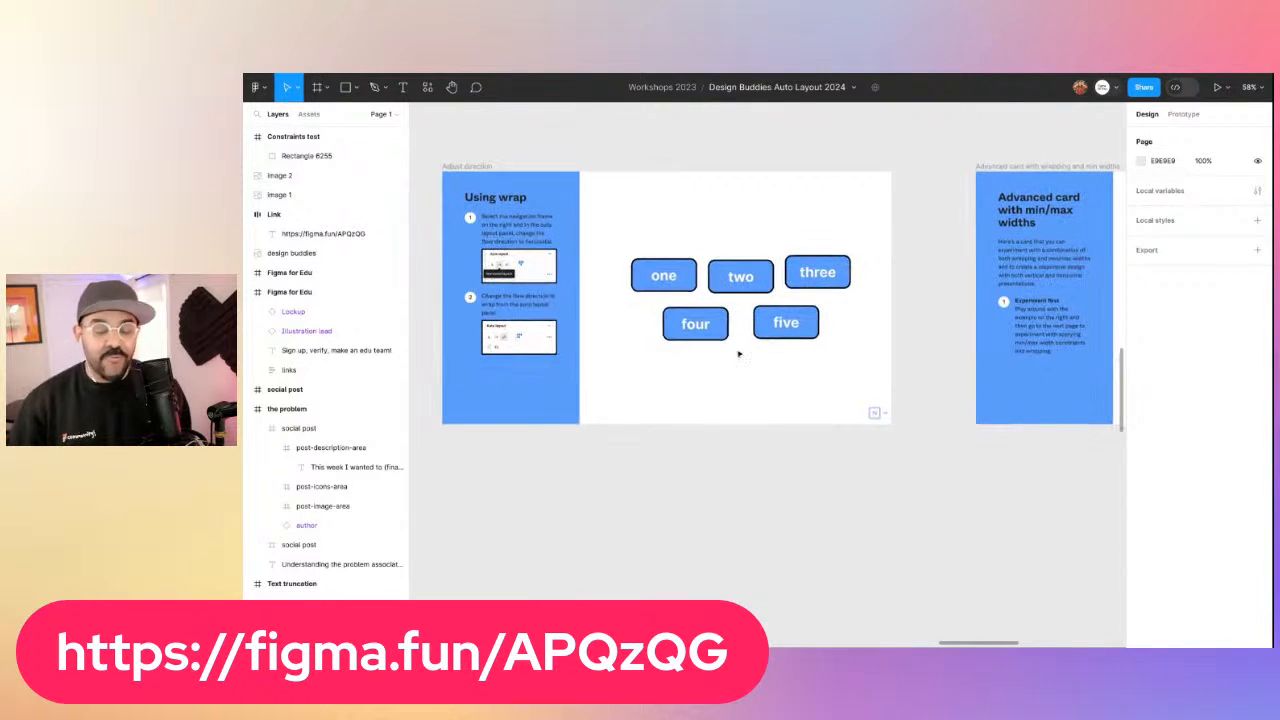
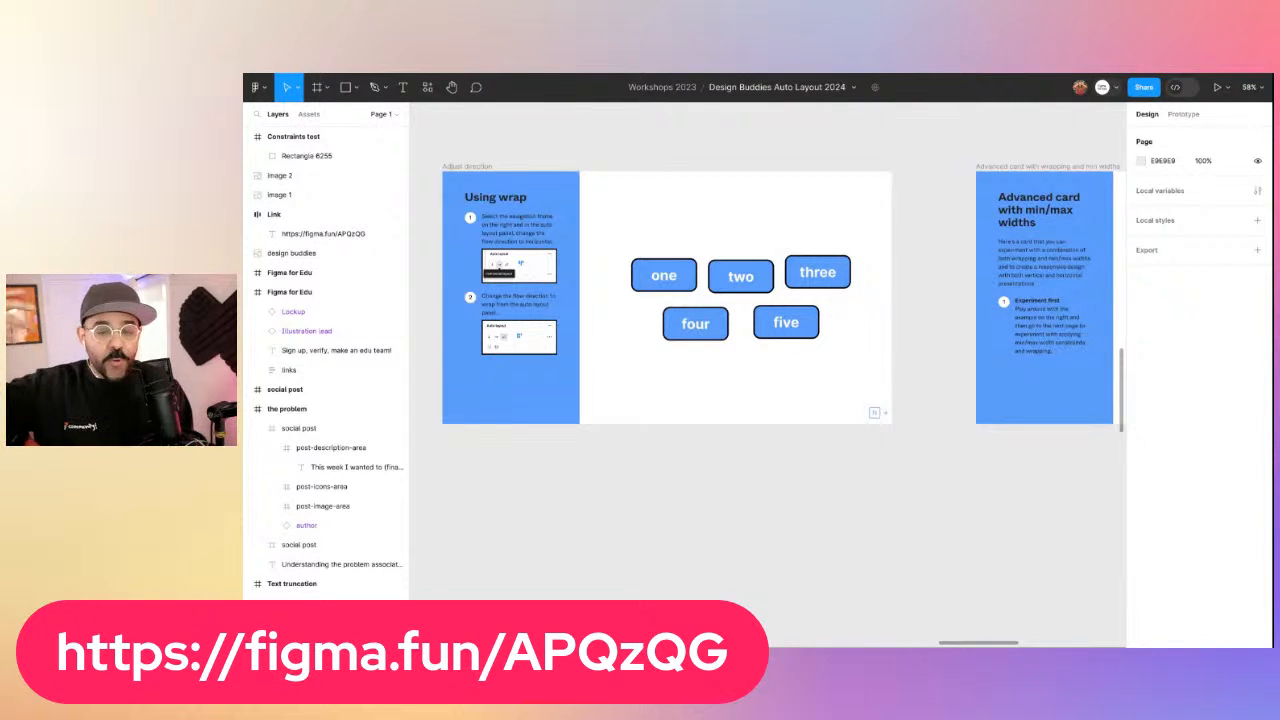
left_click_drag(675, 277, 743, 254)
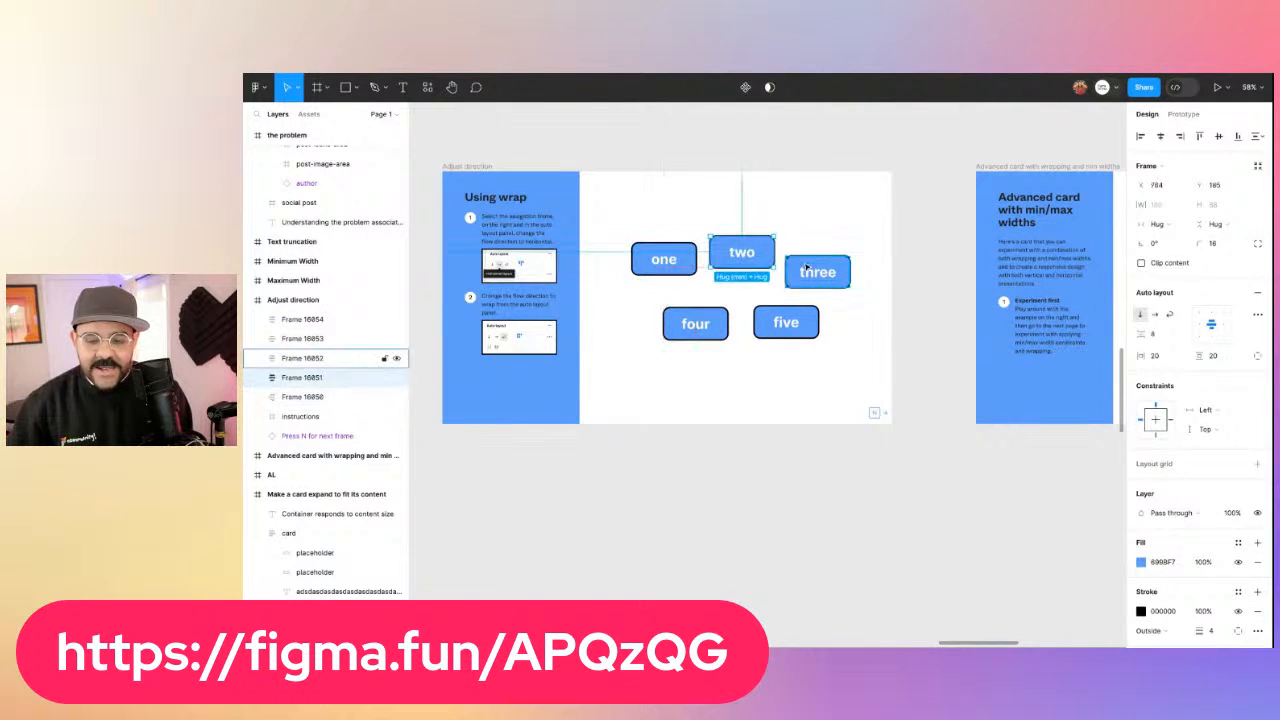
left_click_drag(815, 275, 834, 248)
left_click_drag(688, 275, 689, 269)
left_click_drag(750, 262, 792, 267)
left_click_drag(694, 339, 695, 328)
left_click(666, 359)
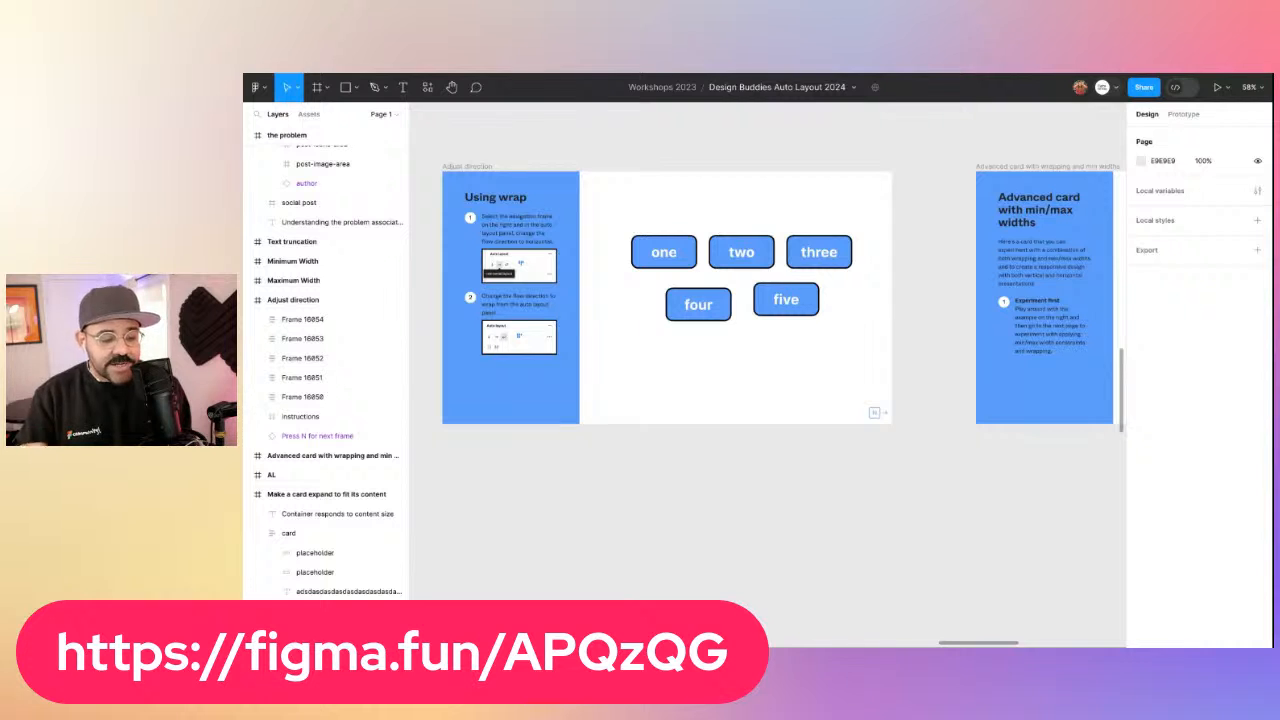
Combine the five numbered blocks into an auto layout frame with Wrap direction and widen it to 656
left_click_drag(620, 218, 868, 347)
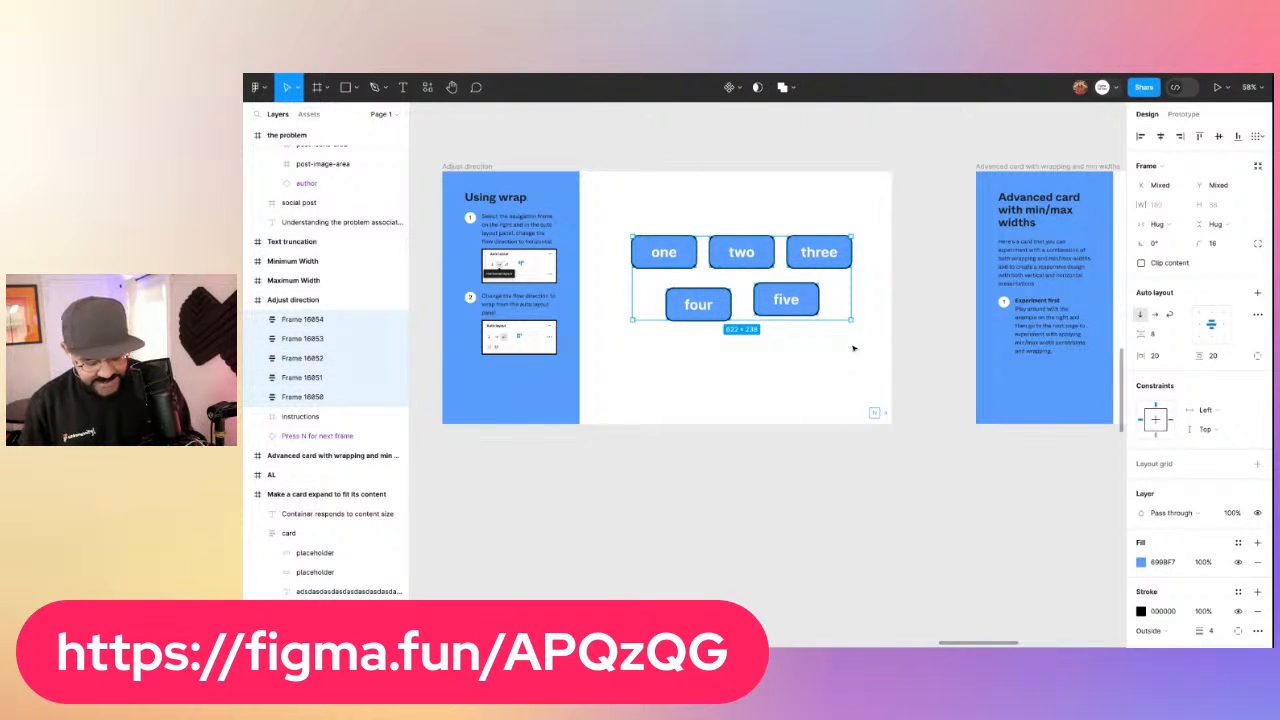
key("shift+a")
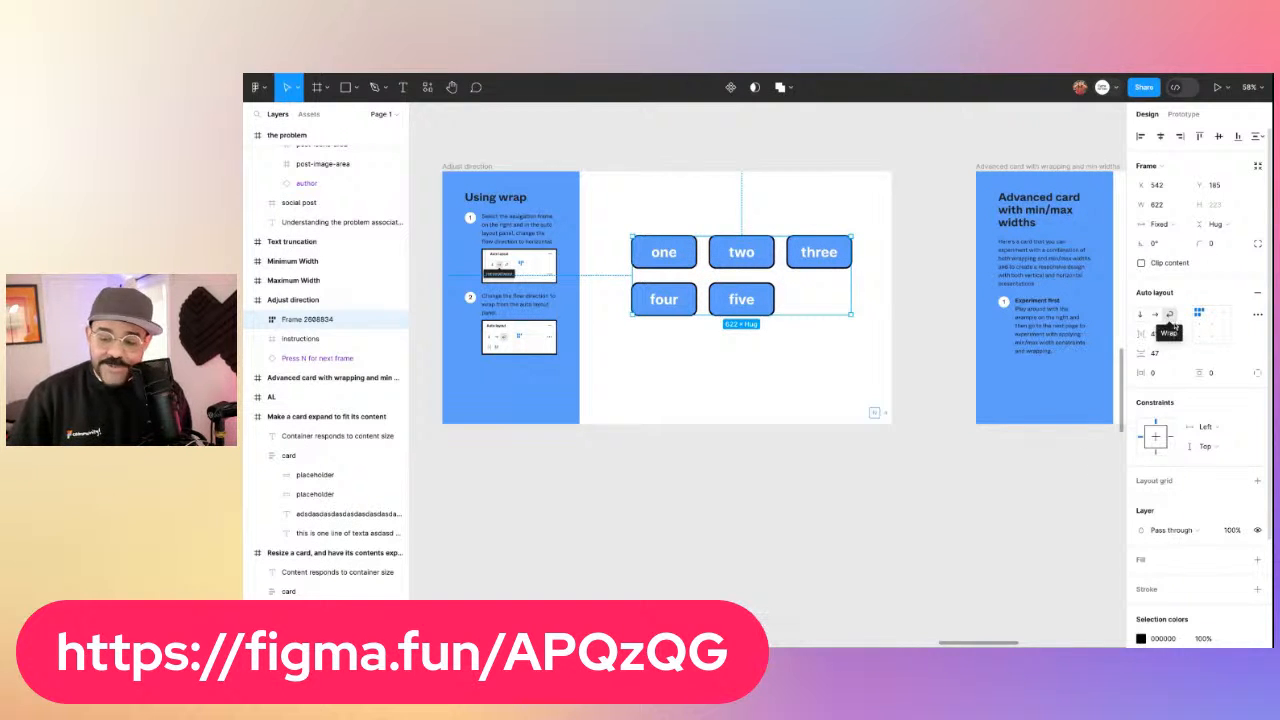
mouse_move(849, 284)
left_mouse_down()
mouse_move(746, 284)
mouse_move(941, 284)
mouse_move(786, 284)
mouse_move(862, 284)
left_mouse_up()
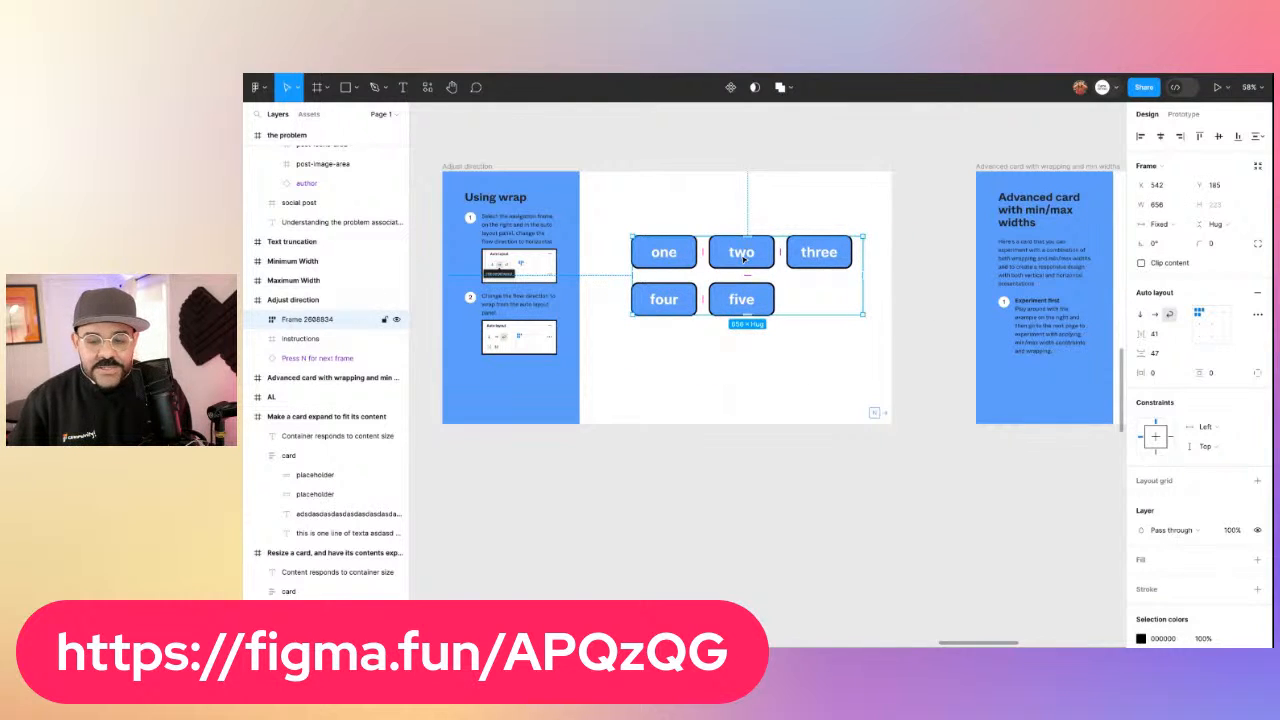
Replace the text of block two with the long string asdasdasdasdasd and clear the selection
double_click(742, 253)
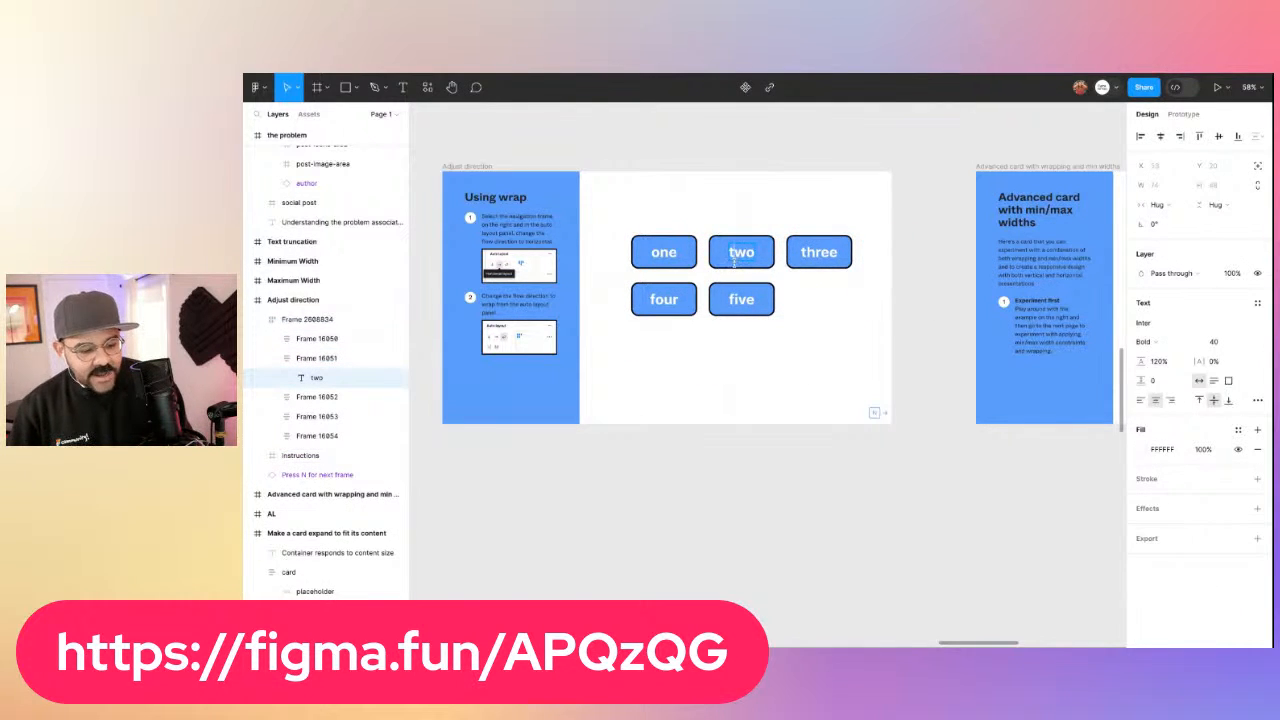
left_click(734, 255)
type("asdasdasdasdas")
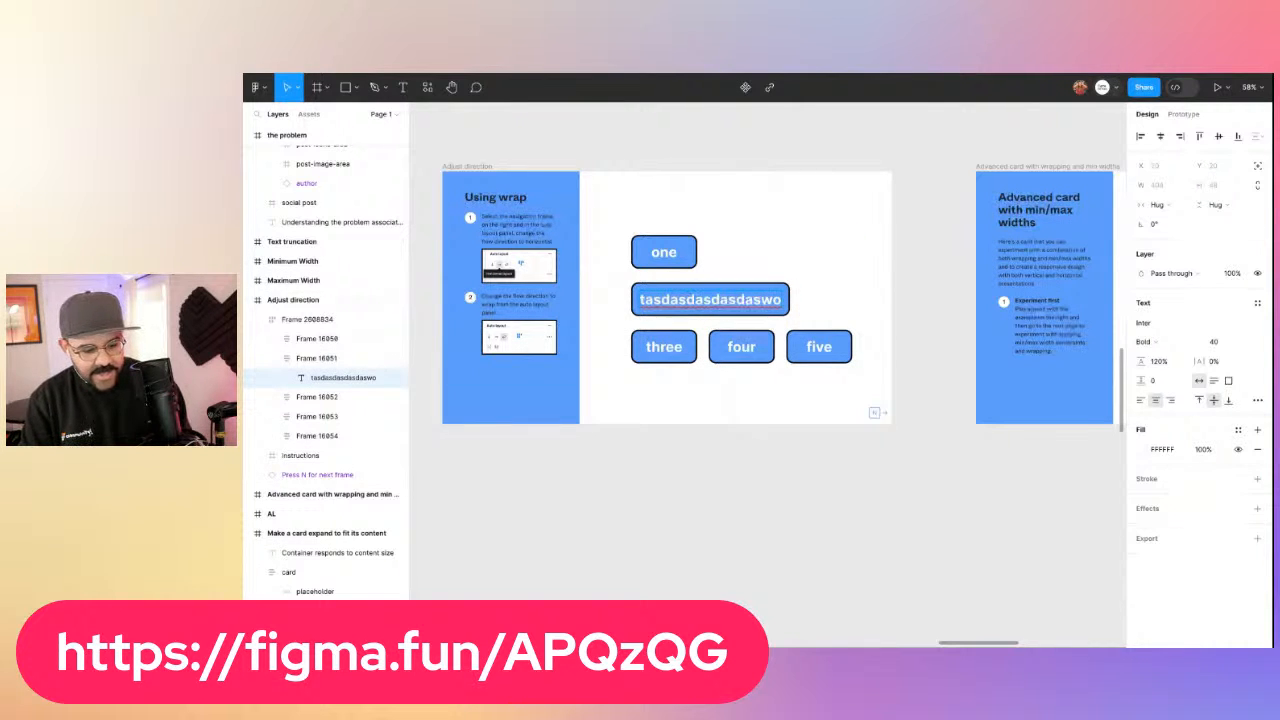
key("ctrl+a")
type("as")
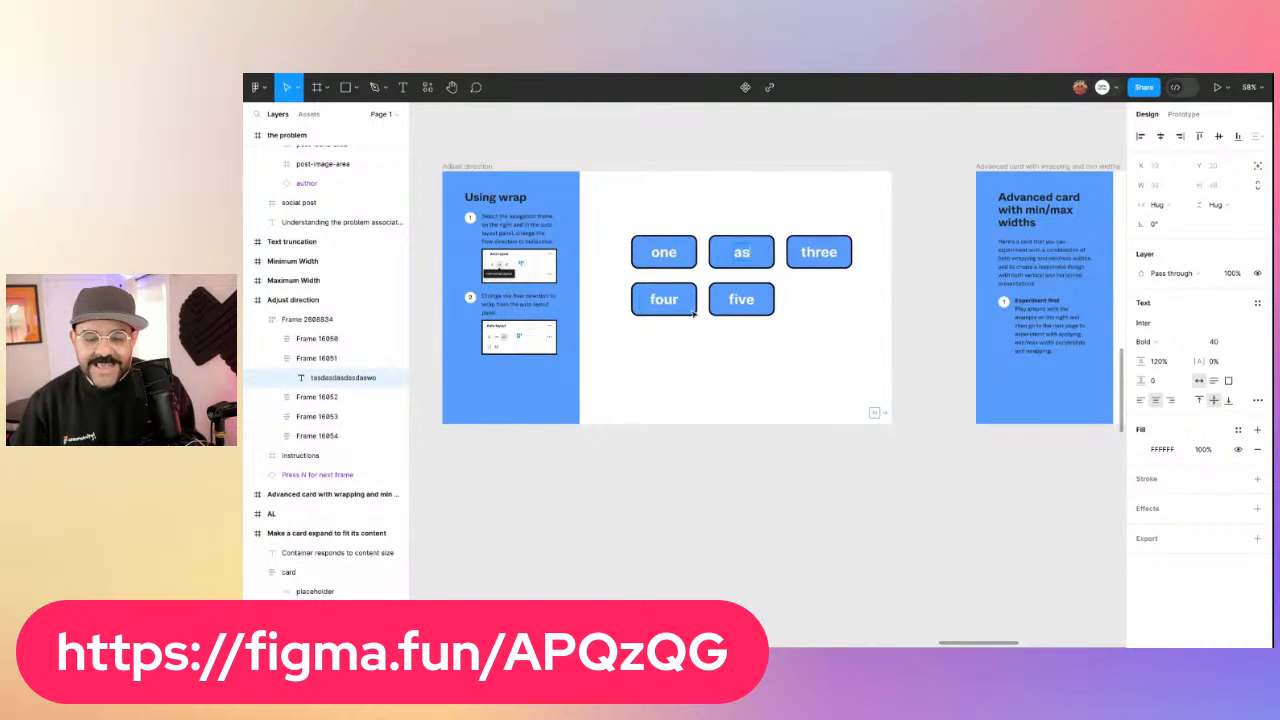
type("dasdasdasdasd")
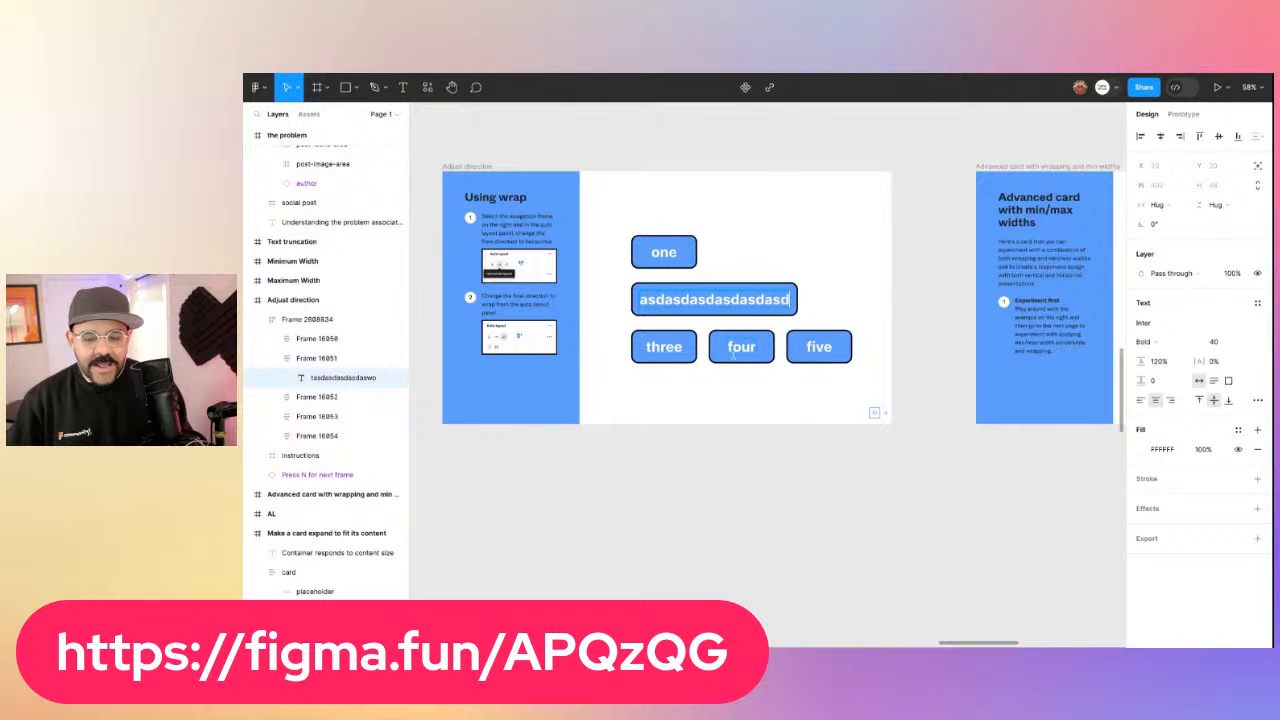
left_click(703, 437)
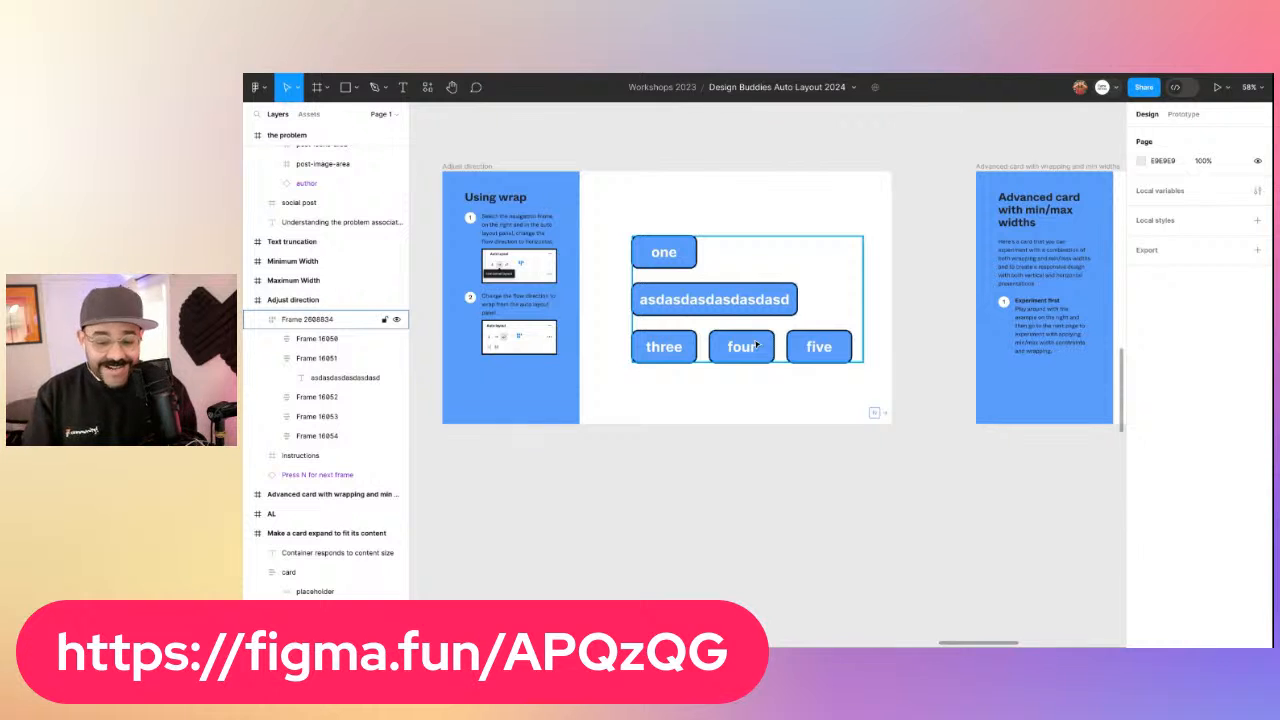
Reduce the vertical gap between the wrapped rows of blocks to 20 and clear the selection
left_click(741, 341)
left_click_drag(763, 300, 766, 289)
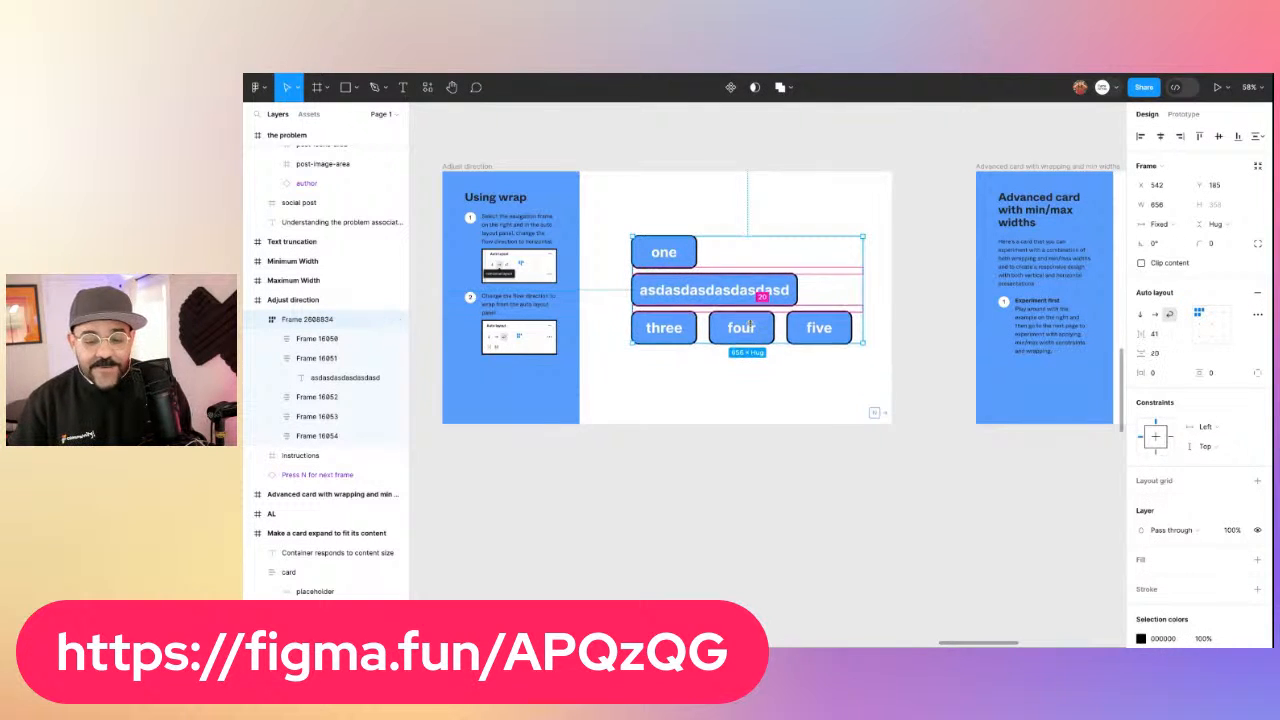
left_click(694, 391)
On the Advanced card slide, narrow the 2056 The Nachos card to 538 wide and move it down to X 516, Y 360
scroll(700, 389, "down", 2, "ctrl")
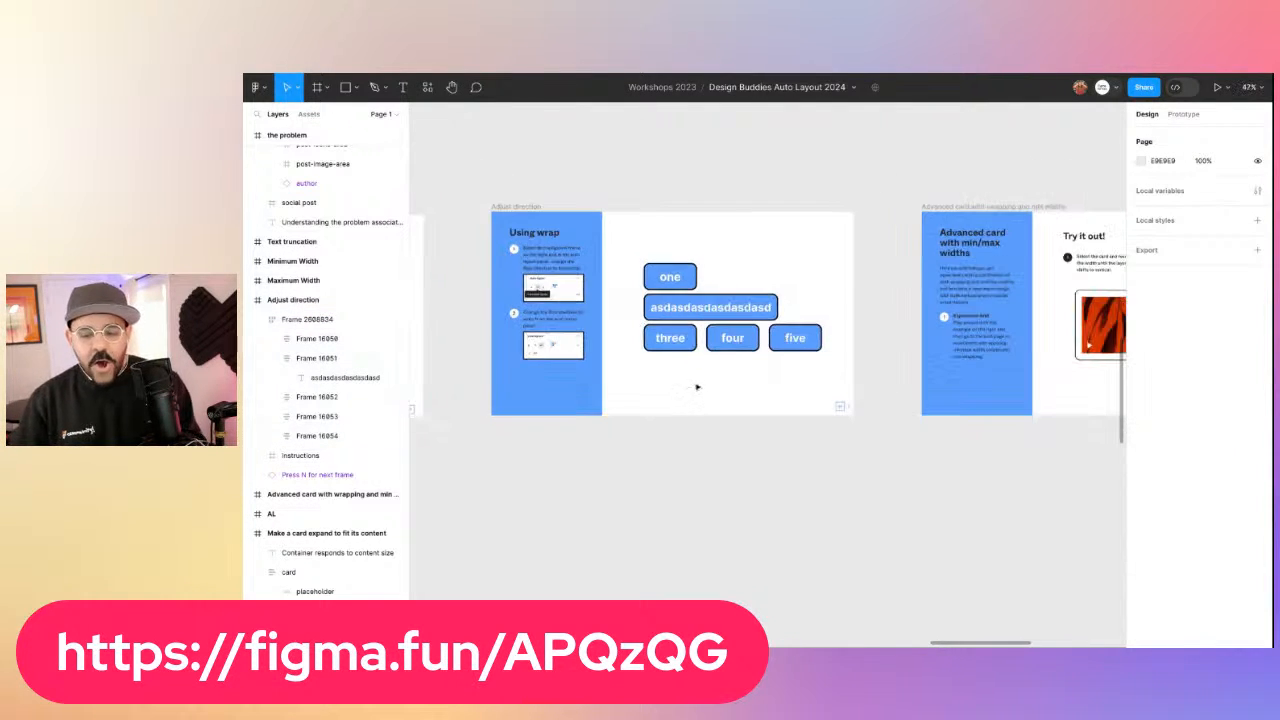
scroll(700, 389, "right", 6)
scroll(773, 347, "up", 2)
left_click(712, 345)
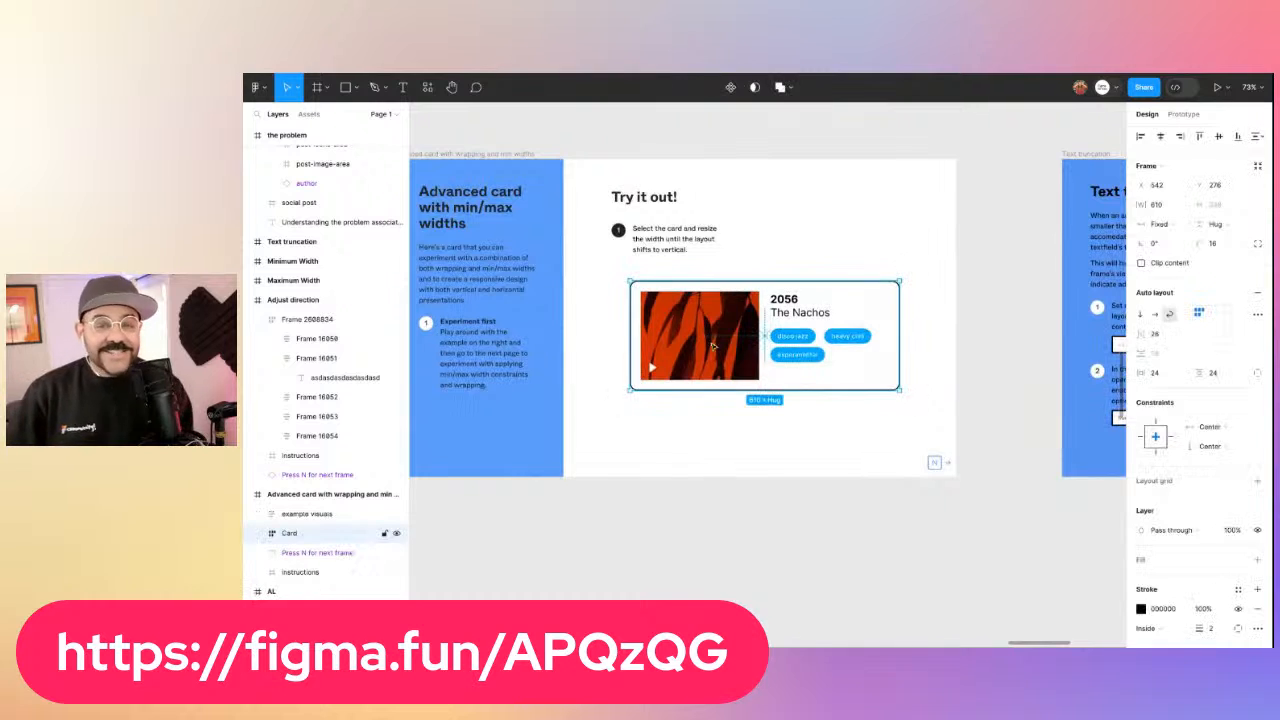
left_click_drag(905, 344, 867, 340)
left_click_drag(737, 452, 765, 394)
left_click_drag(760, 277, 749, 315)
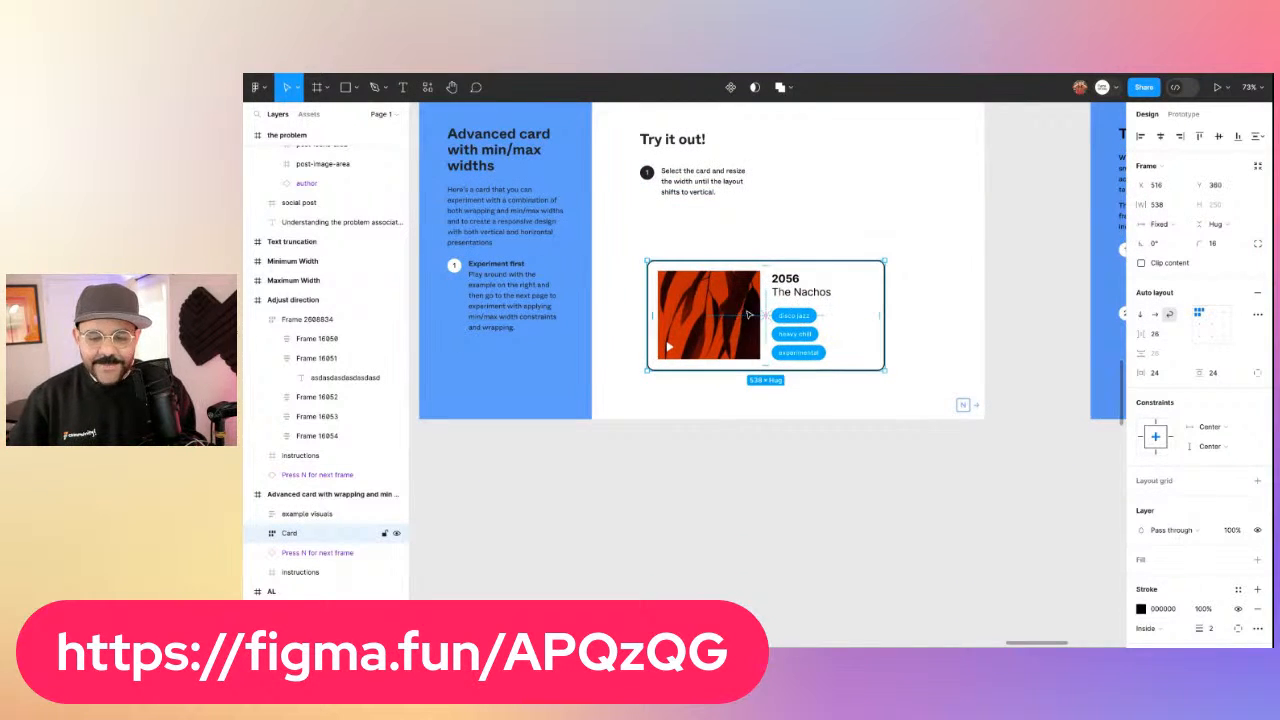
Examine the minimum and maximum width options of the card's Cover Art frame
double_click(736, 306)
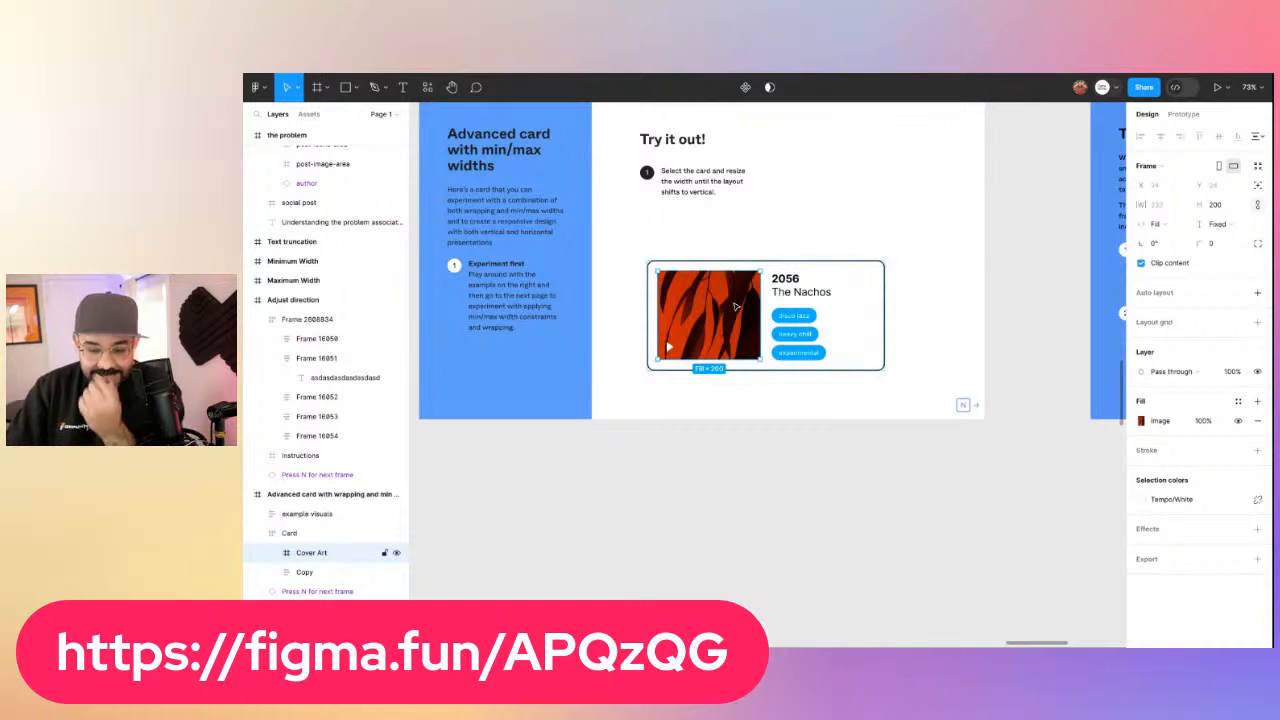
left_click(1183, 205)
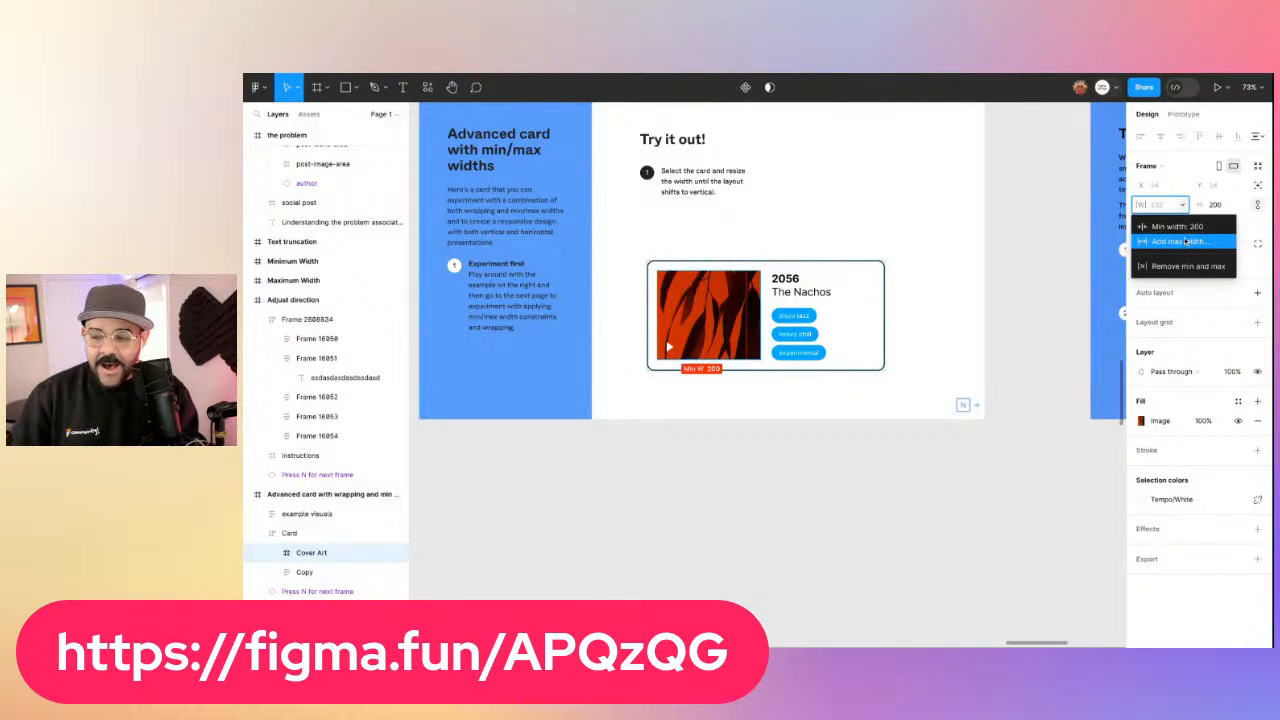
left_click(960, 220)
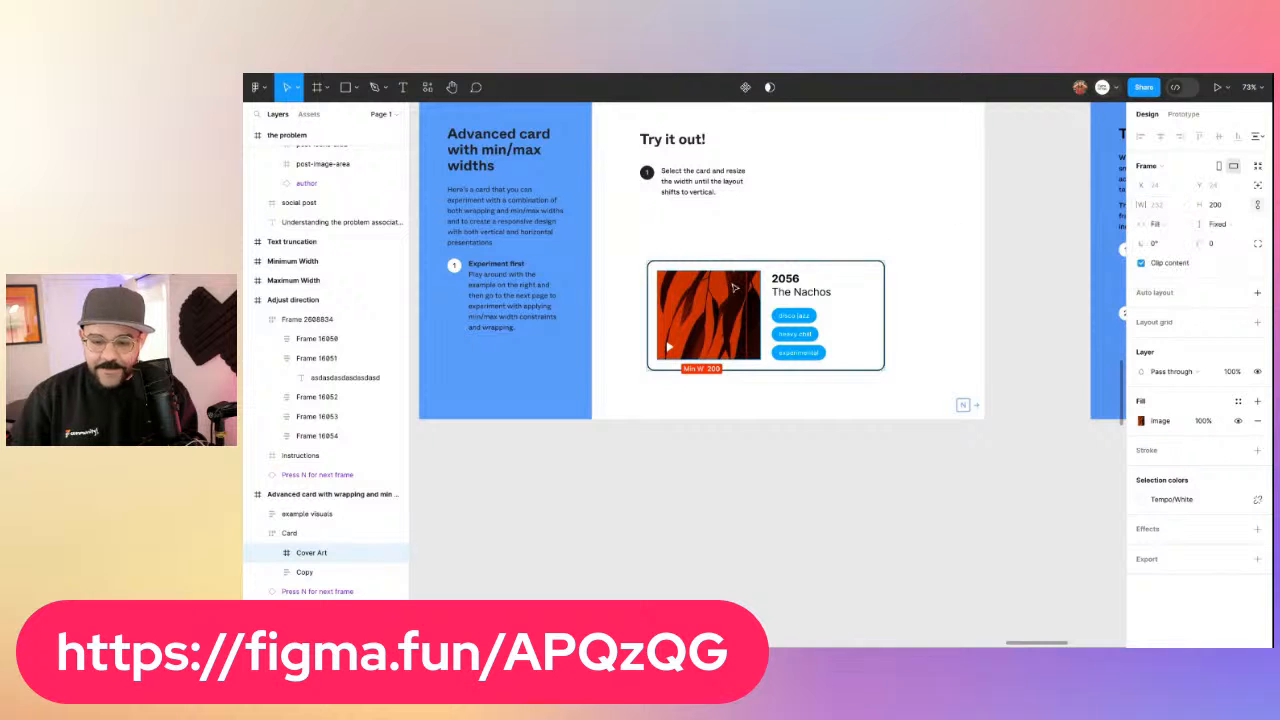
Narrow the 2056 The Nachos card to 506 wide and clear the selection
left_click(694, 266)
mouse_move(886, 302)
left_mouse_down()
mouse_move(837, 302)
mouse_move(871, 302)
left_mouse_up()
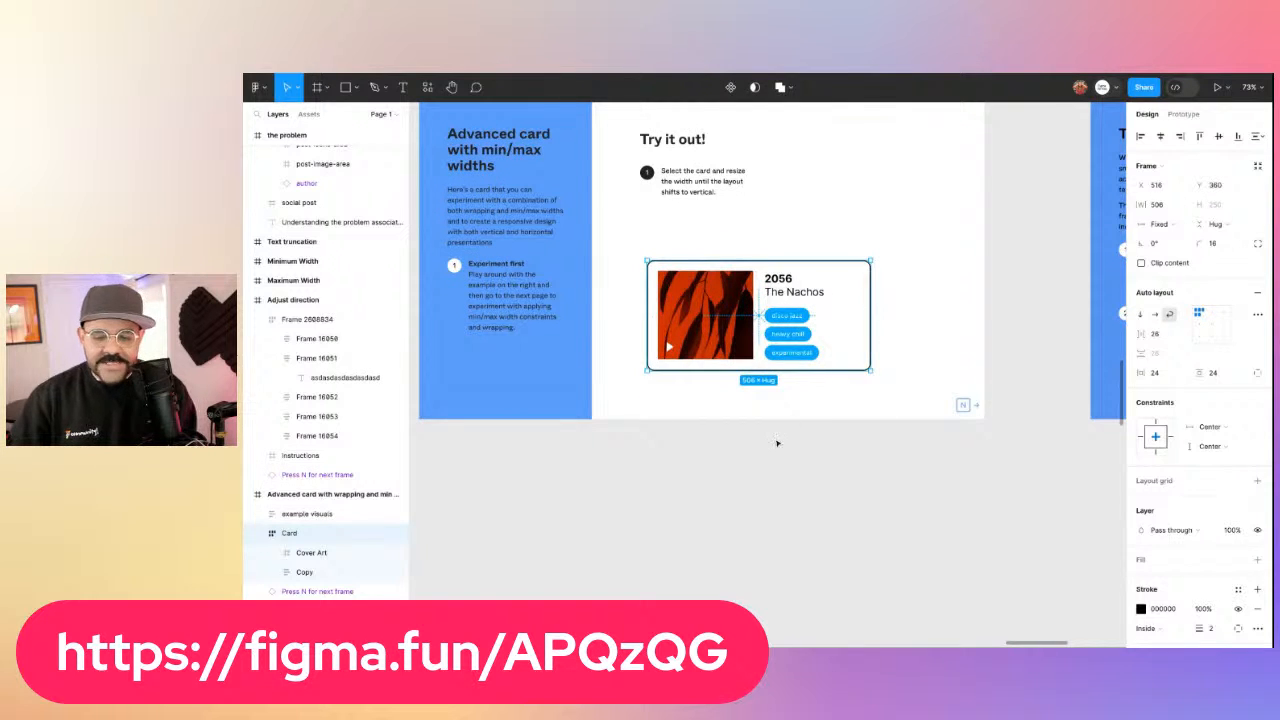
left_click(777, 443)
Draw a rectangle about 198 by 153 on the empty canvas below the Advanced card slide and fill it with red FF1919
scroll(762, 452, "down", 2)
key("r")
left_click_drag(589, 407, 678, 474)
left_click(1142, 303)
left_click(1105, 346)
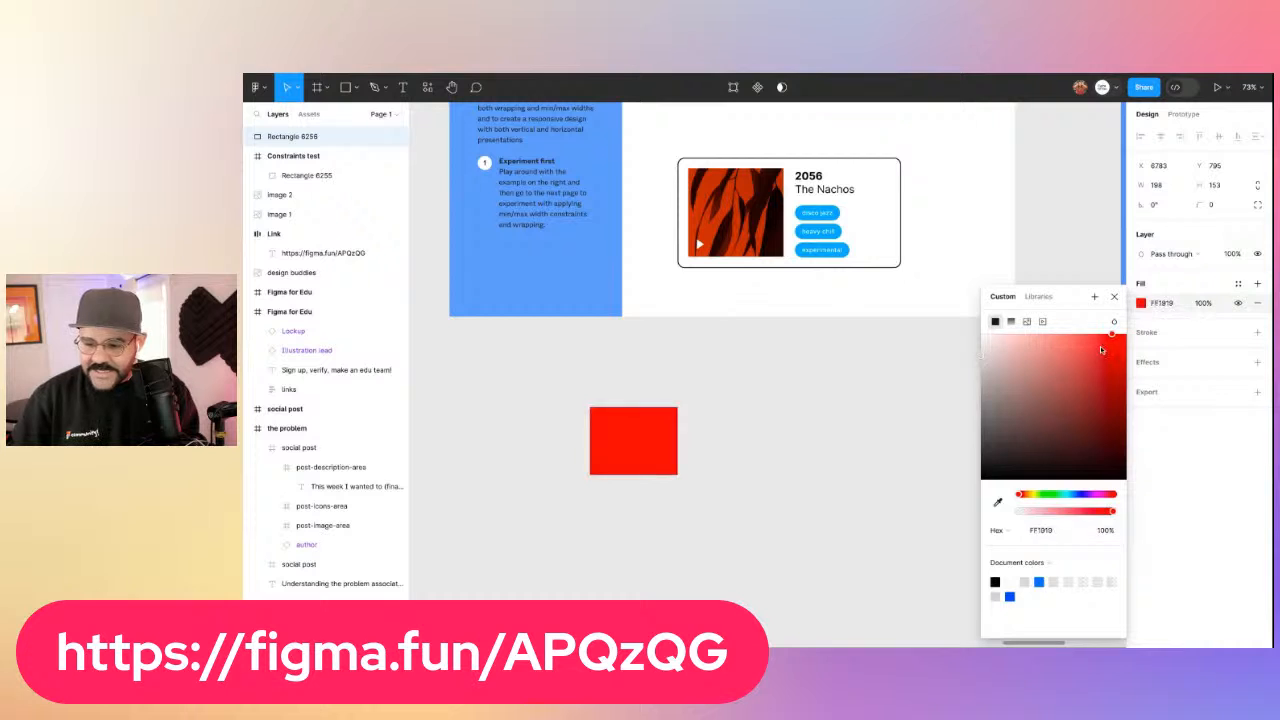
Reselect the red rectangle and open its fill colour for editing
left_click(722, 438)
left_click(609, 459)
left_click(1141, 303)
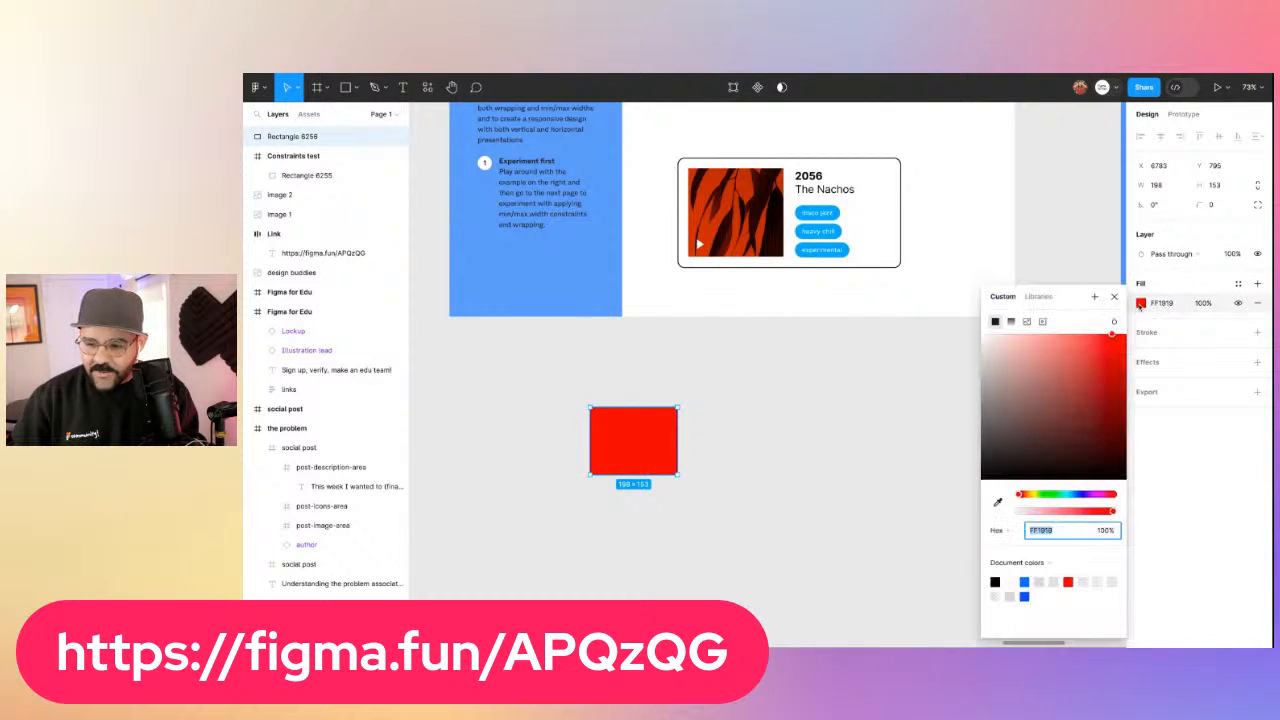
Fill the red rectangle with the blue sampled from the instruction panel above and widen it to about 248
left_click(998, 502)
left_click(604, 294)
left_click(712, 362)
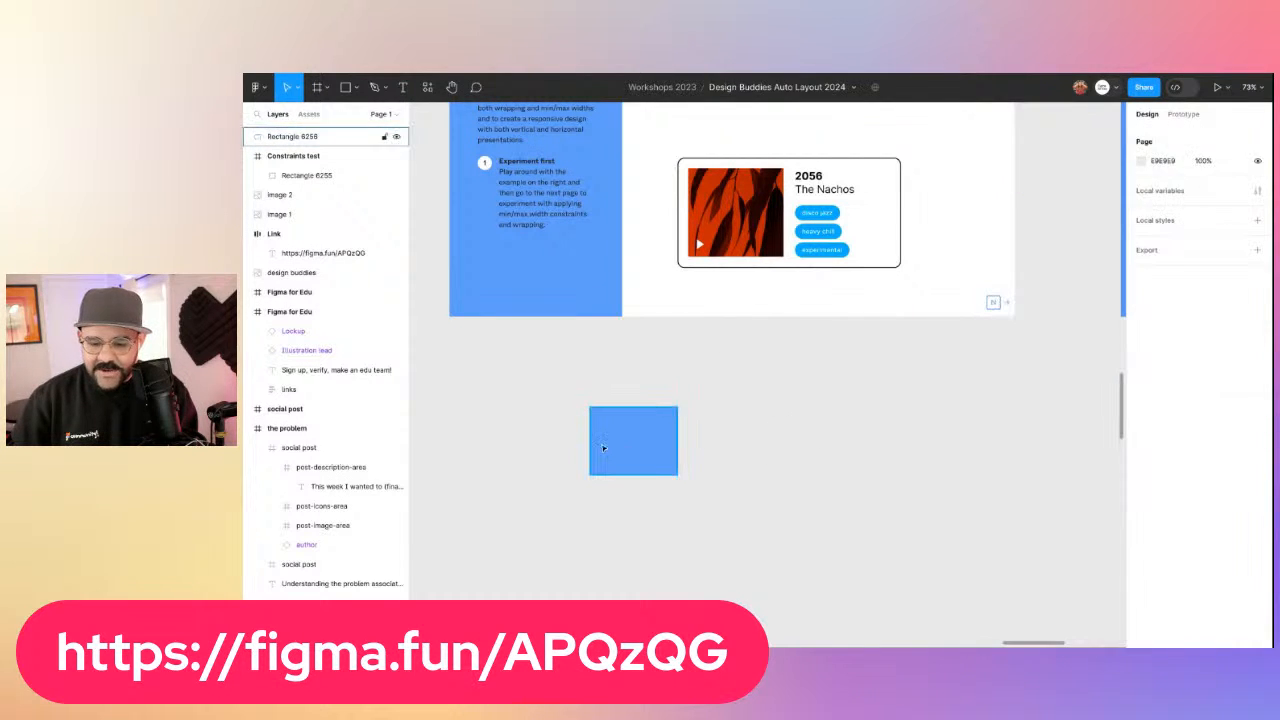
left_click_drag(604, 446, 608, 445)
left_click(783, 446)
scroll(760, 410, "down", 2)
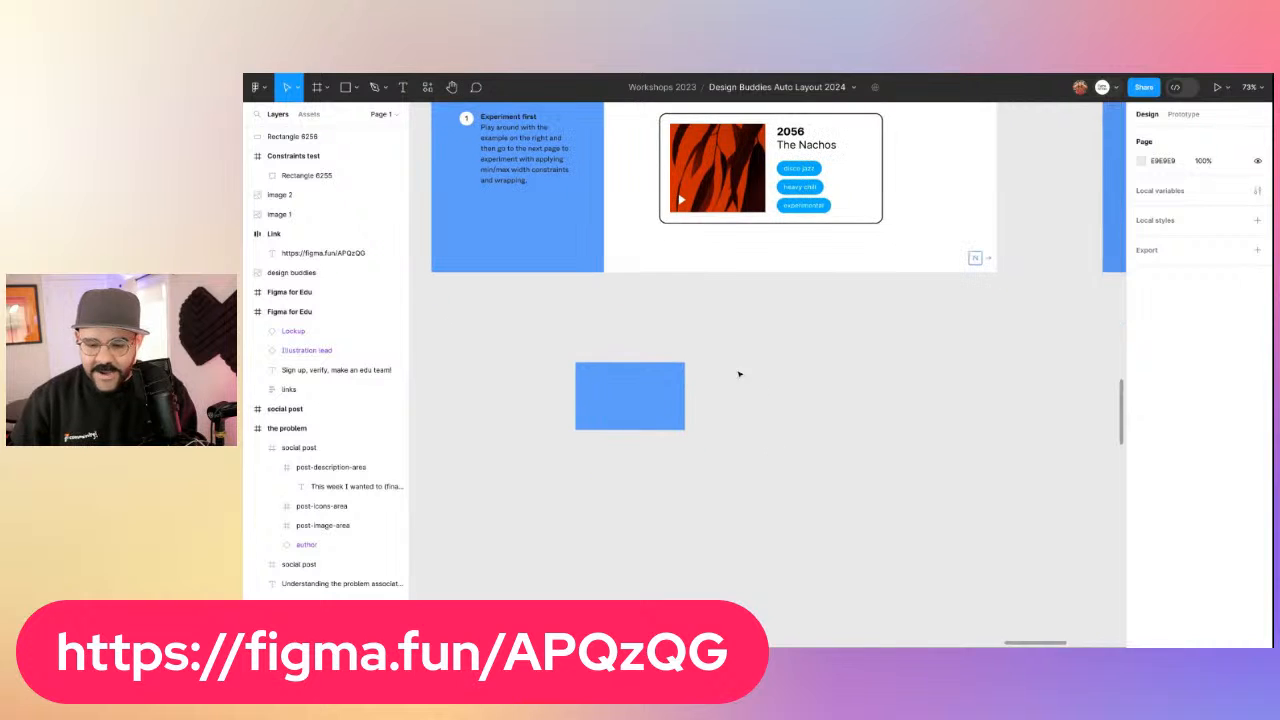
Duplicate the Nachos card's Copy block, place it on the canvas right of the blue rectangle, and narrow it to about 290
left_click(815, 188)
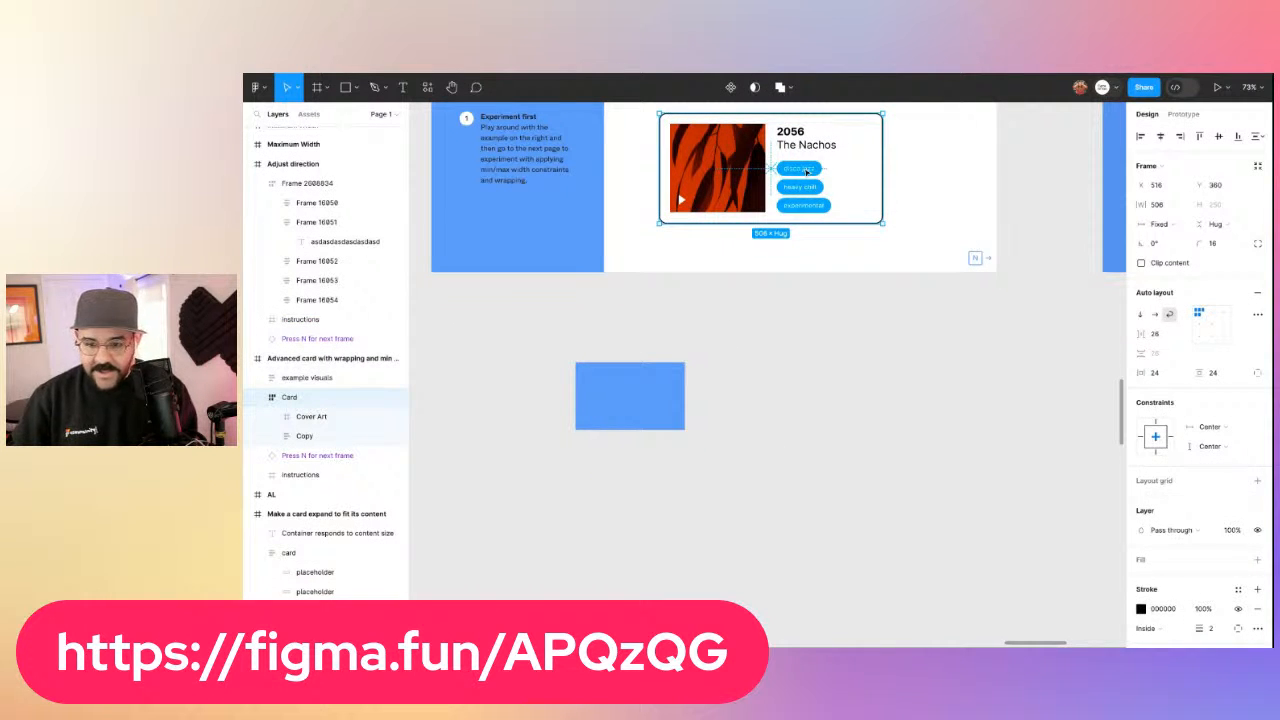
double_click(806, 172)
key("ctrl+c")
left_click(805, 331)
key("ctrl+v")
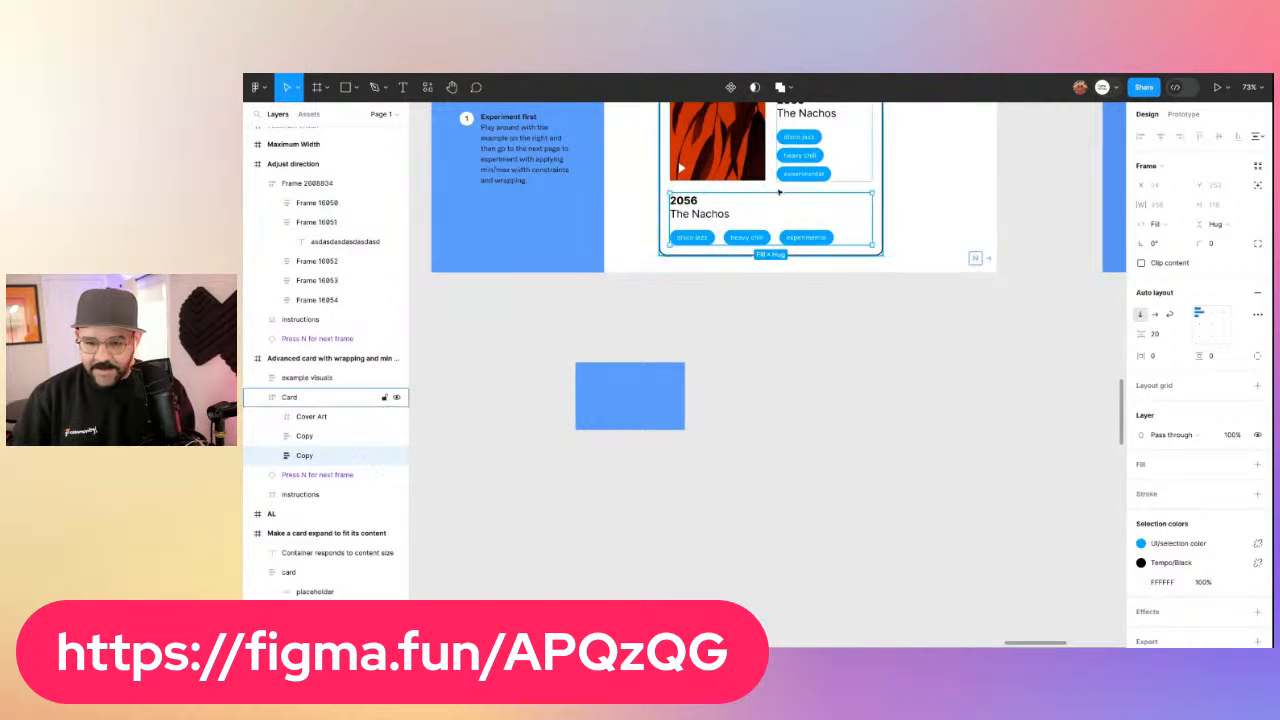
left_click_drag(779, 191, 810, 365)
left_click_drag(911, 385, 842, 375)
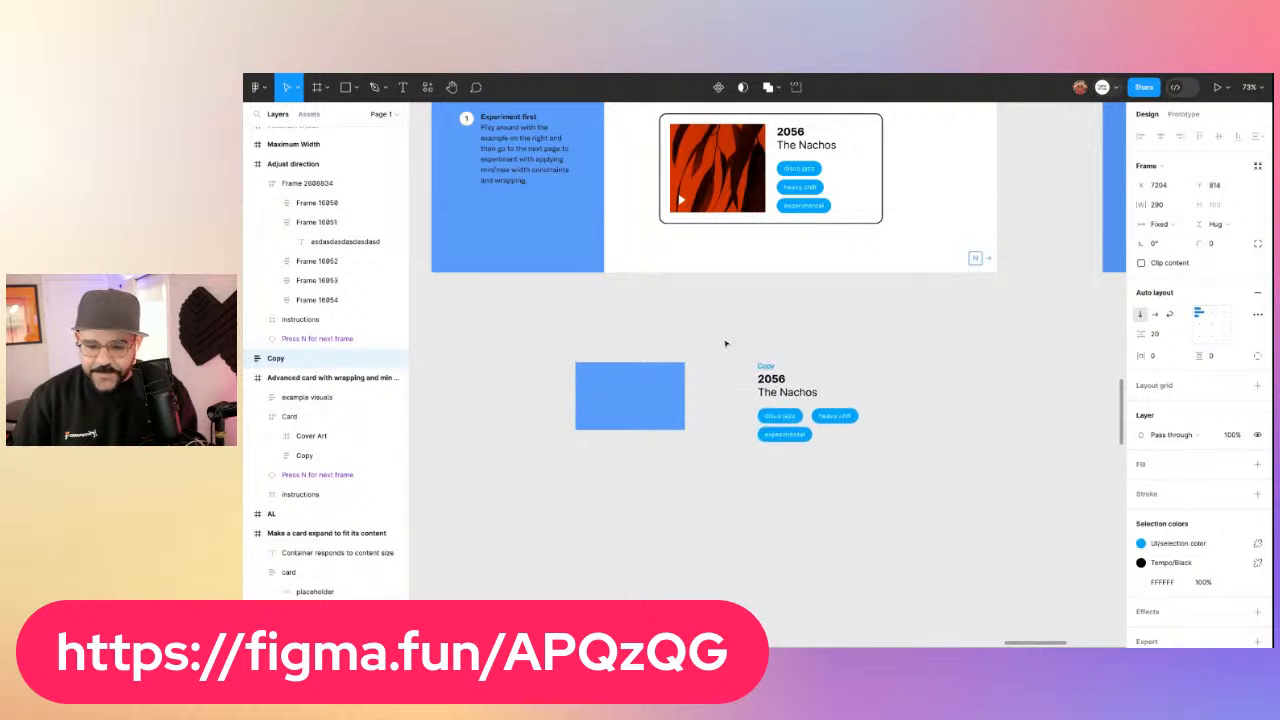
Move the text block closer beside the blue rectangle and wrap both in an auto layout frame
left_click(600, 389)
left_click_drag(740, 366, 726, 347)
left_click(666, 392, "shift")
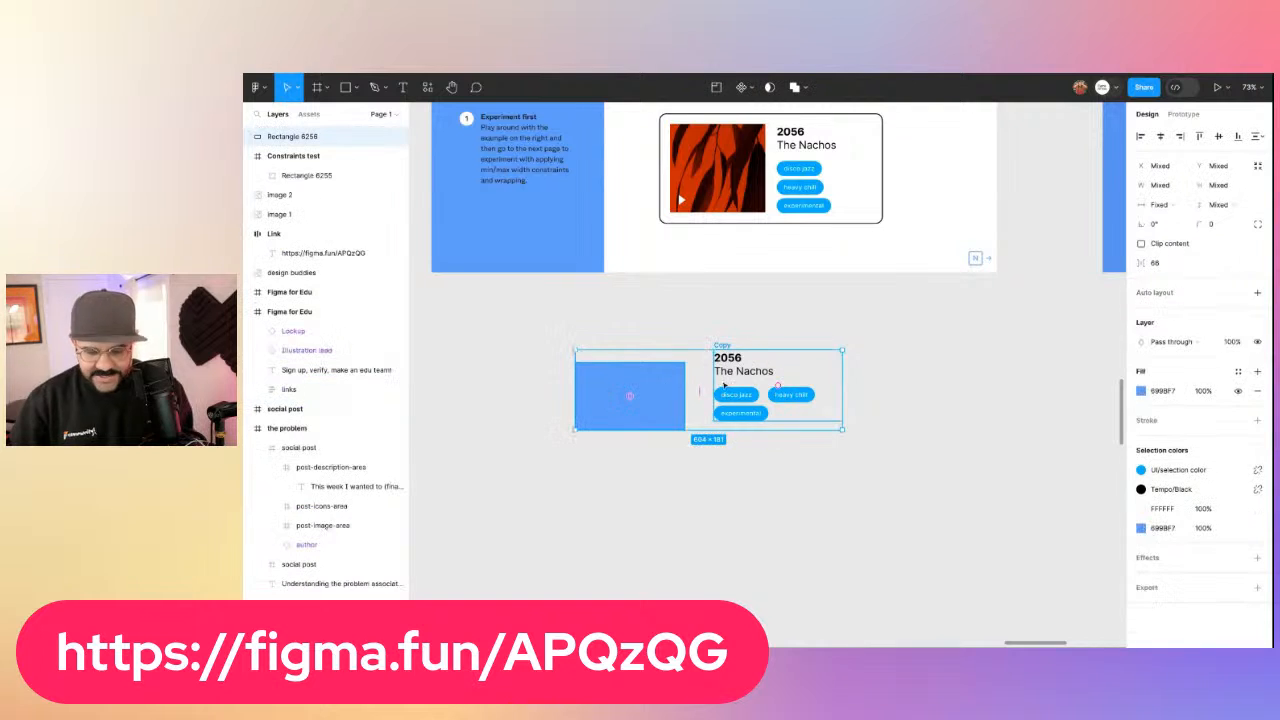
key("shift+a")
Increase the blue rectangle's height to about 160 and give it a minimum width of 200
left_click(636, 393)
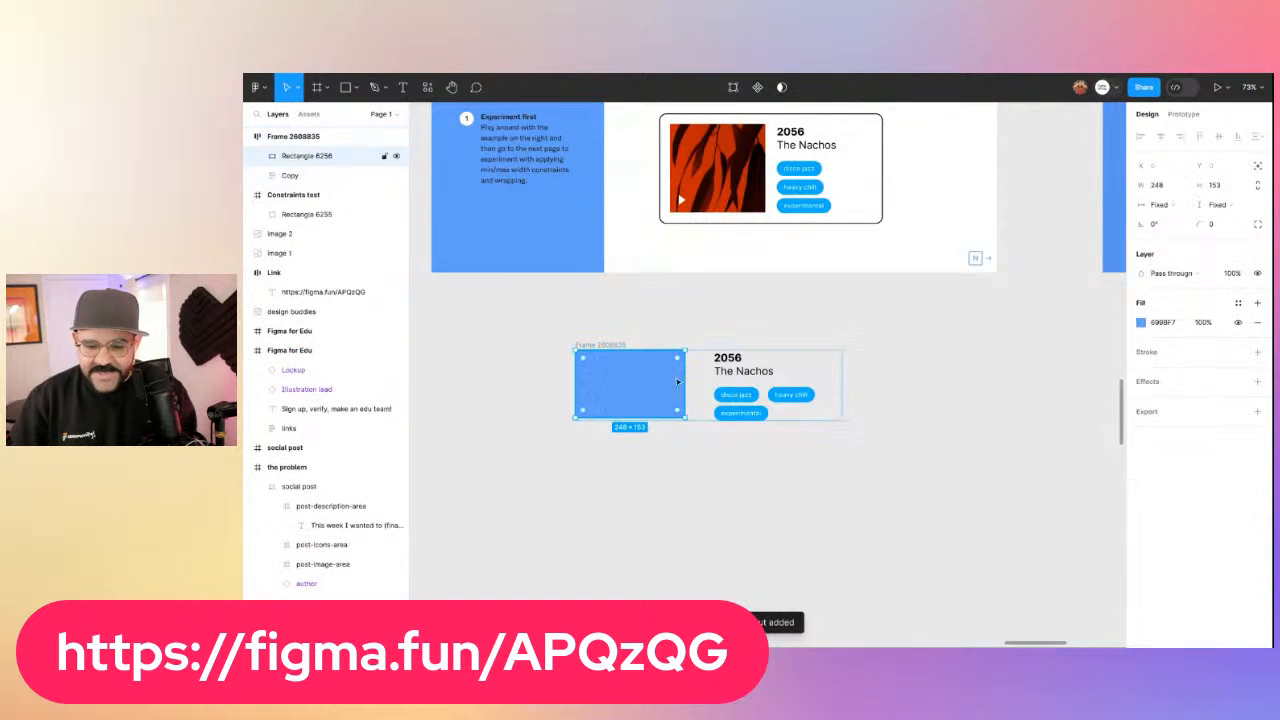
left_click_drag(667, 417, 664, 422)
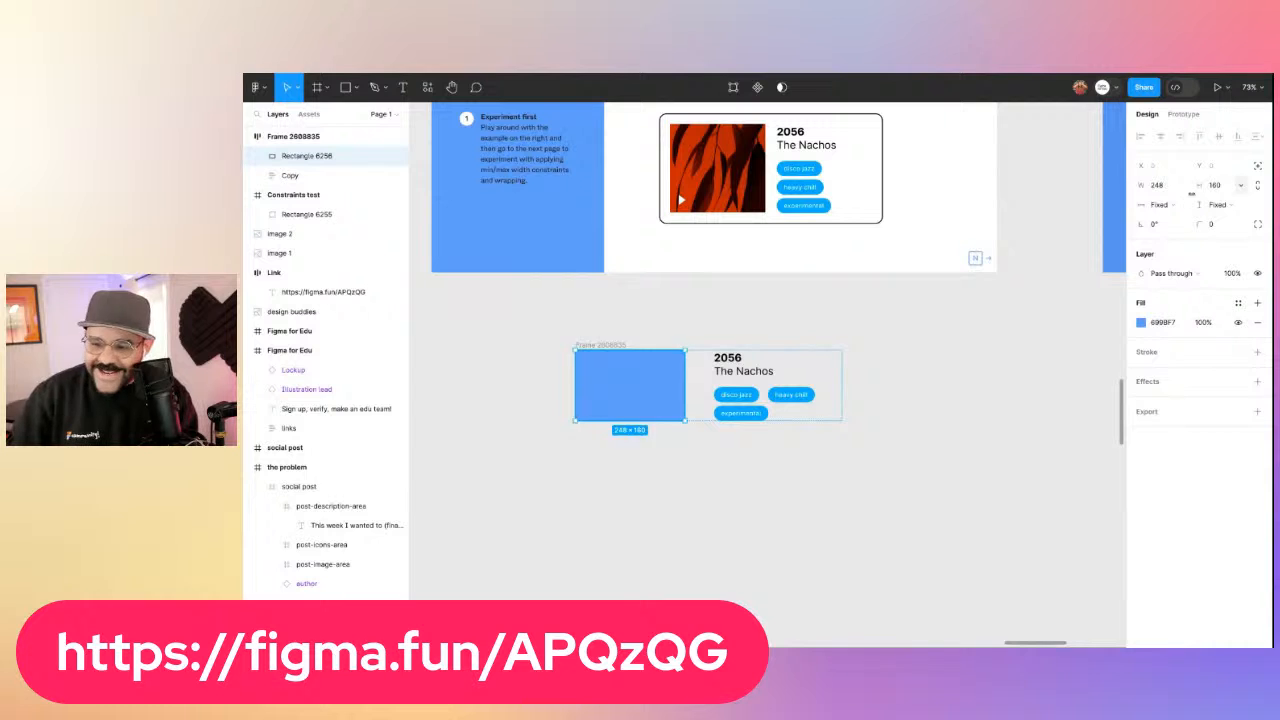
left_click(1181, 186)
left_click(1183, 205)
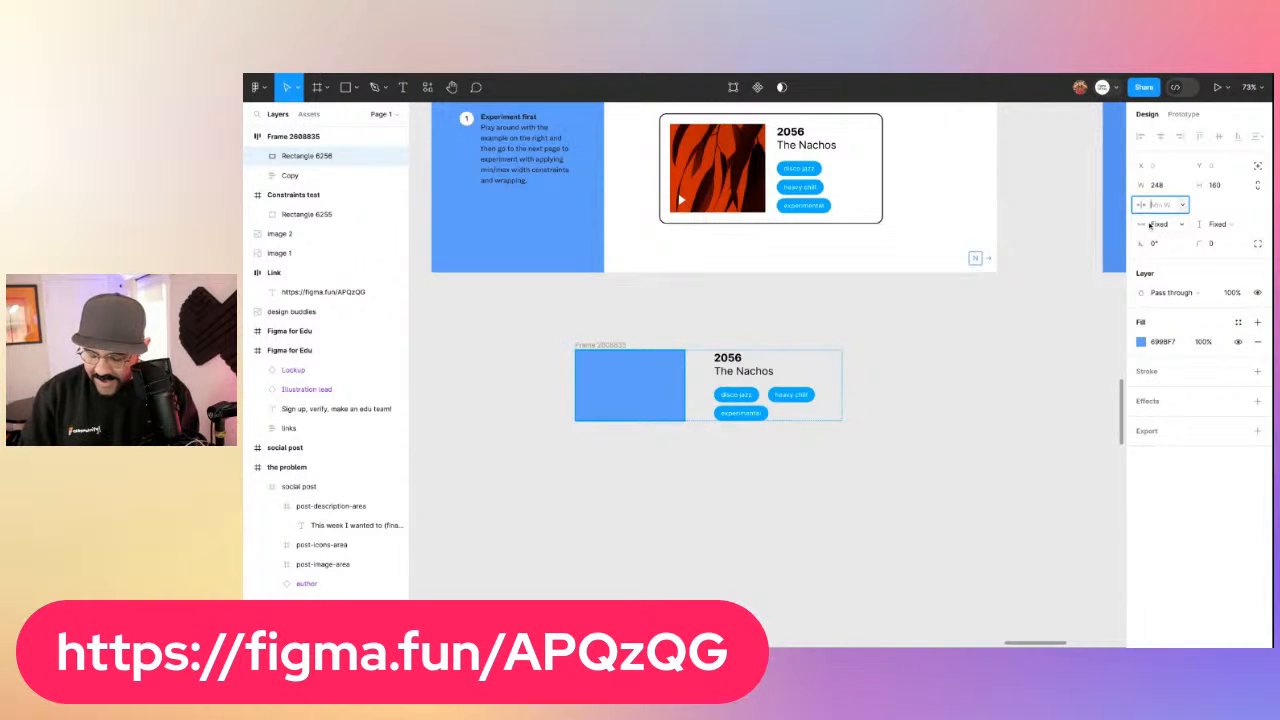
type("8")
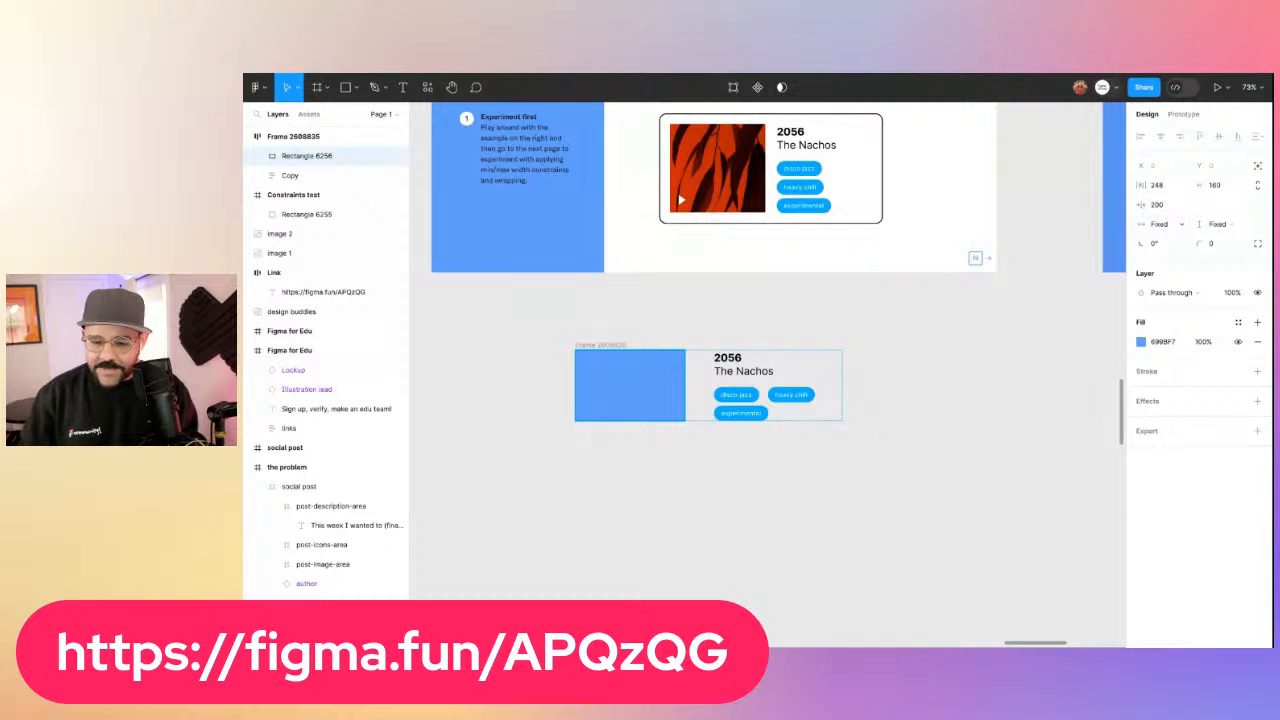
Set the rectangle's horizontal resizing to Fill container and widen the parent frame to test the stretching
left_click(1183, 226)
left_click(1181, 239)
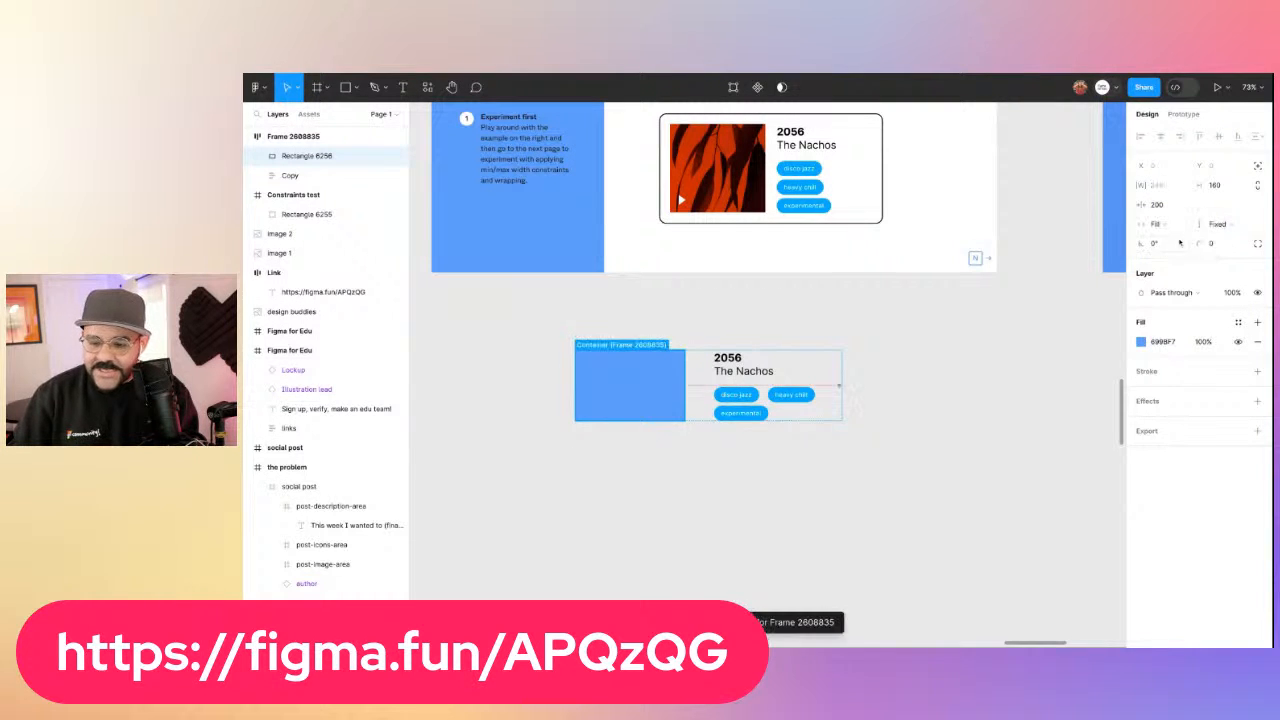
left_click(943, 409)
left_click(622, 346)
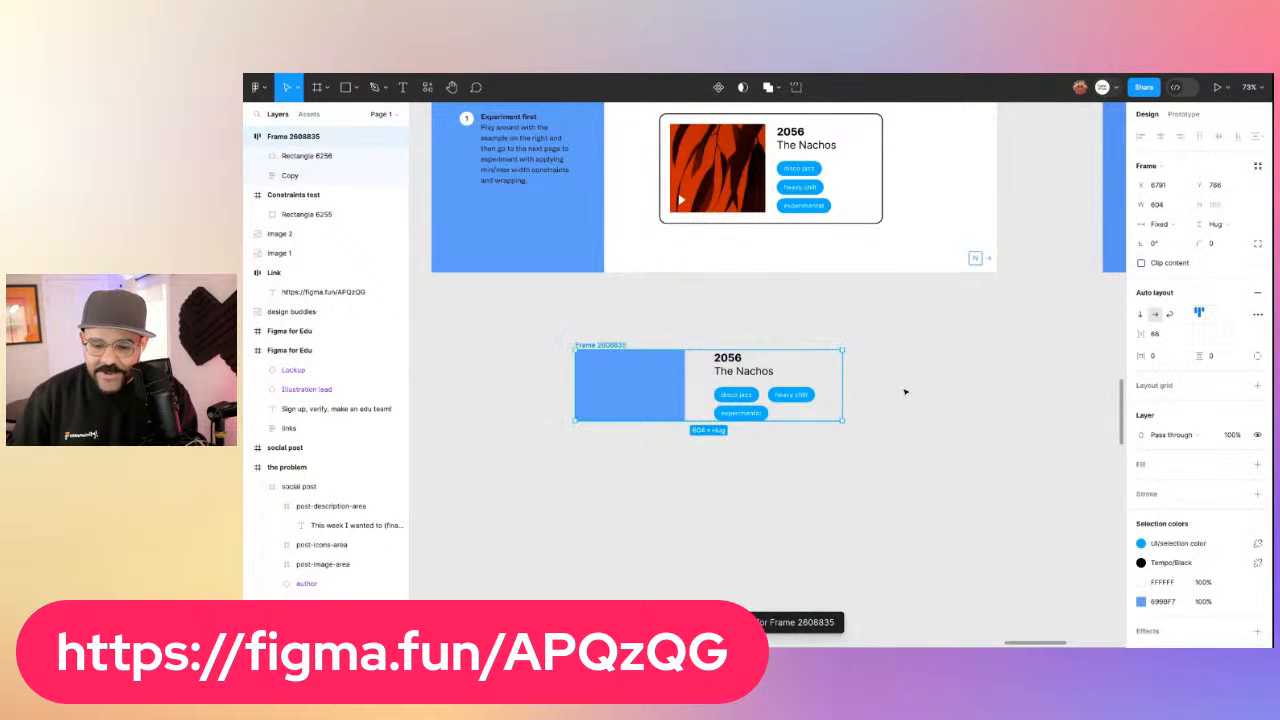
left_click_drag(843, 389, 877, 390)
Set the text block's horizontal resizing to Fill container and narrow the parent frame to about 540
left_click(776, 362)
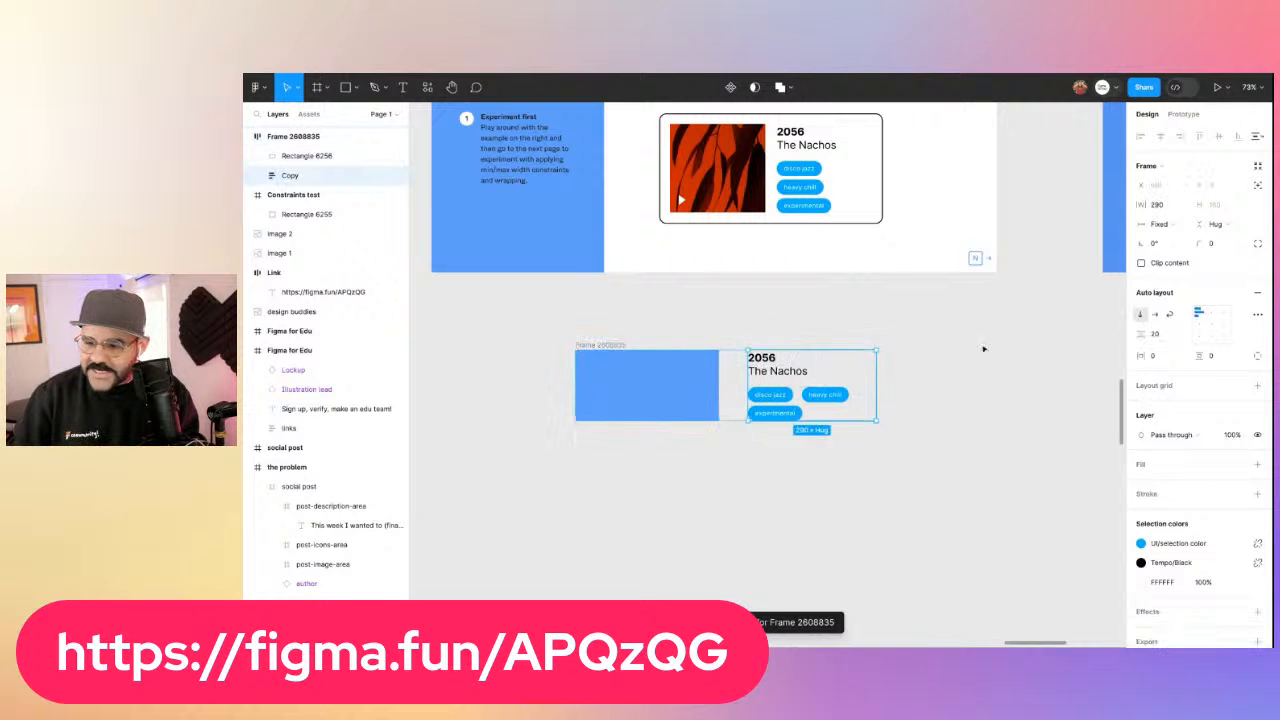
left_click(1181, 224)
left_click(1184, 253)
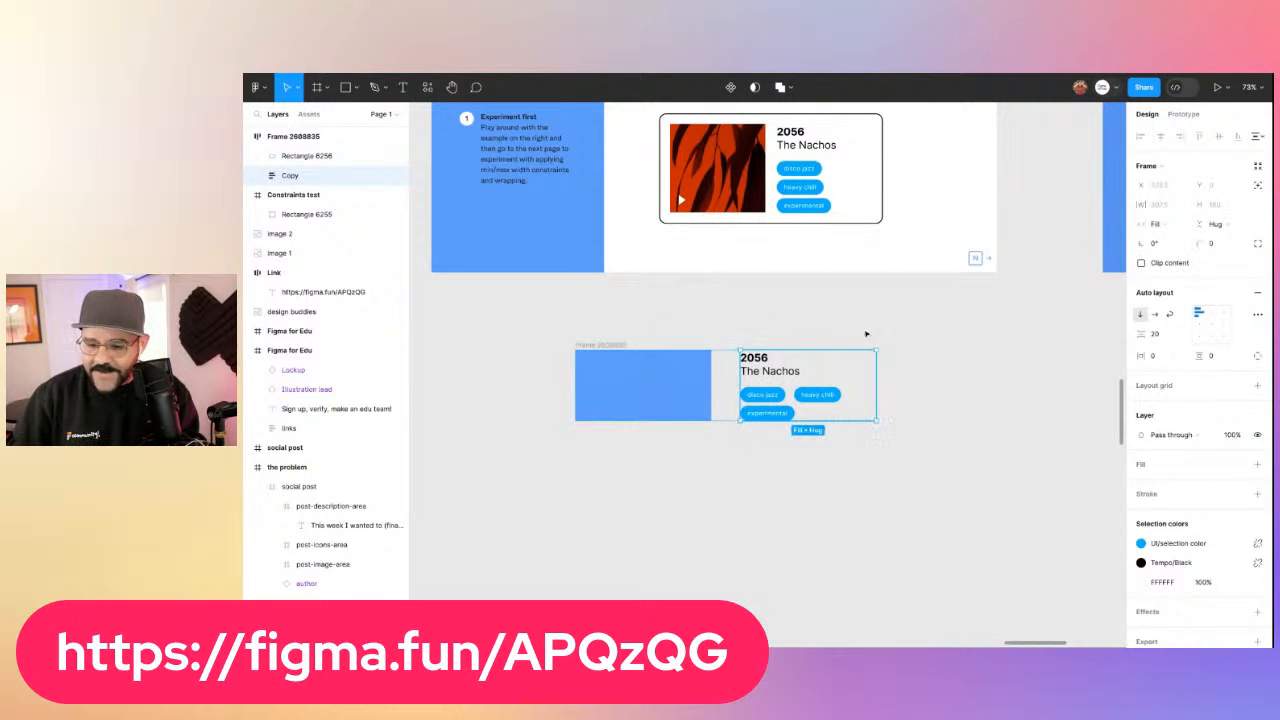
left_click(624, 344)
left_click_drag(878, 385, 815, 385)
Switch the frame's auto layout to wrap and test it by widening the frame and narrowing it to about 509
left_click(742, 370)
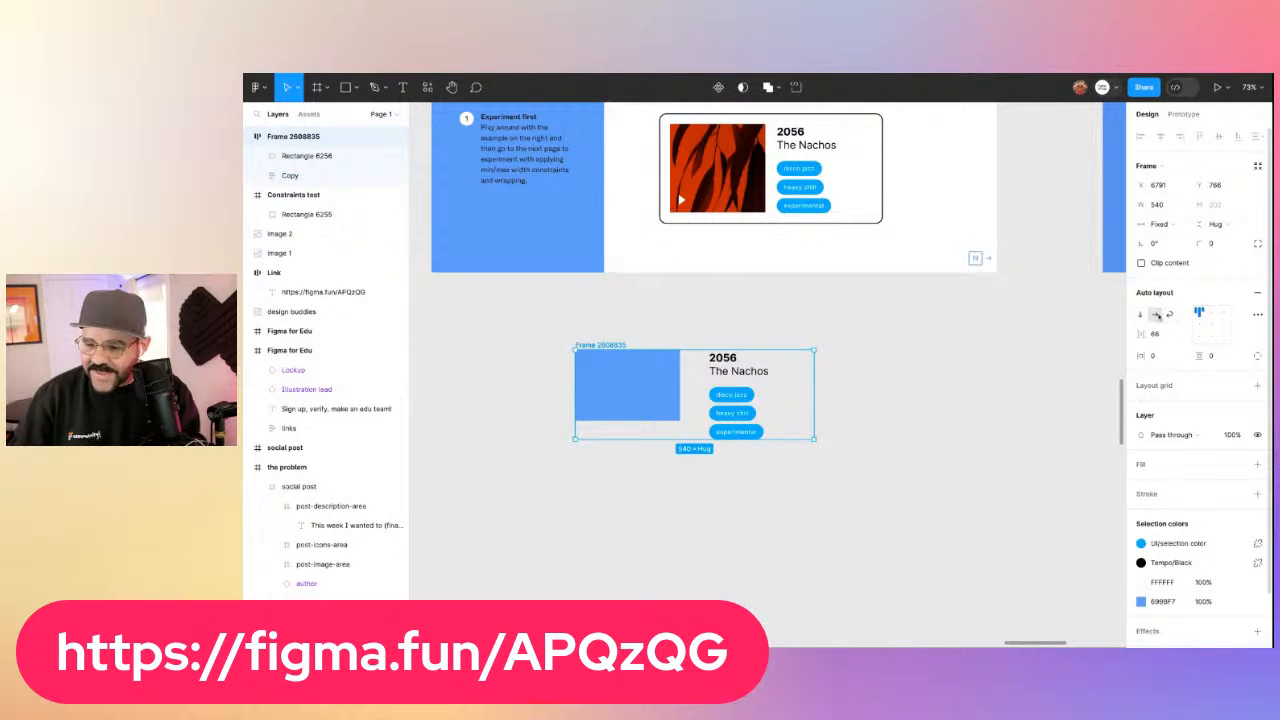
left_click(637, 330)
left_click(631, 346)
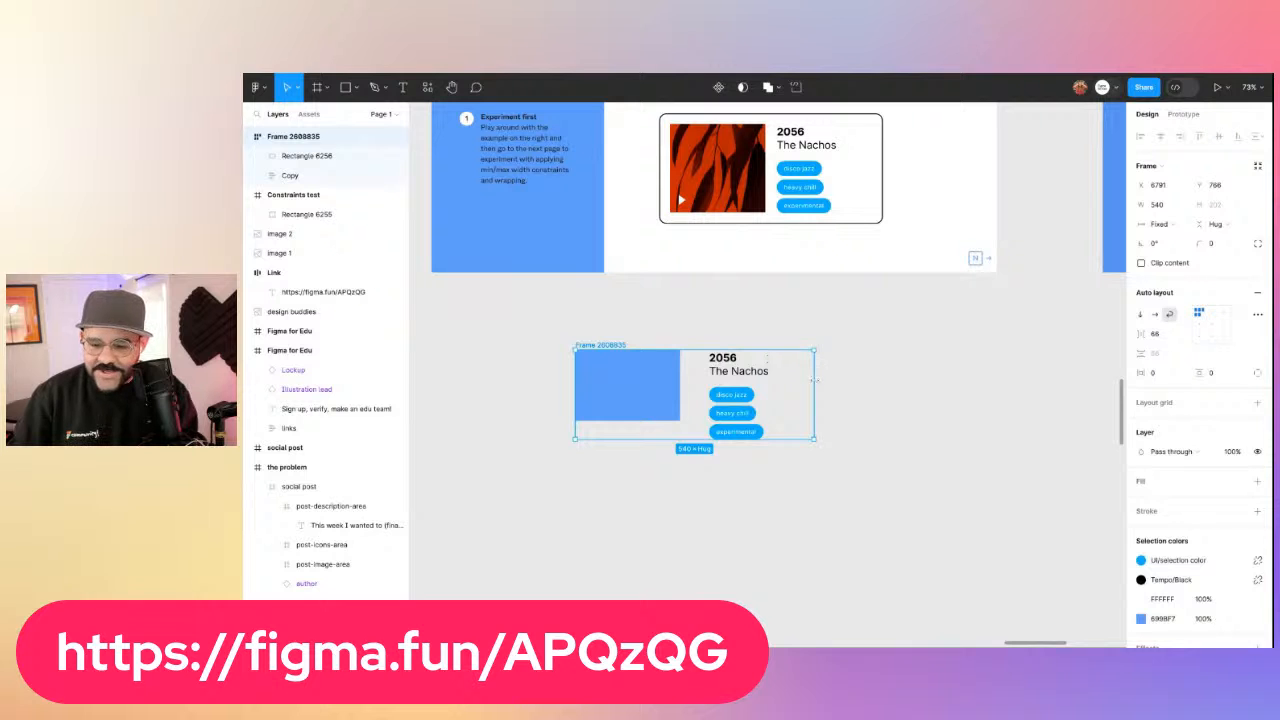
left_click_drag(815, 380, 859, 380)
left_click(646, 375)
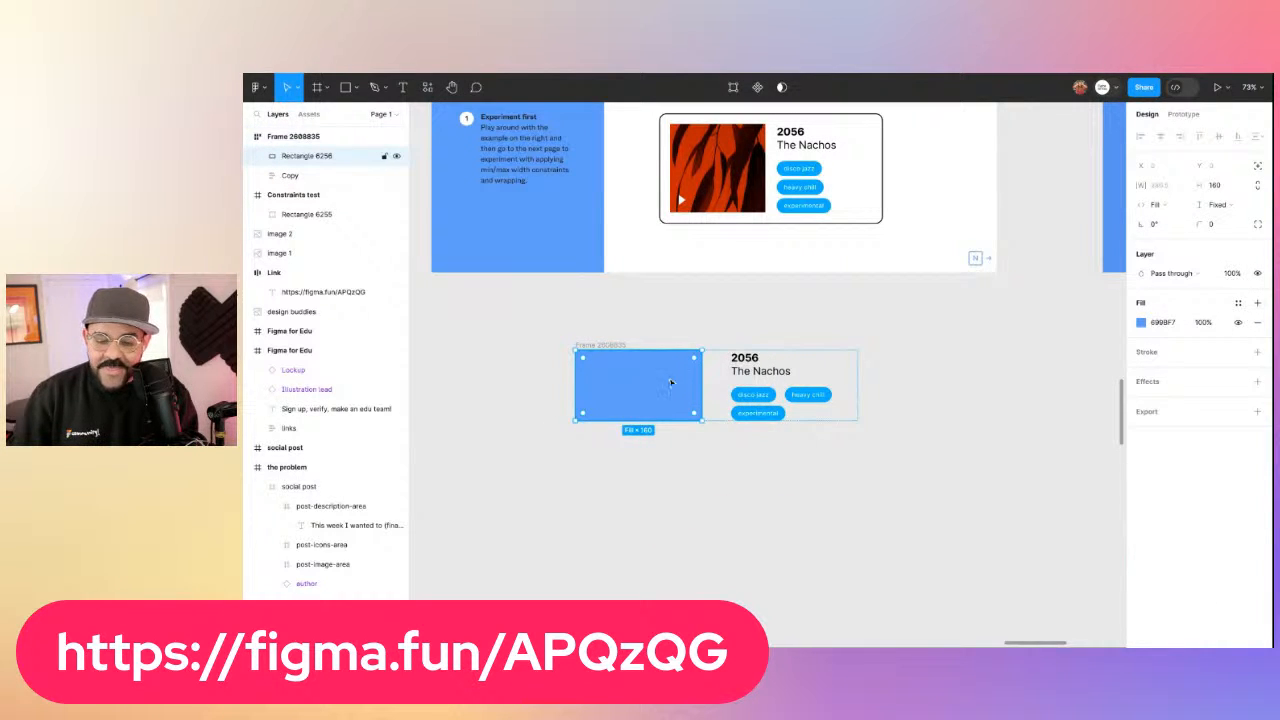
left_click(598, 346)
left_click_drag(858, 375, 800, 375)
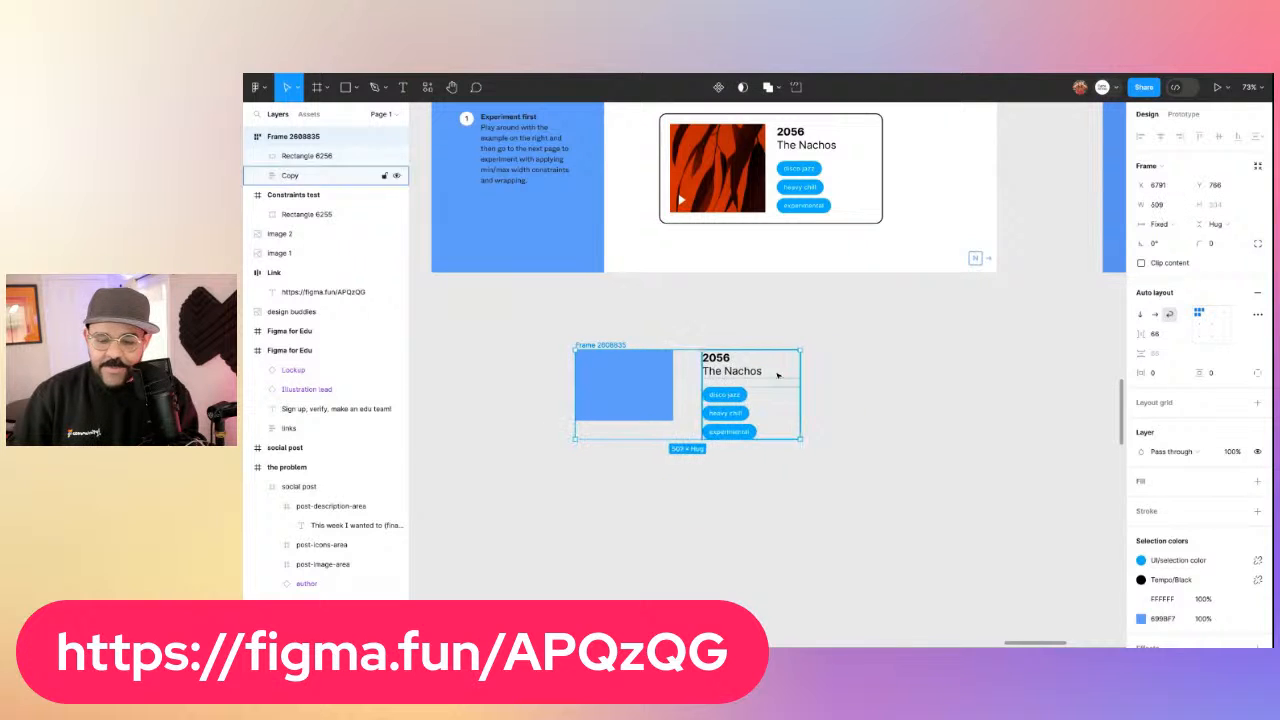
Set the blue rectangle's minimum width to 100
left_click(625, 385)
left_click(1181, 186)
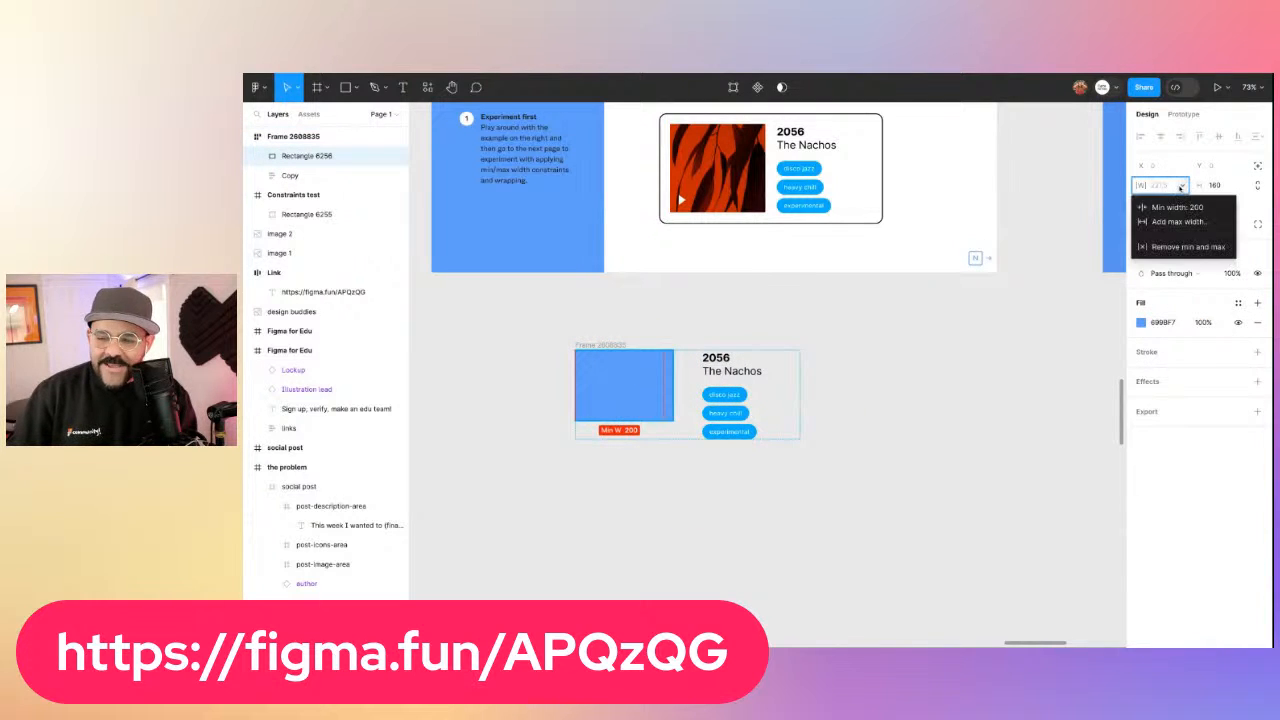
left_click(1158, 222)
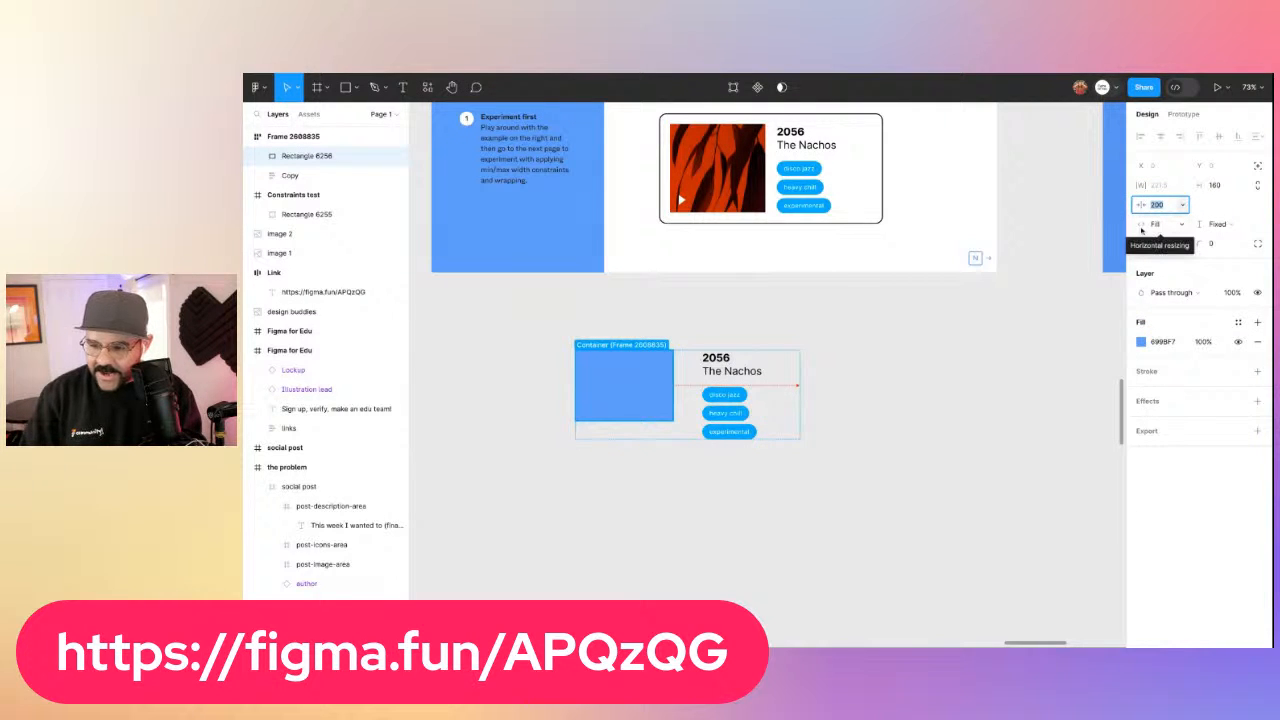
type("250")
key("Return")
left_click(914, 306)
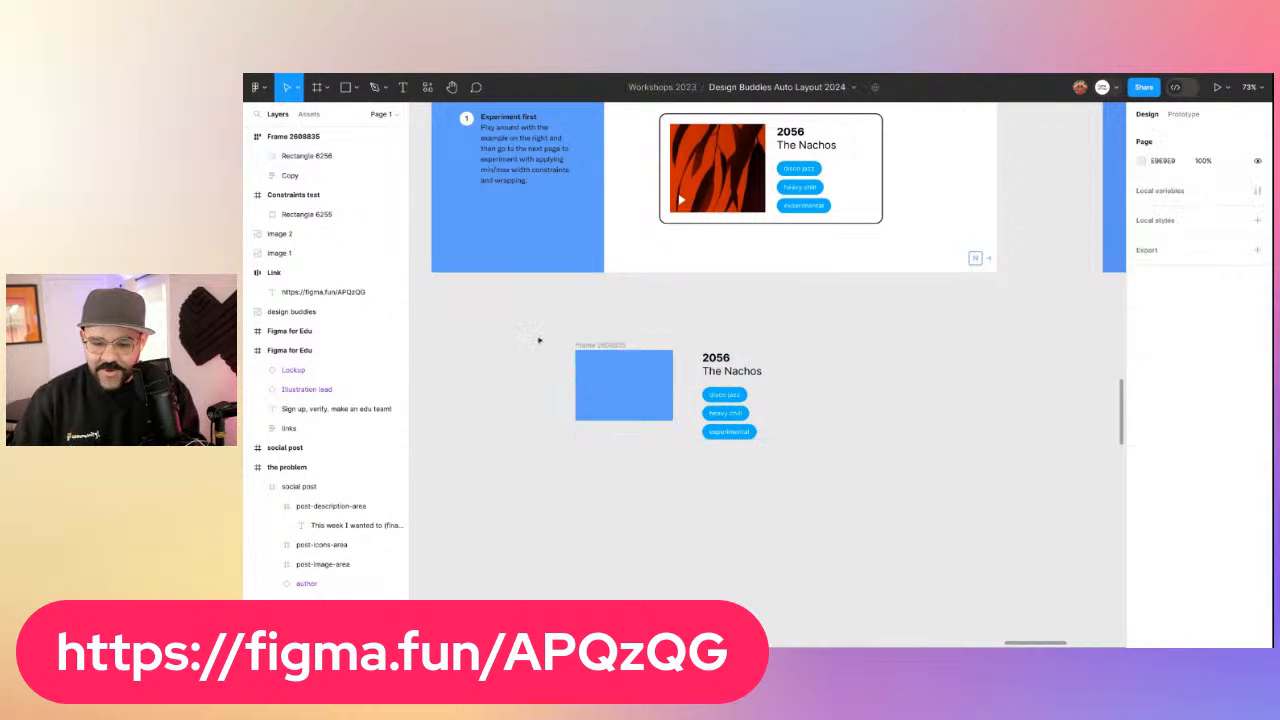
Narrow the auto layout frame to about 347 to make the text wrap below the rectangle, and shift the frame slightly up and right
left_click(615, 345)
double_click(609, 374)
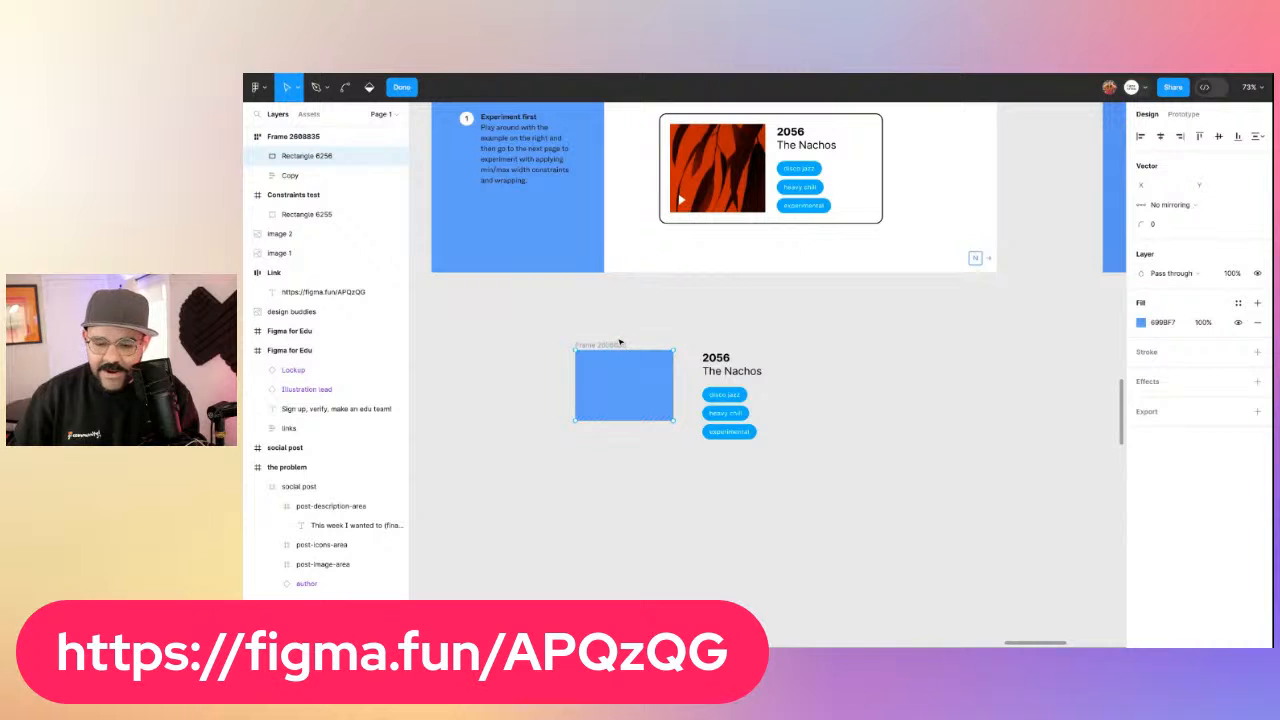
key("Escape")
key("Escape")
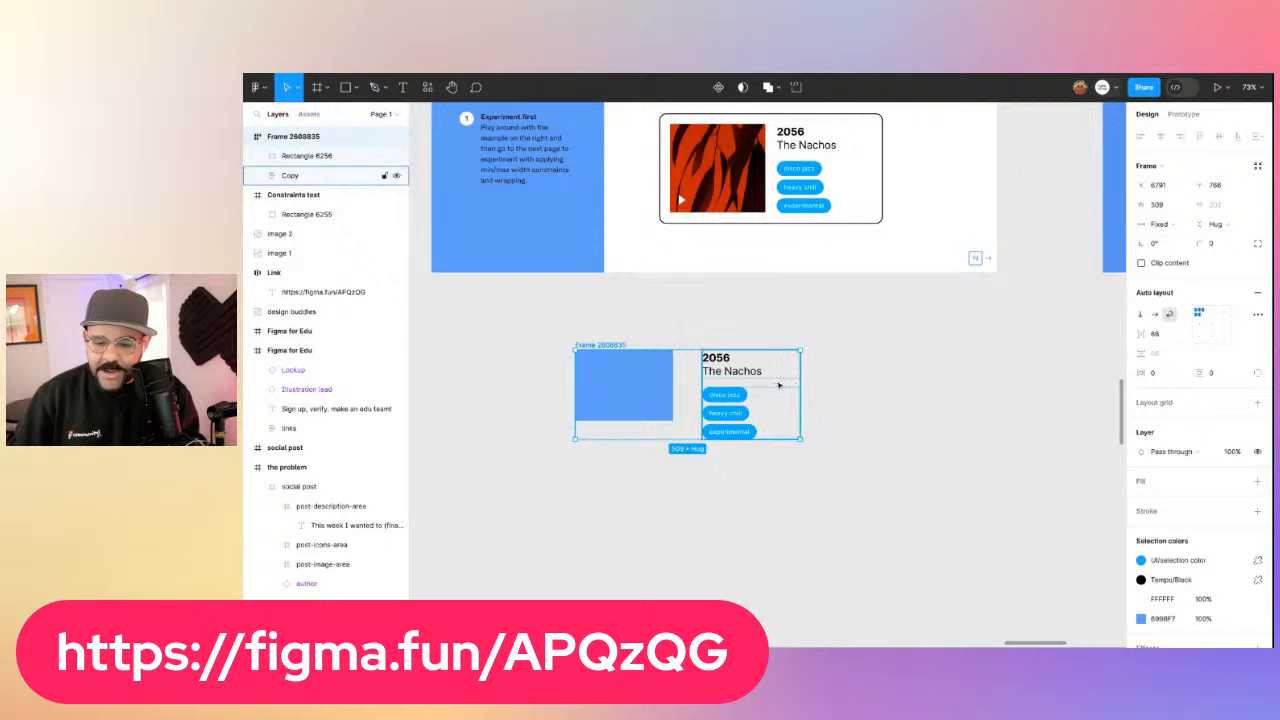
left_click_drag(802, 378, 728, 380)
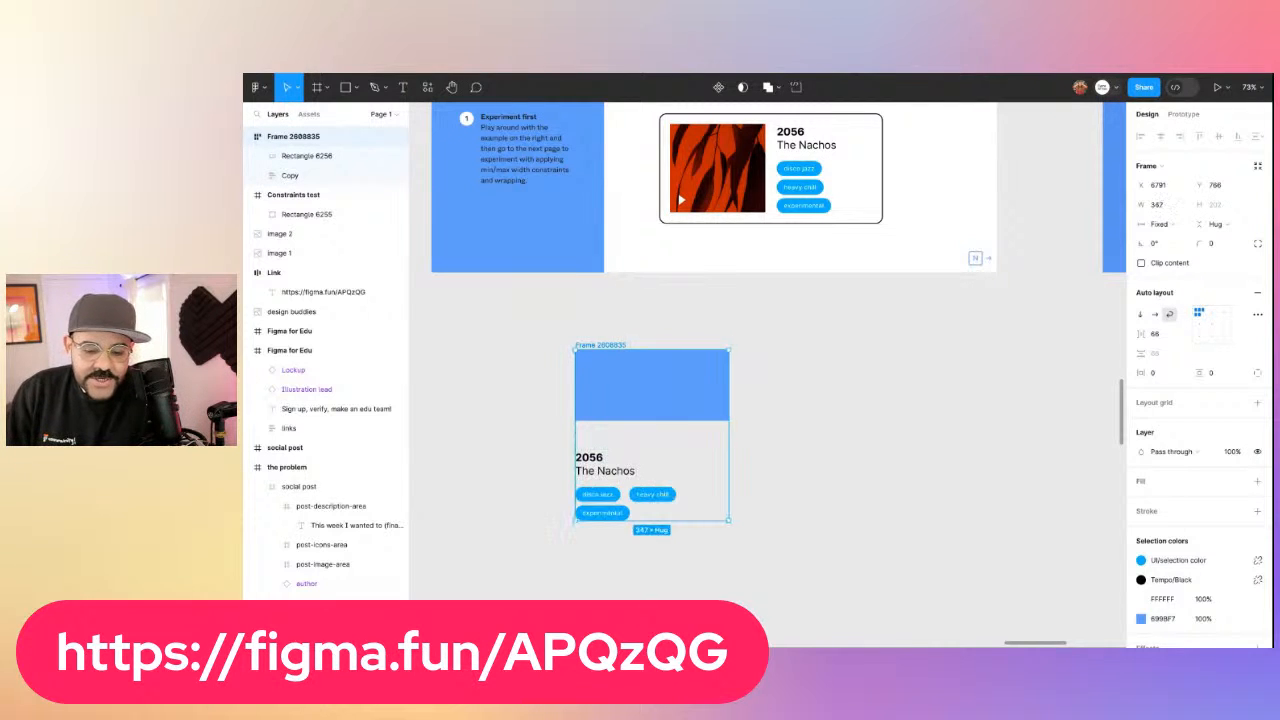
left_click_drag(622, 348, 635, 333)
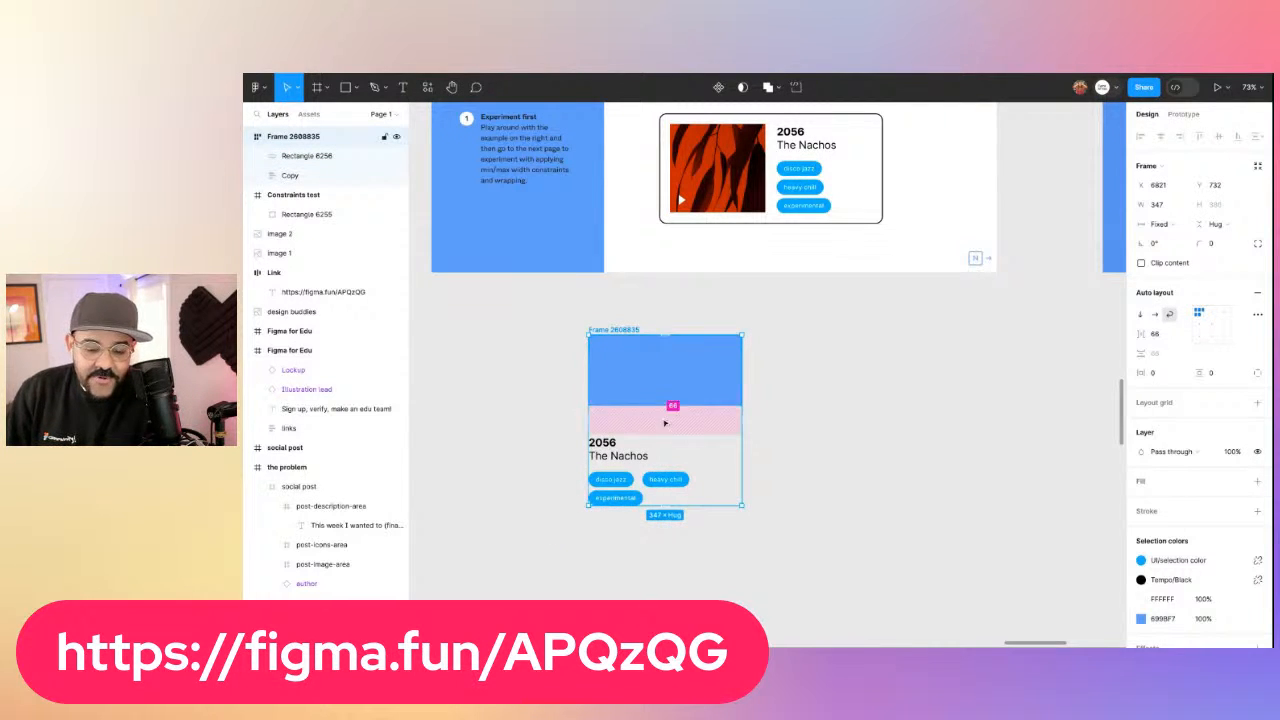
Reduce the vertical gap between the wrapped items to 16 and widen the frame to about 411
left_click_drag(666, 423, 663, 412)
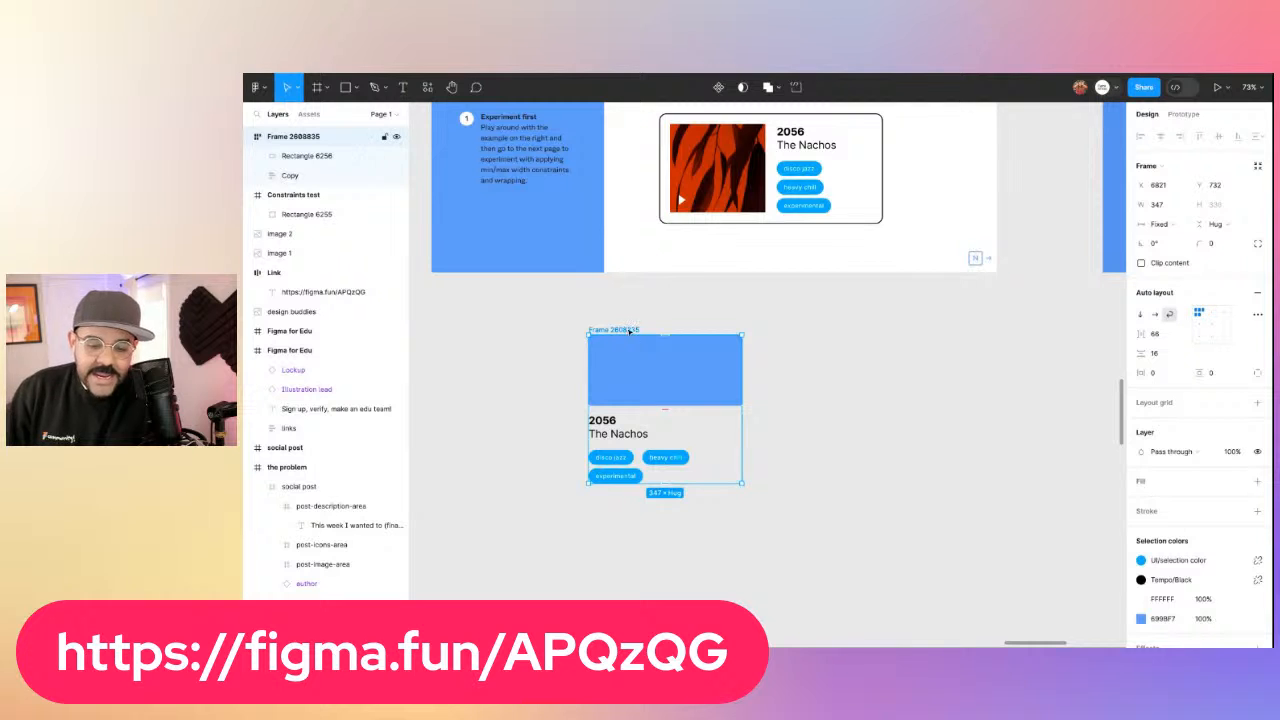
left_click_drag(739, 394, 770, 385)
scroll(790, 370, "up", 3)
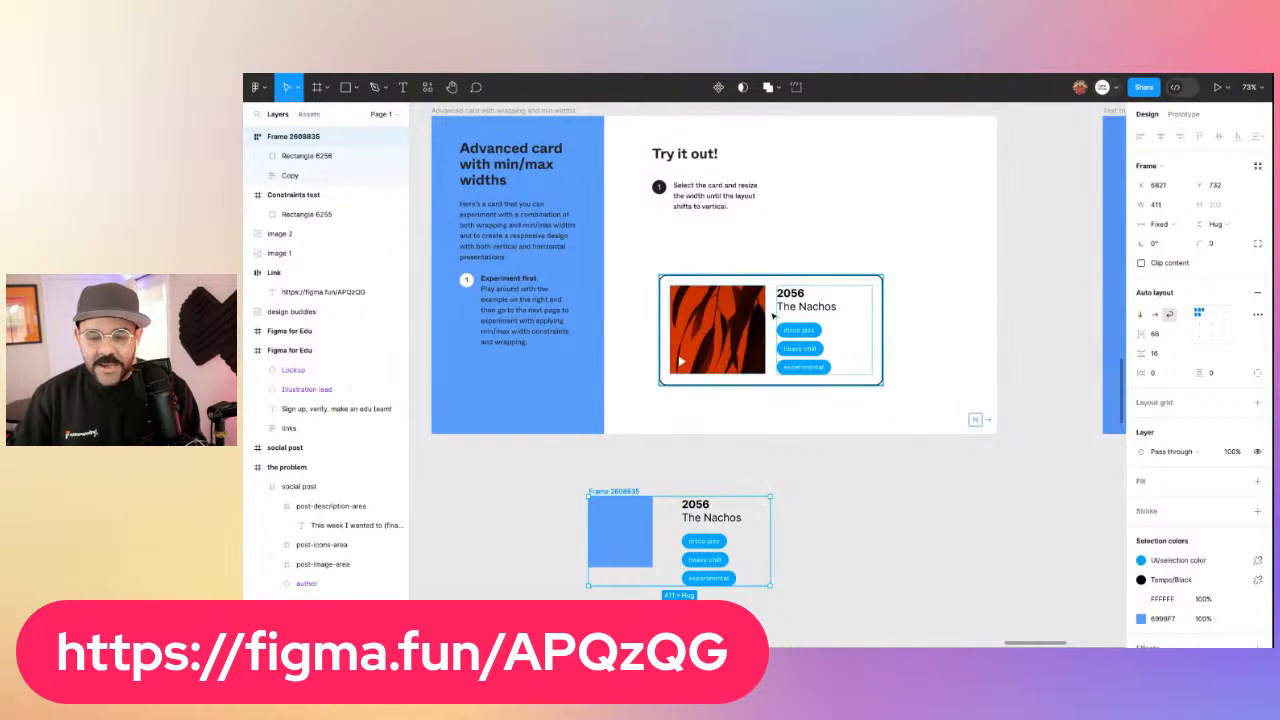
Set the blue rectangle's minimum width to 240
scroll(831, 500, "down", 3)
left_click(650, 410)
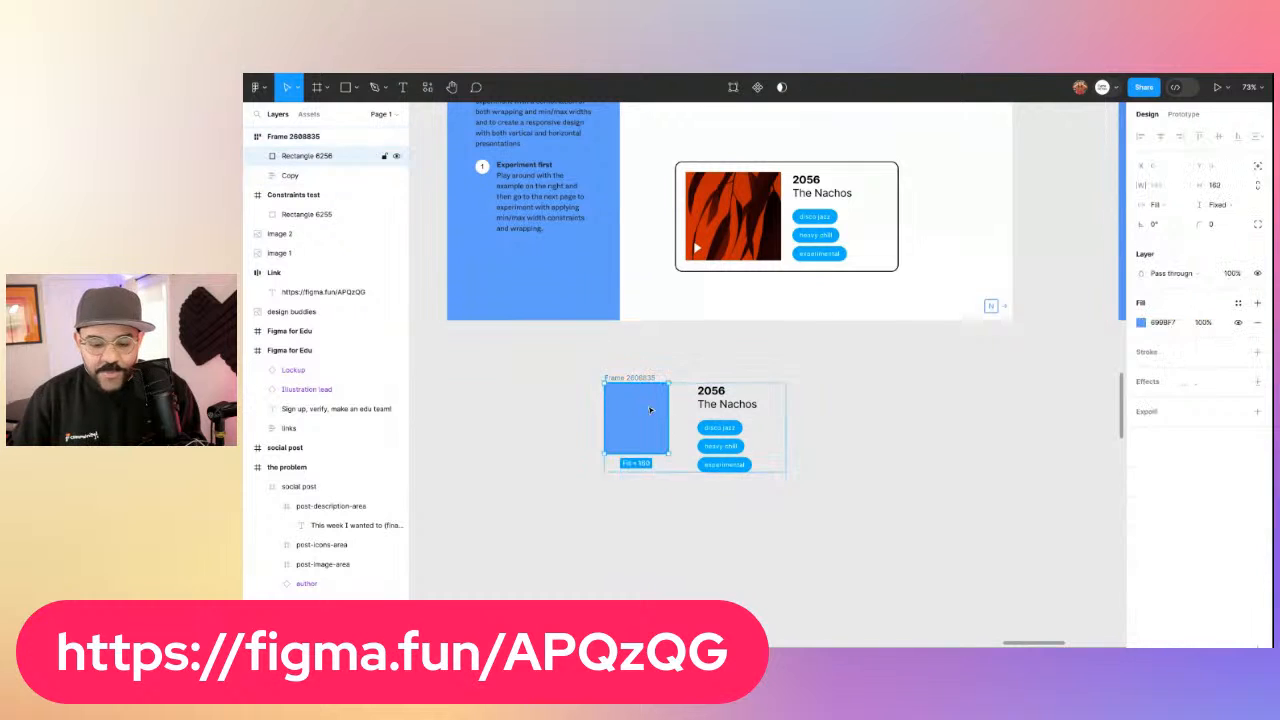
left_click(1183, 185)
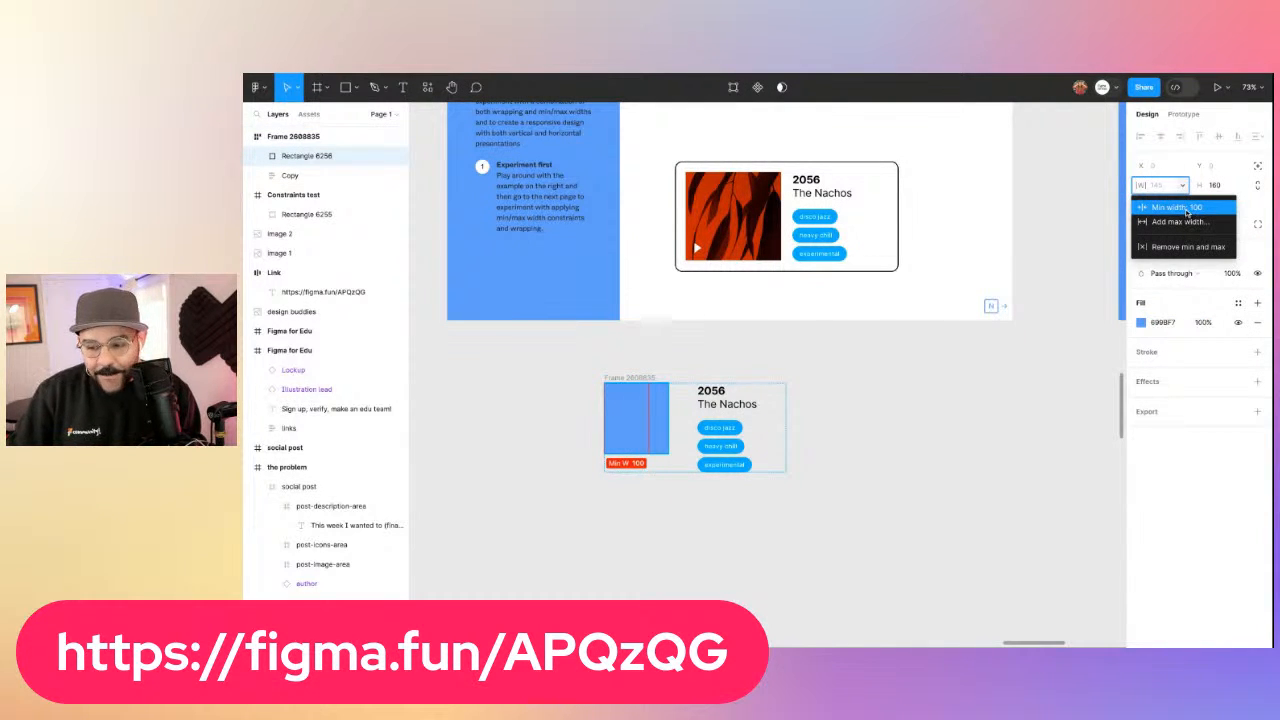
left_click(1186, 208)
type("240")
key("Return")
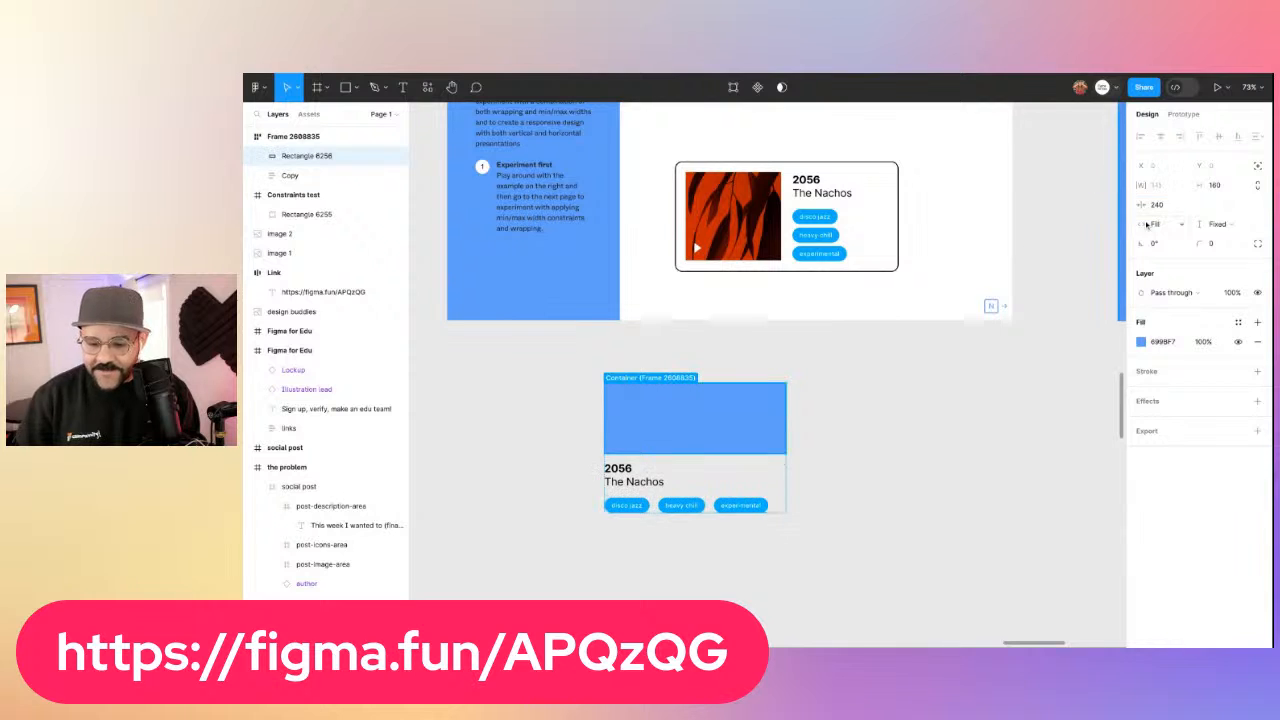
Widen the auto layout frame to about 607 to bring the text back beside the rectangle
left_click(874, 409)
left_click(627, 378)
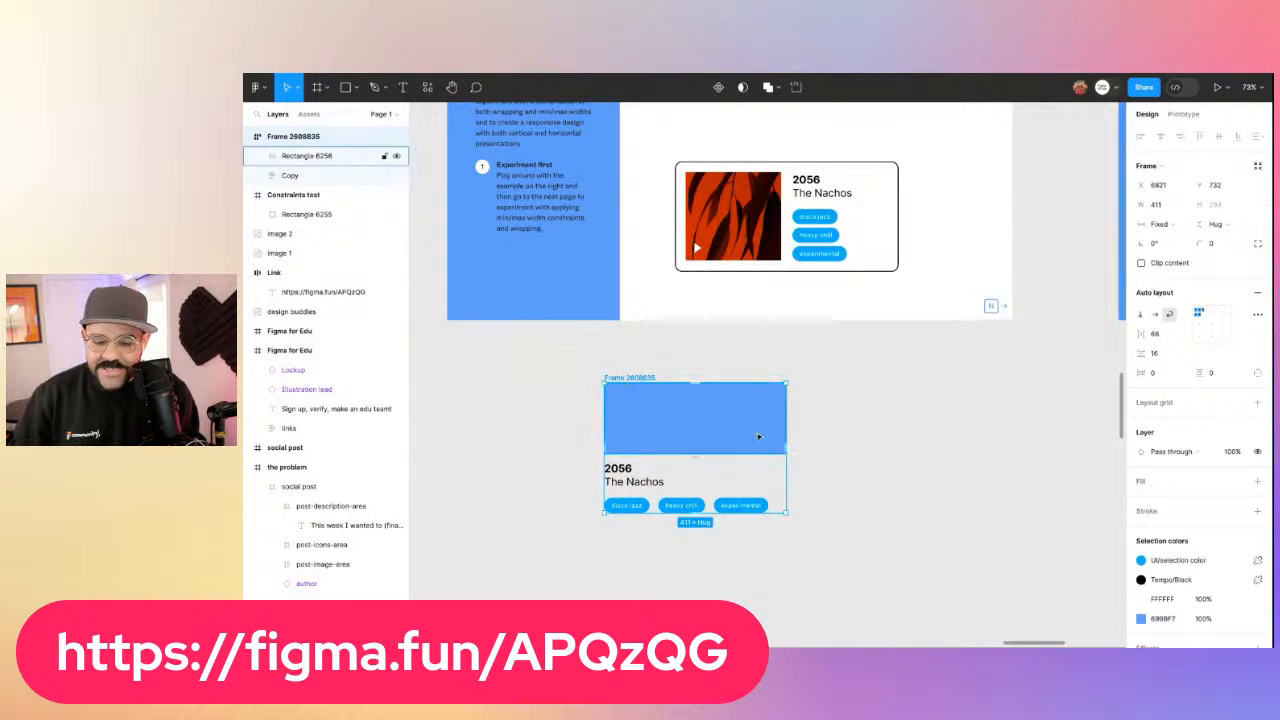
left_click_drag(786, 468, 875, 400)
scroll(875, 400, "down", 5)
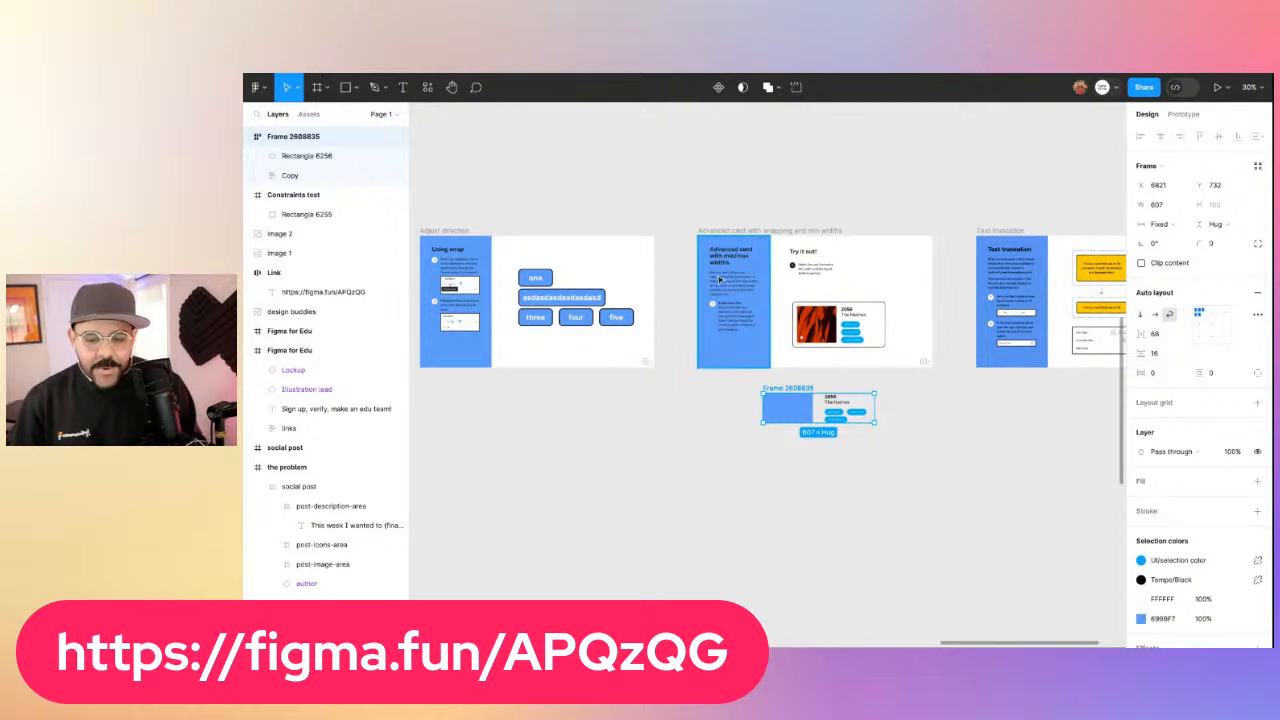
scroll(730, 272, "up", 5)
scroll(872, 278, "right", 3)
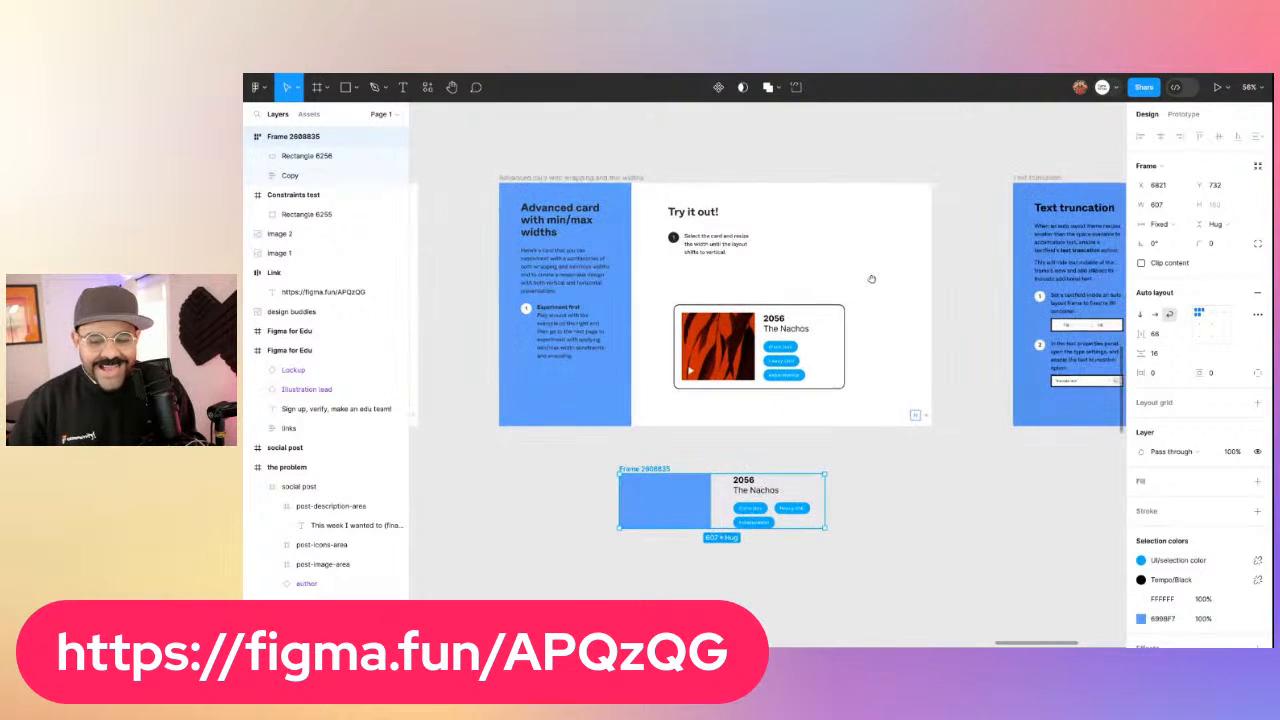
scroll(790, 290, "down", 4)
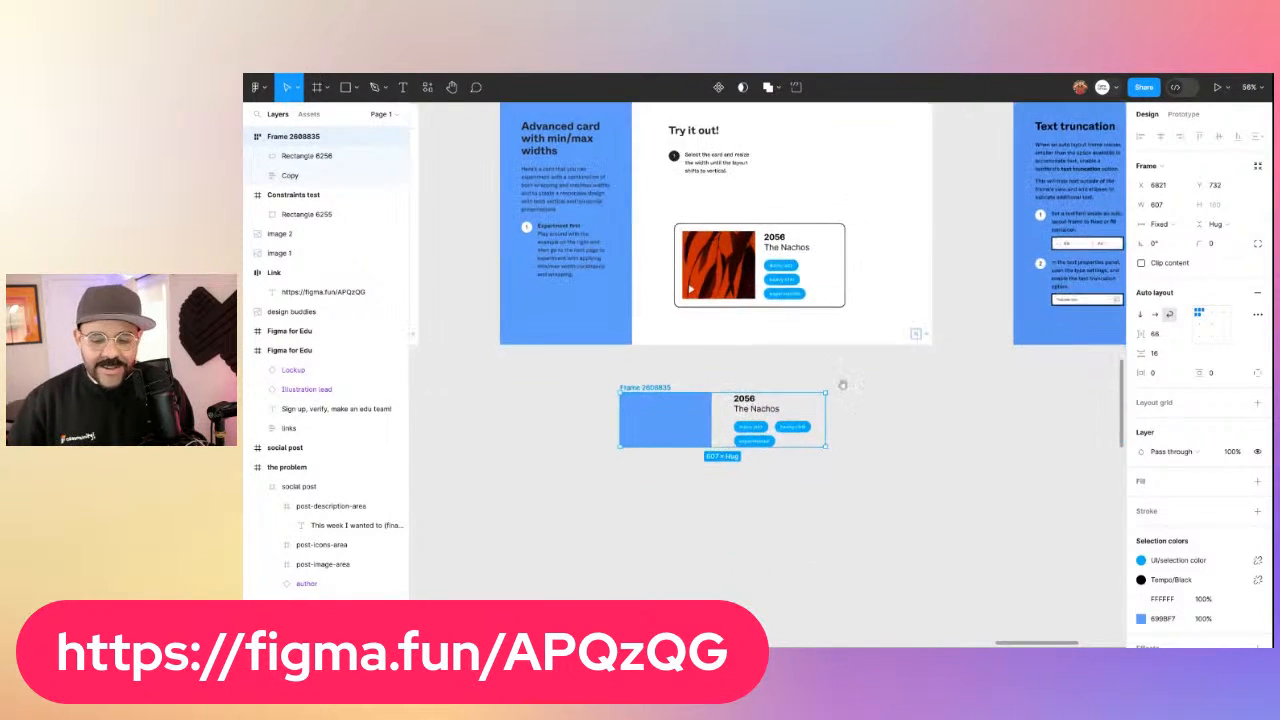
scroll(625, 400, "up", 2)
scroll(633, 417, "down", 1)
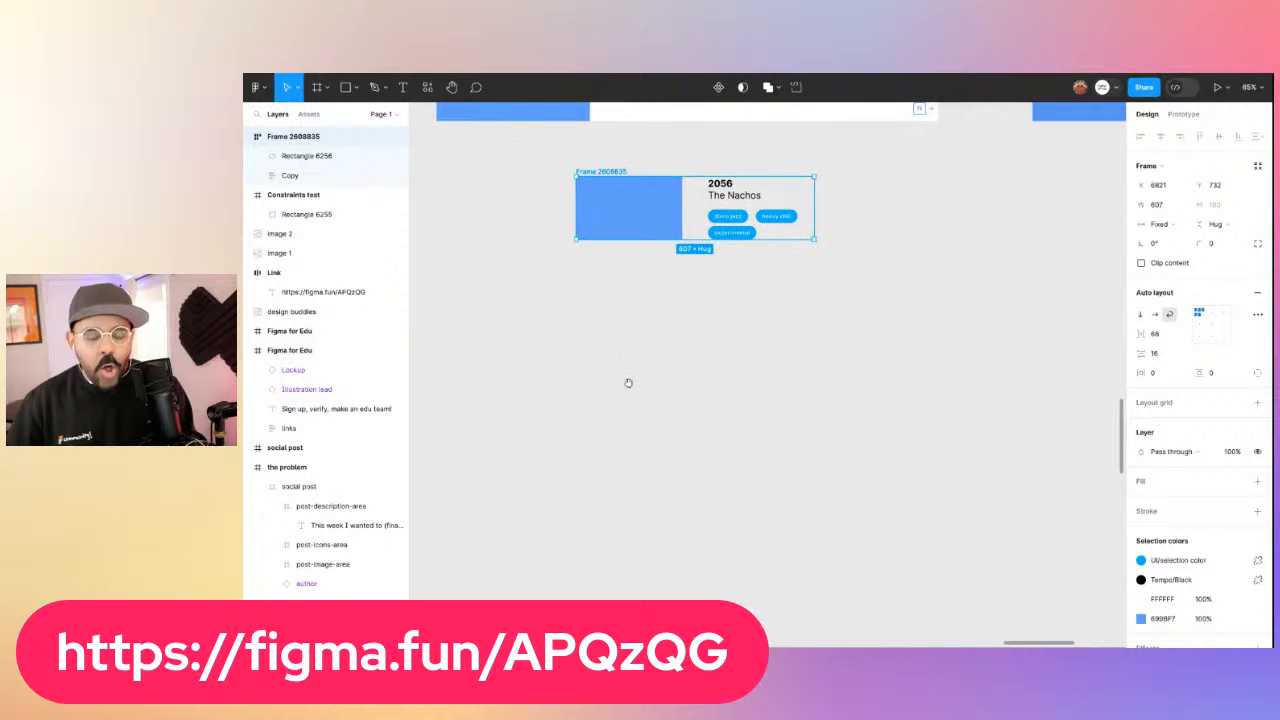
Draw a rectangle about 148 by 71 in the empty canvas below the card frame and fill it with red FA2323
key("r")
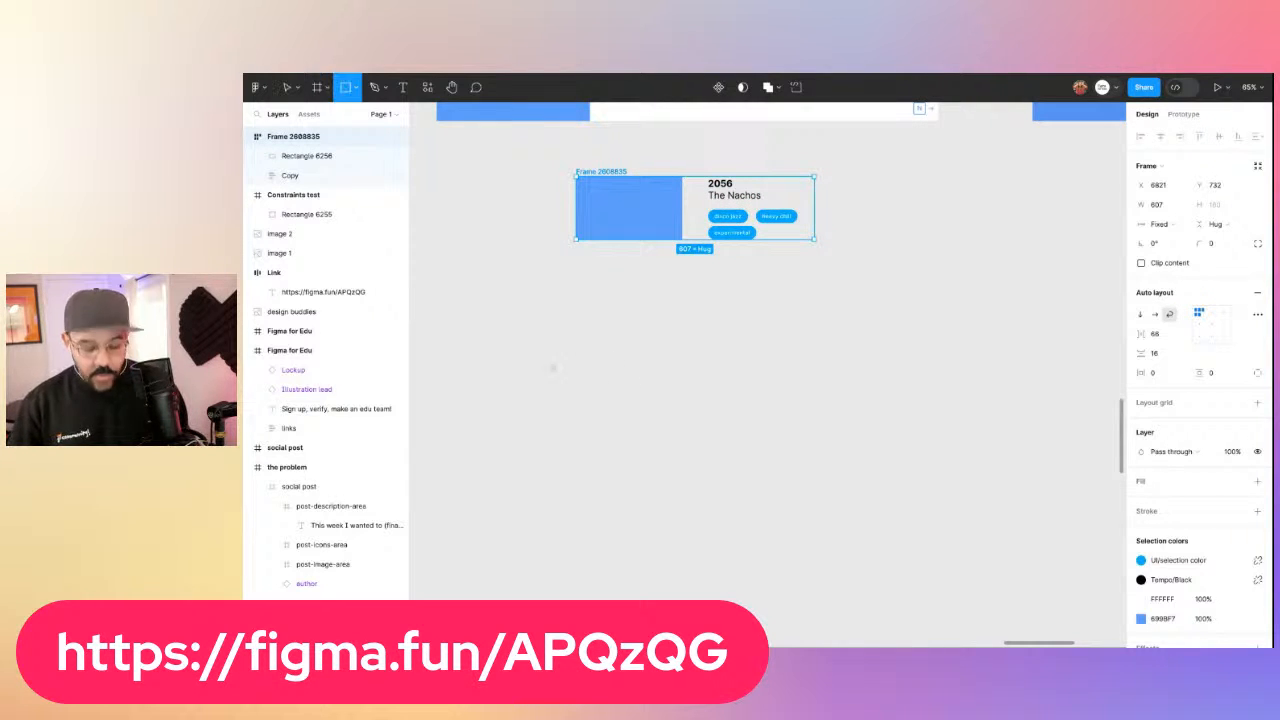
left_click_drag(561, 371, 621, 399)
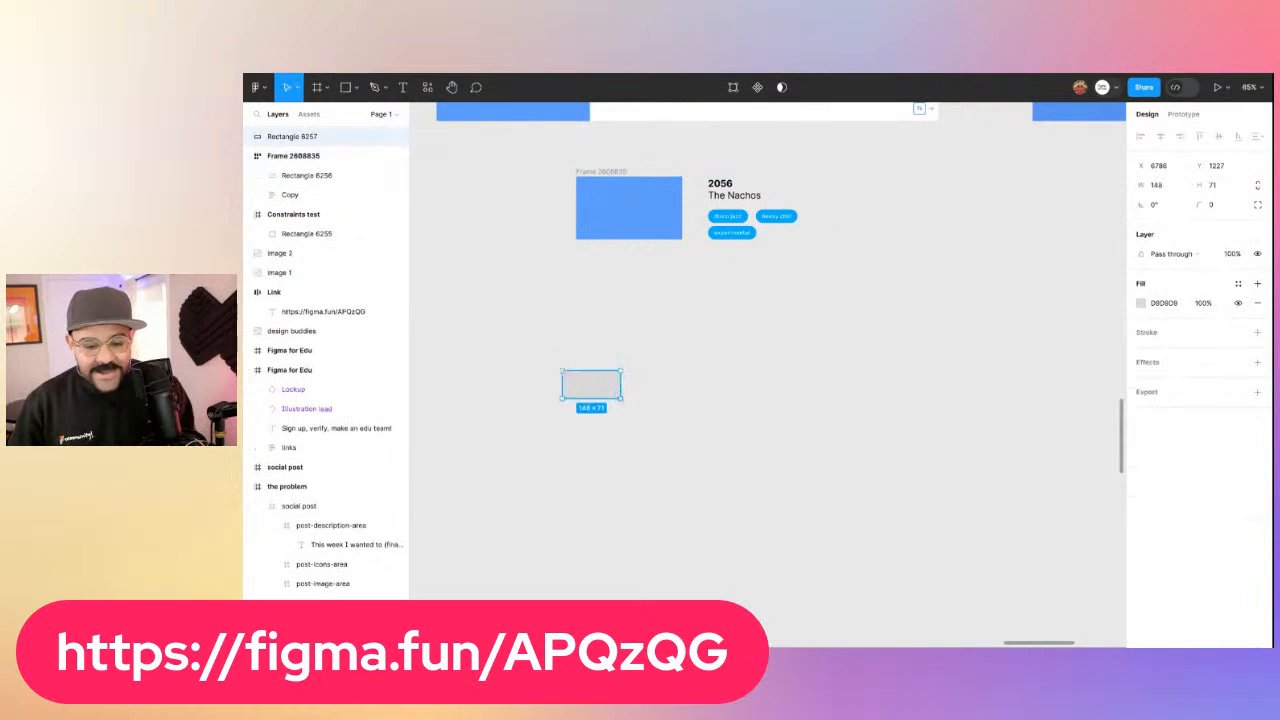
left_click(1141, 303)
left_click(1107, 341)
left_click(660, 392)
Duplicate the red rectangle into four bars of varying widths across two rows and wrap them in an auto layout frame
left_click_drag(596, 389, 872, 388)
key("Escape")
left_click(676, 391)
left_click_drag(782, 391, 594, 431)
left_click_drag(522, 334, 868, 470)
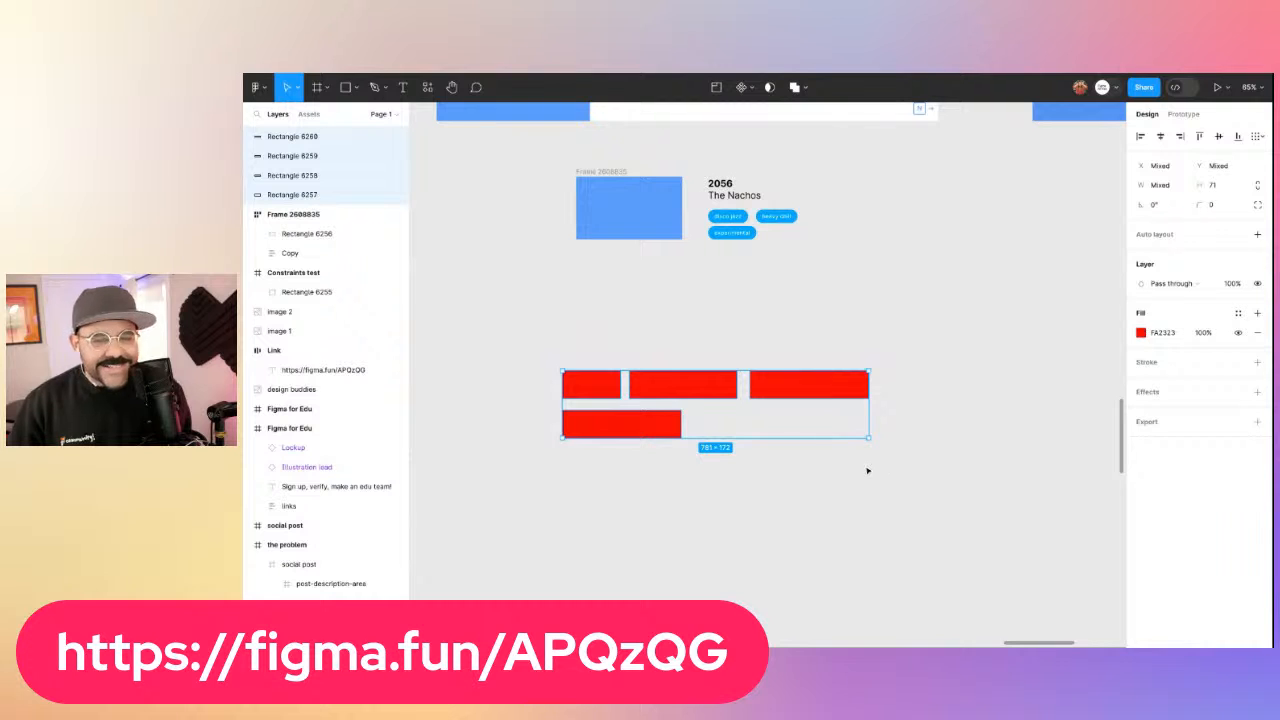
key("shift+a")
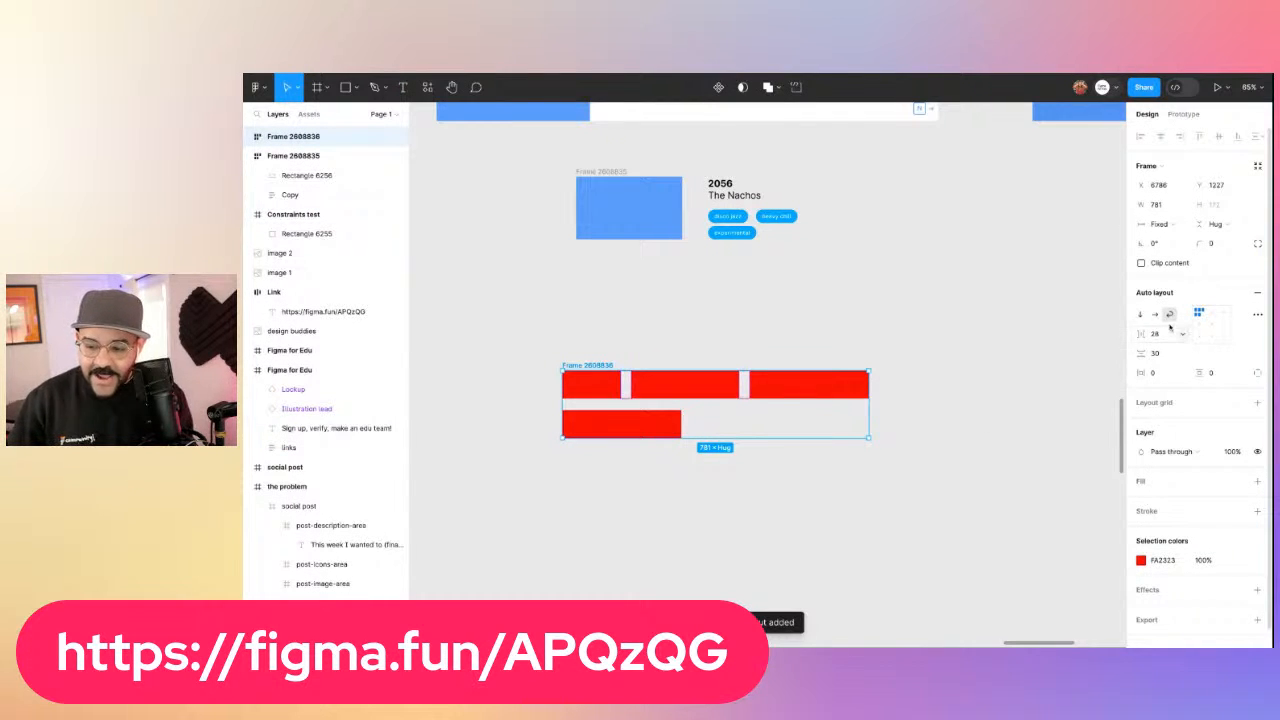
Widen the second red bar until it wraps onto its own row, and narrow it to fit beside the first bar
left_click(735, 386)
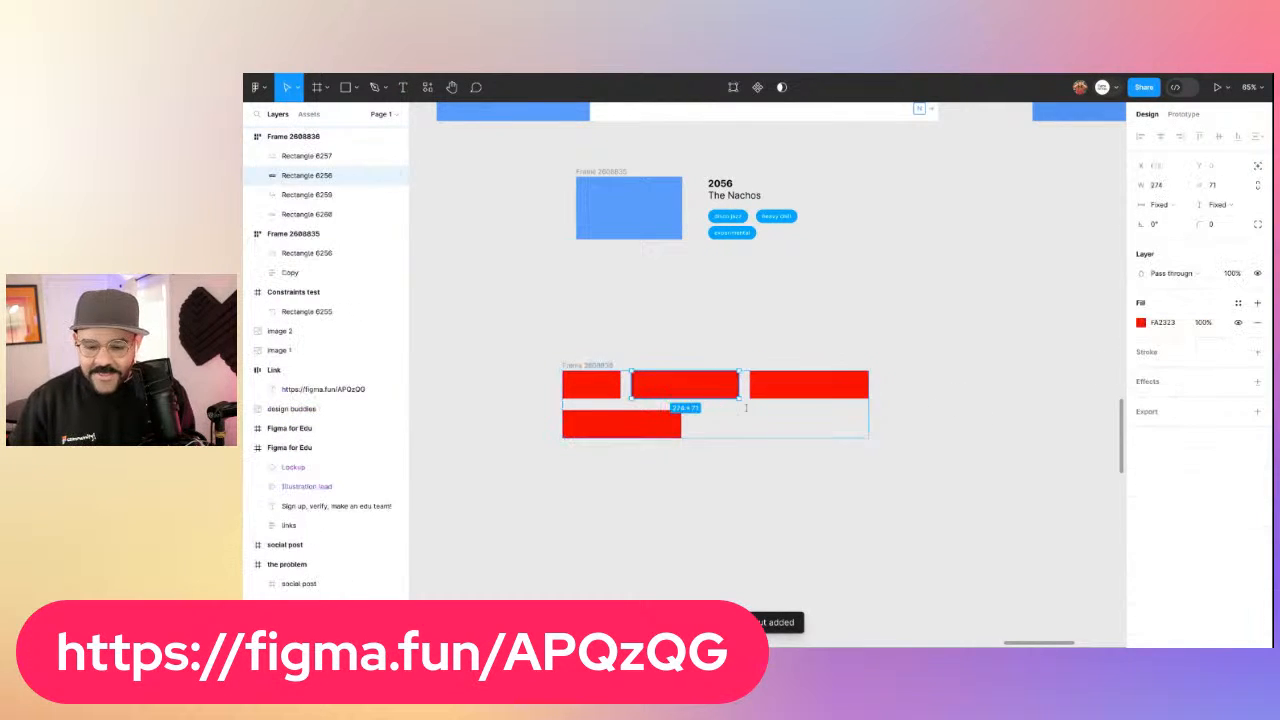
left_click_drag(741, 385, 872, 385)
left_click_drag(804, 424, 859, 424)
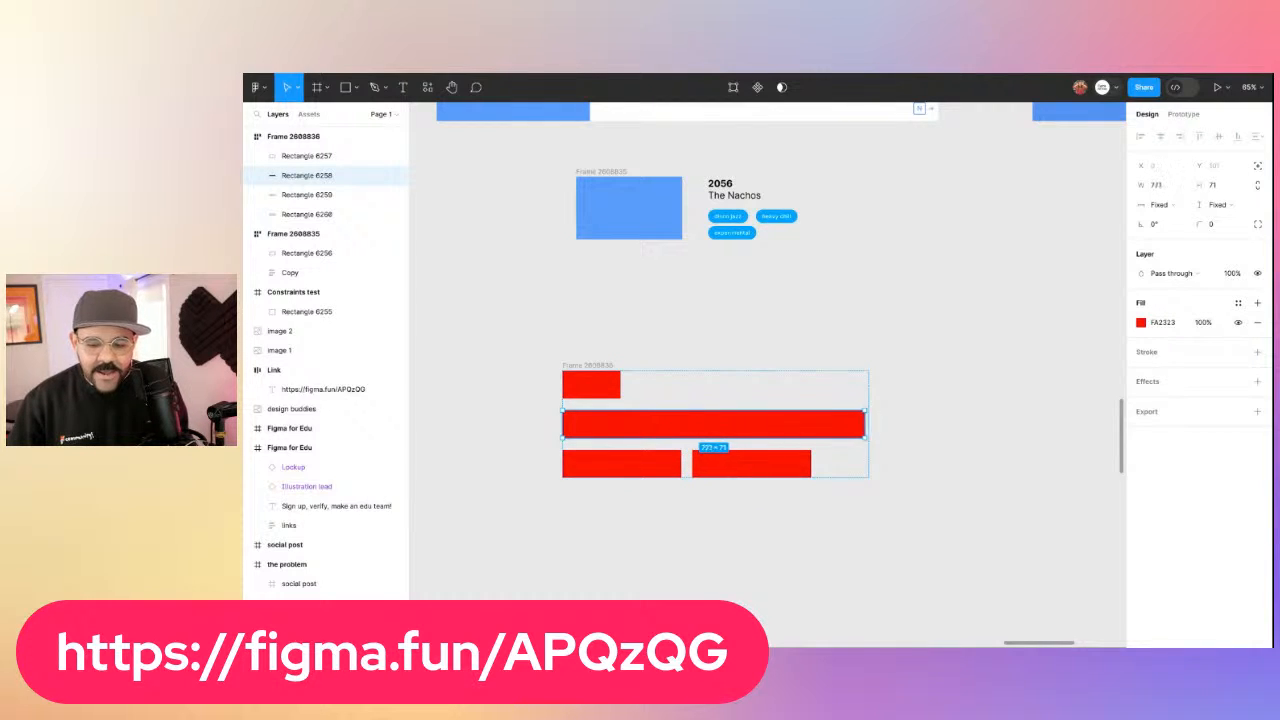
left_click(972, 382)
left_click(589, 364)
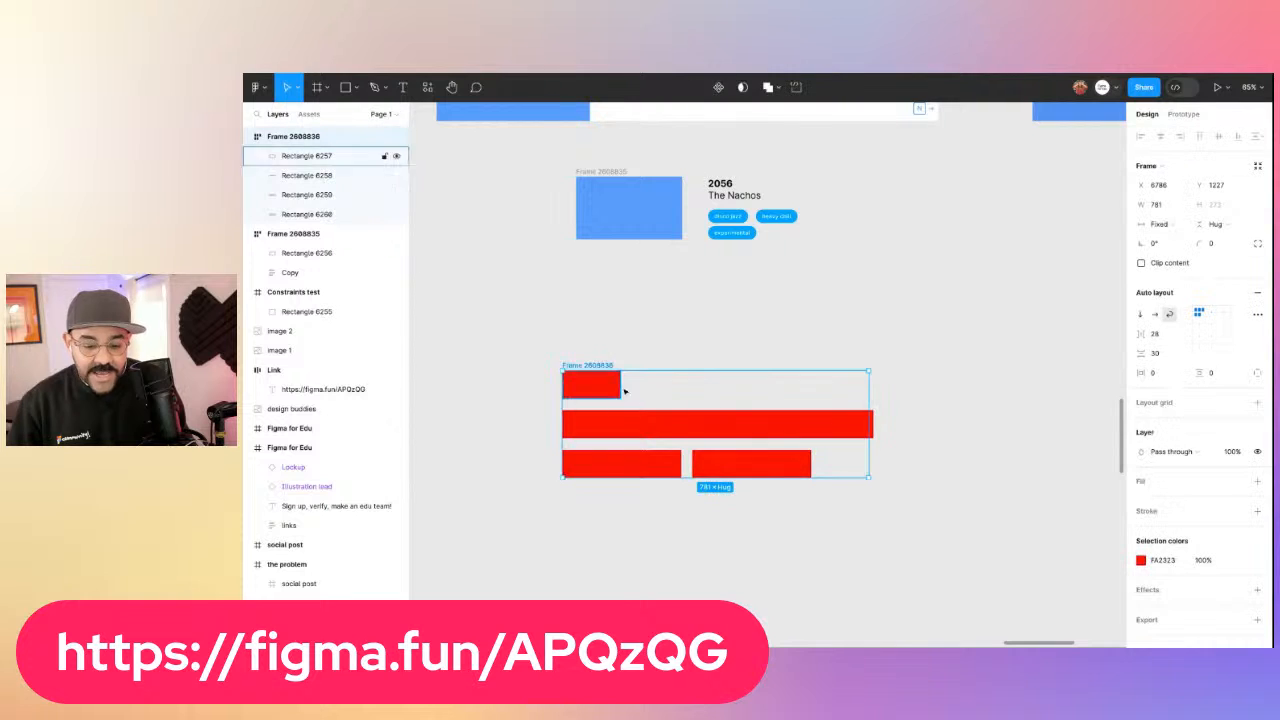
left_click(868, 424)
left_click_drag(878, 425, 765, 385)
left_click(623, 330)
Go to the Text truncation slide and examine its instructions and examples
scroll(612, 366, "down", 3)
left_click_drag(796, 254, 704, 347)
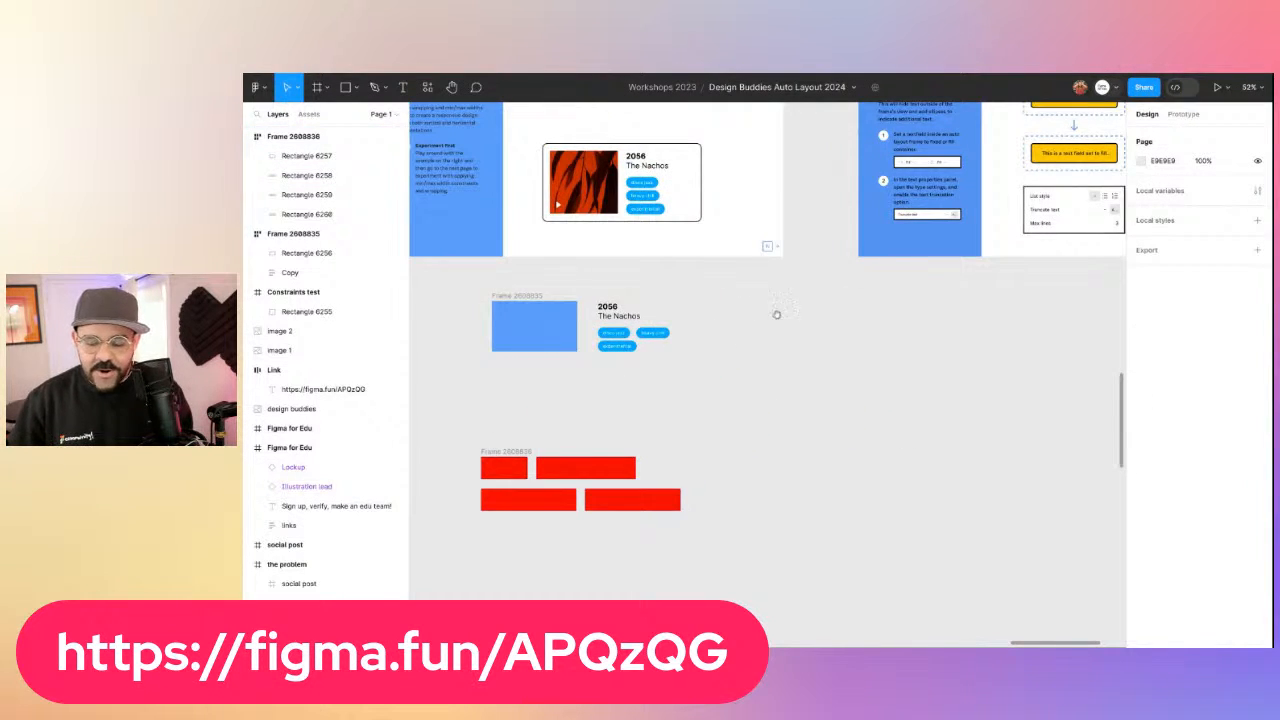
scroll(776, 314, "right", 6)
scroll(776, 314, "up", 2)
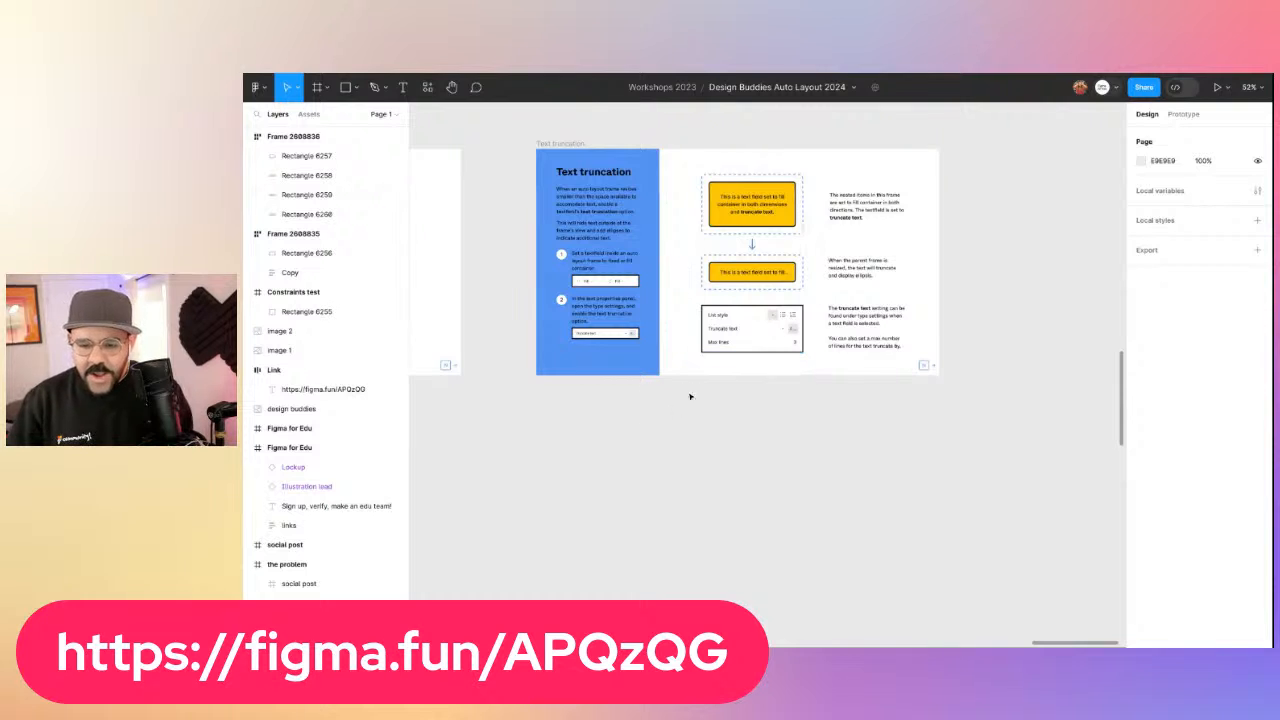
left_click_drag(492, 453, 760, 290)
scroll(717, 325, "up", 2)
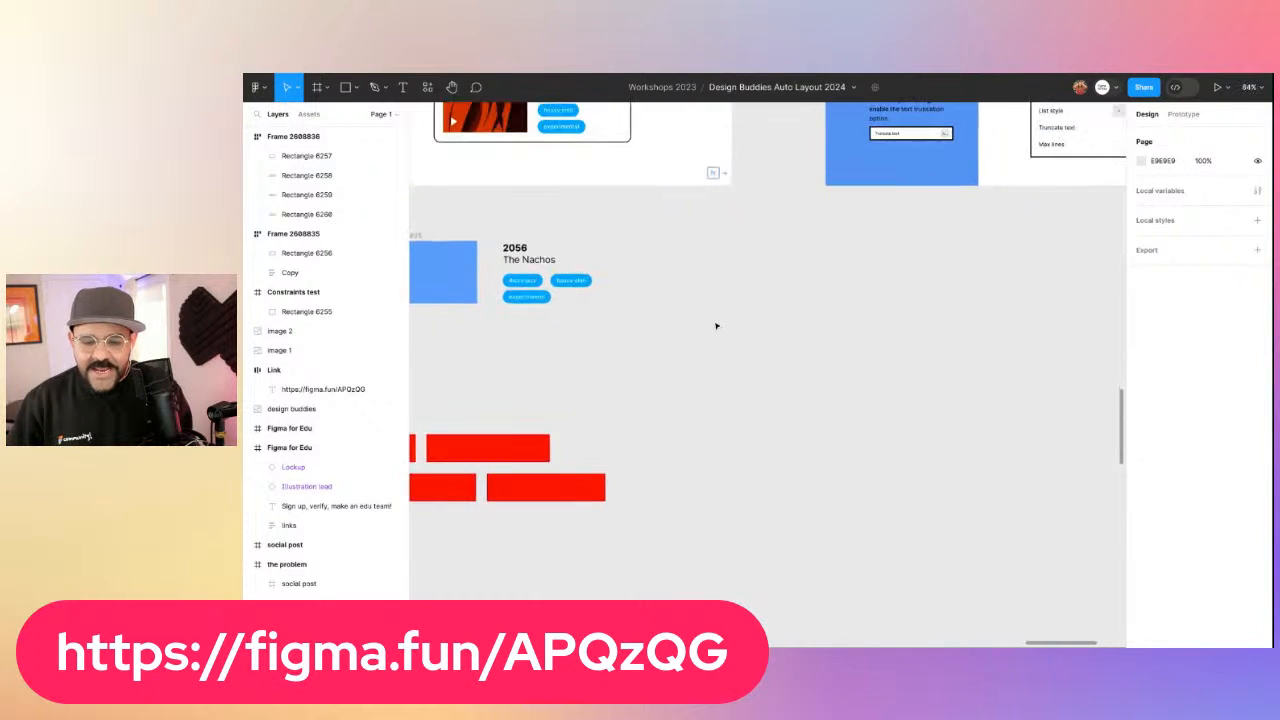
left_click_drag(916, 305, 554, 494)
left_click_drag(734, 124, 730, 218)
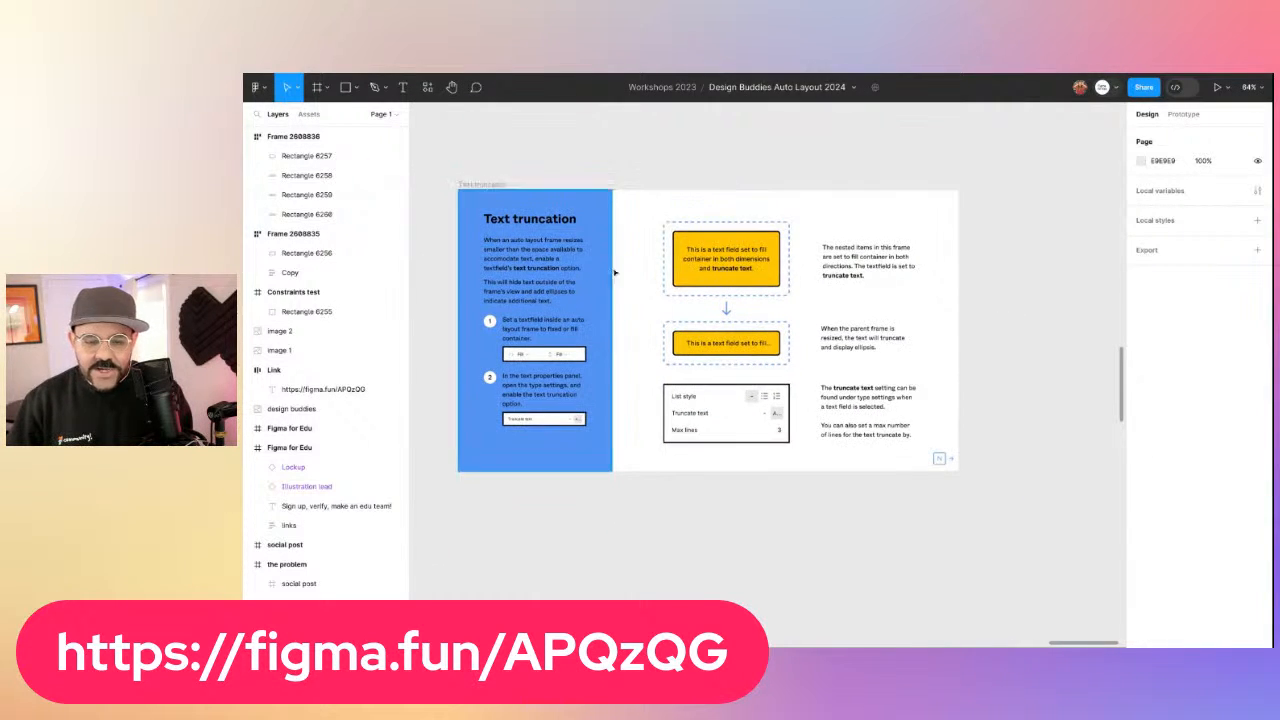
Add a text layer reading "asdasdasdasd" in the empty canvas below the Text truncation slide
left_click_drag(727, 472, 747, 395)
key("t")
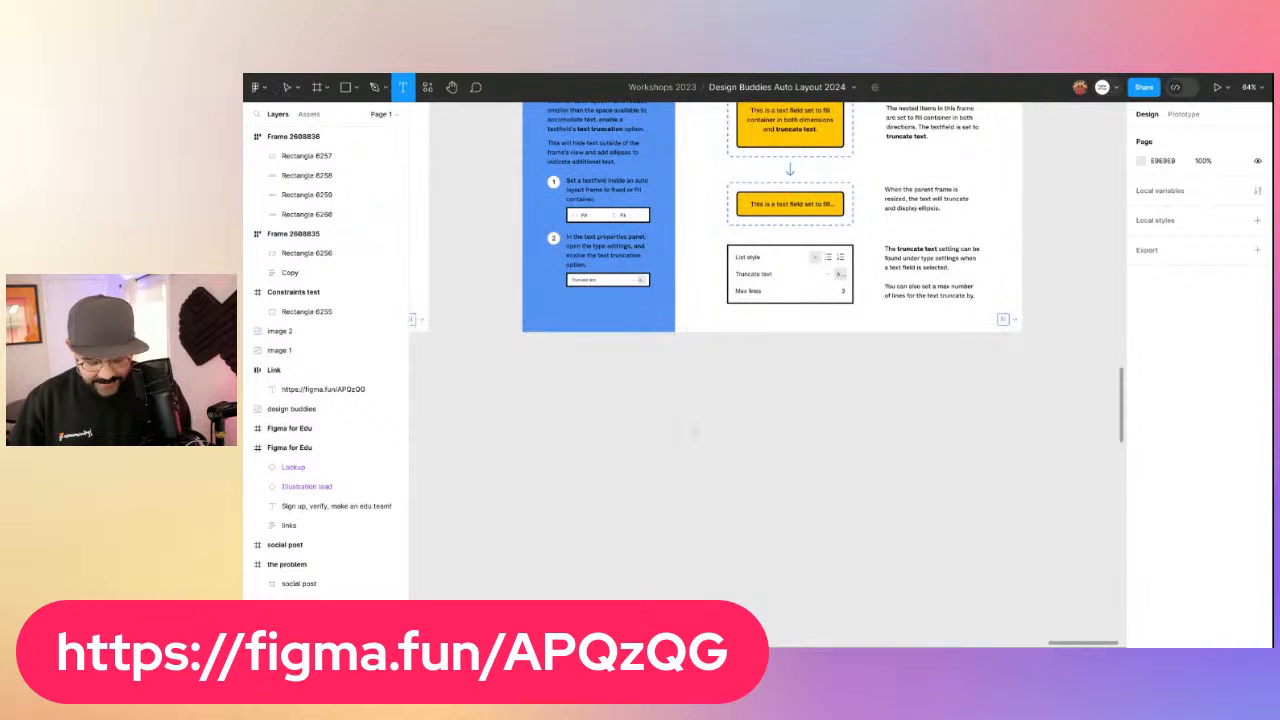
left_click(693, 430)
type("asdasdasdasd")
key("Escape")
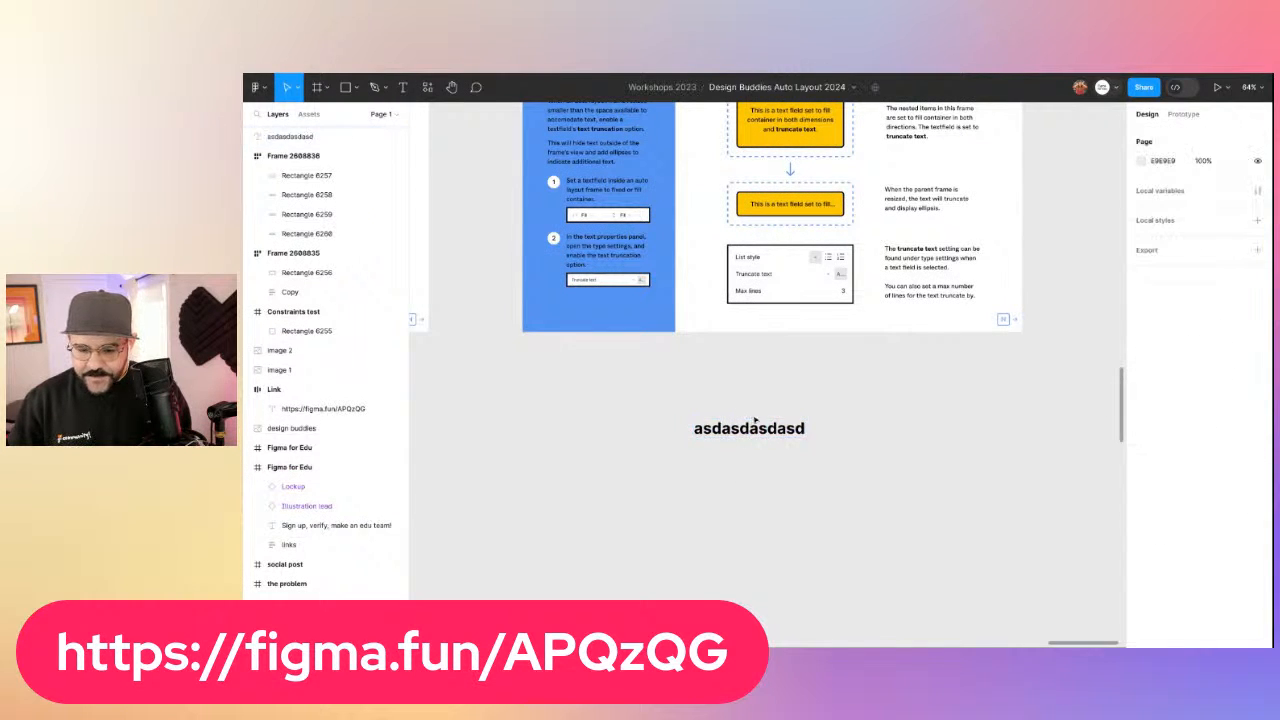
Enable Truncate text for the "asdasdasdasd" layer and narrow it to about 224
scroll(828, 450, "up", 2)
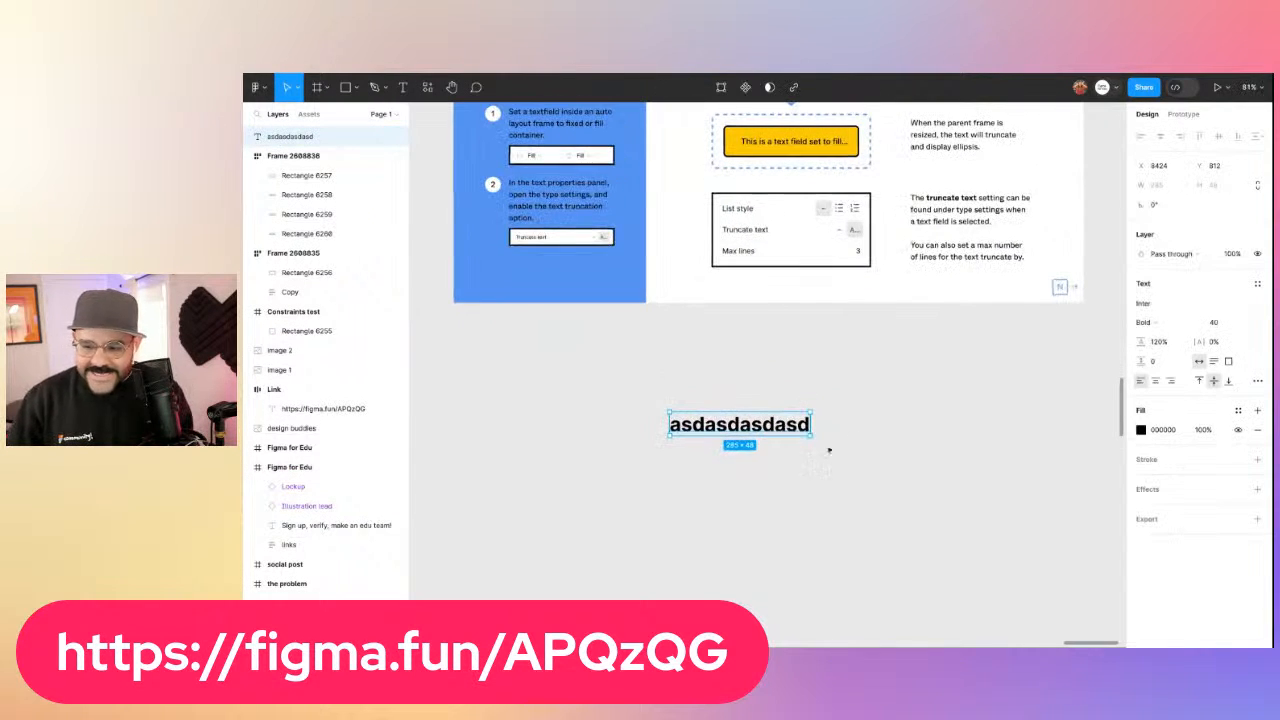
left_click(1258, 381)
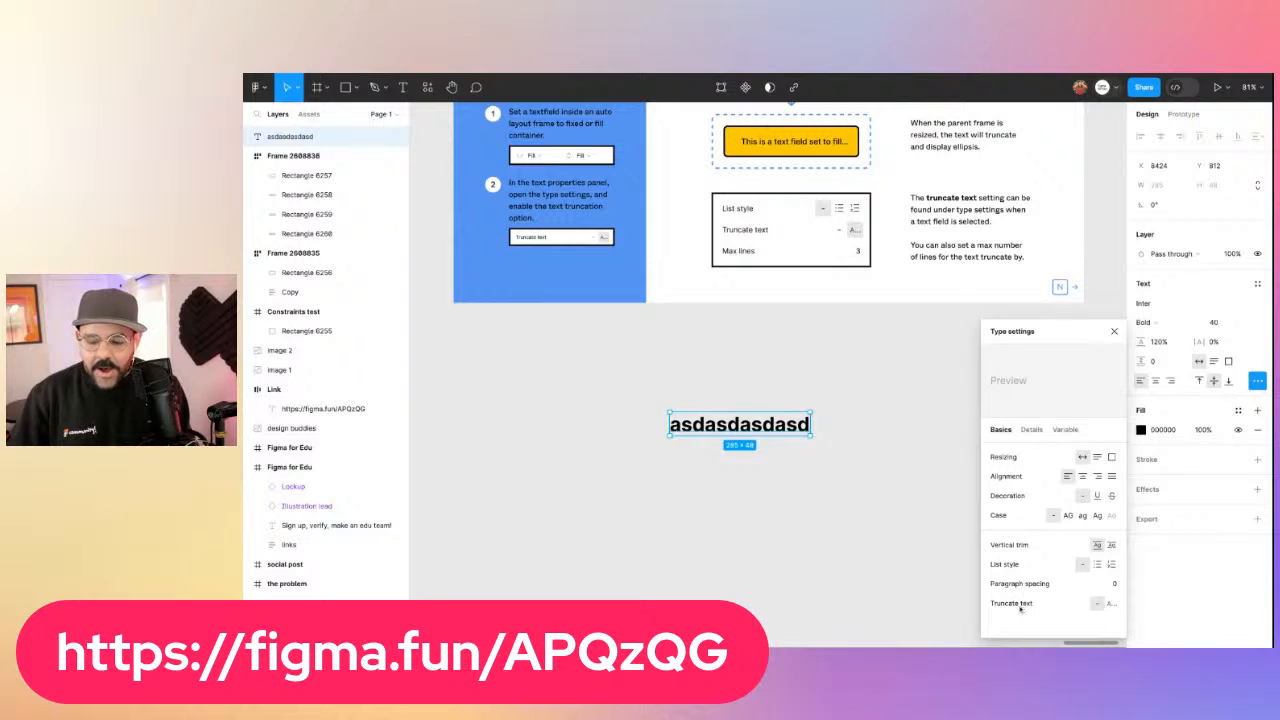
left_click(1114, 607)
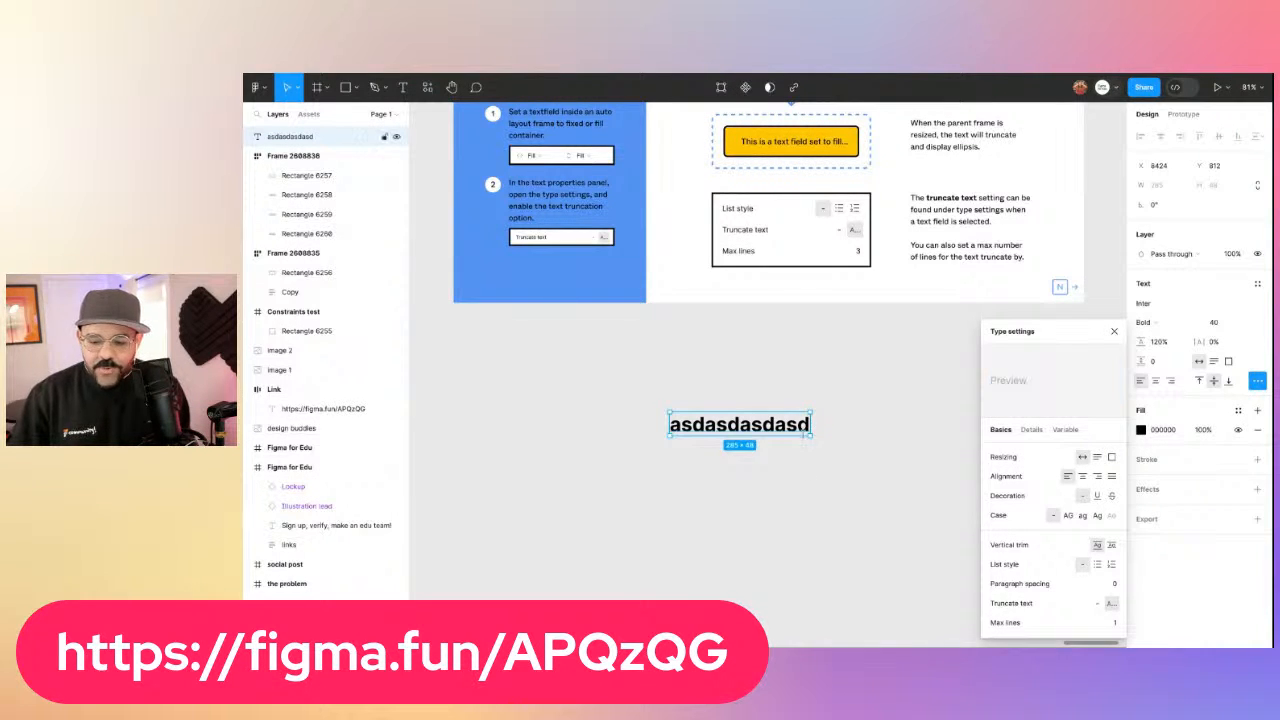
left_click_drag(812, 424, 815, 393)
scroll(775, 479, "up", 5)
scroll(798, 420, "down", 5)
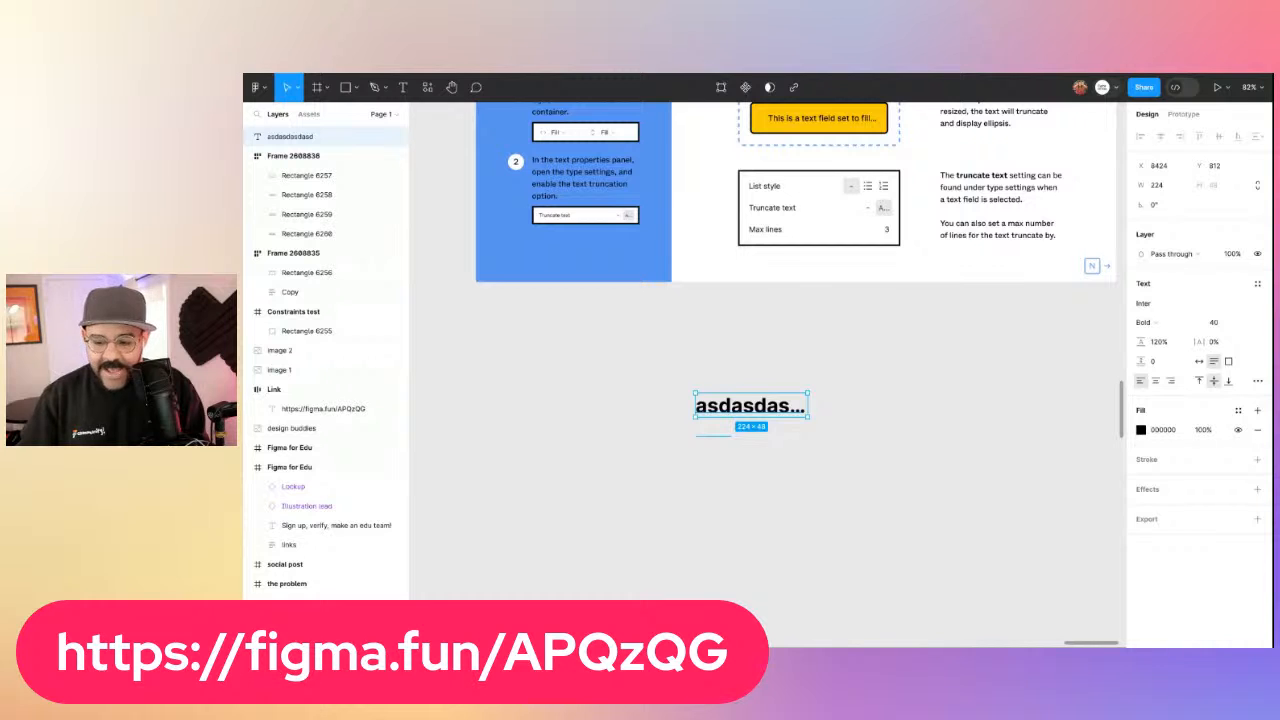
Increase the truncated text layer's height to about 63 and check its type settings
mouse_move(751, 418)
left_mouse_down()
mouse_move(751, 514)
mouse_move(751, 415)
mouse_move(751, 427)
left_mouse_up()
left_click(1258, 380)
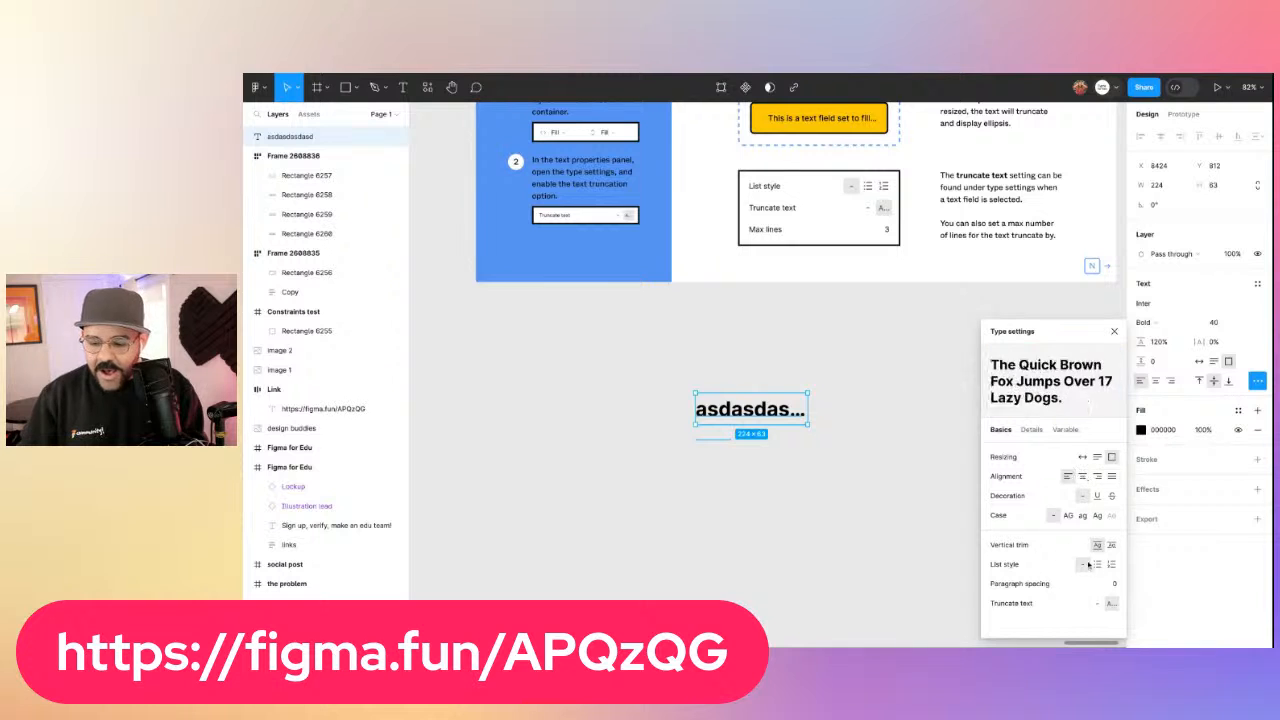
left_click(820, 480)
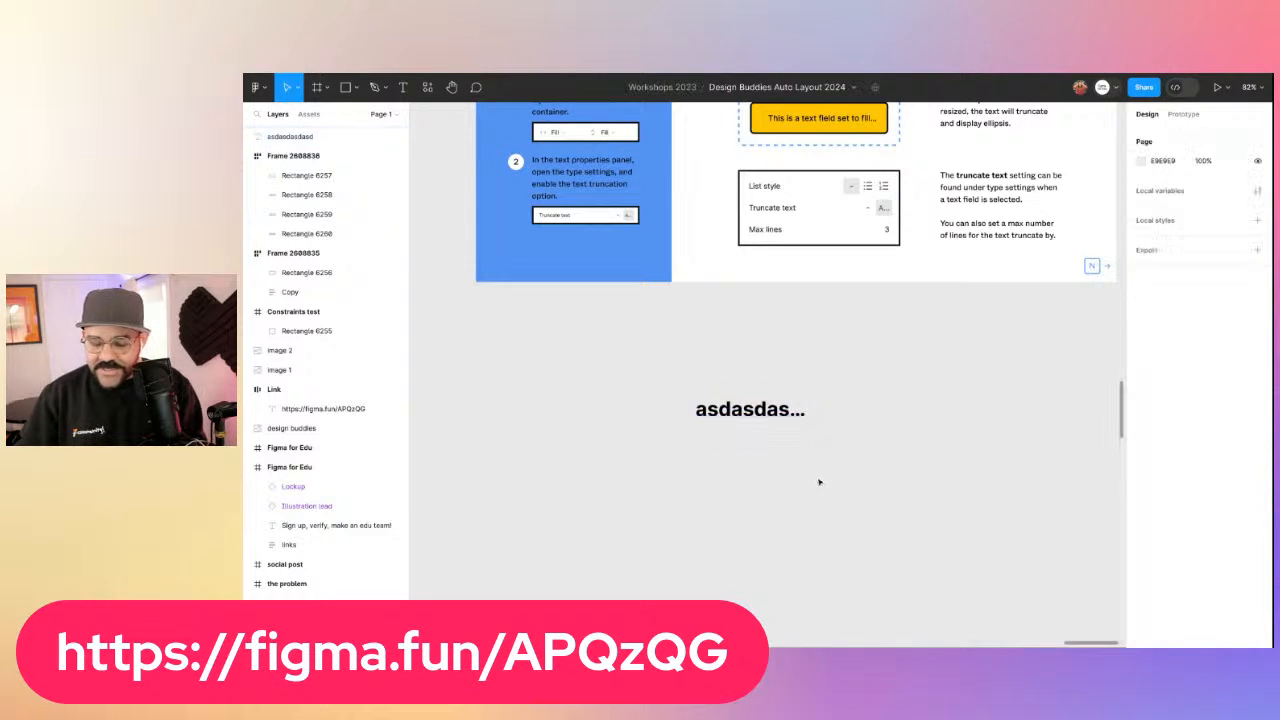
scroll(810, 455, "right", 2)
Widen the text layer to about 397, duplicate it twice and stack the three lines in a vertical auto layout frame
left_click(714, 372)
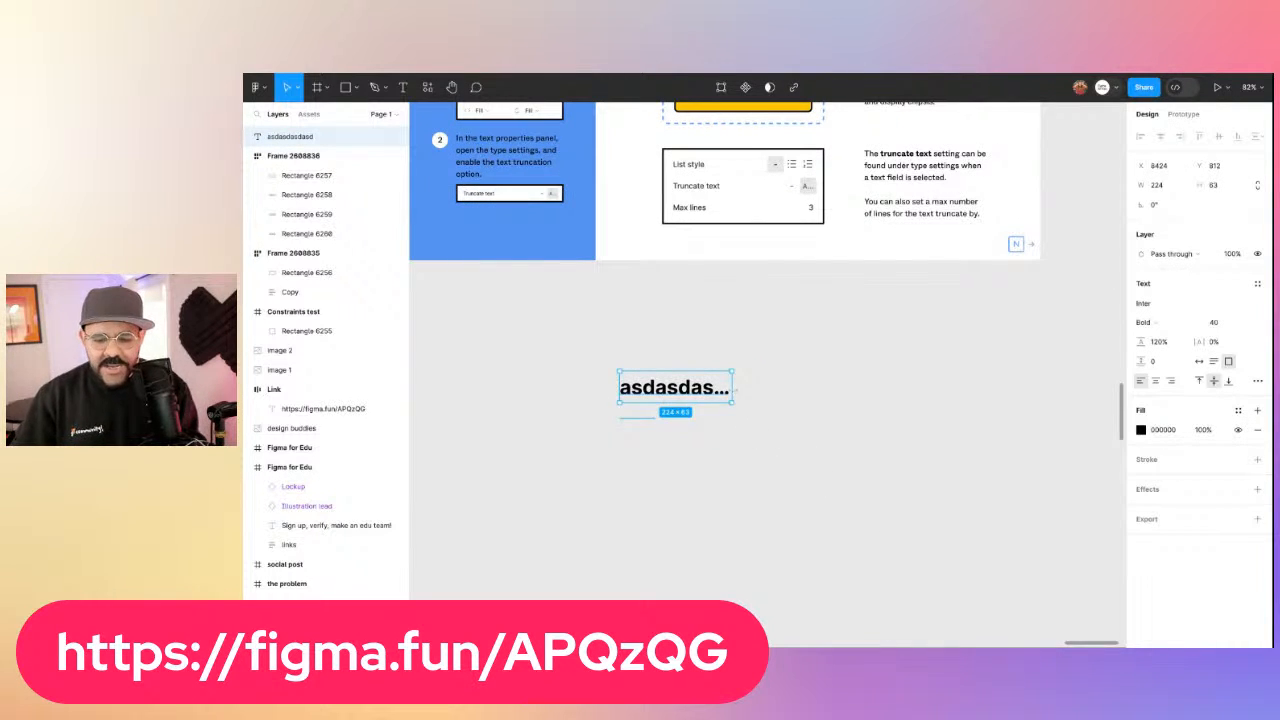
mouse_move(734, 389)
left_mouse_down()
mouse_move(820, 389)
mouse_move(766, 470)
mouse_move(757, 388)
left_mouse_up()
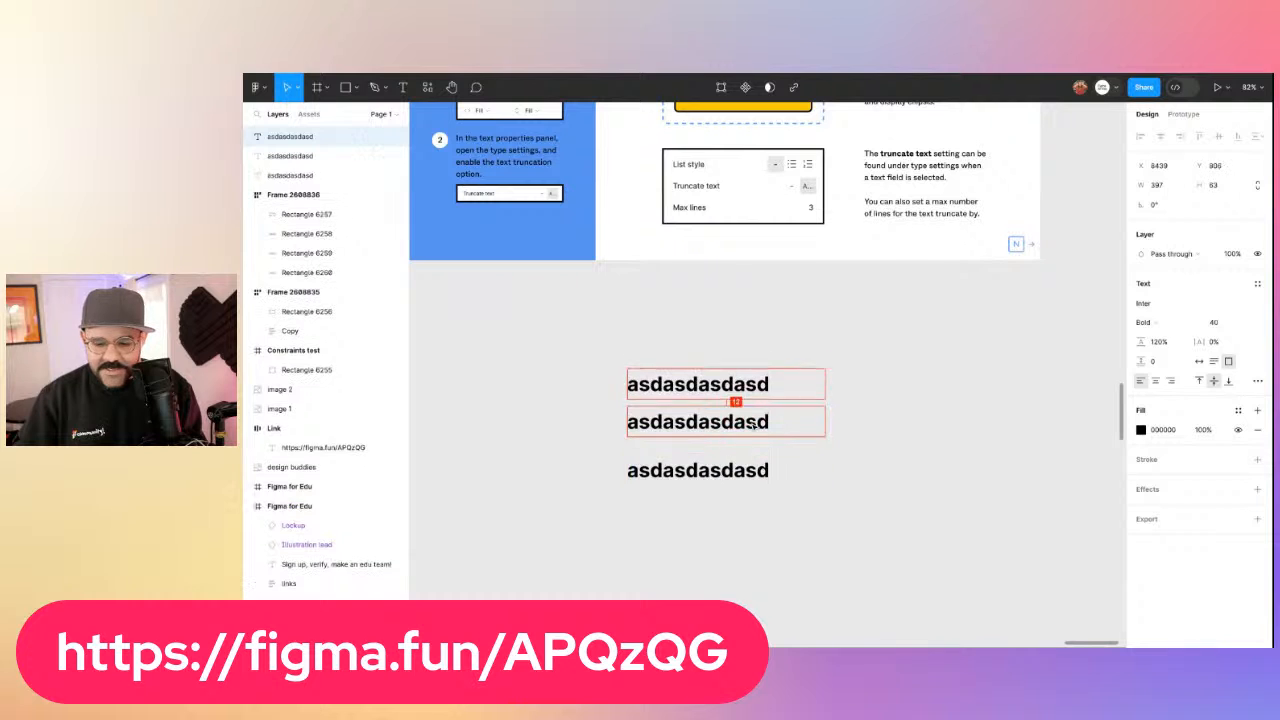
left_click_drag(608, 318, 776, 541)
key("shift+a")
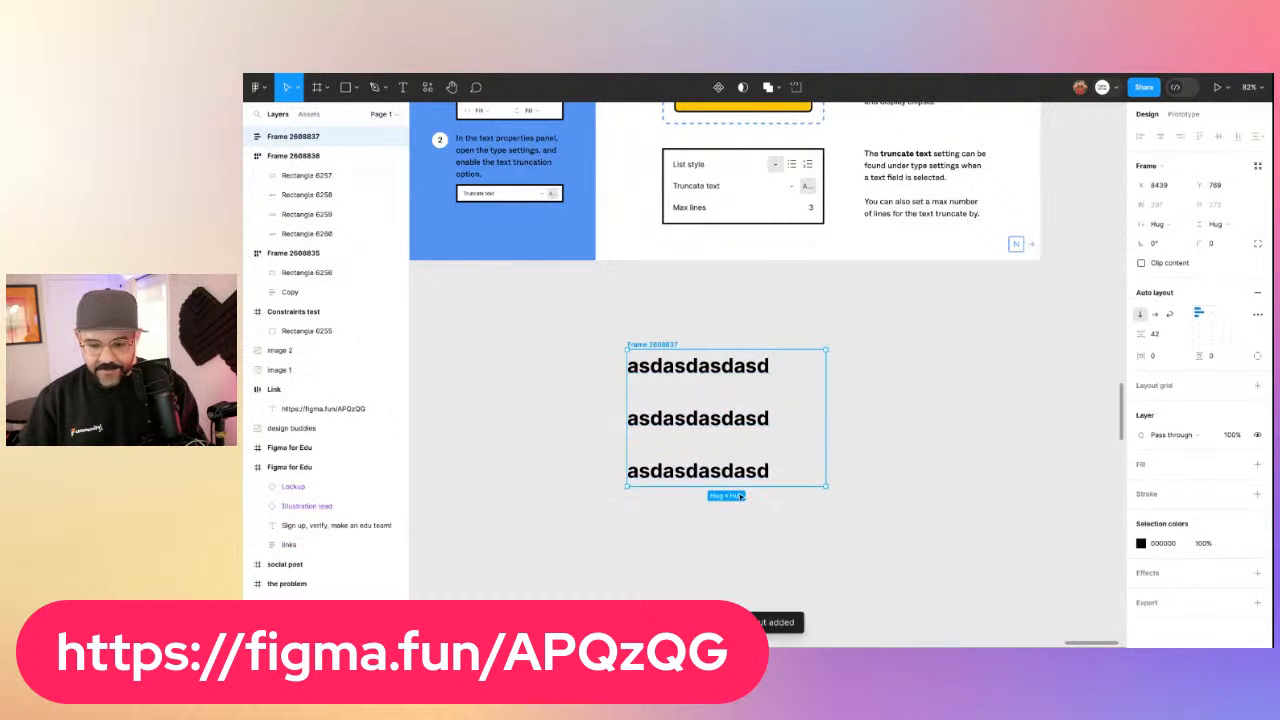
Check the type settings and horizontal resizing options of the third text line in the stack
double_click(740, 470)
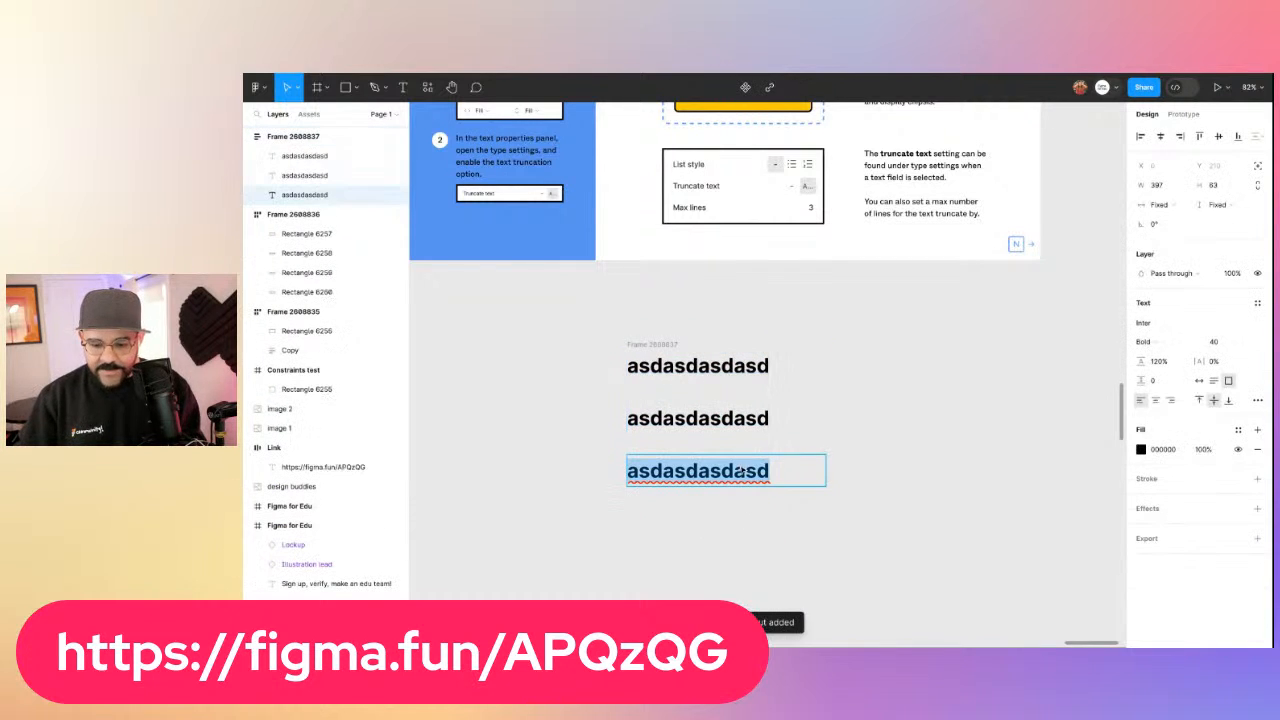
left_click(1258, 401)
left_click(1258, 401)
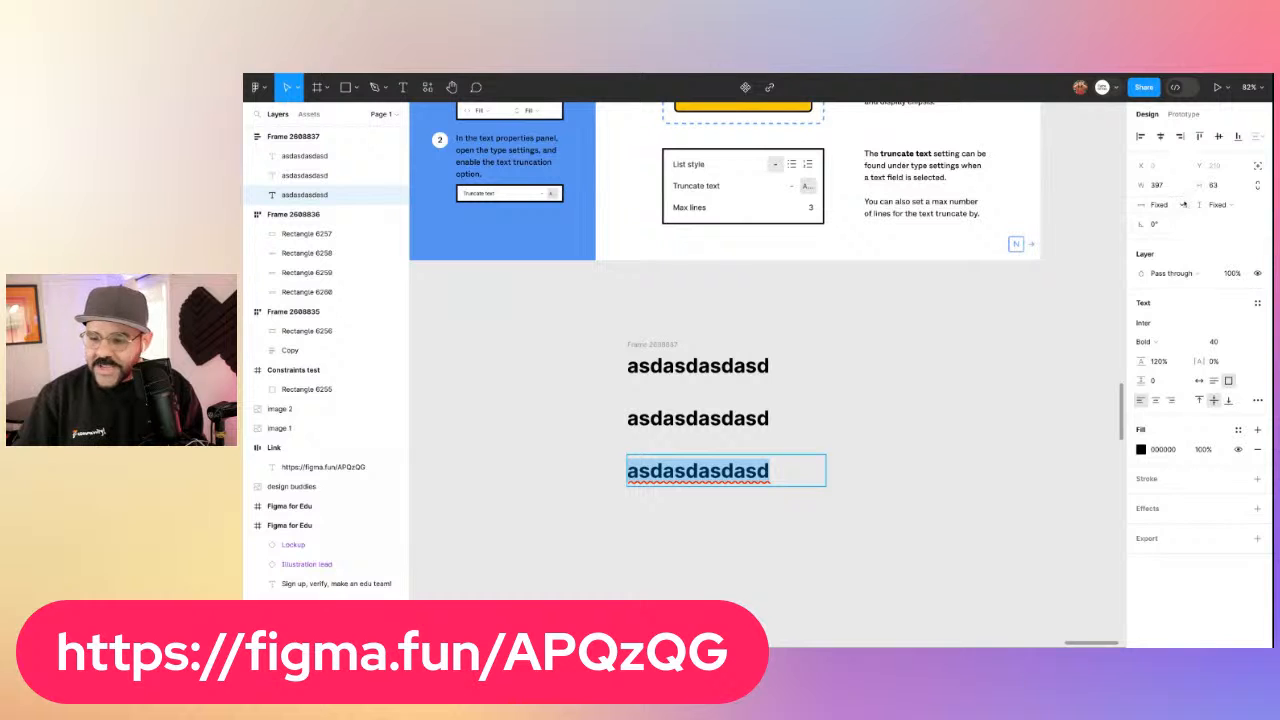
left_click(1183, 204)
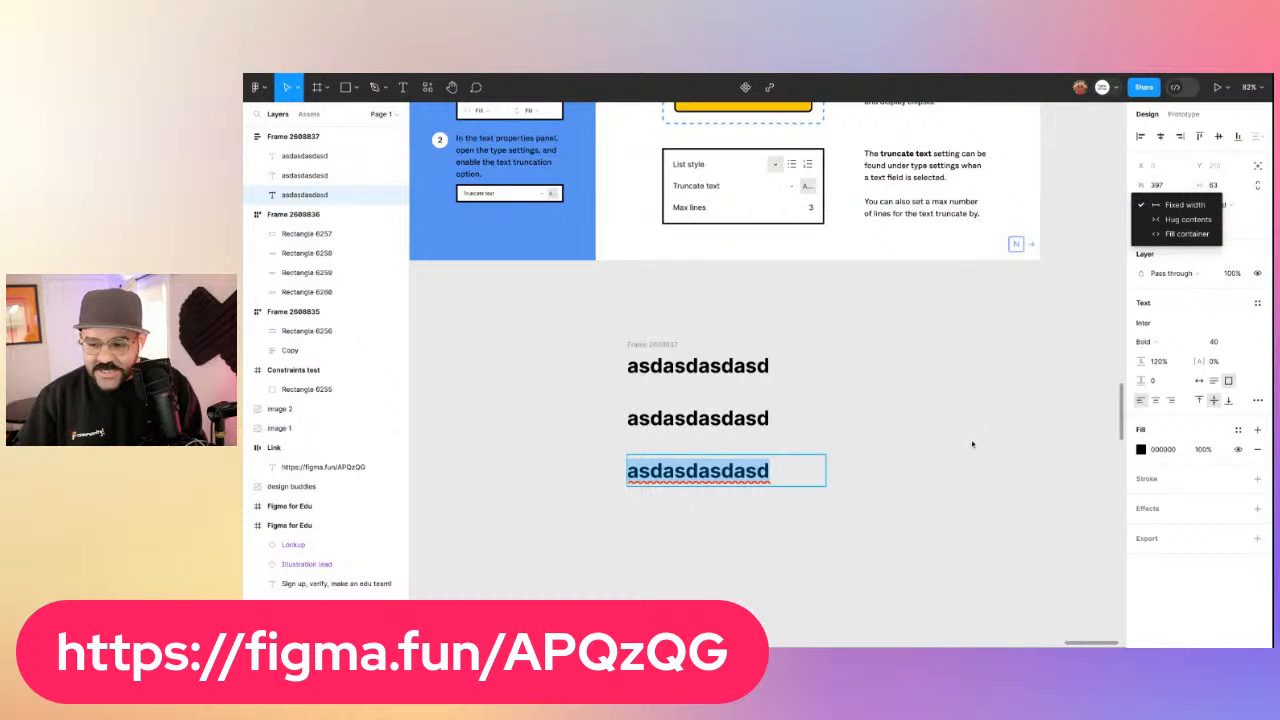
key("Escape")
key("Escape")
Delete the auto layout frame holding the three test text lines
left_click(670, 344)
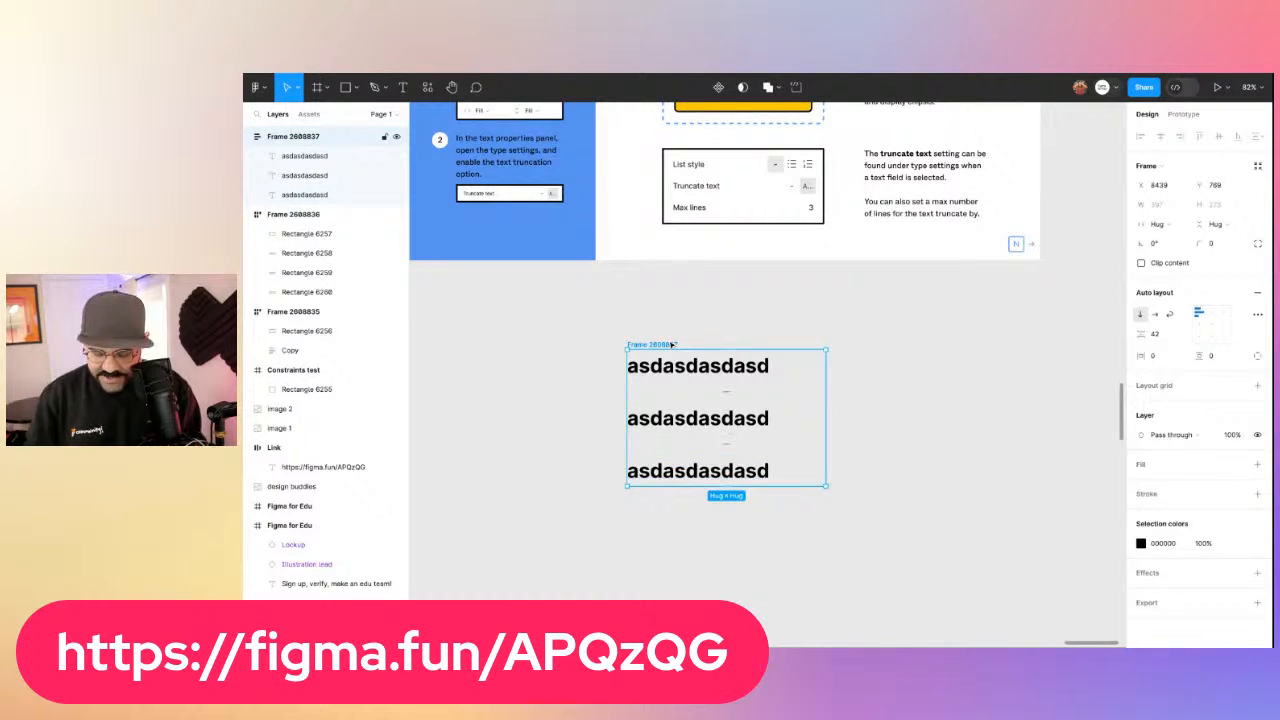
key("Delete")
Move the larger yellow example's auto layout frame out of the Text truncation slide onto the empty canvas below it
scroll(700, 390, "up", 5)
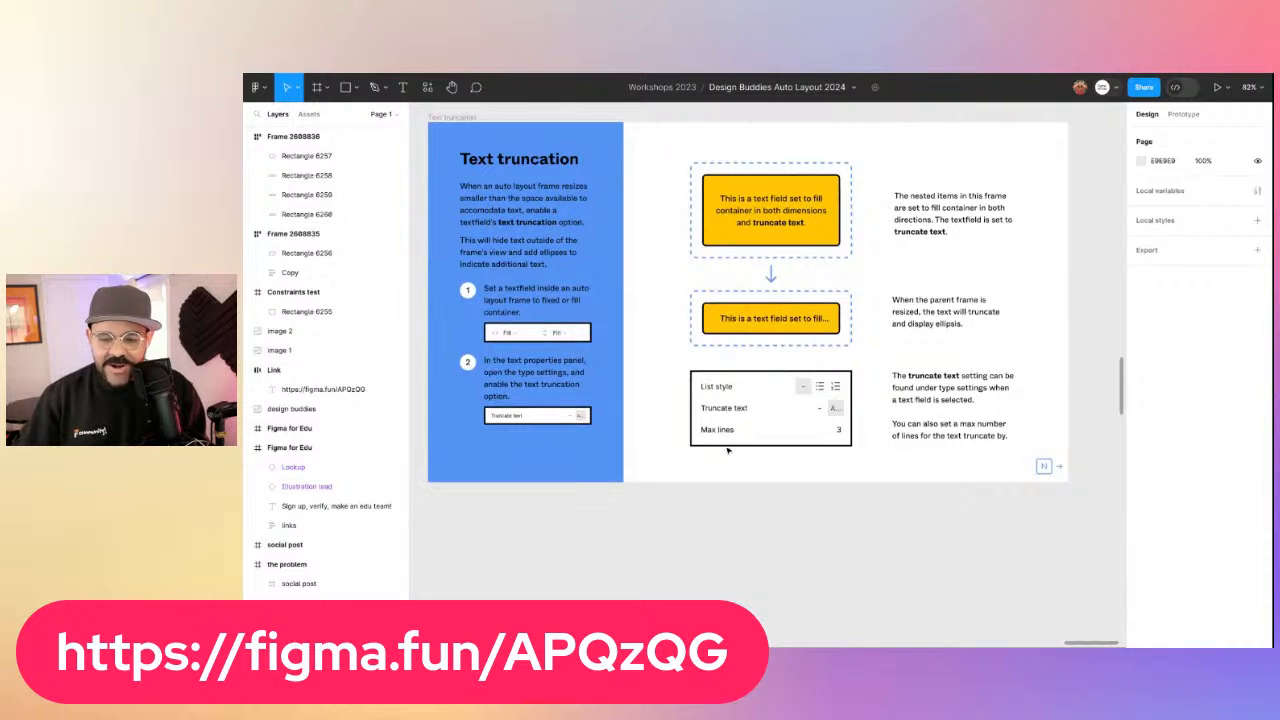
left_click(788, 228)
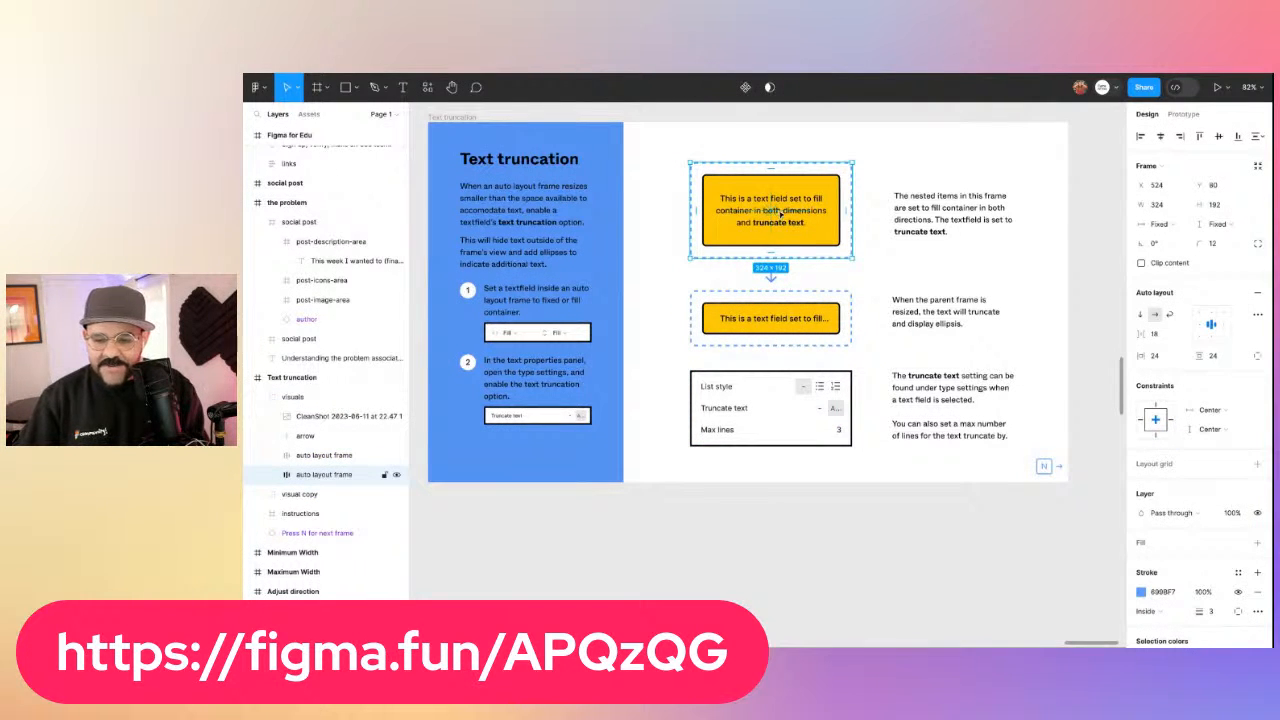
left_click_drag(779, 213, 734, 598)
scroll(700, 437, "down", 4)
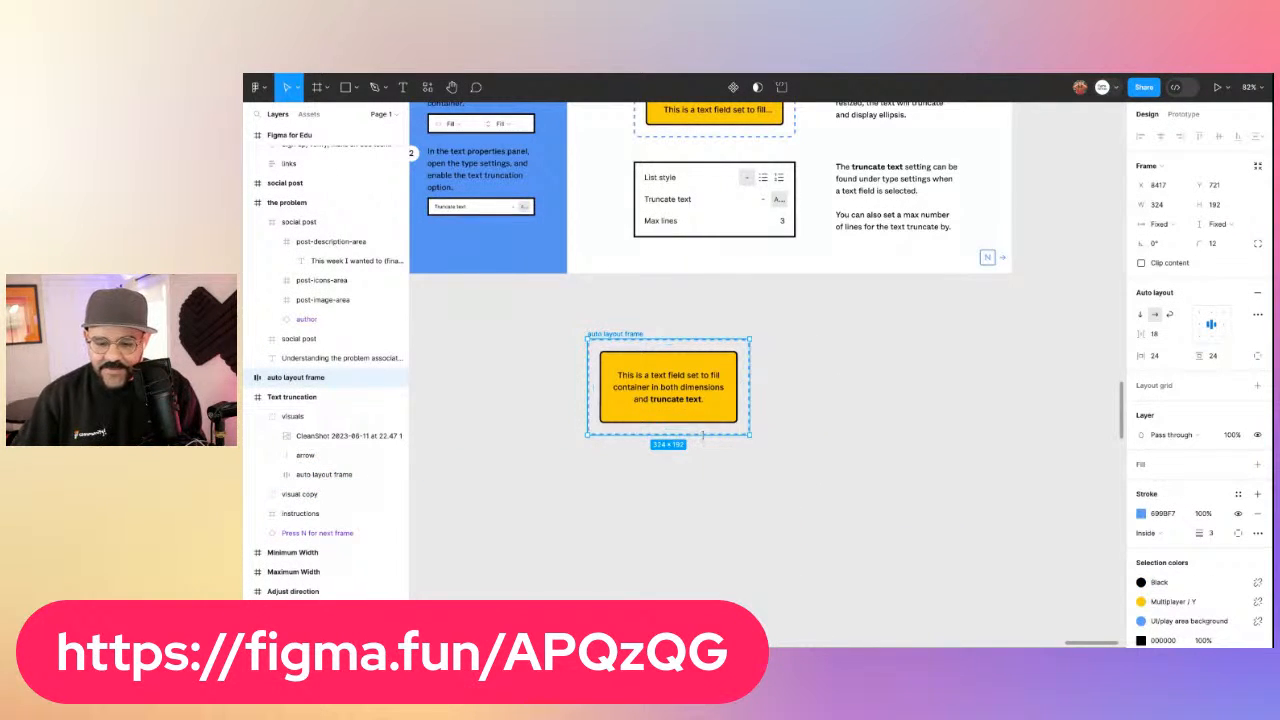
Reduce the moved auto layout frame's height to about 94 to make its text truncate
left_click_drag(703, 435, 703, 383)
scroll(716, 348, "up", 2)
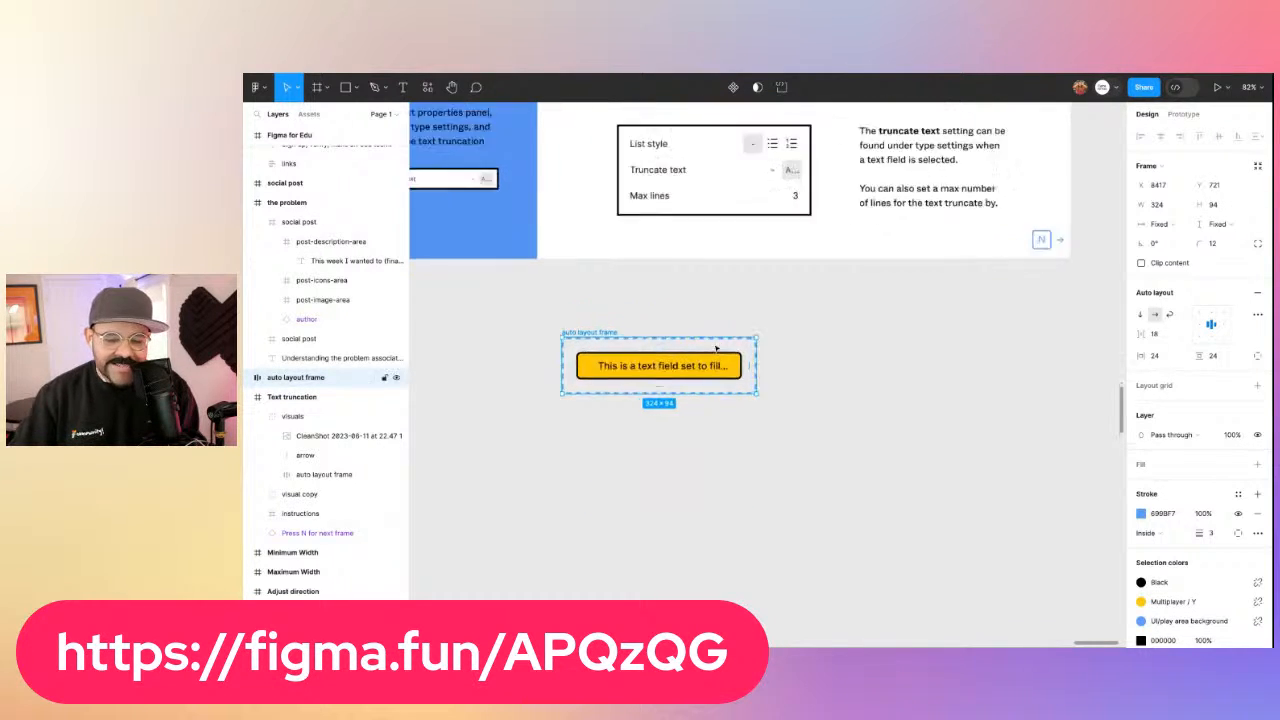
scroll(715, 350, "up", 5)
scroll(763, 394, "down", 6)
left_click_drag(720, 480, 816, 428)
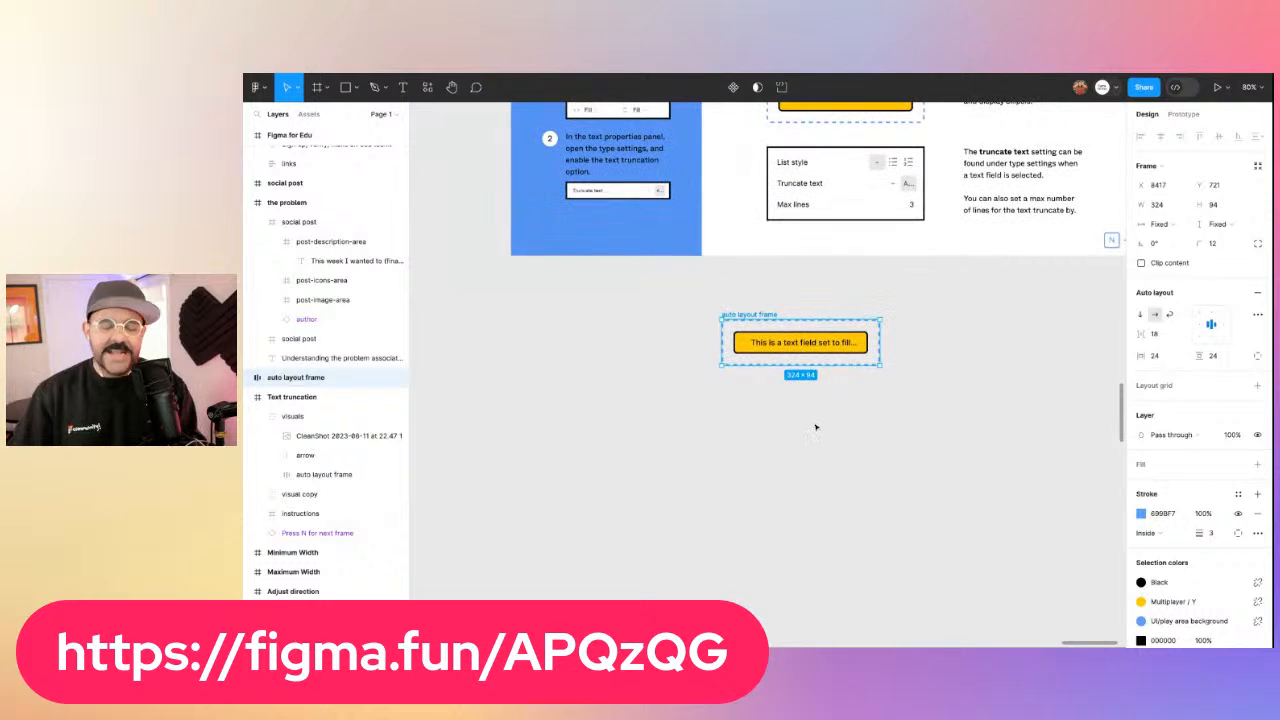
Go to the Absolute positioning slide and bring it into close view
scroll(814, 426, "down", 5)
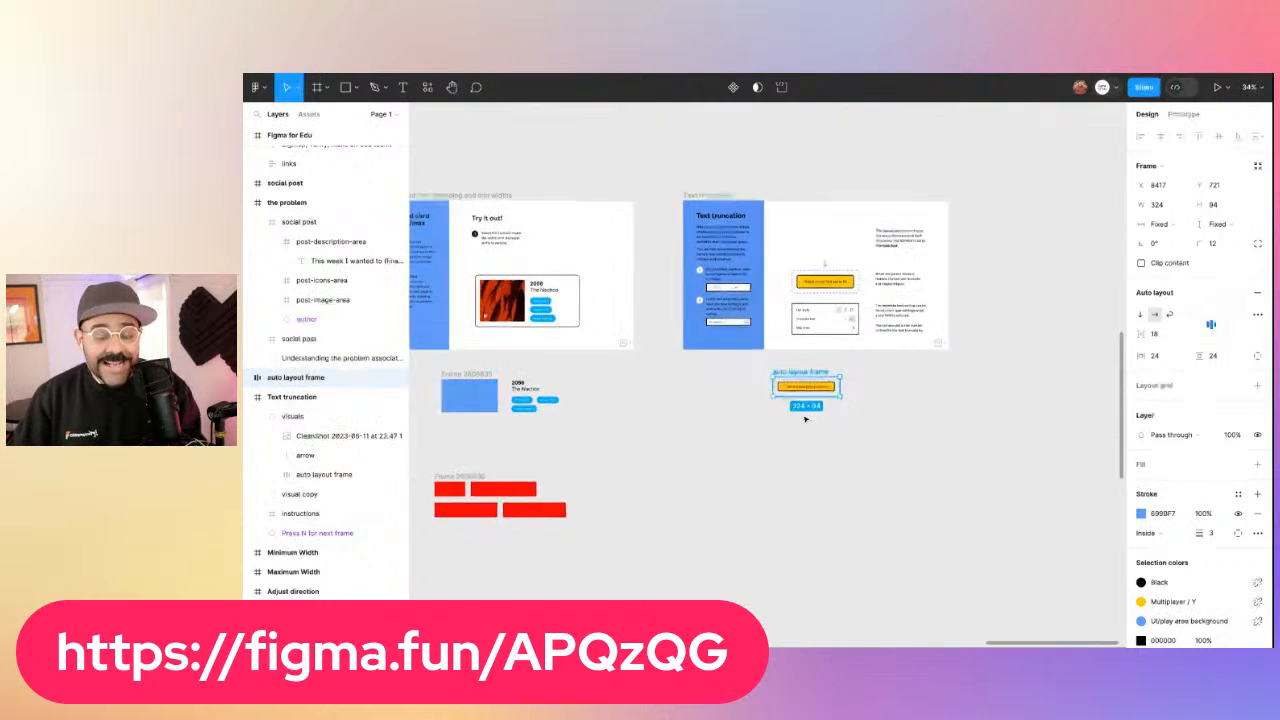
scroll(805, 420, "down", 3)
scroll(694, 517, "right", 10)
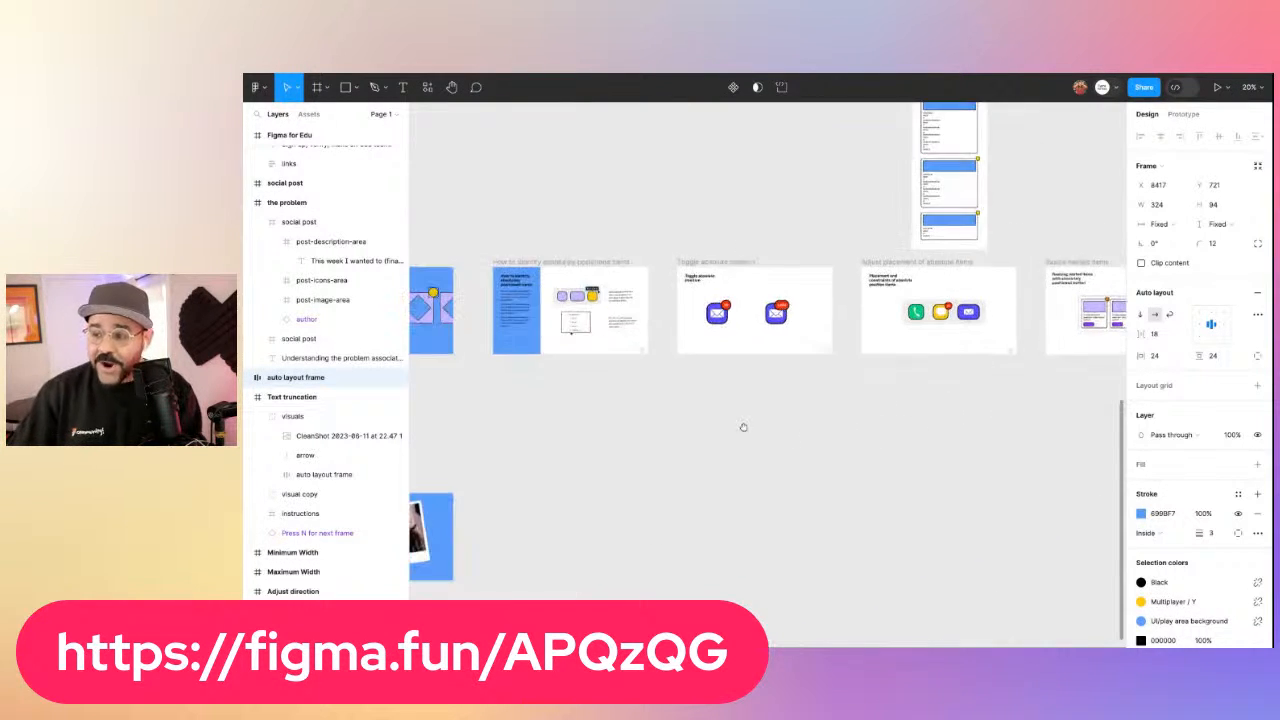
scroll(743, 427, "left", 5)
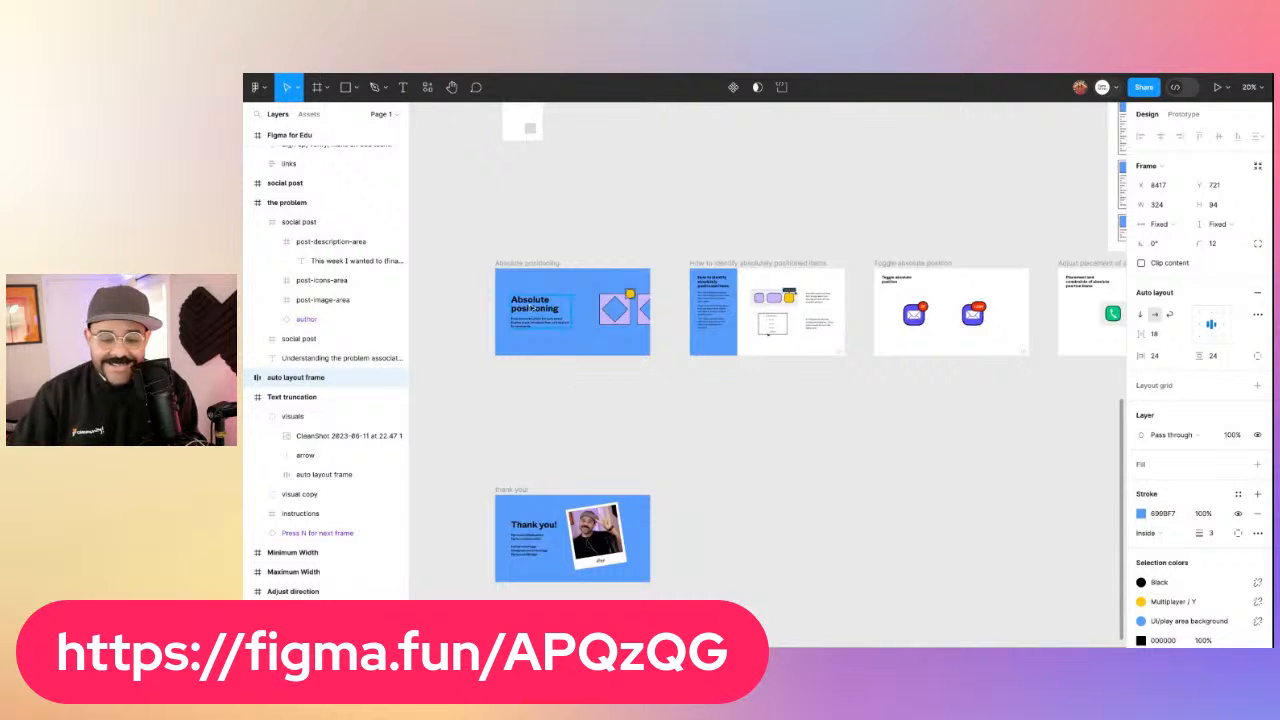
scroll(535, 308, "up", 6)
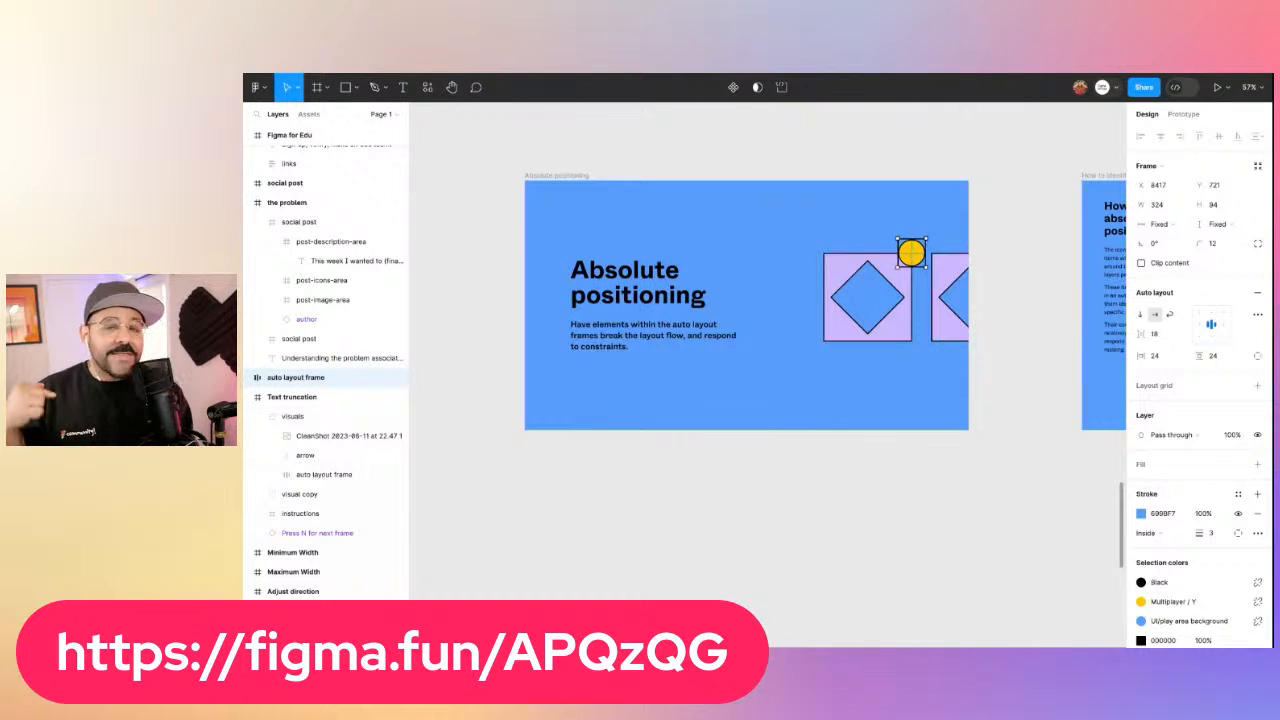
Look through the absolute positioning slides as far as the button with notification badge example
mouse_move(698, 484)
left_mouse_down()
mouse_move(664, 501)
mouse_move(678, 487)
left_mouse_up()
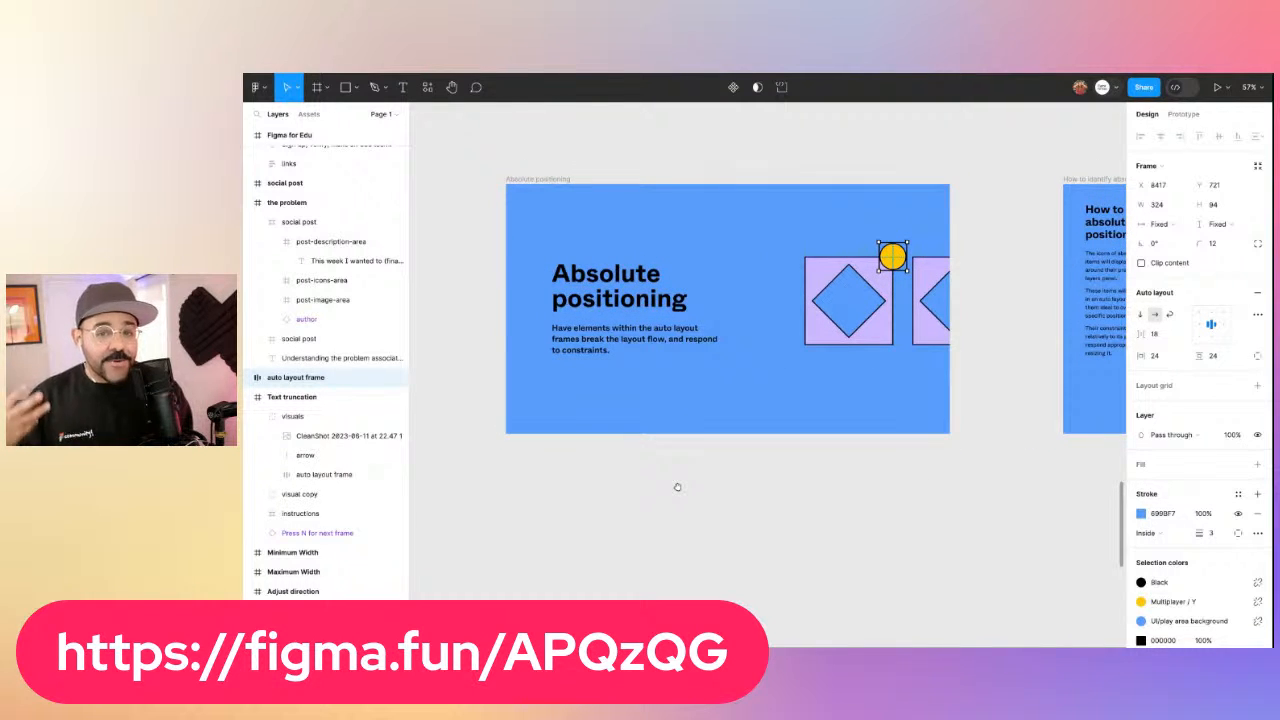
left_click_drag(846, 444, 754, 446)
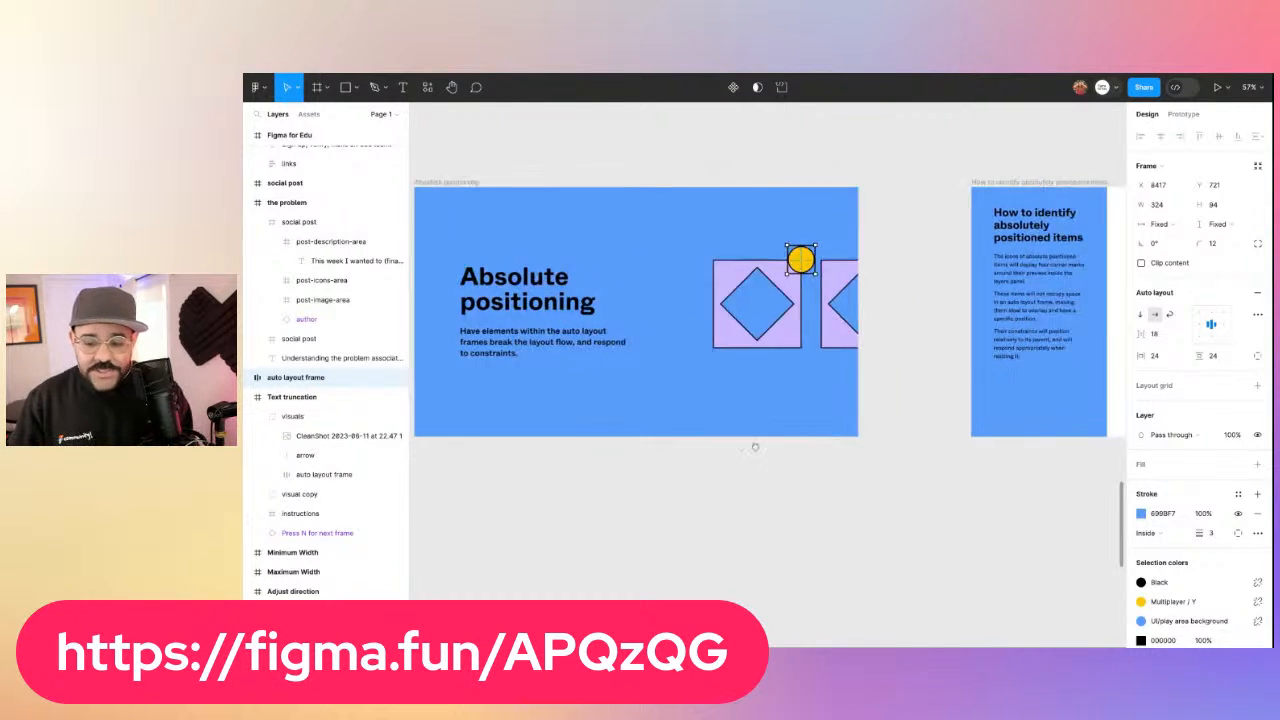
scroll(808, 466, "down", 10)
scroll(723, 460, "up", 6)
scroll(680, 467, "up", 3)
left_click_drag(680, 467, 965, 473)
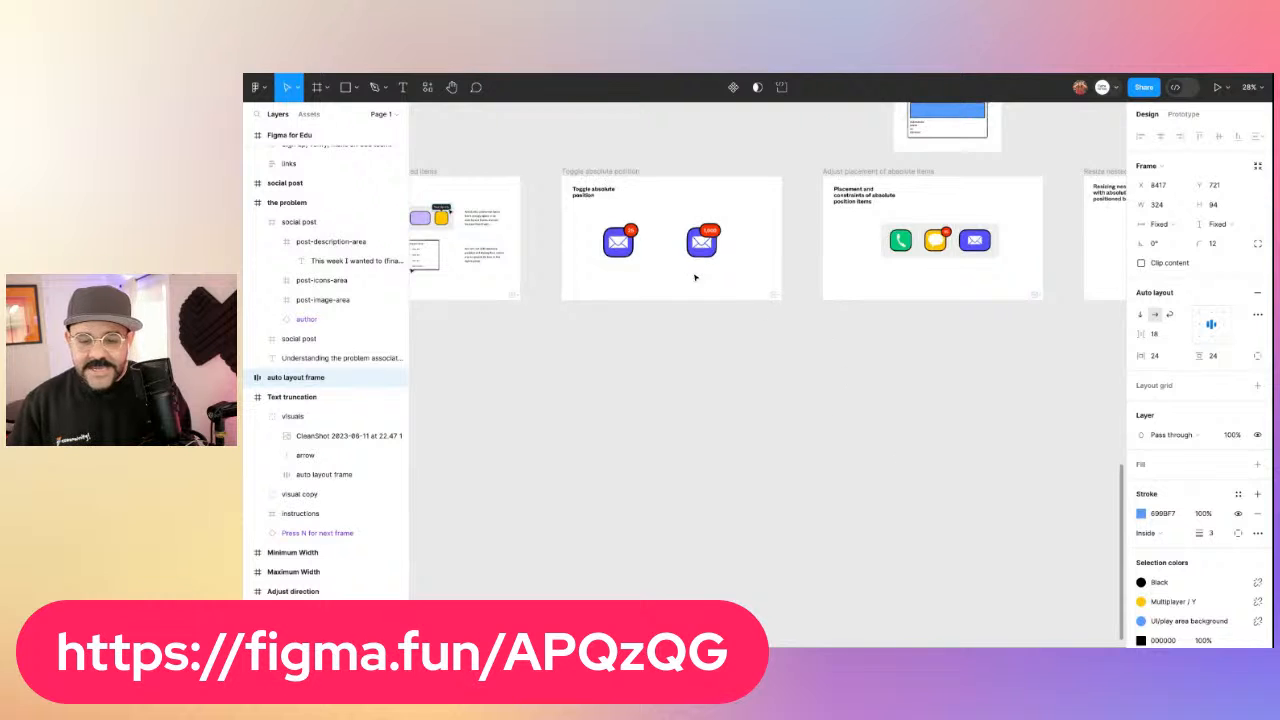
scroll(600, 235, "up", 5)
scroll(740, 279, "down", 5)
left_click_drag(914, 339, 480, 369)
left_click_drag(995, 352, 818, 354)
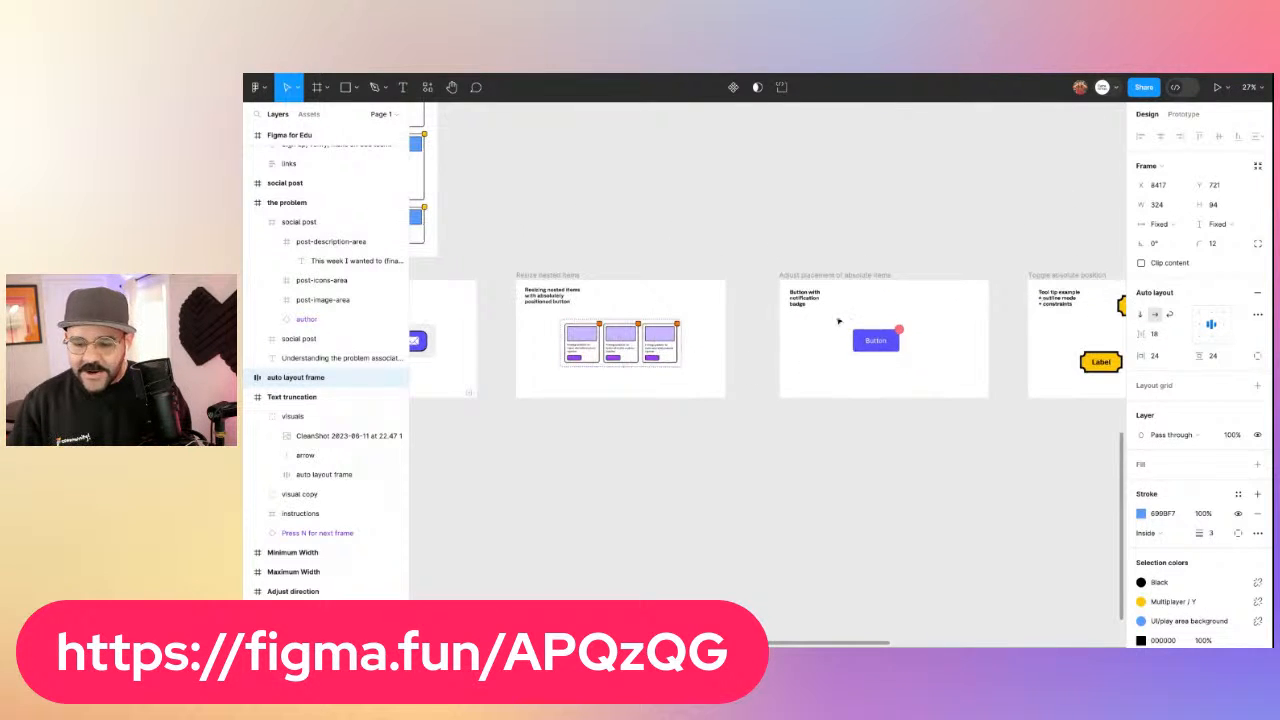
Copy the button with the notification badge onto the empty canvas below the Absolute positioning slide
left_click(862, 335)
left_click_drag(616, 445, 797, 417)
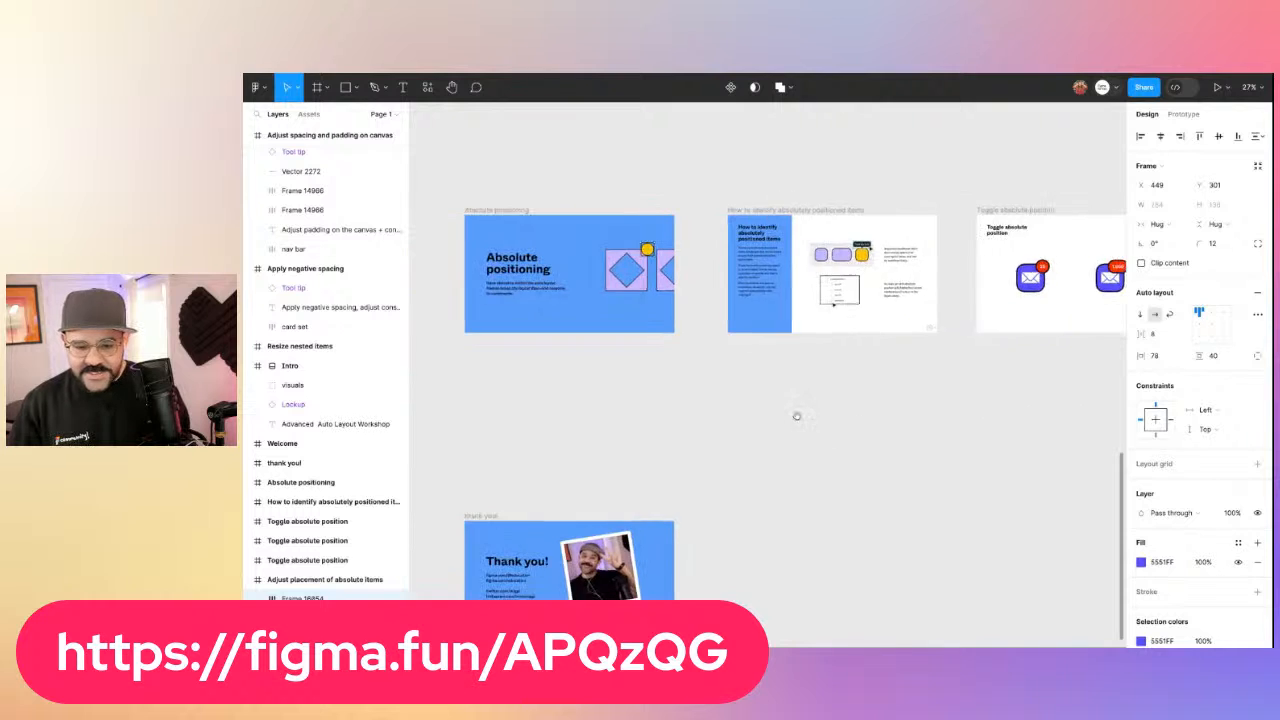
left_click_drag(556, 400, 621, 392)
scroll(718, 360, "up", 5)
scroll(777, 371, "down", 2)
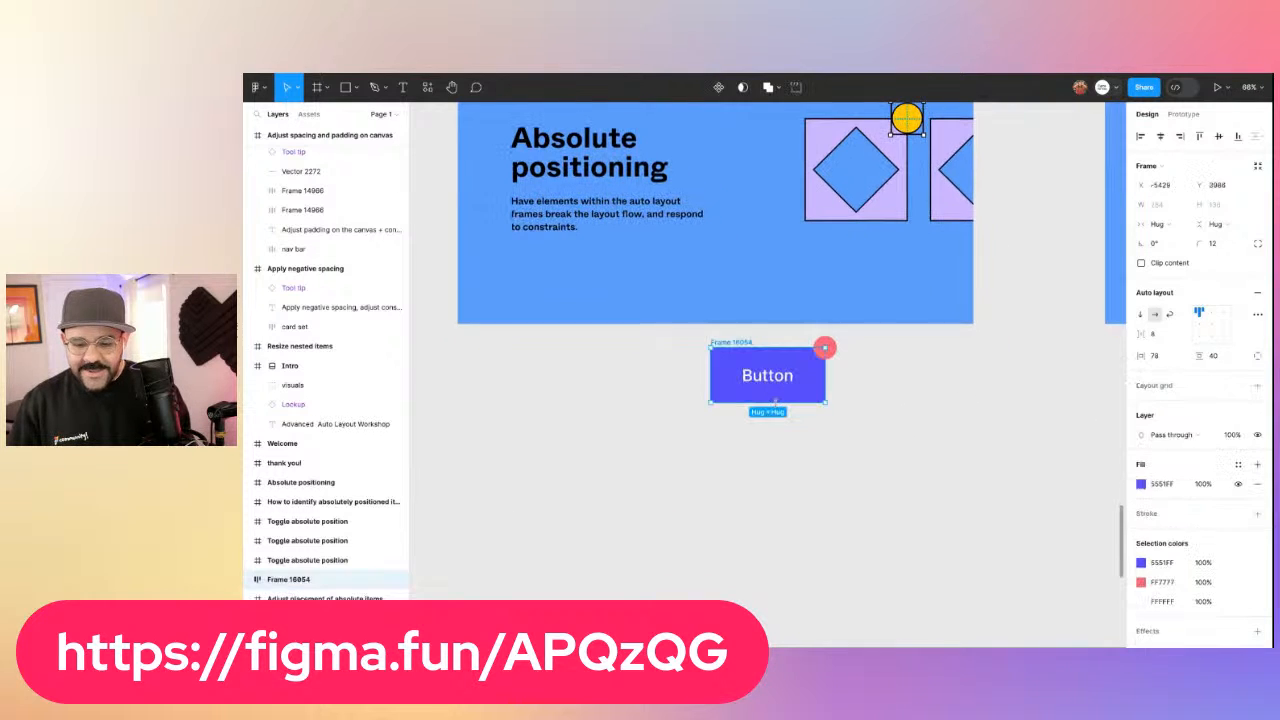
left_click_drag(737, 343, 667, 408)
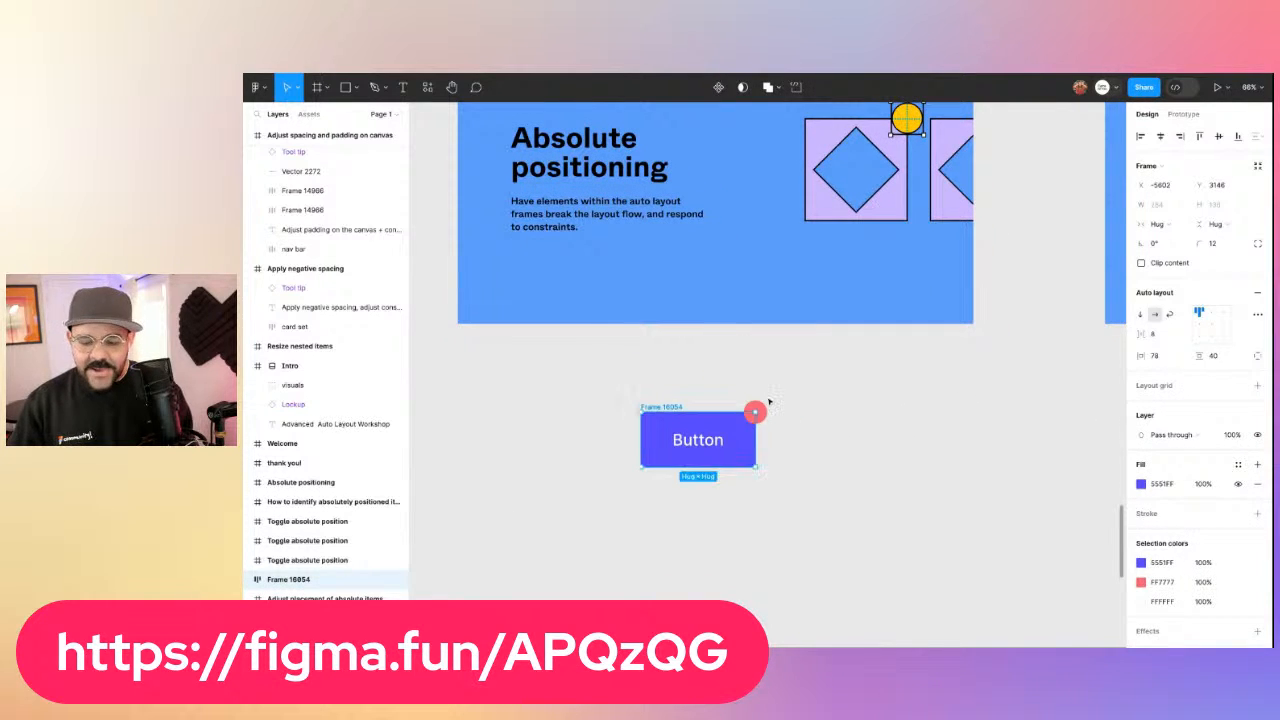
Cut the red badge circle off the copied button's corner and paste it into the button frame beside the text
left_click(769, 402)
left_click(755, 410)
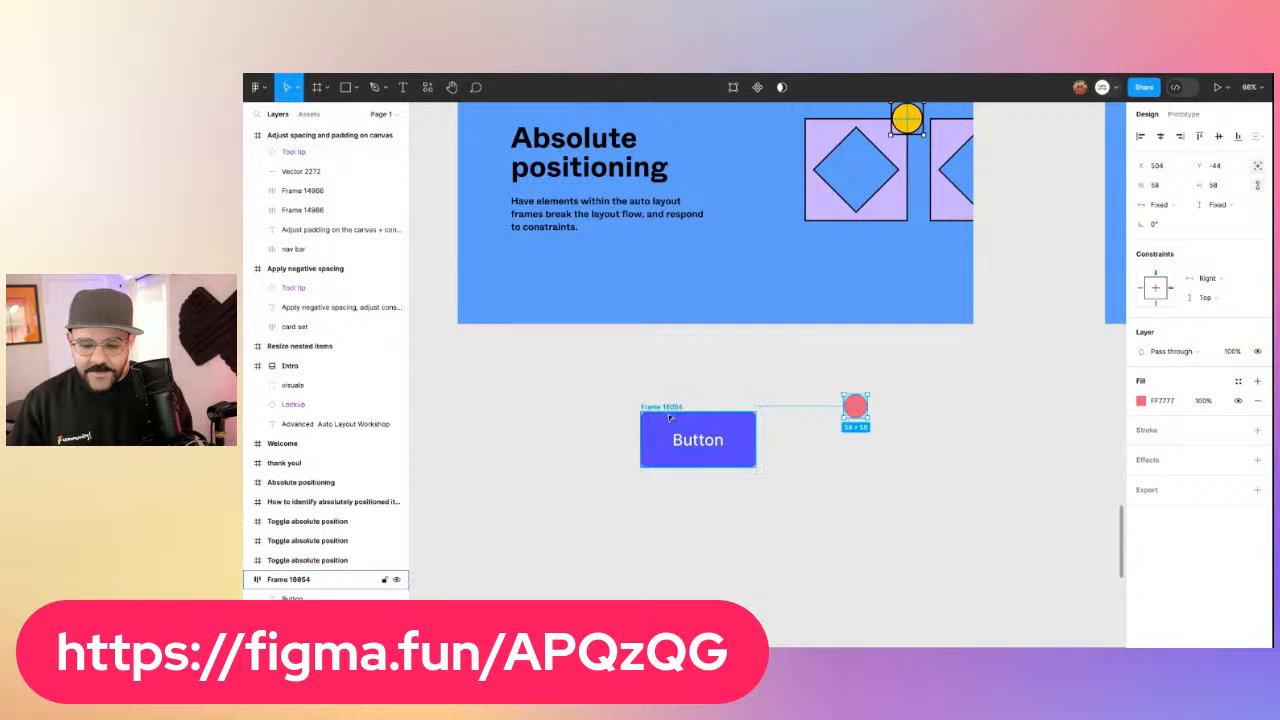
left_click_drag(858, 409, 690, 448)
key("ctrl+x")
key("ctrl+v")
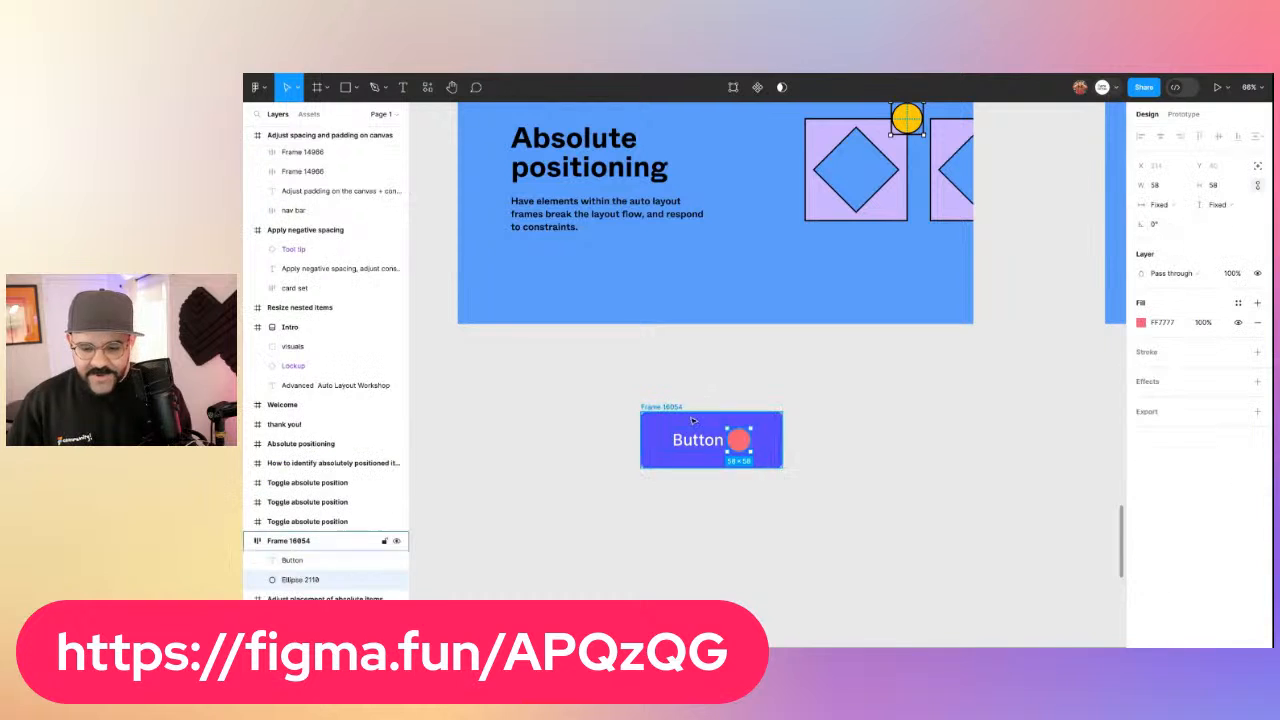
Delete the red circle from the button's auto layout so only the text remains
scroll(685, 449, "up", 5)
scroll(685, 449, "right", 1)
scroll(685, 449, "down", 1)
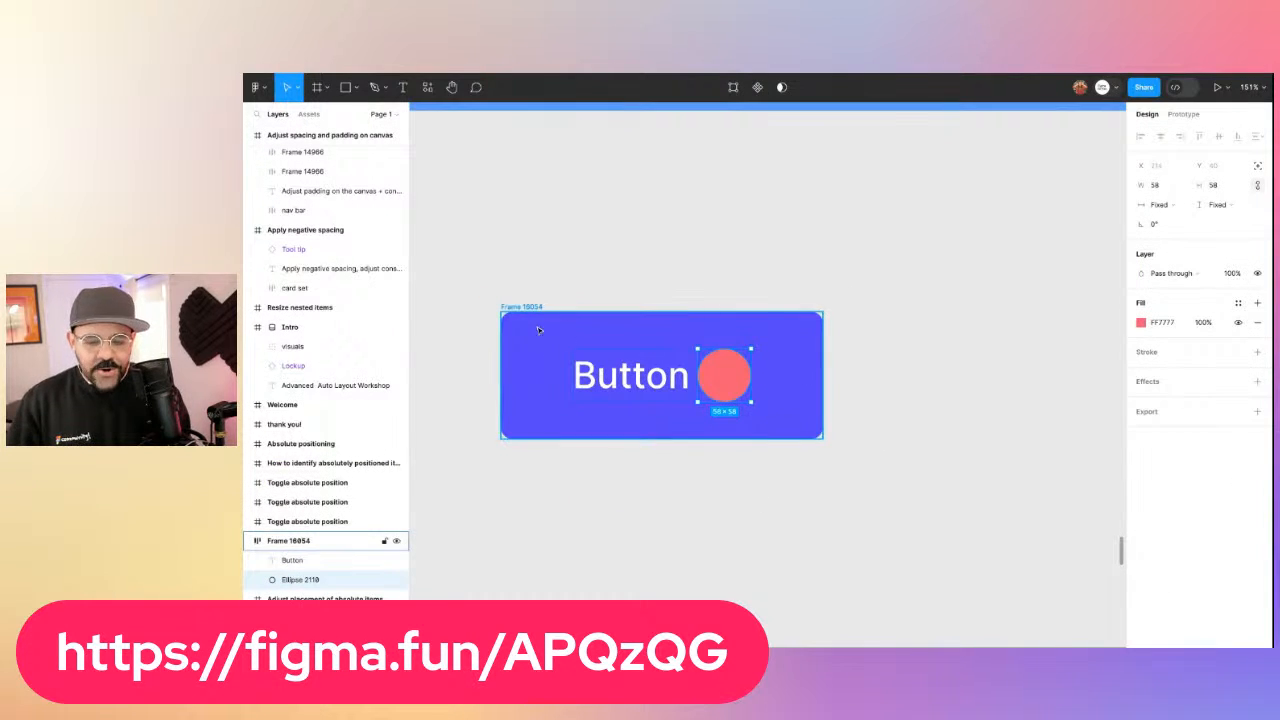
key("Delete")
left_click(814, 417)
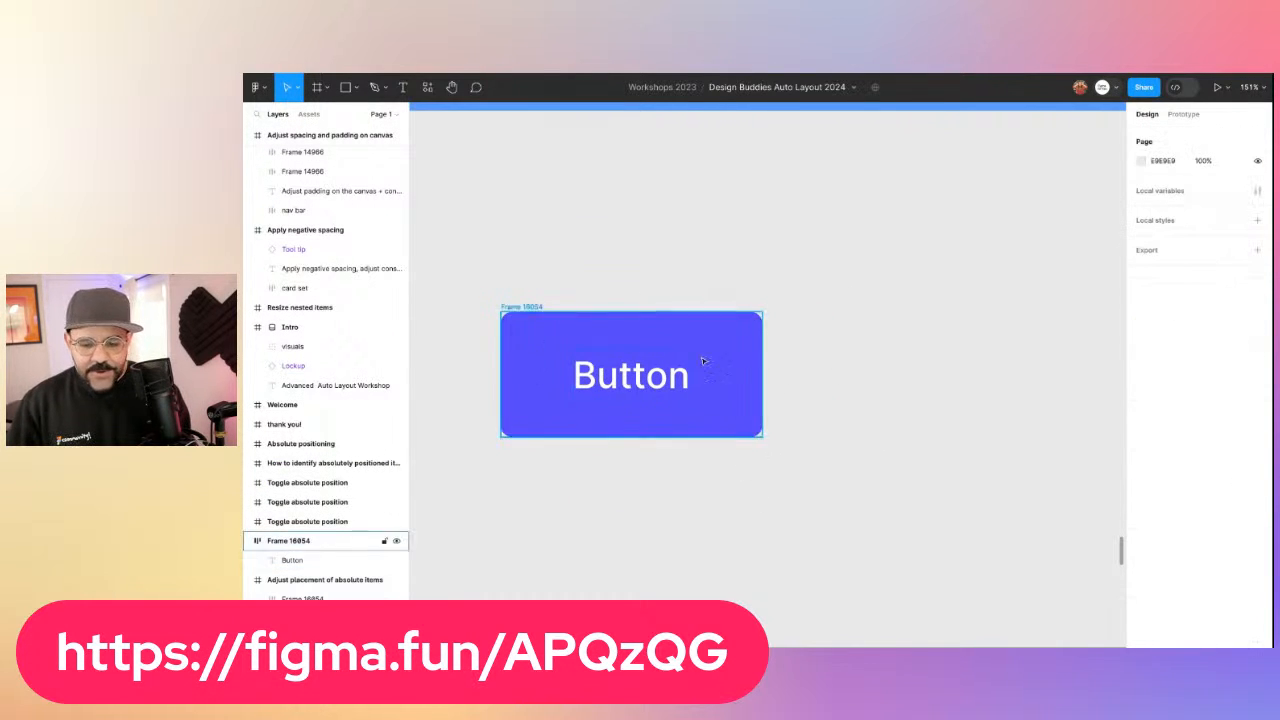
Rename the copied button's auto layout frame to "button"
left_click(522, 313)
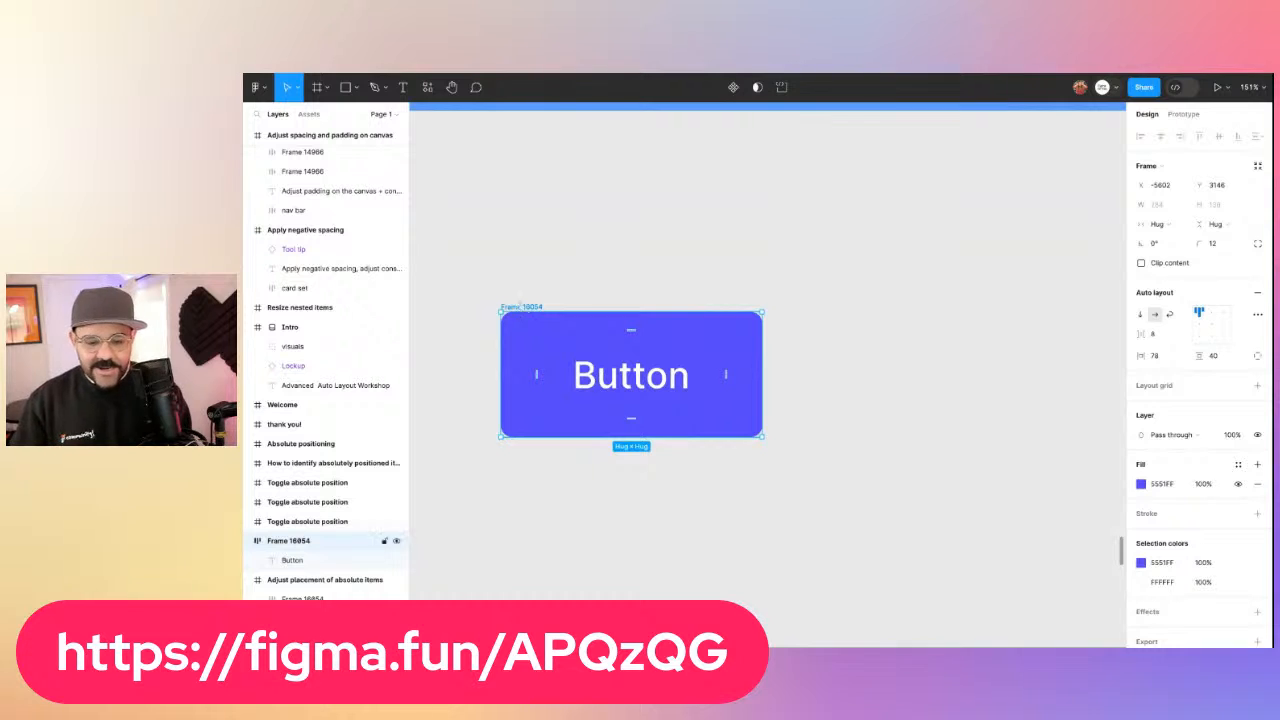
double_click(522, 310)
type("button")
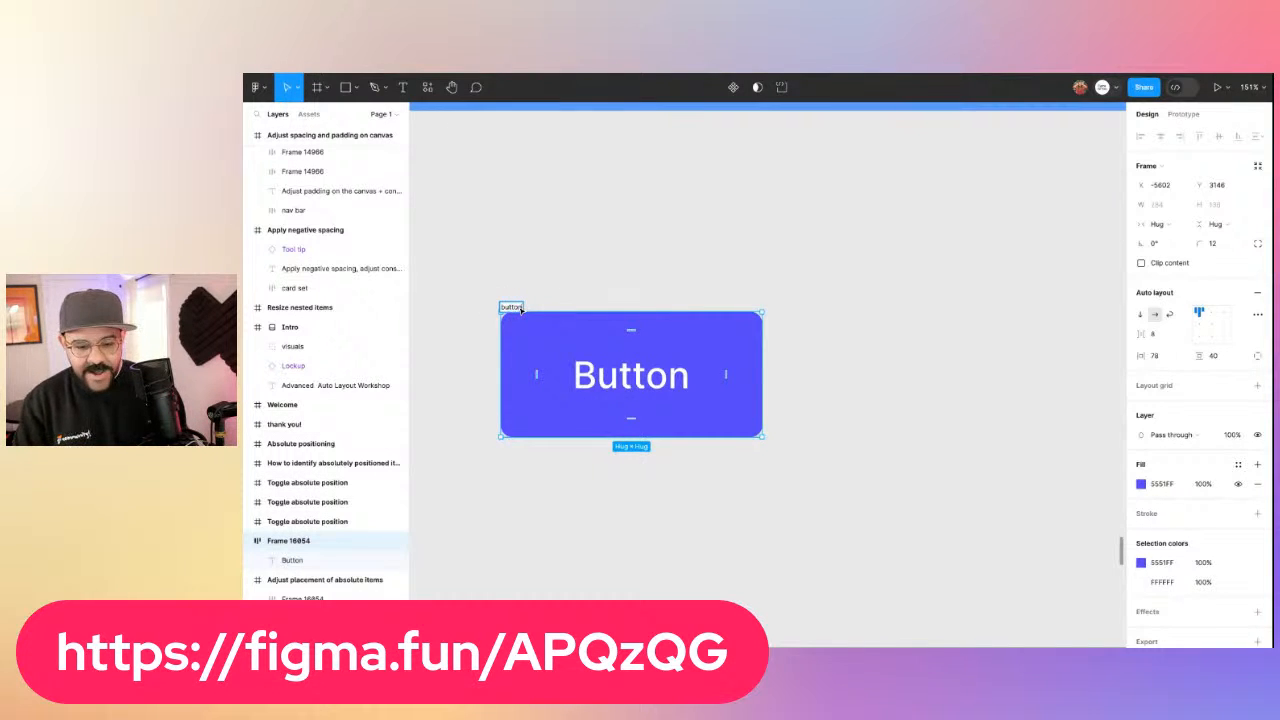
left_click(551, 263)
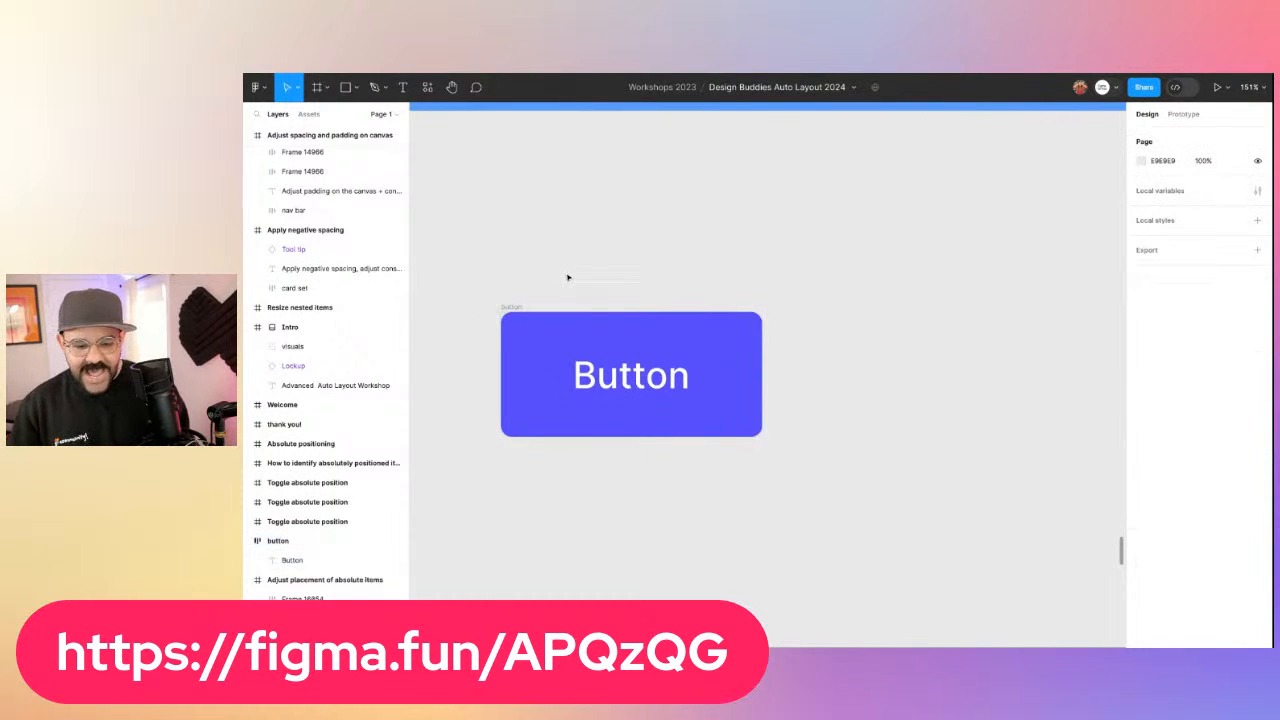
Paste the red circle into the button frame, give it absolute position and move it over the text
left_click(524, 310)
key("ctrl+v")
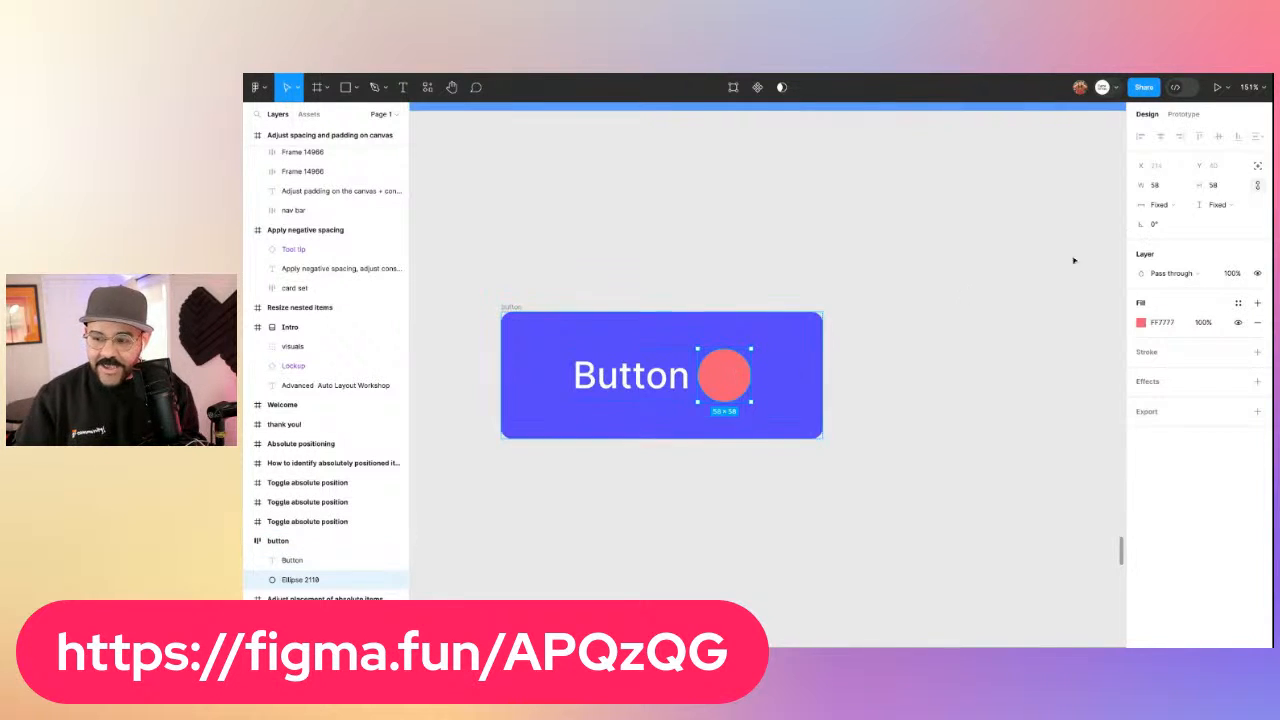
left_click(1257, 167)
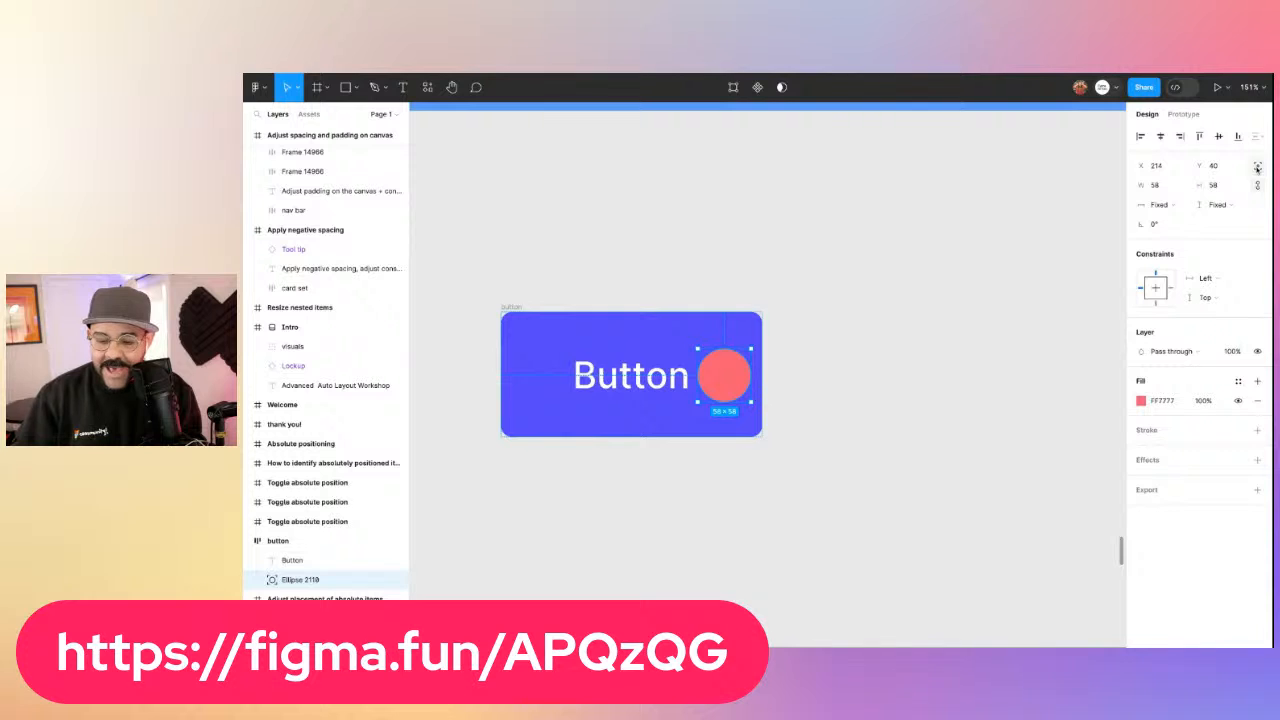
left_click_drag(740, 372, 590, 388)
Paste the screenshot of the button's layers onto the canvas and place it just above the button
scroll(310, 500, "down", 1)
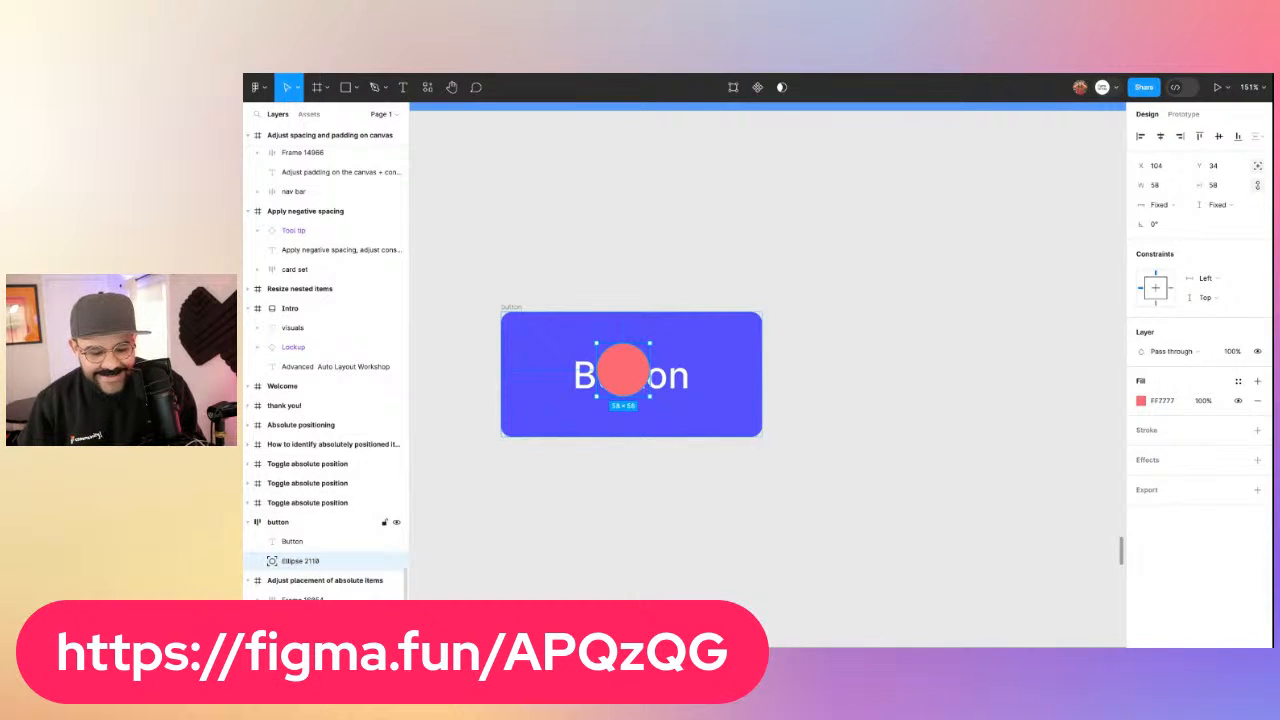
left_click(526, 549)
key("ctrl+v")
left_click_drag(829, 383, 688, 230)
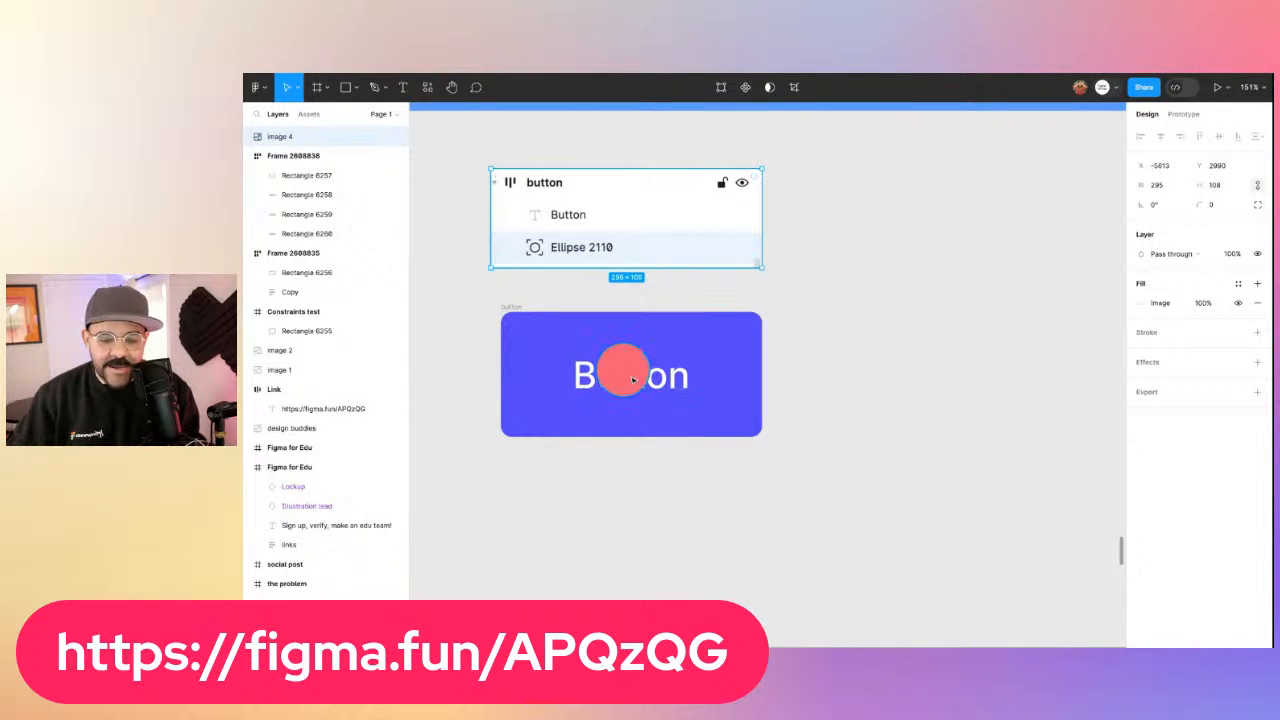
Try the absolutely positioned circle over the text, aligned to the button's top-right corner and aligned to its bottom-left corner
left_click_drag(632, 380, 610, 366)
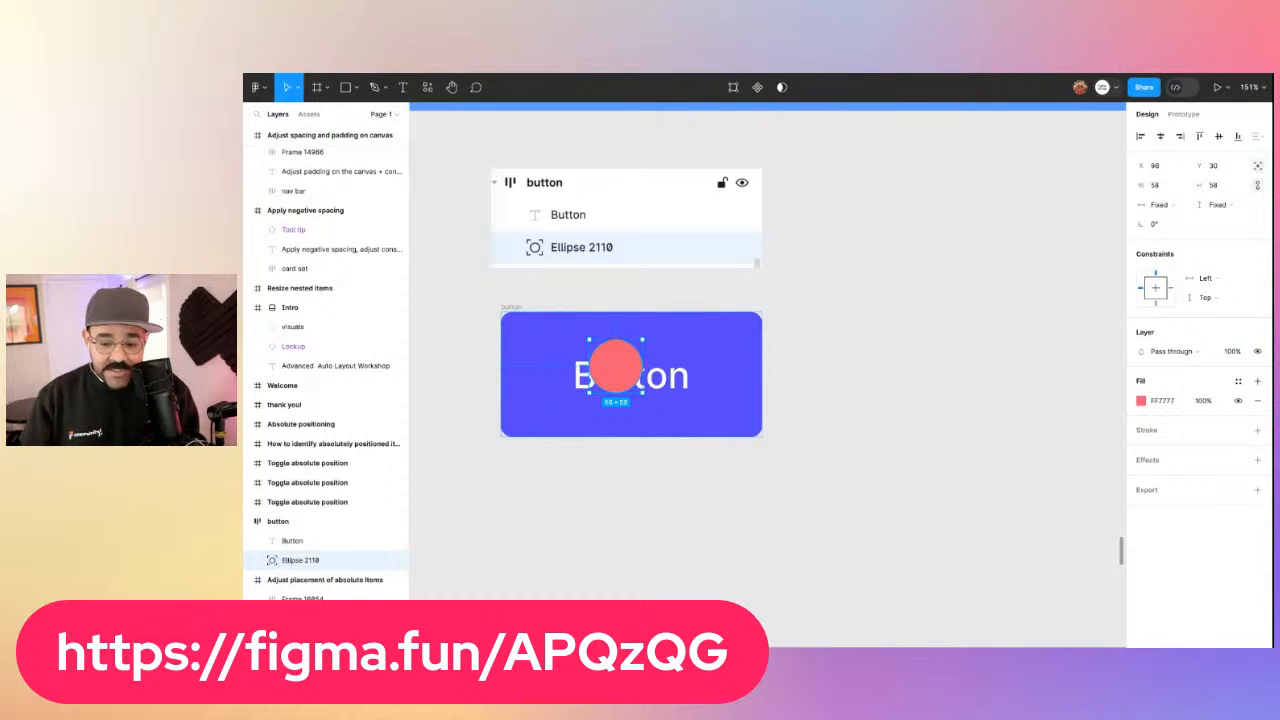
left_click_drag(613, 376, 656, 371)
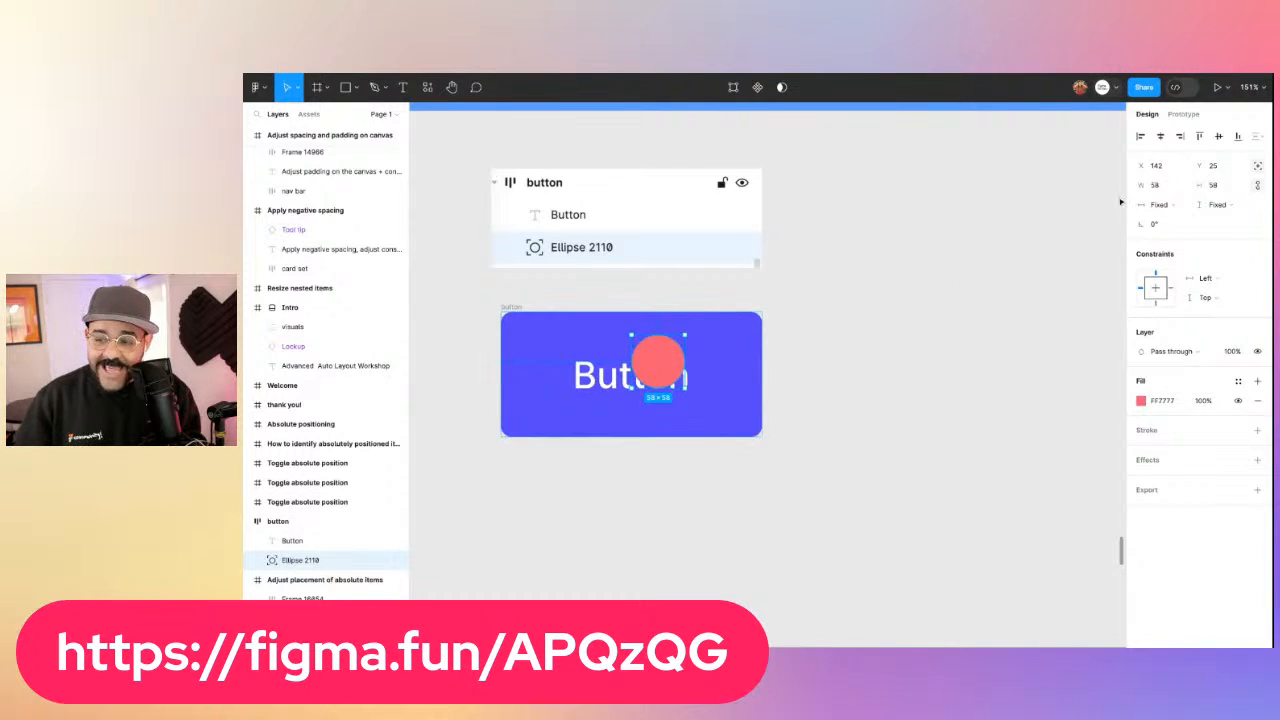
left_click(1180, 136)
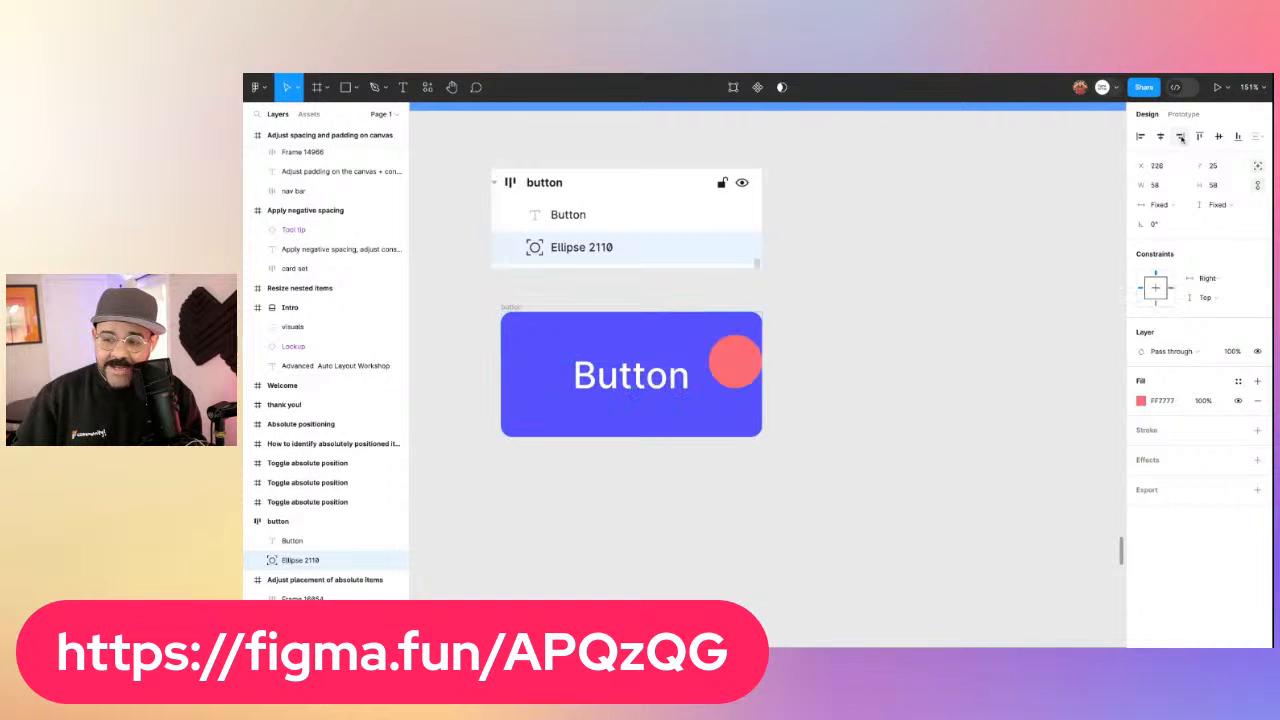
left_click(1200, 136)
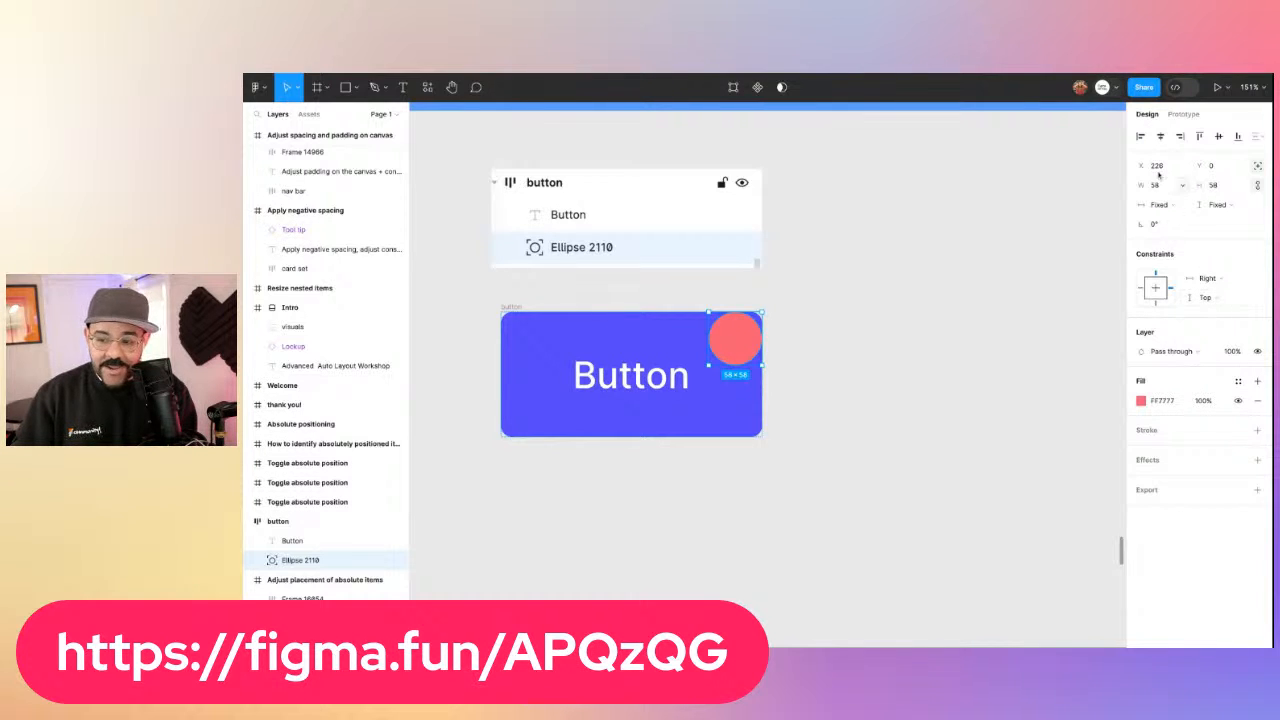
left_click(1141, 137)
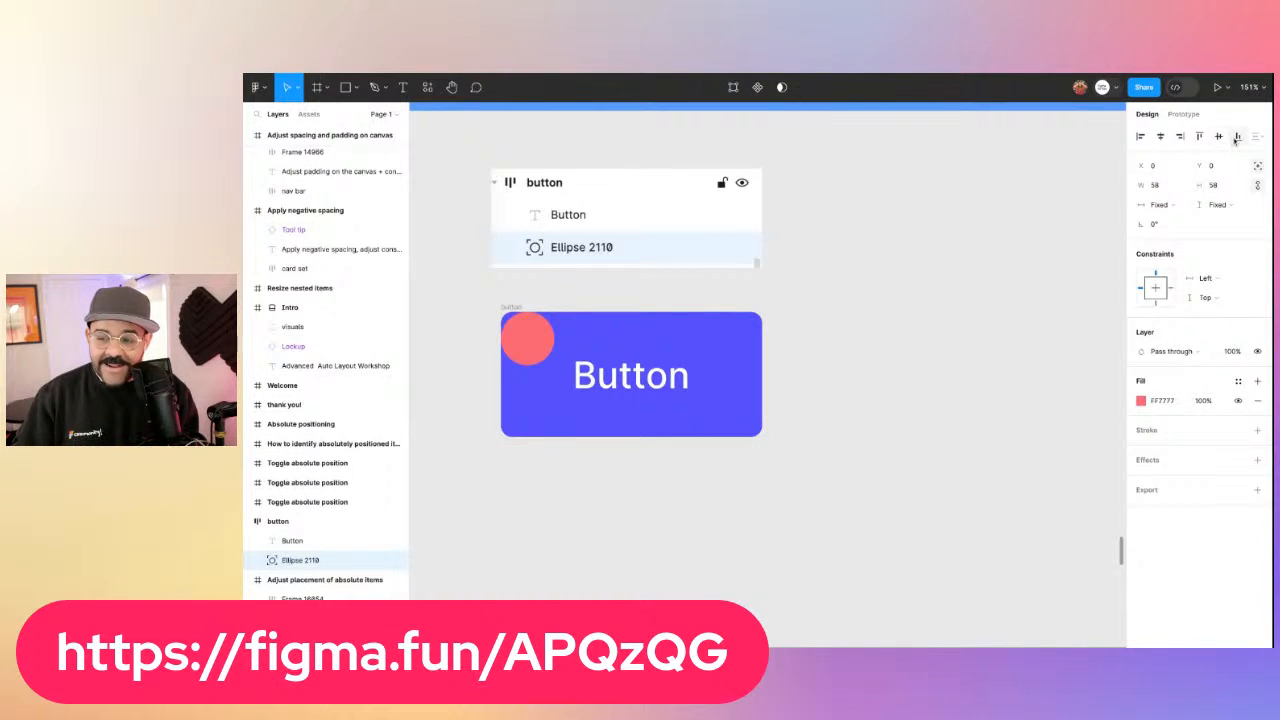
left_click(1238, 136)
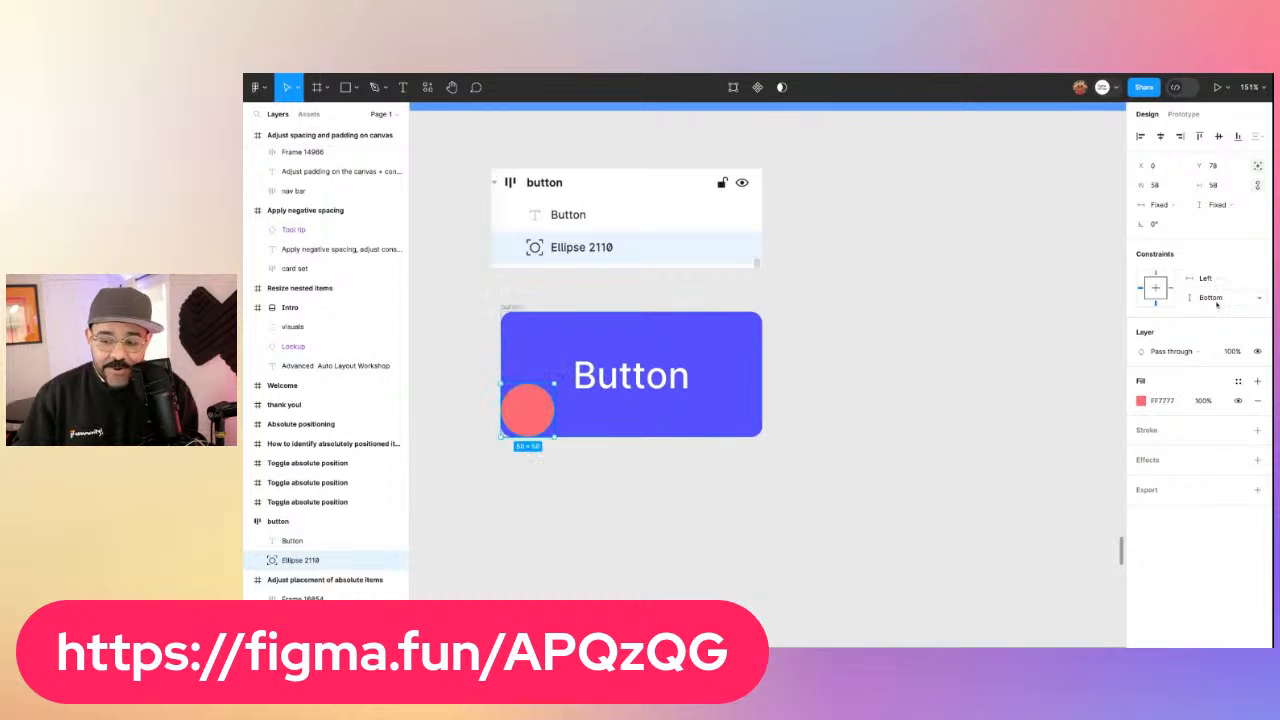
Align the circle to the button's right and top edges, then shift it to overlap the corner at X 250, Y -23
left_click(1180, 137)
left_click(1200, 137)
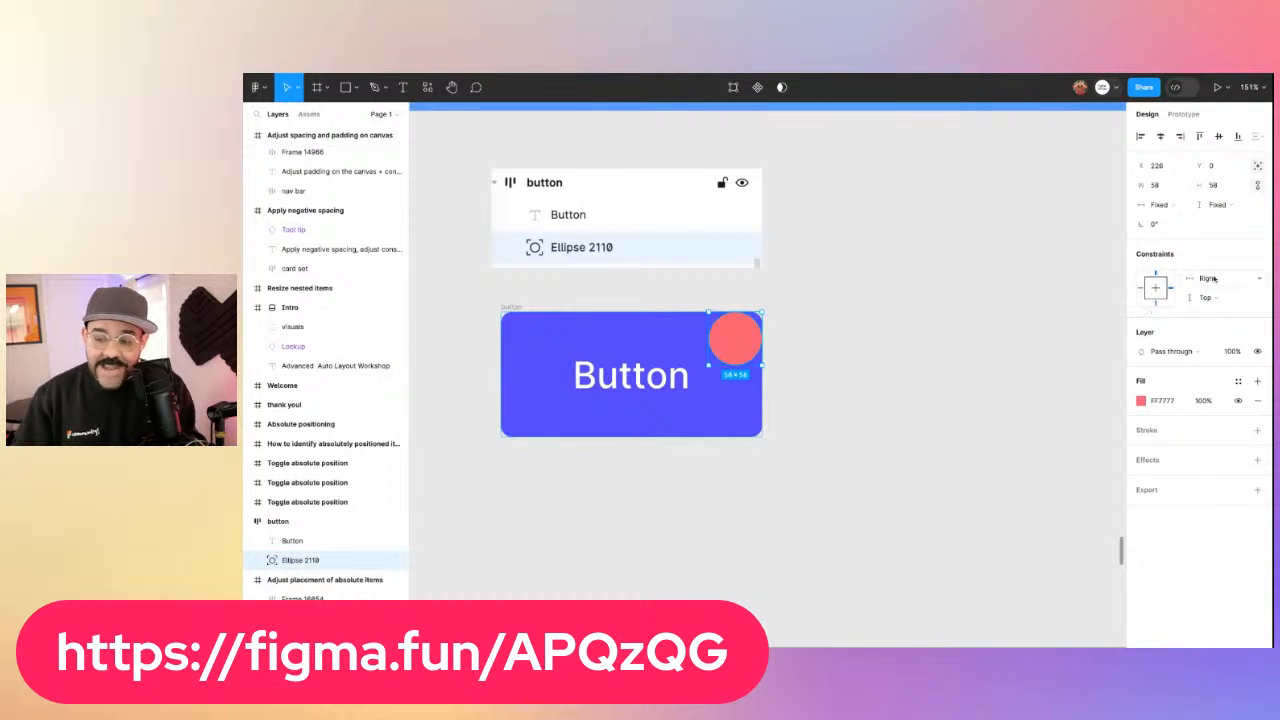
left_click_drag(733, 349, 757, 329)
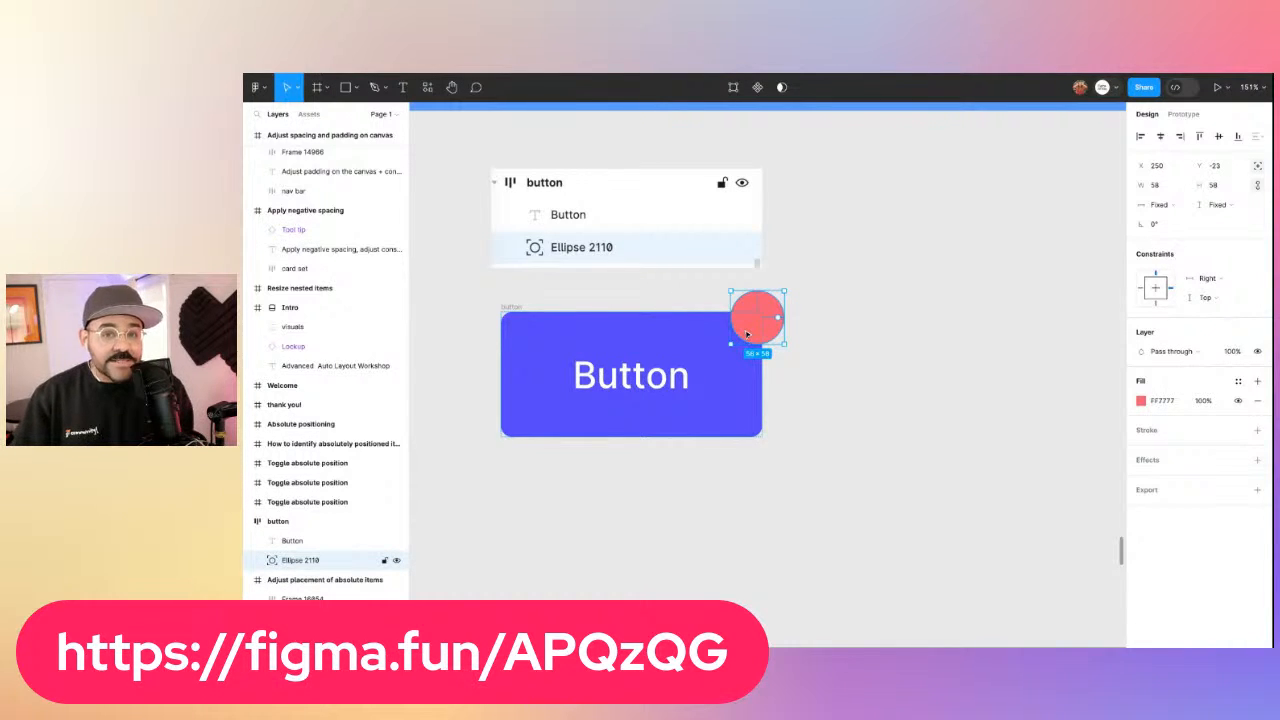
Test the circle's constraints by replacing the button label with the lines "asdasdasdasdasd" and "asdasdasd", then undo the text change
double_click(616, 398)
type("asd")
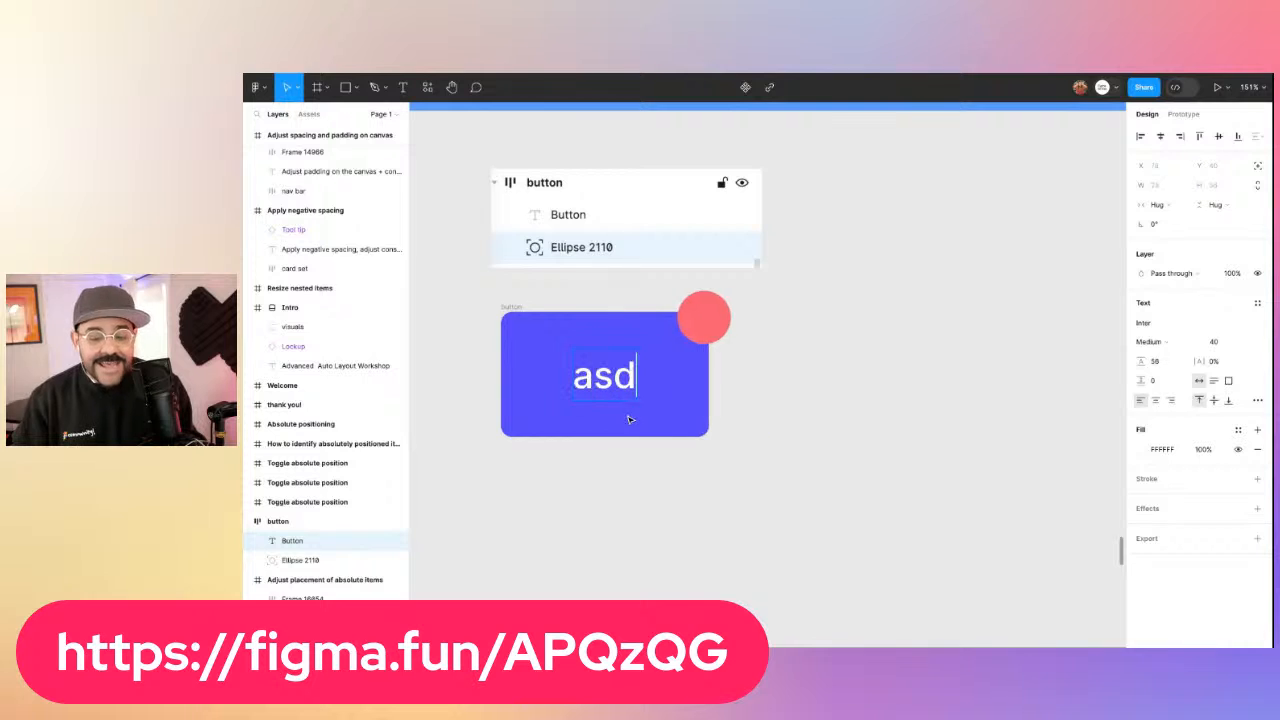
type("asdasdasdasd")
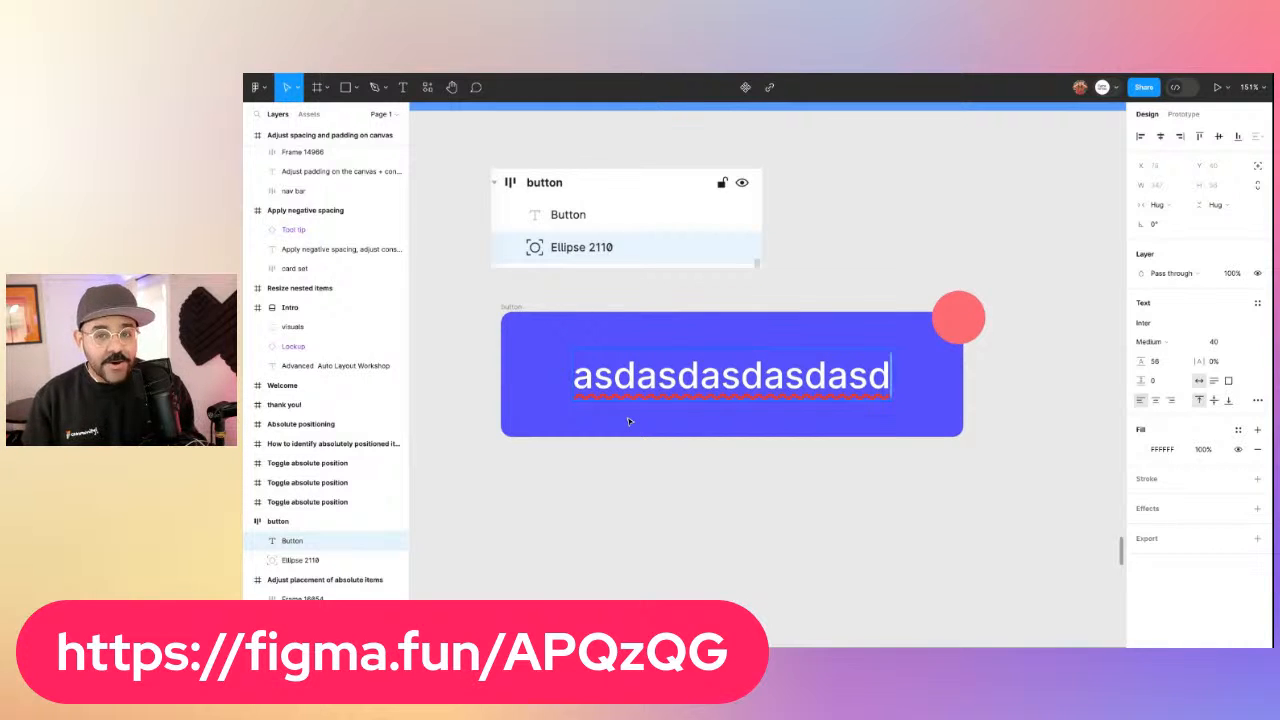
key("Return")
type("asdasdasd")
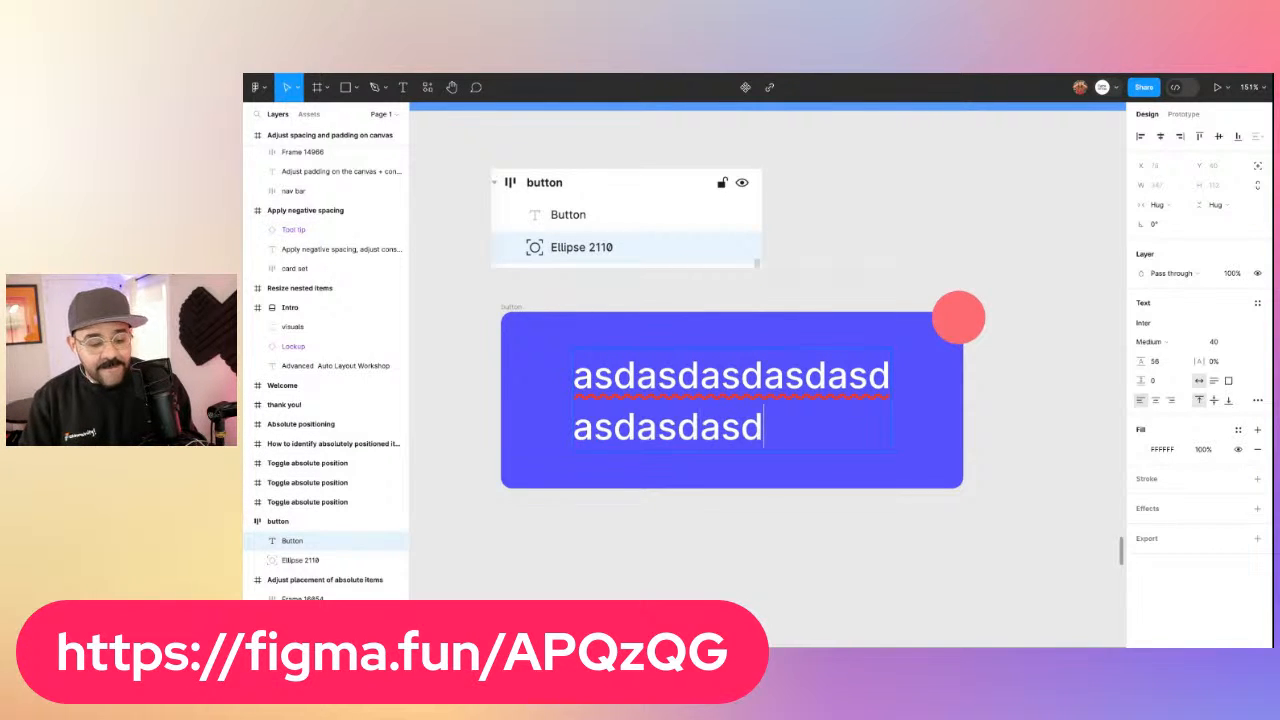
key("ctrl+z")
key("ctrl+z")
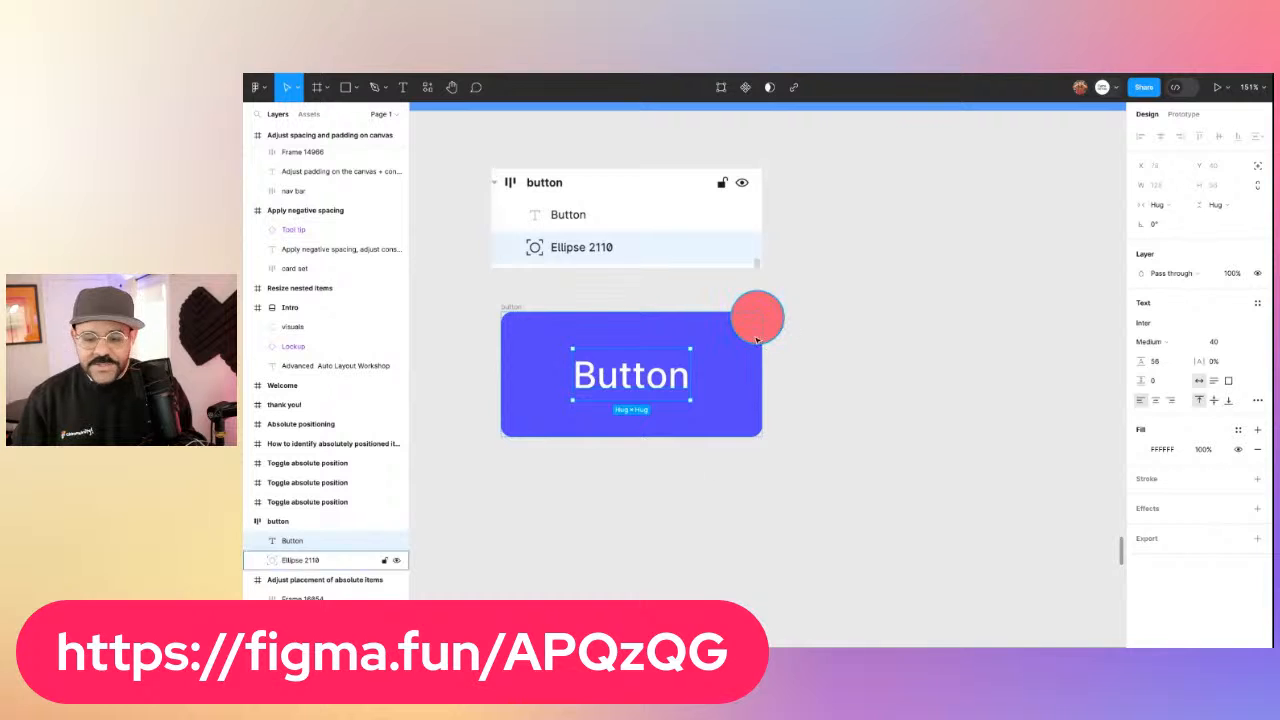
Move the circle to the button's bottom-right corner, align it to the bottom and right edges and offset it to overlap the corner
left_click(757, 338)
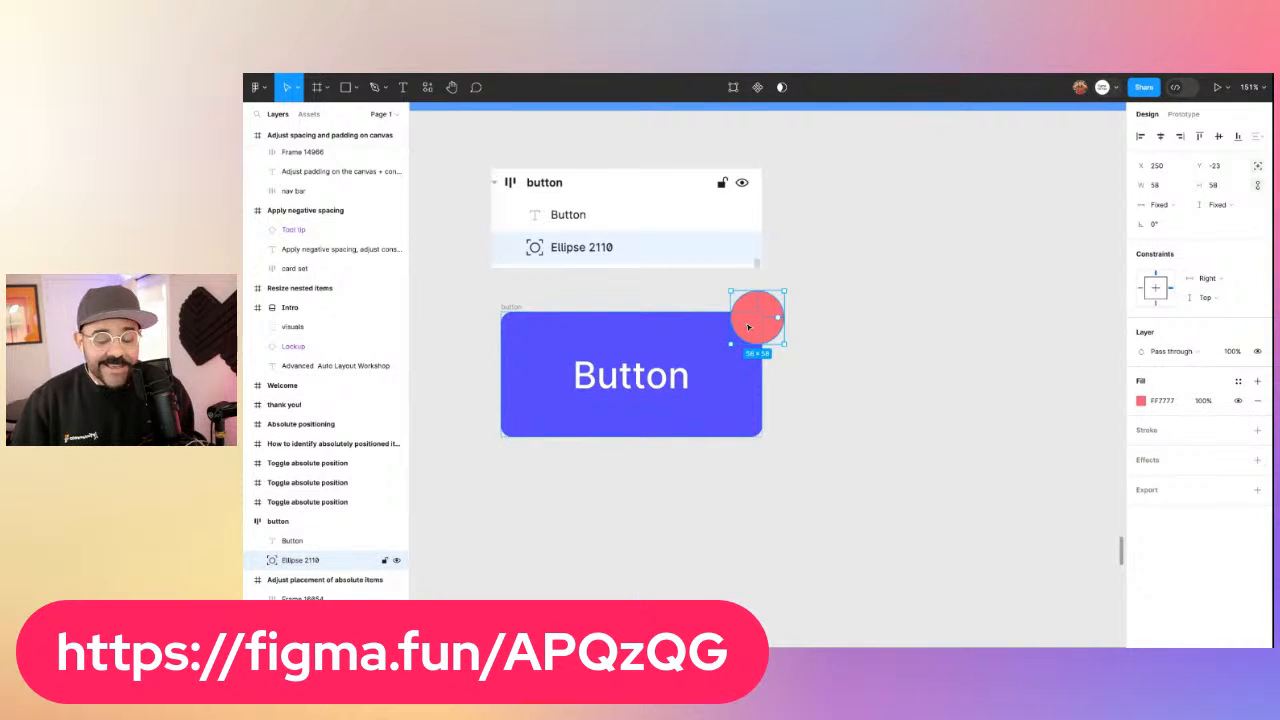
left_click_drag(748, 327, 749, 436)
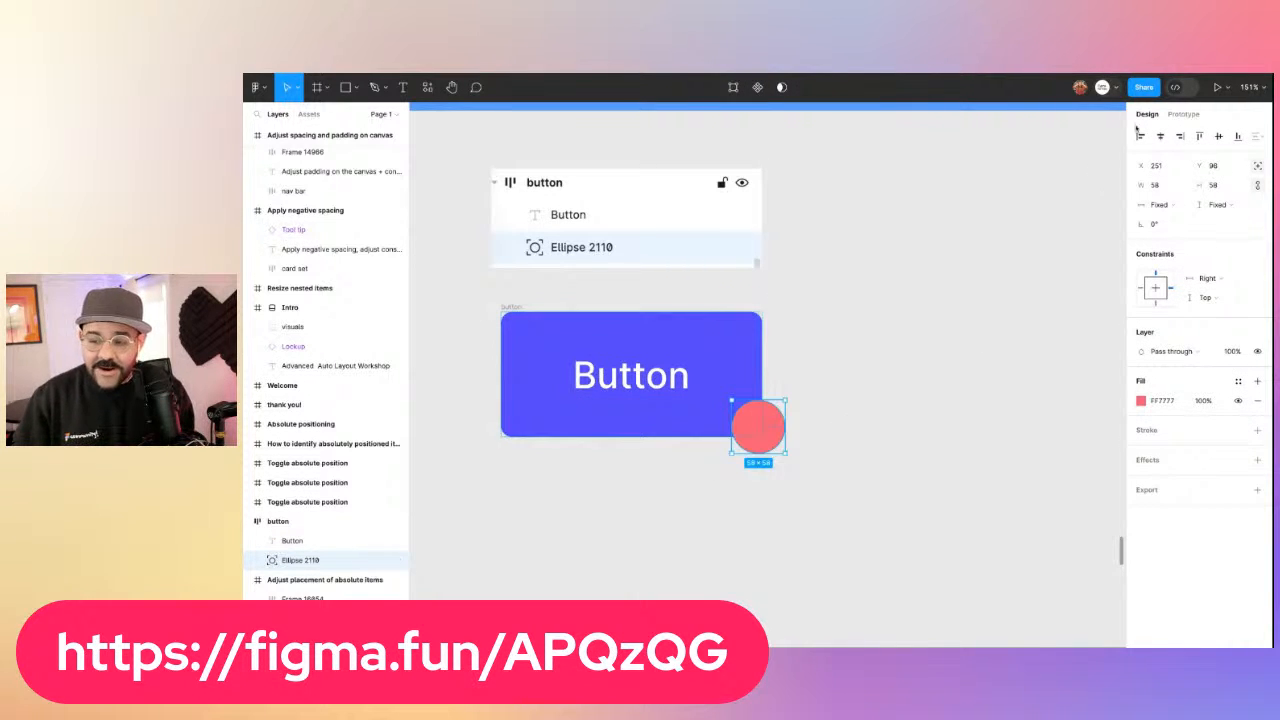
left_click(1238, 136)
left_click(1180, 136)
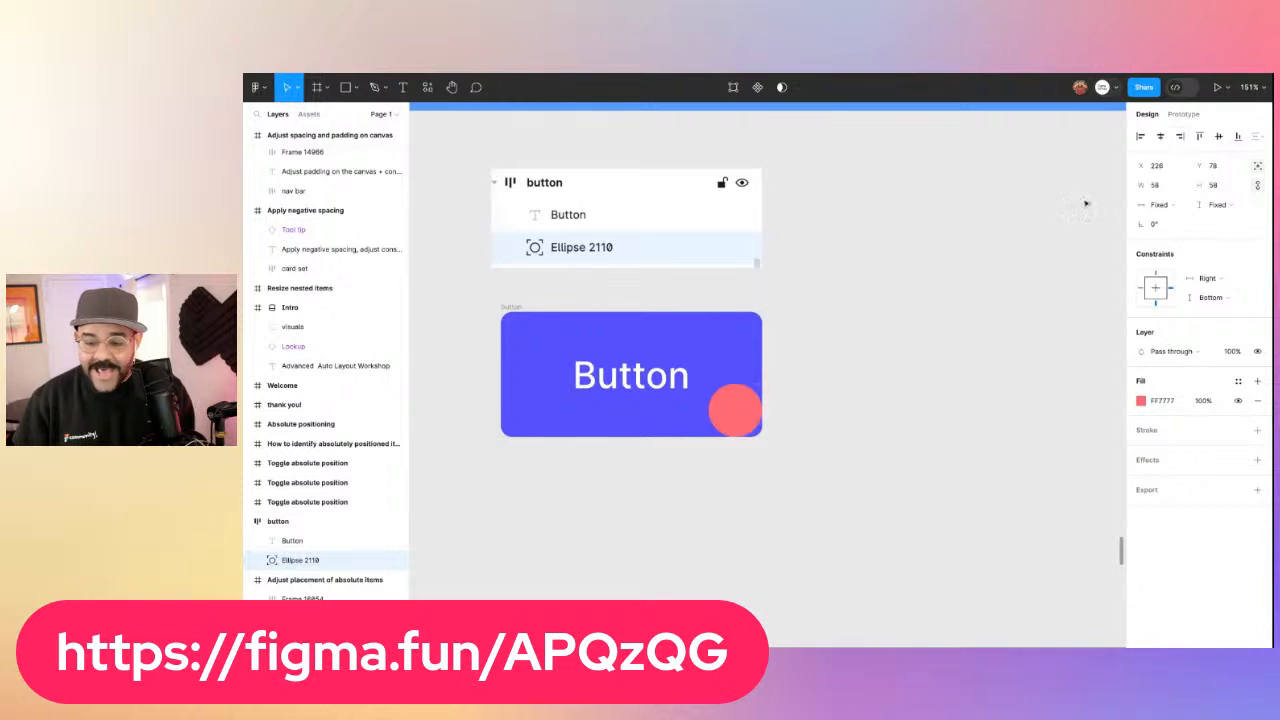
left_click_drag(736, 411, 754, 428)
Append "asdasd" to the button's label to test the circle's bottom-right constraints
double_click(665, 380)
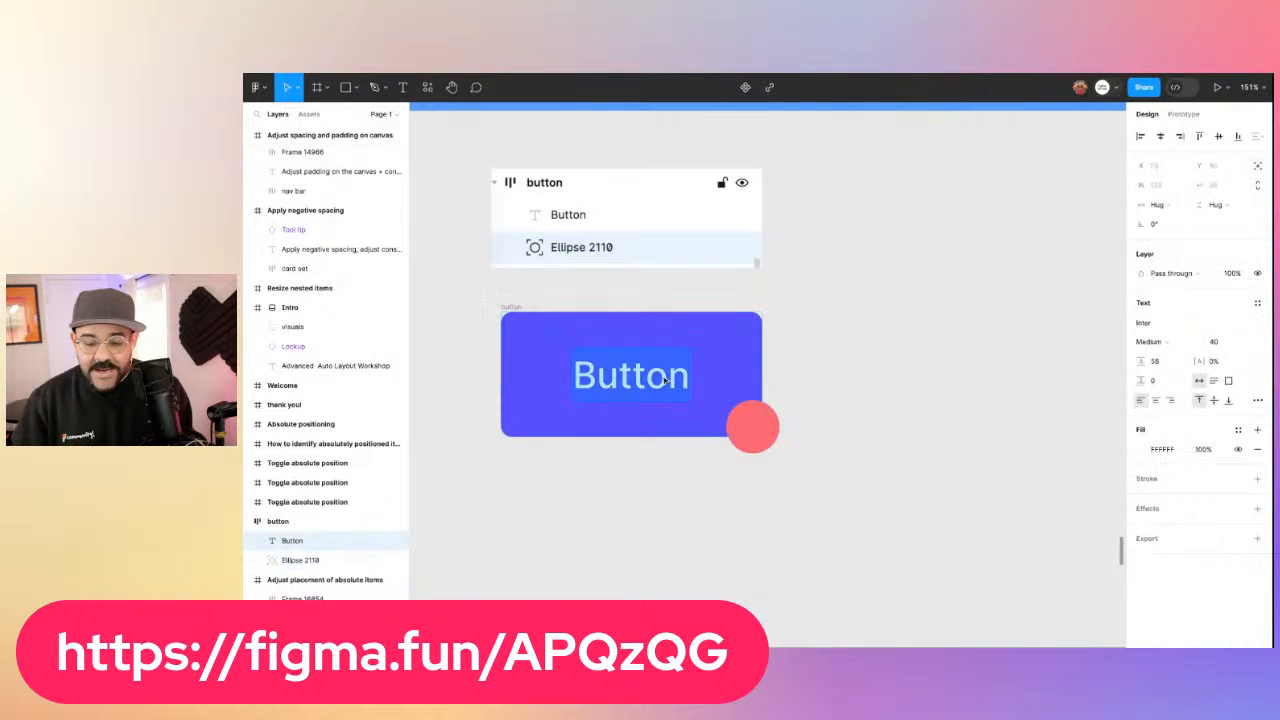
key("Right")
type("asdasd")
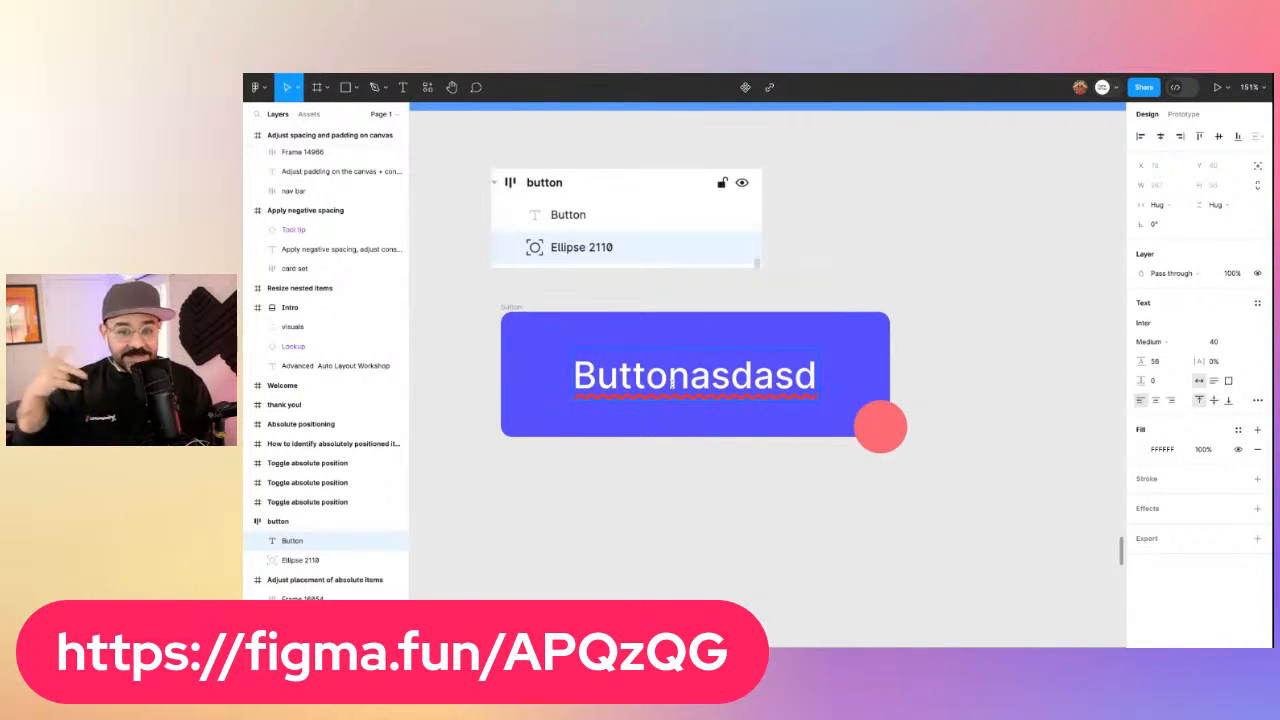
Extend the button label to the three lines "Buttonasdasdasd", "asdasdasdasd" and "asdasd" to test the circle's bottom-right constraints
type("asd")
key("Return")
type("asdasdasd")
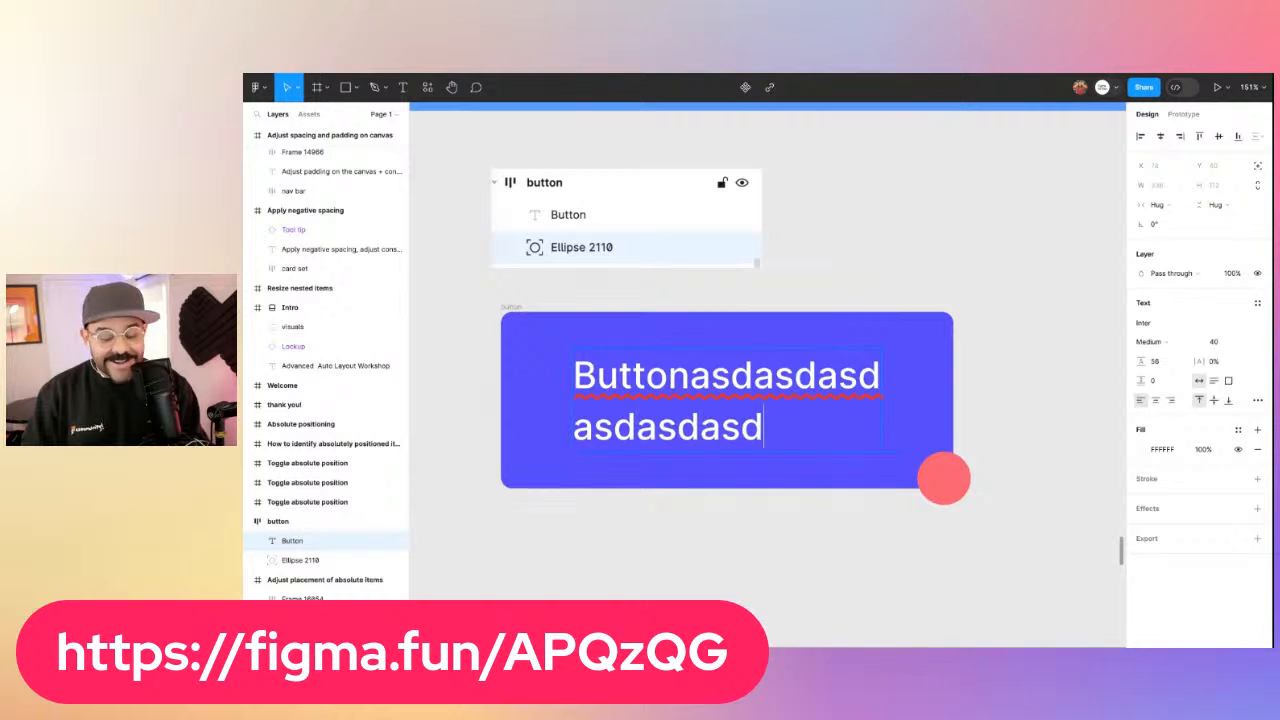
type("asd")
key("Return")
type("asdasd")
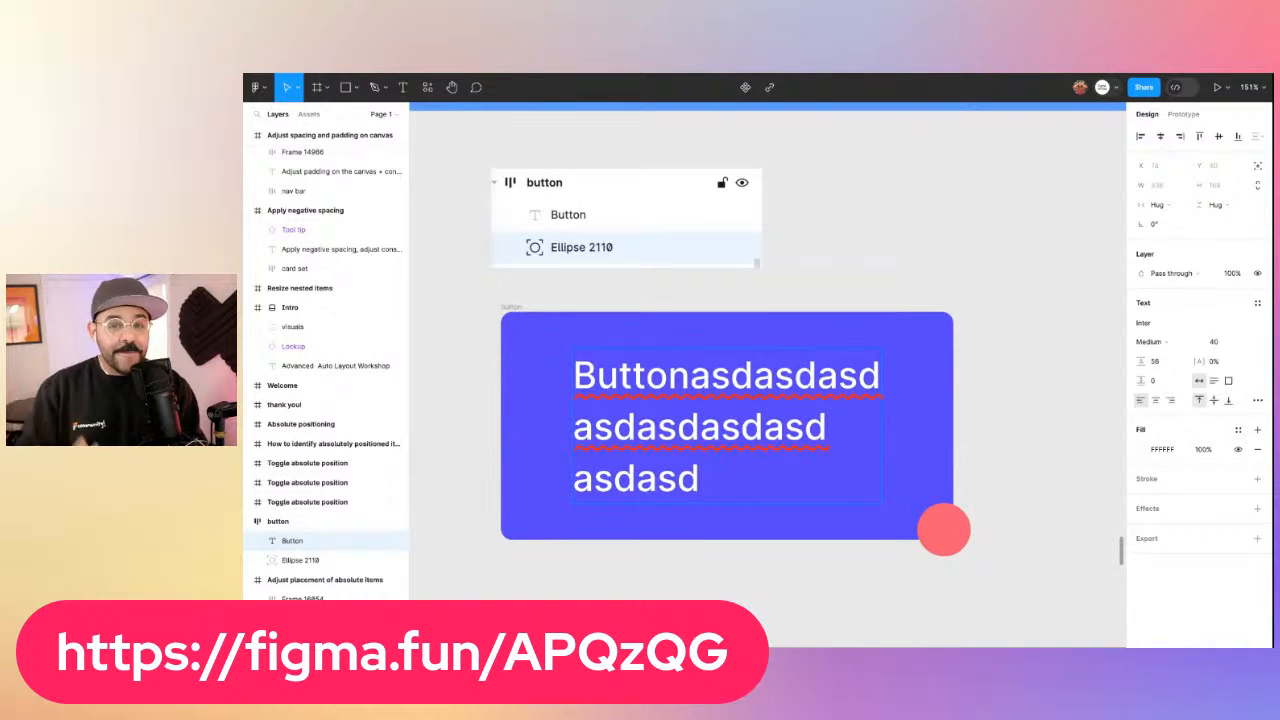
key("Escape")
Duplicate the circle onto the button's top-right corner and recolor the copy cyan (0AFFF0)
left_click(944, 530)
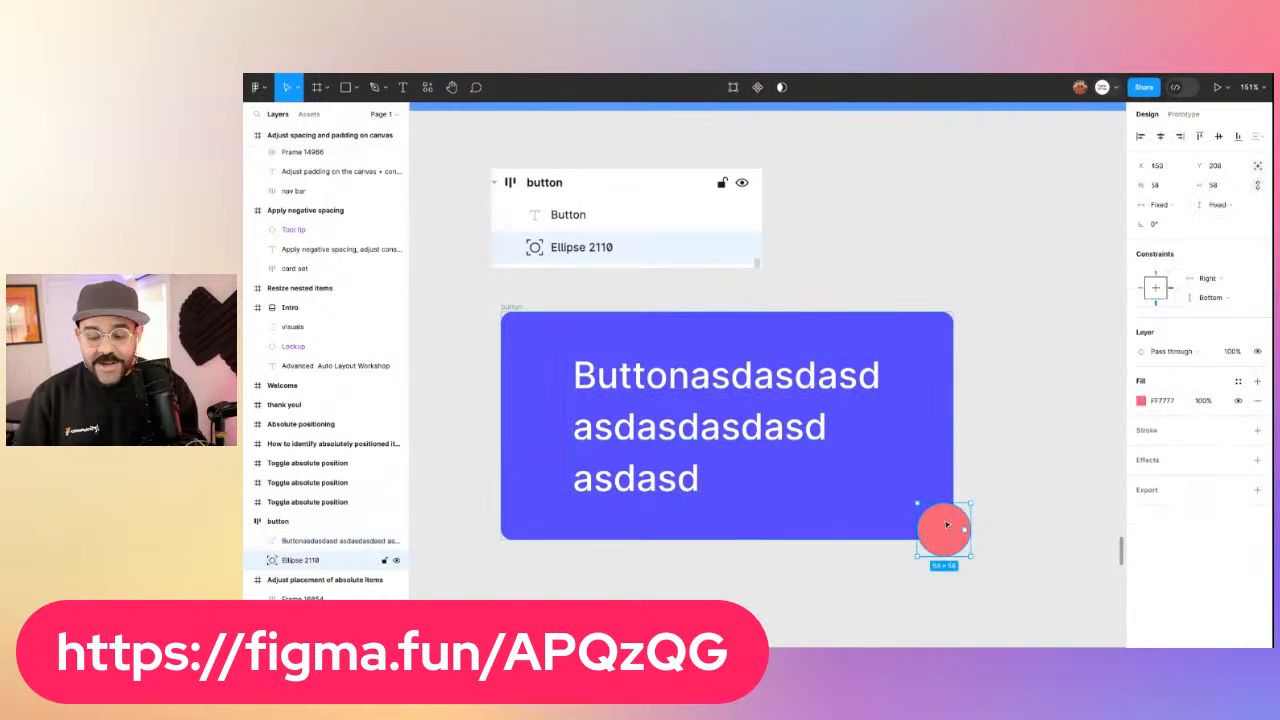
left_click_drag(944, 530, 944, 318, "alt")
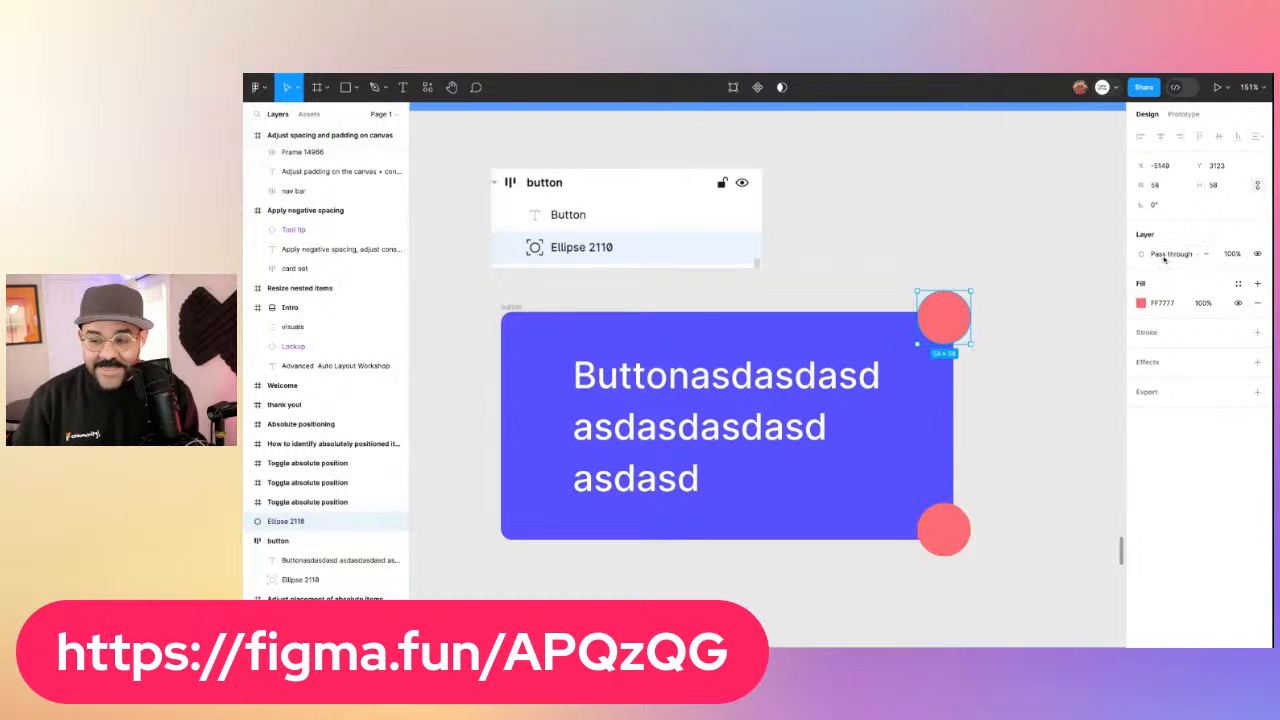
left_click(1141, 303)
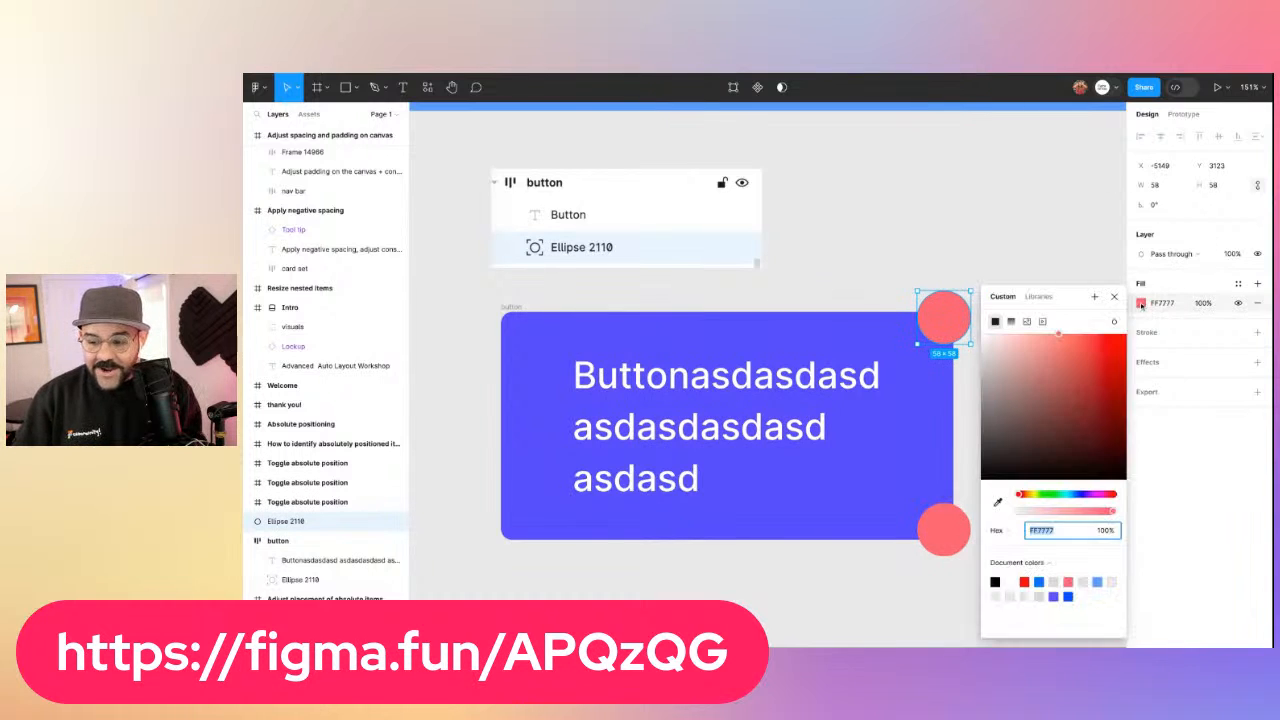
left_click(1069, 495)
left_click(1031, 270)
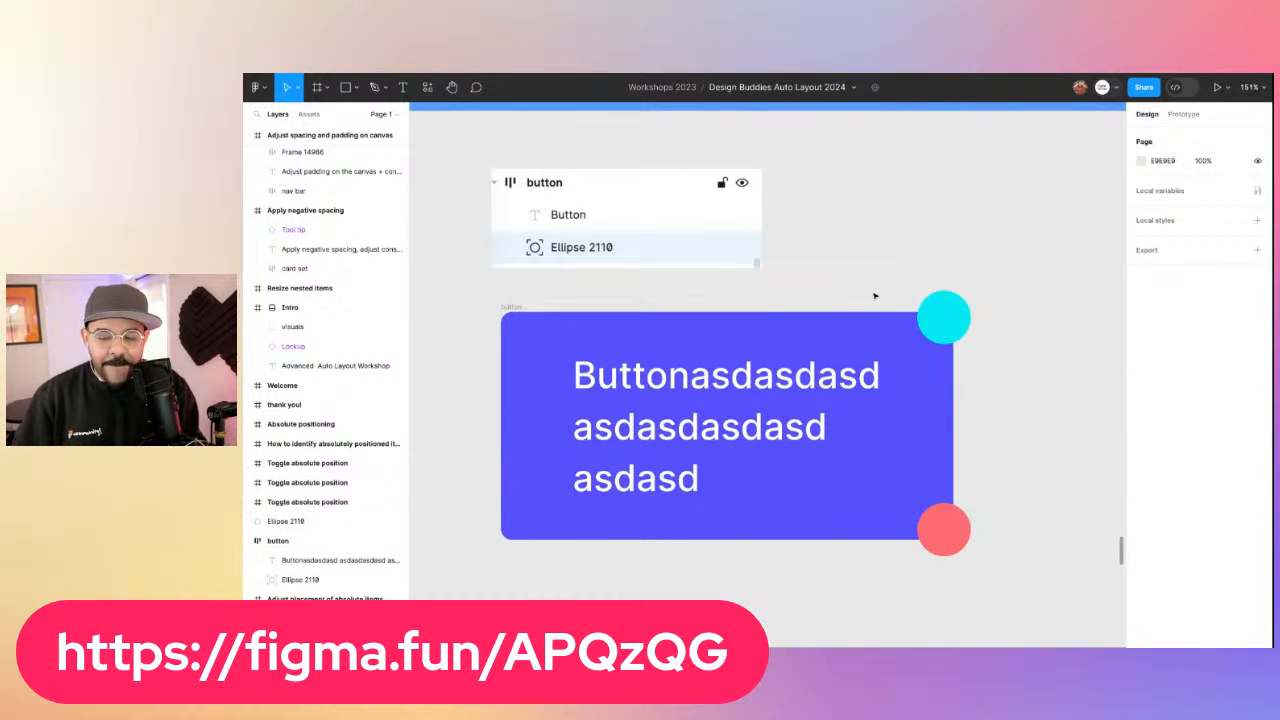
Move the cyan circle inside the button's auto layout frame and give it absolute position
left_click(938, 372)
left_click(931, 318)
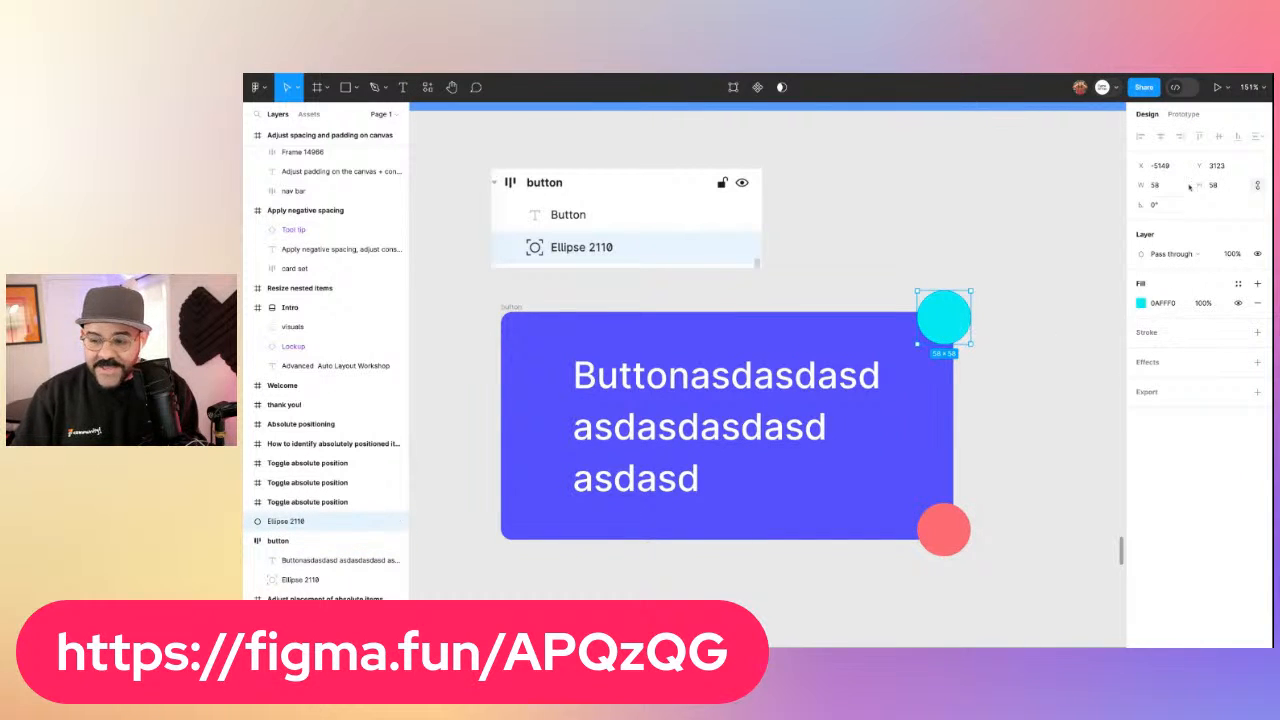
key("Delete")
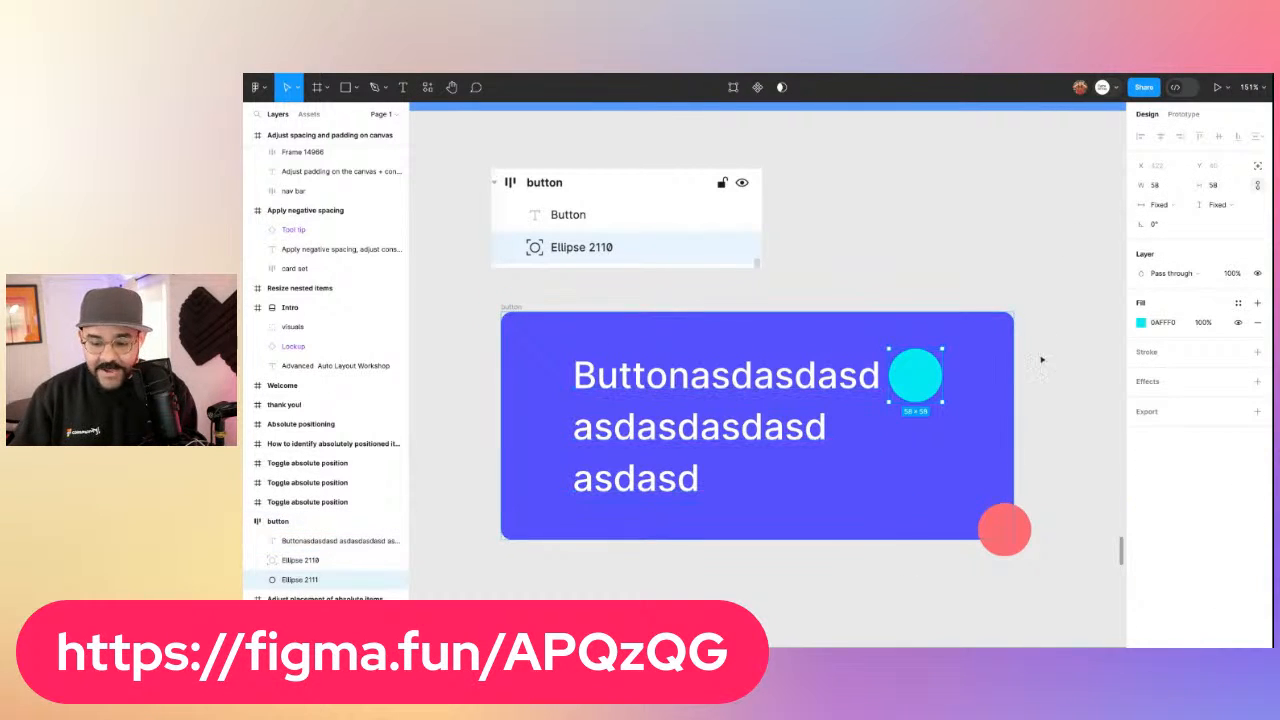
left_click(1257, 167)
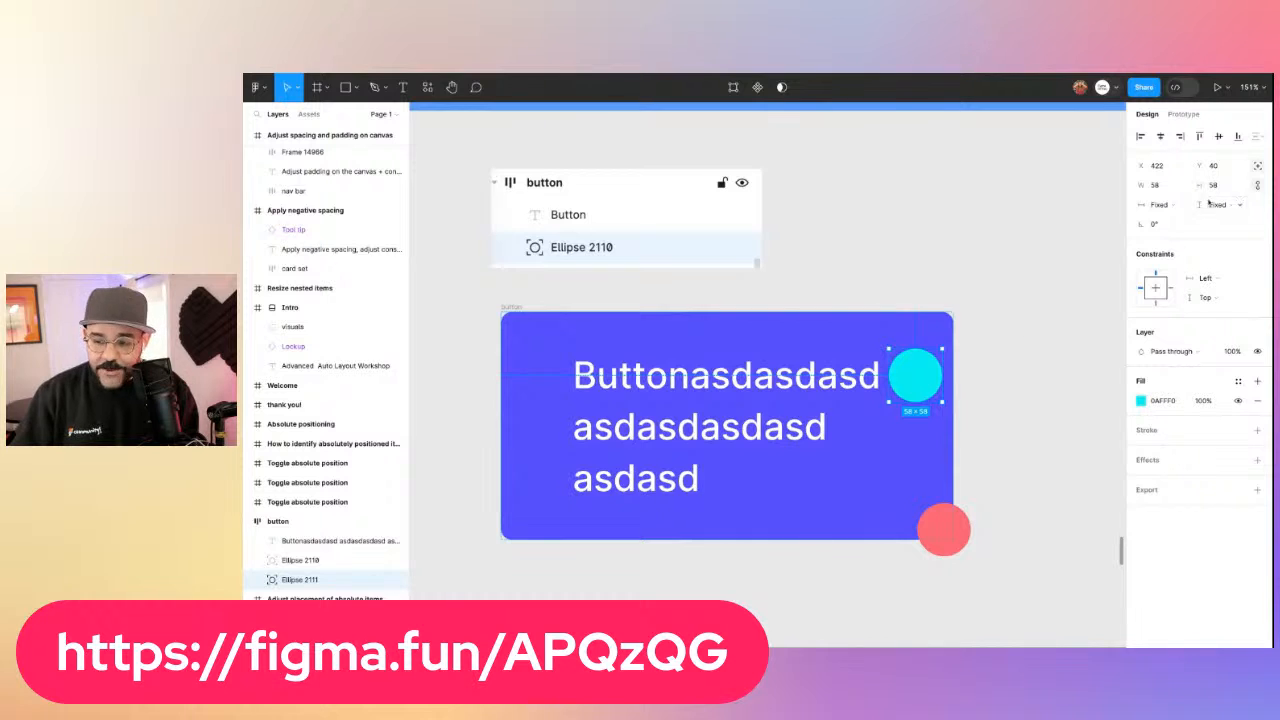
Align the cyan circle to the button's right and top edges, then offset it over the corner at X 463, Y -29
left_click(1180, 137)
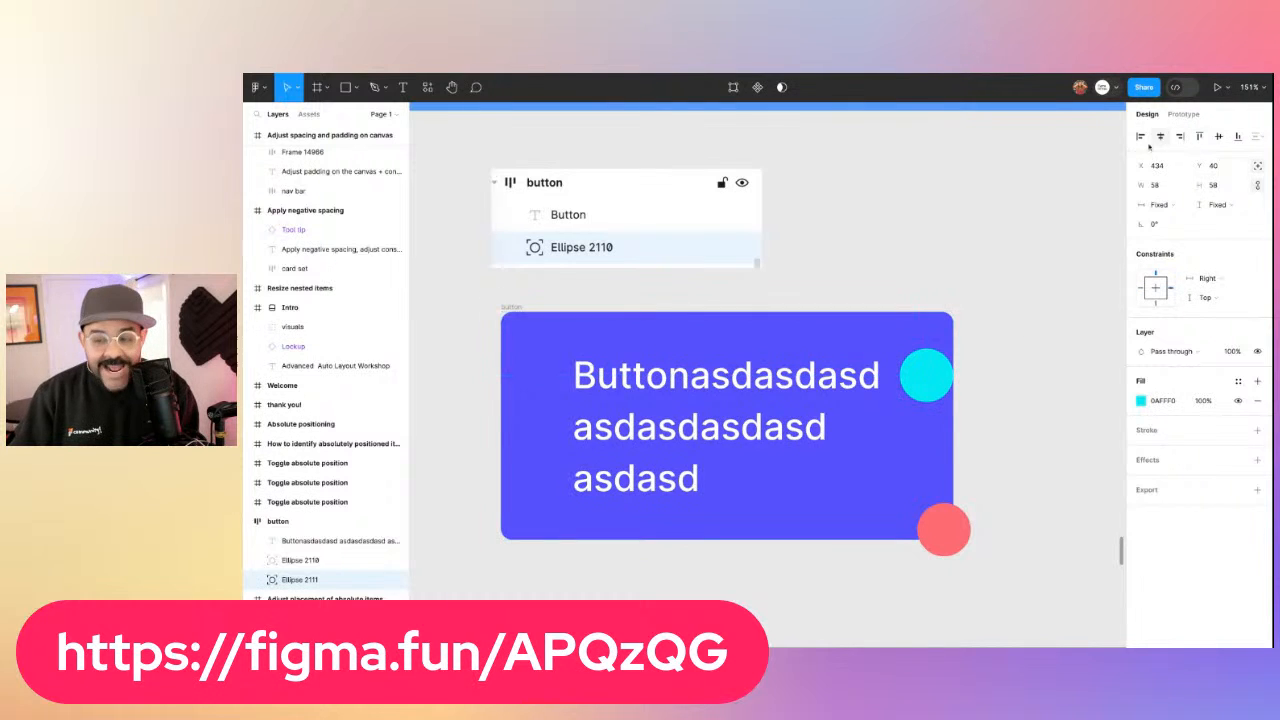
left_click(1199, 137)
left_click_drag(940, 339, 966, 313)
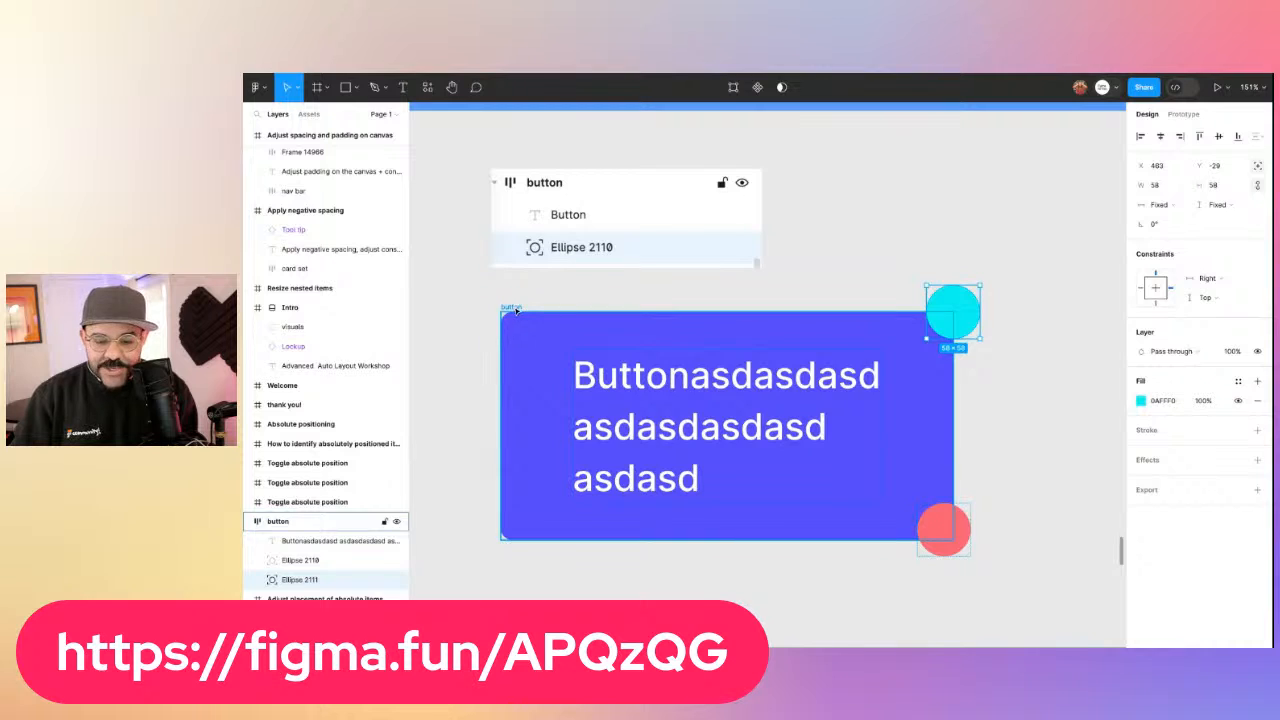
Test both circles' constraints by replacing the button label with the lines "asdasdasdasdasdasdasd", "asdasdasd", "asd" and "as"
double_click(689, 418)
type("asdasdasdasd")
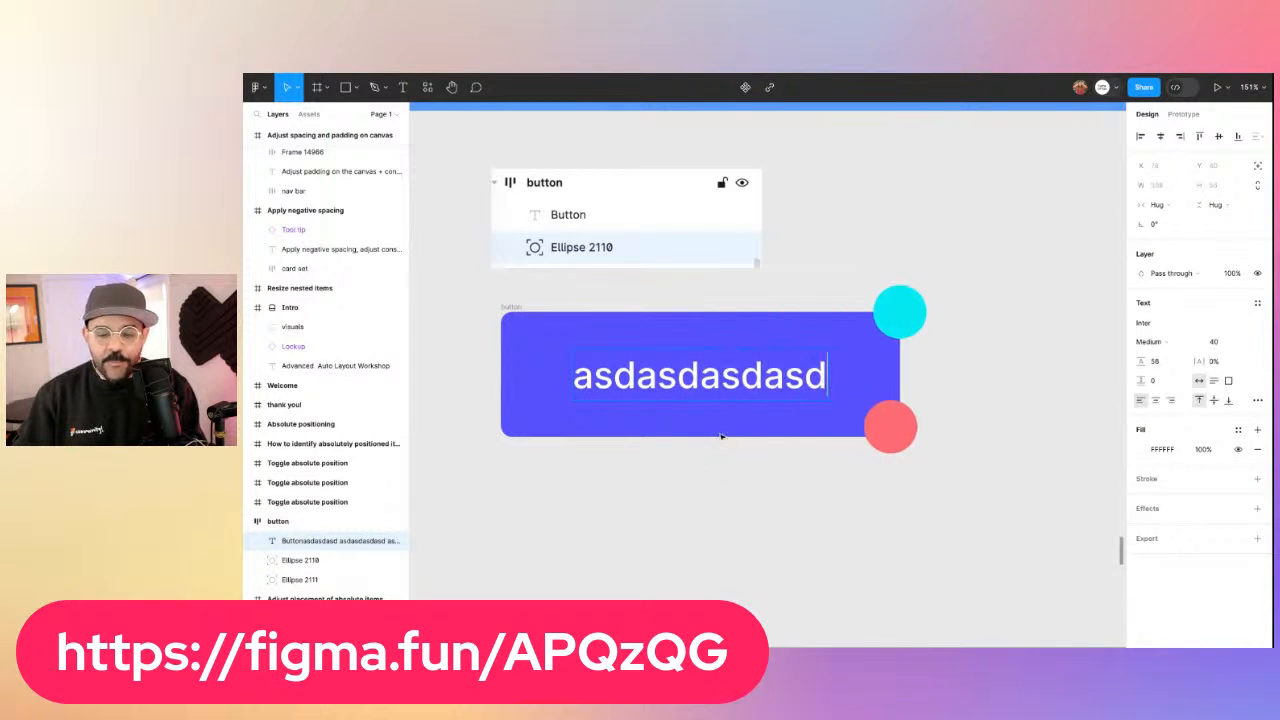
type("asdasdasd asdasdasd")
key("Return")
type("asdasdasd")
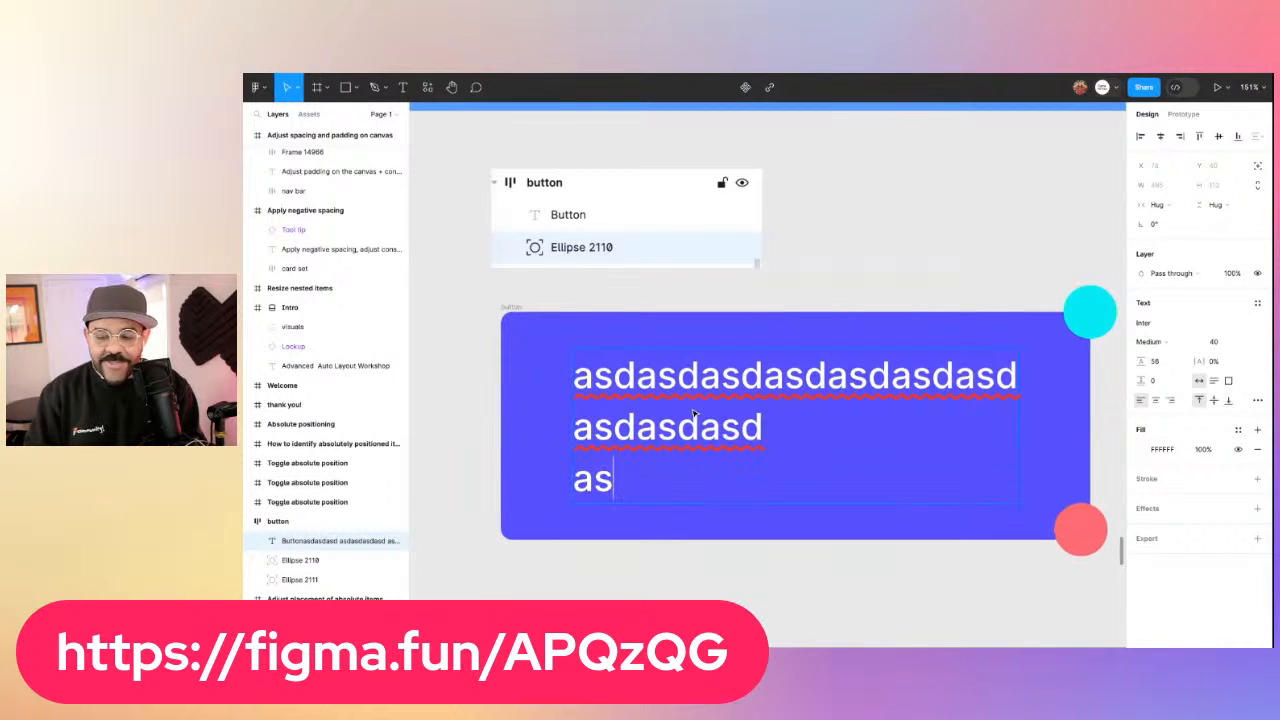
key("Return")
type("as")
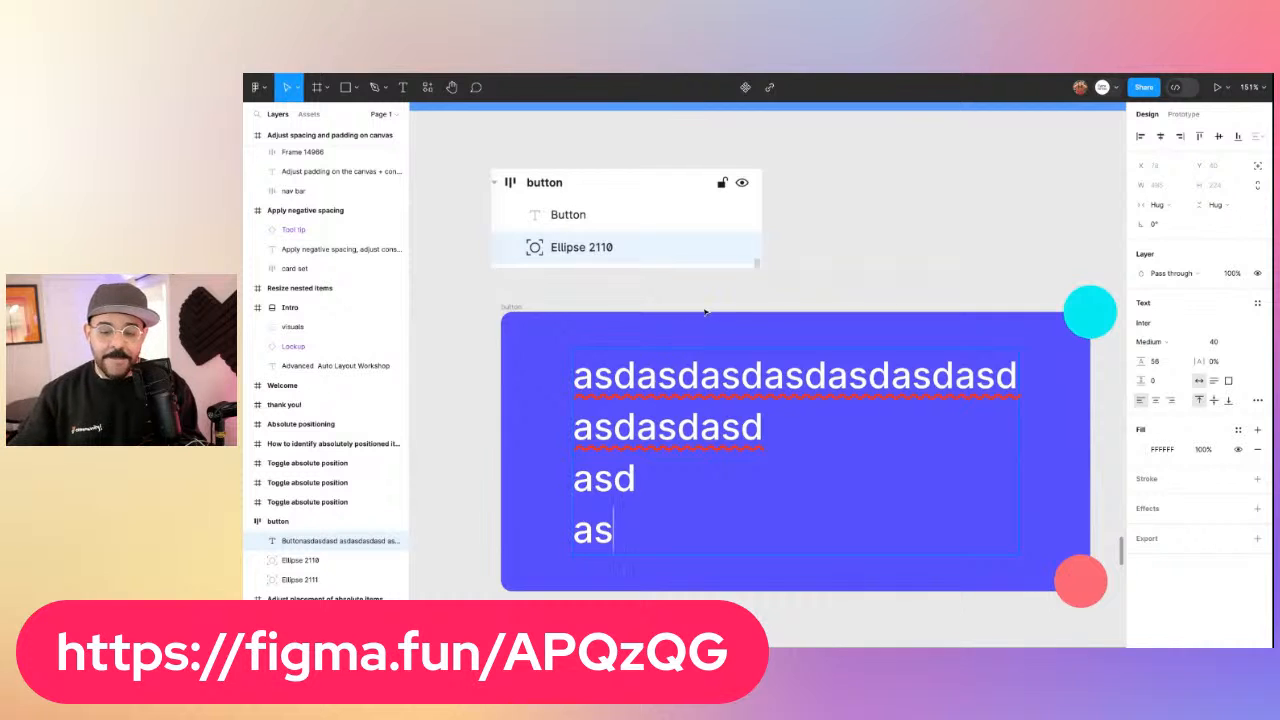
key("Escape")
scroll(889, 266, "down", 3)
left_click(970, 292)
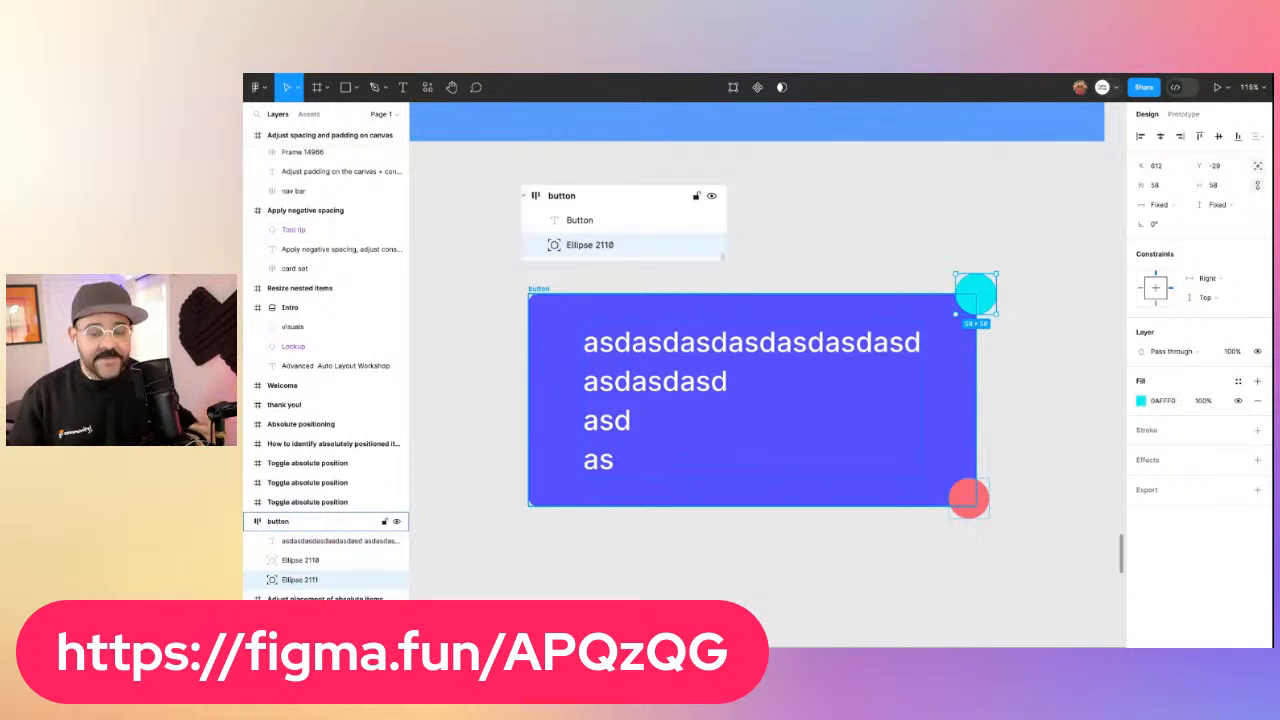
left_click(837, 233)
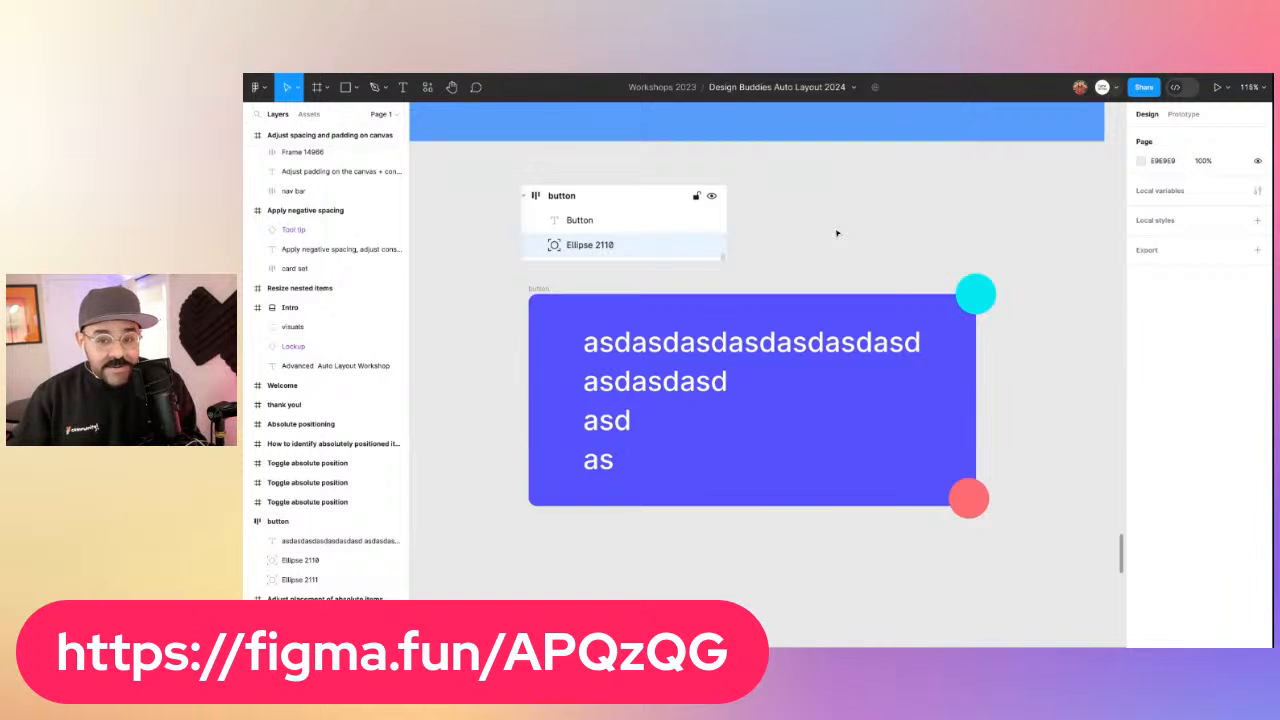
Draw a rectangle about 253 × 128 below the button and fill it with red (FF1616)
scroll(839, 253, "down", 10)
scroll(839, 291, "up", 6)
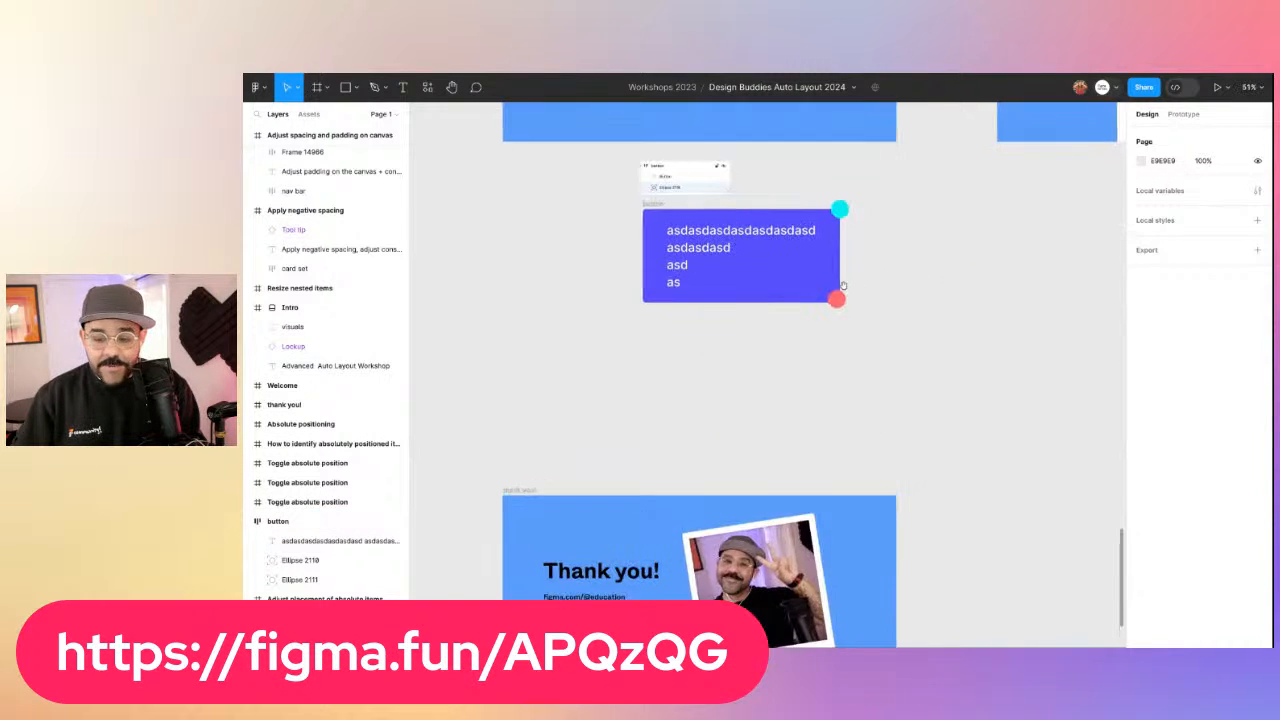
left_click_drag(858, 268, 745, 332)
scroll(745, 332, "up", 3, "ctrl")
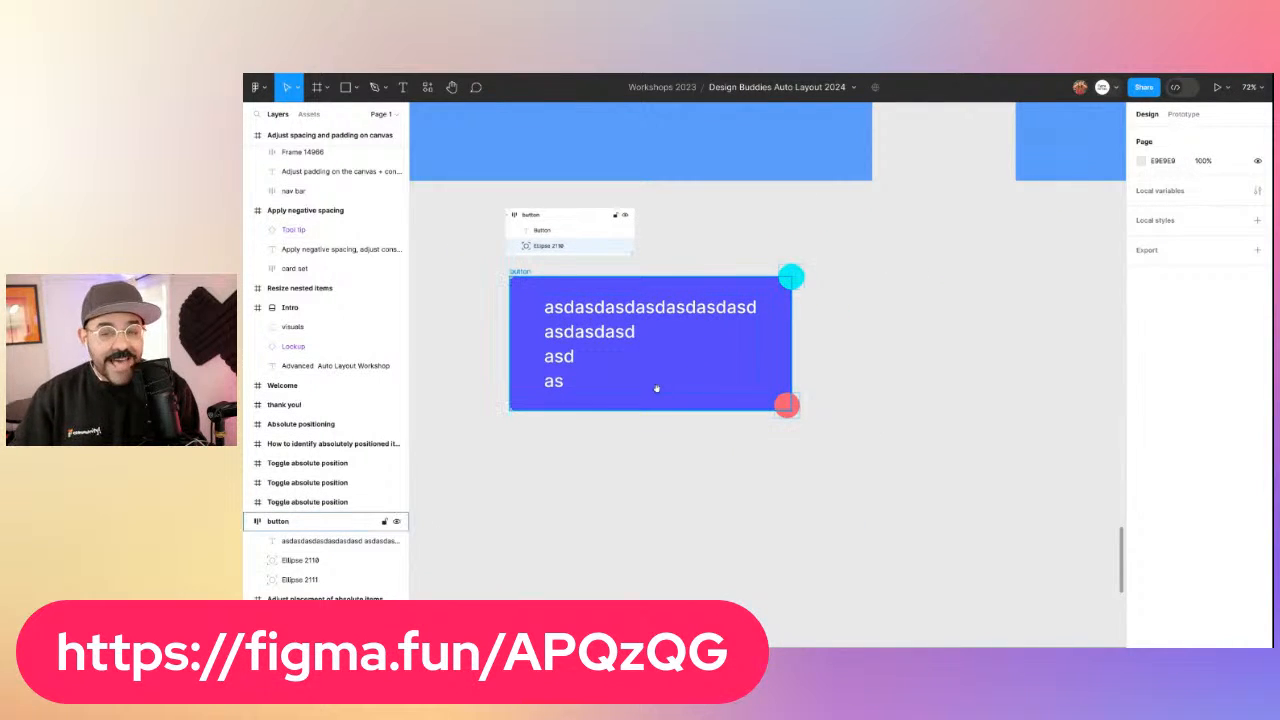
key("t")
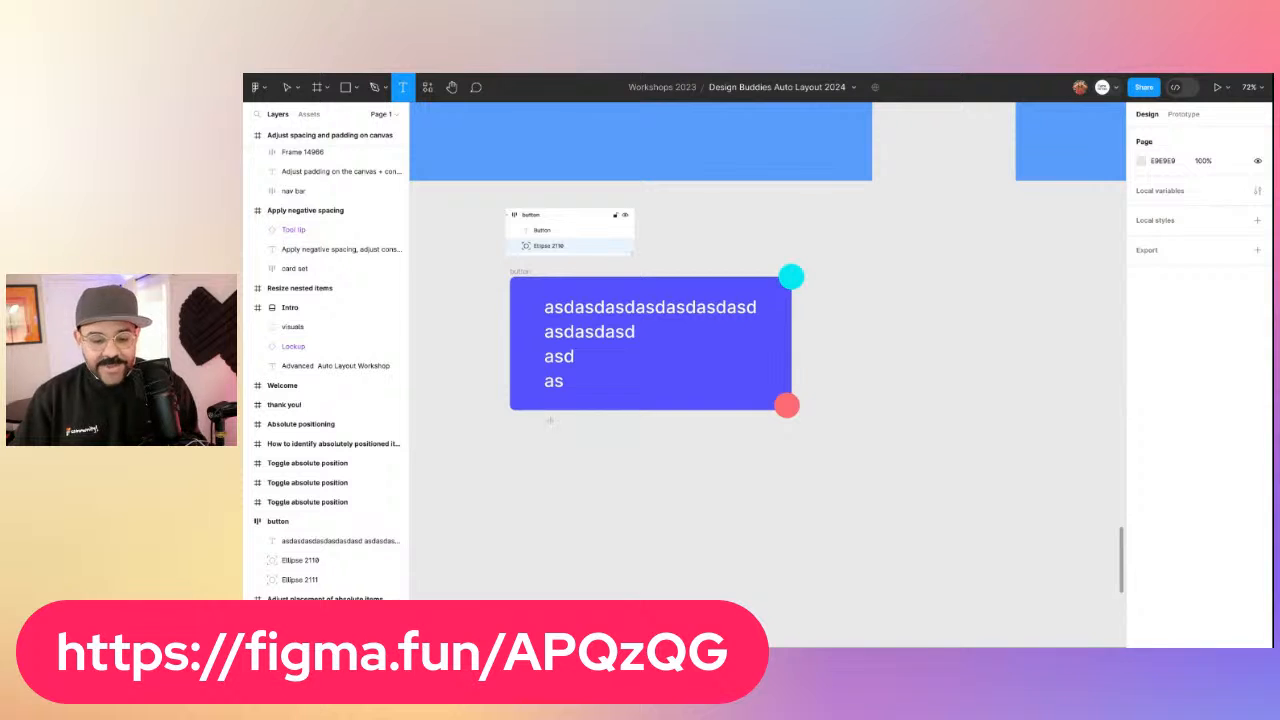
key("r")
left_click_drag(531, 446, 642, 500)
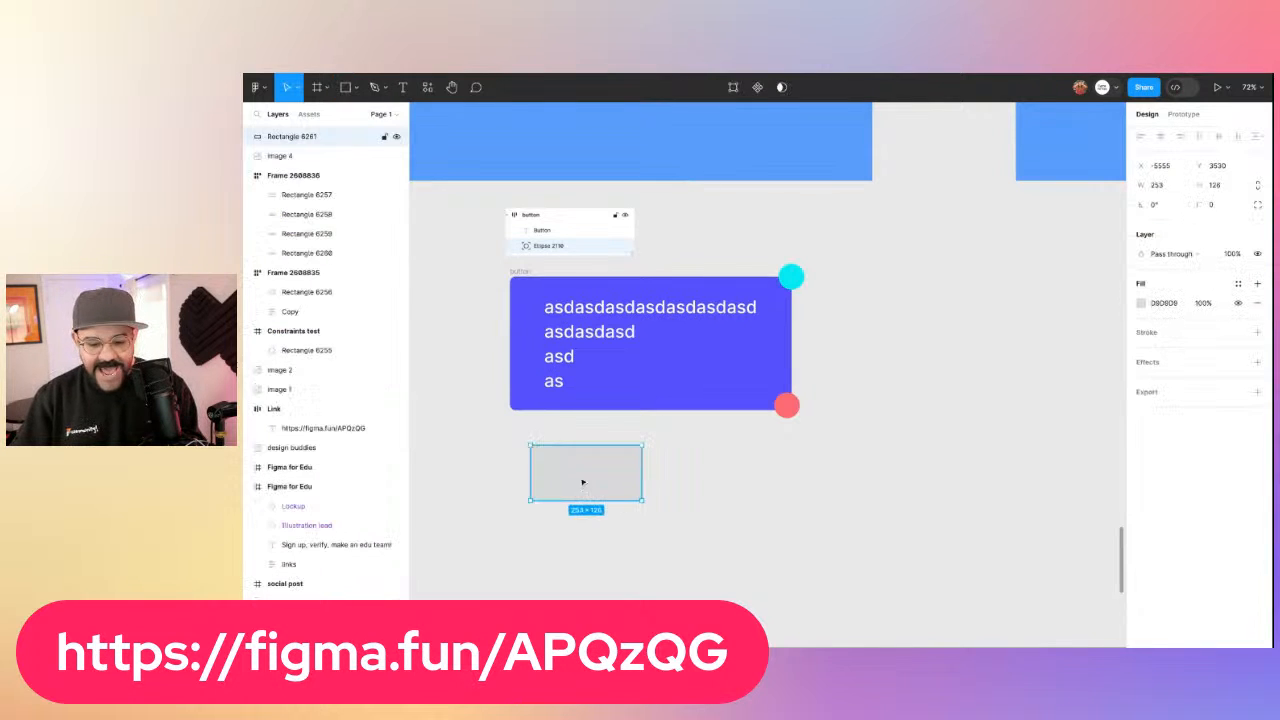
left_click(1141, 302)
left_click(1088, 352)
left_click(714, 466)
Reduce the red rectangle's height to about 46, then move it inside the button frame with absolute position
left_click(596, 498)
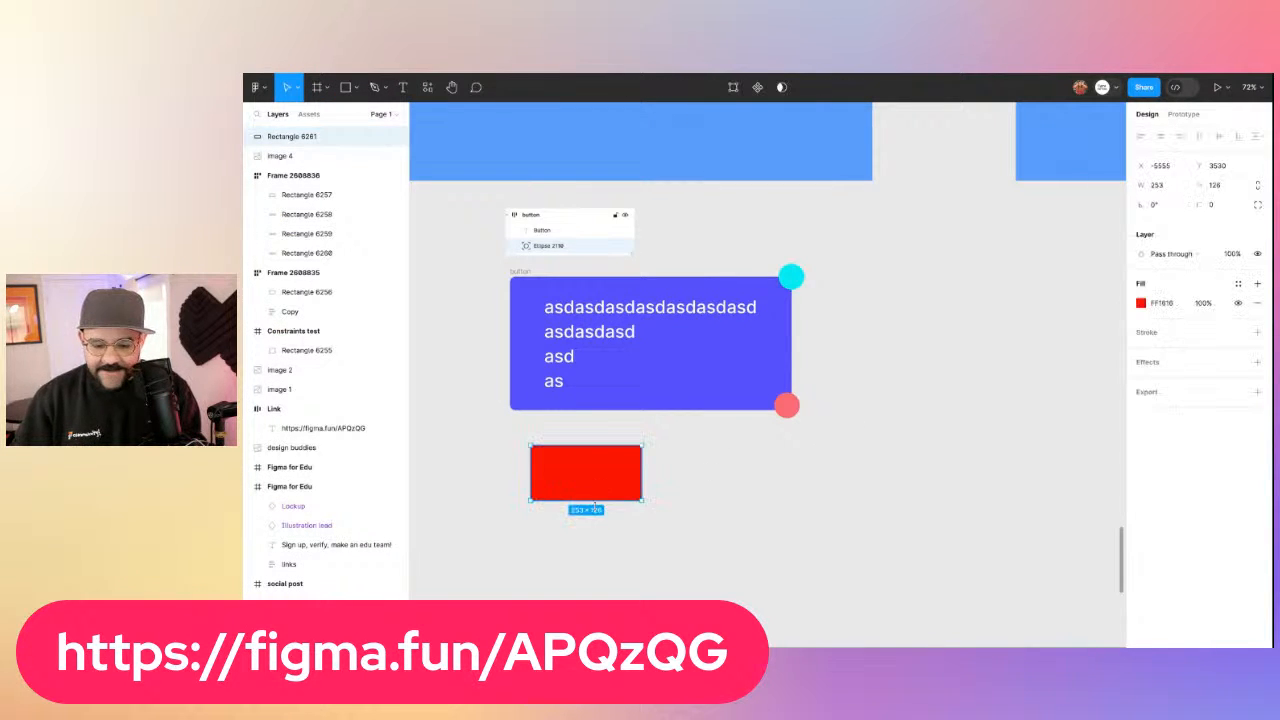
left_click_drag(596, 500, 596, 465)
key("Delete")
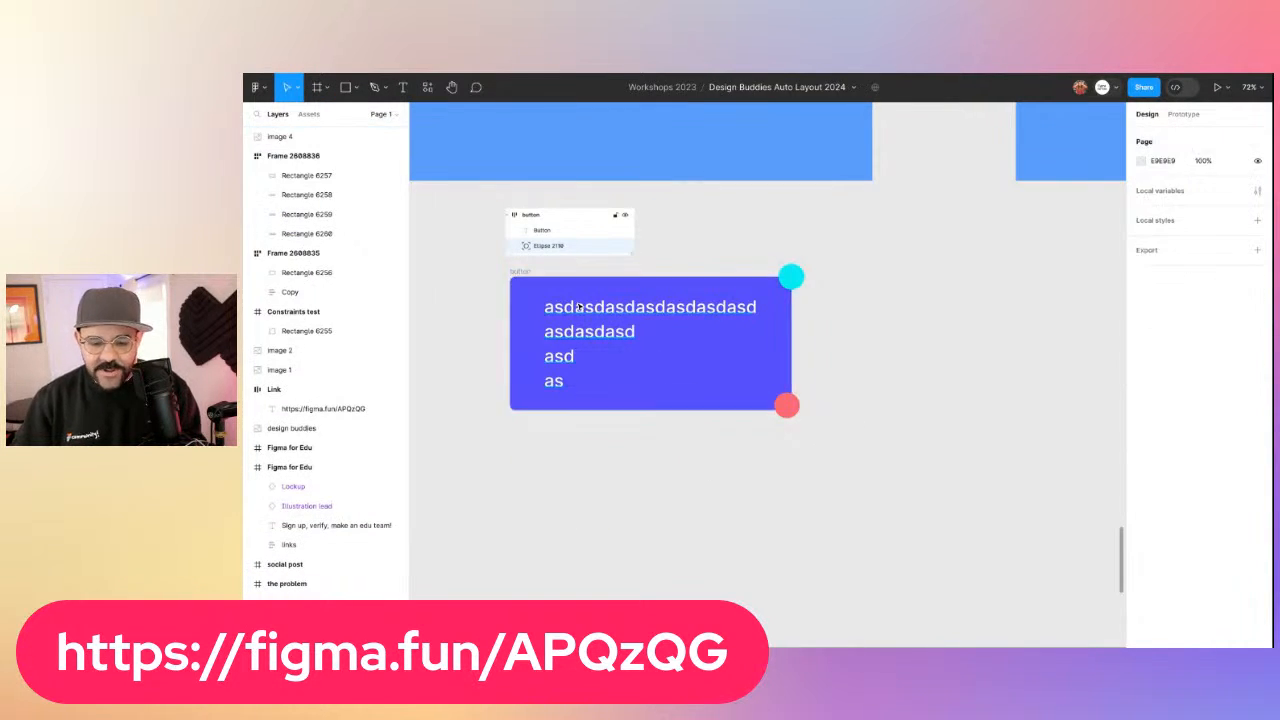
left_click(522, 274)
key("ctrl+v")
left_click(1258, 166)
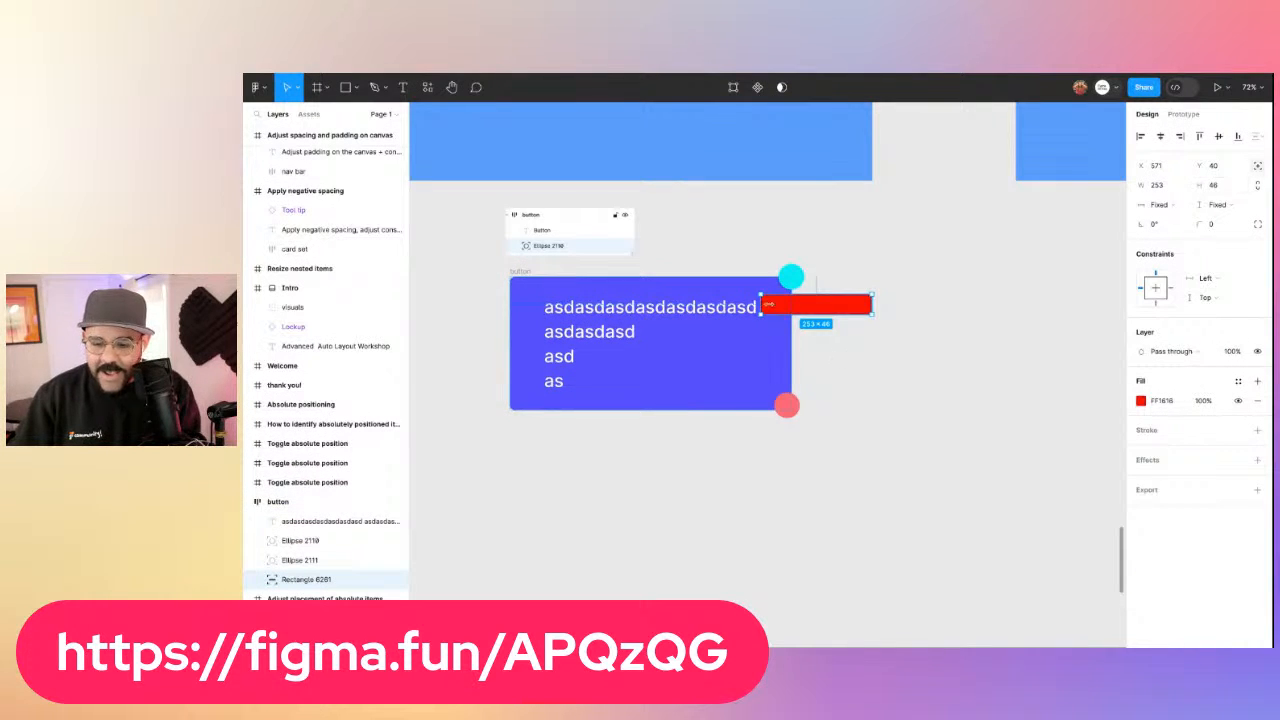
Place the red rectangle across the button's bottom edge at X 48, Y 281, 544 wide, and set its horizontal constraint to Left and right
mouse_move(803, 309)
left_mouse_down()
mouse_move(609, 410)
mouse_move(573, 413)
mouse_move(770, 411)
left_mouse_up()
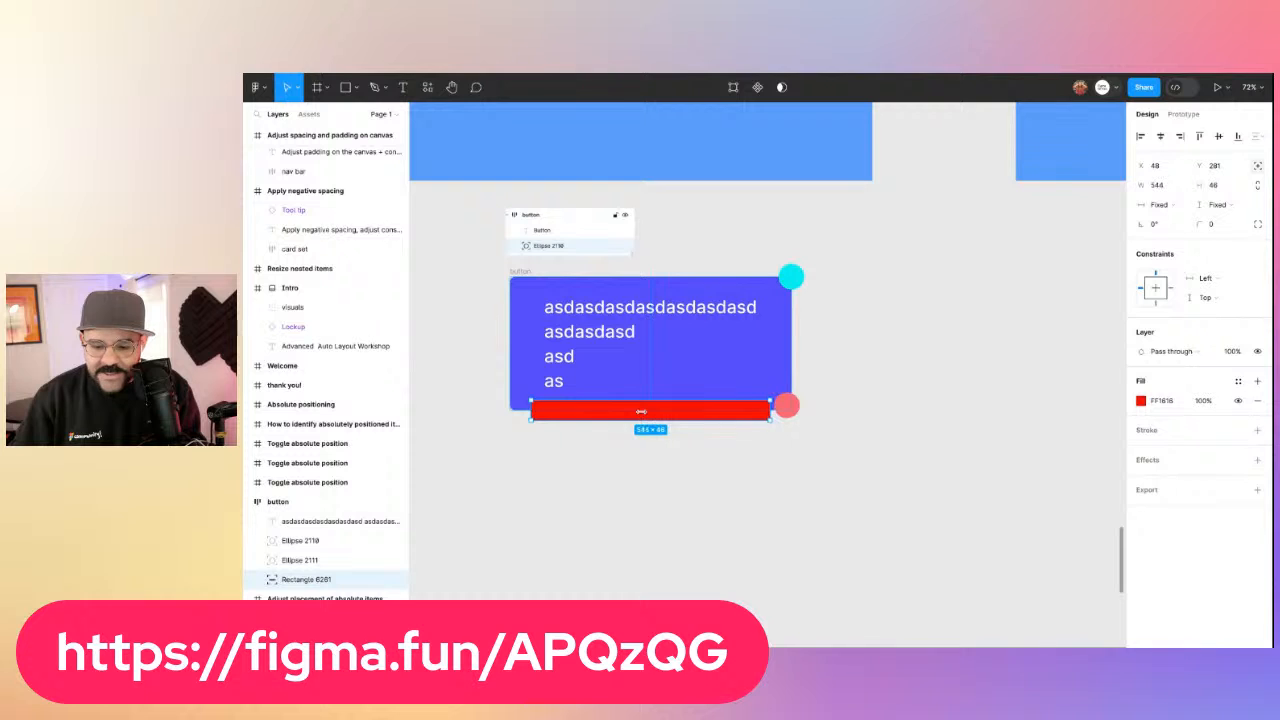
left_click_drag(582, 411, 582, 411)
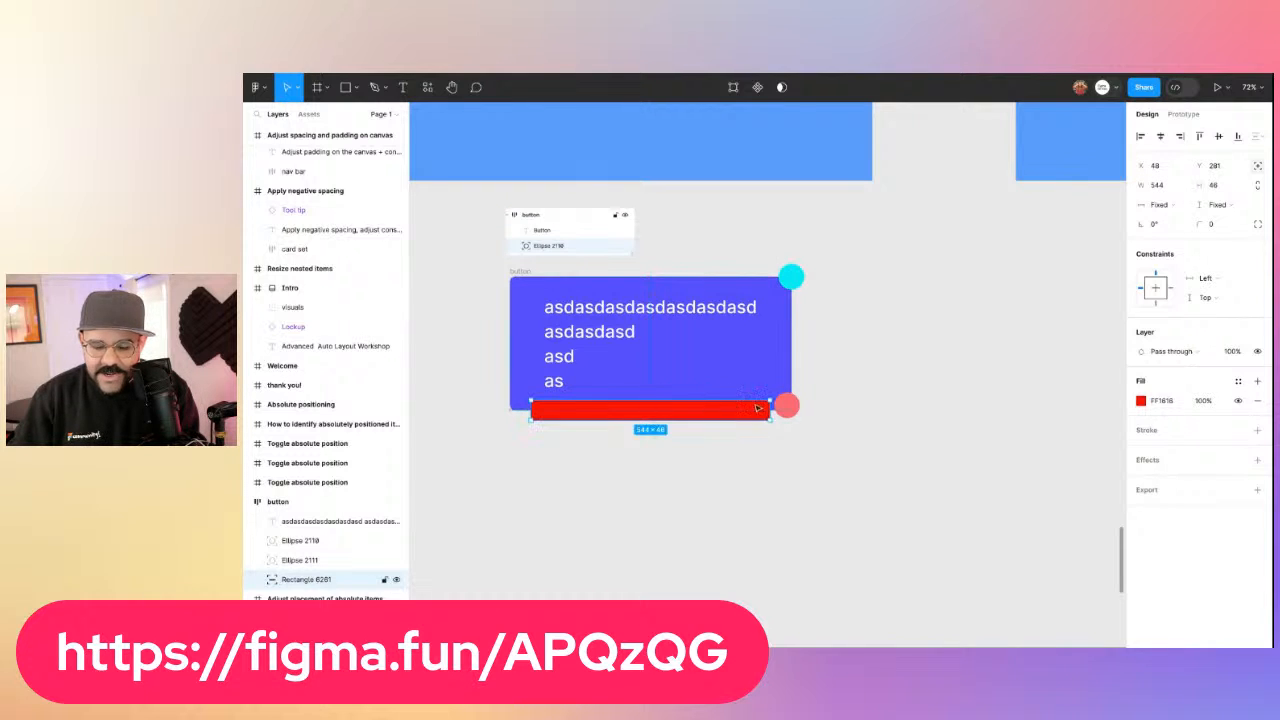
left_click(1215, 279)
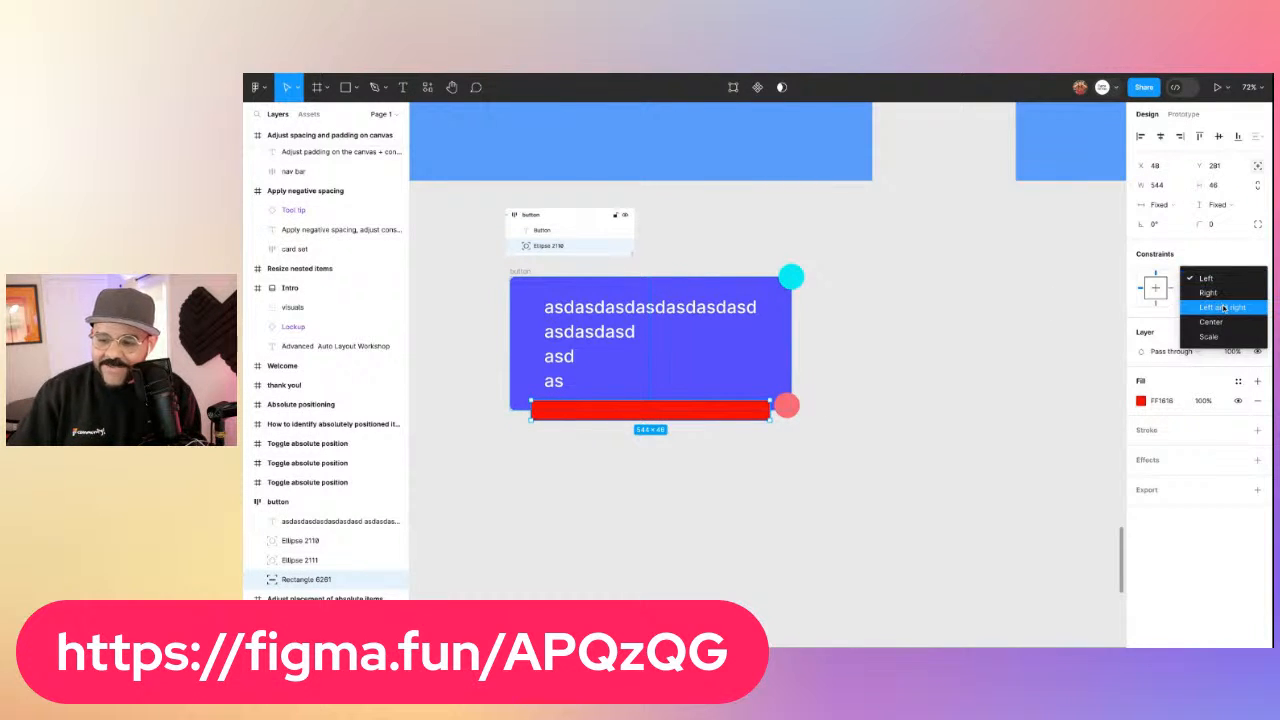
left_click(1224, 308)
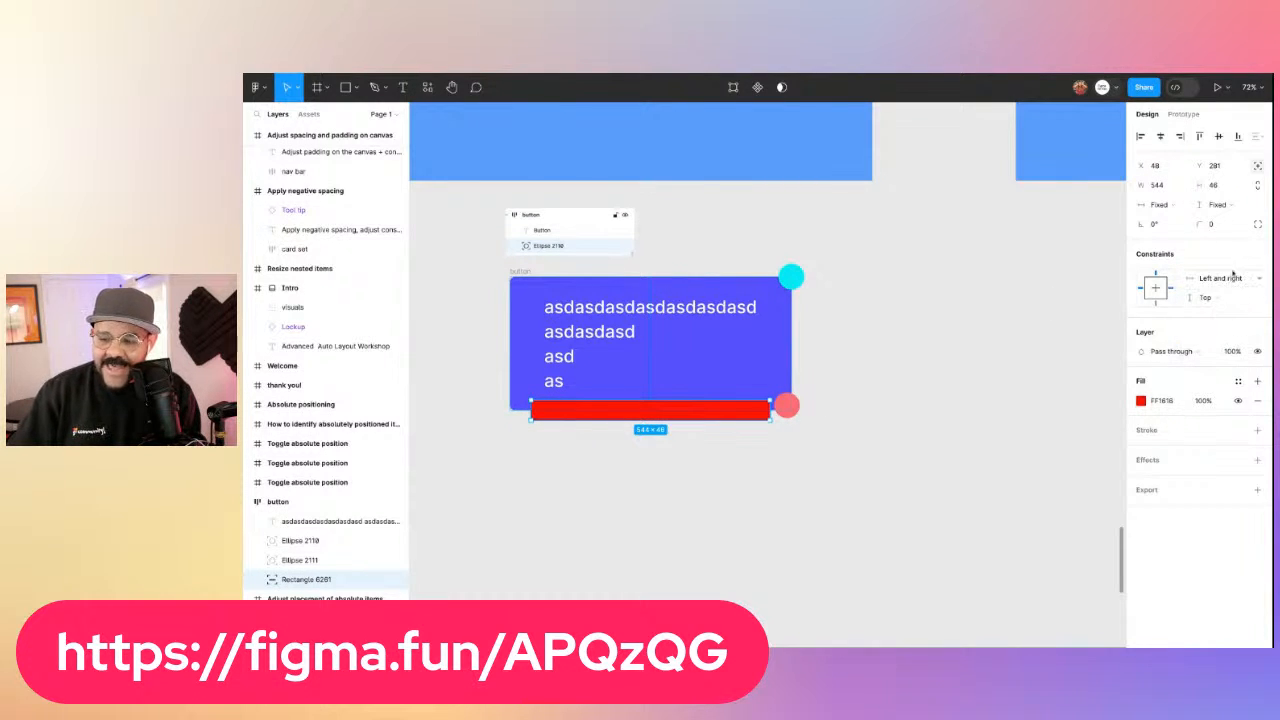
Change the label's second line to "asdasdasdlaskjdlaksjdlakjsdlkjasldkjasldkjalskjdlaskd" to test the rectangle's stretching, then try an extra line and undo it
double_click(628, 331)
type("asdasdasdlaskjdlaksjdlakjsdlkjasldkjasldkjalskjdlaskd")
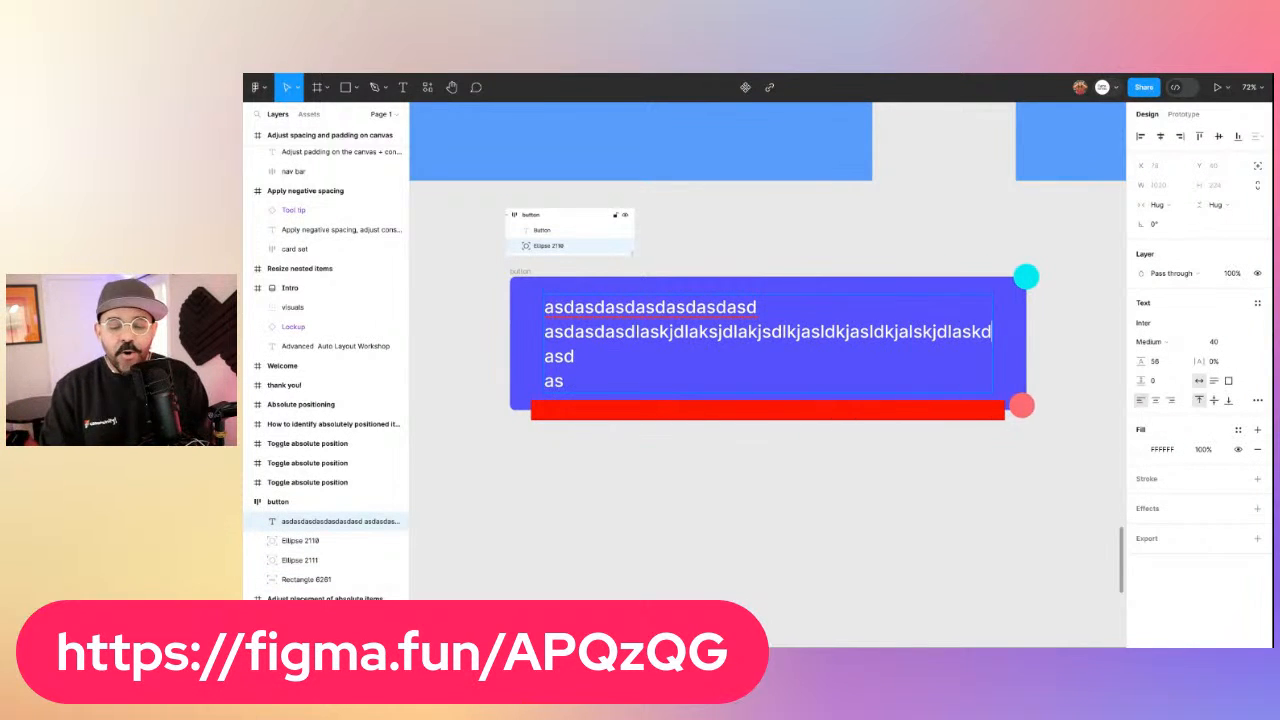
key("Return")
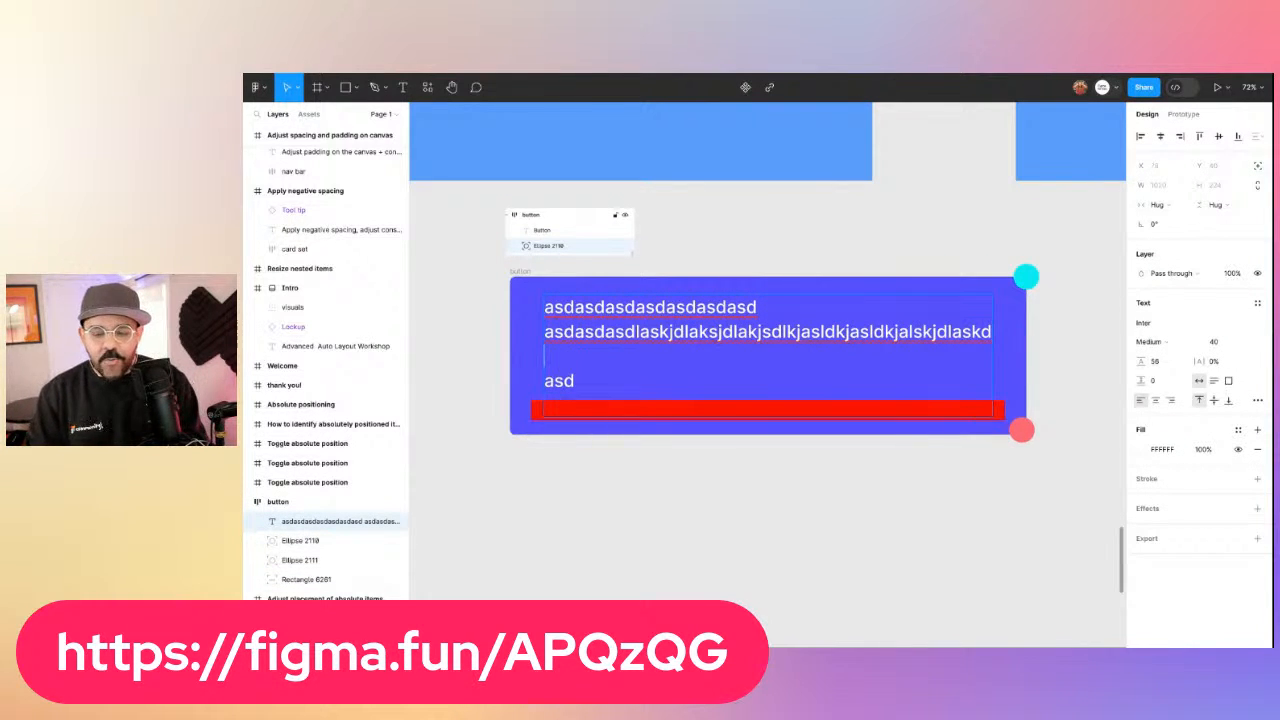
type("asdas")
key("super+z")
key("super+z")
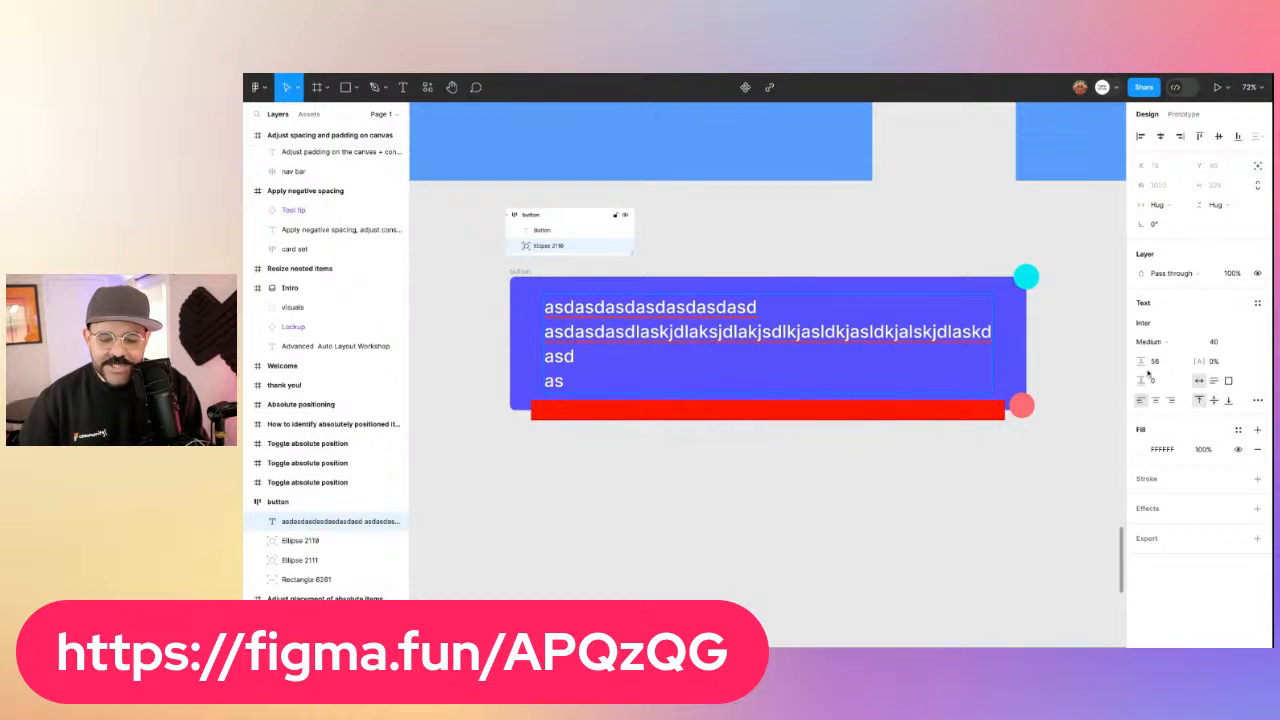
key("Escape")
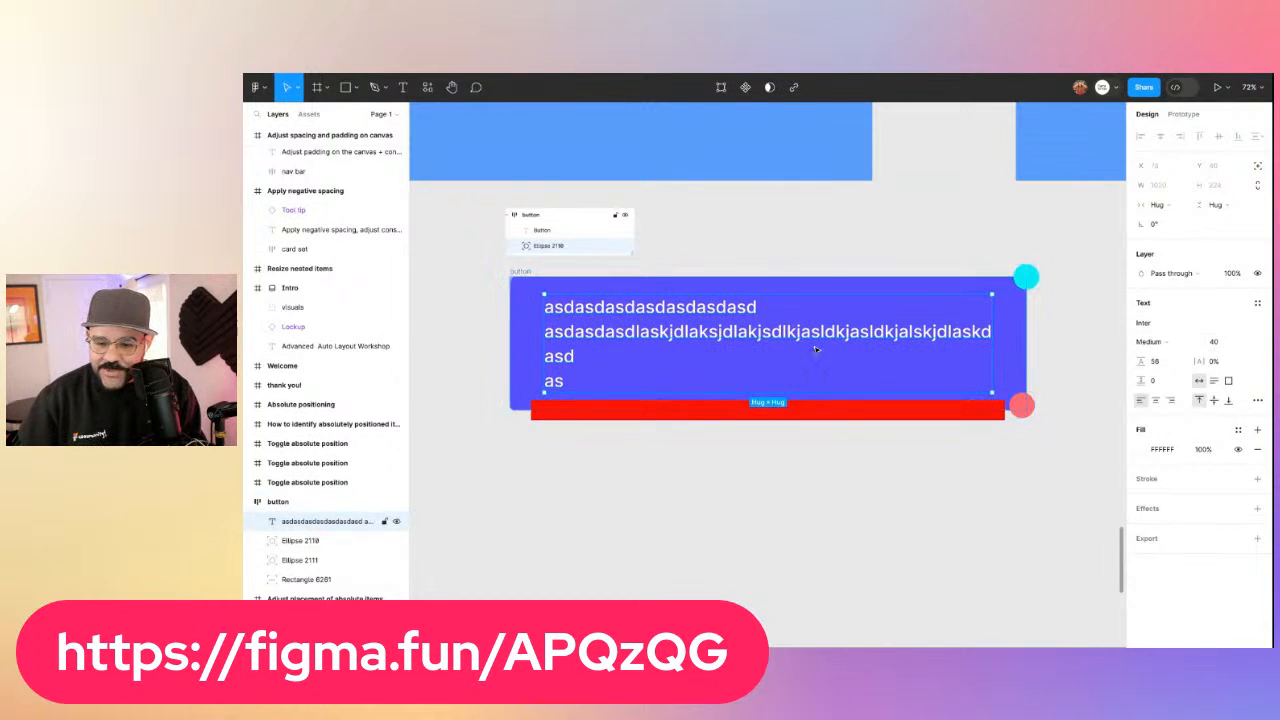
Set the red rectangle's vertical constraint to Bottom
left_click(843, 419)
left_click(1212, 299)
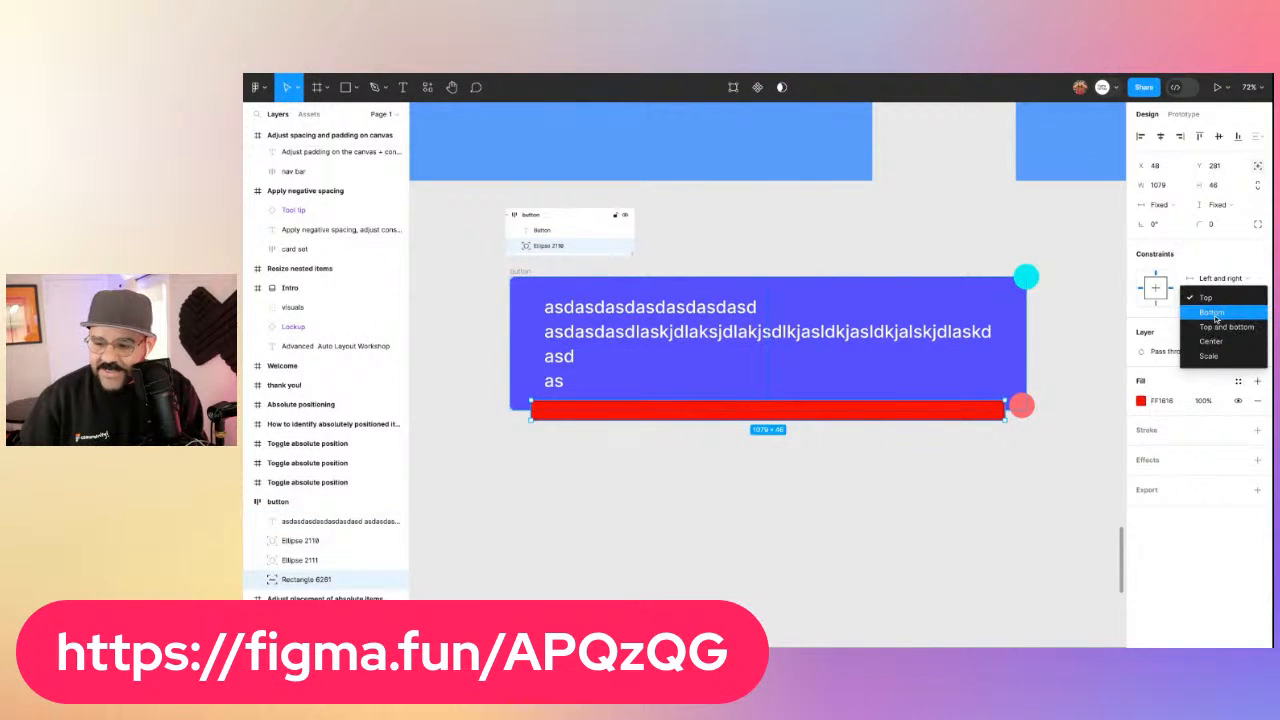
left_click(1212, 312)
Test the bottom constraint by extending the label's last line to "asdasdasdasdlkasdkjasd" and adding the lines "asdas" and "dasdasd"
double_click(617, 374)
left_click(617, 374)
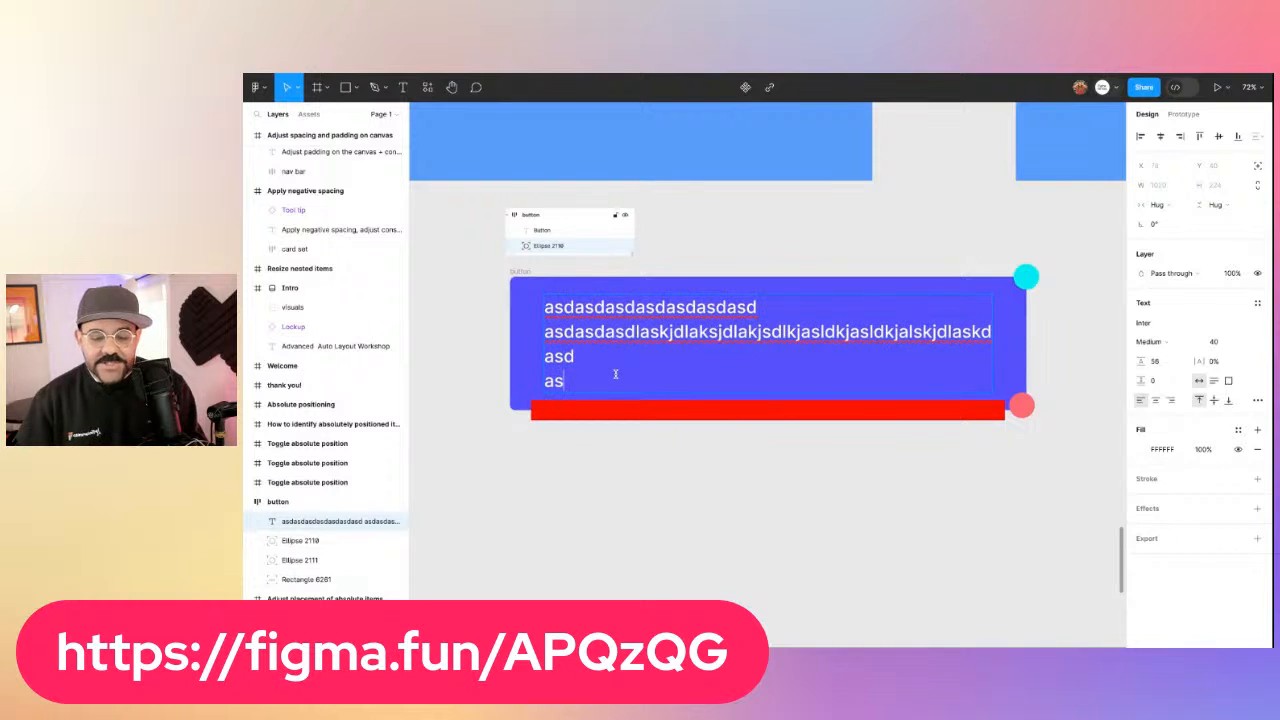
type("dasdasdasdlkasdkjasd")
key("Return")
type("asdas")
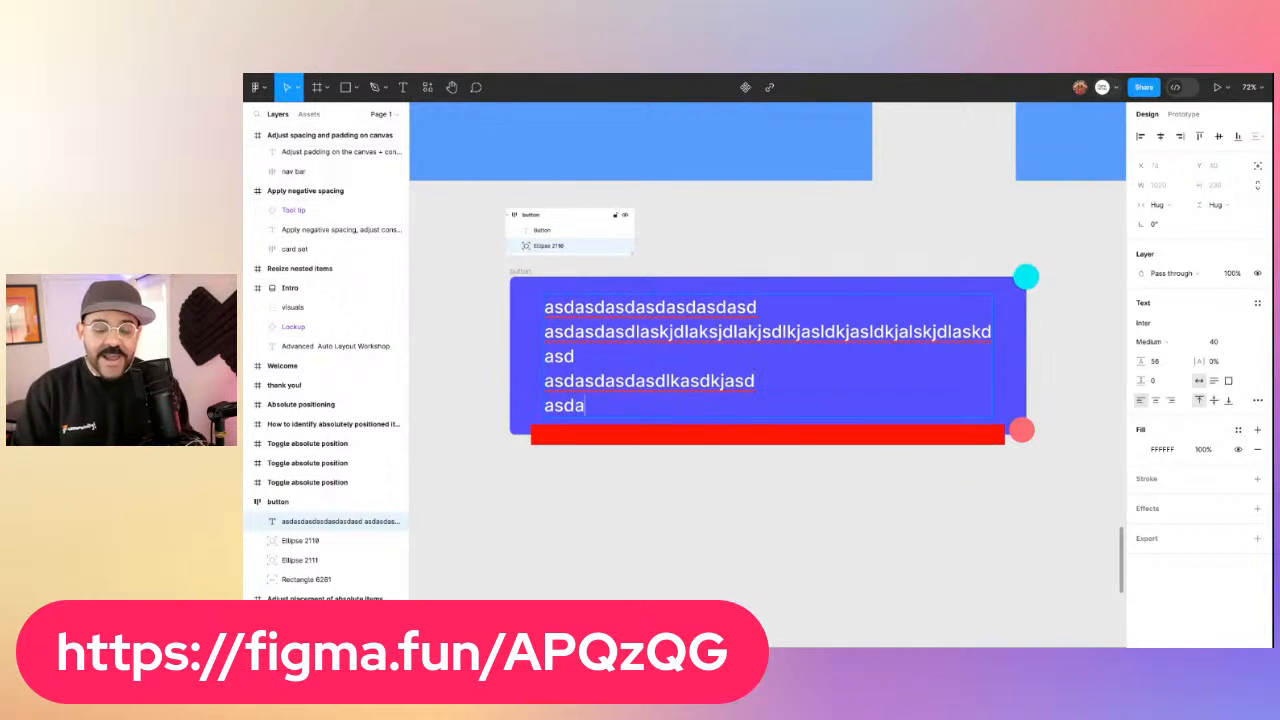
key("Return")
type("dasdasd")
key("Escape")
left_click(757, 512)
scroll(757, 508, "right", 1)
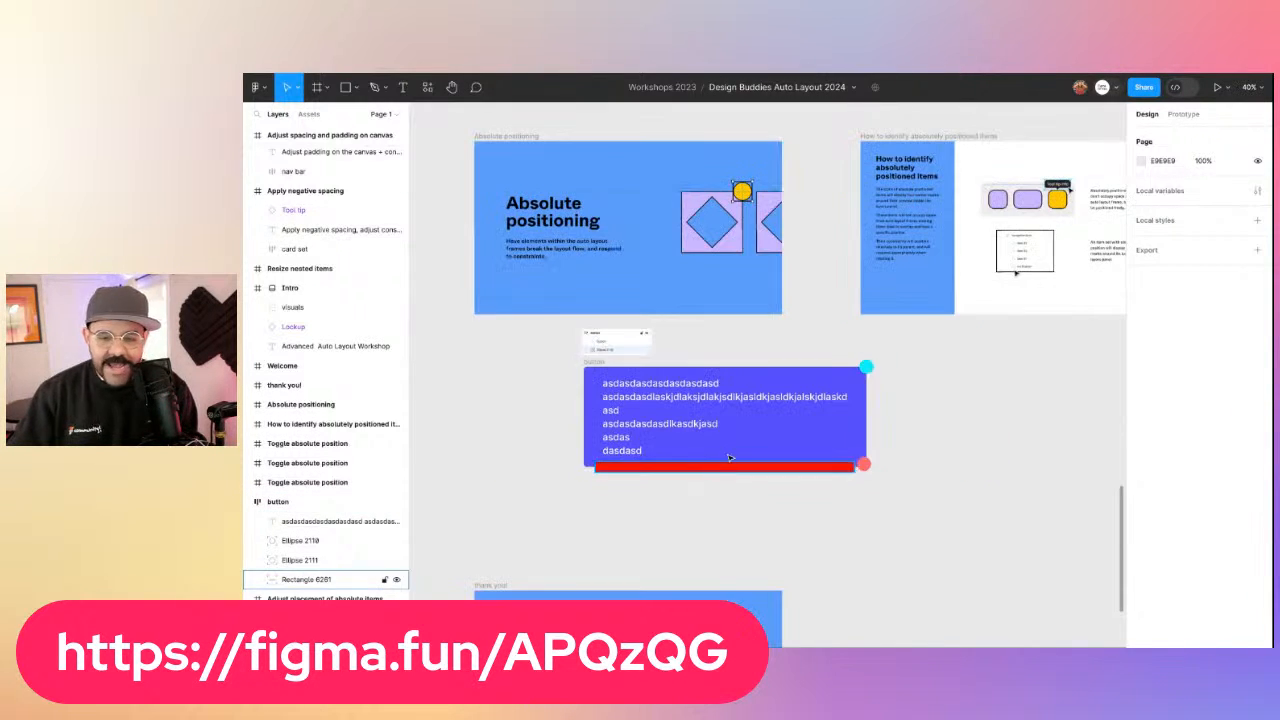
Draw a rectangle about 189 × 62 beside the button and duplicate it into a row of three spaced 29 apart
scroll(700, 463, "down", 5)
scroll(580, 429, "up", 3)
scroll(650, 410, "left", 3)
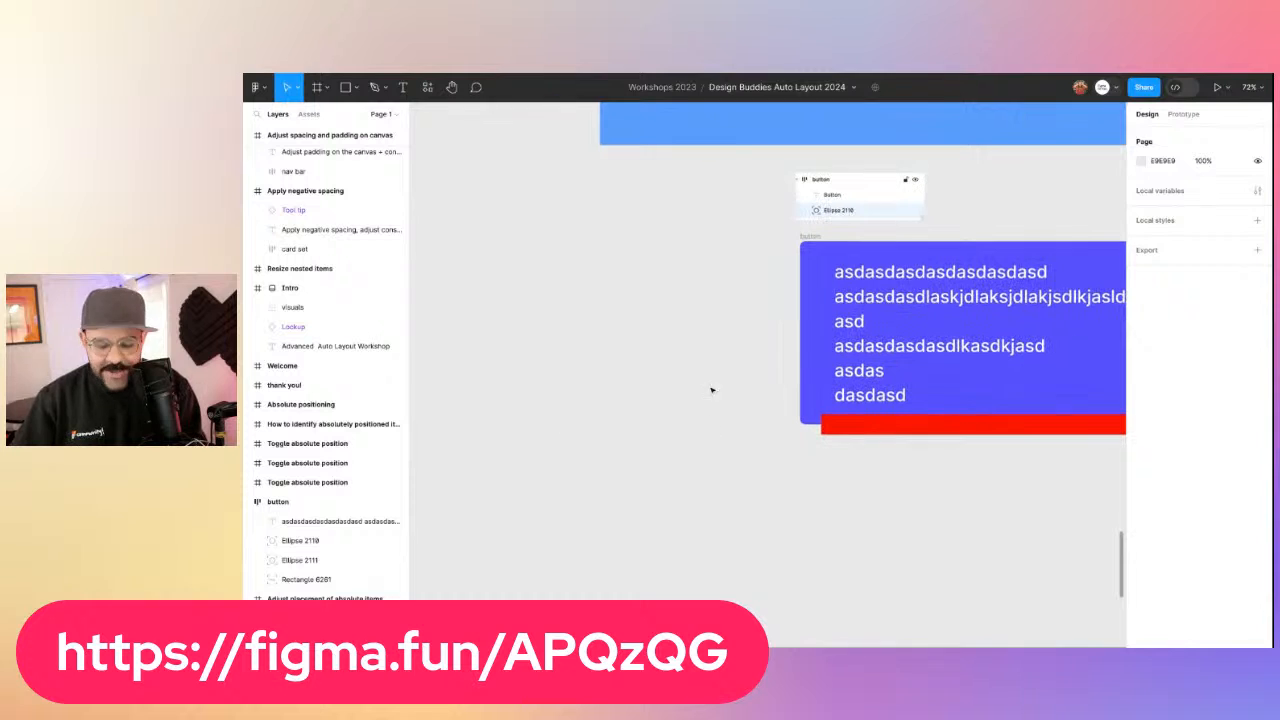
key("r")
mouse_move(538, 279)
left_mouse_down()
mouse_move(619, 318)
mouse_move(681, 294)
left_mouse_up()
left_click_drag(580, 292, 485, 292)
left_click(508, 245)
Fill the three new rectangles with red FF1B1B and wrap them in a horizontal auto layout frame
left_click_drag(508, 245, 778, 362)
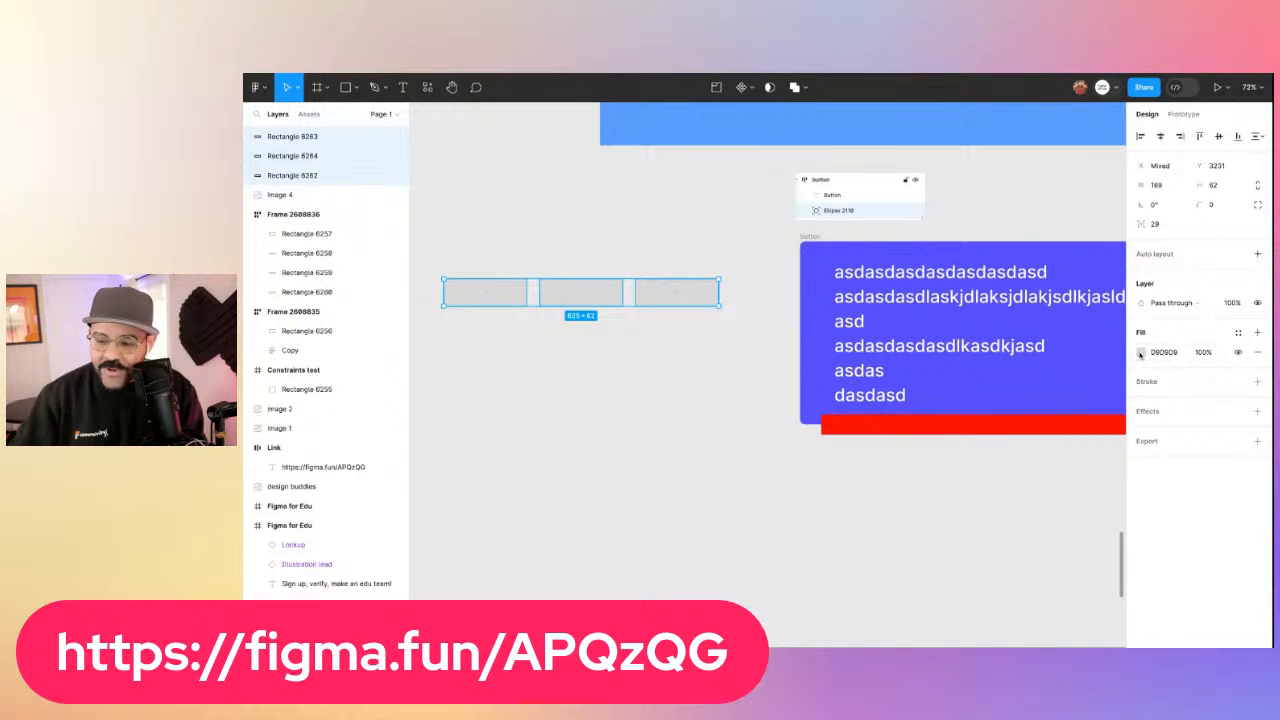
left_click(1141, 353)
left_click_drag(1083, 395, 1111, 333)
left_click(669, 412)
left_click_drag(503, 257, 666, 377)
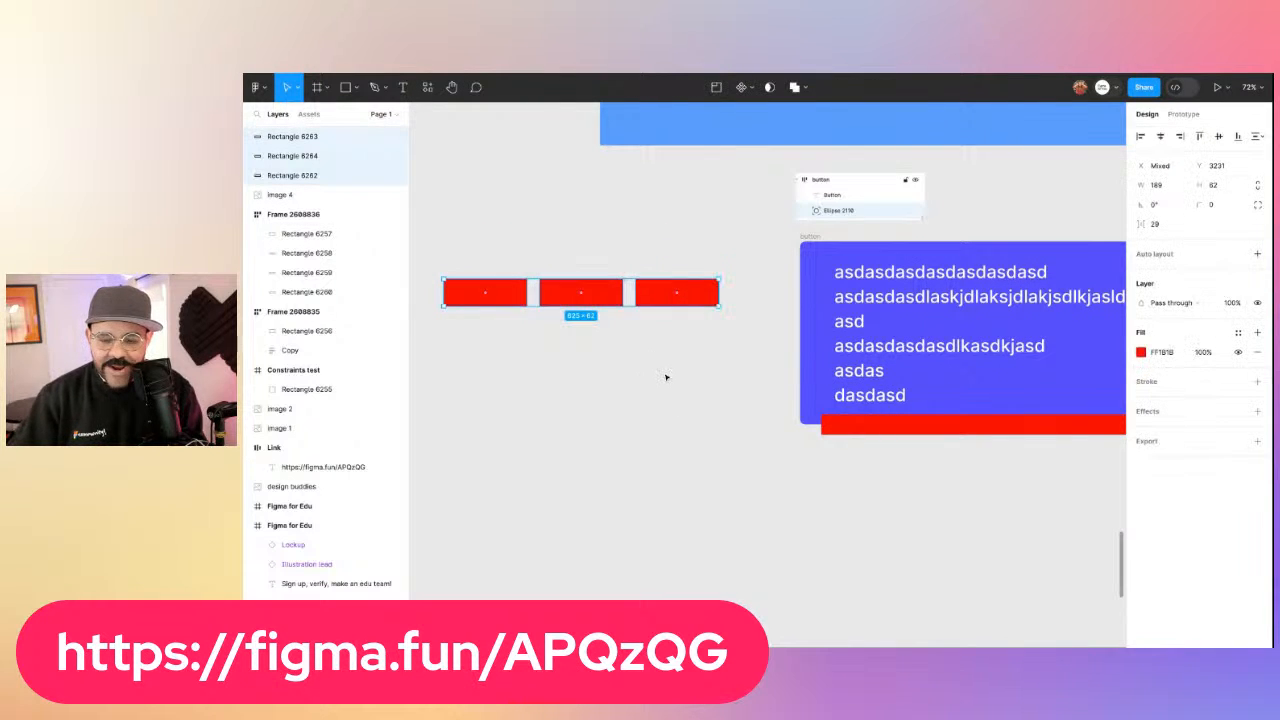
key("shift+a")
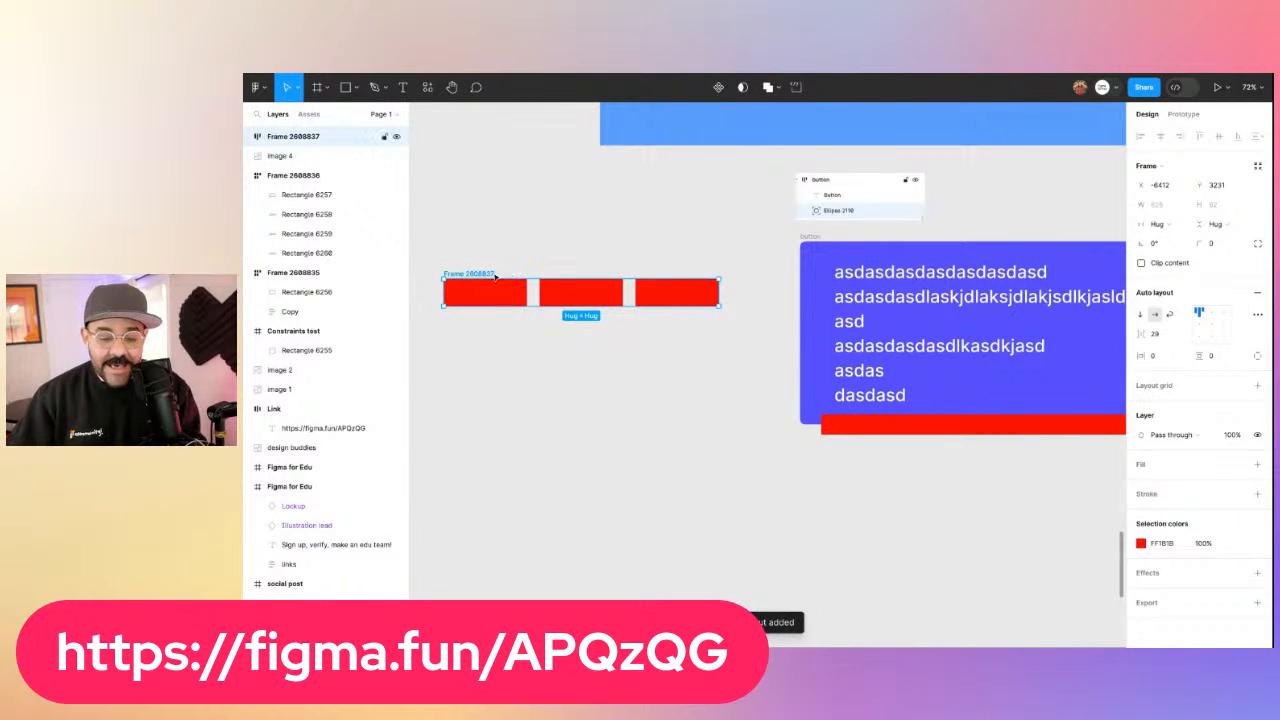
Inspect the frame in Dev Mode, then paste the image of its CSS layout code below the frame in Design mode, enlarged to about 675 × 257
left_click(1177, 89)
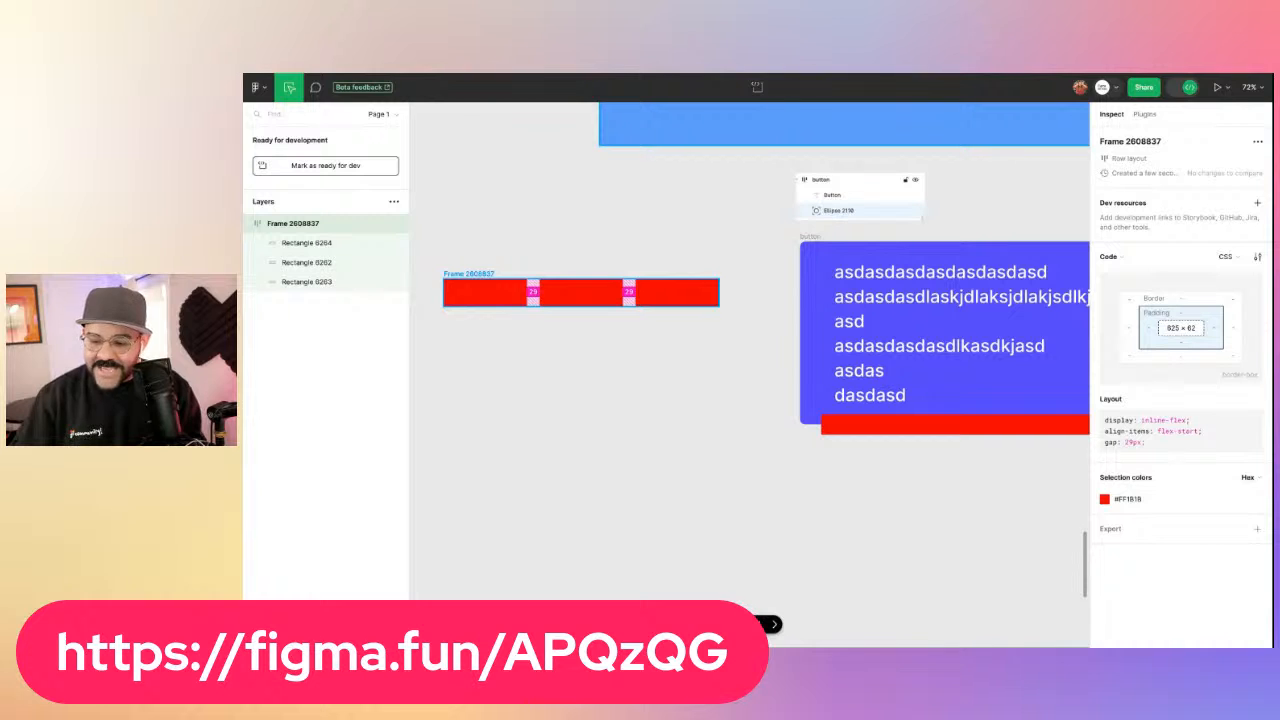
left_click(652, 396)
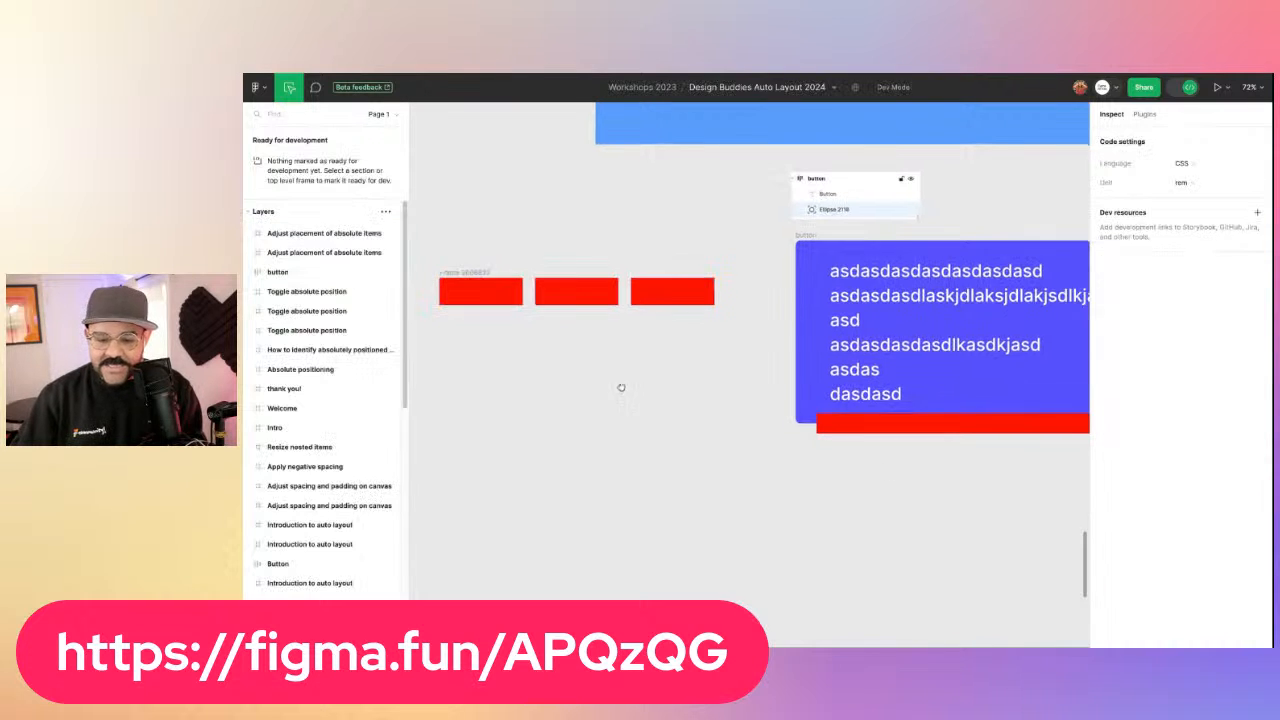
left_click(1190, 88)
key("ctrl+v")
left_click_drag(757, 381, 555, 373)
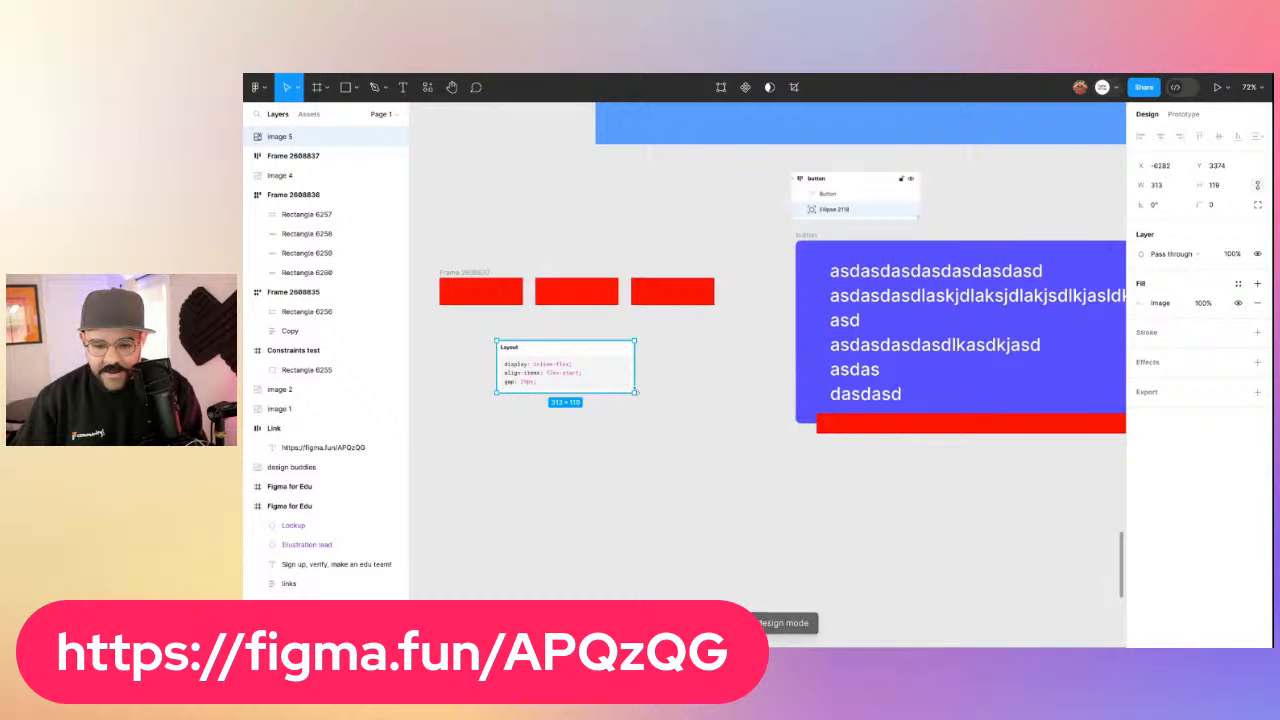
left_click_drag(634, 393, 642, 427)
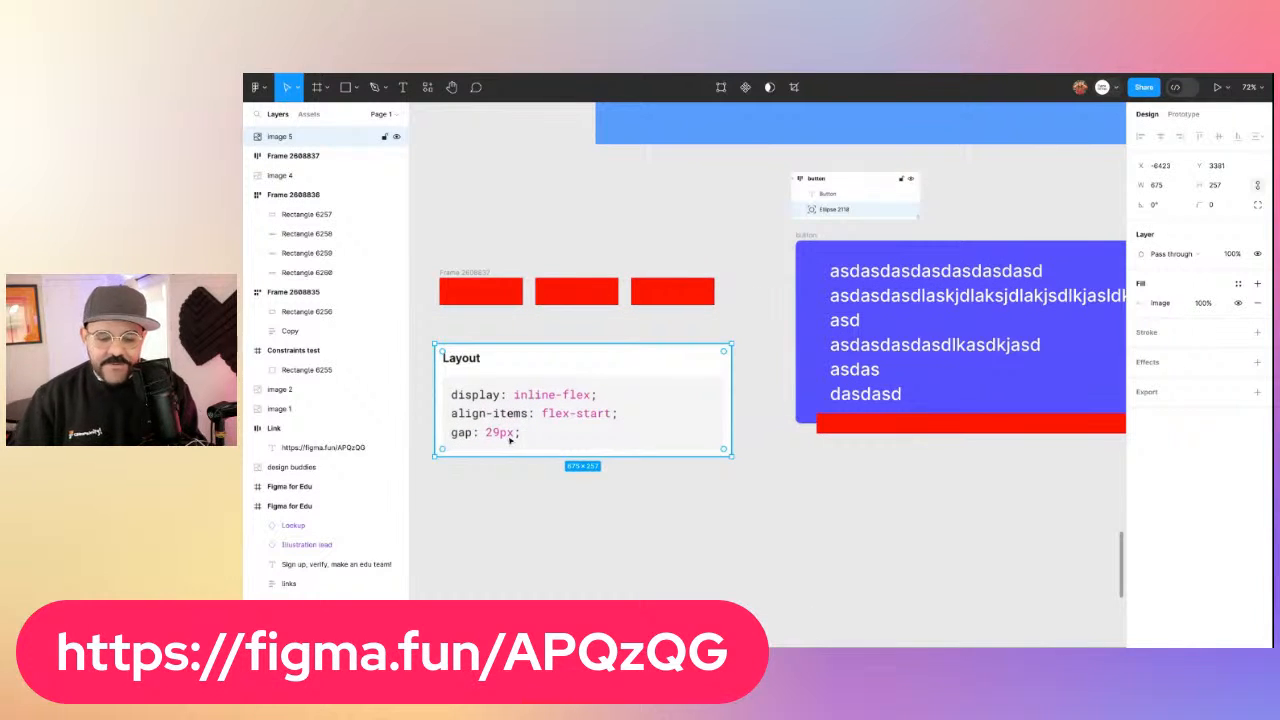
mouse_move(511, 438)
left_mouse_down()
mouse_move(500, 433)
mouse_move(519, 430)
left_mouse_up()
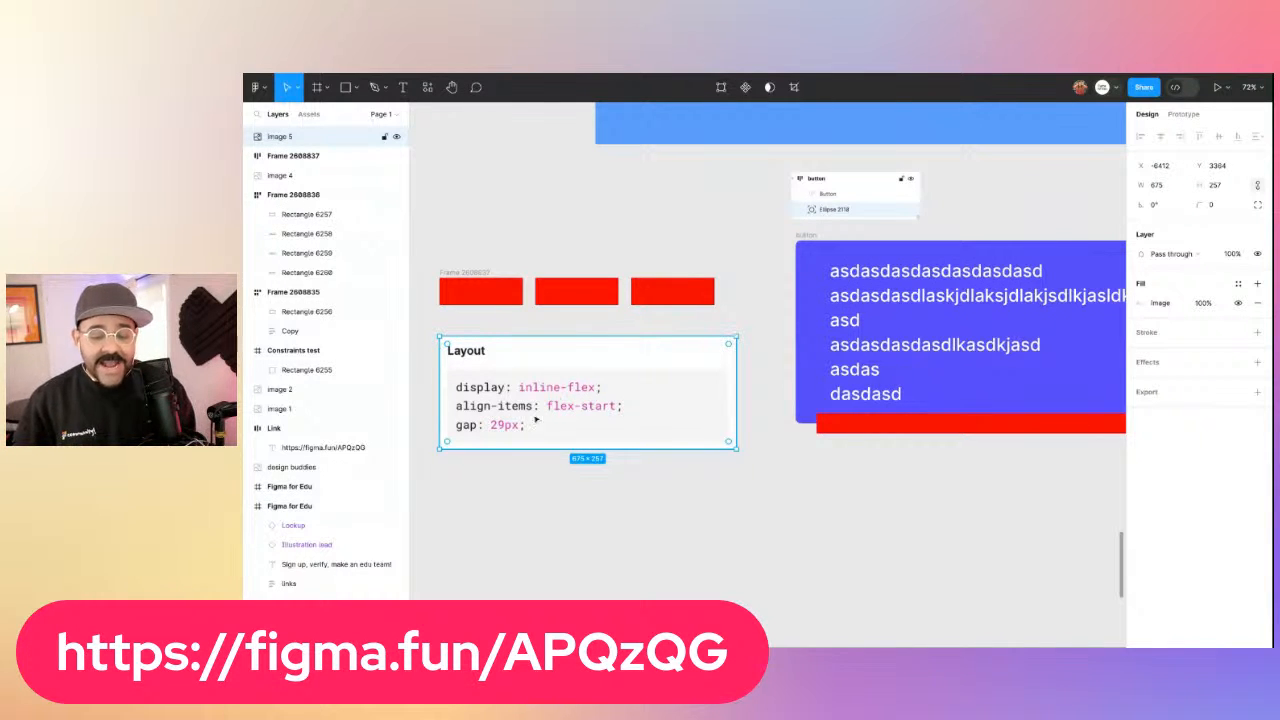
Resize the red rectangles within the auto layout frame: widen the middle and last ones and narrow the first
left_click(662, 292)
left_click(484, 273)
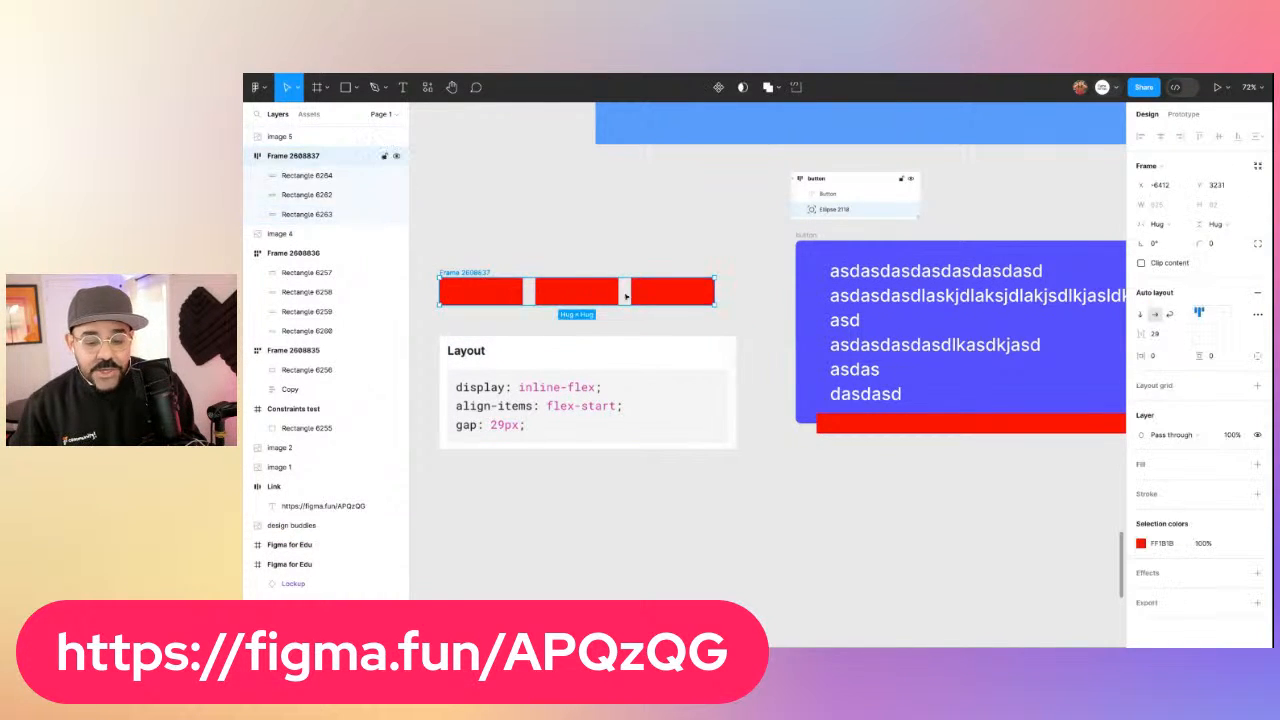
left_click(602, 294)
left_click_drag(619, 291, 658, 291)
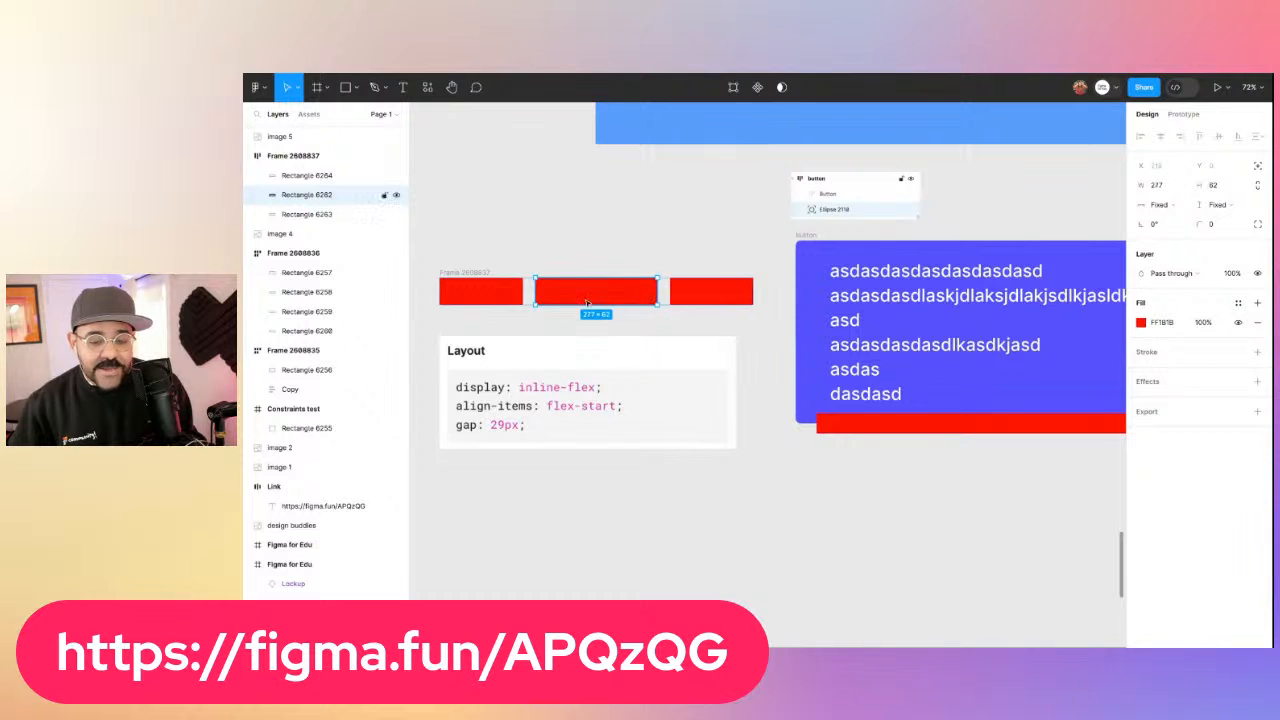
left_click(500, 292)
mouse_move(522, 292)
left_mouse_down()
mouse_move(540, 292)
mouse_move(519, 292)
left_mouse_up()
left_click(720, 292)
left_click_drag(762, 292, 778, 292)
left_click(595, 364)
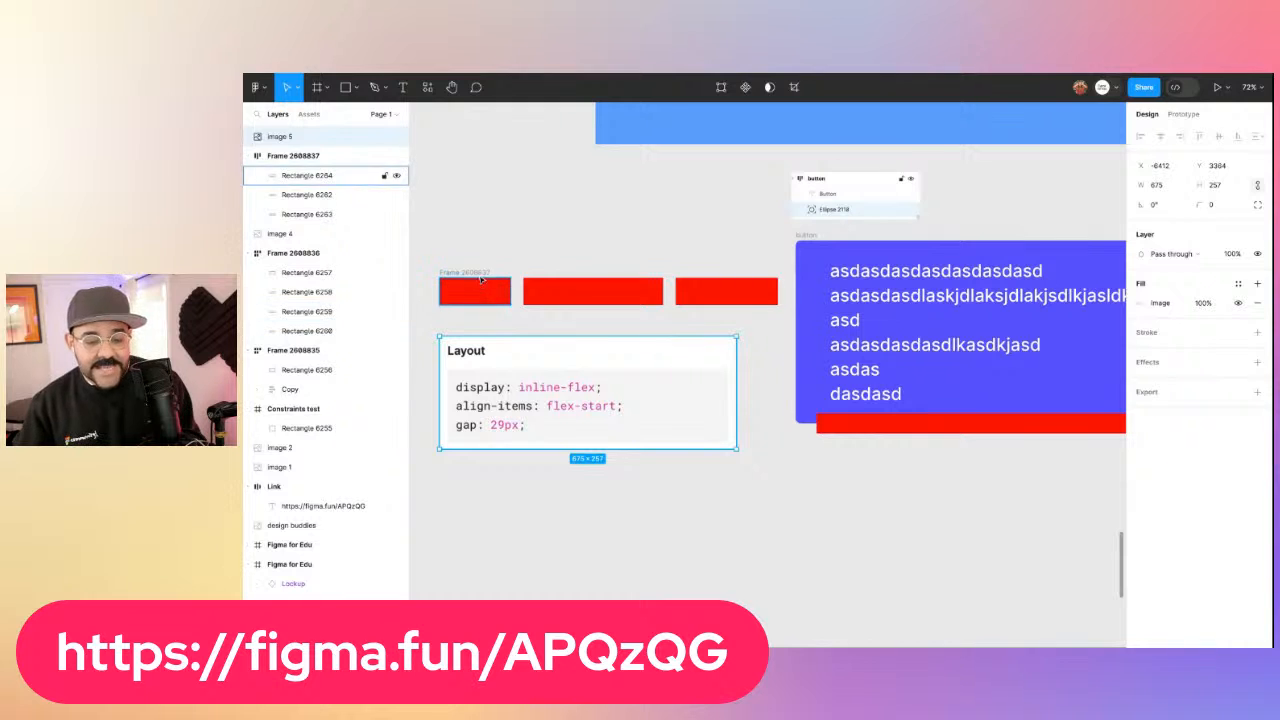
Mark the red rectangles' frame as ready for development and inspect its CSS layout code in Dev Mode
left_click(300, 156)
left_click(797, 88)
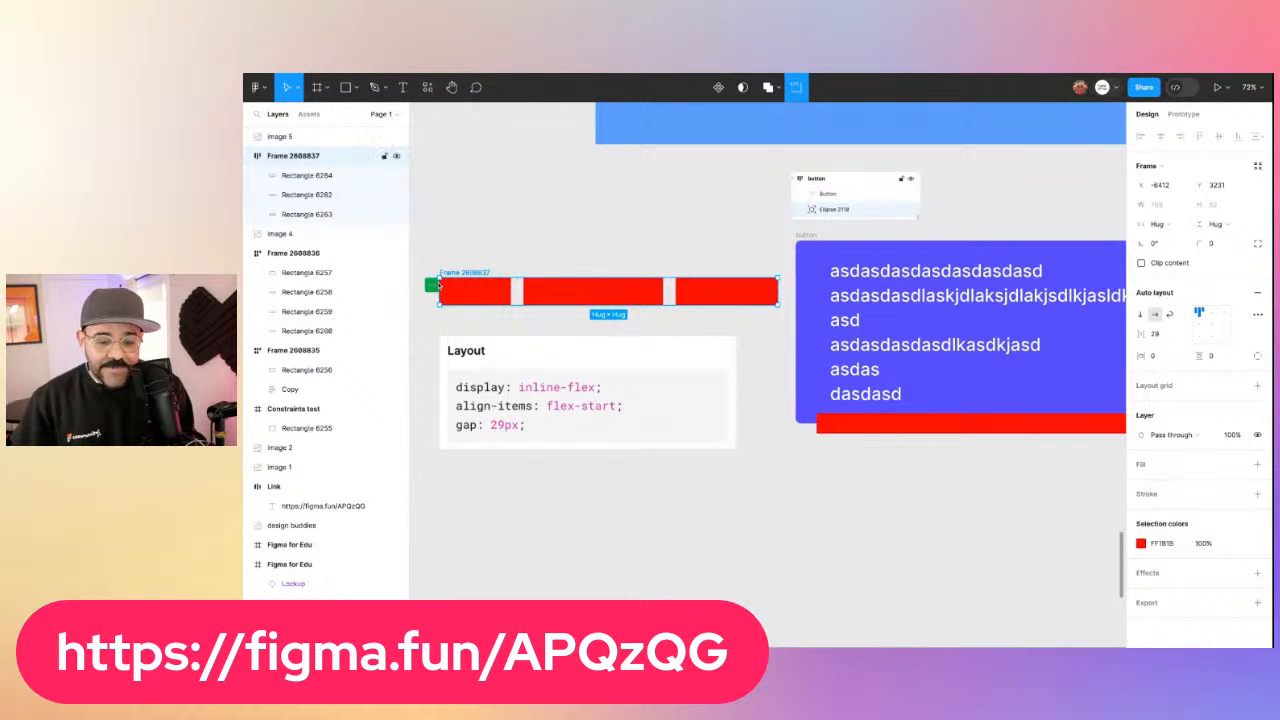
left_click(432, 286)
left_click(442, 309)
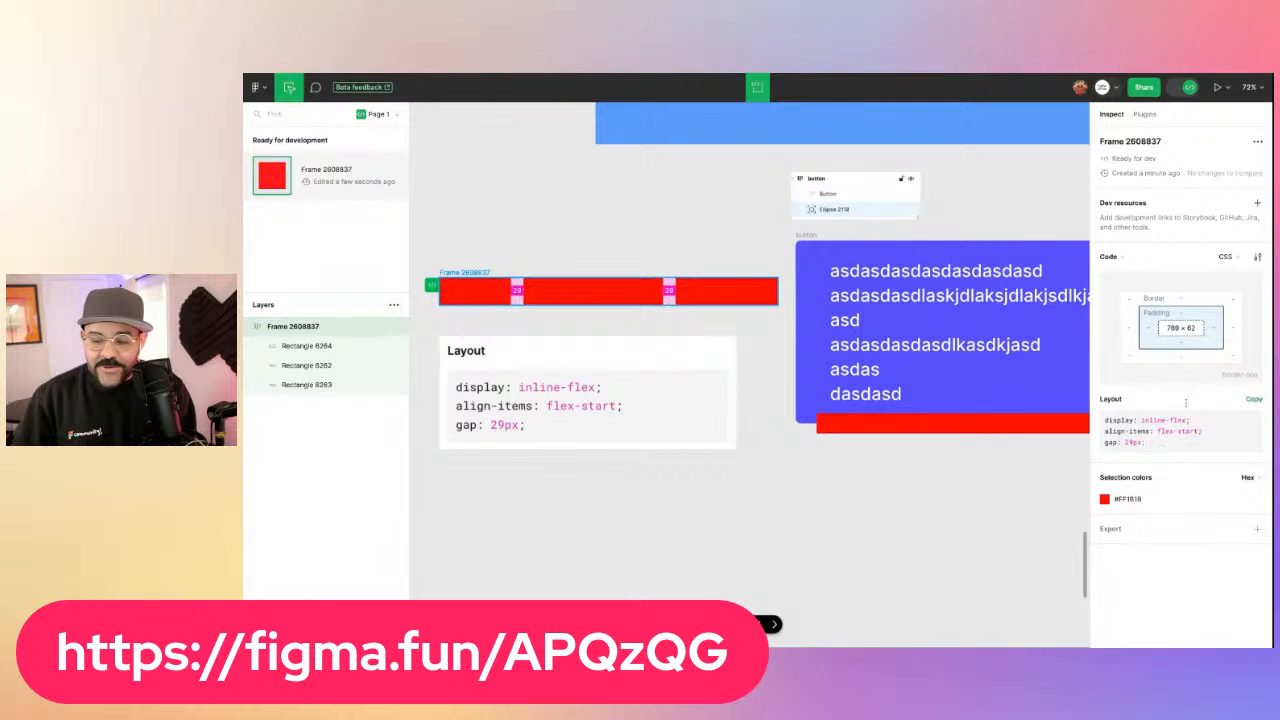
left_click(1237, 259)
left_click(1238, 262)
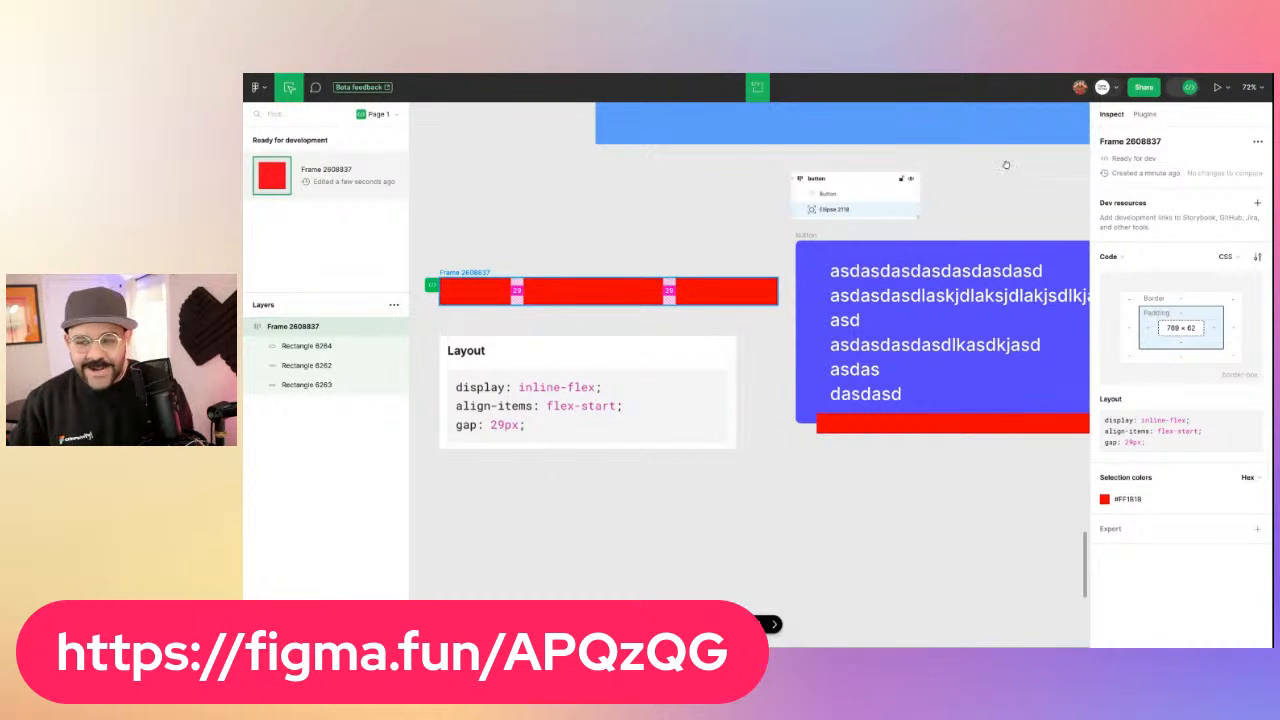
Return to Design mode and move the red rectangles' frame slightly up and to the left of the code image
key("shift+d")
scroll(634, 197, "down", 2)
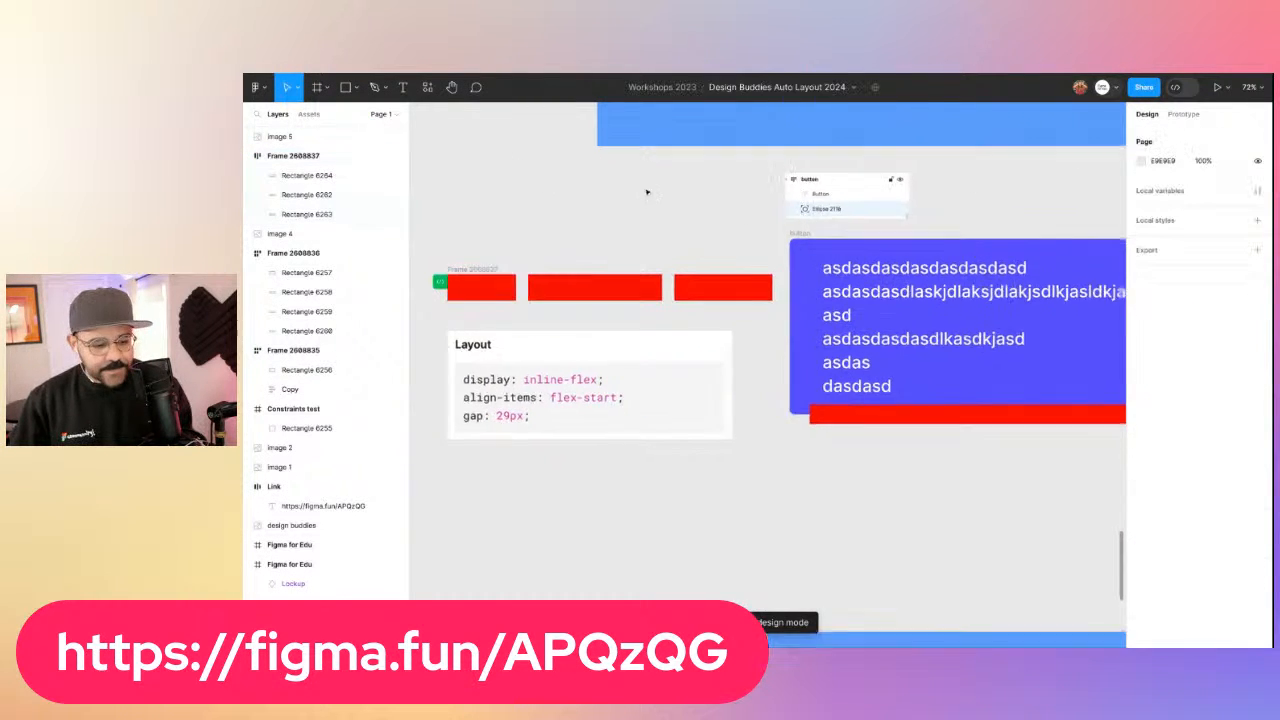
scroll(646, 191, "right", 5)
scroll(743, 237, "right", 2)
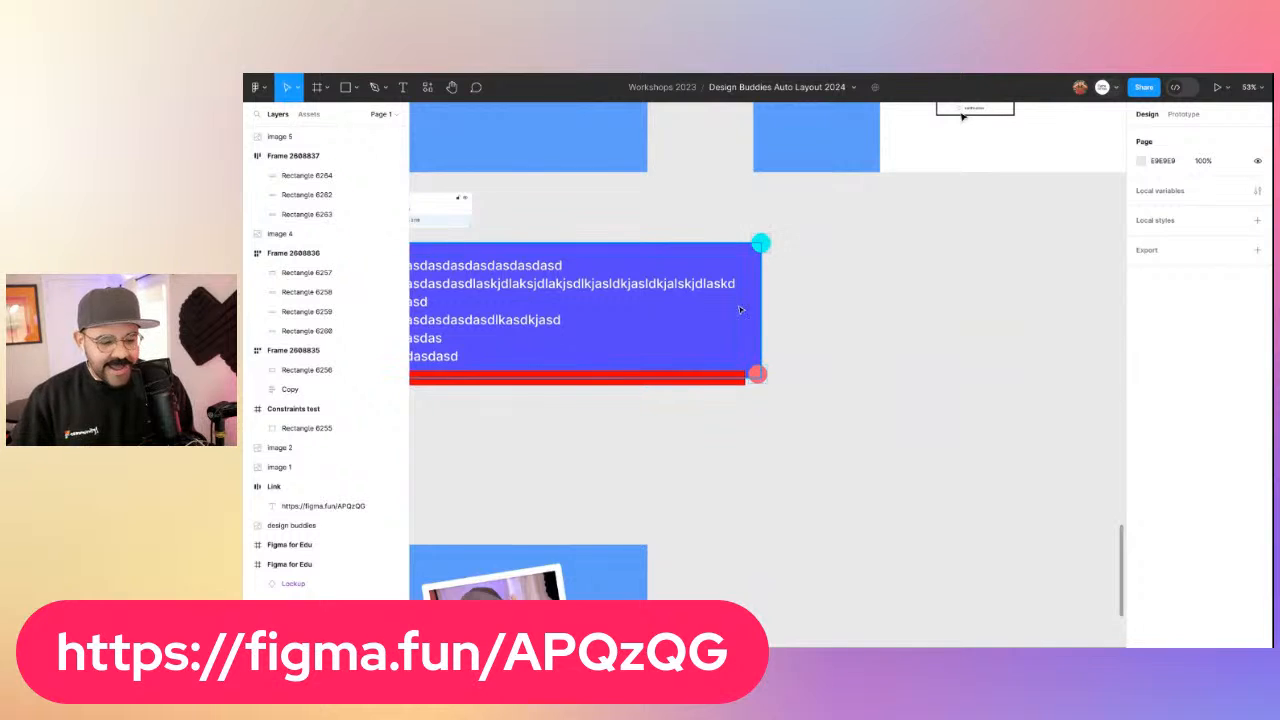
scroll(529, 427, "left", 6)
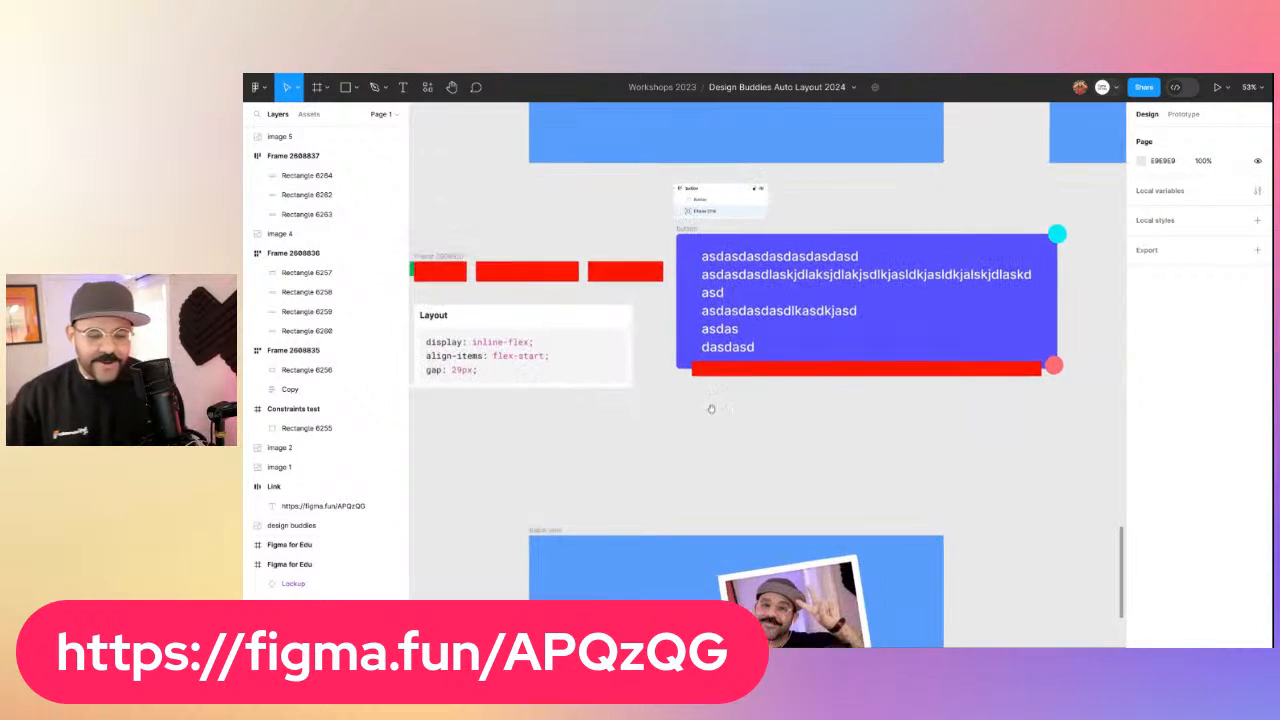
left_click(531, 262)
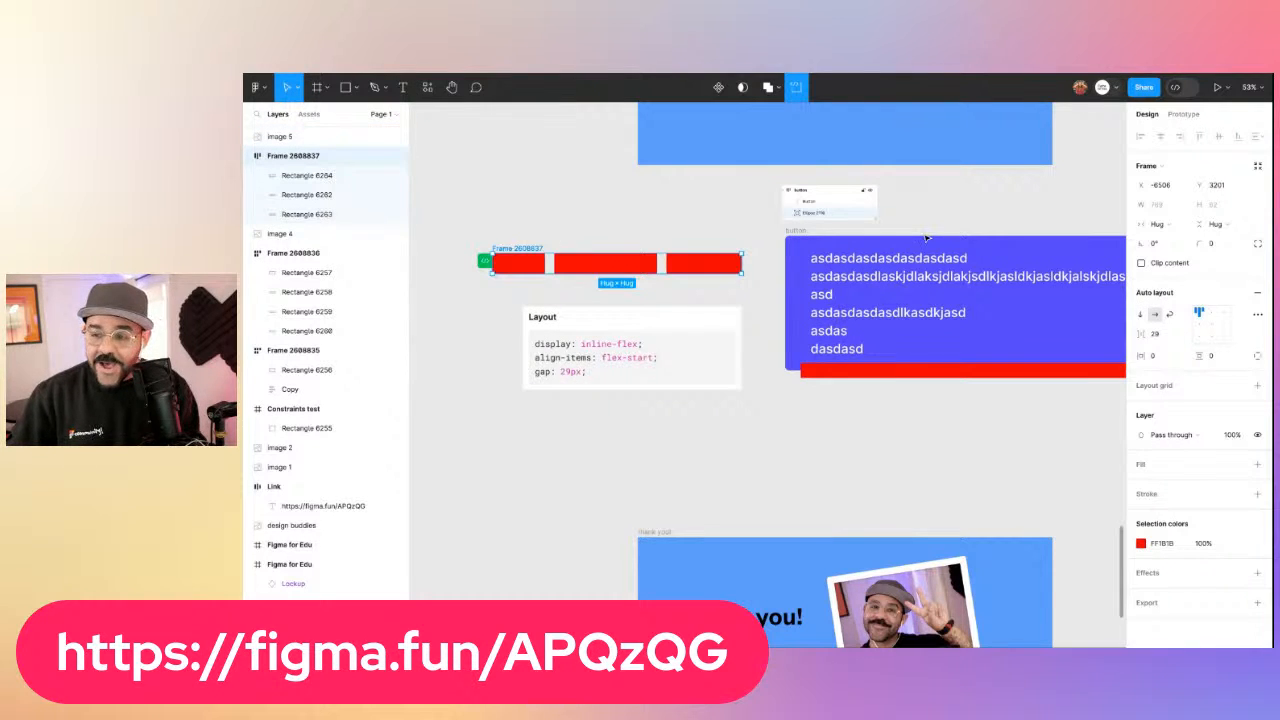
In Dev Mode, set the root font size for scaling pixels to CSS rem units to 16
left_click(1175, 87)
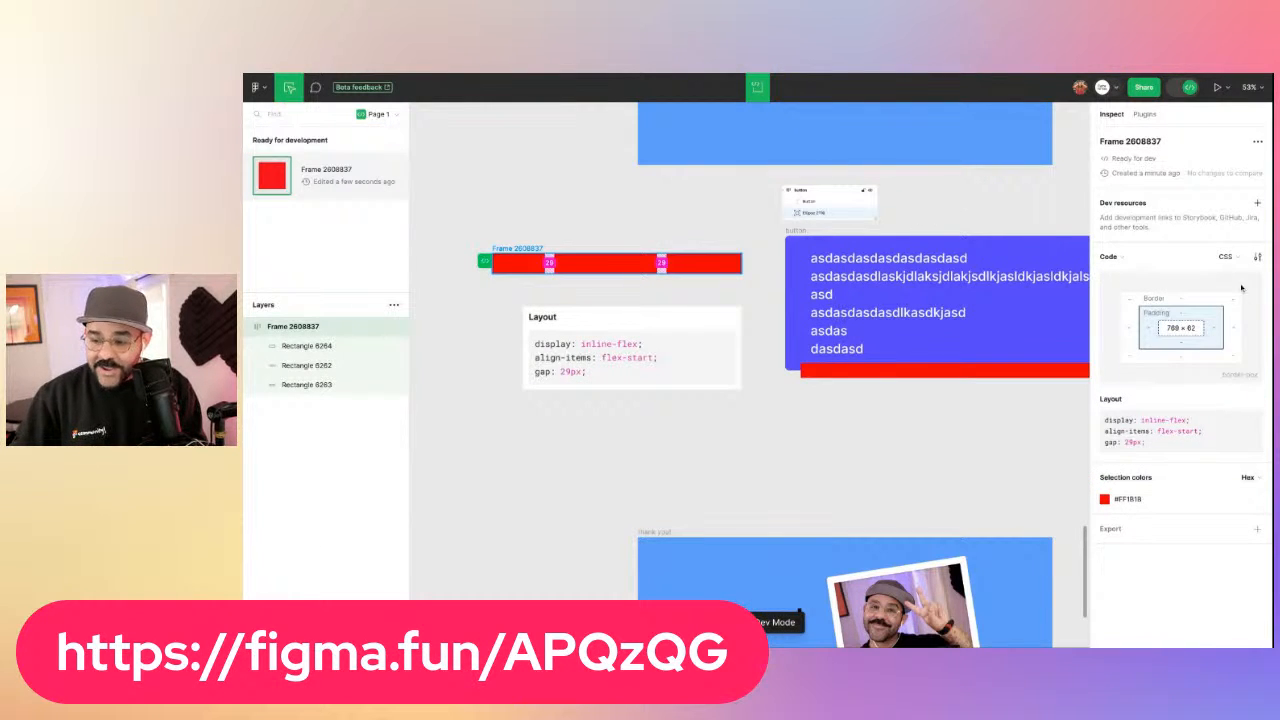
left_click(1258, 258)
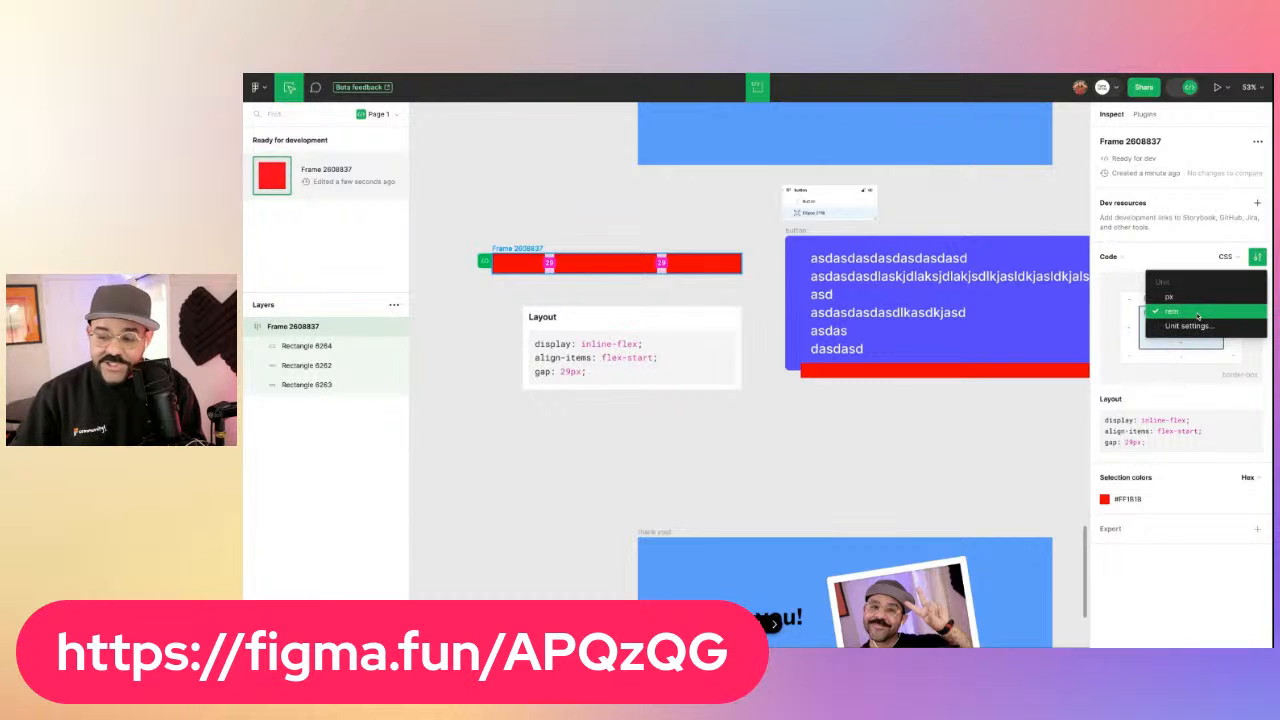
left_click(1172, 311)
left_click(1258, 258)
left_click(1188, 326)
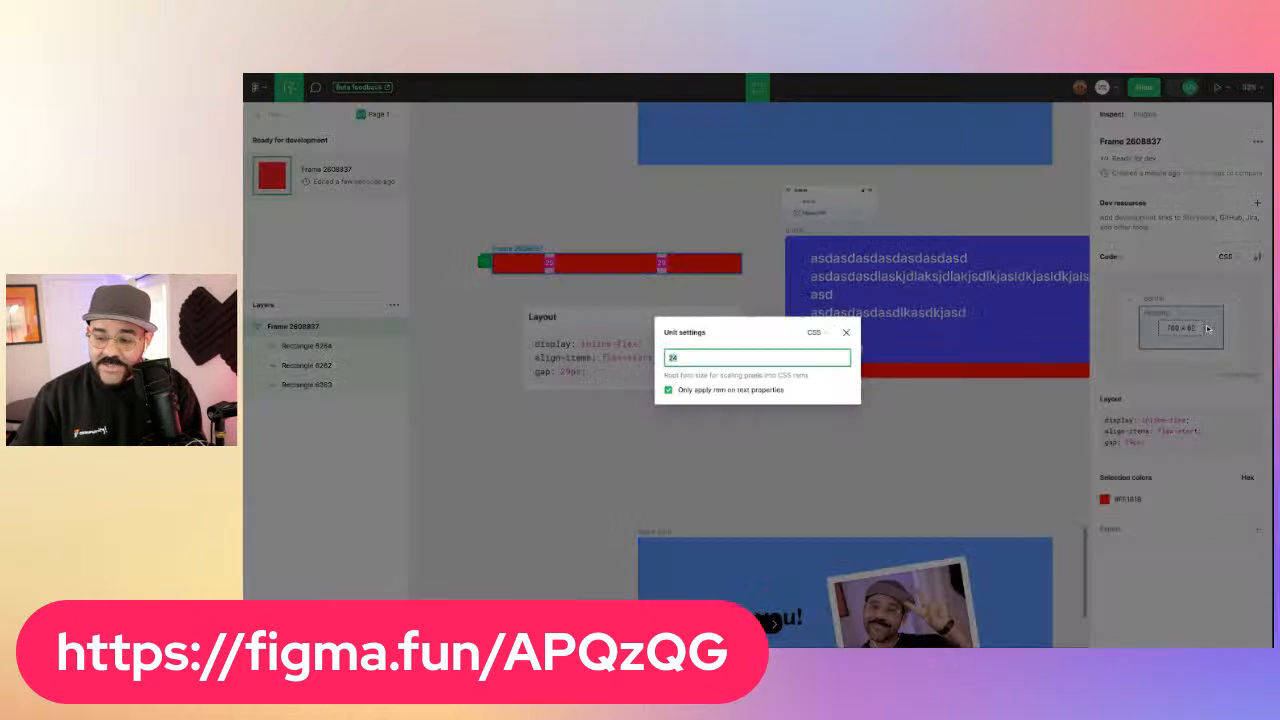
type("16")
key("Return")
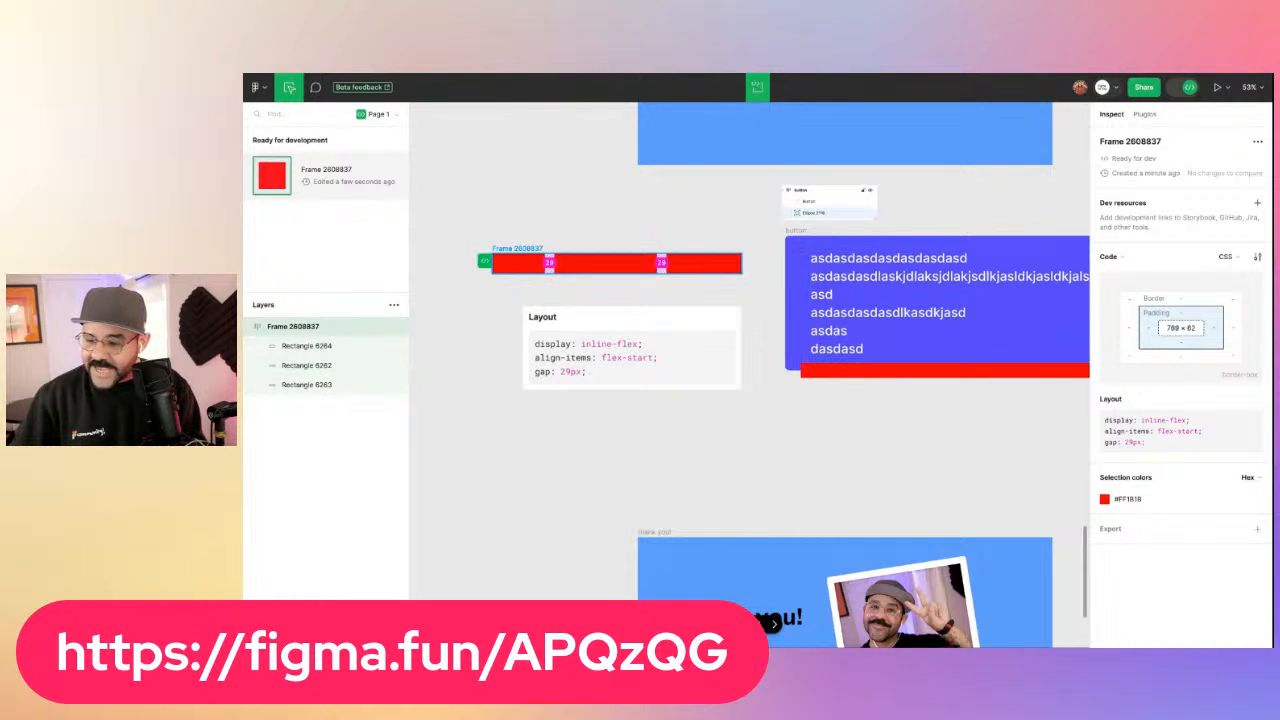
Set the CSS code unit to rem, check the page's code settings, and reselect the red rectangles' frame
left_click(1240, 255)
left_click(1245, 257)
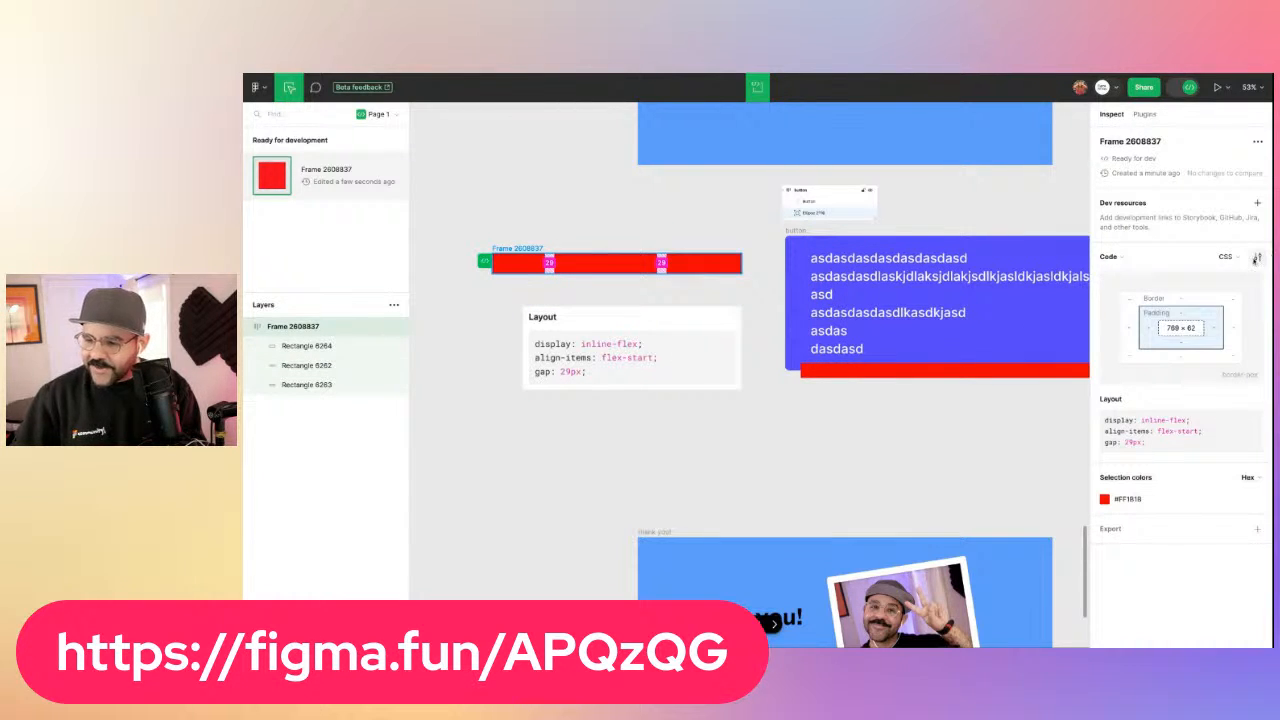
left_click(1257, 257)
left_click(1257, 257)
left_click(1257, 257)
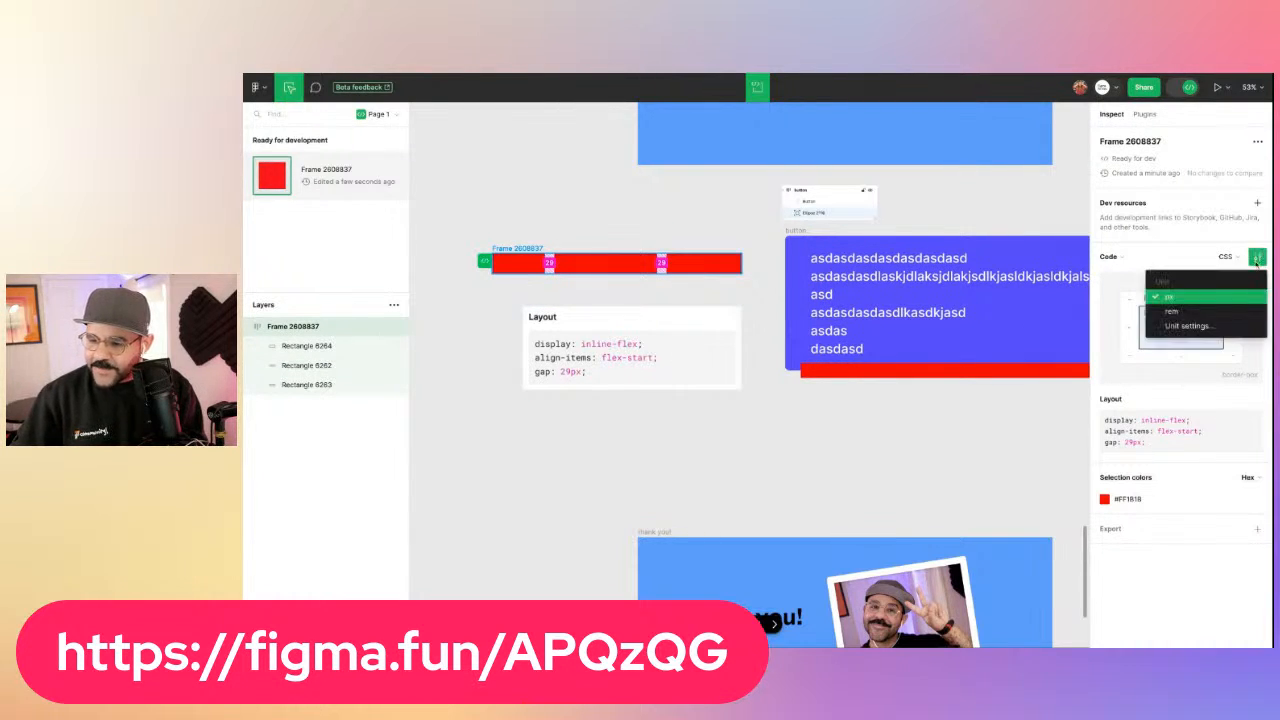
left_click(1220, 310)
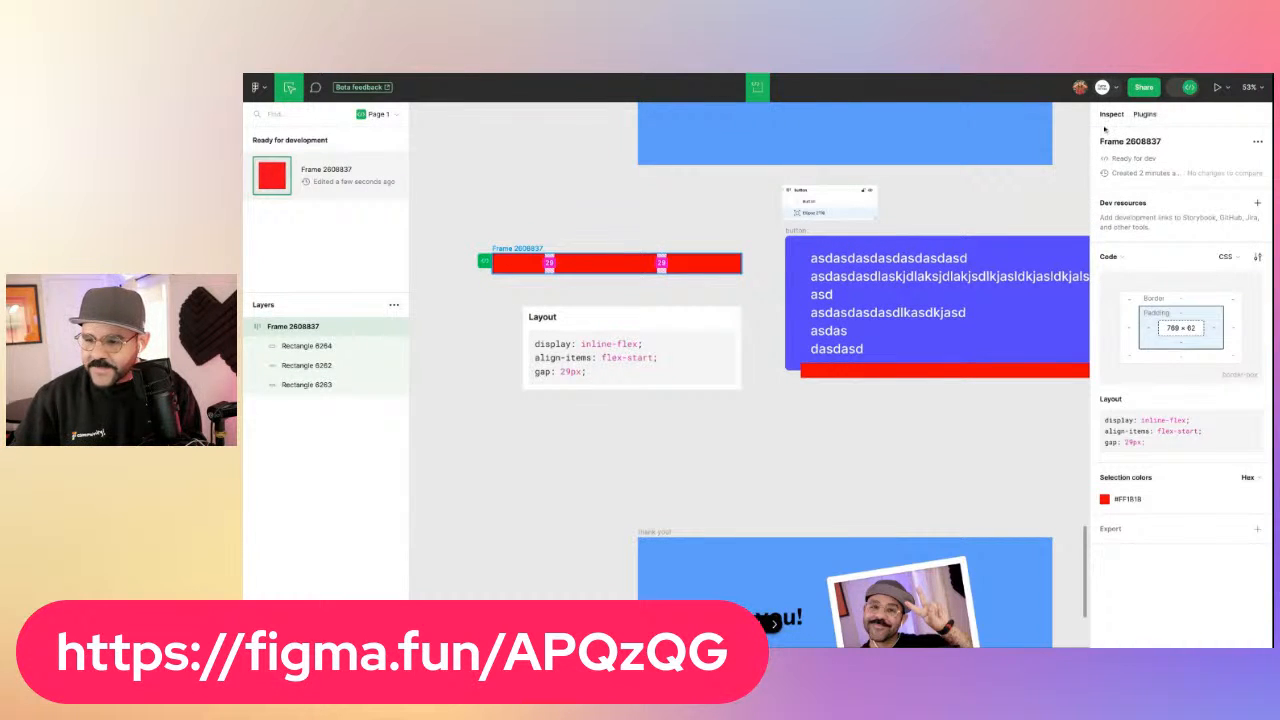
key("Escape")
left_click(1181, 184)
left_click(1178, 219)
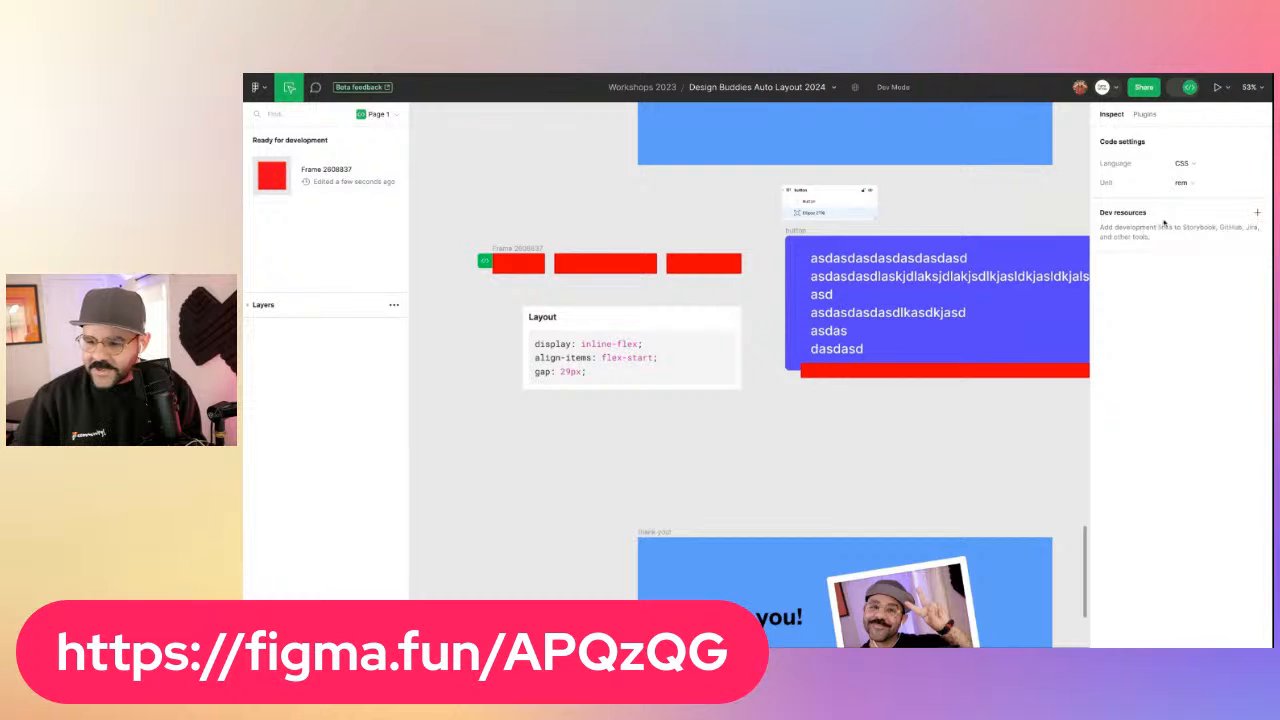
left_click(593, 270)
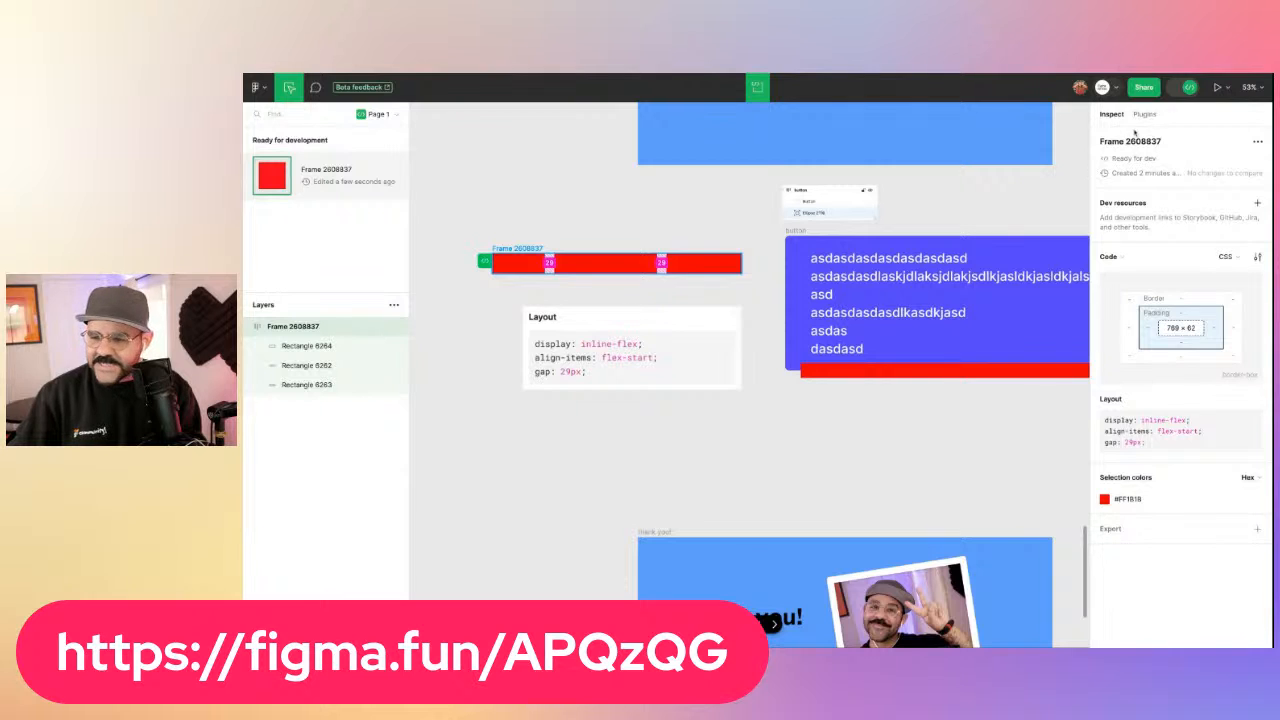
In Design mode, move the frame to X -6575, Y 3135 and give it 11 horizontal and 26.5 vertical padding
left_click(1188, 87)
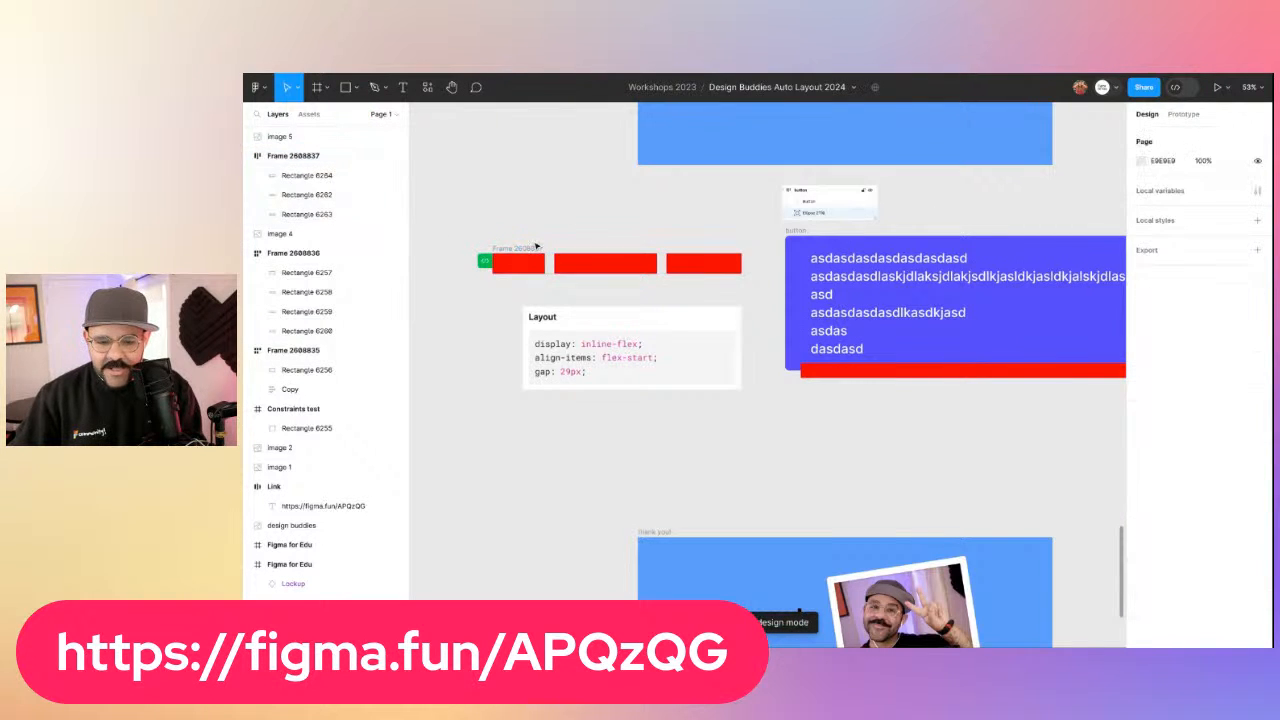
left_click_drag(536, 246, 515, 225)
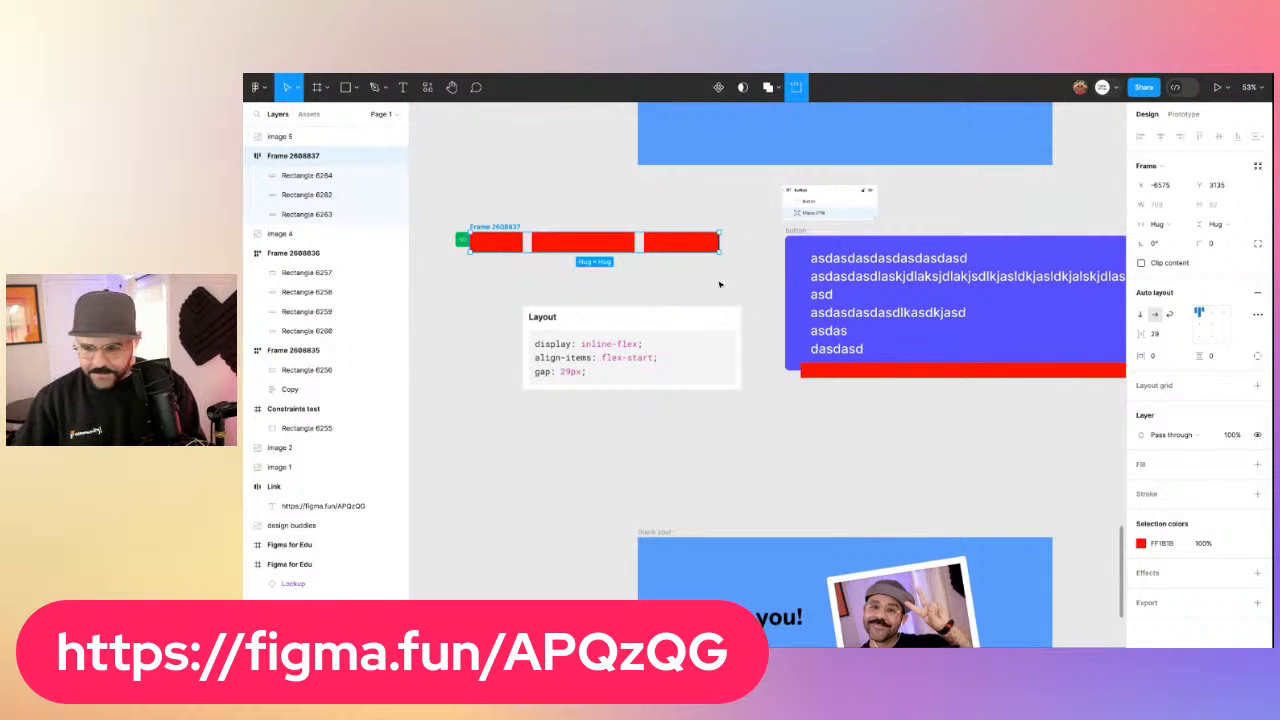
left_click_drag(1146, 356, 1222, 356)
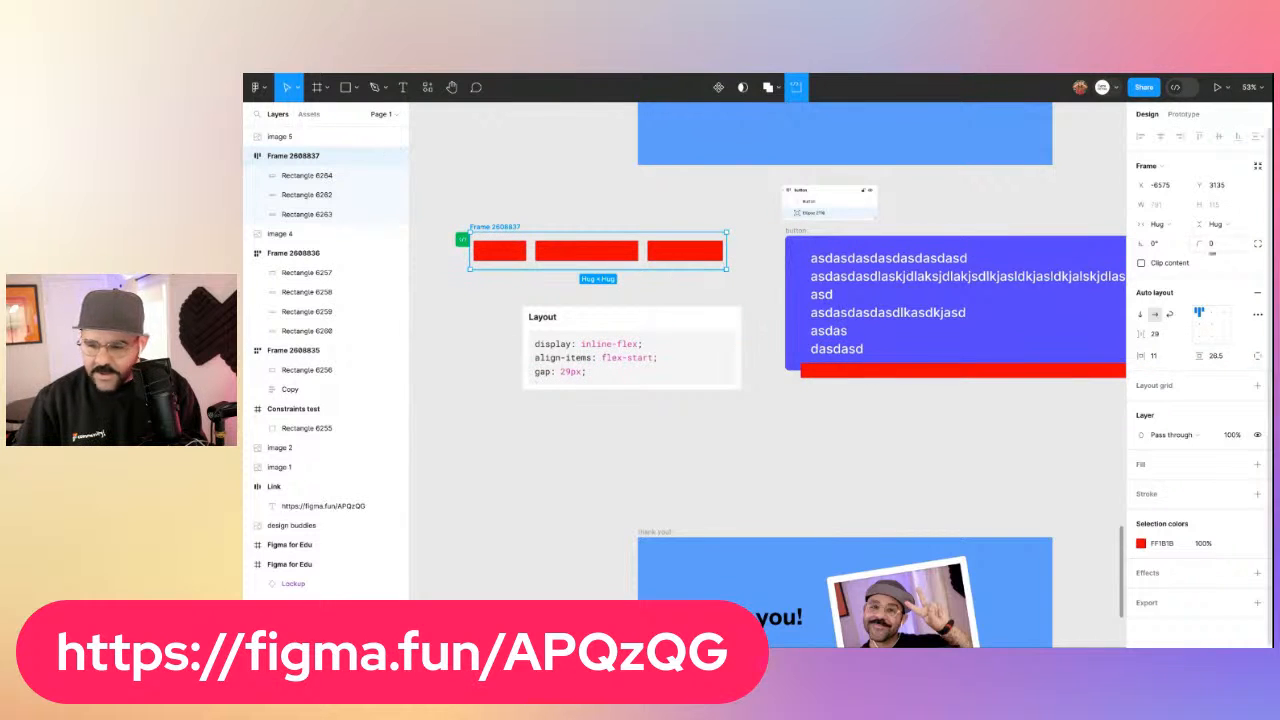
Inspect the padded frame's CSS in Dev Mode with the rem unit chosen, and review the unit settings
left_click(1183, 88)
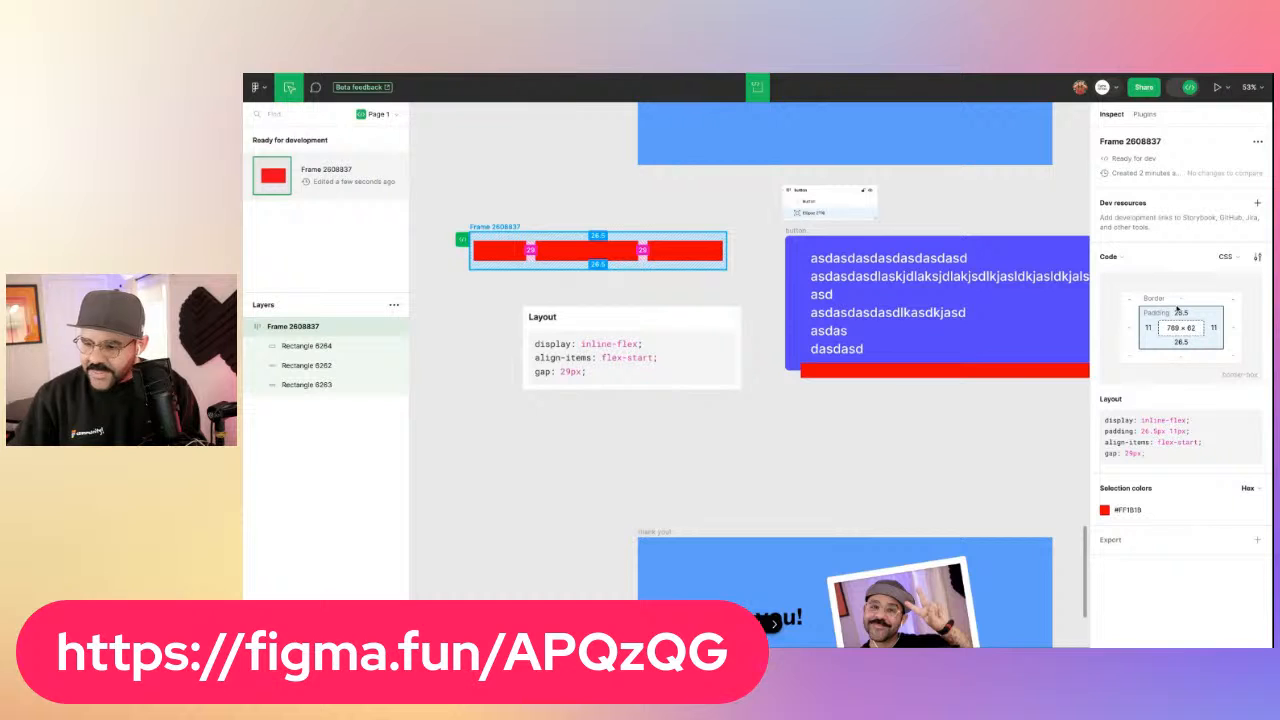
left_click(1257, 258)
left_click(1175, 311)
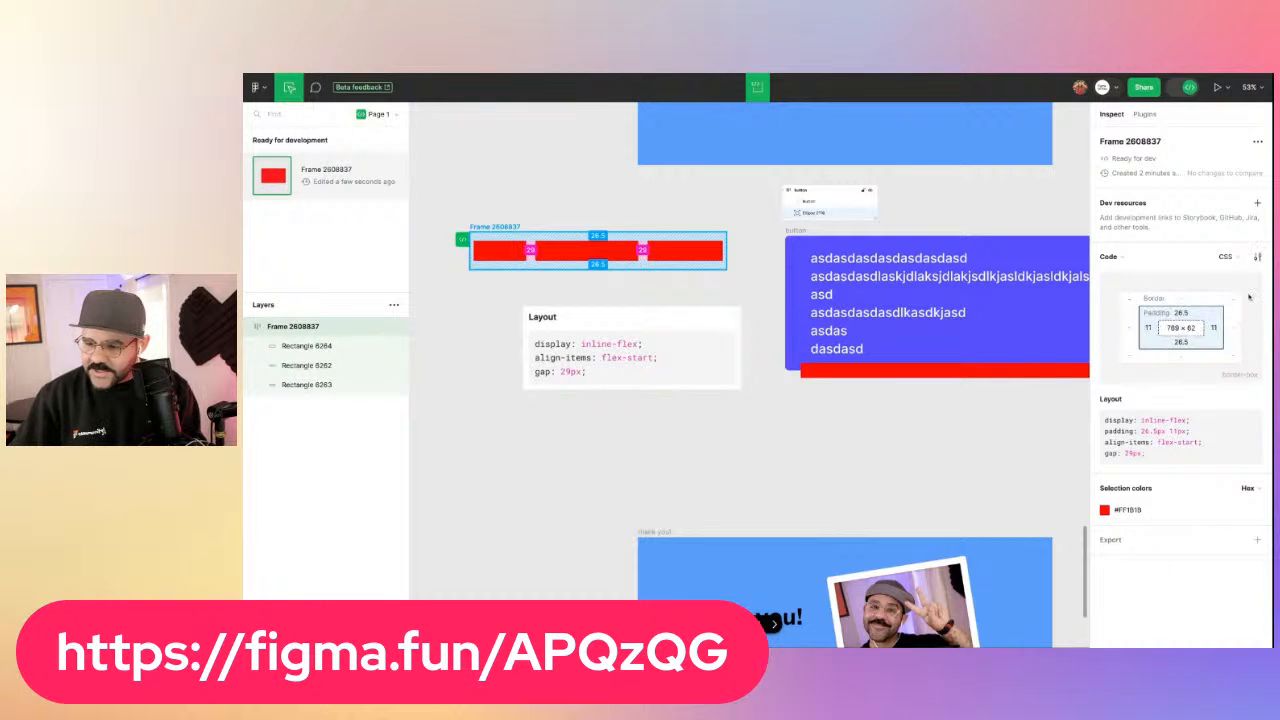
left_click(1257, 259)
left_click(1209, 327)
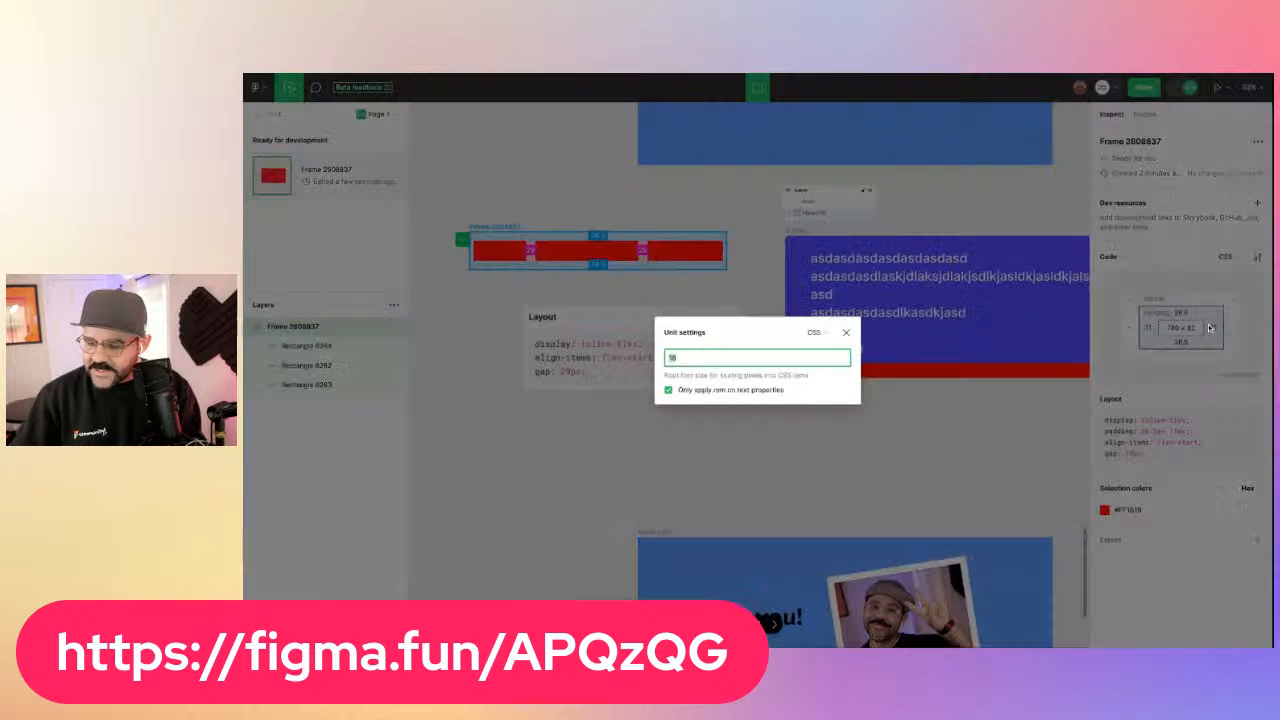
left_click(847, 333)
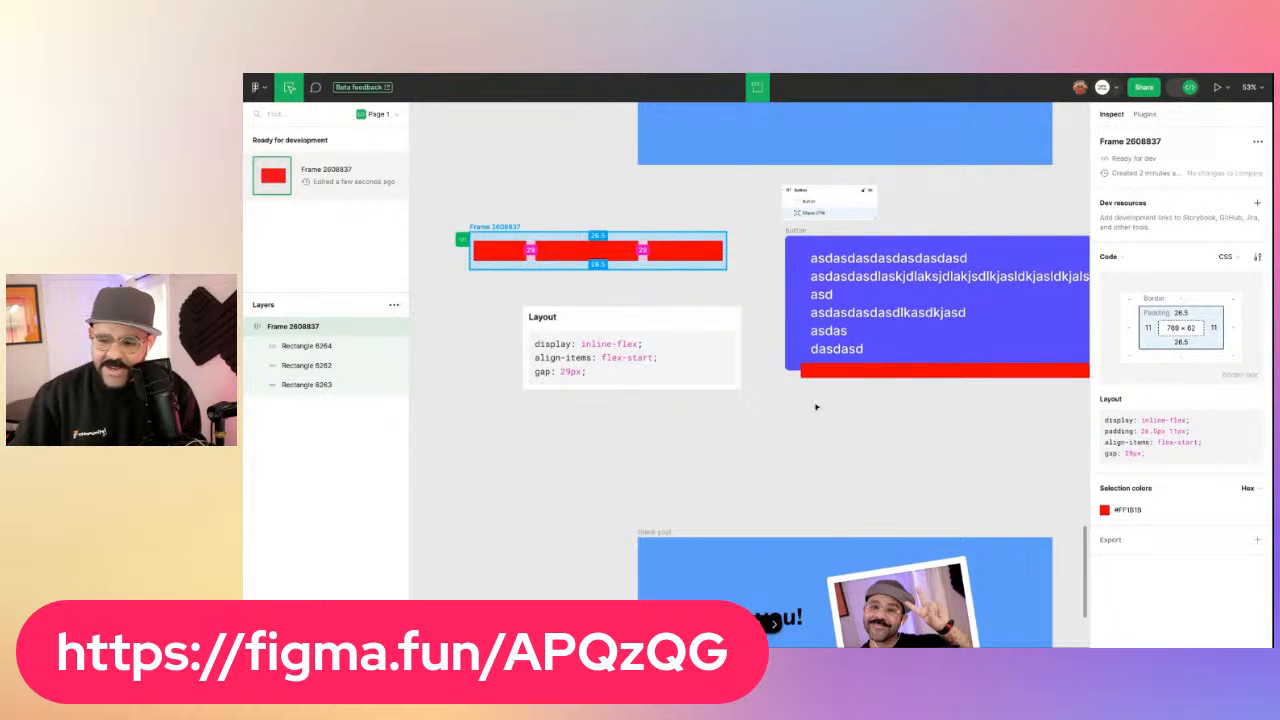
In the "Toggle absolute position" frame with the mail icons, inspect the 1,000 badge's text in Dev Mode
left_click(816, 407)
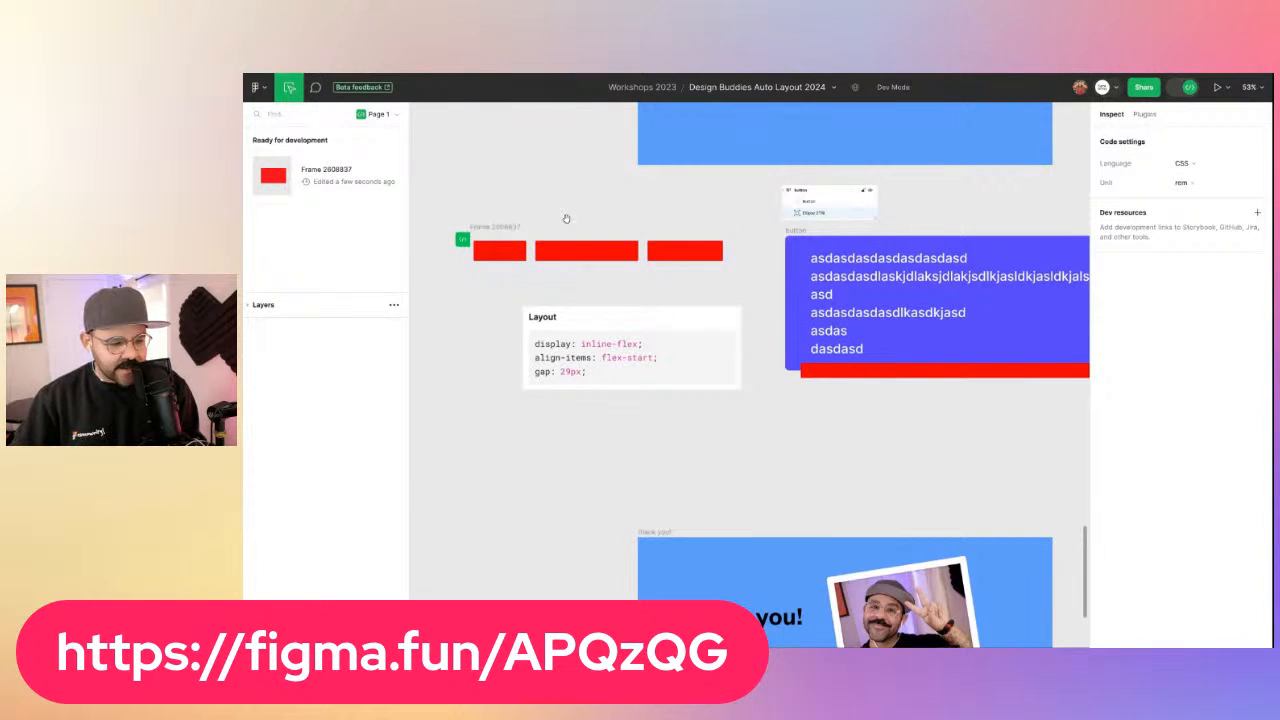
scroll(756, 216, "down", 5)
left_click_drag(849, 299, 530, 287)
left_click_drag(905, 156, 763, 289)
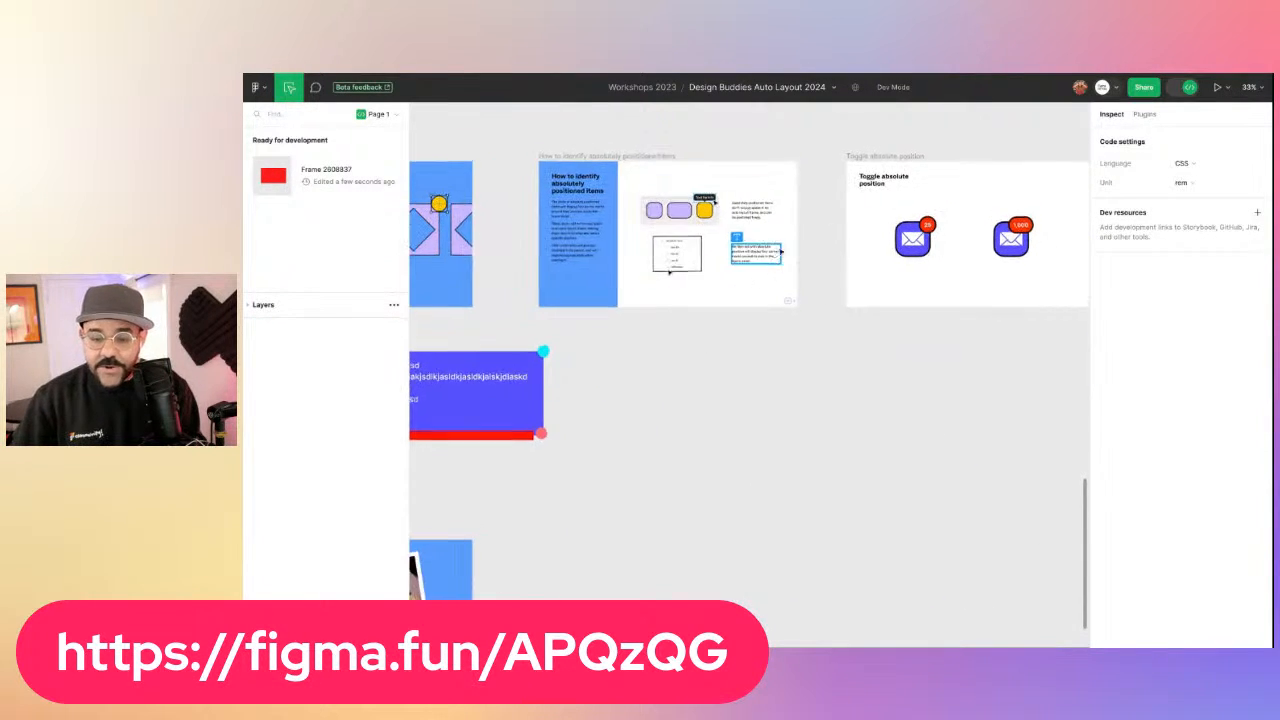
left_click_drag(1045, 223, 840, 266)
scroll(838, 268, "up", 5, "ctrl")
left_click_drag(638, 262, 623, 289)
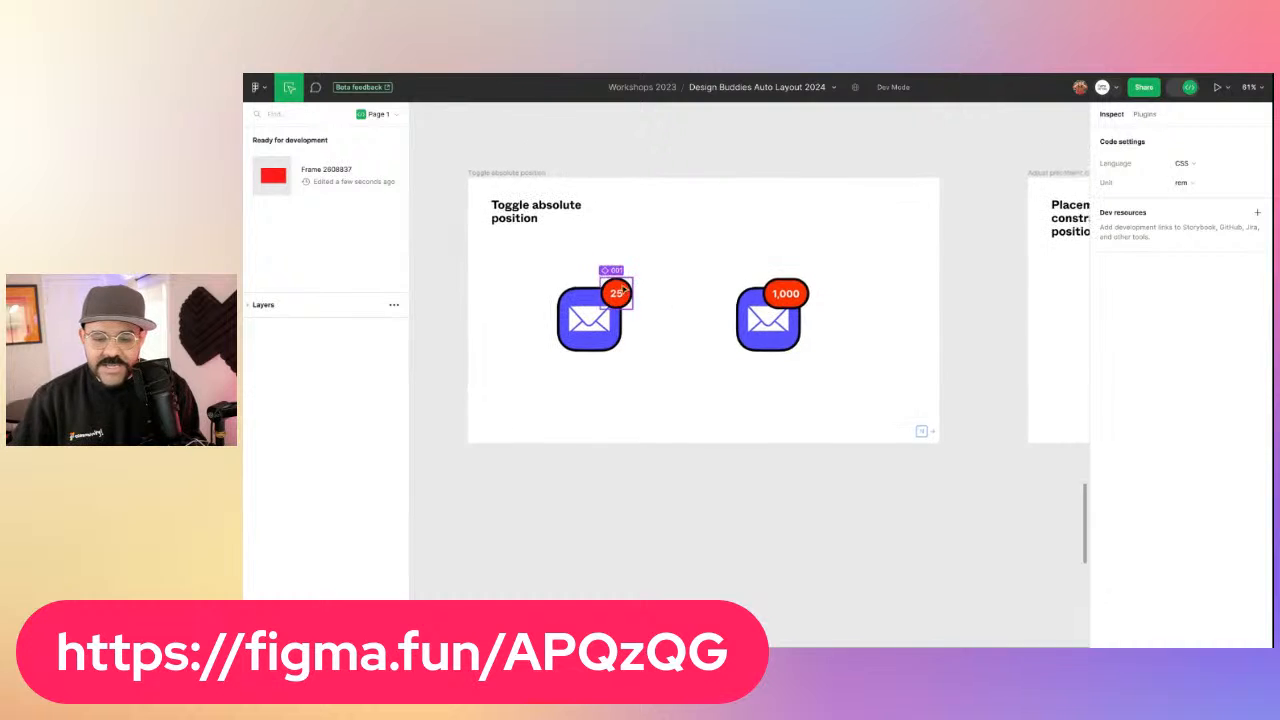
left_click(785, 294)
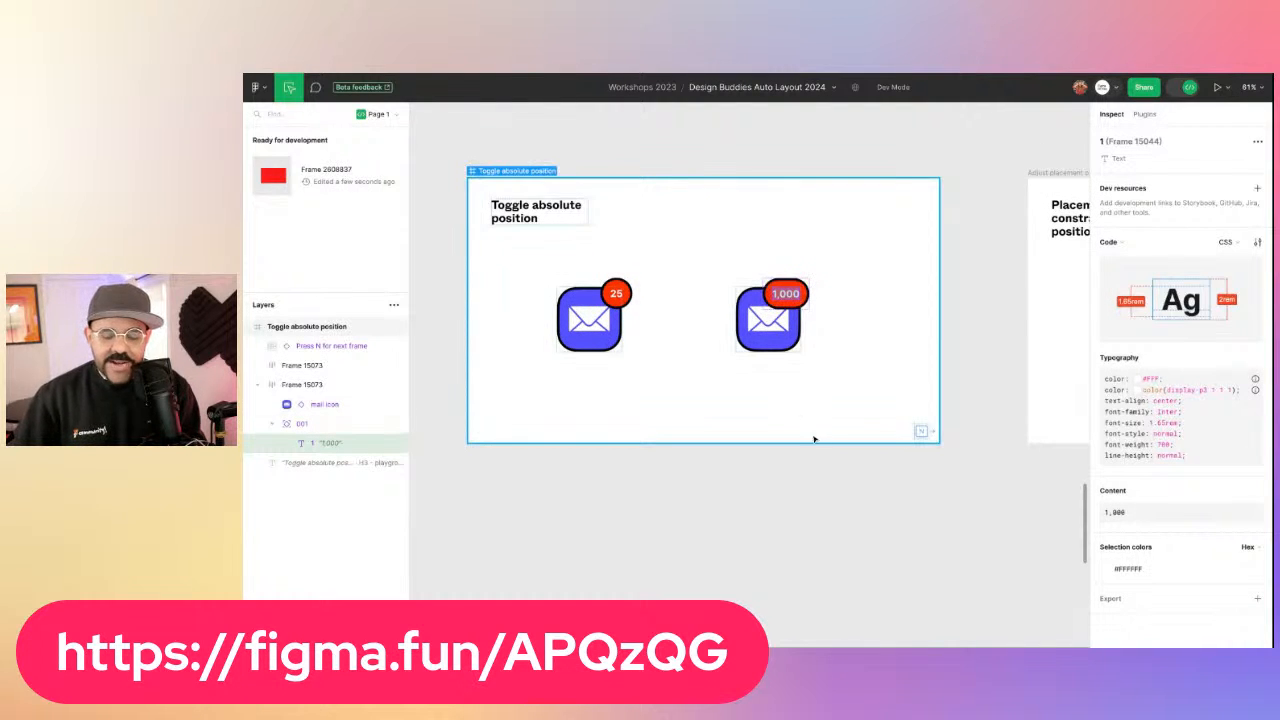
left_click(763, 486)
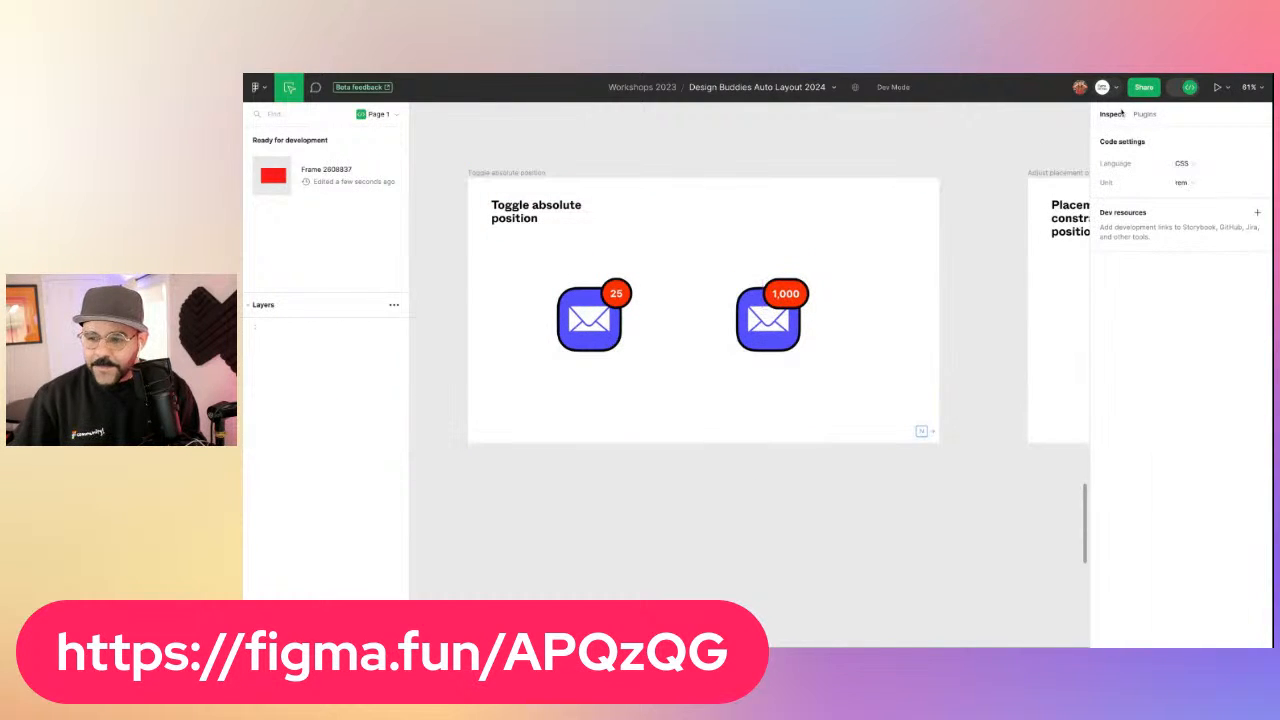
In Design mode, test the 1,000 badge with placeholder texts of different lengths, ending with "asdasd"
left_click(1188, 88)
double_click(788, 294)
double_click(788, 294)
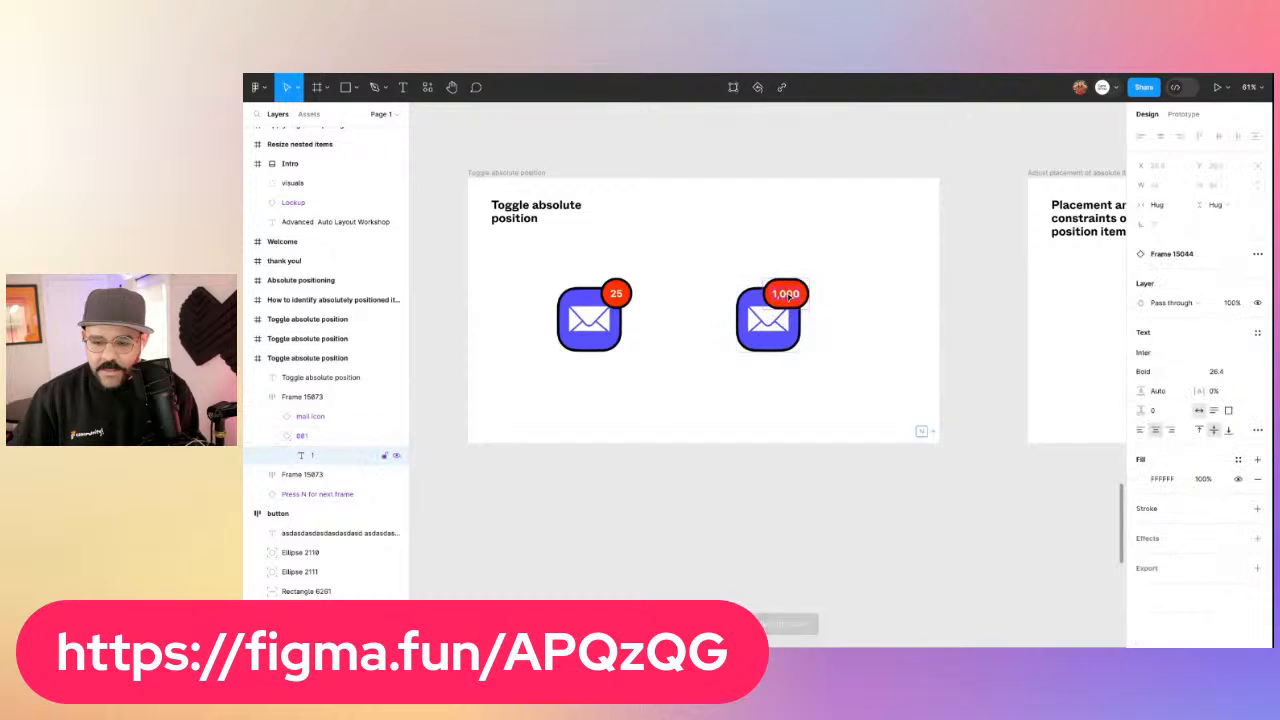
type("asdasdasdasdasdasd")
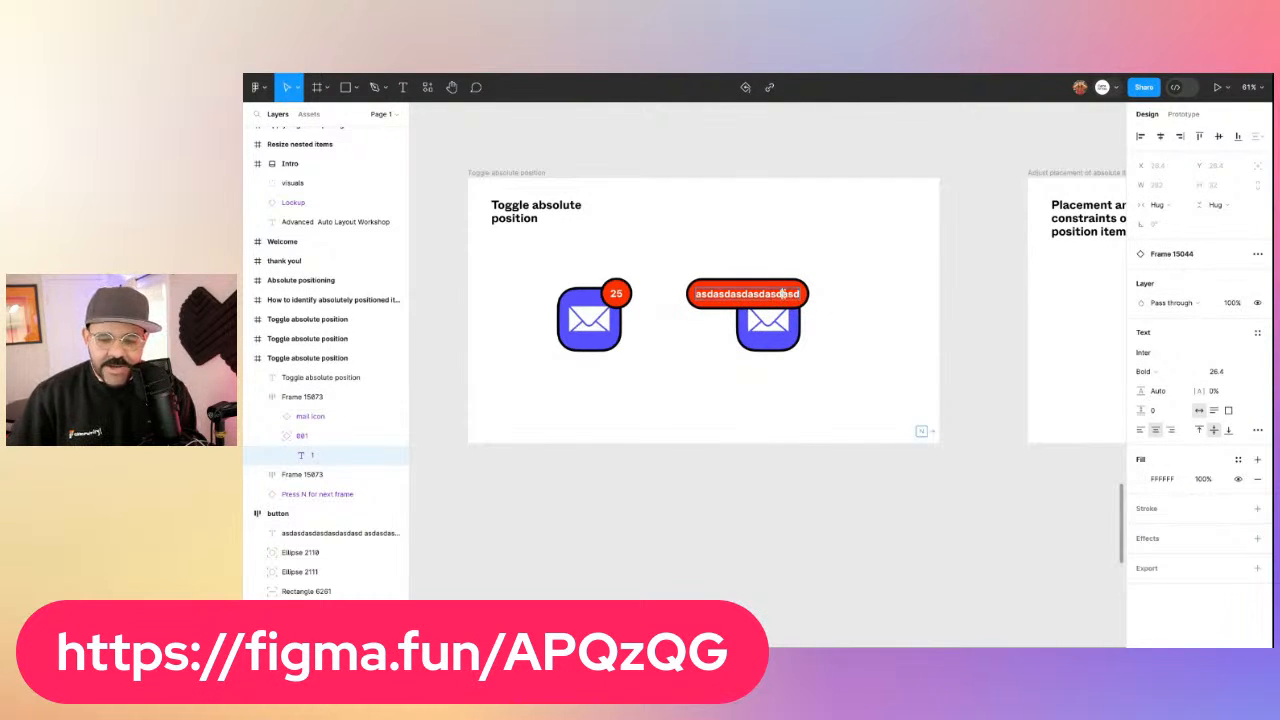
key("ctrl+a")
type("asdasdasd")
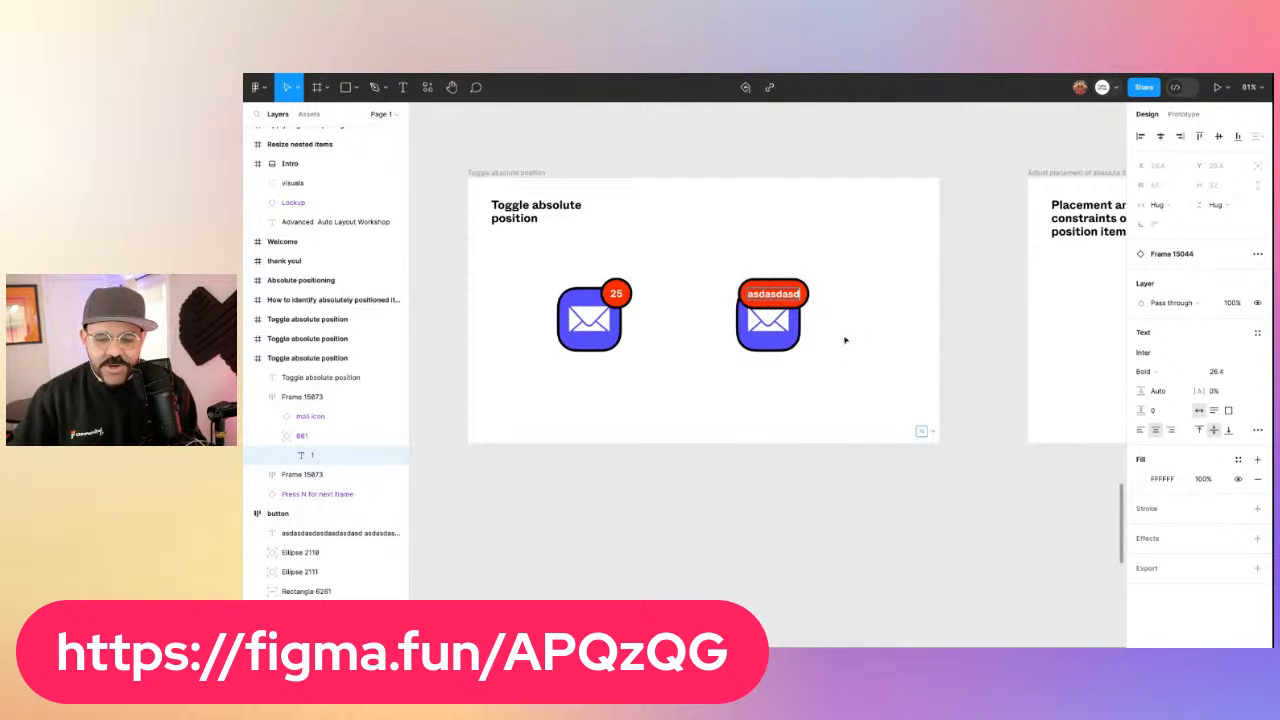
key("ctrl+z")
type("asdasd")
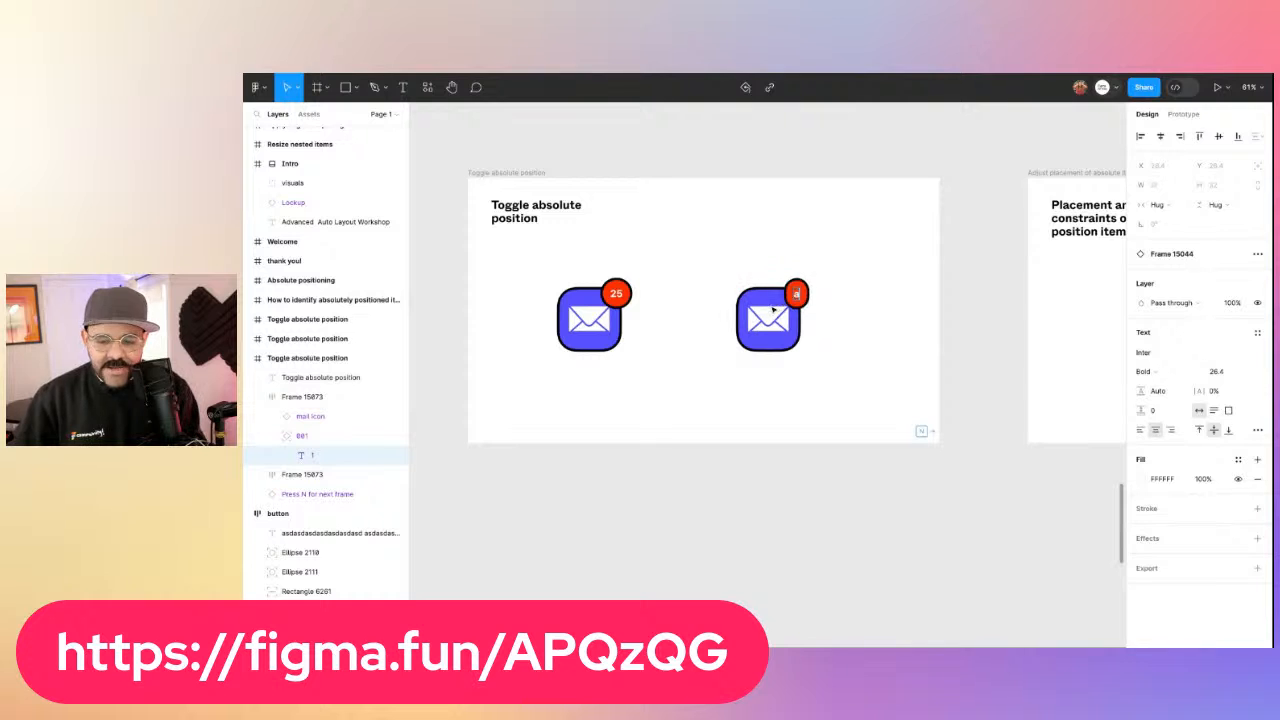
left_click(784, 387)
In the tool tip example frame, replace the "Click here!!!" button text with "asdasdasd"
scroll(792, 375, "down", 2)
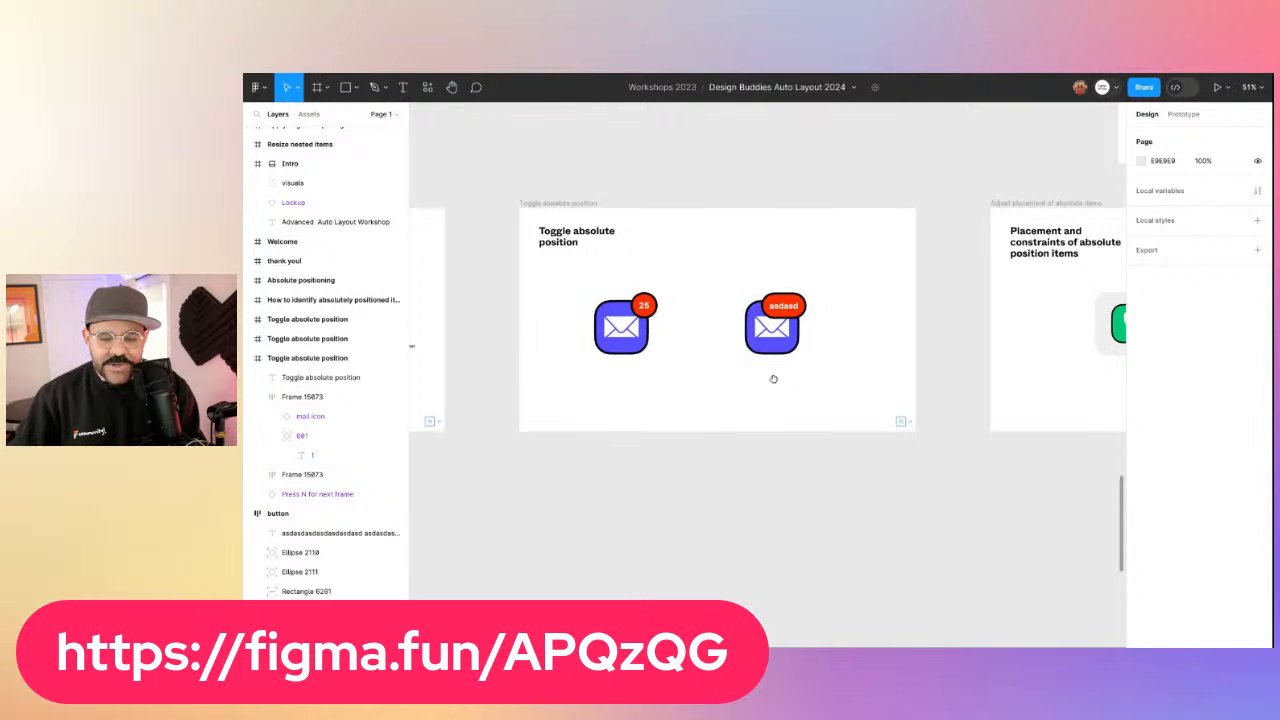
scroll(771, 374, "right", 10)
scroll(817, 357, "right", 5)
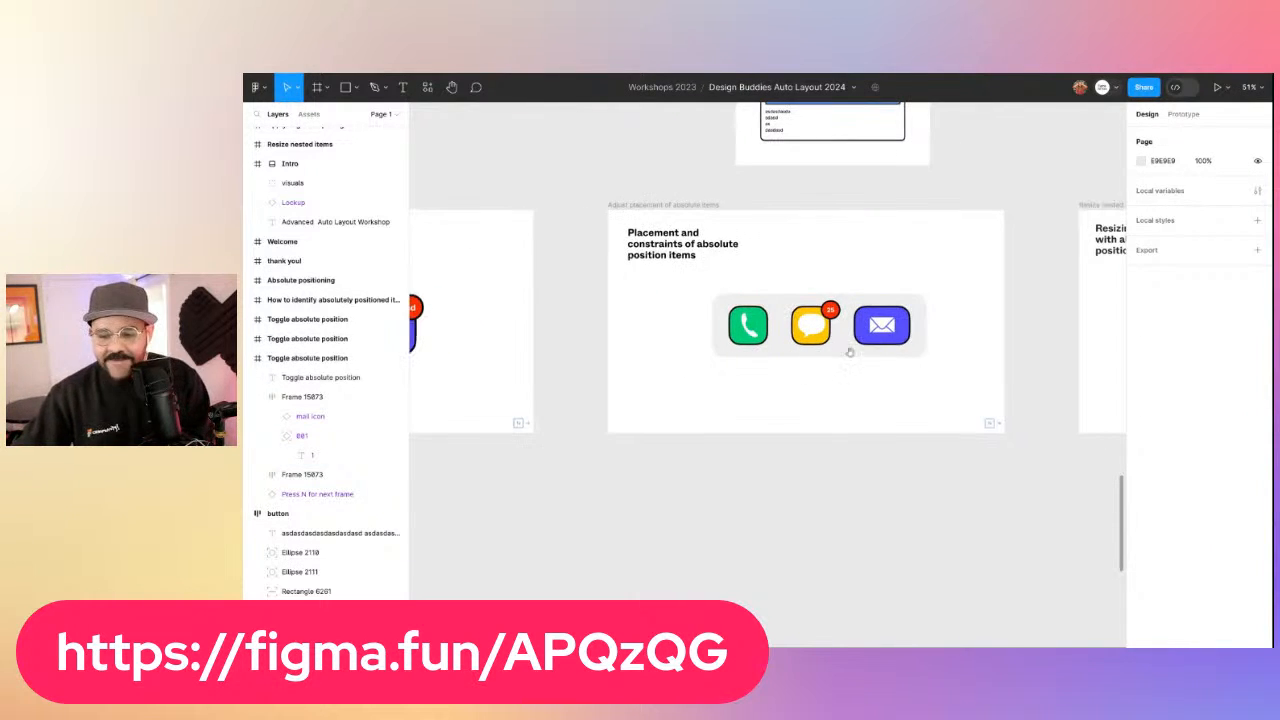
scroll(802, 348, "right", 20)
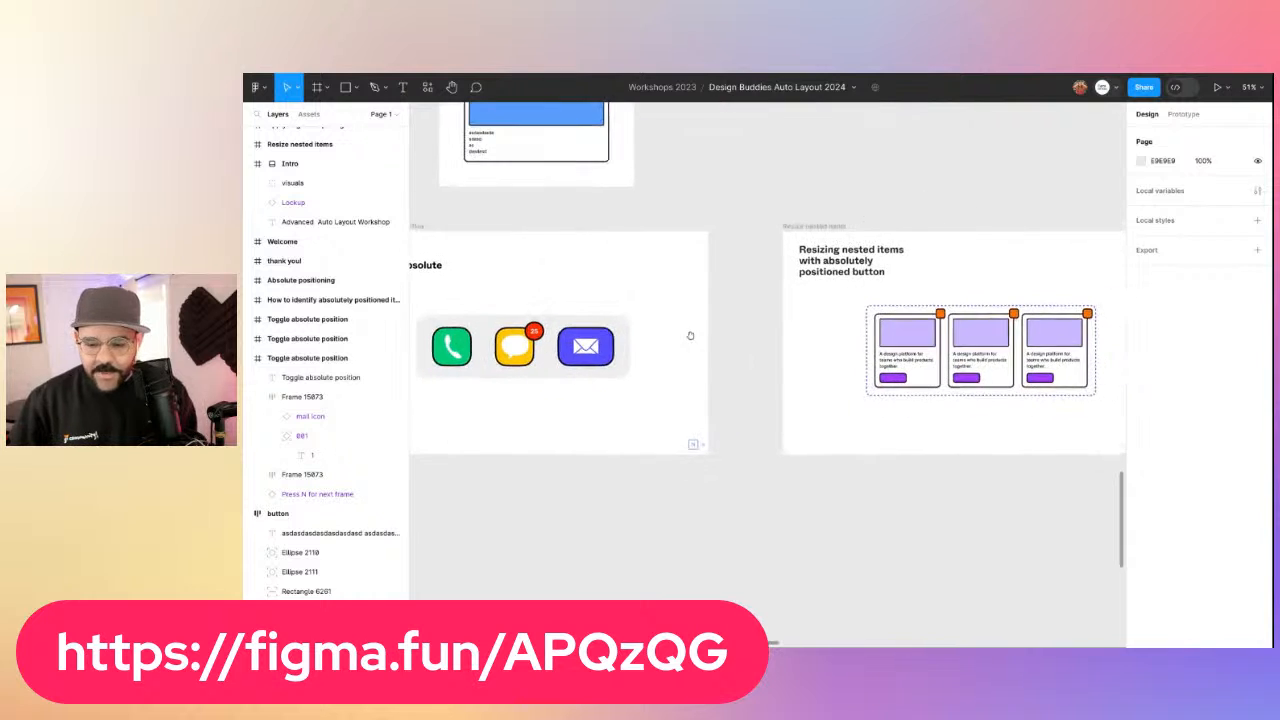
scroll(773, 327, "right", 20)
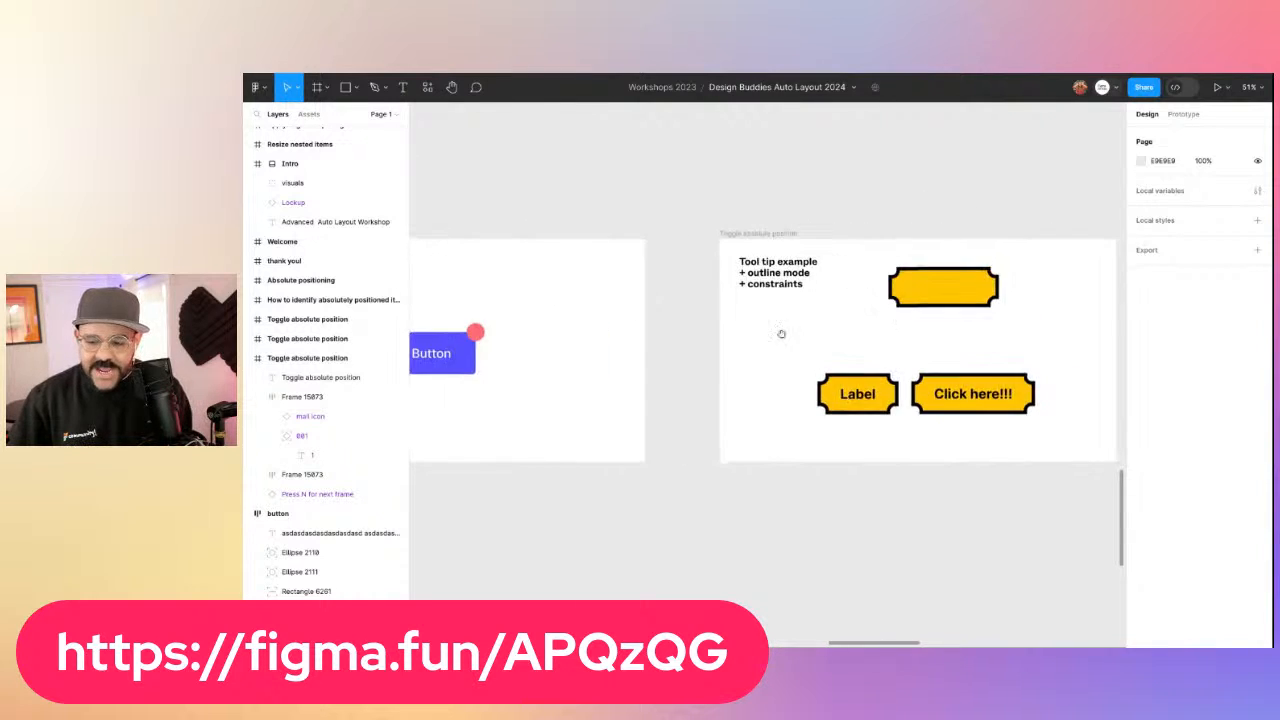
scroll(766, 316, "up", 5)
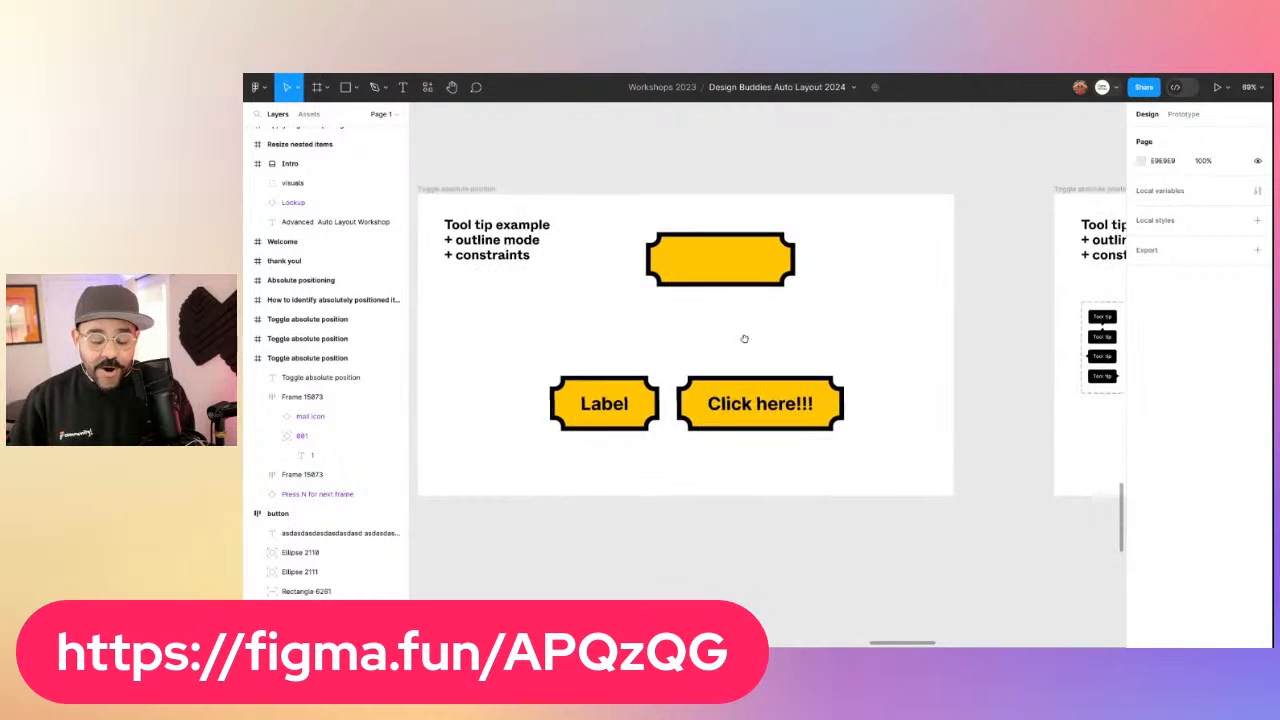
double_click(741, 411)
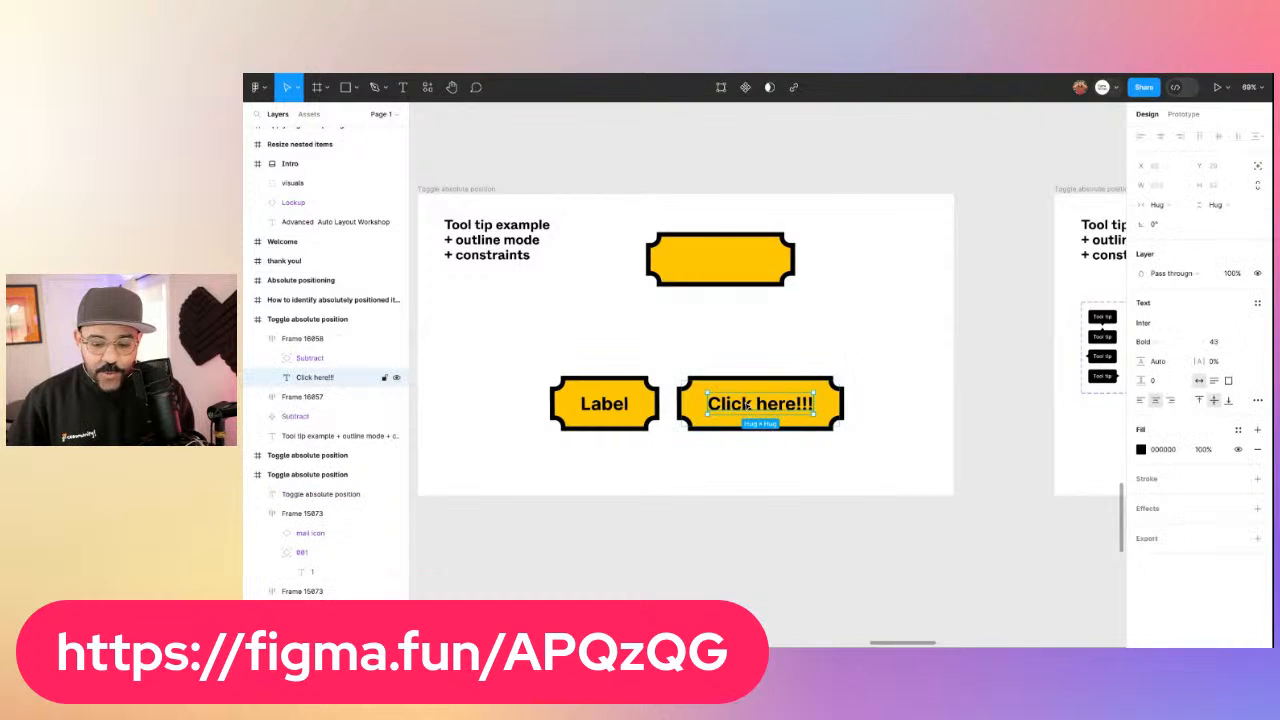
type("asdasdasd")
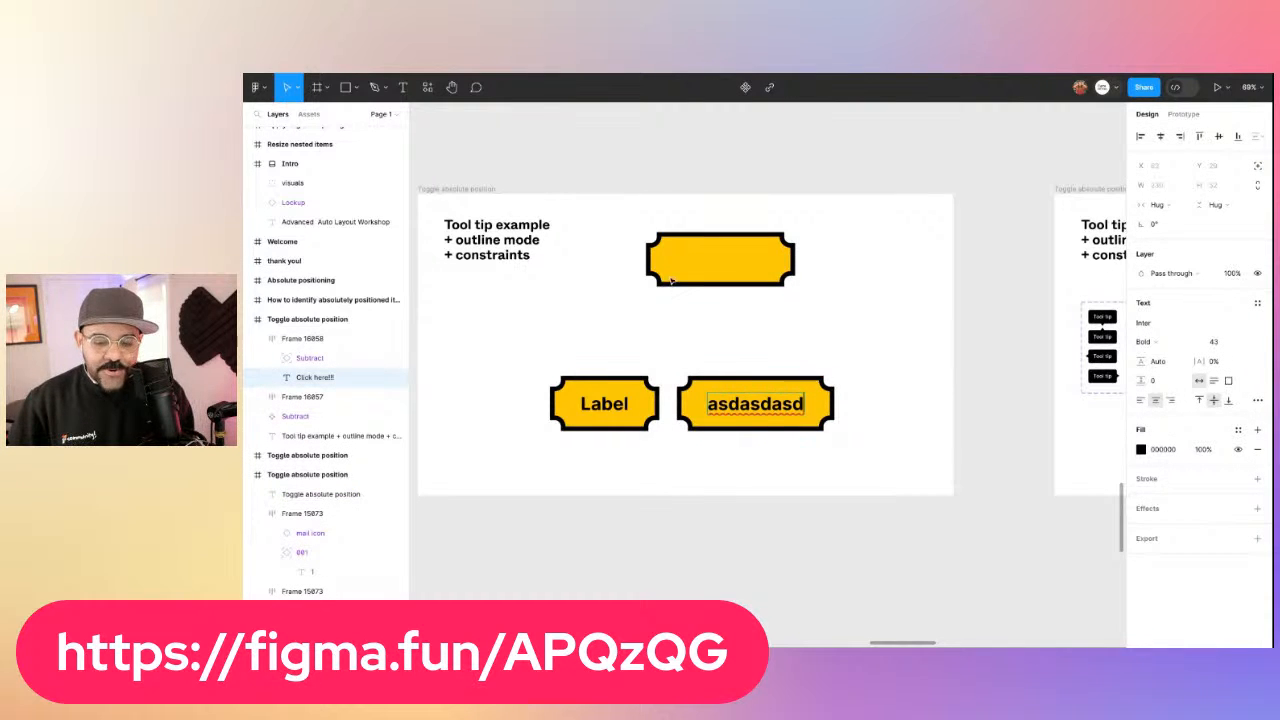
key("Escape")
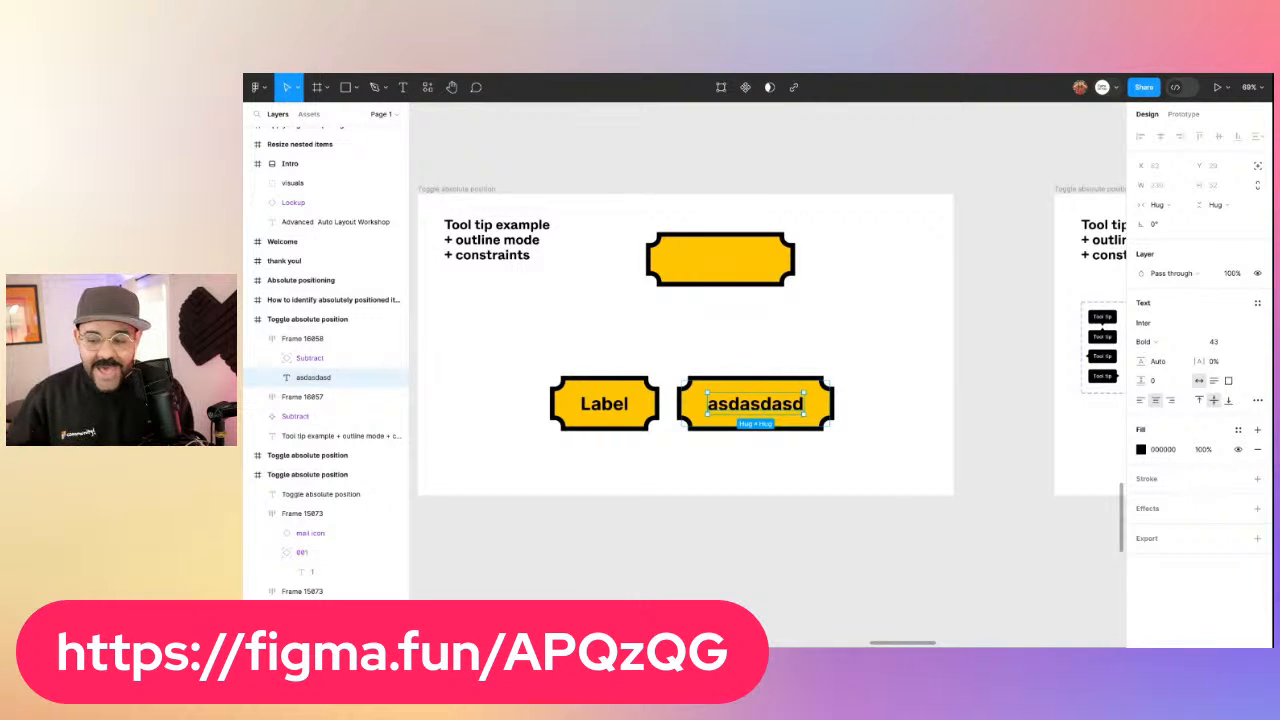
Draw a rectangle about 442 × 137 on the empty canvas below the tool tip example frame
scroll(700, 330, "down", 3)
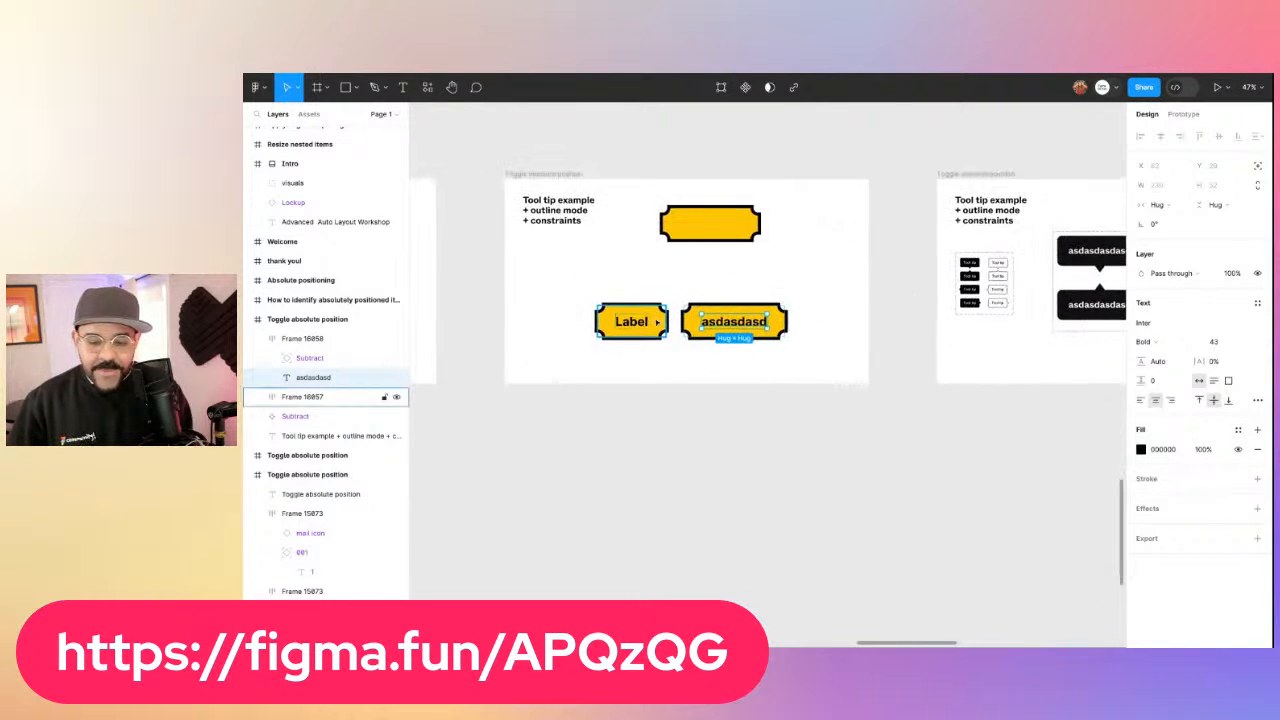
scroll(661, 366, "up", 2)
key("r")
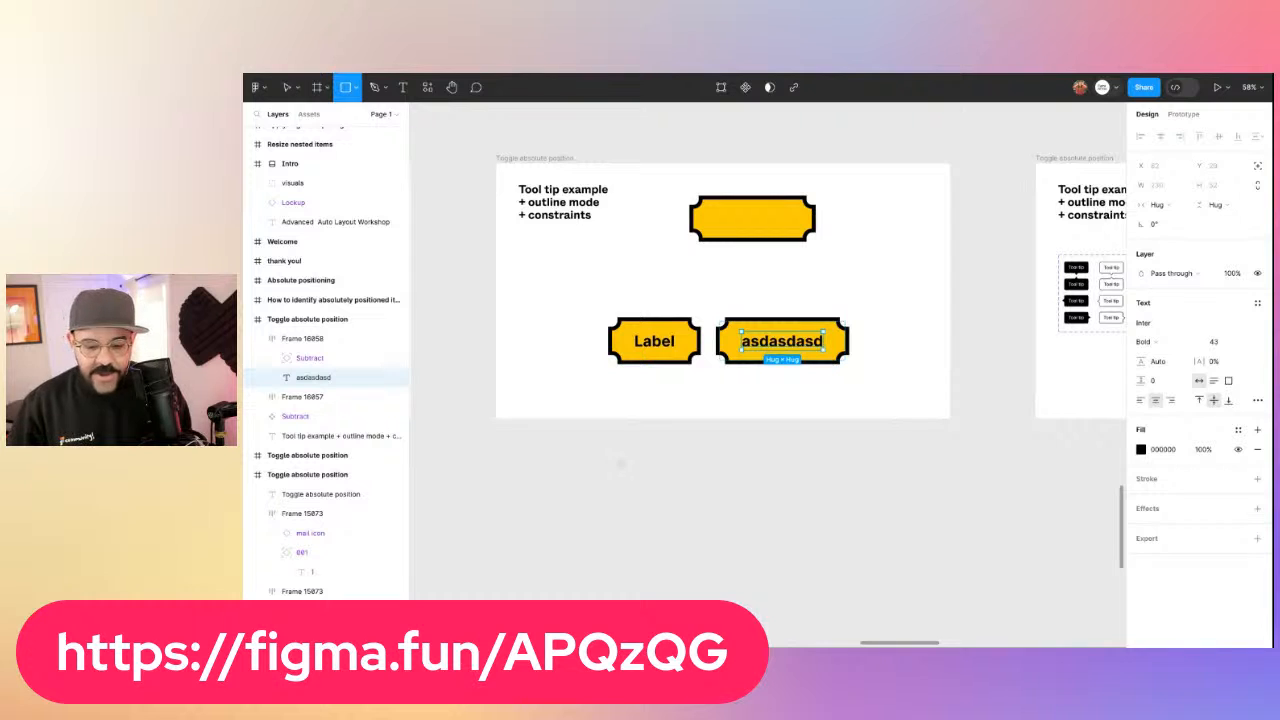
mouse_move(606, 461)
left_mouse_down()
mouse_move(729, 523)
mouse_move(766, 509)
left_mouse_up()
scroll(732, 455, "down", 2)
left_click_drag(732, 455, 706, 442)
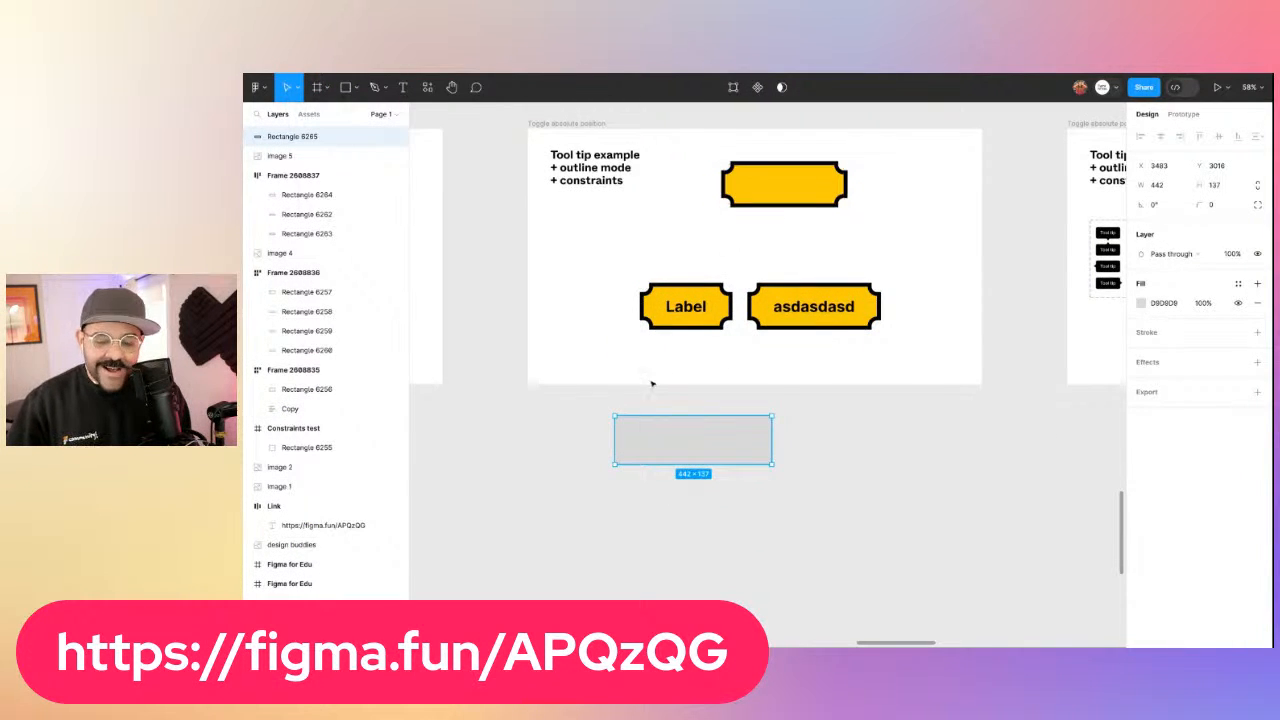
Set the new rectangle's width to 240 and its height to 120
scroll(635, 435, "up", 3)
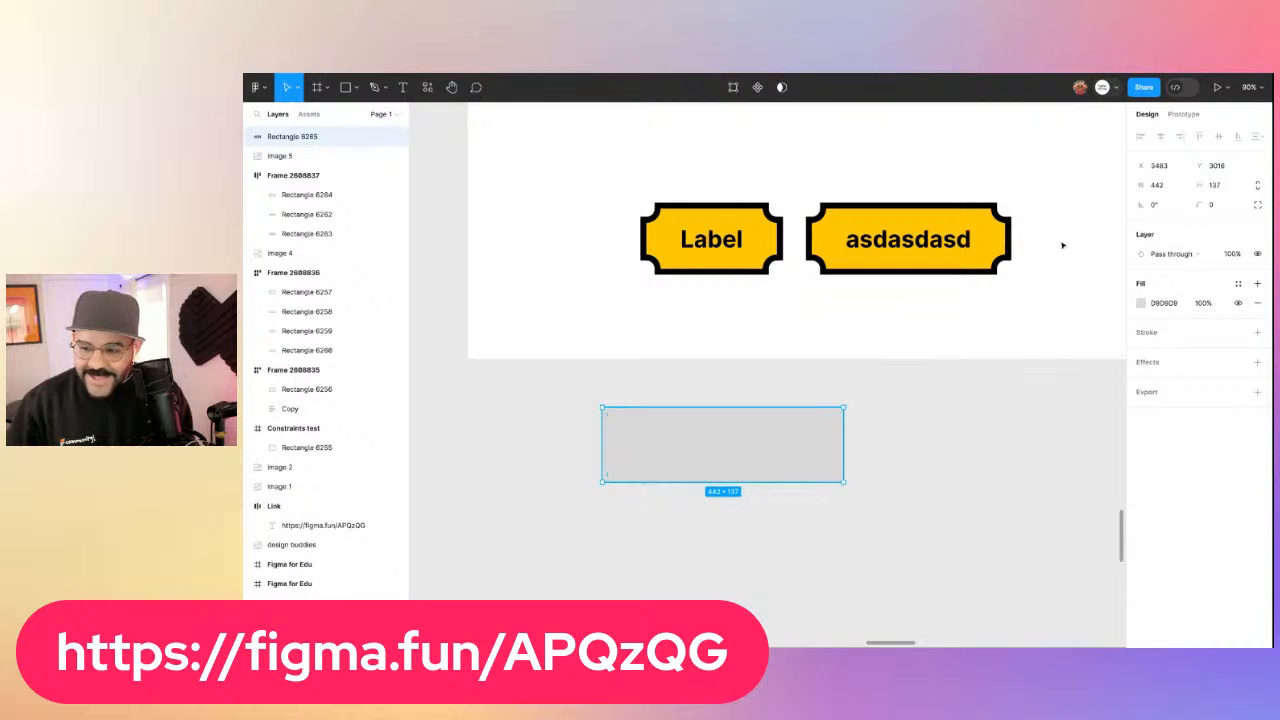
left_click(1166, 186)
type("240")
key("Tab")
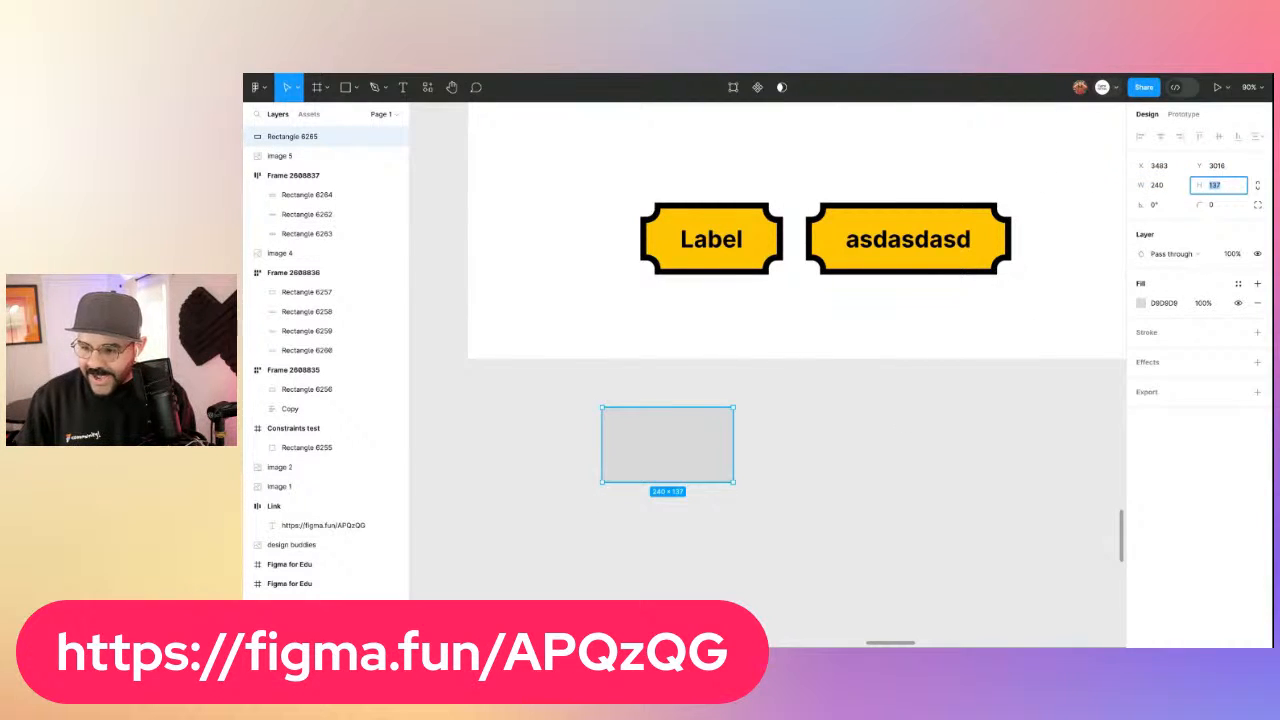
type("120")
key("Return")
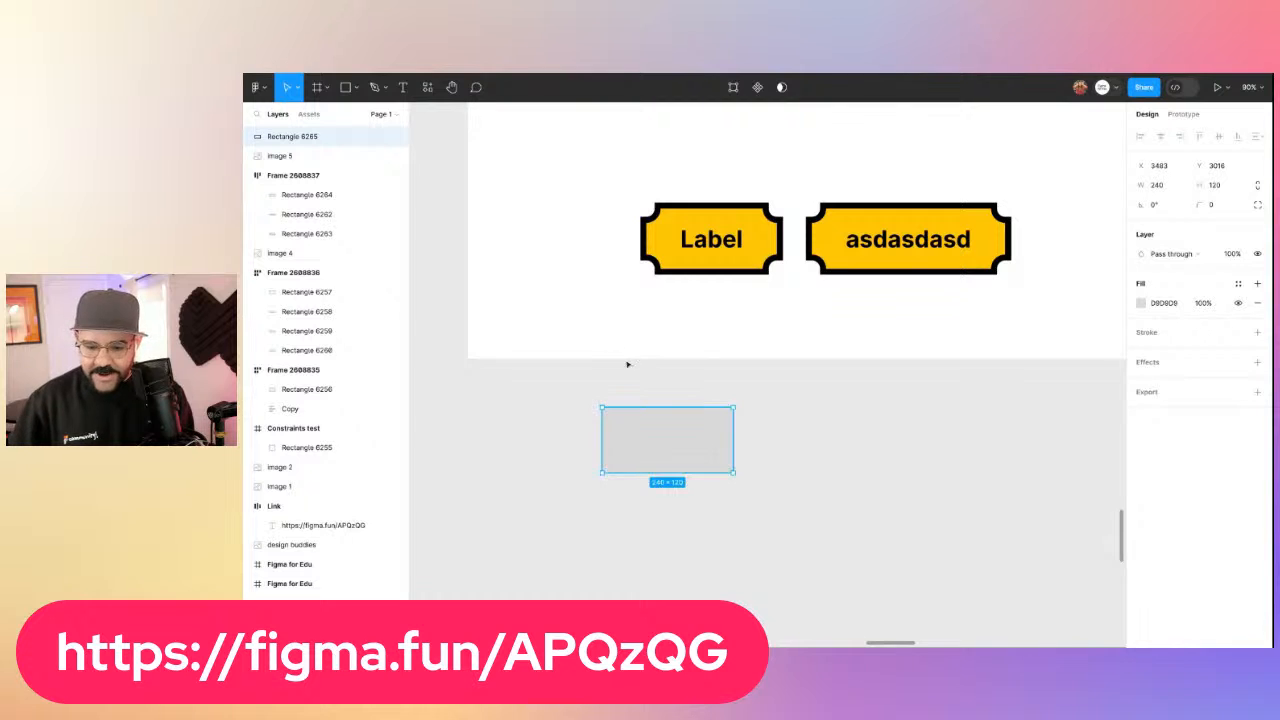
Move the rectangle to about X 3511, Y 3018 and change its fill to red FF3030
left_click_drag(640, 425, 652, 428)
scroll(689, 432, "up", 5)
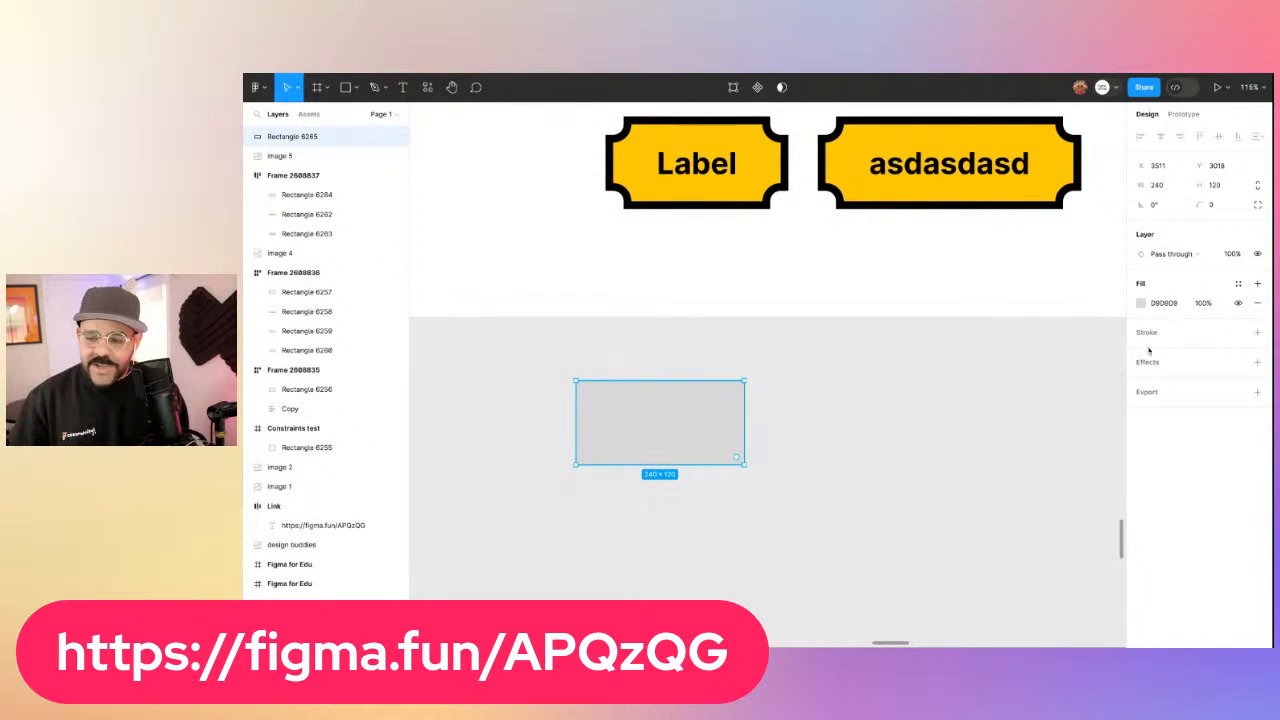
left_click(1141, 302)
left_click(1097, 338)
left_click(622, 423)
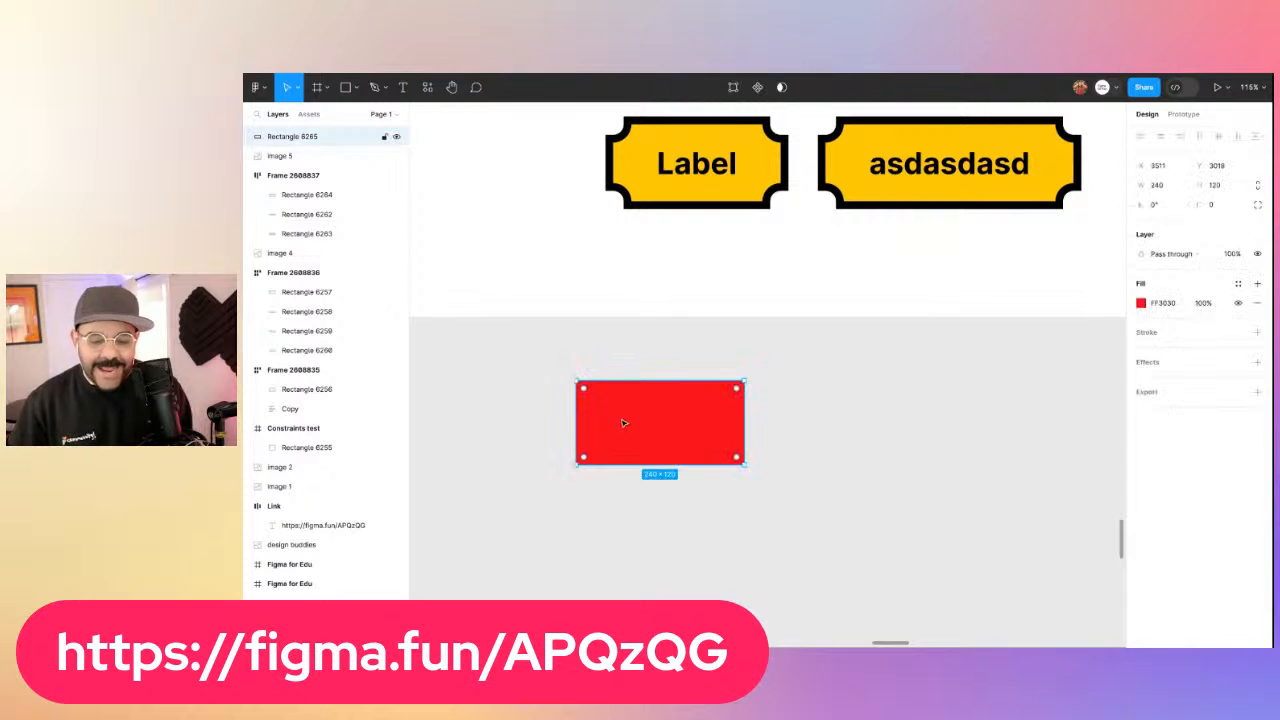
Place four 60 × 60 circles centred on the red rectangle's corners
key("o")
mouse_move(478, 380)
left_mouse_down()
mouse_move(522, 423)
mouse_move(577, 387)
mouse_move(745, 388)
mouse_move(737, 475)
left_mouse_up()
left_click(576, 384, "shift")
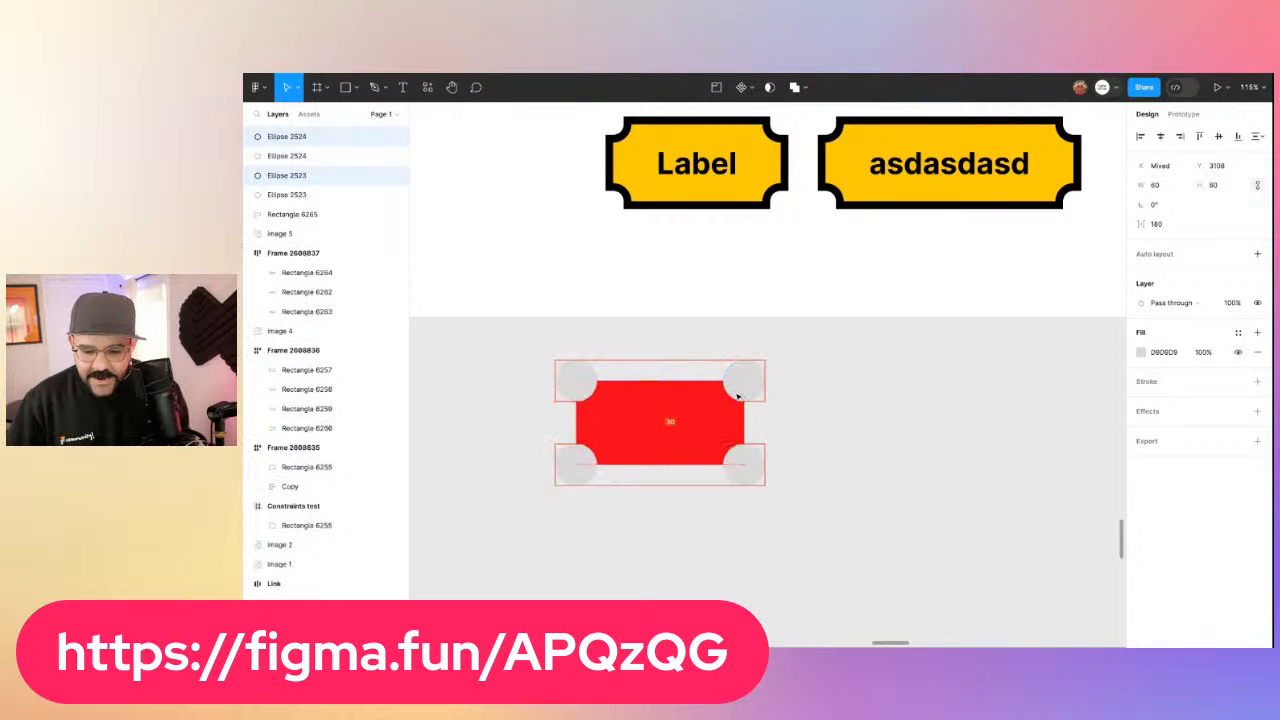
left_click(730, 478)
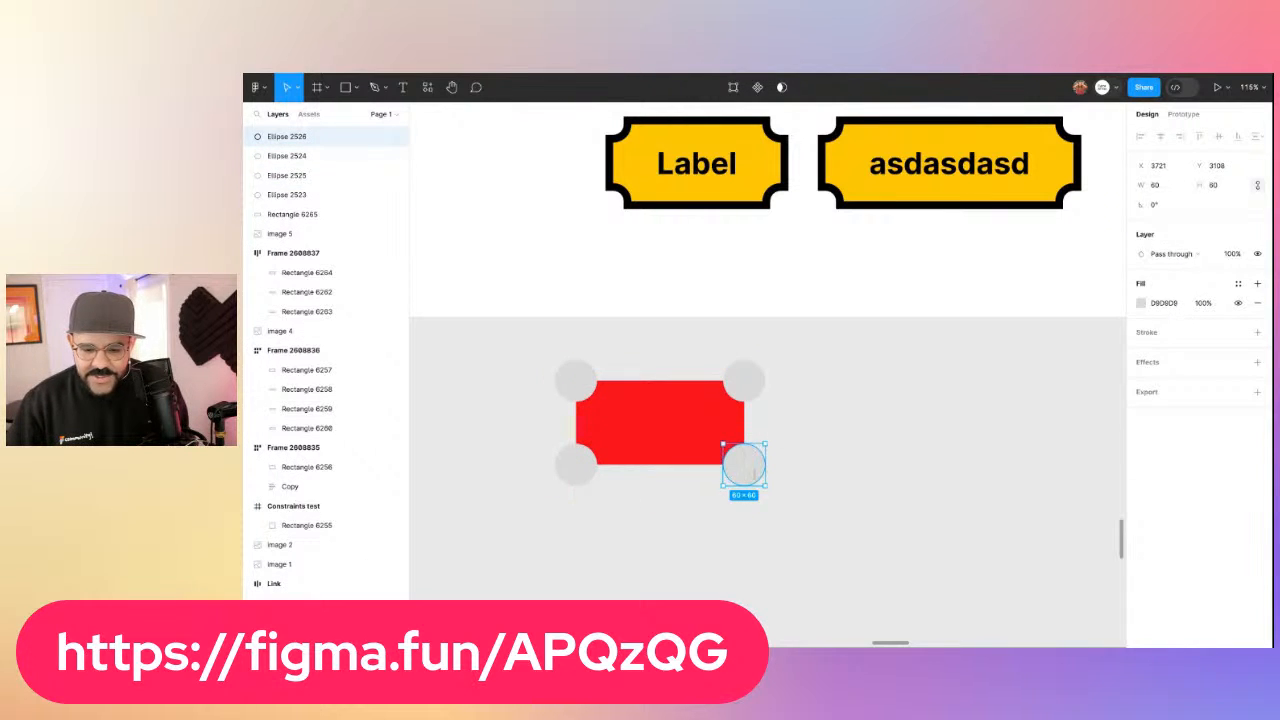
Fill the four corner circles with green 00FF66, leaving the red rectangle out of the selection
left_click_drag(803, 365, 551, 486)
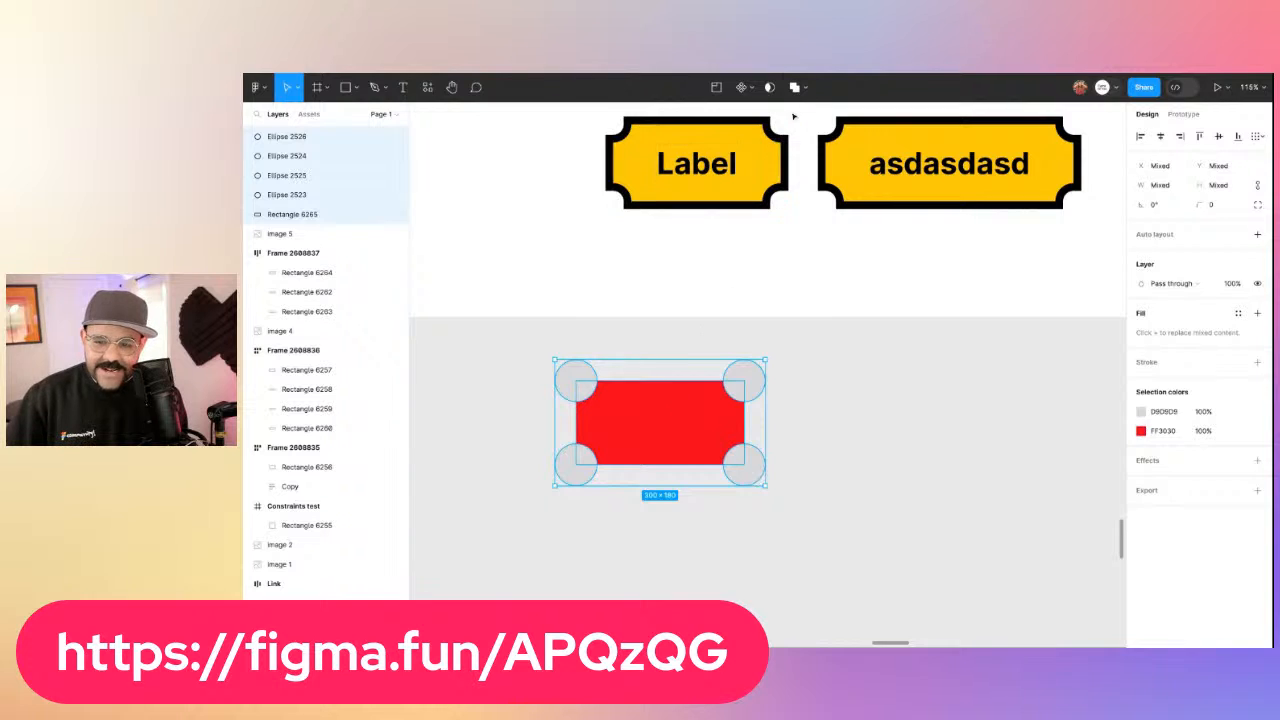
left_click(748, 376)
left_click(580, 376, "shift")
left_click(576, 463, "shift")
left_click(755, 462, "shift")
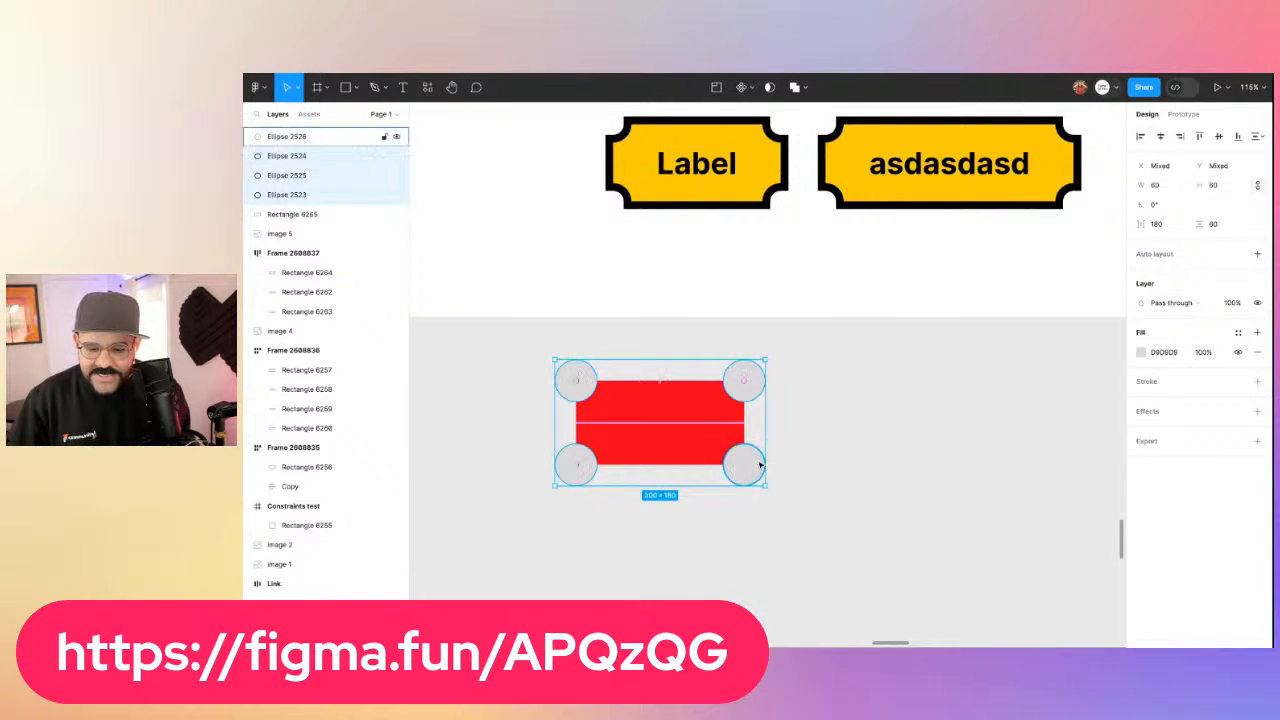
left_click(1141, 352)
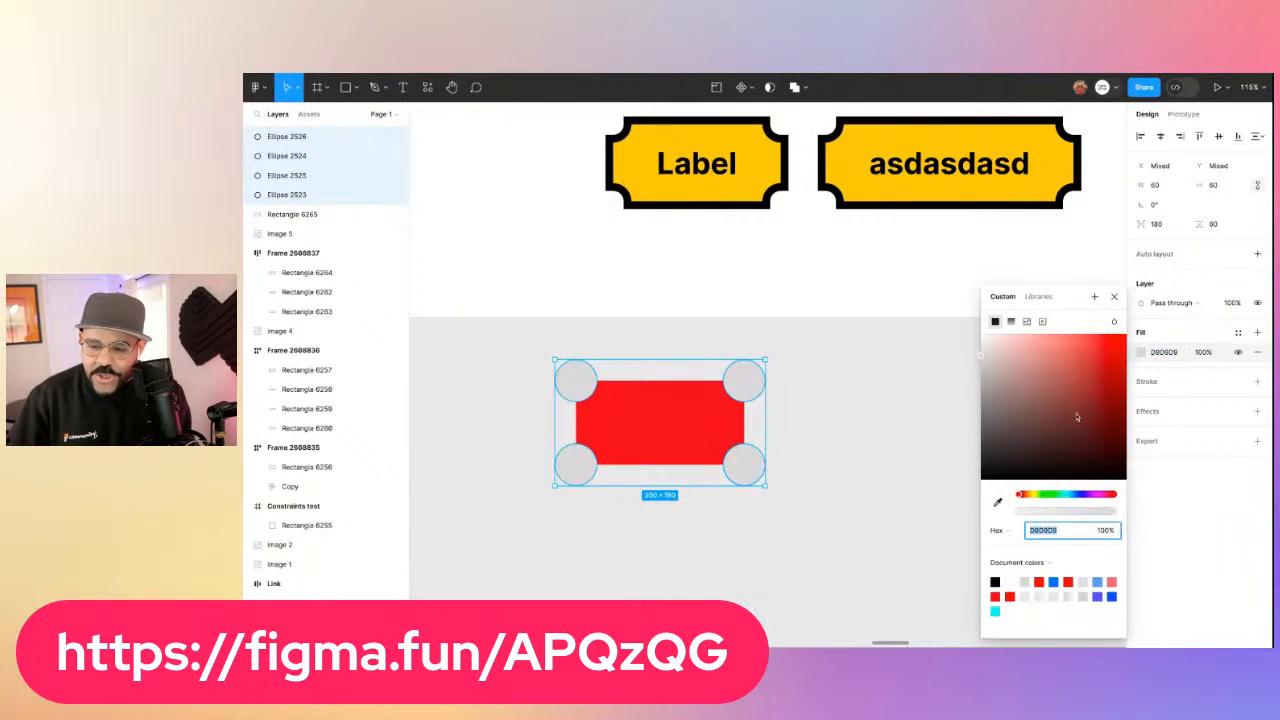
left_click(1058, 493)
left_click(1118, 354)
left_click(905, 419)
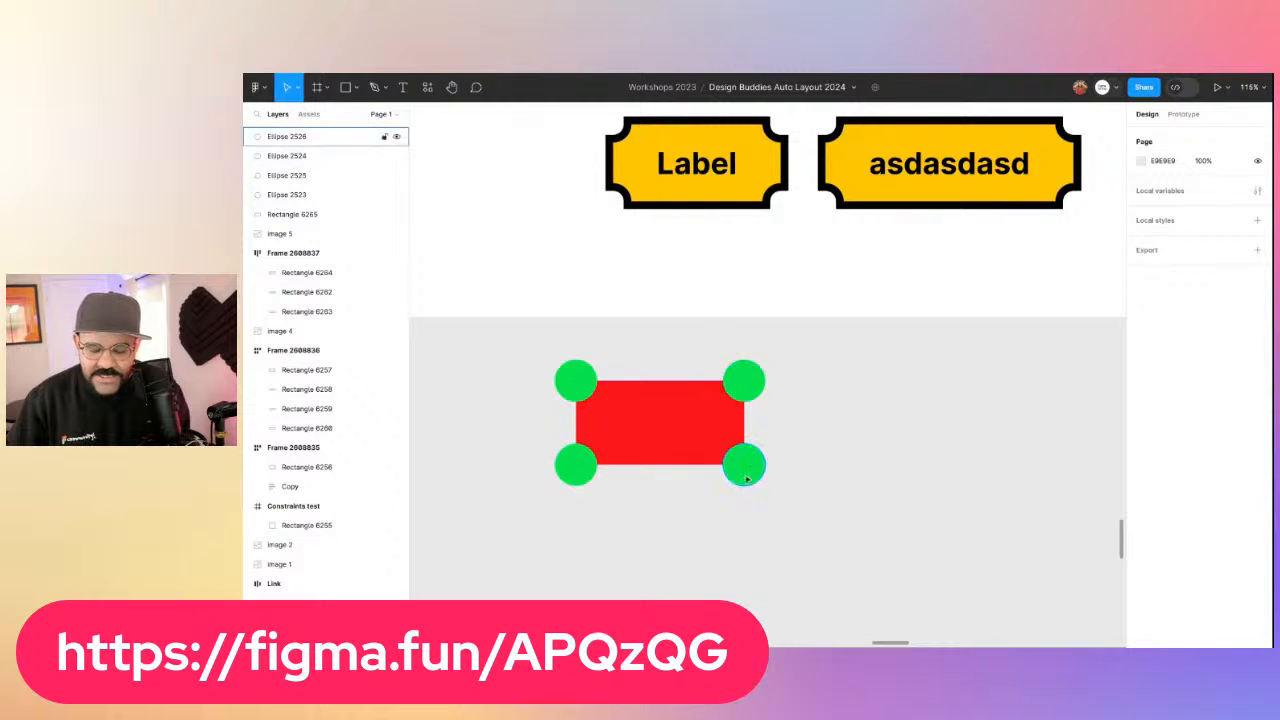
Subtract the four green circles from the red rectangle to cut concave notches into its corners
left_click_drag(791, 374, 528, 484)
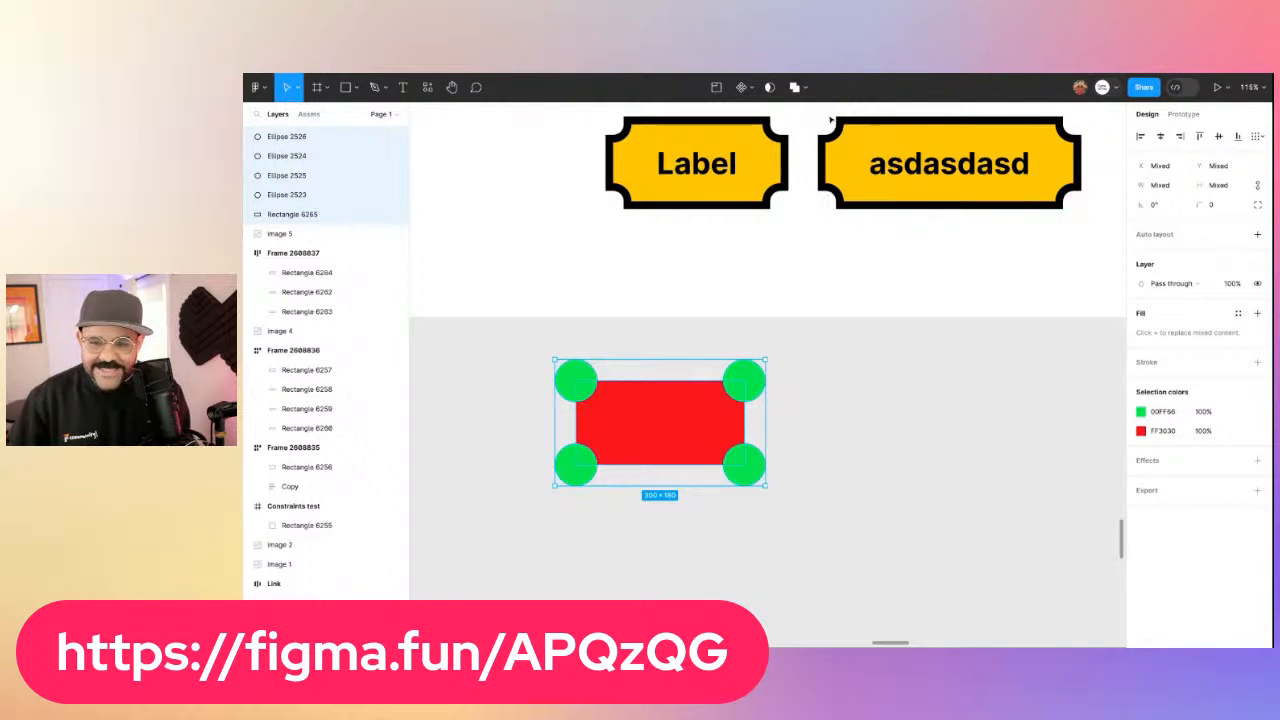
left_click(806, 89)
left_click(808, 129)
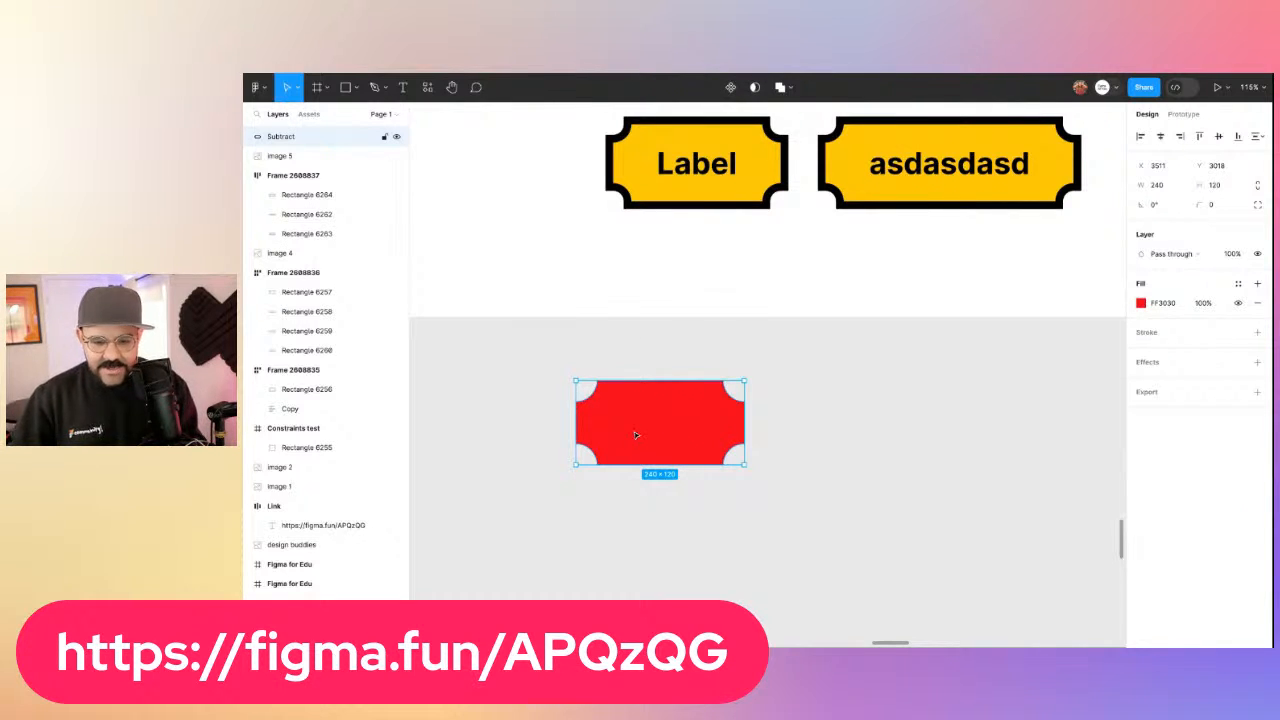
Turn the notched red shape into a component and rename it "button with cuts"
left_click(732, 88)
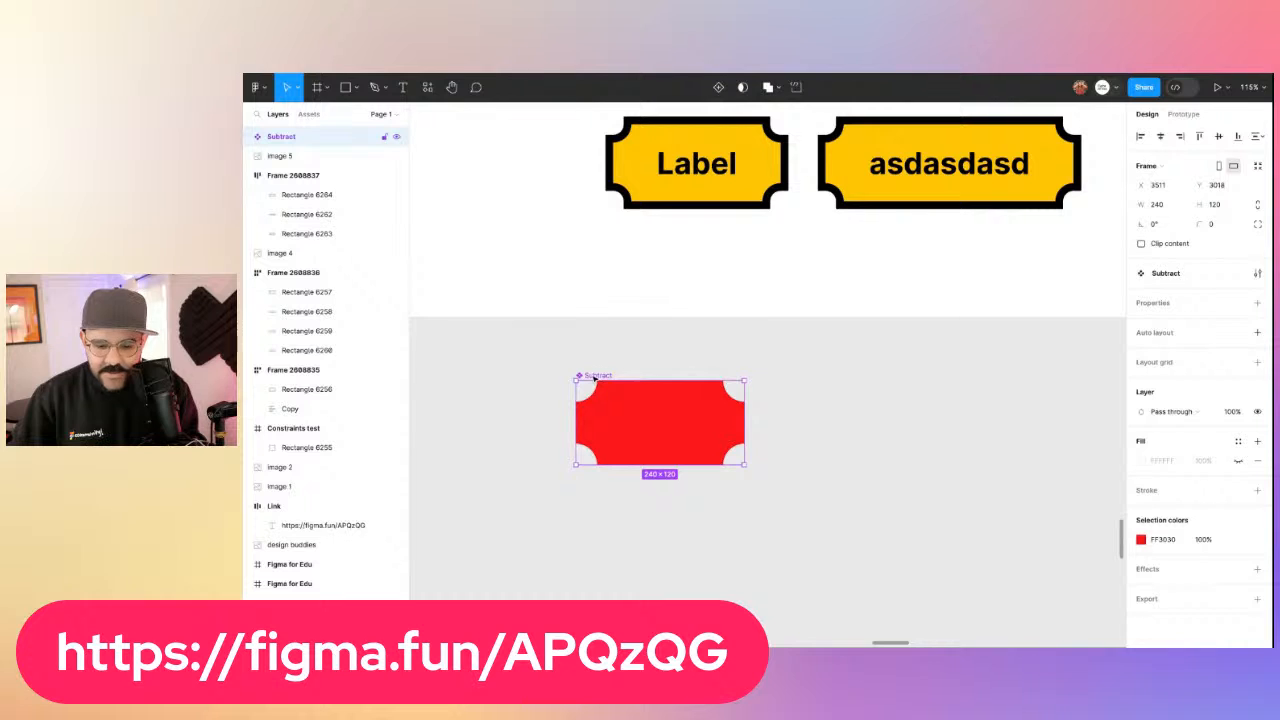
double_click(595, 376)
type("butto")
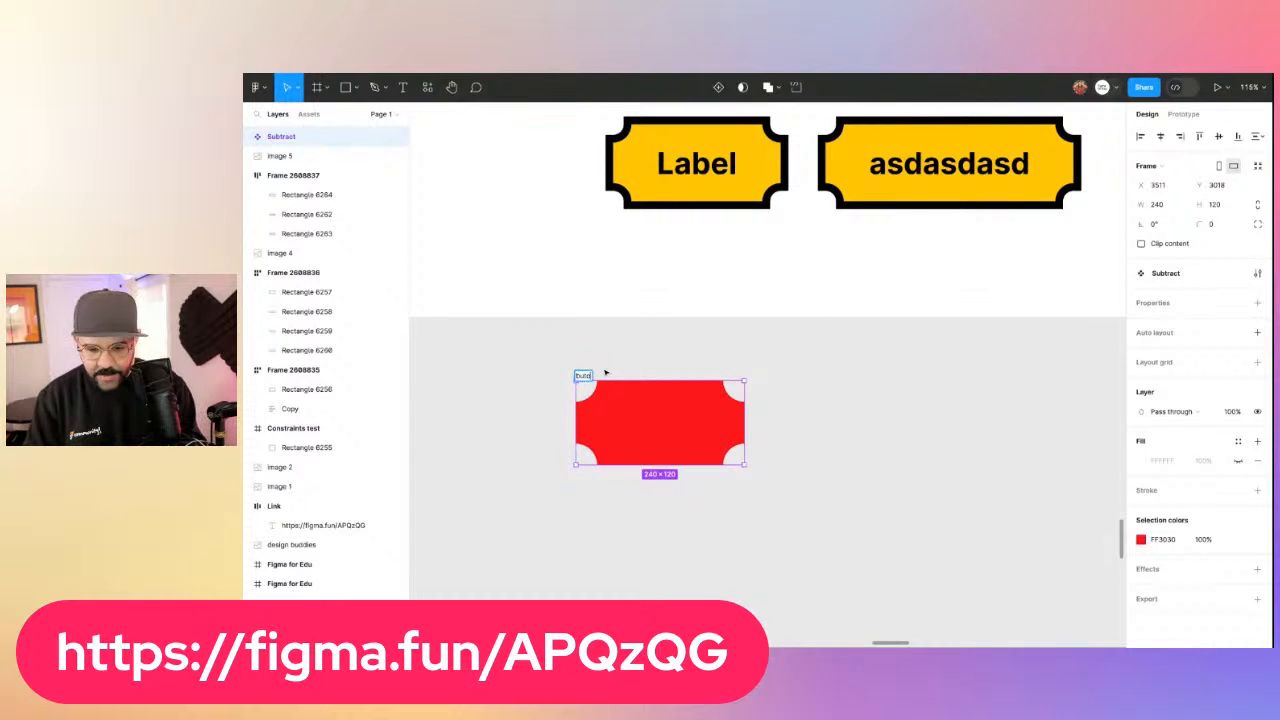
type("n with cuts")
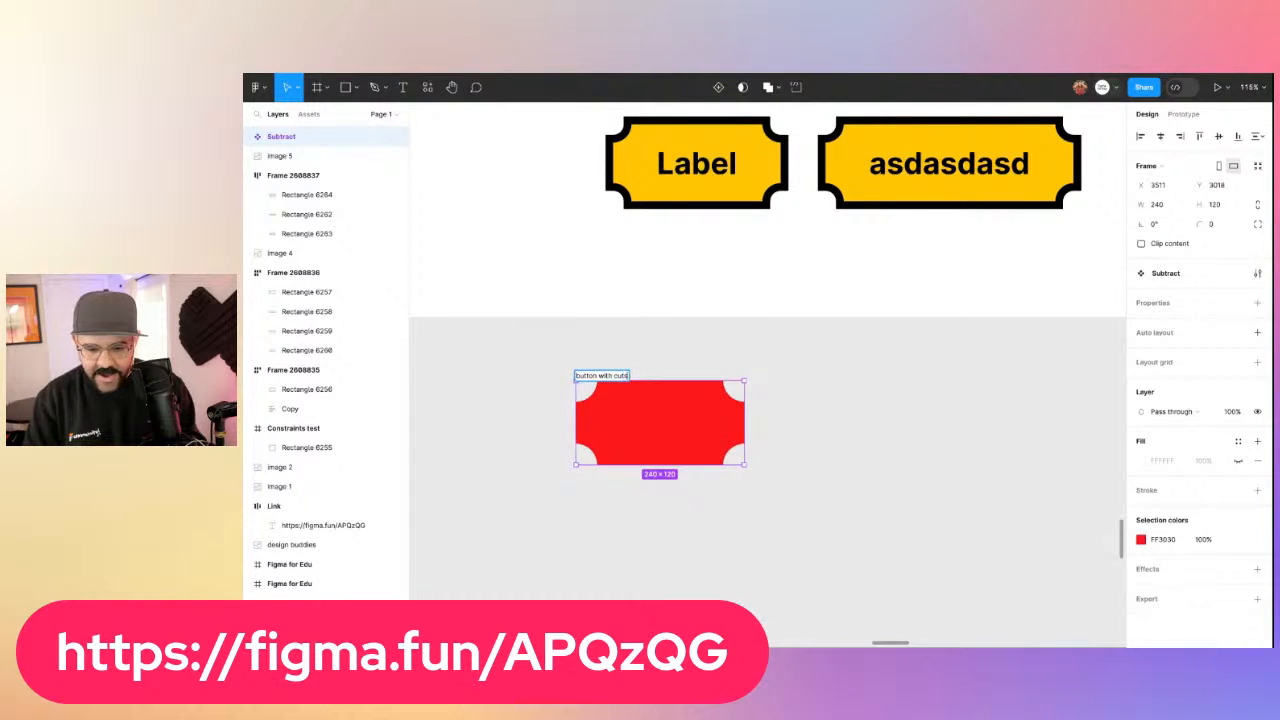
left_click(566, 474)
Set the constraints of the component's top-left corner circle to Left and Top
left_click(589, 390, "ctrl")
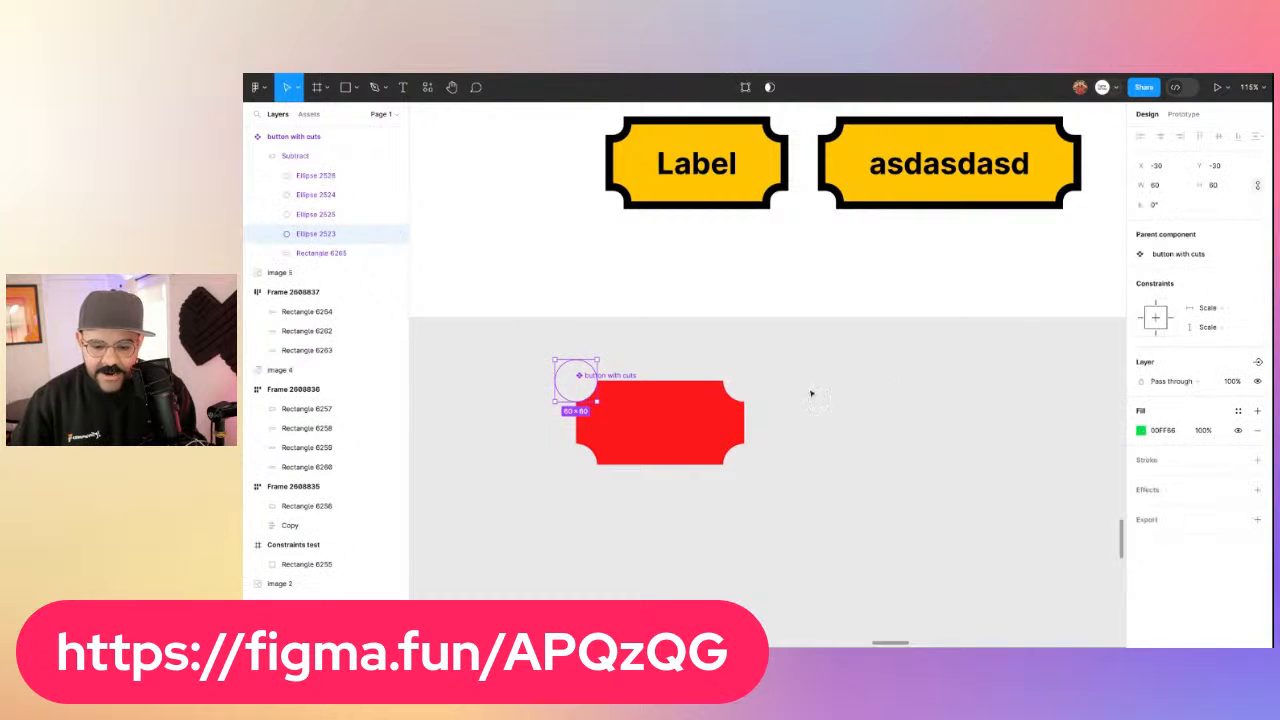
left_click(1214, 315)
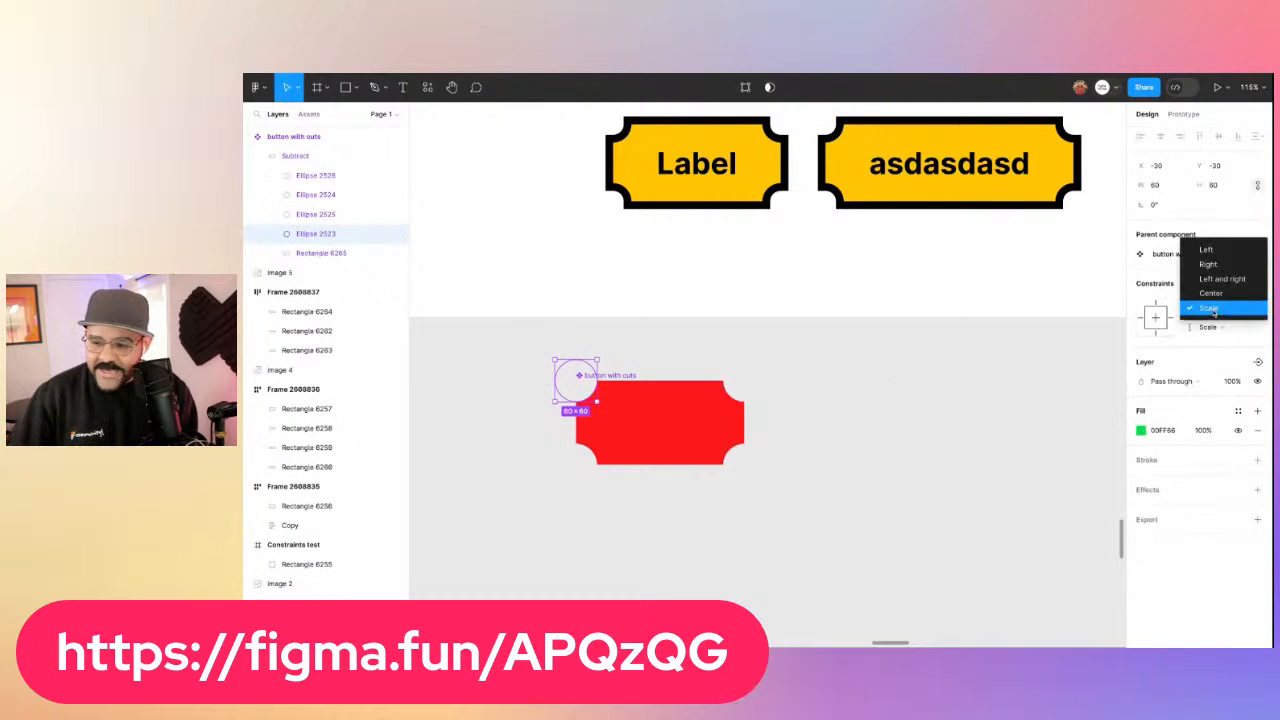
left_click(1215, 250)
left_click(1212, 327)
left_click(1214, 272)
Set the constraints of the component's top-right corner circle to Right and Top
left_click(739, 381)
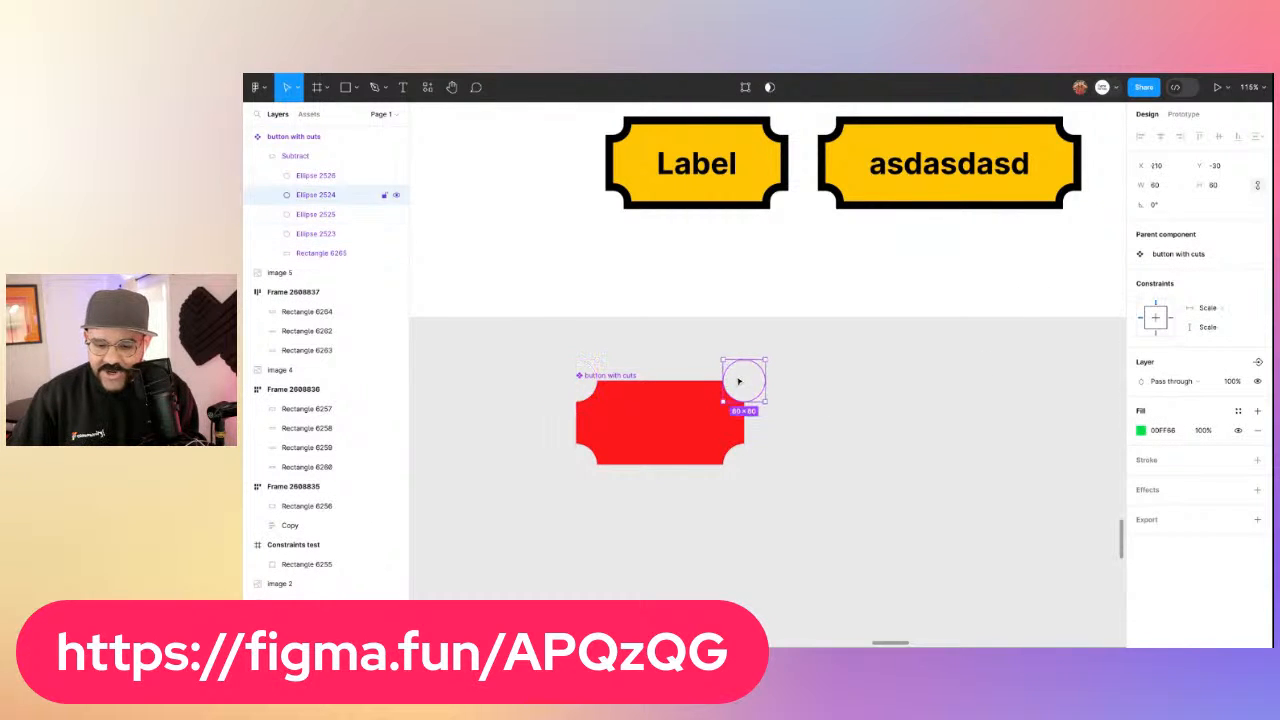
left_click(1216, 312)
left_click(1215, 252)
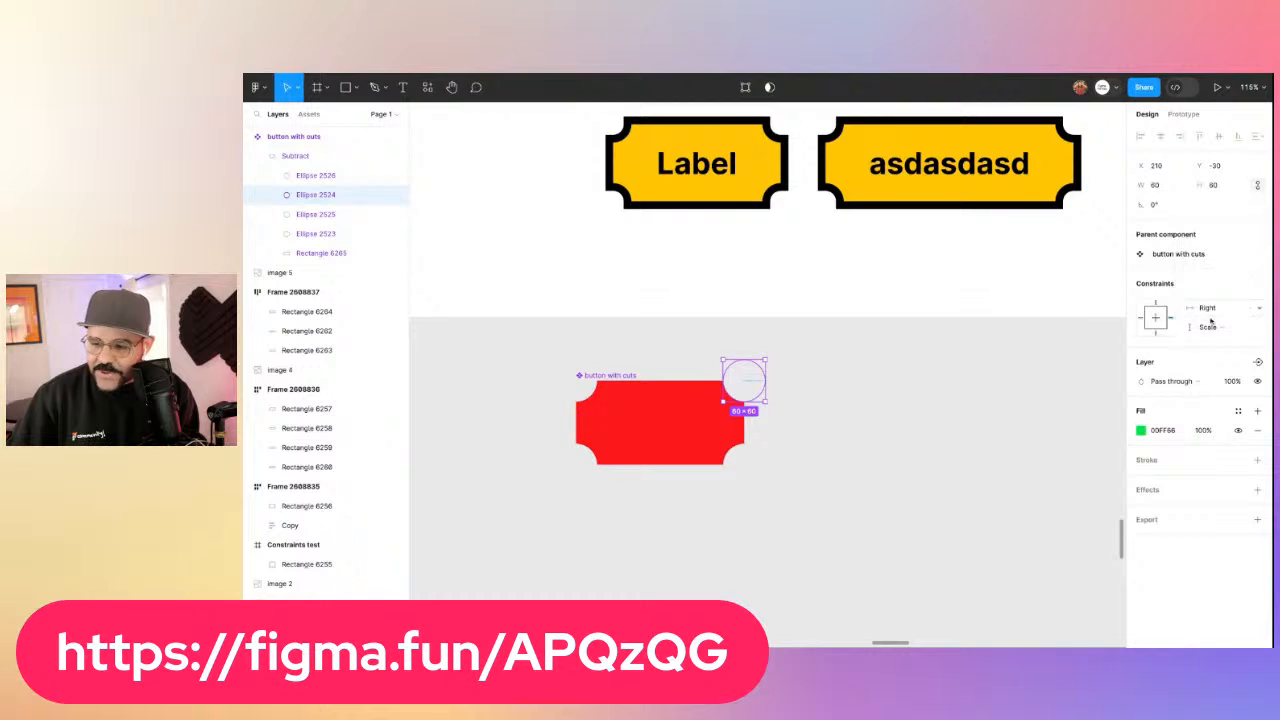
left_click(1210, 327)
left_click(1207, 269)
Set the constraints of the component's bottom-right corner circle to Right and Bottom
left_click(744, 462)
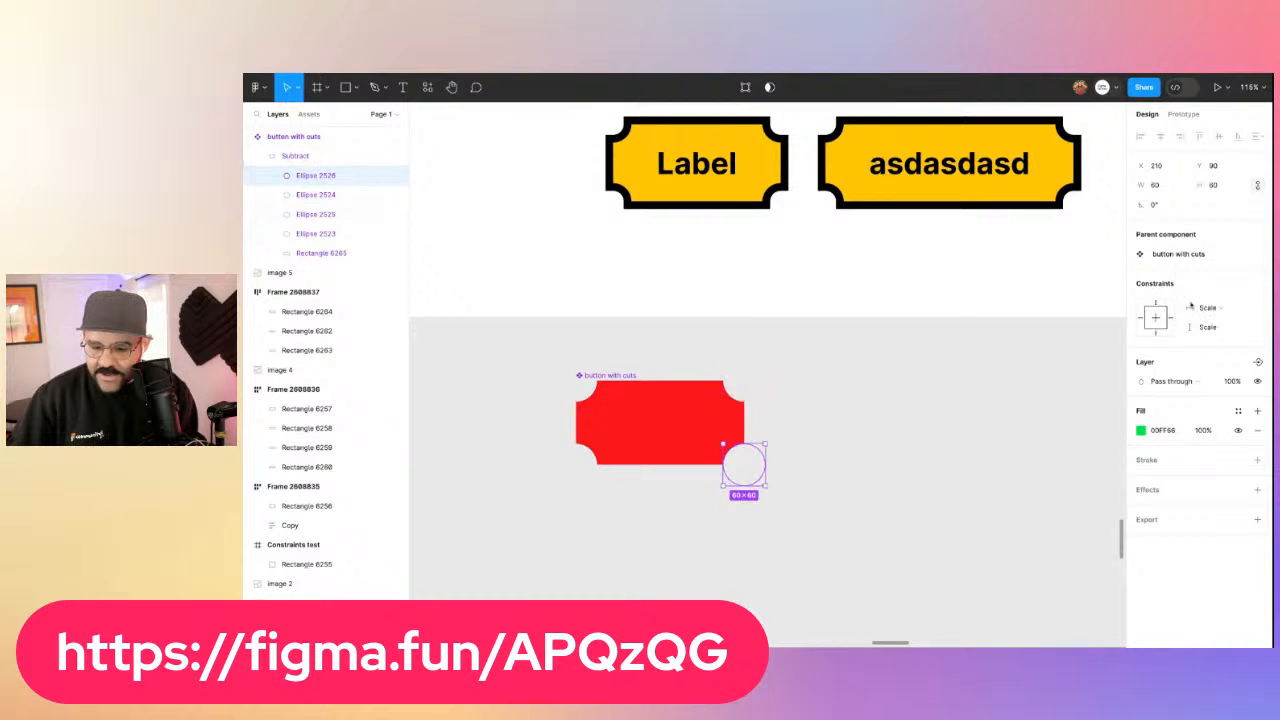
left_click(1210, 309)
left_click(1209, 264)
left_click(1209, 327)
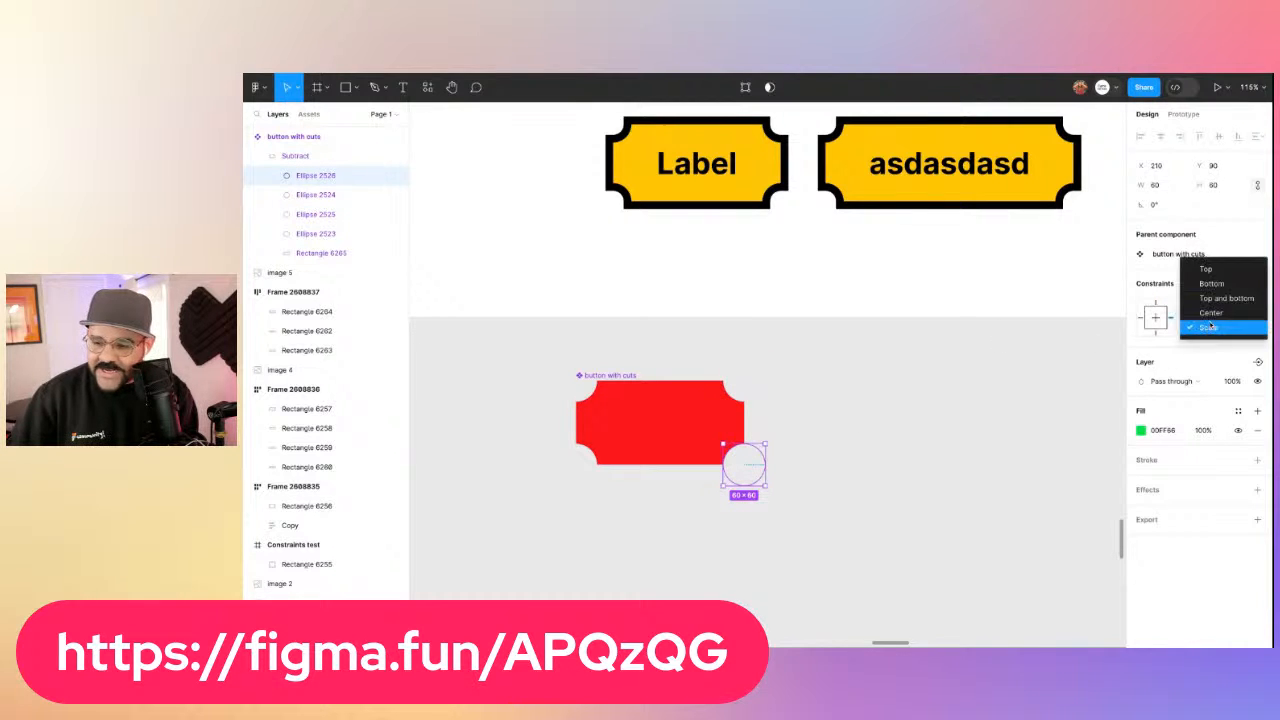
left_click(1212, 284)
Set the constraints of the component's bottom-left corner circle to Left and Bottom
left_click(590, 463)
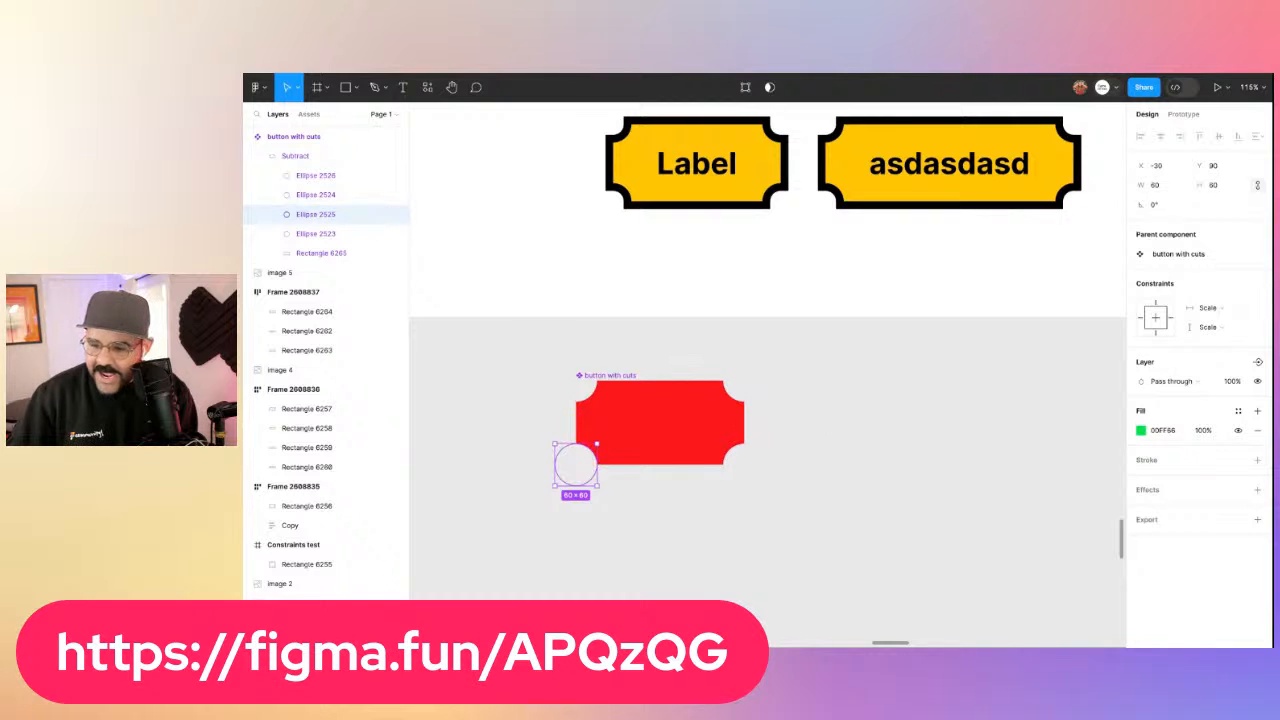
left_click(1207, 308)
left_click(1210, 258)
left_click(1209, 327)
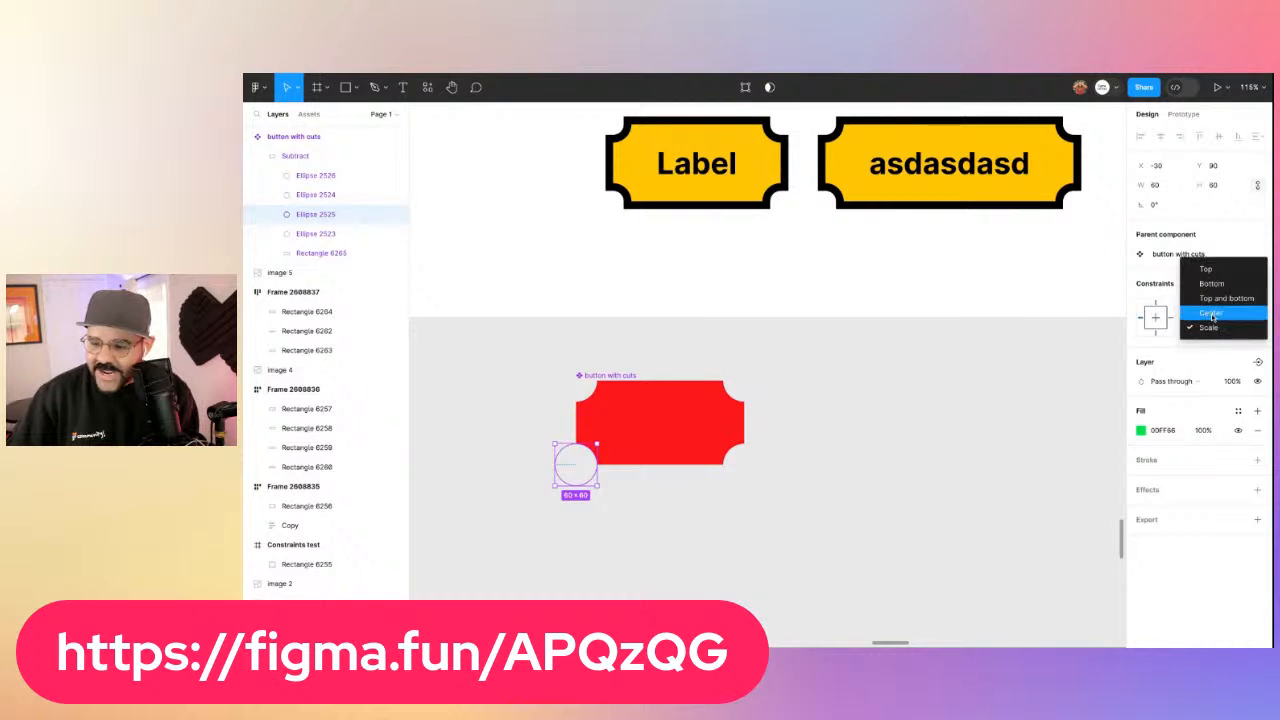
left_click(1211, 284)
left_click(831, 449)
Resize the "button with cuts" component to about 270 × 131 to test its corner notches
left_click(680, 427)
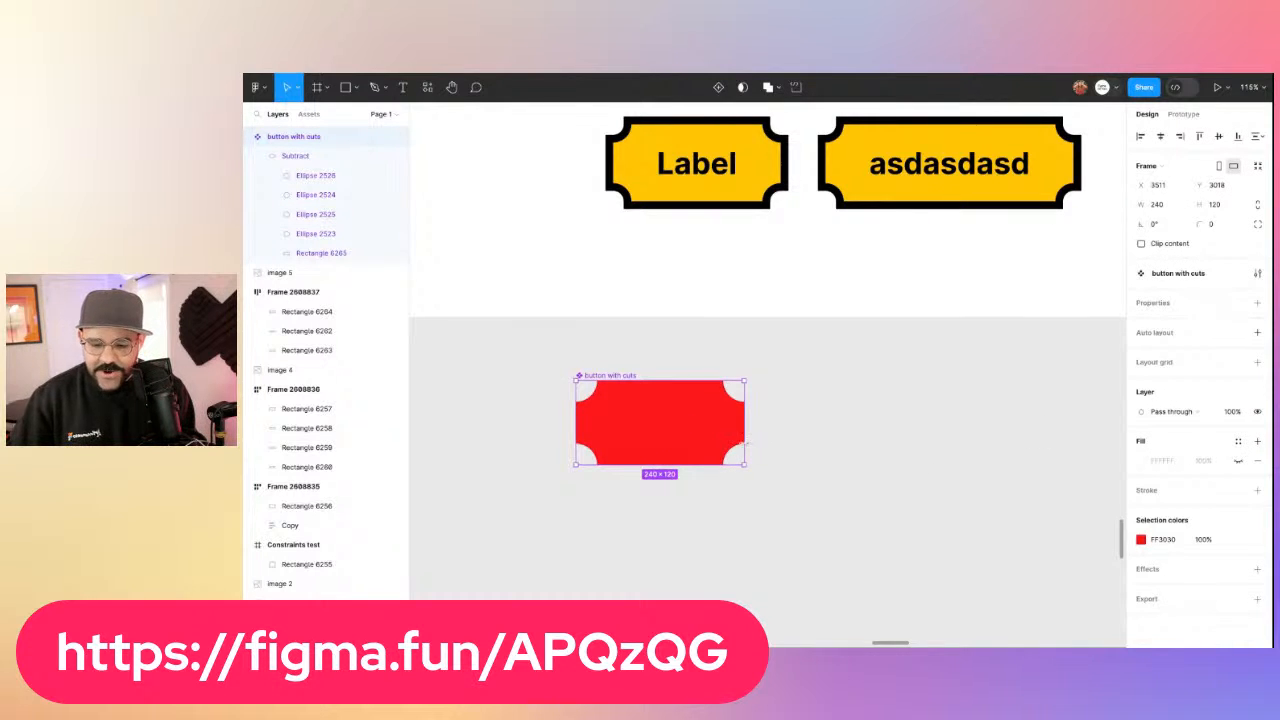
left_click_drag(744, 443, 767, 456)
left_click_drag(754, 517, 754, 471)
left_click(924, 437)
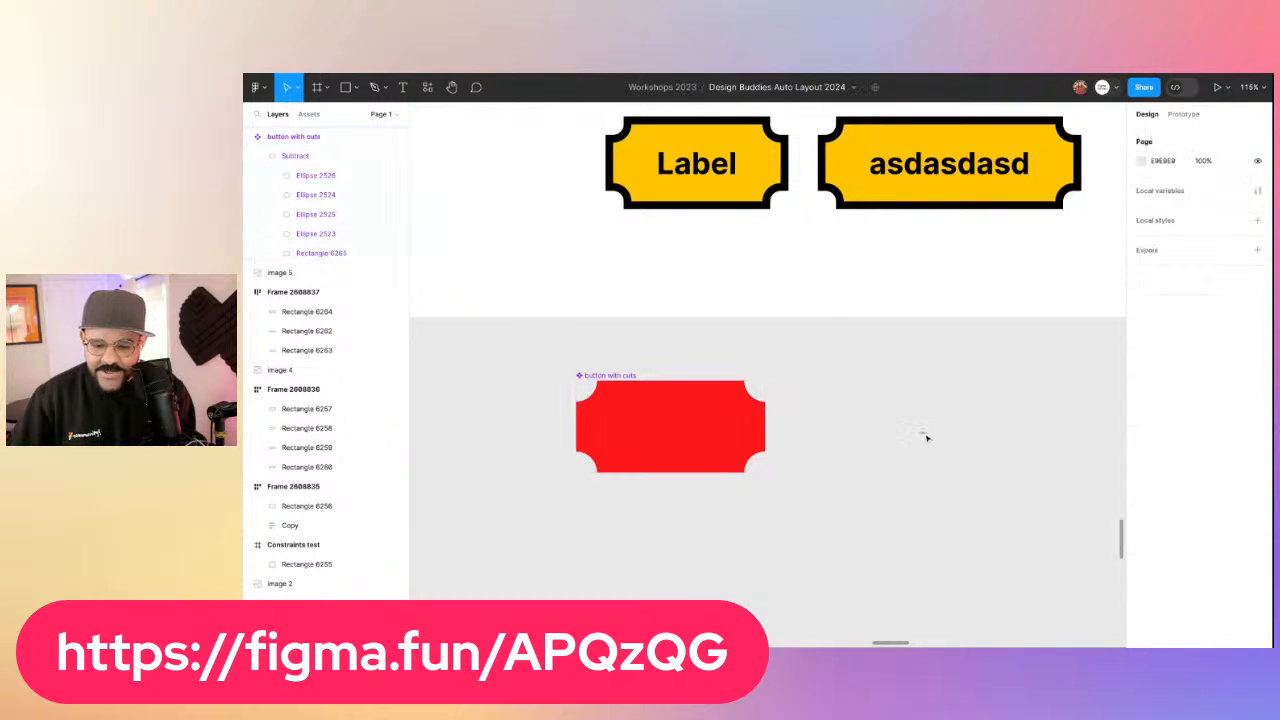
Add a "Button" text layer beside the red component and wrap it in an auto layout frame
left_click_drag(947, 443, 826, 391)
scroll(826, 391, "down", 2)
scroll(817, 406, "right", 2)
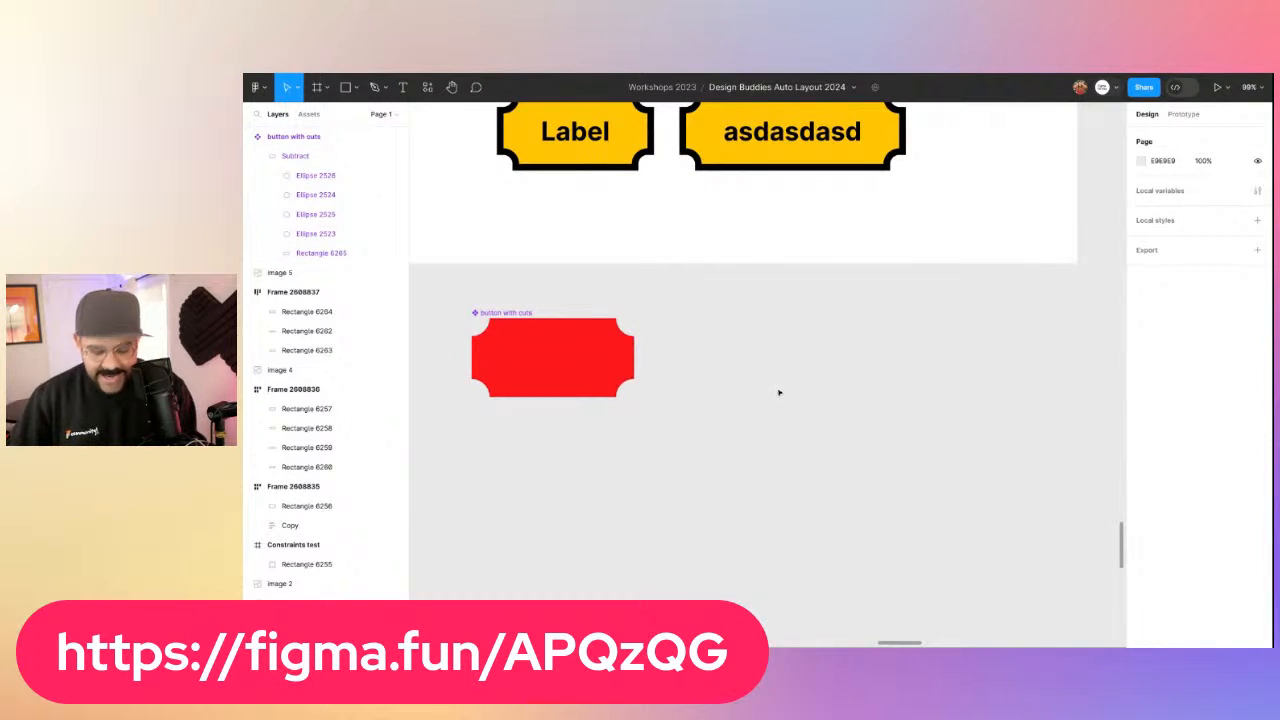
key("t")
left_click(775, 399)
type("Button")
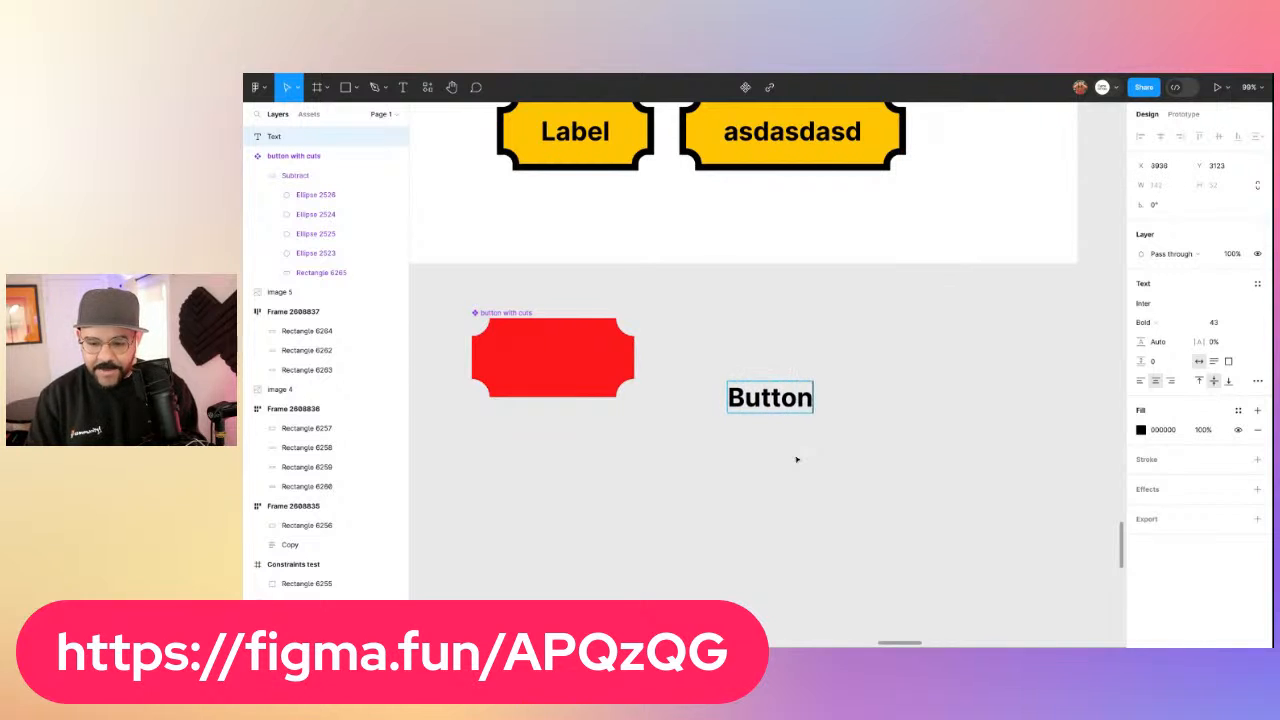
key("Escape")
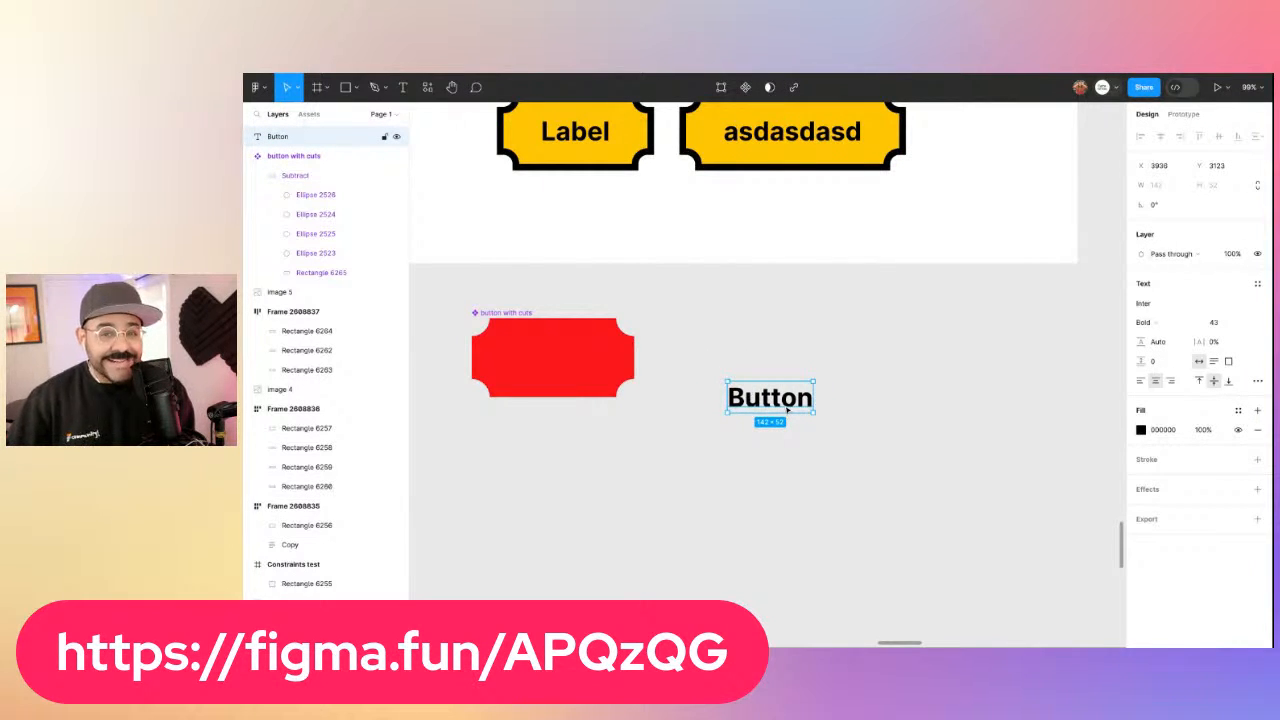
key("shift+a")
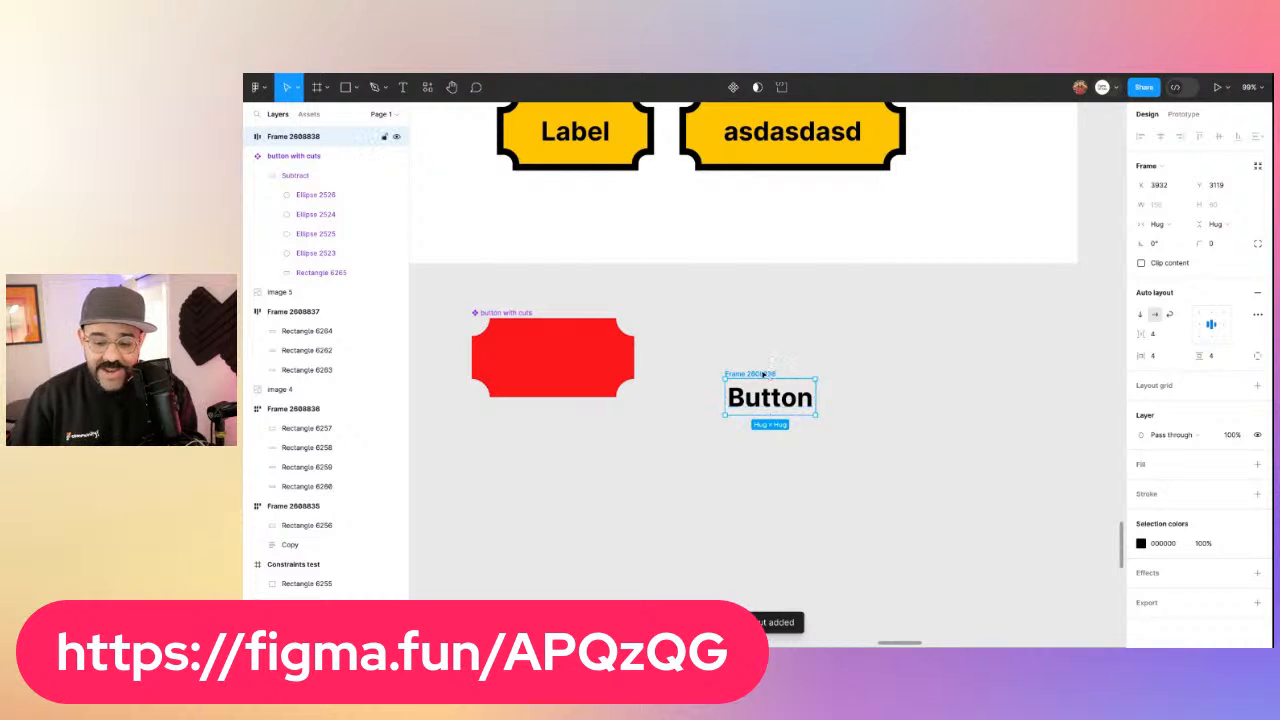
left_click_drag(786, 408, 817, 390)
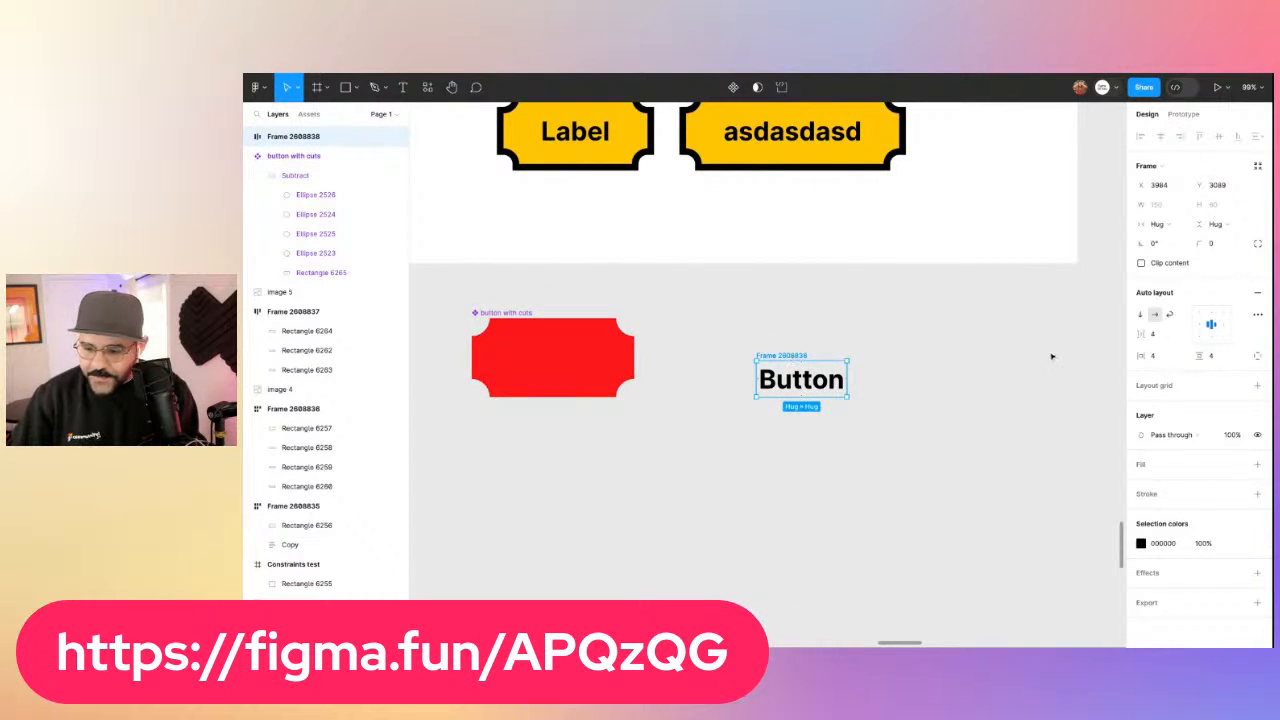
Set the button frame's horizontal and vertical padding to 20
left_click(1158, 356)
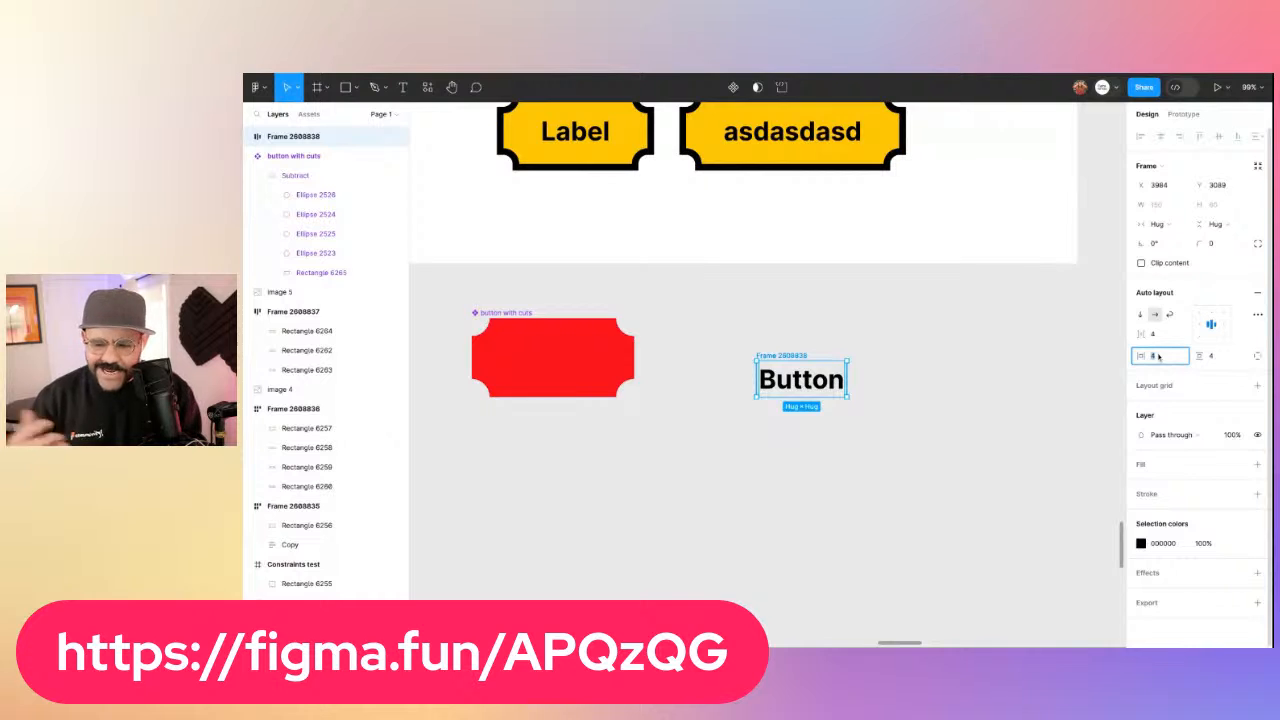
type("20")
key("Tab")
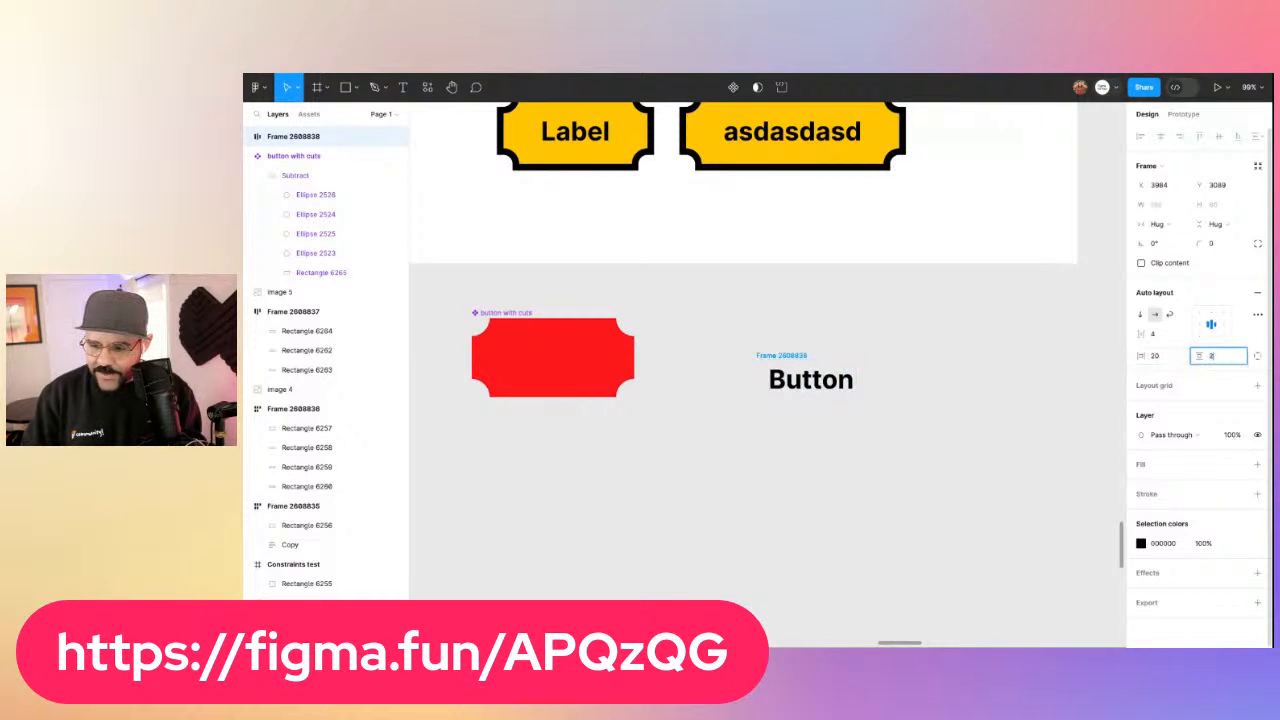
type("20")
key("Return")
Set the button frame's horizontal and vertical padding to 80
left_click(1170, 355)
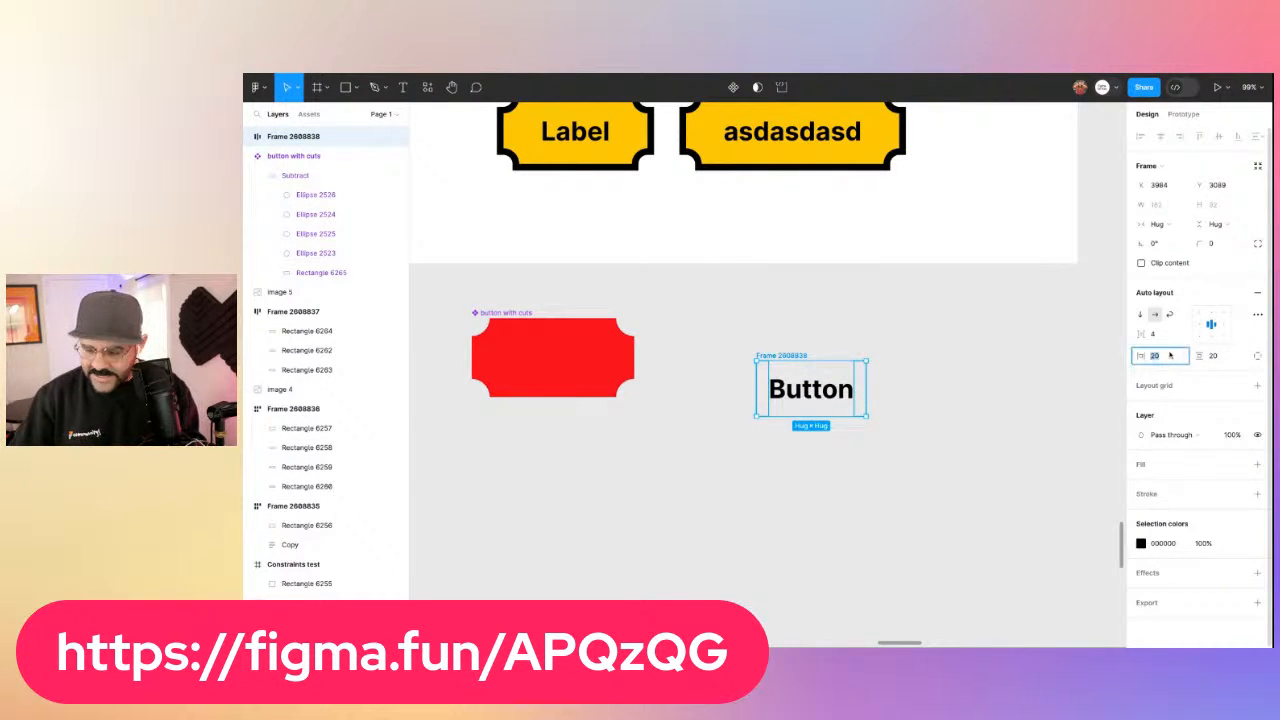
type("8")
key("Tab")
type("80")
key("Return")
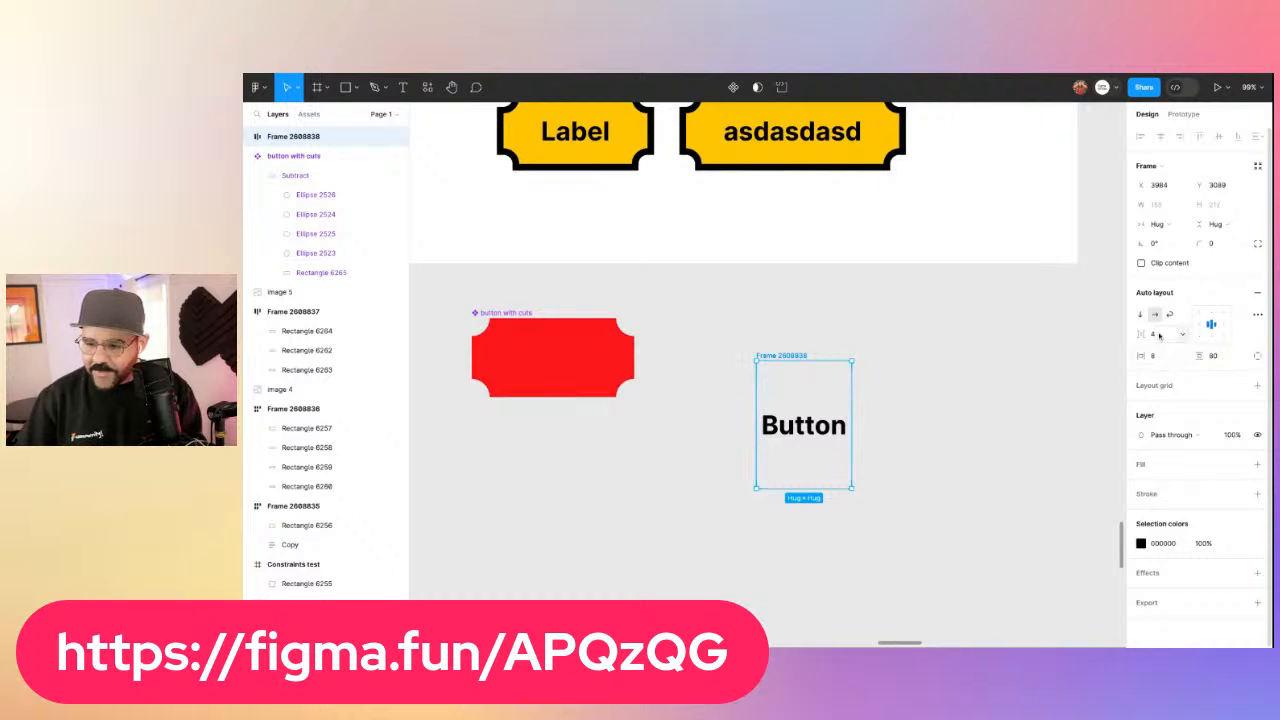
left_click(1165, 357)
type("80")
key("Return")
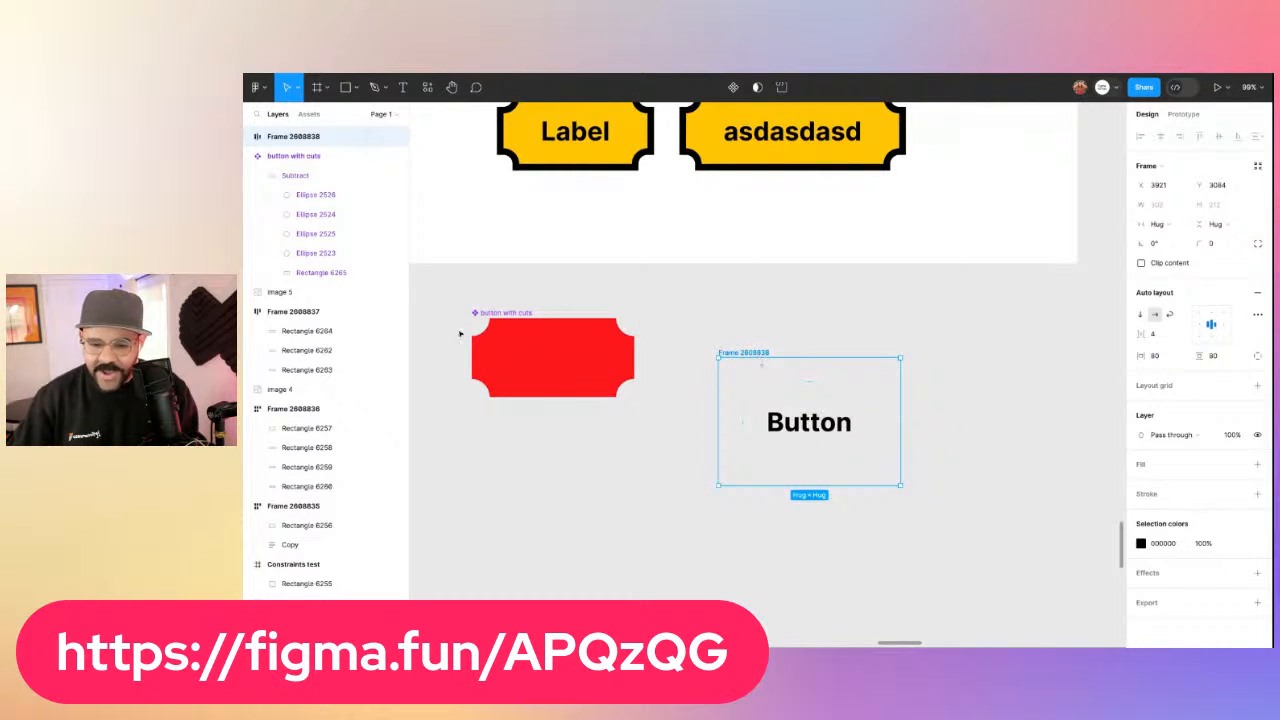
Paste an instance of the "button with cuts" component into the button frame and give it absolute position
left_click(513, 339)
key("ctrl+c")
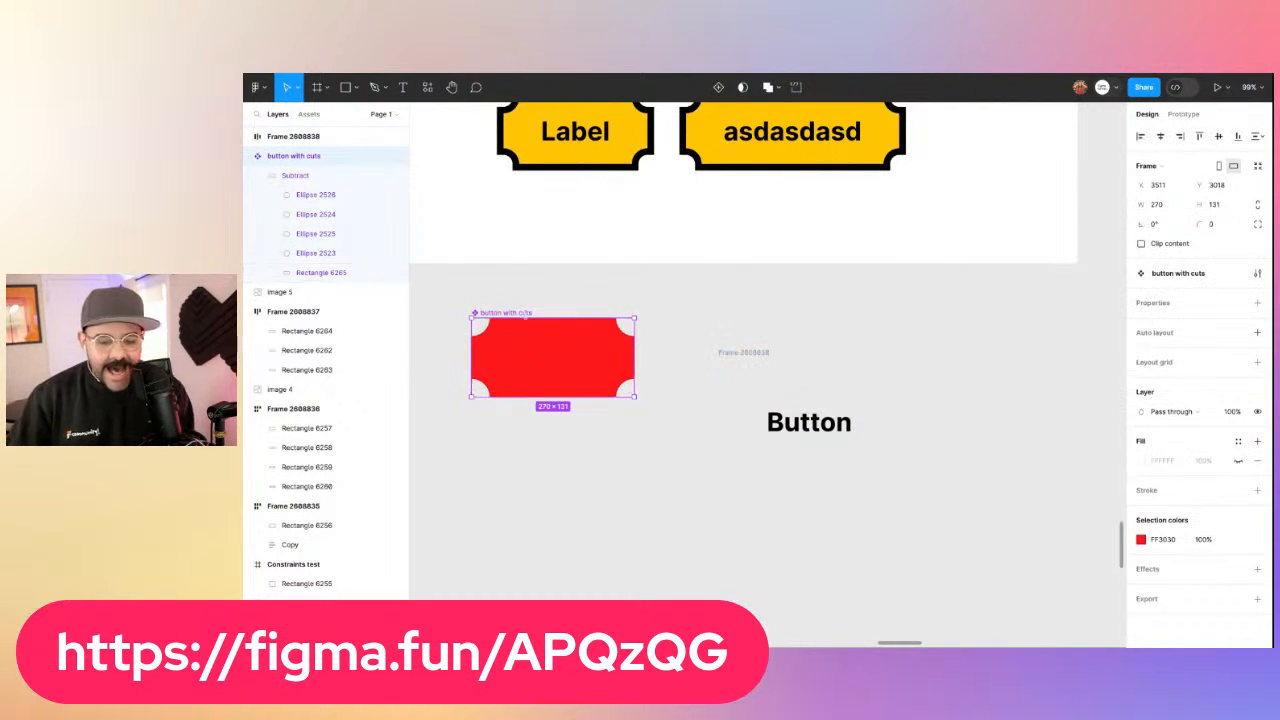
left_click(740, 354)
key("ctrl+v")
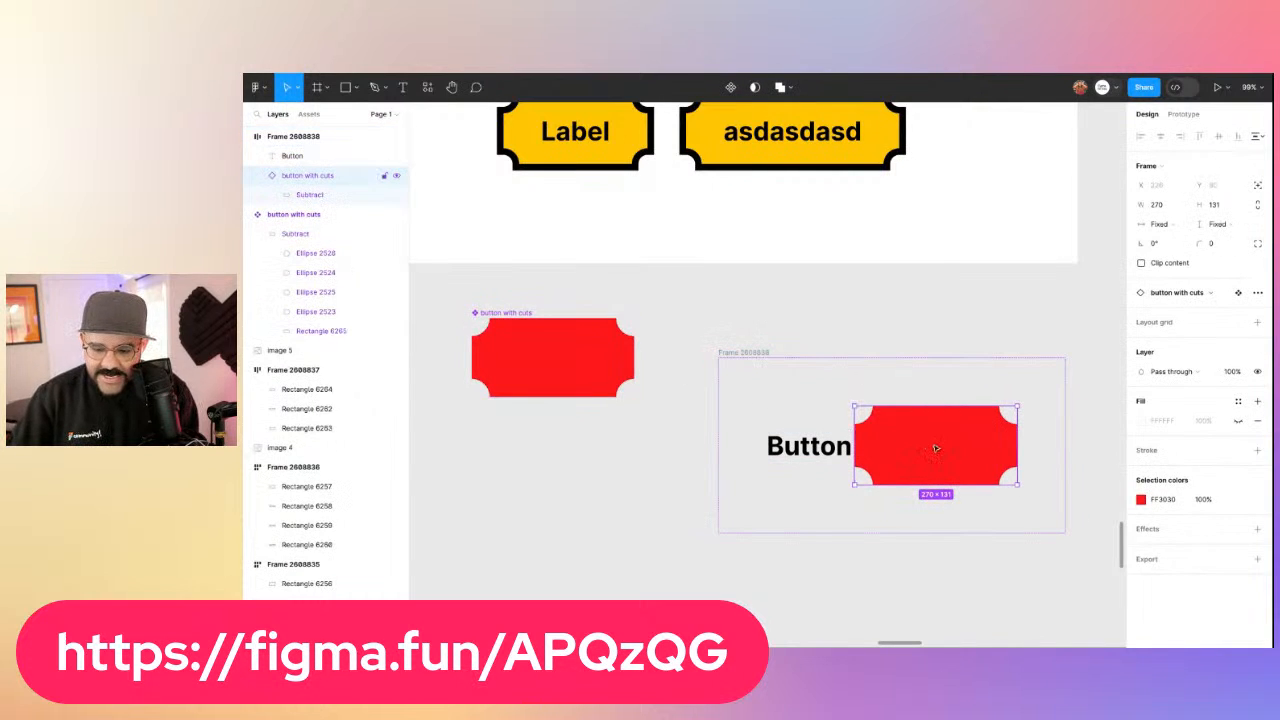
left_click(1258, 186)
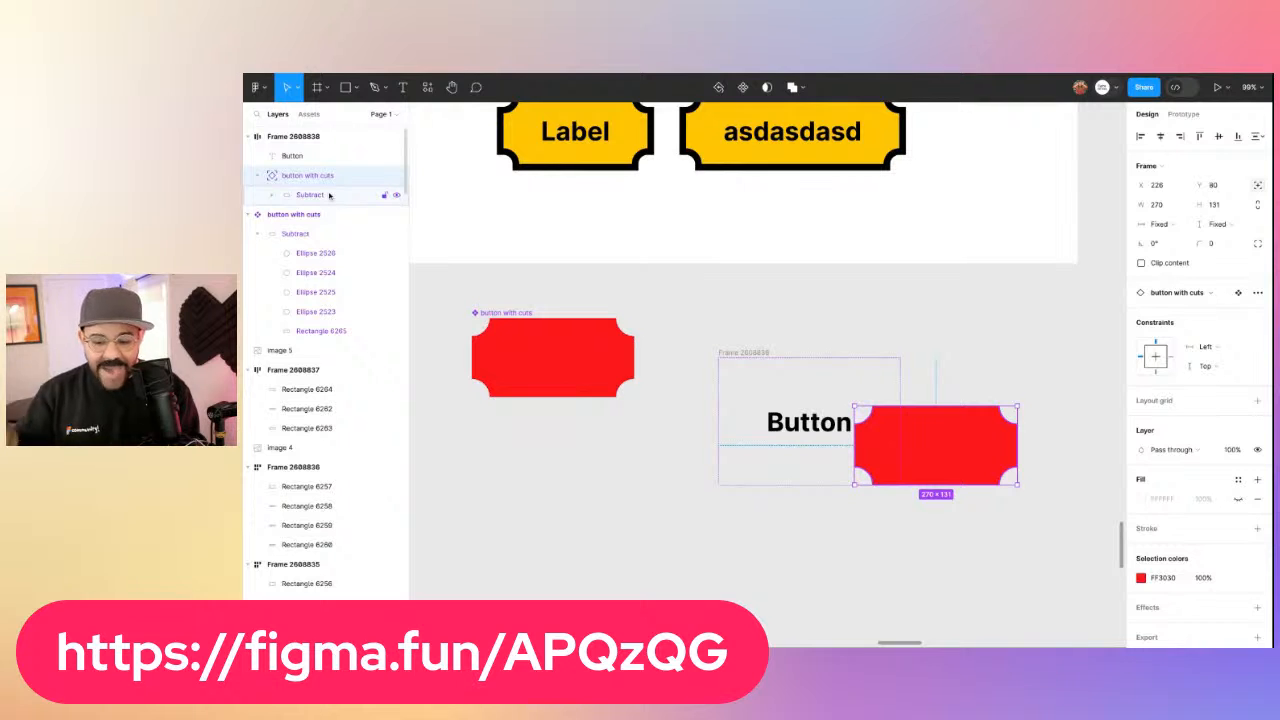
Place the red instance behind the "Button" text and resize it to cover the whole frame at 302 × 212
key("ctrl+]")
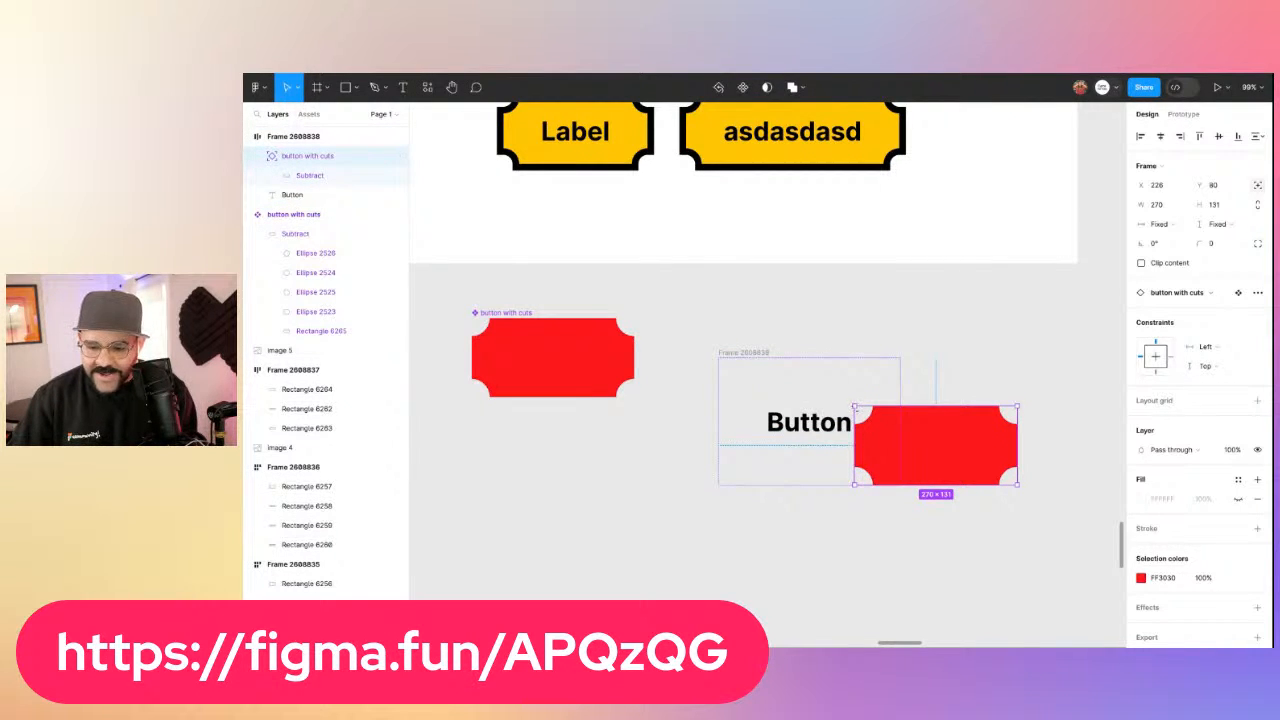
left_click_drag(854, 406, 718, 358)
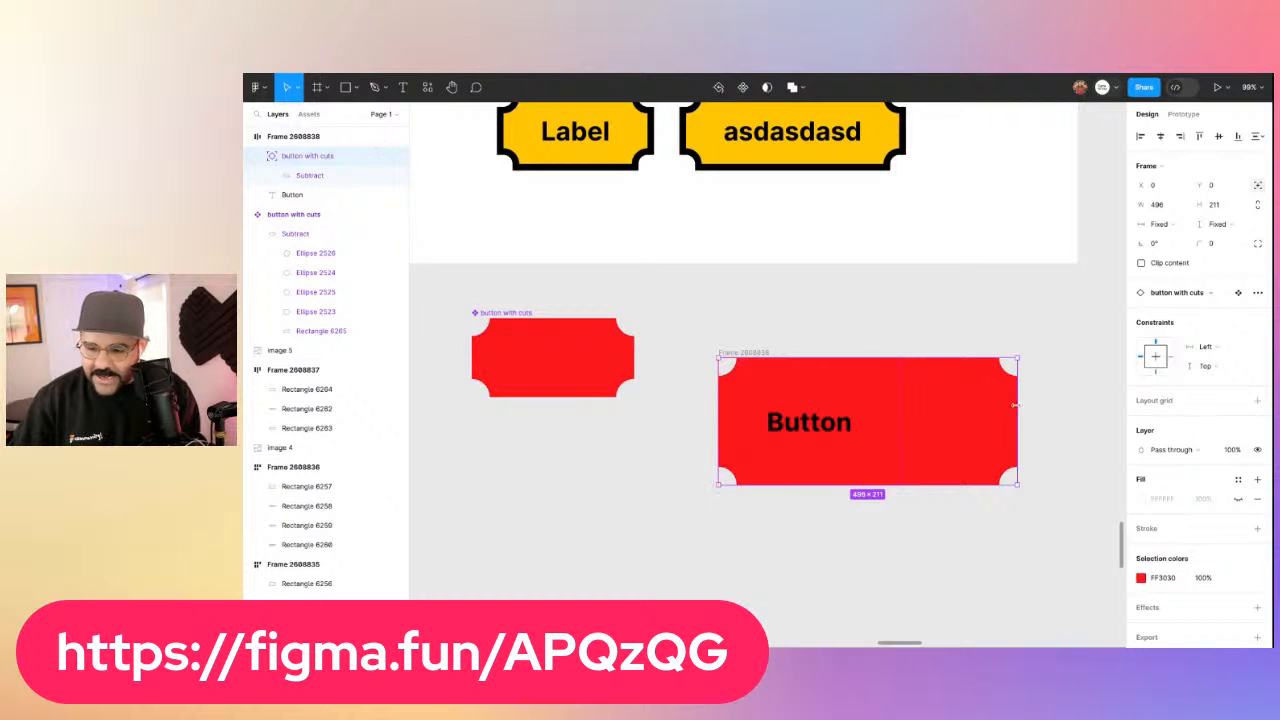
left_click_drag(1016, 405, 900, 405)
left_click_drag(881, 479, 882, 481)
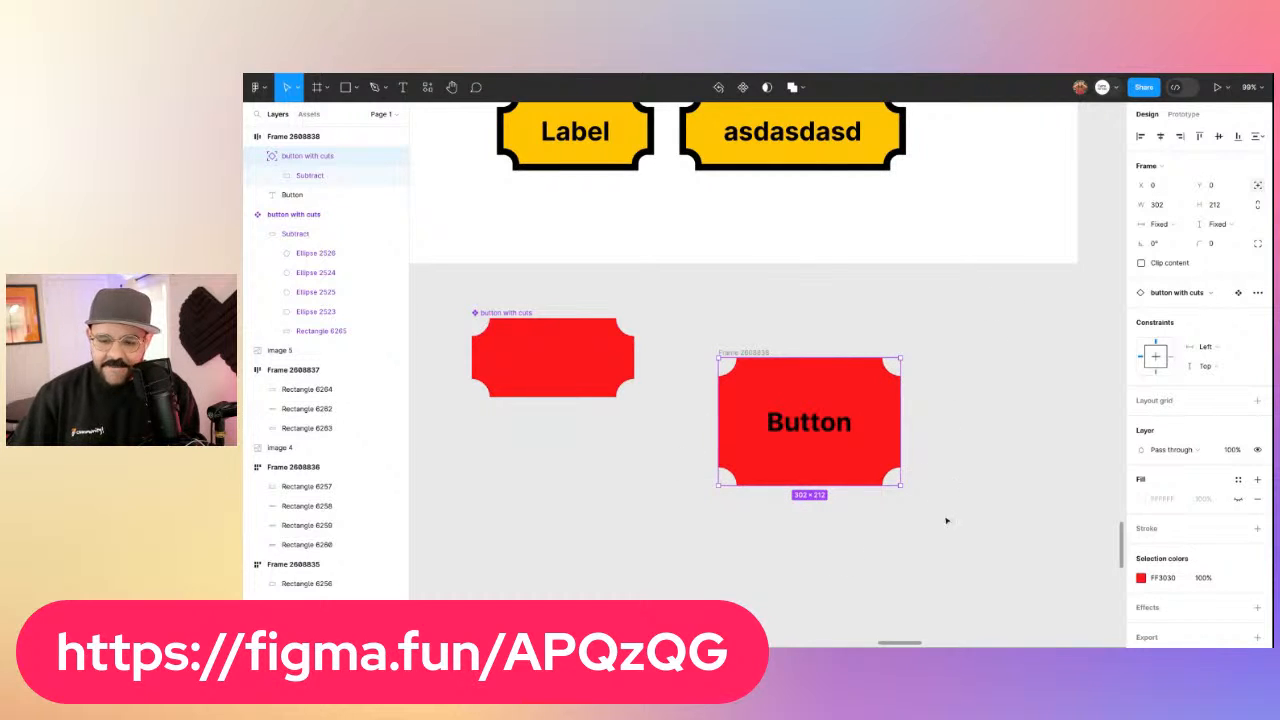
Set the red instance's constraints to Left and right horizontally and Top and bottom vertically
left_click(1227, 350)
left_click(1220, 371)
left_click(1220, 372)
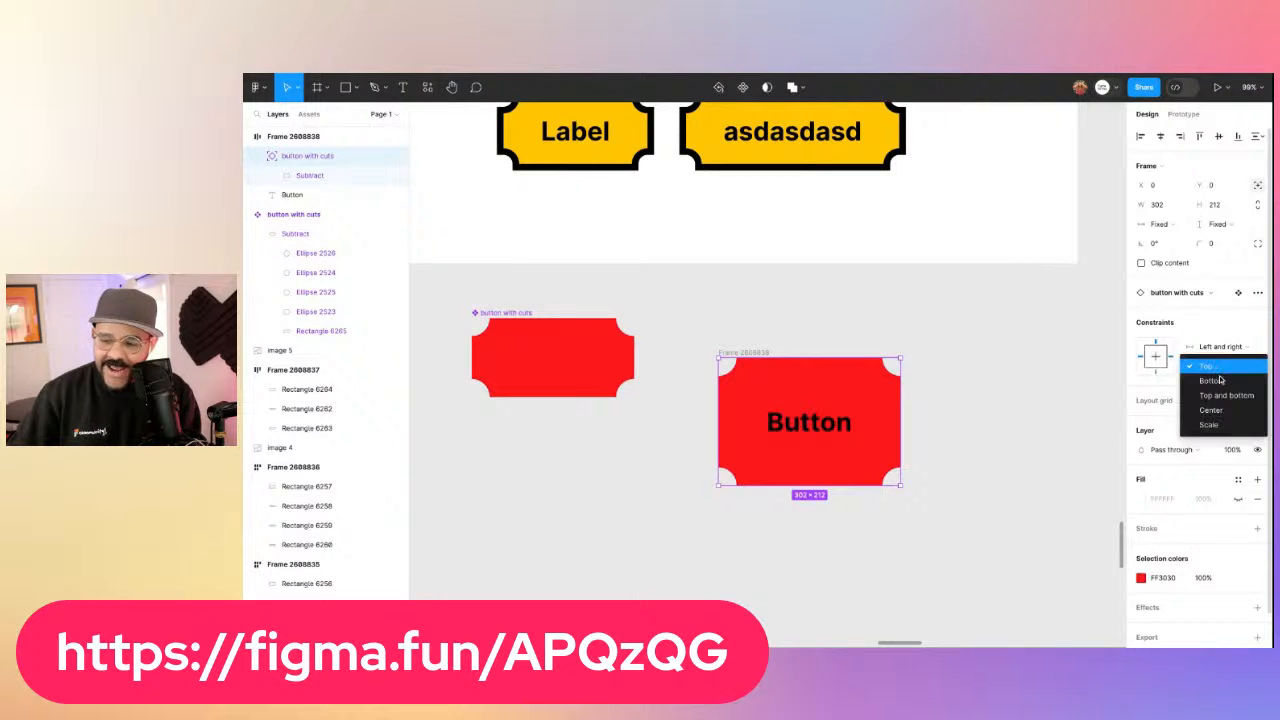
left_click(1165, 397)
Replace the button label with the two-line text "asdasdasdasd asdasdasd" to test the background's resizing
left_click(795, 423)
key("Return")
type("a")
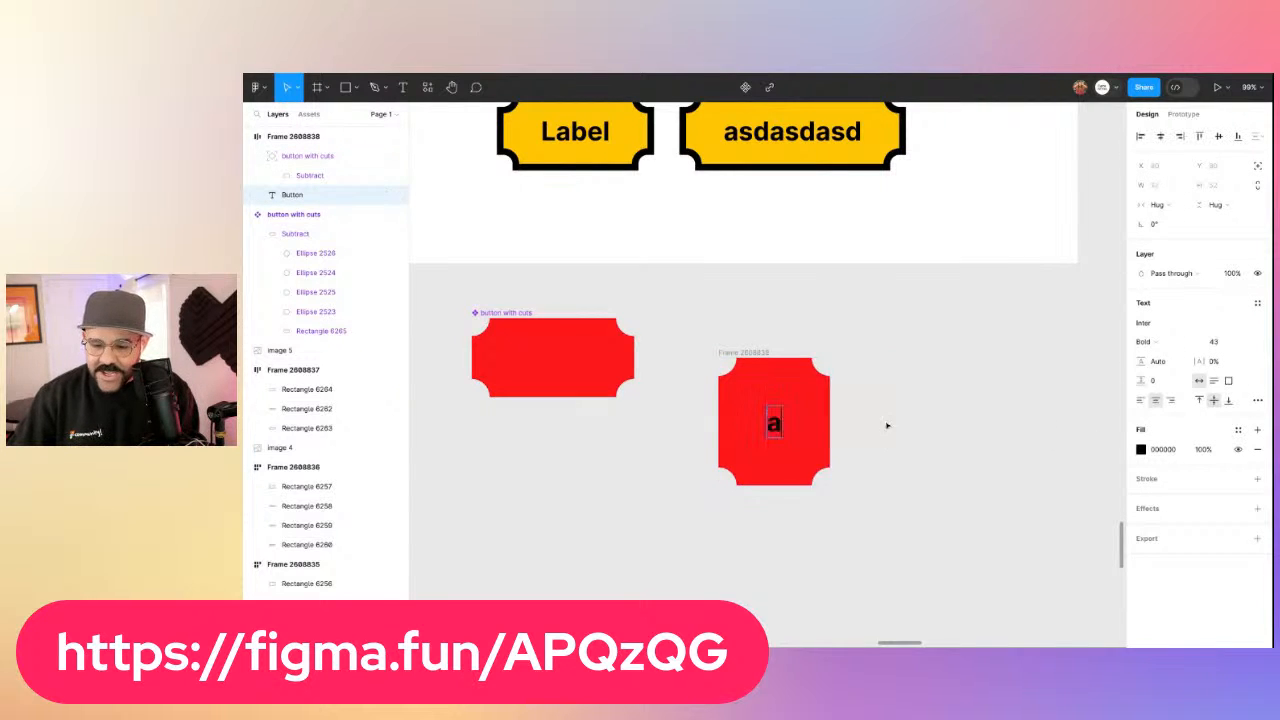
type("sdasdasdasdasdasdasd")
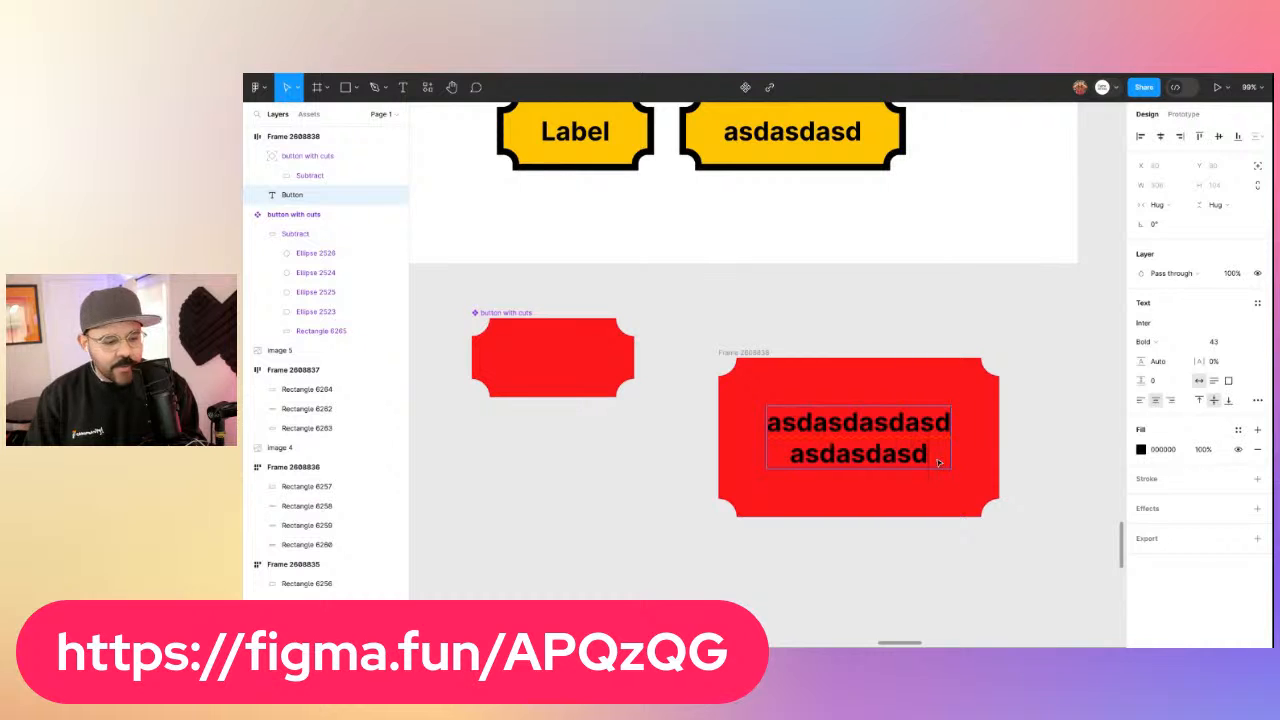
left_click(822, 329)
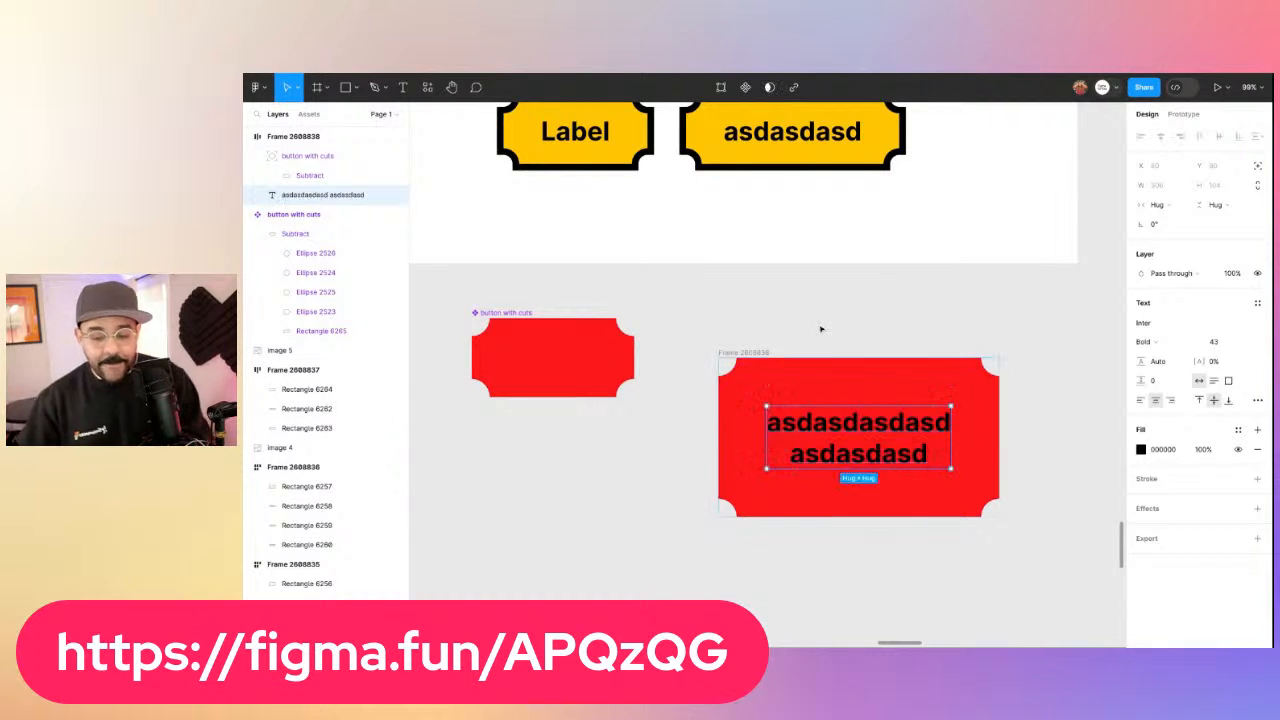
left_click(527, 352, "super")
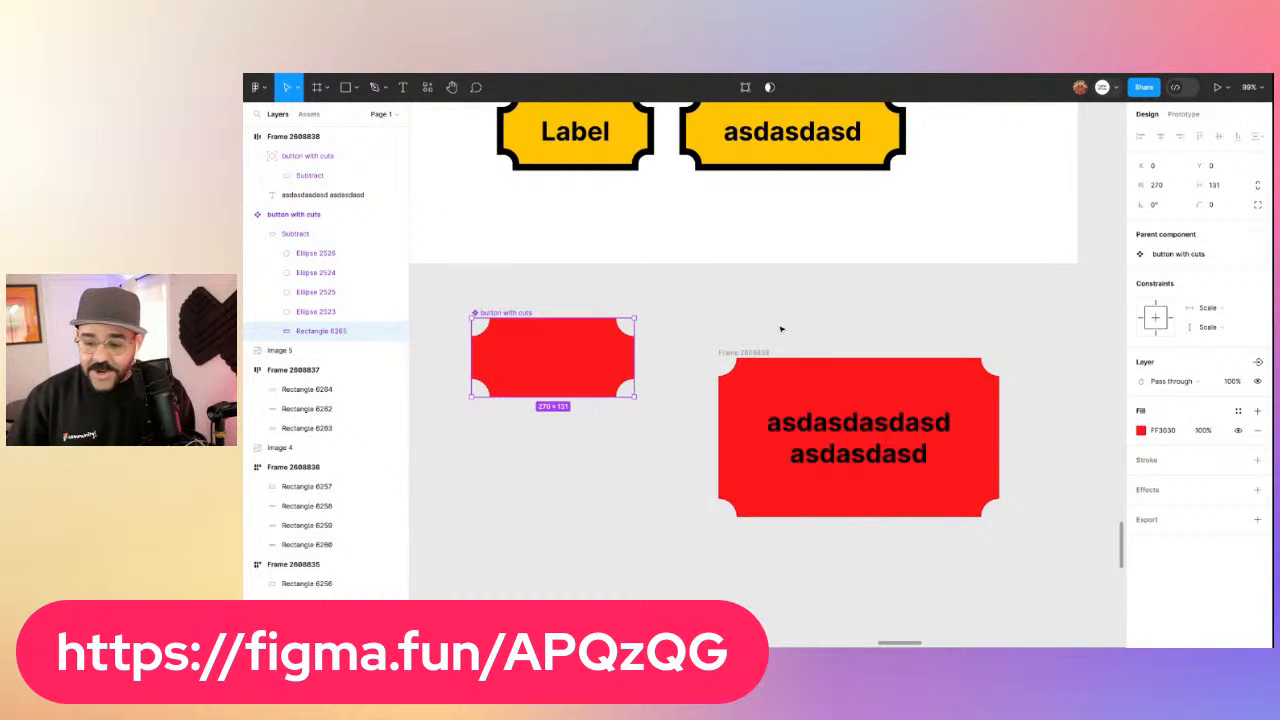
left_click(1145, 461)
left_click(643, 322)
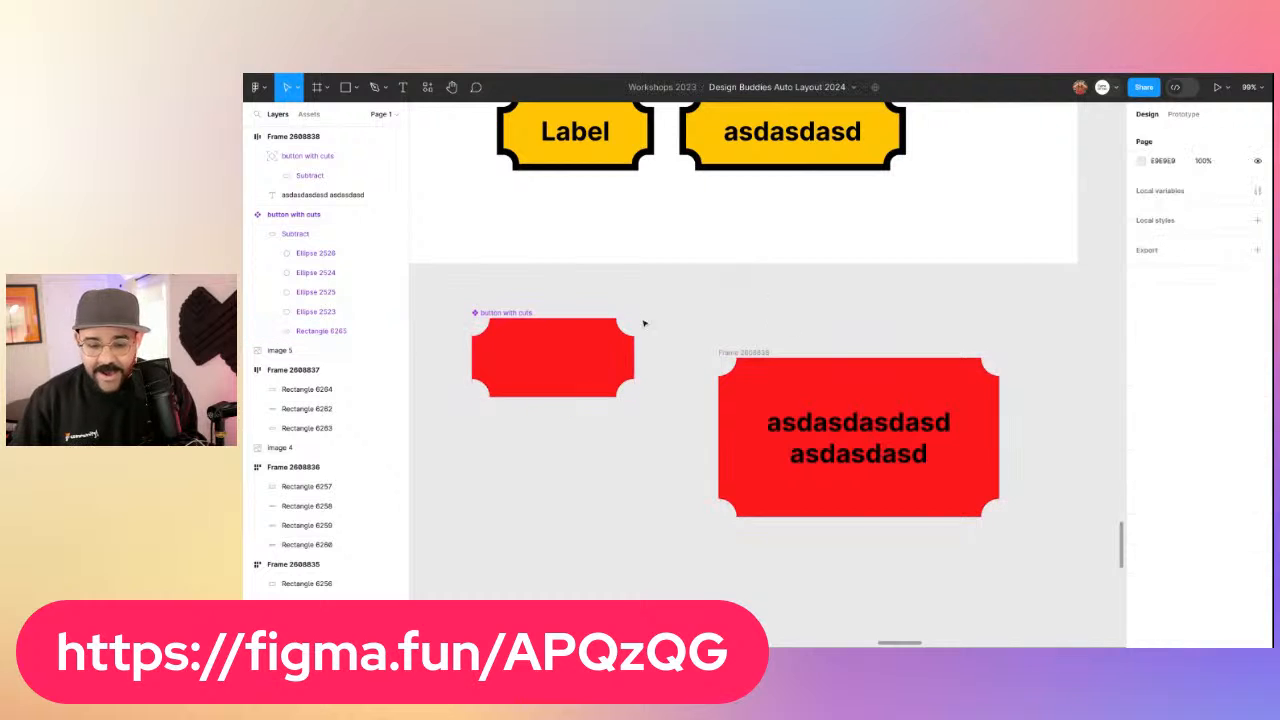
Add a thick black stroke to the subtracted shape inside the "button with cuts" main component
double_click(518, 346)
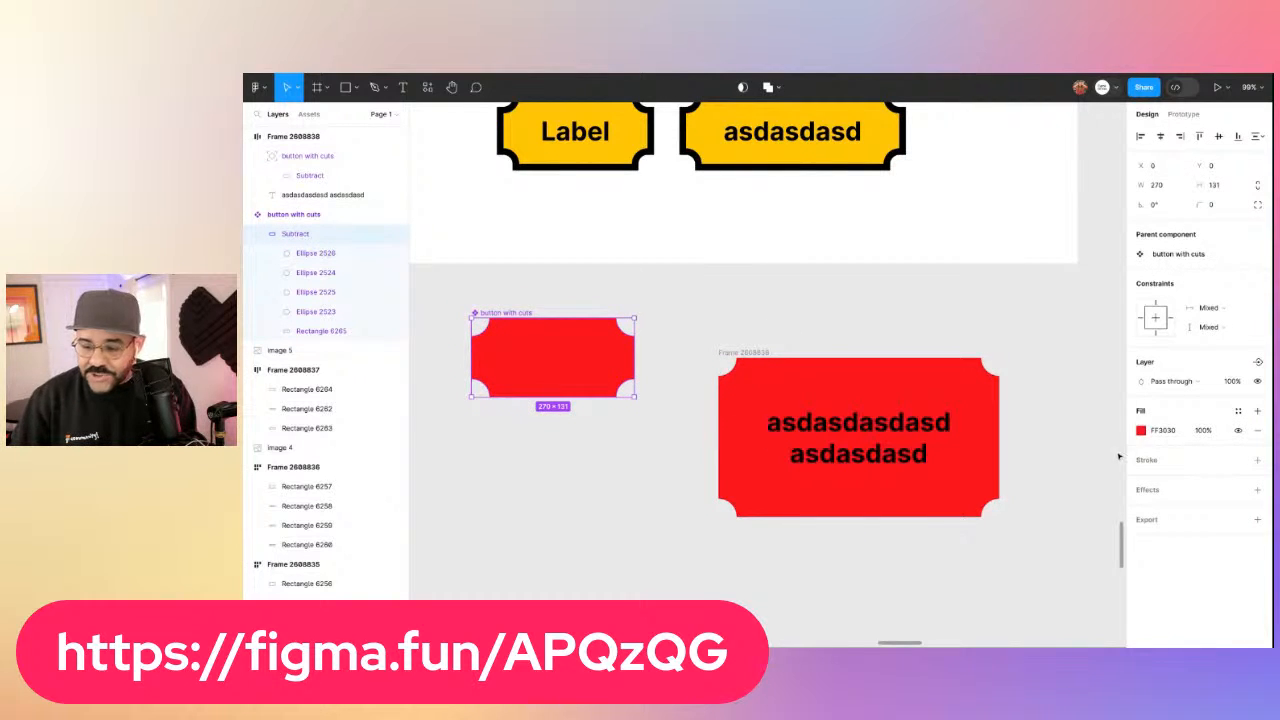
mouse_move(1199, 499)
left_mouse_down()
mouse_move(1240, 500)
mouse_move(1229, 501)
left_mouse_up()
Replace the button label with the three lines "asdasdasd", "asdasdasd" and "asdasasdasdasdasdasd" to test the stroked background's resizing
double_click(851, 447)
type("asdasdasd")
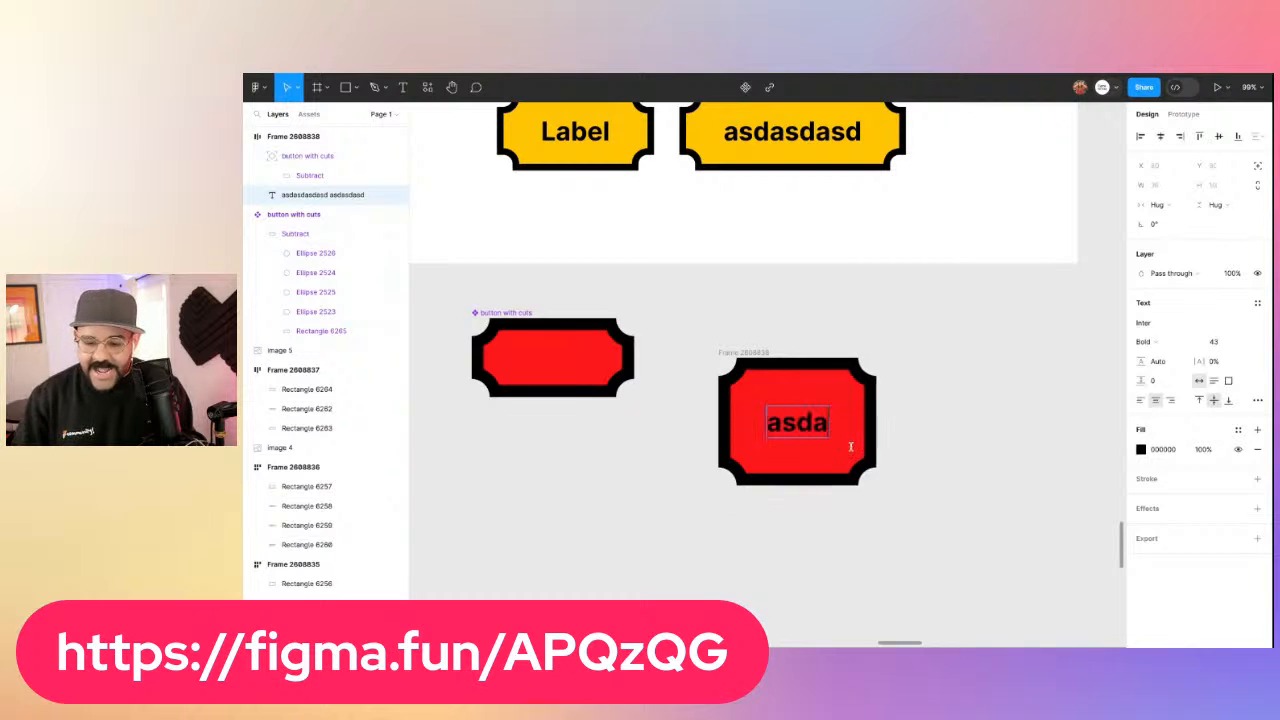
key("Return")
type("asdasdasd")
key("Return")
type("asdasas")
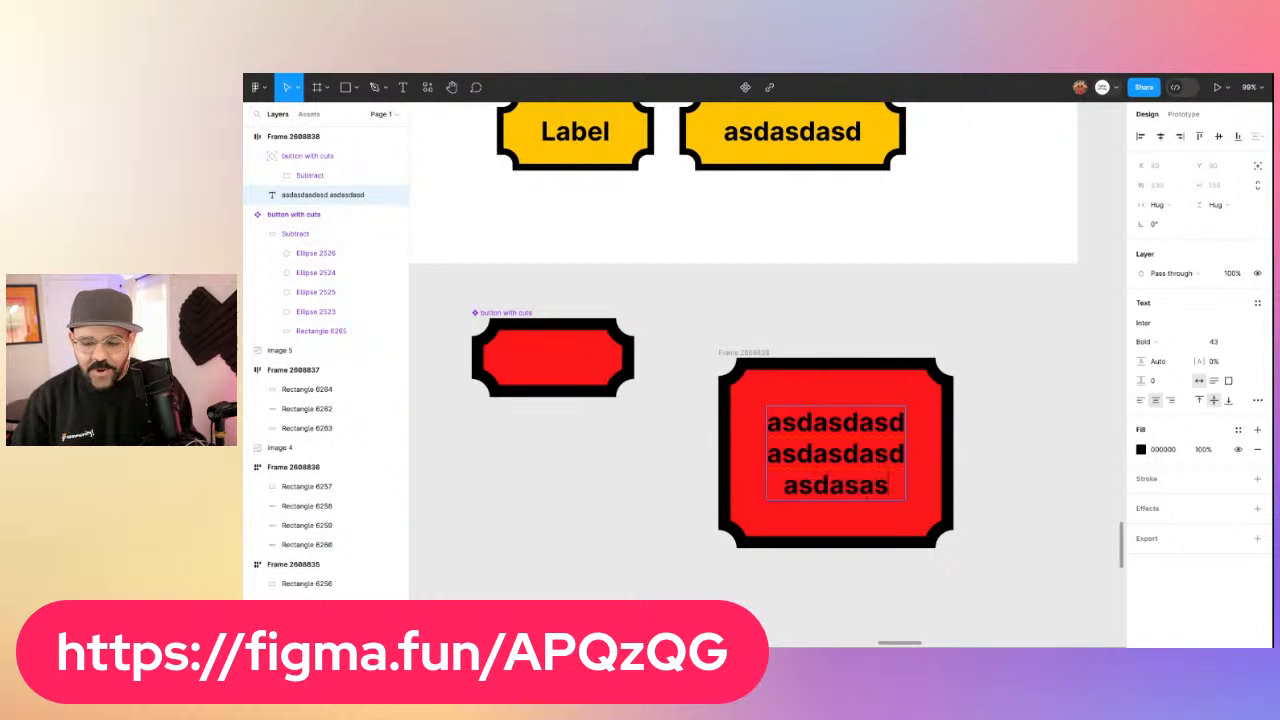
type("dasdasdasdasd")
key("Escape")
scroll(880, 311, "down", 2)
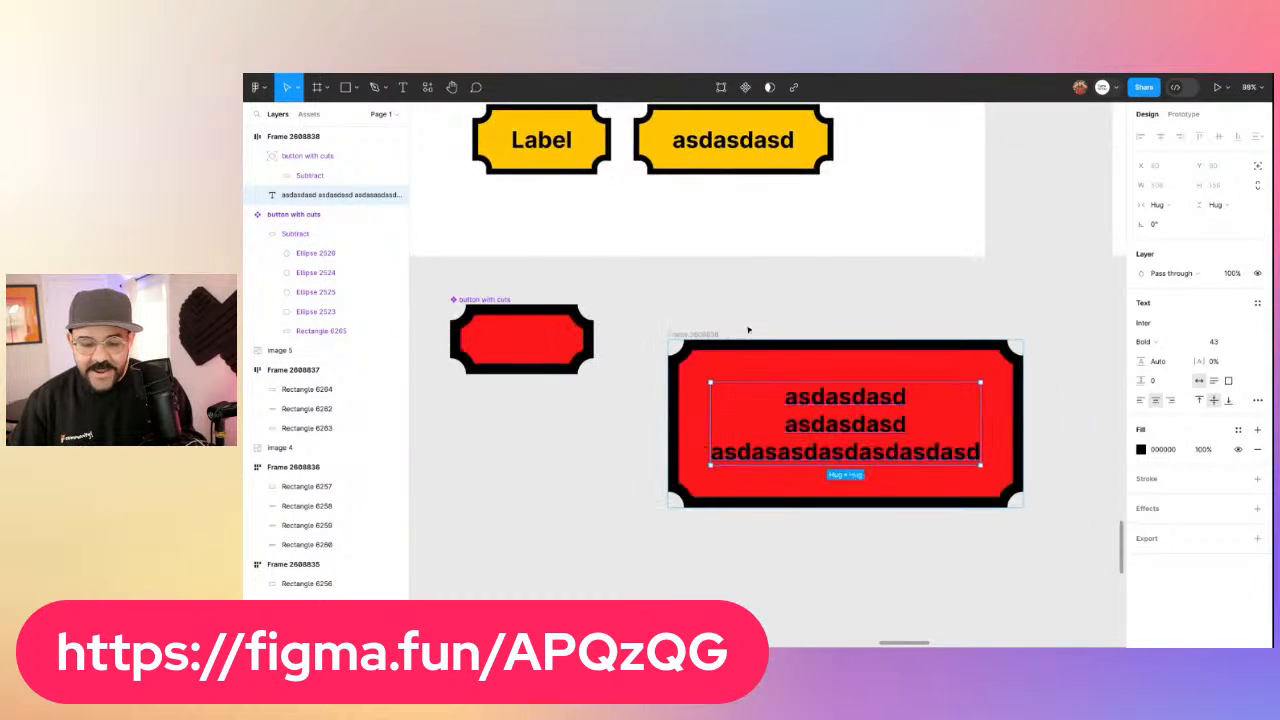
Enlarge the lower-right corner ellipse of the main component about its centre to cut a bigger notch
left_click(590, 370, "ctrl")
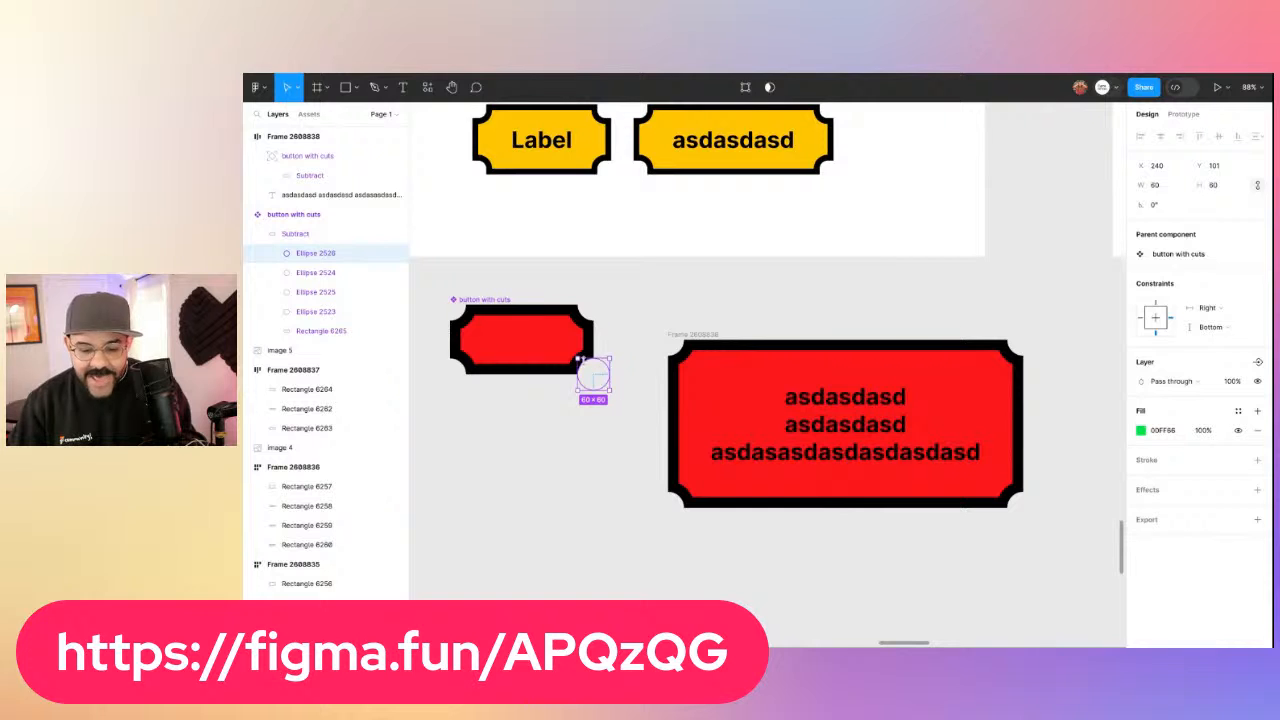
left_click_drag(578, 359, 556, 337)
left_click(760, 297)
Test the button with the short label "buttton" and replace it with the longer "asdasdasdasdasdasda"
double_click(807, 412)
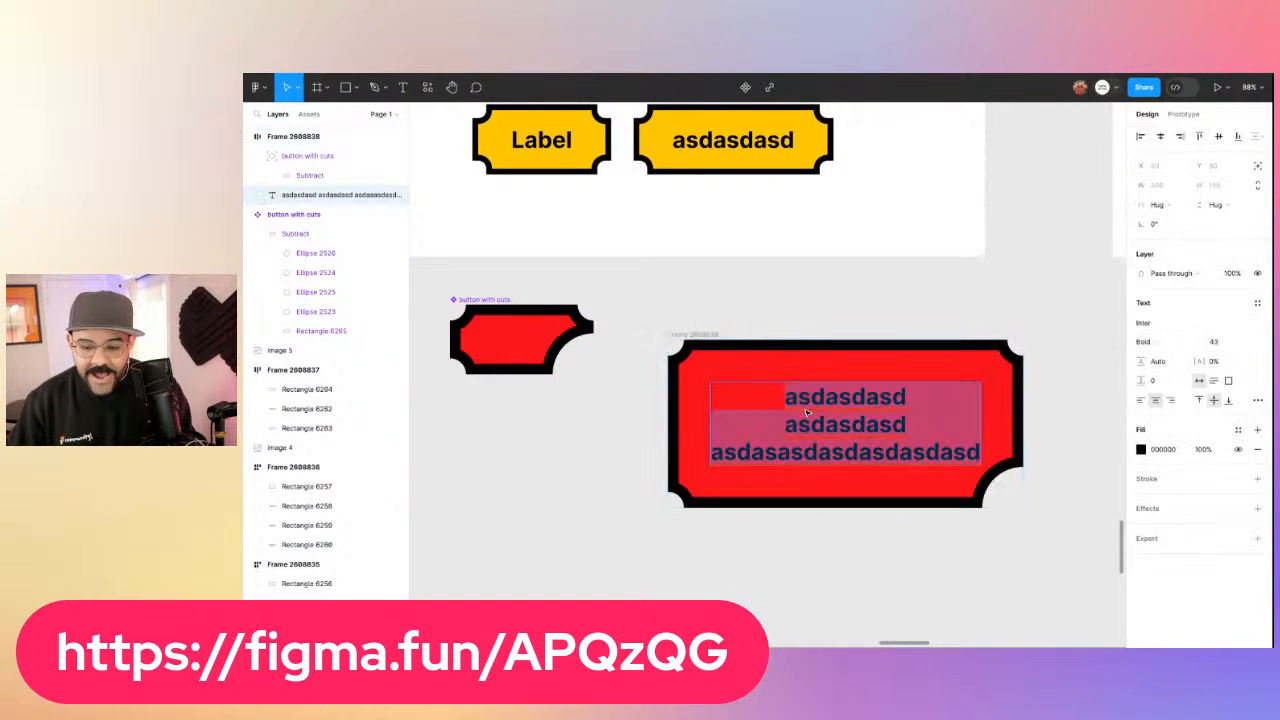
type("buttton")
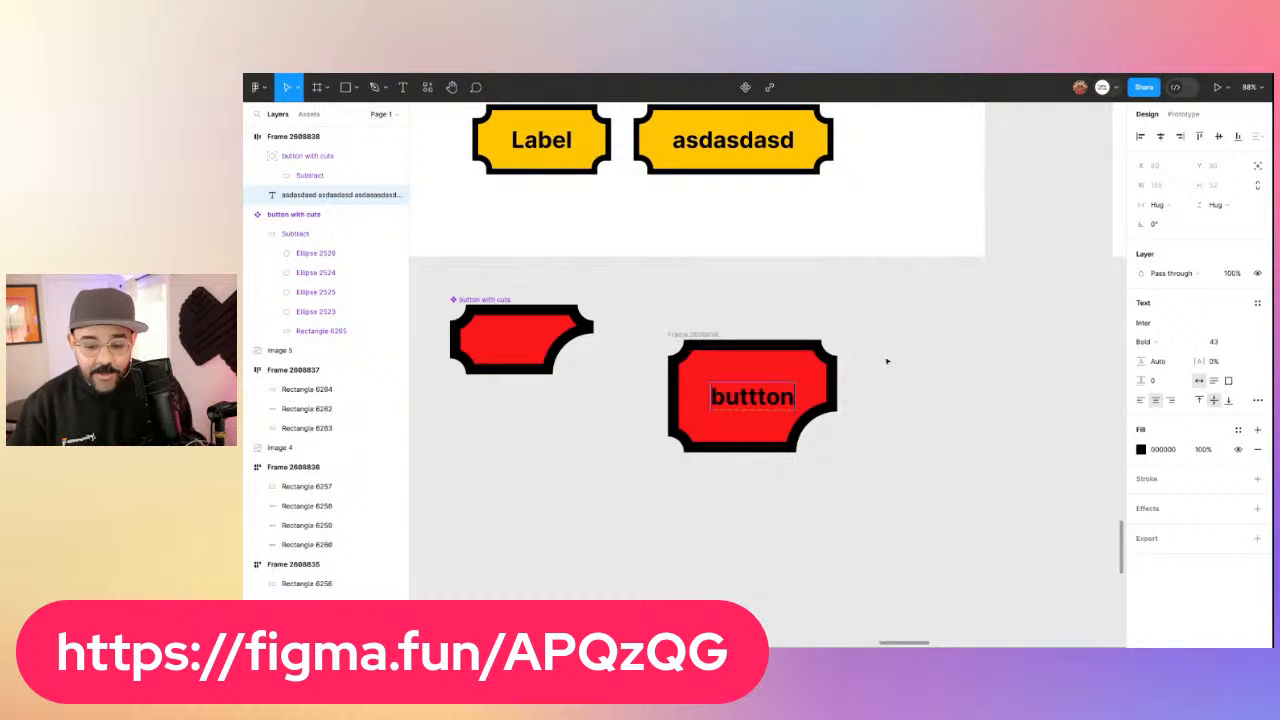
double_click(751, 398)
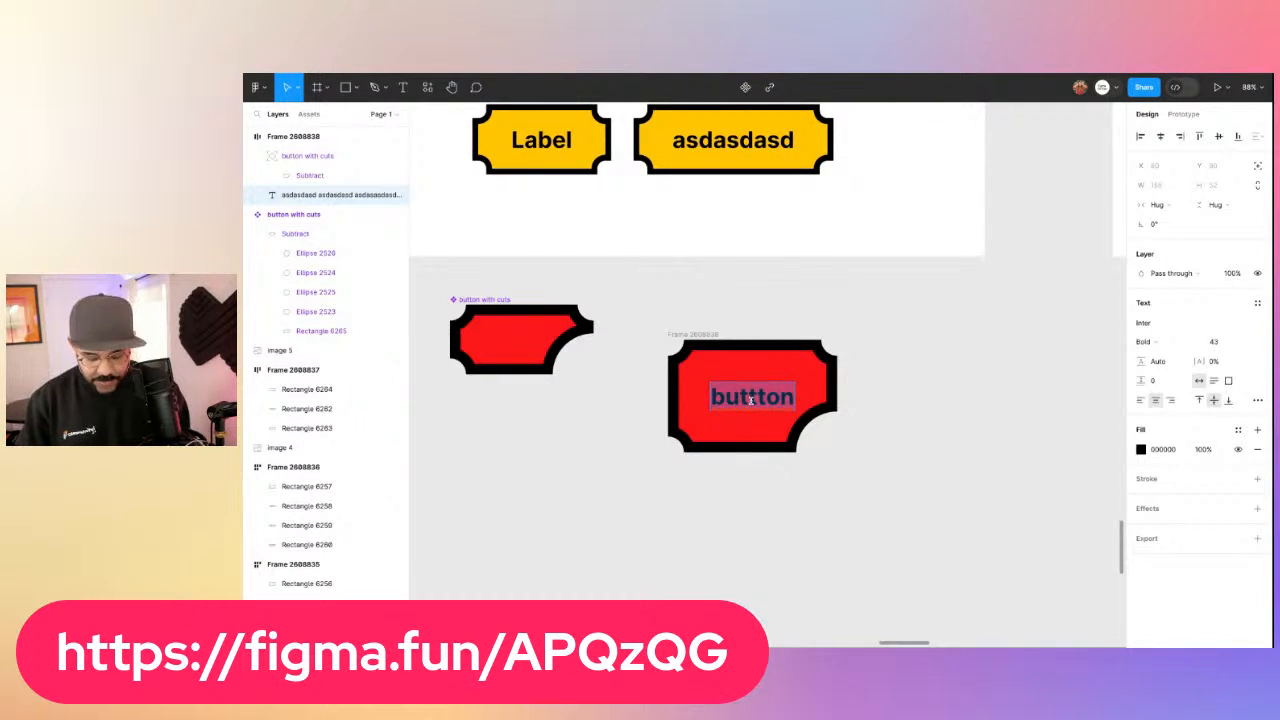
type("asdasdasdasdasdasd")
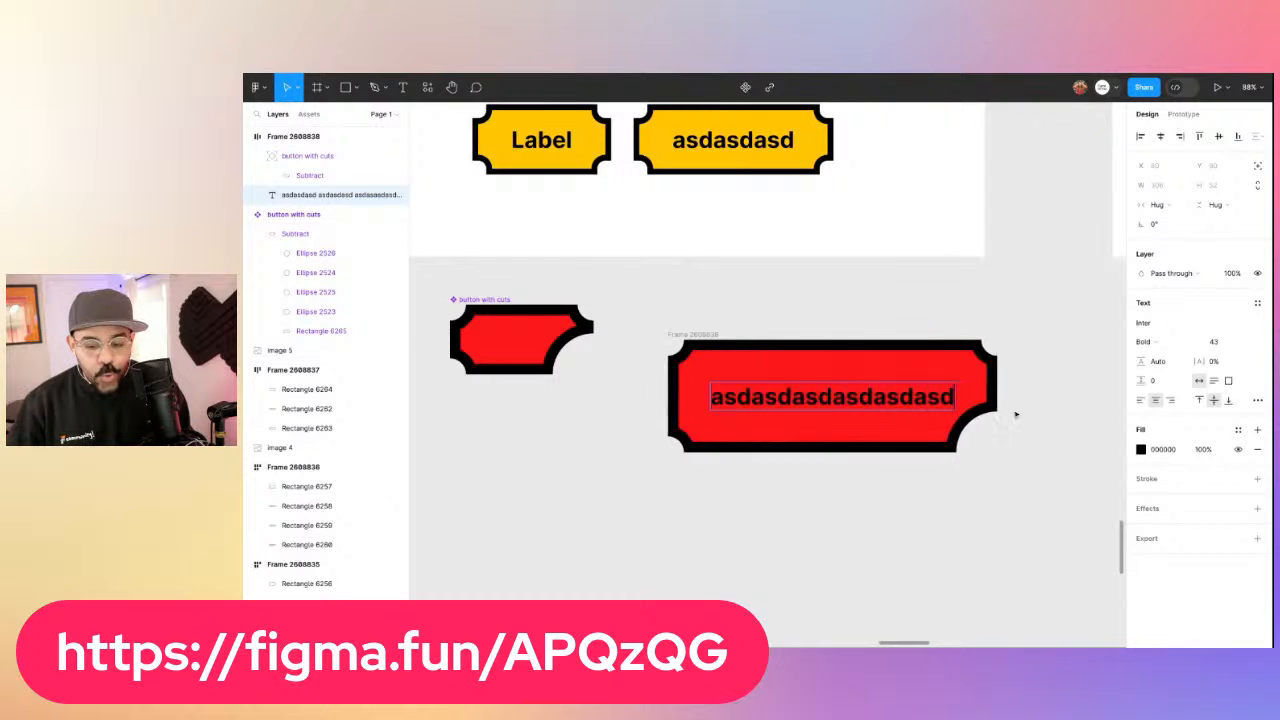
type("a")
left_click(1029, 457)
left_click_drag(1060, 466, 1004, 459)
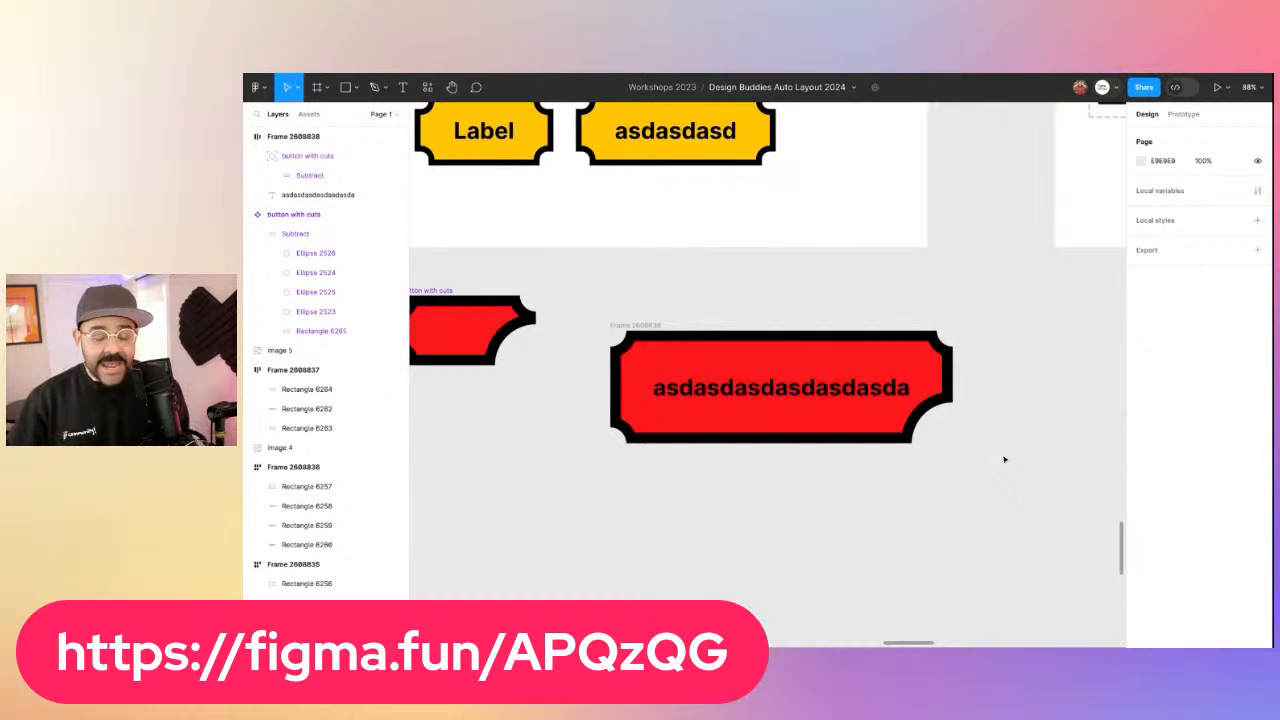
Inspect the lower-right corner ellipse nested in the button's background instance
left_click(937, 436, "ctrl")
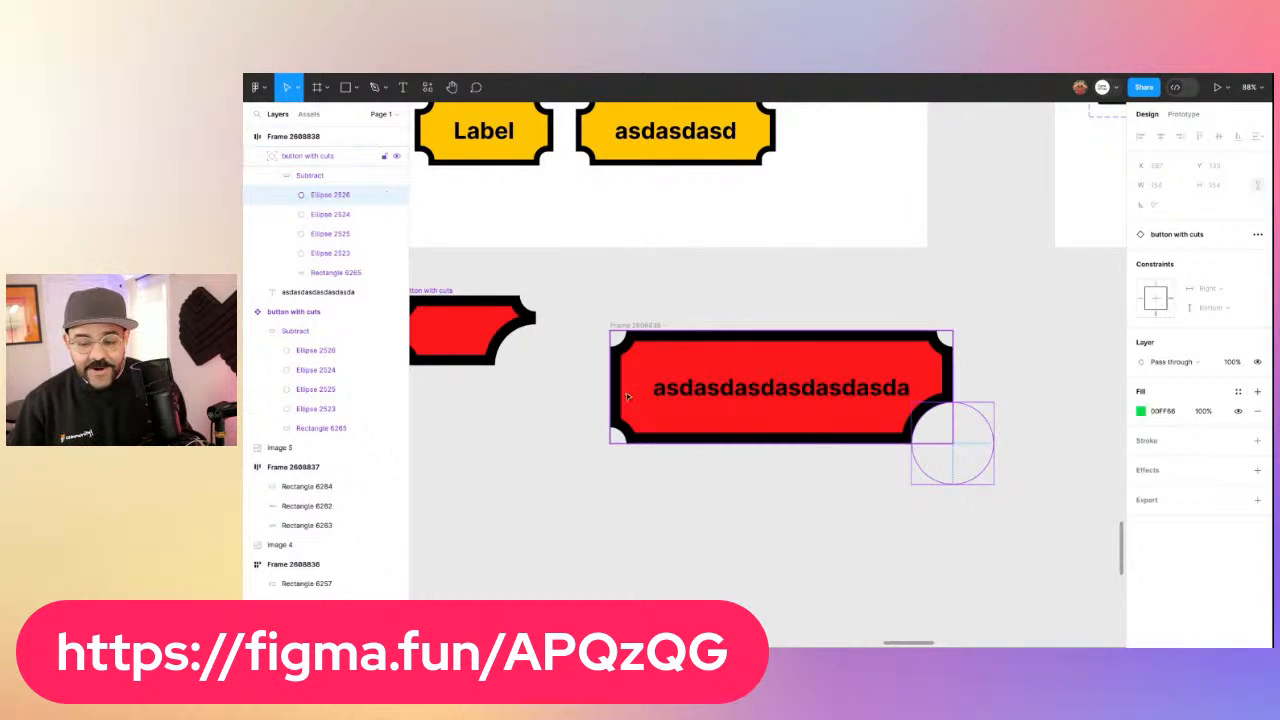
left_click(526, 345, "ctrl")
left_click(700, 268)
Find the "Thank you!" slide below the workshop frames and view its contact links up close
scroll(705, 270, "down", 3)
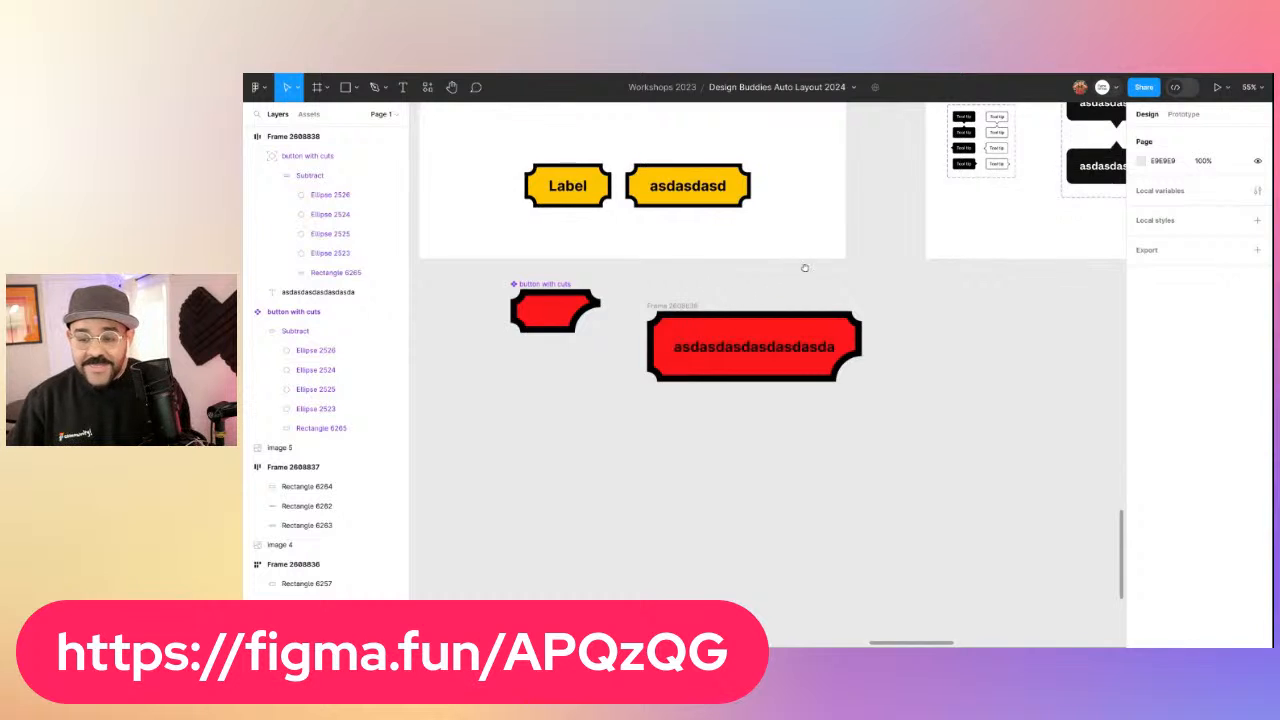
scroll(804, 268, "down", 10)
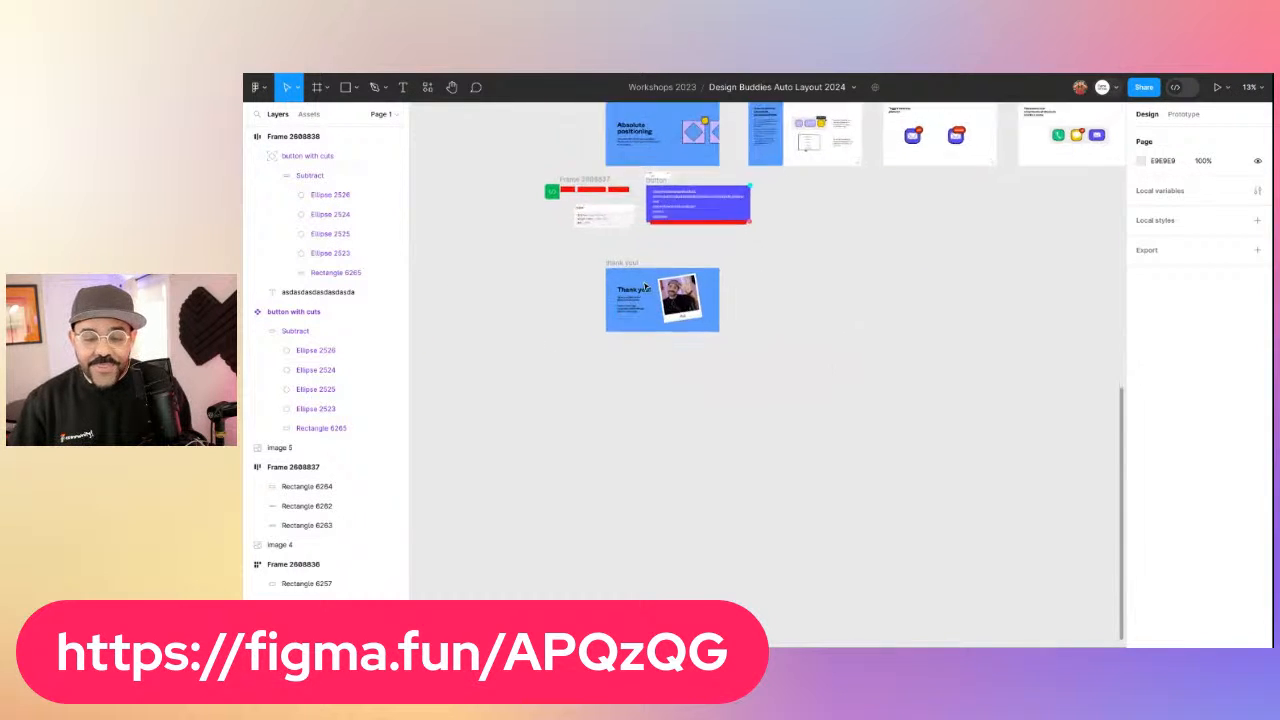
scroll(645, 288, "up", 8)
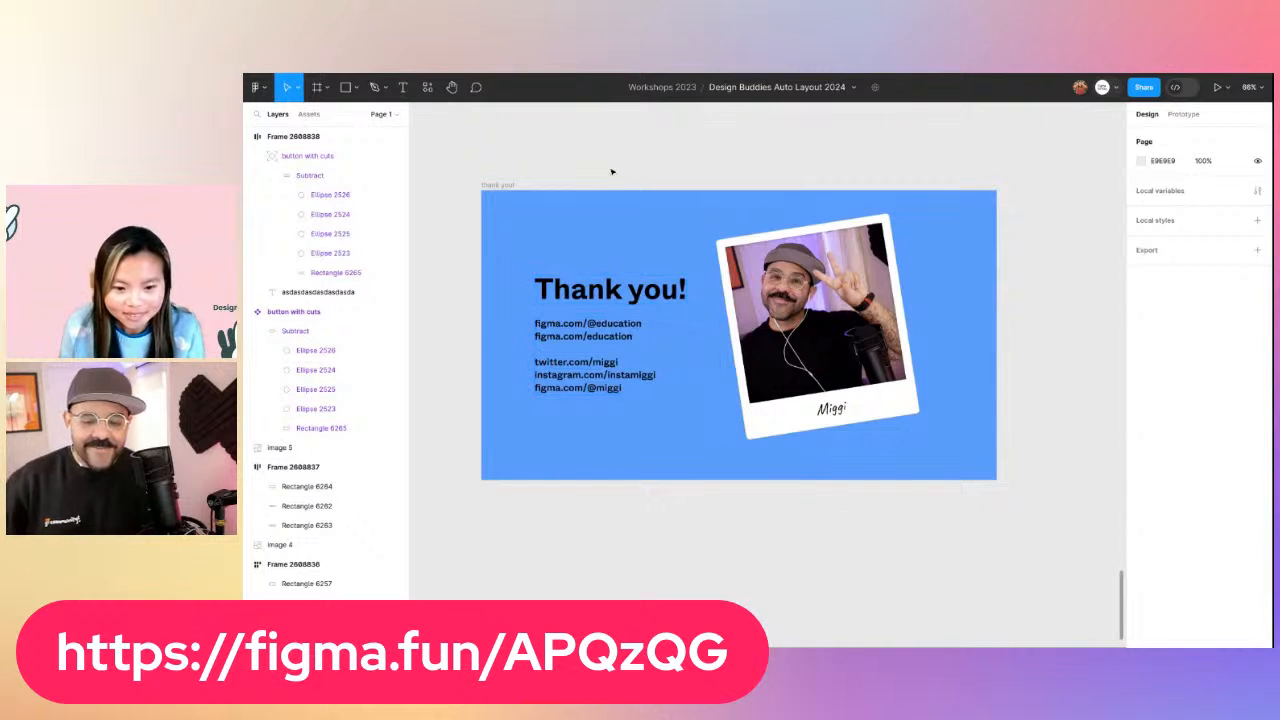
scroll(612, 172, "up", 3)
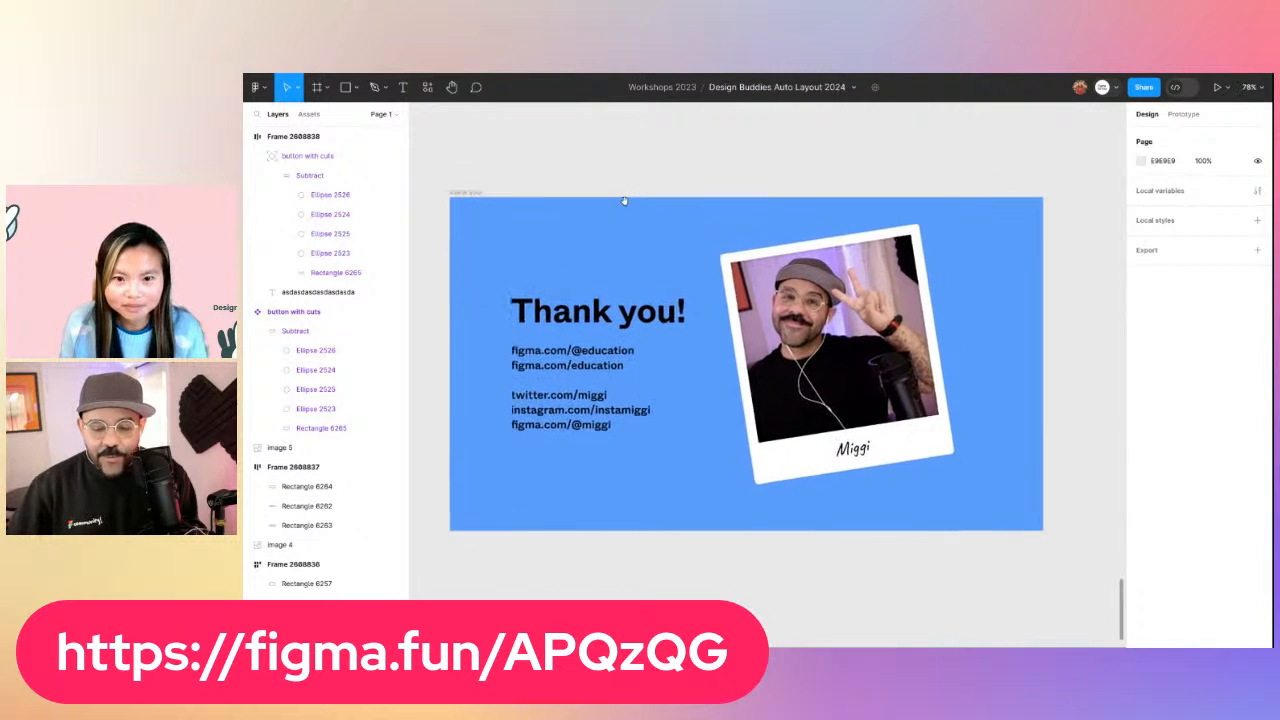
left_click_drag(624, 201, 601, 174)
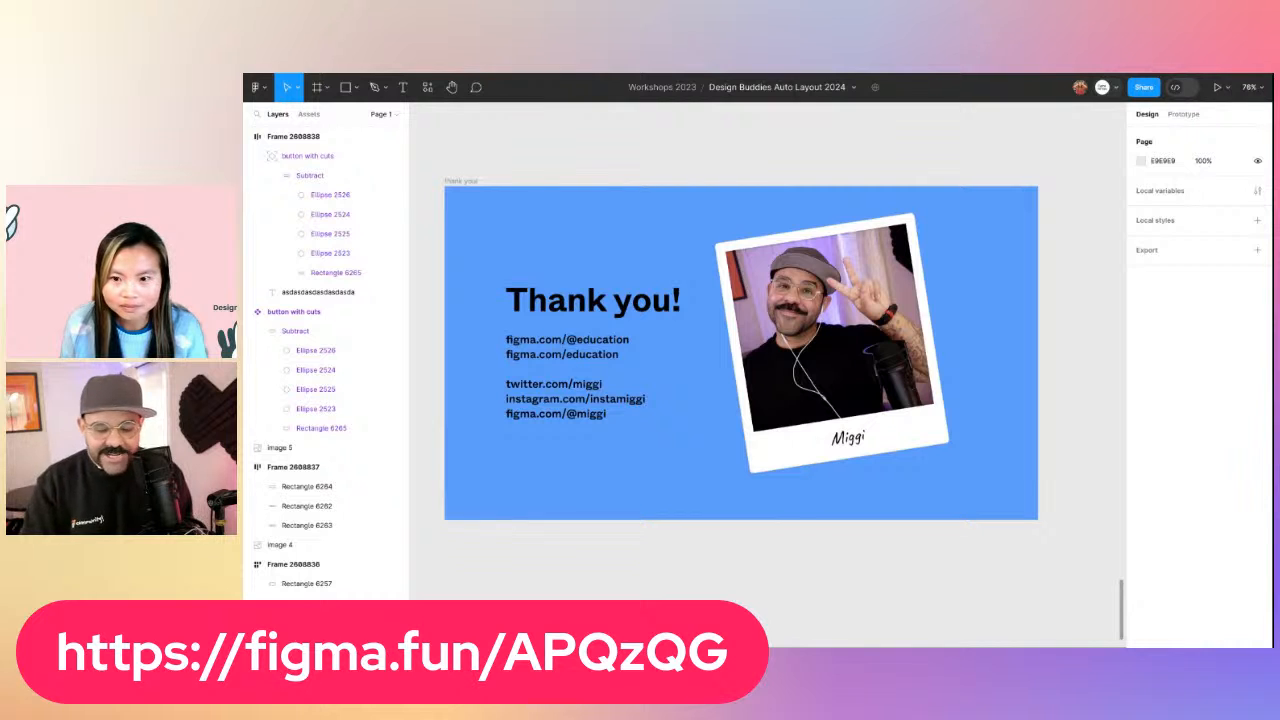
scroll(576, 399, "up", 5)
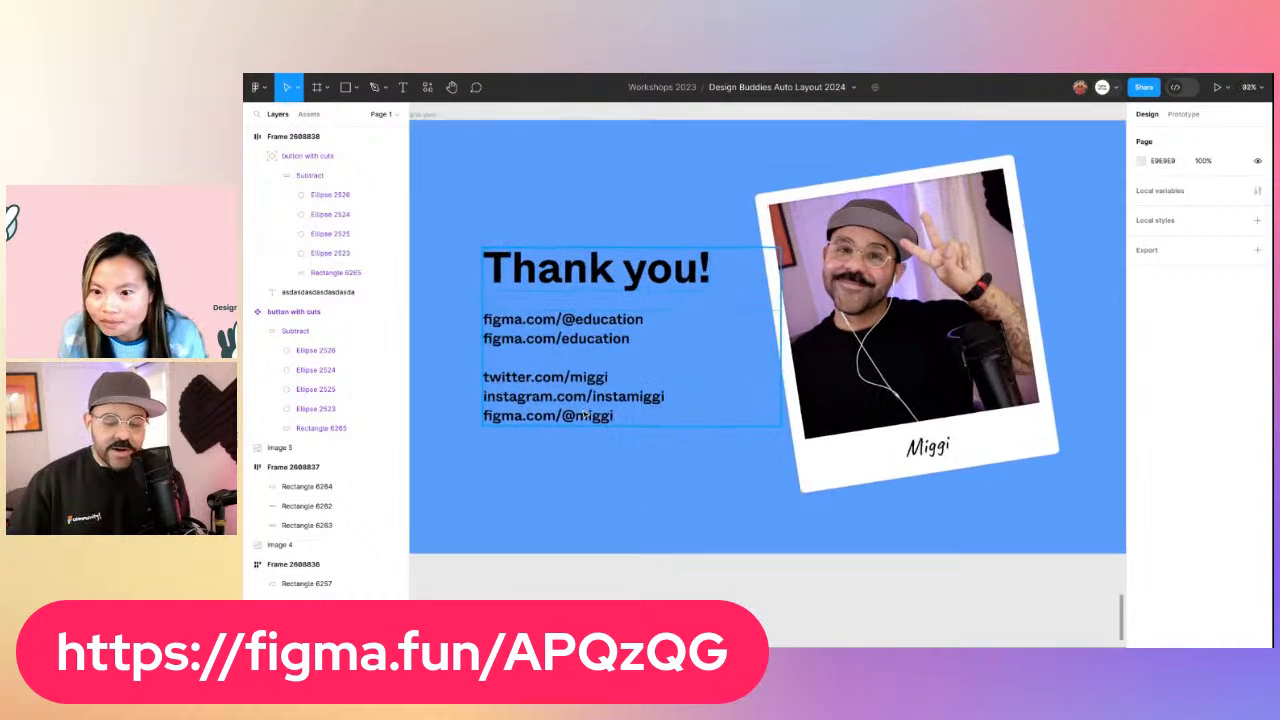
scroll(494, 445, "down", 3)
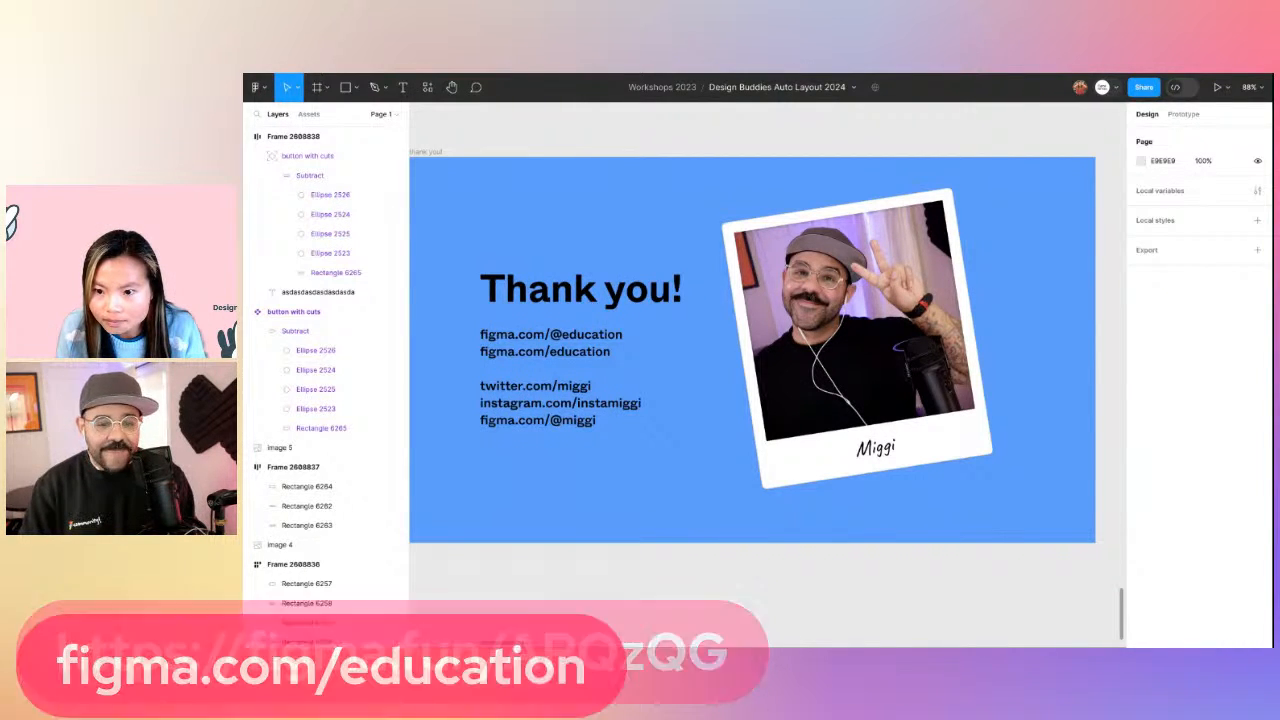
Open Figma's Community profile in the browser and open the "Figma auto layout playground" resource from it
key("Return")
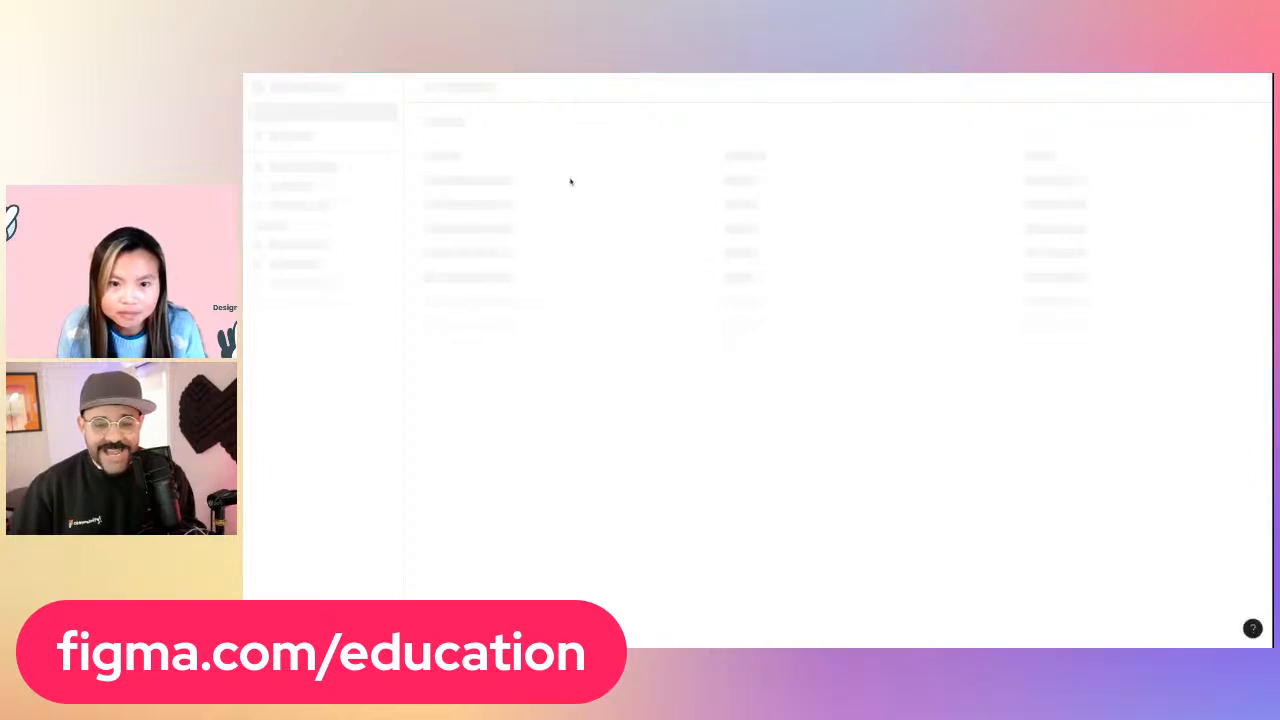
scroll(679, 344, "down", 15)
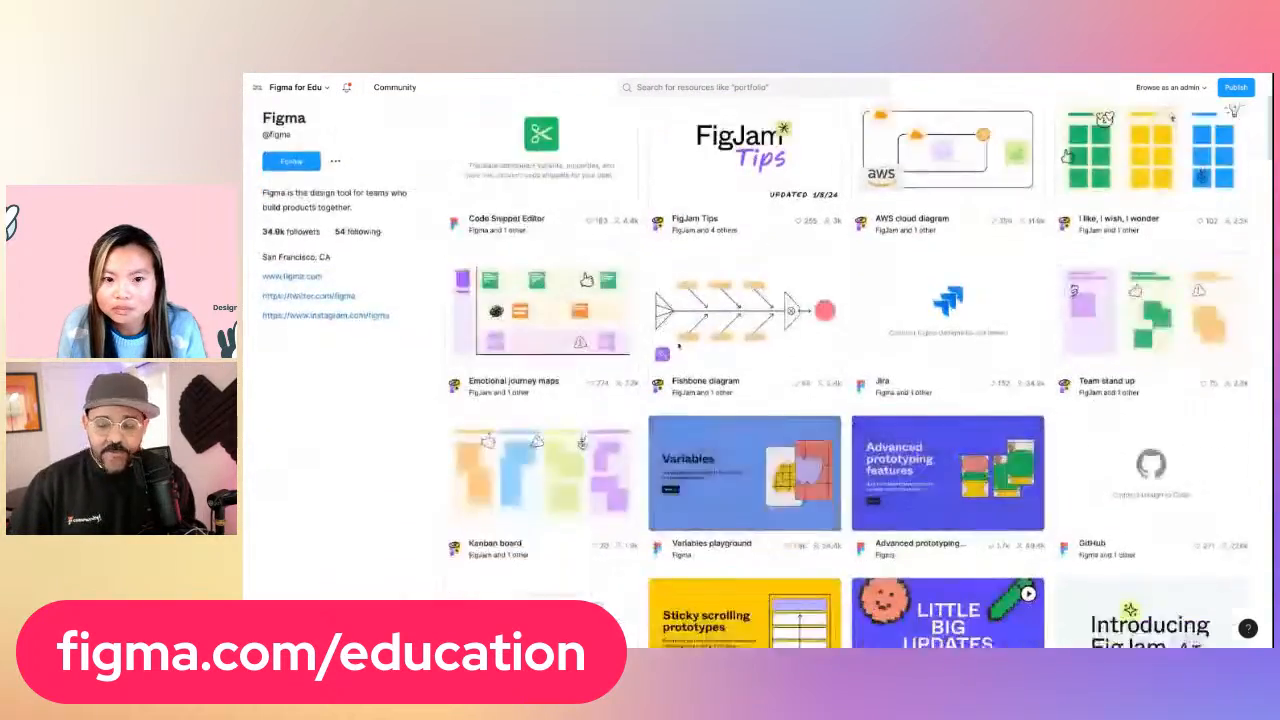
scroll(711, 332, "down", 1)
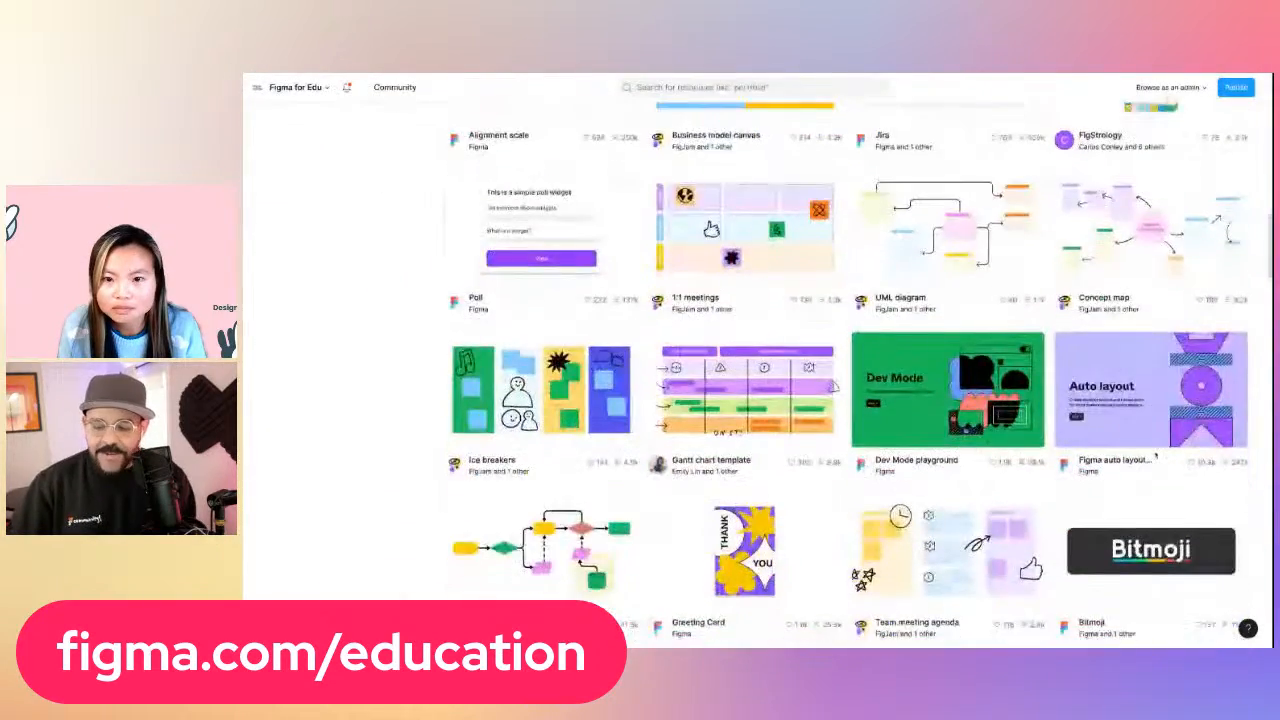
left_click(1154, 423)
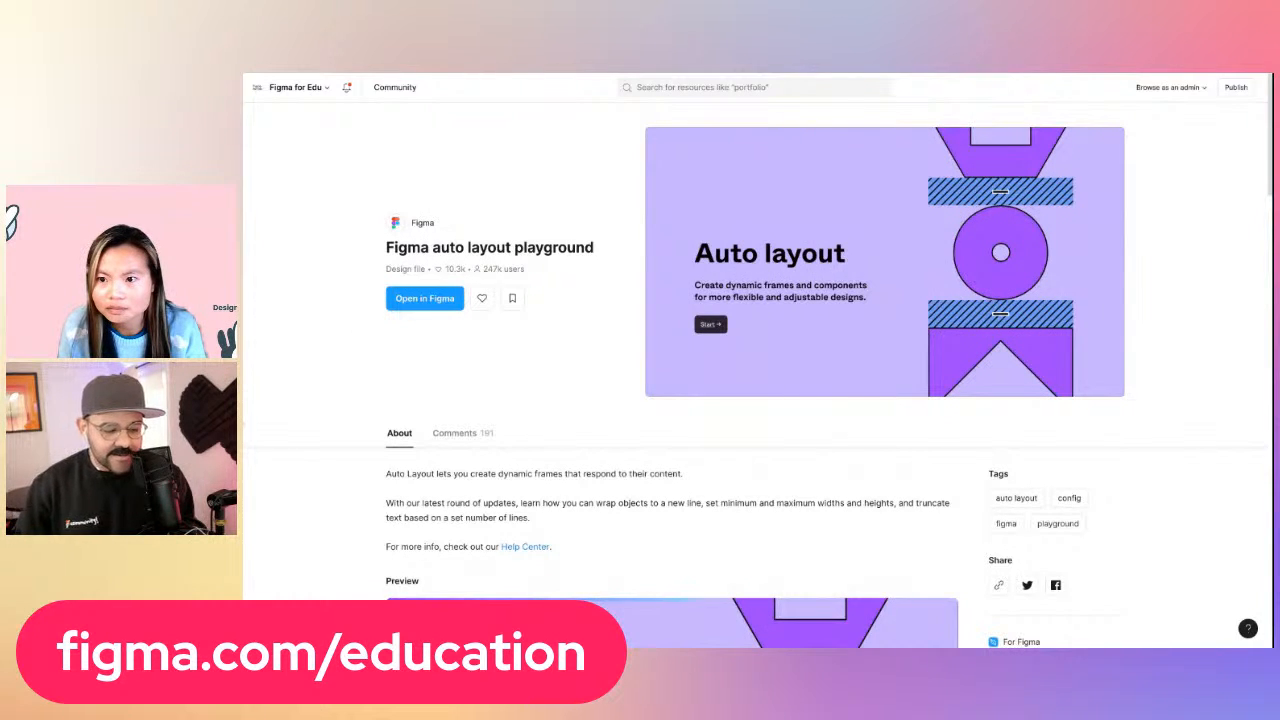
Examine the auto layout keyboard shortcut list in the playground file's preview
scroll(670, 400, "down", 4)
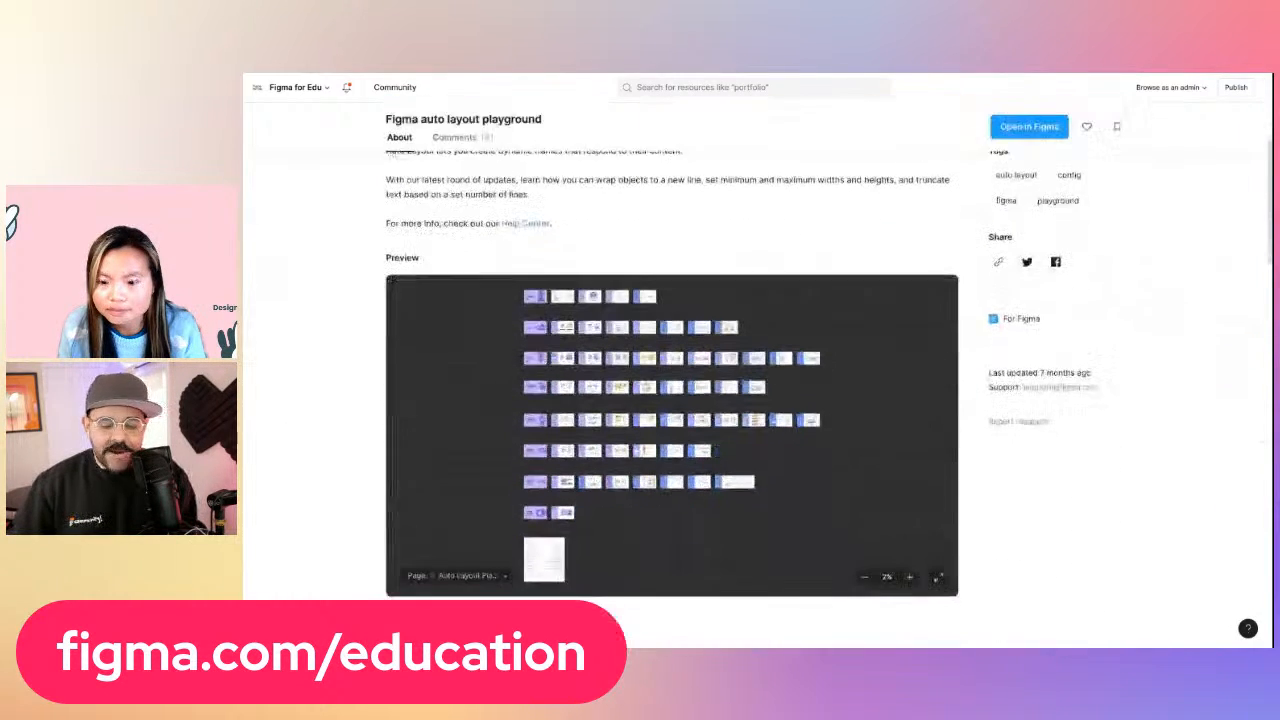
scroll(531, 521, "up", 10)
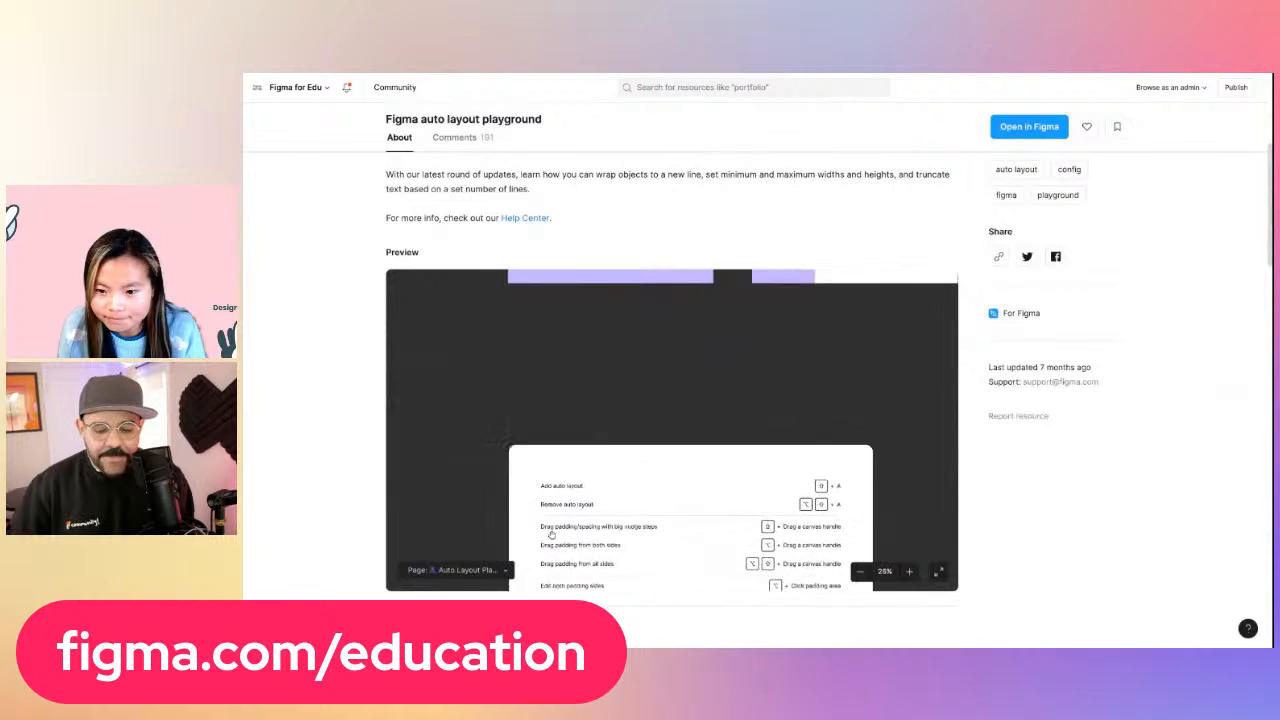
scroll(600, 500, "down", 2)
scroll(616, 496, "down", 2)
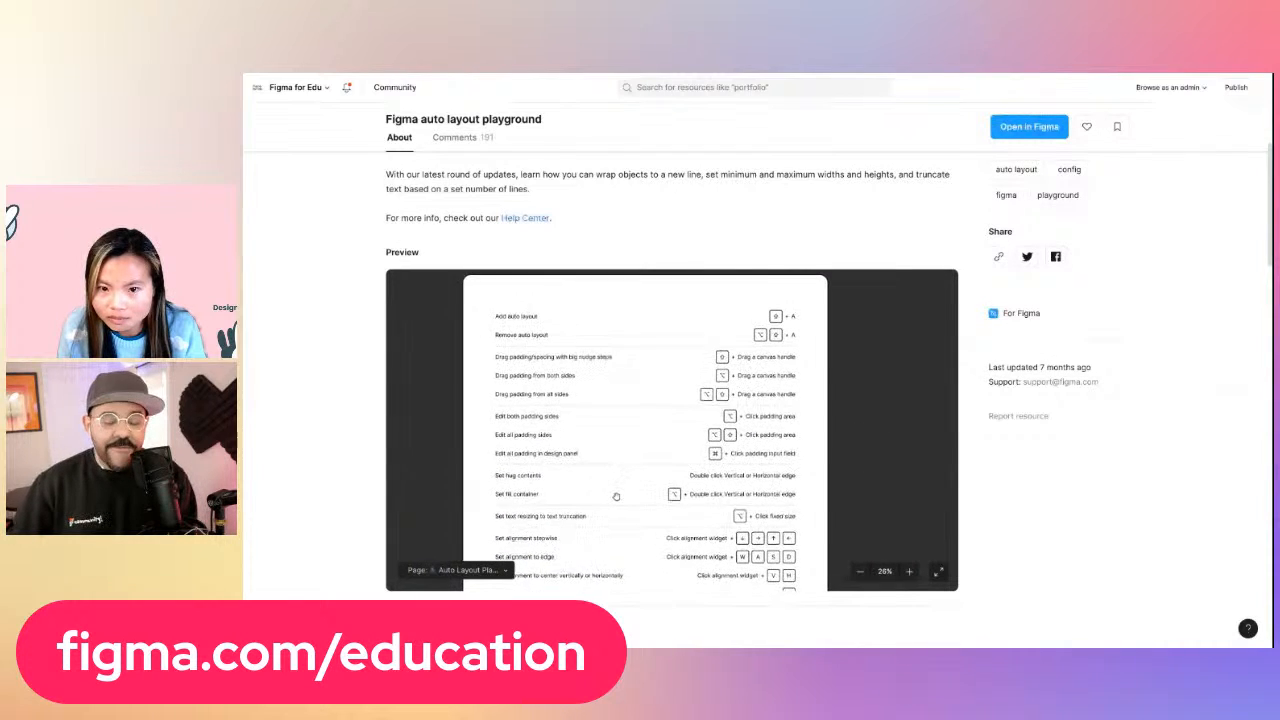
scroll(616, 496, "down", 2)
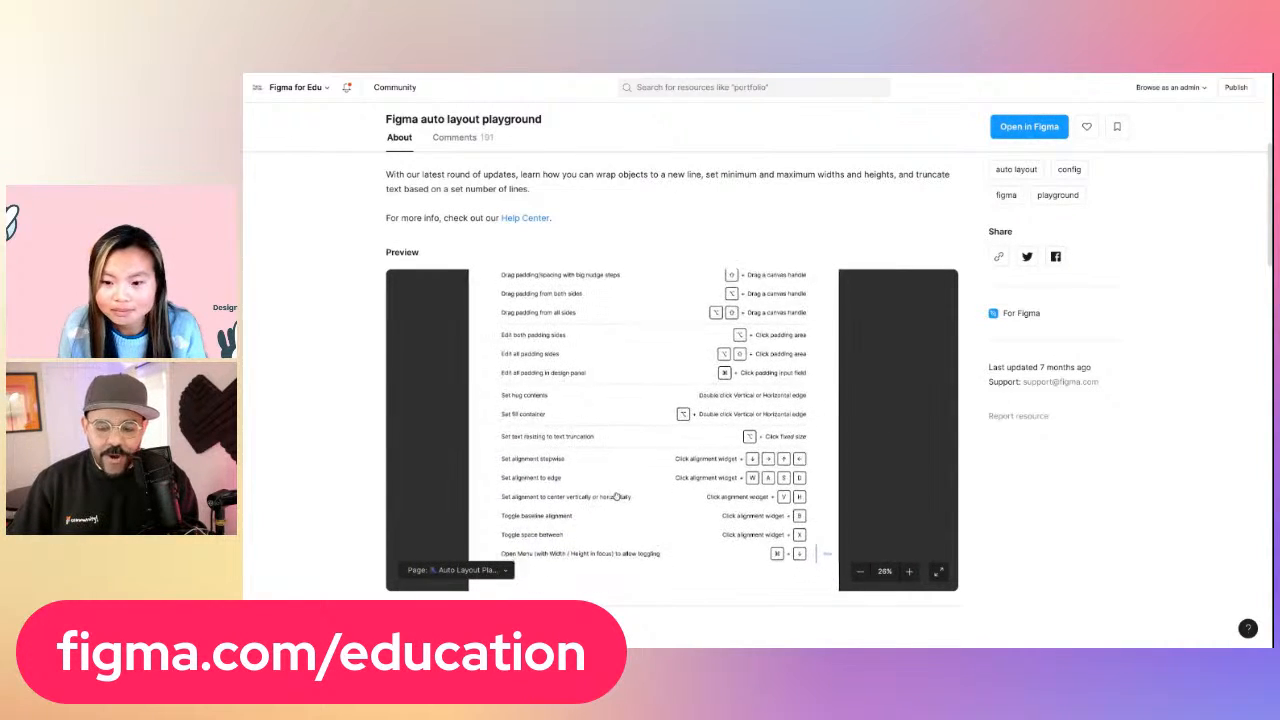
scroll(671, 381, "down", 3)
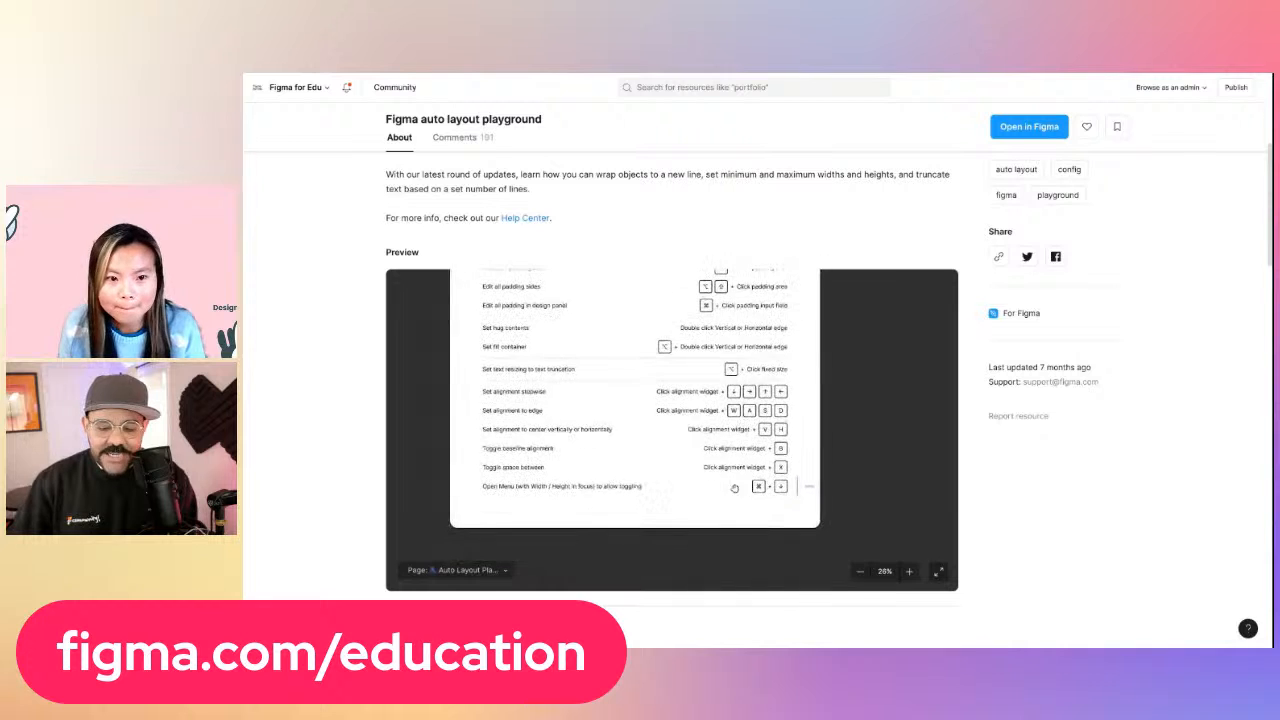
scroll(688, 428, "up", 5)
scroll(688, 428, "down", 3)
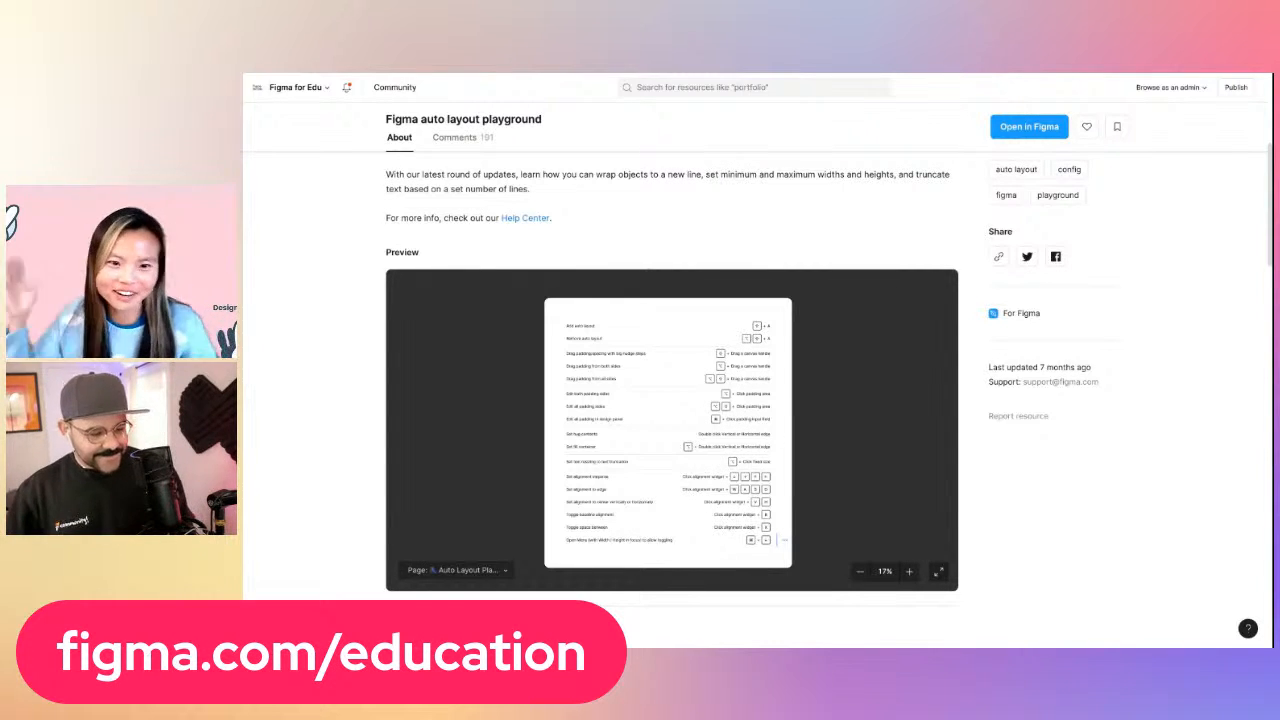
Return to the Design Buddies Auto Layout 2024 file and show its "Thank you!" slide
left_click(281, 73)
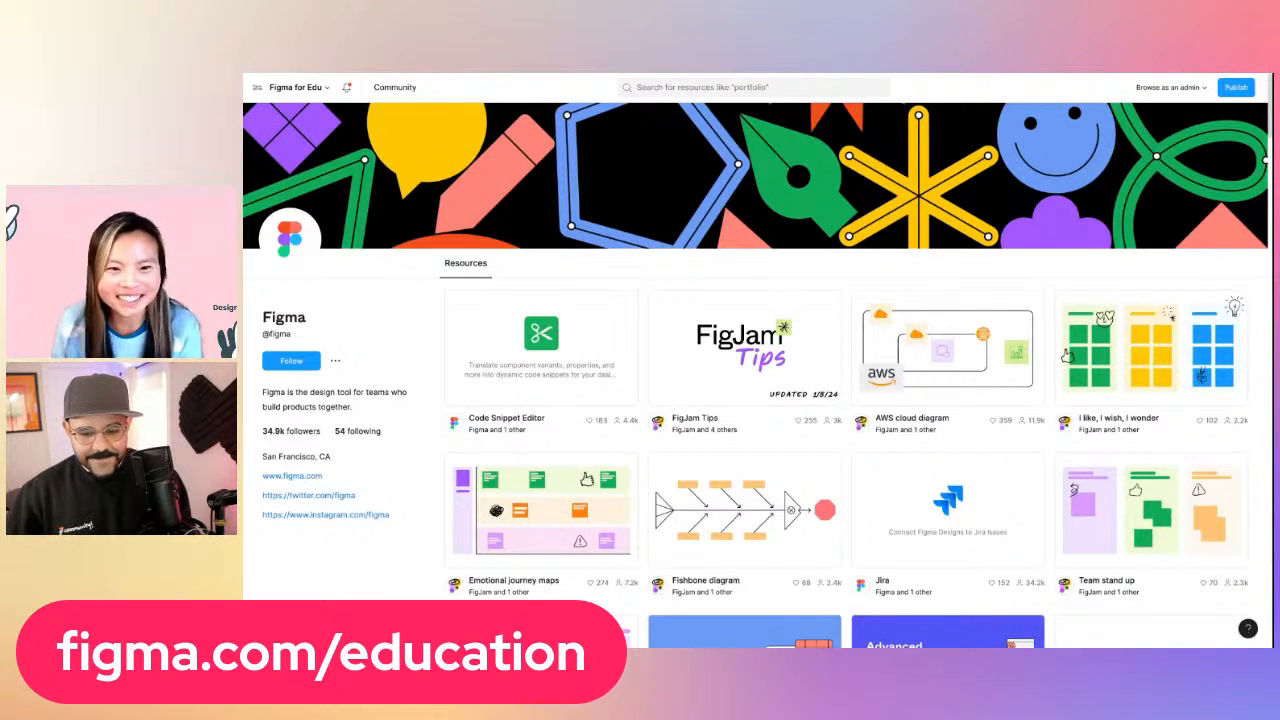
left_click(281, 73)
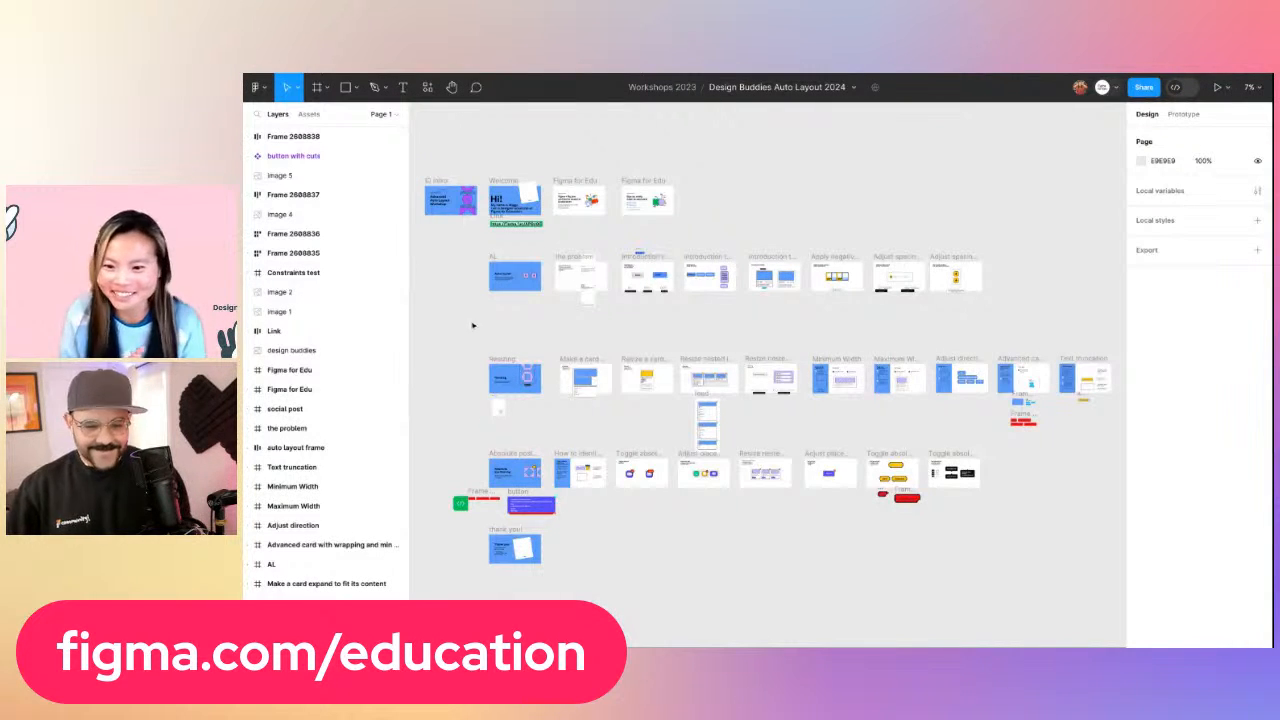
left_click_drag(479, 589, 508, 469)
scroll(540, 463, "up", 10)
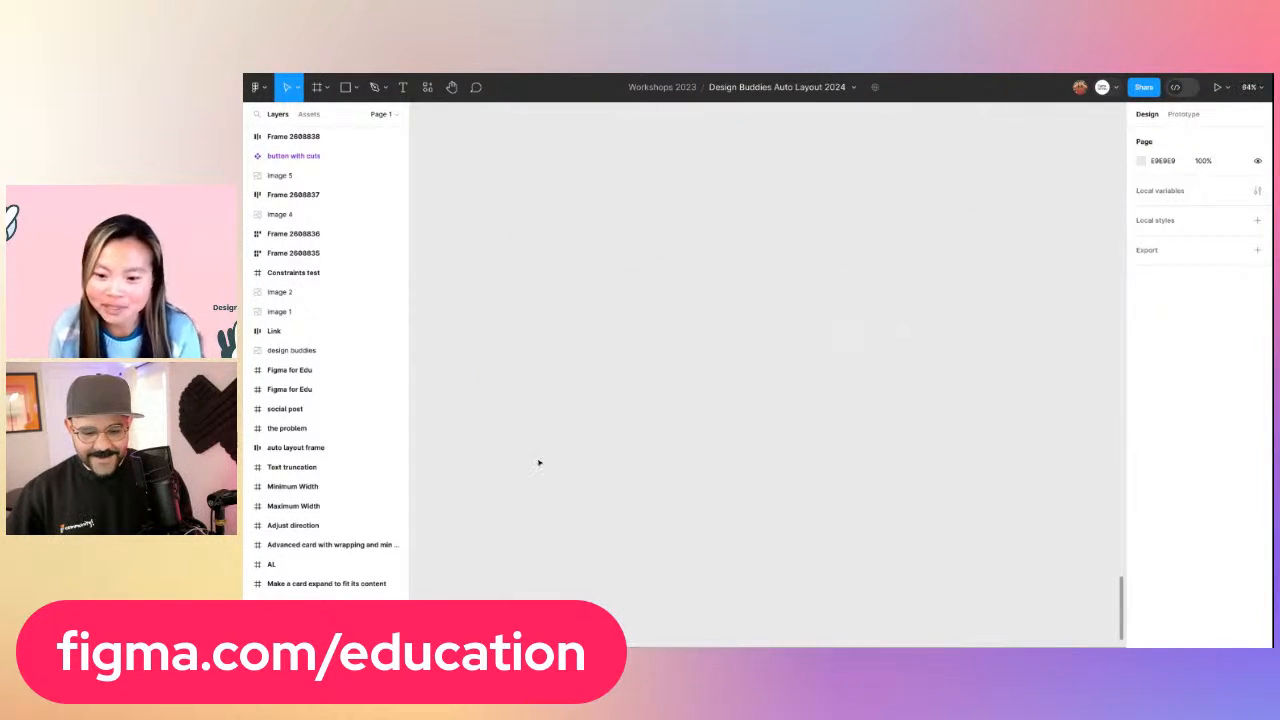
left_click_drag(563, 394, 686, 497)
left_click_drag(670, 177, 682, 309)
scroll(682, 309, "up", 3)
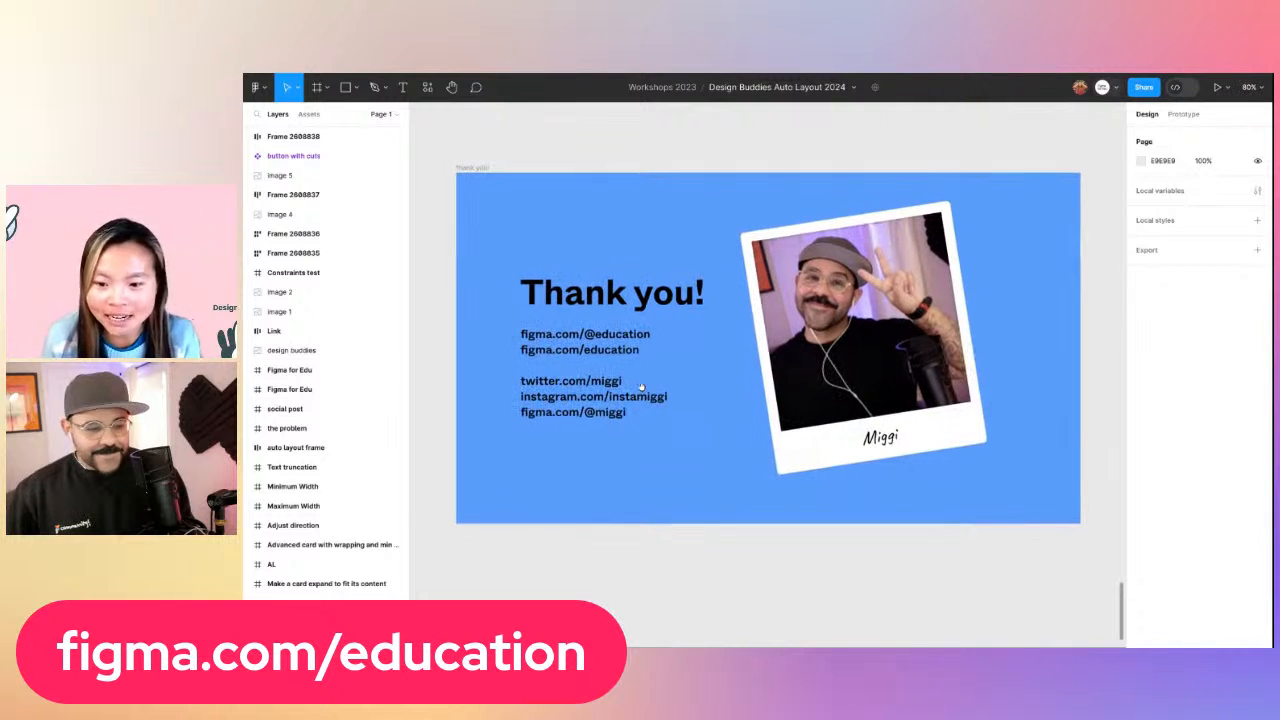